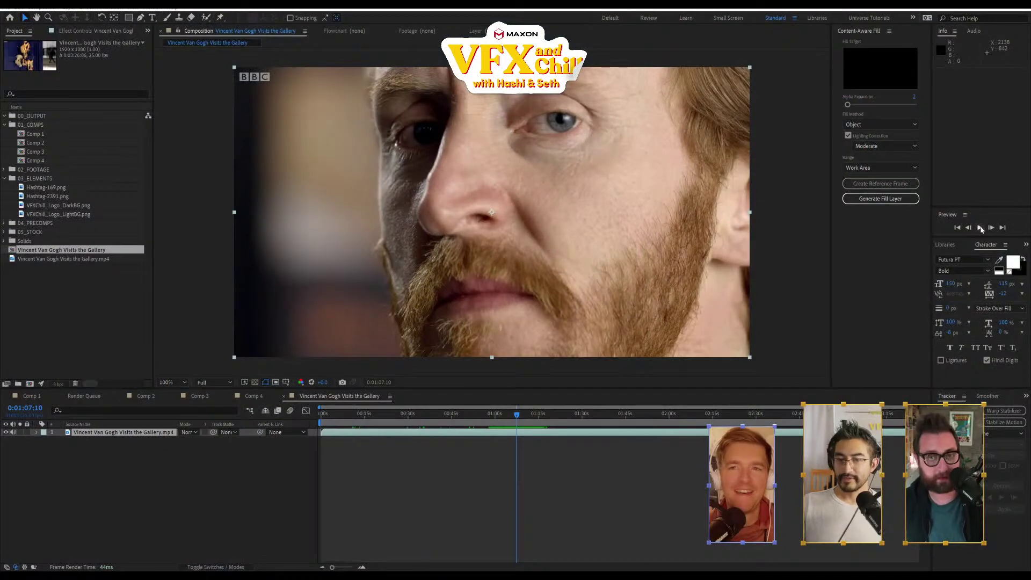
# - Play the Van Gogh gallery clip from 0:01:07:10 and scrub through it to the bearded man's close-up around 0:02:37:00
pyautogui.click(980, 229)
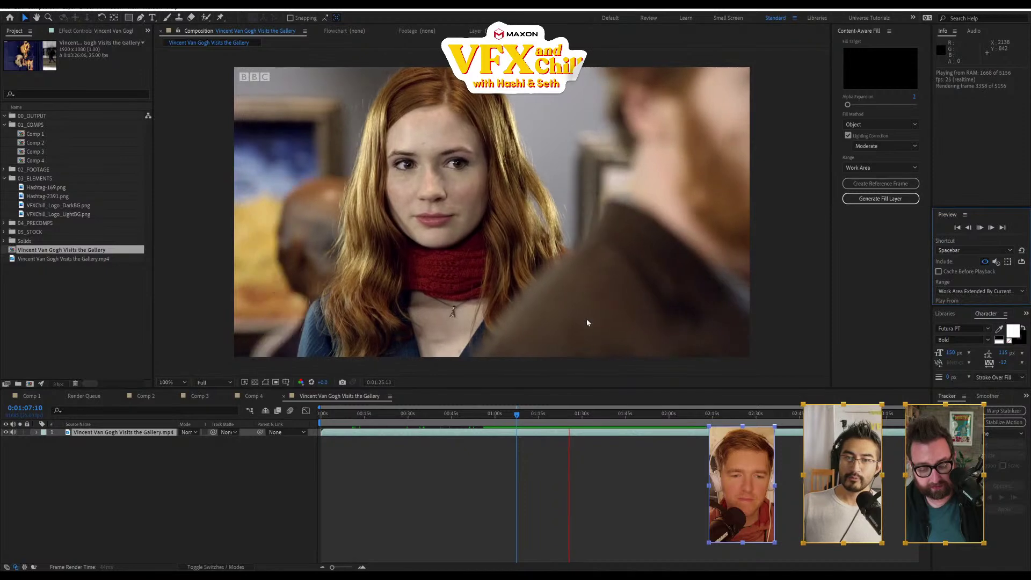
pyautogui.click(590, 418)
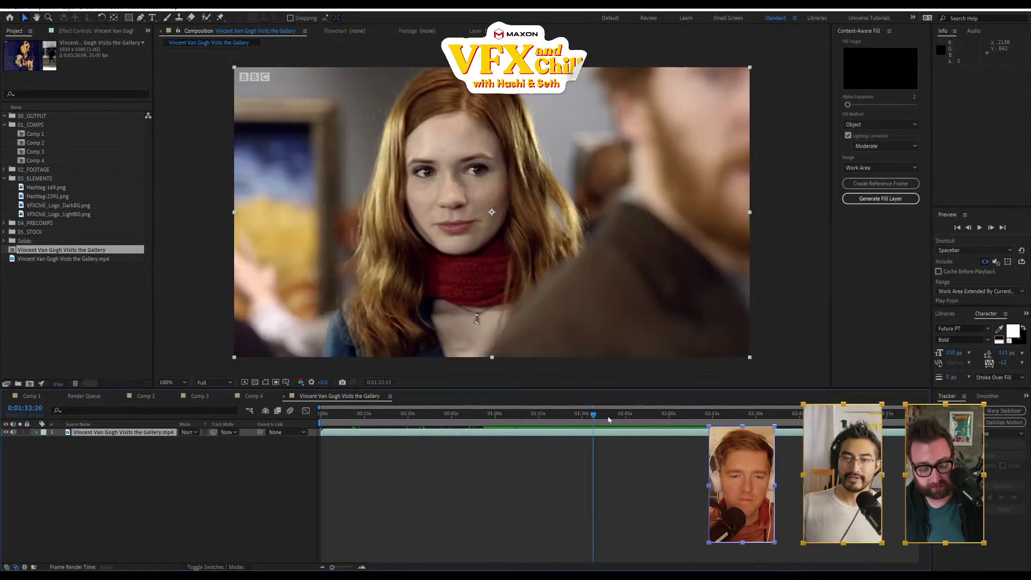
pyautogui.moveTo(609, 419); pyautogui.dragTo(563, 432)
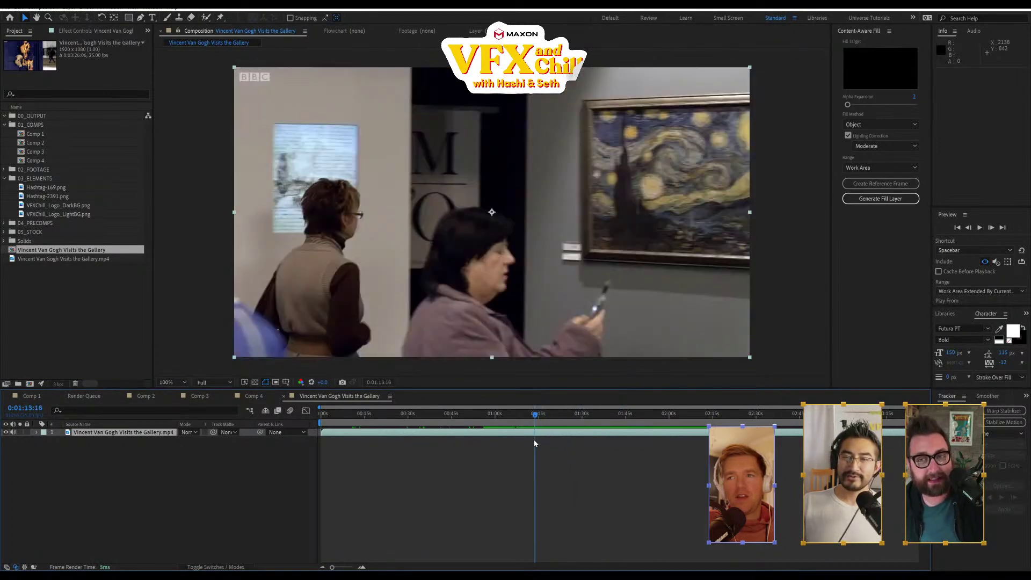
pyautogui.moveTo(543, 439); pyautogui.dragTo(768, 469)
pyautogui.moveTo(768, 415); pyautogui.dragTo(777, 419)
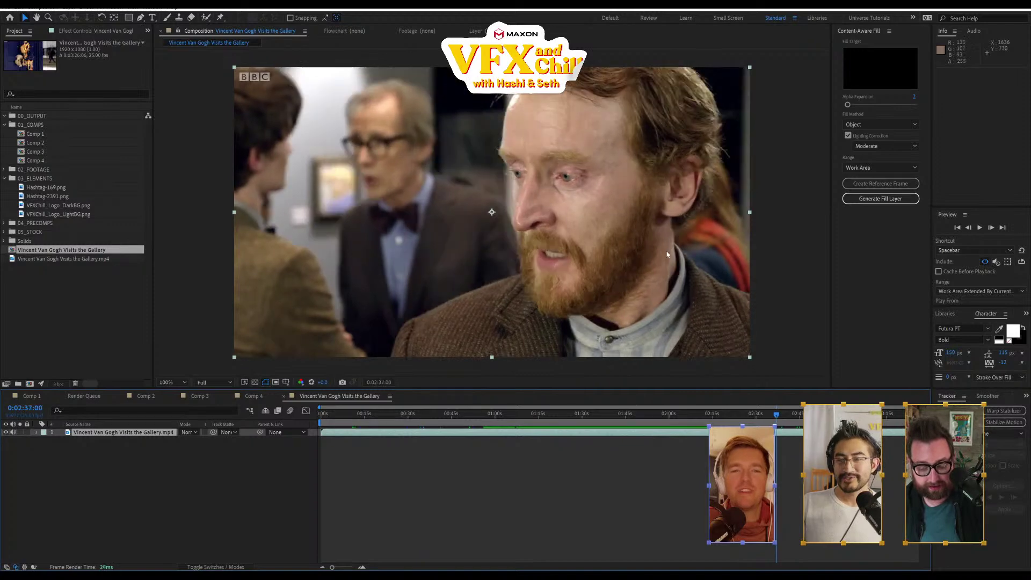
# - Replay the bearded man's close-up from 0:02:35:01 to examine how the camera moves around him
pyautogui.click(772, 415)
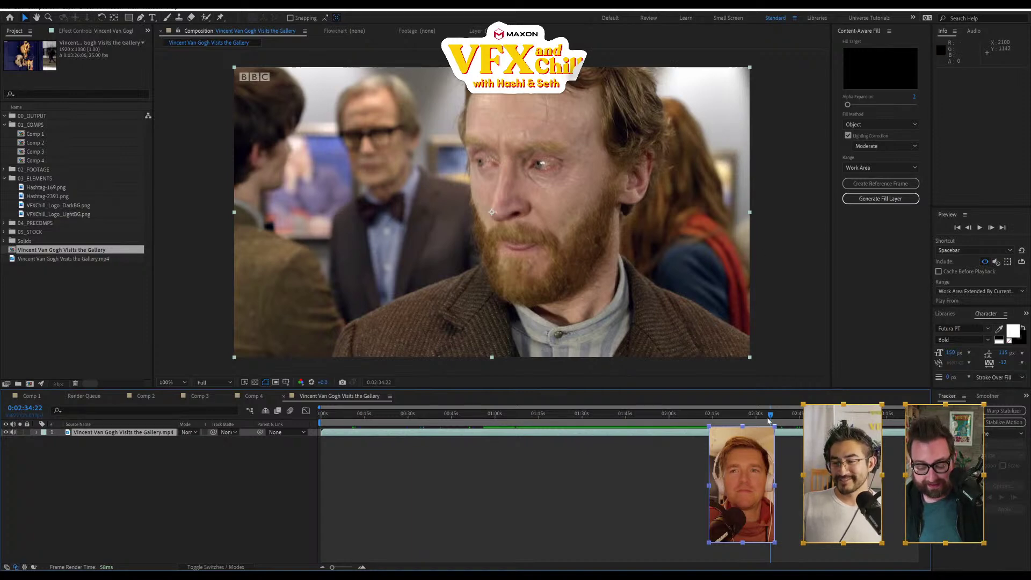
pyautogui.moveTo(765, 417); pyautogui.dragTo(771, 417)
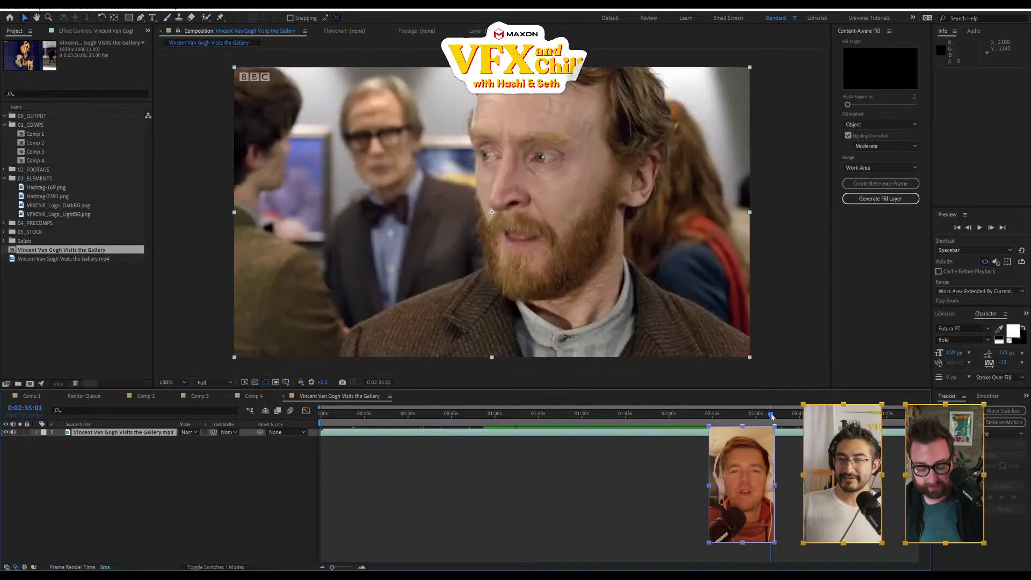
pyautogui.press('space')
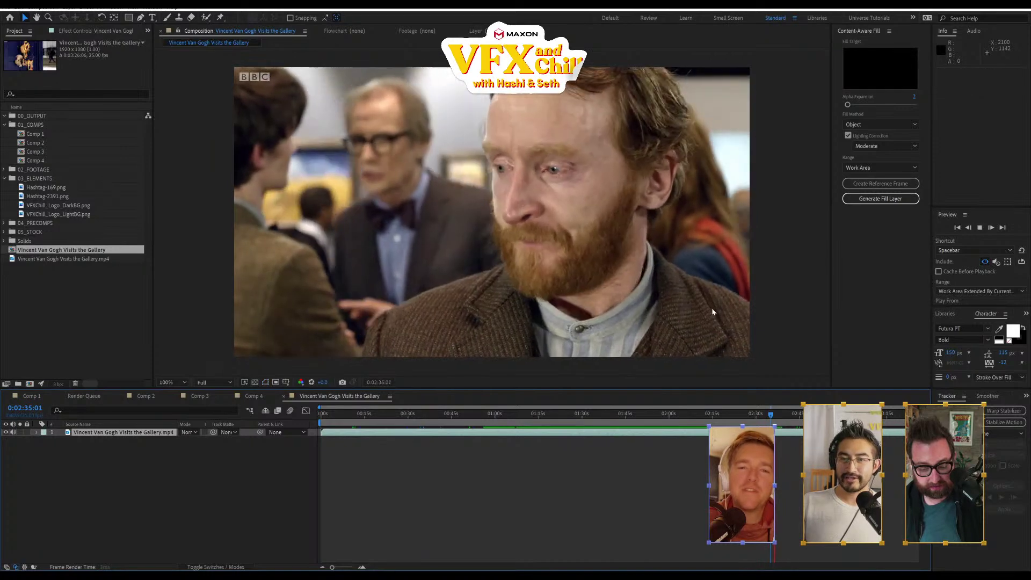
pyautogui.press('space')
pyautogui.press('space')
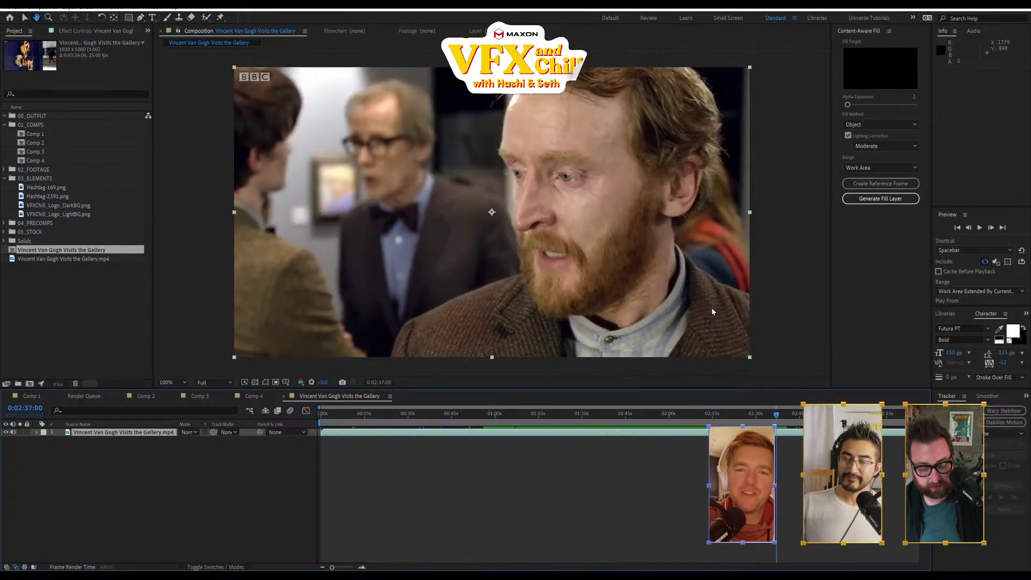
pyautogui.press('space')
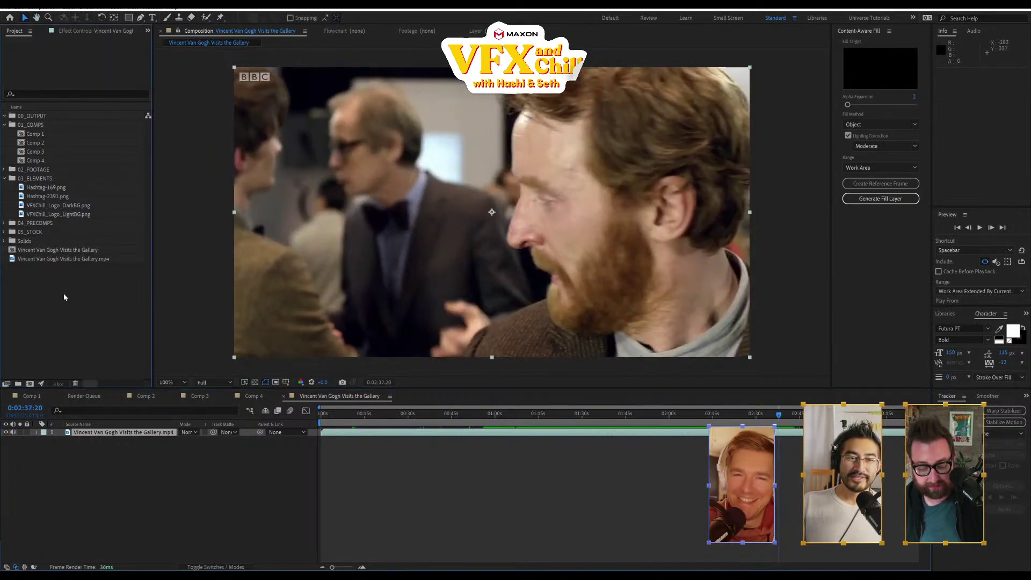
# - Import DrWho_03.mp4 from the Watermarked folder inside the Twitter Renders of RAPTOR_ASSETS
pyautogui.doubleClick(118, 274)
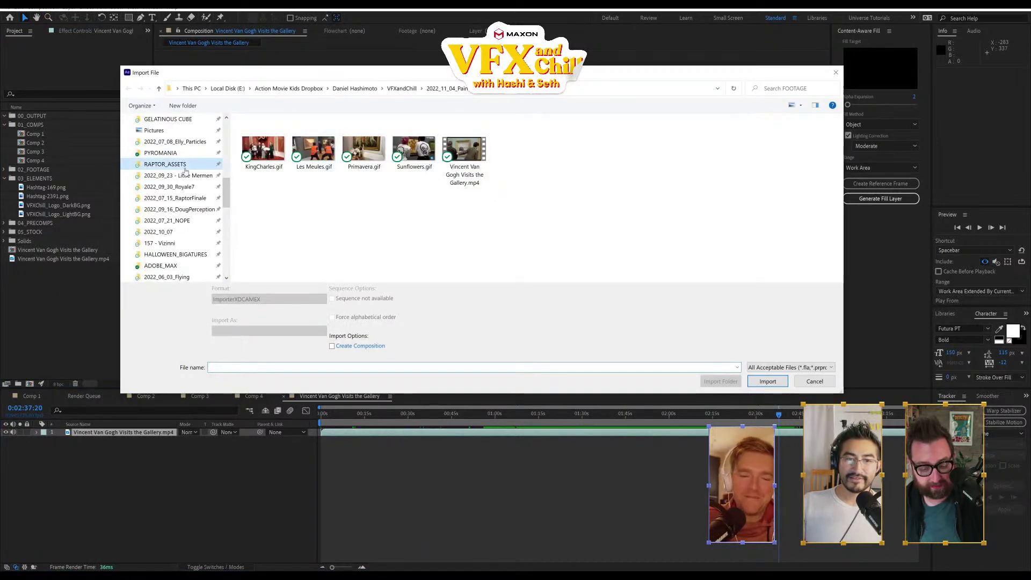
pyautogui.click(185, 168)
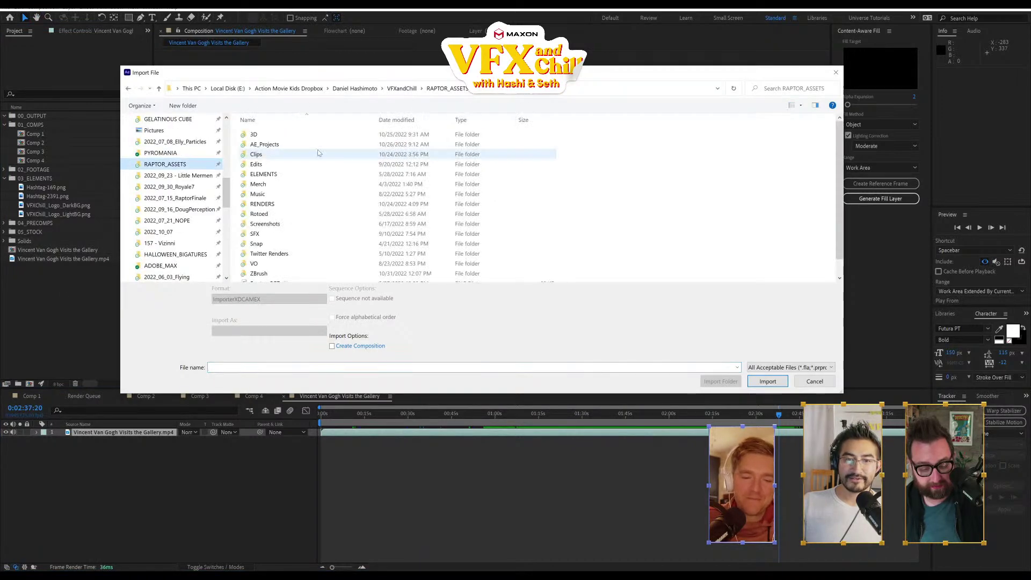
pyautogui.doubleClick(268, 254)
pyautogui.scroll(-5, 398, 252)
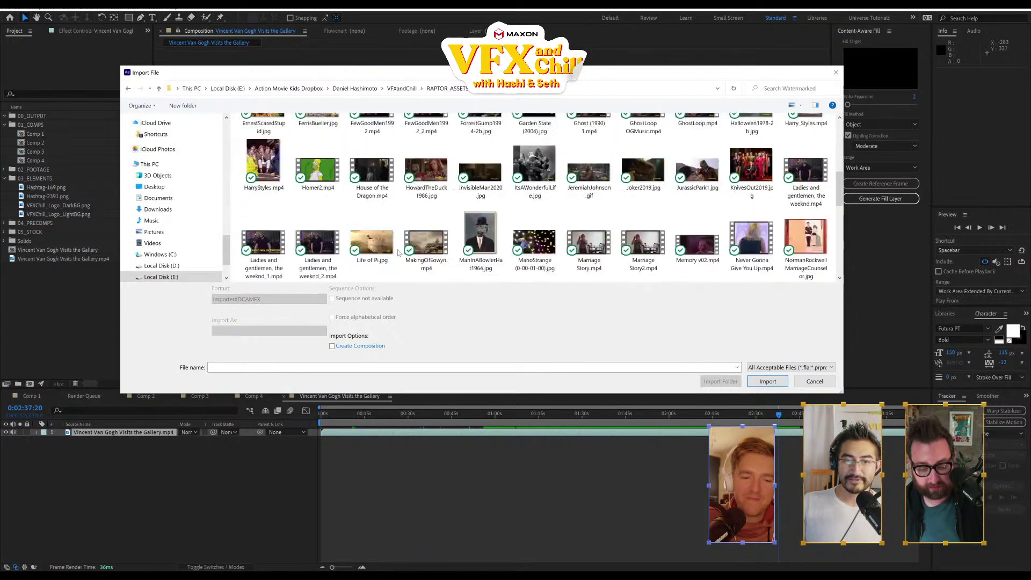
pyautogui.scroll(8, 404, 244)
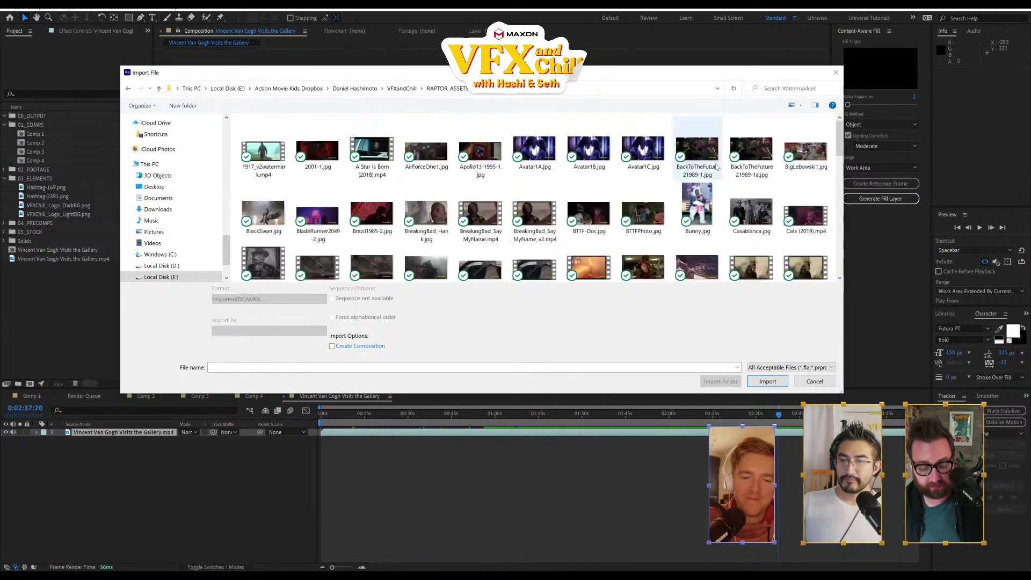
pyautogui.scroll(-1, 665, 180)
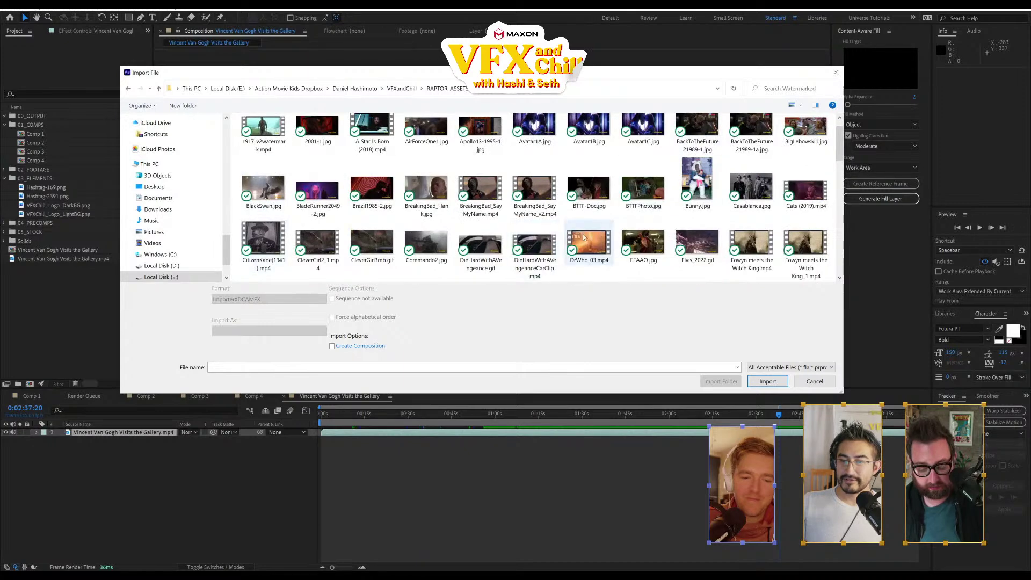
pyautogui.doubleClick(603, 255)
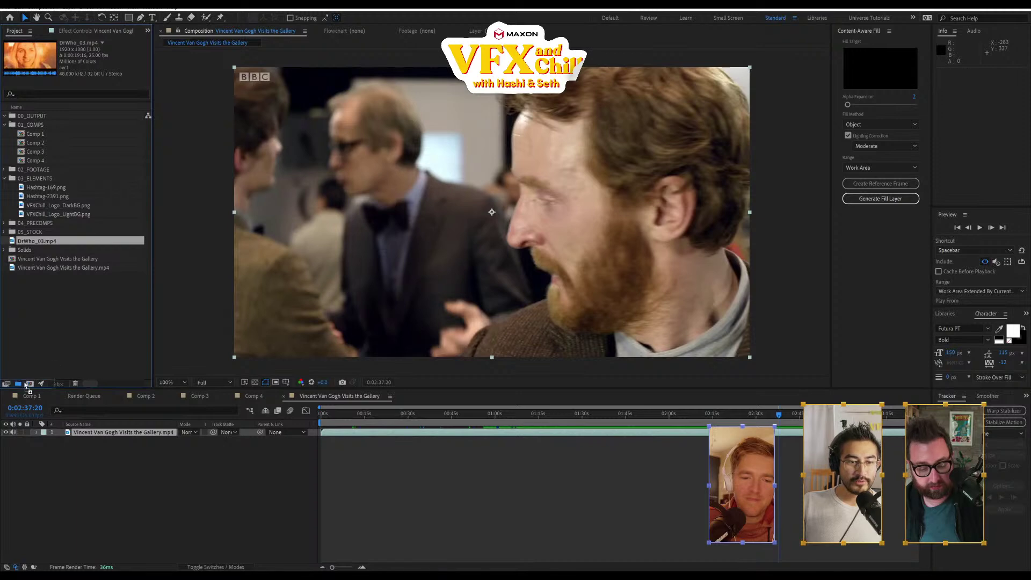
# - Create a composition from DrWho_03.mp4 and preview its fiery effect with the composition viewer maximized
pyautogui.moveTo(32, 385); pyautogui.dragTo(31, 384)
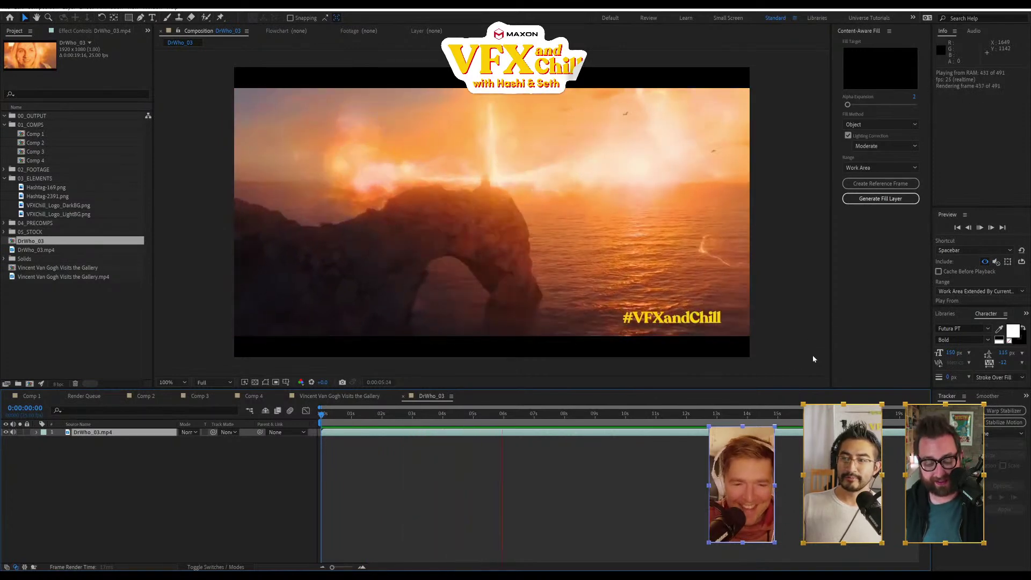
pyautogui.press('space')
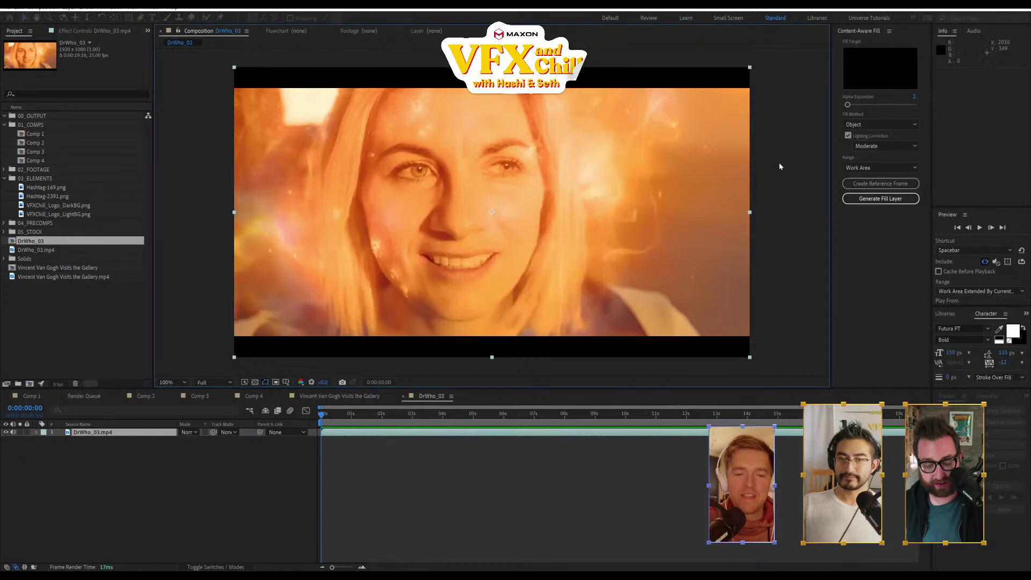
pyautogui.press('`')
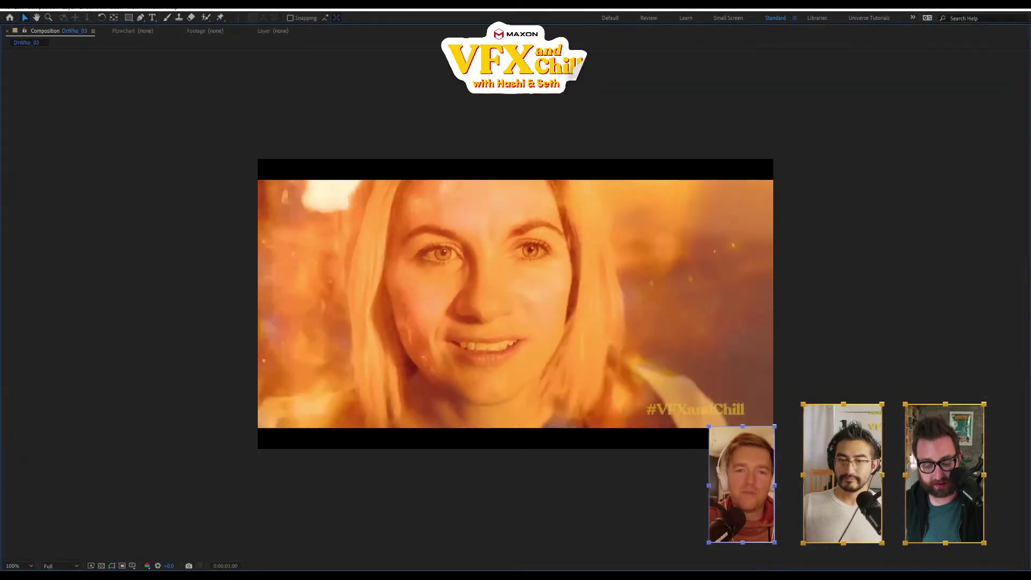
pyautogui.press('.')
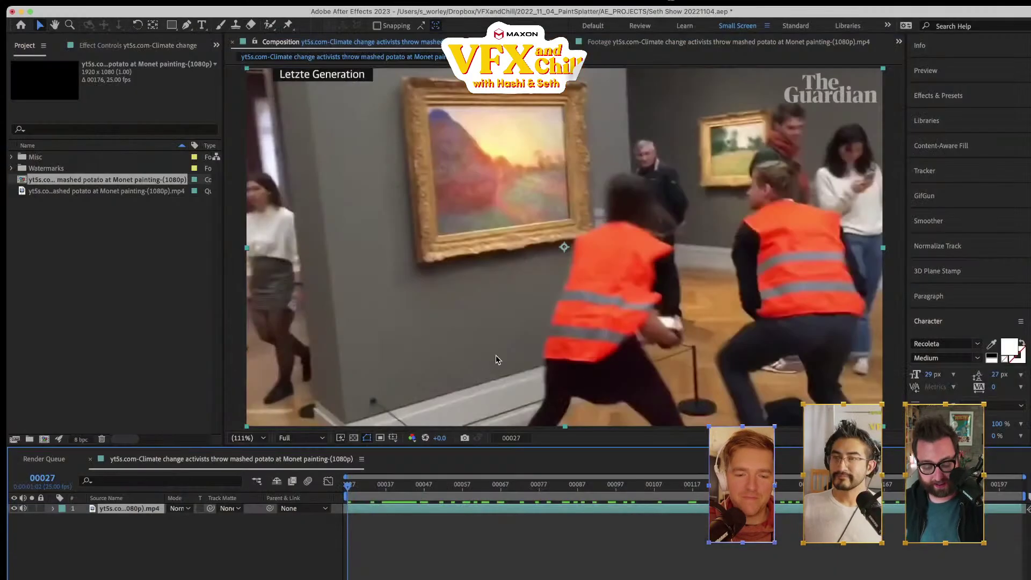
# - Scale up the Monet clip for a closer view of the painting and lower it to position 960, 771
pyautogui.press('space')
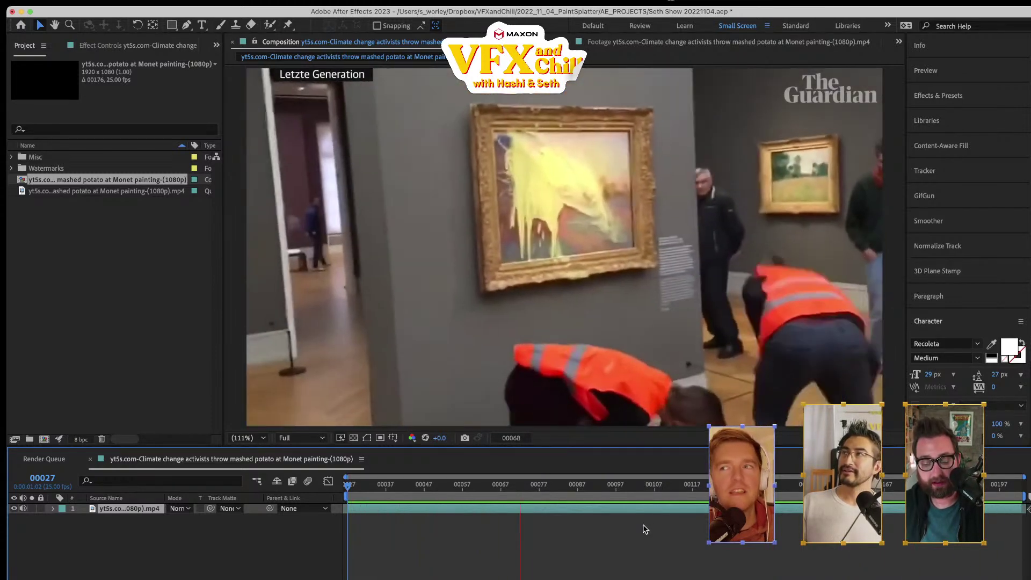
pyautogui.moveTo(615, 483); pyautogui.dragTo(539, 485)
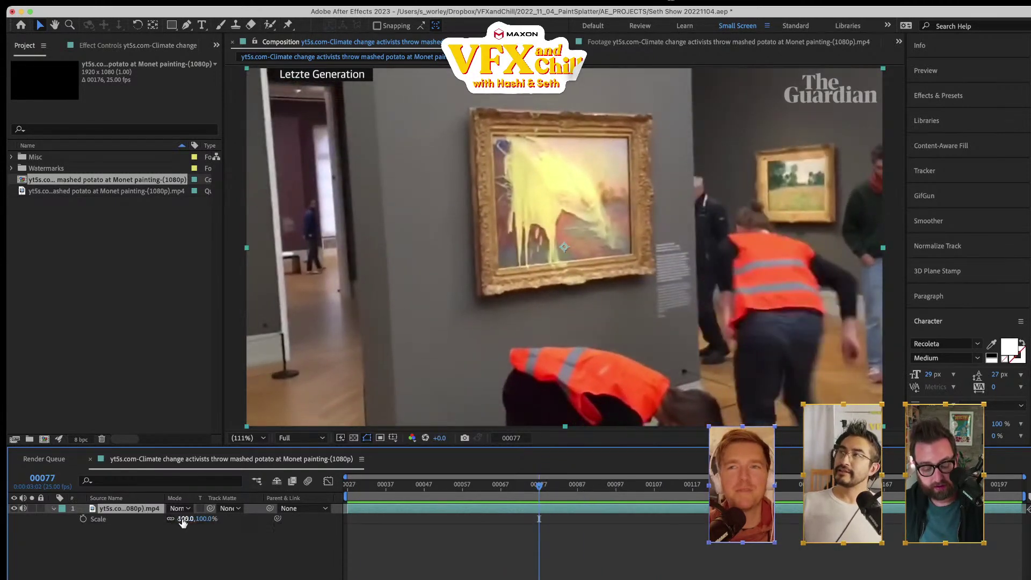
pyautogui.moveTo(184, 518); pyautogui.dragTo(324, 531)
pyautogui.moveTo(450, 486); pyautogui.dragTo(261, 472)
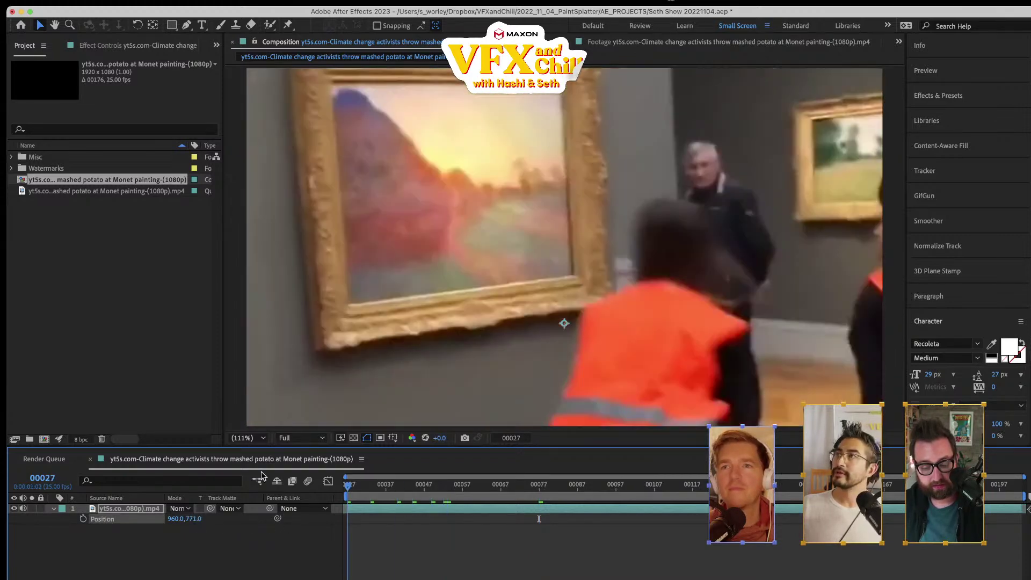
# - Play the enlarged Monet clip repeatedly from frame 27 to examine how the splatter hits and drips down the painting
pyautogui.press('space')
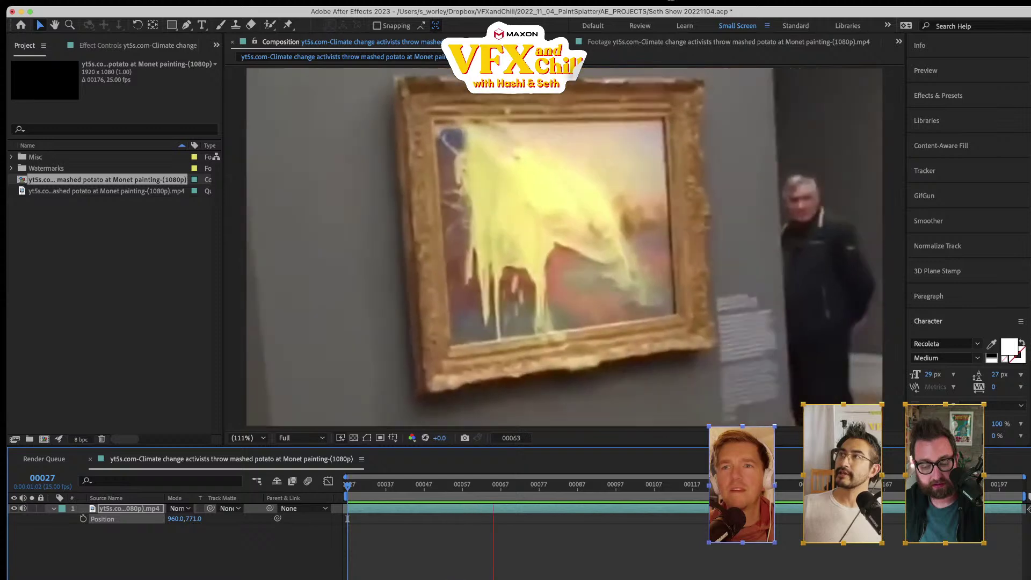
pyautogui.press('space')
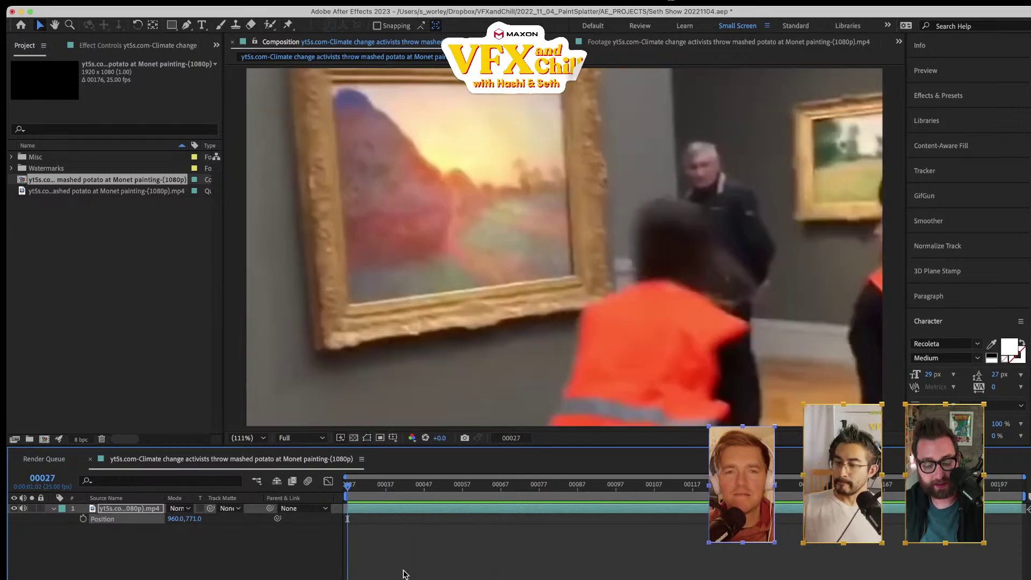
pyautogui.press('space')
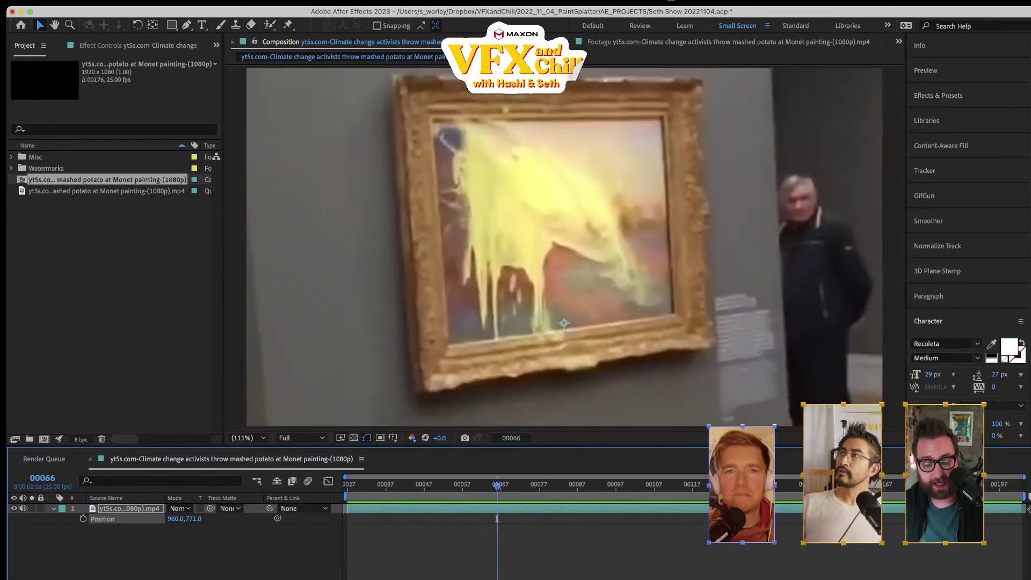
pyautogui.press('space')
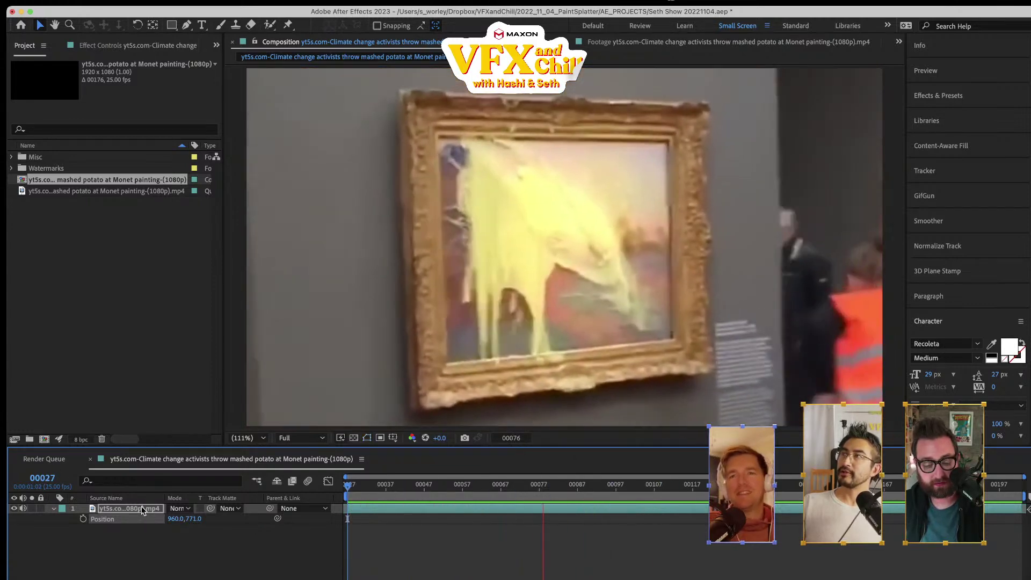
pyautogui.press('space')
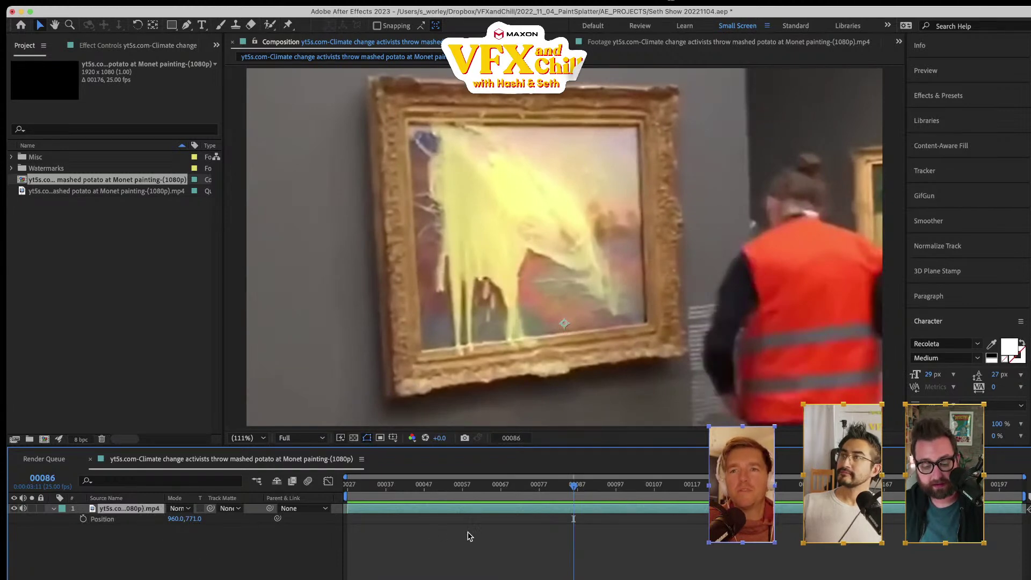
# - Undo the Monet clip's enlargement and repositioning, and go to frame 36 where the activists throw
pyautogui.press('super+z')
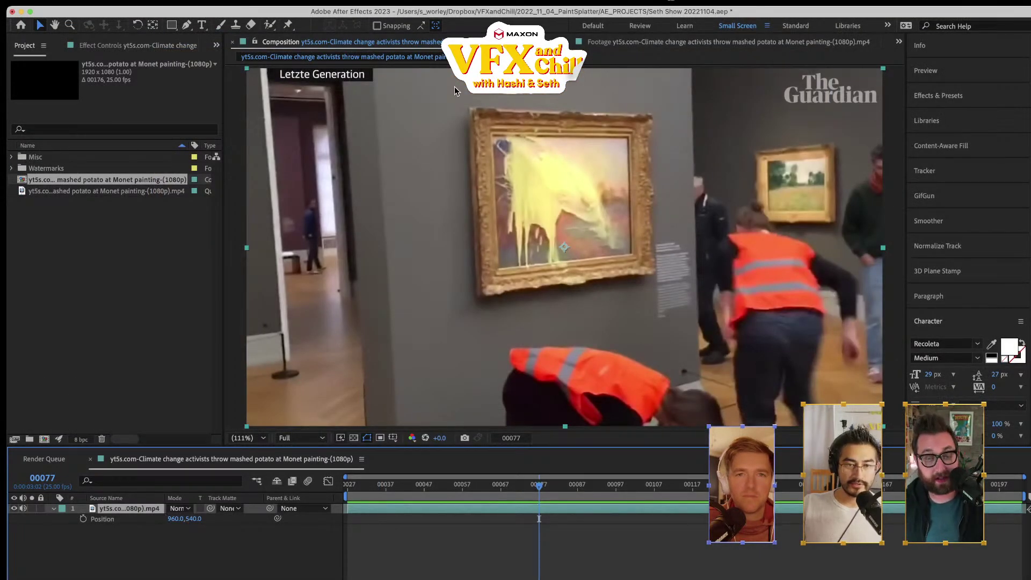
pyautogui.click(382, 488)
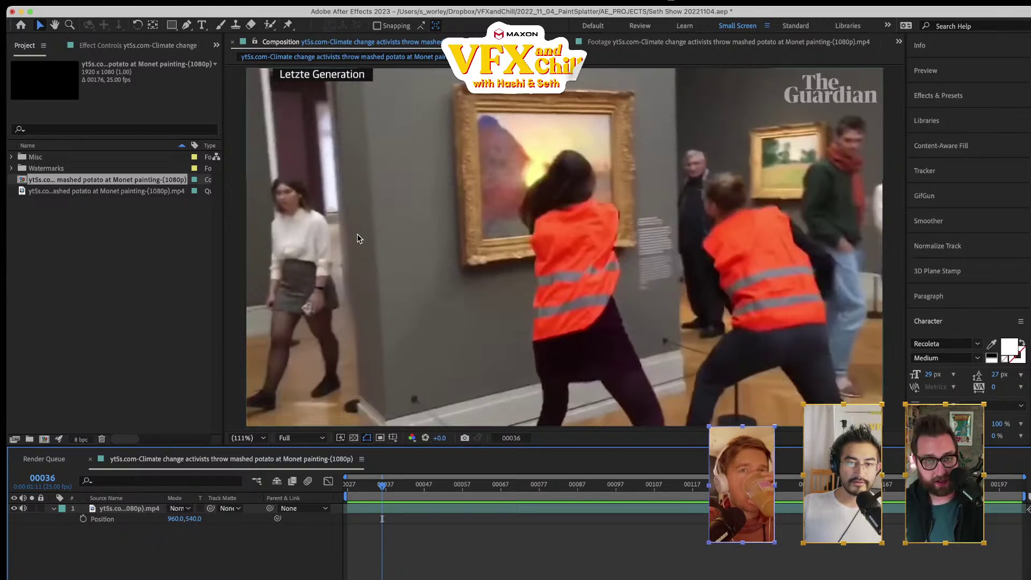
# - Queue the Monet composition for rendering and choose the FOOTAGE folder inside 2022_11_04_PaintSplatter as its output location
pyautogui.press('super+m')
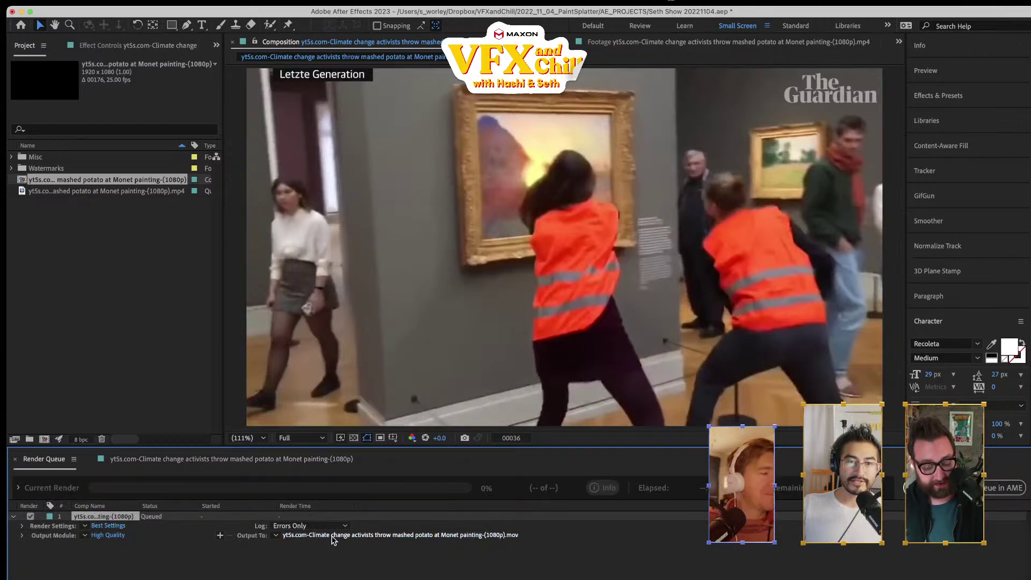
pyautogui.click(355, 536)
pyautogui.scroll(-5, 398, 243)
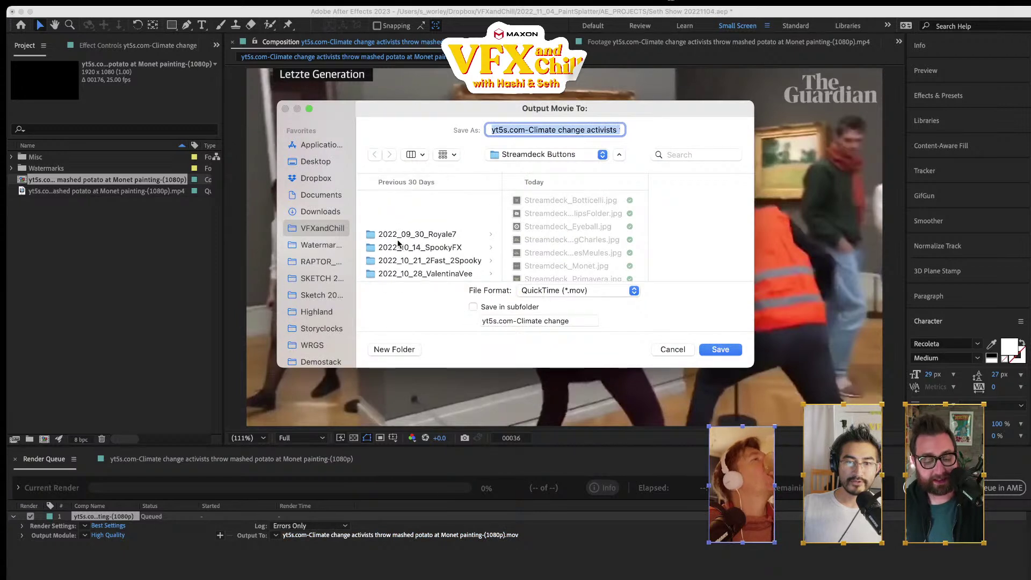
pyautogui.click(412, 254)
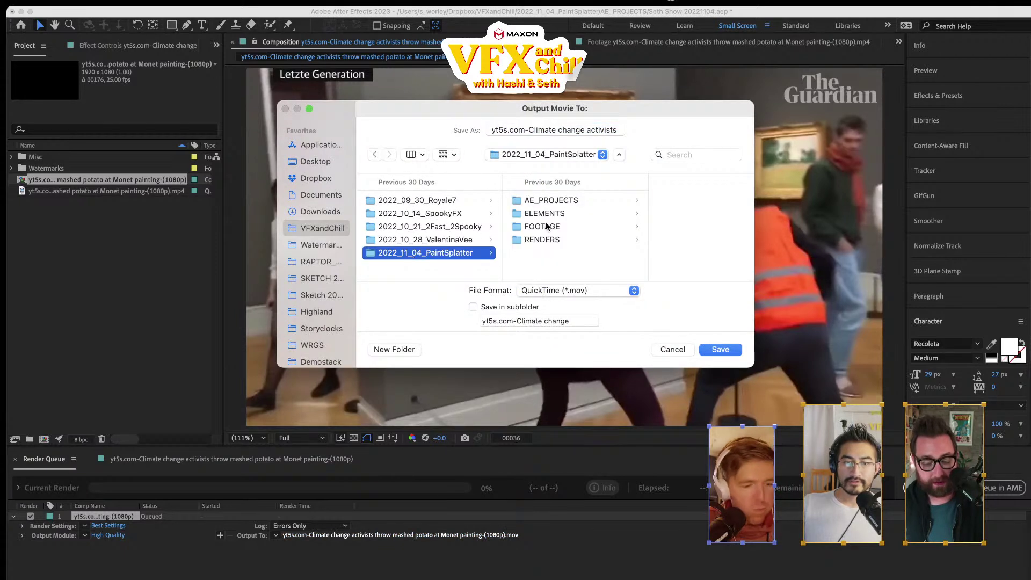
pyautogui.click(543, 239)
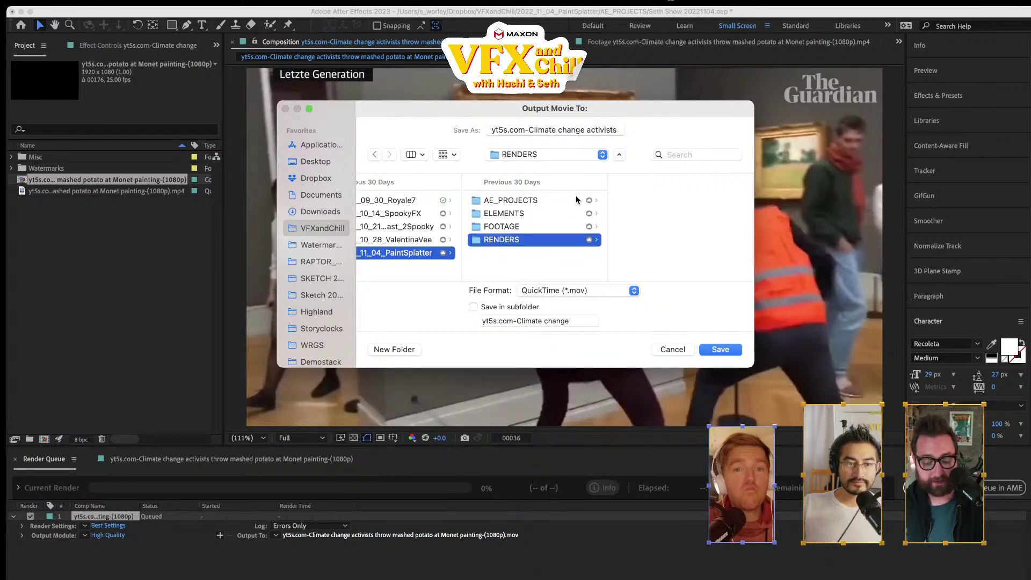
pyautogui.click(521, 226)
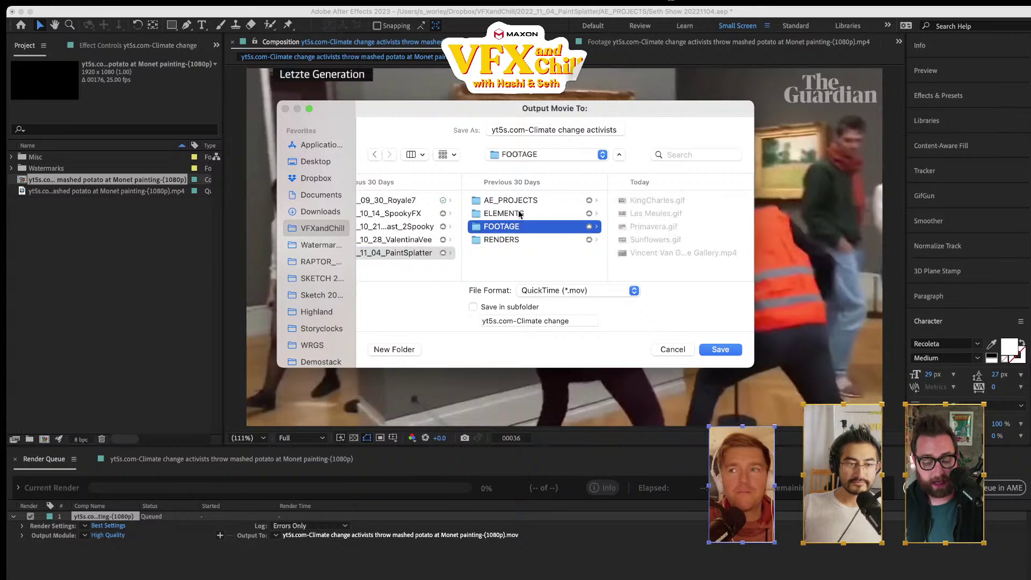
# - Name the output movie "Van Gogh Plate" and render it
pyautogui.click(543, 131)
pyautogui.press('super+a')
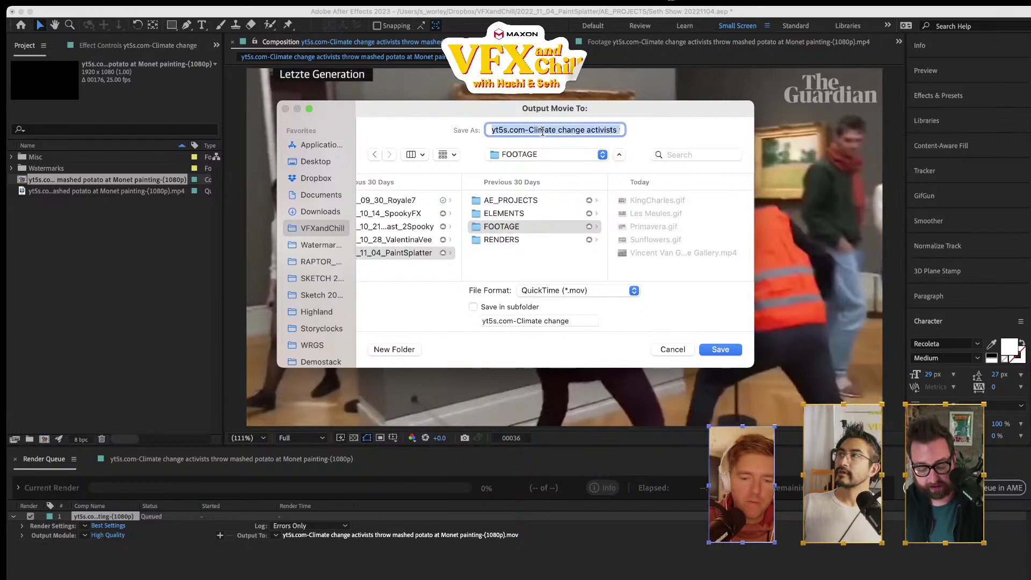
pyautogui.write('Van Gogh Plate')
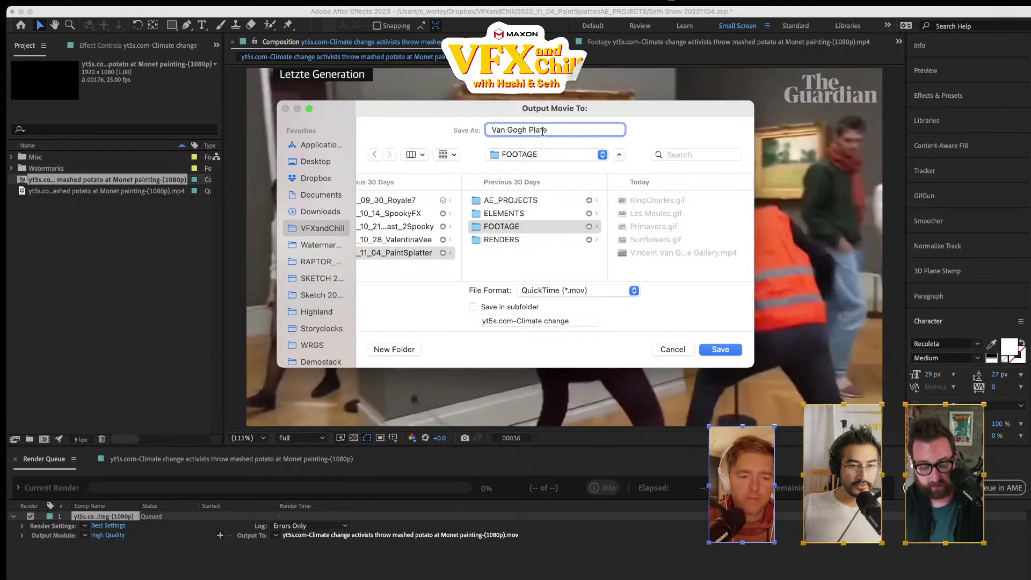
pyautogui.press('Return')
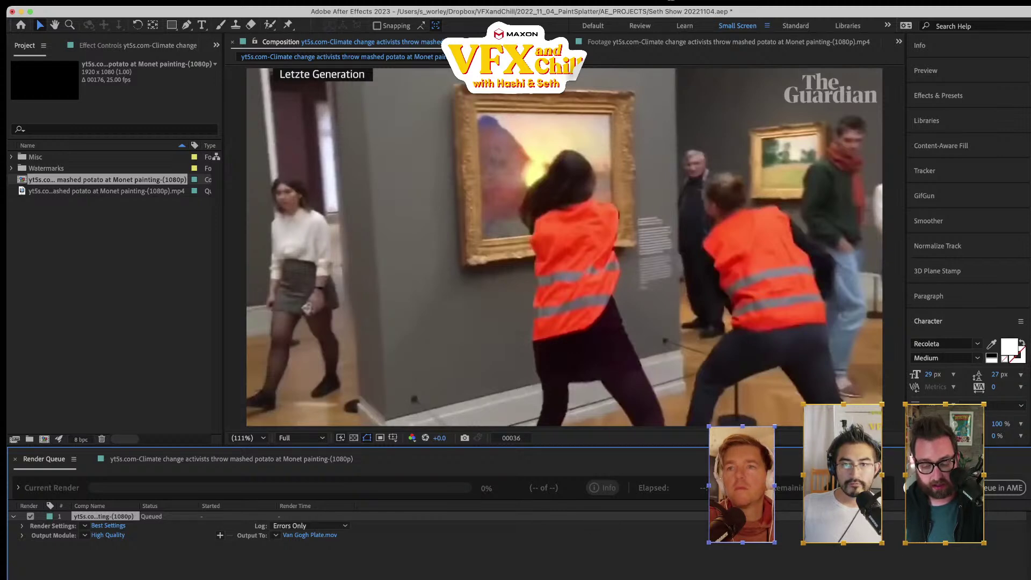
pyautogui.press('Return')
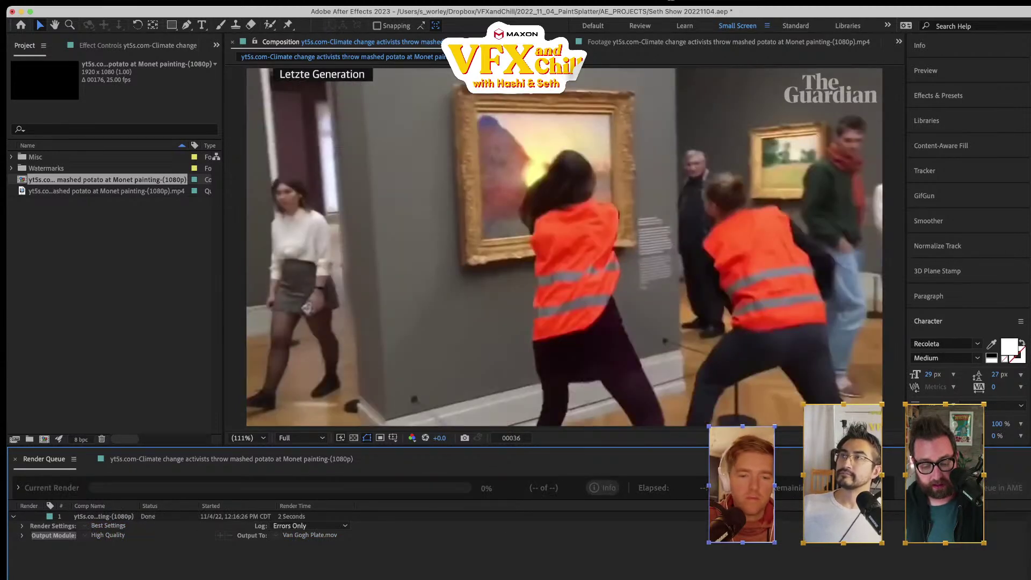
# - Check Van Gogh Plate.mov in the 2022_11_04_PaintSplatter FOOTAGE folder in Finder, close the window and return to After Effects
pyautogui.press('alt+super+space')
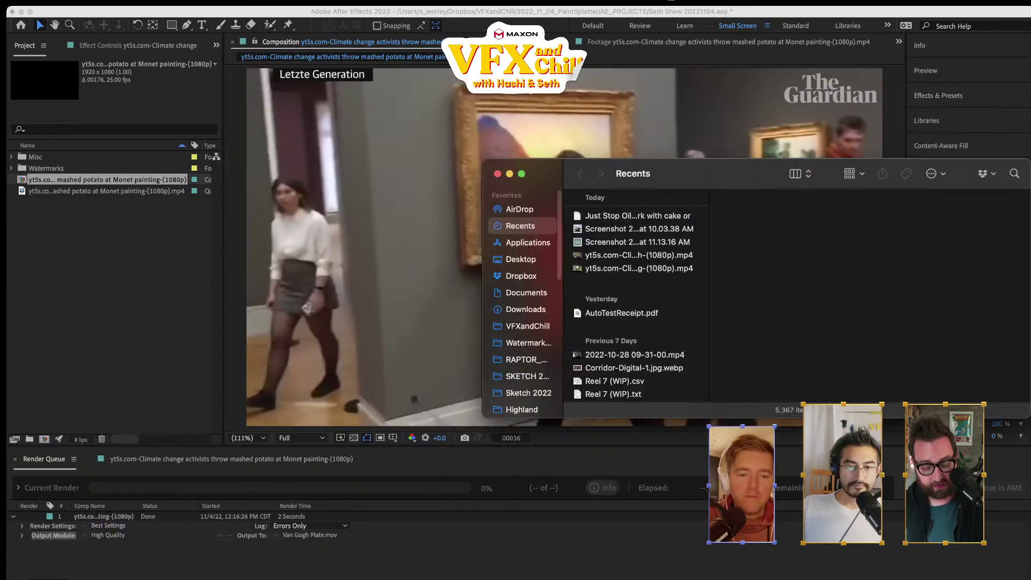
pyautogui.click(532, 325)
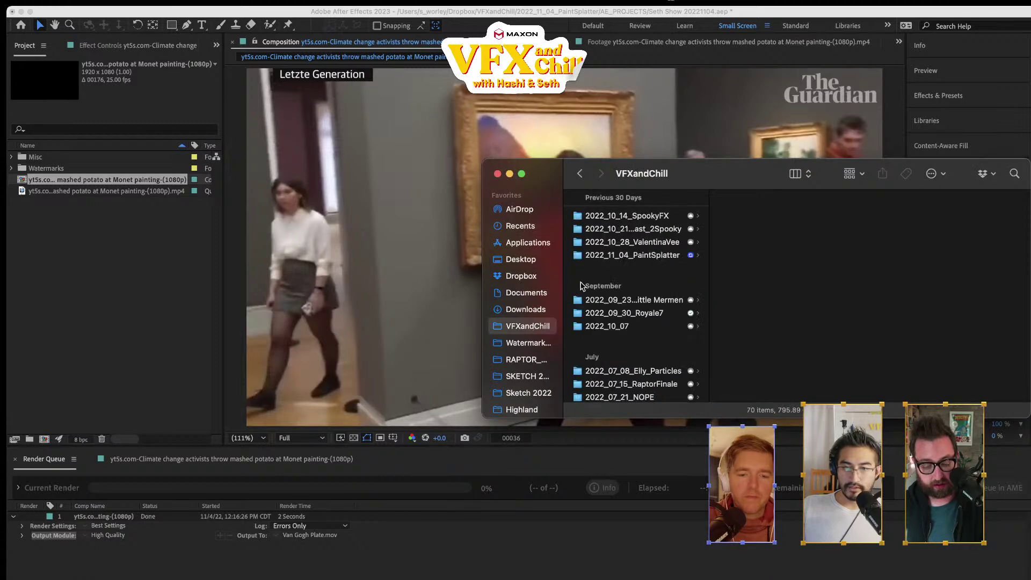
pyautogui.click(644, 259)
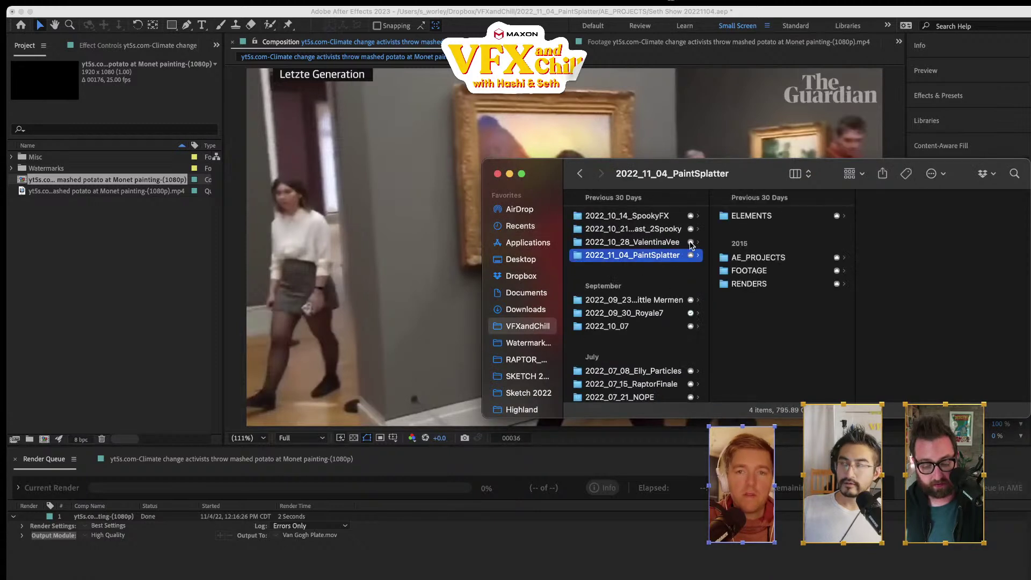
pyautogui.click(762, 270)
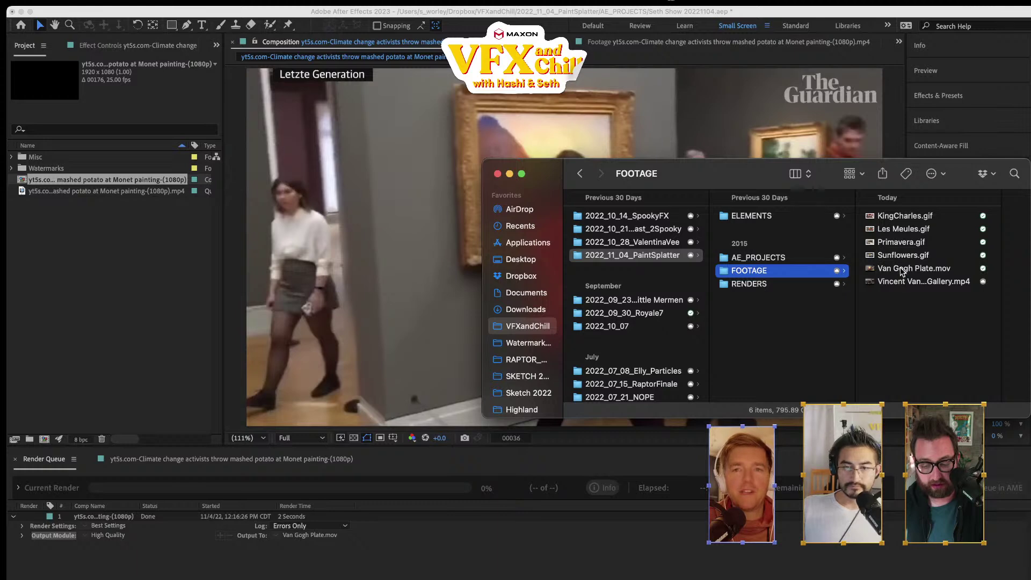
pyautogui.click(902, 270)
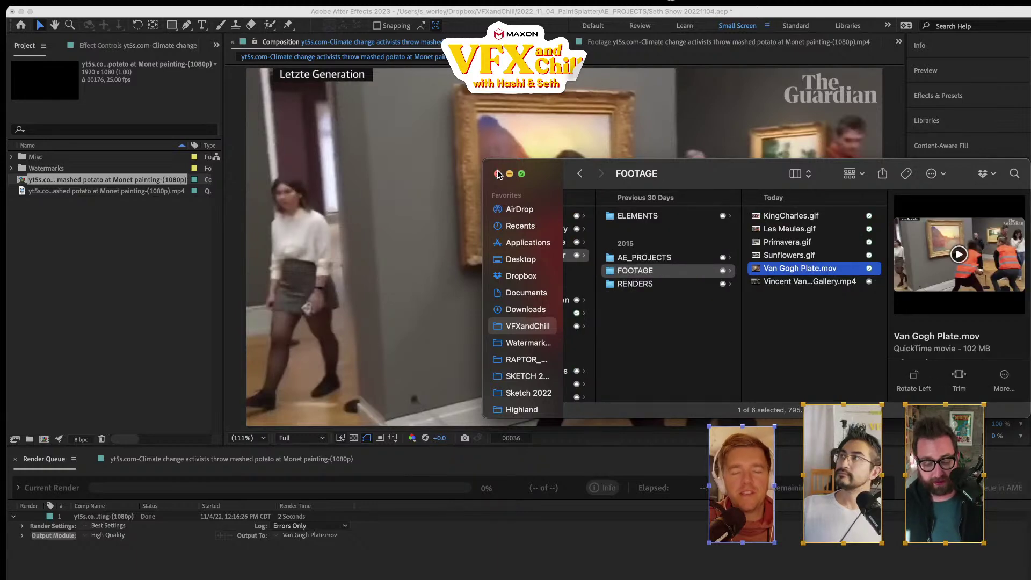
pyautogui.click(497, 174)
pyautogui.click(527, 11)
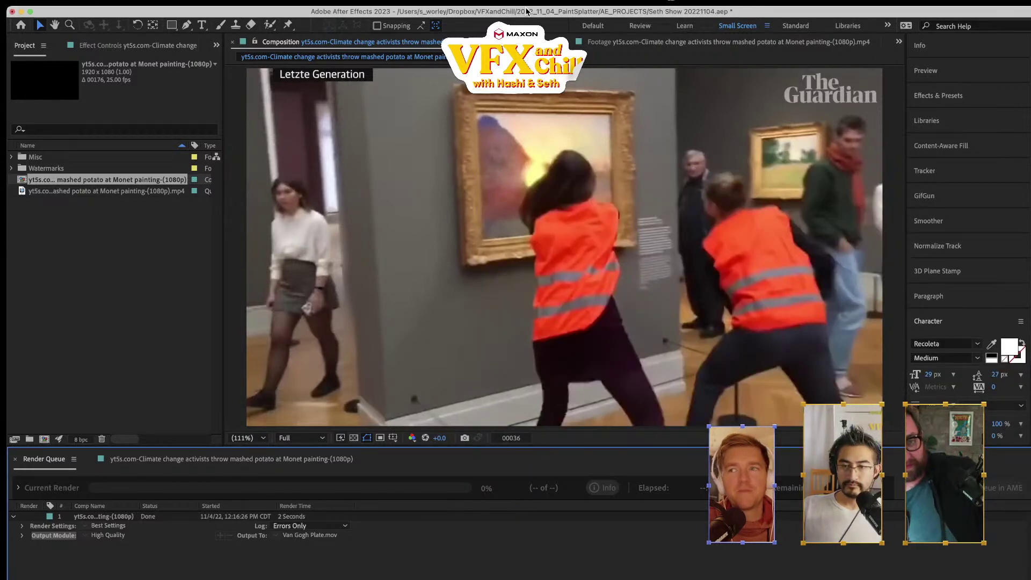
# - Return to the mashed-potato composition's timeline and rename the composition "VanGogh" in the project
pyautogui.click(189, 458)
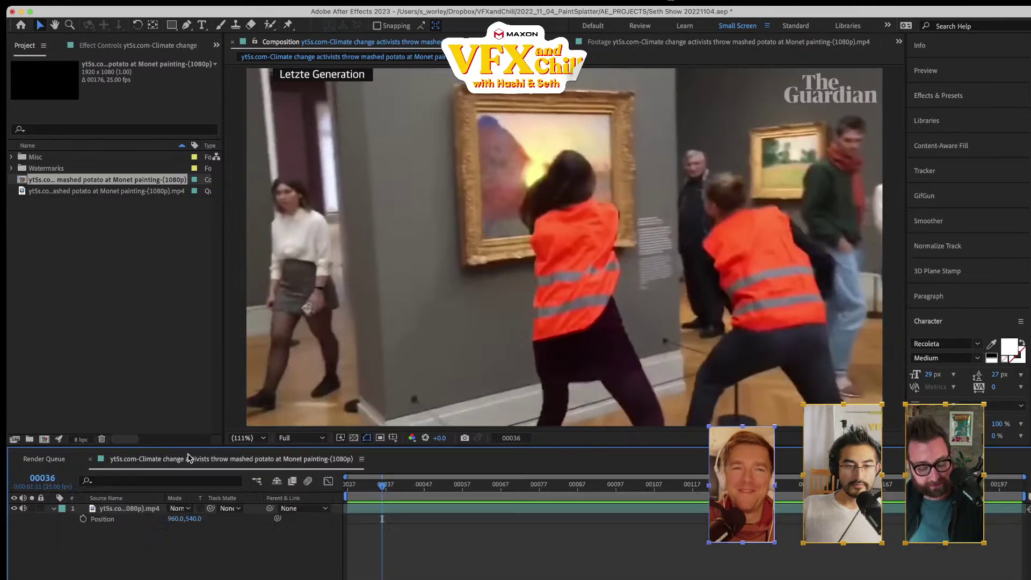
pyautogui.click(20, 182)
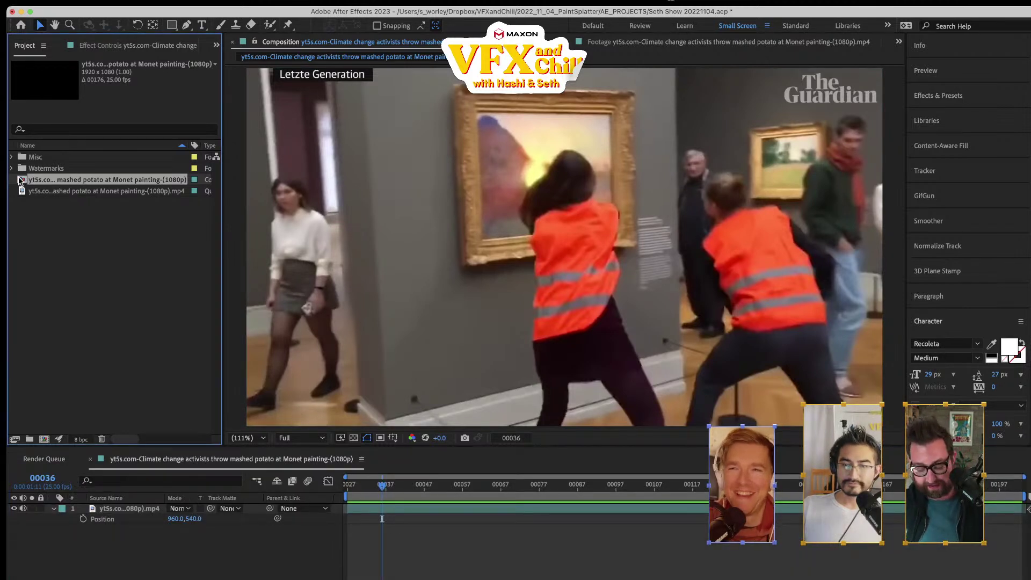
pyautogui.press('Return')
pyautogui.write('VanGogh')
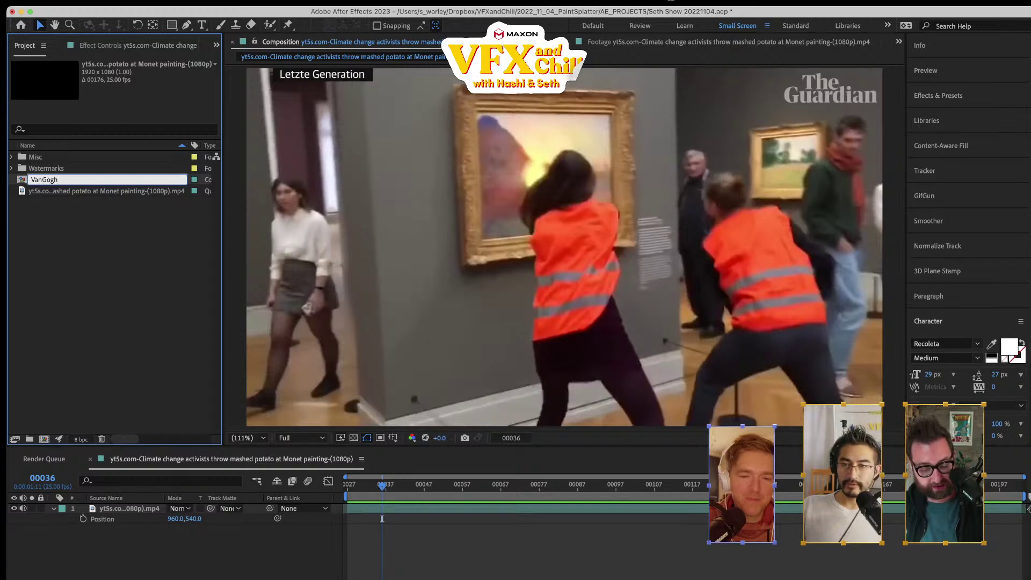
pyautogui.press('Return')
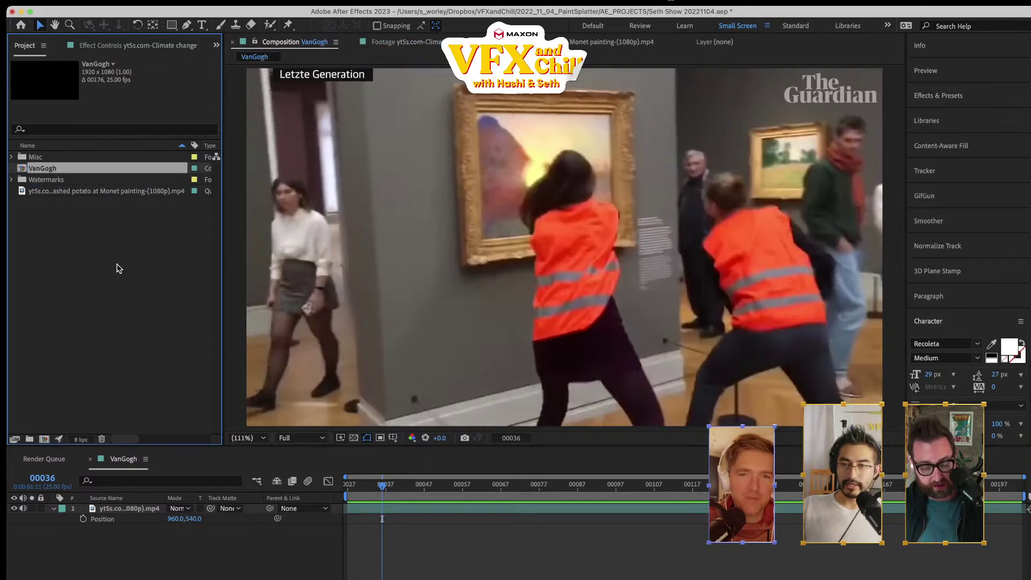
# - Play the VanGogh composition, rewind to frame 27 and replay it to examine the throw and the splatter on the painting
pyautogui.click(127, 510)
pyautogui.press('space')
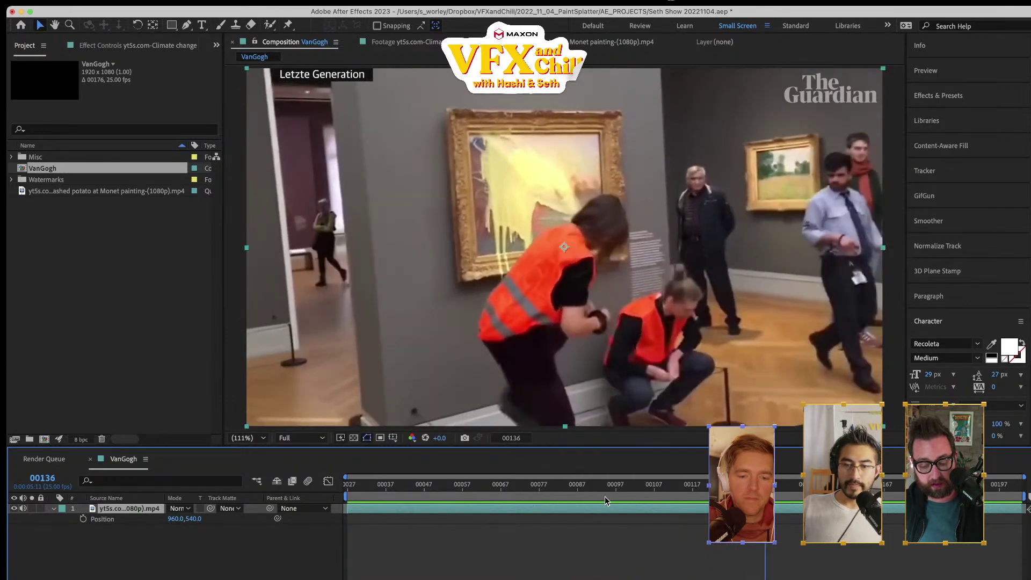
pyautogui.moveTo(605, 495); pyautogui.dragTo(288, 488)
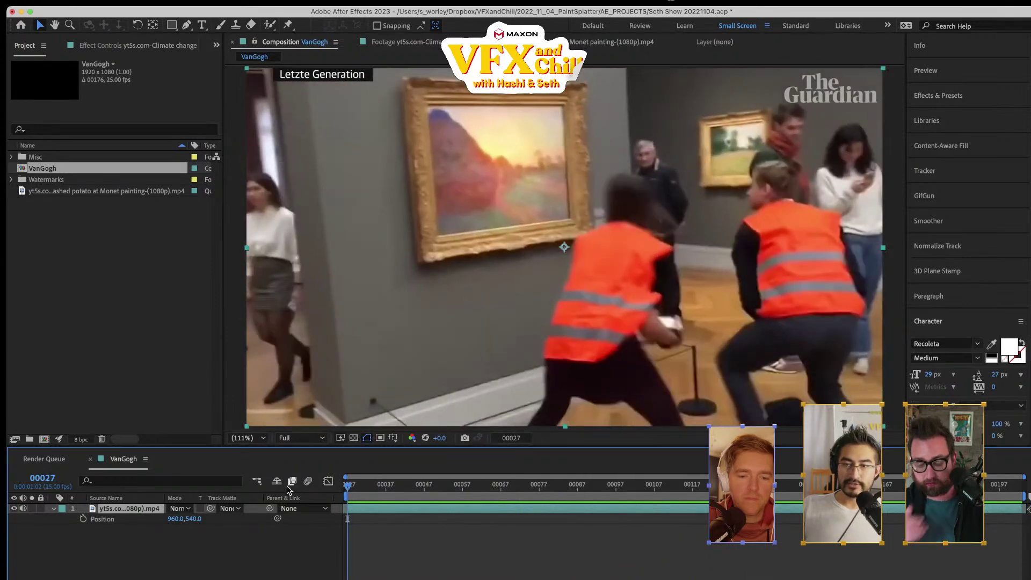
pyautogui.press('space')
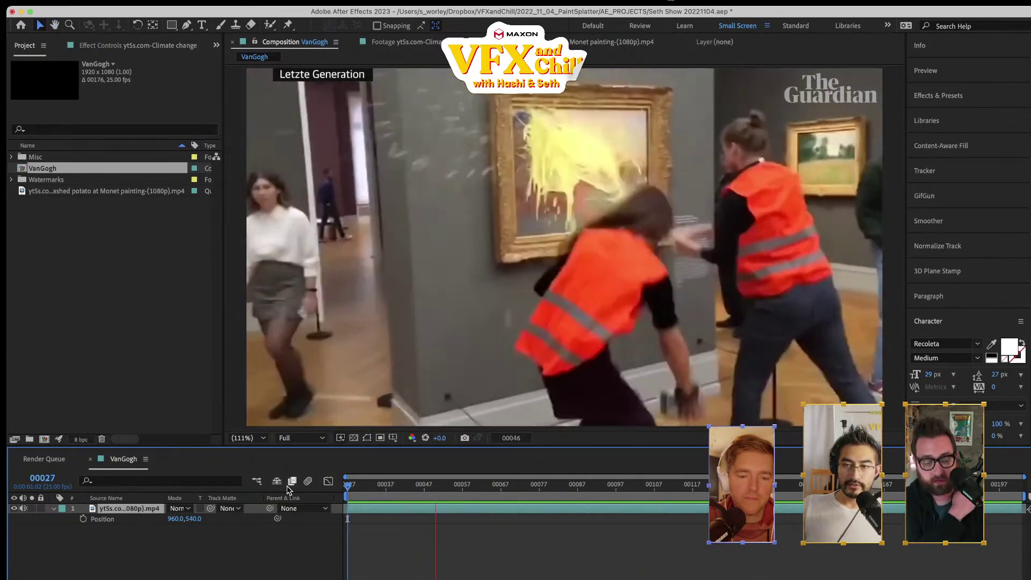
pyautogui.press('space')
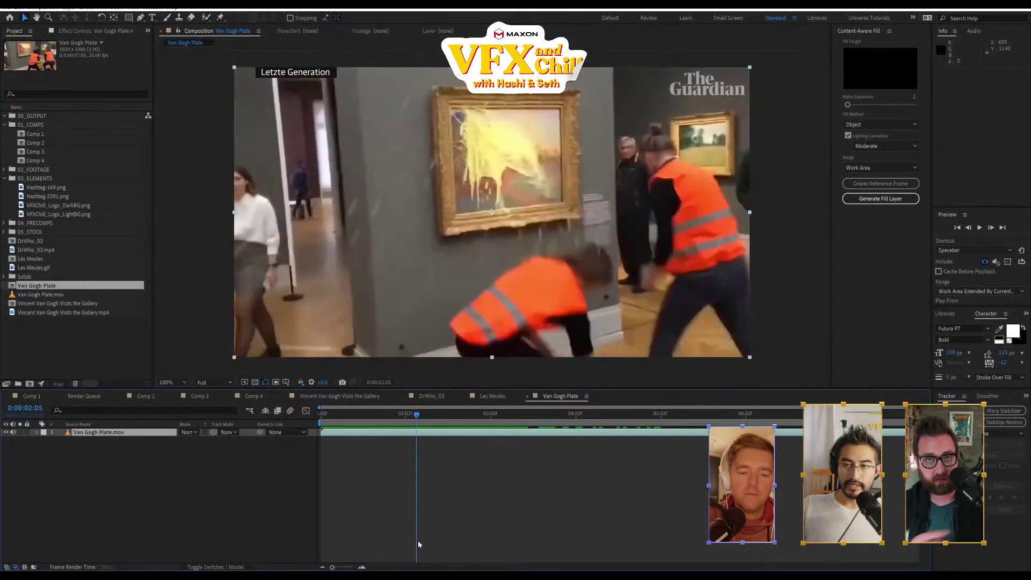
# - Play the Van Gogh Plate composition to review the camera movement and park the playhead at 0:00:01:02
pyautogui.press('space')
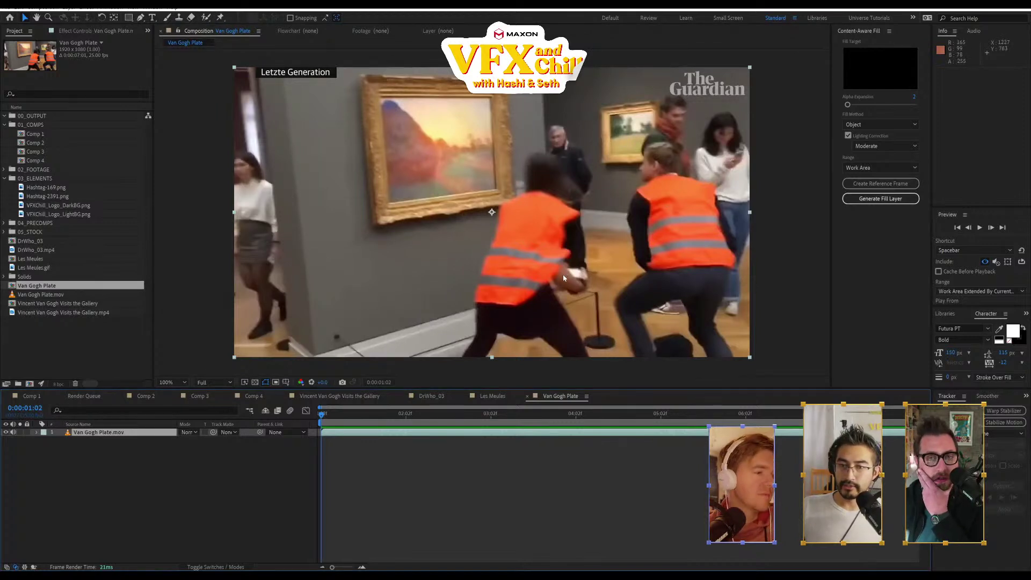
pyautogui.moveTo(323, 421)
pyautogui.mouseDown()
pyautogui.moveTo(355, 422)
pyautogui.moveTo(285, 450)
pyautogui.moveTo(659, 466)
pyautogui.moveTo(248, 502)
pyautogui.mouseUp()
pyautogui.moveTo(320, 487); pyautogui.dragTo(295, 521)
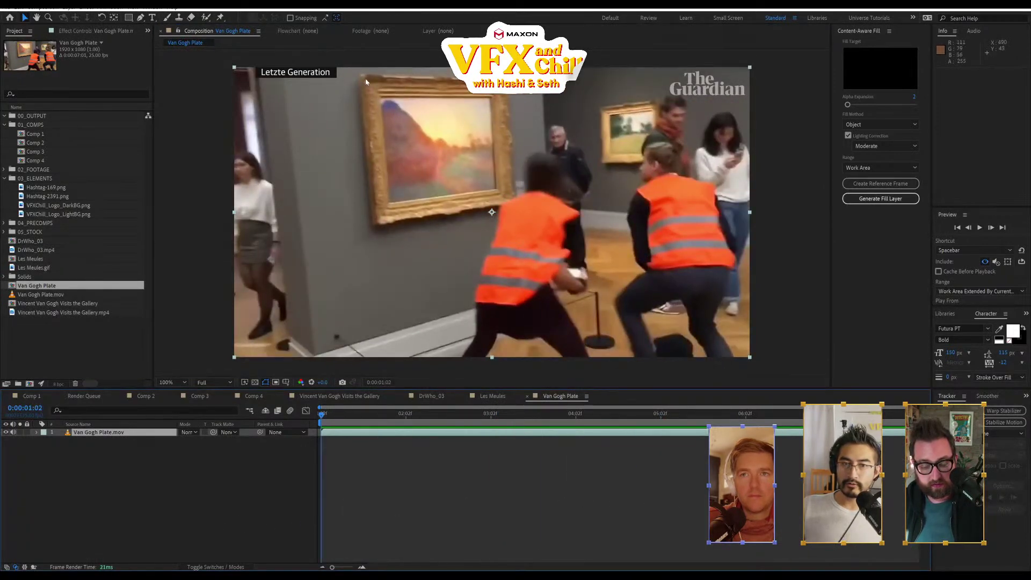
# - Apply Warp Stabilizer VFX to the Van Gogh Plate.mov layer and set its stabilization result to No Motion
pyautogui.rightClick(459, 263)
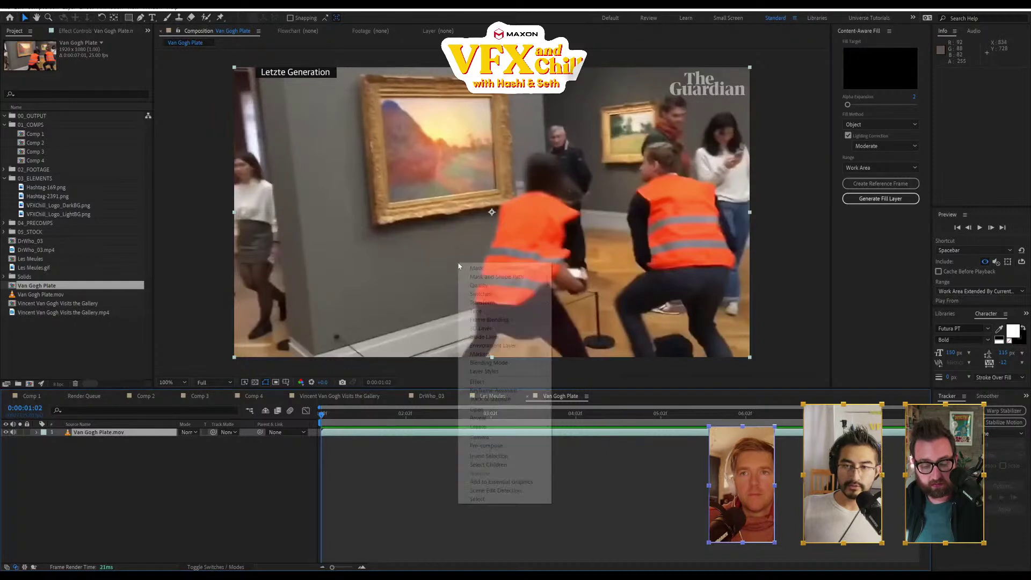
pyautogui.moveTo(510, 398)
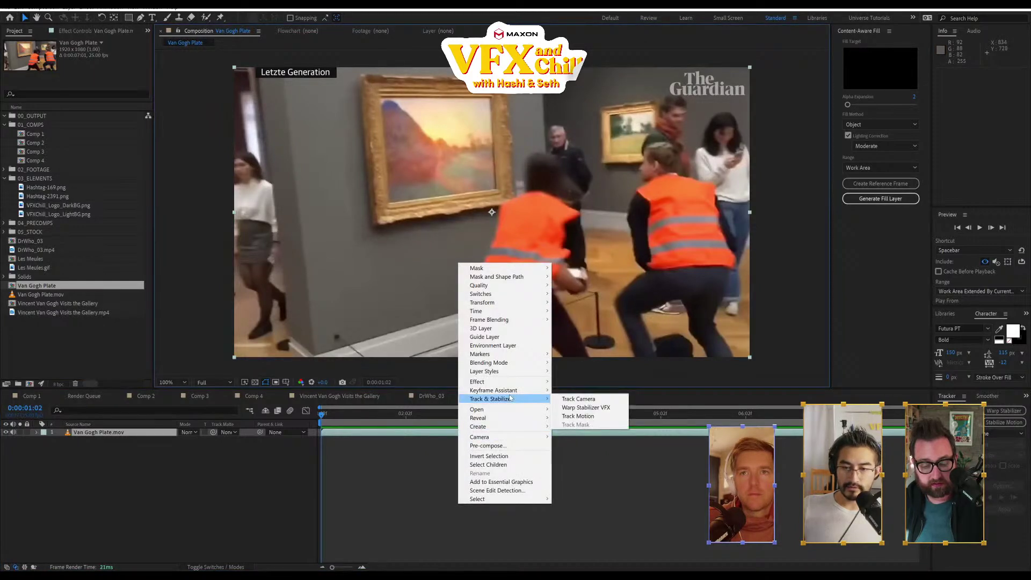
pyautogui.click(589, 408)
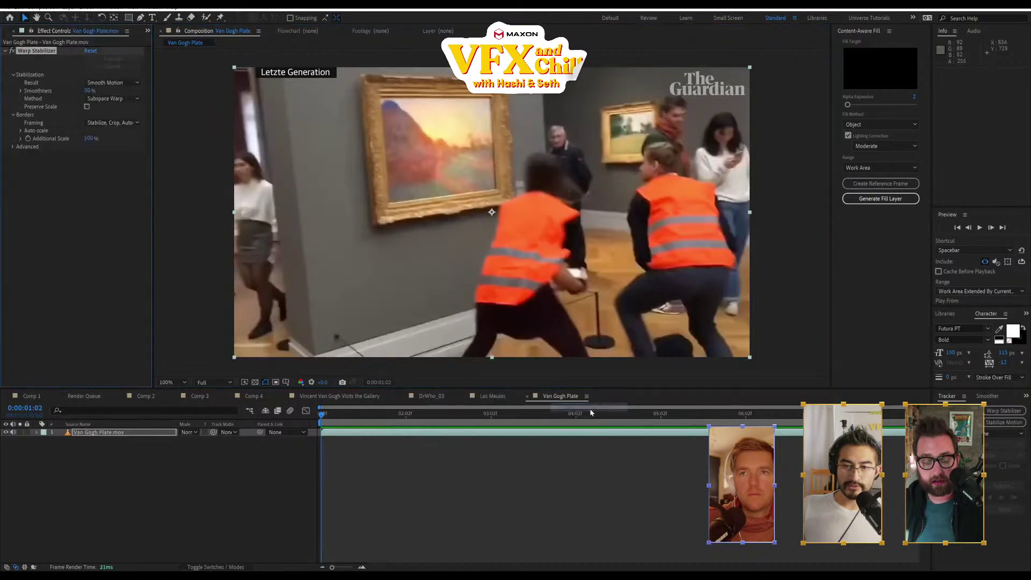
pyautogui.click(113, 82)
pyautogui.click(115, 100)
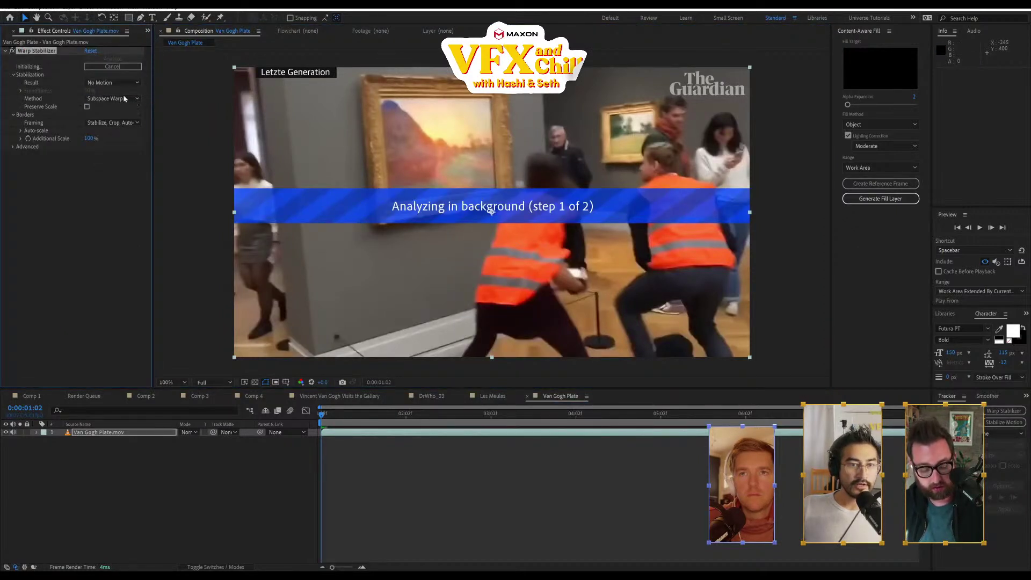
# - Set the stabilizer's framing to Stabilize Only and preview the stabilized painting shot
pyautogui.click(124, 98)
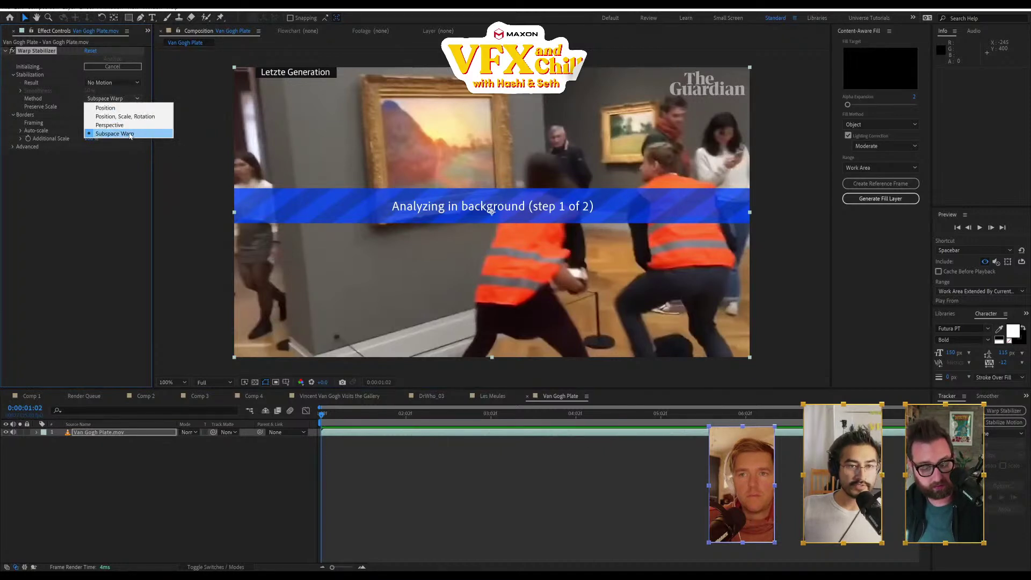
pyautogui.click(113, 217)
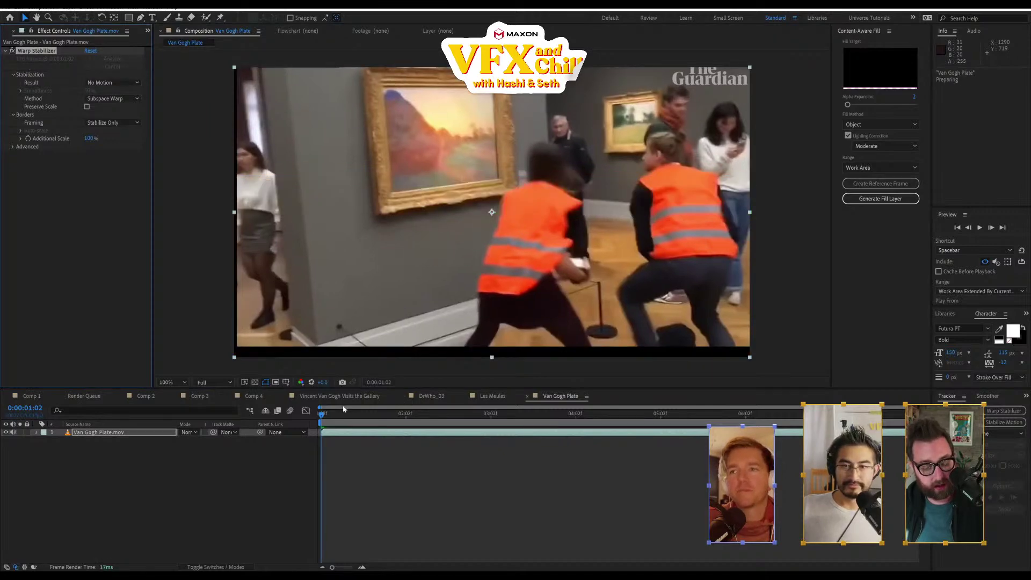
pyautogui.click(980, 227)
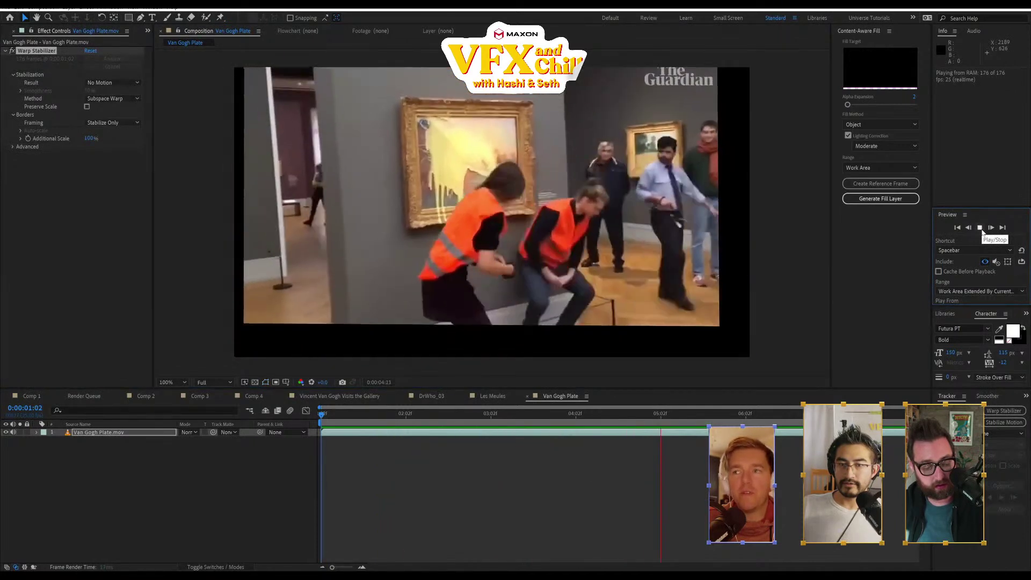
pyautogui.click(980, 228)
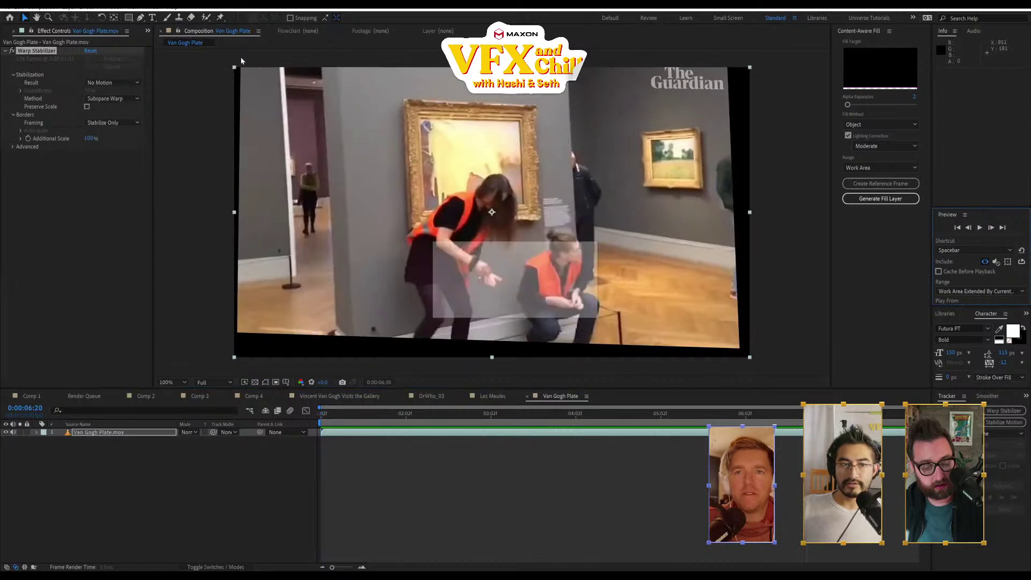
# - Change the stabilization method to Position, Scale, Rotation and move the playhead back to 0:00:01:02
pyautogui.click(109, 99)
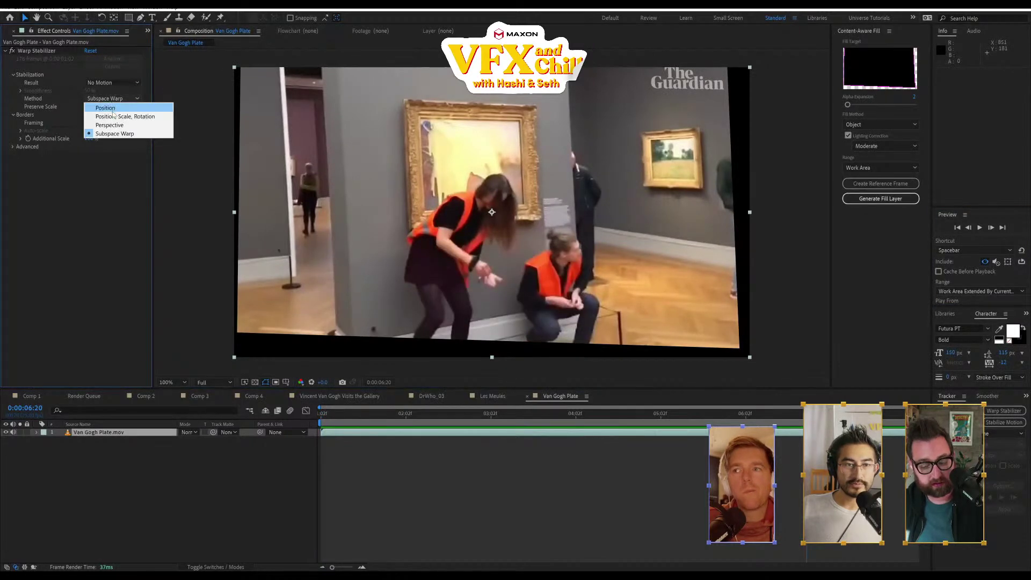
pyautogui.click(115, 116)
pyautogui.click(324, 414)
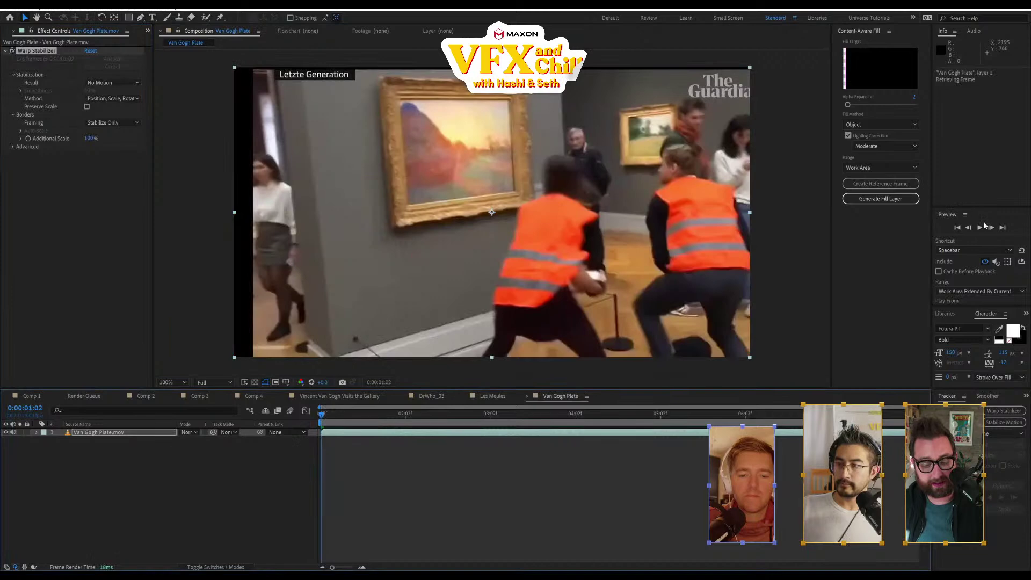
# - Preview the stabilized Van Gogh Plate, set the Warp Stabilizer method to Perspective, and preview the shot again from 0:00:01:02
pyautogui.click(982, 227)
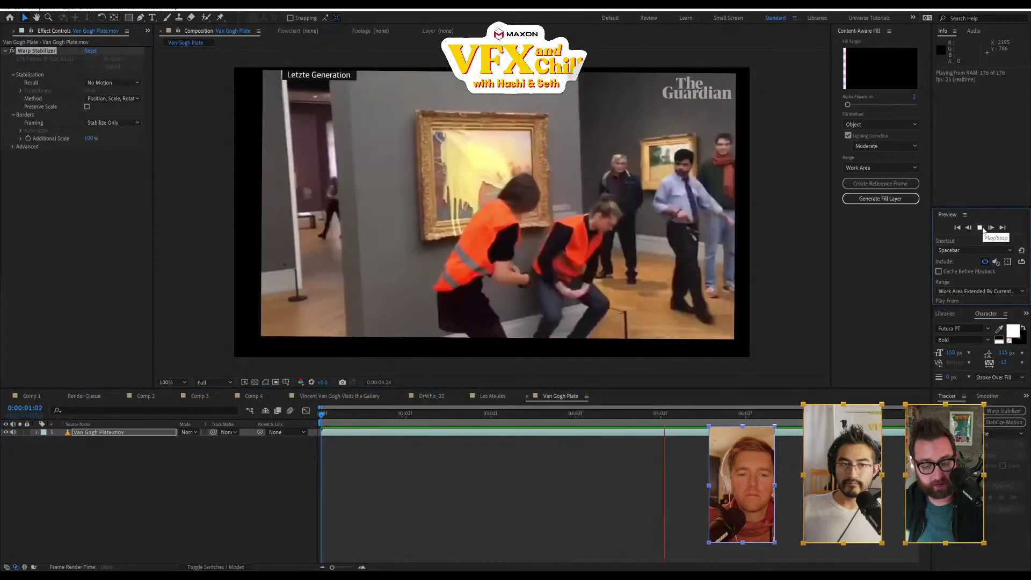
pyautogui.click(983, 230)
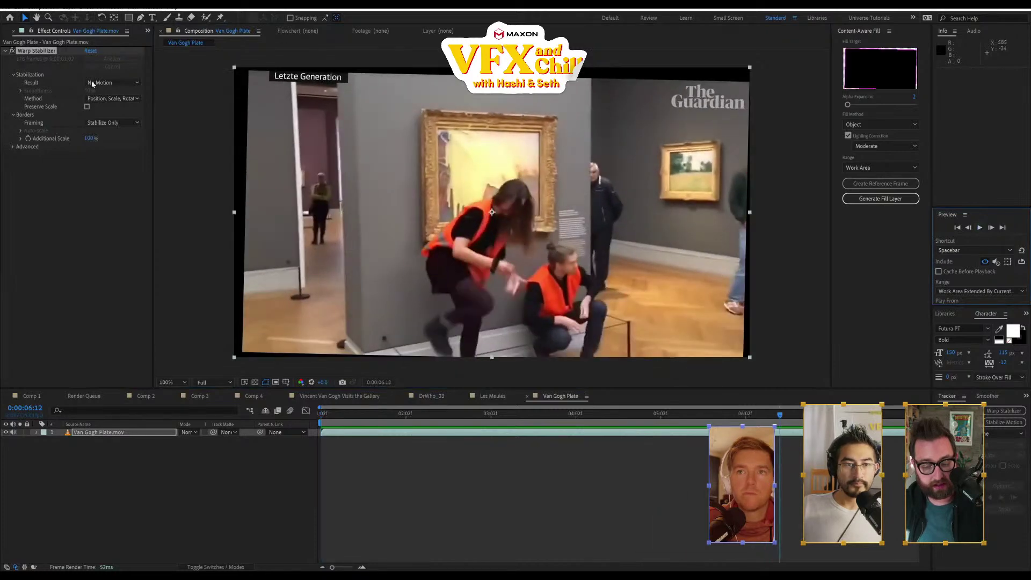
pyautogui.click(113, 98)
pyautogui.click(110, 124)
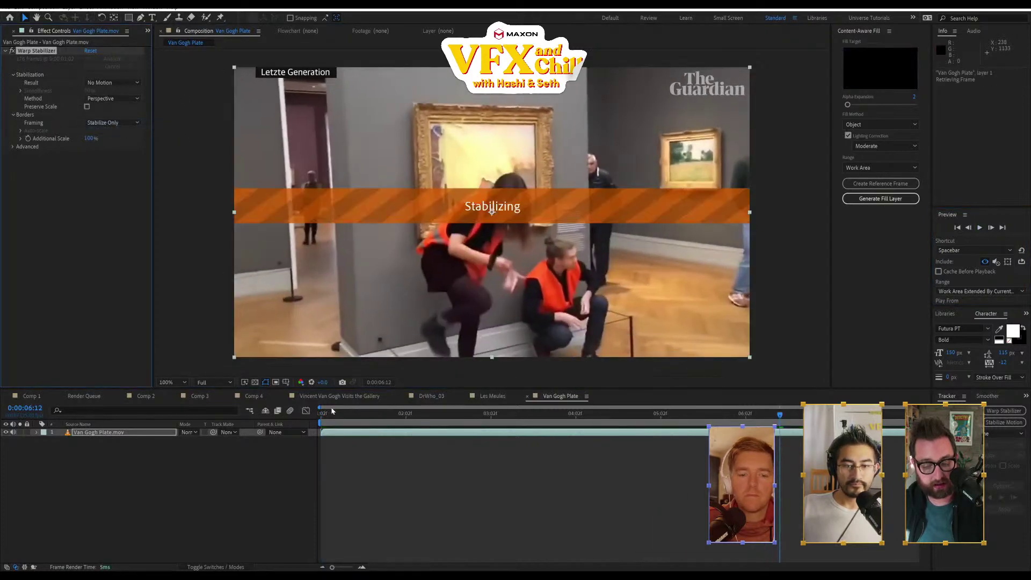
pyautogui.press('space')
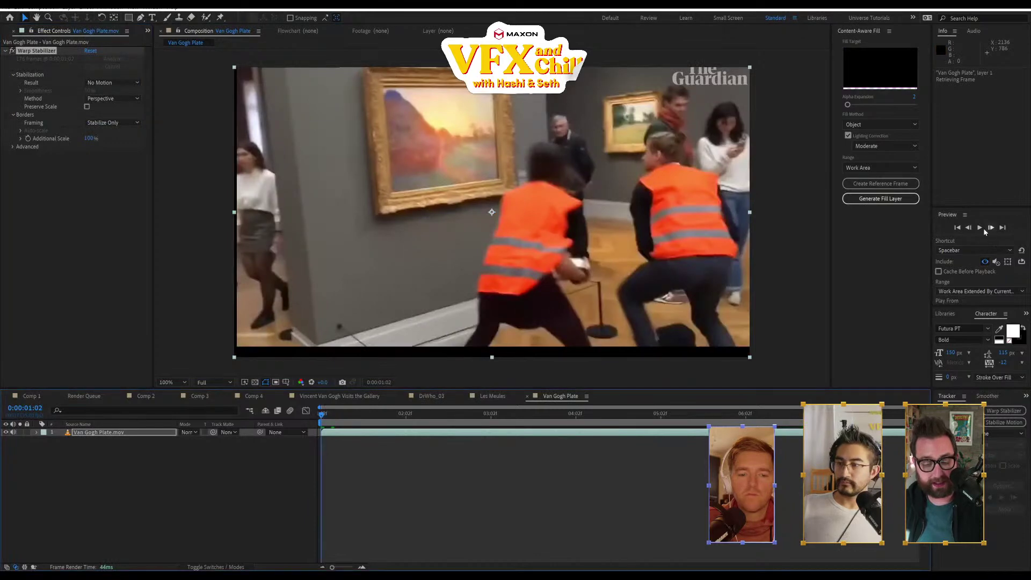
pyautogui.click(981, 228)
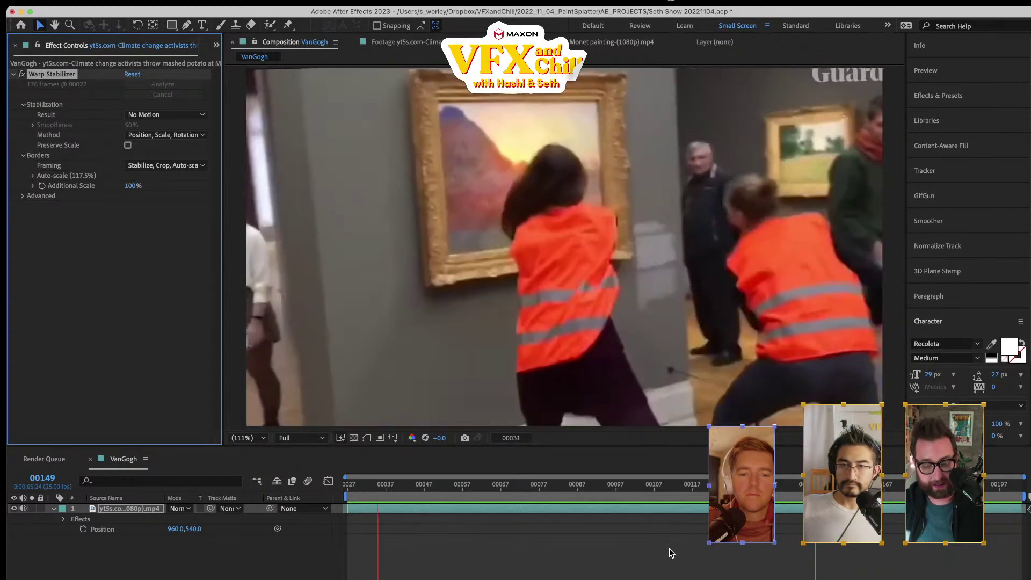
# - Set the Warp Stabilizer method to Perspective on the VanGogh composition's clip and preview it from frame 31
pyautogui.press('space')
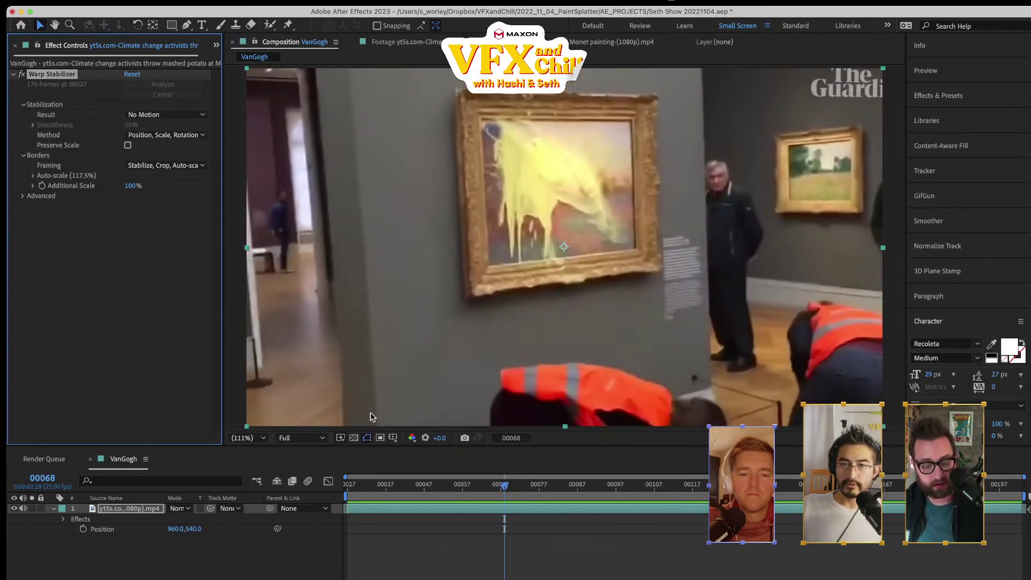
pyautogui.click(183, 135)
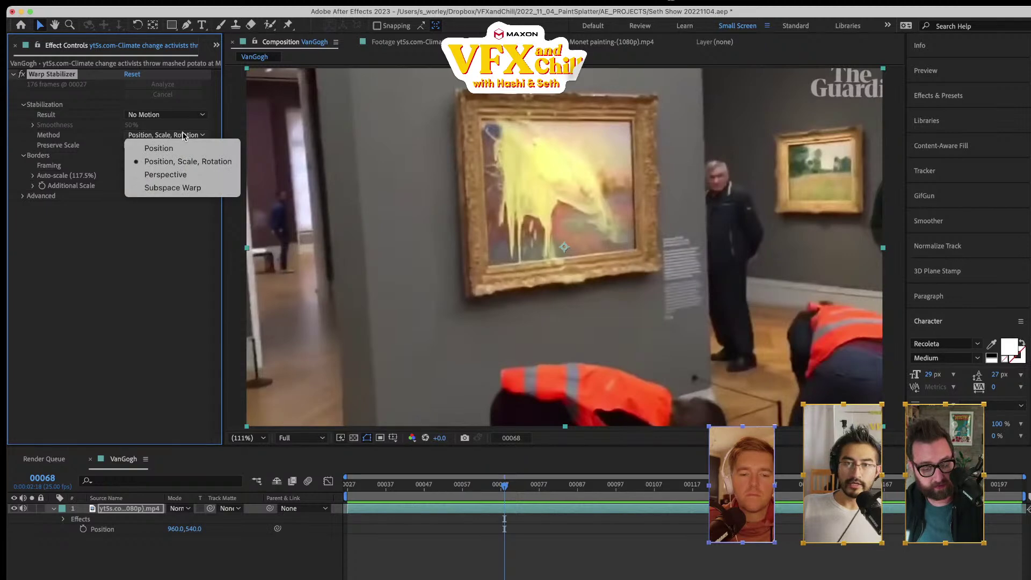
pyautogui.click(177, 175)
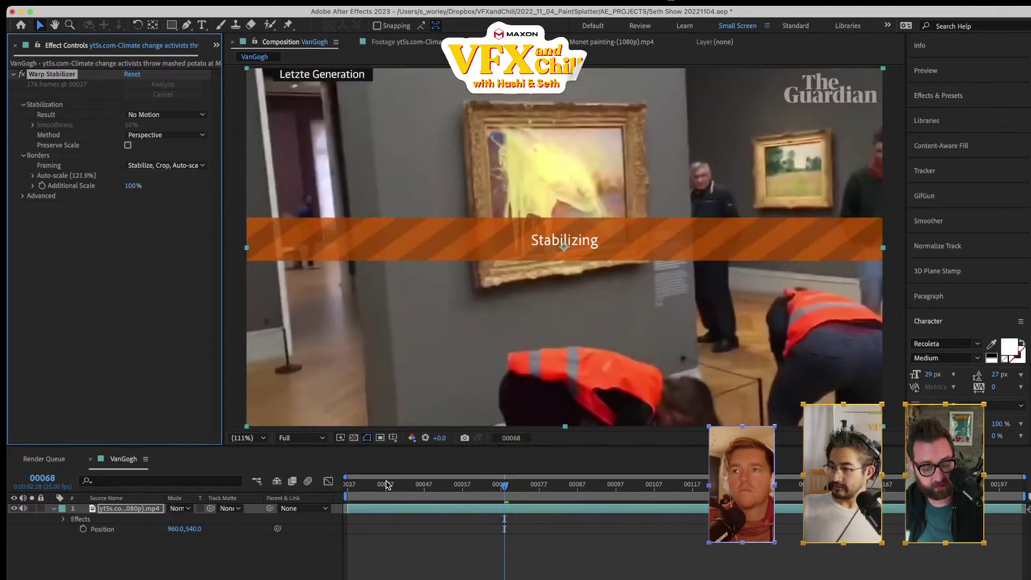
pyautogui.click(362, 489)
pyautogui.press('space')
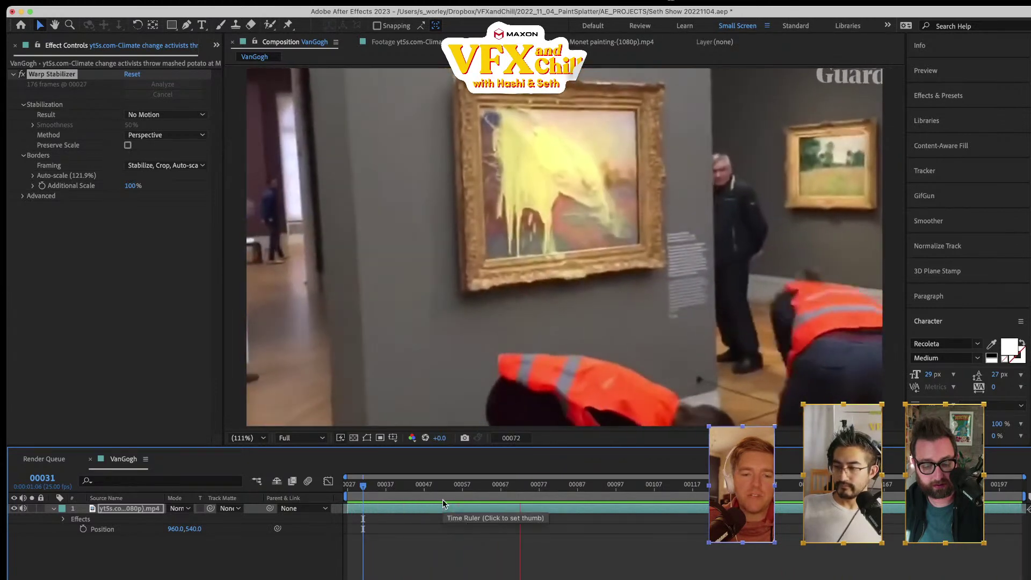
pyautogui.click(442, 500)
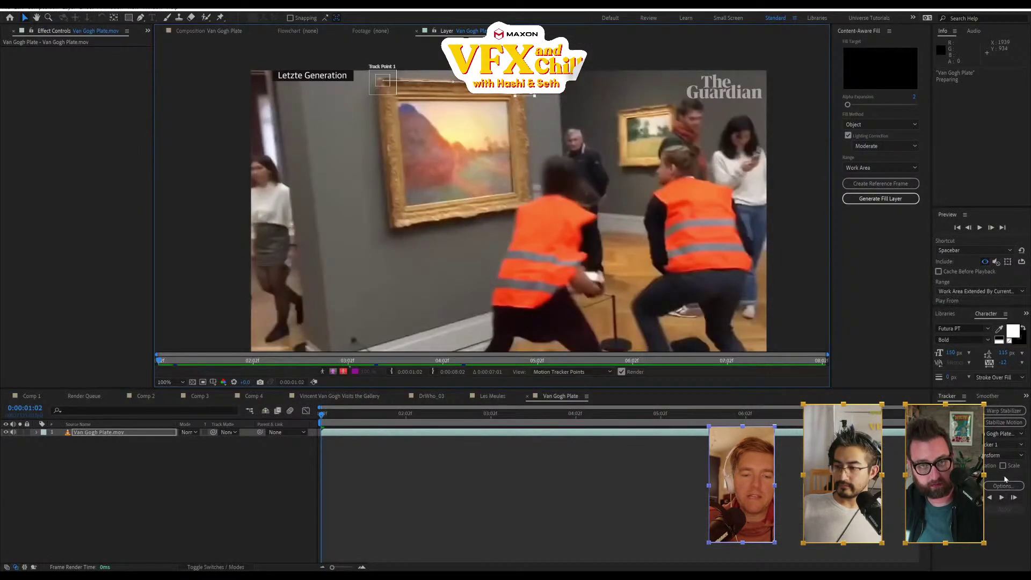
# - Include Scale in the Van Gogh Plate's motion tracking and analyze both track points forward from 0:00:01:02
pyautogui.click(1004, 466)
pyautogui.click(1002, 498)
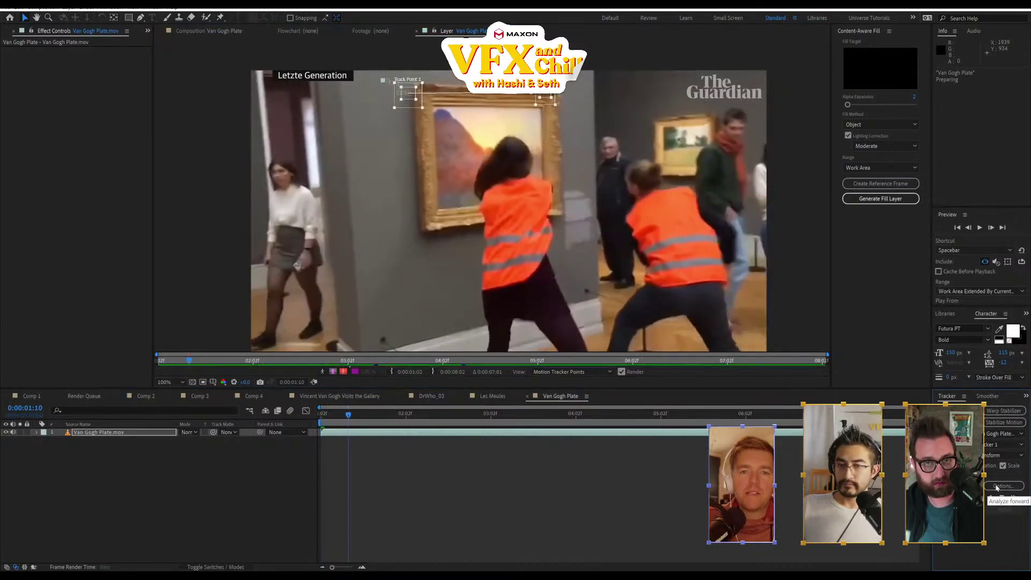
# - Try to re-analyze the track points frame by frame from about 0:00:01:08, and undo the last tracking passes
pyautogui.click(334, 414)
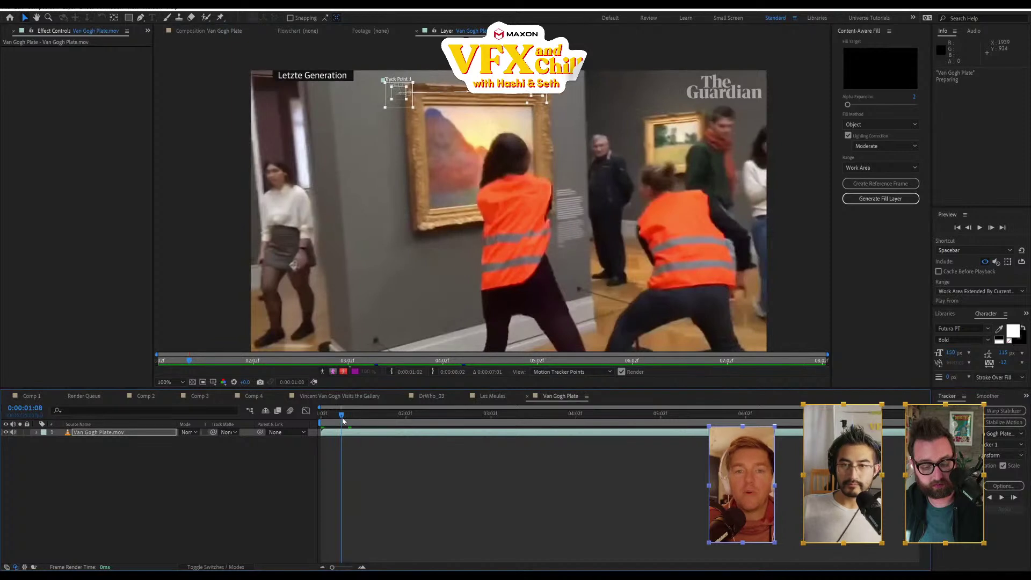
pyautogui.click(1013, 498)
pyautogui.click(1013, 498)
pyautogui.click(1013, 497)
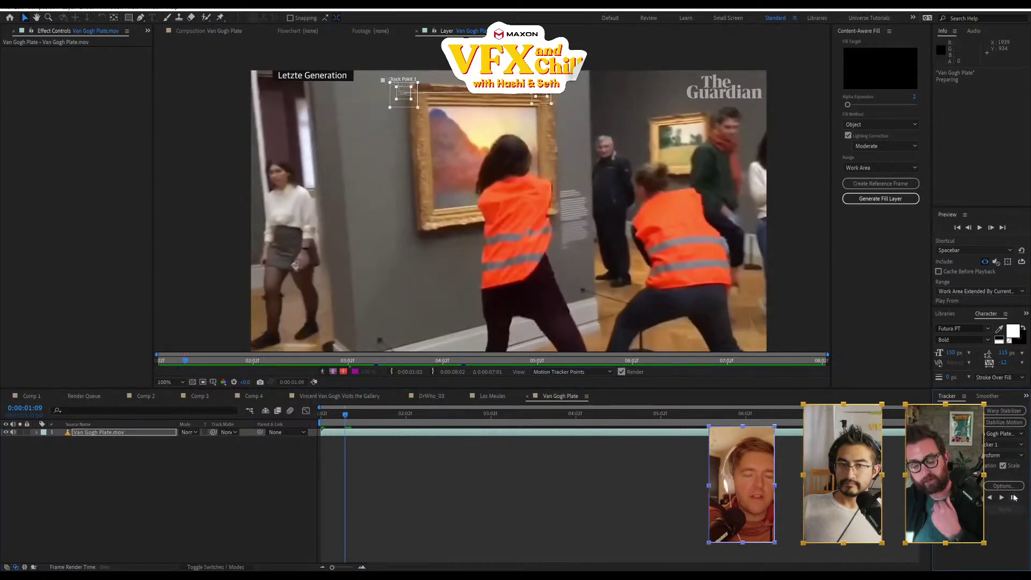
pyautogui.hotkey('ctrl', 'z')
pyautogui.hotkey('ctrl', 'z')
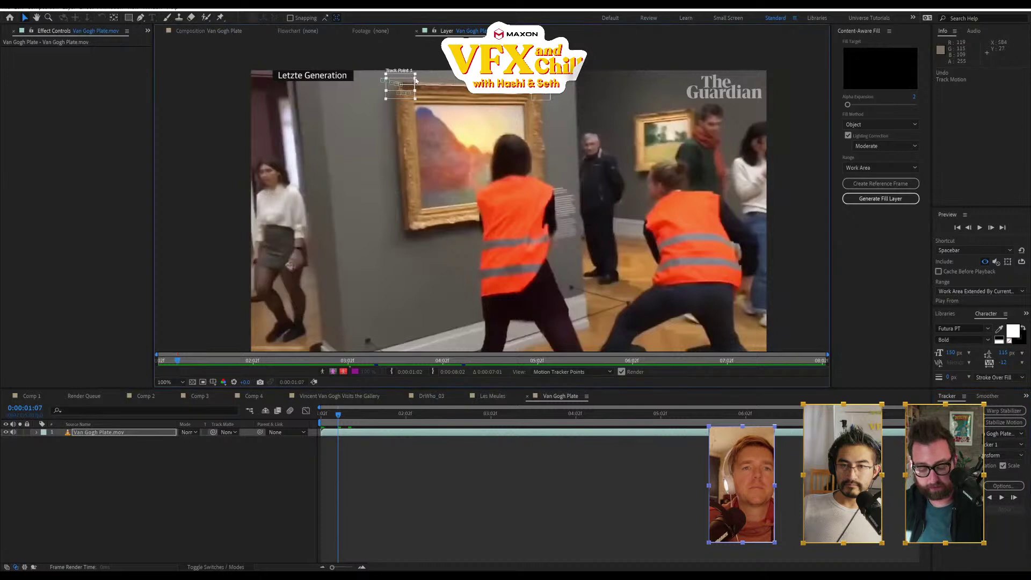
# - Widen both track points' search regions at 0:00:01:07 and analyze two frames forward, one at a time
pyautogui.moveTo(408, 80); pyautogui.dragTo(412, 78)
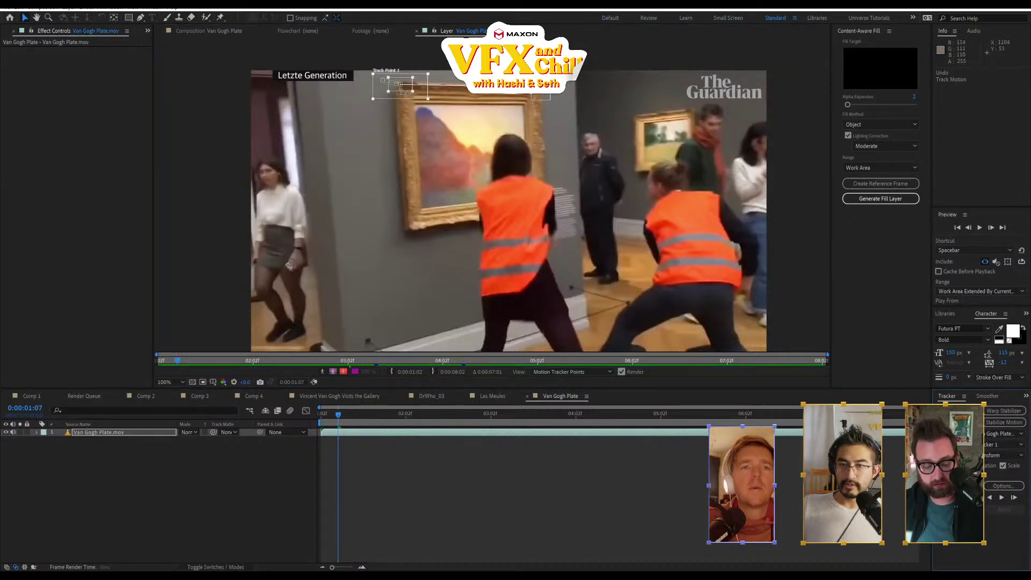
pyautogui.moveTo(545, 96); pyautogui.dragTo(566, 83)
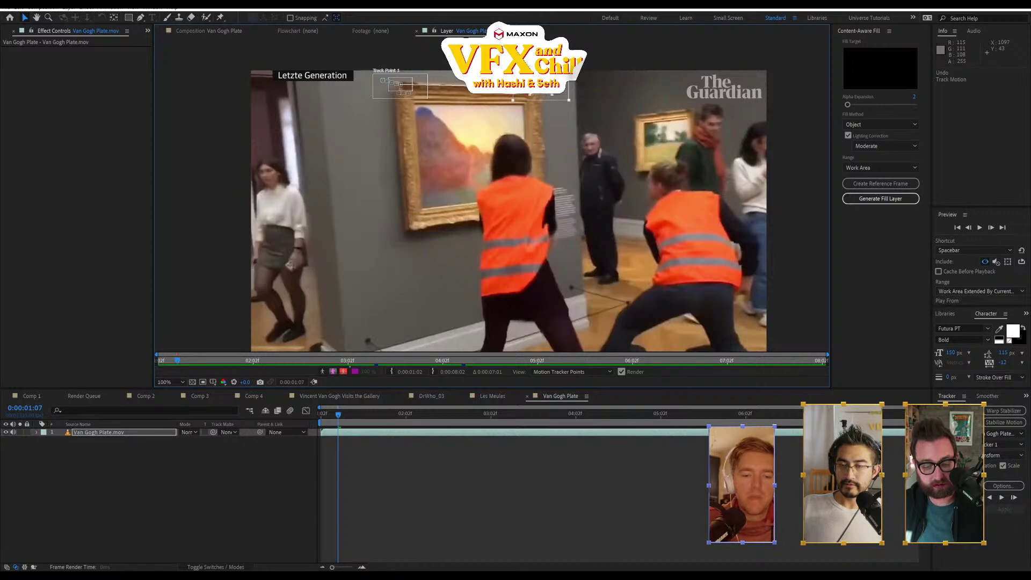
pyautogui.click(1014, 498)
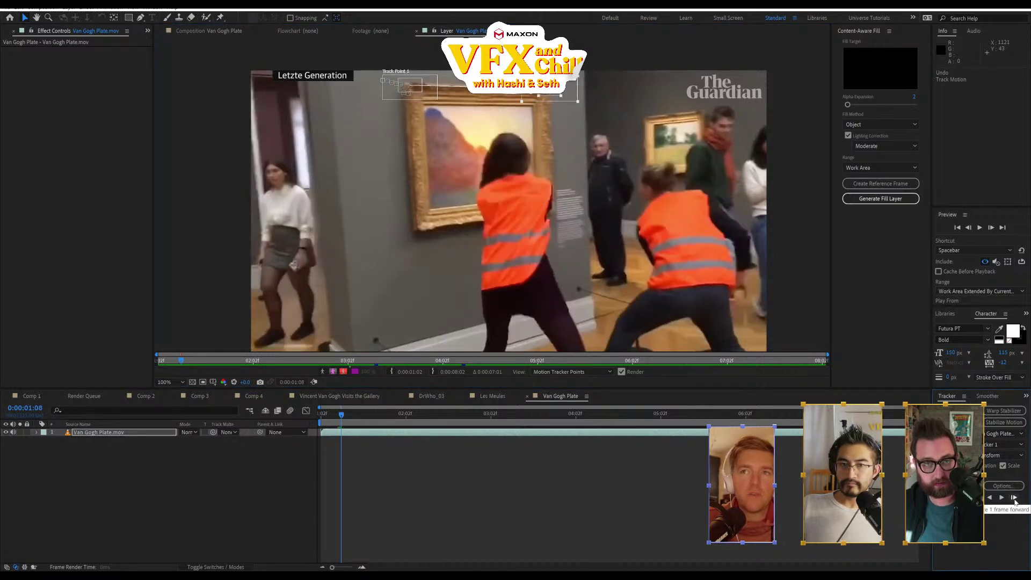
pyautogui.click(1015, 498)
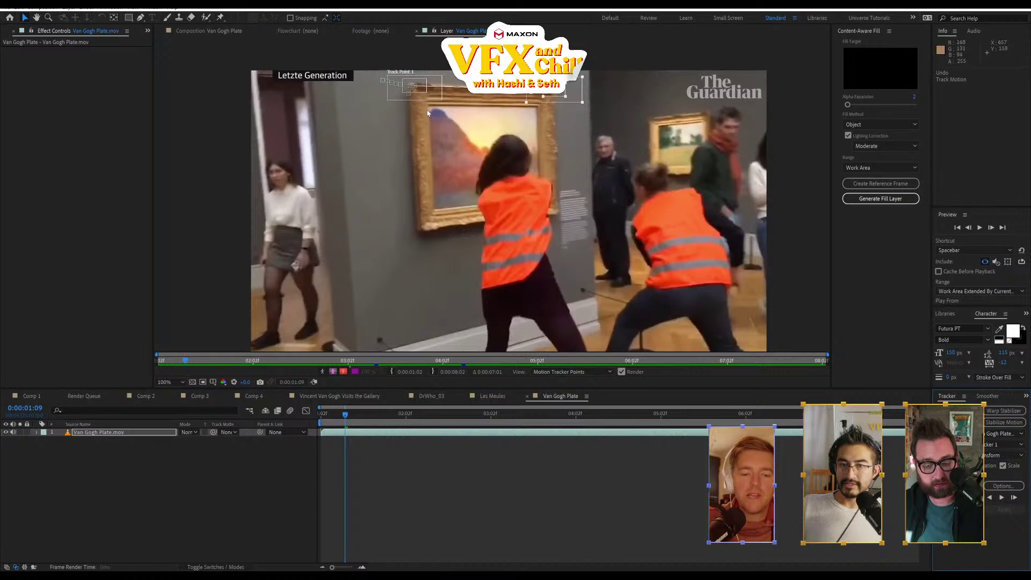
# - Scrub through the shot, return to 0:00:01:02, and move both track points onto the upper inner corners of the large painting's frame
pyautogui.moveTo(358, 418); pyautogui.dragTo(391, 422)
pyautogui.press('space')
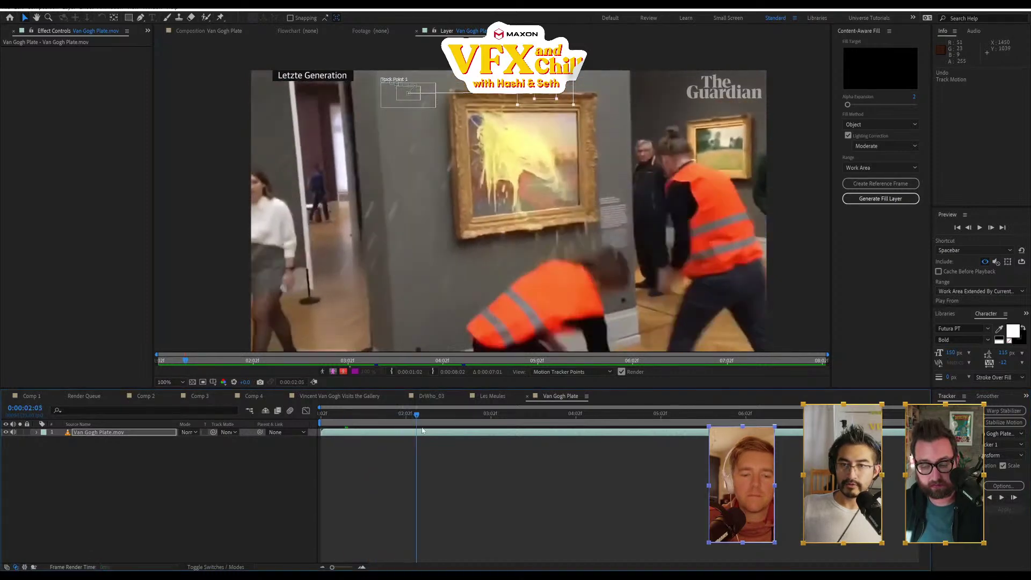
pyautogui.press('space')
pyautogui.moveTo(391, 432); pyautogui.dragTo(286, 443)
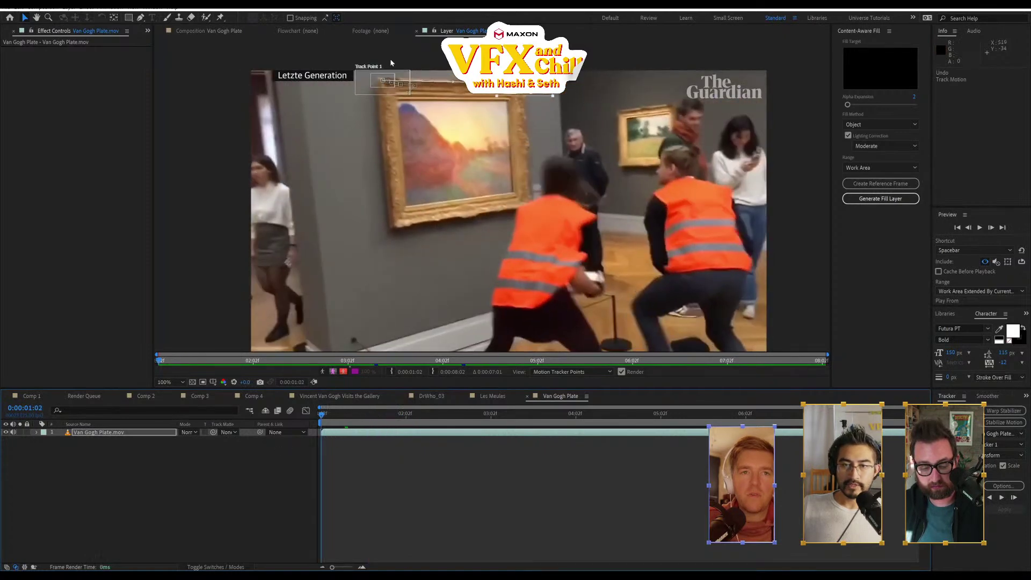
pyautogui.moveTo(377, 89); pyautogui.dragTo(395, 109)
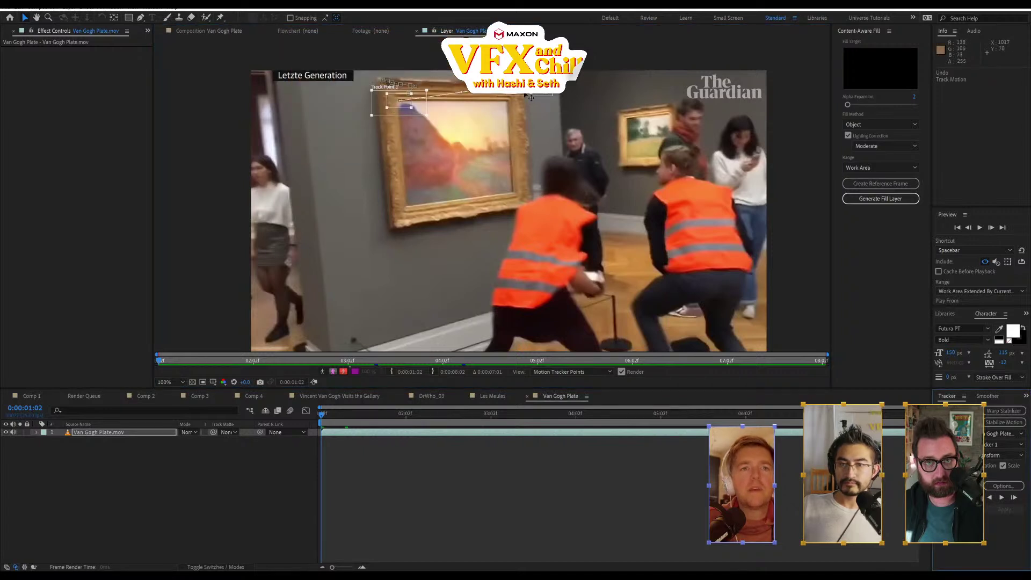
pyautogui.moveTo(529, 98); pyautogui.dragTo(509, 109)
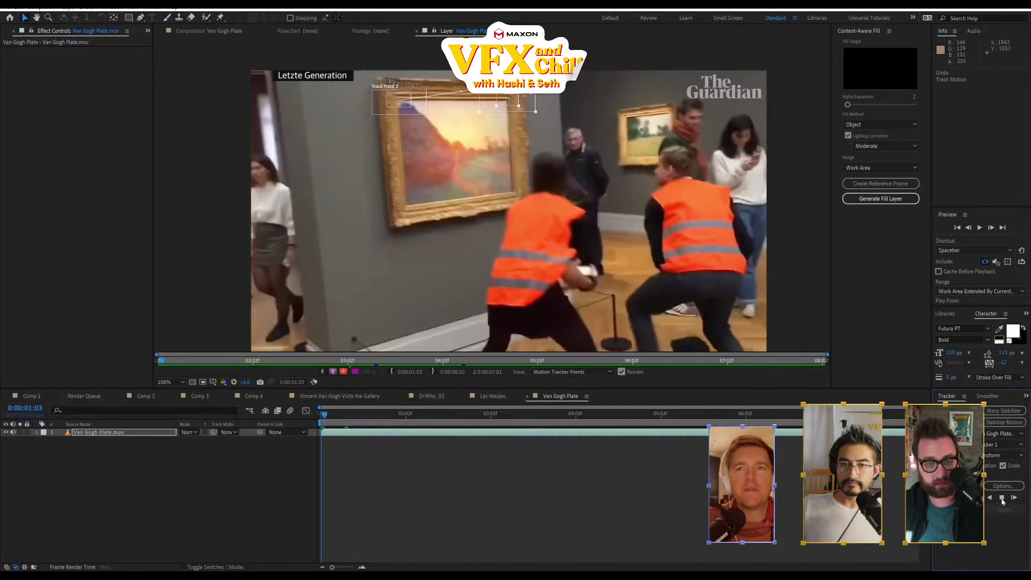
# - Analyze the repositioned track points forward through the shot and halt the analysis at 0:00:06:01
pyautogui.click(1002, 498)
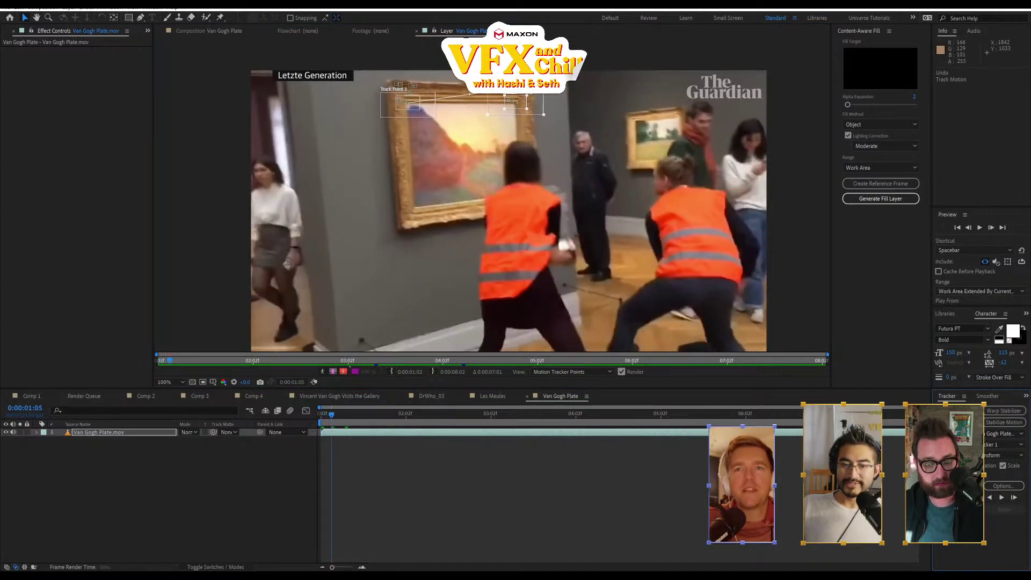
pyautogui.click(1014, 498)
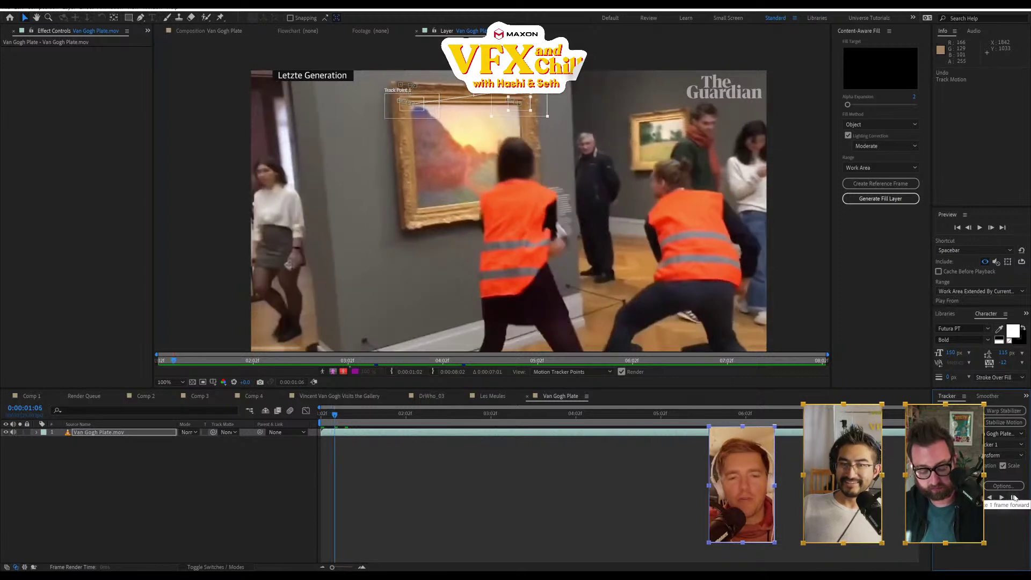
pyautogui.click(1002, 499)
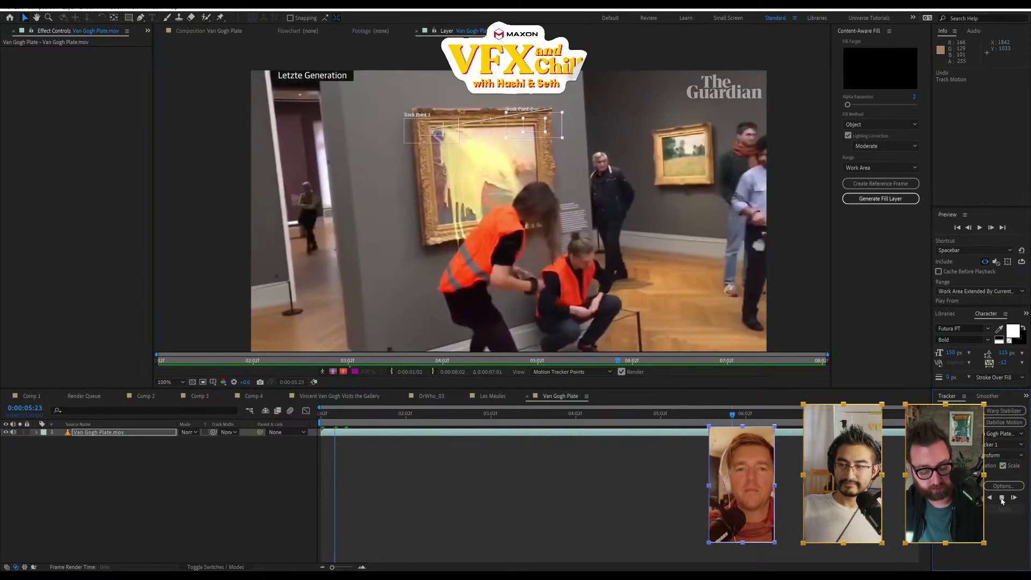
pyautogui.click(1002, 500)
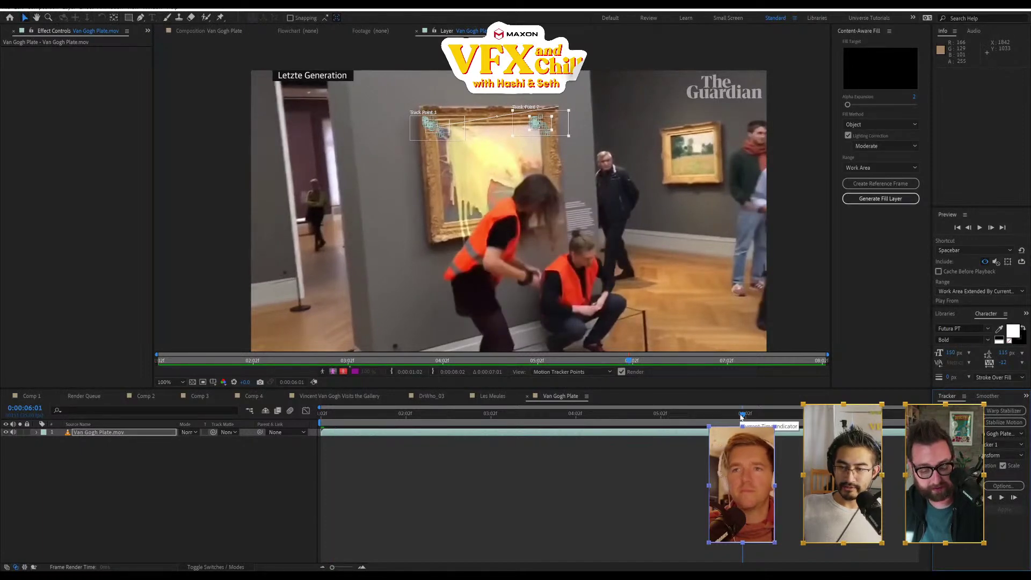
# - Return to 0:00:01:02 and apply the tracked stabilization to the Van Gogh Plate.mov layer in the X and Y dimensions
pyautogui.moveTo(741, 418); pyautogui.dragTo(266, 442)
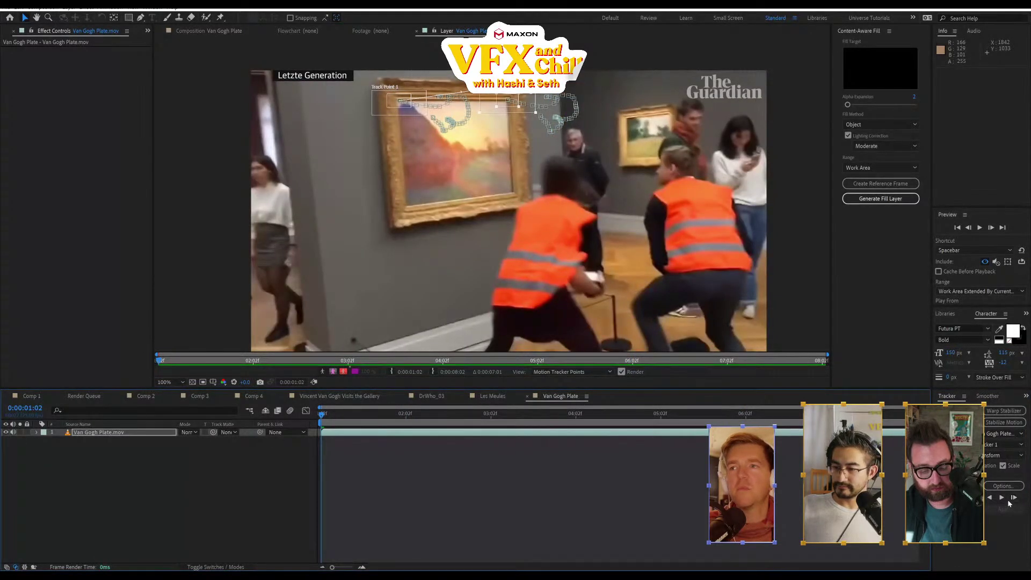
pyautogui.click(988, 455)
pyautogui.click(995, 465)
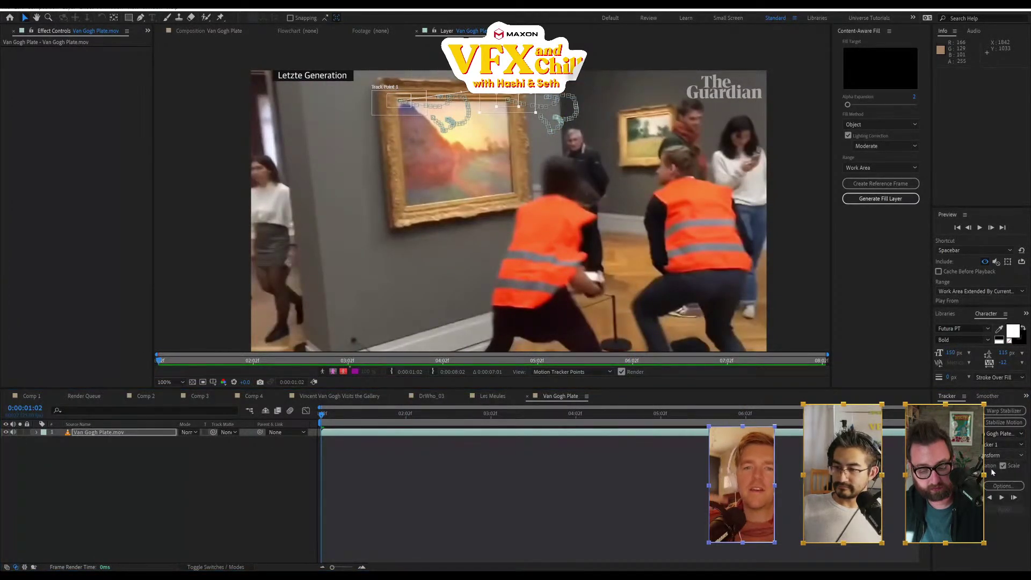
pyautogui.click(997, 508)
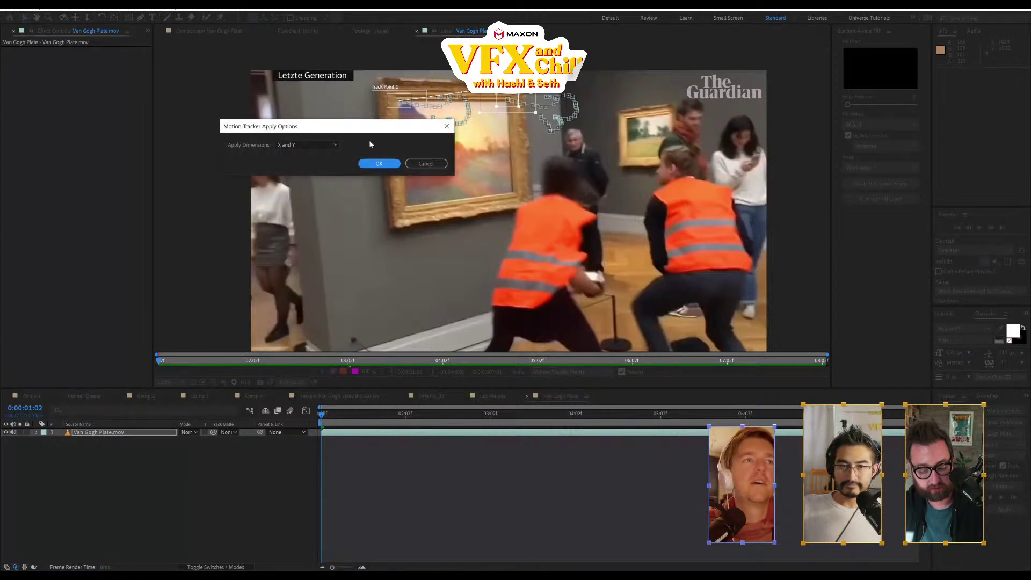
pyautogui.click(378, 163)
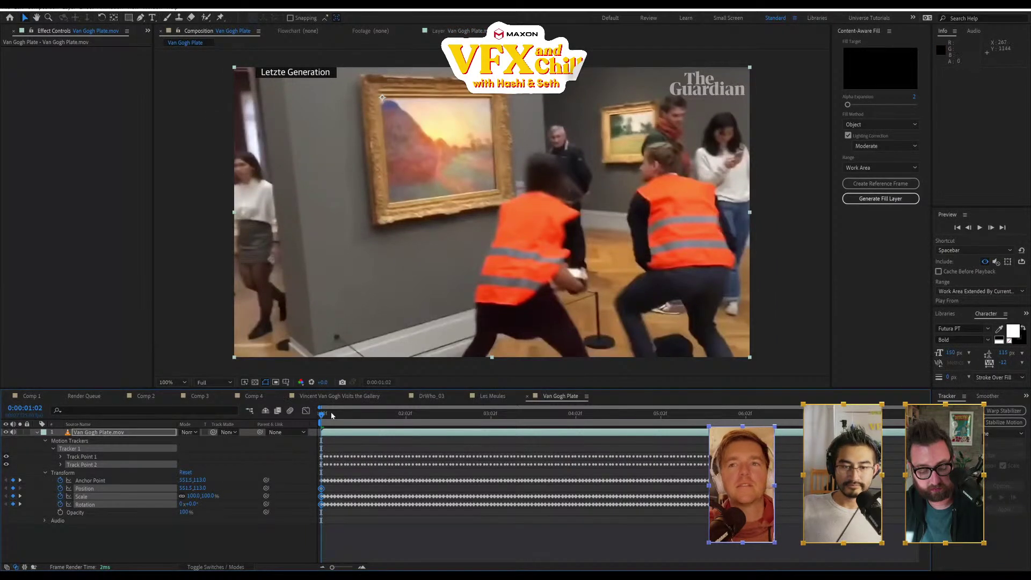
# - Review the tracked stabilization and end the Van Gogh Plate composition's work area at 0:00:02:20
pyautogui.moveTo(336, 415)
pyautogui.mouseDown()
pyautogui.moveTo(461, 434)
pyautogui.moveTo(334, 439)
pyautogui.moveTo(390, 440)
pyautogui.moveTo(370, 440)
pyautogui.moveTo(454, 467)
pyautogui.moveTo(361, 466)
pyautogui.moveTo(446, 467)
pyautogui.moveTo(342, 480)
pyautogui.moveTo(473, 492)
pyautogui.moveTo(315, 501)
pyautogui.mouseUp()
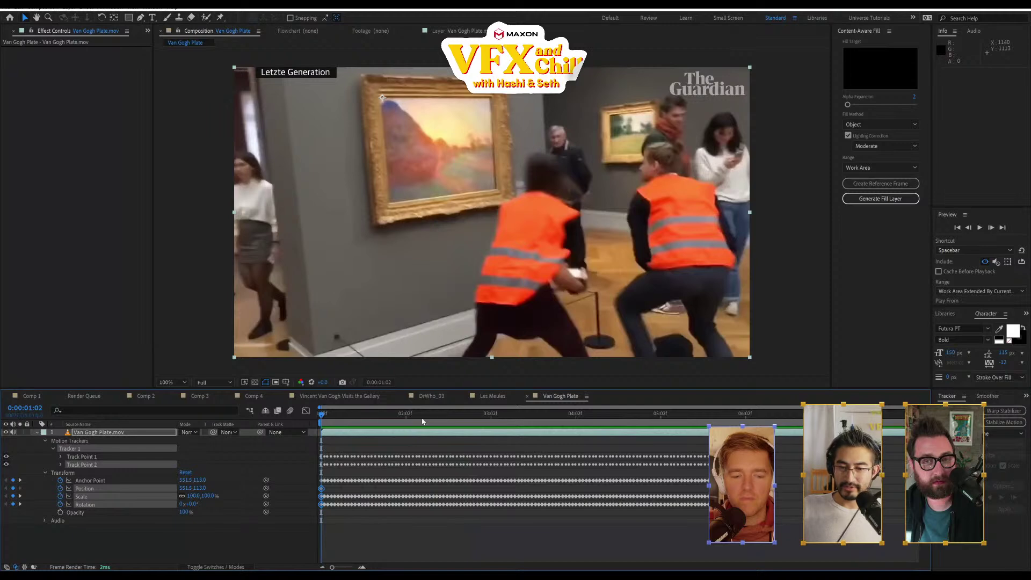
pyautogui.moveTo(423, 422); pyautogui.dragTo(471, 454)
pyautogui.press('n')
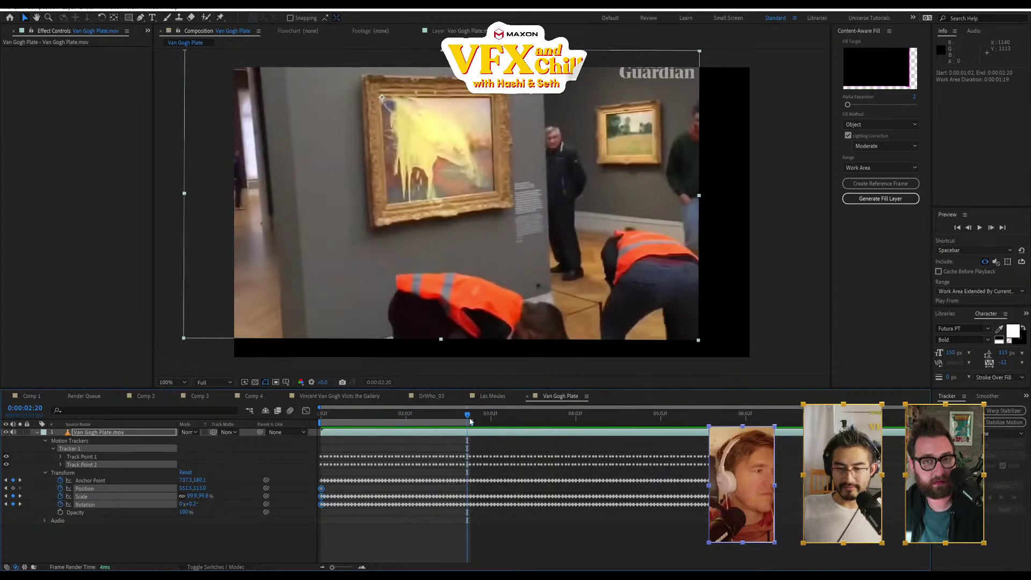
# - Trim the Van Gogh Plate composition to its work area
pyautogui.hotkey('ctrl', '0')
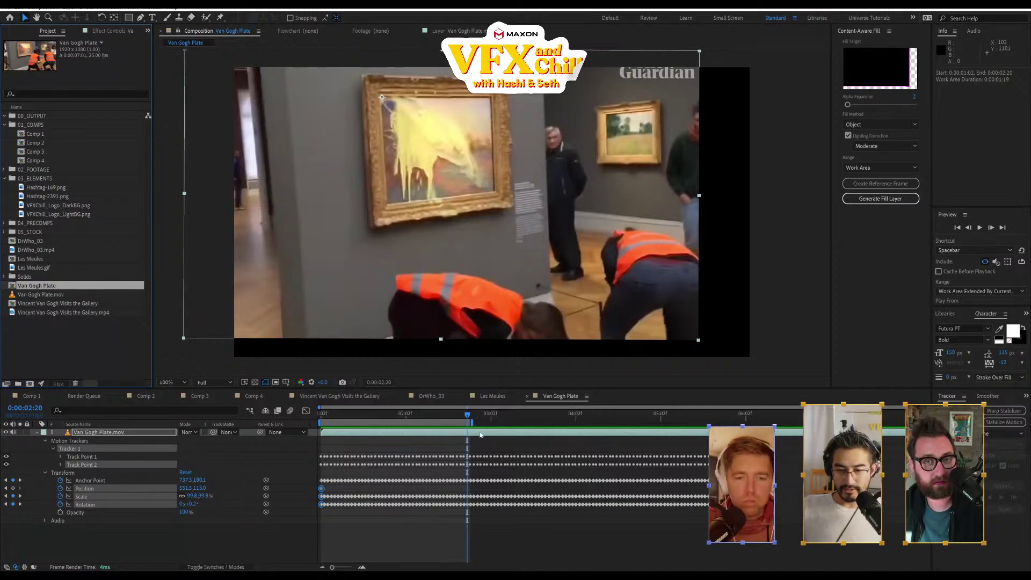
pyautogui.click(43, 7)
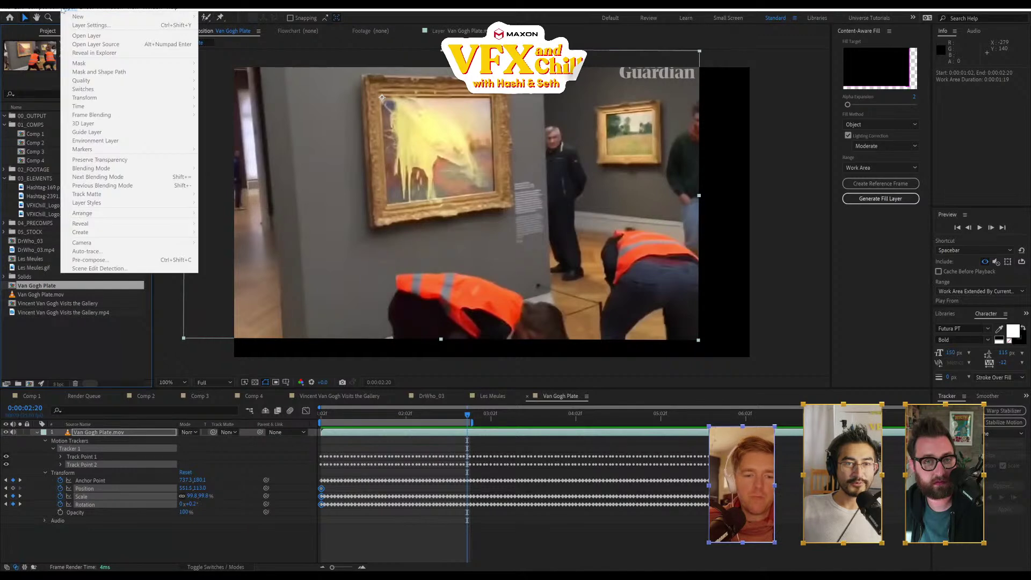
pyautogui.click(63, 7)
pyautogui.click(43, 7)
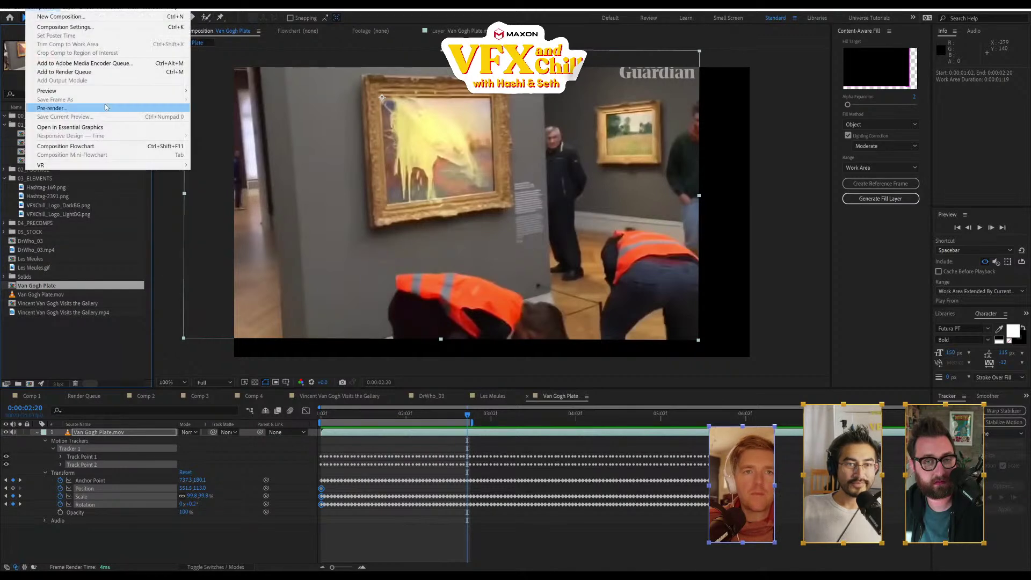
pyautogui.click(144, 72)
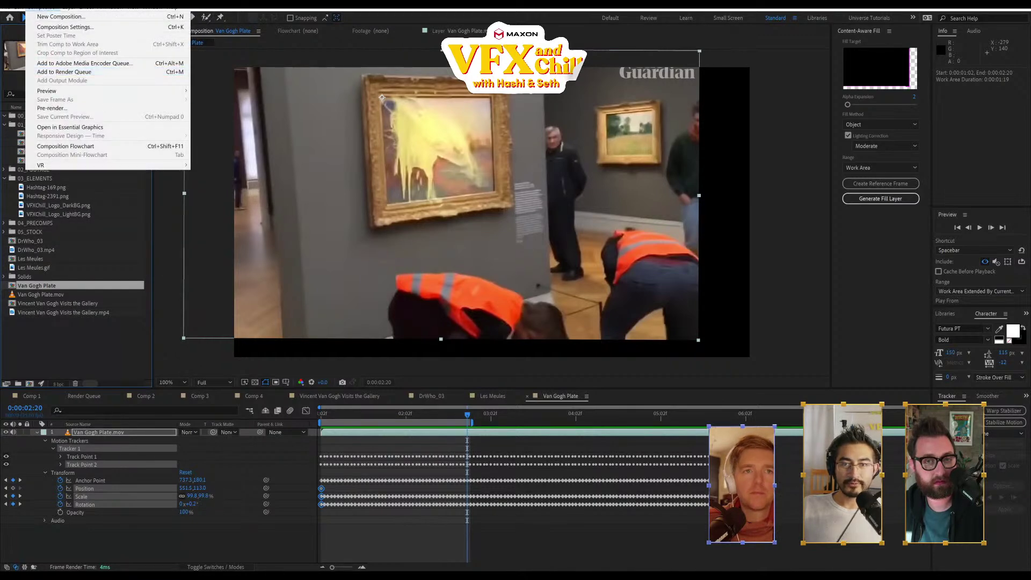
pyautogui.click(43, 7)
pyautogui.click(100, 44)
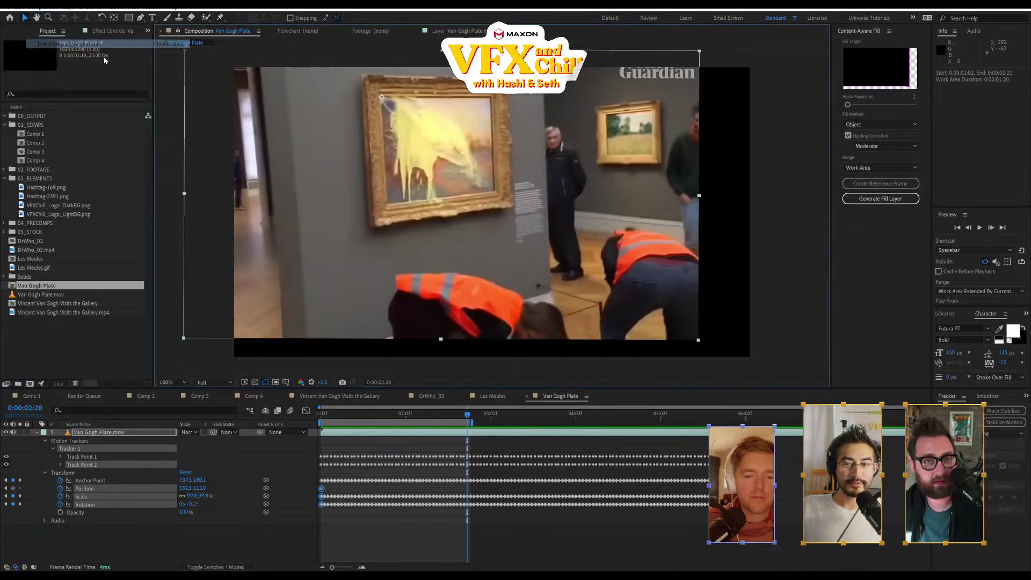
# - Pre-compose the Van Gogh Plate.mov layer as Stabilized, moving all attributes into the new composition, and play back the result
pyautogui.click(68, 7)
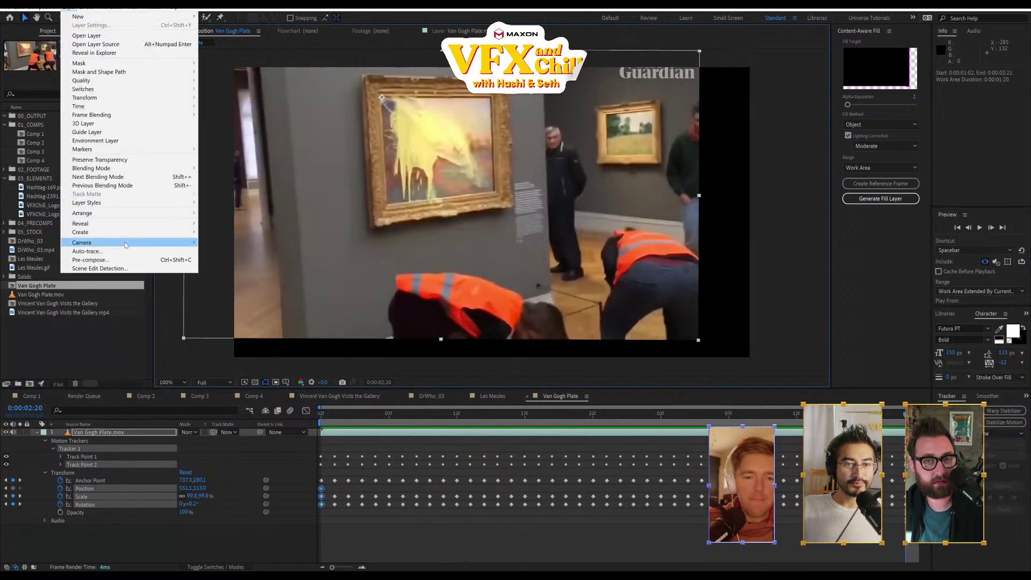
pyautogui.click(86, 258)
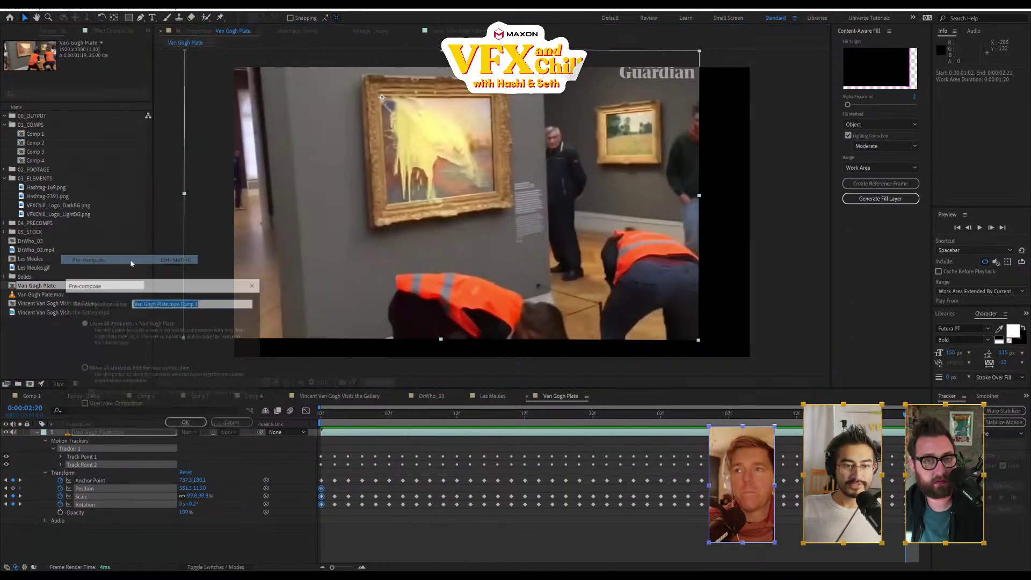
pyautogui.click(102, 369)
pyautogui.click(211, 301)
pyautogui.hotkey('ctrl', 'a')
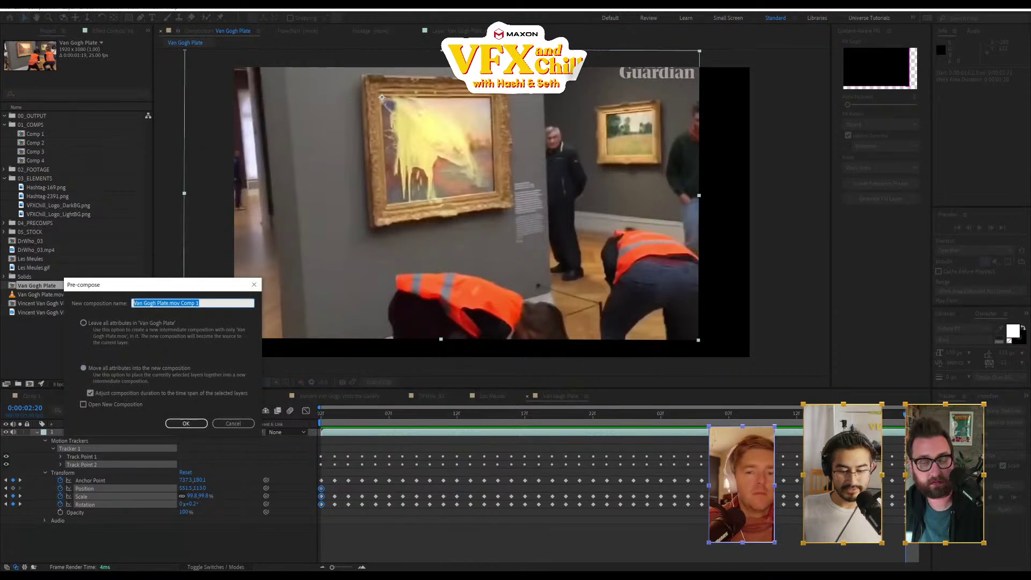
pyautogui.write('Stabilized')
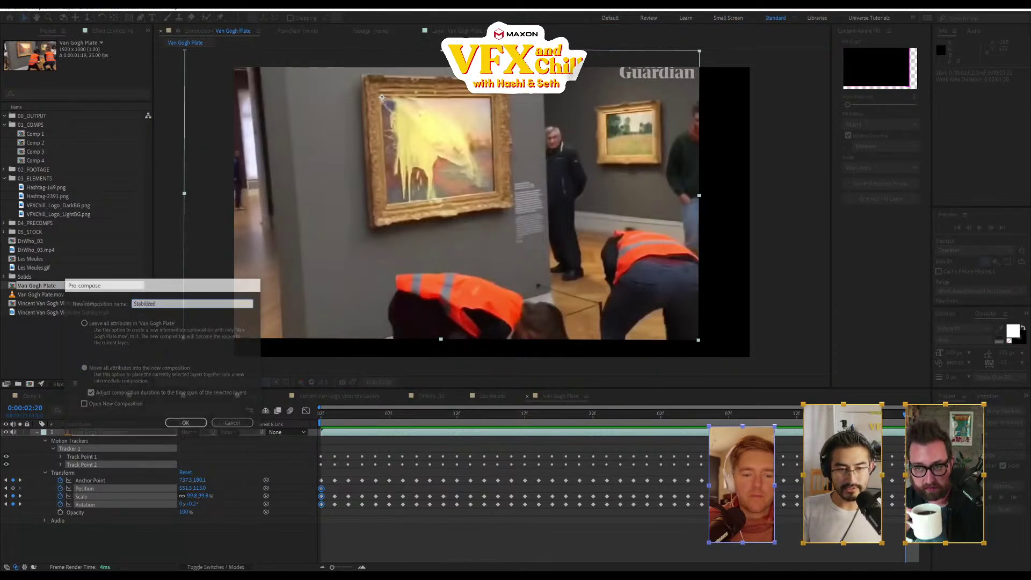
pyautogui.press('Return')
pyautogui.press('space')
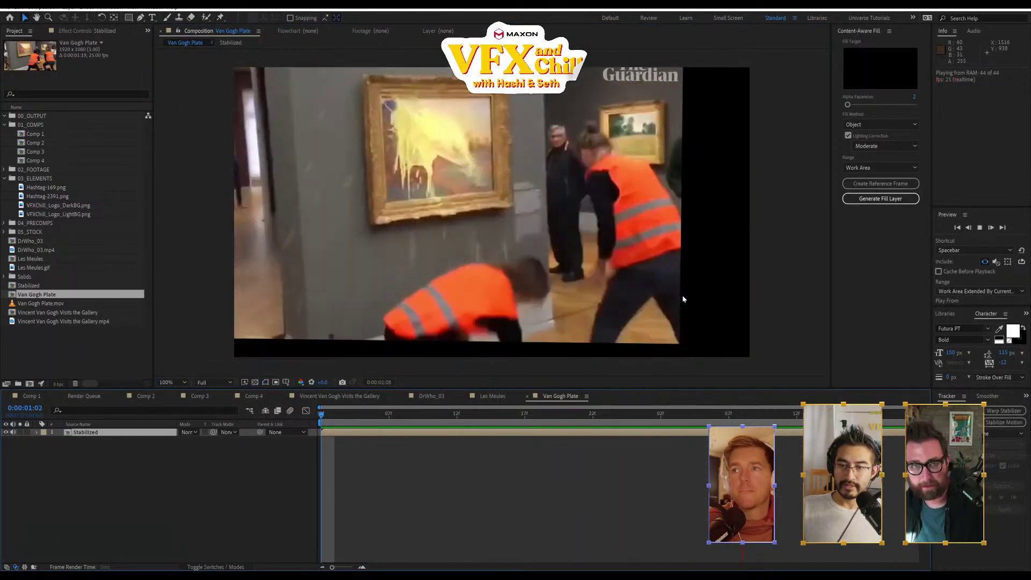
pyautogui.press('space')
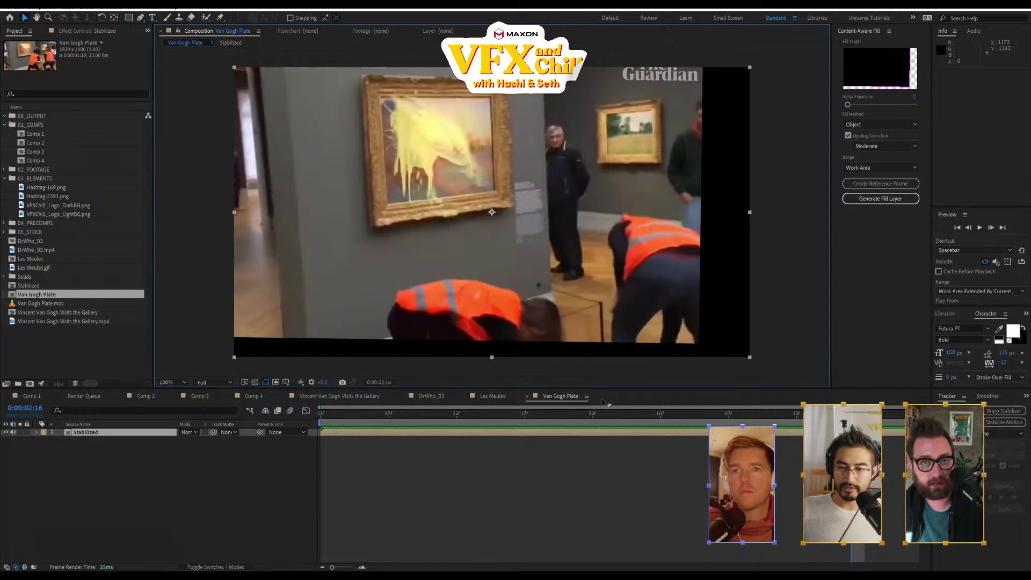
# - Close the Van Gogh Plate, Les Meules and DrWho_03 compositions and open the Stabilized composition
pyautogui.click(501, 399)
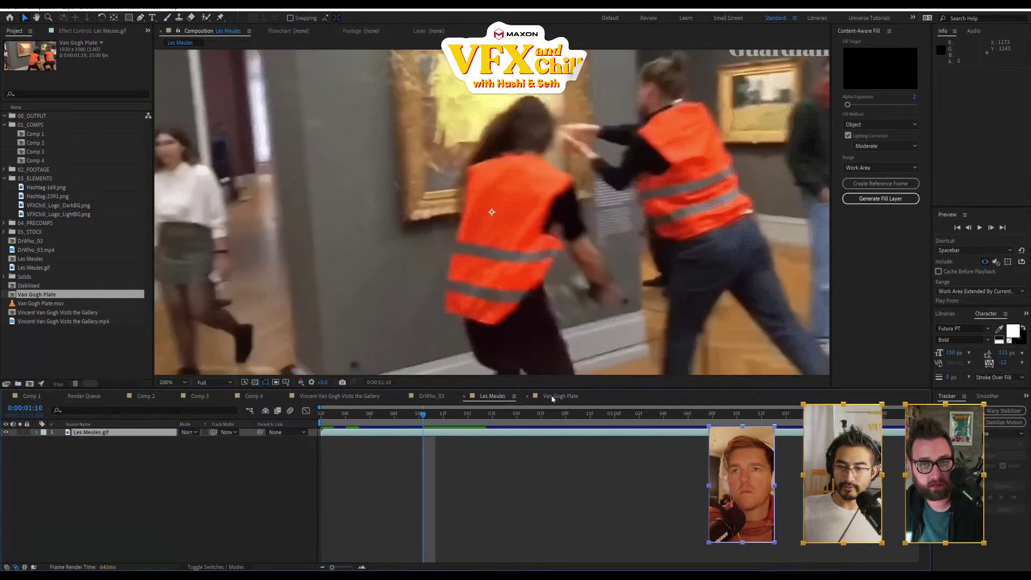
pyautogui.click(552, 398)
pyautogui.click(493, 398)
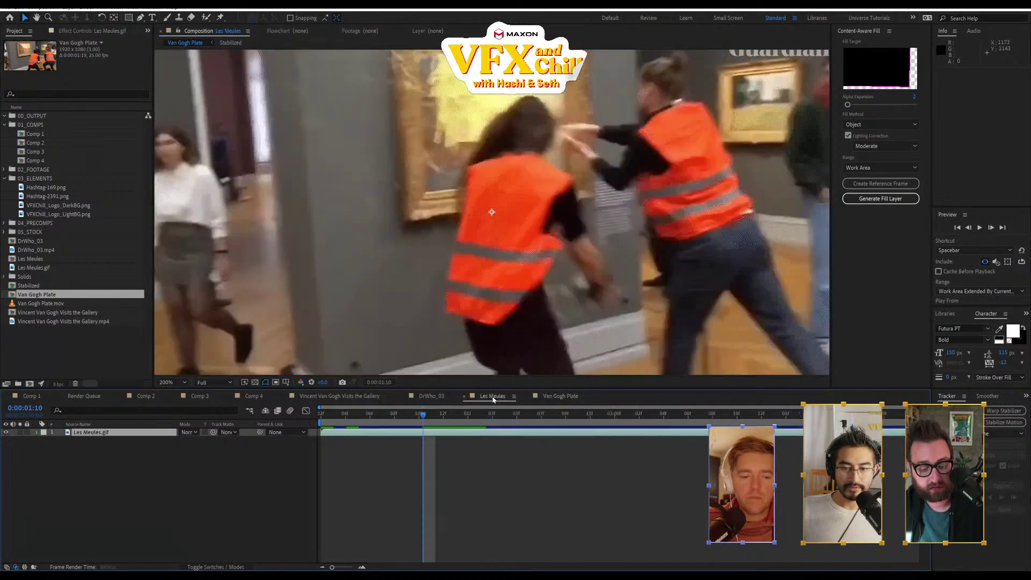
pyautogui.click(525, 445)
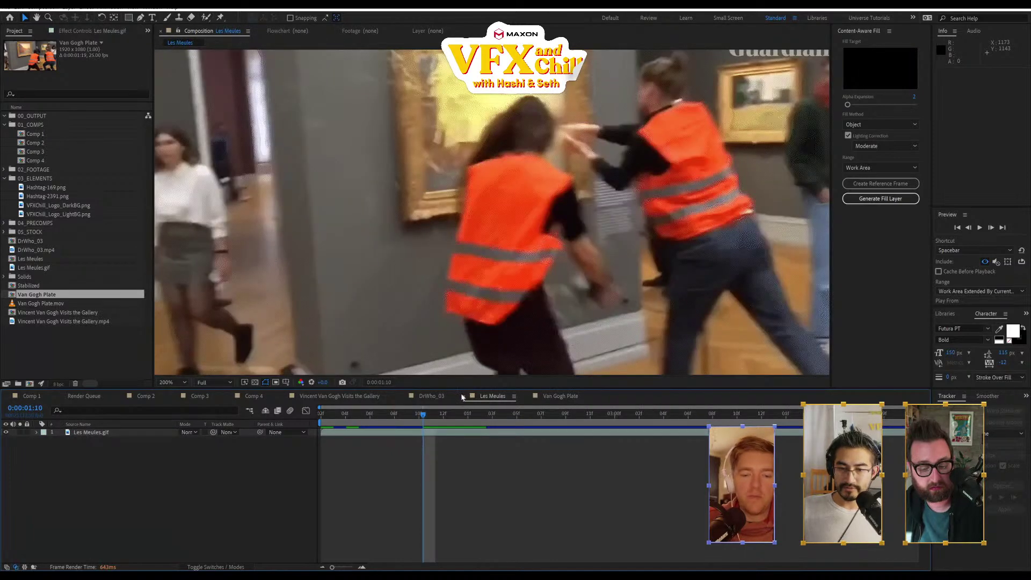
pyautogui.click(464, 396)
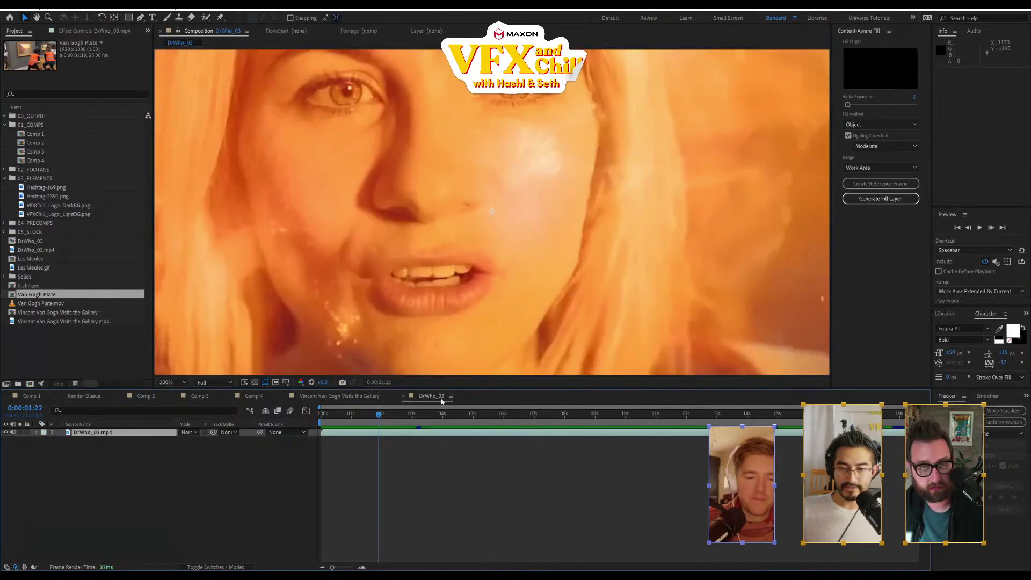
pyautogui.click(403, 395)
pyautogui.doubleClick(30, 285)
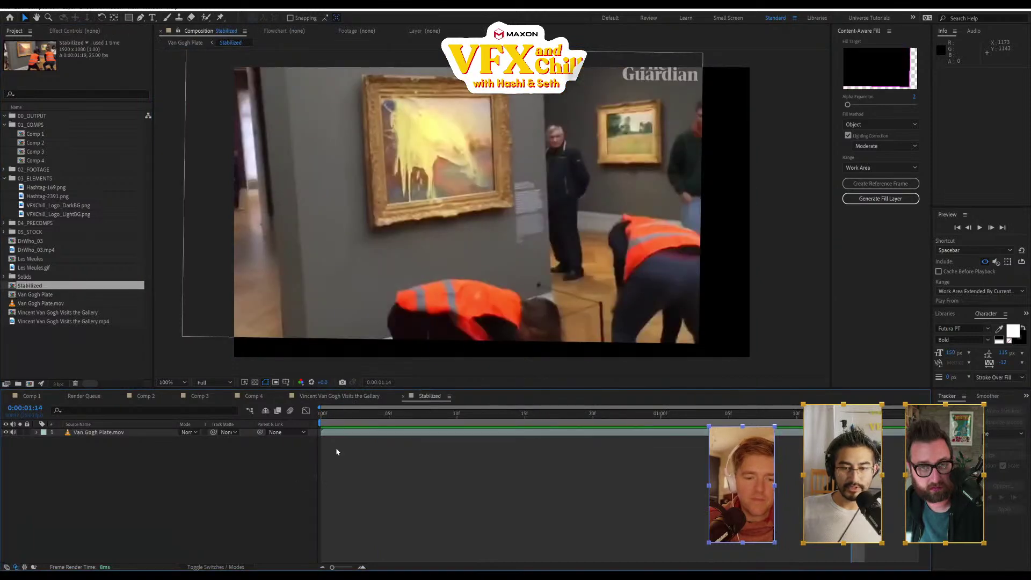
# - Turn on the transparency grid for the Stabilized composition and review the shot from its start for empty edges
pyautogui.moveTo(347, 417); pyautogui.dragTo(301, 418)
pyautogui.click(618, 307)
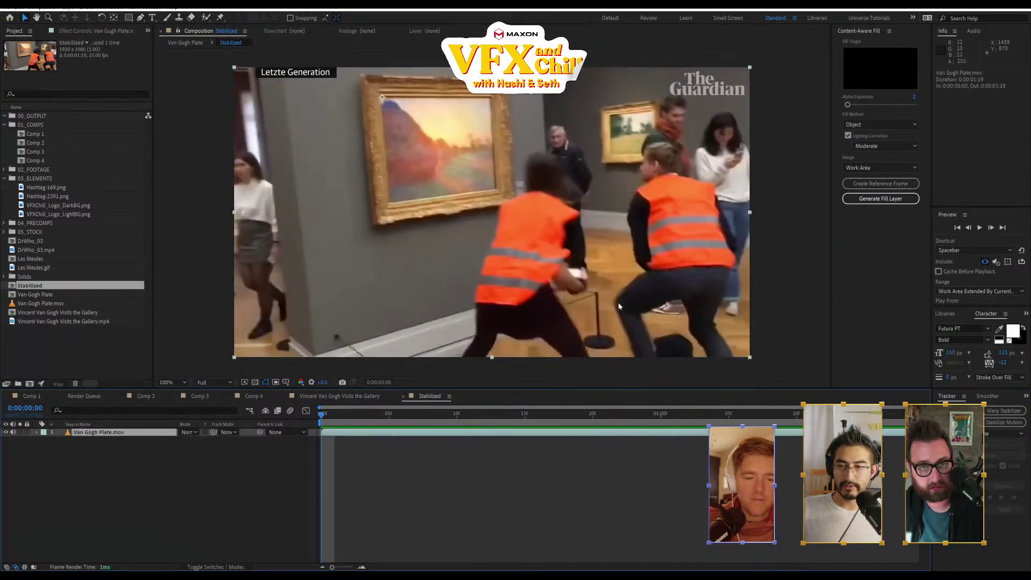
pyautogui.click(457, 415)
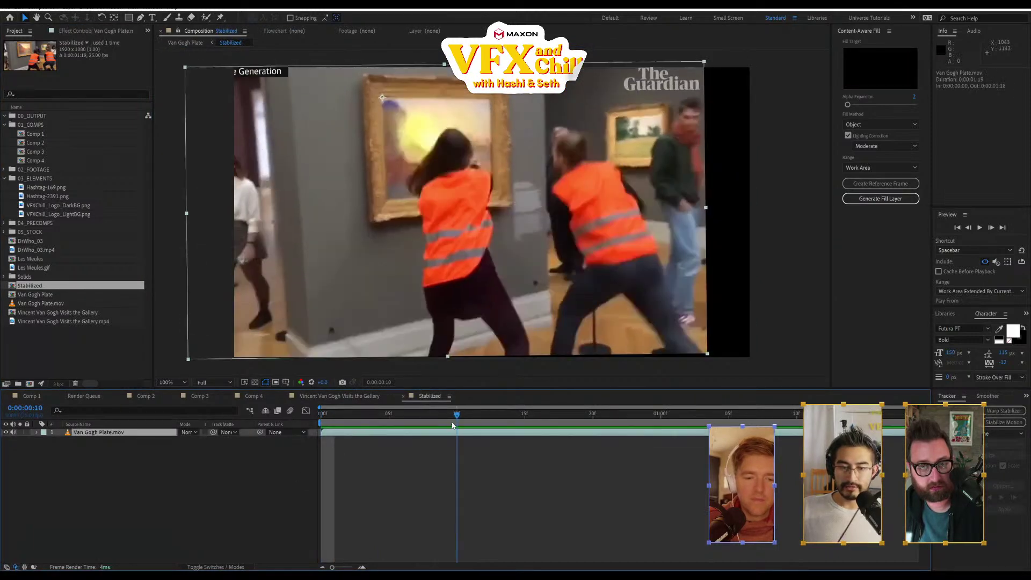
pyautogui.click(255, 382)
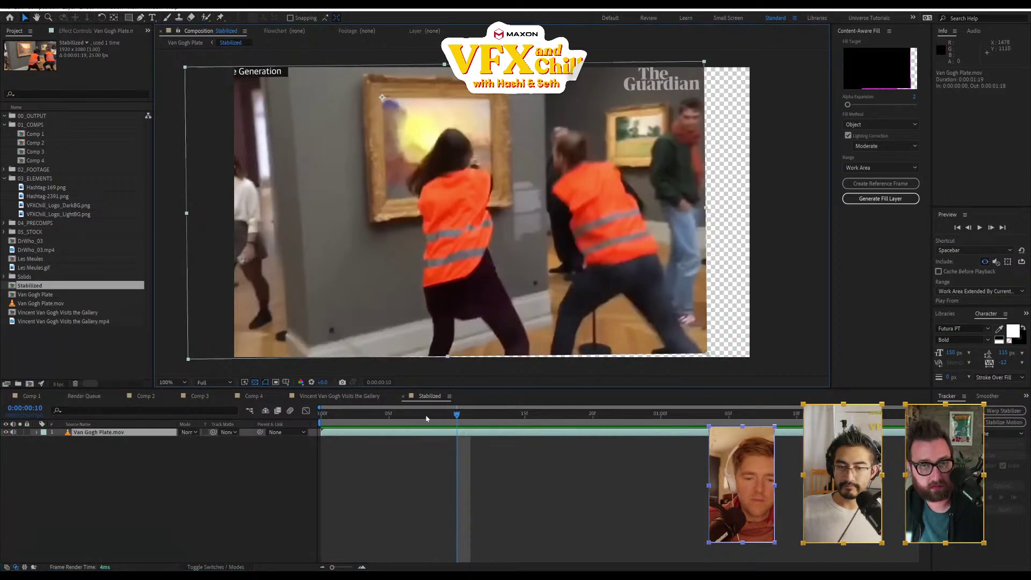
pyautogui.moveTo(427, 419); pyautogui.dragTo(495, 432)
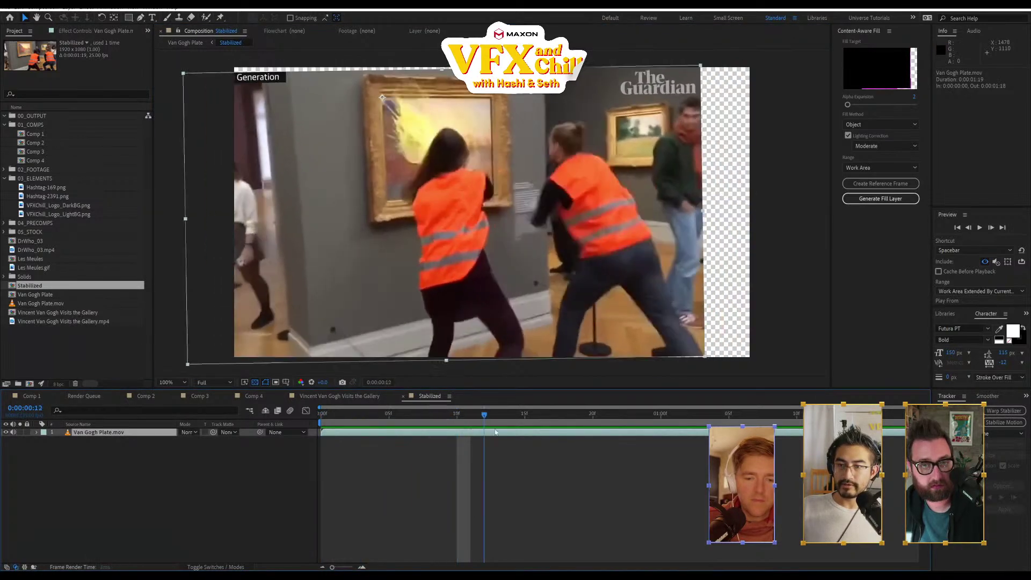
pyautogui.press('space')
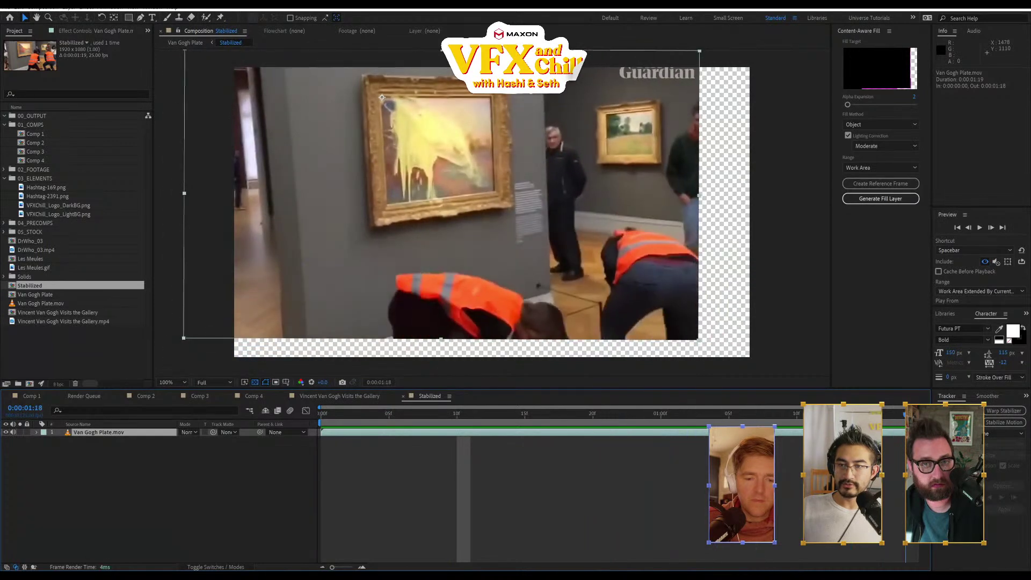
pyautogui.press('space')
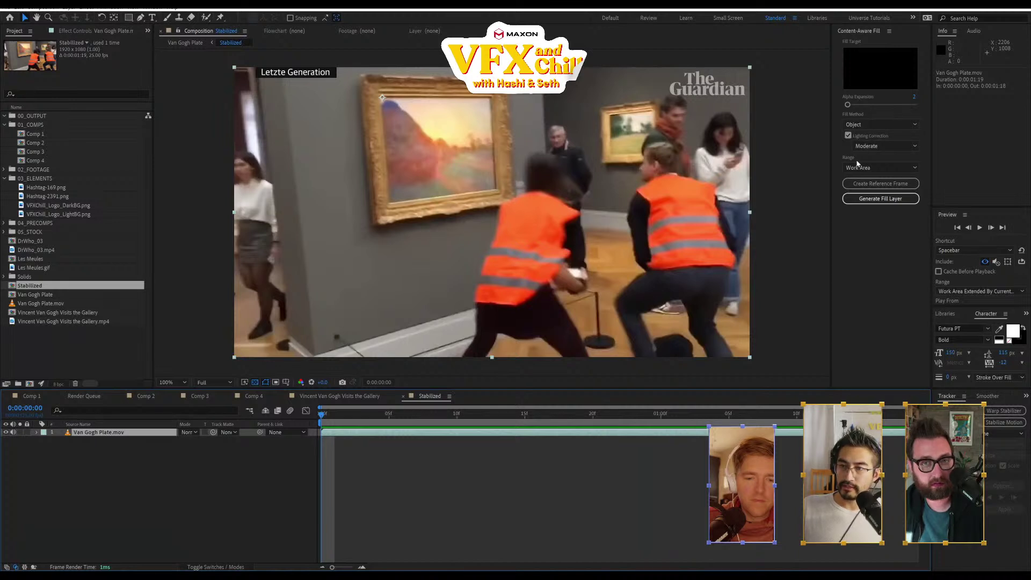
# - Generate a Content-Aware Fill layer for the empty edges of the Stabilized composition and play back the filled shot
pyautogui.click(879, 199)
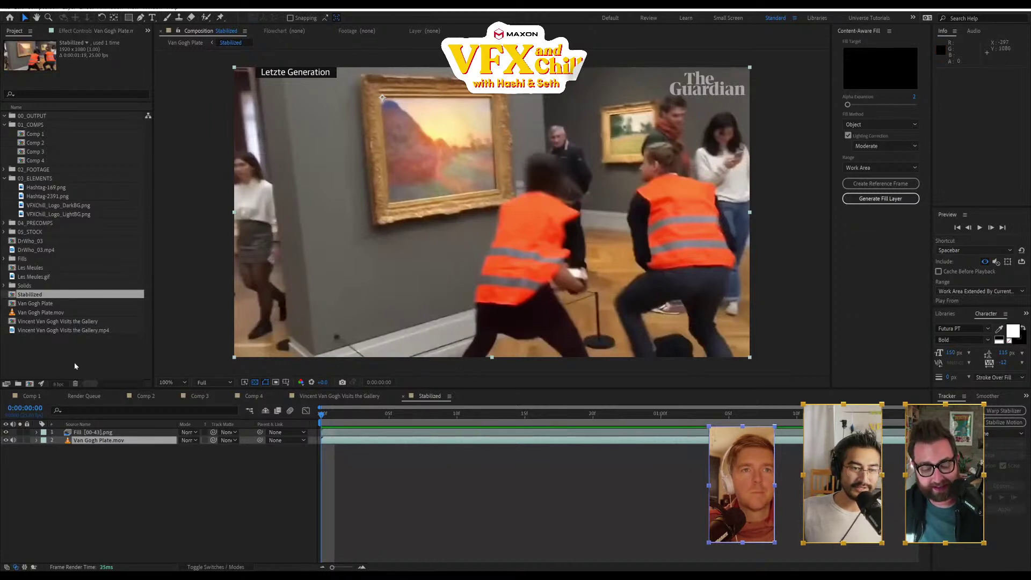
pyautogui.click(115, 363)
pyautogui.click(45, 296)
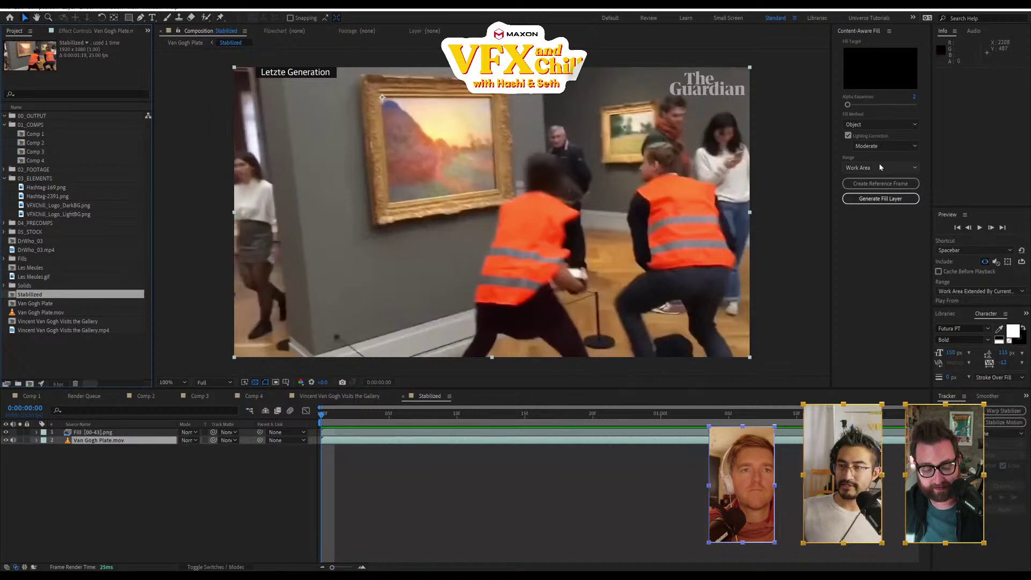
pyautogui.click(980, 228)
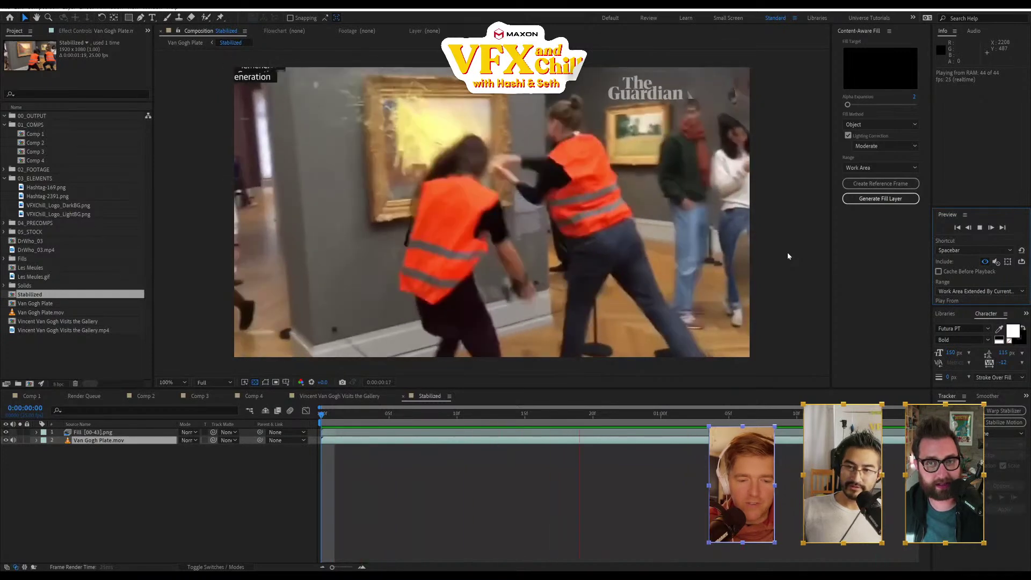
pyautogui.press('space')
# - Nest the Stabilized composition in a new composition and name it RotoedCharacters
pyautogui.click(347, 396)
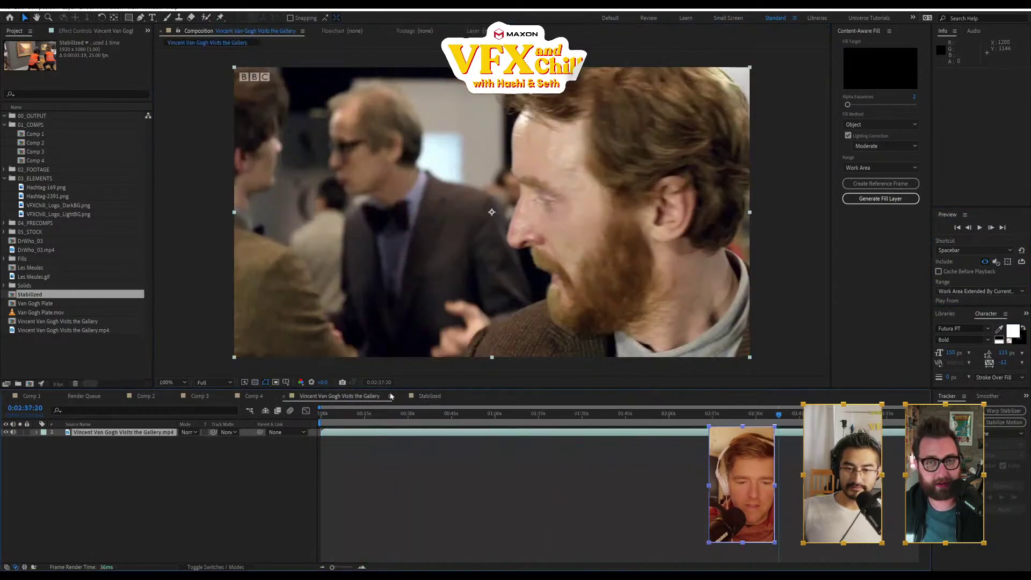
pyautogui.click(426, 396)
pyautogui.moveTo(39, 297); pyautogui.dragTo(31, 382)
pyautogui.hotkey('ctrl', 'k')
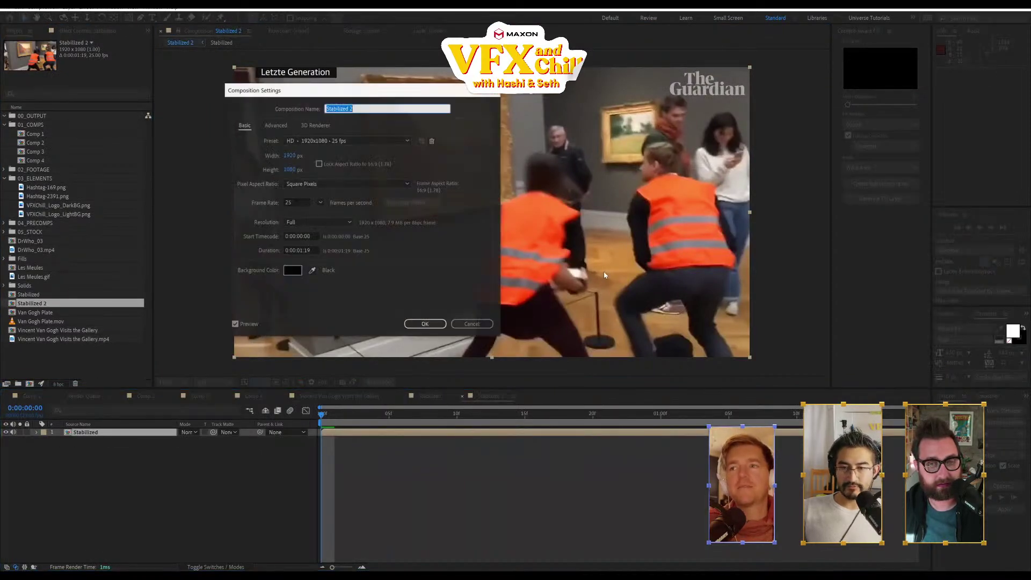
pyautogui.write('RotoedCharac')
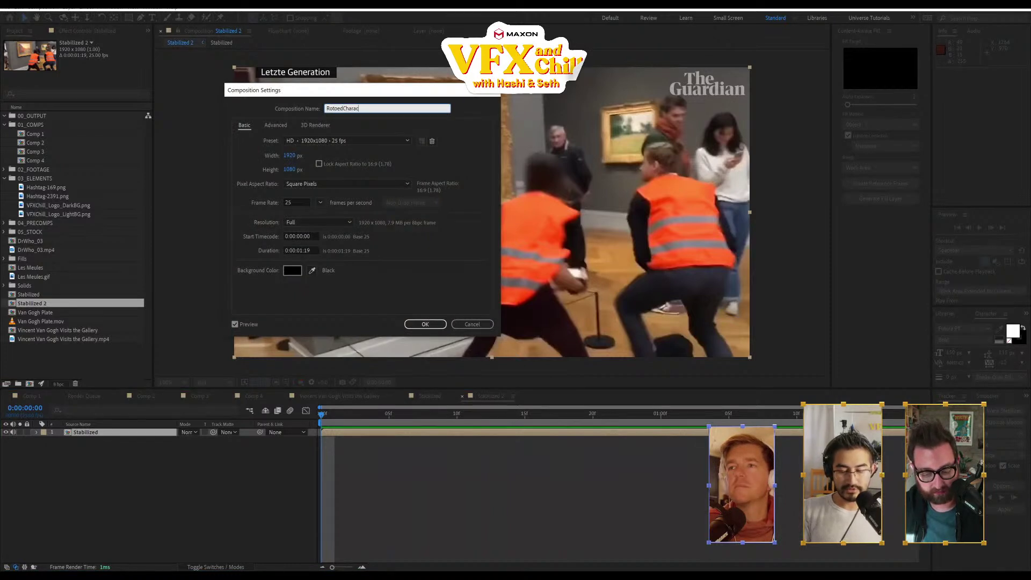
pyautogui.write('ters')
pyautogui.press('Return')
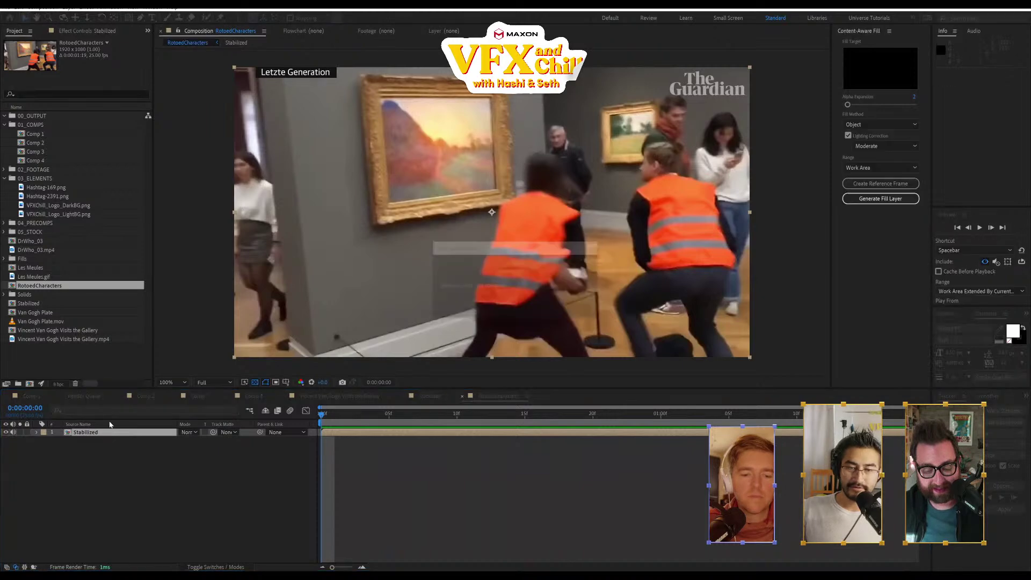
# - Open the Stabilized layer of RotoedCharacters in its own layer view
pyautogui.rightClick(444, 289)
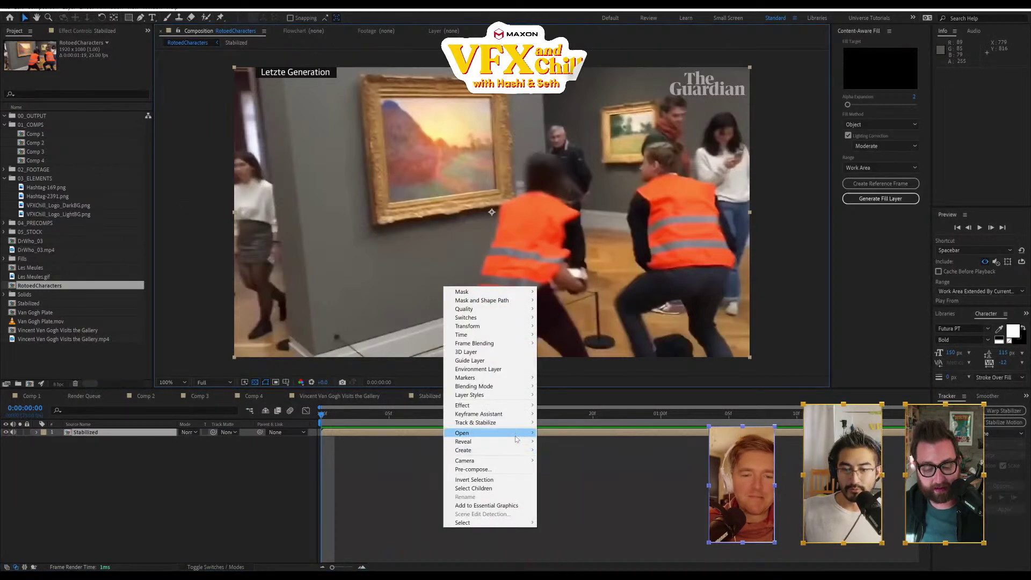
pyautogui.moveTo(505, 433)
pyautogui.click(593, 441)
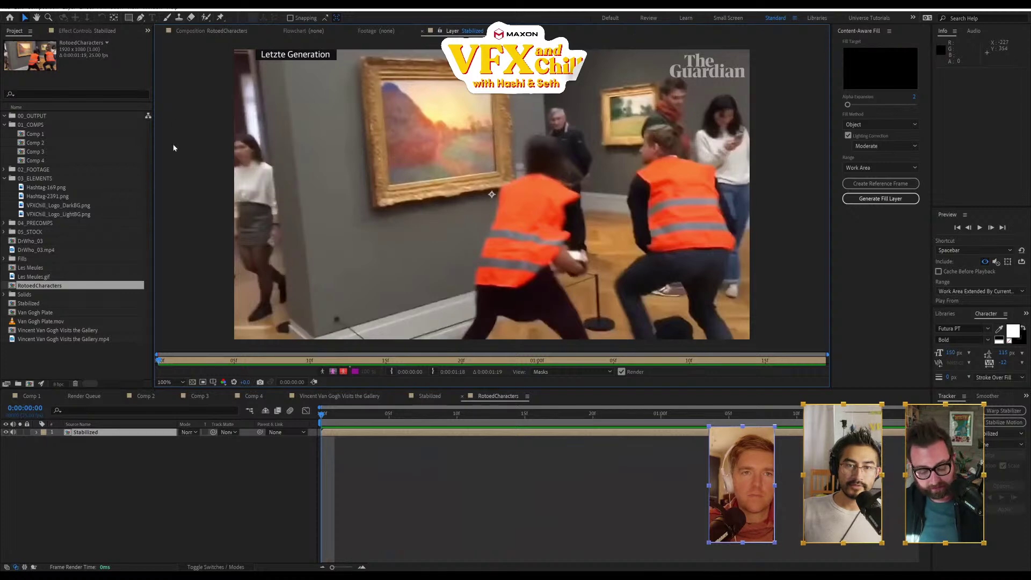
pyautogui.doubleClick(58, 363)
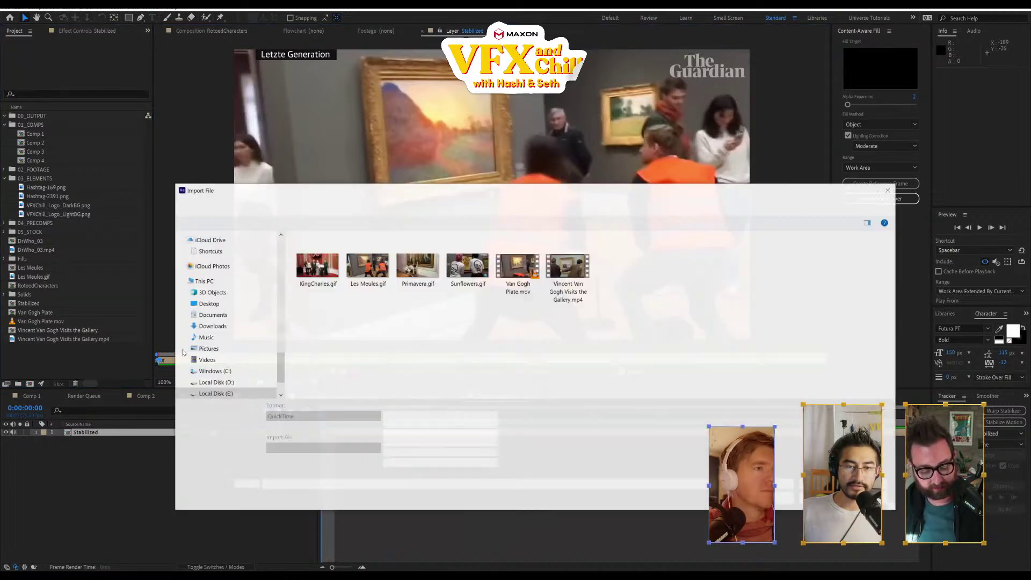
pyautogui.press('Escape')
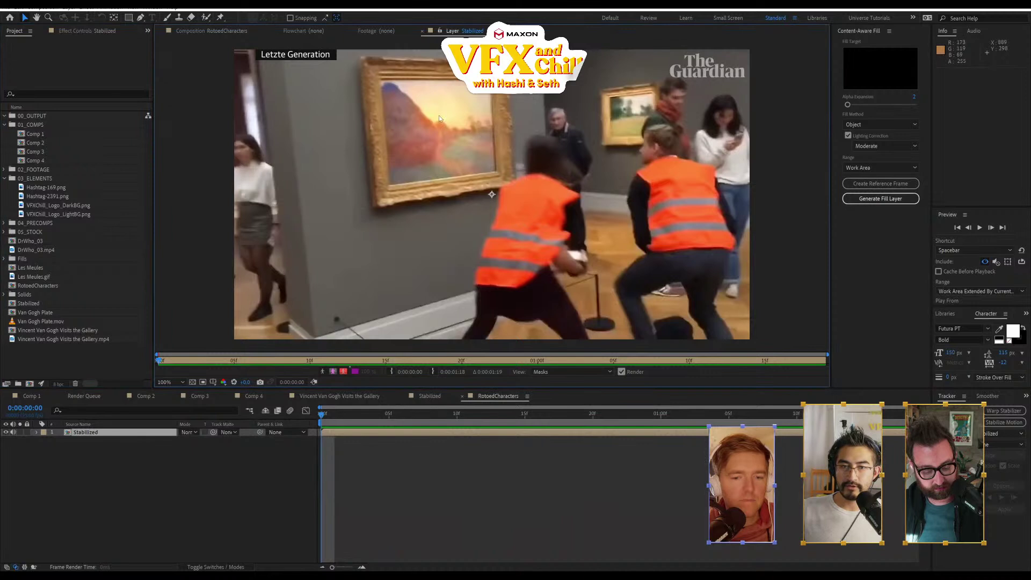
# - Add a text layer reading bit.ly/3DPlaneStamp over the footage in the RotoedCharacters composition
pyautogui.hotkey('ctrl', 't')
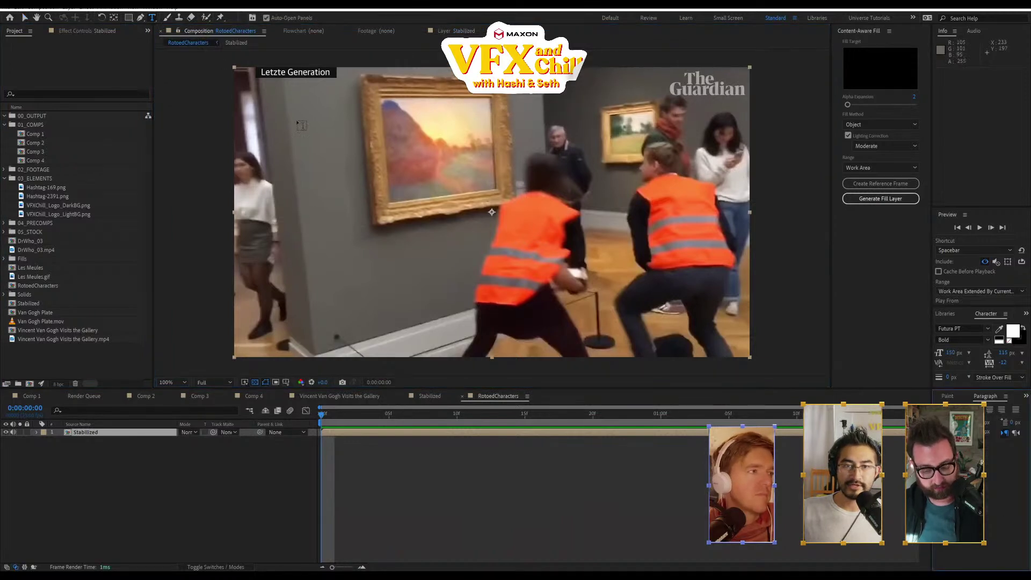
pyautogui.click(294, 138)
pyautogui.write('bit')
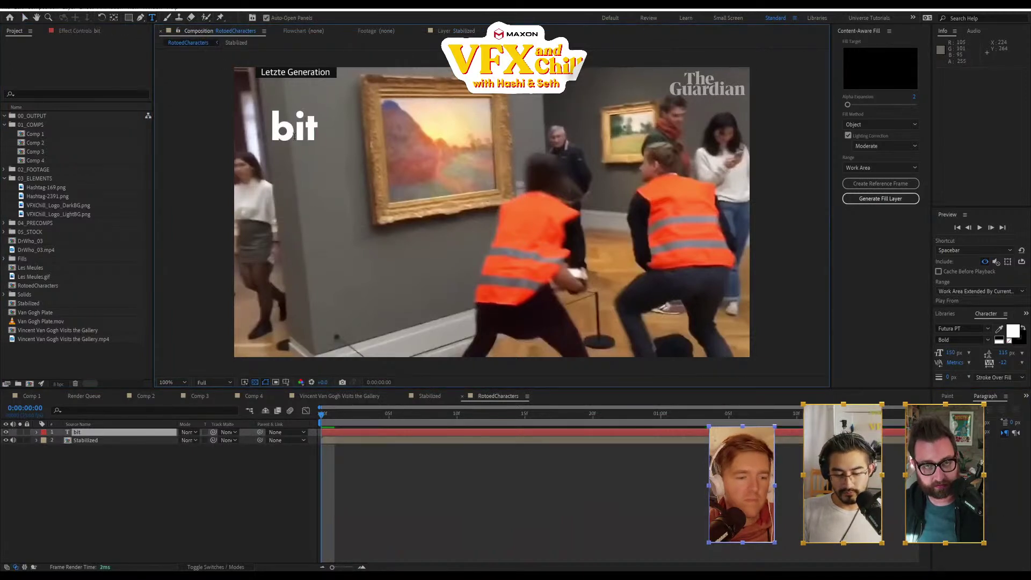
pyautogui.write('.ly/')
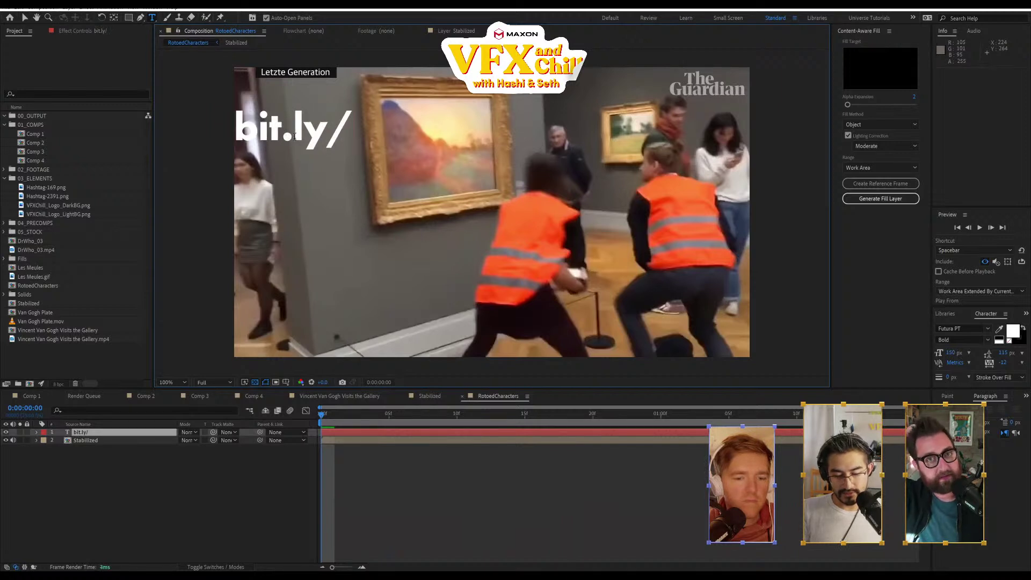
pyautogui.write('3D')
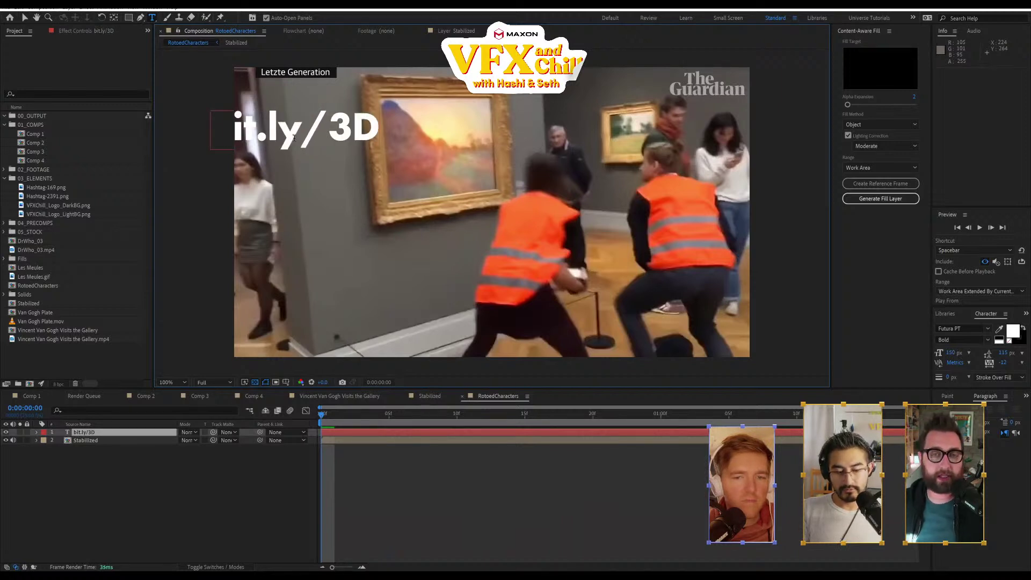
pyautogui.write('PlaneS')
pyautogui.write('tamp')
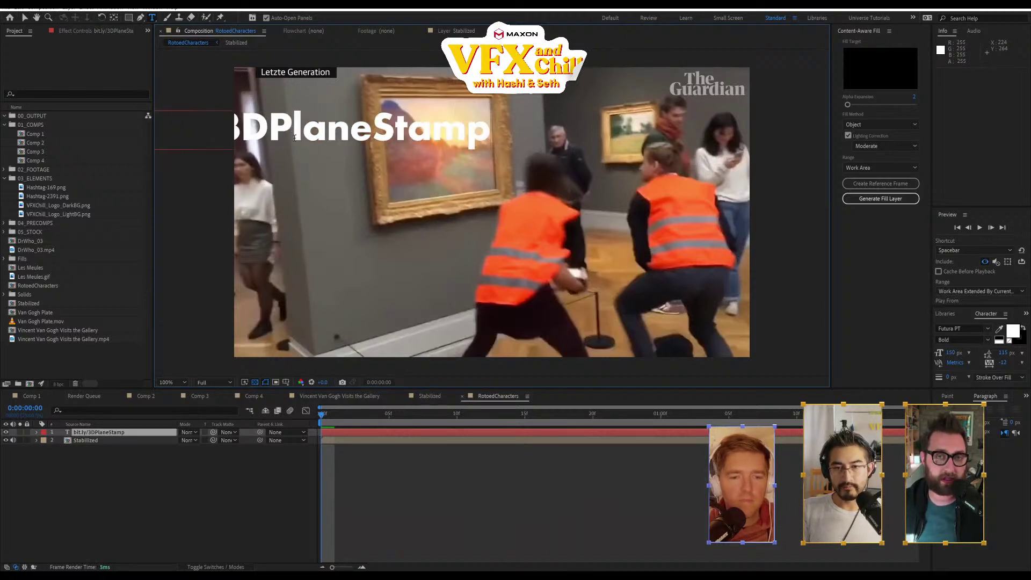
# - Enlarge the link text and place it across the lower part of the frame at about 986, 857
pyautogui.click(24, 18)
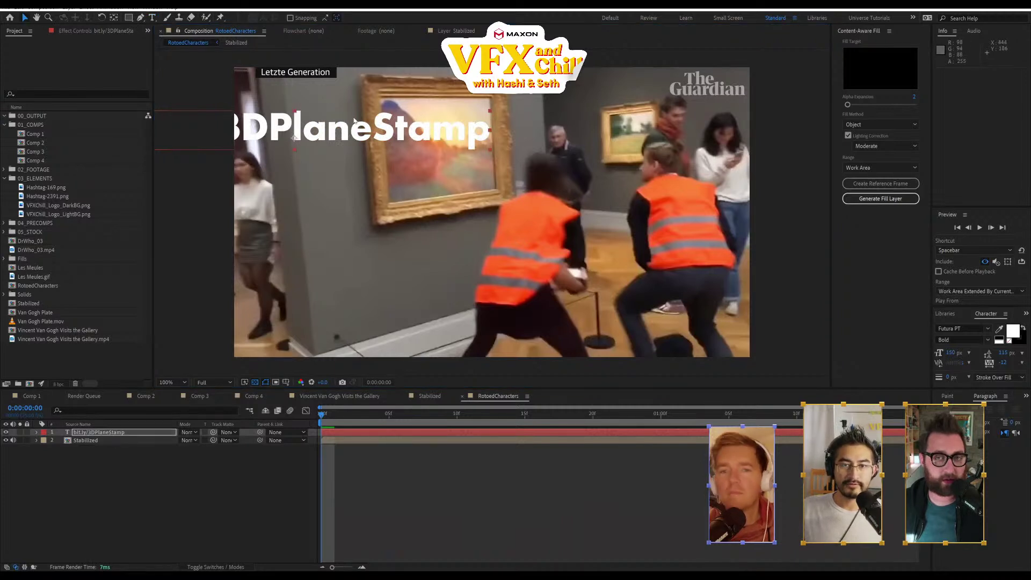
pyautogui.moveTo(412, 156); pyautogui.dragTo(591, 333)
pyautogui.moveTo(670, 292); pyautogui.dragTo(693, 278)
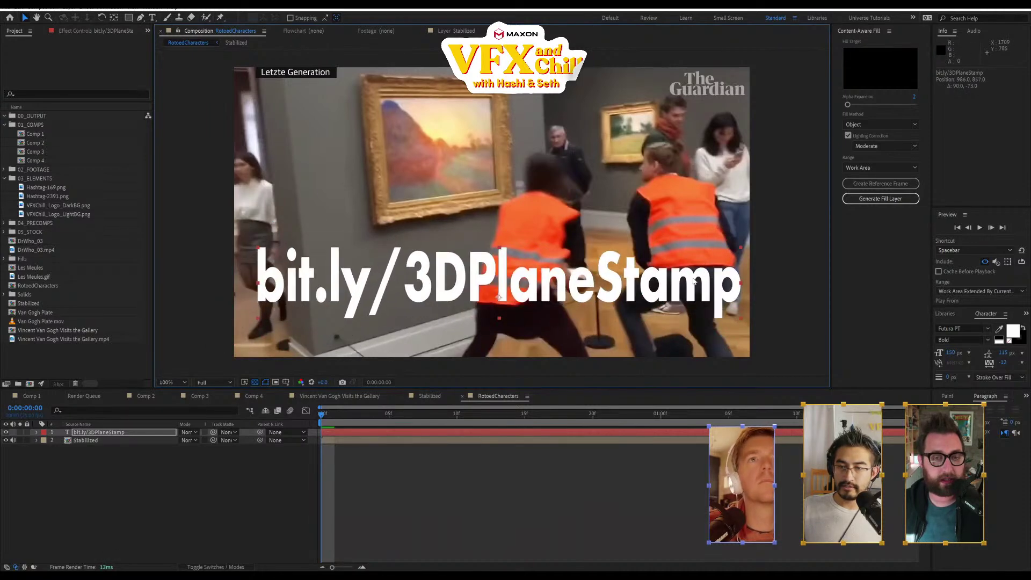
# - Copy the link text, switch to the web browser and open bit.ly/3DPlaneStamp there
pyautogui.doubleClick(693, 278)
pyautogui.hotkey('ctrl', 'c')
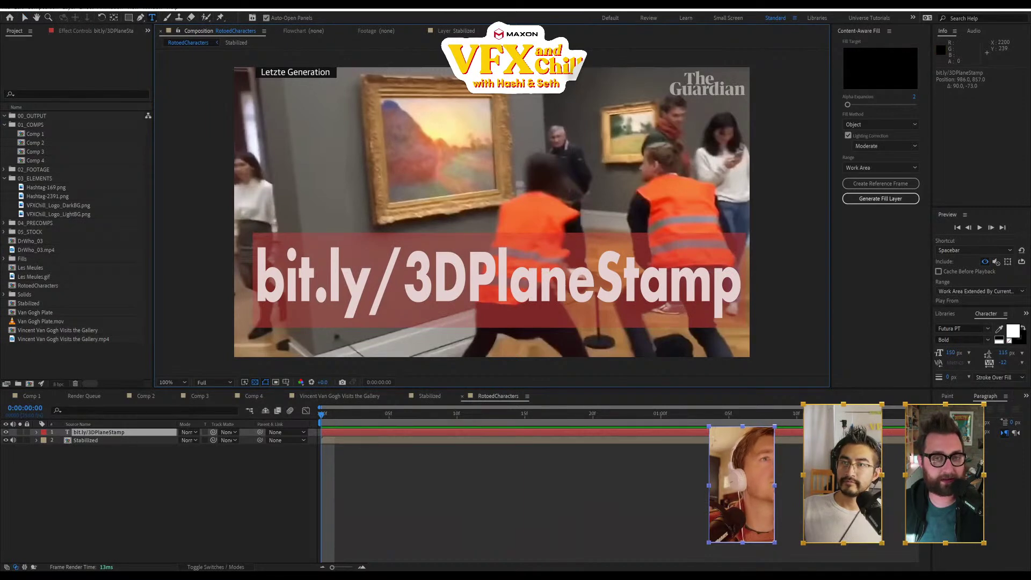
pyautogui.hotkey('alt', 'Tab')
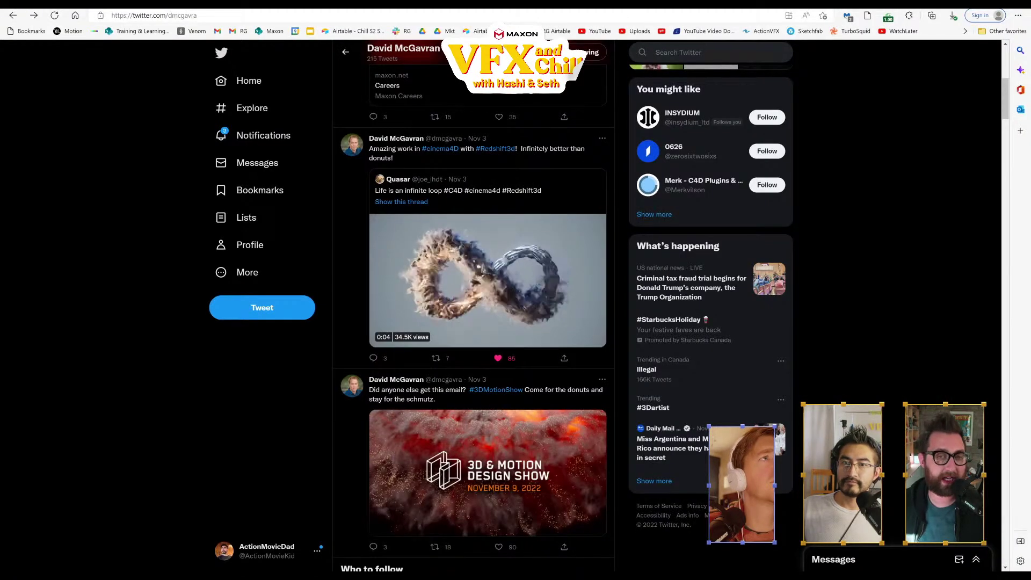
pyautogui.click(492, 14)
pyautogui.hotkey('ctrl', 'v')
pyautogui.press('Return')
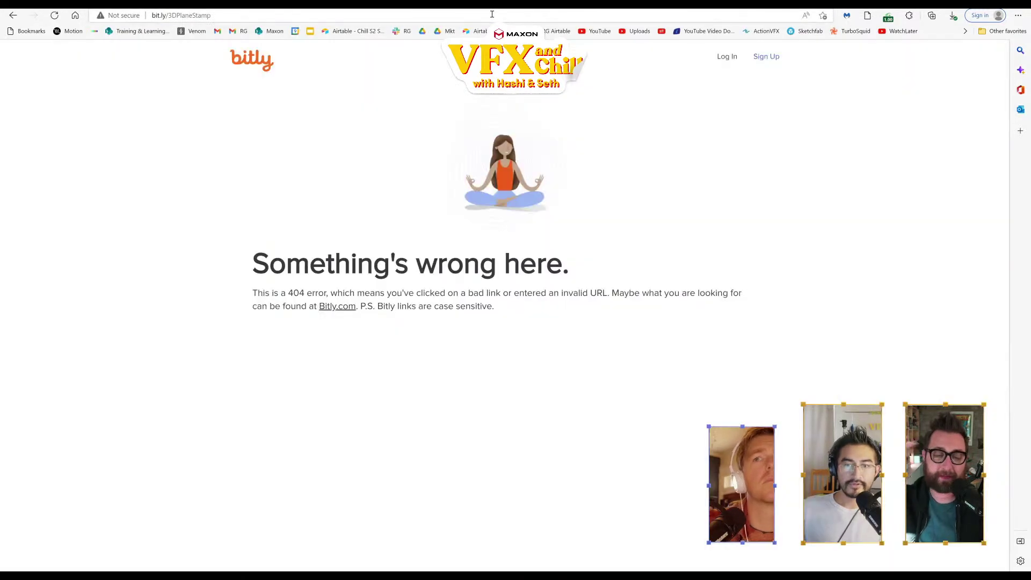
# - Shorten the web address to bit.ly/PlaneStamp, load it, and return to After Effects
pyautogui.click(187, 16)
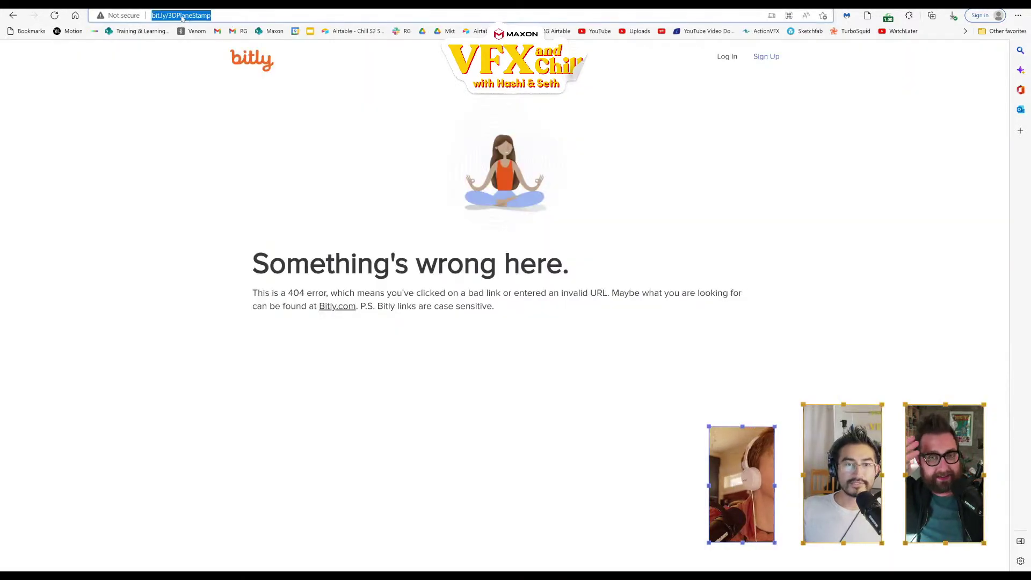
pyautogui.click(181, 18)
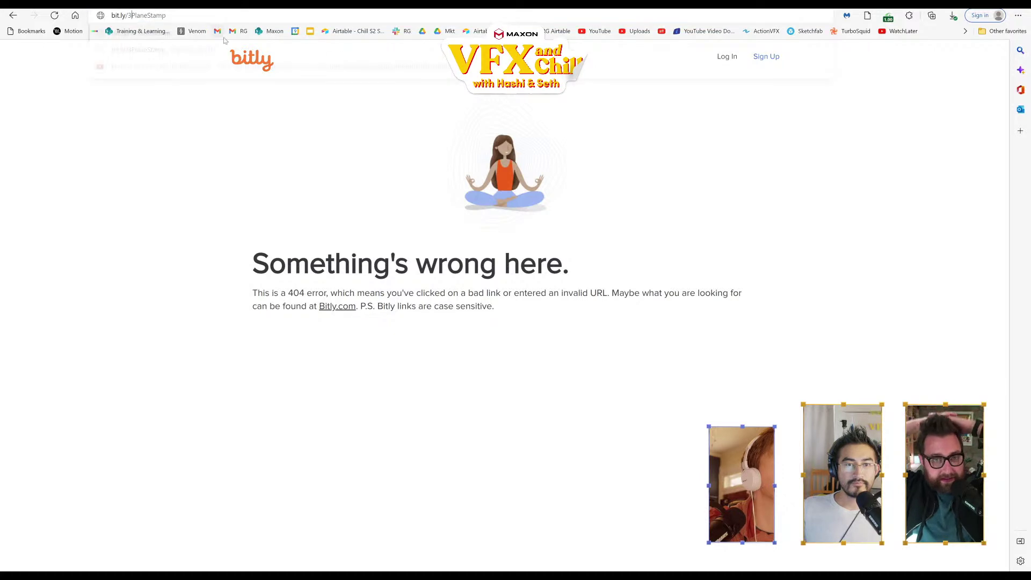
pyautogui.press('BackSpace')
pyautogui.press('BackSpace')
pyautogui.press('Return')
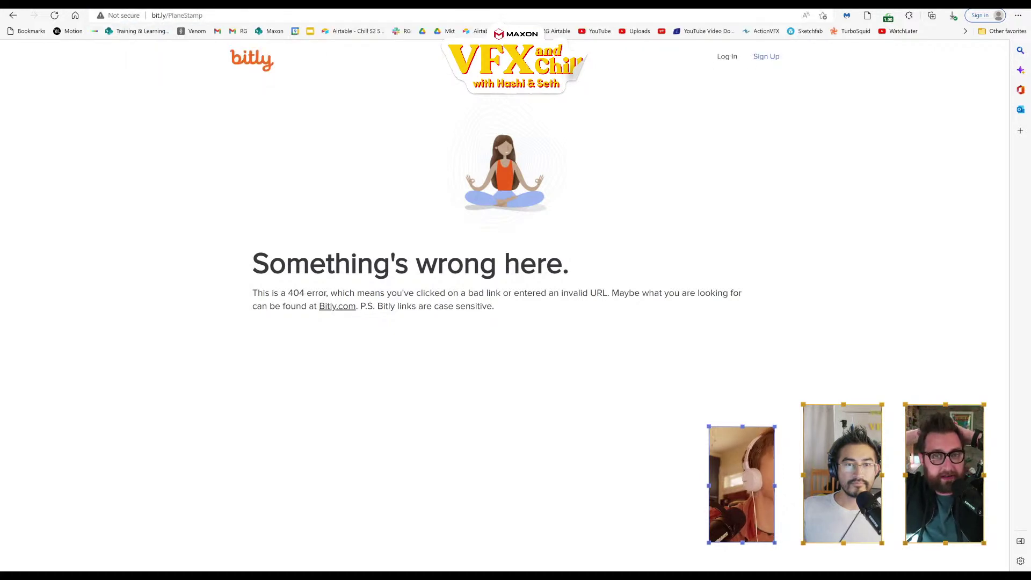
pyautogui.hotkey('alt', 'Tab')
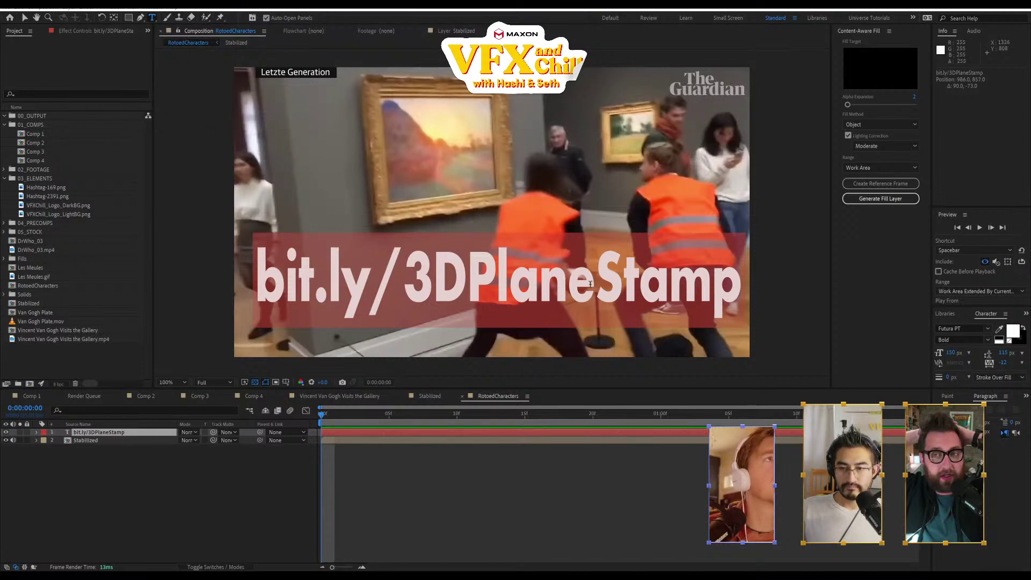
# - Replace the whole link text in the text layer with bit.ly/3DStamp
pyautogui.click(264, 236)
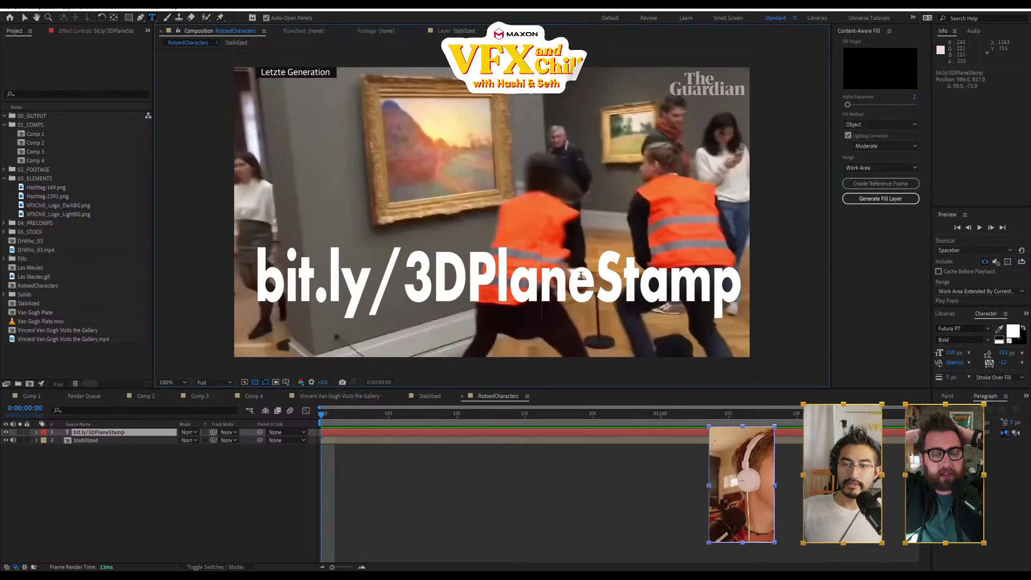
pyautogui.click(616, 287)
pyautogui.press('BackSpace')
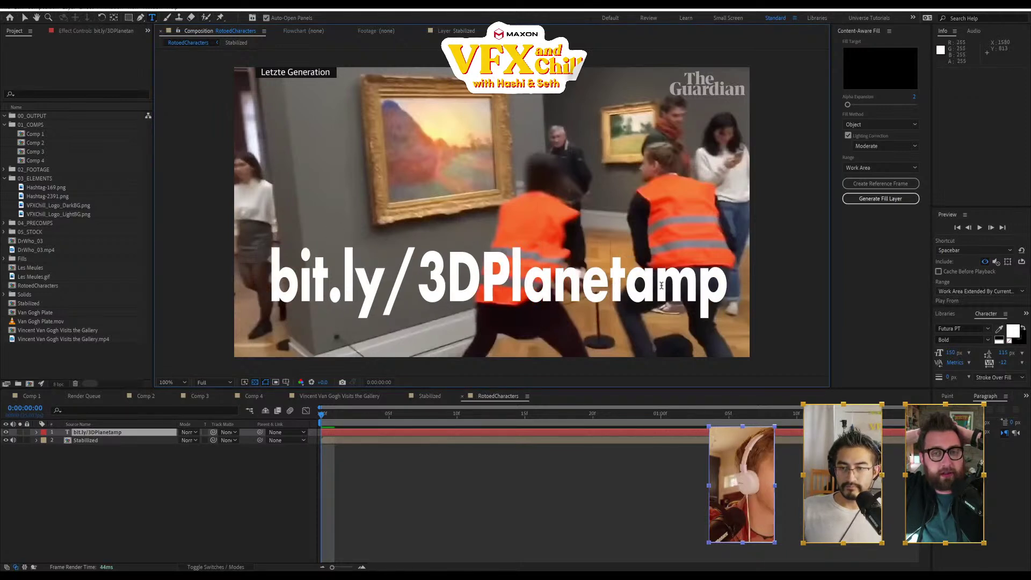
pyautogui.moveTo(730, 286); pyautogui.dragTo(596, 289)
pyautogui.press('End')
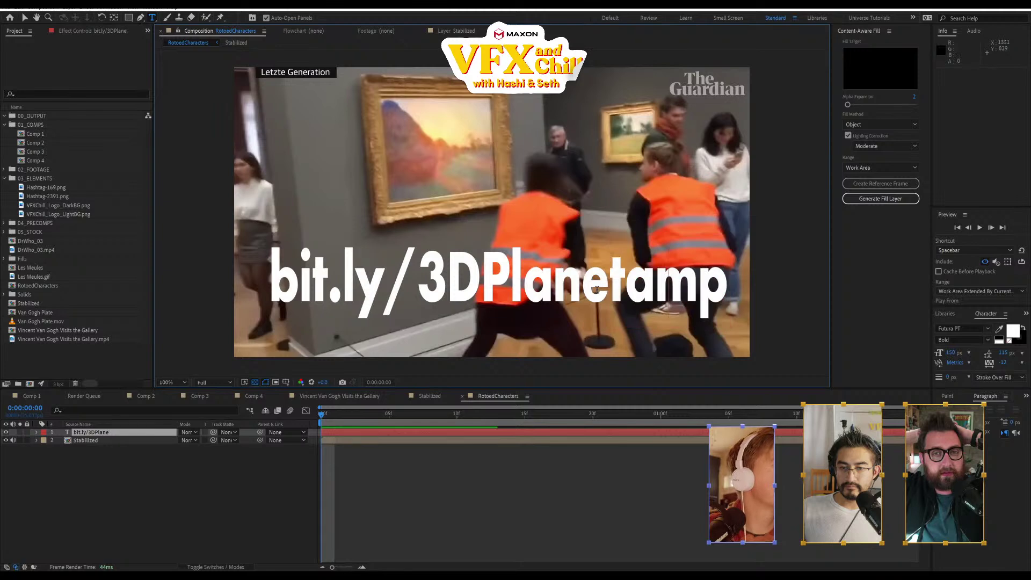
pyautogui.press('BackSpace')
pyautogui.press('BackSpace')
pyautogui.press('BackSpace')
pyautogui.press('BackSpace')
pyautogui.press('BackSpace')
pyautogui.press('BackSpace')
pyautogui.press('BackSpace')
pyautogui.press('BackSpace')
pyautogui.press('BackSpace')
pyautogui.press('BackSpace')
pyautogui.press('BackSpace')
pyautogui.press('BackSpace')
pyautogui.press('BackSpace')
pyautogui.press('BackSpace')
pyautogui.press('BackSpace')
pyautogui.press('BackSpace')
pyautogui.press('BackSpace')
pyautogui.press('BackSpace')
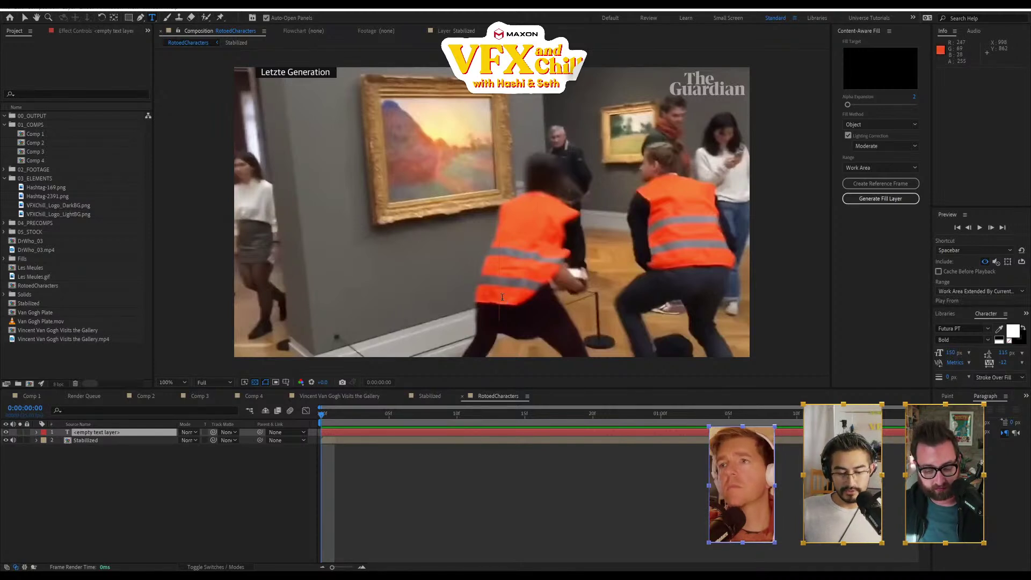
pyautogui.write('b')
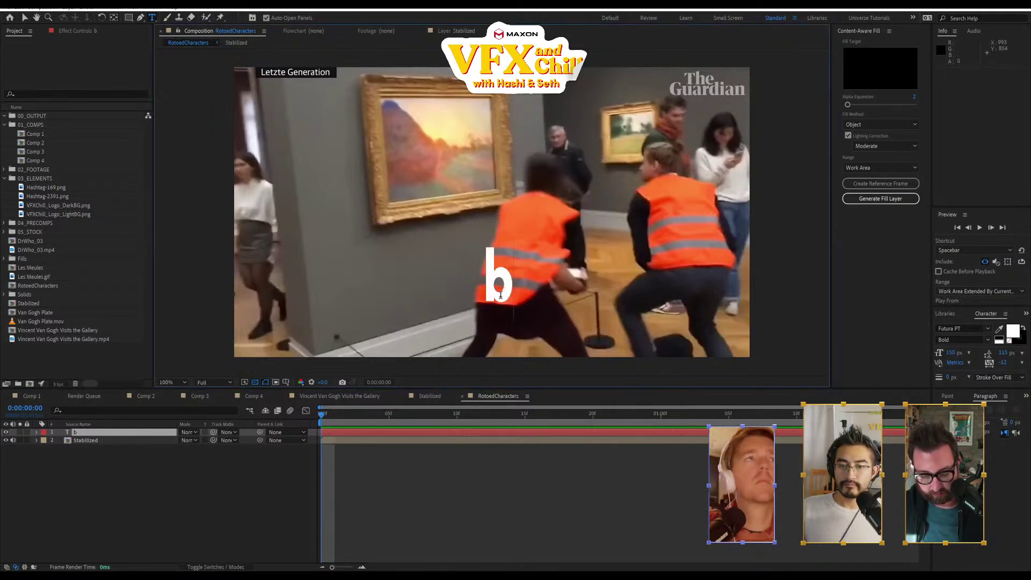
pyautogui.write('it.ly')
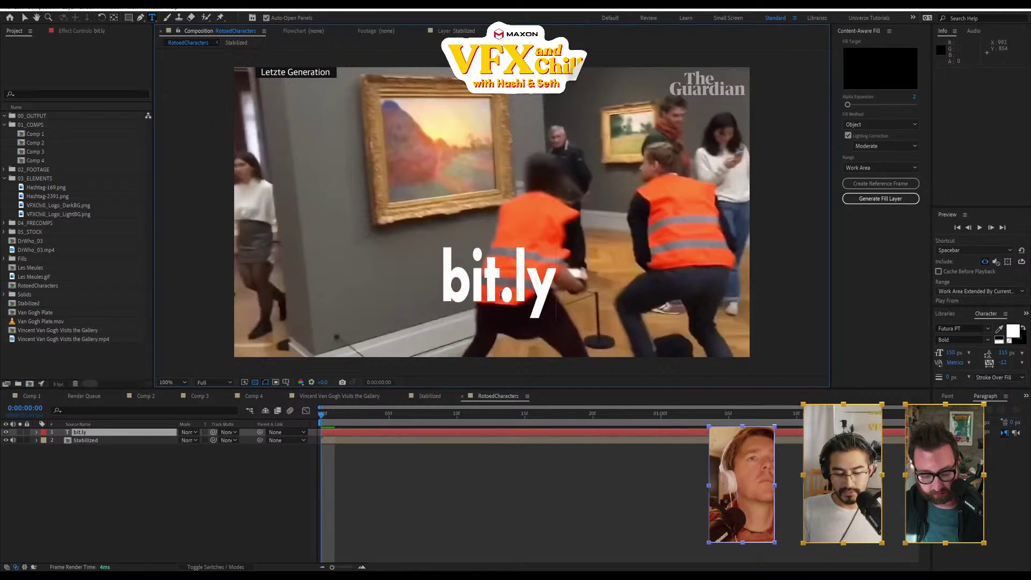
pyautogui.write('/3DStamp')
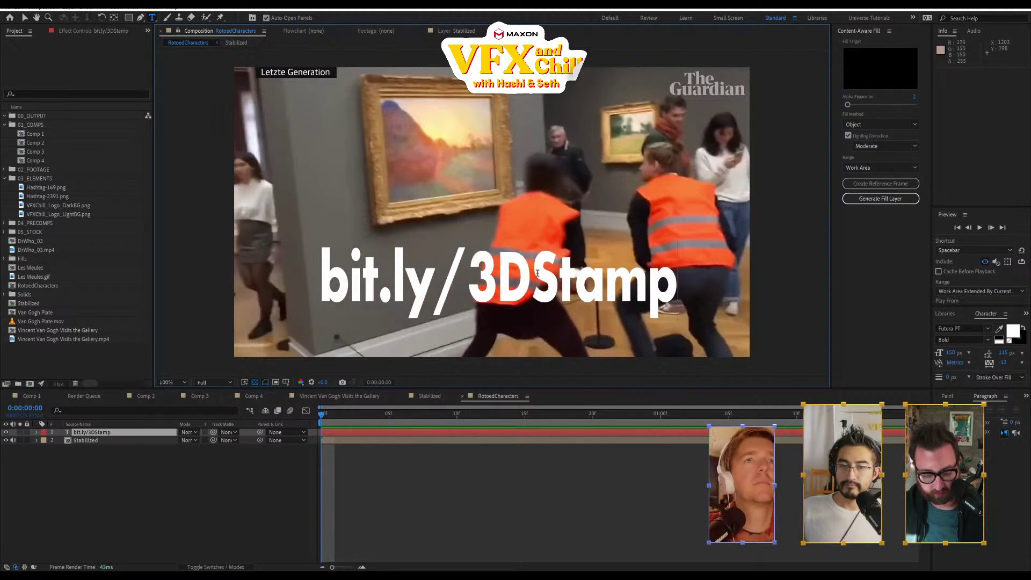
# - Clear the link text and delete its text layer from RotoedCharacters
pyautogui.doubleClick(325, 289)
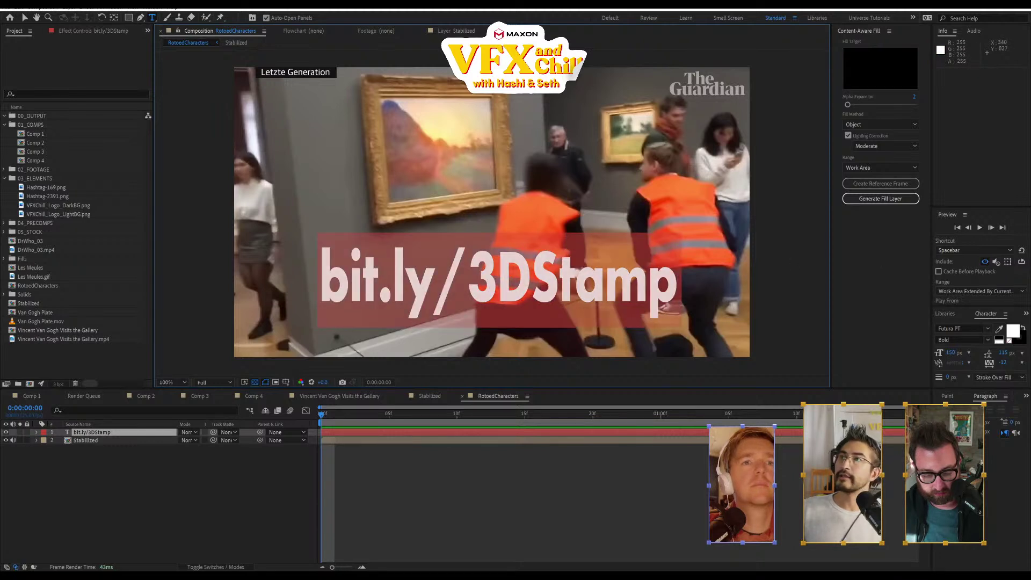
pyautogui.press('BackSpace')
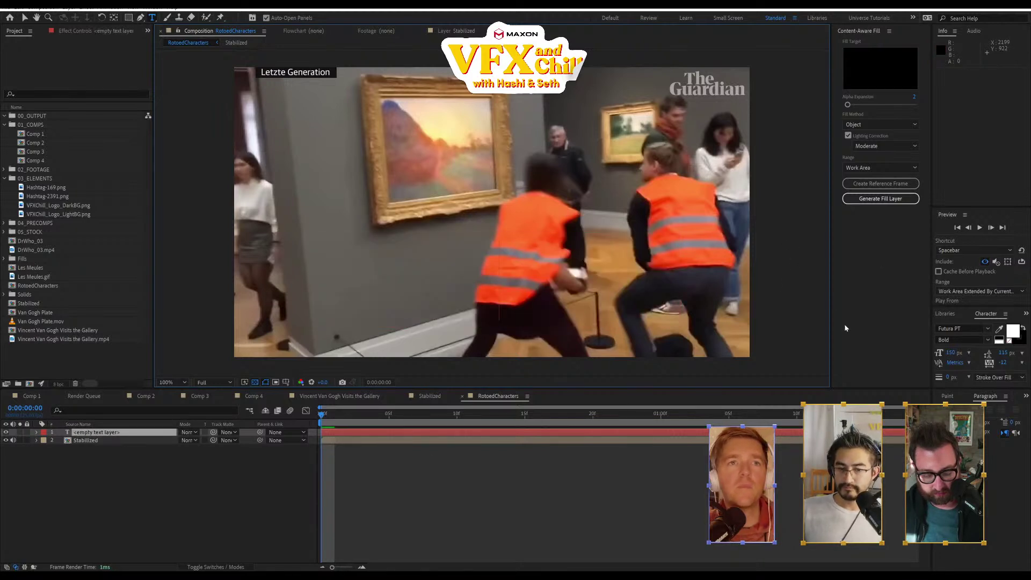
pyautogui.click(113, 456)
pyautogui.click(112, 425)
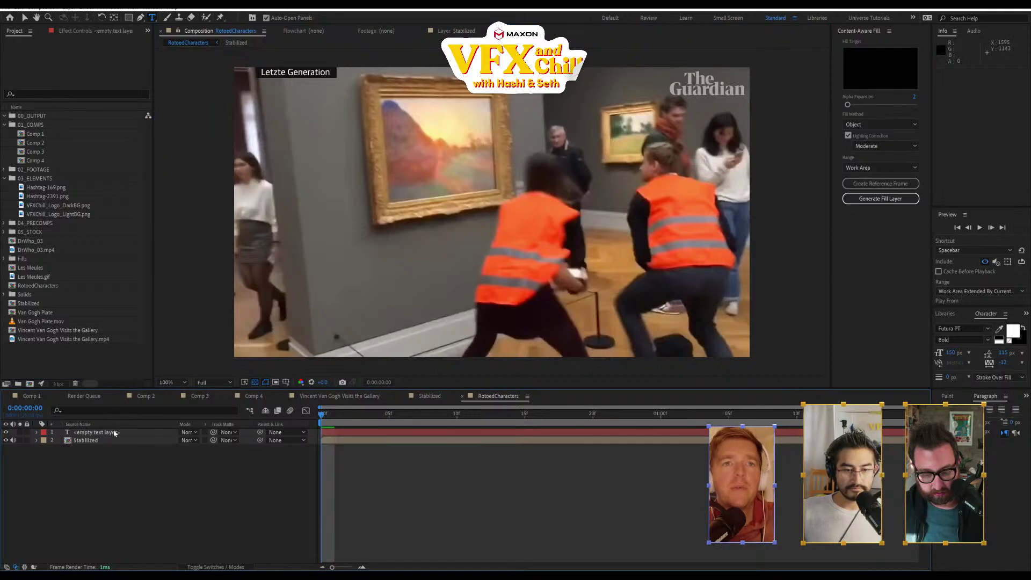
pyautogui.click(114, 432)
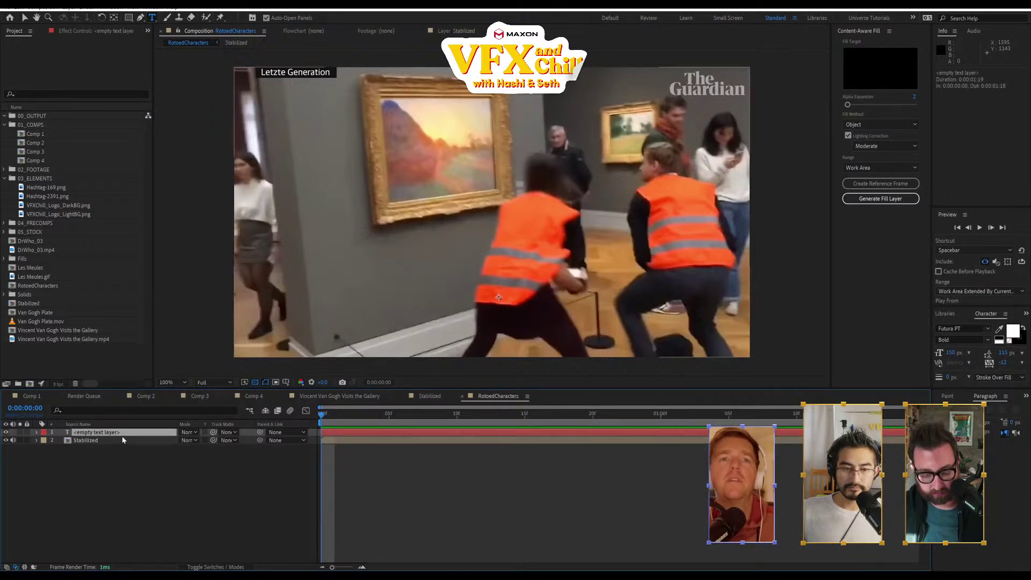
pyautogui.press('Delete')
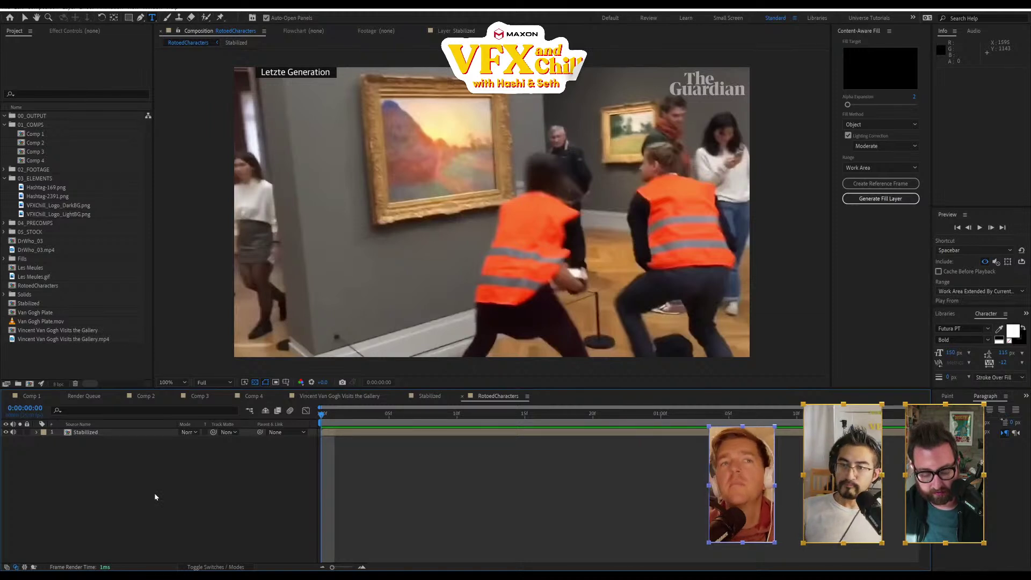
# - Switch to the Stabilized composition and add it to the render queue
pyautogui.click(204, 432)
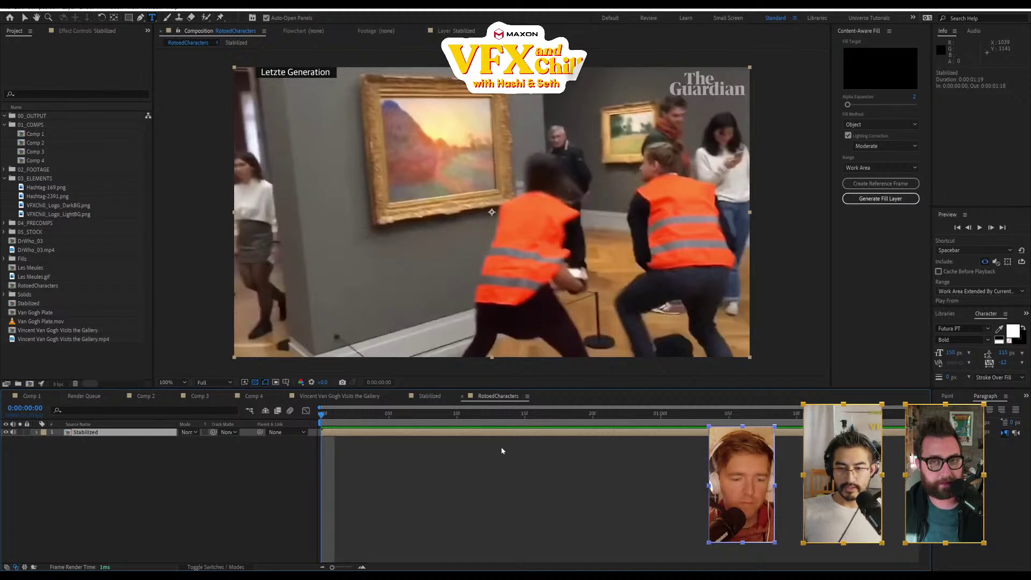
pyautogui.click(432, 396)
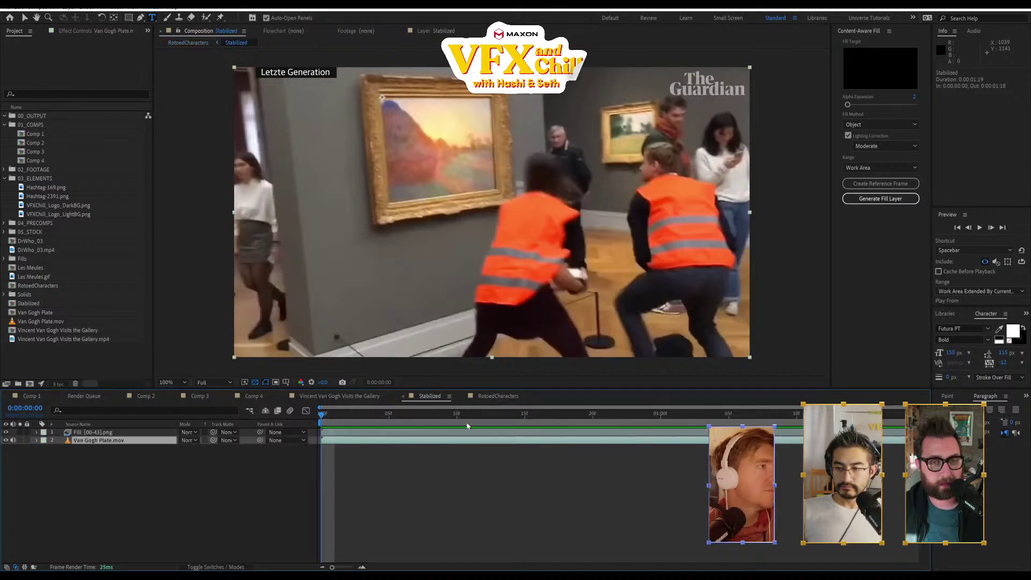
pyautogui.hotkey('ctrl', 'm')
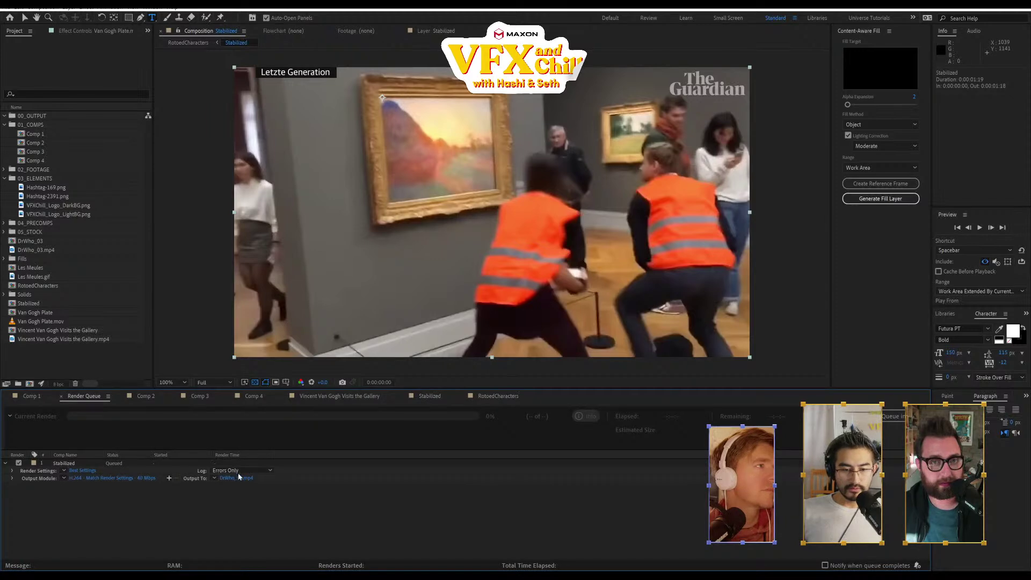
# - Set the render's output file to Stabilized.mp4 in the FOOTAGE folder of 2022_11_04_PaintSplatter
pyautogui.click(251, 480)
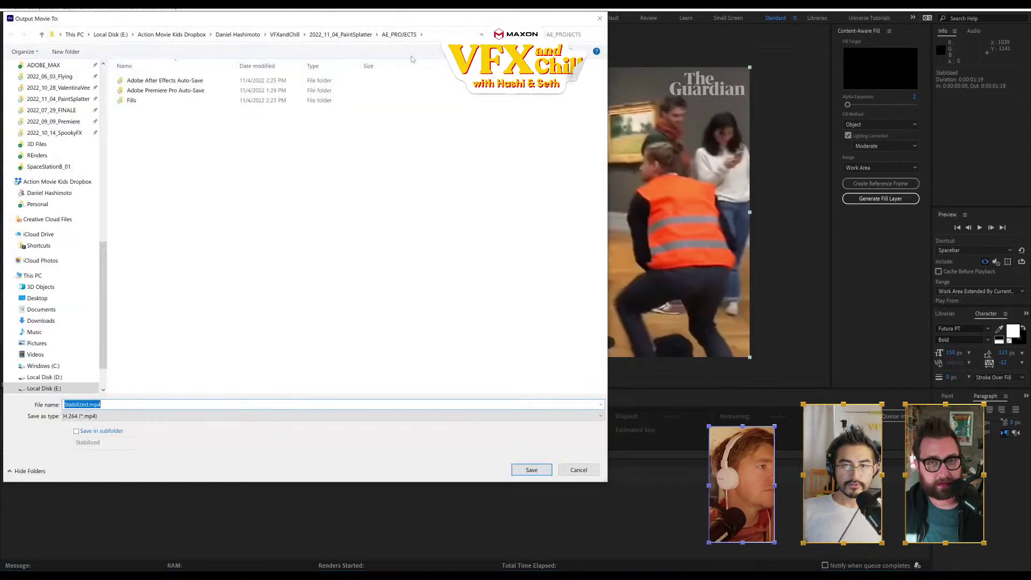
pyautogui.click(340, 34)
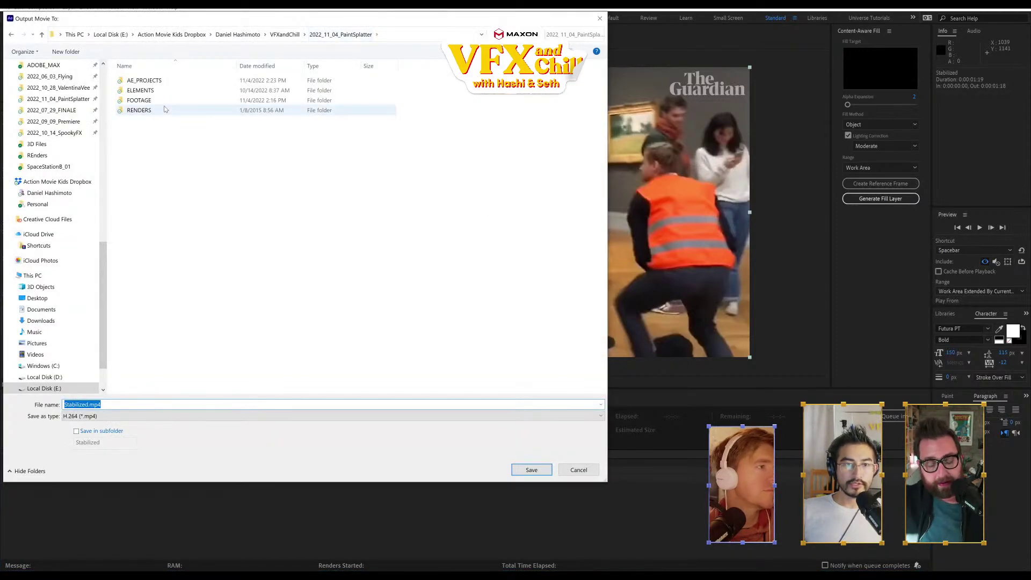
pyautogui.click(163, 106)
pyautogui.doubleClick(163, 105)
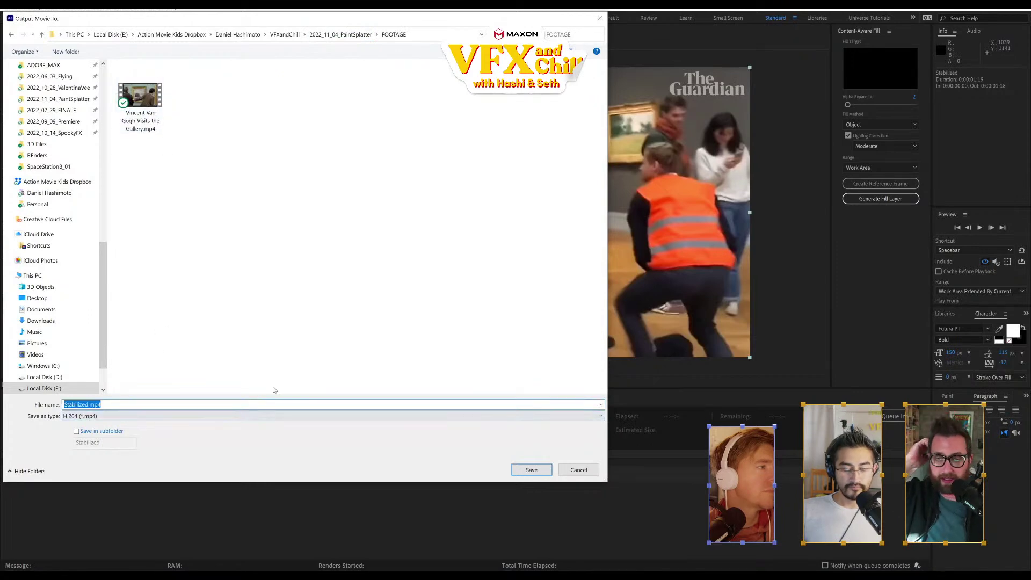
pyautogui.write('Stab')
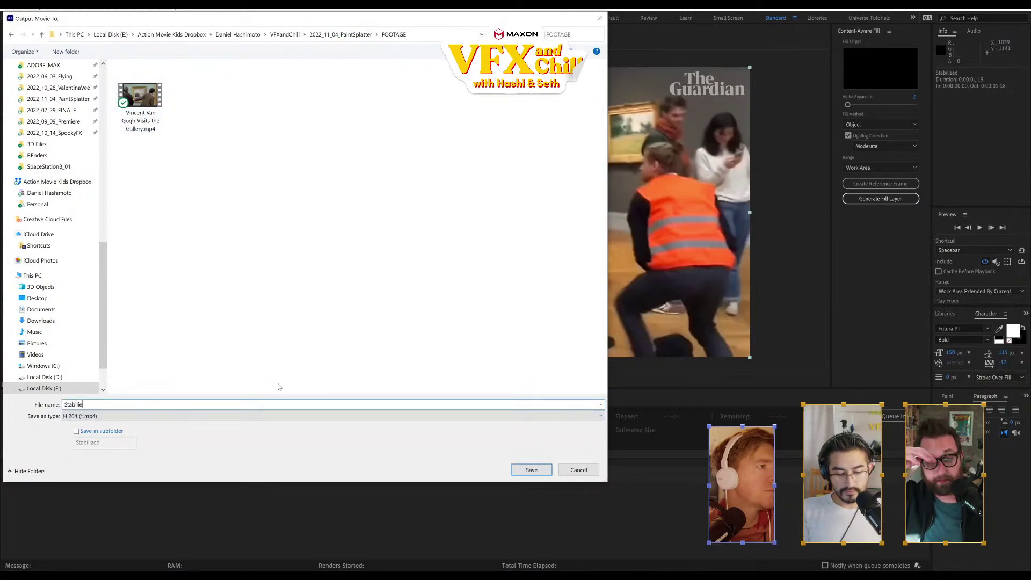
pyautogui.write('ilized')
pyautogui.press('Return')
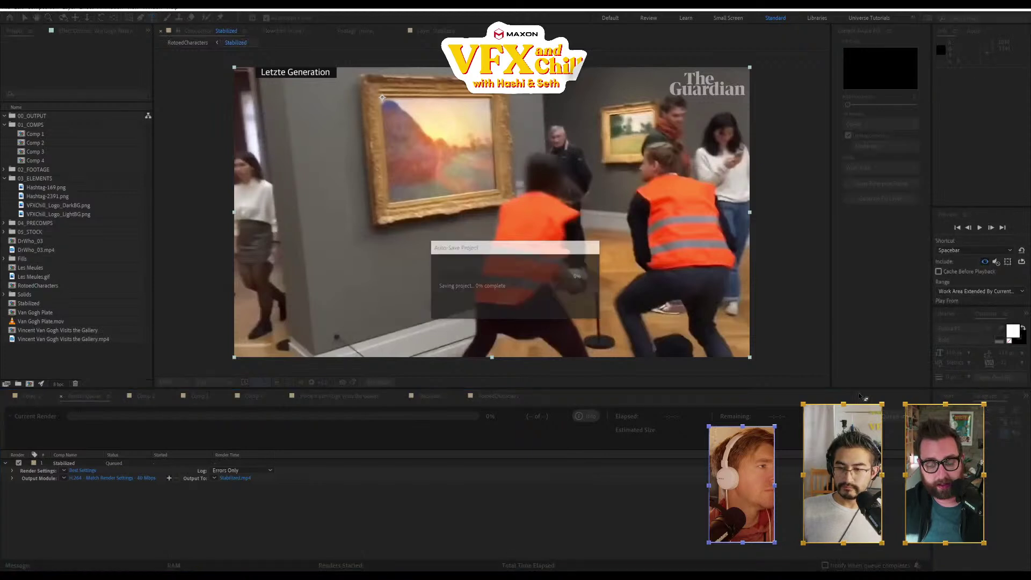
# - Set the Stabilized render's output module to the ProRes(Millions) template and render the queue
pyautogui.click(64, 478)
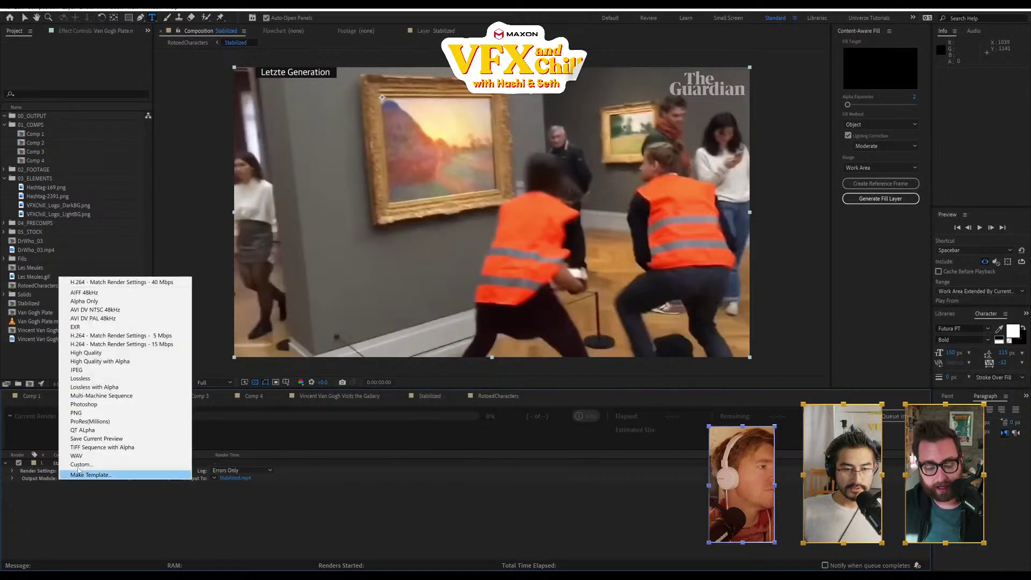
pyautogui.click(122, 422)
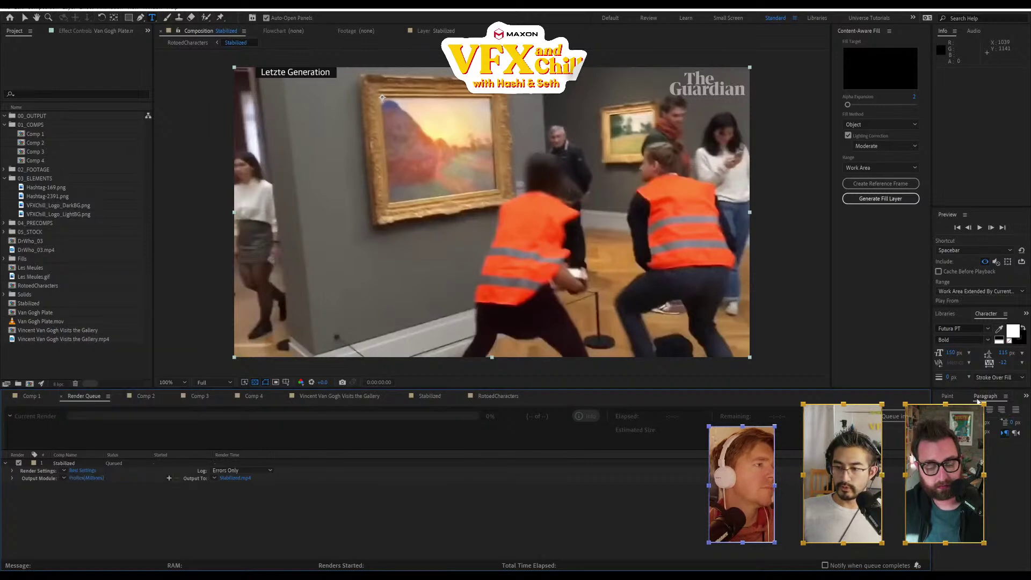
pyautogui.click(913, 416)
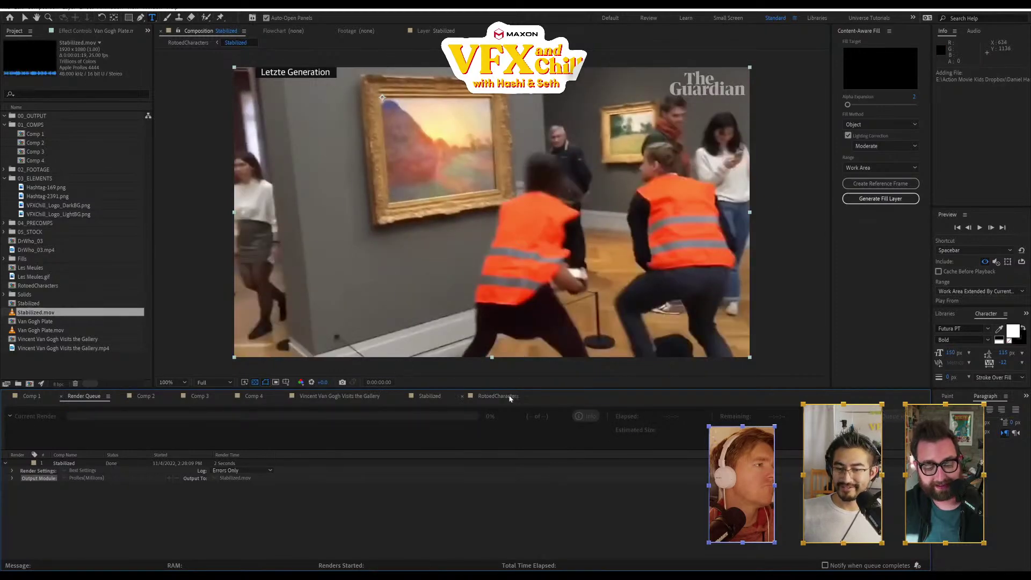
# - Open the Stabilized layer of the RotoedCharacters composition in its layer view and activate the Roto Brush tool
pyautogui.click(430, 396)
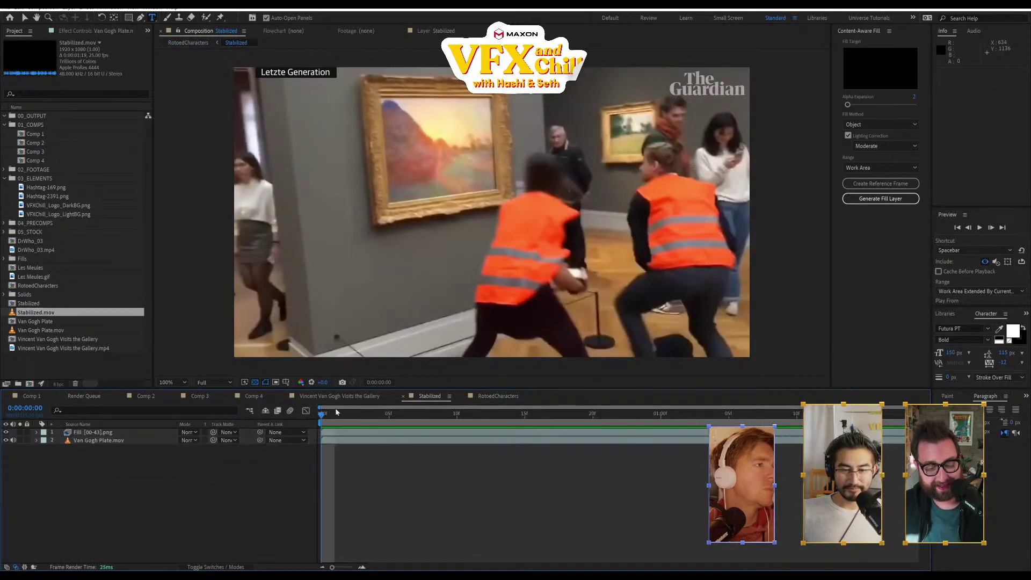
pyautogui.click(489, 398)
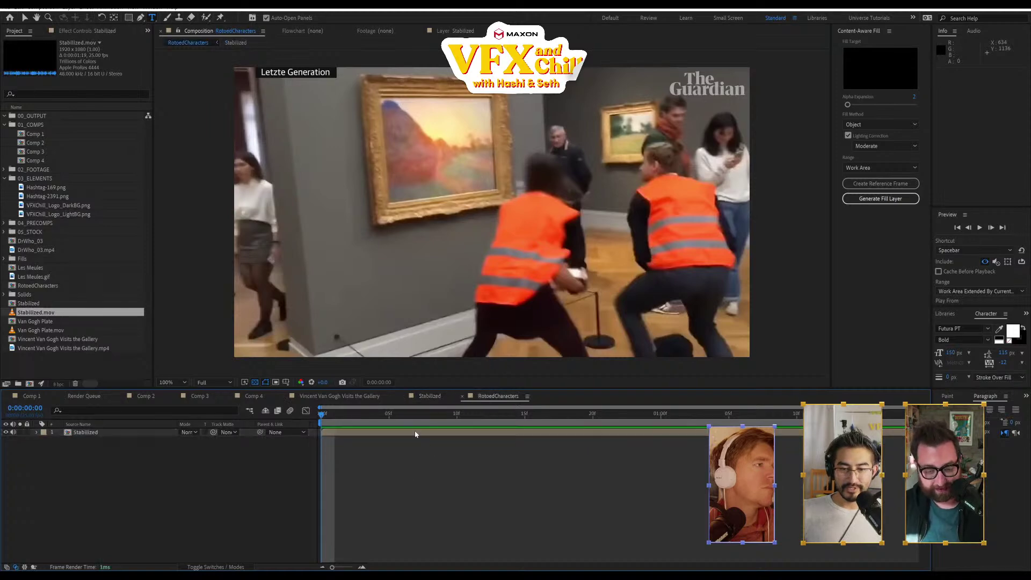
pyautogui.rightClick(414, 198)
pyautogui.rightClick(514, 206)
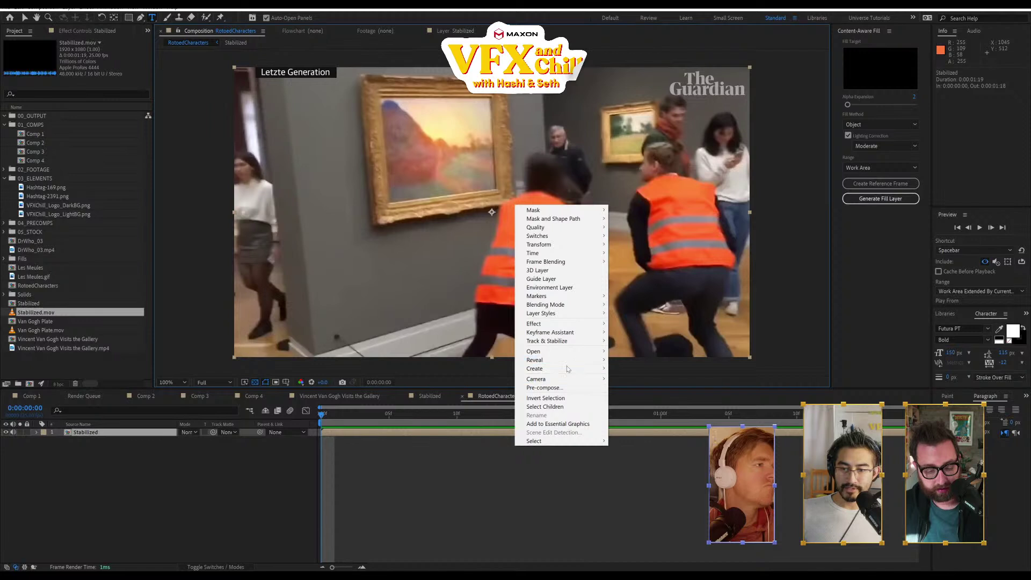
pyautogui.moveTo(569, 352)
pyautogui.click(631, 360)
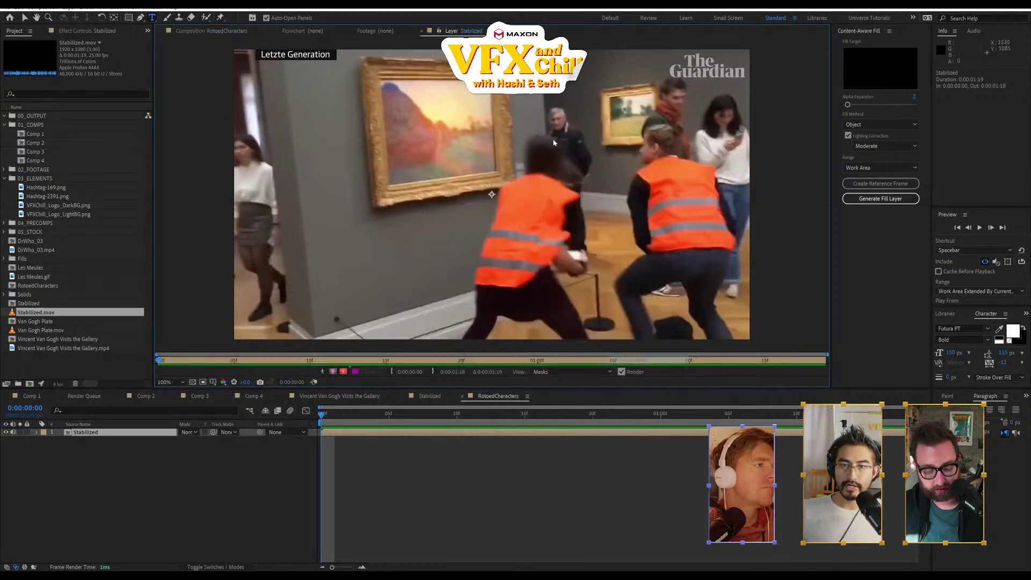
pyautogui.click(206, 18)
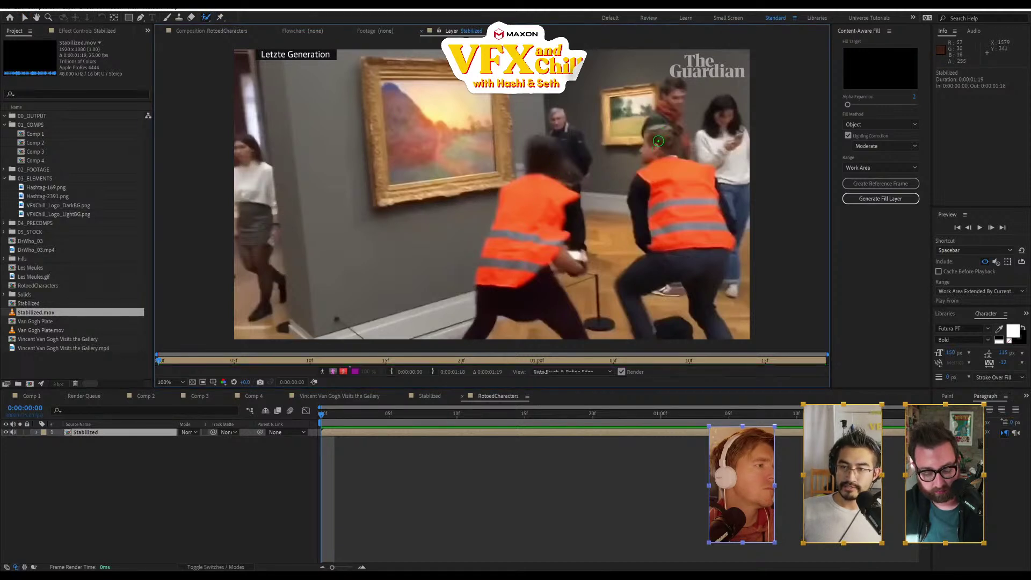
# - Try a Roto Brush foreground stroke down the right activist's body and undo it
pyautogui.moveTo(658, 141)
pyautogui.mouseDown()
pyautogui.moveTo(645, 194)
pyautogui.moveTo(683, 220)
pyautogui.moveTo(635, 292)
pyautogui.moveTo(705, 255)
pyautogui.moveTo(699, 286)
pyautogui.moveTo(720, 326)
pyautogui.moveTo(712, 301)
pyautogui.mouseUp()
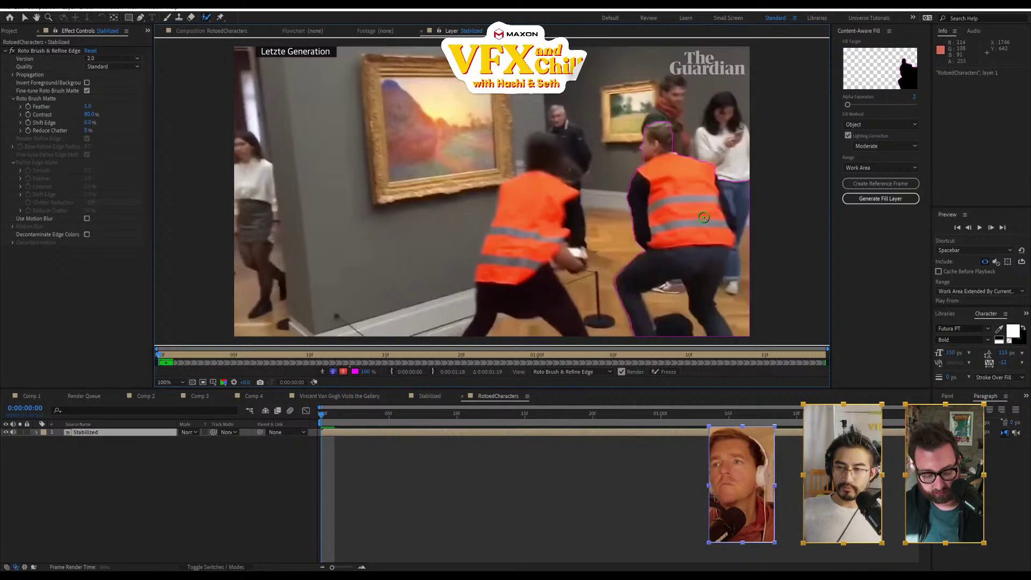
pyautogui.hotkey('ctrl', 'z')
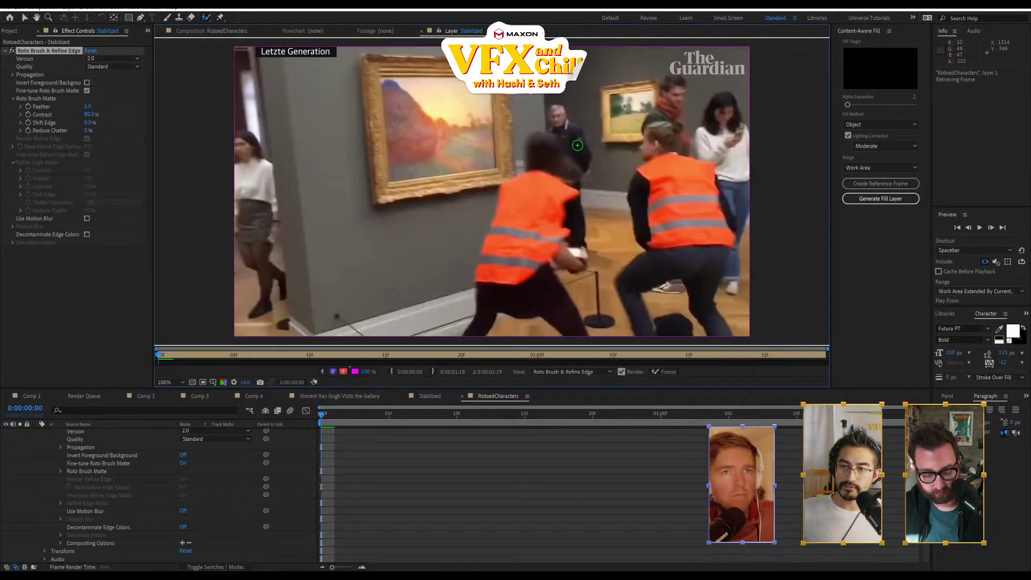
# - Mark the left activist's head, vest, legs and hand as foreground with Roto Brush strokes on the first frame
pyautogui.moveTo(537, 146)
pyautogui.mouseDown()
pyautogui.moveTo(544, 168)
pyautogui.moveTo(551, 146)
pyautogui.moveTo(552, 166)
pyautogui.moveTo(510, 245)
pyautogui.mouseUp()
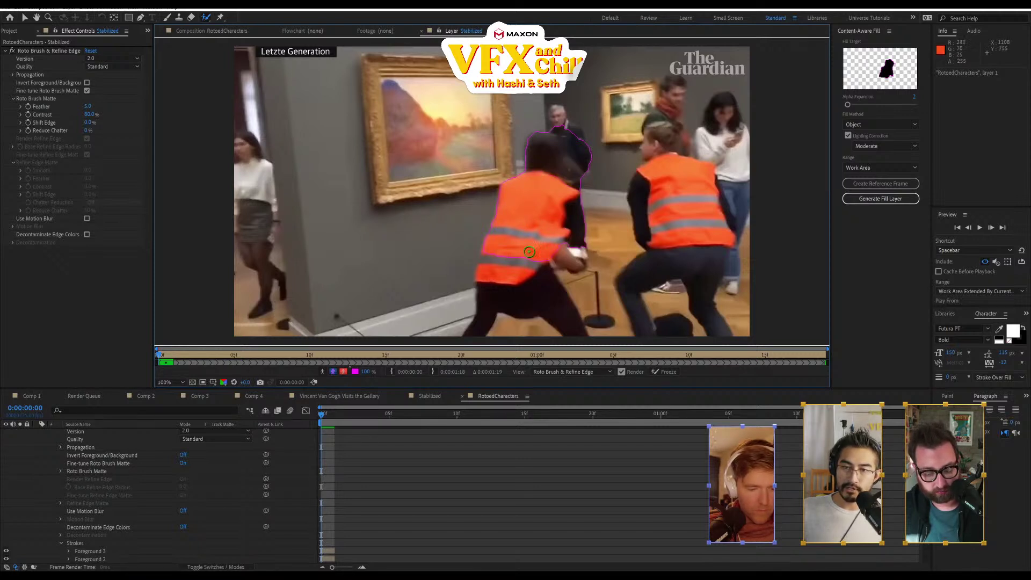
pyautogui.moveTo(504, 260)
pyautogui.mouseDown()
pyautogui.moveTo(510, 282)
pyautogui.moveTo(541, 300)
pyautogui.moveTo(492, 277)
pyautogui.moveTo(483, 327)
pyautogui.mouseUp()
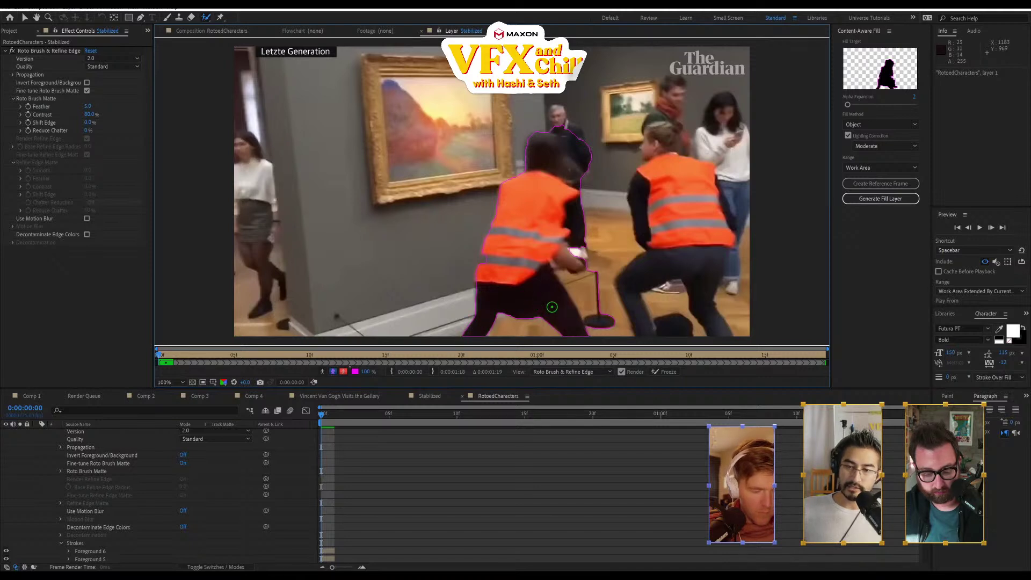
pyautogui.moveTo(550, 305); pyautogui.dragTo(565, 322)
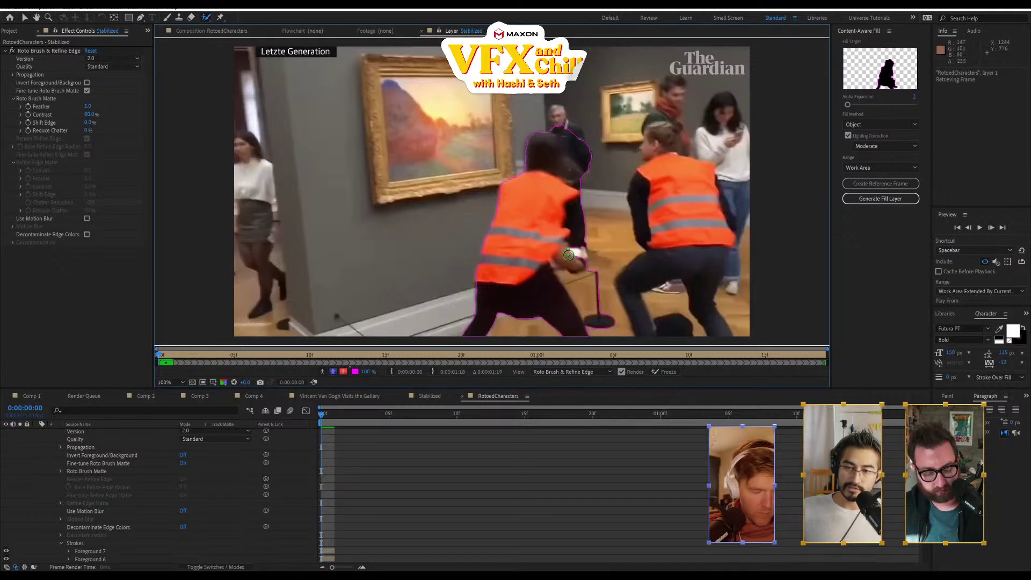
pyautogui.moveTo(560, 257); pyautogui.dragTo(565, 261)
# - Examine the Roto Brush strokes in the layer's properties by selecting Foreground 1 through Foreground 8
pyautogui.scroll(2, 84, 512)
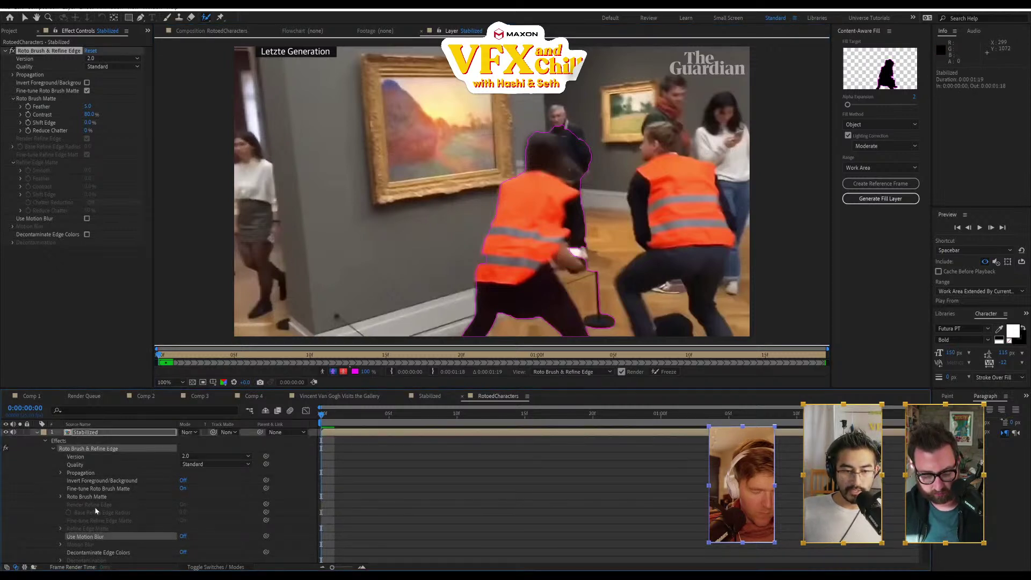
pyautogui.click(61, 497)
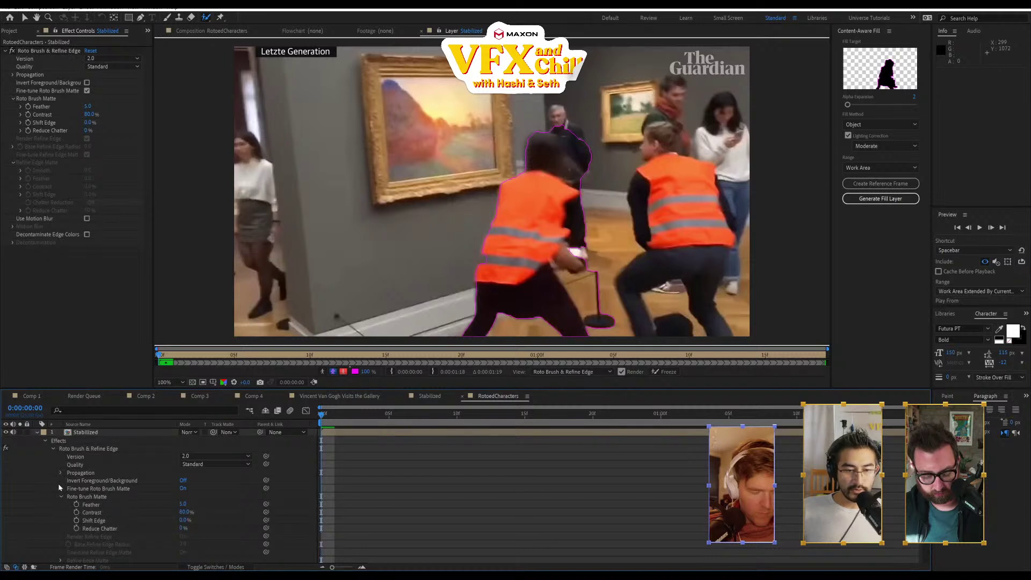
pyautogui.scroll(-5, 58, 479)
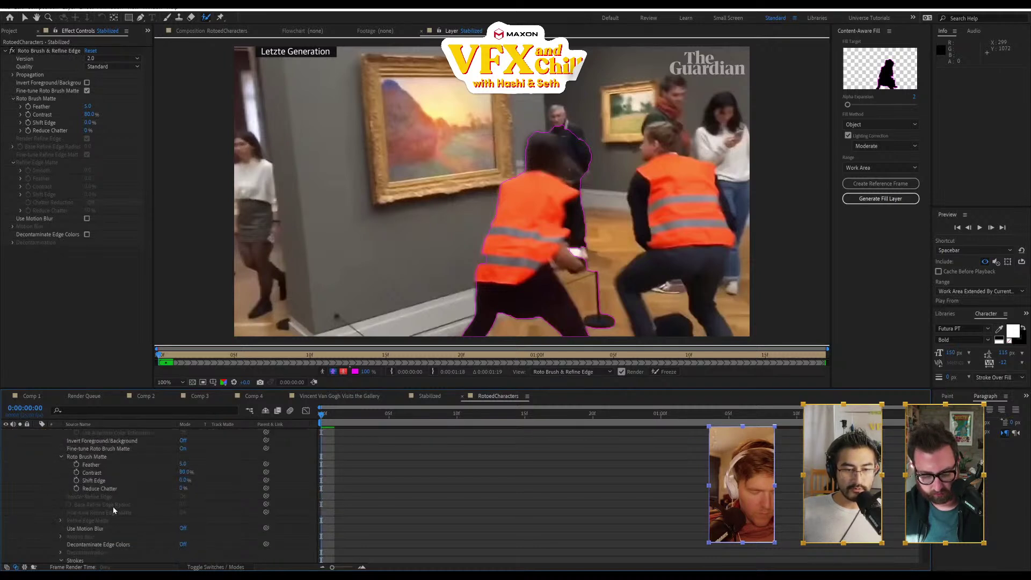
pyautogui.click(88, 479)
pyautogui.keyDown('shift'); pyautogui.click(102, 528); pyautogui.keyUp('shift')
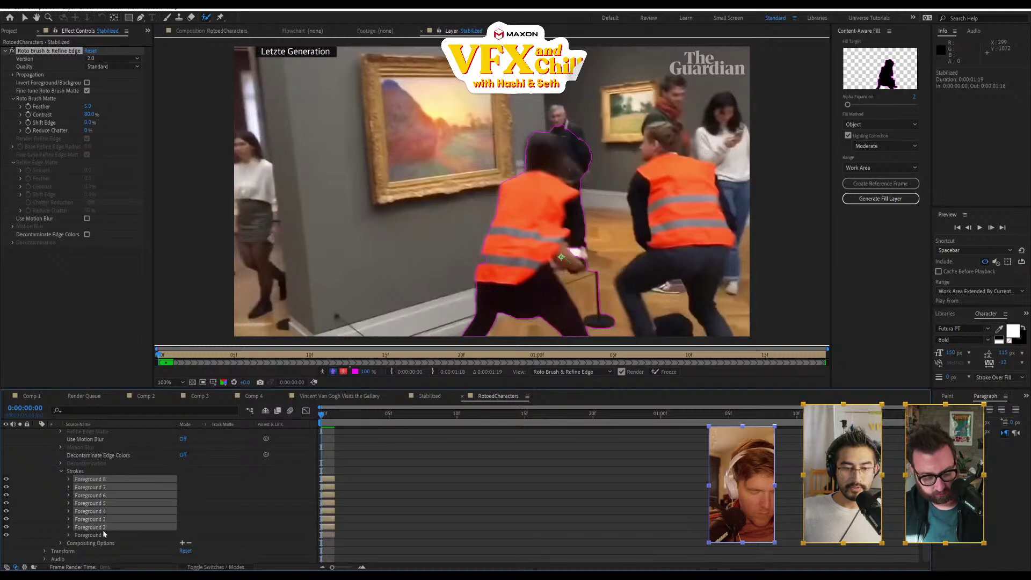
pyautogui.keyDown('shift'); pyautogui.click(104, 535); pyautogui.keyUp('shift')
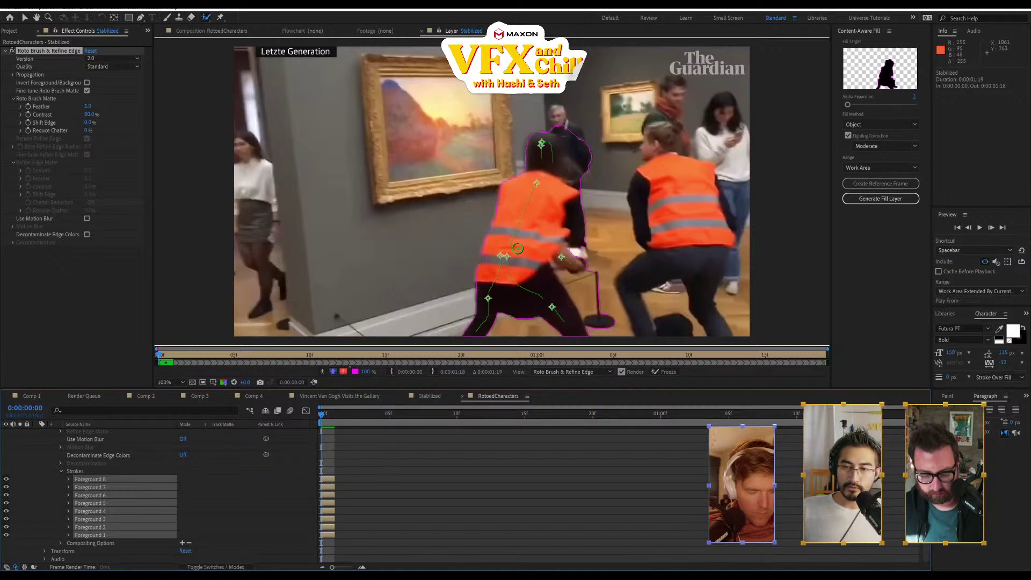
# - Refine the left activist's matte with a vest foreground stroke and background strokes over the man behind, the arm's edge and the barrier post
pyautogui.moveTo(487, 264); pyautogui.dragTo(488, 260)
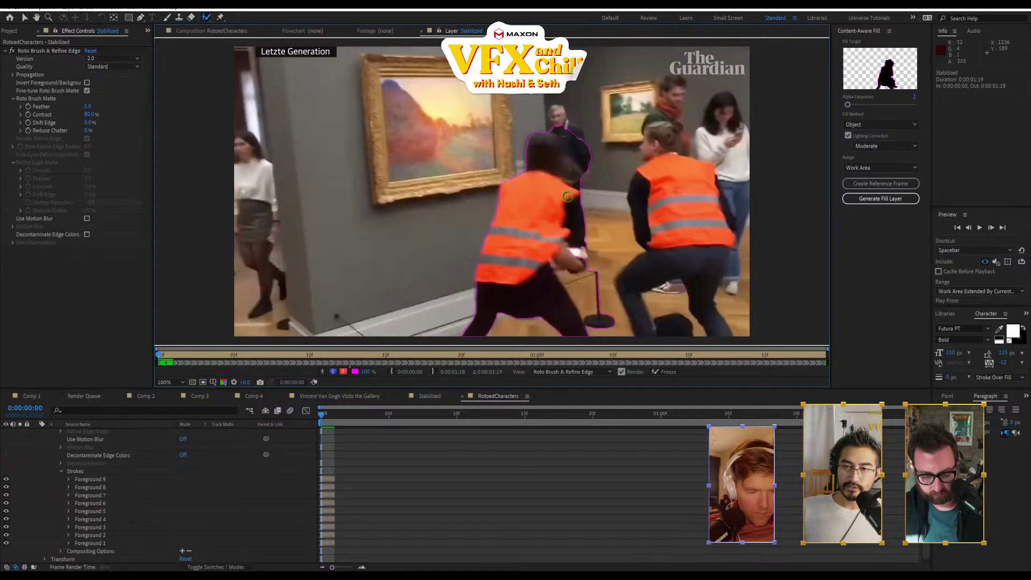
pyautogui.moveTo(556, 127); pyautogui.dragTo(573, 139)
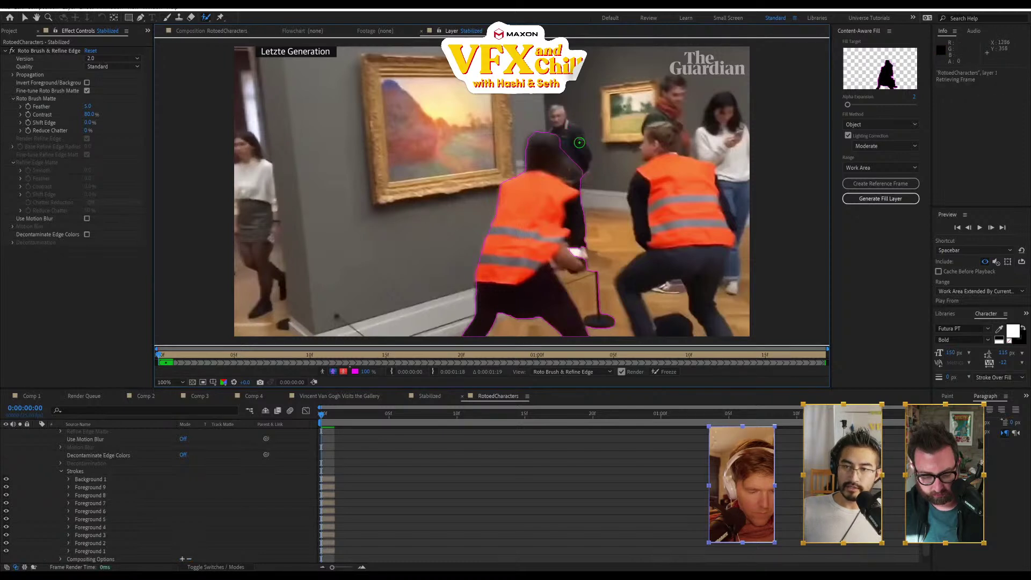
pyautogui.moveTo(586, 208); pyautogui.dragTo(581, 237)
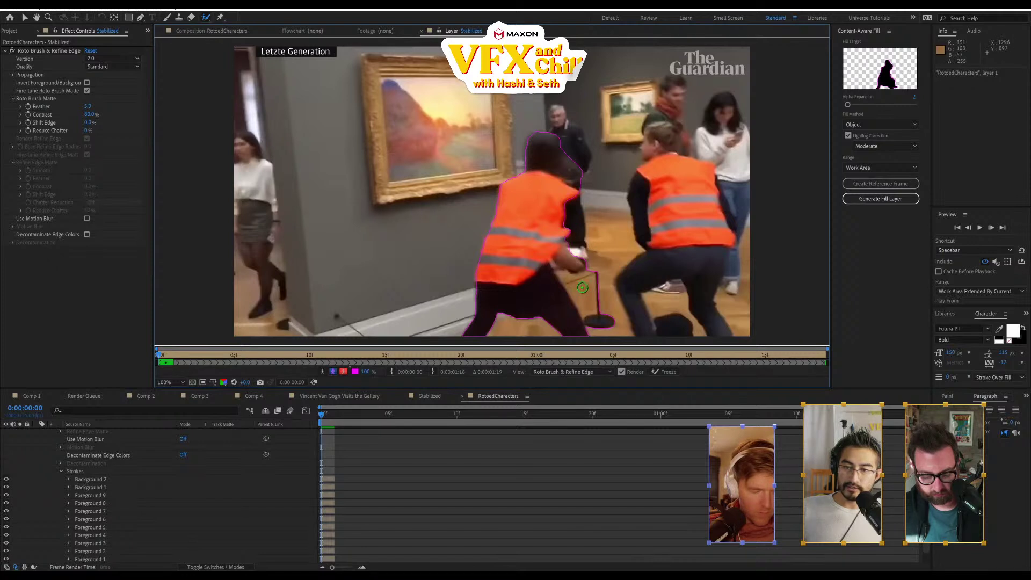
pyautogui.moveTo(583, 287)
pyautogui.mouseDown()
pyautogui.moveTo(616, 329)
pyautogui.moveTo(585, 289)
pyautogui.mouseUp()
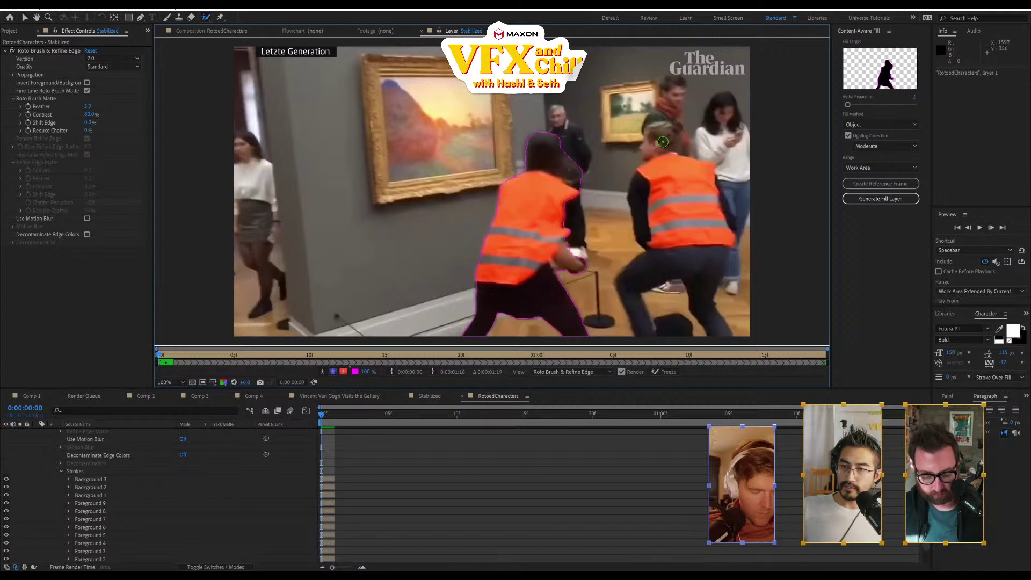
# - Mark the right activist's head, vest, arm and legs as foreground with Roto Brush strokes on the first frame
pyautogui.moveTo(655, 150)
pyautogui.mouseDown()
pyautogui.moveTo(657, 135)
pyautogui.moveTo(674, 132)
pyautogui.mouseUp()
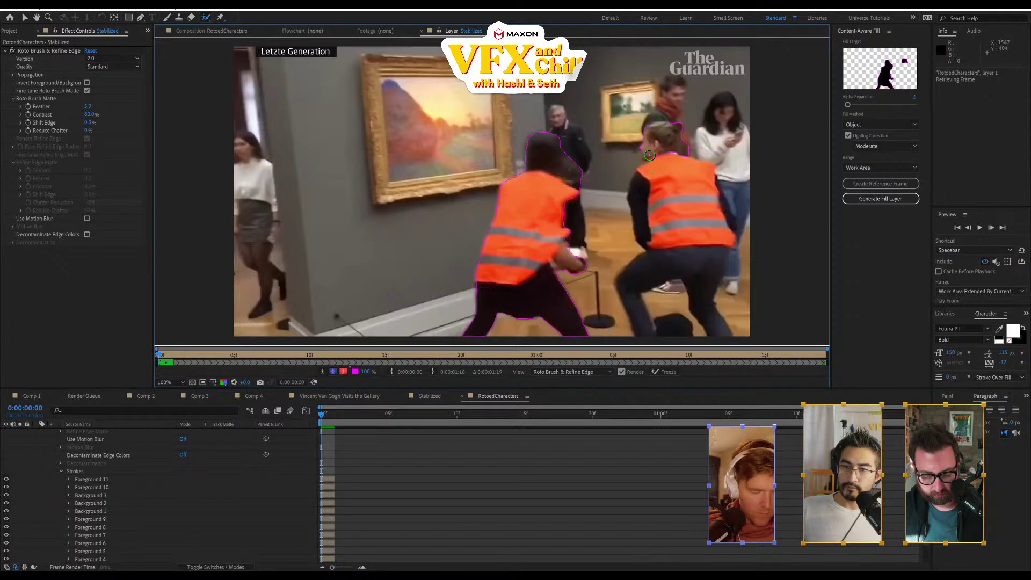
pyautogui.moveTo(661, 161)
pyautogui.mouseDown()
pyautogui.moveTo(657, 146)
pyautogui.moveTo(679, 194)
pyautogui.moveTo(681, 240)
pyautogui.mouseUp()
pyautogui.moveTo(640, 187); pyautogui.dragTo(639, 230)
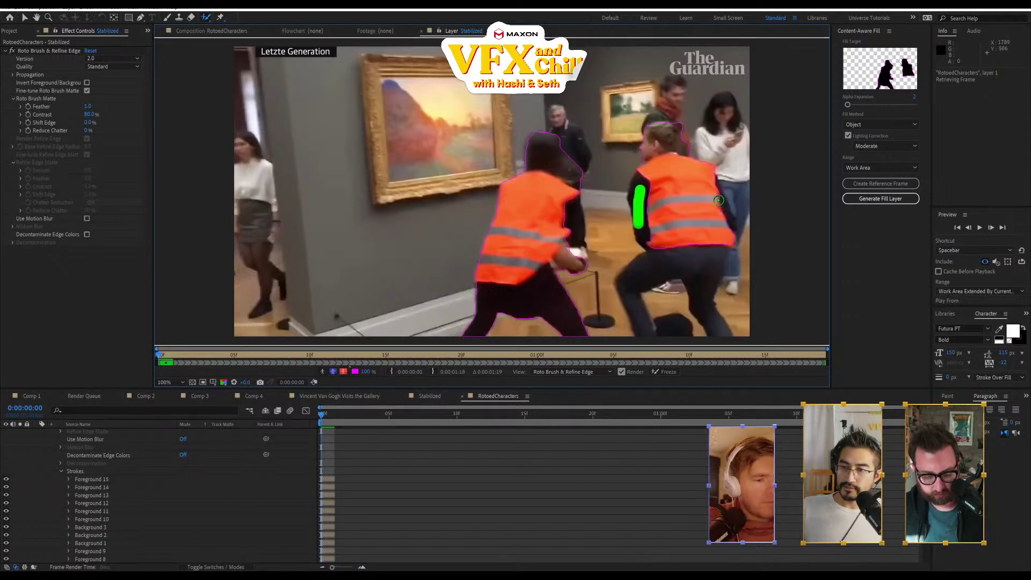
pyautogui.moveTo(707, 245)
pyautogui.mouseDown()
pyautogui.moveTo(704, 273)
pyautogui.moveTo(649, 273)
pyautogui.moveTo(634, 302)
pyautogui.moveTo(651, 331)
pyautogui.mouseUp()
pyautogui.moveTo(696, 304); pyautogui.dragTo(722, 331)
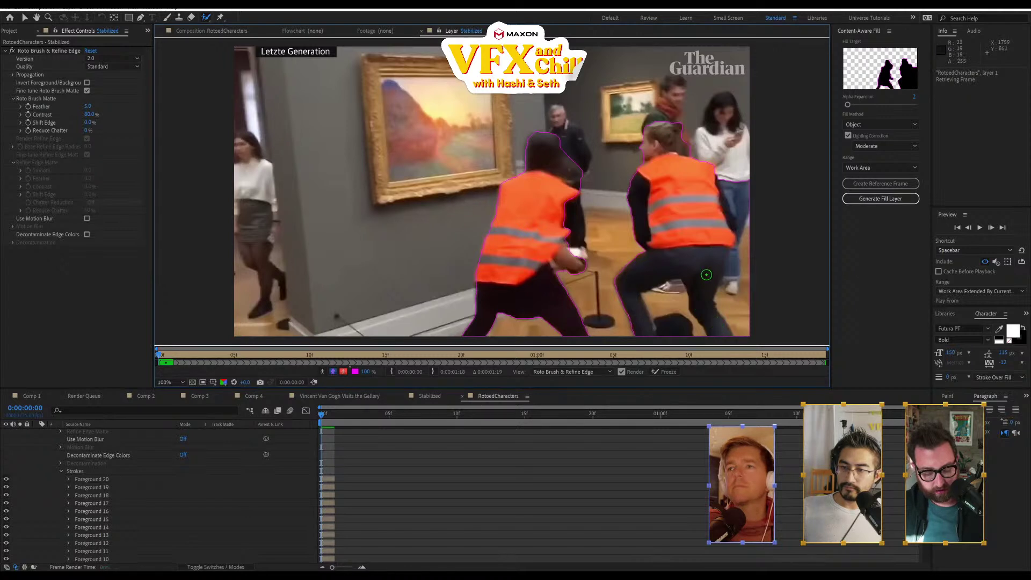
# - Exclude the bystander's jeans and the floor area between the right activist's legs, and add a foreground stroke at that activist's shoulder
pyautogui.moveTo(734, 191)
pyautogui.keyDown('alt'); pyautogui.mouseDown()
pyautogui.moveTo(744, 235)
pyautogui.moveTo(735, 297)
pyautogui.mouseUp(); pyautogui.keyUp('alt')
pyautogui.keyDown('alt'); pyautogui.moveTo(670, 289); pyautogui.dragTo(676, 326); pyautogui.keyUp('alt')
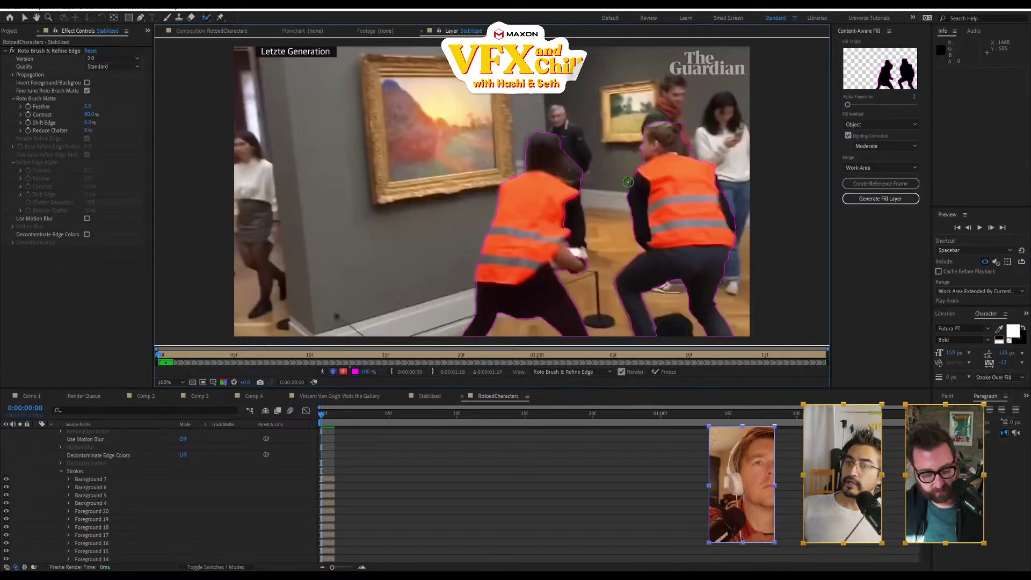
pyautogui.moveTo(712, 181); pyautogui.dragTo(714, 179)
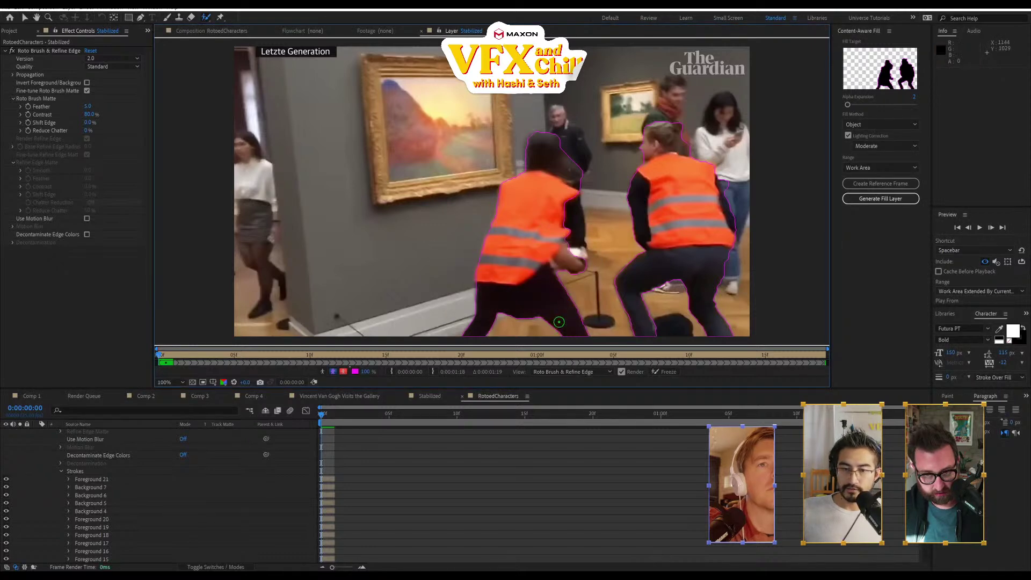
# - Propagate the roto matte by playing the clip forward, and scrub back to about frame 5 to check the outline
pyautogui.click(991, 228)
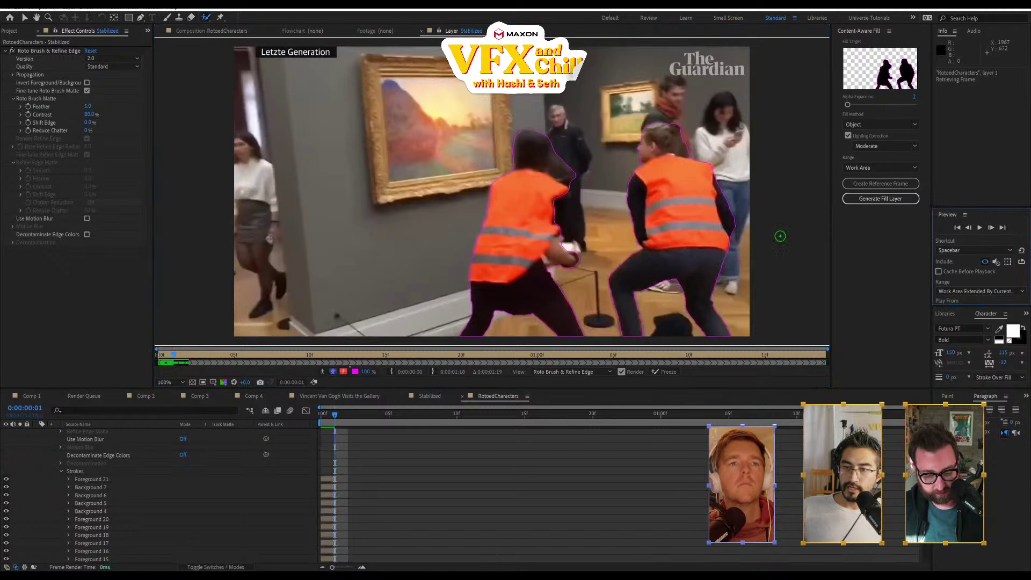
pyautogui.click(979, 228)
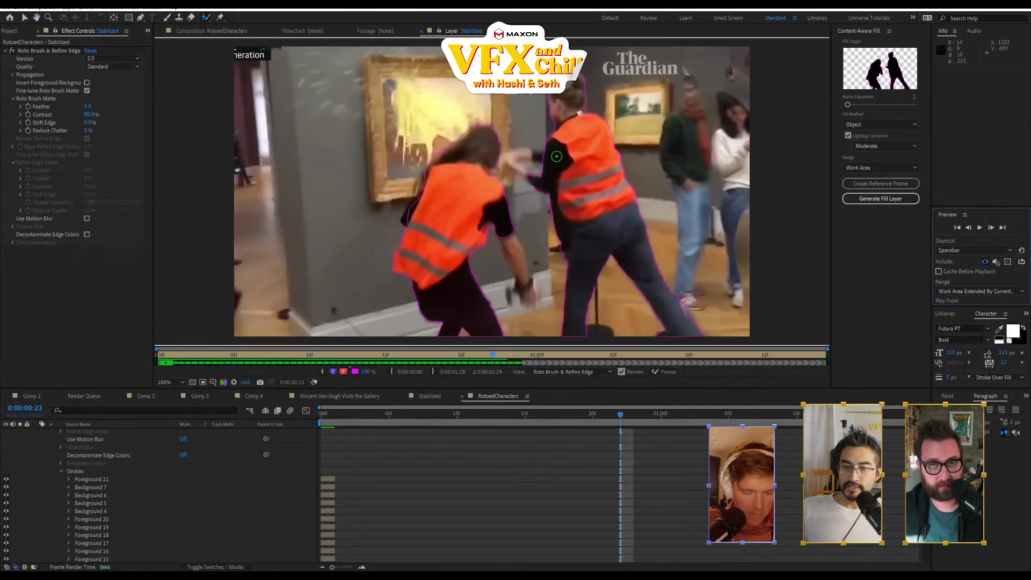
pyautogui.click(572, 428)
pyautogui.moveTo(573, 428); pyautogui.dragTo(402, 440)
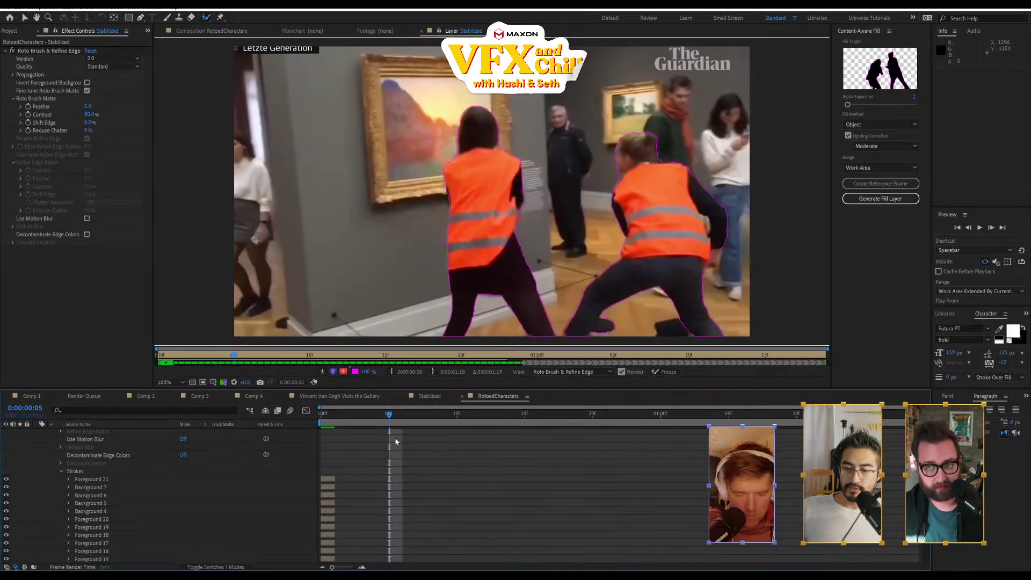
# - Add foreground strokes over the right activist's trailing arm on frames 6 and 7
pyautogui.moveTo(671, 183); pyautogui.dragTo(670, 113)
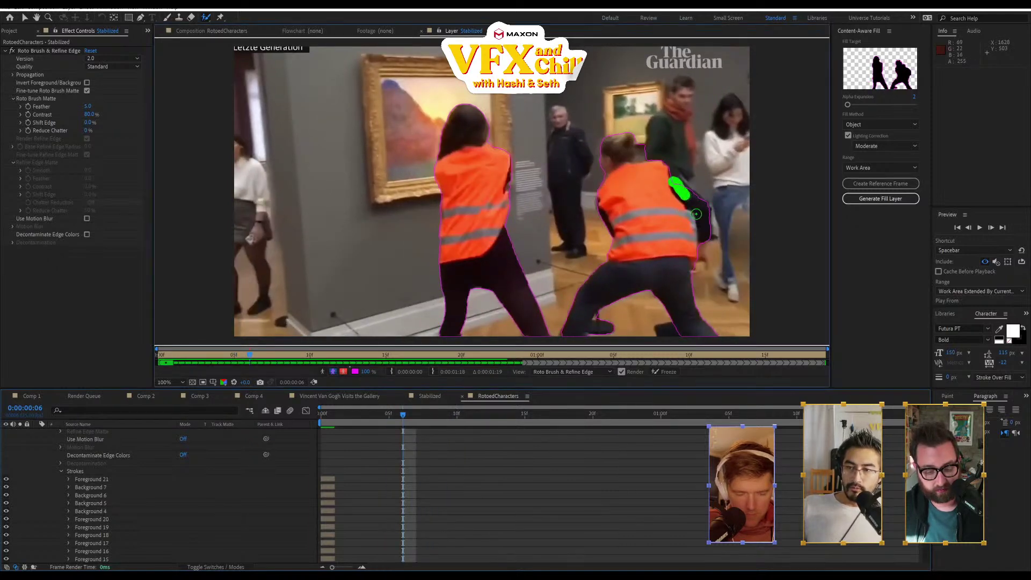
pyautogui.press('pagedown')
pyautogui.moveTo(659, 176); pyautogui.dragTo(682, 115)
# - Check the matte frame by frame up to frame 12 and add a foreground stroke on the left activist's upper arm at frame 11
pyautogui.press('pagedown')
pyautogui.press('pagedown')
pyautogui.press('pagedown')
pyautogui.press('pagedown')
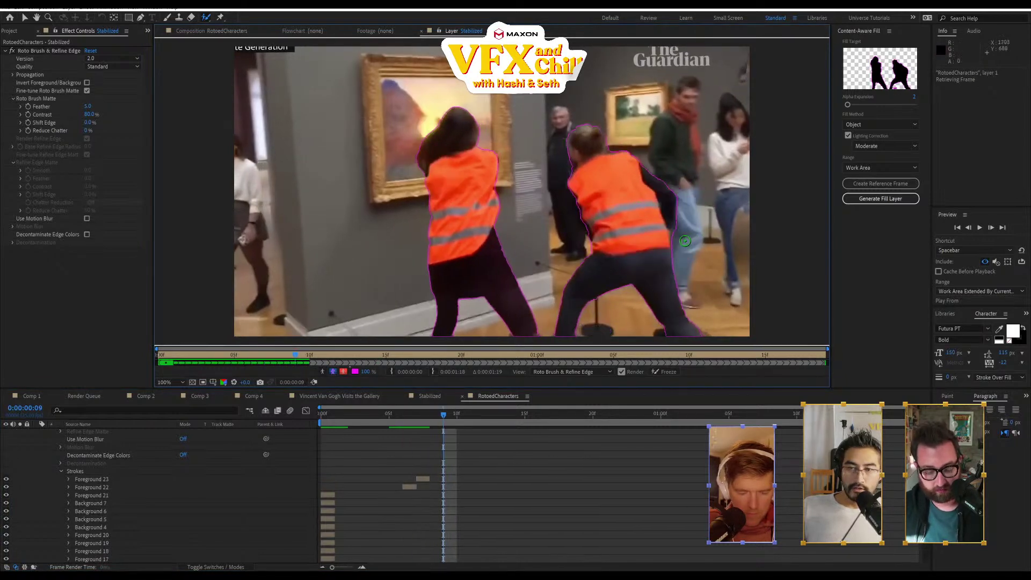
pyautogui.press('pagedown')
pyautogui.press('pagedown')
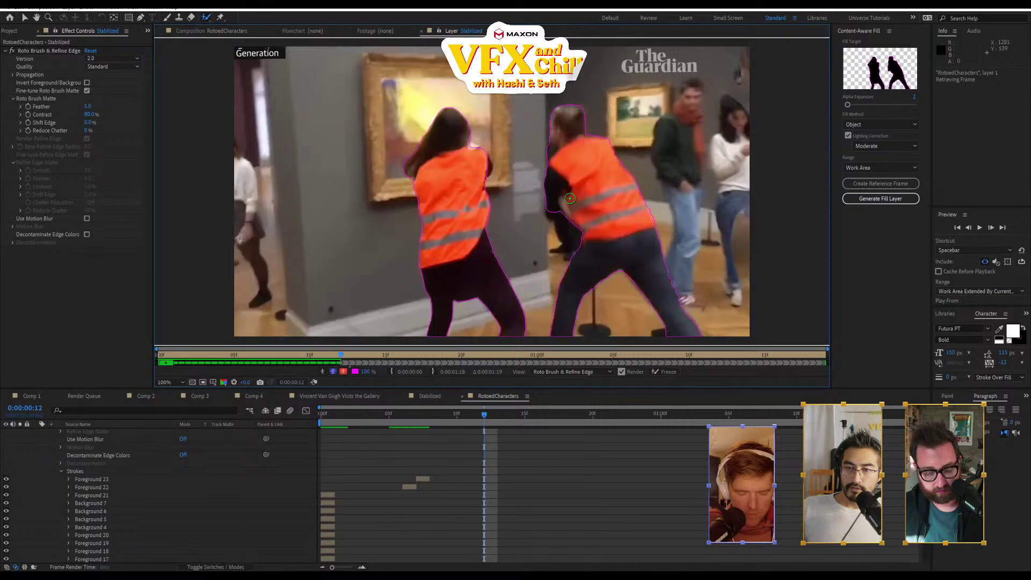
pyautogui.press('pageup')
pyautogui.press('pageup')
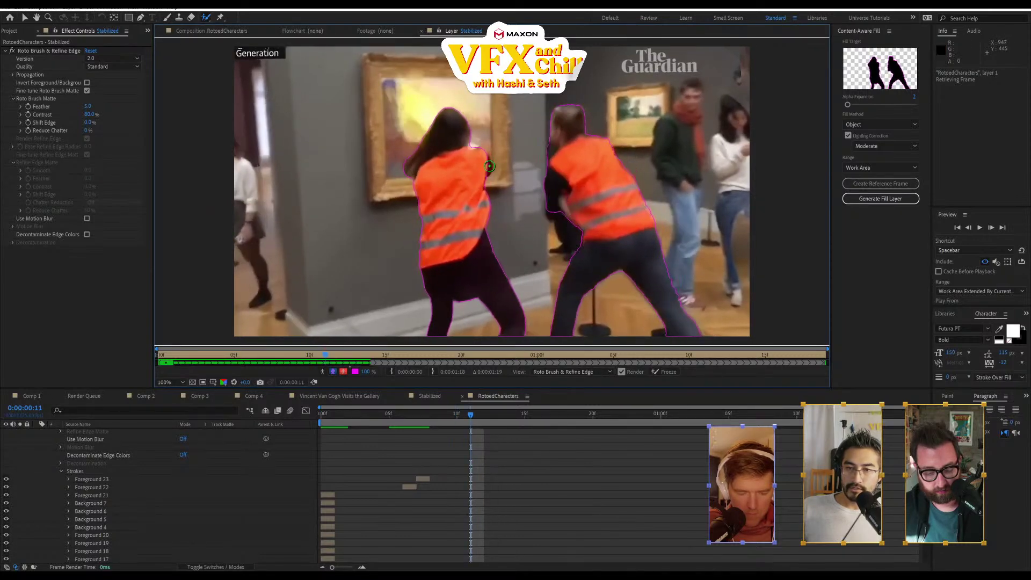
pyautogui.moveTo(486, 168); pyautogui.dragTo(487, 167)
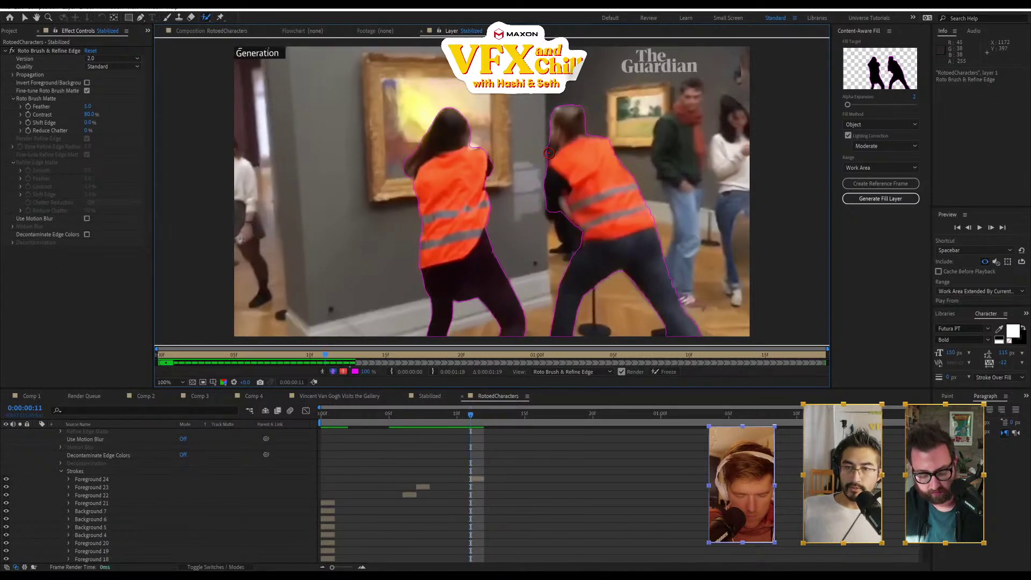
# - Exclude the background beside the right activist's shoulder at frame 11, and add a foreground stroke over that activist's reaching arm at frame 13
pyautogui.moveTo(548, 153); pyautogui.dragTo(550, 161)
pyautogui.press('pagedown')
pyautogui.press('pagedown')
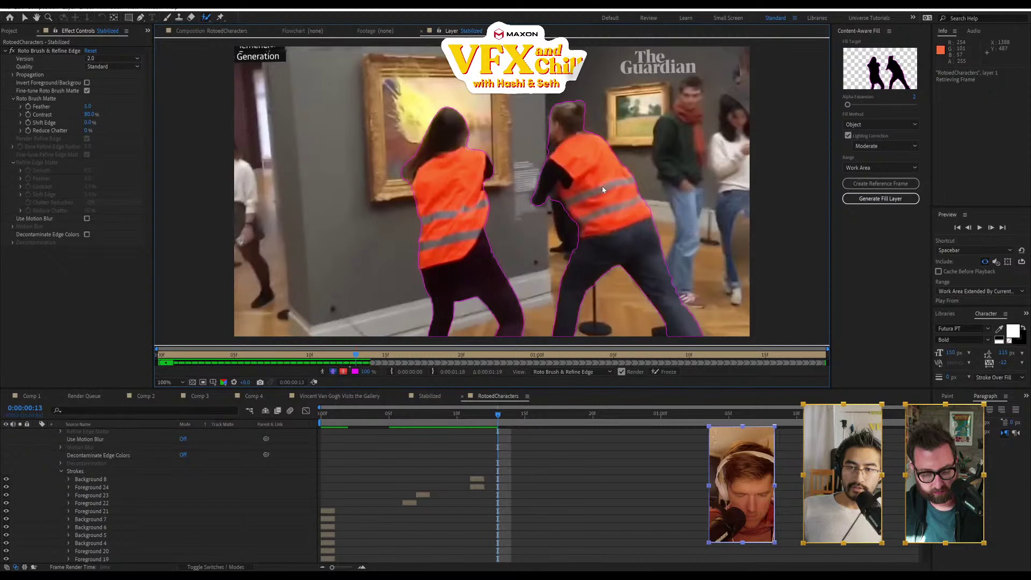
pyautogui.press('pageup')
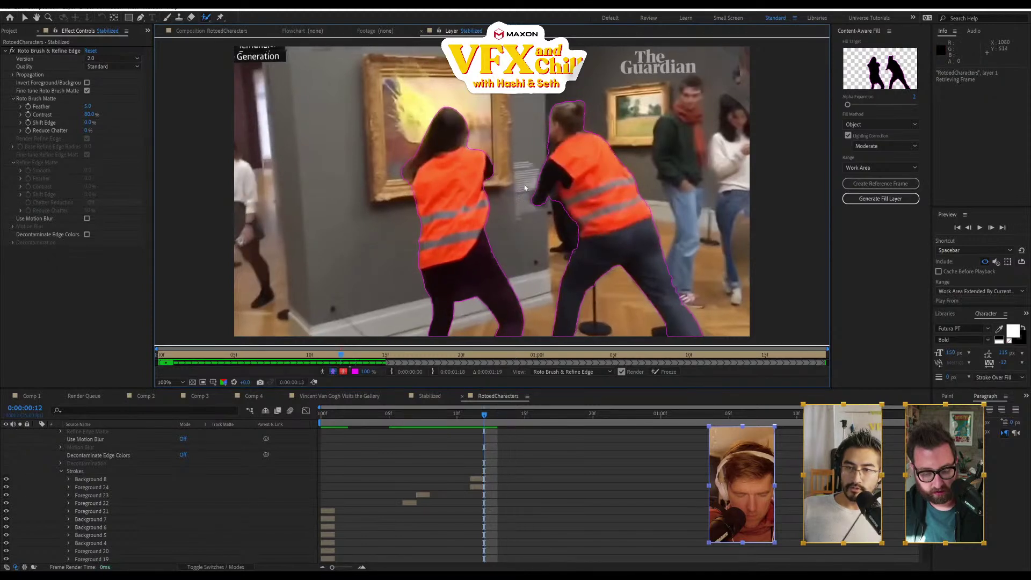
pyautogui.press('pagedown')
pyautogui.moveTo(505, 171); pyautogui.dragTo(536, 167)
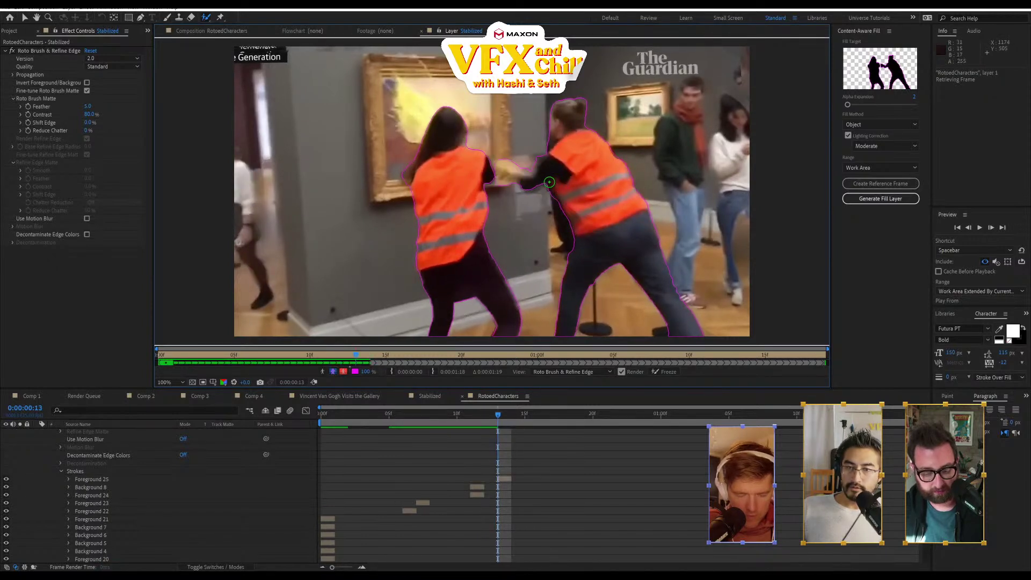
# - Refine the matte at frame 15: include the activists' reaching hands and the left activist's forearm, and exclude the wall between the arms
pyautogui.press('pagedown')
pyautogui.press('pagedown')
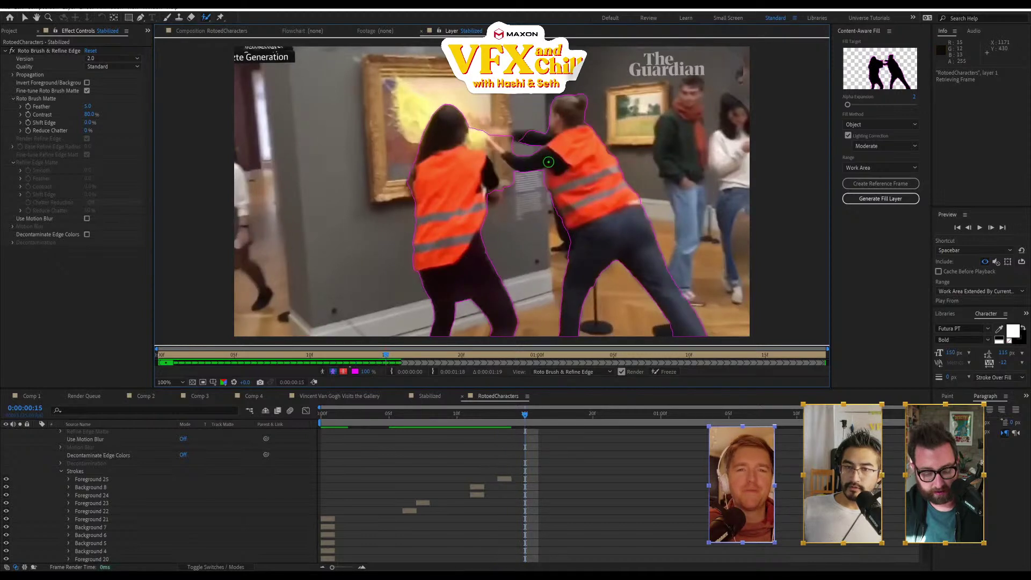
pyautogui.moveTo(509, 136)
pyautogui.mouseDown()
pyautogui.moveTo(539, 138)
pyautogui.moveTo(499, 147)
pyautogui.mouseUp()
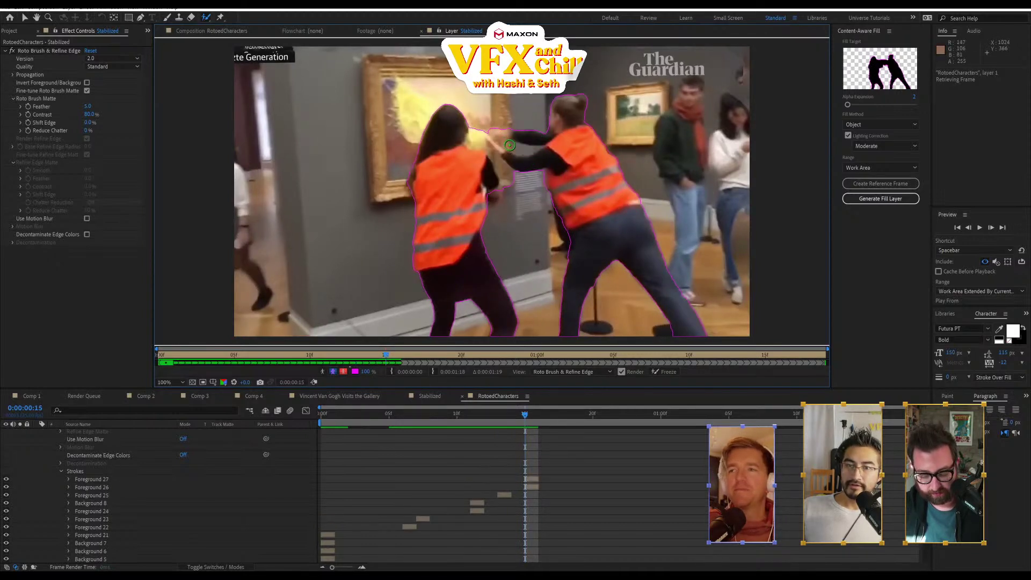
pyautogui.keyDown('alt'); pyautogui.click(514, 148); pyautogui.keyUp('alt')
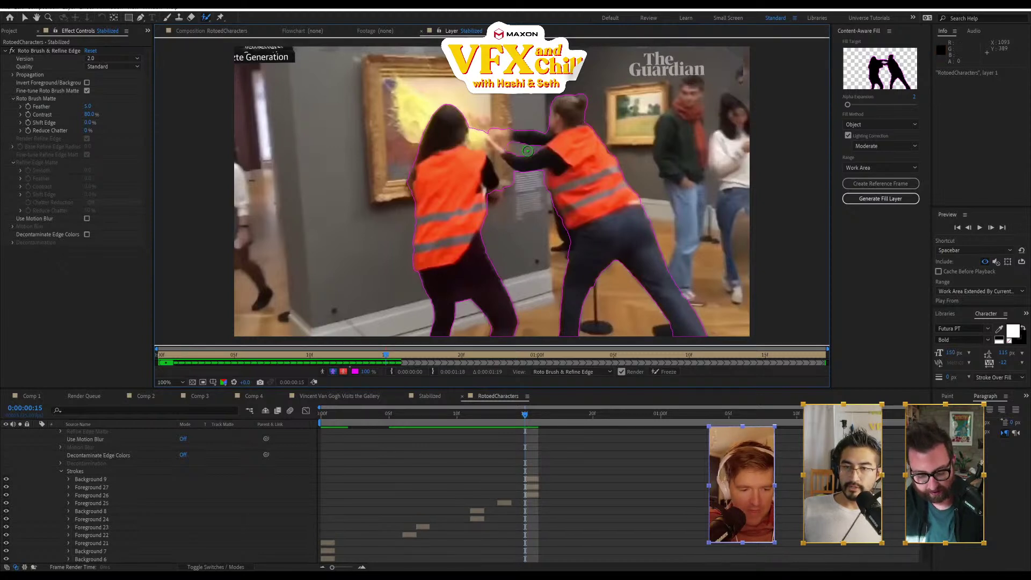
pyautogui.keyDown('alt'); pyautogui.click(505, 177); pyautogui.keyUp('alt')
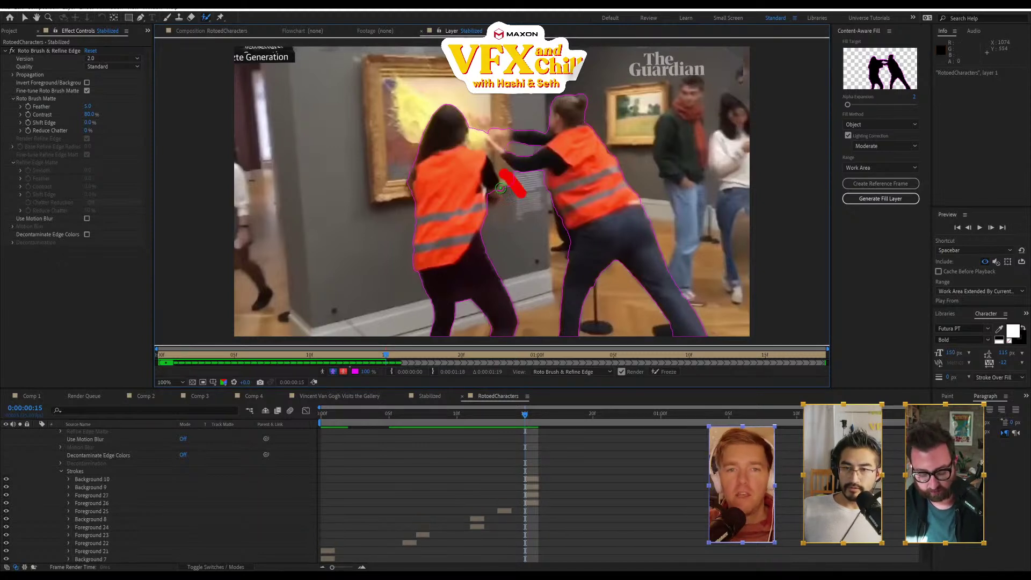
pyautogui.click(493, 193)
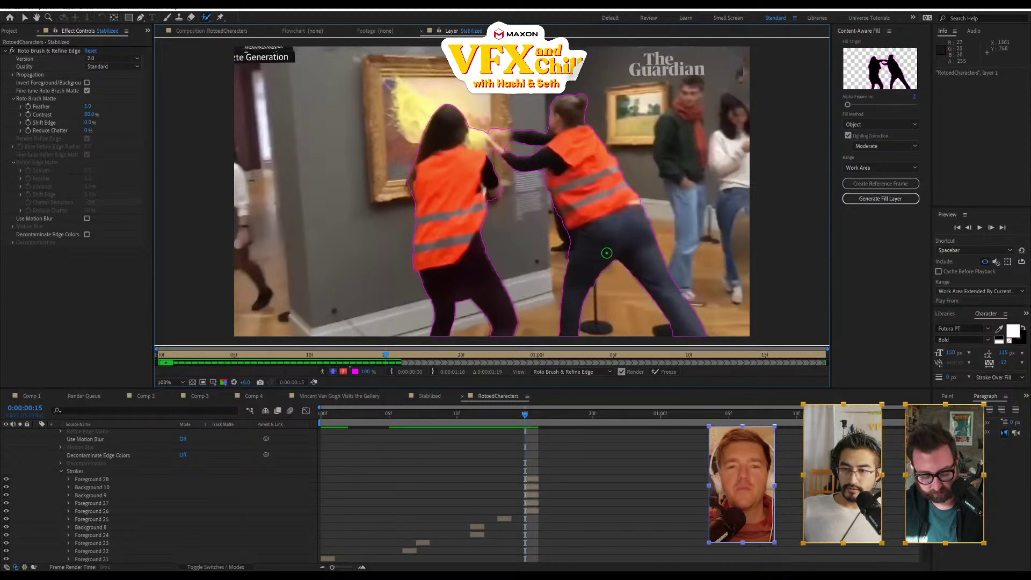
# - At frame 17, exclude the wall around the right activist's forearms and add foreground strokes over the outstretched hands
pyautogui.press('pagedown')
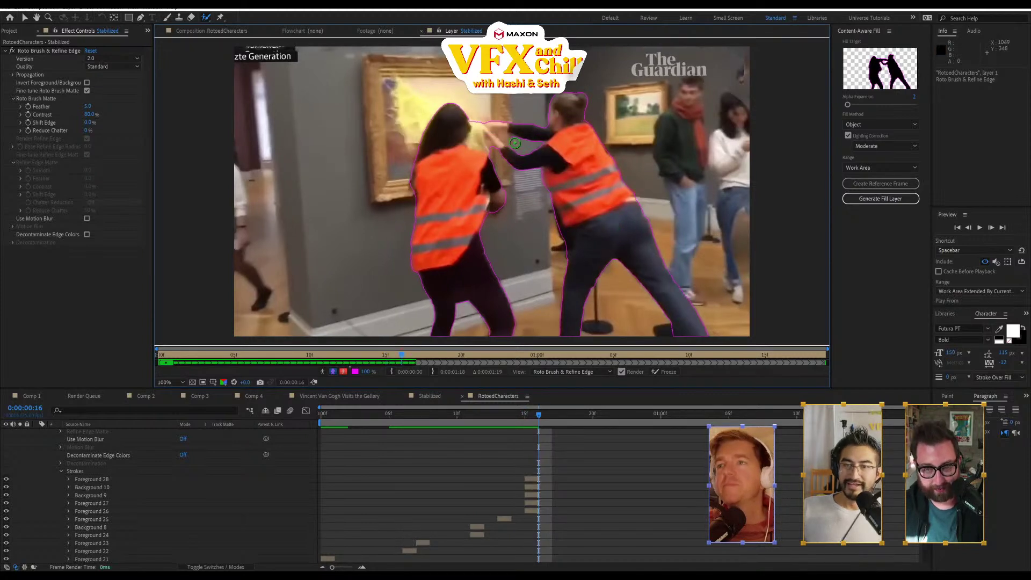
pyautogui.press('pagedown')
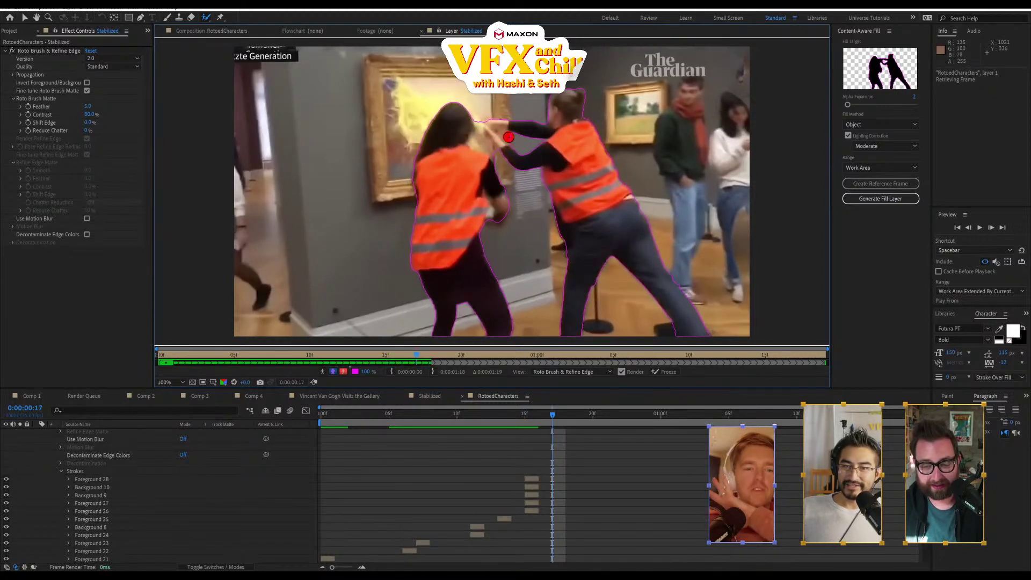
pyautogui.keyDown('alt'); pyautogui.click(508, 136); pyautogui.keyUp('alt')
pyautogui.keyDown('alt'); pyautogui.click(492, 152); pyautogui.keyUp('alt')
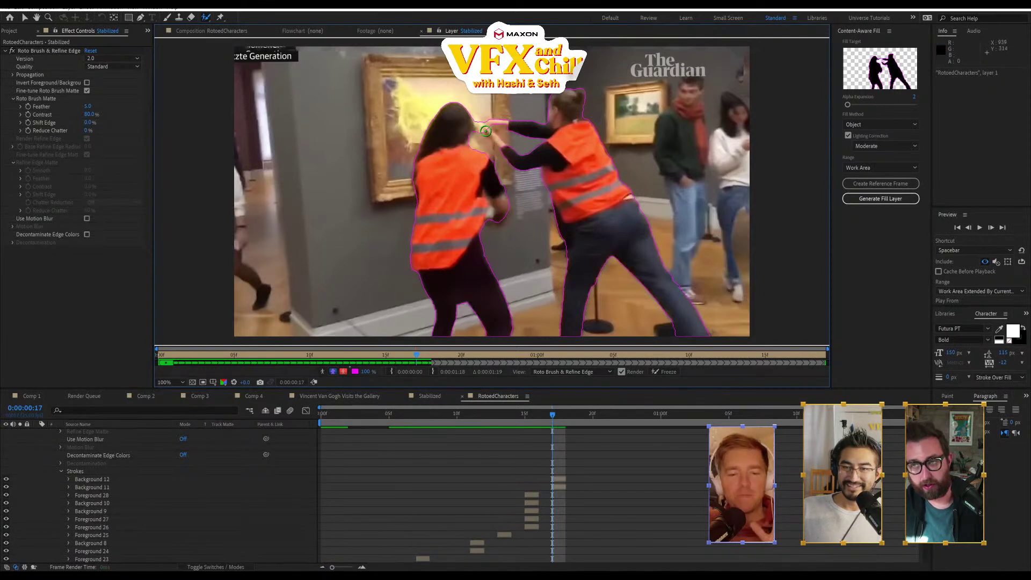
pyautogui.click(475, 136)
pyautogui.click(489, 131)
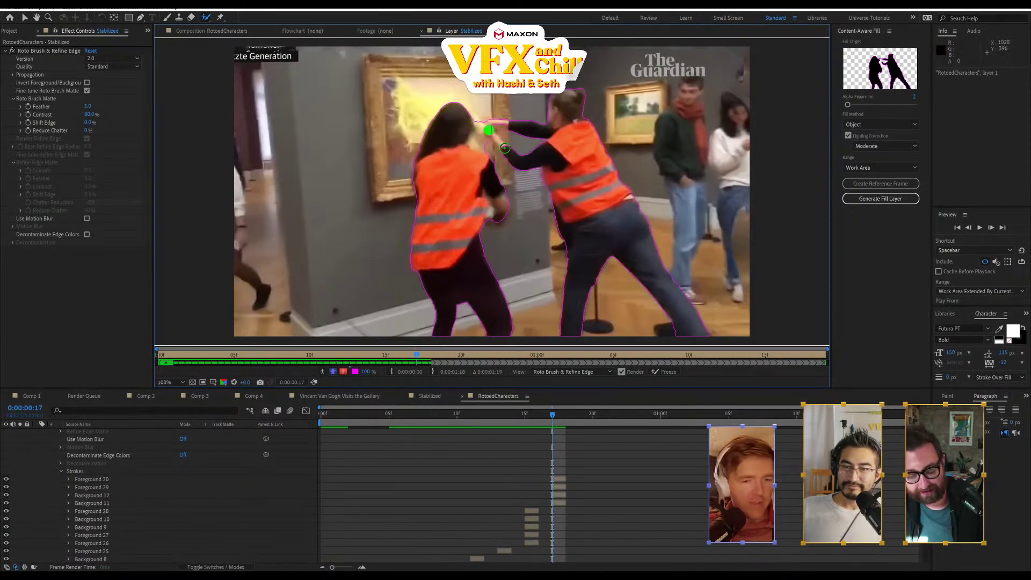
pyautogui.click(504, 147)
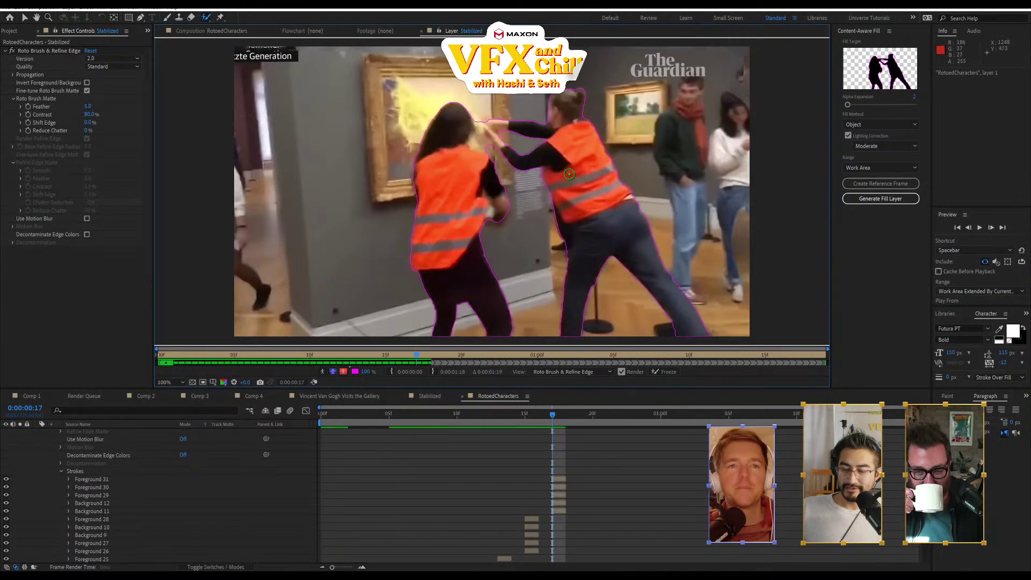
# - Advance to frame 21 and correct the matte around the left activist's lowered hand there and at frame 20
pyautogui.press('pagedown')
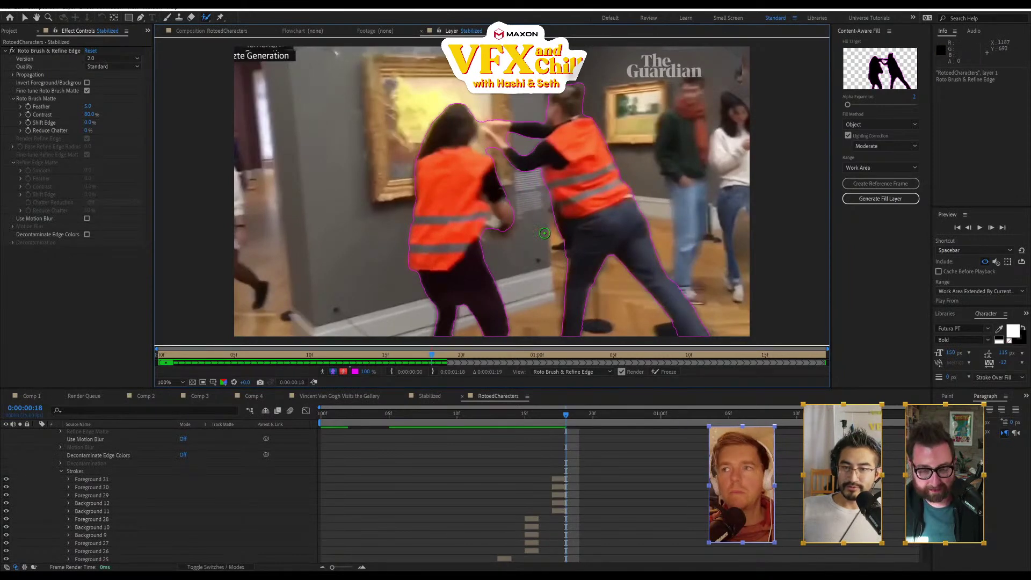
pyautogui.press('pagedown')
pyautogui.press('pagedown')
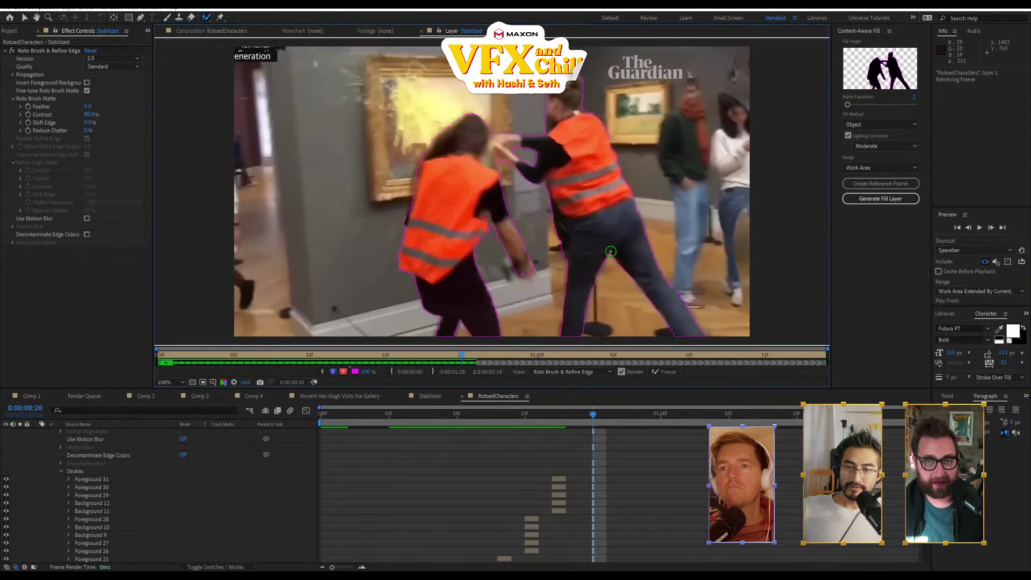
pyautogui.press('pagedown')
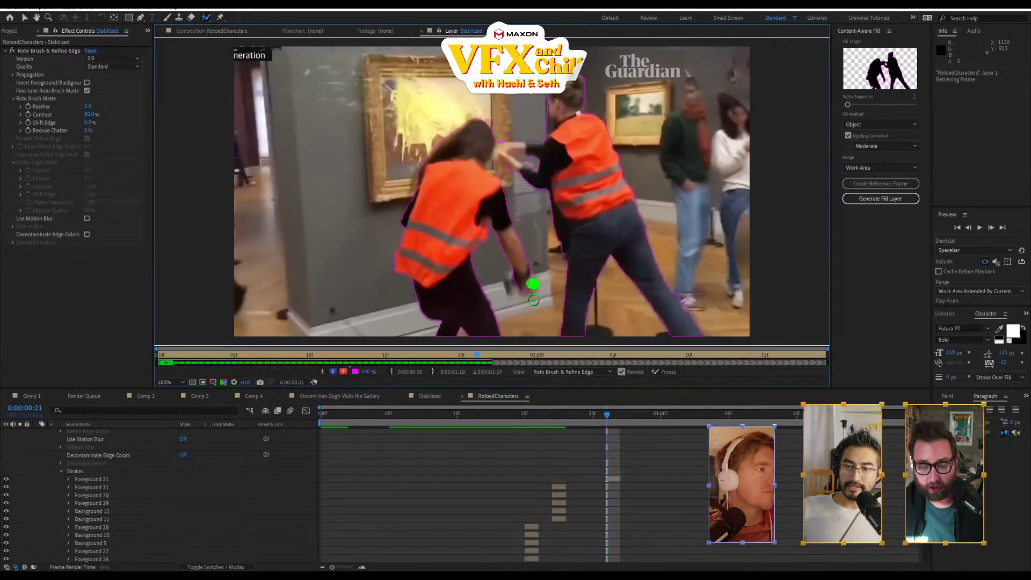
pyautogui.moveTo(549, 275)
pyautogui.mouseDown()
pyautogui.moveTo(551, 296)
pyautogui.moveTo(517, 290)
pyautogui.moveTo(515, 270)
pyautogui.mouseUp()
pyautogui.press('pageup')
pyautogui.press('pageup')
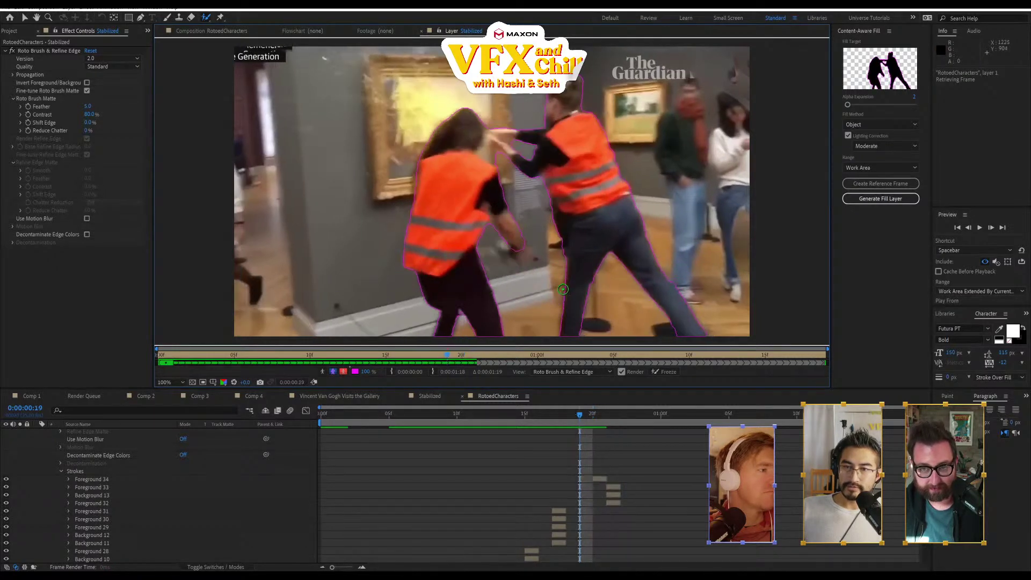
# - Compare frames 19 to 21, then refine the right activist's hands and exclude the background in front of the neck at frame 21
pyautogui.press('pagedown')
pyautogui.press('pagedown')
pyautogui.press('pagedown')
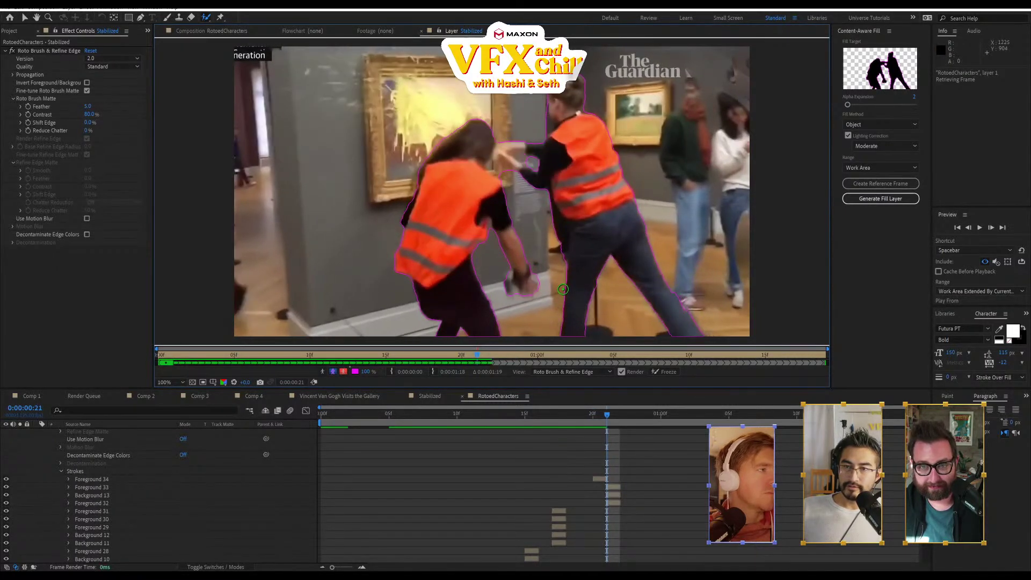
pyautogui.press('pageup')
pyautogui.press('pageup')
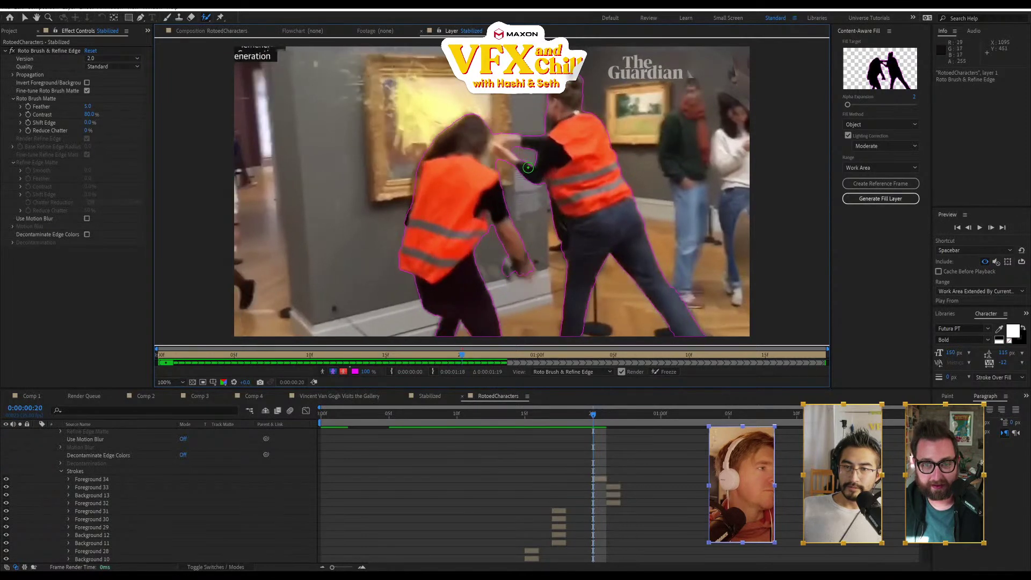
pyautogui.press('pagedown')
pyautogui.moveTo(490, 169)
pyautogui.mouseDown()
pyautogui.moveTo(534, 172)
pyautogui.moveTo(494, 154)
pyautogui.moveTo(507, 148)
pyautogui.moveTo(502, 159)
pyautogui.mouseUp()
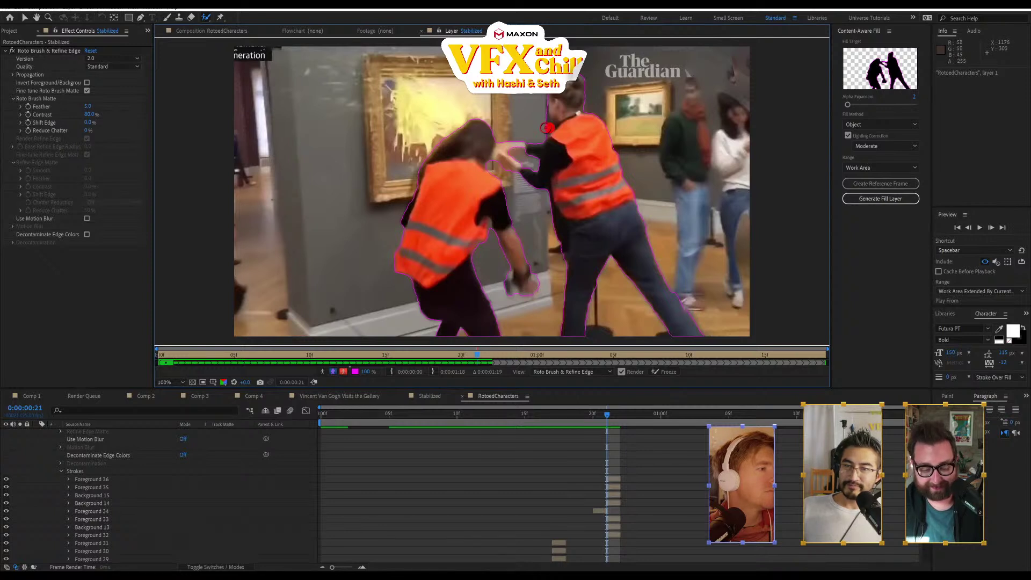
pyautogui.moveTo(547, 128); pyautogui.dragTo(545, 124)
pyautogui.press('pageup')
# - Check the roto outline frame by frame between frames 17 and 24
pyautogui.press('pageup')
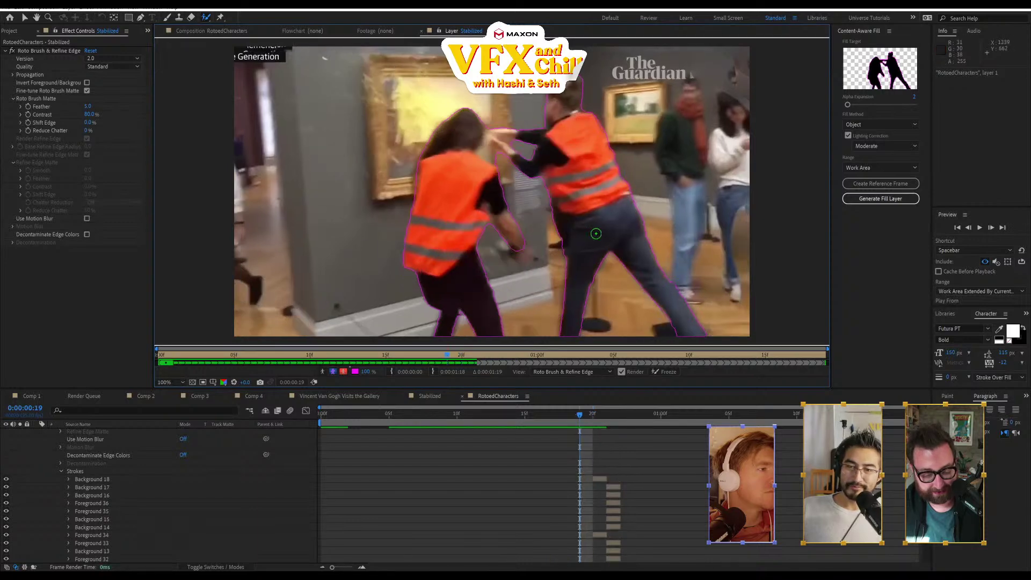
pyautogui.press('pageup')
pyautogui.press('pageup')
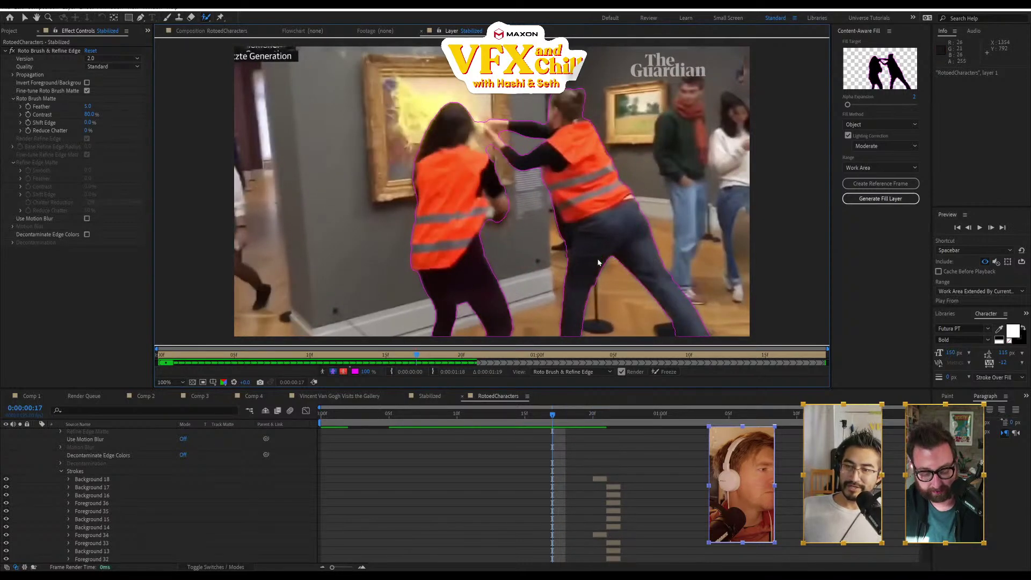
pyautogui.press('pagedown')
pyautogui.press('pagedown')
pyautogui.press('pagedown')
pyautogui.press('pagedown')
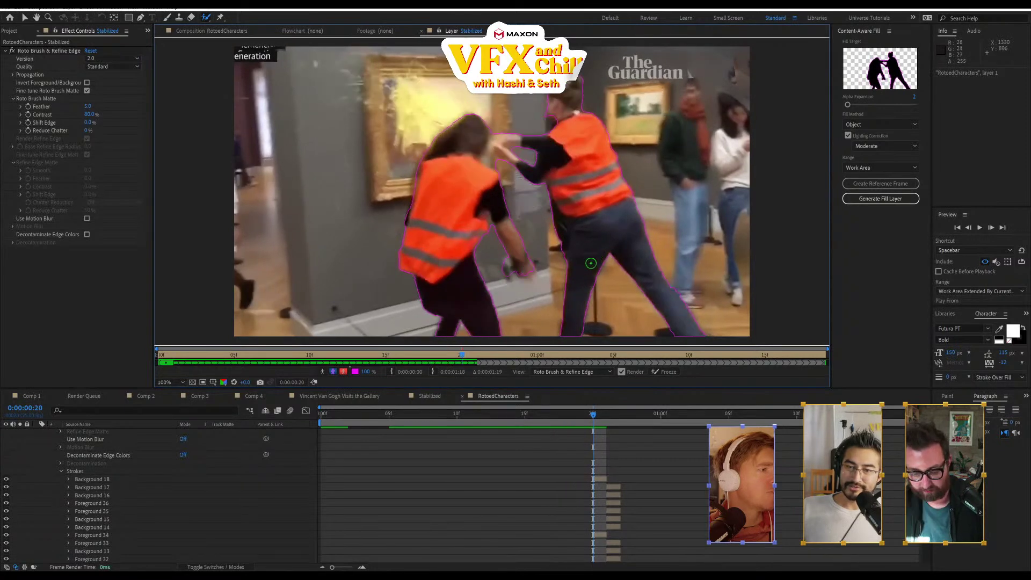
pyautogui.press('pagedown')
pyautogui.press('pagedown')
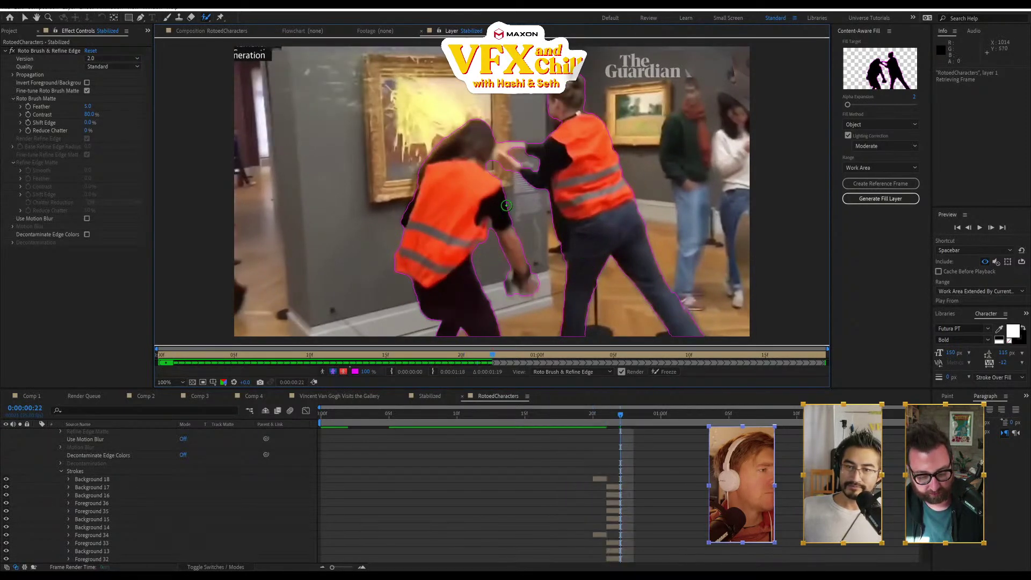
pyautogui.press('pagedown')
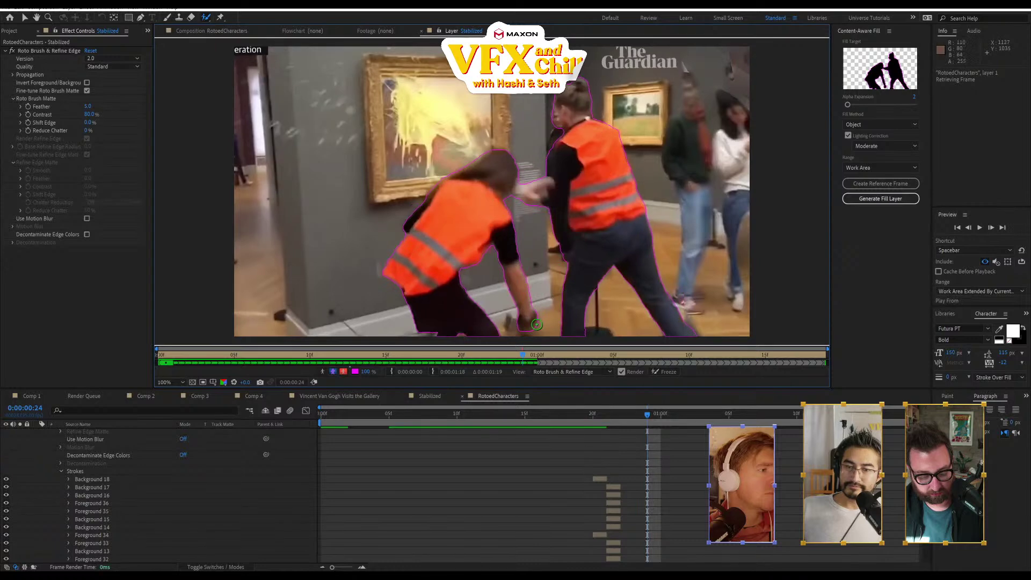
# - Add foreground strokes over the left activist's lowered hand at frames 22 and 23, redoing the frame 23 stroke
pyautogui.press('pageup')
pyautogui.press('pageup')
pyautogui.press('pageup')
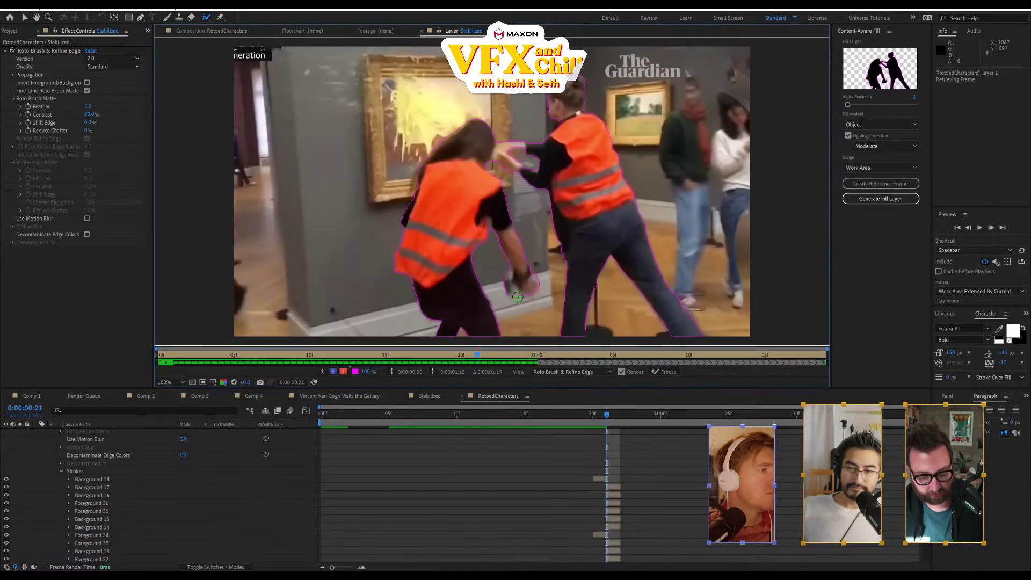
pyautogui.press('pagedown')
pyautogui.moveTo(519, 296); pyautogui.dragTo(542, 334)
pyautogui.press('pagedown')
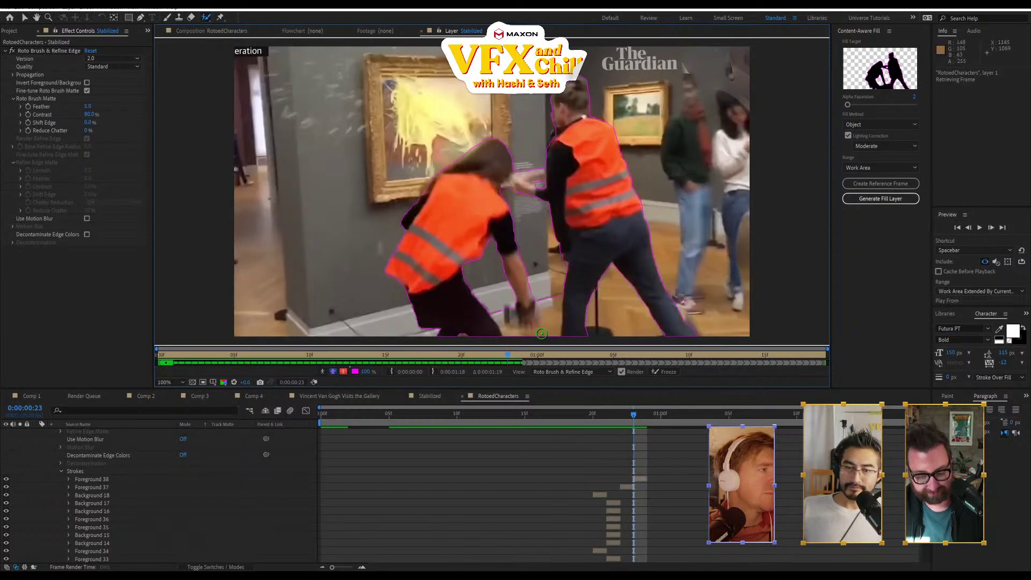
pyautogui.hotkey('ctrl', 'z')
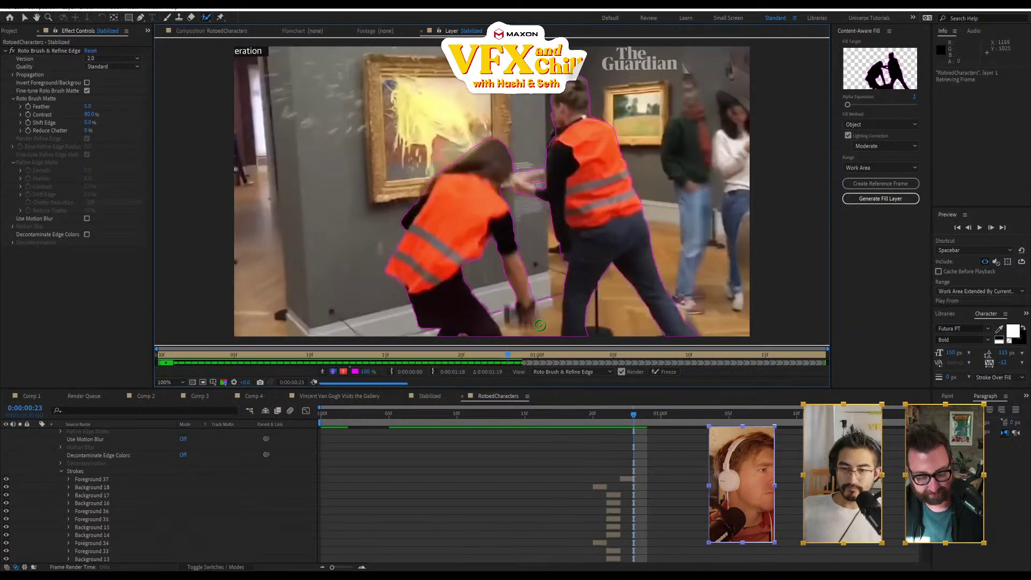
pyautogui.moveTo(516, 319); pyautogui.dragTo(519, 321)
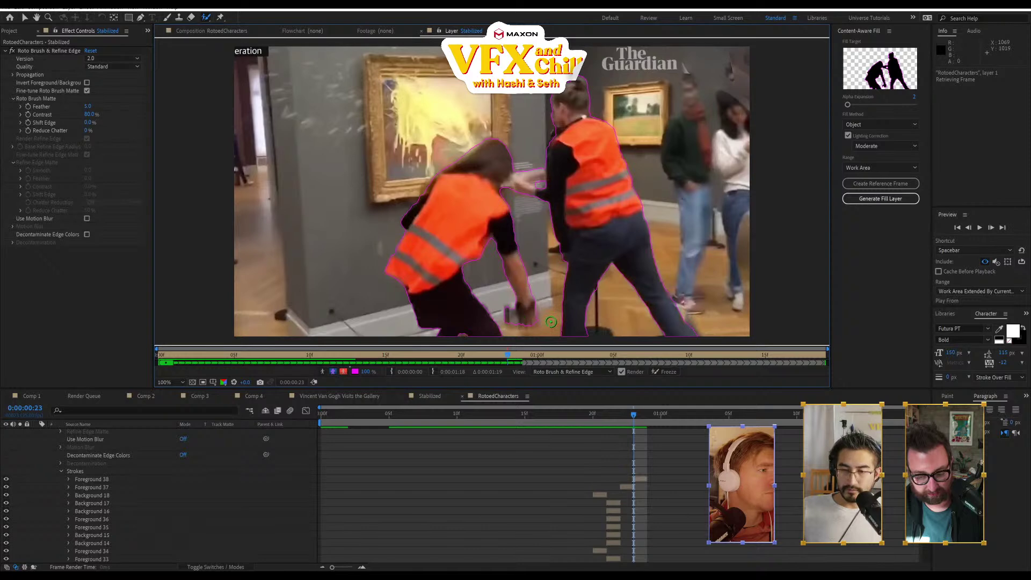
# - Correct the activists' matte with foreground and background strokes at frame 24 and at 0:00:01:00
pyautogui.press('pagedown')
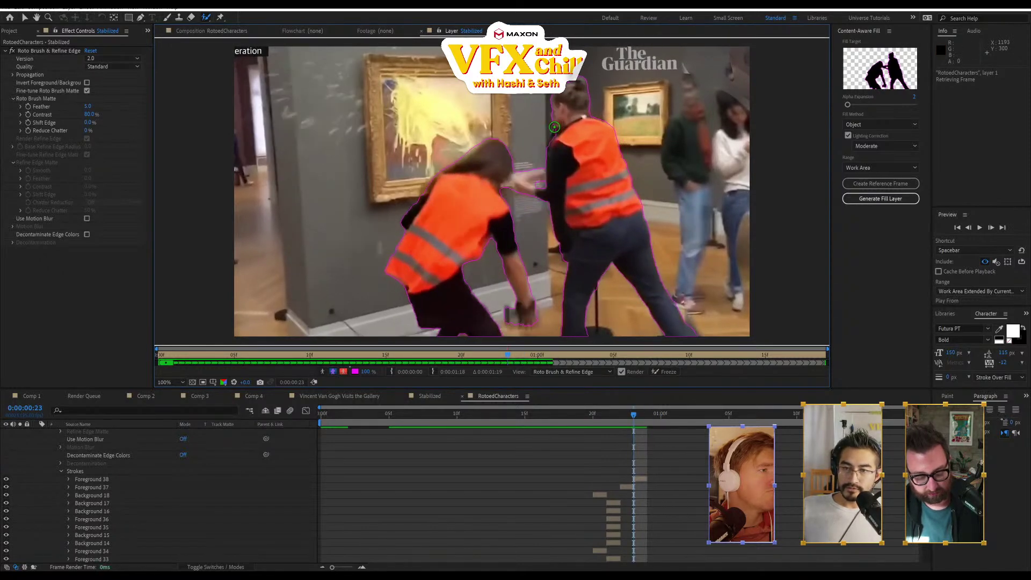
pyautogui.moveTo(554, 124)
pyautogui.mouseDown()
pyautogui.moveTo(574, 130)
pyautogui.moveTo(555, 122)
pyautogui.moveTo(566, 113)
pyautogui.moveTo(573, 123)
pyautogui.mouseUp()
pyautogui.press('pagedown')
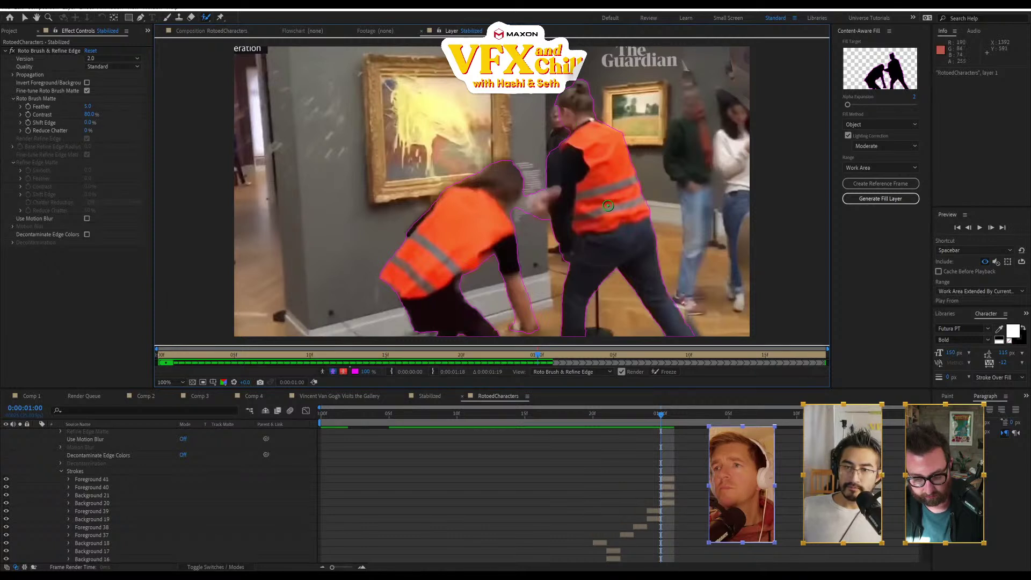
# - Check the matte forward to 0:00:01:02 and back around the right activist and the bystander behind
pyautogui.press('pagedown')
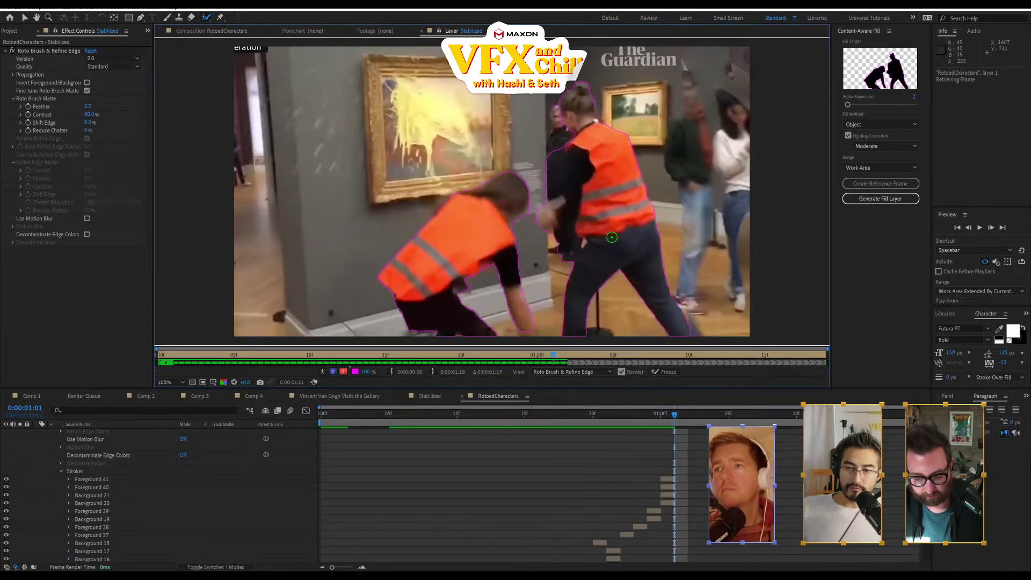
pyautogui.press('pagedown')
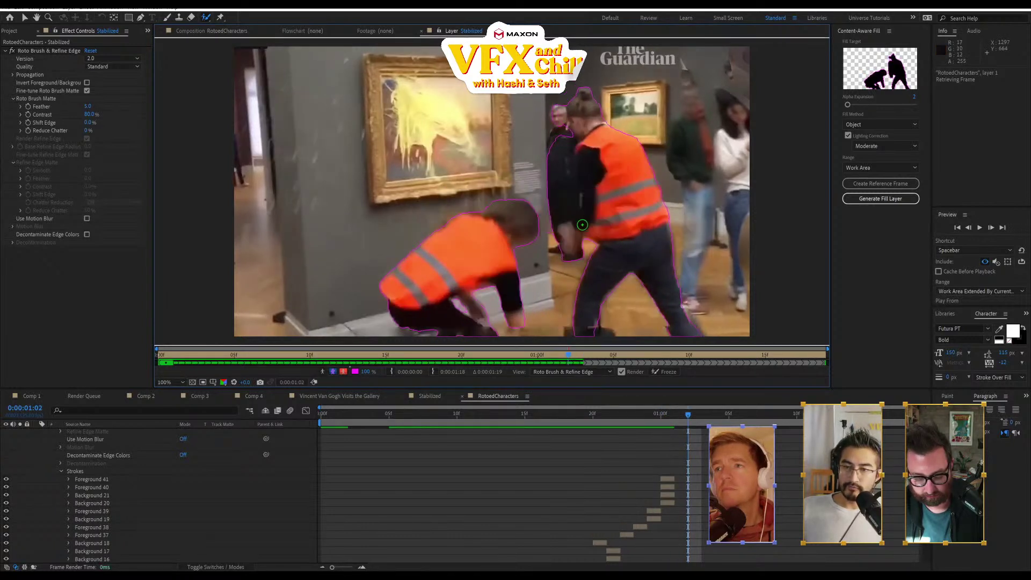
pyautogui.press('pageup')
pyautogui.press('pageup')
pyautogui.press('pageup')
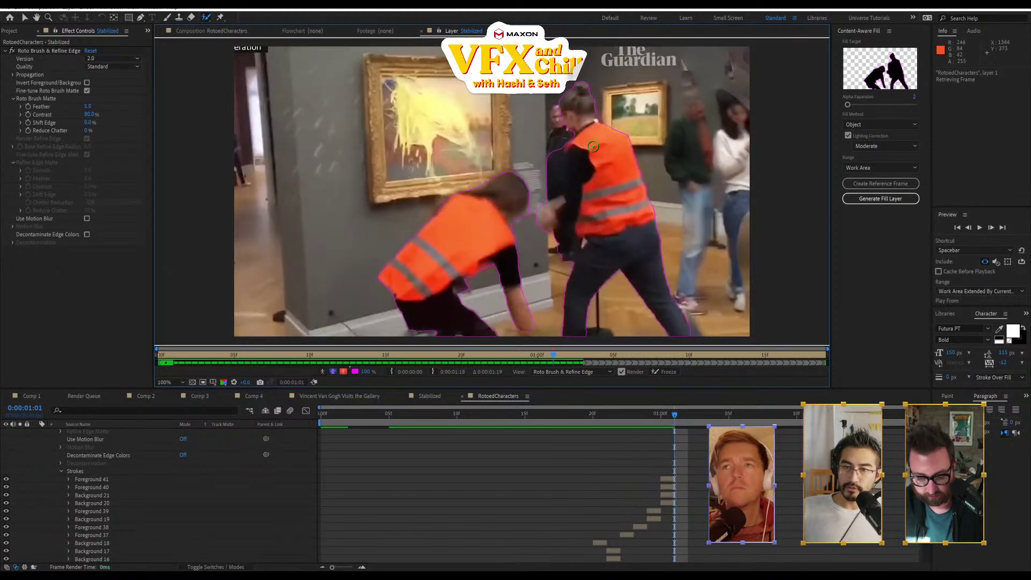
pyautogui.press('pagedown')
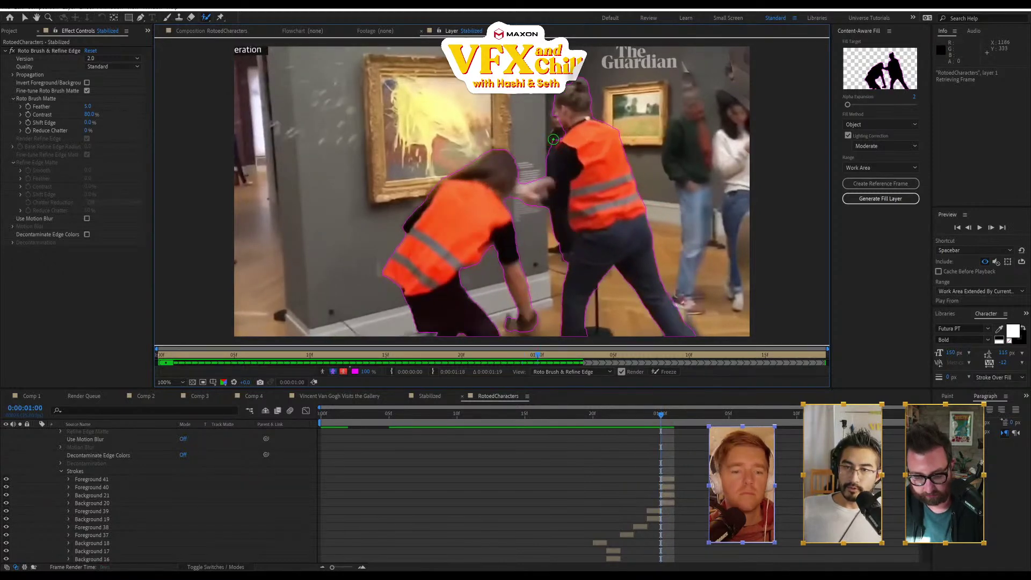
# - Refine the matte around the right activist's arm and head with foreground and background strokes at 0:00:01:00 and 0:00:01:01
pyautogui.moveTo(551, 179)
pyautogui.mouseDown()
pyautogui.moveTo(569, 153)
pyautogui.moveTo(571, 191)
pyautogui.mouseUp()
pyautogui.moveTo(581, 144); pyautogui.dragTo(568, 185)
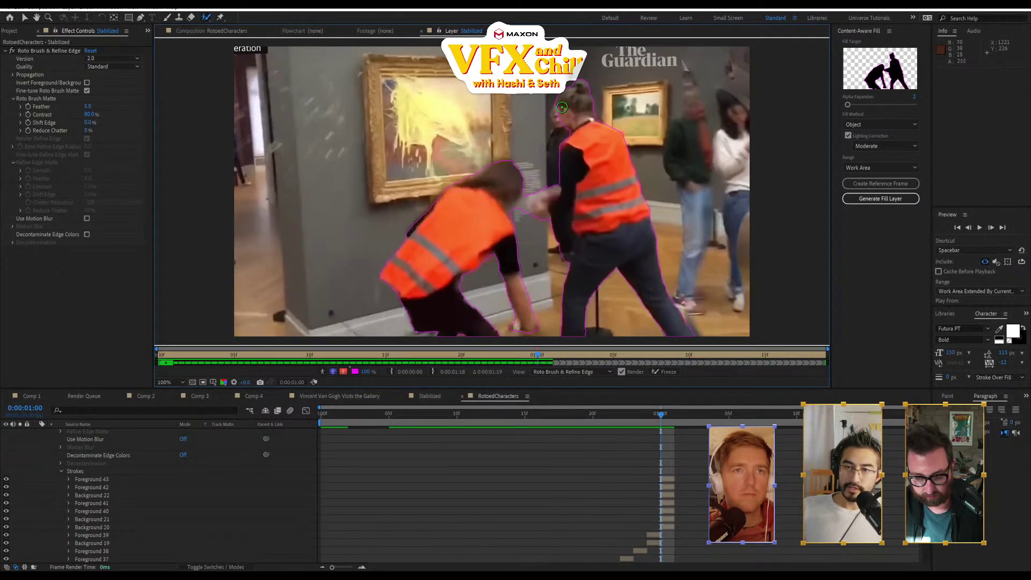
pyautogui.click(615, 178)
pyautogui.press('pagedown')
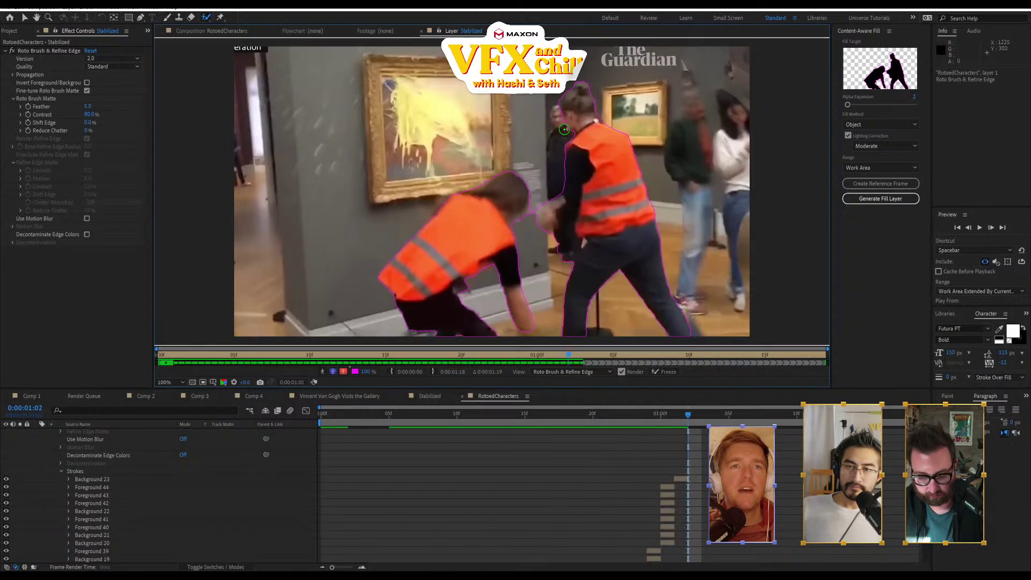
# - At 0:00:01:02, add a background stroke below the right activist's hands and a foreground stroke over the left activist's hand
pyautogui.press('pagedown')
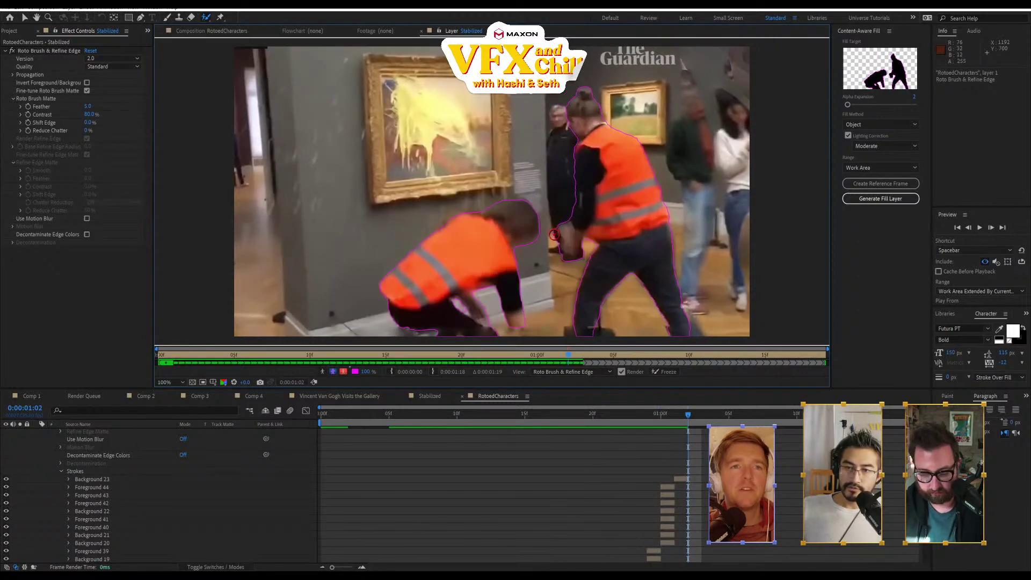
pyautogui.moveTo(567, 234); pyautogui.dragTo(566, 307)
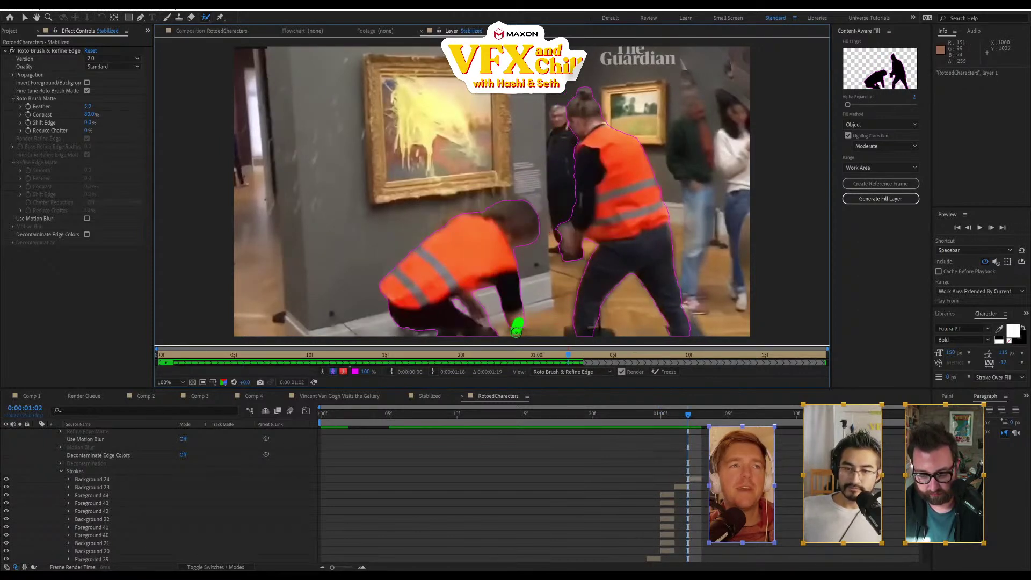
pyautogui.moveTo(515, 331); pyautogui.dragTo(517, 328)
pyautogui.press('pagedown')
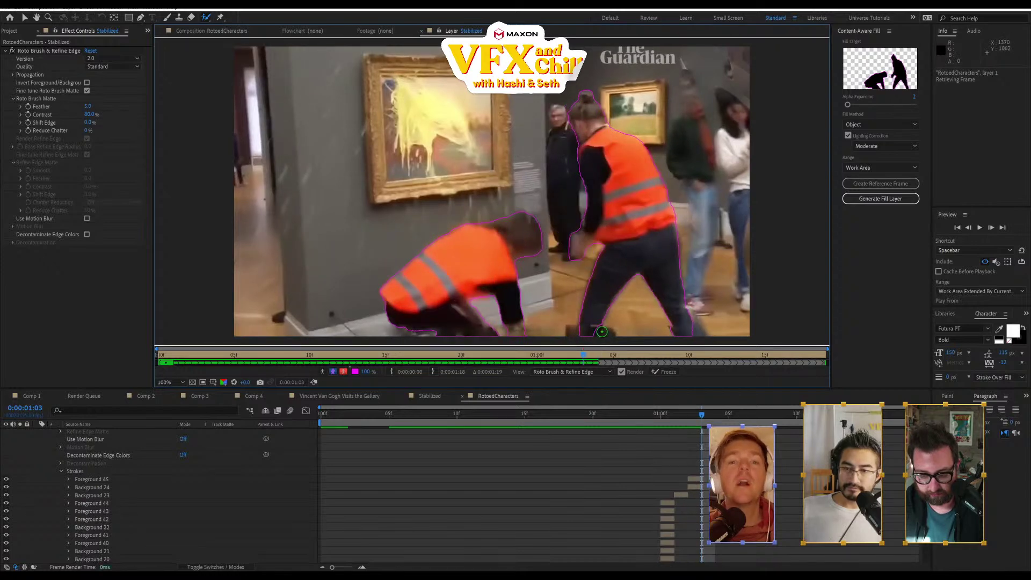
# - Check the matte forward to 0:00:01:09, then add a foreground stroke over the right activist's head at 0:00:01:06
pyautogui.press('pagedown')
pyautogui.press('pagedown')
pyautogui.press('pagedown')
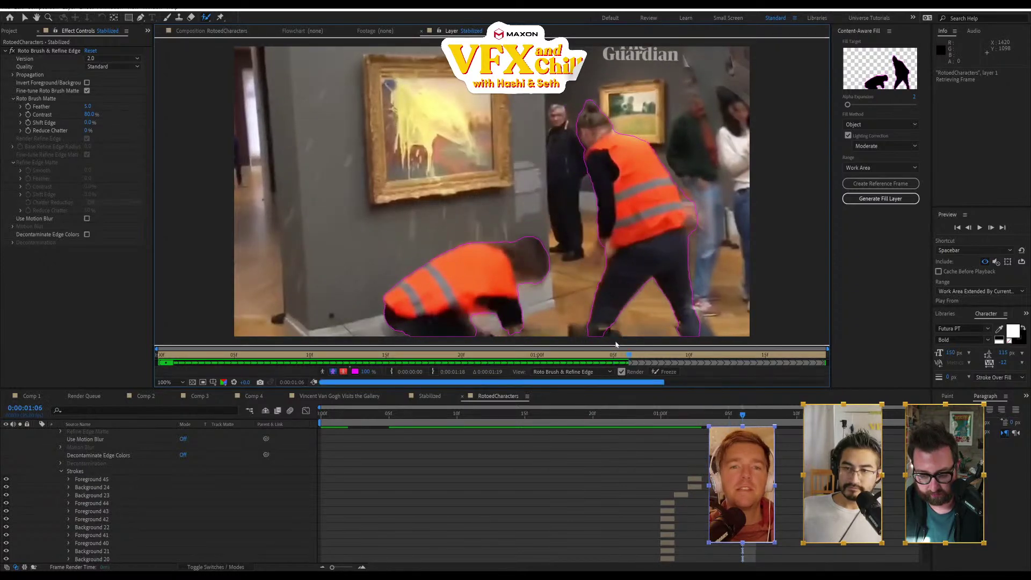
pyautogui.press('pagedown')
pyautogui.press('pagedown')
pyautogui.press('pagedown')
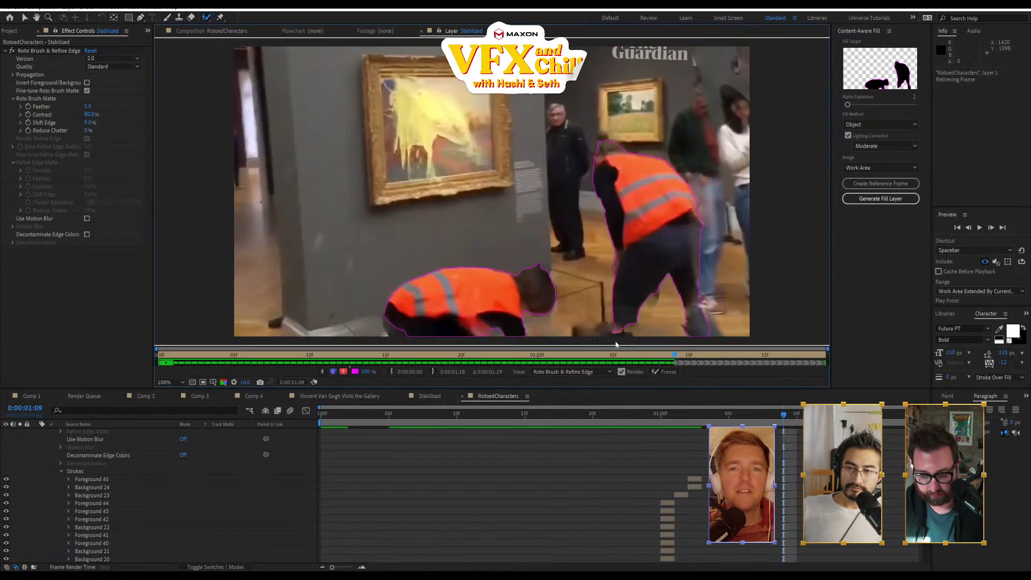
pyautogui.press('pageup')
pyautogui.press('pageup')
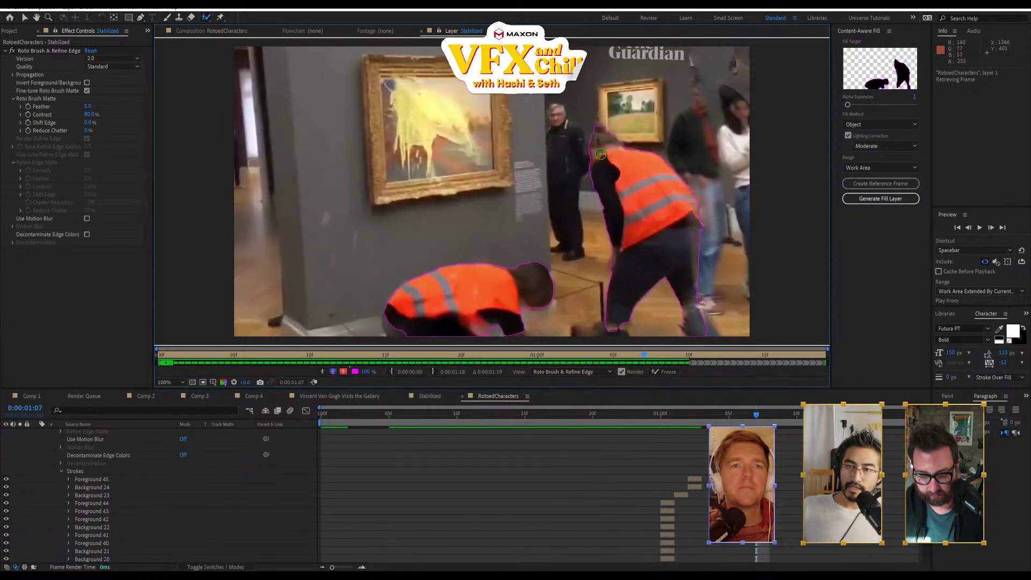
pyautogui.press('pageup')
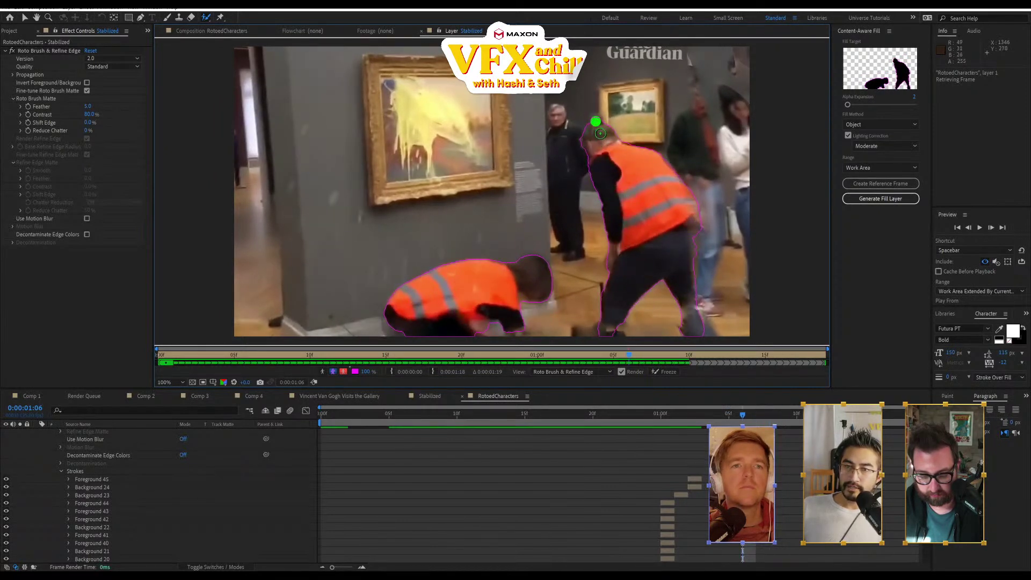
pyautogui.moveTo(601, 133); pyautogui.dragTo(616, 156)
# - Check the roto outline of both activists frame by frame from 0:00:01:06 to the end of the clip
pyautogui.press('pagedown')
pyautogui.press('pagedown')
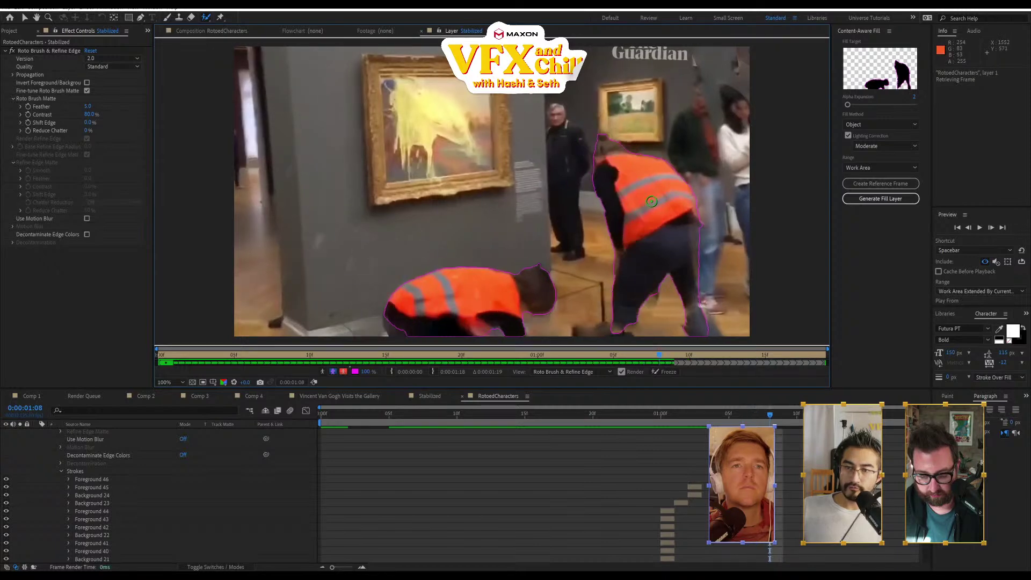
pyautogui.press('pagedown')
pyautogui.press('pagedown')
pyautogui.press('pagedown')
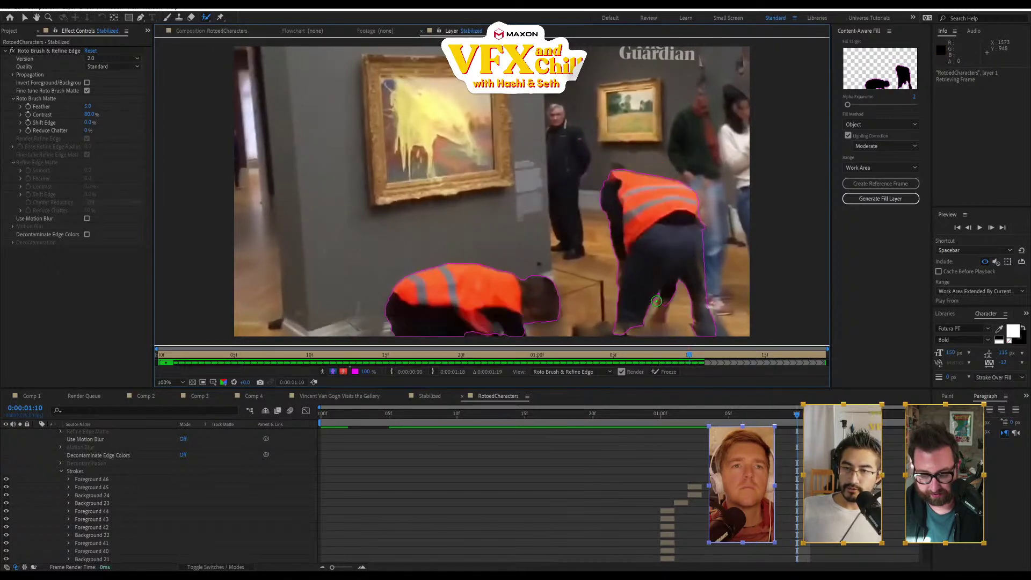
pyautogui.press('pagedown')
pyautogui.press('pagedown')
pyautogui.press('pagedown')
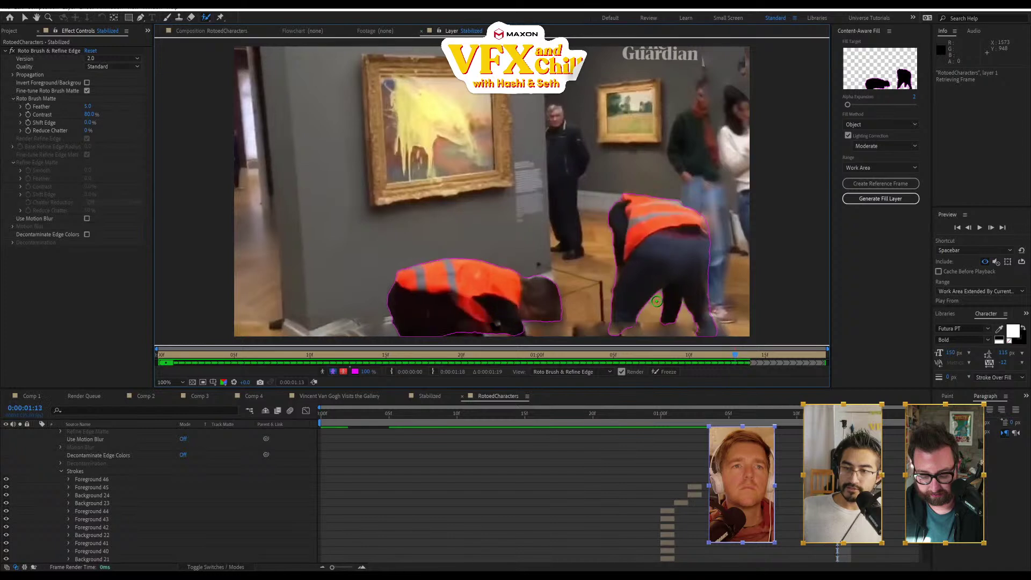
pyautogui.press('pagedown')
pyautogui.press('pagedown')
pyautogui.press('pagedown')
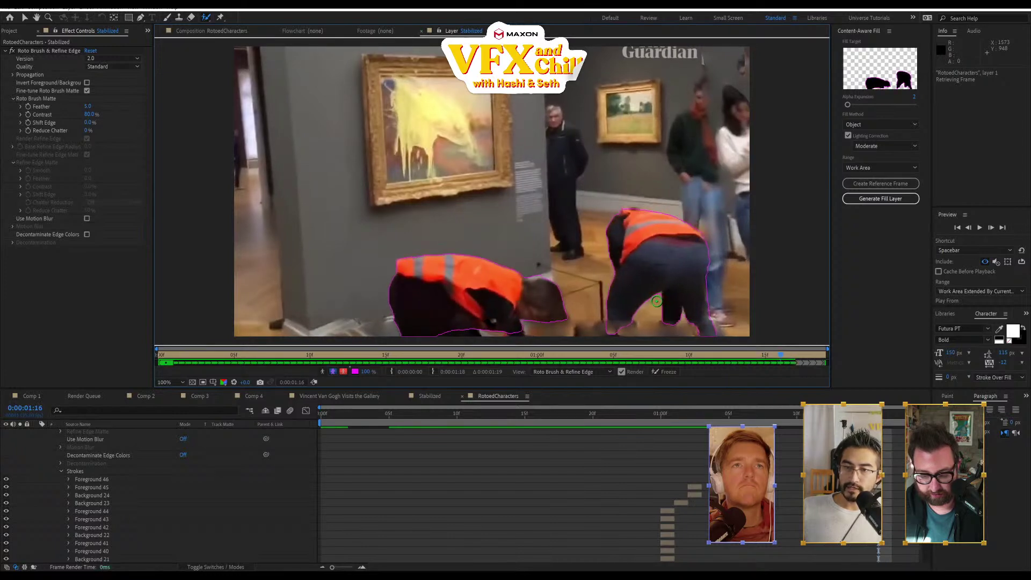
pyautogui.press('pagedown')
pyautogui.press('pagedown')
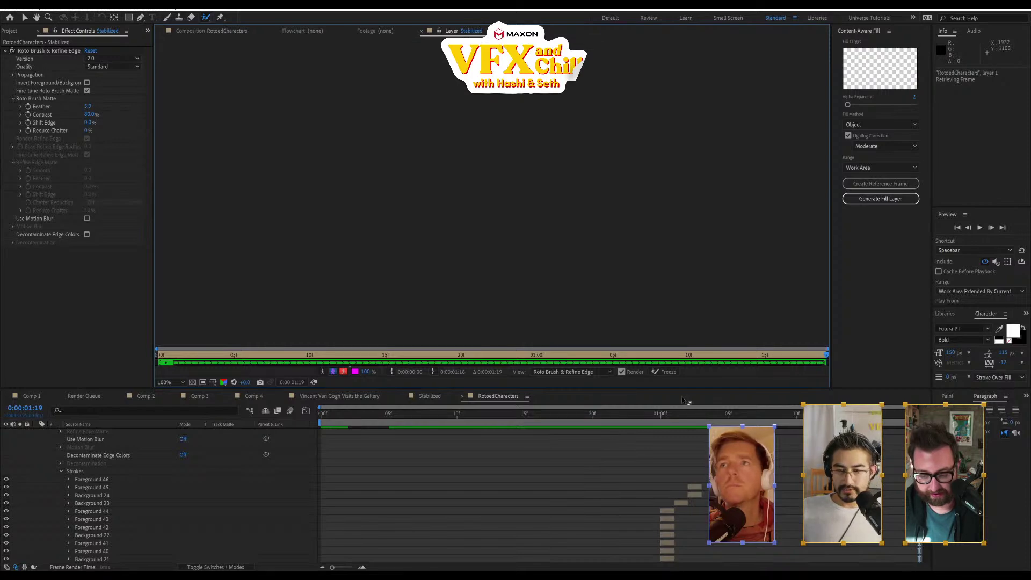
# - Freeze the Roto Brush propagation for the whole clip and enable Use Motion Blur on the effect
pyautogui.click(666, 371)
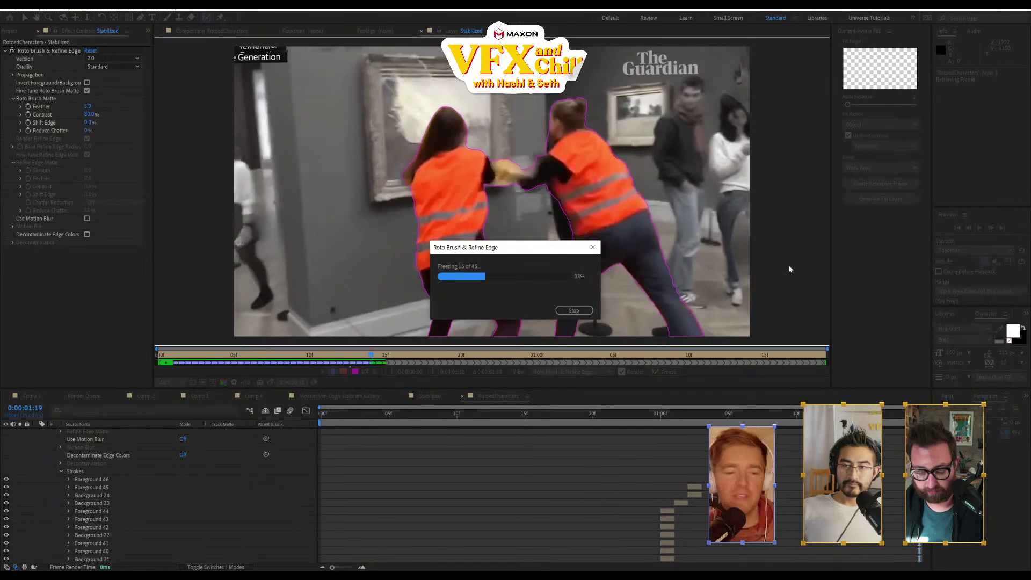
pyautogui.moveTo(521, 250); pyautogui.dragTo(522, 379)
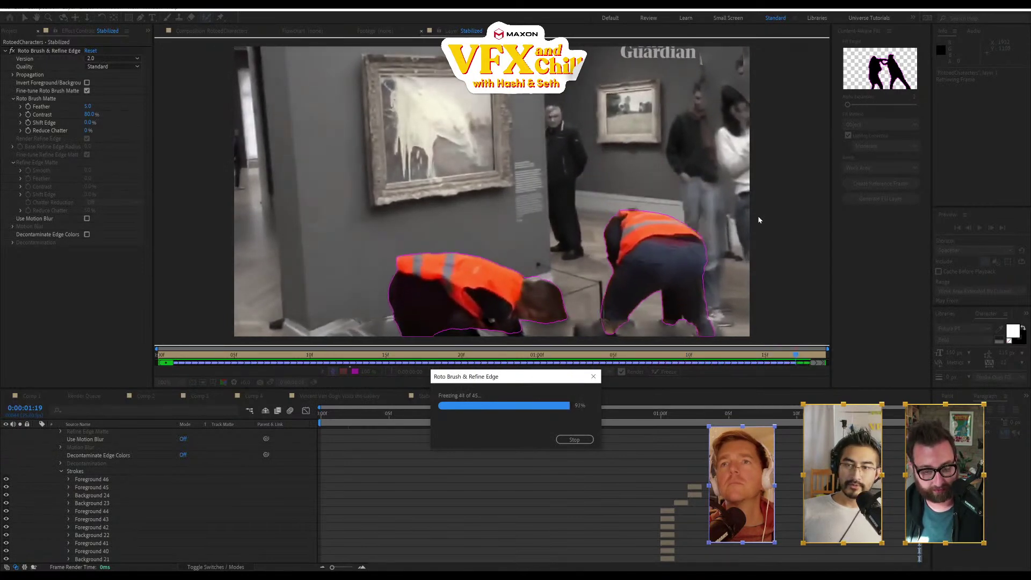
pyautogui.click(87, 220)
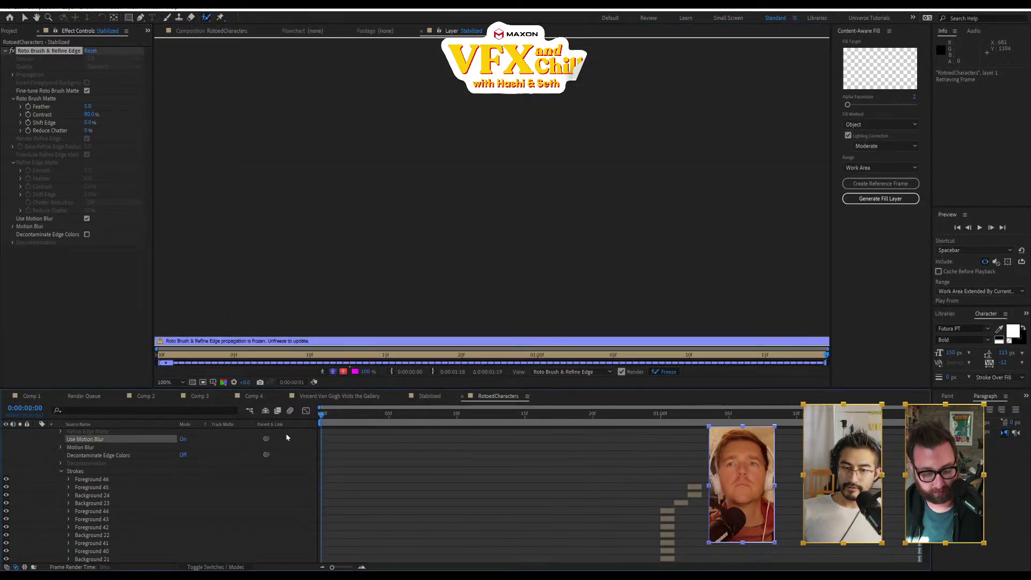
# - Preview the cut-out activists from the first frame in the RotoedCharacters composition
pyautogui.press('Home')
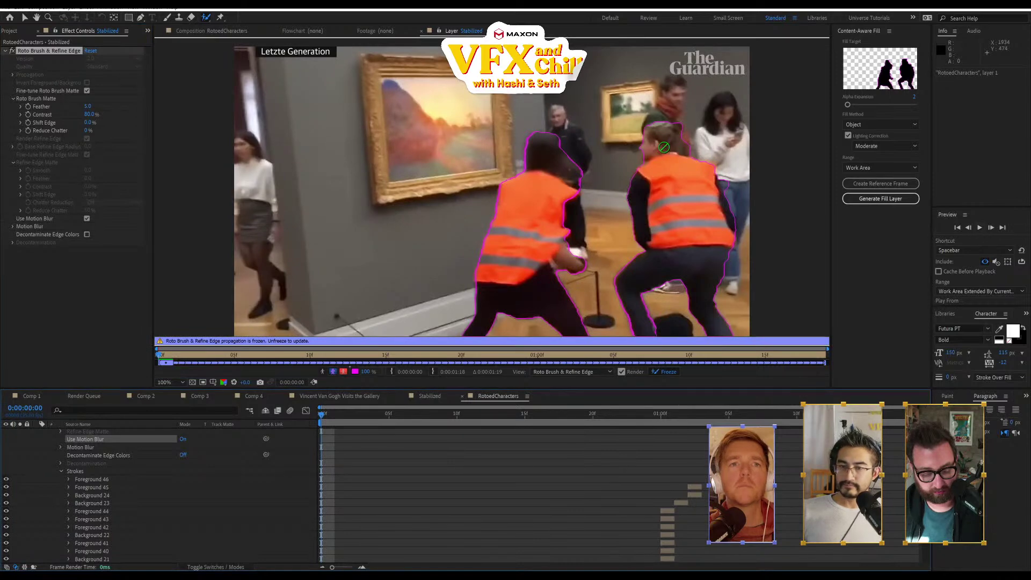
pyautogui.click(224, 32)
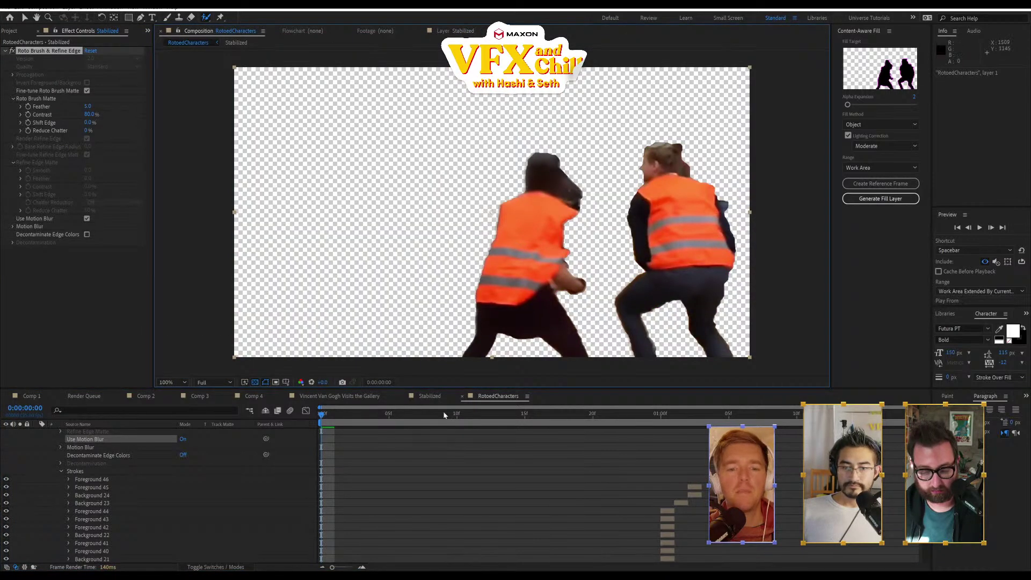
pyautogui.click(978, 228)
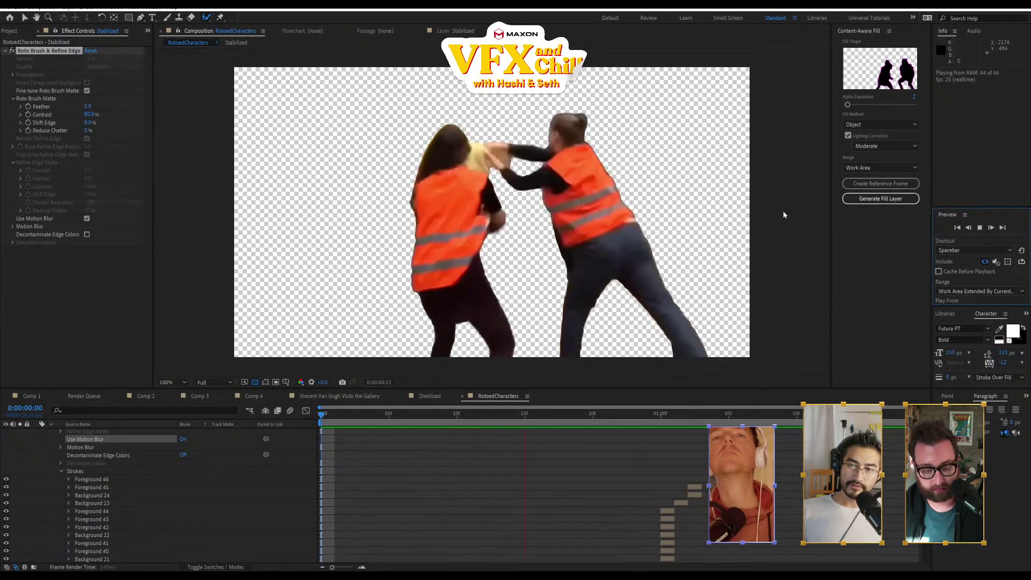
pyautogui.press('space')
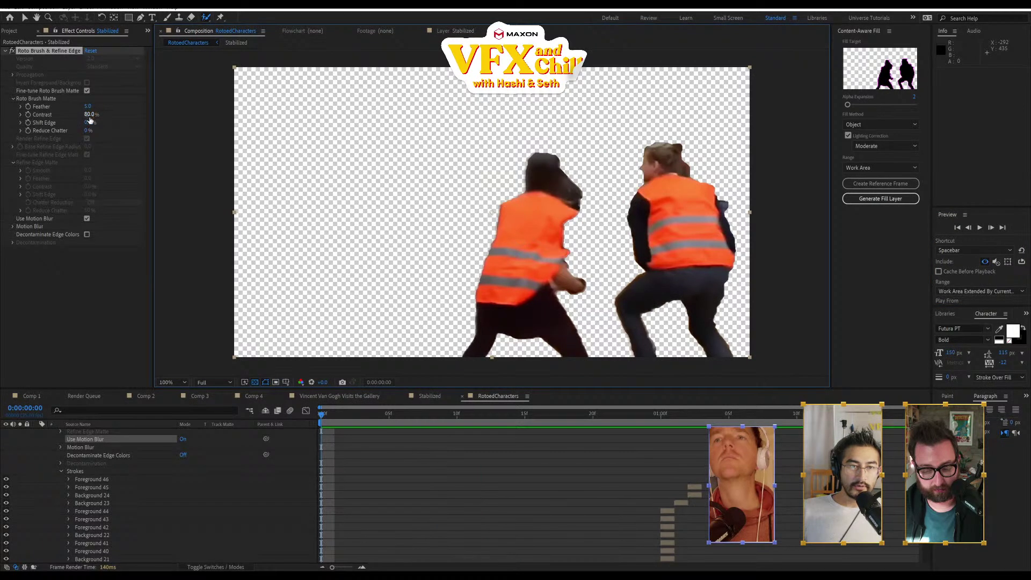
# - Raise the matte's Reduce Chatter, set Shift Edge to -64% and Feather to 17.7, and preview the result
pyautogui.moveTo(88, 131); pyautogui.dragTo(121, 134)
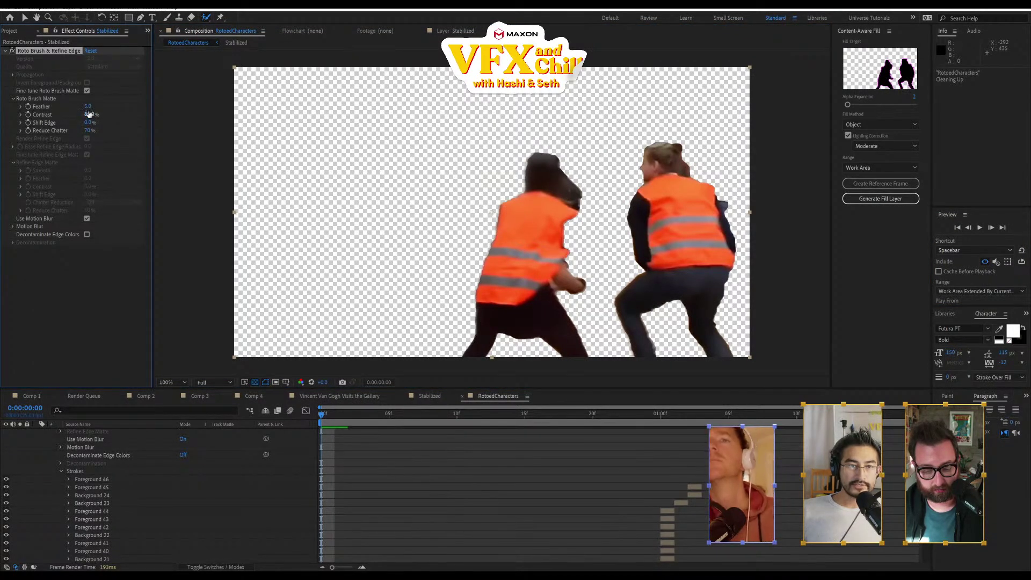
pyautogui.moveTo(92, 123); pyautogui.dragTo(68, 123)
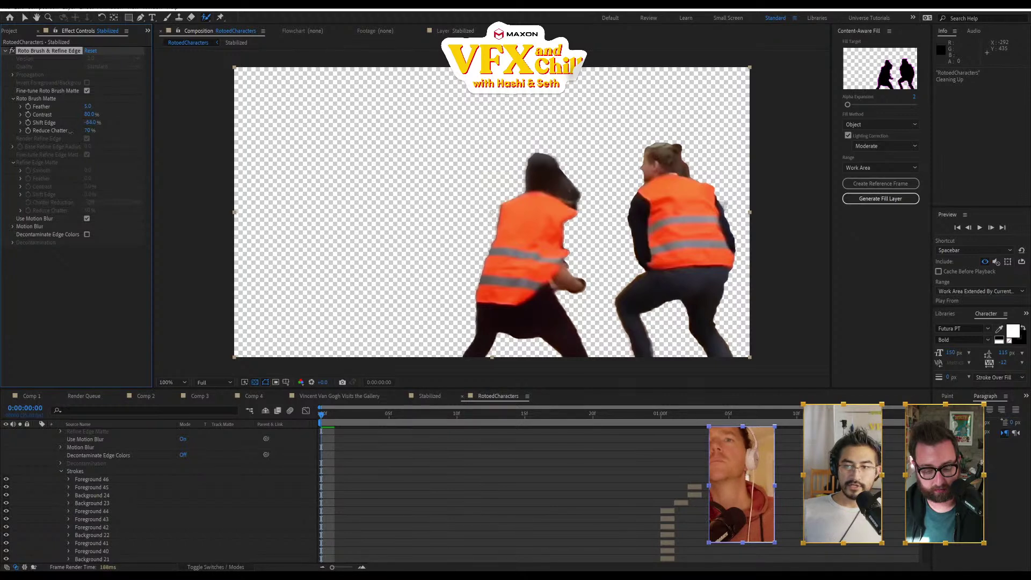
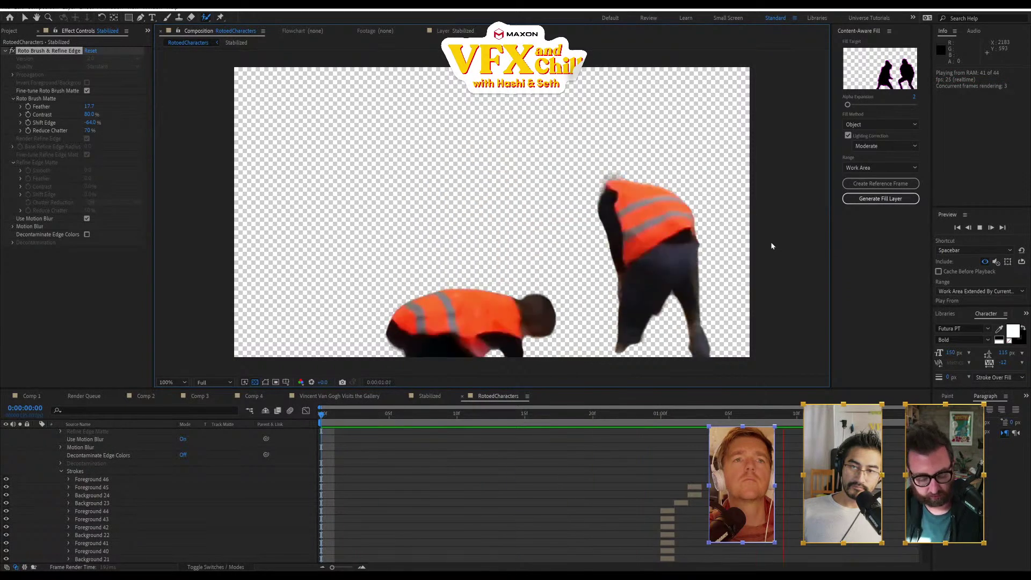
pyautogui.press('space')
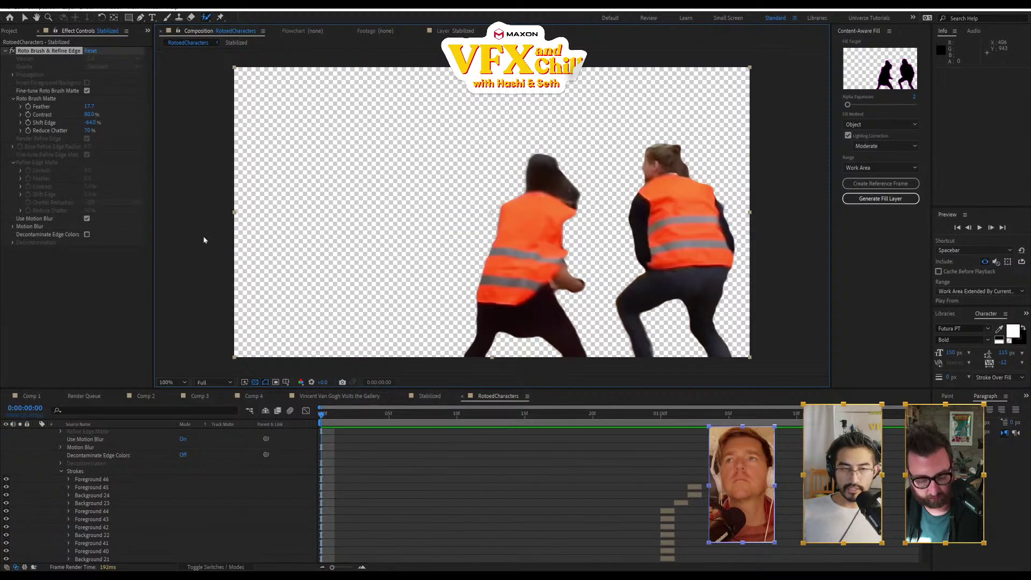
# - Nest RotoedCharacters in a new composition and name it ReAnimate
pyautogui.click(17, 31)
pyautogui.moveTo(38, 286); pyautogui.dragTo(31, 385)
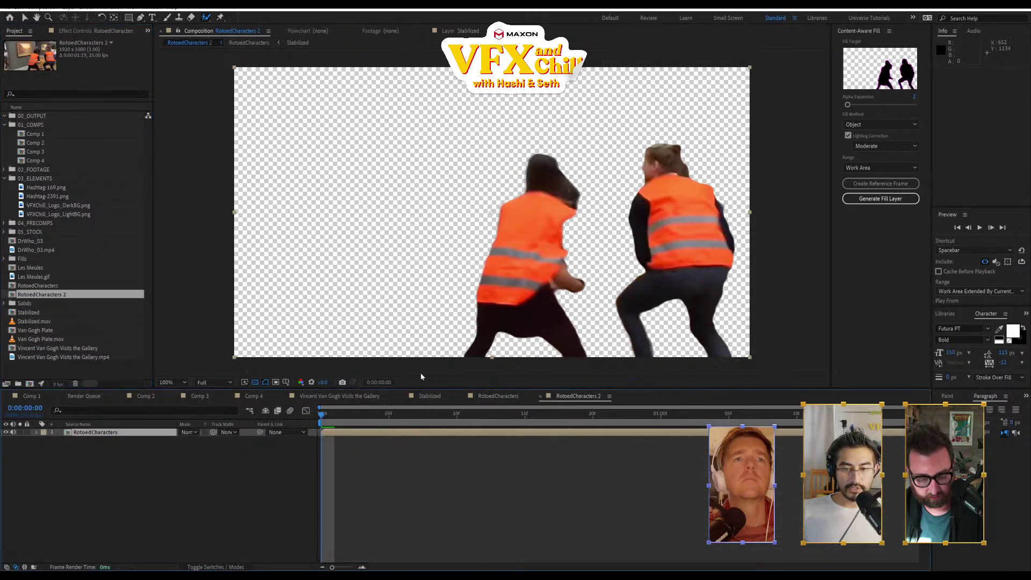
pyautogui.hotkey('ctrl', 'k')
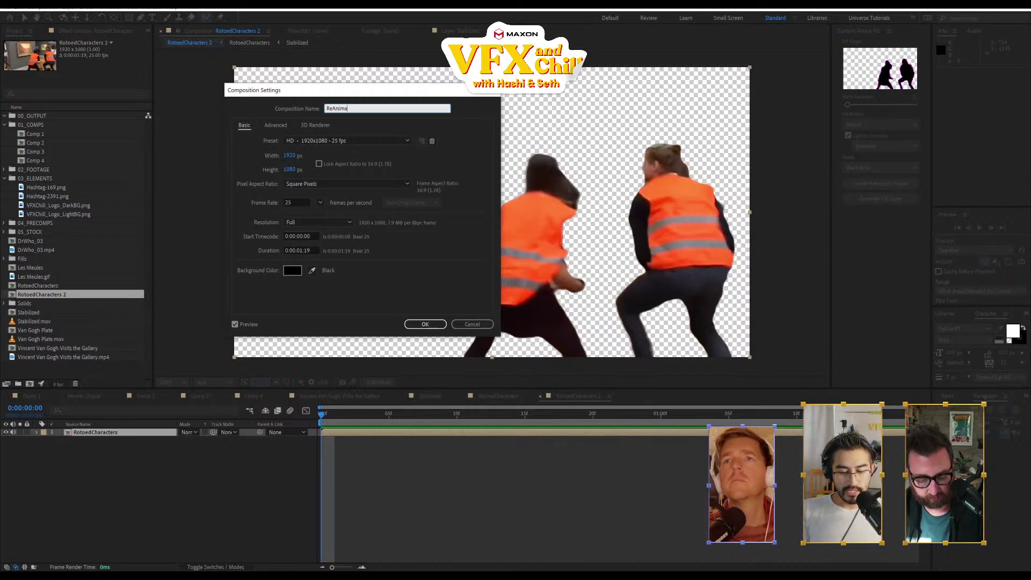
pyautogui.press('Return')
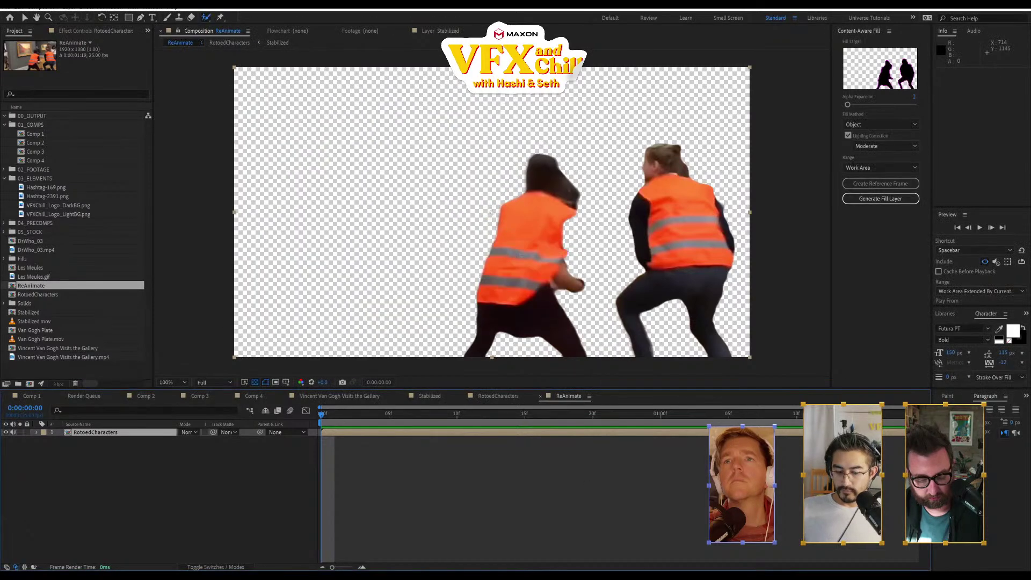
# - Set the ReAnimate composition's duration to 0:00:03:00
pyautogui.hotkey('ctrl', 'k')
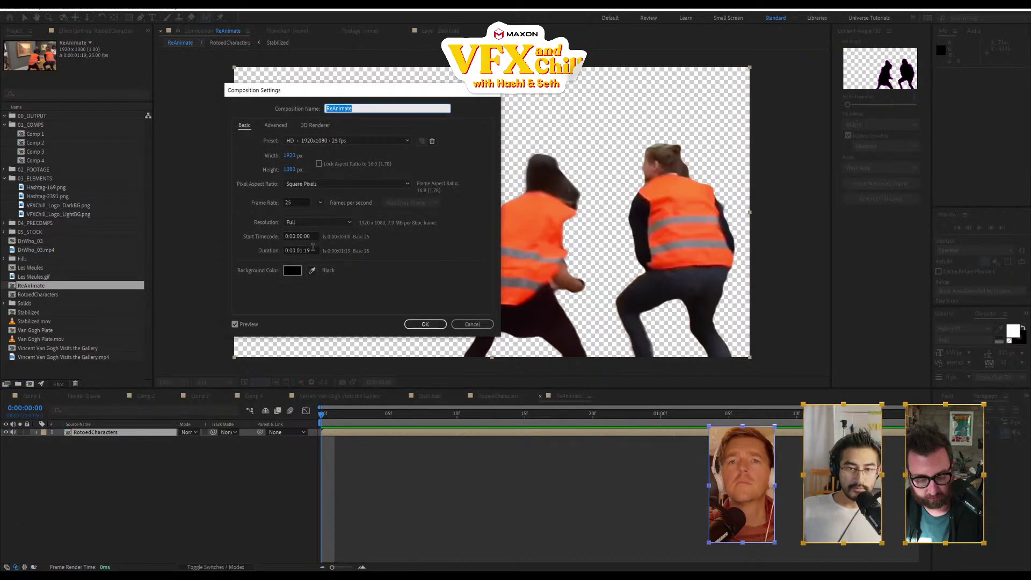
pyautogui.click(304, 250)
pyautogui.moveTo(311, 251); pyautogui.dragTo(299, 251)
pyautogui.write('3:00')
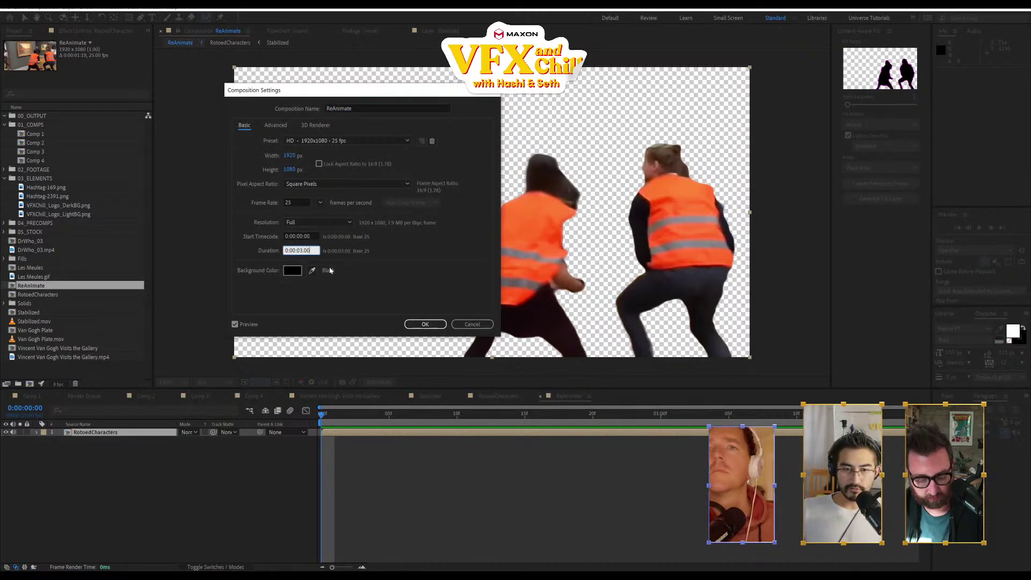
pyautogui.press('Return')
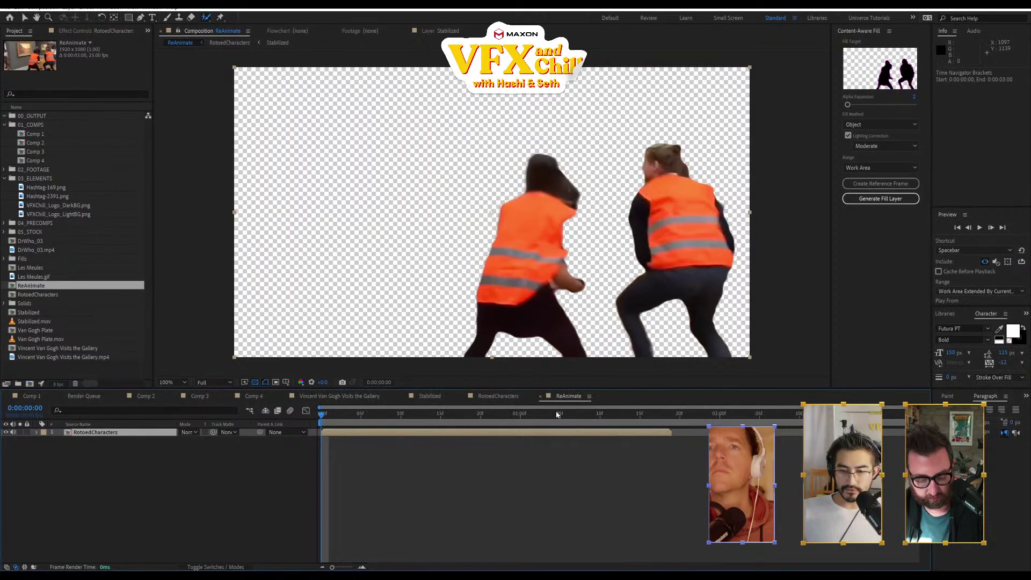
# - Shift the RotoedCharacters layer to start at 0:00:00:14 and review its motion in the ReAnimate composition
pyautogui.moveTo(457, 434); pyautogui.dragTo(568, 433)
pyautogui.press('space')
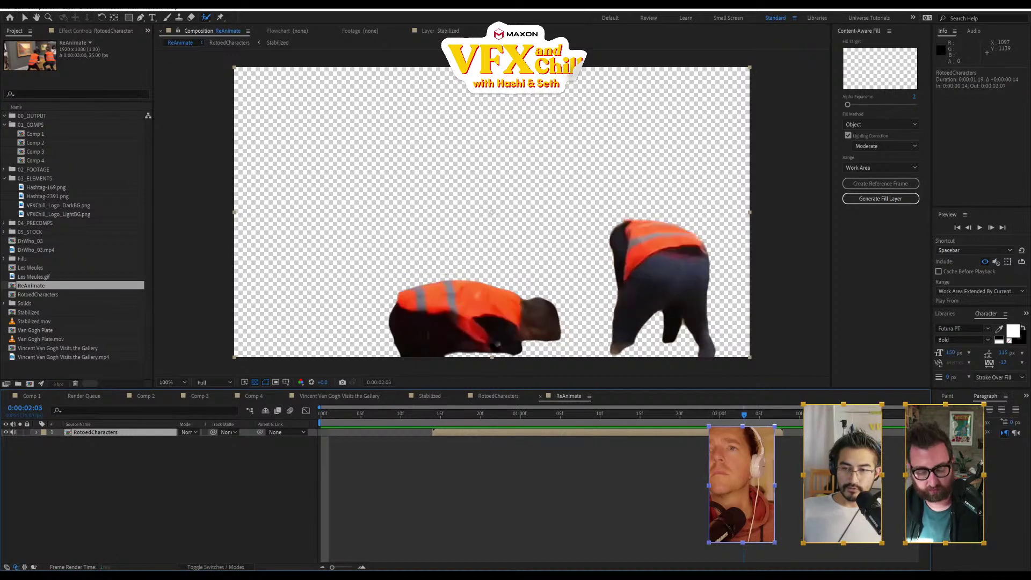
pyautogui.press('space')
pyautogui.moveTo(573, 460); pyautogui.dragTo(712, 507)
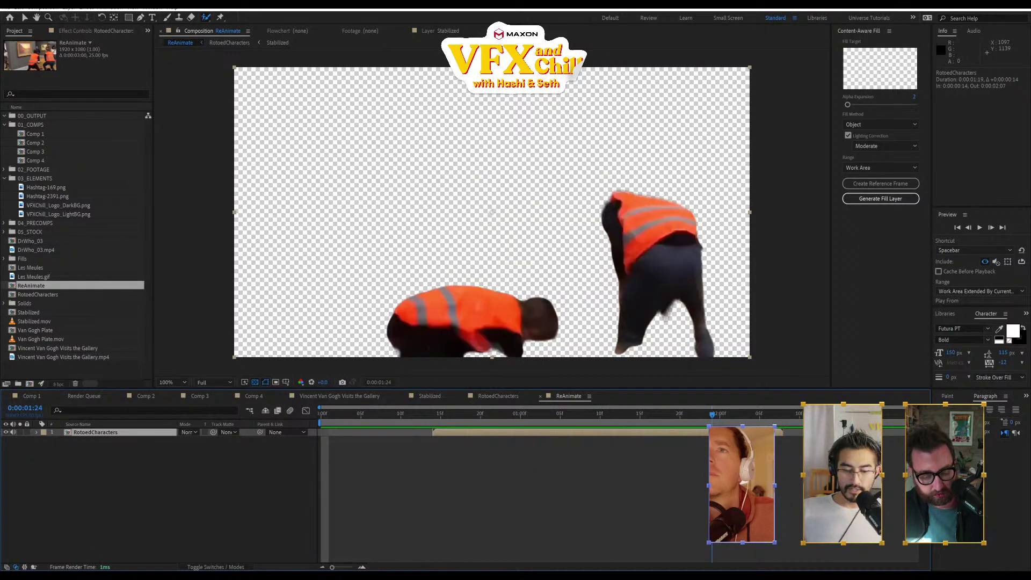
# - Duplicate the RotoedCharacters layer, shift the copy to end at 0:00:00:13, and go to the cut at 0:00:00:14
pyautogui.hotkey('ctrl', 'd')
pyautogui.moveTo(731, 433); pyautogui.dragTo(381, 448)
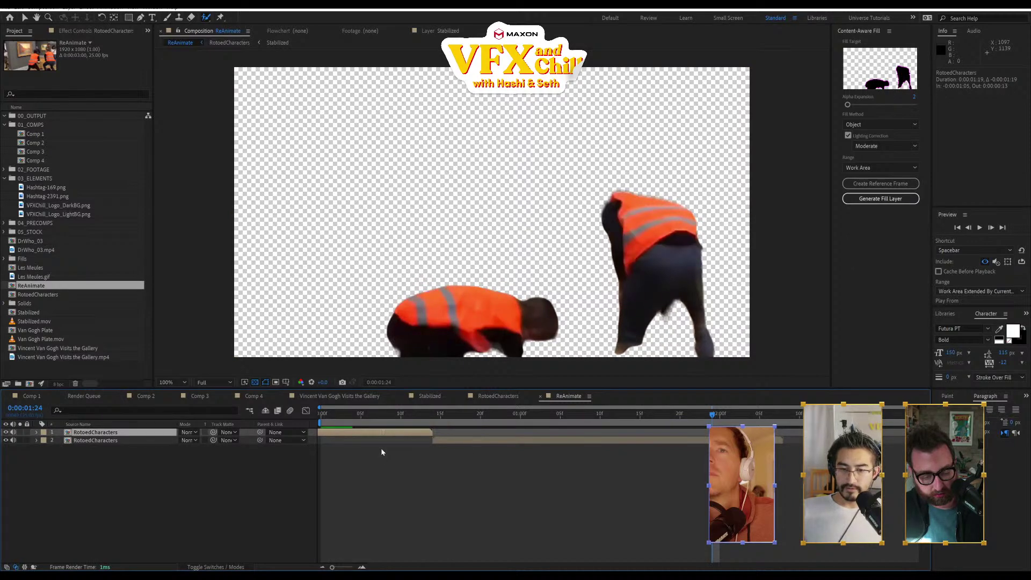
pyautogui.click(433, 415)
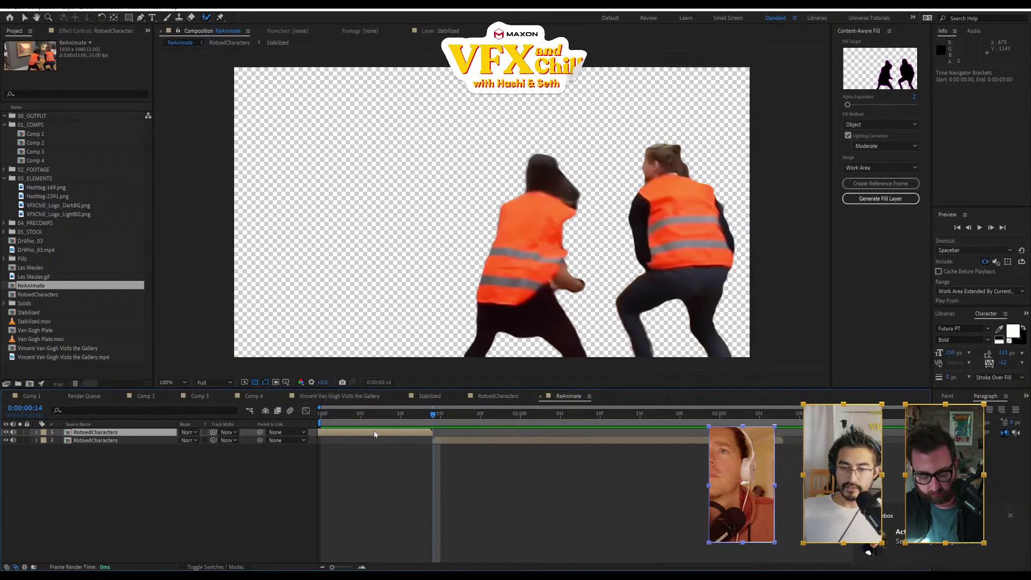
# - Shift the duplicate RotoedCharacters layer 0:00:01:02 later and move it in frame to position 1148, 540
pyautogui.moveTo(374, 434); pyautogui.dragTo(592, 445)
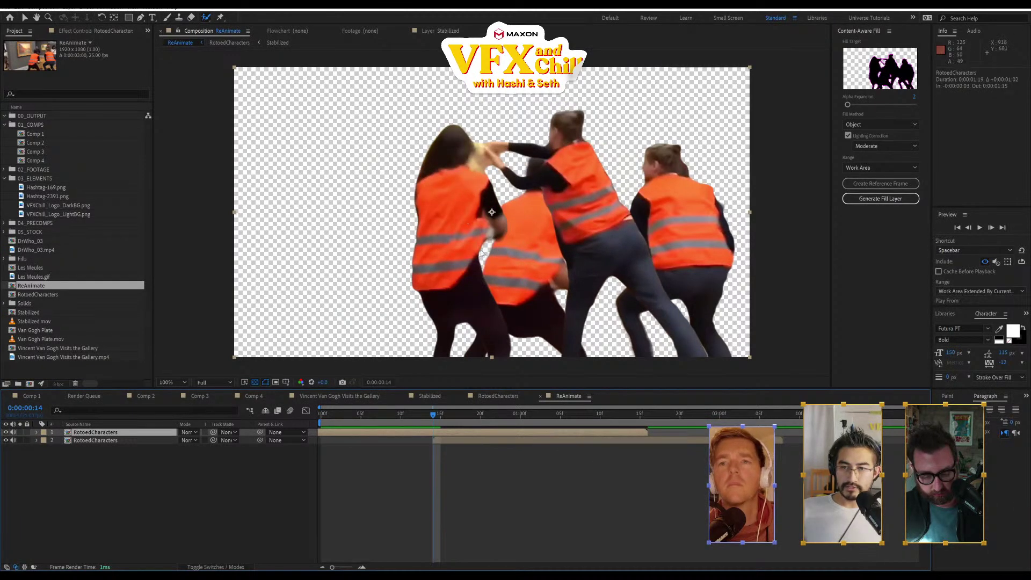
pyautogui.moveTo(482, 254); pyautogui.dragTo(533, 253)
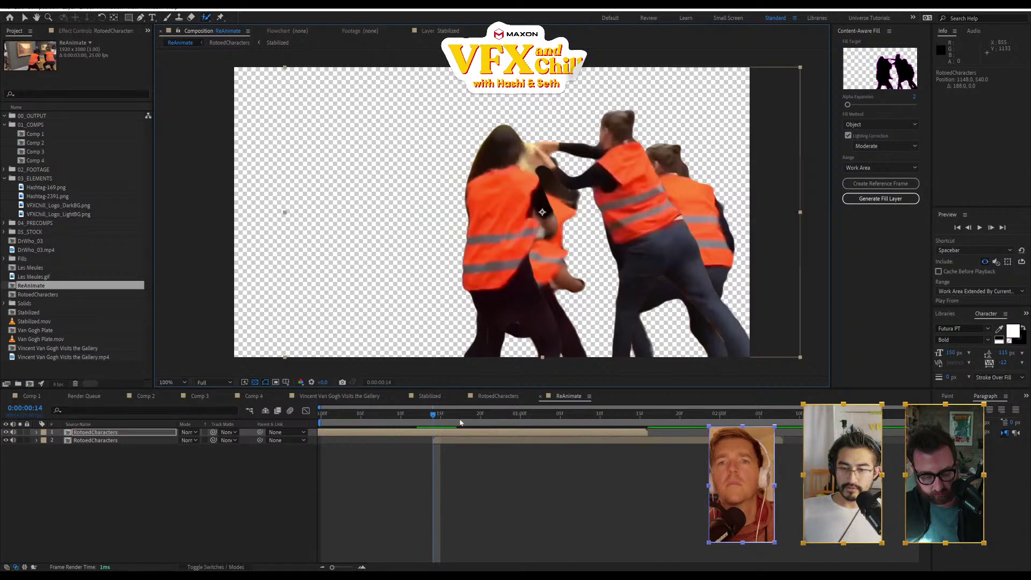
# - Time-reverse the duplicate after trimming its start at 0:00:00:17, and sequence it before the lower layer, which starts at 0:00:00:24
pyautogui.moveTo(460, 423)
pyautogui.mouseDown()
pyautogui.moveTo(550, 424)
pyautogui.moveTo(443, 424)
pyautogui.moveTo(456, 426)
pyautogui.mouseUp()
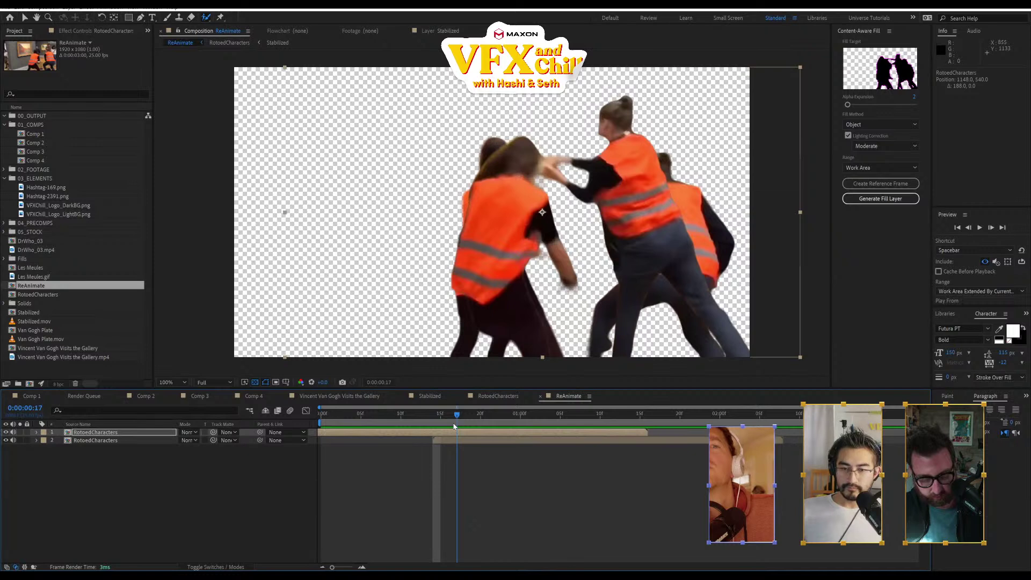
pyautogui.click(456, 434)
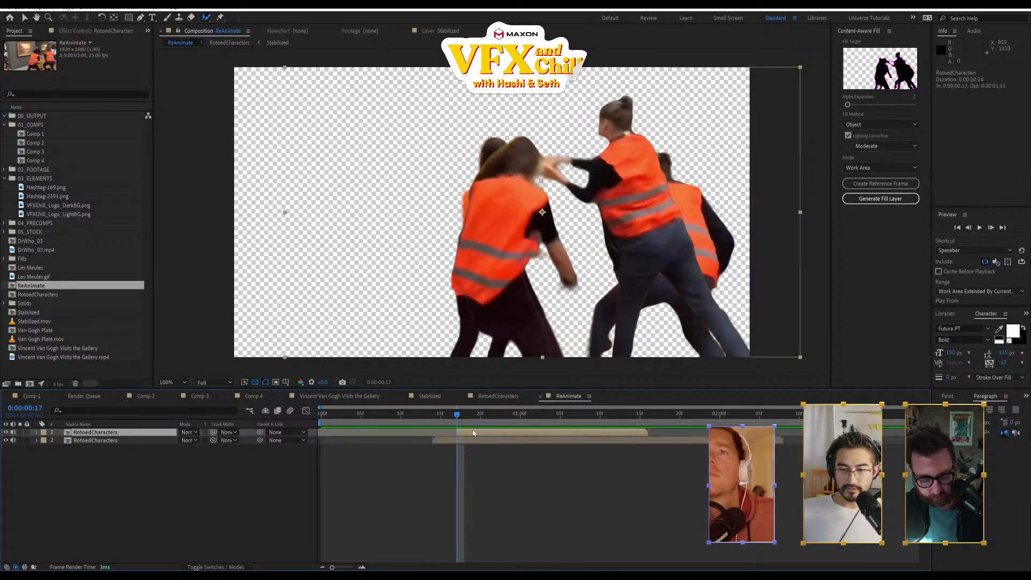
pyautogui.rightClick(452, 436)
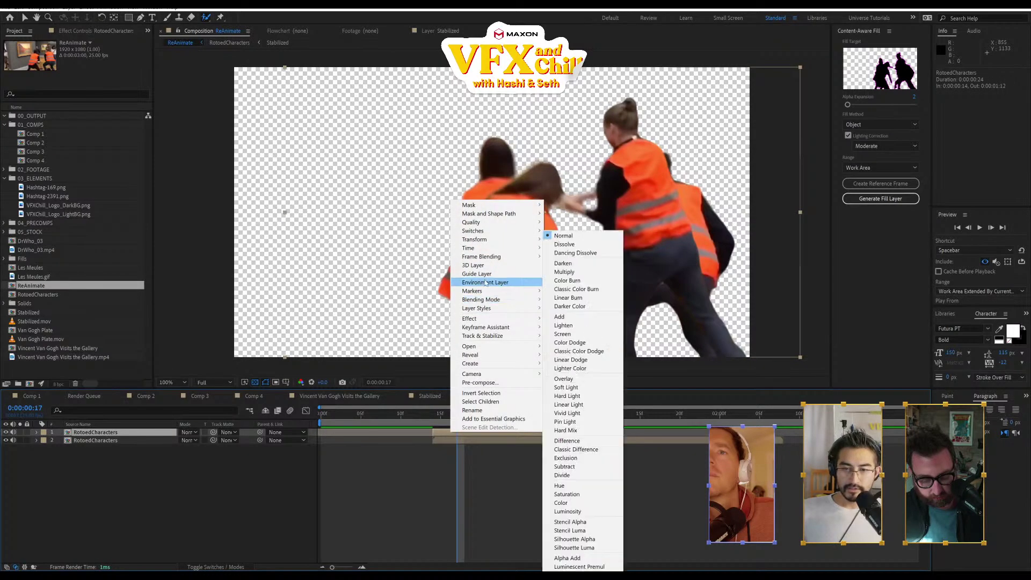
pyautogui.moveTo(499, 247)
pyautogui.click(578, 256)
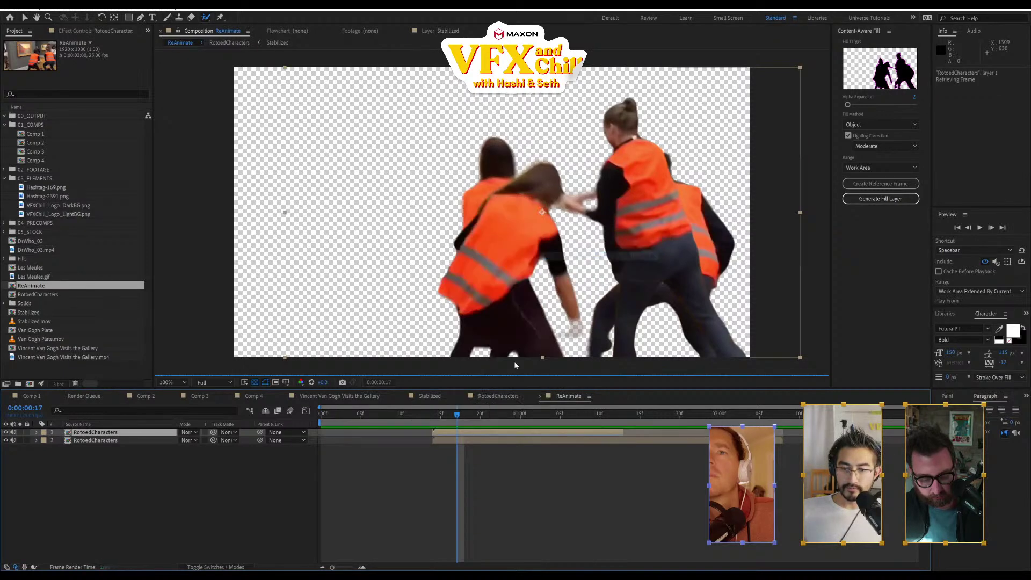
pyautogui.moveTo(488, 433); pyautogui.dragTo(505, 446)
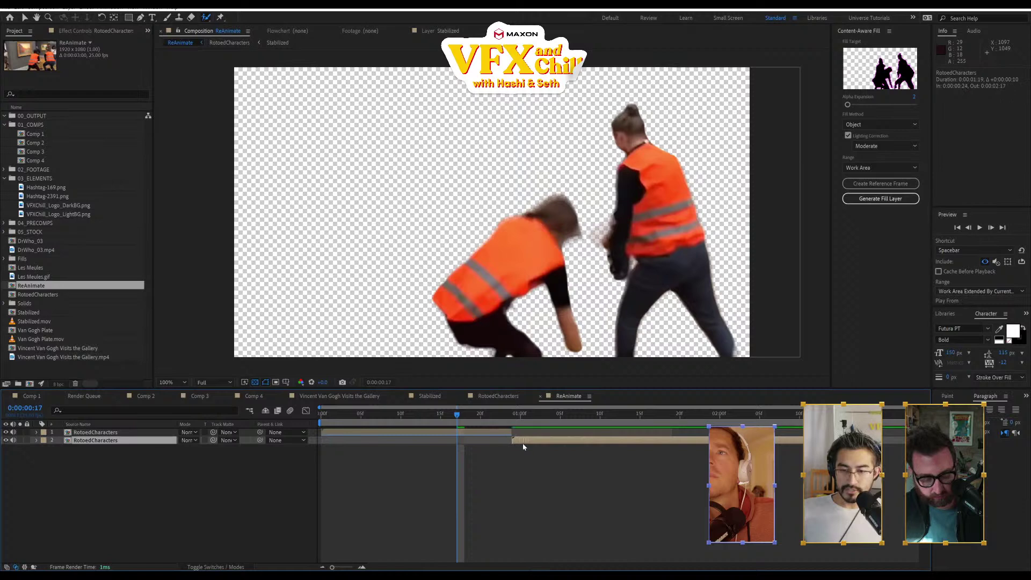
# - At 0:00:00:09, draw a seven-vertex mask on the upper RotoedCharacters layer around the crouching activist on the left
pyautogui.click(393, 414)
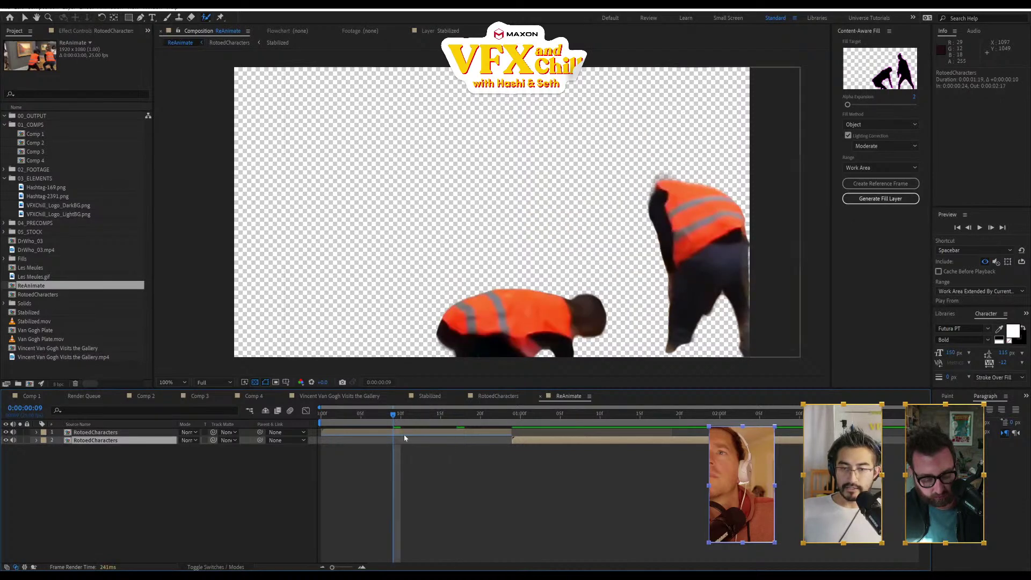
pyautogui.click(405, 435)
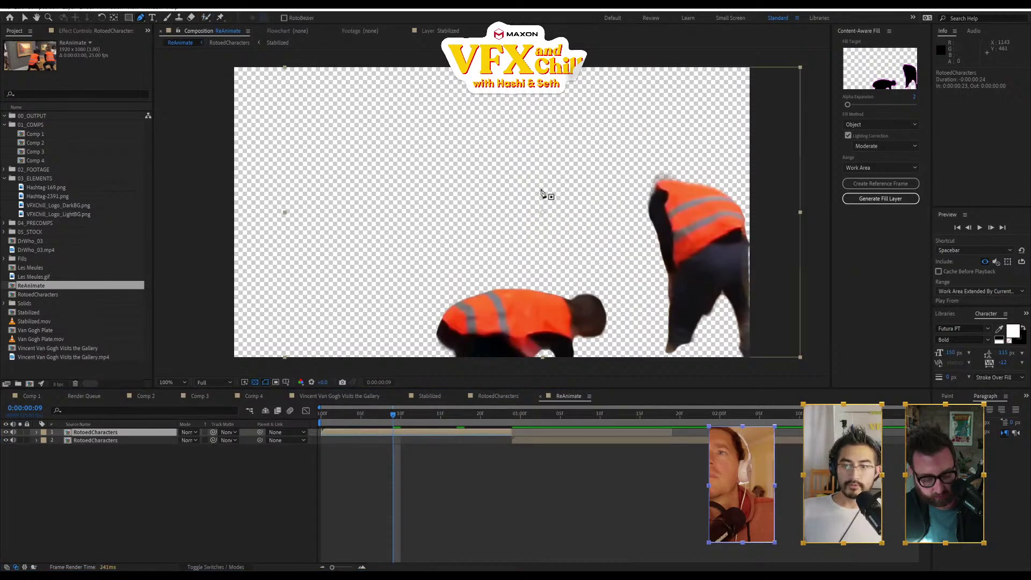
pyautogui.click(529, 143)
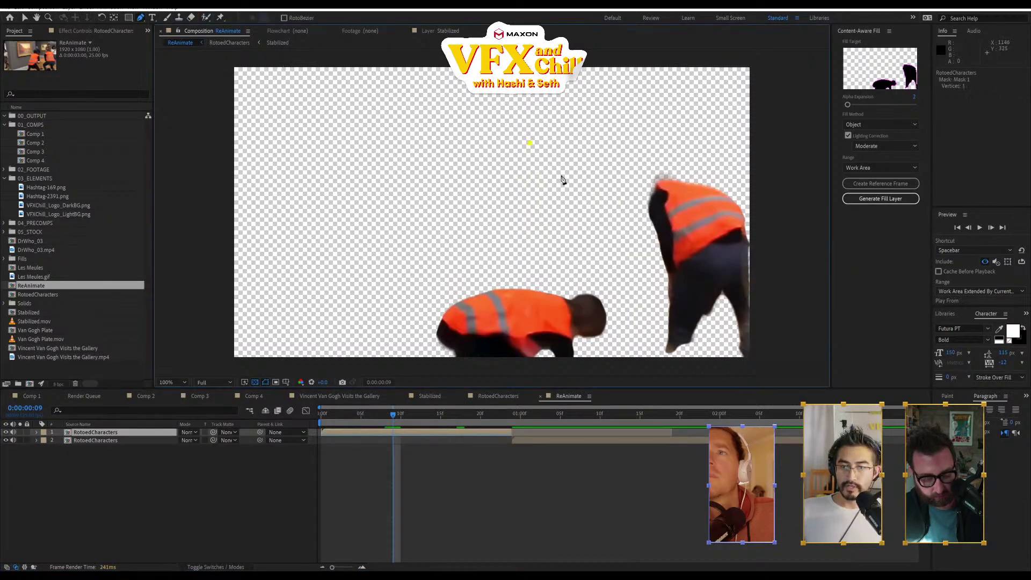
pyautogui.click(530, 143)
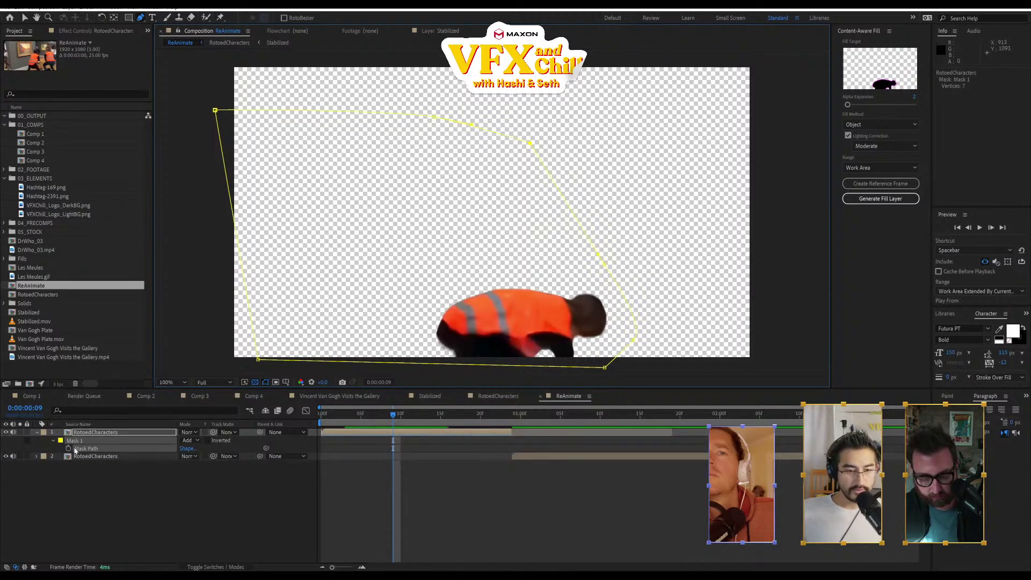
# - Keyframe the Mask Path at 0:00:00:09 and reshape it at 0:00:00:16 to keep only the left activist
pyautogui.click(70, 449)
pyautogui.moveTo(402, 418); pyautogui.dragTo(449, 439)
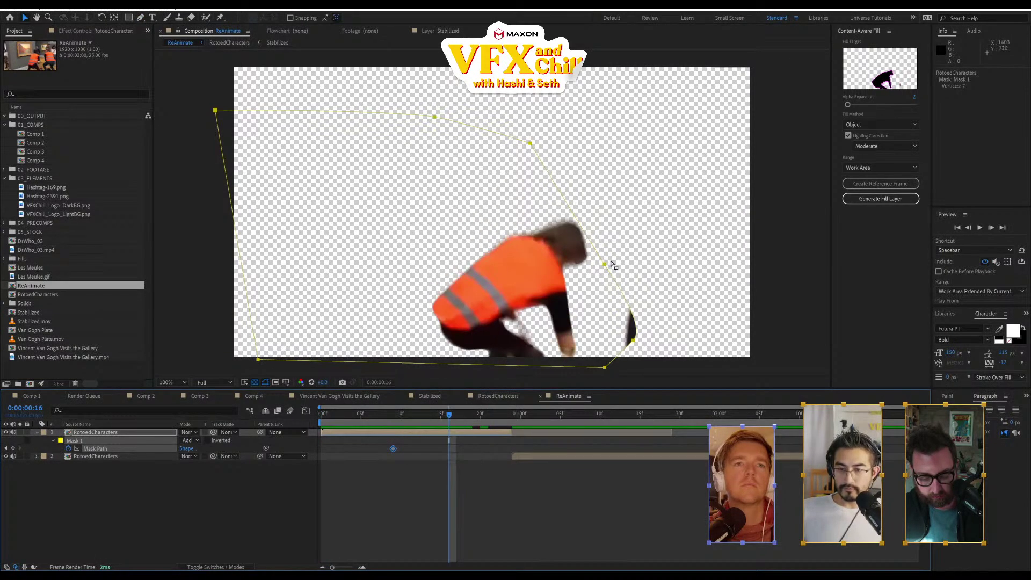
pyautogui.moveTo(604, 263); pyautogui.dragTo(590, 203)
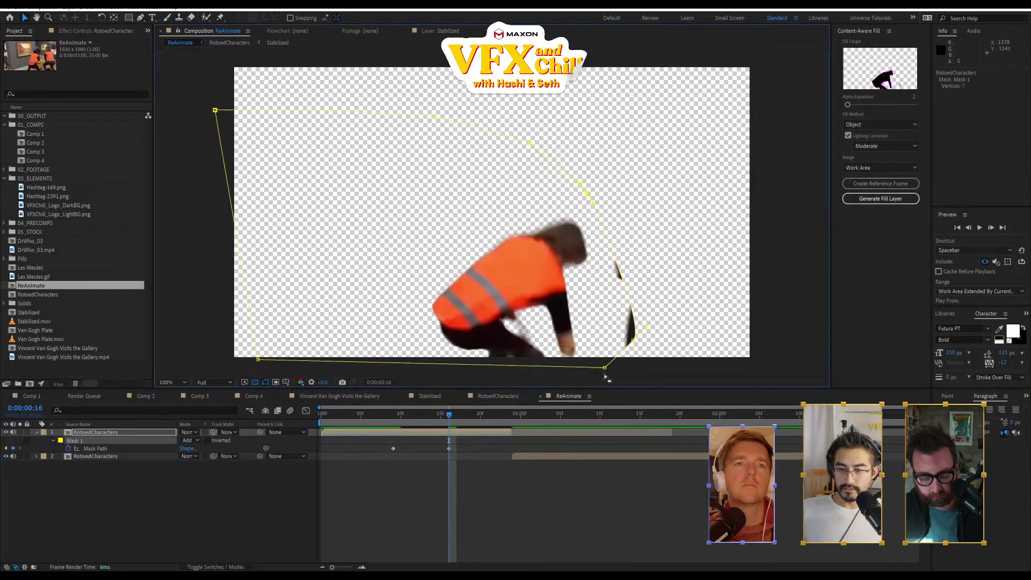
pyautogui.moveTo(605, 368); pyautogui.dragTo(563, 371)
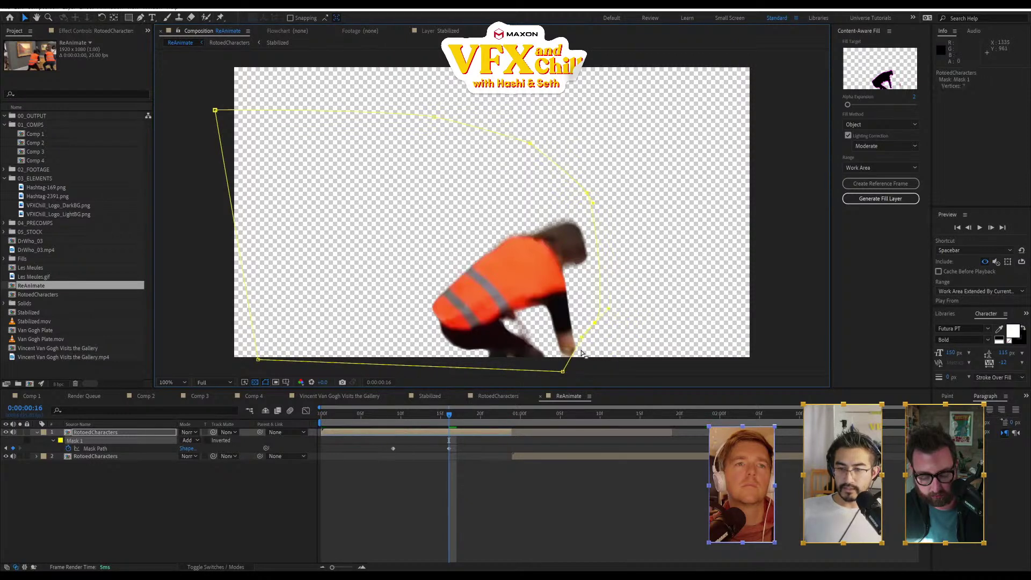
# - Reshape the mask at 0:00:00:22 to cut out the other activist's arm beside the head, and preview the animation
pyautogui.click(497, 415)
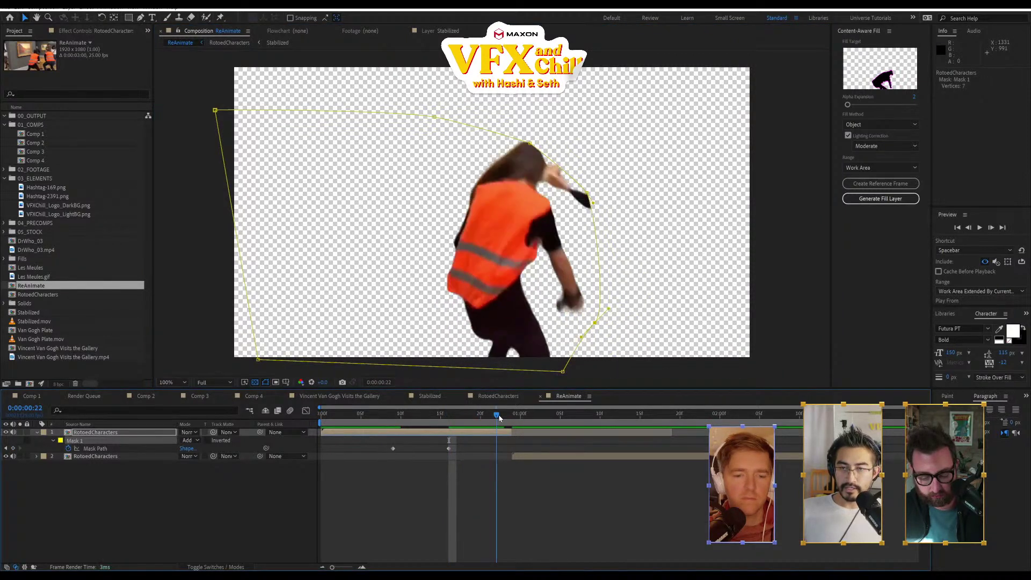
pyautogui.moveTo(531, 144); pyautogui.dragTo(529, 135)
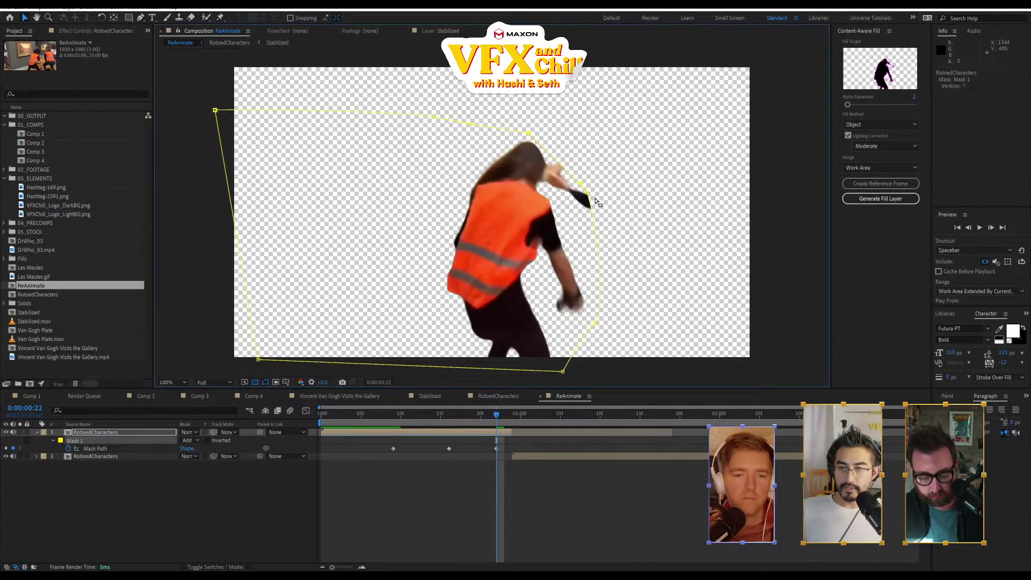
pyautogui.moveTo(595, 199); pyautogui.dragTo(562, 142)
pyautogui.moveTo(541, 185); pyautogui.dragTo(541, 185)
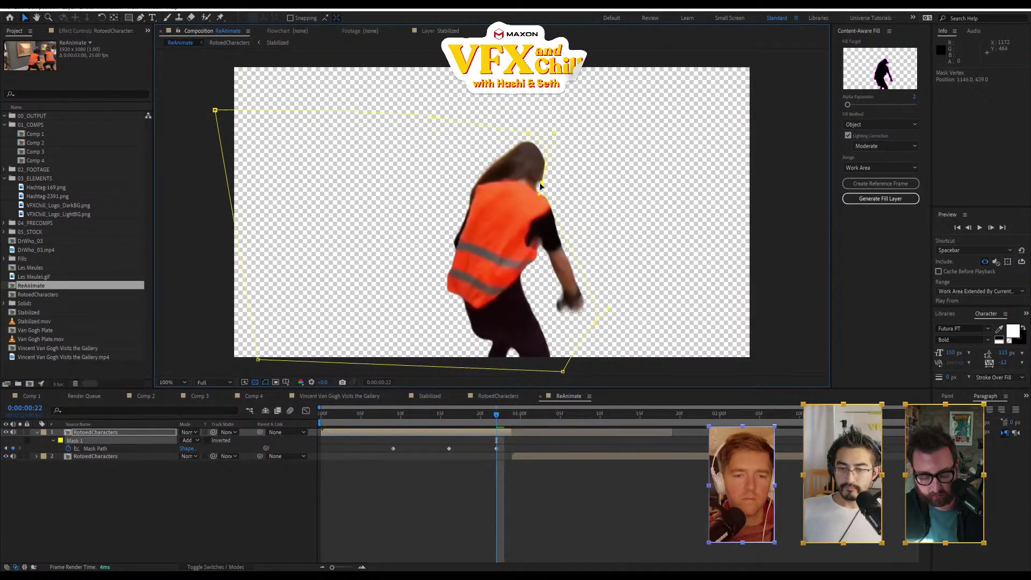
pyautogui.press('space')
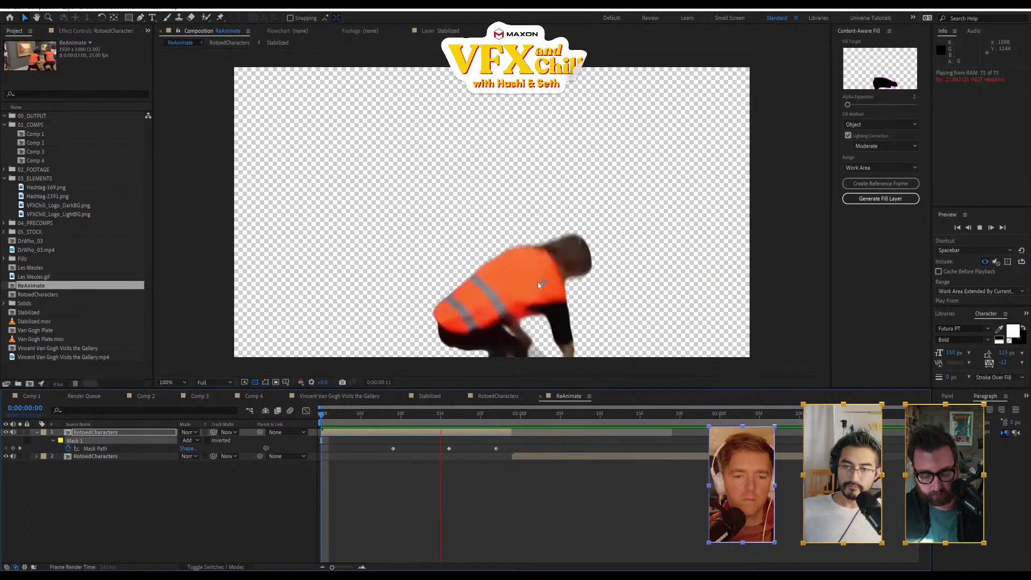
pyautogui.press('space')
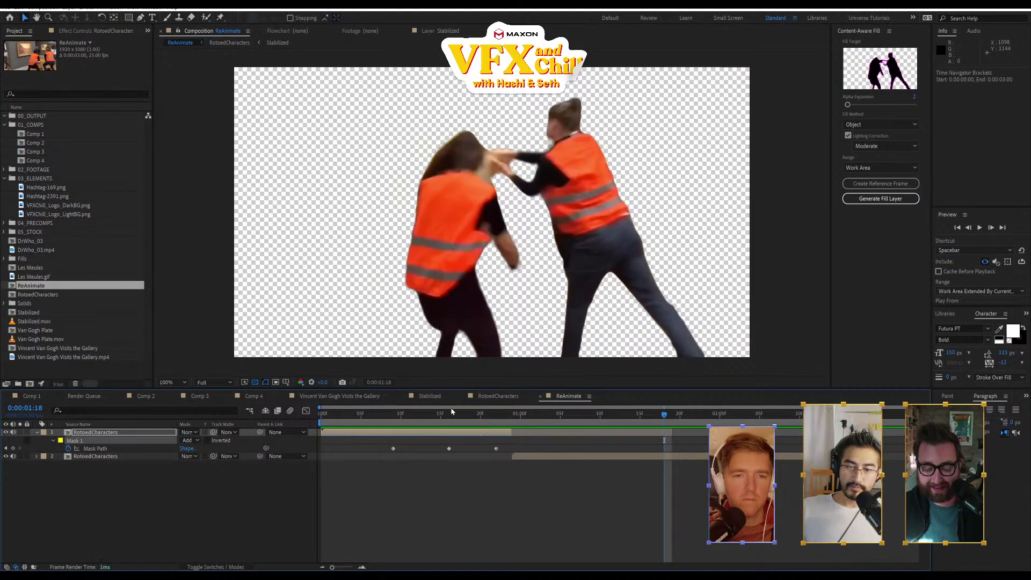
# - Start the lower RotoedCharacters layer at 0:00:00:21, end the upper layer just before it, and review the cut
pyautogui.click(488, 414)
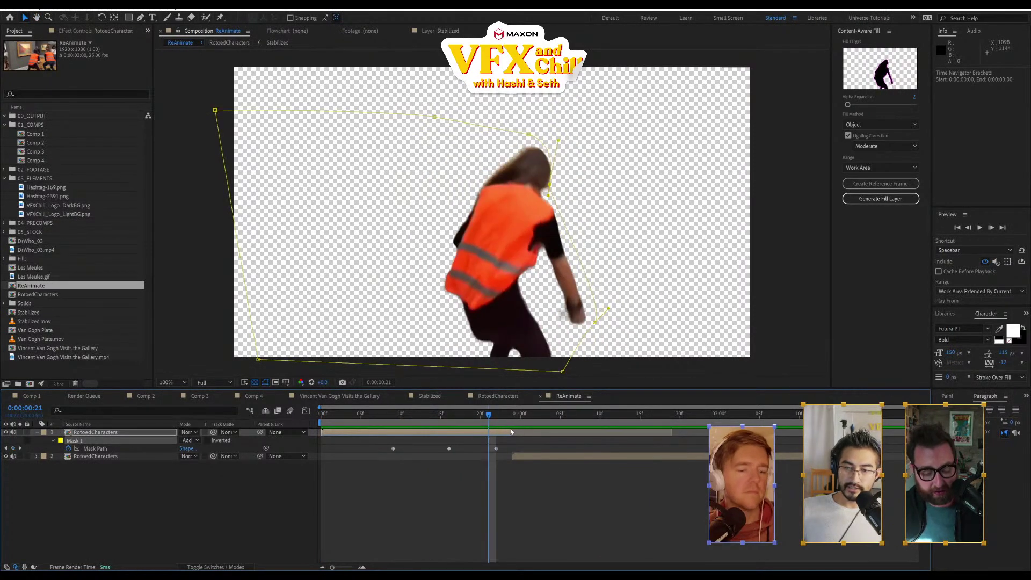
pyautogui.moveTo(527, 457)
pyautogui.mouseDown()
pyautogui.moveTo(500, 461)
pyautogui.moveTo(513, 458)
pyautogui.mouseUp()
pyautogui.hotkey('ctrl', 'Up')
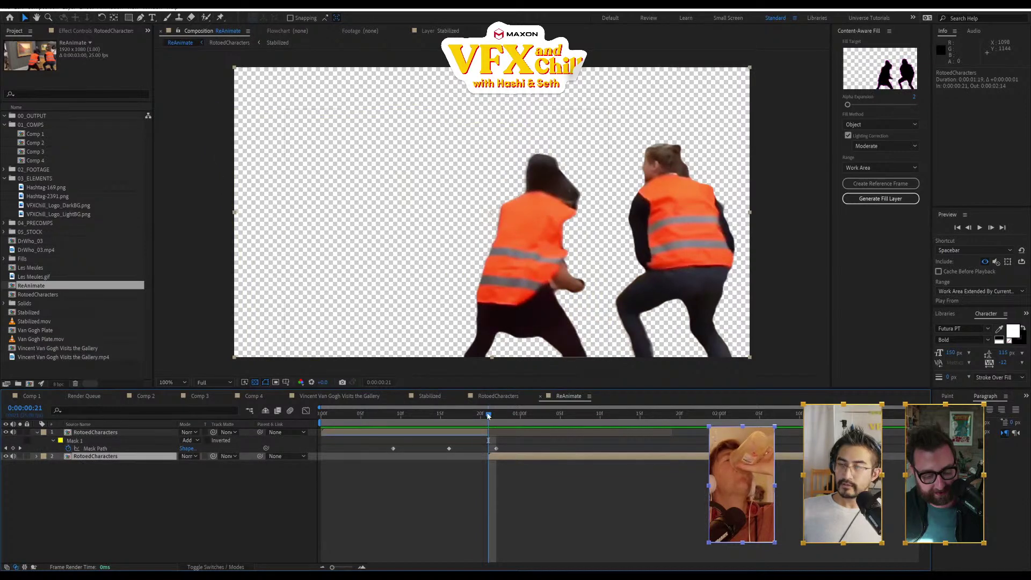
pyautogui.press('space')
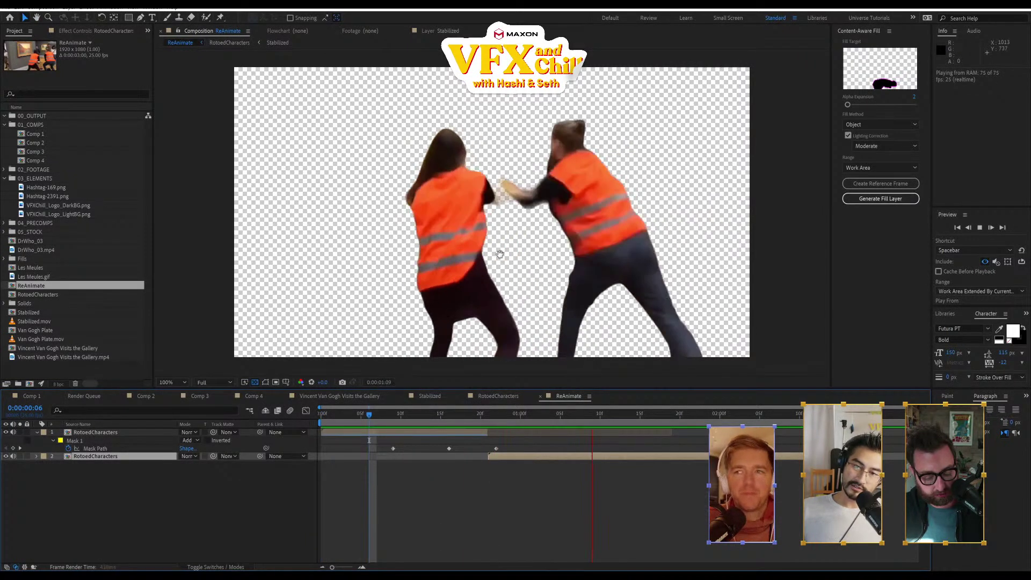
pyautogui.click(480, 417)
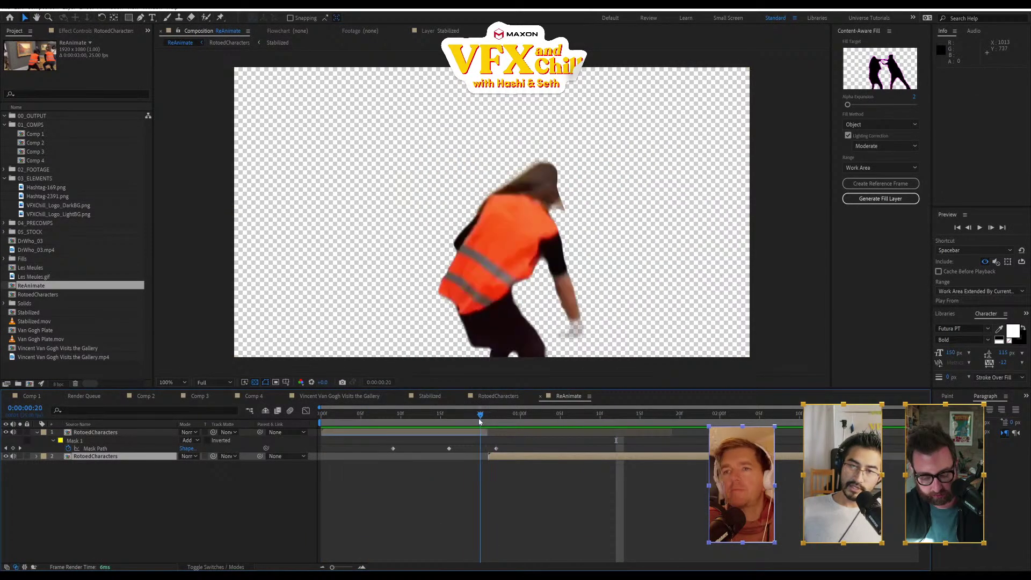
pyautogui.moveTo(479, 420); pyautogui.dragTo(481, 422)
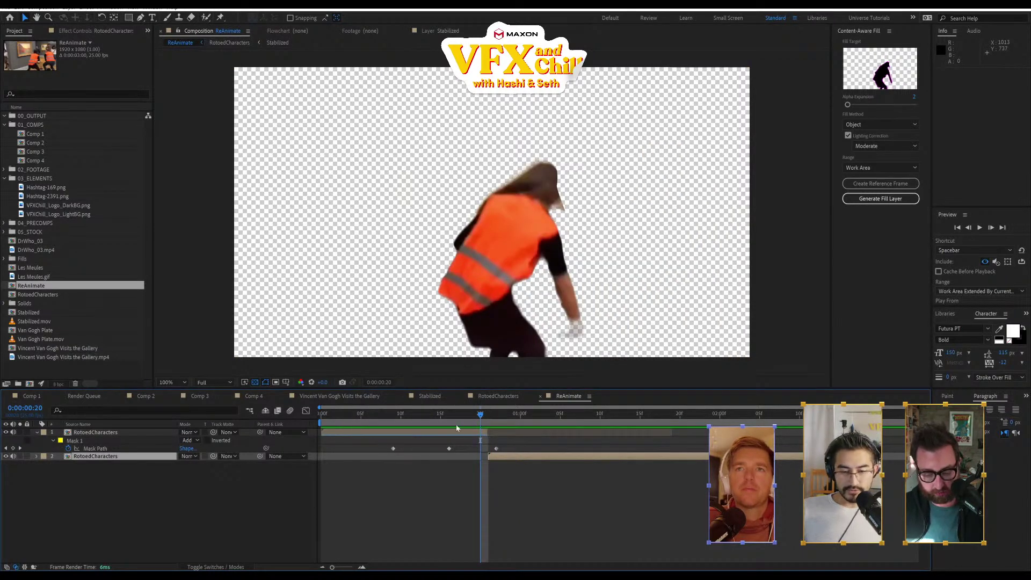
# - Set Position, Scale and Rotation keyframes on the upper RotoedCharacters layer at 0:00:00:00 and reveal its animated properties
pyautogui.click(324, 418)
pyautogui.click(96, 432)
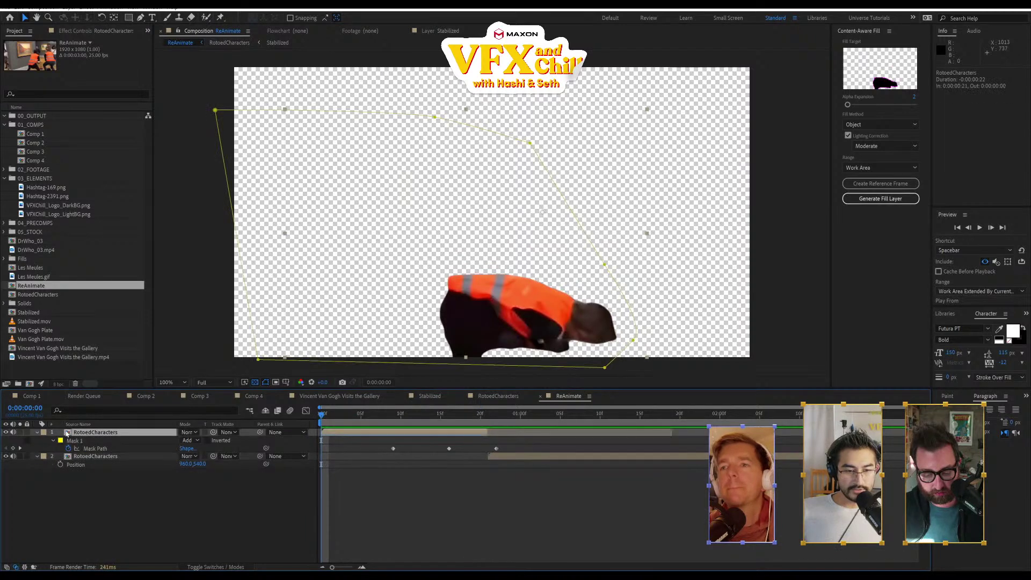
pyautogui.press('p')
pyautogui.click(61, 440)
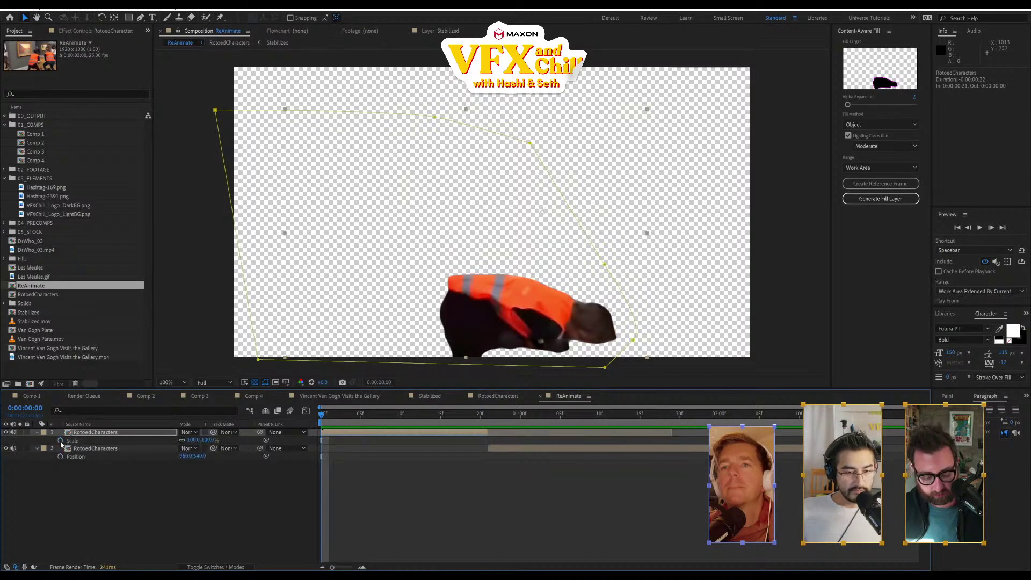
pyautogui.press('r')
pyautogui.click(60, 441)
pyautogui.press('u')
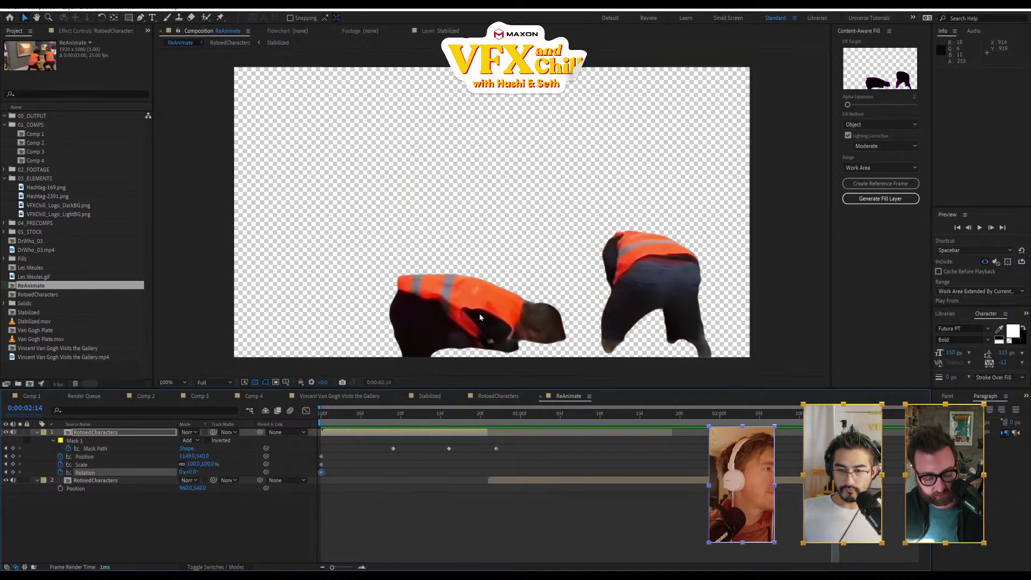
# - Set the ReAnimate composition's work area to end at 0:00:02:13
pyautogui.press('n')
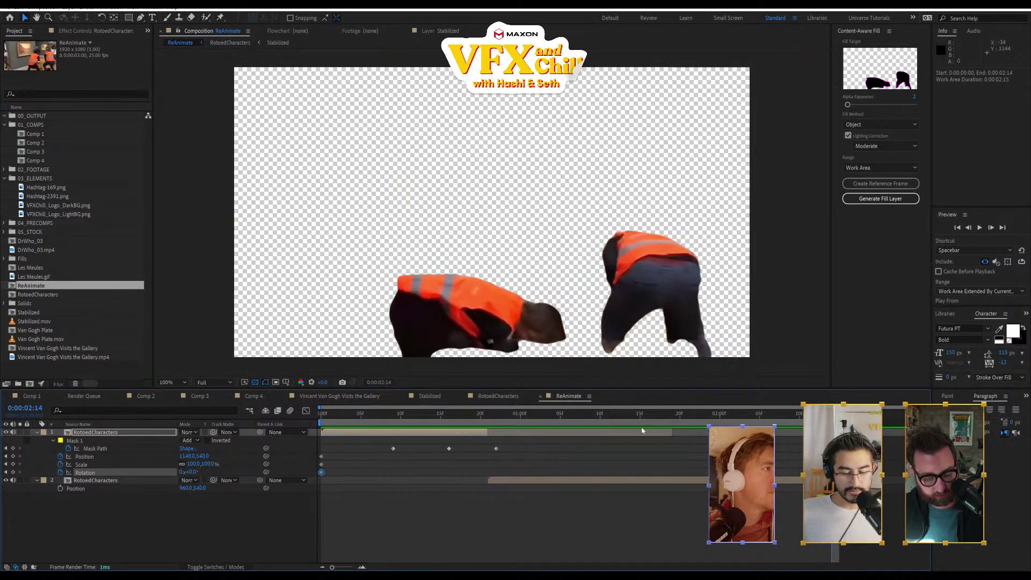
pyautogui.click(480, 420)
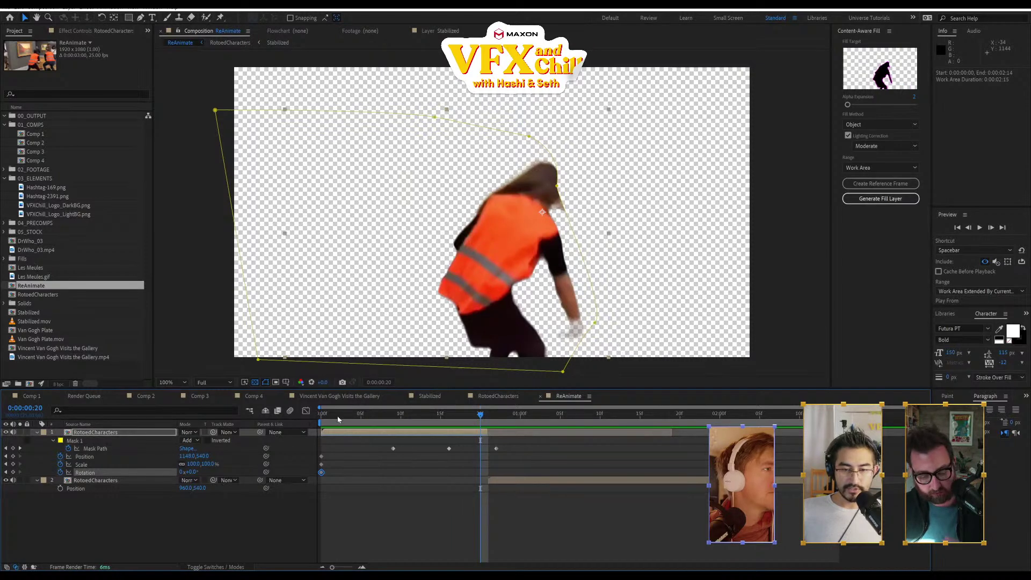
pyautogui.press('Home')
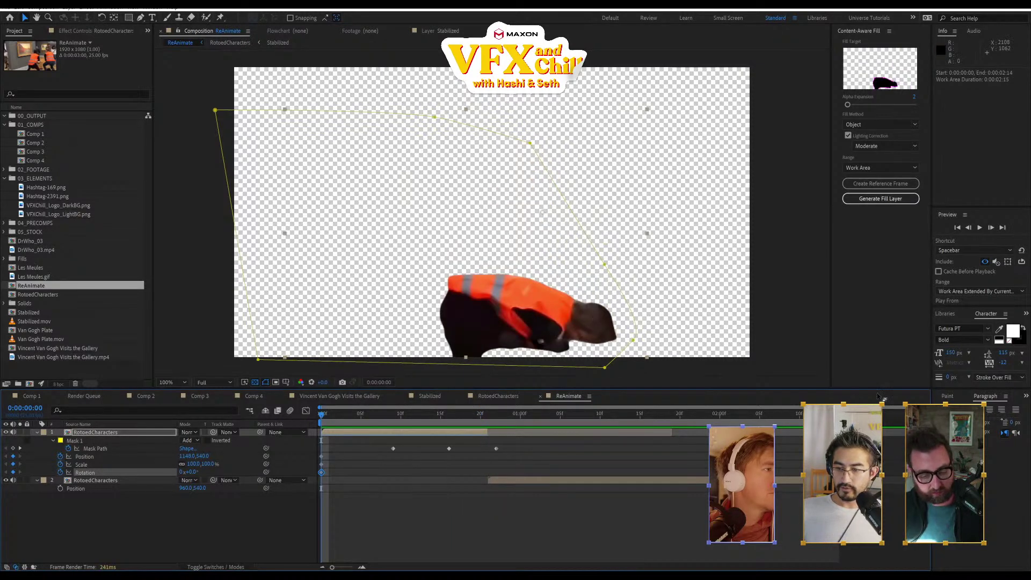
pyautogui.press('End')
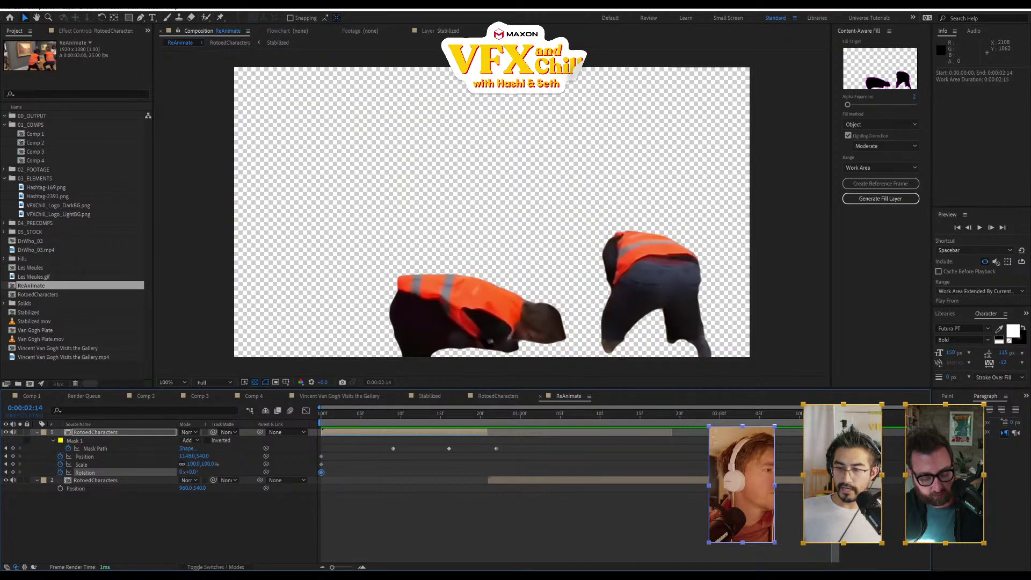
# - At 0:00:00:20, move the upper RotoedCharacters layer to position 1244, 584 to match the activist's placement after the cut
pyautogui.click(487, 415)
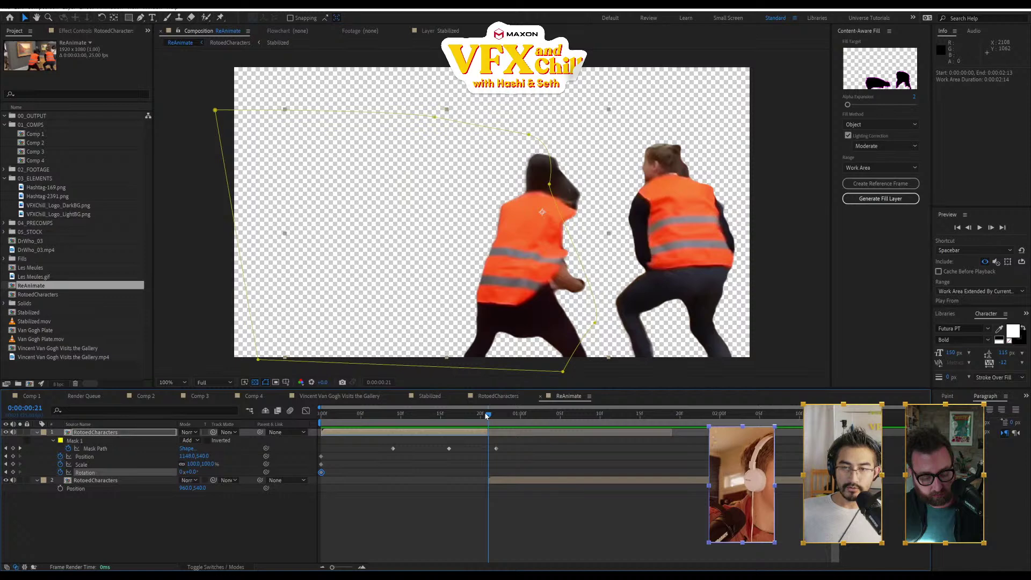
pyautogui.moveTo(487, 415); pyautogui.dragTo(488, 441)
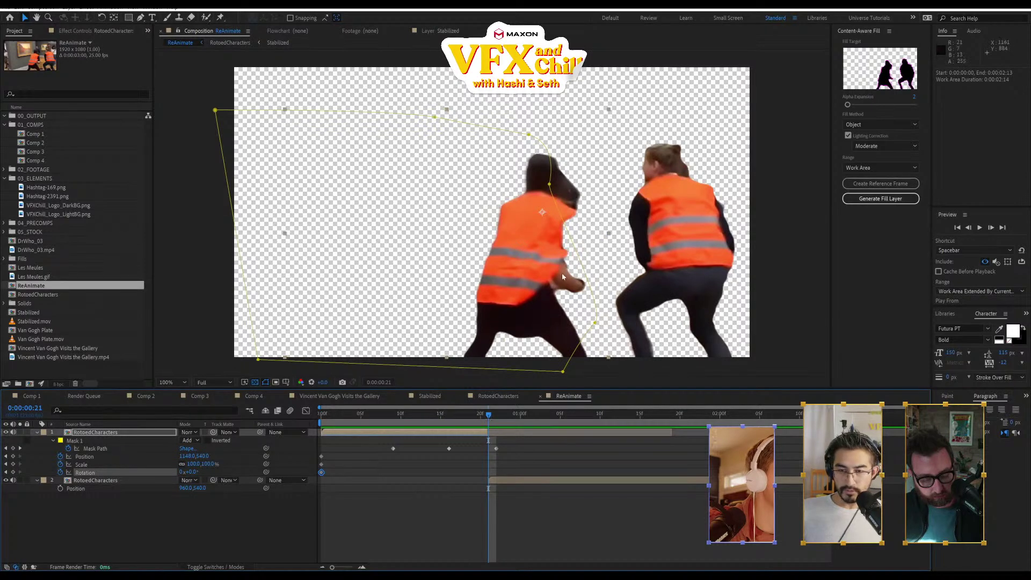
pyautogui.press('pageup')
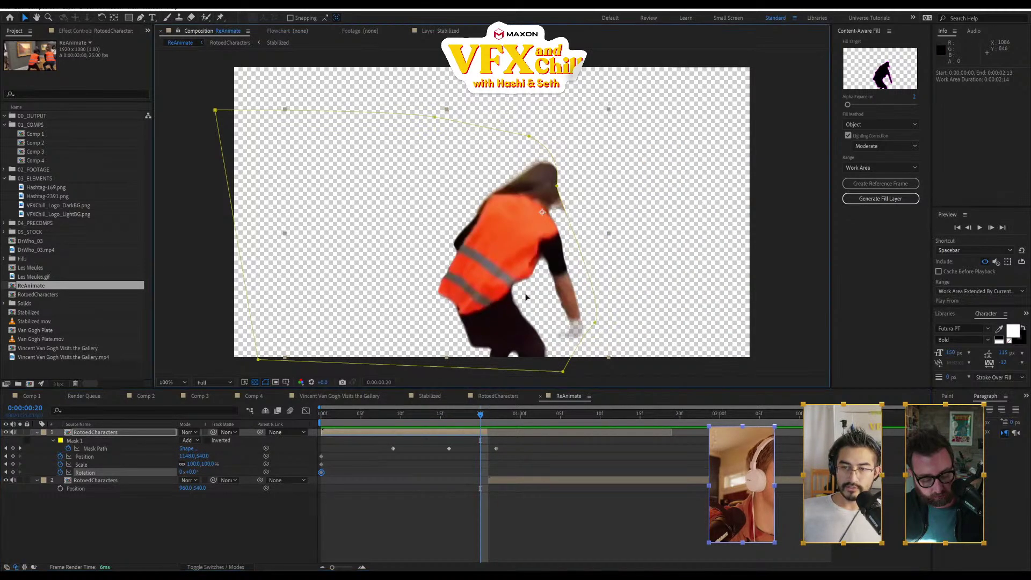
pyautogui.moveTo(526, 298); pyautogui.dragTo(553, 310)
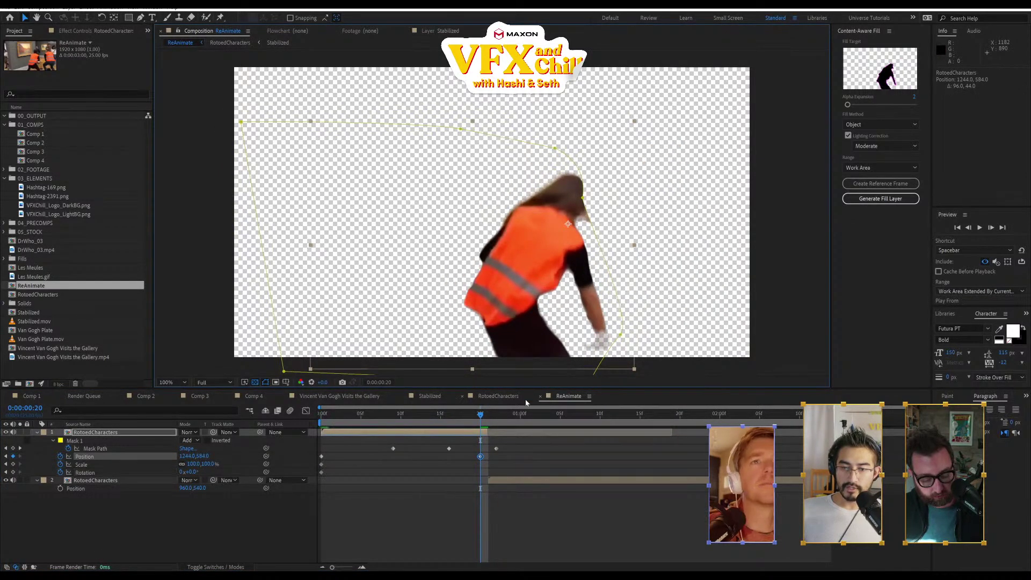
# - Play back the re-animated cut and extend the start of the lower RotoedCharacters layer to 0:00:00:20 so both clips overlap
pyautogui.press('space')
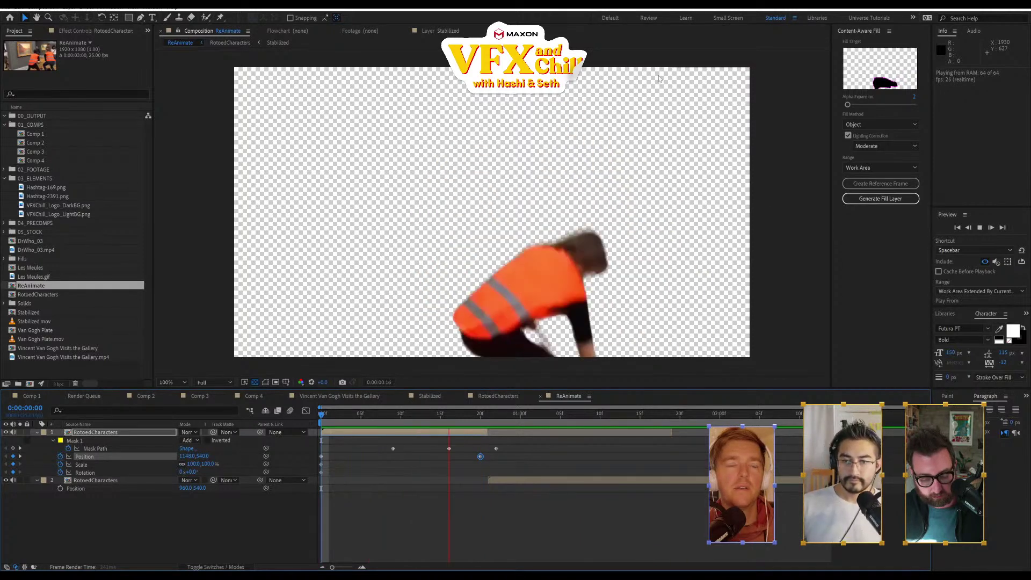
pyautogui.press('space')
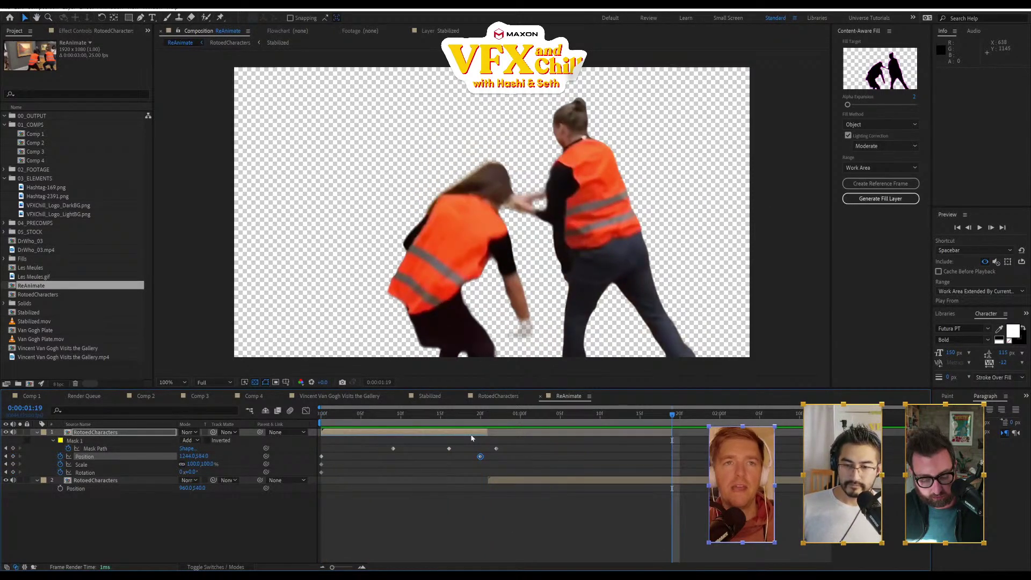
pyautogui.moveTo(468, 413); pyautogui.dragTo(481, 446)
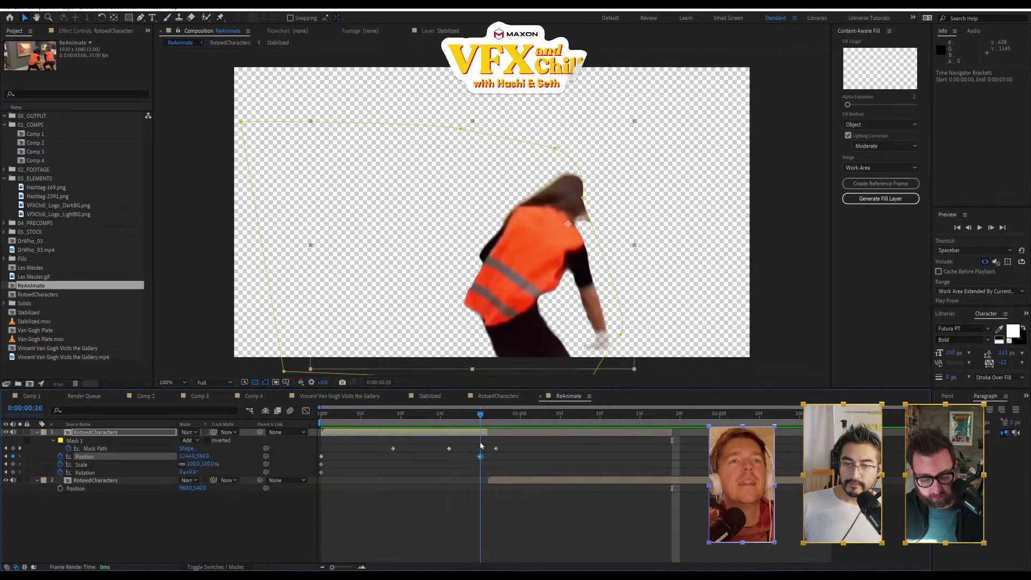
pyautogui.click(496, 482)
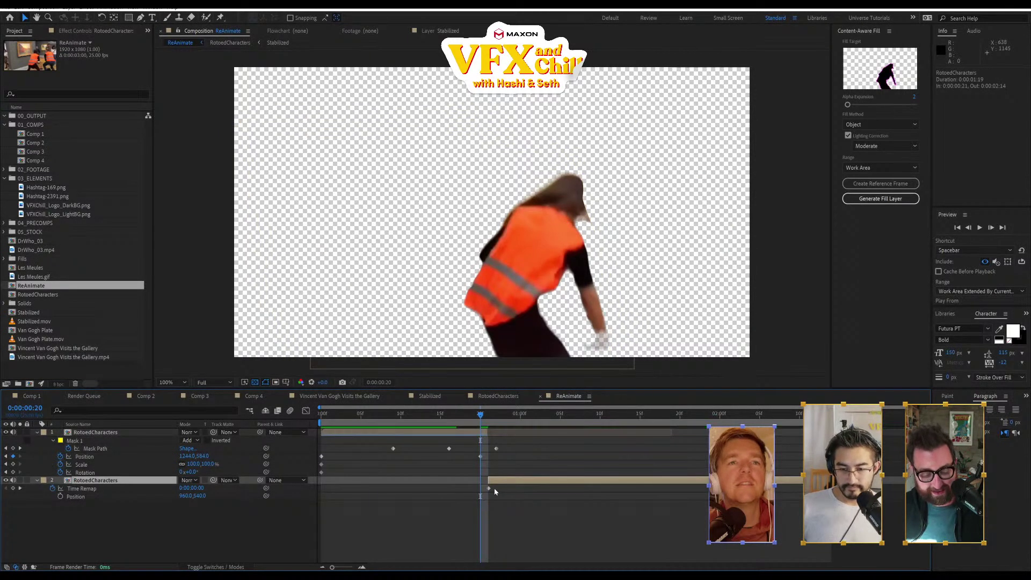
pyautogui.moveTo(488, 479); pyautogui.dragTo(482, 480)
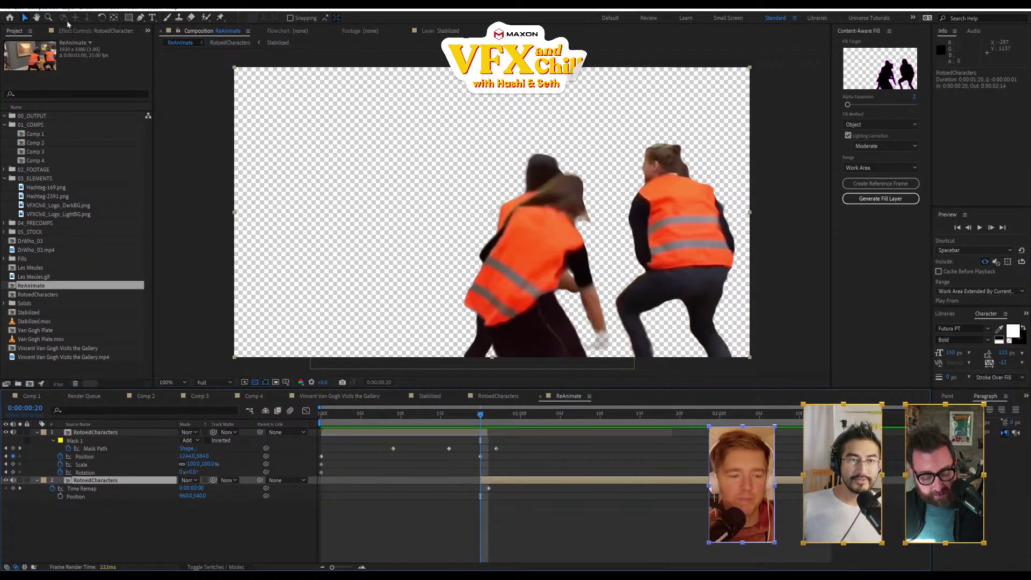
# - Apply the Liquify distortion effect to the upper RotoedCharacters layer
pyautogui.rightClick(101, 433)
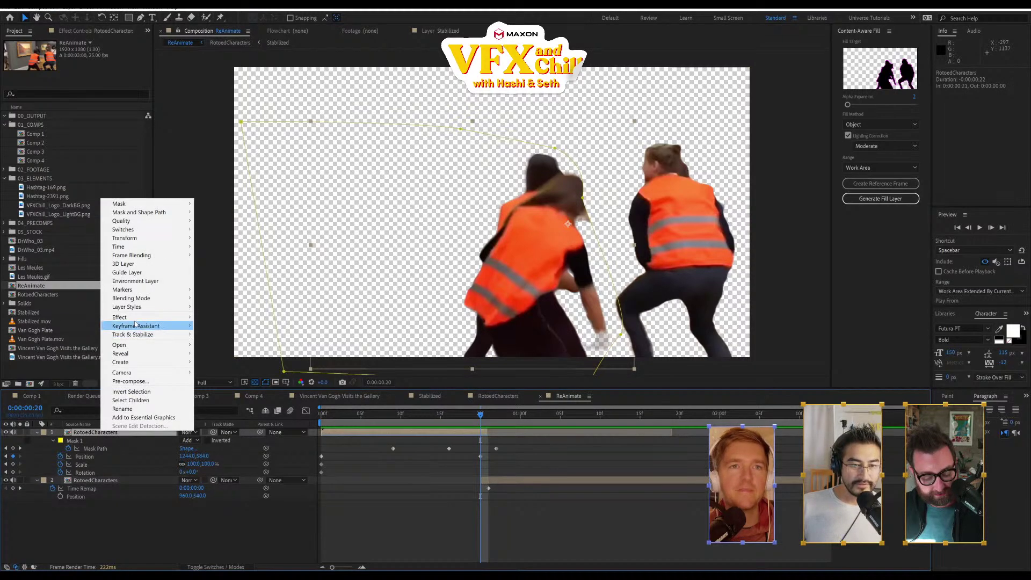
pyautogui.moveTo(134, 318)
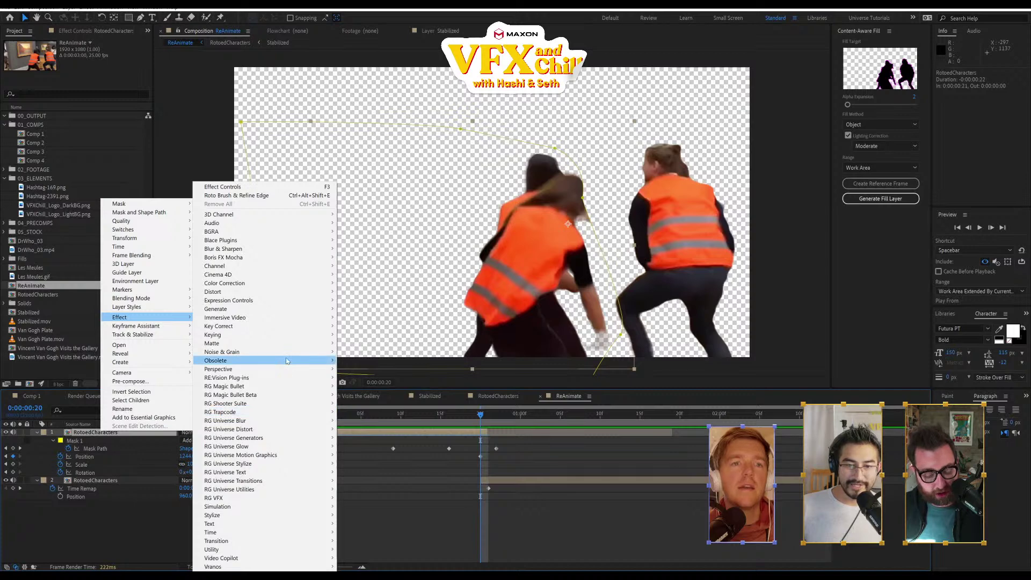
pyautogui.moveTo(297, 281)
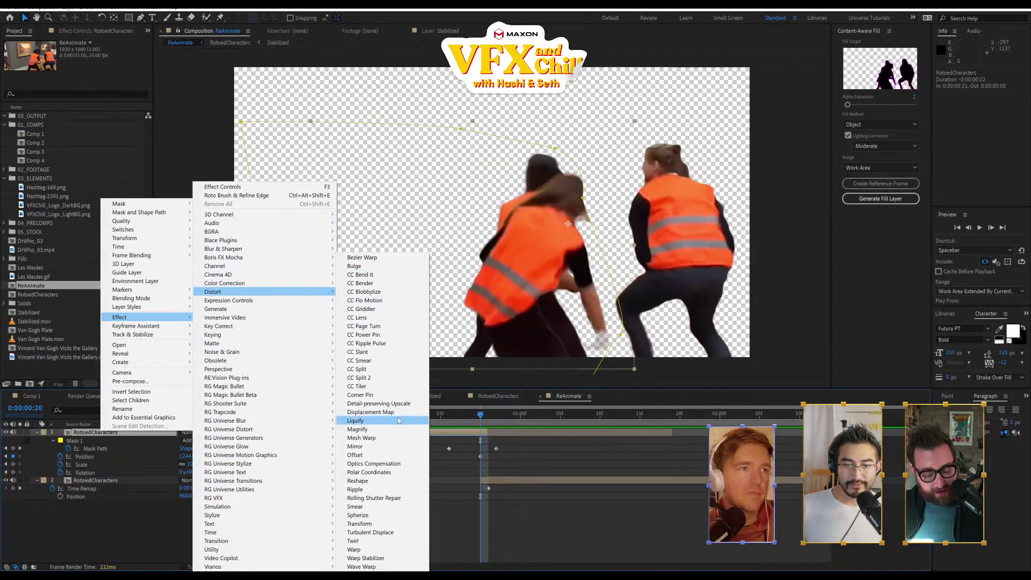
pyautogui.click(365, 421)
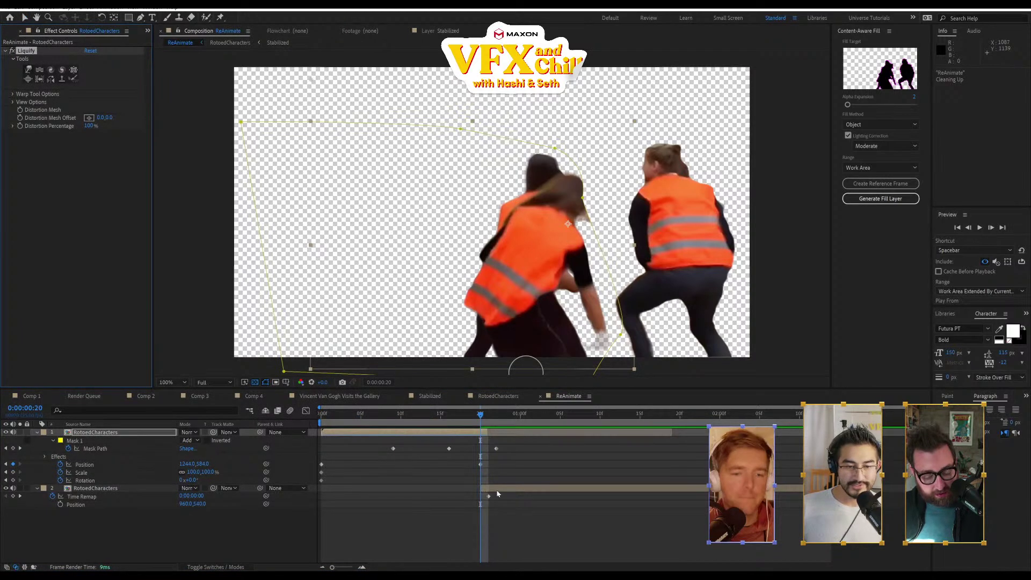
# - Compare the overlapping clips from 0:00:00:20 to 0:00:00:22 and check the lower layer's Time Remap keyframe
pyautogui.scroll(3, 503, 430)
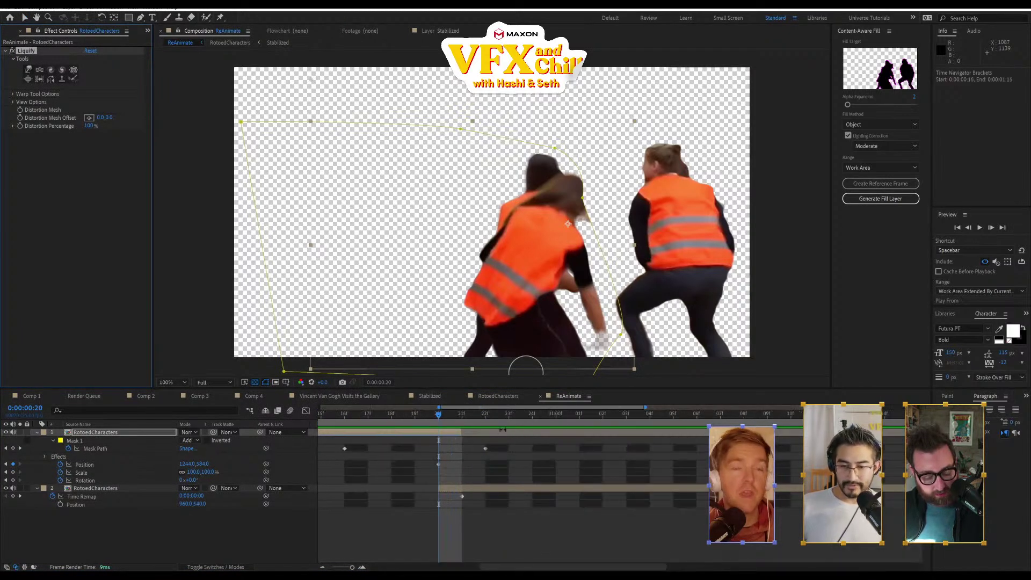
pyautogui.click(453, 418)
pyautogui.click(468, 494)
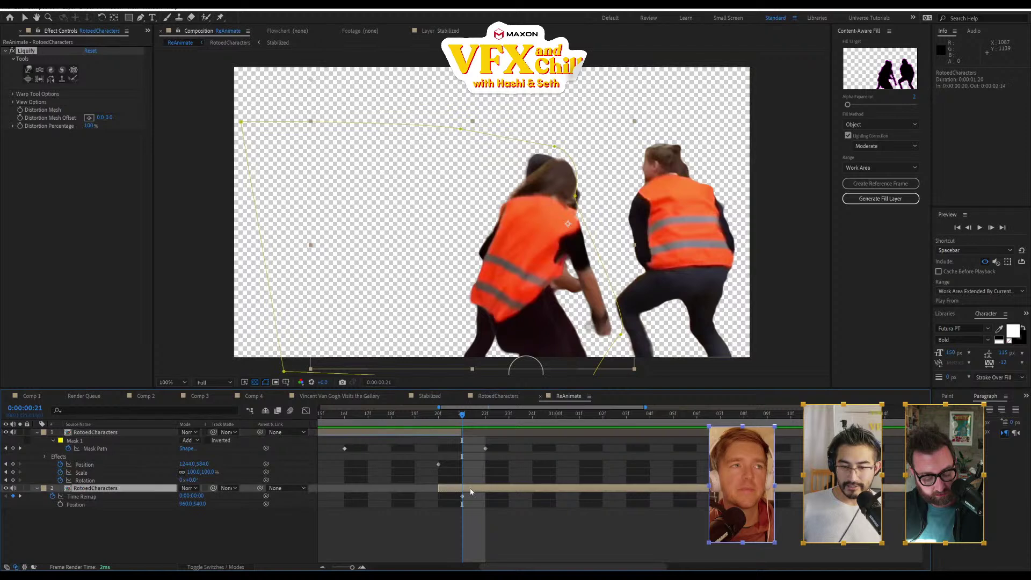
pyautogui.click(463, 497)
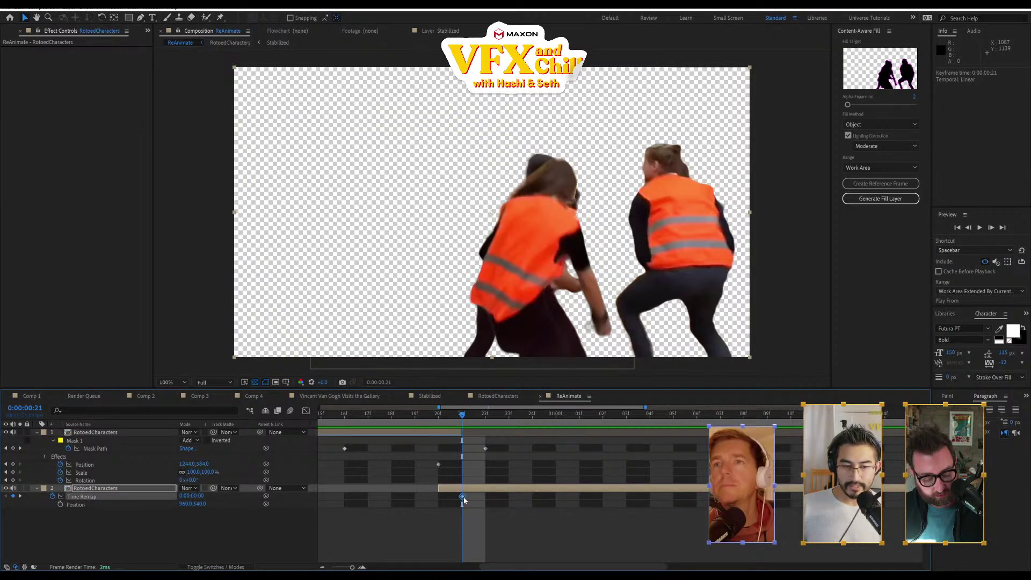
pyautogui.click(510, 489)
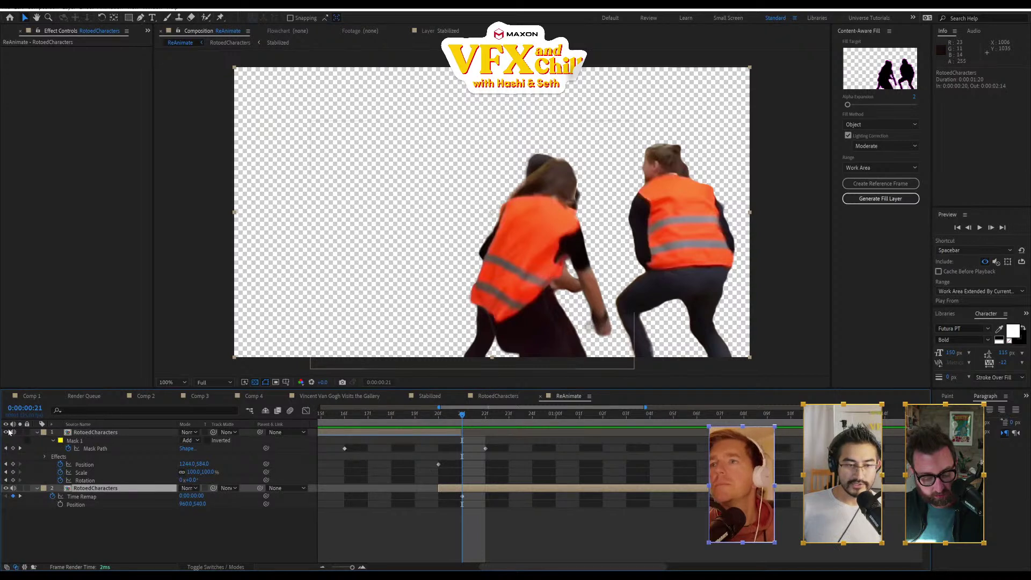
pyautogui.click(7, 432)
pyautogui.click(7, 433)
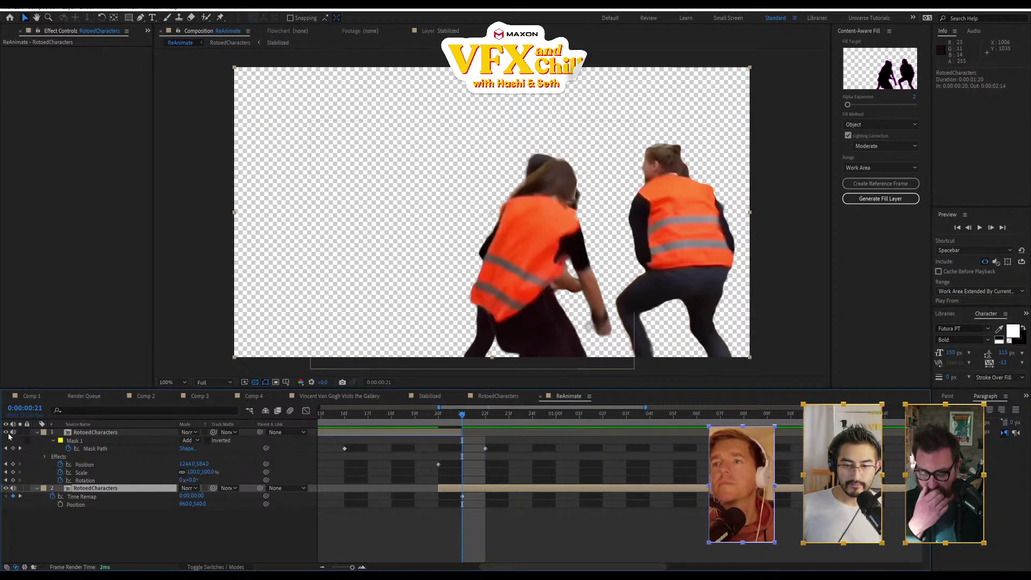
pyautogui.click(484, 416)
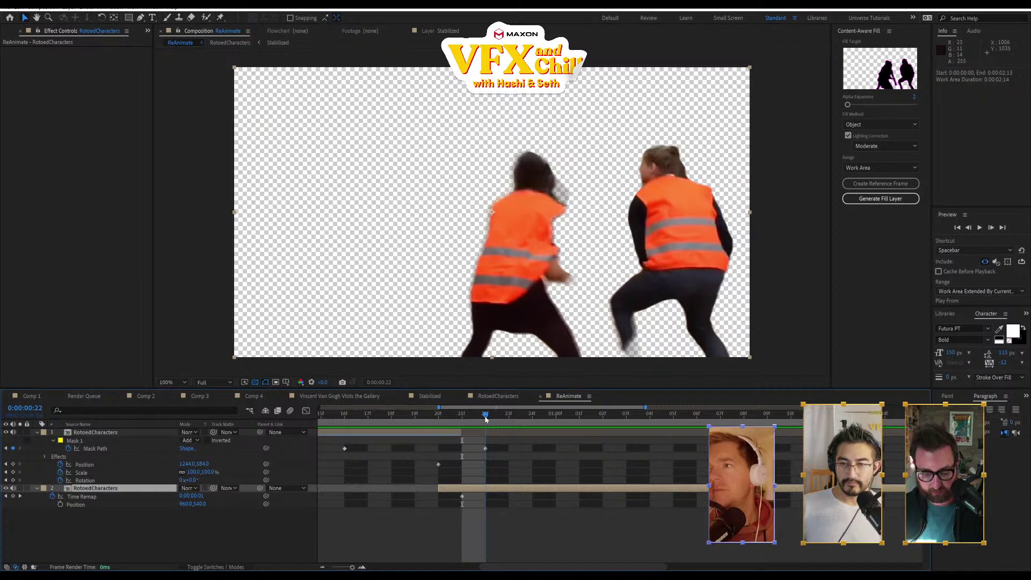
pyautogui.moveTo(485, 417); pyautogui.dragTo(457, 450)
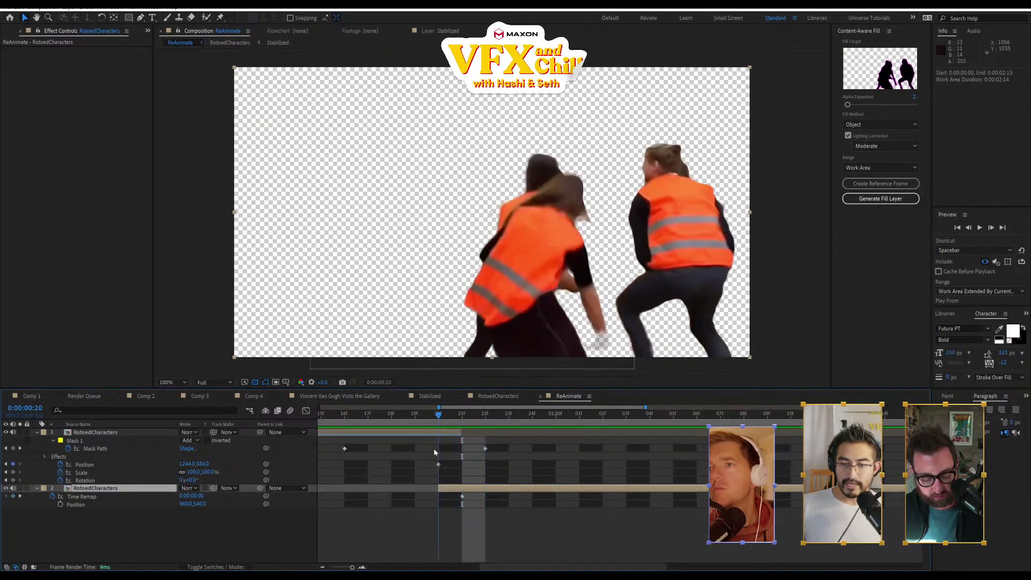
pyautogui.press('pageup')
pyautogui.press('pageup')
# - Select the upper layer's Liquify effect and compare the two activists' poses at 0:00:00:20 by toggling that layer's visibility
pyautogui.click(455, 435)
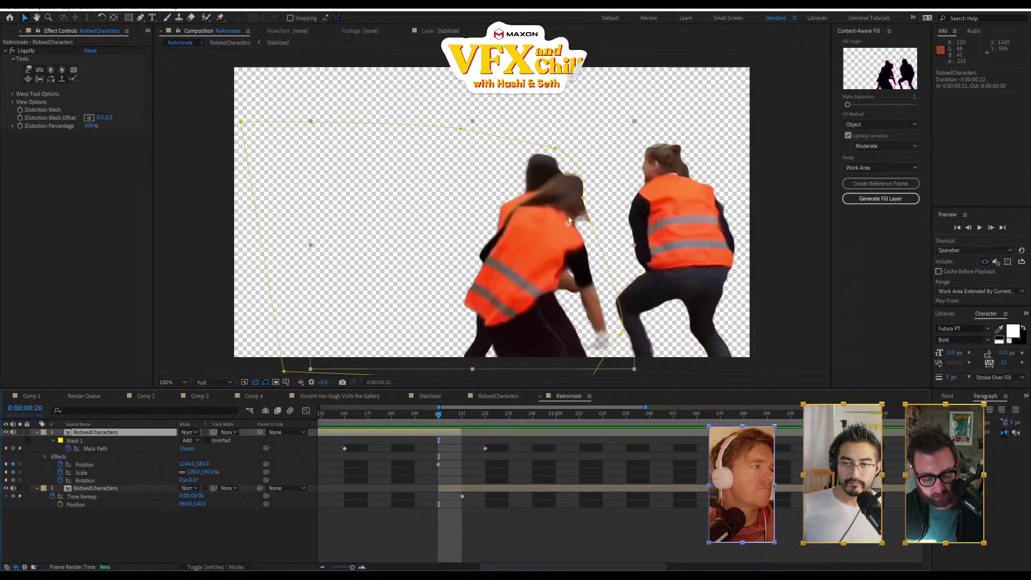
pyautogui.click(24, 52)
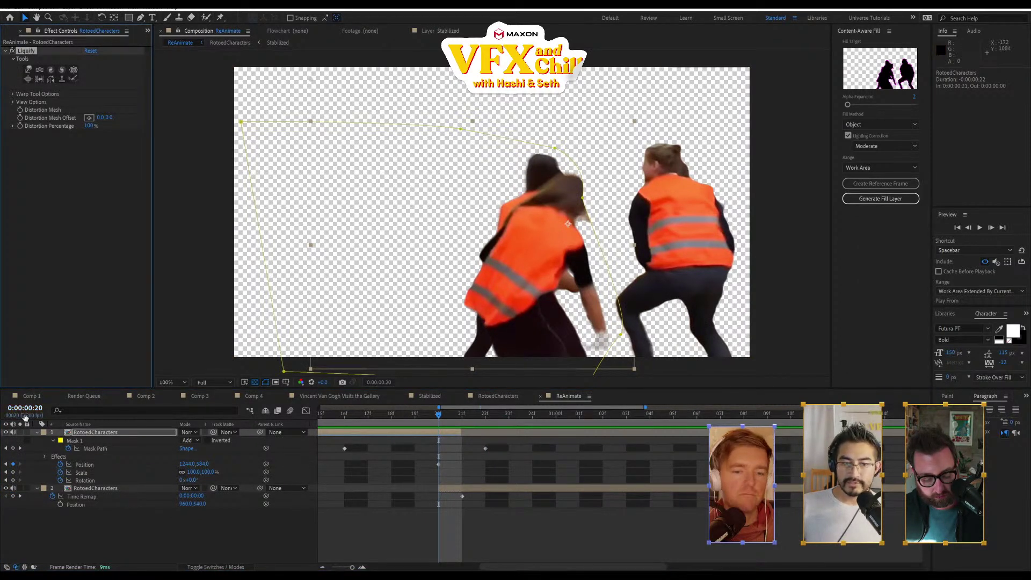
pyautogui.click(6, 433)
pyautogui.click(6, 433)
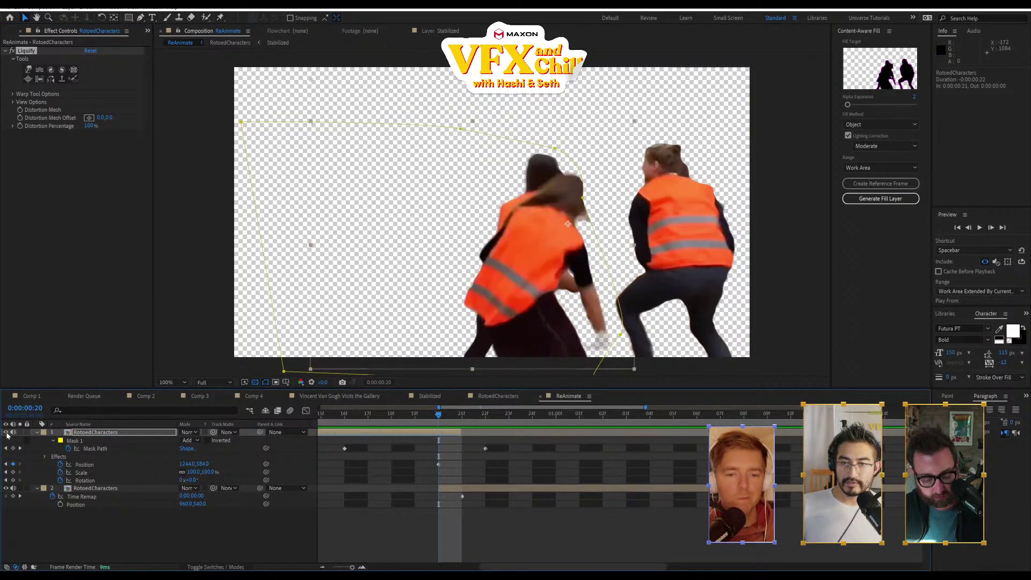
pyautogui.click(6, 432)
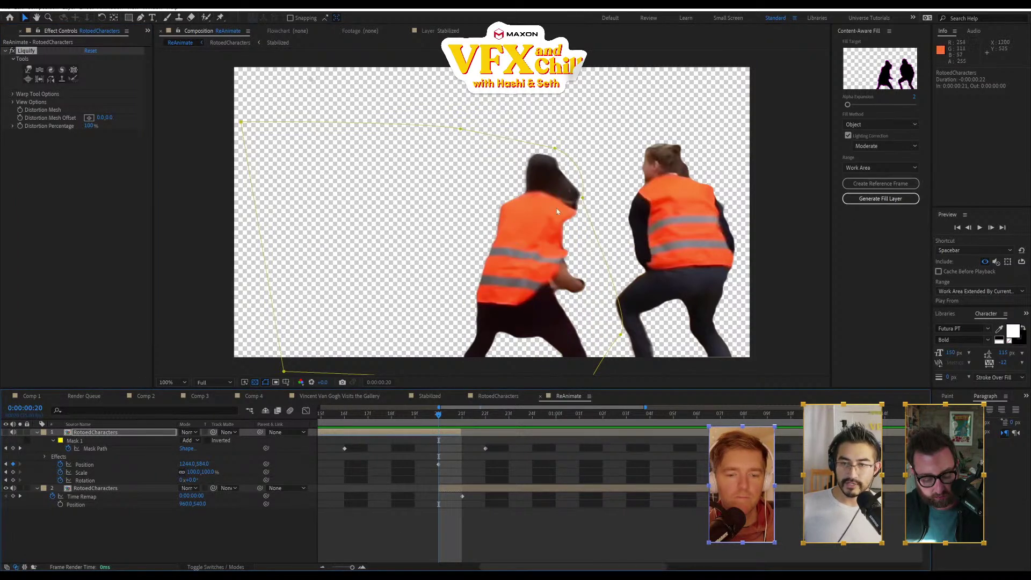
# - Try to warp the upper-layer activist's head and shoulders with a Liquify brush at 0:00:00:21
pyautogui.click(460, 414)
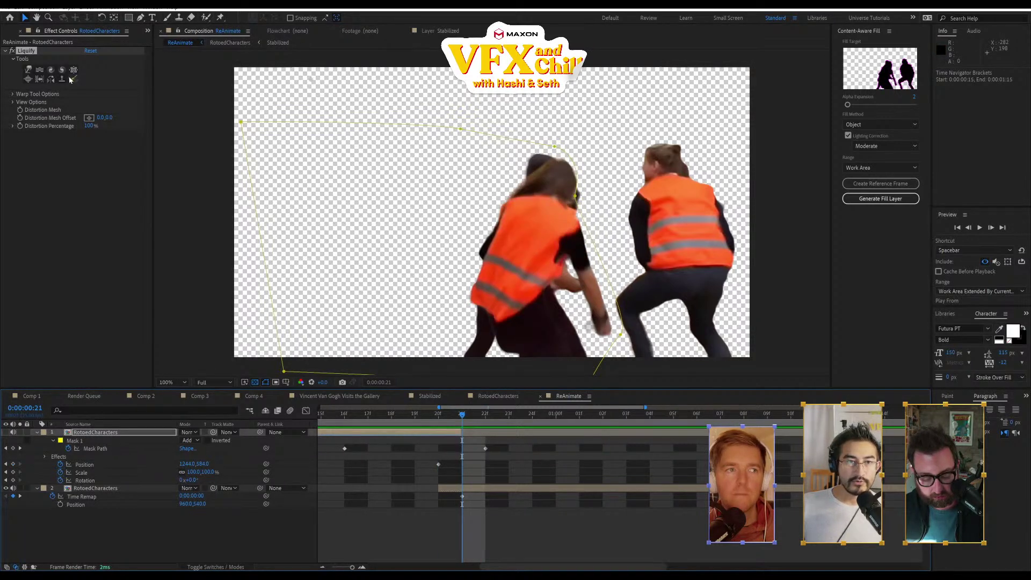
pyautogui.click(34, 74)
pyautogui.moveTo(549, 198); pyautogui.dragTo(615, 186)
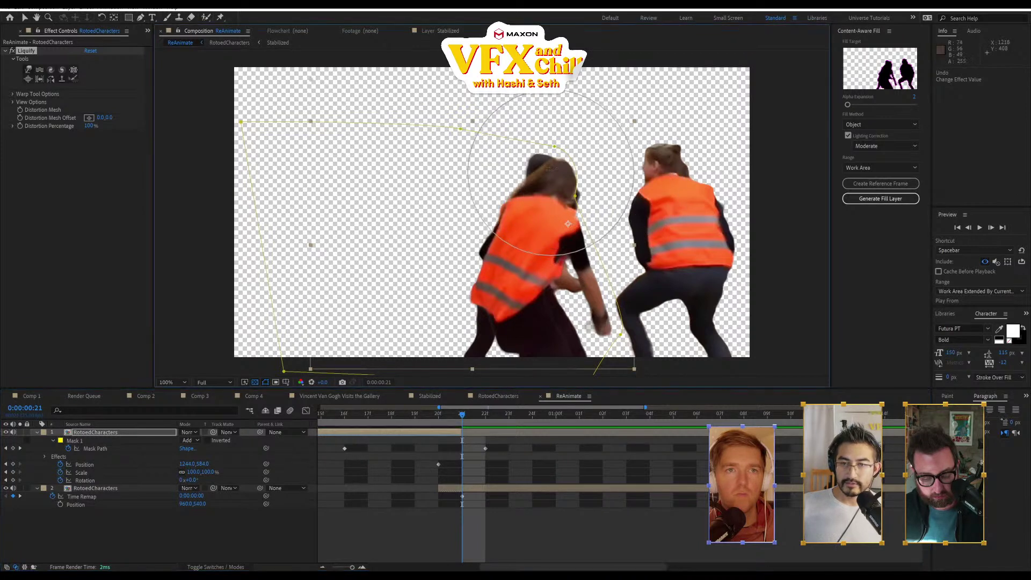
pyautogui.click(550, 172)
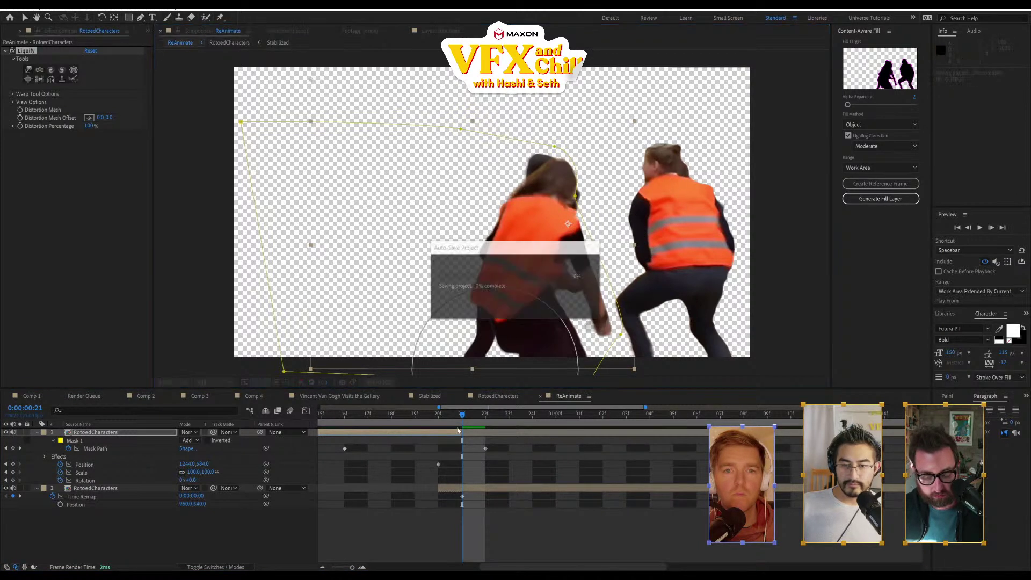
# - At 0:00:00:20, warp the upper-layer activist's head, torso and arm with the Liquify brush to match the lower layer's pose
pyautogui.press('pageup')
pyautogui.moveTo(568, 163)
pyautogui.mouseDown()
pyautogui.moveTo(559, 171)
pyautogui.moveTo(569, 192)
pyautogui.moveTo(562, 247)
pyautogui.moveTo(511, 253)
pyautogui.moveTo(517, 265)
pyautogui.moveTo(486, 309)
pyautogui.moveTo(552, 340)
pyautogui.moveTo(532, 331)
pyautogui.moveTo(529, 352)
pyautogui.moveTo(507, 344)
pyautogui.moveTo(497, 319)
pyautogui.moveTo(398, 359)
pyautogui.mouseUp()
pyautogui.click(6, 432)
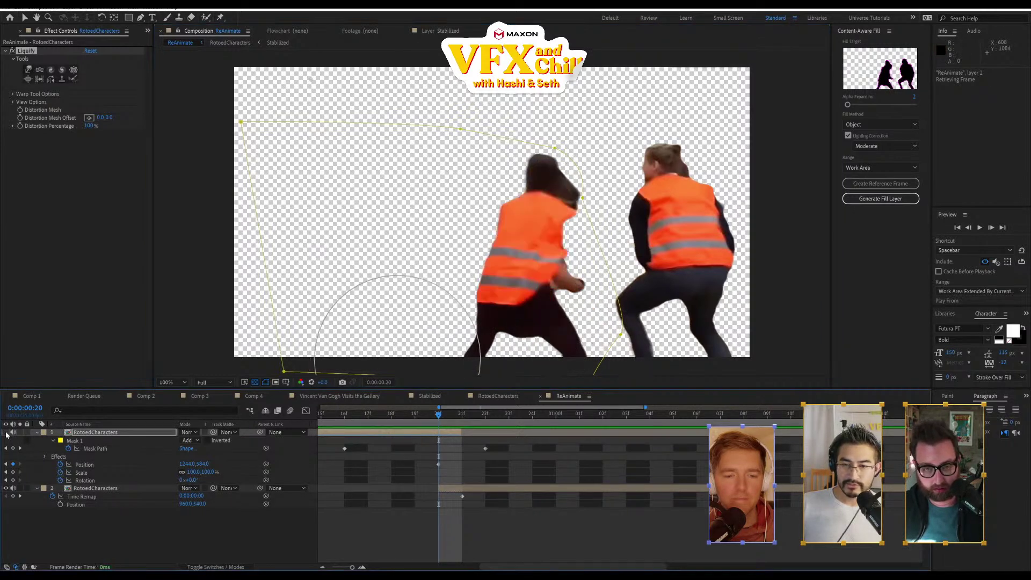
pyautogui.click(6, 432)
pyautogui.moveTo(537, 301); pyautogui.dragTo(541, 296)
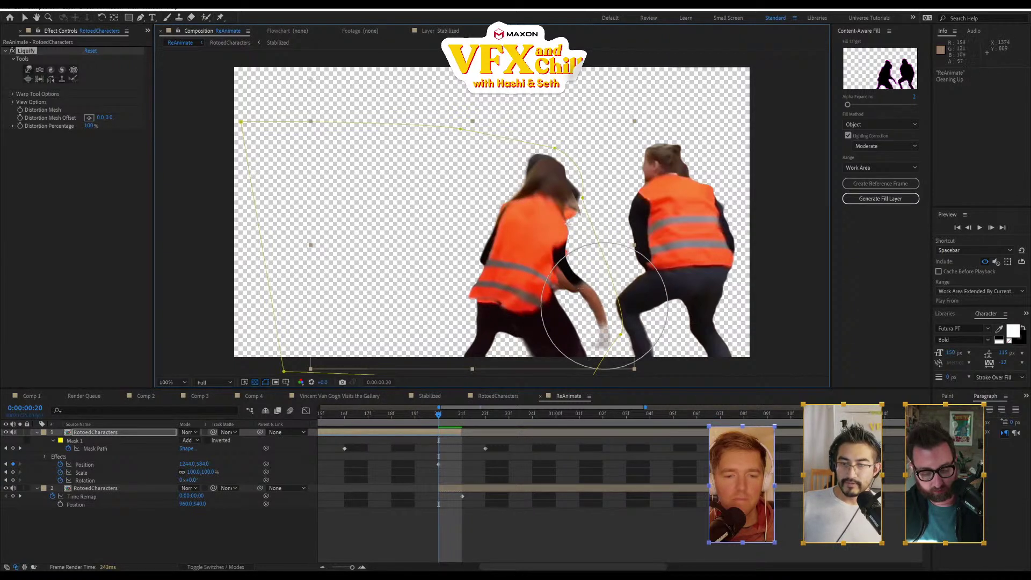
pyautogui.moveTo(602, 312)
pyautogui.mouseDown()
pyautogui.moveTo(564, 323)
pyautogui.moveTo(590, 319)
pyautogui.moveTo(605, 335)
pyautogui.moveTo(578, 310)
pyautogui.mouseUp()
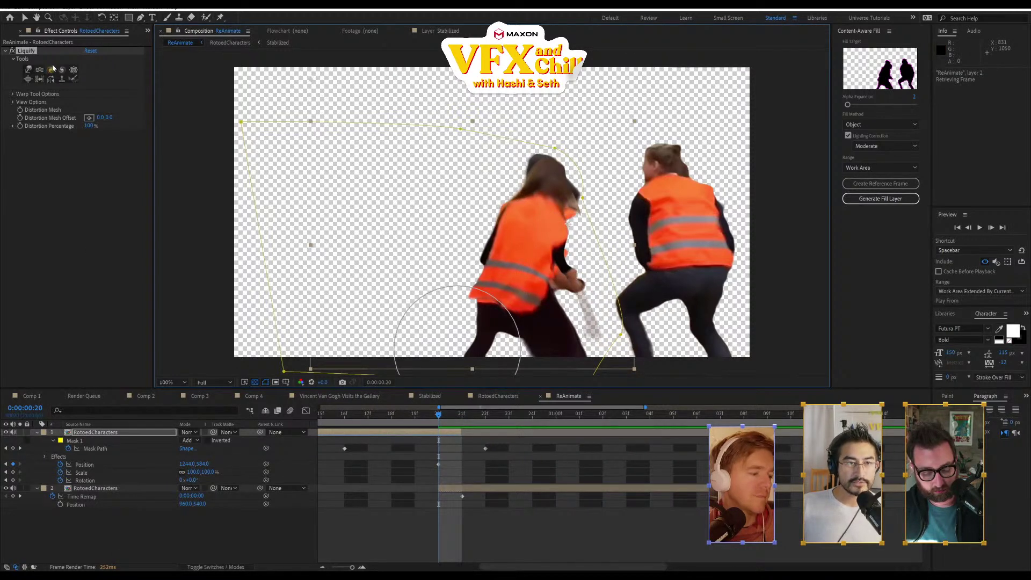
# - Keyframe the Liquify Distortion Percentage at 100% on 0:00:00:20 and at 0% on 0:00:00:14
pyautogui.click(20, 128)
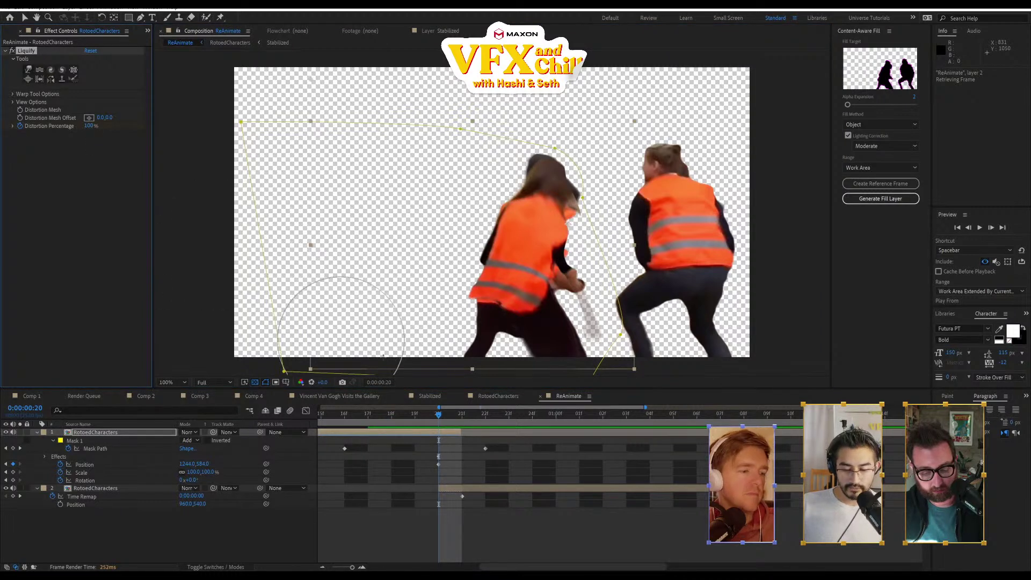
pyautogui.scroll(-3, 428, 424)
pyautogui.click(433, 414)
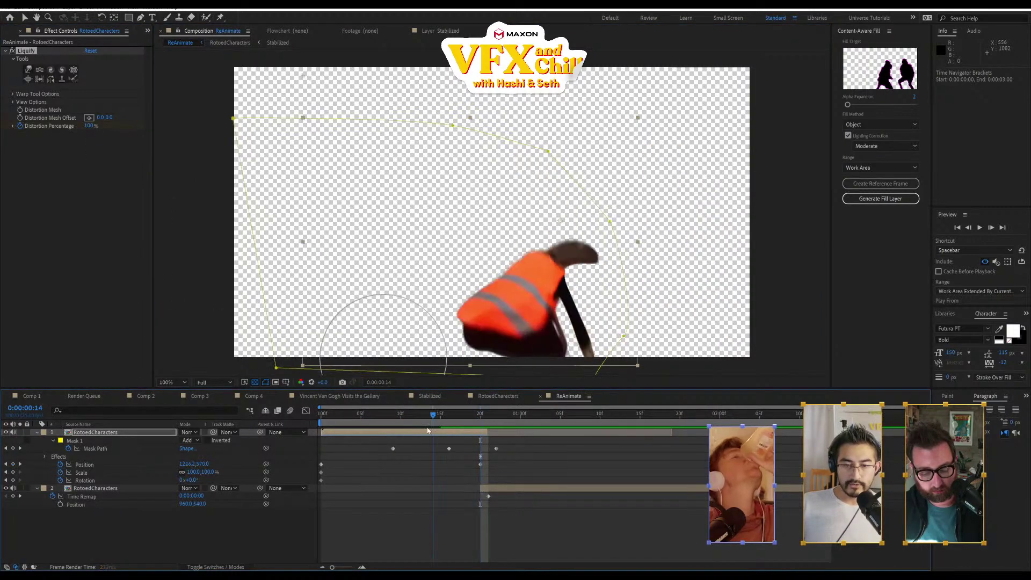
pyautogui.click(90, 125)
pyautogui.write('0')
pyautogui.press('Return')
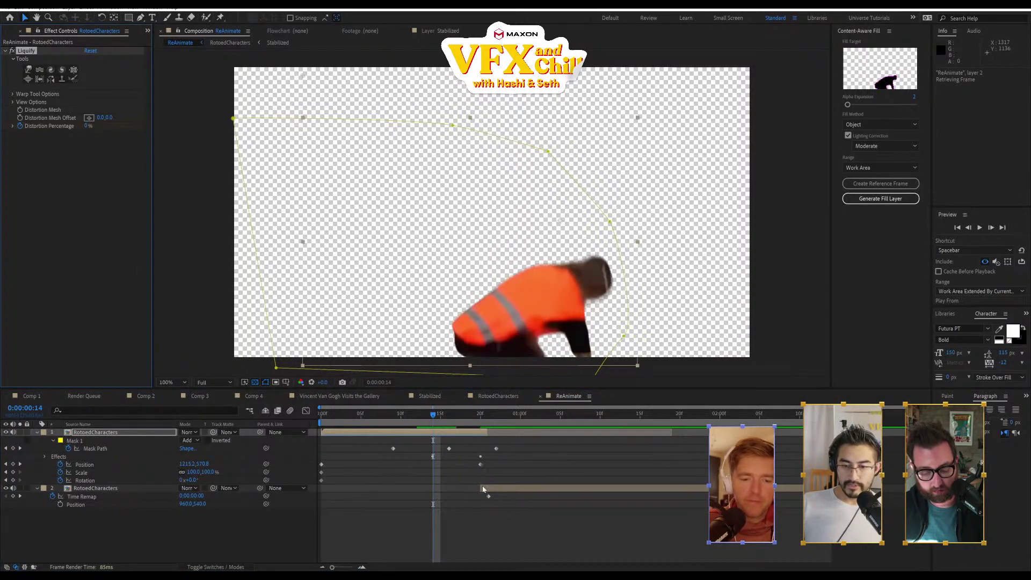
# - Trim the lower RotoedCharacters layer's start to 0:00:00:21 and play back the liquified transition from the beginning
pyautogui.moveTo(481, 488); pyautogui.dragTo(488, 489)
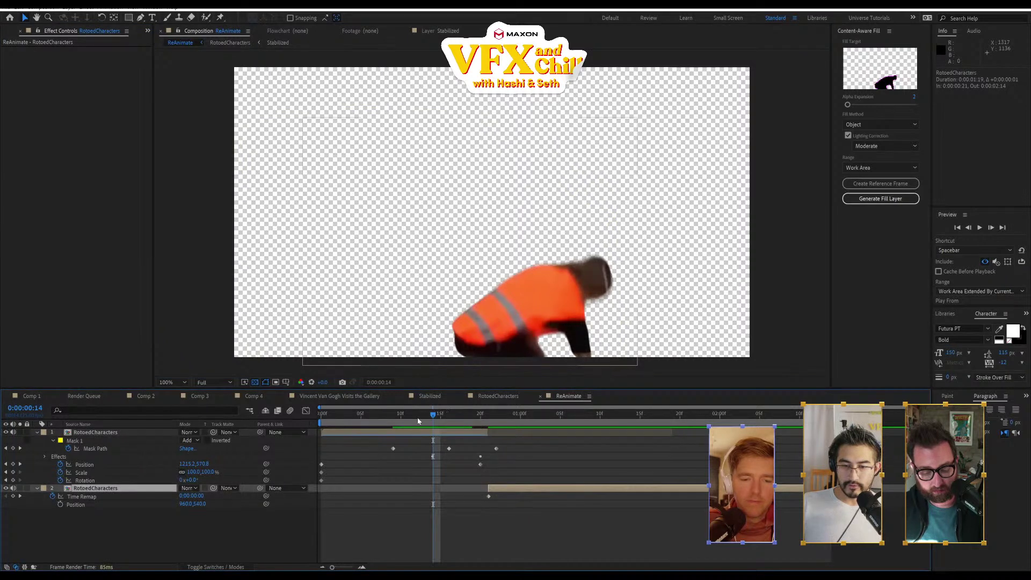
pyautogui.press('Home')
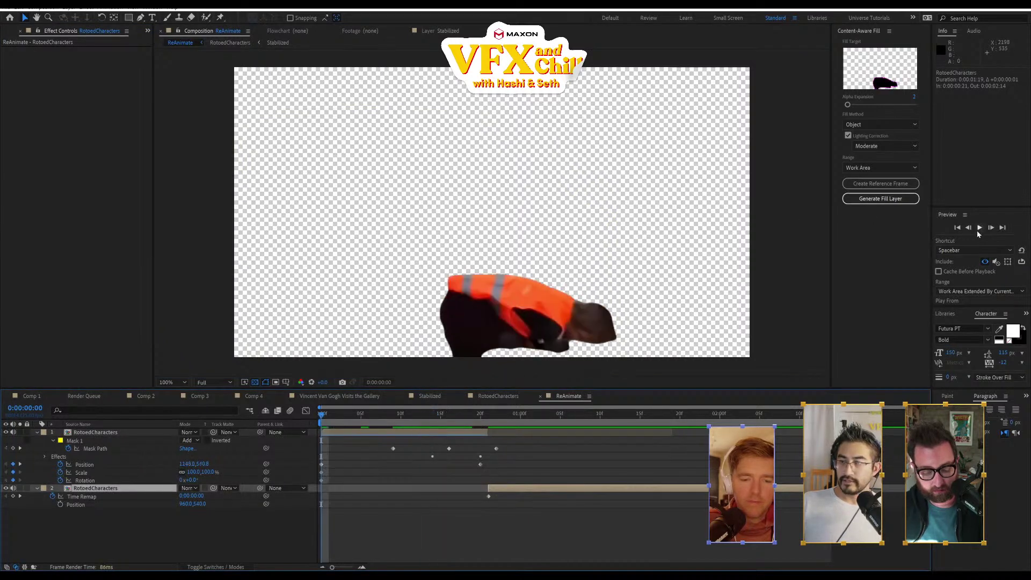
pyautogui.click(979, 228)
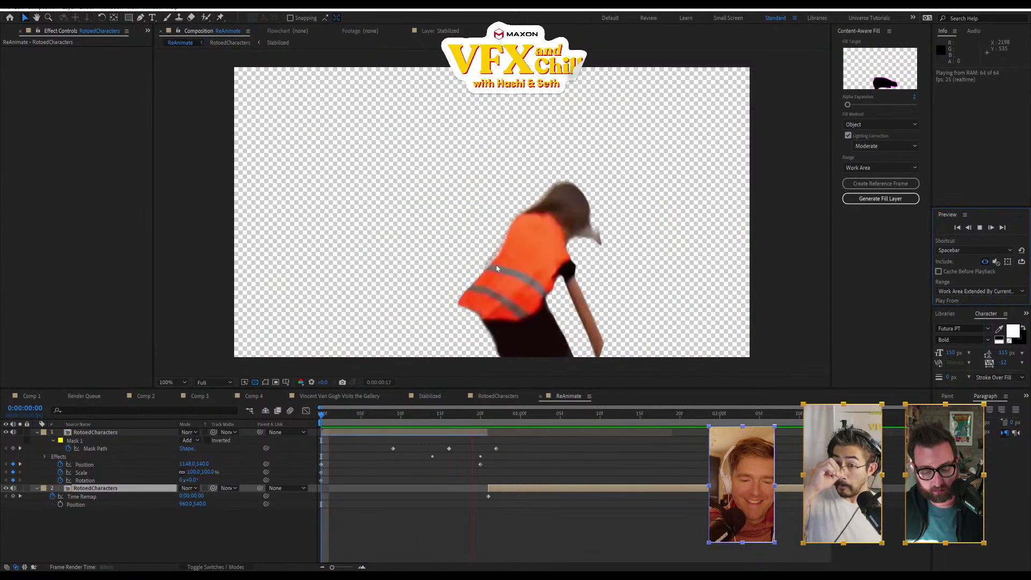
pyautogui.press('space')
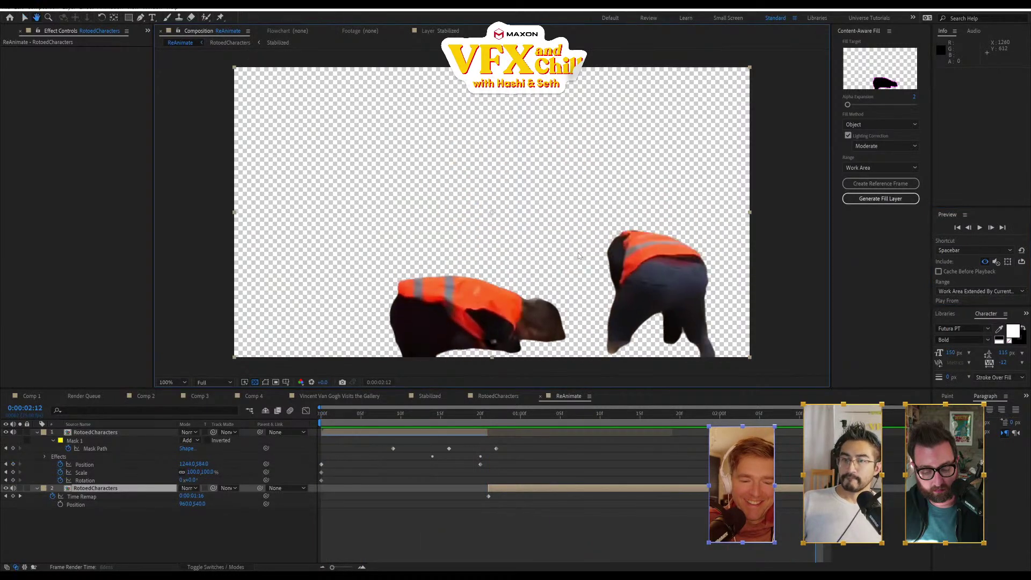
pyautogui.press('space')
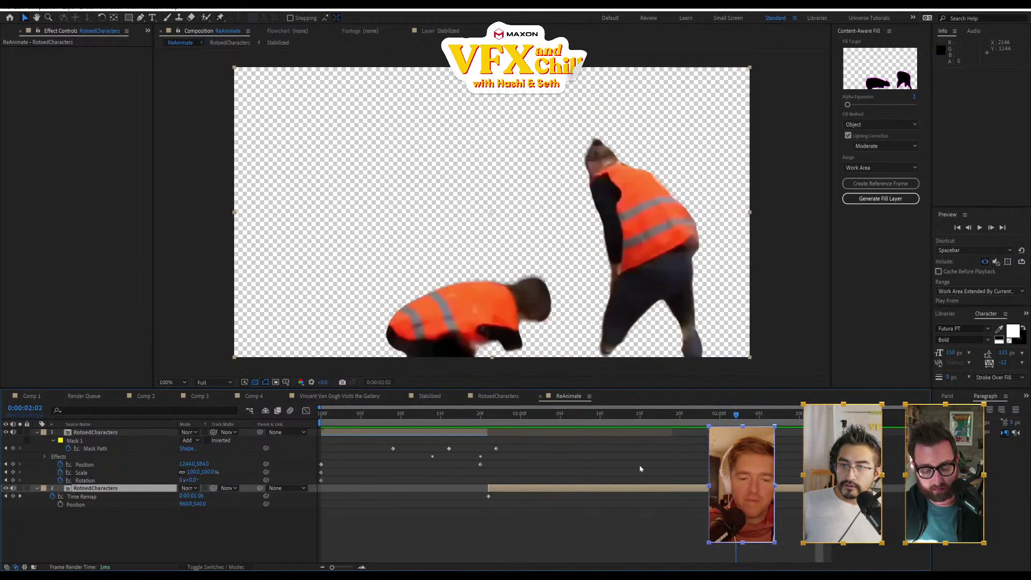
pyautogui.press('space')
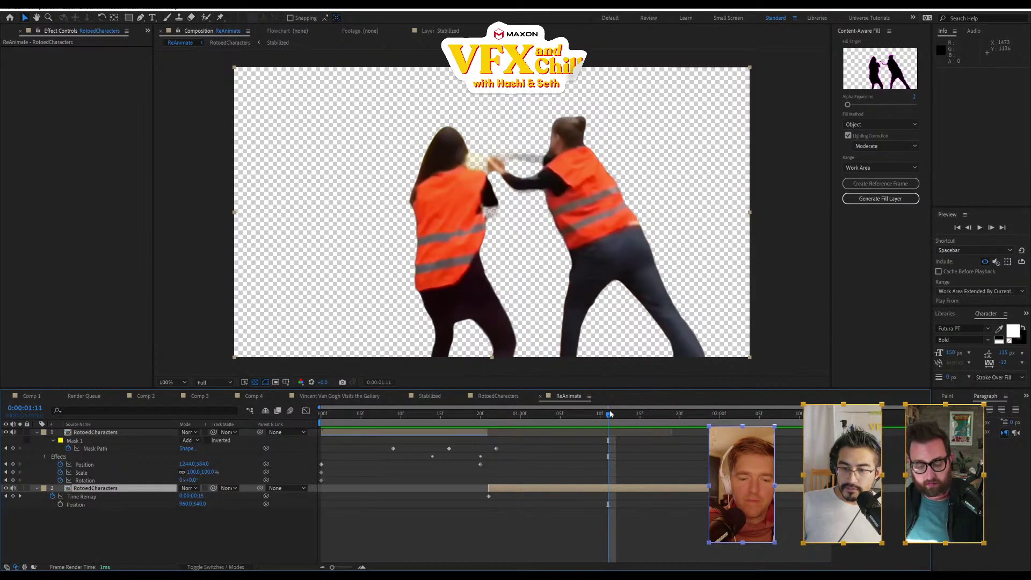
# - Duplicate the lower RotoedCharacters layer and trim the copy's start to 0:00:01:24
pyautogui.press('space')
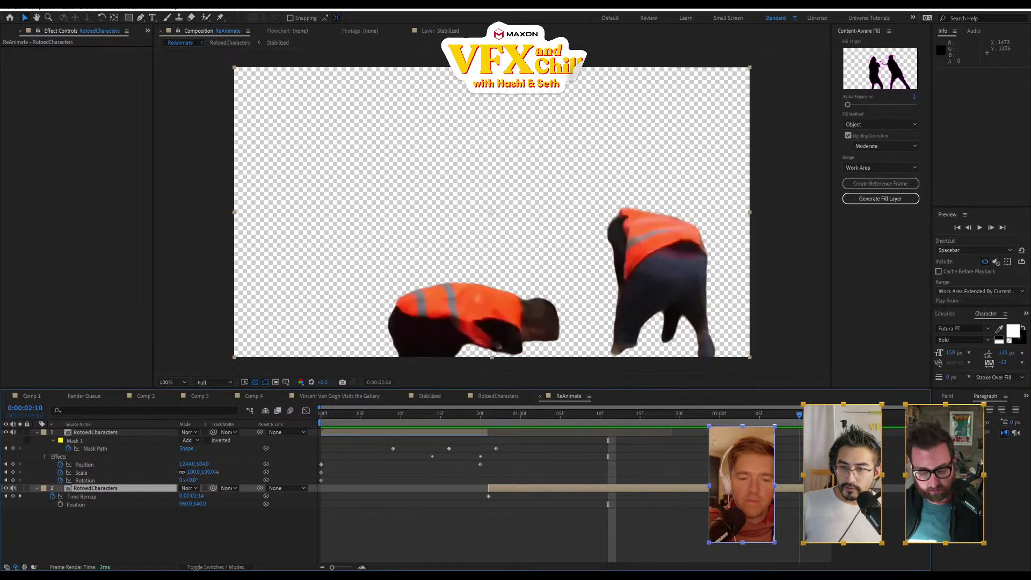
pyautogui.moveTo(661, 450); pyautogui.dragTo(491, 462)
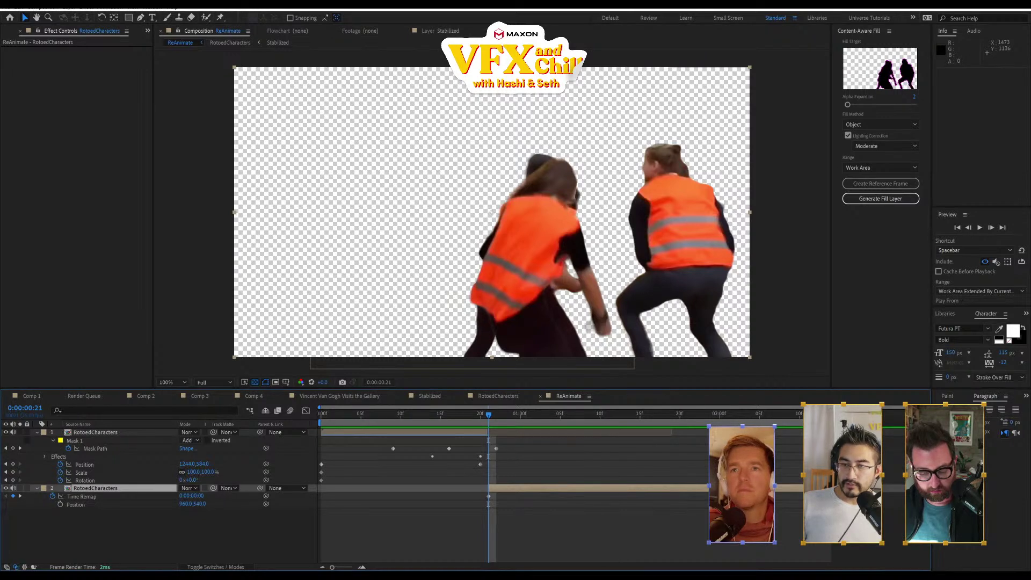
pyautogui.moveTo(733, 418); pyautogui.dragTo(712, 434)
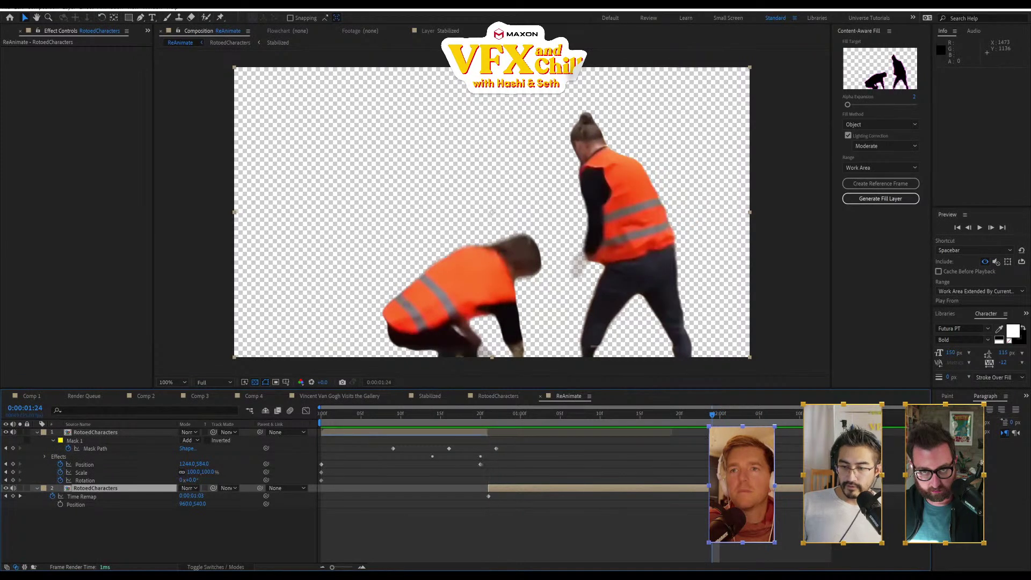
pyautogui.hotkey('ctrl', 'd')
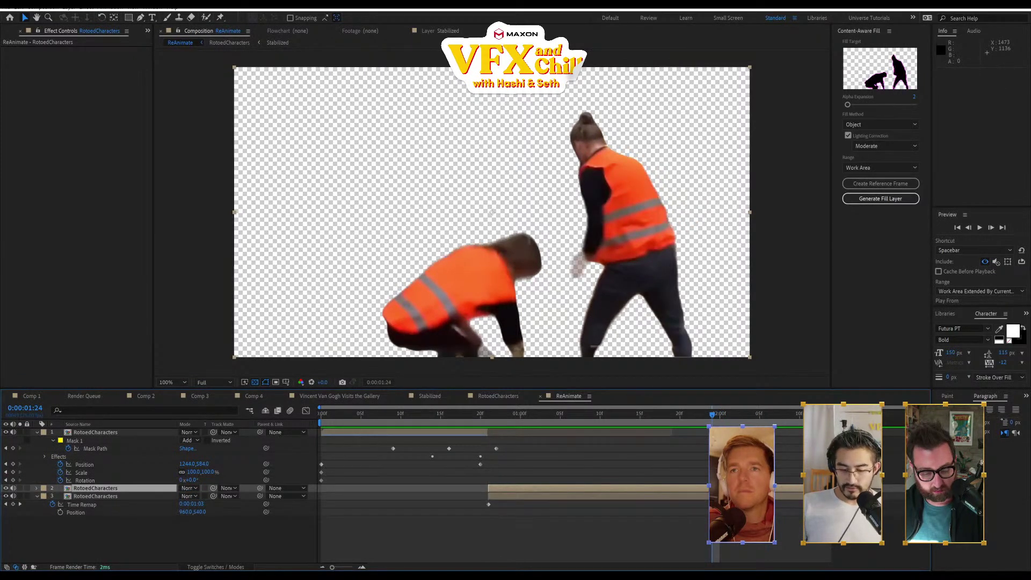
pyautogui.hotkey('alt', '[')
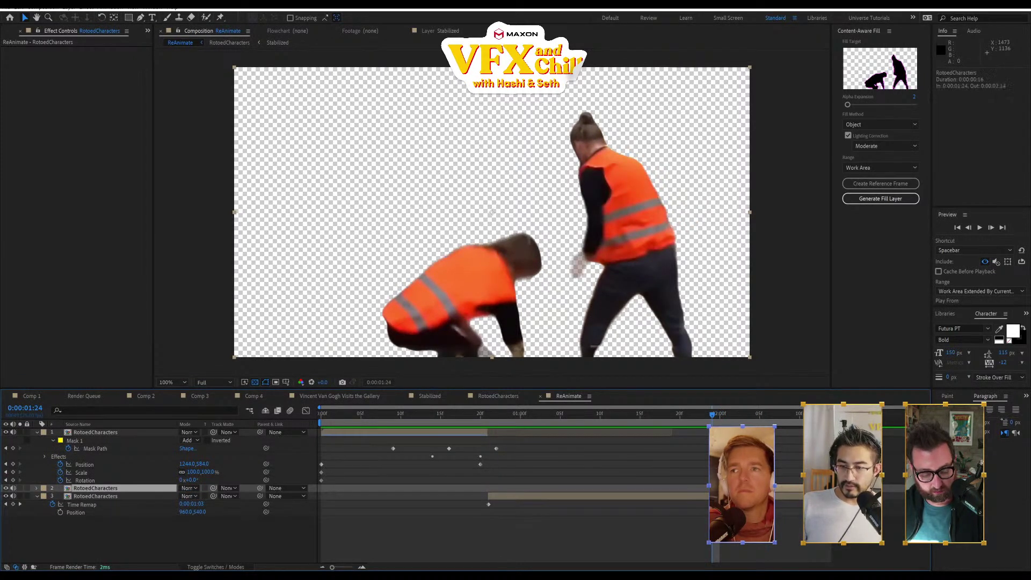
# - Time-reverse the trimmed RotoedCharacters copy and shift it to span 0:00:00:05 to 0:00:00:20, directly before the lower layer
pyautogui.rightClick(736, 488)
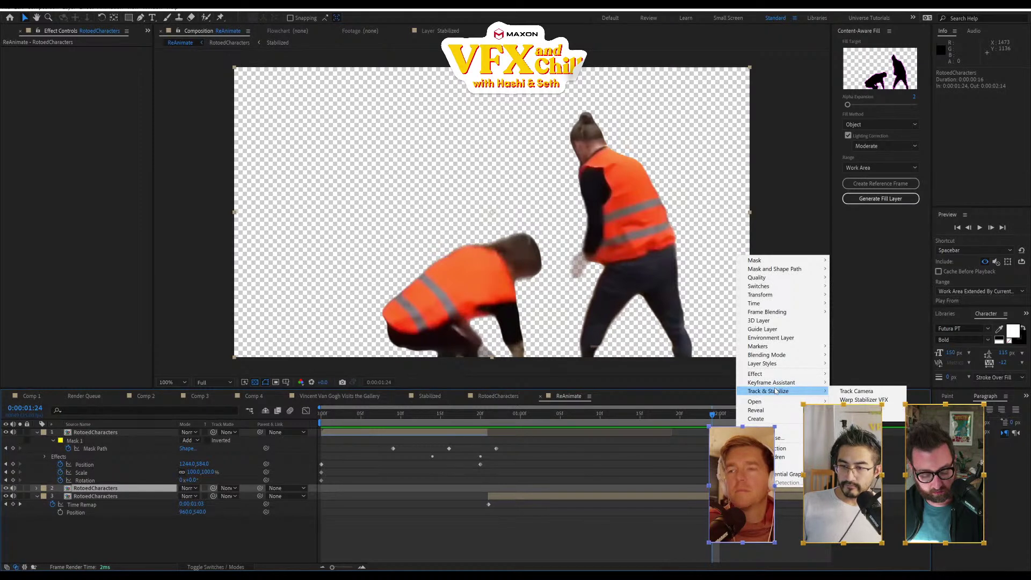
pyautogui.moveTo(762, 303)
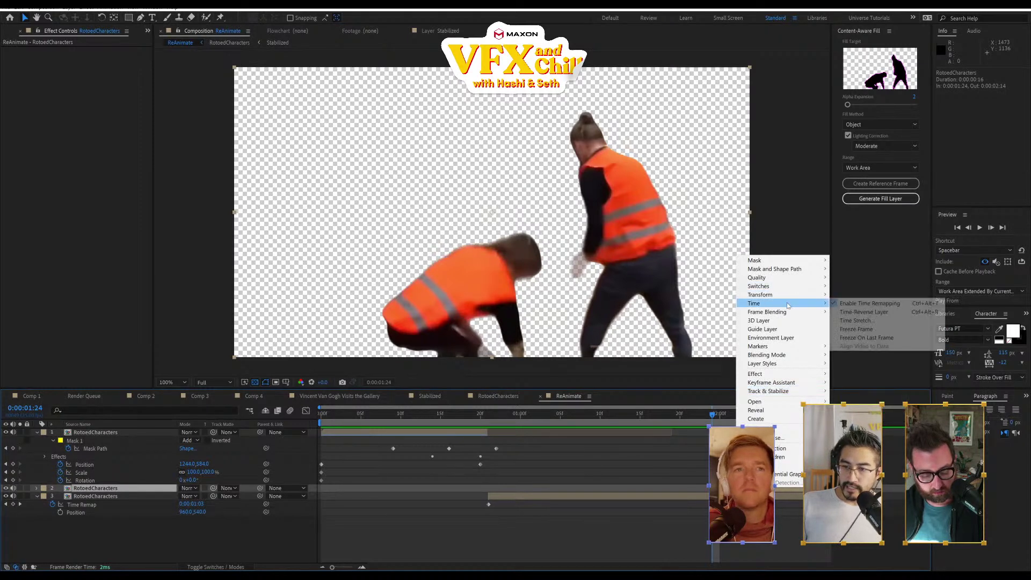
pyautogui.click(891, 312)
pyautogui.moveTo(708, 489); pyautogui.dragTo(381, 497)
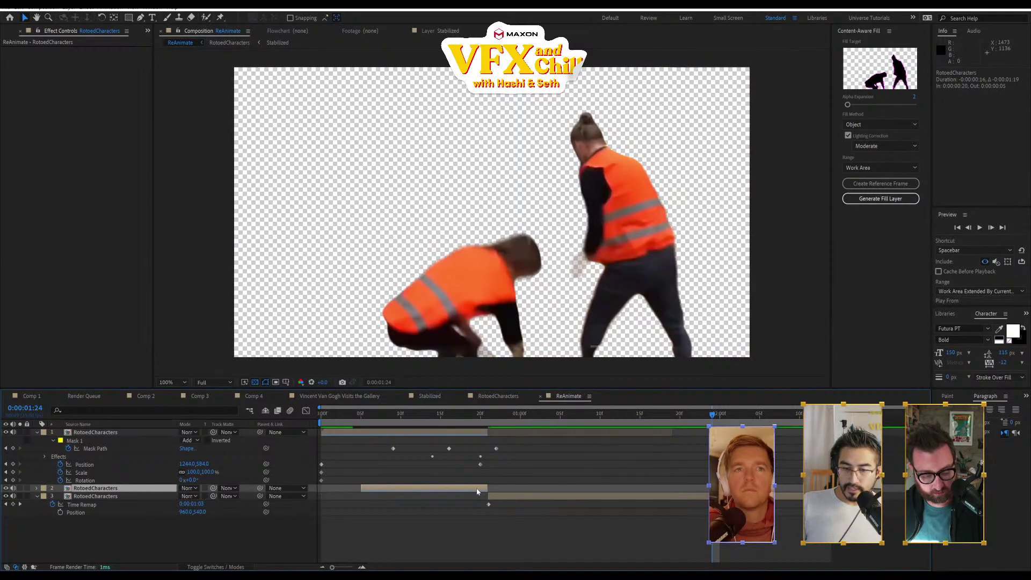
# - At 0:00:00:14, draw a closed seven-point Pen mask around the bent-over standing activist on the reversed RotoedCharacters copy
pyautogui.moveTo(530, 414); pyautogui.dragTo(409, 446)
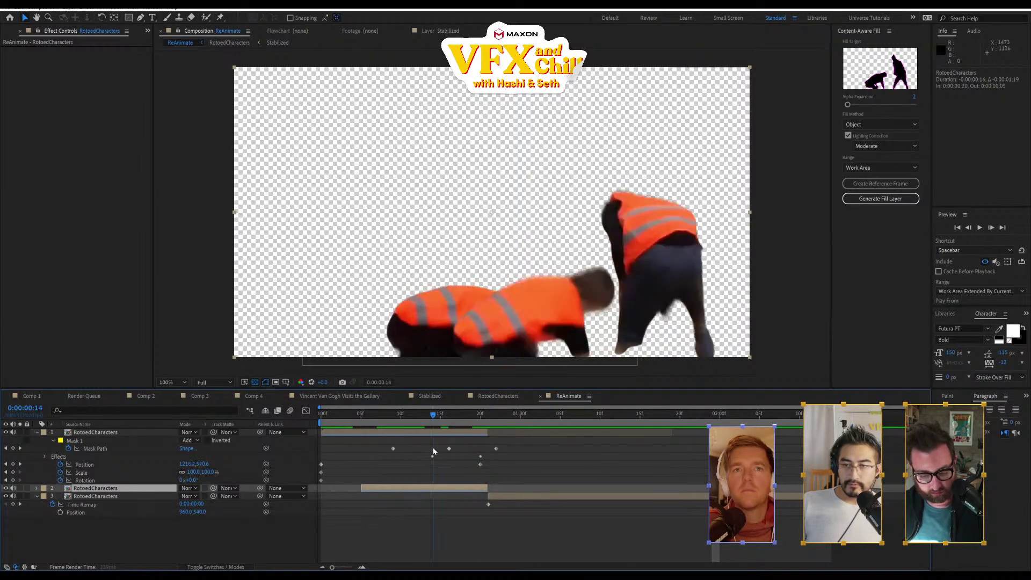
pyautogui.press('g')
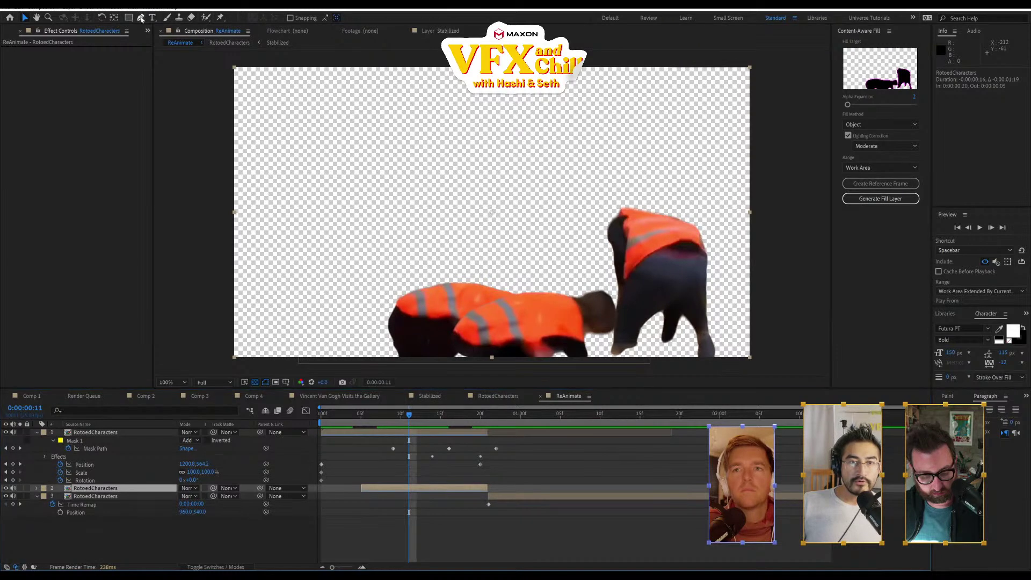
pyautogui.click(777, 301)
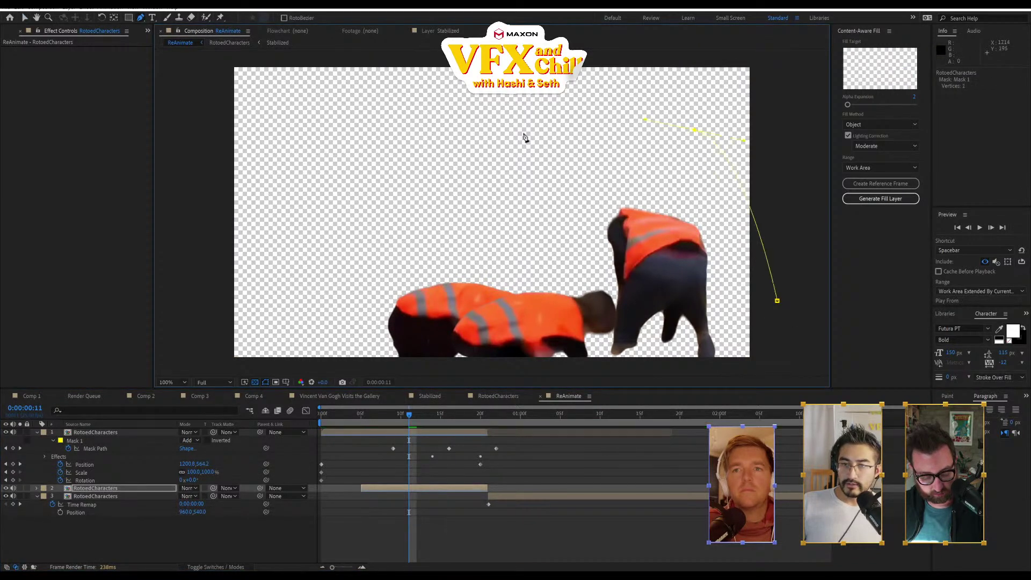
pyautogui.hotkey('ctrl', 'z')
pyautogui.press('space')
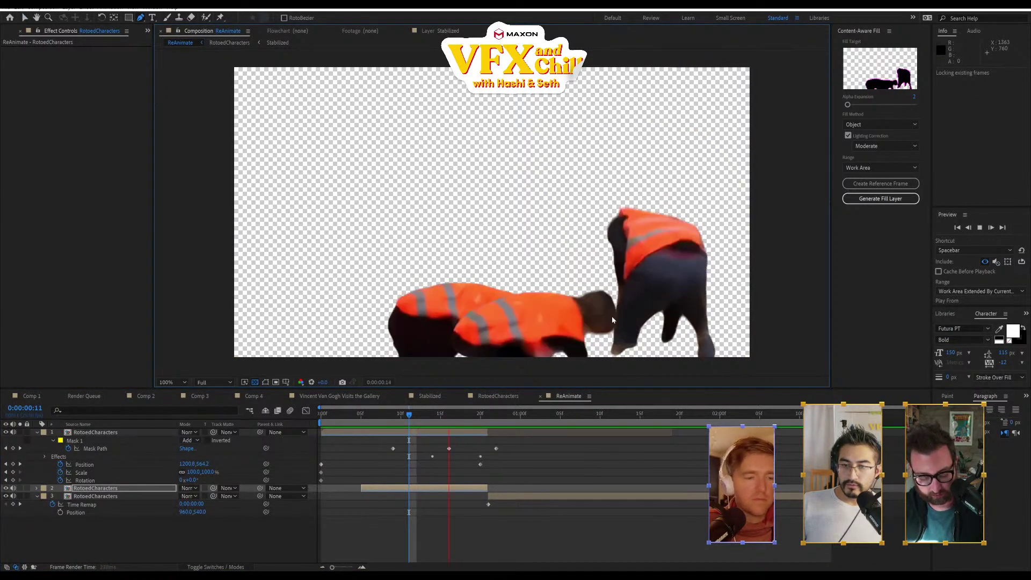
pyautogui.press('space')
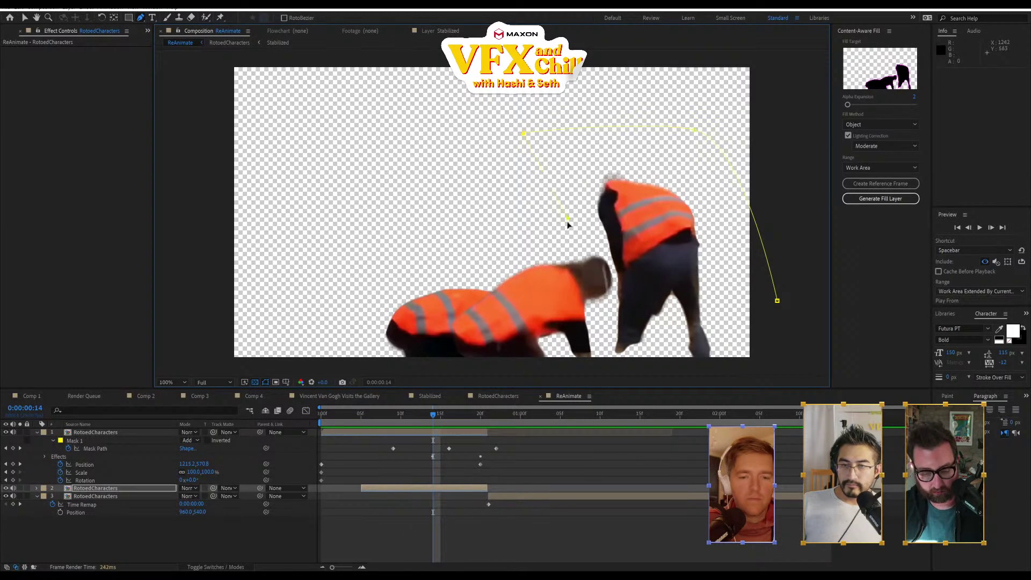
pyautogui.click(591, 249)
pyautogui.moveTo(606, 360); pyautogui.dragTo(610, 378)
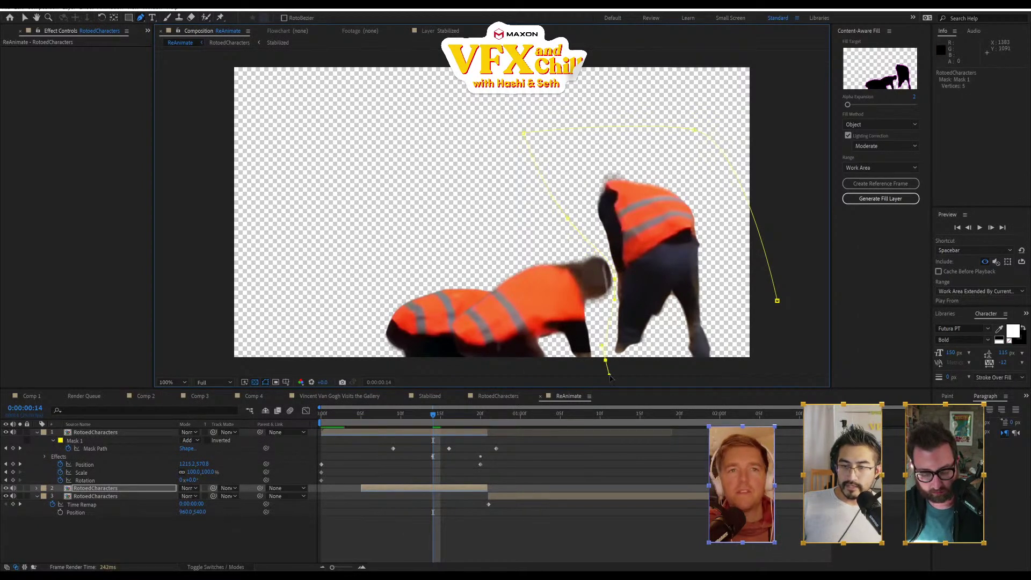
pyautogui.moveTo(780, 357); pyautogui.dragTo(779, 344)
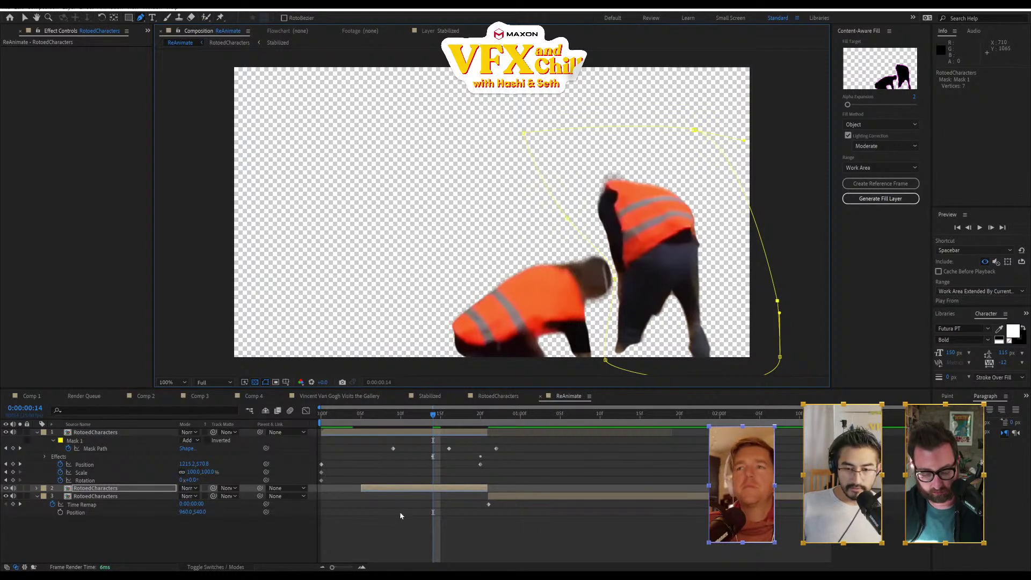
# - Keyframe the reversed copy's Mask Path at 0:00:00:14 and advance to 0:00:00:20 for the next mask shape
pyautogui.hotkey('ctrl', 'v')
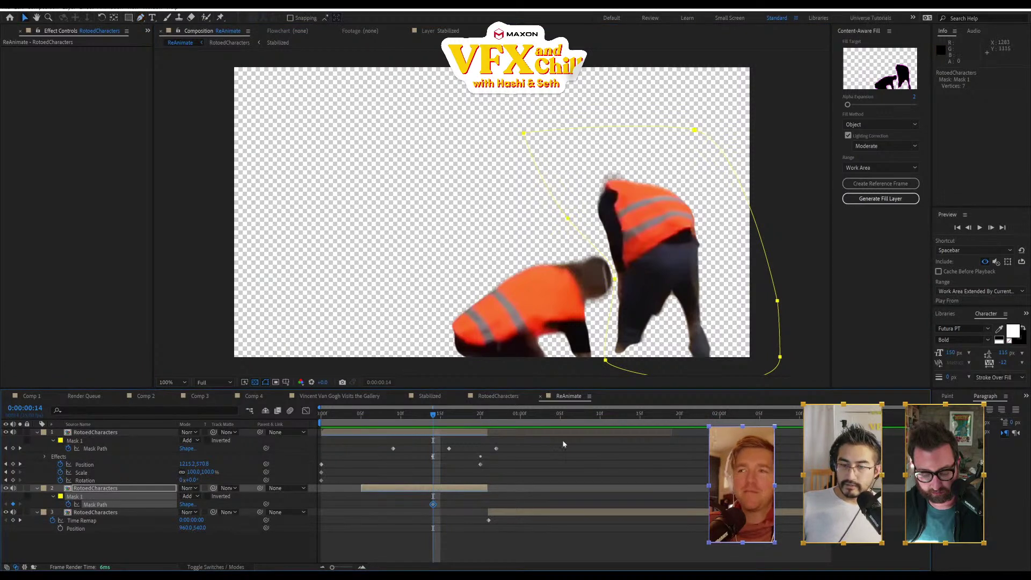
pyautogui.moveTo(439, 415); pyautogui.dragTo(476, 427)
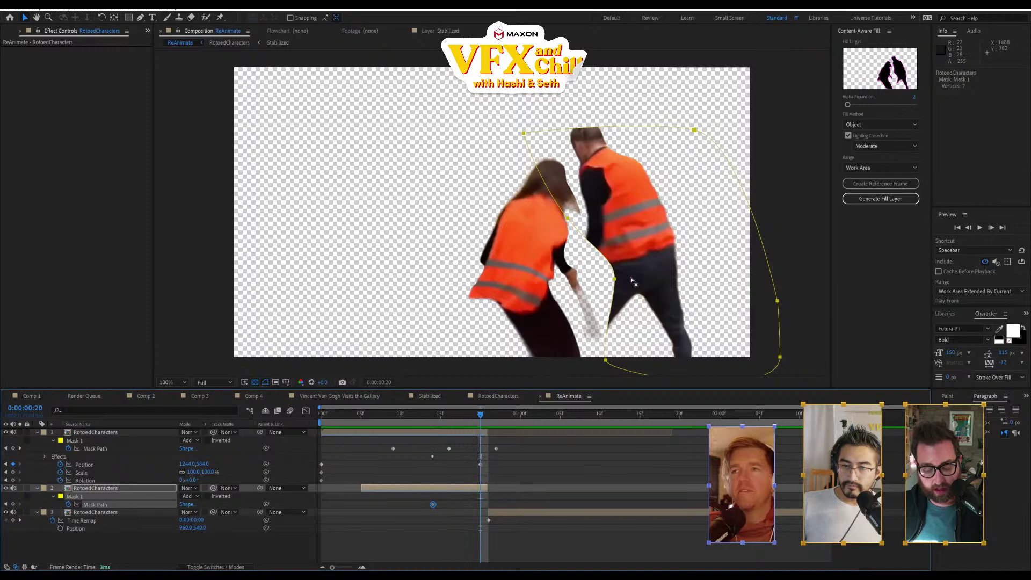
# - Reshape the second RotoedCharacters layer's mask at 0:00:00:20 by moving its inner vertex down around the standing figure's leg
pyautogui.moveTo(615, 279); pyautogui.dragTo(588, 323)
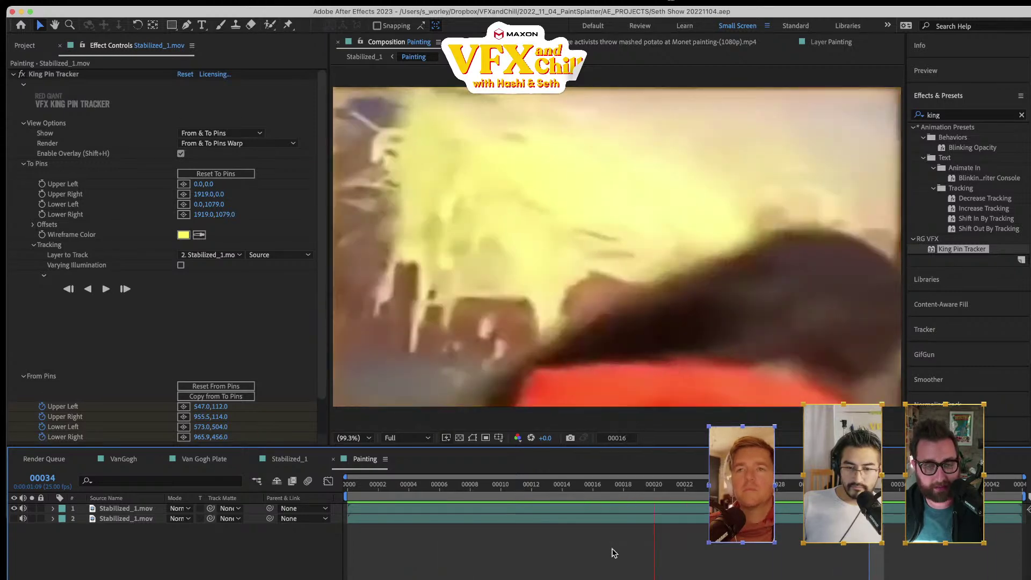
pyautogui.press('space')
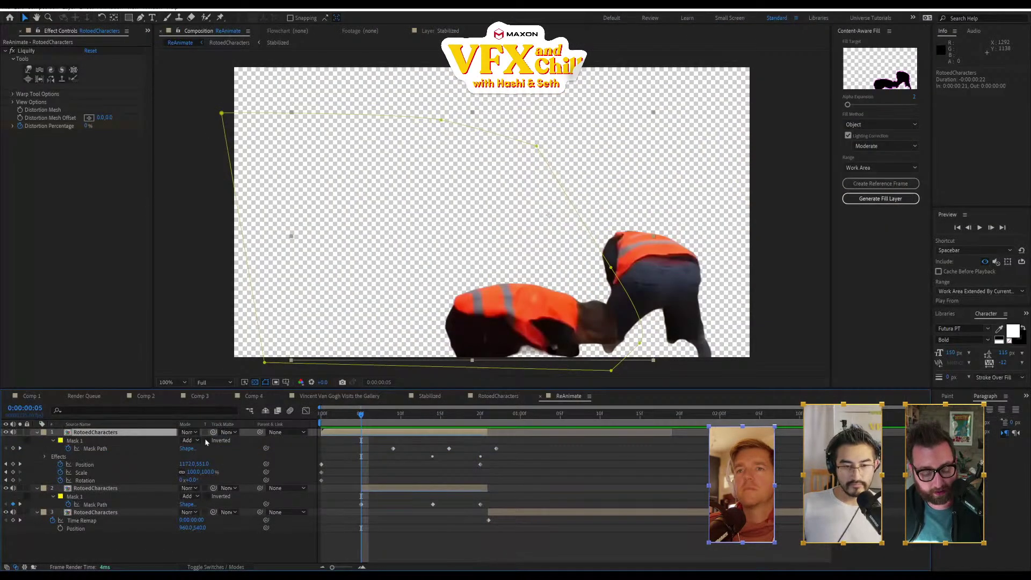
# - Enable time remapping on the first RotoedCharacters layer and add a Time Remap keyframe at 0:00:00:16
pyautogui.press('u')
pyautogui.press('u')
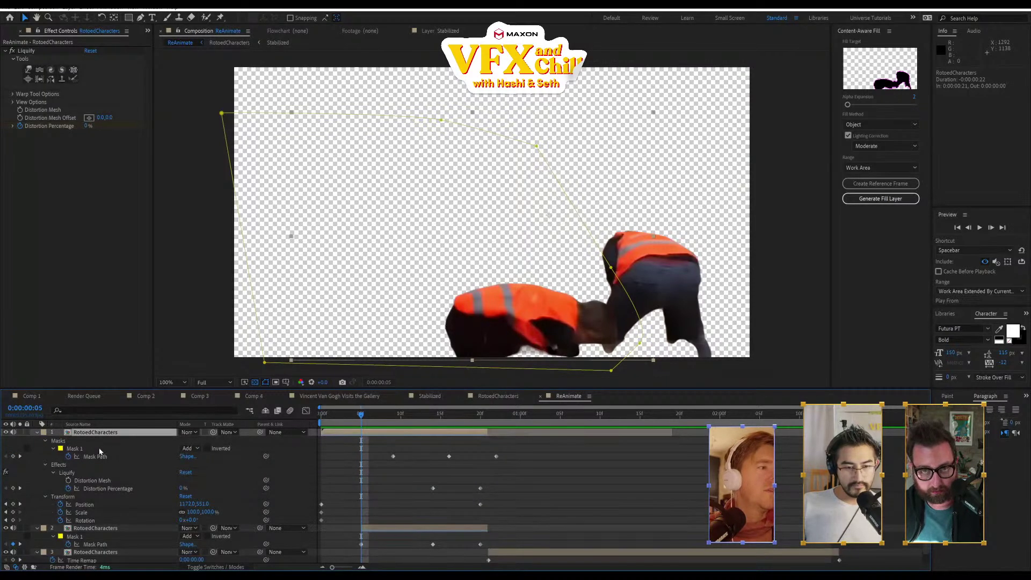
pyautogui.hotkey('ctrl', 'alt', 't')
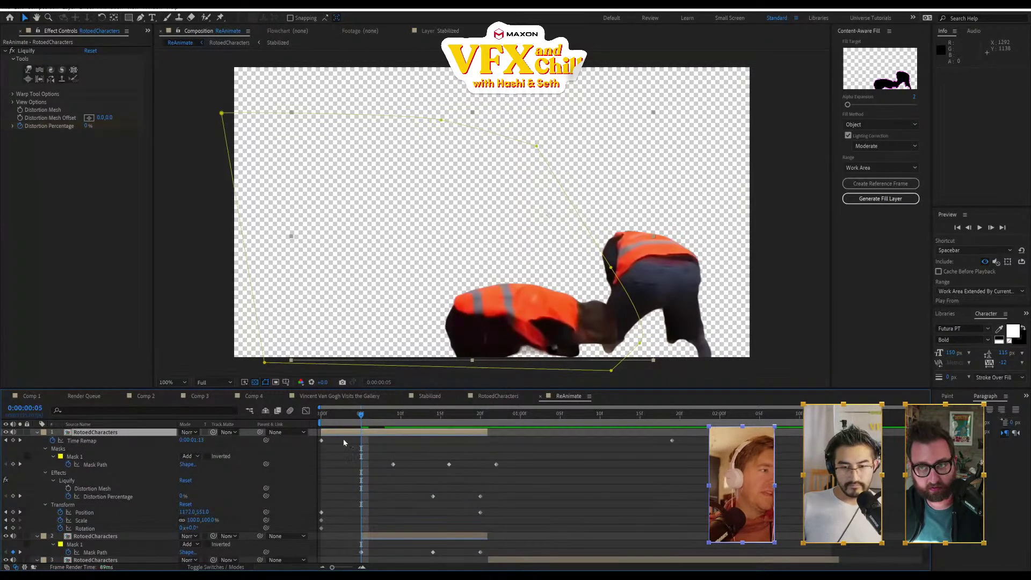
pyautogui.moveTo(399, 420); pyautogui.dragTo(452, 430)
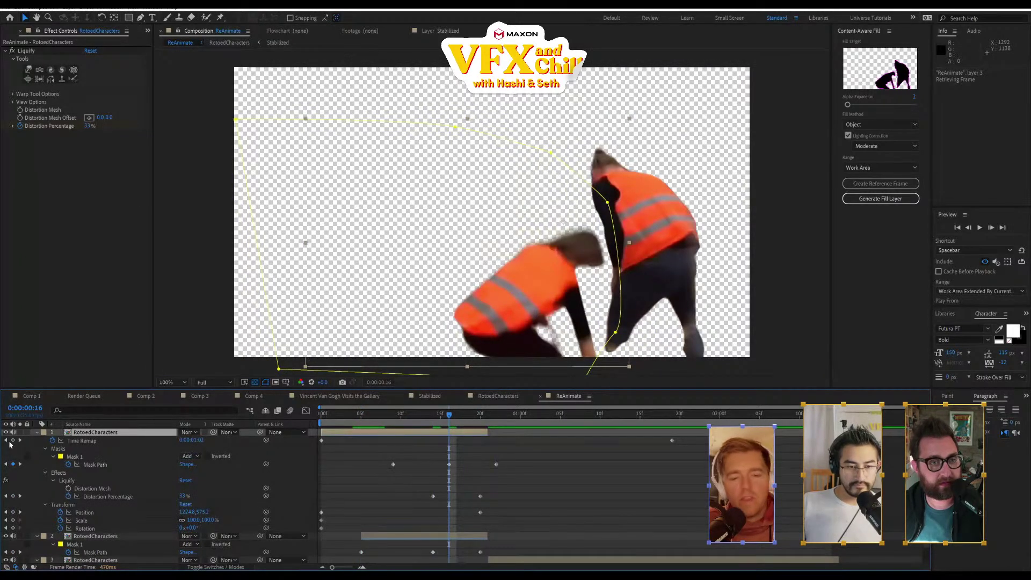
pyautogui.click(13, 440)
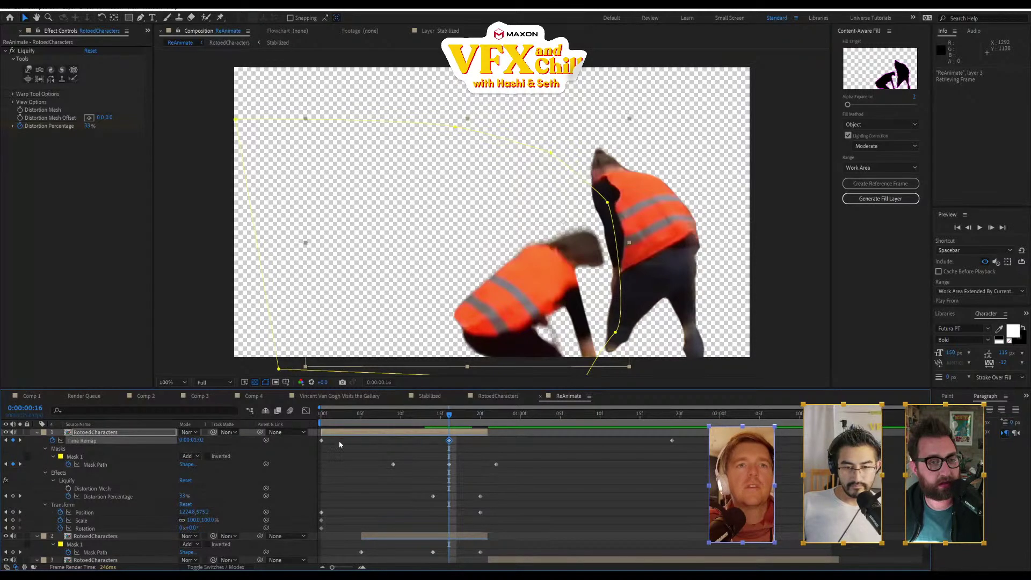
# - Move the first layer's initial Time Remap, Position, Scale and Rotation keyframes to 0:00:00:05 and preview the animation
pyautogui.moveTo(340, 437); pyautogui.dragTo(364, 537)
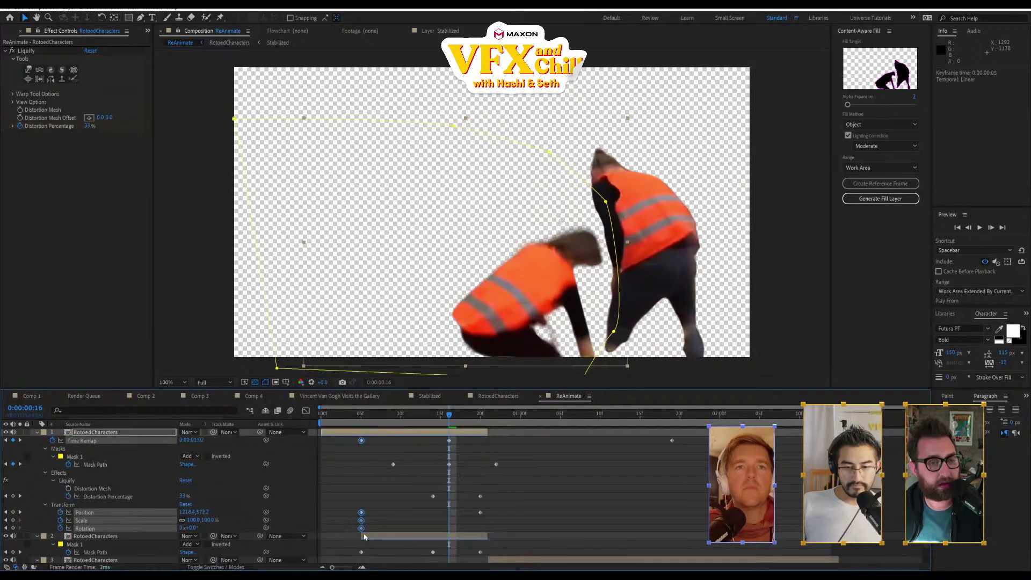
pyautogui.click(361, 414)
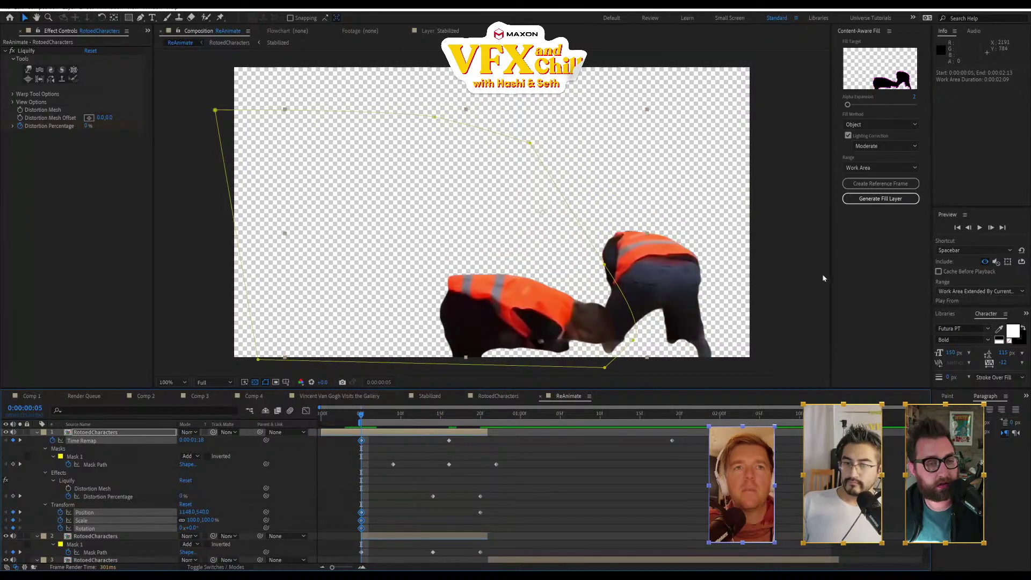
pyautogui.click(781, 263)
pyautogui.click(980, 228)
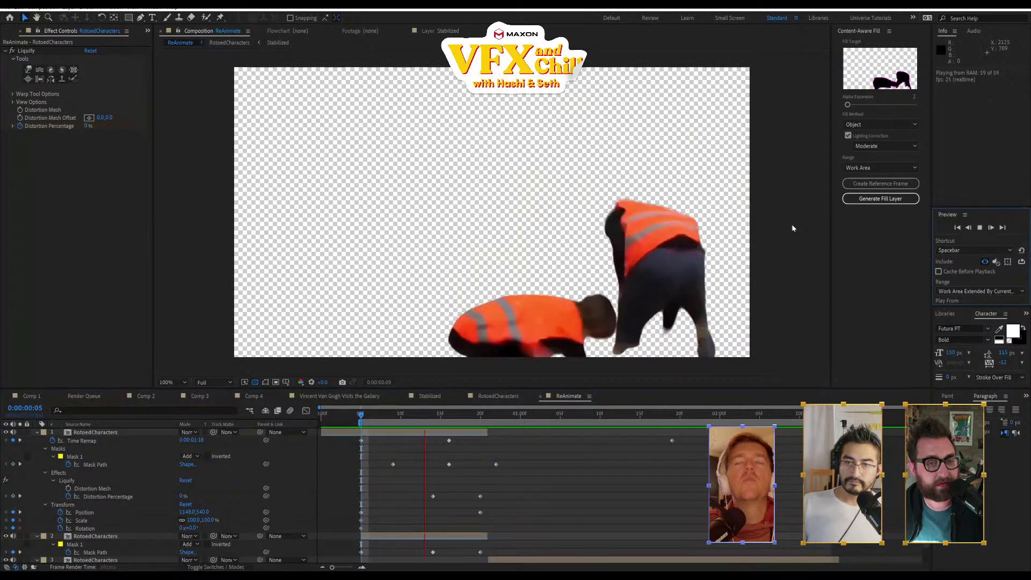
pyautogui.press('space')
# - Shift the second RotoedCharacters layer one frame later and make the third layer start at 0:00:00:22
pyautogui.moveTo(380, 419); pyautogui.dragTo(485, 440)
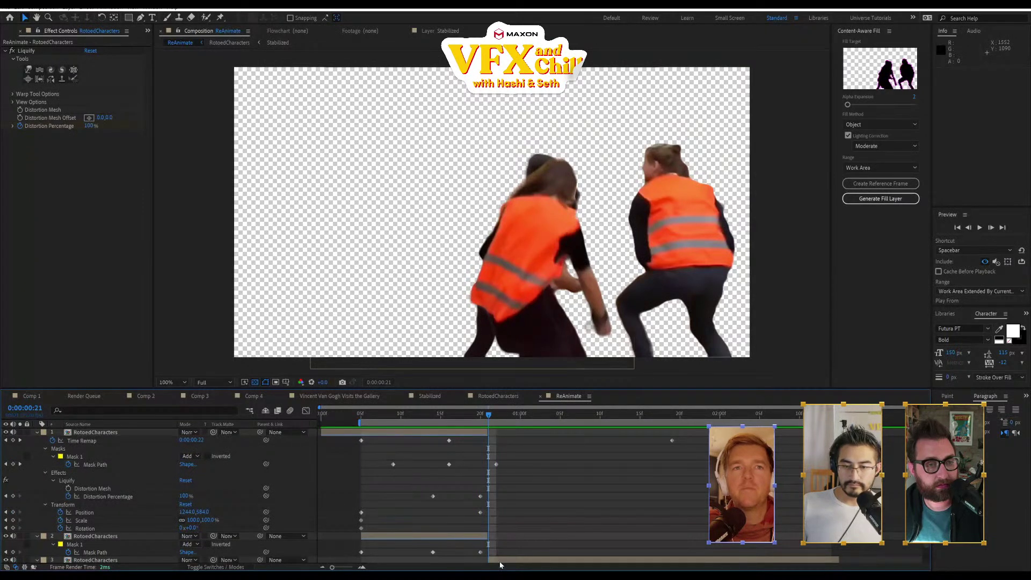
pyautogui.click(486, 433)
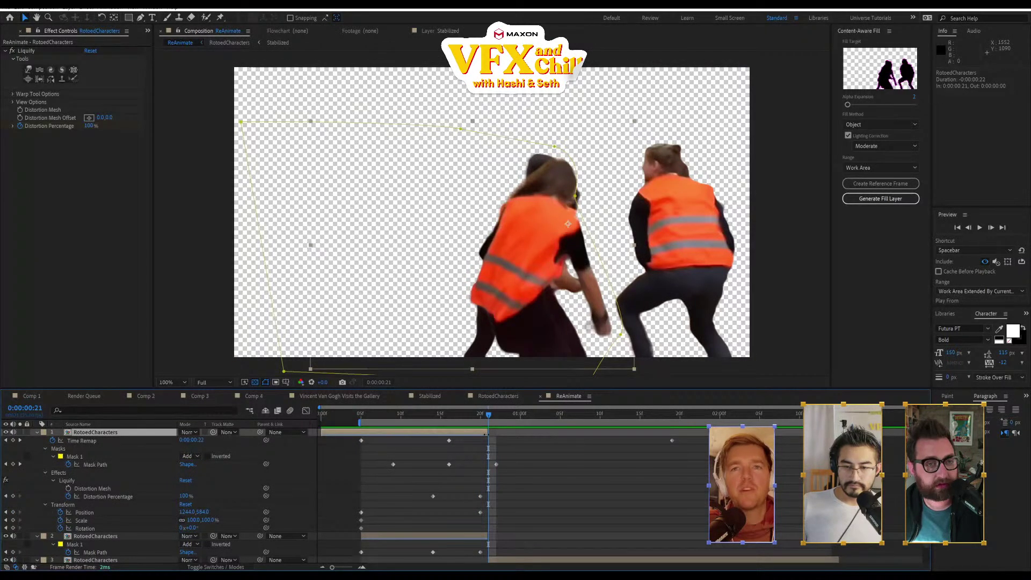
pyautogui.moveTo(487, 434); pyautogui.dragTo(487, 434)
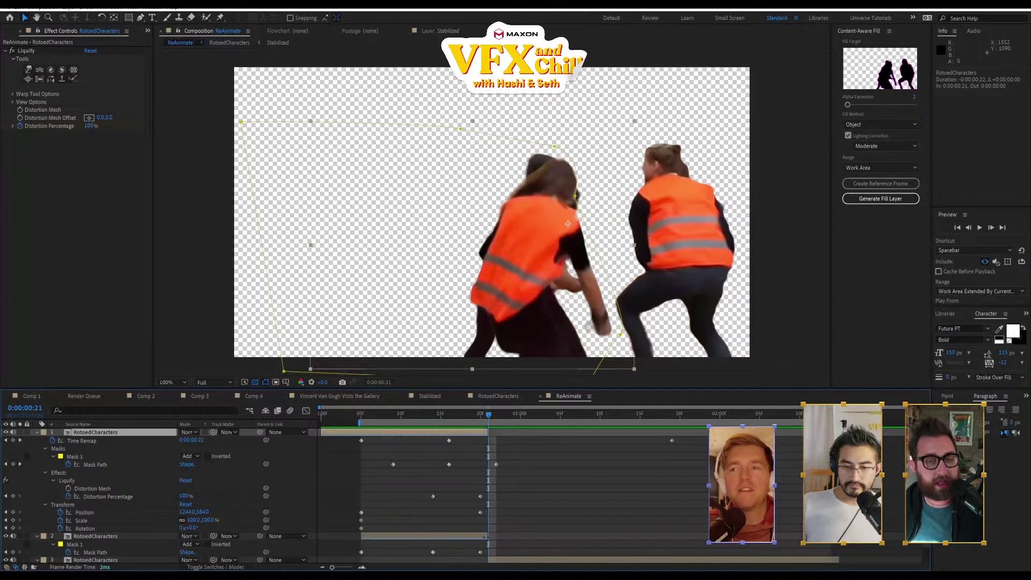
pyautogui.moveTo(486, 541); pyautogui.dragTo(480, 539)
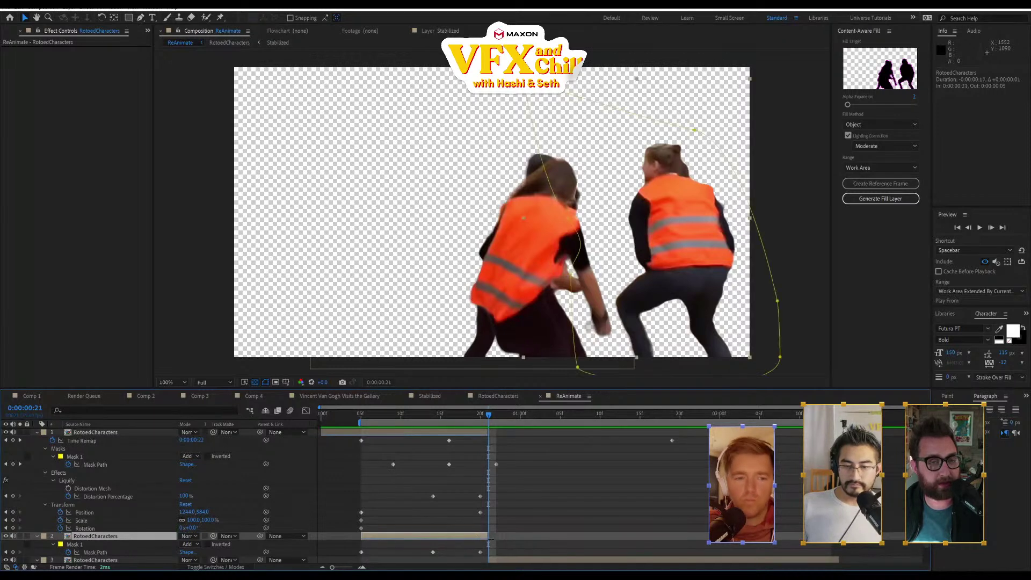
pyautogui.moveTo(480, 541)
pyautogui.mouseDown()
pyautogui.moveTo(472, 541)
pyautogui.moveTo(497, 541)
pyautogui.moveTo(488, 522)
pyautogui.mouseUp()
pyautogui.scroll(-1, 494, 542)
pyautogui.click(509, 546)
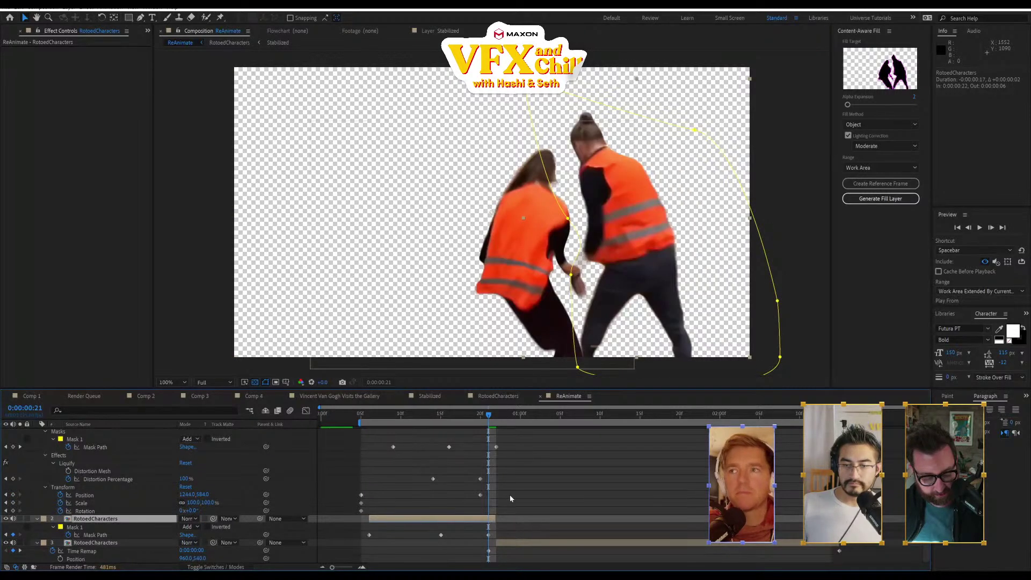
pyautogui.scroll(2, 510, 499)
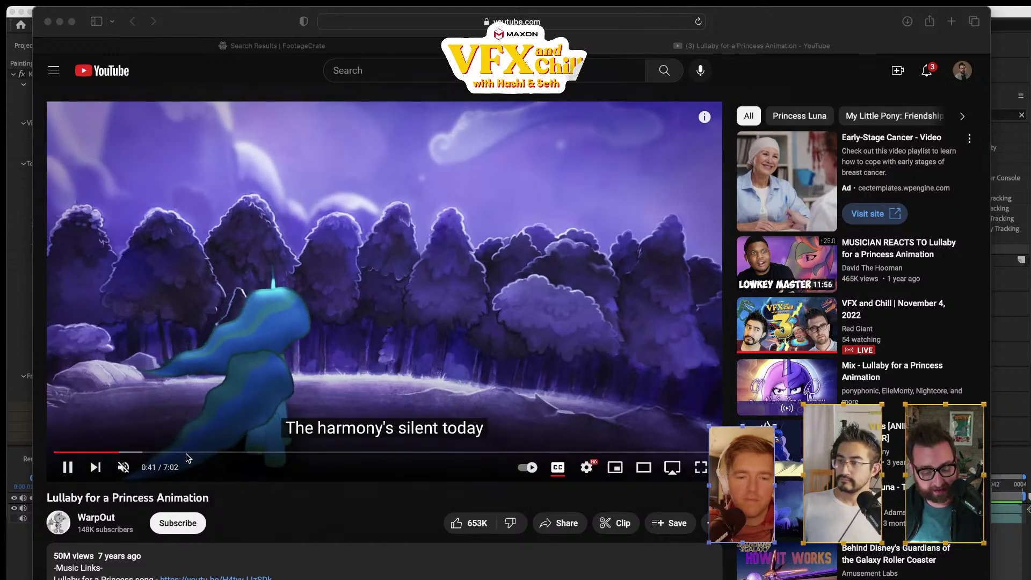
# - Replay the Lullaby for a Princess Animation on YouTube from about 0:18 in theater mode and pause it at 0:35
pyautogui.click(81, 454)
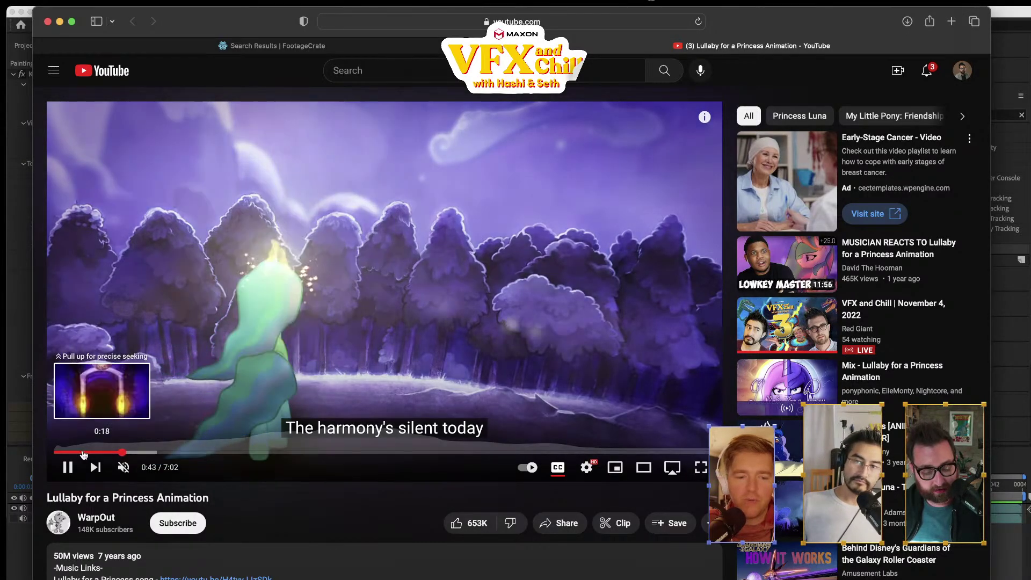
pyautogui.click(82, 454)
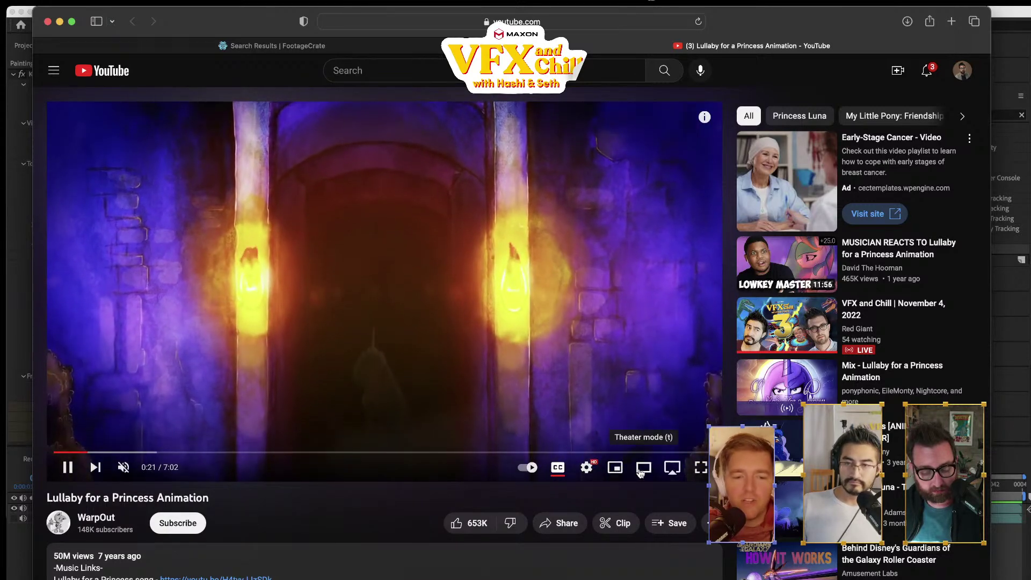
pyautogui.click(644, 467)
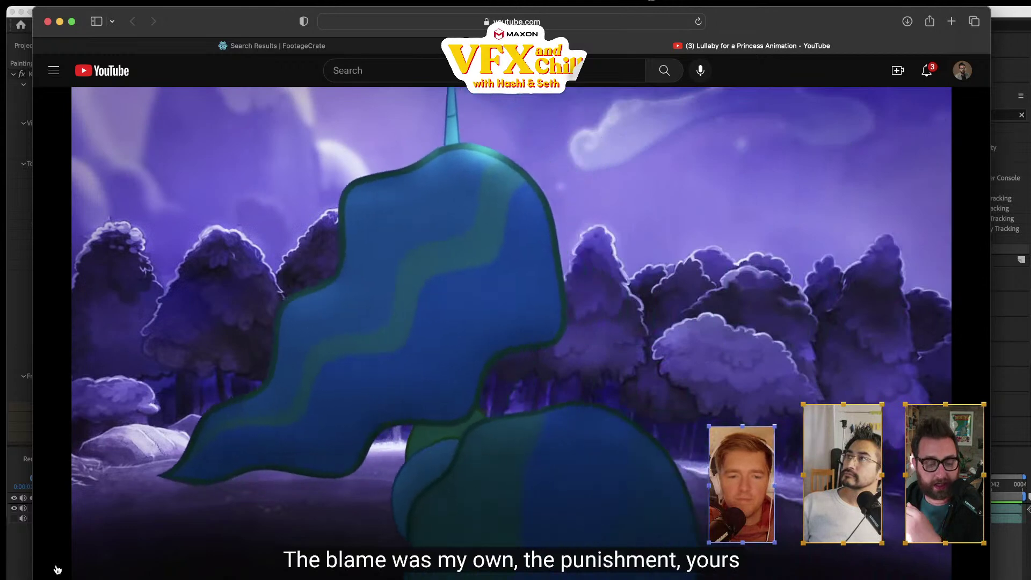
pyautogui.click(56, 568)
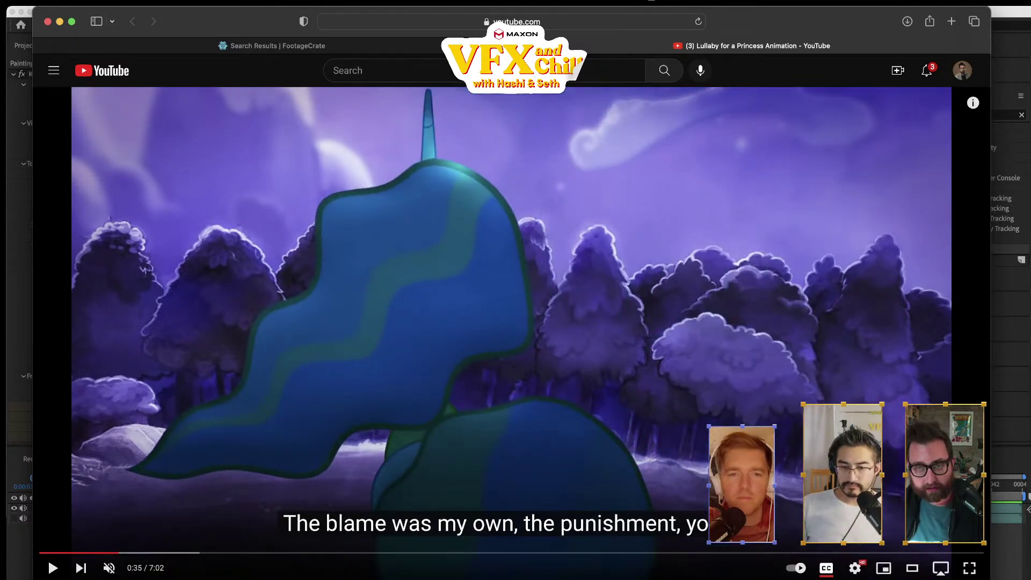
pyautogui.click(993, 517)
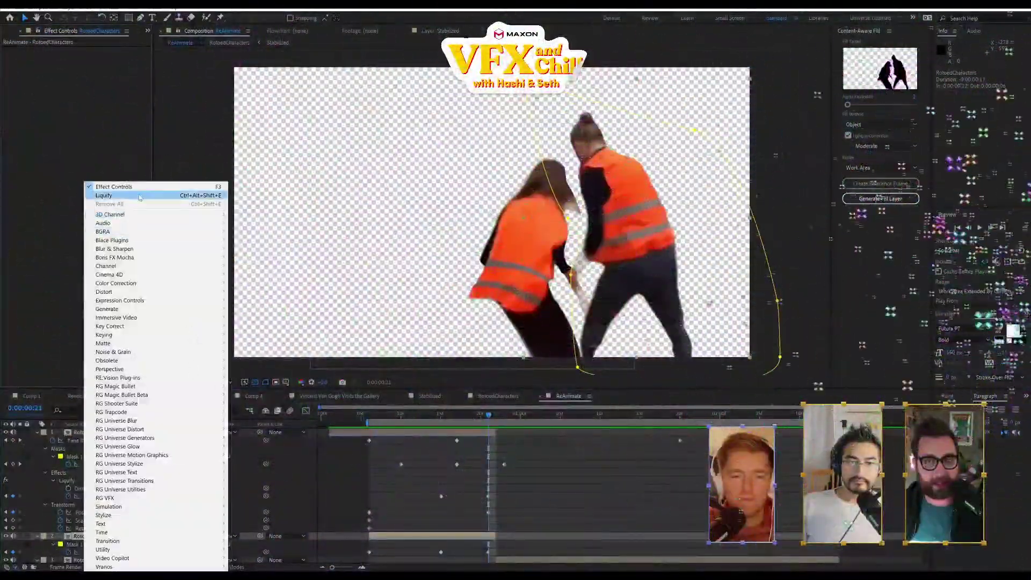
# - Apply the Liquify effect to the second RotoedCharacters layer
pyautogui.write('liquify')
pyautogui.click(139, 196)
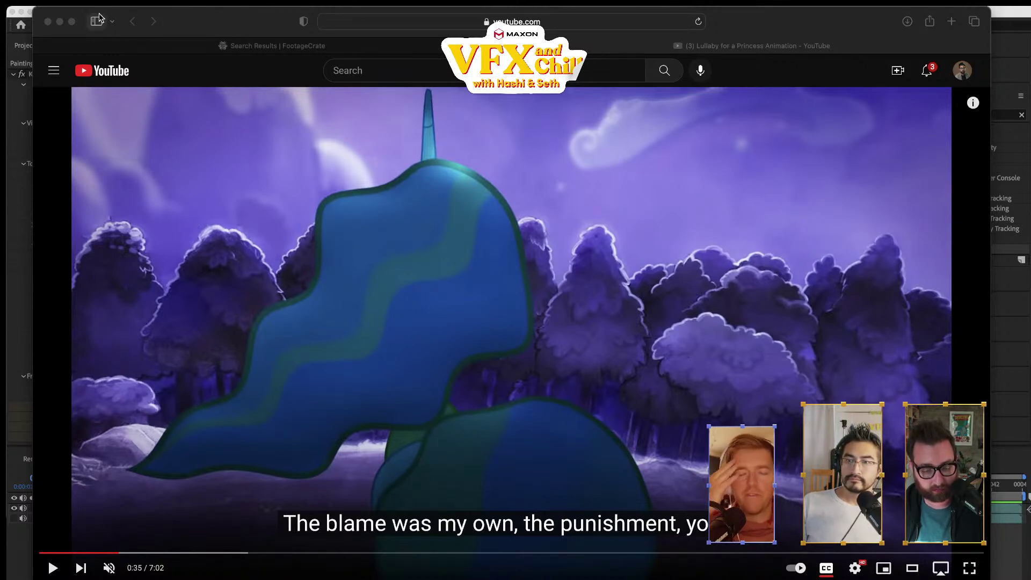
# - Switch from the browser to After Effects and create composition Comp 1 at 1280 x 683 px and 29.97 fps
pyautogui.click(60, 22)
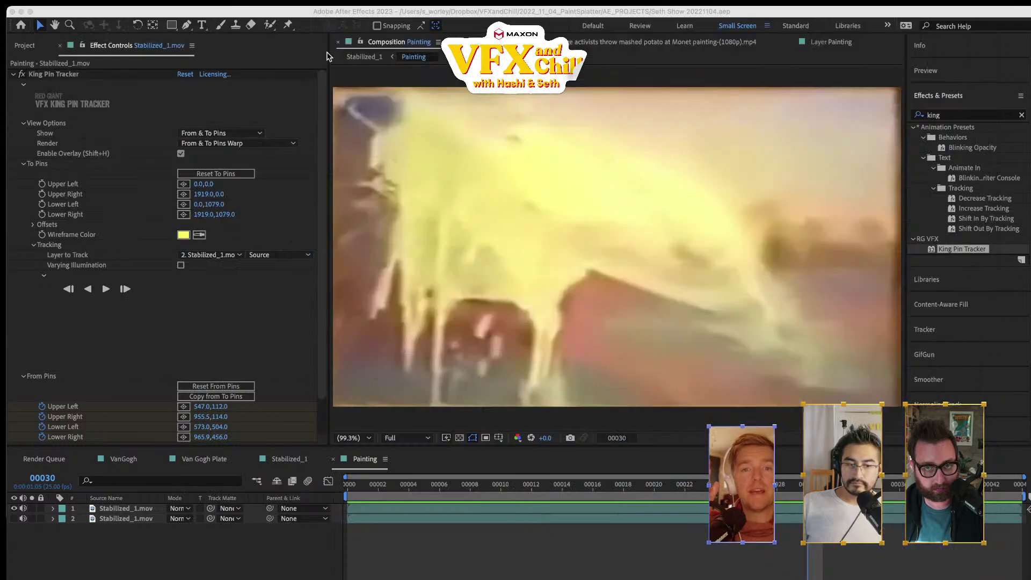
pyautogui.click(175, 576)
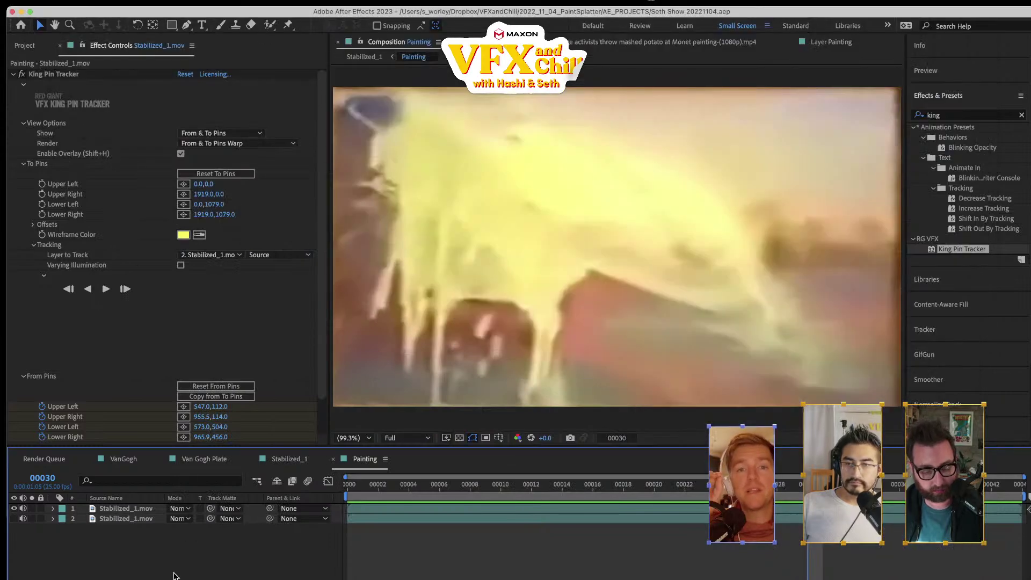
pyautogui.click(168, 4)
pyautogui.click(183, 18)
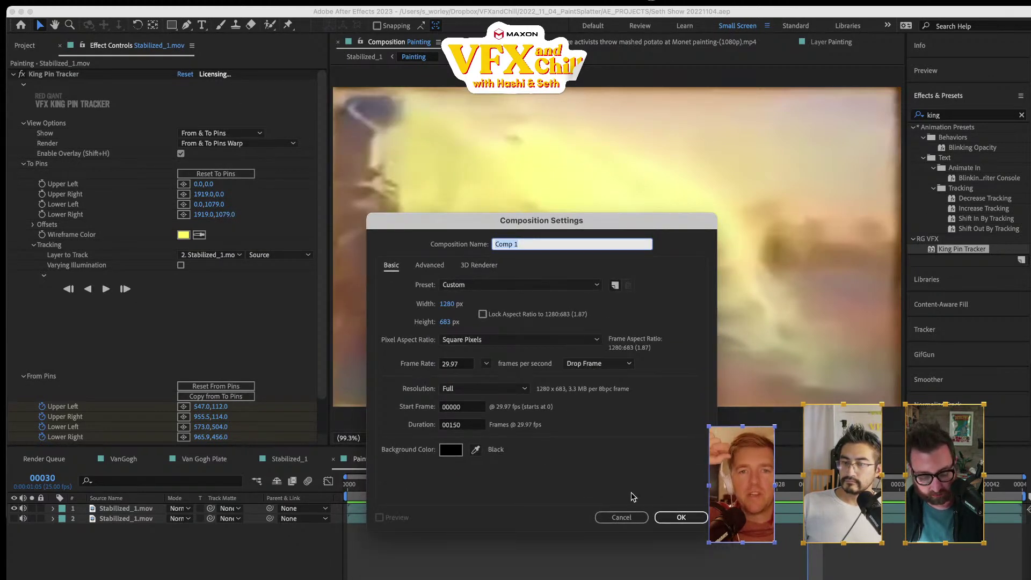
pyautogui.click(677, 517)
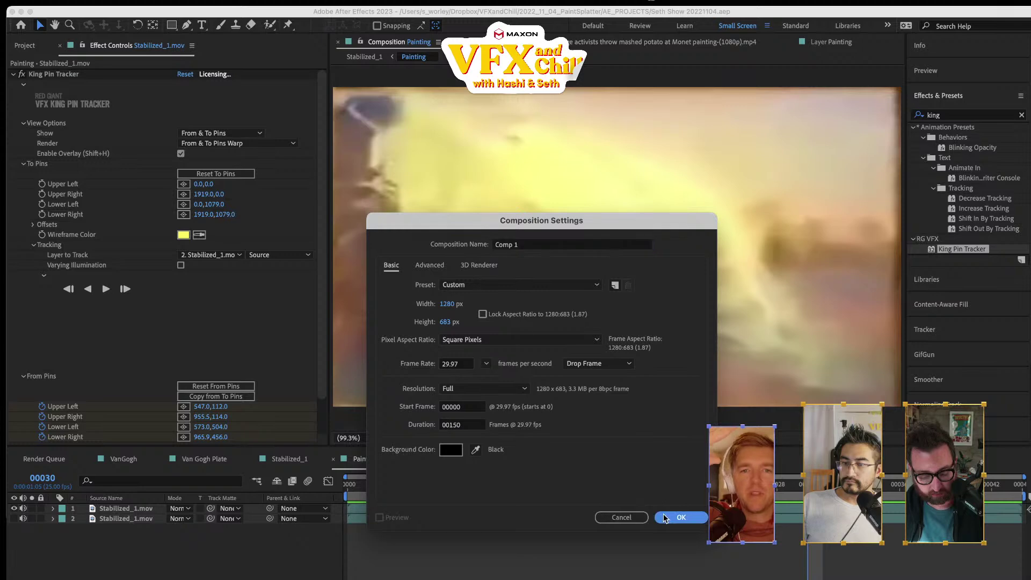
# - Change the project's time display from frames to timecode and accept Comp 1's settings with a five-second duration
pyautogui.click(96, 3)
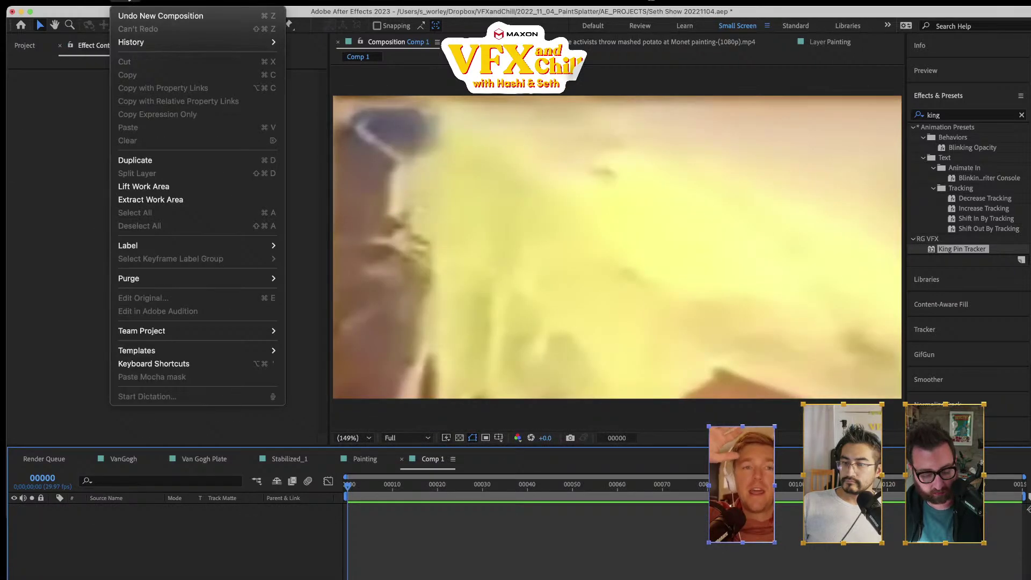
pyautogui.click(123, 476)
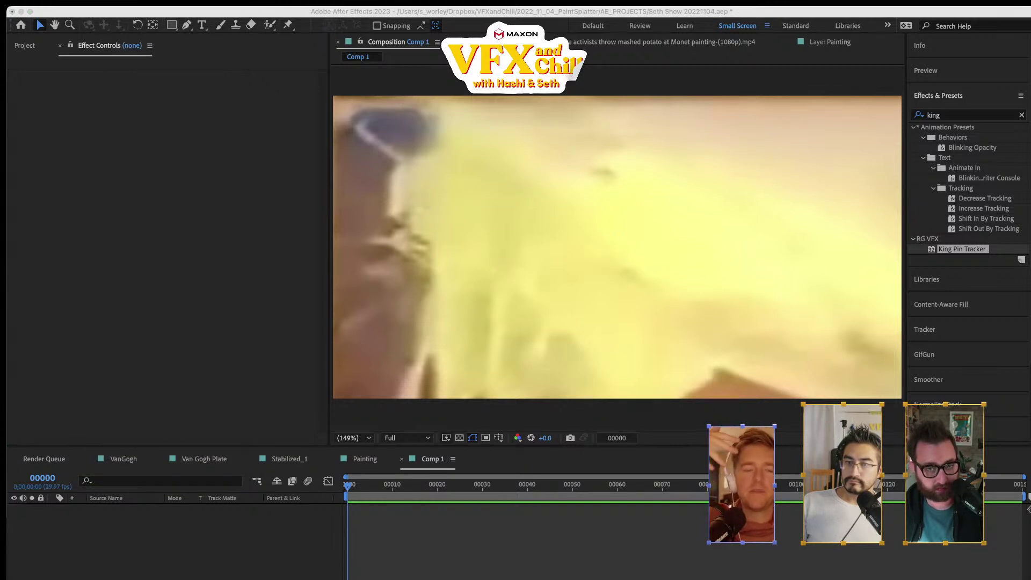
pyautogui.press('Return')
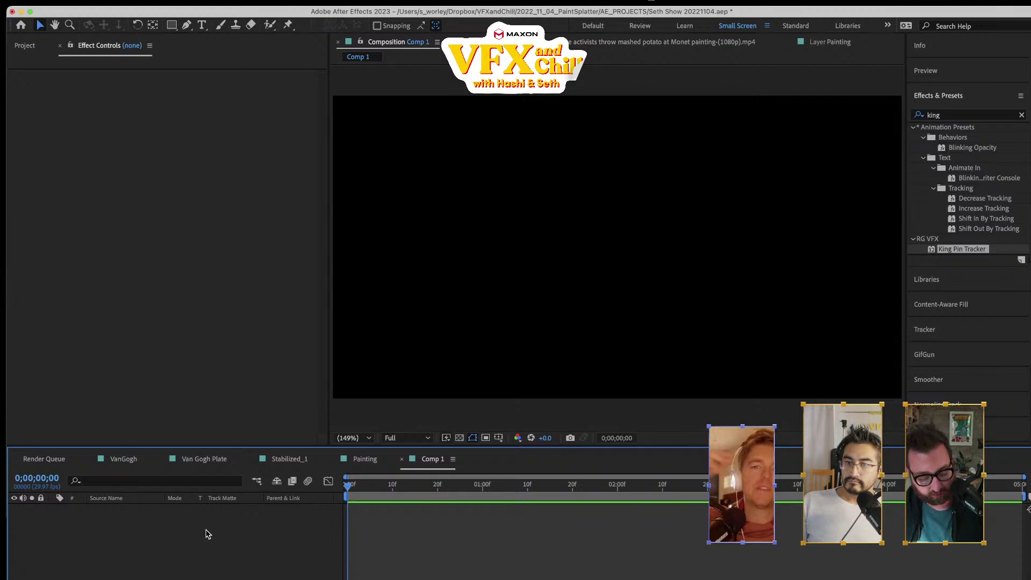
pyautogui.press('super+k')
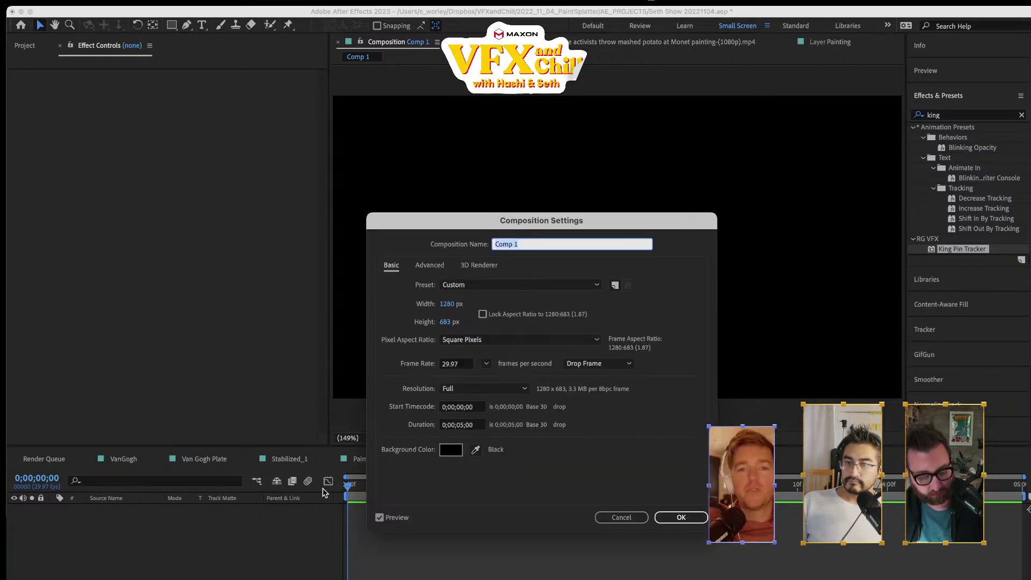
pyautogui.click(671, 518)
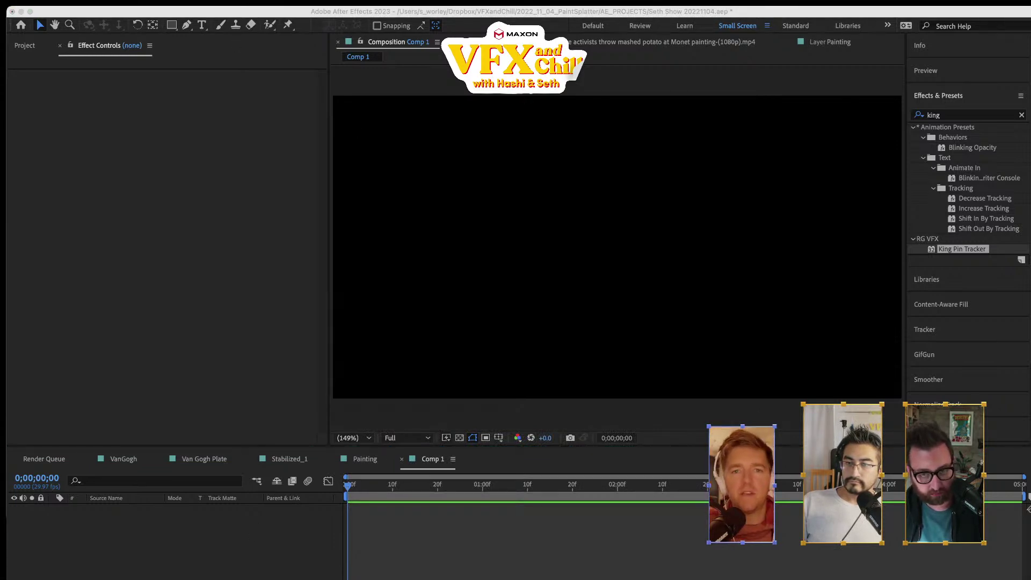
# - Add a full-frame black solid to Comp 1 and apply the Particular effect to it
pyautogui.press('Return')
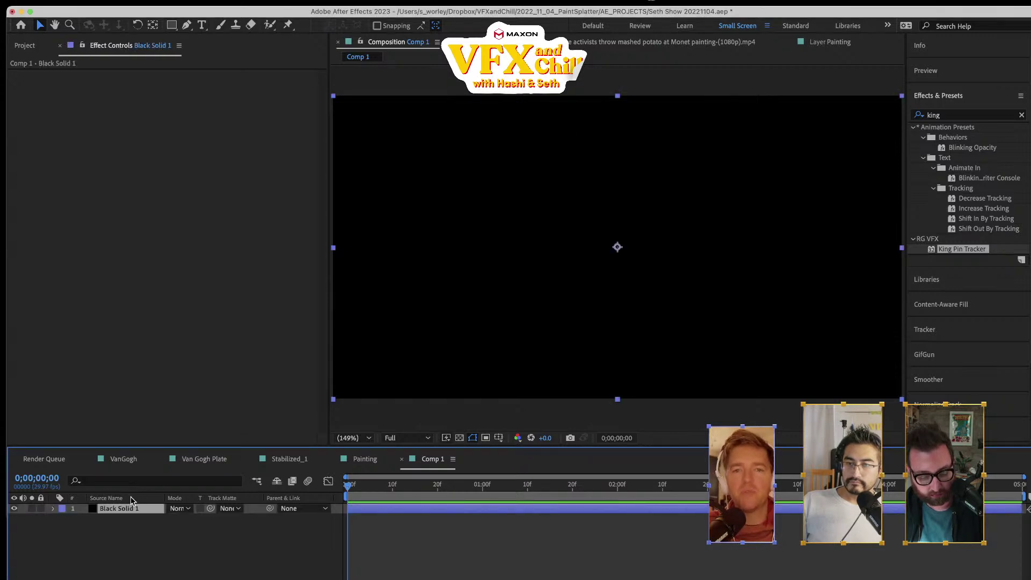
pyautogui.hotkey('ctrl', 'space')
pyautogui.write('part')
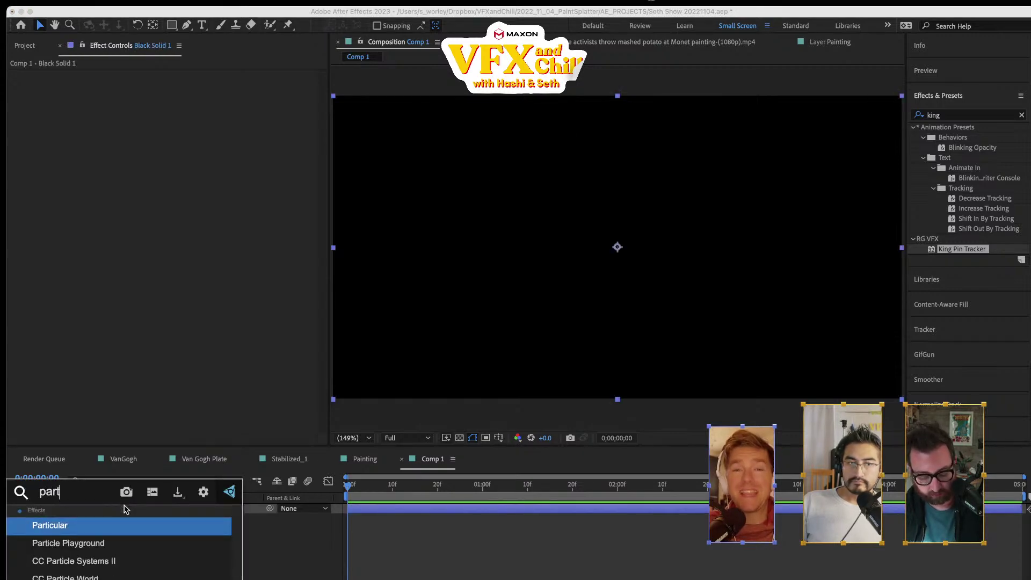
pyautogui.press('Return')
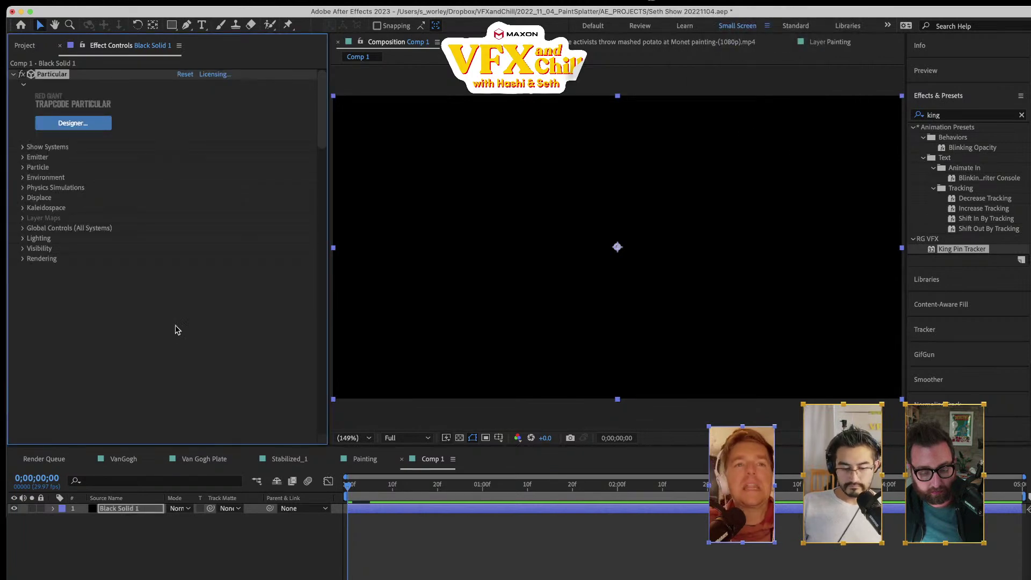
# - Open Particular's Designer and set the primary system's motion velocity to 0
pyautogui.click(75, 124)
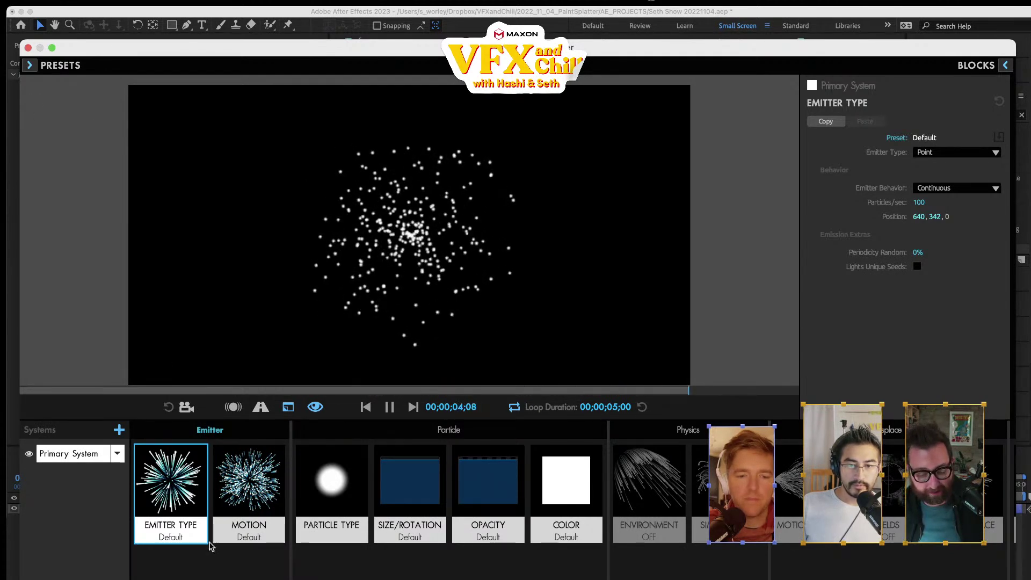
pyautogui.click(248, 483)
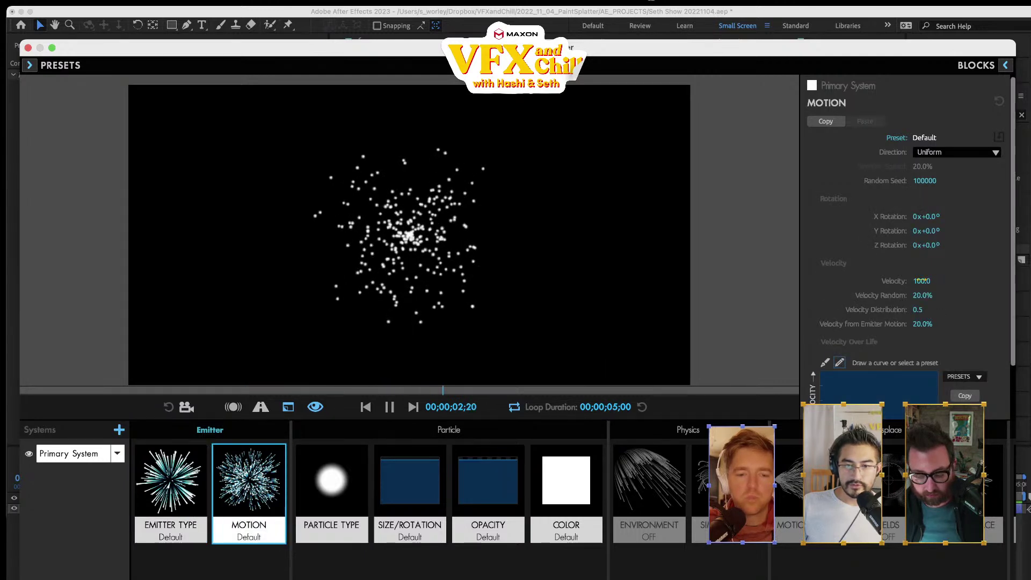
pyautogui.click(922, 281)
pyautogui.write('0')
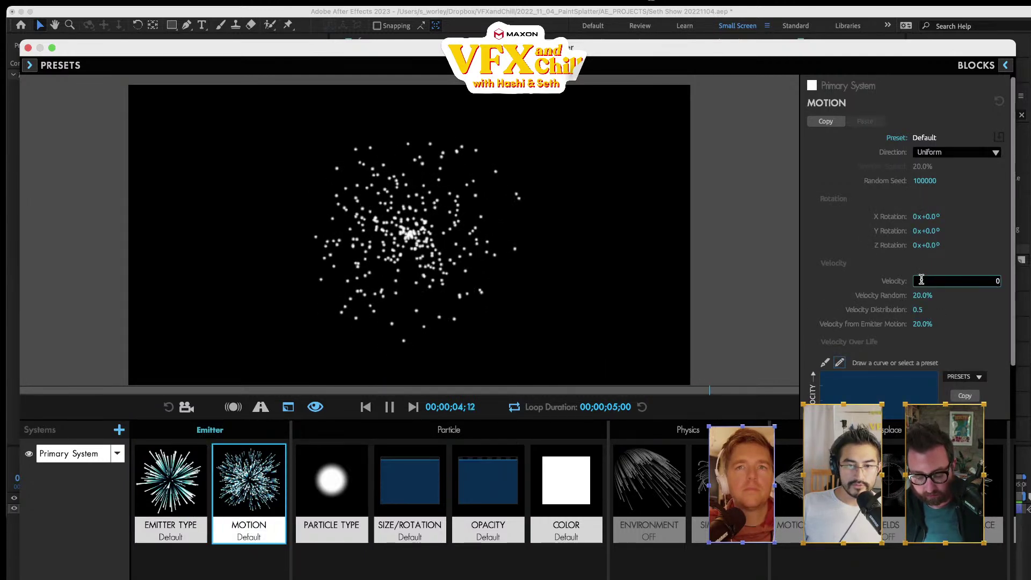
pyautogui.press('Return')
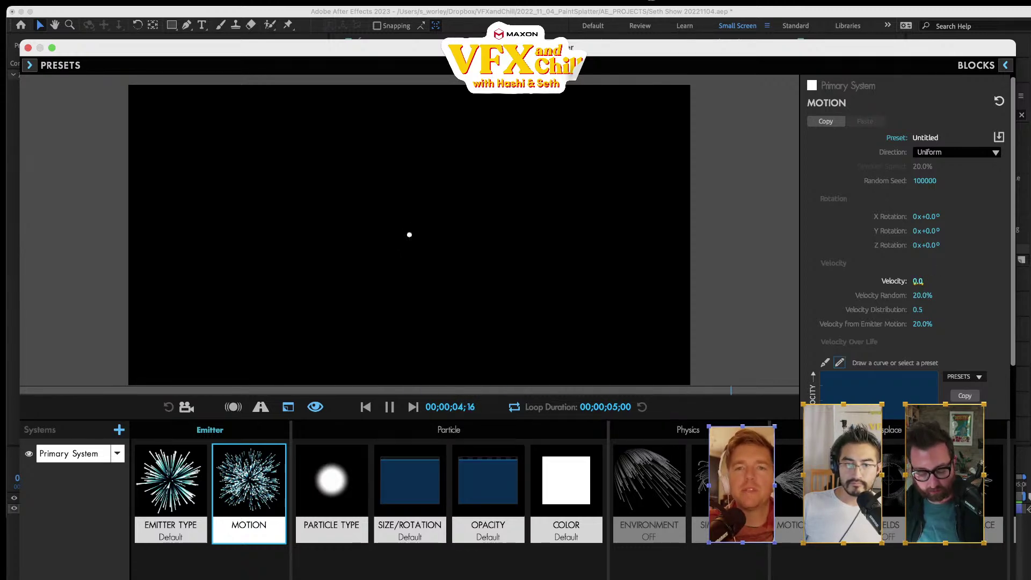
# - Set the velocity to 100 and make the motion Directional with a direction spread of 0%
pyautogui.click(921, 281)
pyautogui.write('100')
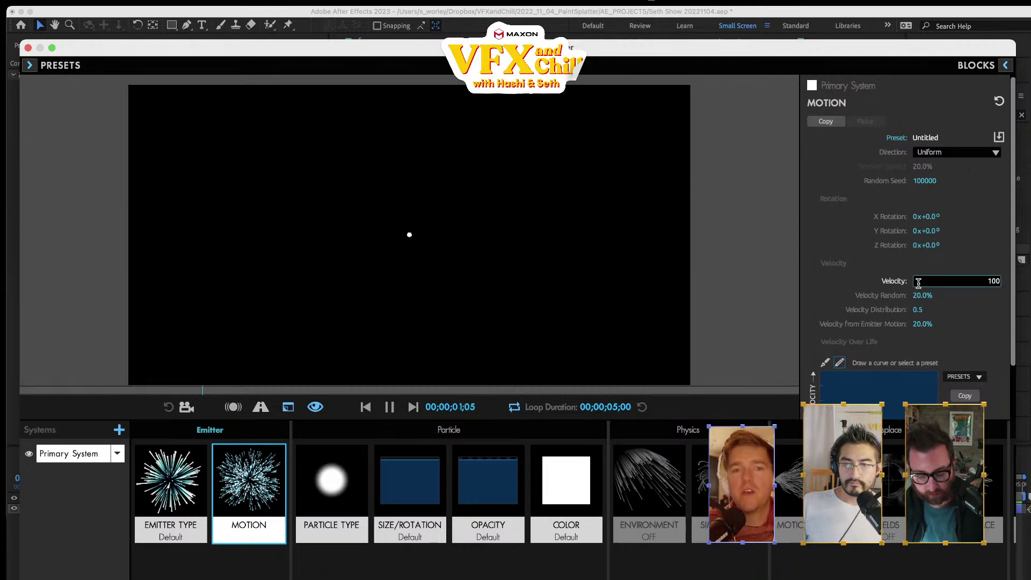
pyautogui.press('Return')
pyautogui.click(933, 156)
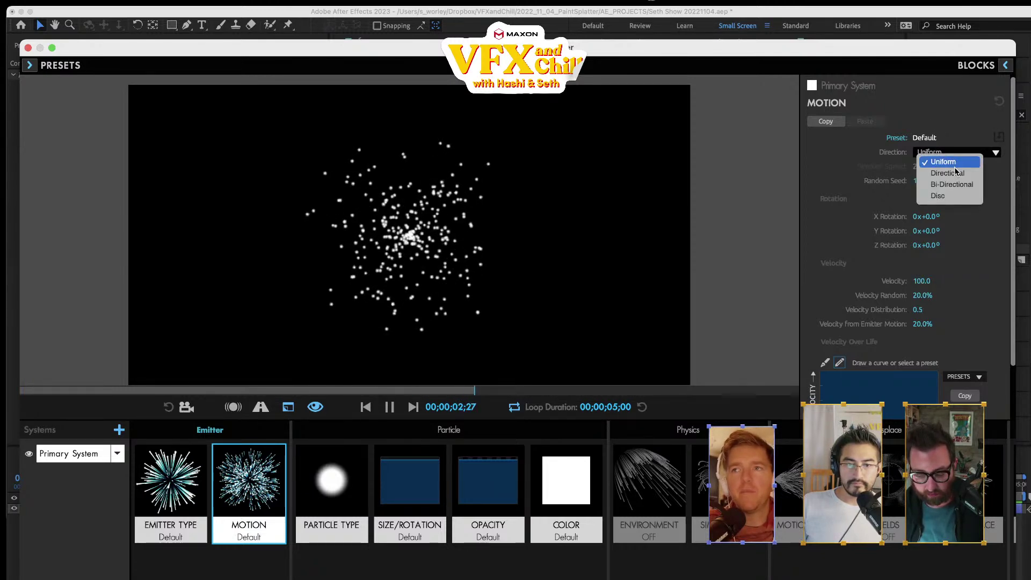
pyautogui.click(949, 173)
pyautogui.moveTo(919, 167); pyautogui.dragTo(920, 167)
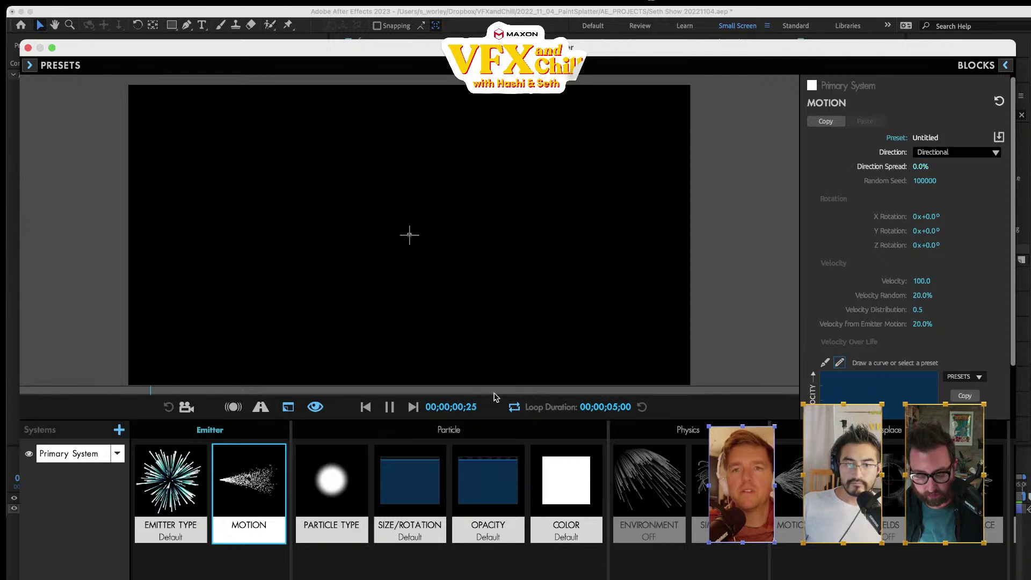
# - Change the primary system's emitter type to Sphere and adjust its emission settings
pyautogui.click(146, 495)
pyautogui.click(968, 148)
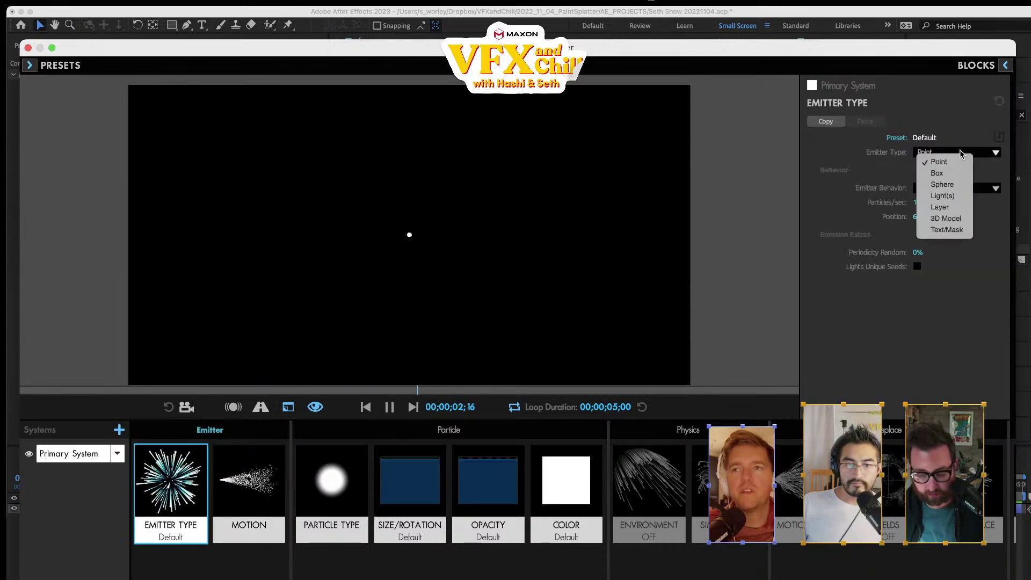
pyautogui.click(959, 185)
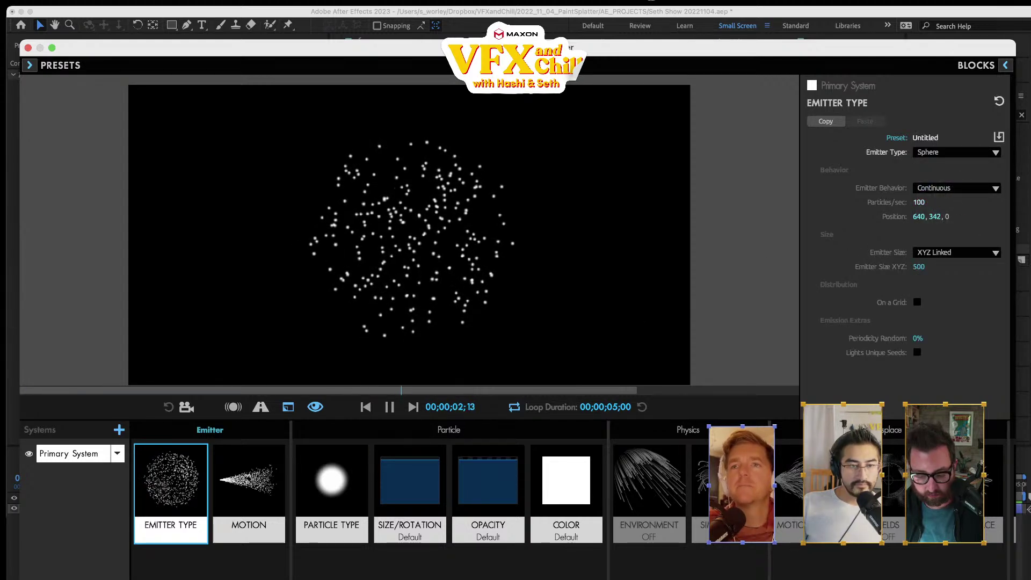
pyautogui.moveTo(919, 202); pyautogui.dragTo(888, 267)
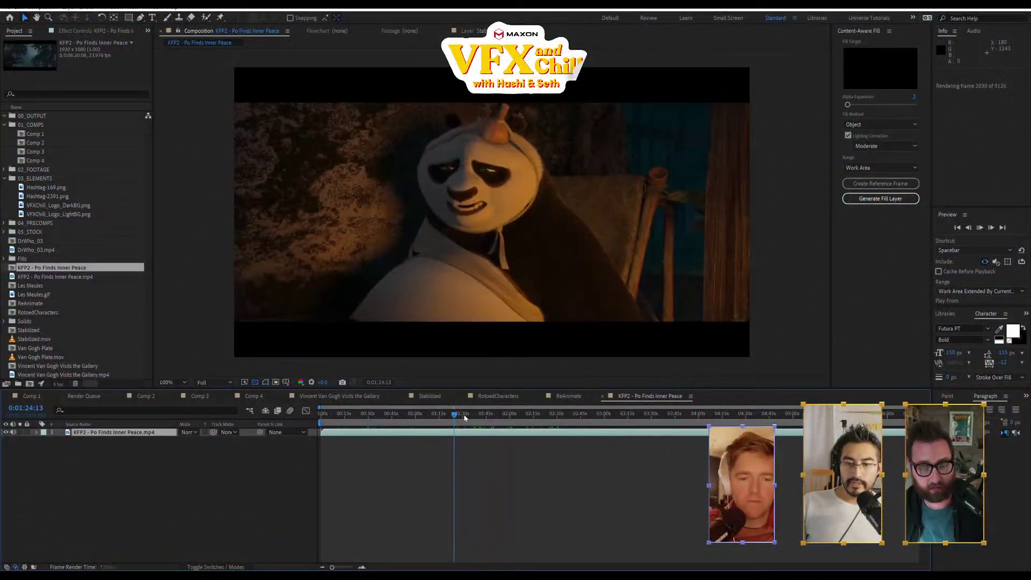
# - Preview the KFP2 - Po Finds Inner Peace clip from about 0:01:36:19 in an enlarged composition view
pyautogui.moveTo(464, 414); pyautogui.dragTo(473, 414)
pyautogui.press('space')
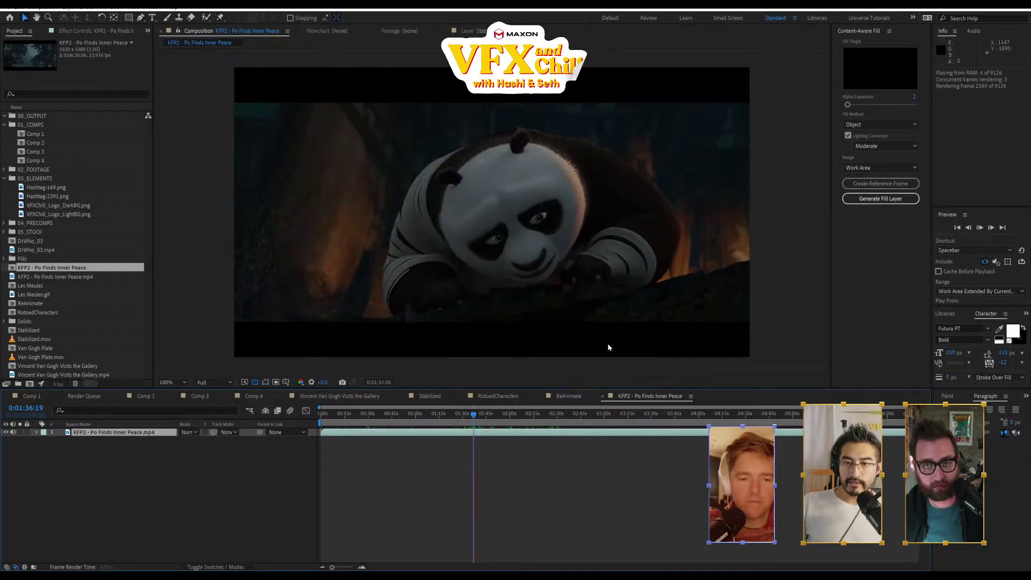
pyautogui.press('`')
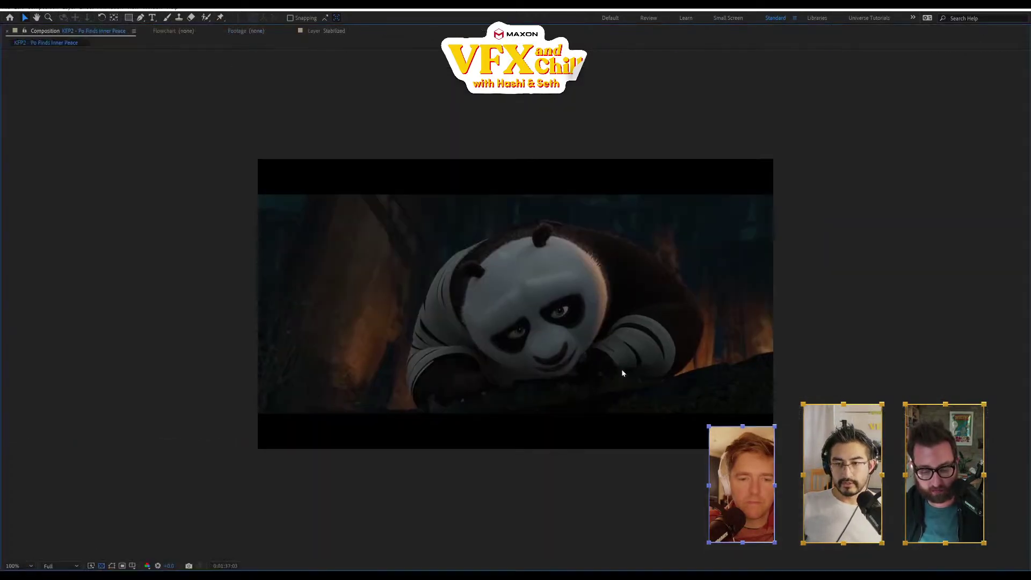
pyautogui.press('.')
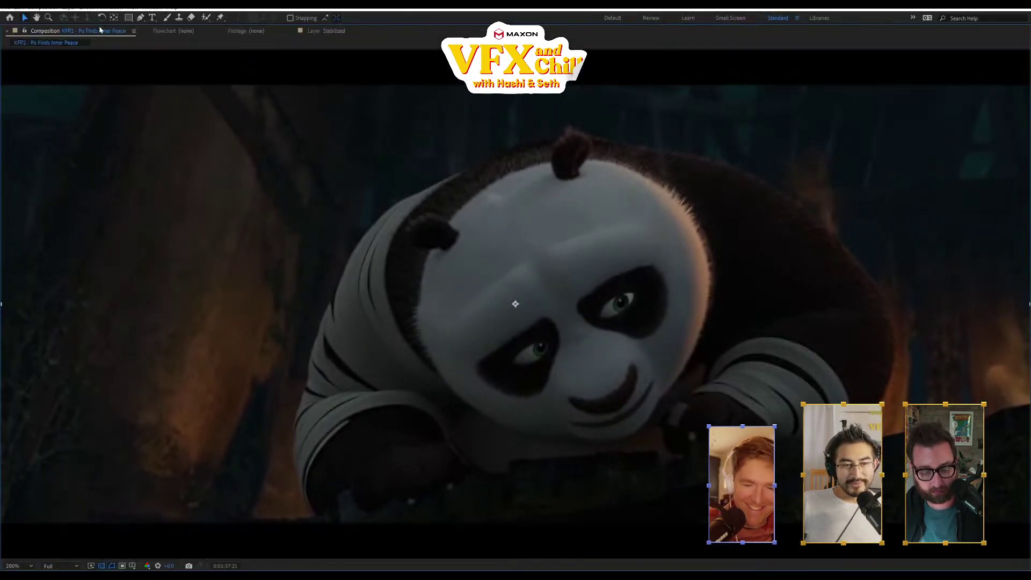
pyautogui.click(100, 31)
pyautogui.click(40, 32)
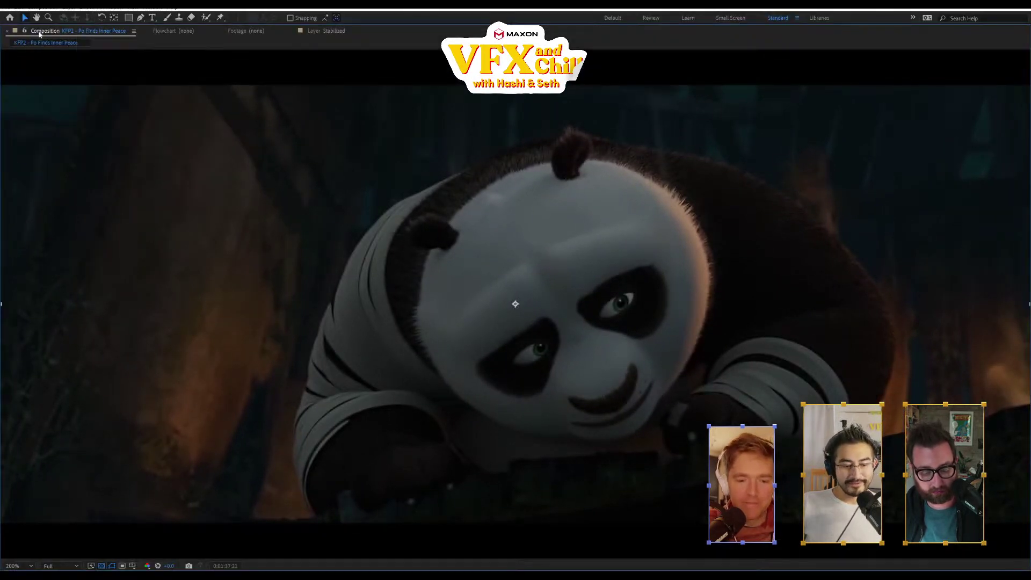
pyautogui.press('`')
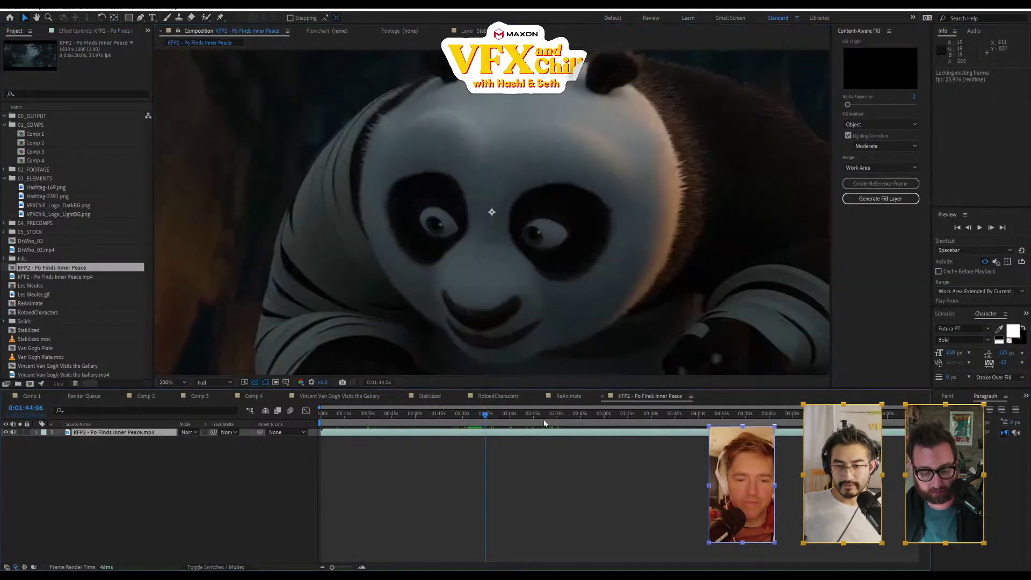
# - Set the KFP2 composition's work area to run from 0:01:46:01 to 0:02:06:16
pyautogui.click(545, 424)
pyautogui.moveTo(545, 424); pyautogui.dragTo(391, 447)
pyautogui.rightClick(392, 447)
pyautogui.moveTo(396, 400); pyautogui.dragTo(488, 442)
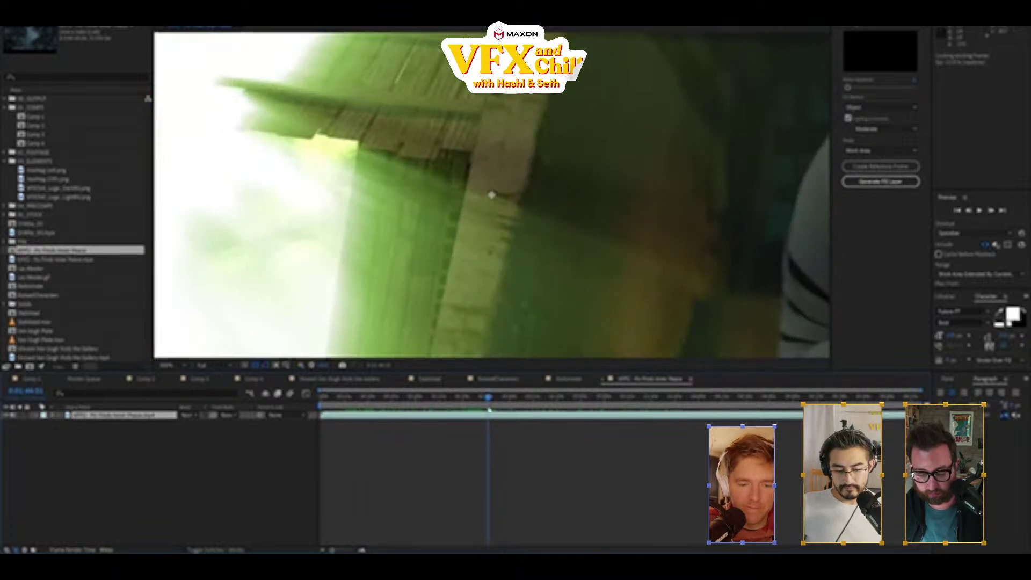
pyautogui.click(529, 397)
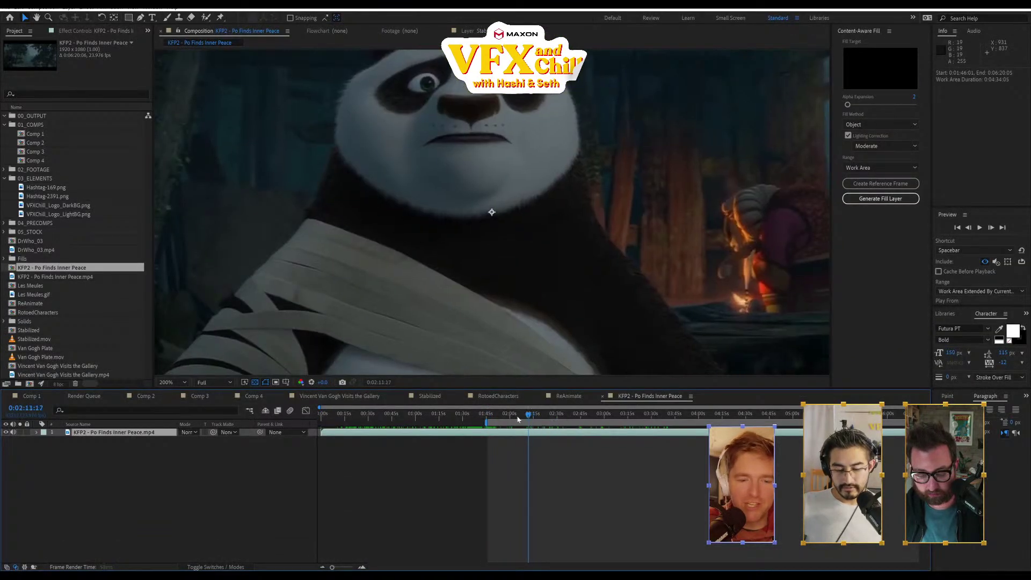
pyautogui.click(518, 419)
pyautogui.press('n')
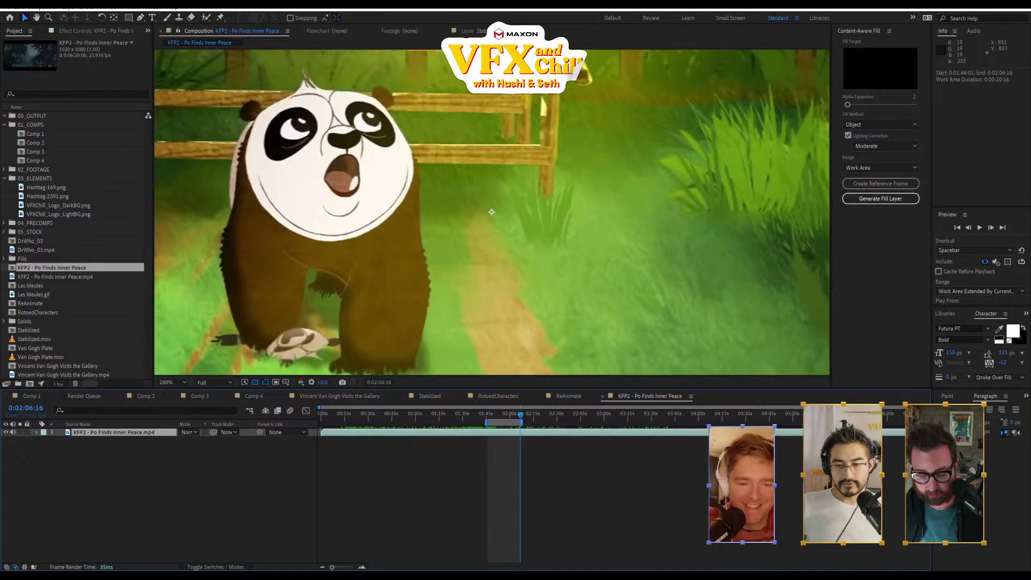
# - Trim the KFP2 - Po Finds Inner Peace composition to its work area
pyautogui.click(39, 8)
pyautogui.moveTo(66, 10)
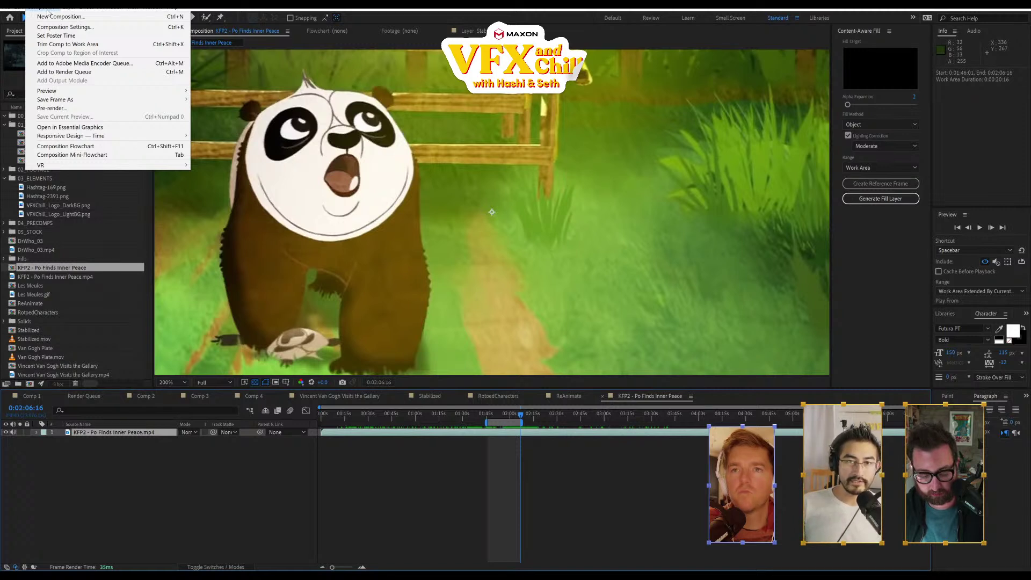
pyautogui.click(56, 8)
pyautogui.click(110, 7)
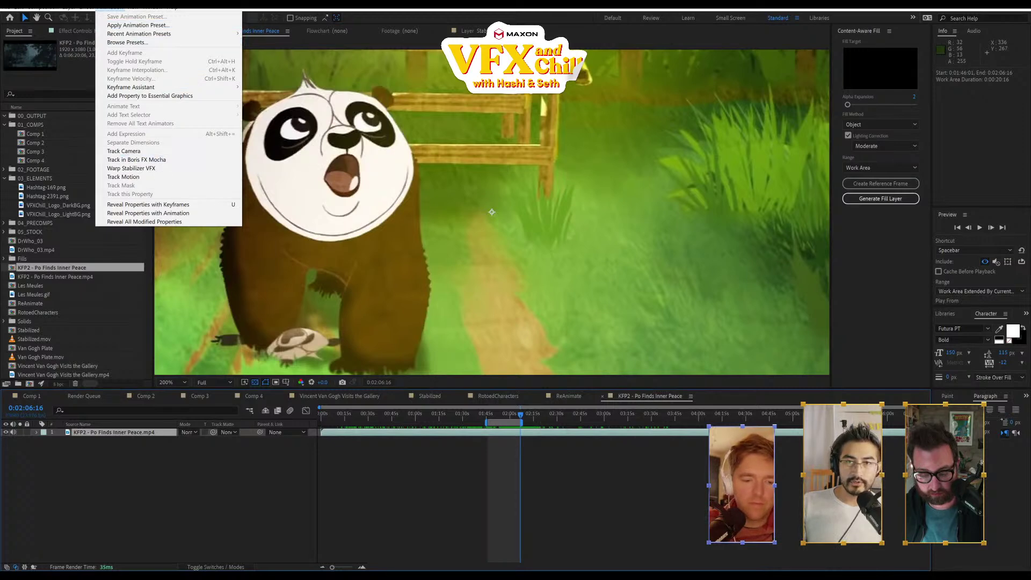
pyautogui.moveTo(46, 7)
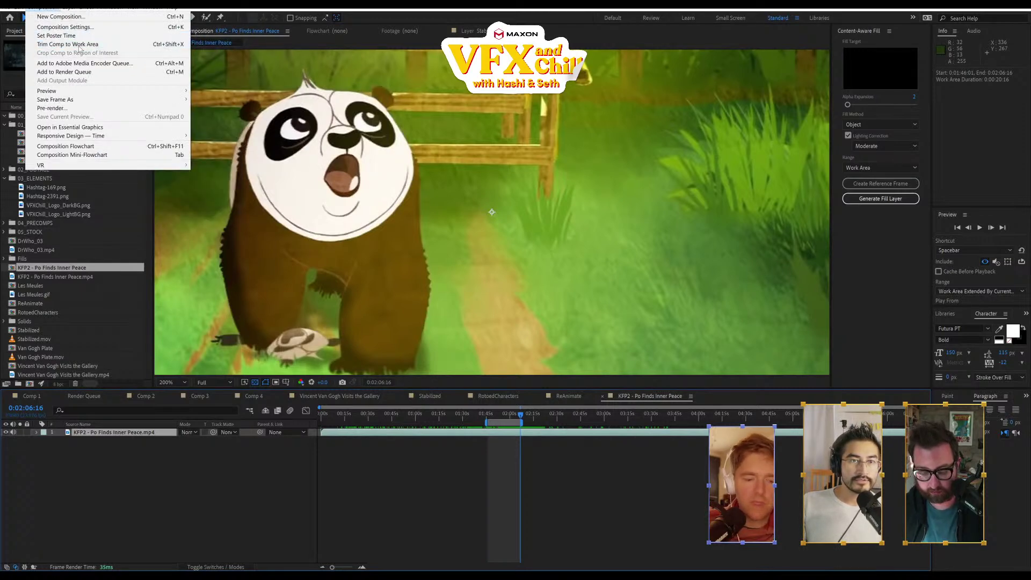
pyautogui.click(86, 34)
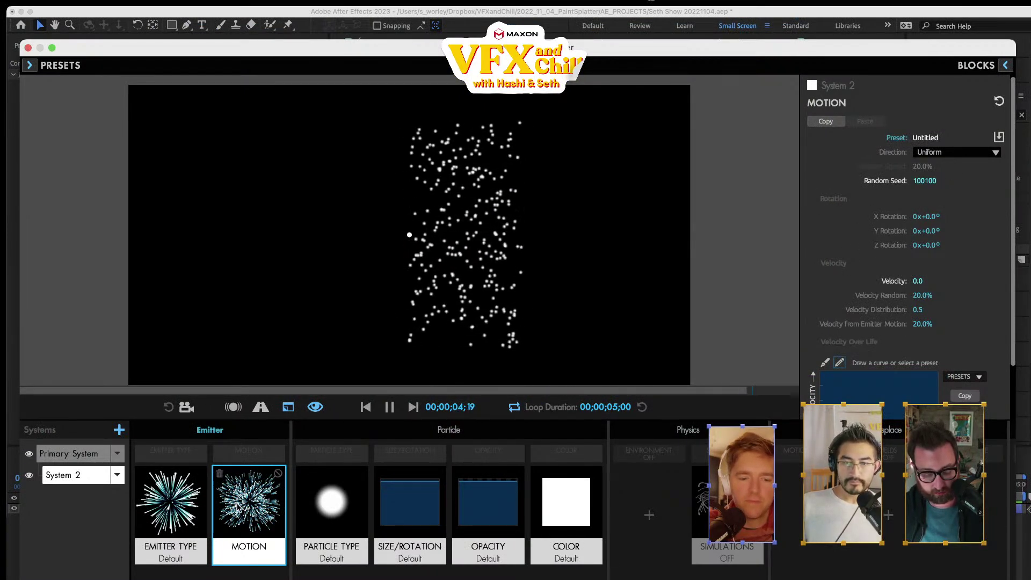
# - Open the emitter type settings of System 2 in the Particular Designer
pyautogui.click(170, 502)
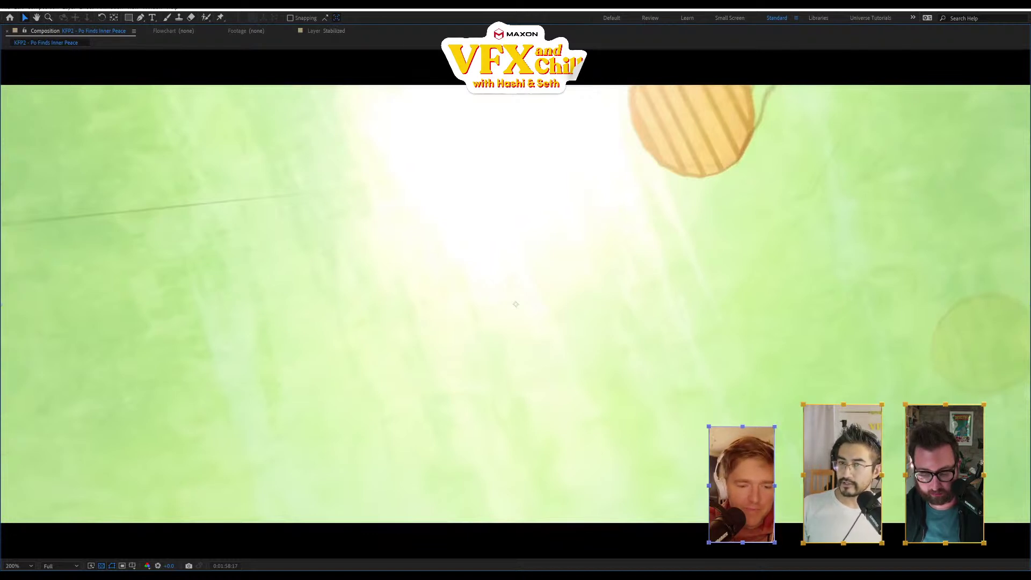
# - Open the ReAnimate composition and check the characters' pose change between 0:00:00:19 and 0:00:00:21
pyautogui.press('`')
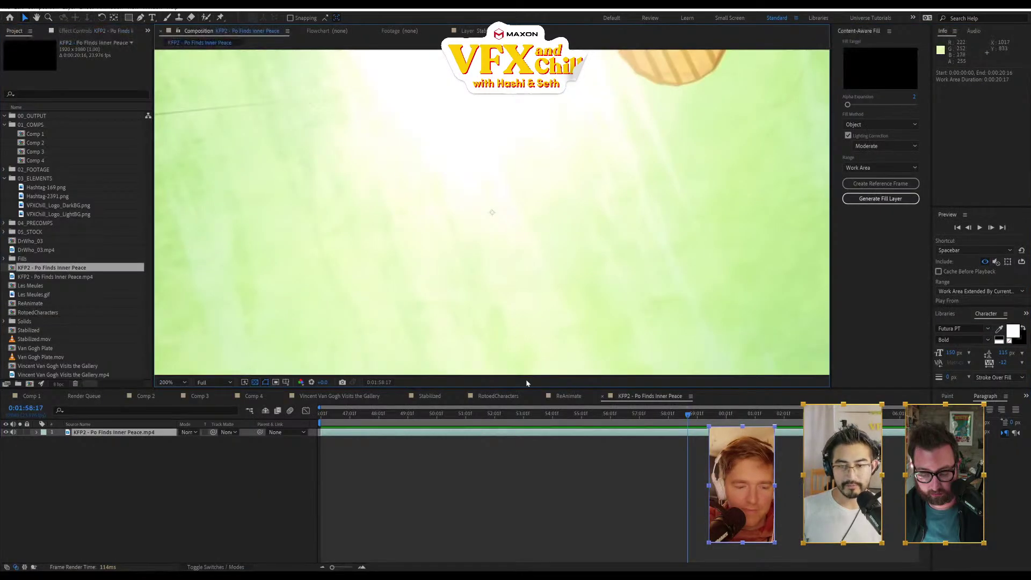
pyautogui.click(573, 398)
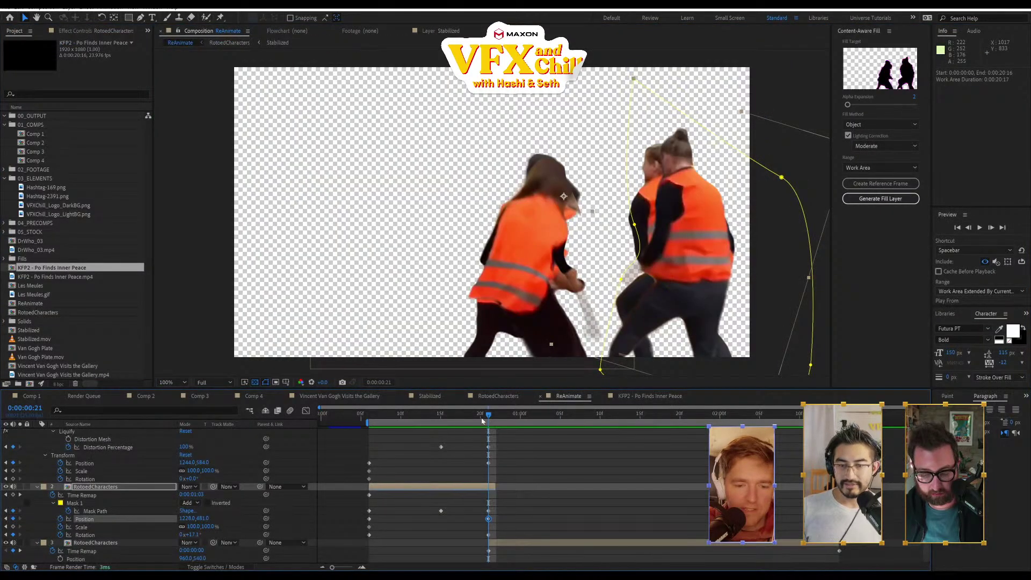
pyautogui.moveTo(482, 421); pyautogui.dragTo(472, 421)
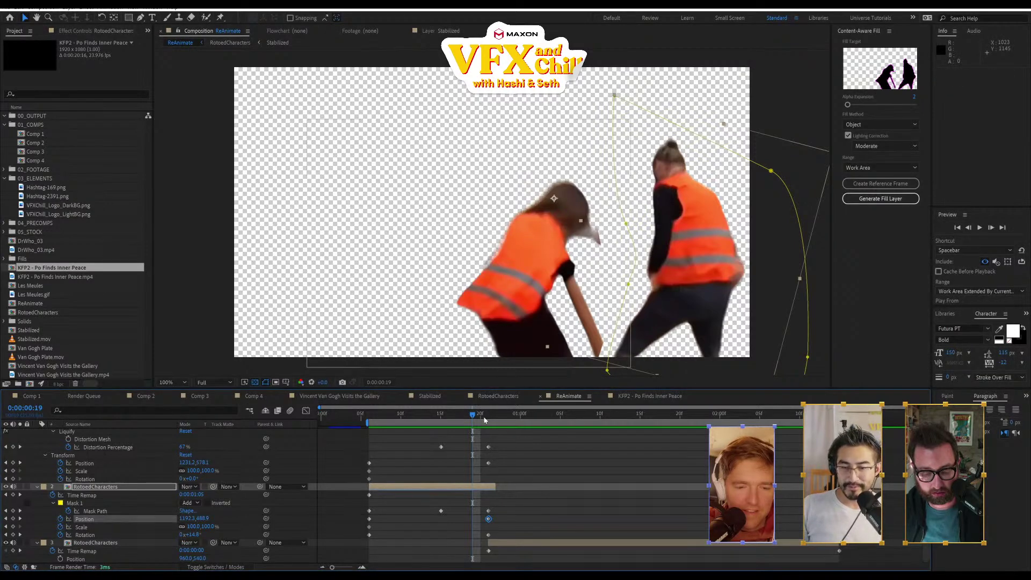
pyautogui.moveTo(478, 416); pyautogui.dragTo(490, 438)
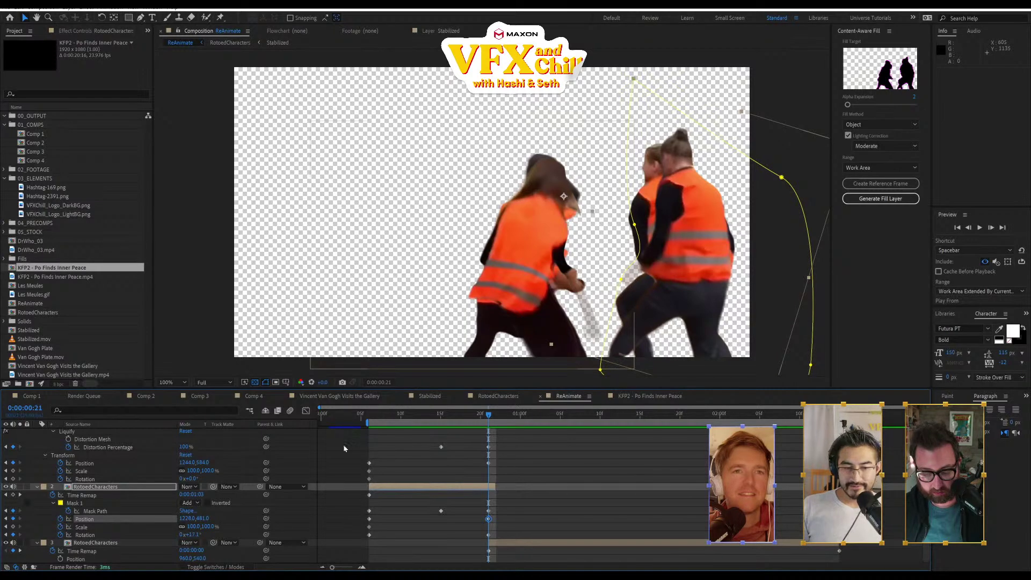
# - Use Liquify on the second RotoedCharacters layer to warp the rightmost character's head, torso and legs at 0:00:00:21 to match the underlying pose
pyautogui.click(69, 33)
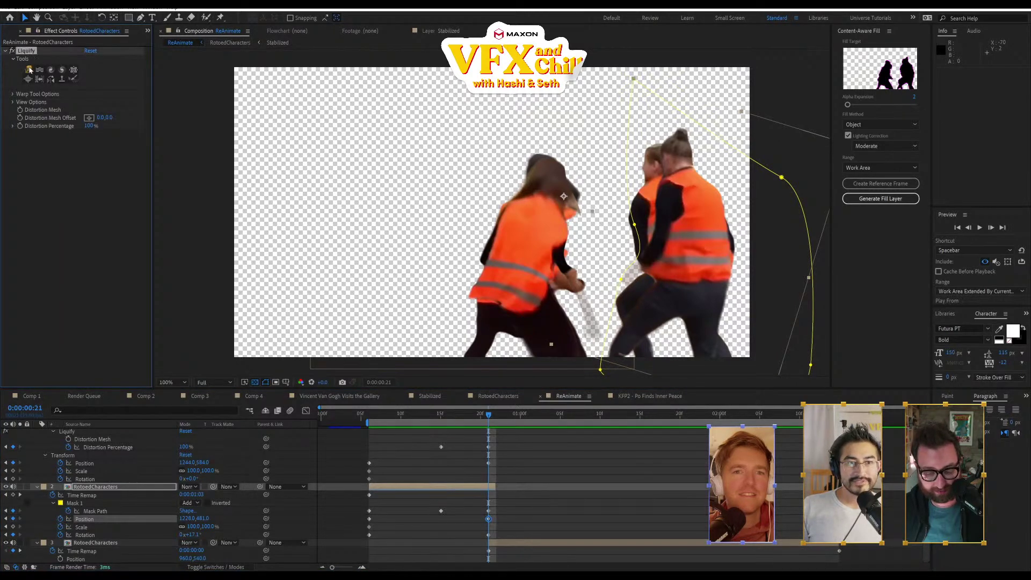
pyautogui.moveTo(646, 214)
pyautogui.keyDown('ctrl'); pyautogui.mouseDown()
pyautogui.moveTo(720, 199)
pyautogui.moveTo(686, 172)
pyautogui.moveTo(687, 205)
pyautogui.moveTo(720, 203)
pyautogui.moveTo(611, 228)
pyautogui.moveTo(628, 207)
pyautogui.moveTo(651, 216)
pyautogui.moveTo(628, 226)
pyautogui.moveTo(612, 261)
pyautogui.mouseUp(); pyautogui.keyUp('ctrl')
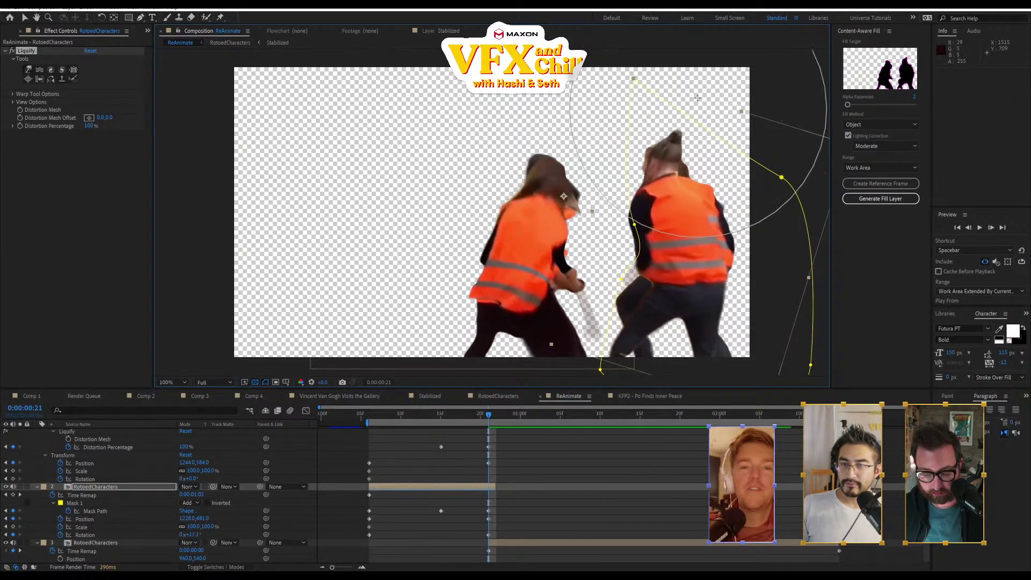
pyautogui.moveTo(654, 124)
pyautogui.mouseDown()
pyautogui.moveTo(619, 132)
pyautogui.moveTo(688, 192)
pyautogui.moveTo(712, 185)
pyautogui.moveTo(701, 205)
pyautogui.moveTo(742, 196)
pyautogui.moveTo(711, 205)
pyautogui.moveTo(633, 149)
pyautogui.moveTo(650, 155)
pyautogui.moveTo(641, 220)
pyautogui.moveTo(630, 204)
pyautogui.moveTo(636, 153)
pyautogui.moveTo(632, 165)
pyautogui.moveTo(664, 169)
pyautogui.moveTo(708, 336)
pyautogui.moveTo(576, 348)
pyautogui.moveTo(629, 342)
pyautogui.moveTo(637, 308)
pyautogui.moveTo(665, 314)
pyautogui.moveTo(632, 279)
pyautogui.moveTo(715, 310)
pyautogui.moveTo(710, 322)
pyautogui.moveTo(696, 297)
pyautogui.moveTo(713, 306)
pyautogui.moveTo(678, 318)
pyautogui.moveTo(702, 285)
pyautogui.mouseUp()
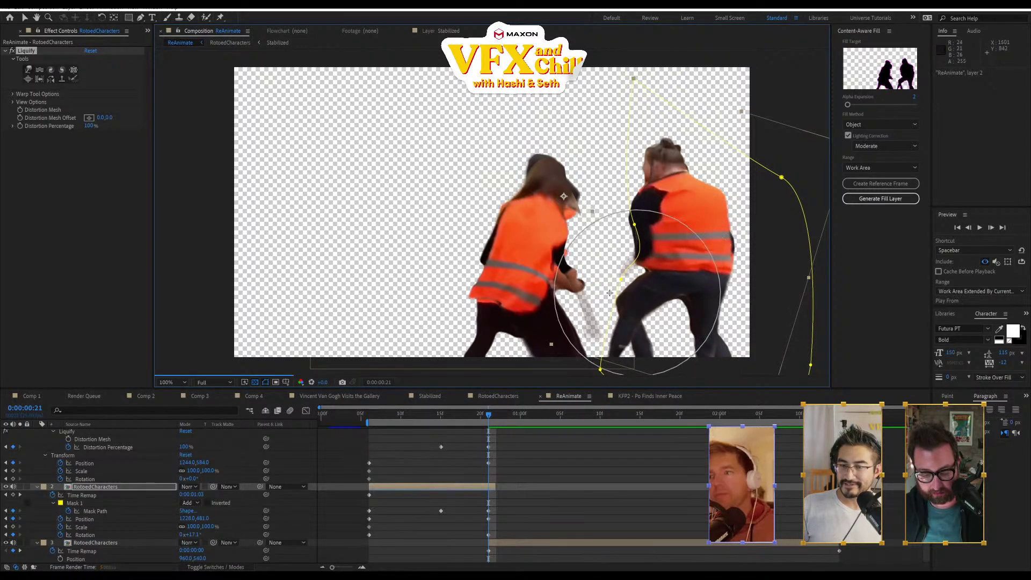
pyautogui.moveTo(609, 293); pyautogui.dragTo(653, 294)
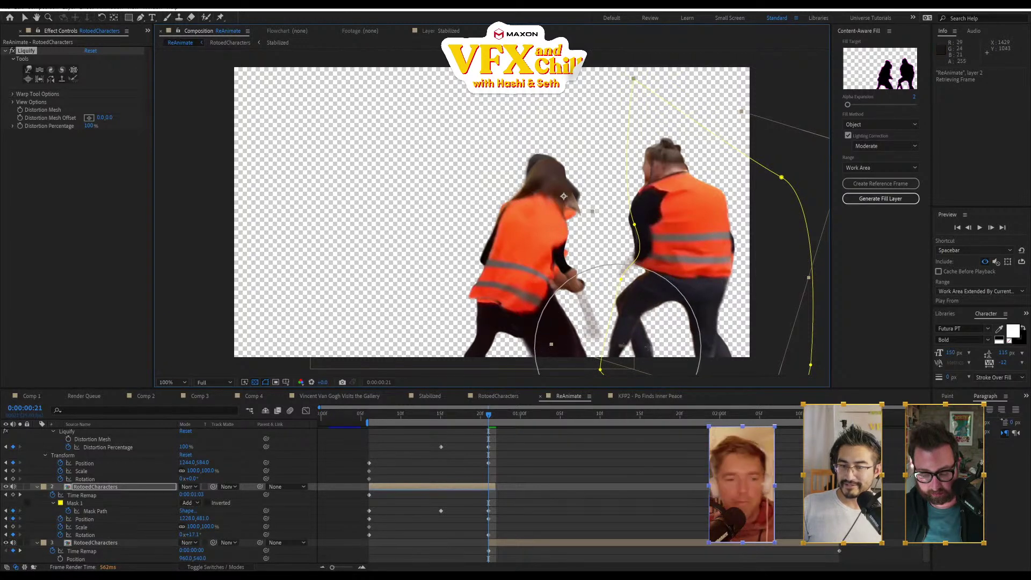
pyautogui.moveTo(618, 347); pyautogui.dragTo(625, 347)
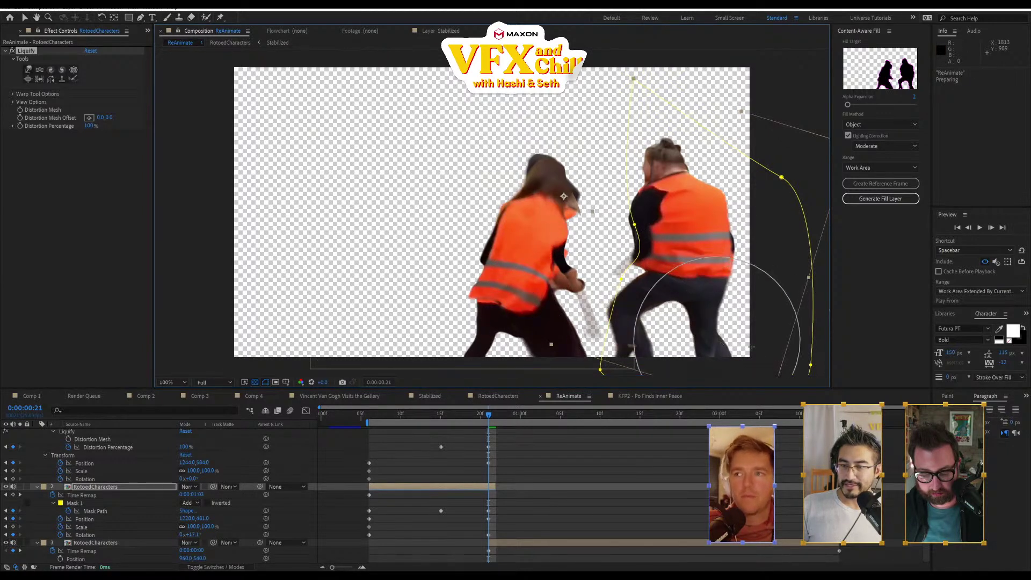
pyautogui.moveTo(721, 332); pyautogui.dragTo(752, 347)
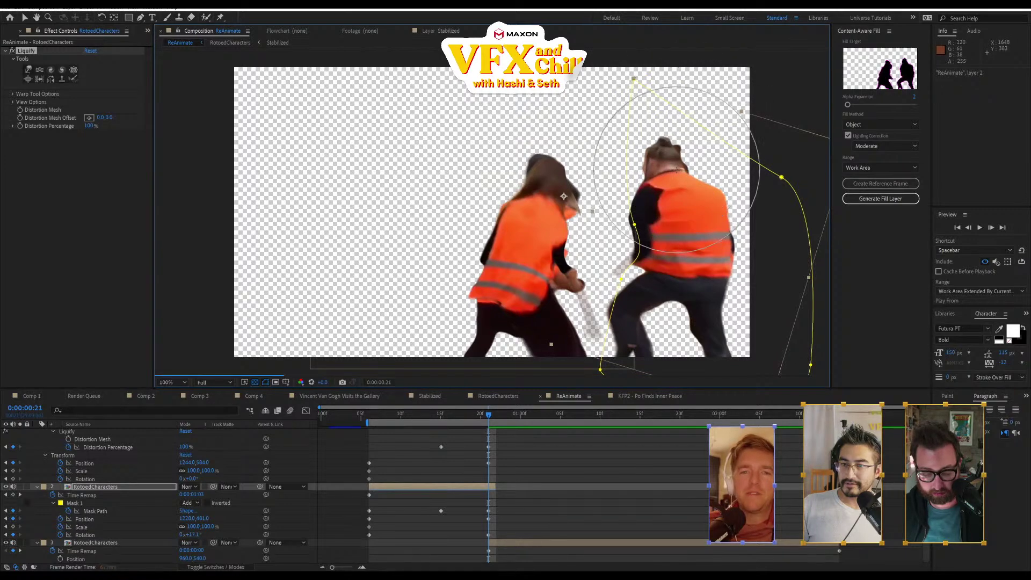
pyautogui.moveTo(678, 156)
pyautogui.mouseDown()
pyautogui.moveTo(675, 182)
pyautogui.moveTo(706, 188)
pyautogui.moveTo(687, 189)
pyautogui.moveTo(709, 198)
pyautogui.mouseUp()
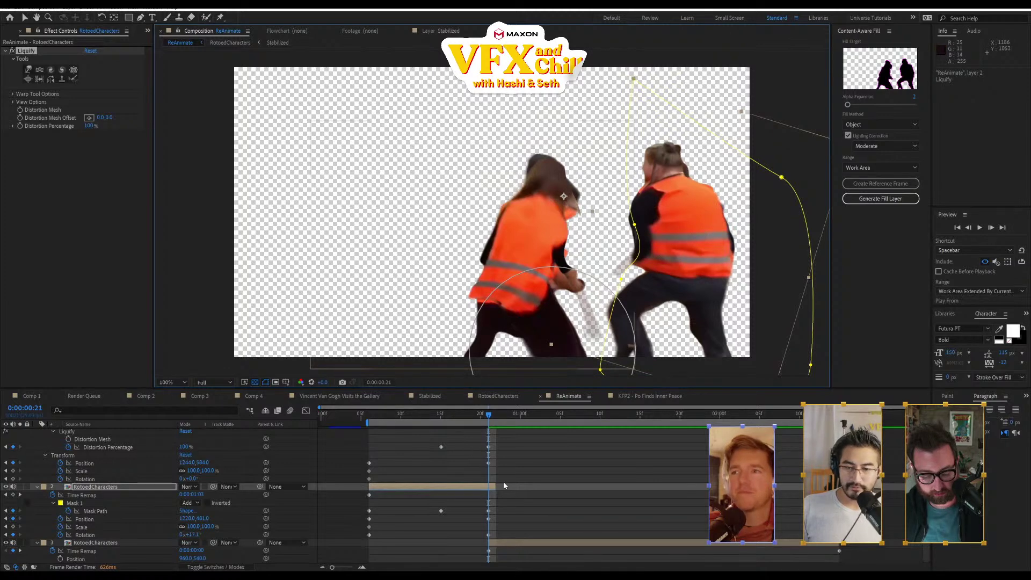
# - Trim the out points of the top two RotoedCharacters layers to 0:00:00:21
pyautogui.scroll(2, 504, 485)
pyautogui.click(476, 434)
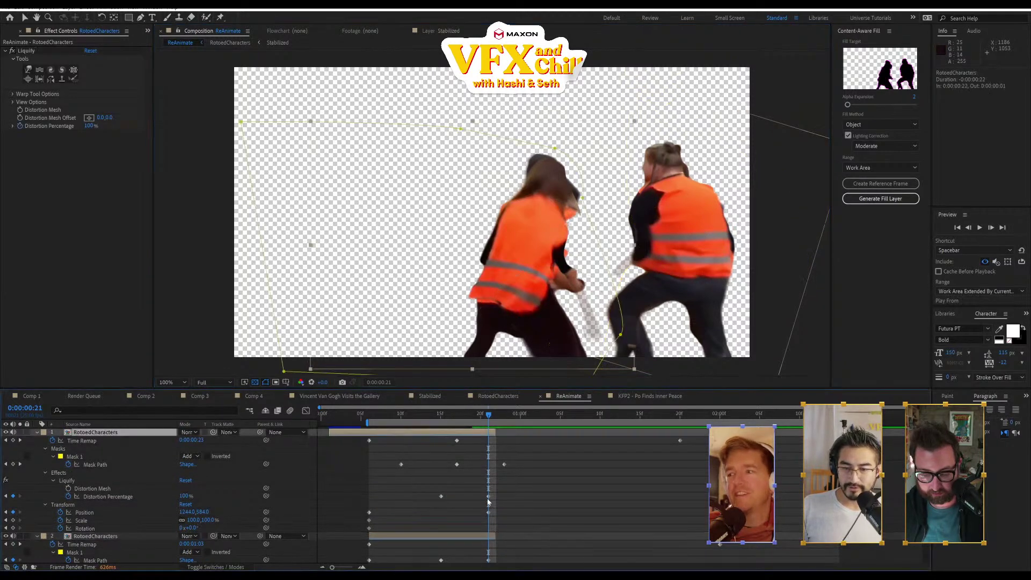
pyautogui.keyDown('shift'); pyautogui.click(485, 538); pyautogui.keyUp('shift')
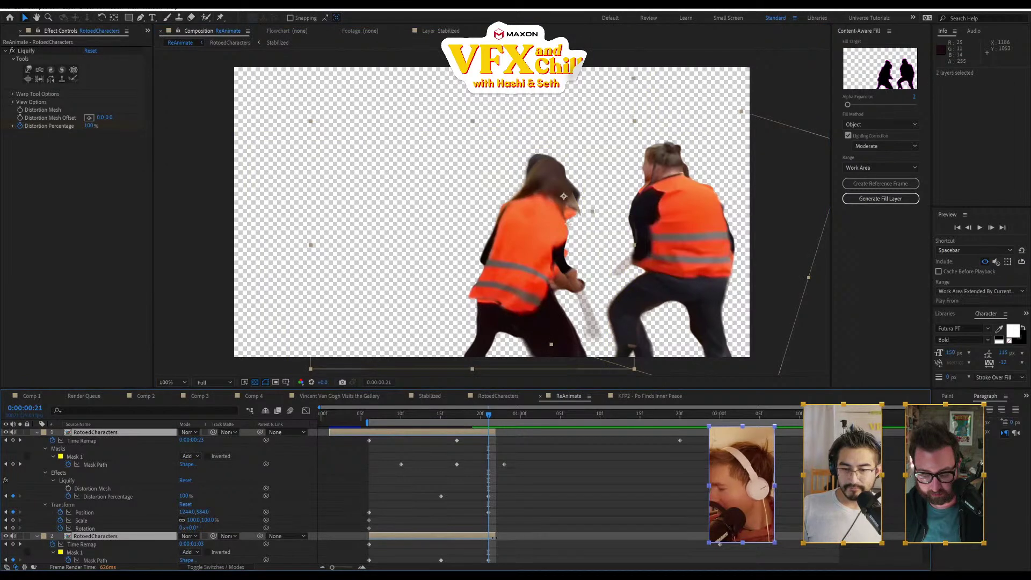
pyautogui.moveTo(494, 537); pyautogui.dragTo(487, 537)
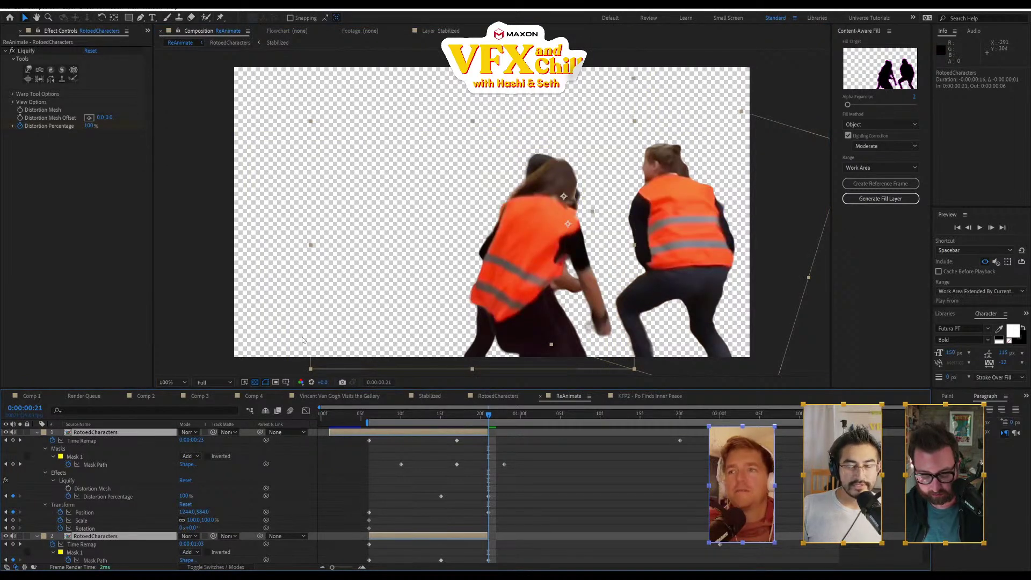
# - Keyframe the second RotoedCharacters layer's Liquify Distortion Percentage at 0% on 0:00:00:15 and 100% on 0:00:00:21
pyautogui.scroll(-3, 477, 417)
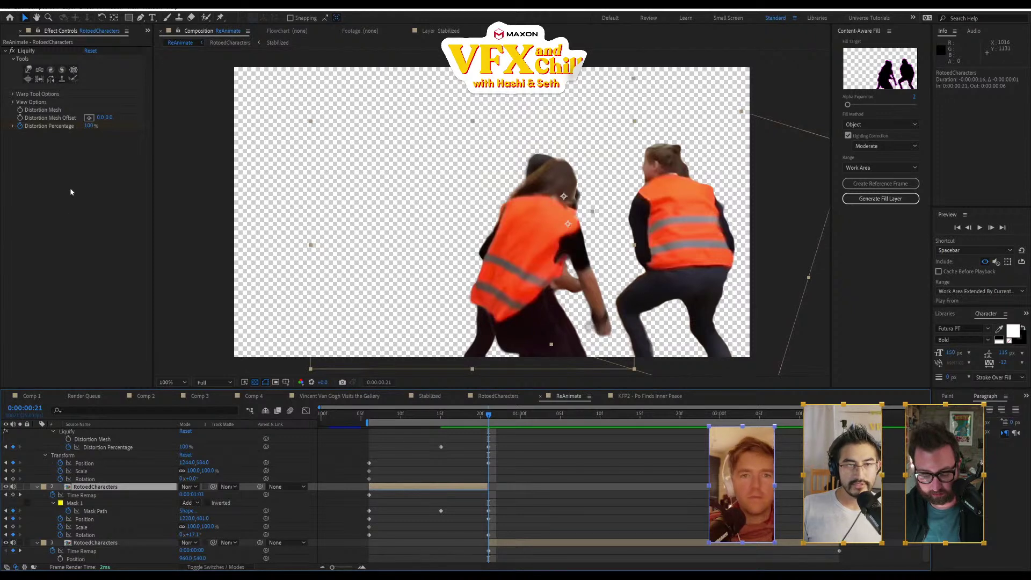
pyautogui.click(442, 416)
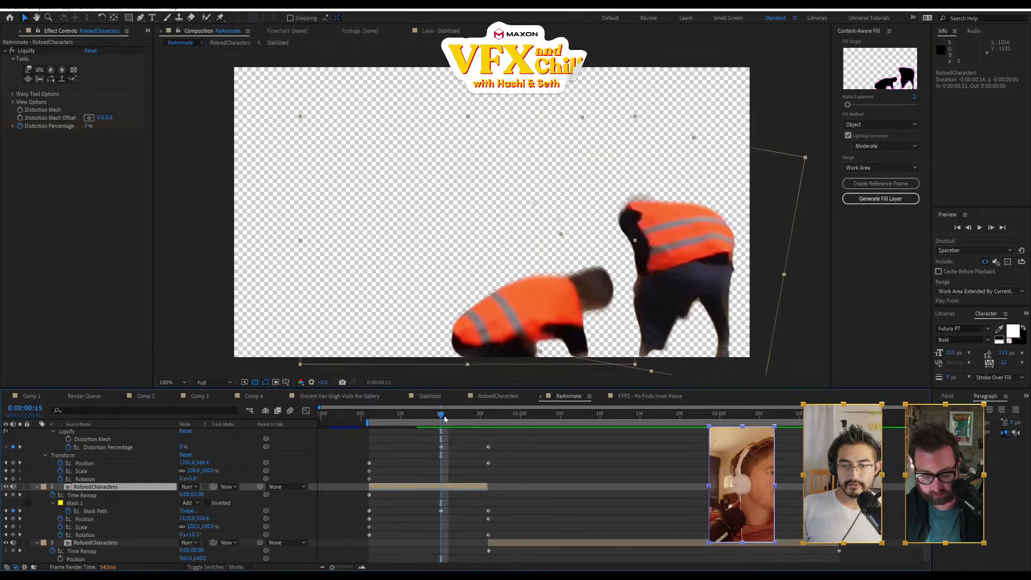
pyautogui.scroll(3, 472, 475)
pyautogui.click(445, 440)
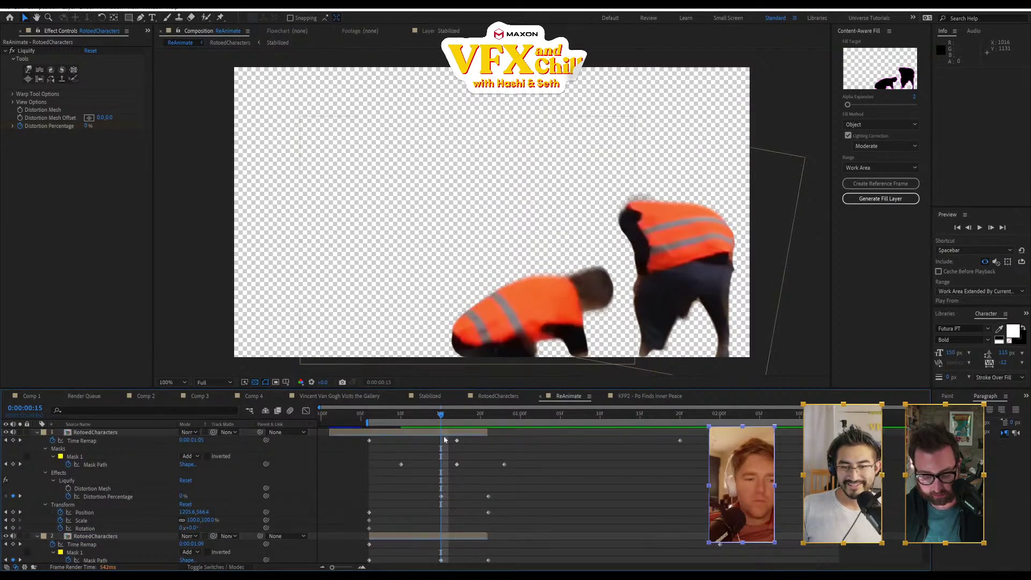
pyautogui.click(459, 537)
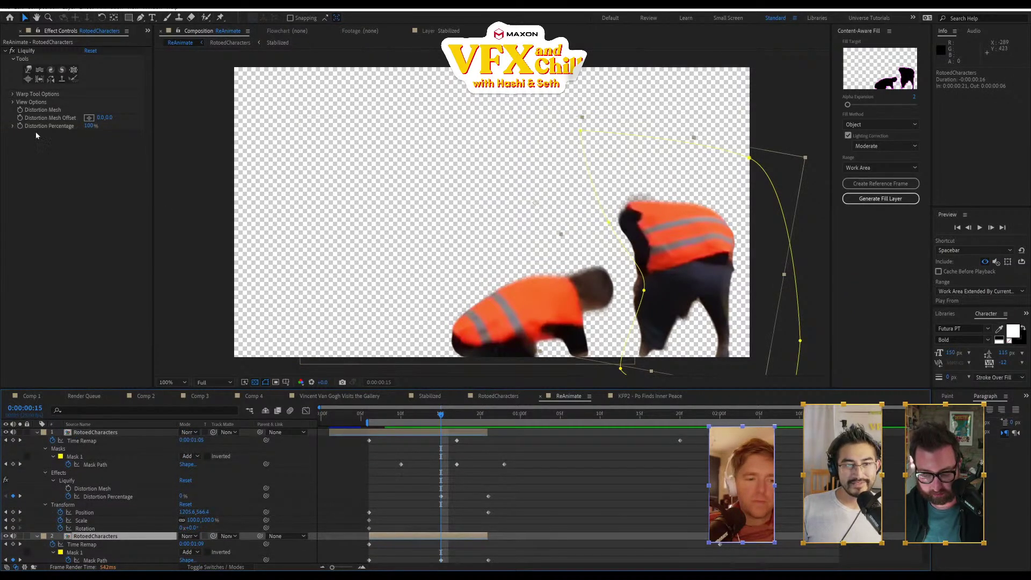
pyautogui.click(21, 126)
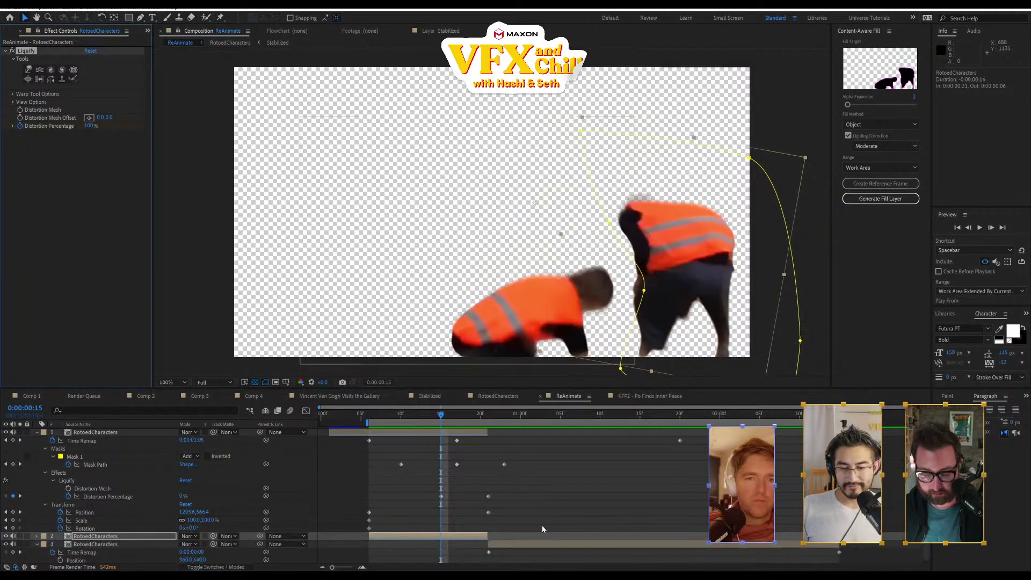
pyautogui.hotkey('ctrl', 'v')
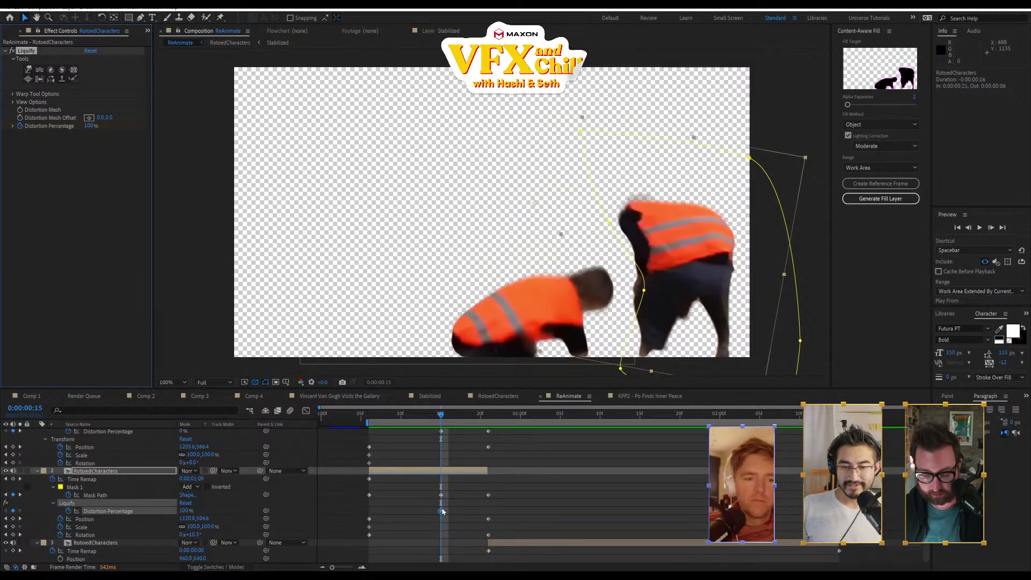
pyautogui.moveTo(441, 510); pyautogui.dragTo(488, 511)
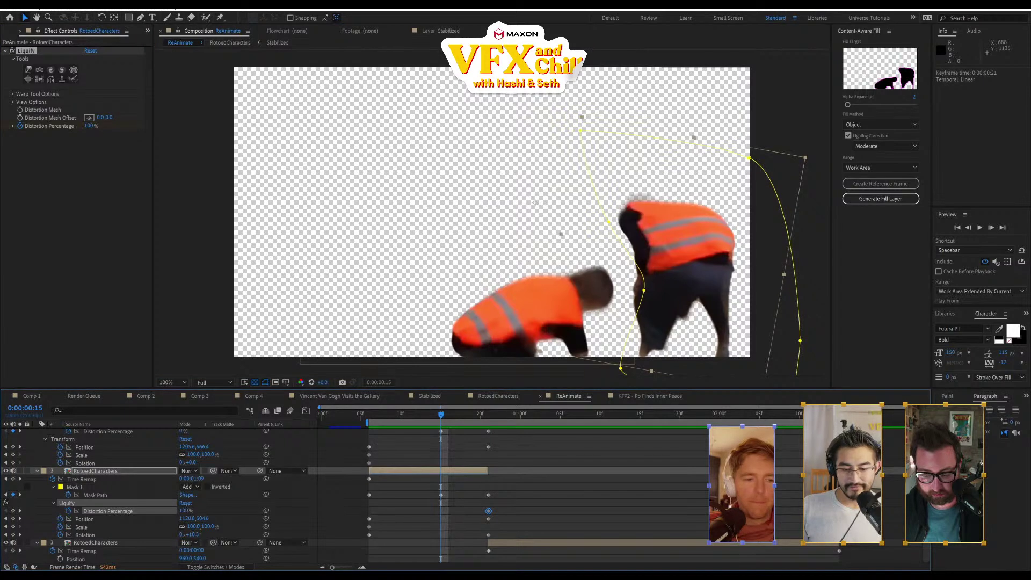
pyautogui.click(492, 517)
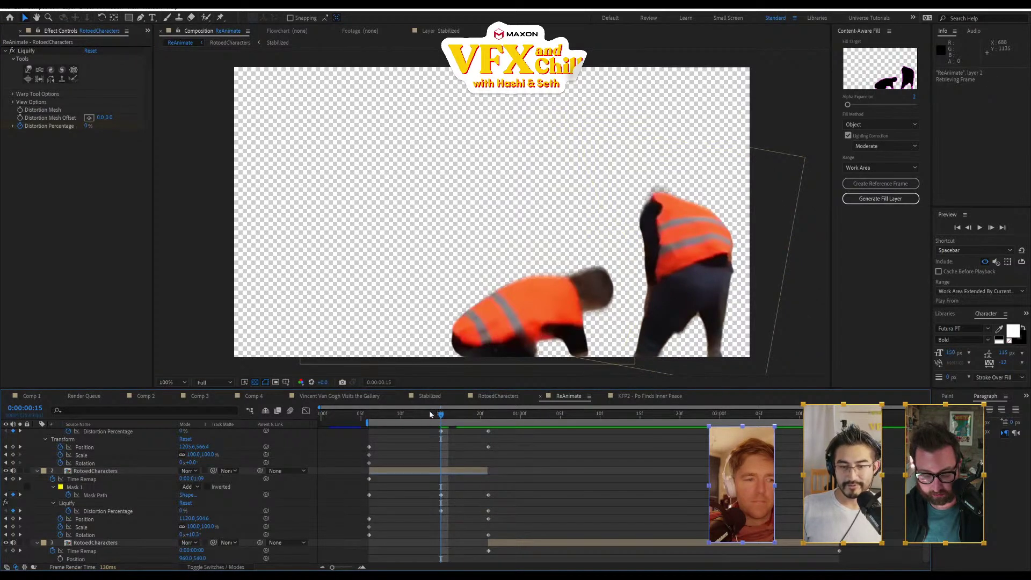
# - Preview the ReAnimate composition and scrub through the cut around 0:00:00:22 to check the characters' motion
pyautogui.press('space')
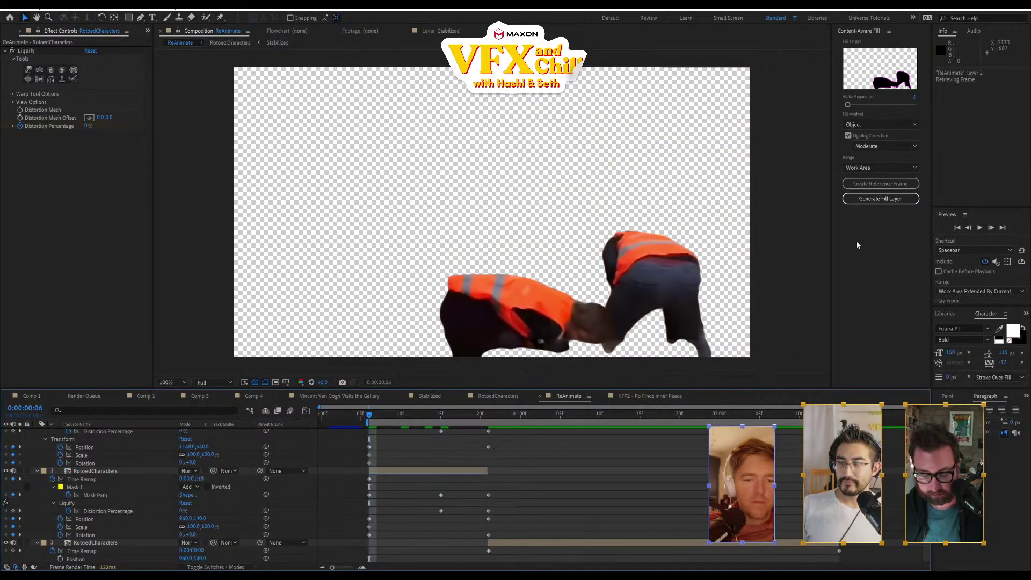
pyautogui.click(984, 229)
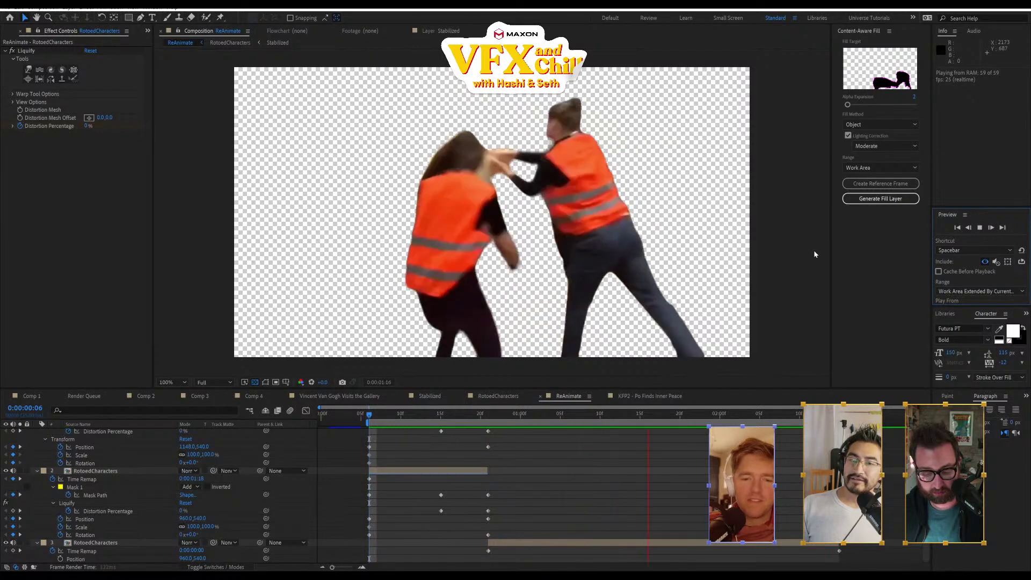
pyautogui.press('space')
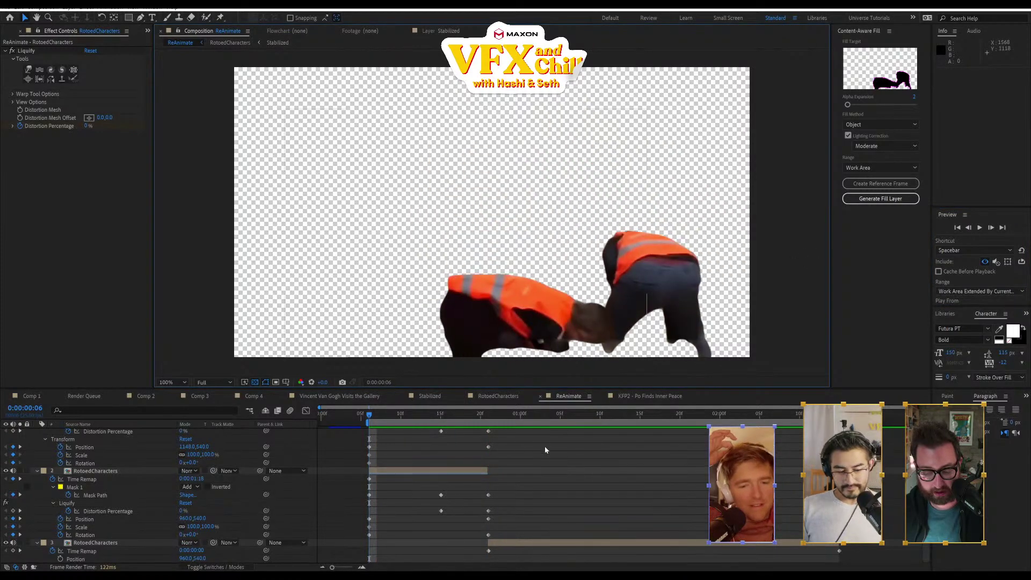
pyautogui.click(406, 419)
pyautogui.moveTo(406, 418); pyautogui.dragTo(679, 440)
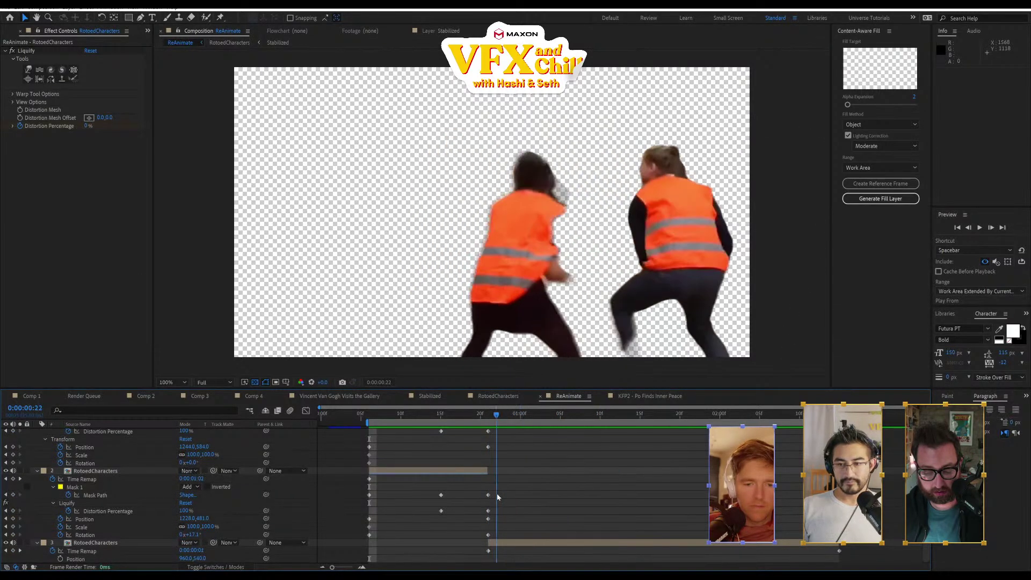
pyautogui.press('space')
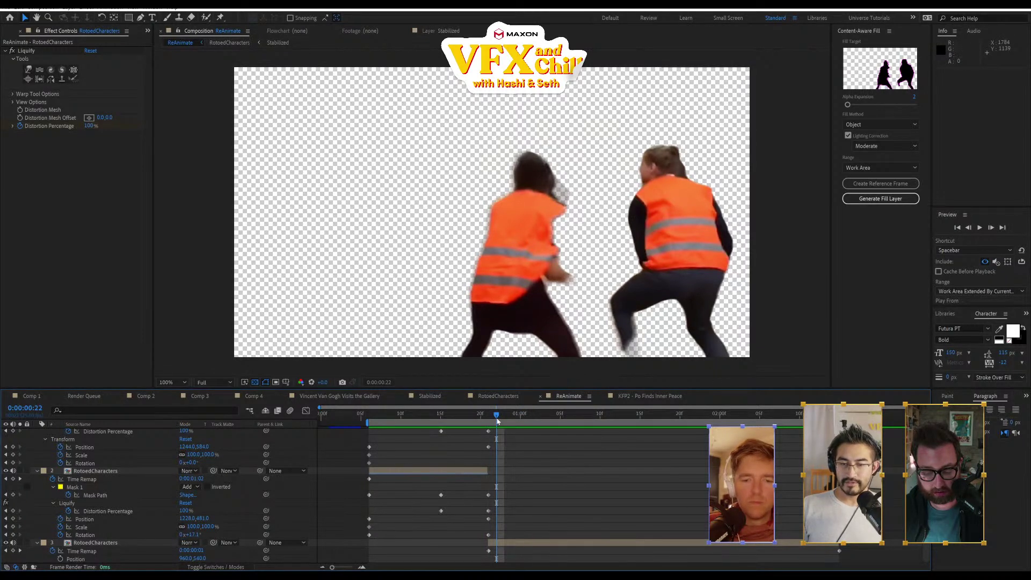
# - At 0:00:00:21, show the rulers and place a vertical guide at 1806 by the rightmost character's far foot
pyautogui.moveTo(503, 423); pyautogui.dragTo(549, 463)
pyautogui.press('space')
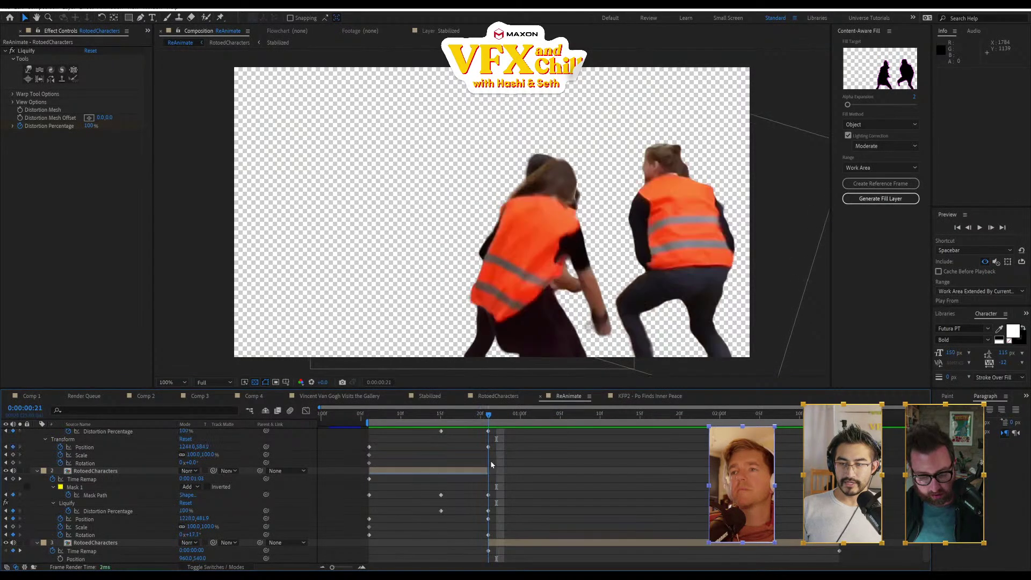
pyautogui.hotkey('ctrl', 'r')
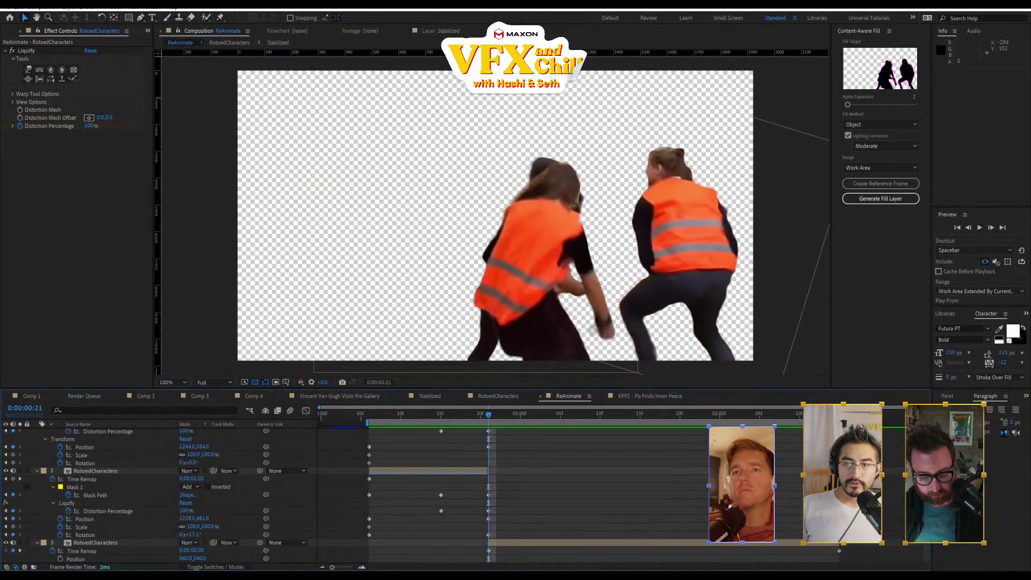
pyautogui.moveTo(158, 98); pyautogui.dragTo(688, 159)
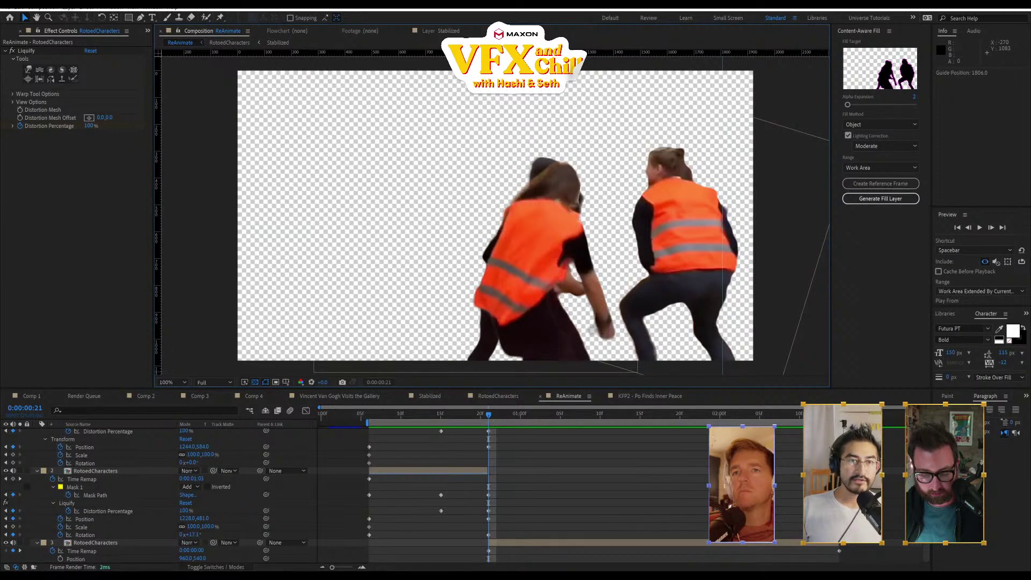
# - Add an adjustment layer above the characters, apply the Transform effect to it and keyframe its Position at 0:00:00:21
pyautogui.click(67, 6)
pyautogui.moveTo(108, 12)
pyautogui.click(253, 66)
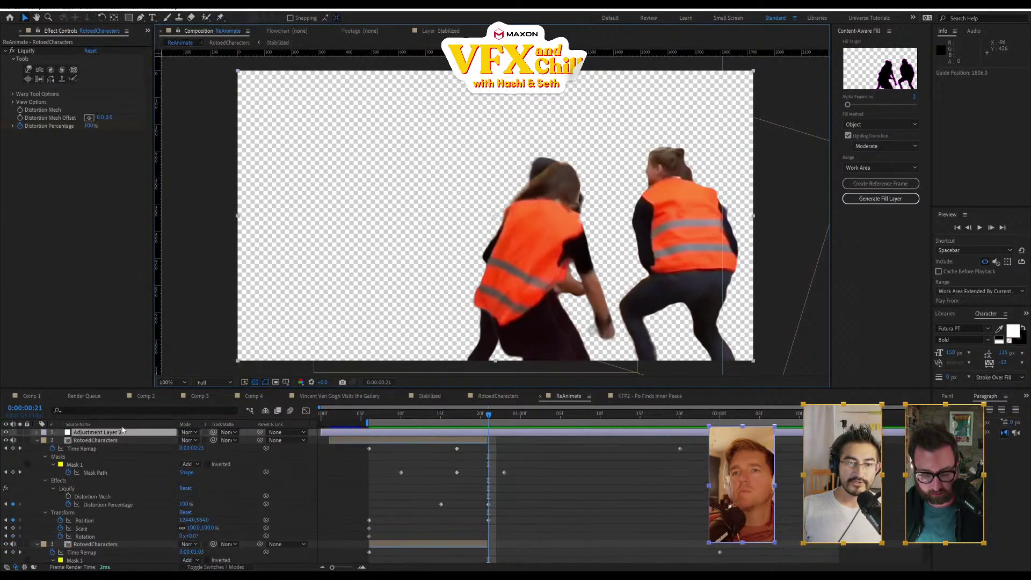
pyautogui.rightClick(59, 258)
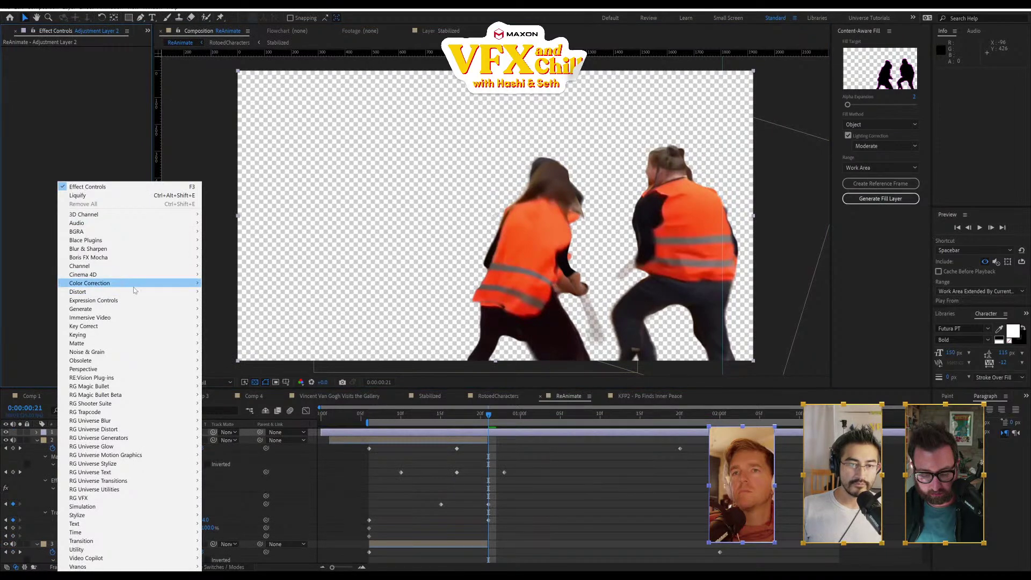
pyautogui.moveTo(134, 292)
pyautogui.click(236, 523)
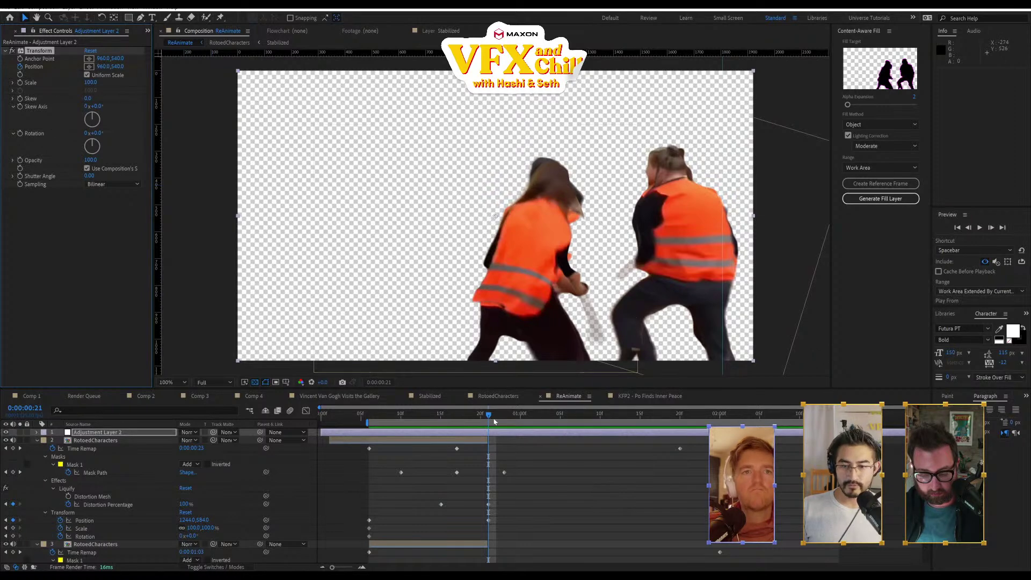
# - At 0:00:01:06, shift the Transform effect's Position to about 1055, 540 so the rightmost character's foot meets the guide
pyautogui.moveTo(489, 419); pyautogui.dragTo(567, 439)
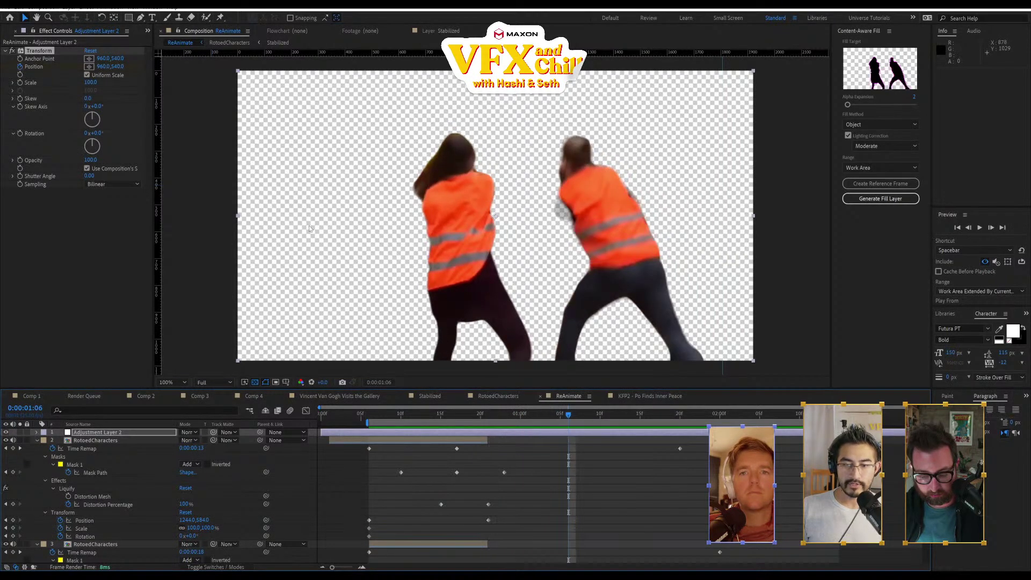
pyautogui.moveTo(495, 215); pyautogui.dragTo(520, 215)
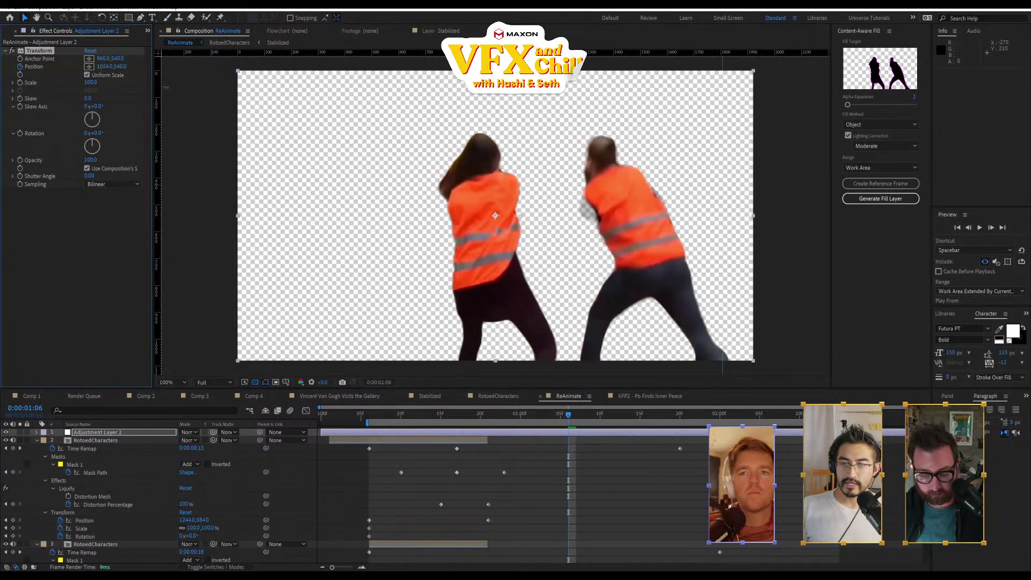
pyautogui.press('Left')
pyautogui.press('Left')
pyautogui.press('Left')
pyautogui.press('p')
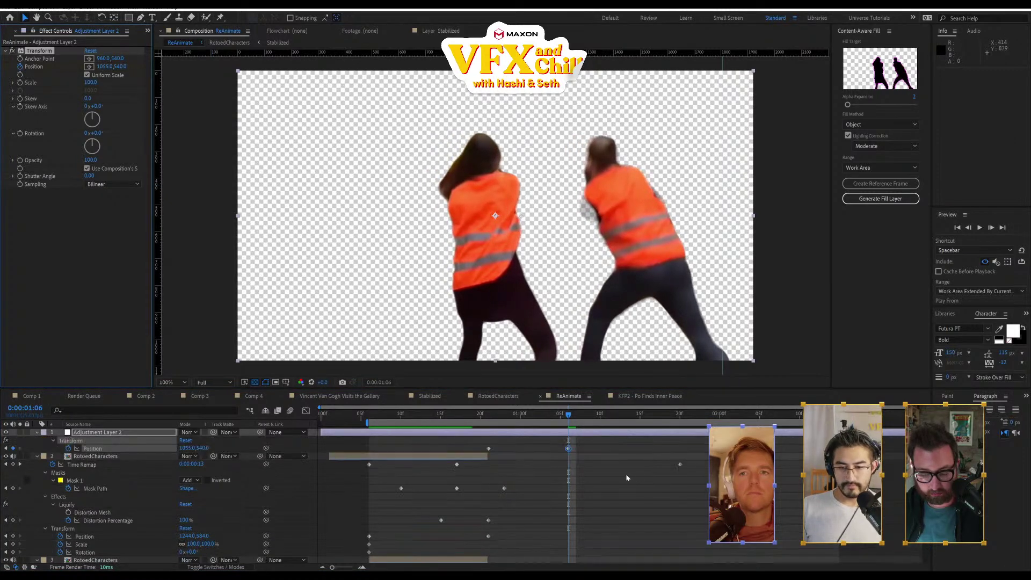
# - Easy-ease both Transform Position keyframes on the adjustment layer and paste a copy of the first one at 0:00:02:12
pyautogui.moveTo(581, 446); pyautogui.dragTo(477, 454)
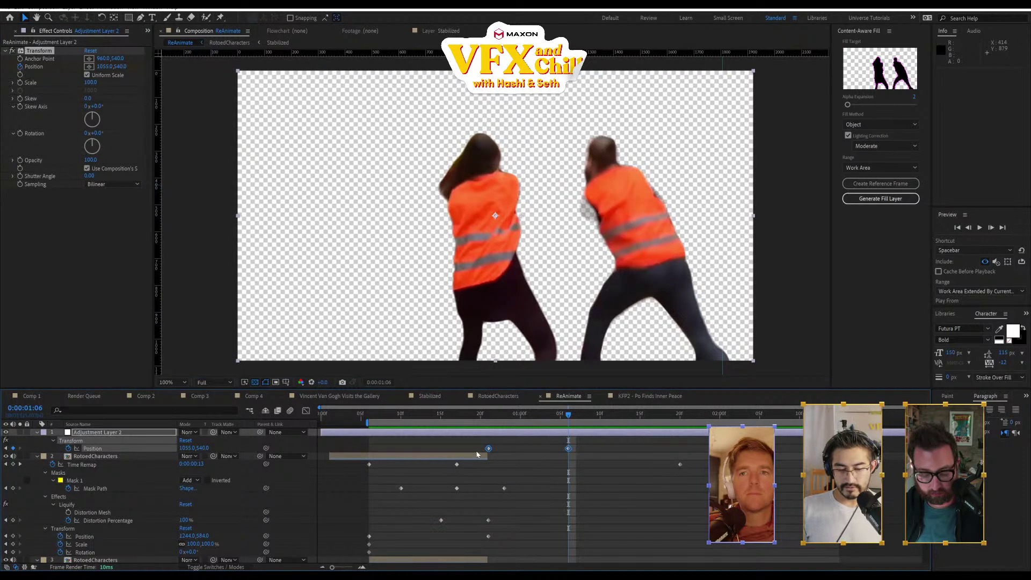
pyautogui.click(488, 448)
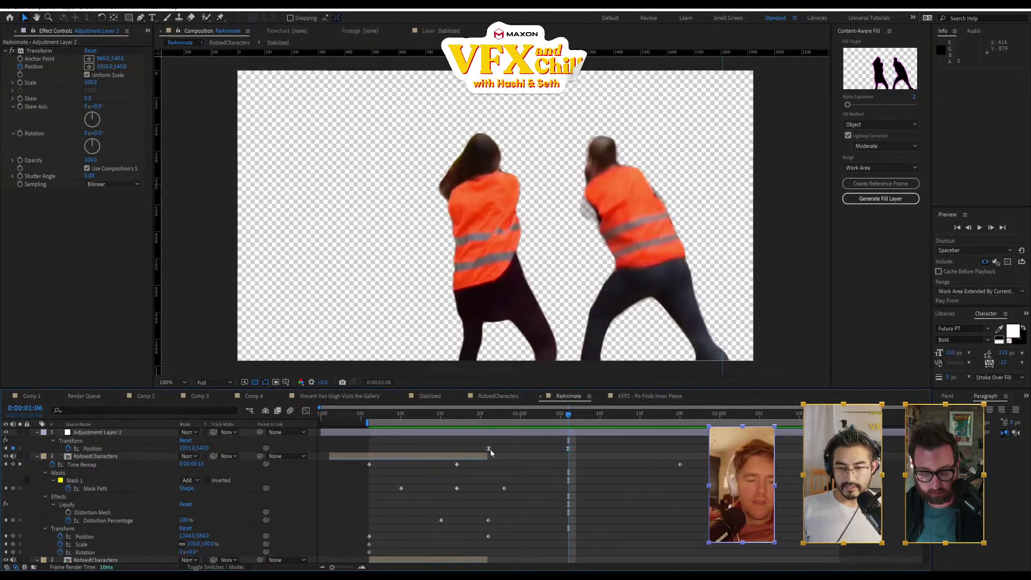
pyautogui.hotkey('ctrl', 'c')
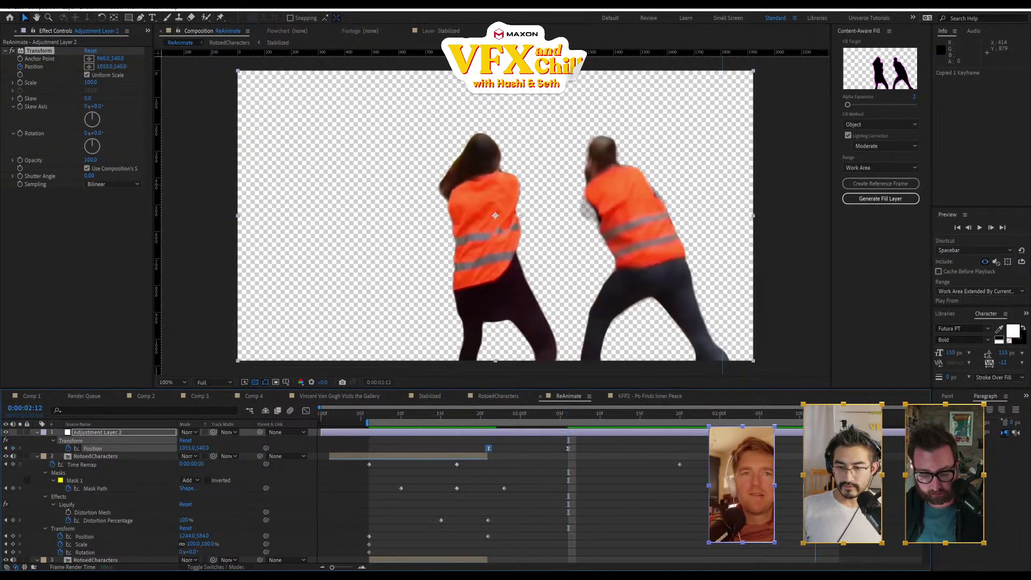
pyautogui.hotkey('ctrl', 'v')
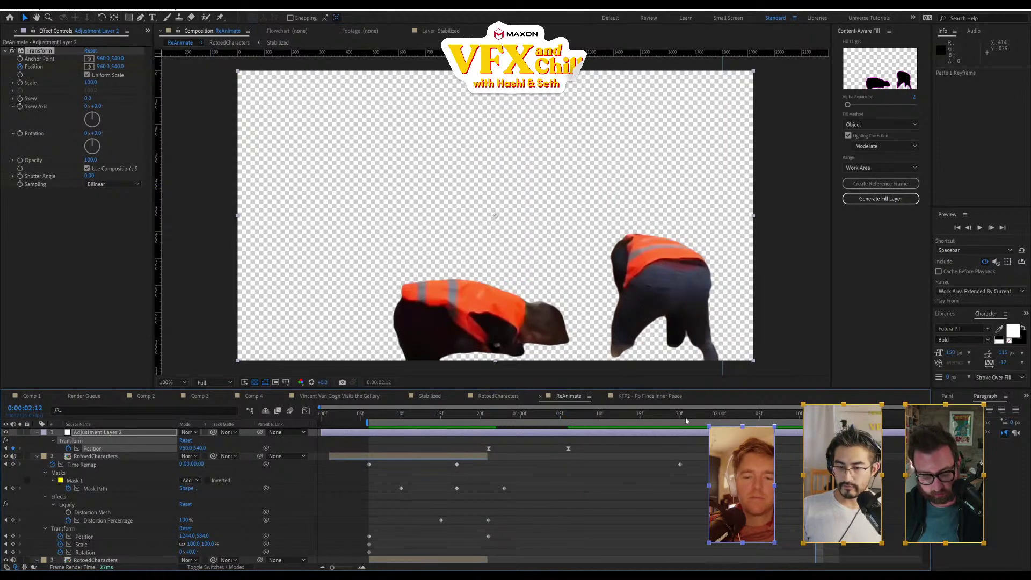
# - Play back the ReAnimate composition from 0:00:00:03 and scrub through it to check the characters' shifted motion
pyautogui.moveTo(685, 420); pyautogui.dragTo(346, 439)
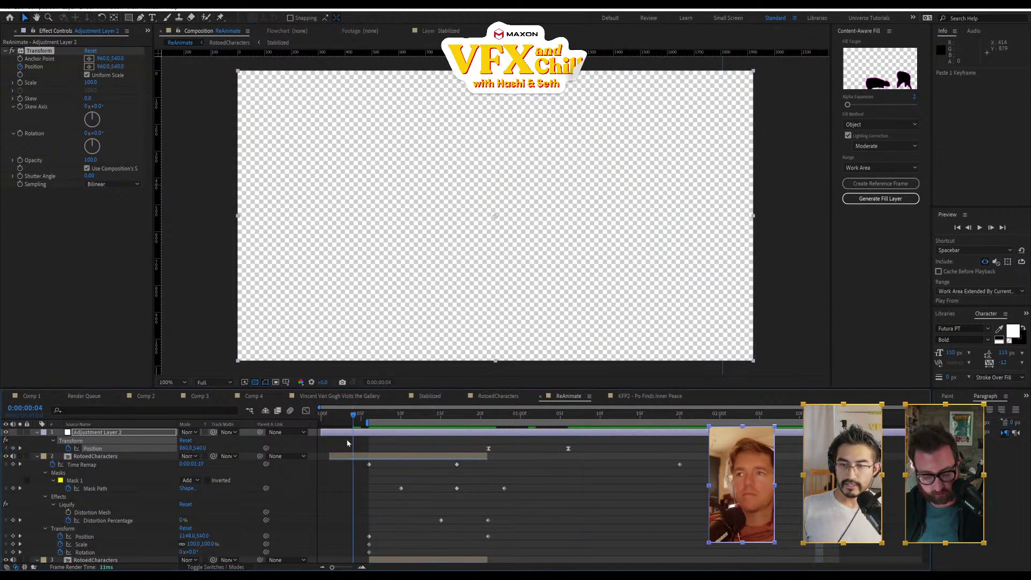
pyautogui.click(981, 228)
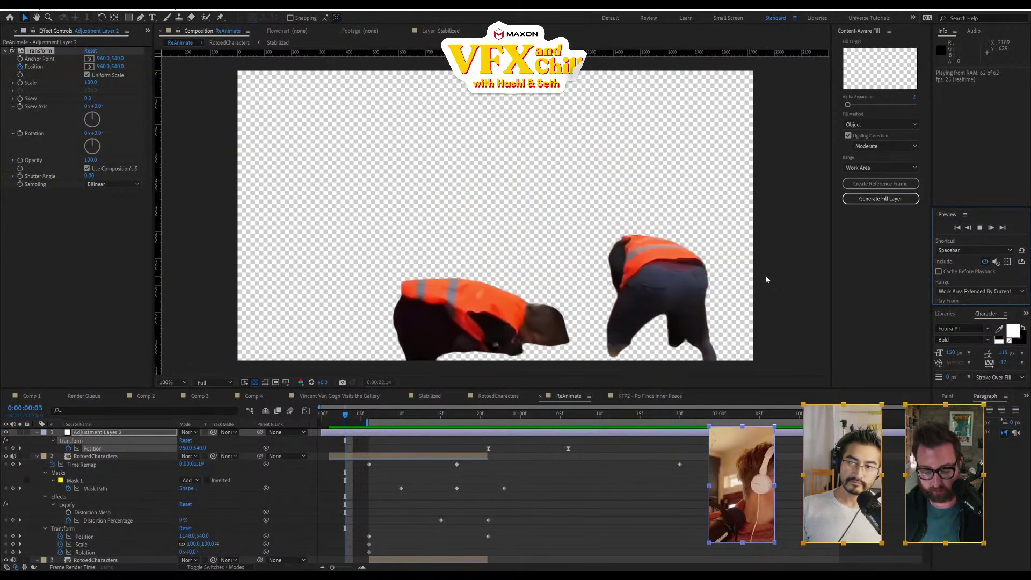
pyautogui.press('space')
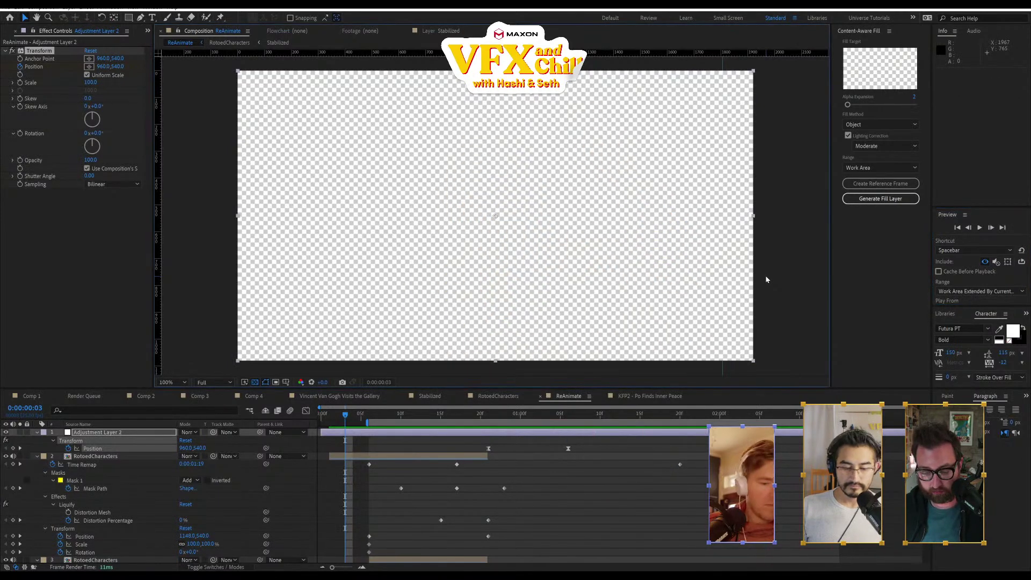
pyautogui.click(371, 415)
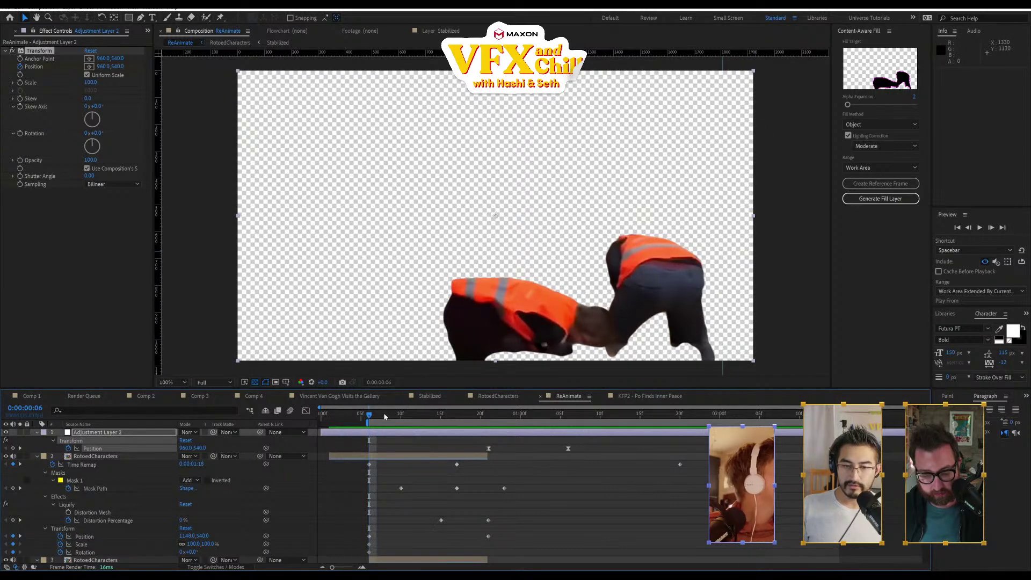
pyautogui.moveTo(384, 417); pyautogui.dragTo(615, 417)
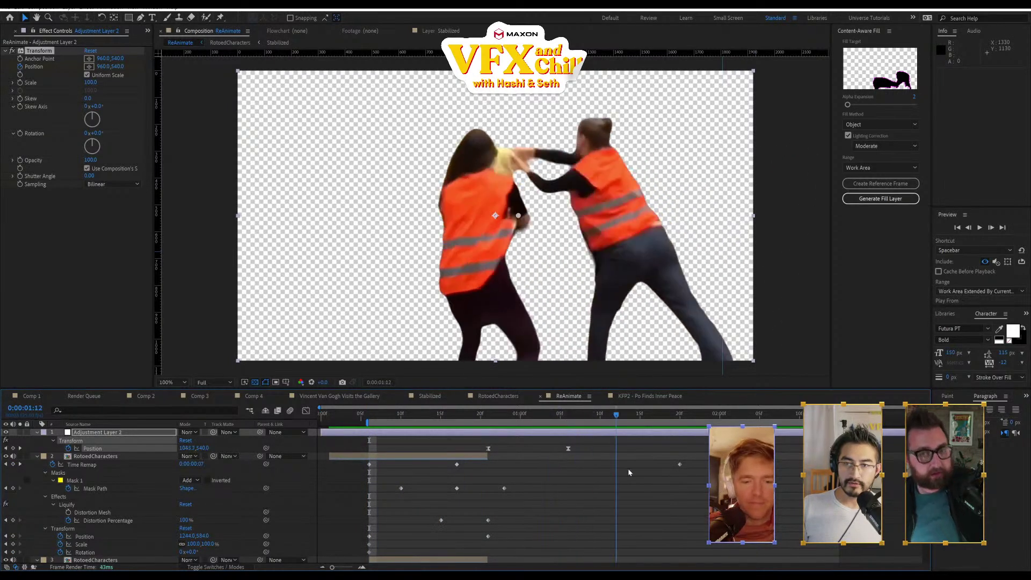
pyautogui.press('space')
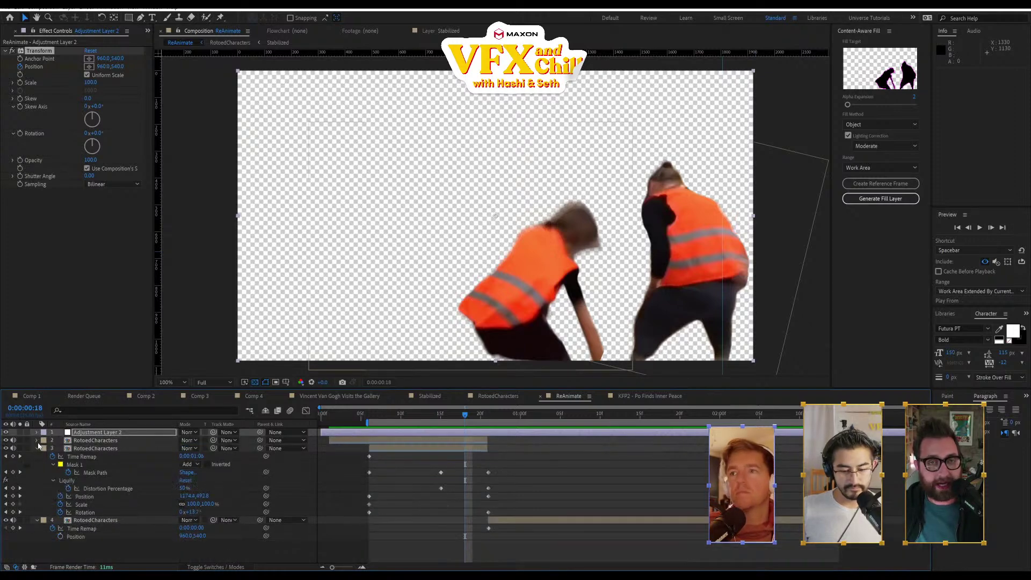
# - Add the ReAnimate composition to the render queue with the TIFF Sequence with Alpha output module
pyautogui.hotkey('ctrl', 'm')
pyautogui.click(64, 501)
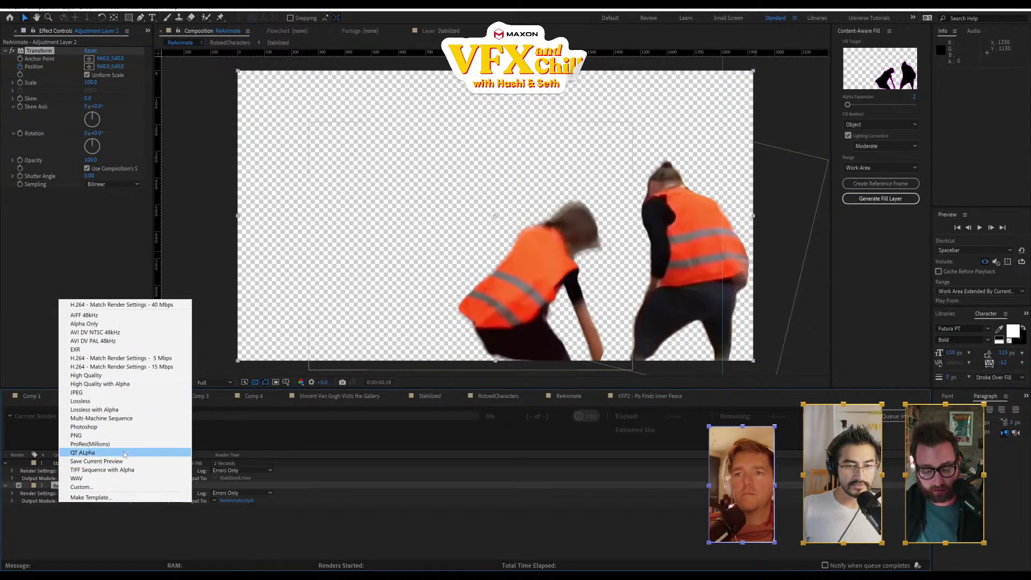
pyautogui.click(102, 470)
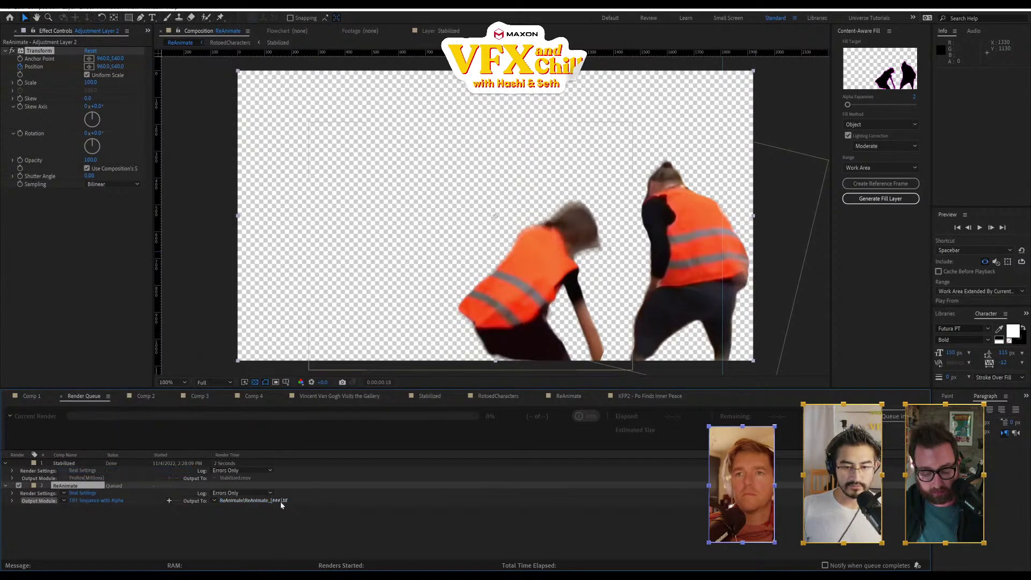
# - Set the ReAnimate output location to the RENDERS folder of 2022_11_04_PaintSplatter and render the TIFF sequence, dismissing the file warning
pyautogui.click(277, 501)
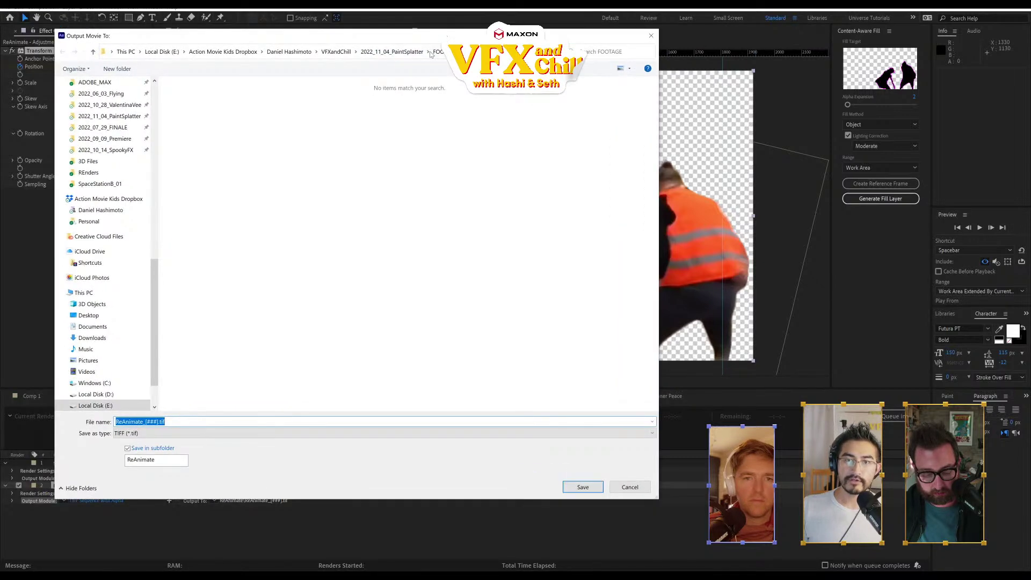
pyautogui.click(417, 53)
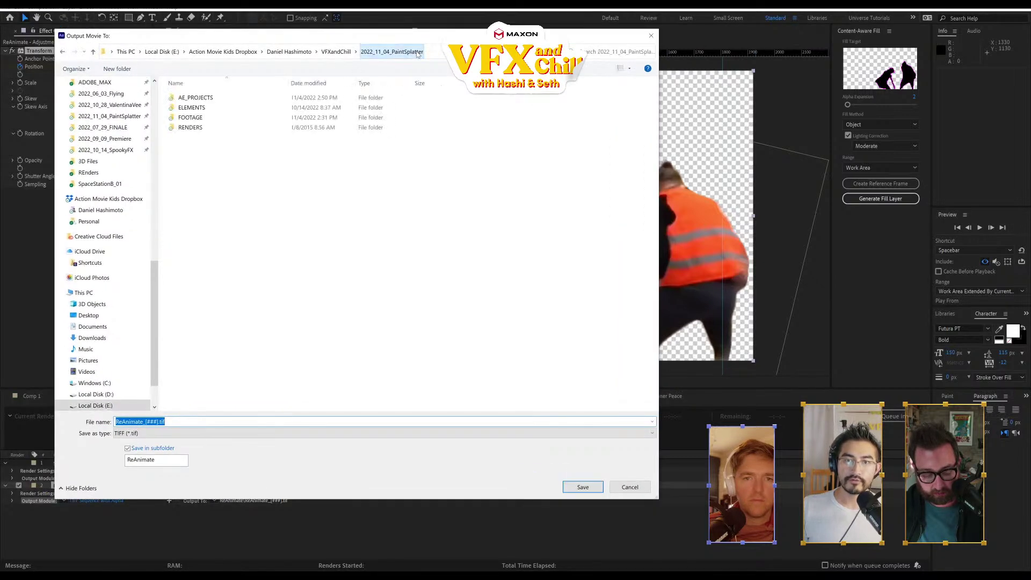
pyautogui.doubleClick(210, 127)
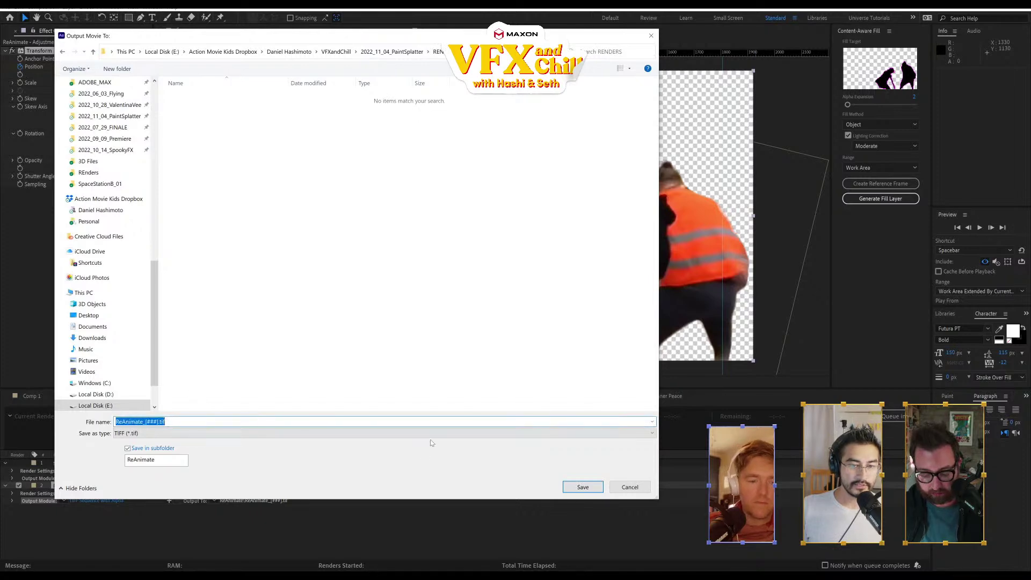
pyautogui.click(583, 487)
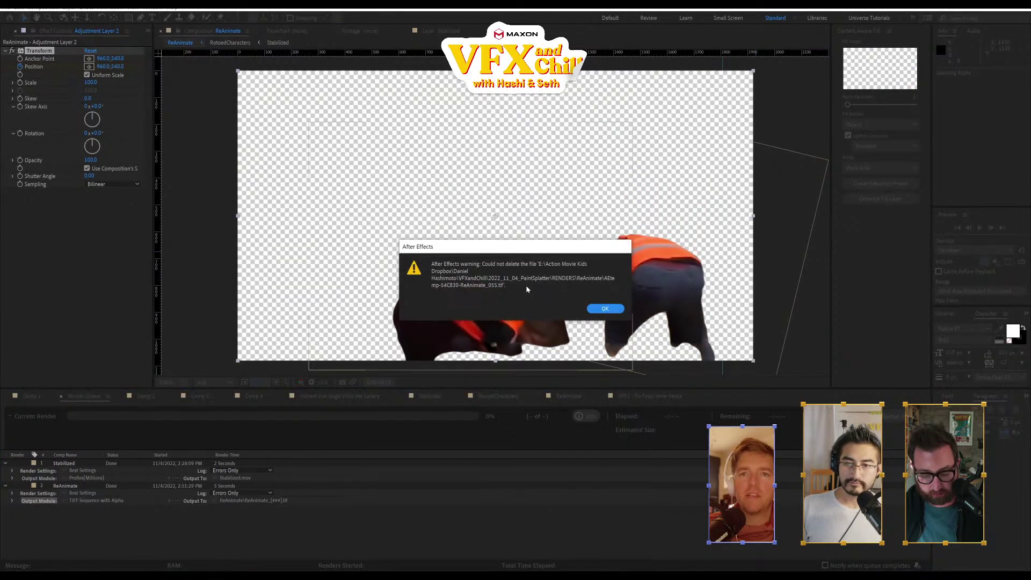
pyautogui.click(607, 311)
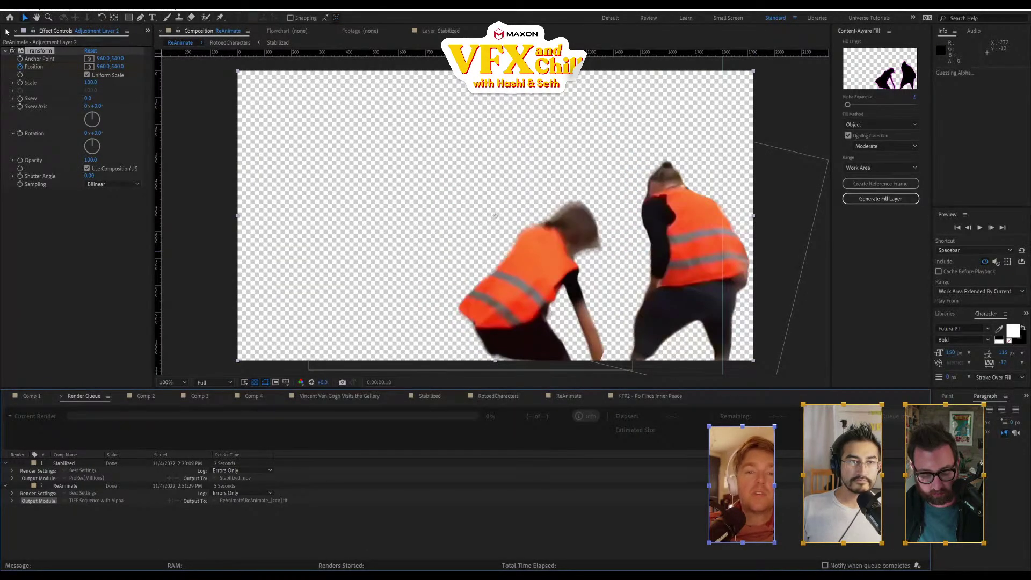
# - Create a new composition from the rendered ReAnimate_[006-064].tif sequence and play it back
pyautogui.click(6, 31)
pyautogui.click(74, 233)
pyautogui.moveTo(59, 313); pyautogui.dragTo(29, 383)
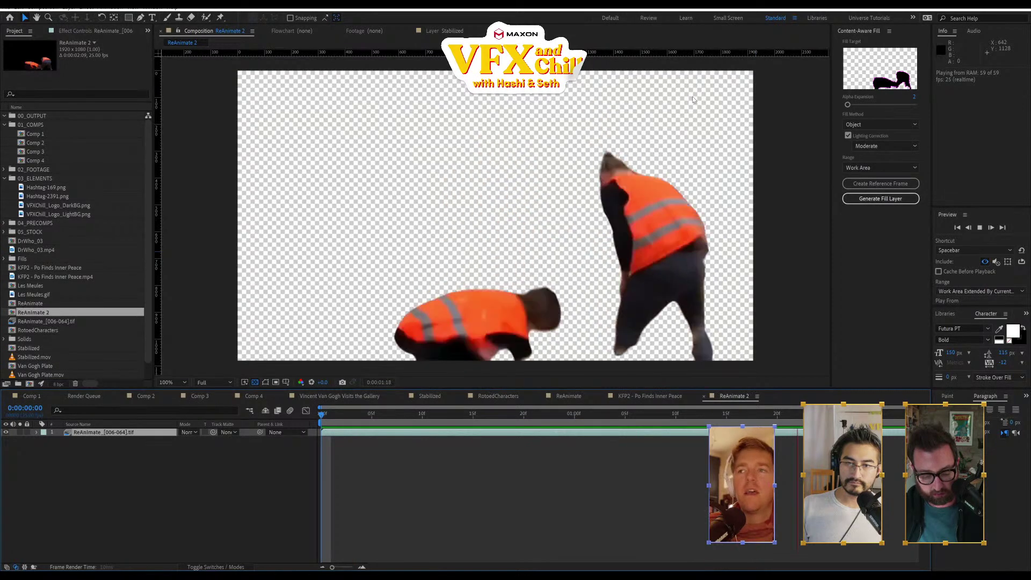
pyautogui.press('space')
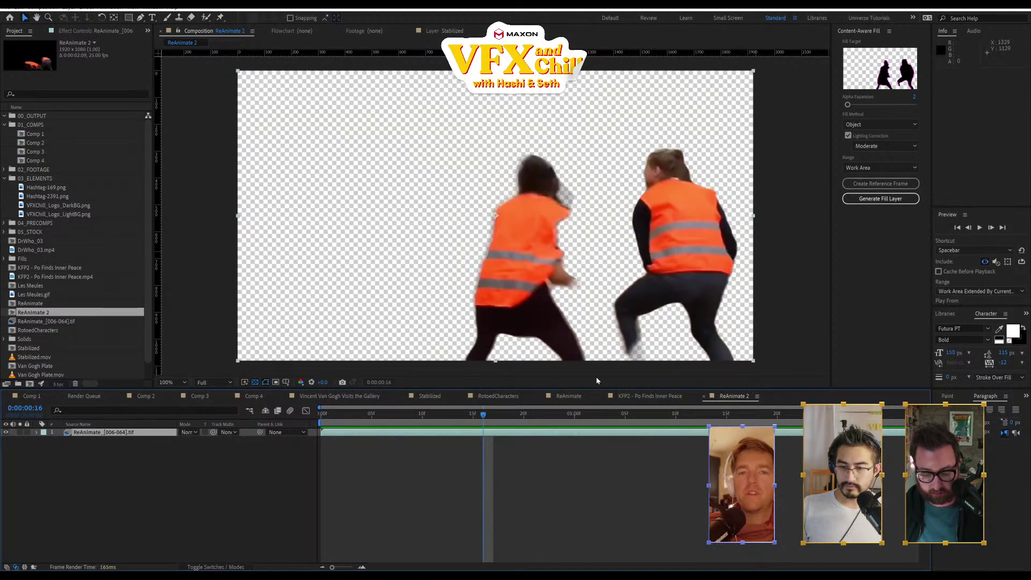
# - Return to the ReAnimate composition and compare its final frame with the frame at 0:00:00:06 to check the loop
pyautogui.click(534, 398)
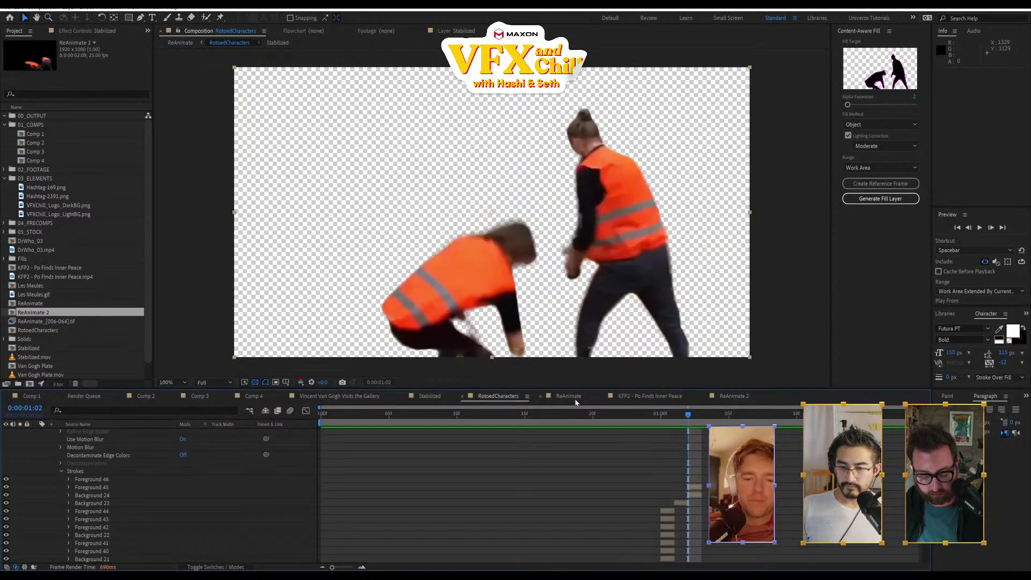
pyautogui.click(650, 396)
pyautogui.click(734, 396)
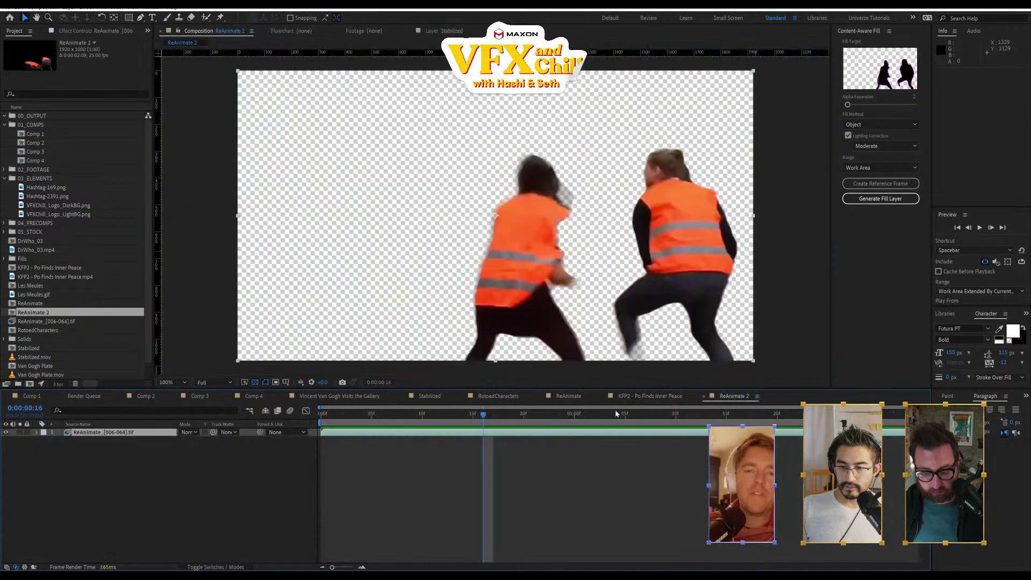
pyautogui.click(571, 396)
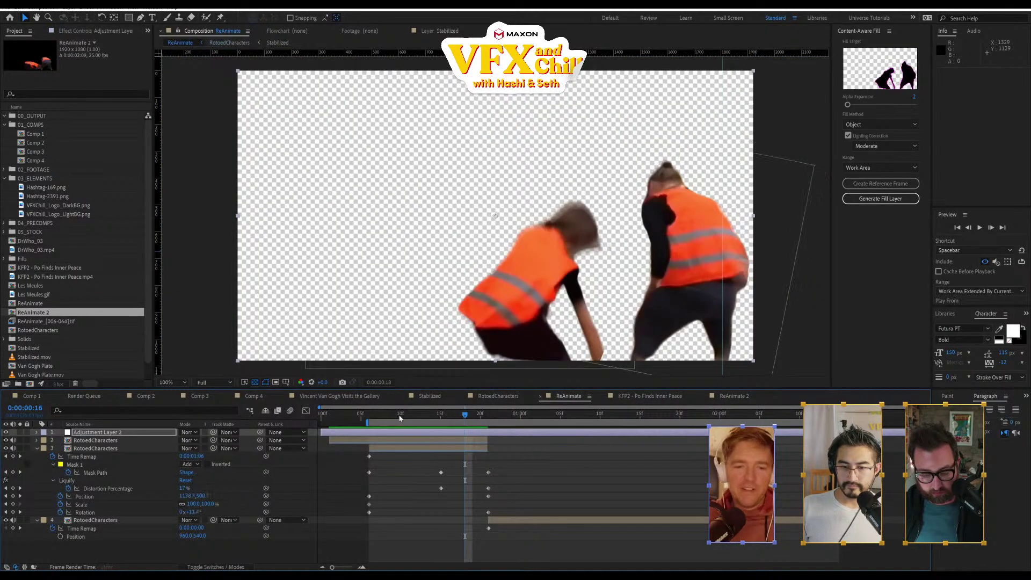
pyautogui.moveTo(399, 419); pyautogui.dragTo(369, 418)
pyautogui.press('End')
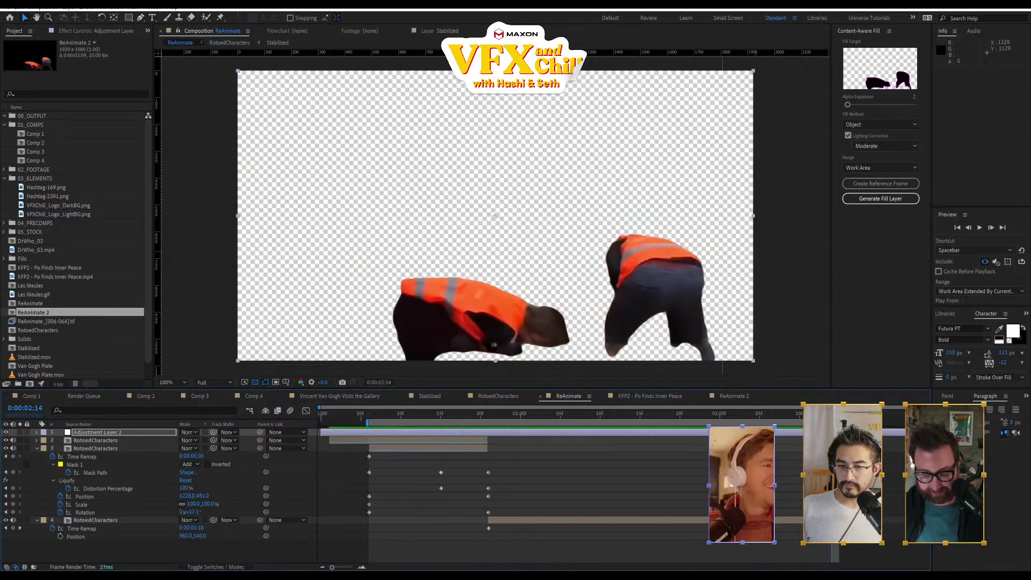
pyautogui.click(371, 417)
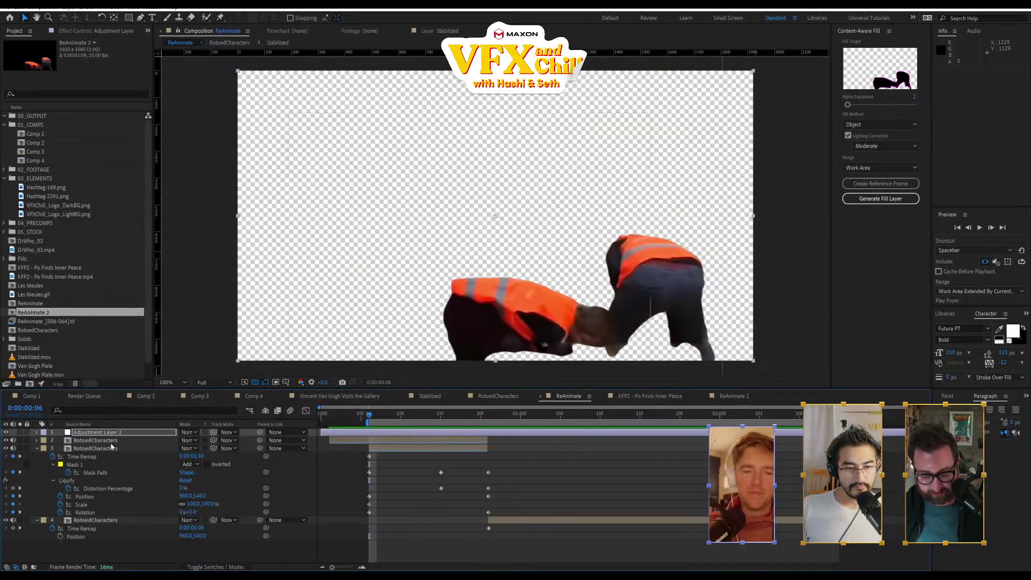
# - At 0:00:00:06, set the horizontal Position of the topmost RotoedCharacters layer to 960
pyautogui.click(111, 443)
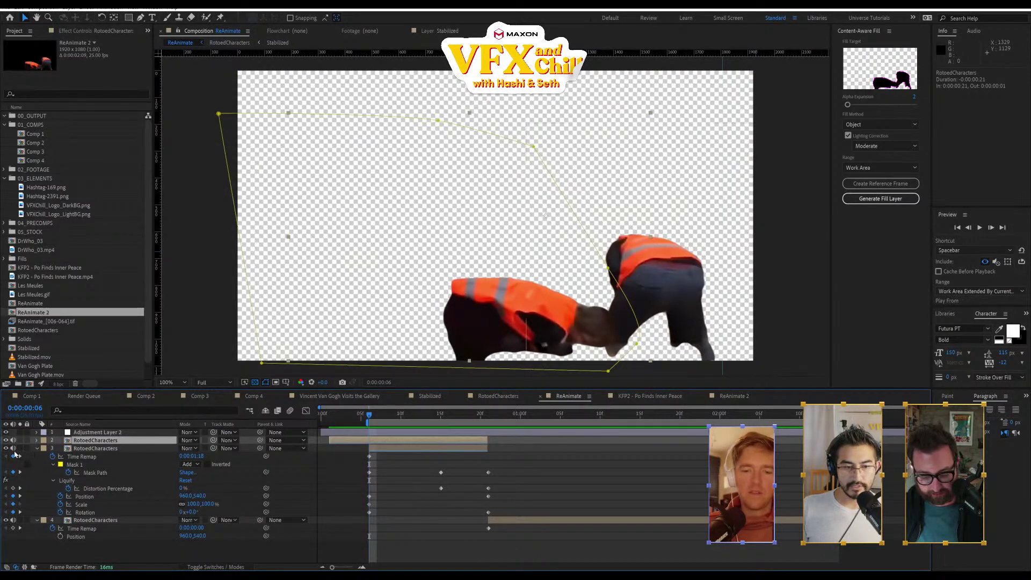
pyautogui.click(7, 440)
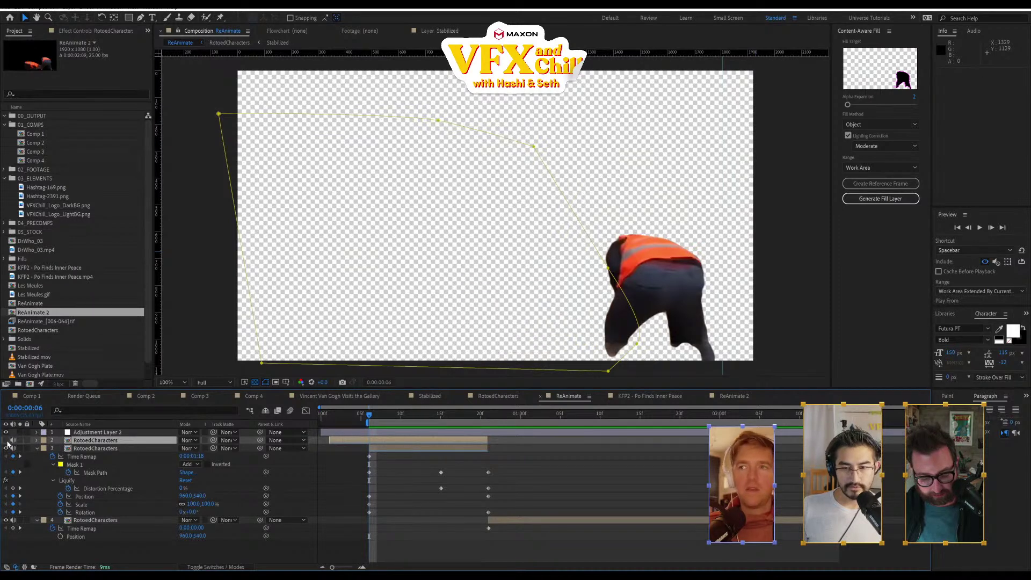
pyautogui.click(7, 440)
pyautogui.press('p')
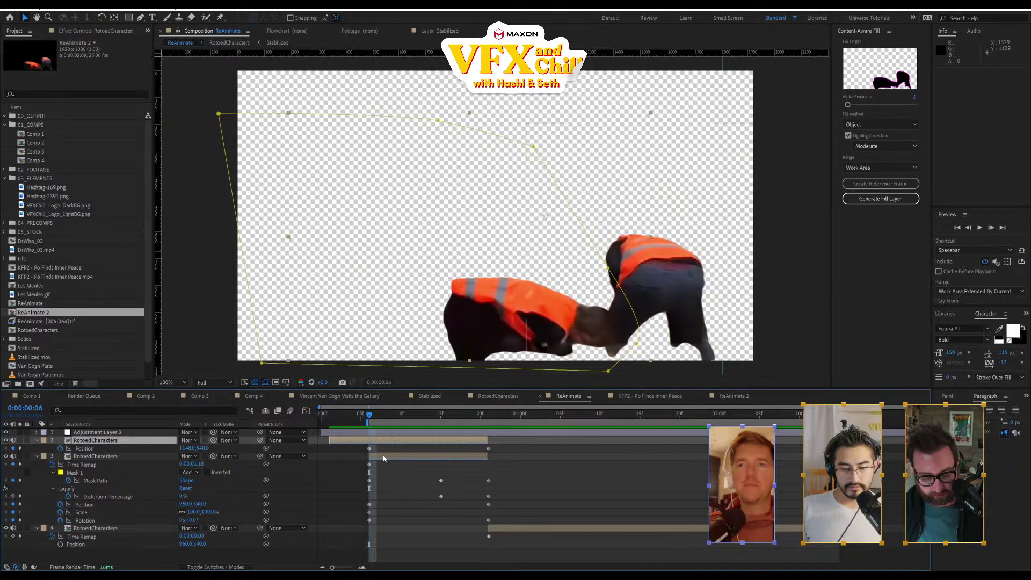
pyautogui.press('u')
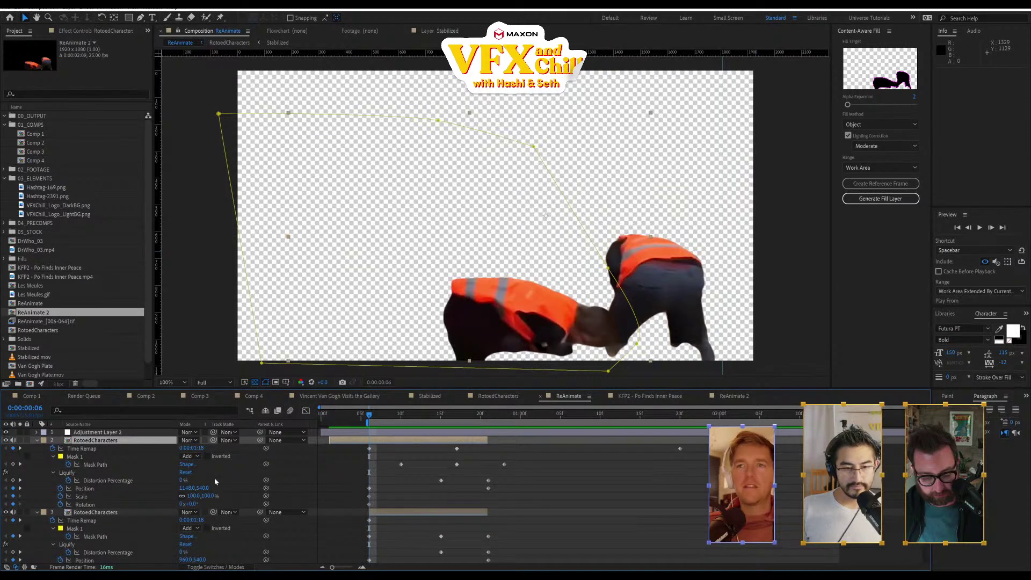
pyautogui.press('F2')
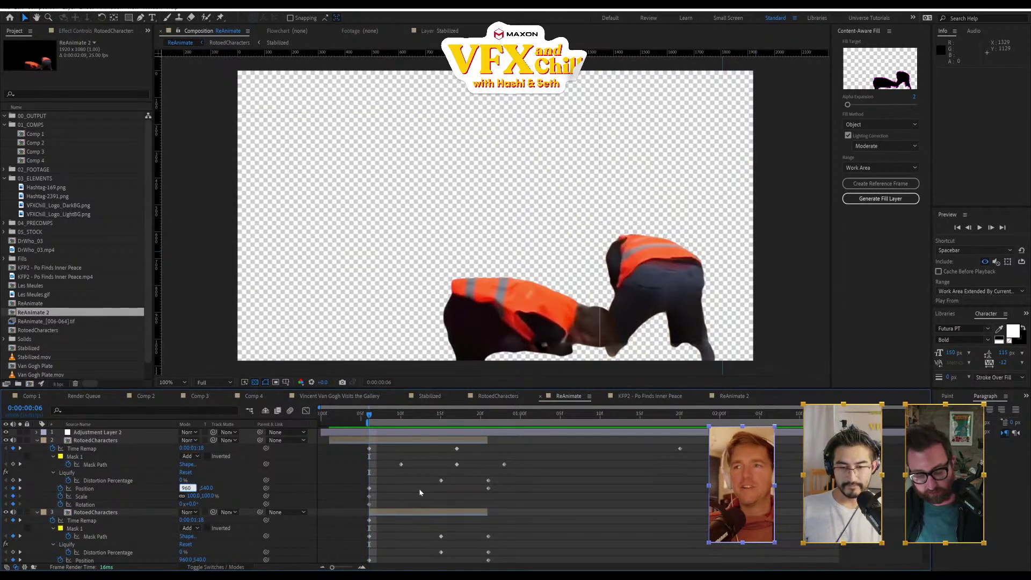
pyautogui.write('960')
pyautogui.press('Return')
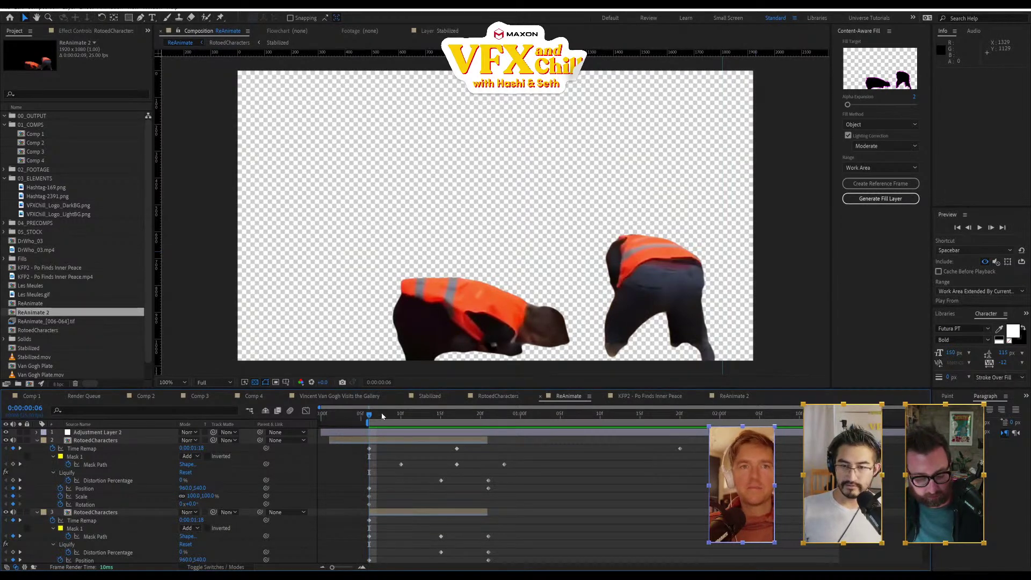
# - Step around 0:00:00:06 and play back the ReAnimate composition to check the loop point
pyautogui.moveTo(382, 416); pyautogui.dragTo(365, 435)
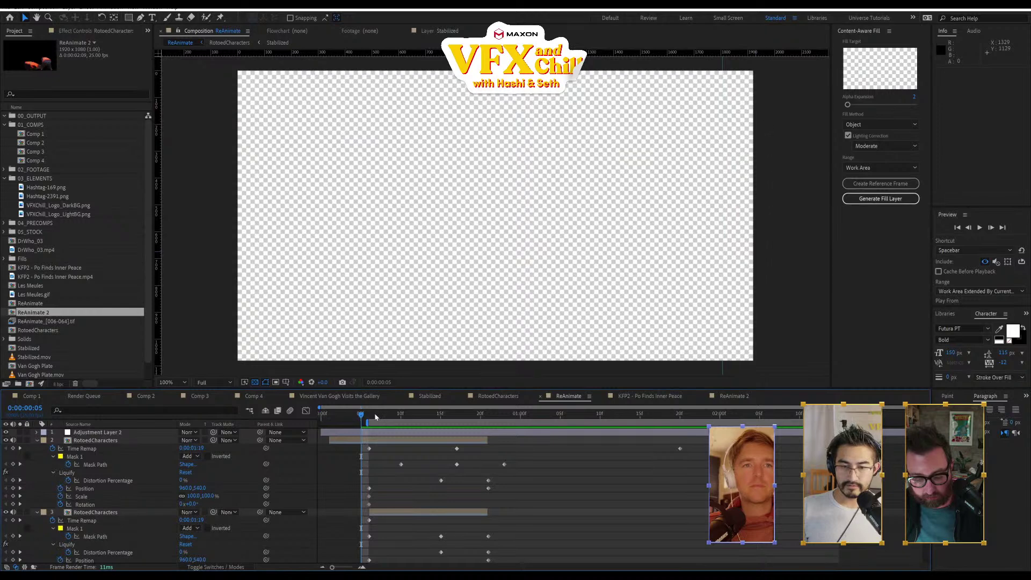
pyautogui.press('pagedown')
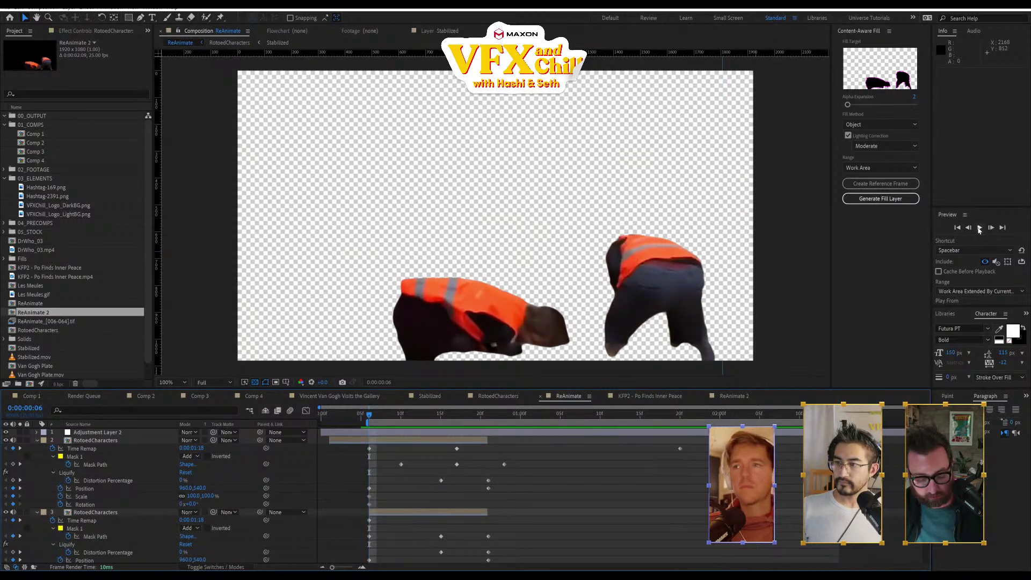
pyautogui.click(979, 227)
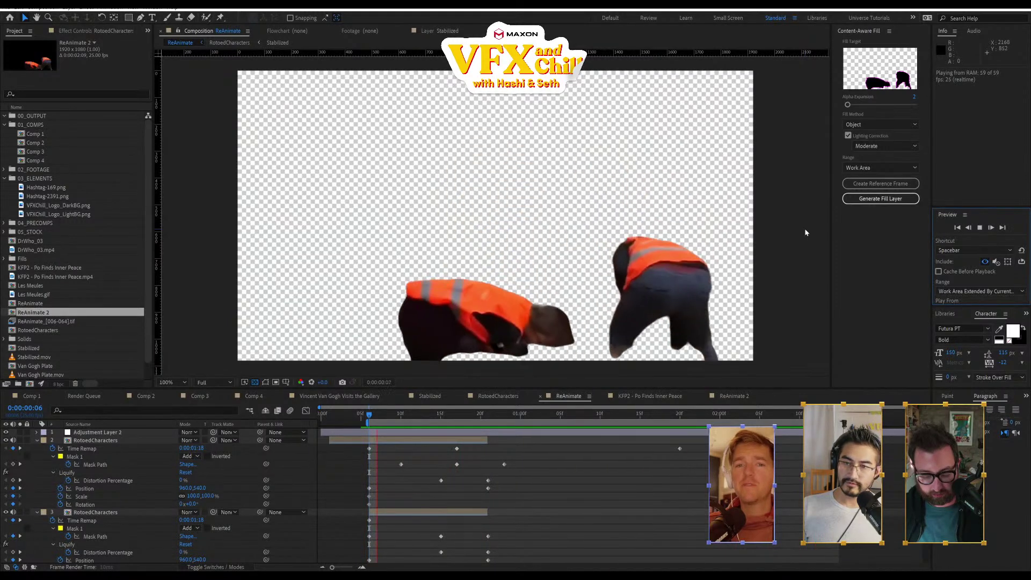
pyautogui.press('space')
# - At 0:00:00:06, keyframe the adjustment layer's Transform Position at 1007, 540 to shift both characters sideways
pyautogui.moveTo(413, 413); pyautogui.dragTo(368, 413)
pyautogui.click(384, 432)
pyautogui.press('p')
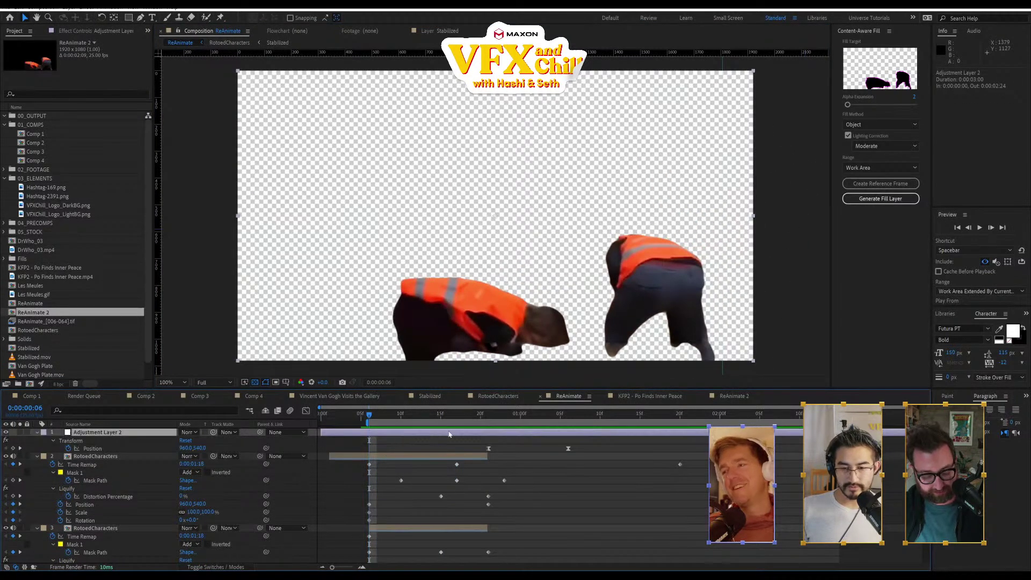
pyautogui.moveTo(461, 417); pyautogui.dragTo(373, 433)
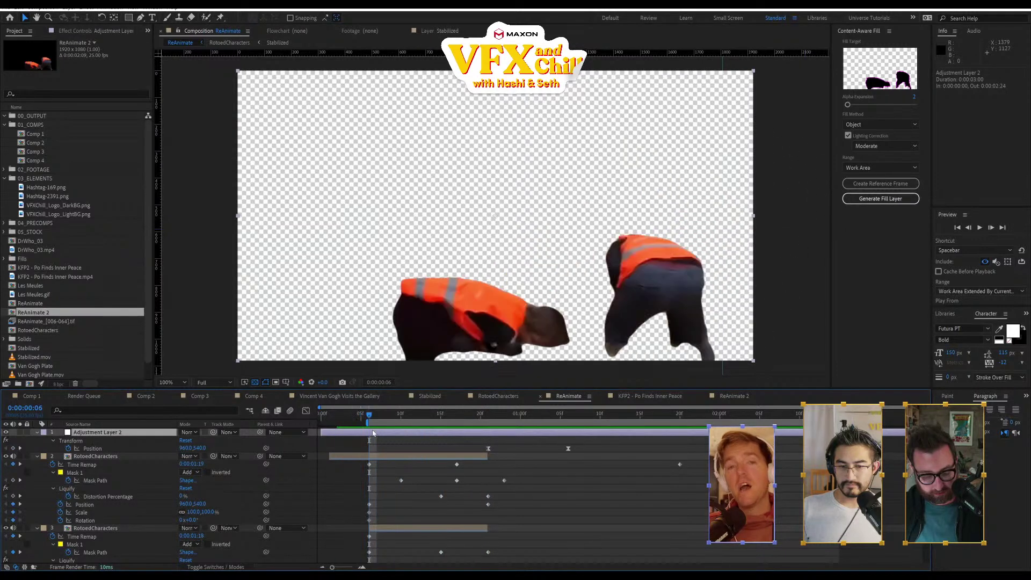
pyautogui.click(189, 450)
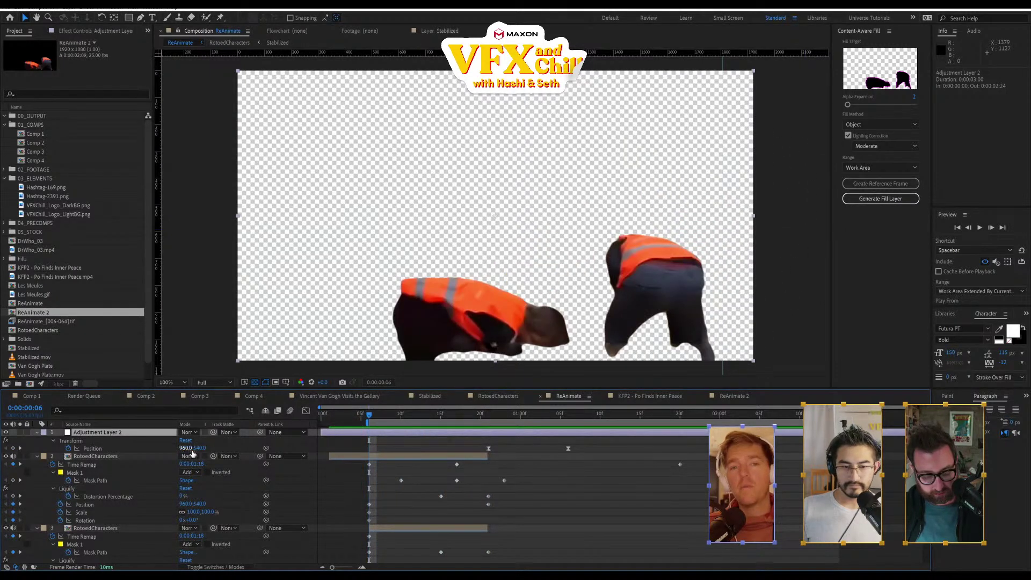
pyautogui.moveTo(186, 454); pyautogui.dragTo(206, 448)
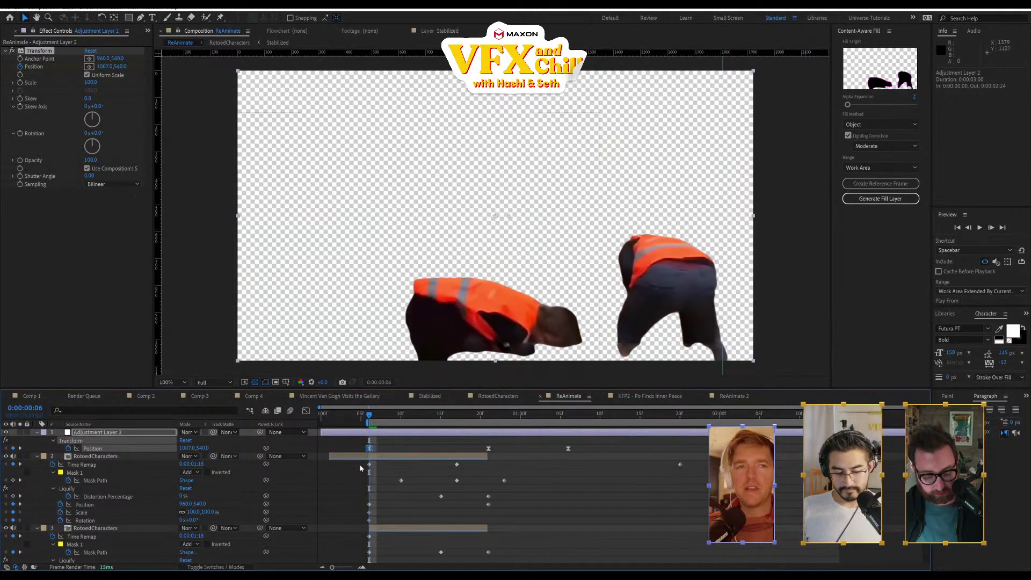
# - Copy the adjustment layer's new Transform Position keyframe, paste it at 0:00:02:12 and play back the loop
pyautogui.hotkey('ctrl', 'c')
pyautogui.press('space')
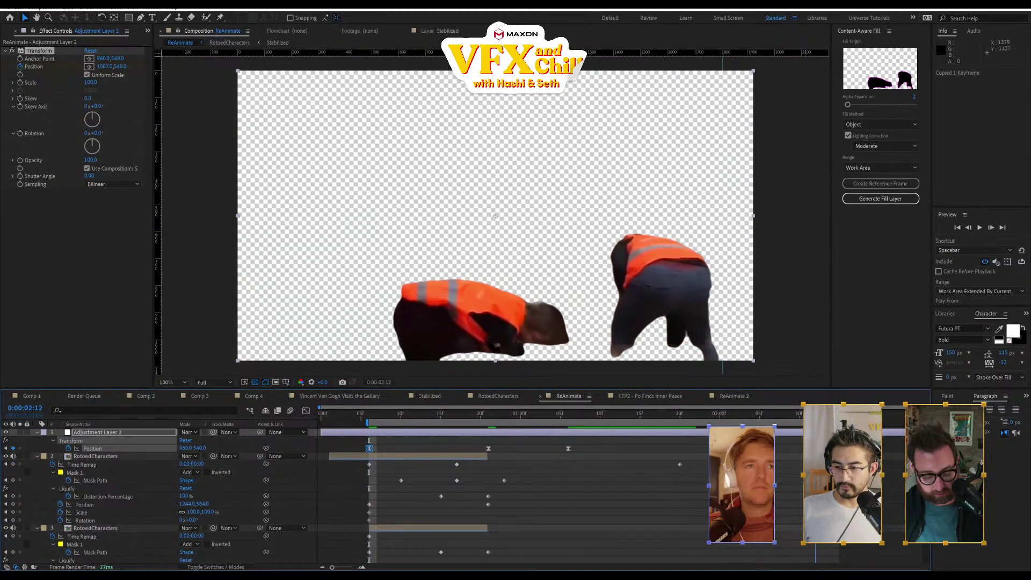
pyautogui.moveTo(656, 414); pyautogui.dragTo(613, 442)
pyautogui.hotkey('ctrl', 'v')
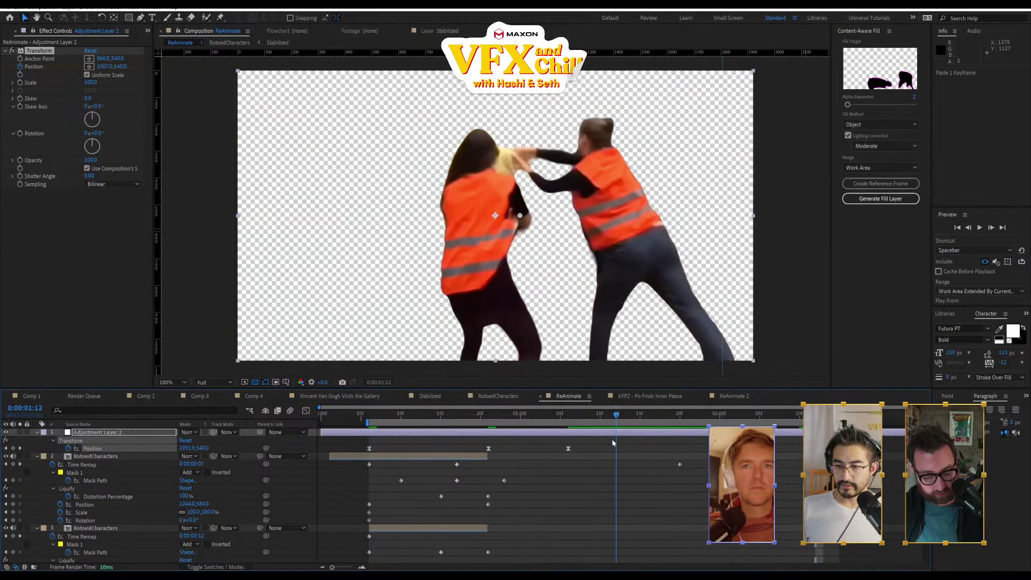
pyautogui.press('space')
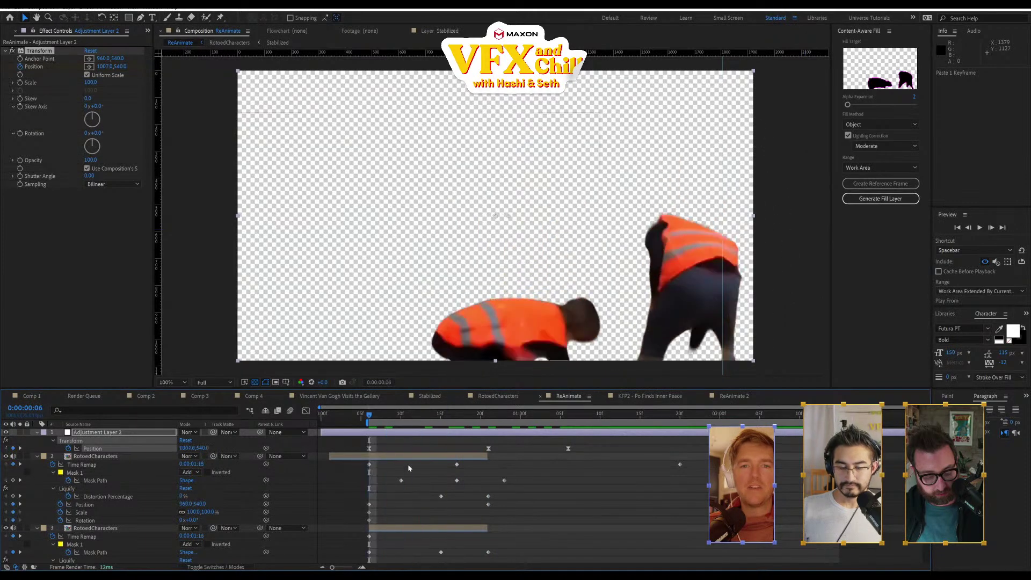
# - Duplicate the ReAnimate render item and re-render it over the existing TIFF sequence, then select the original sequence in the project
pyautogui.click(83, 395)
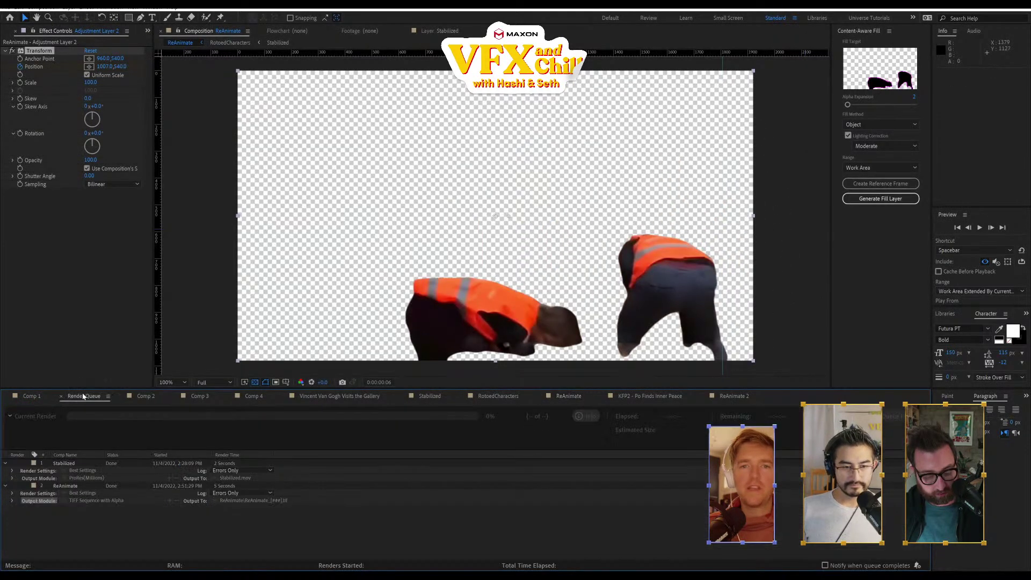
pyautogui.hotkey('ctrl', 'd')
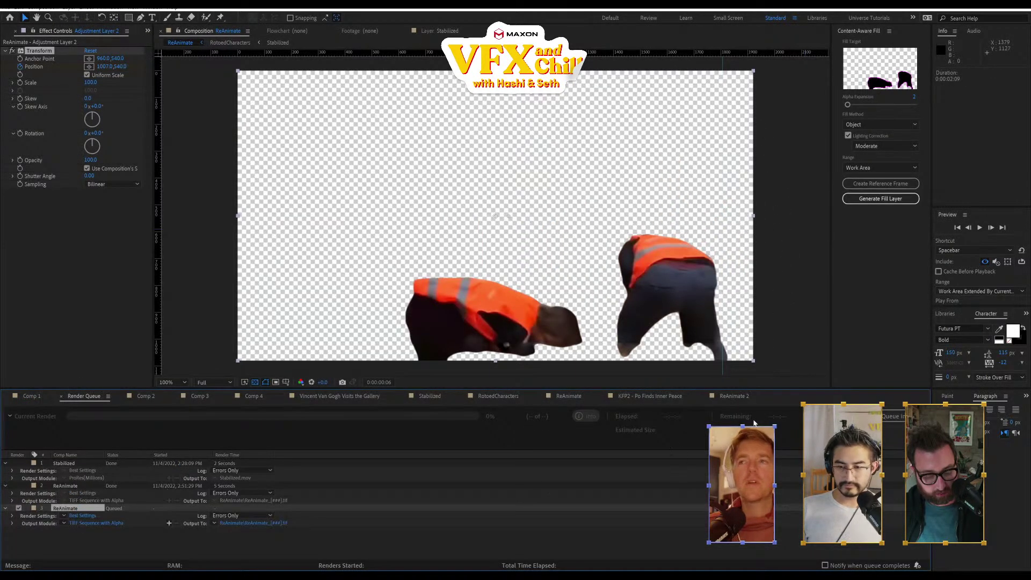
pyautogui.click(854, 416)
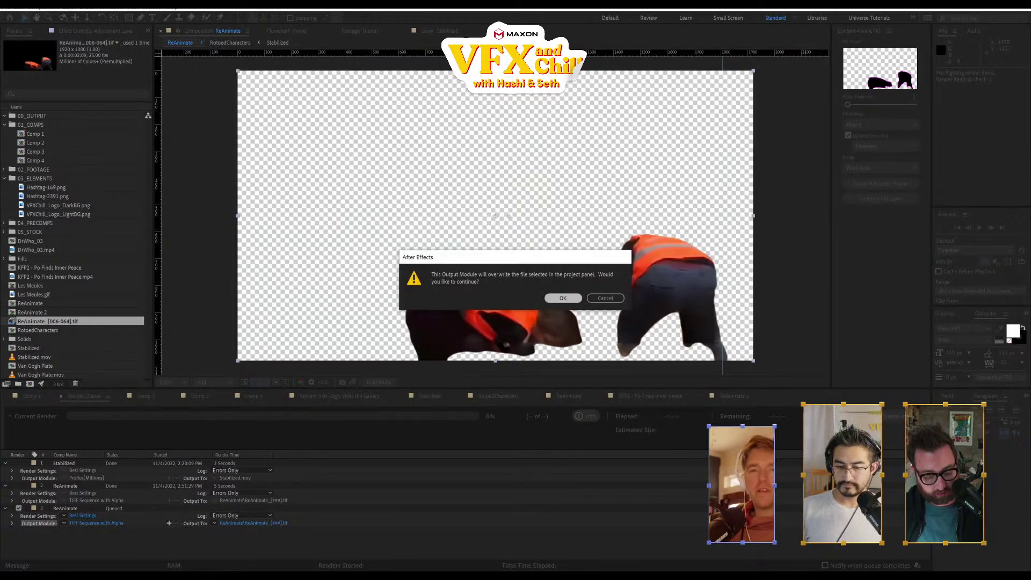
pyautogui.press('Return')
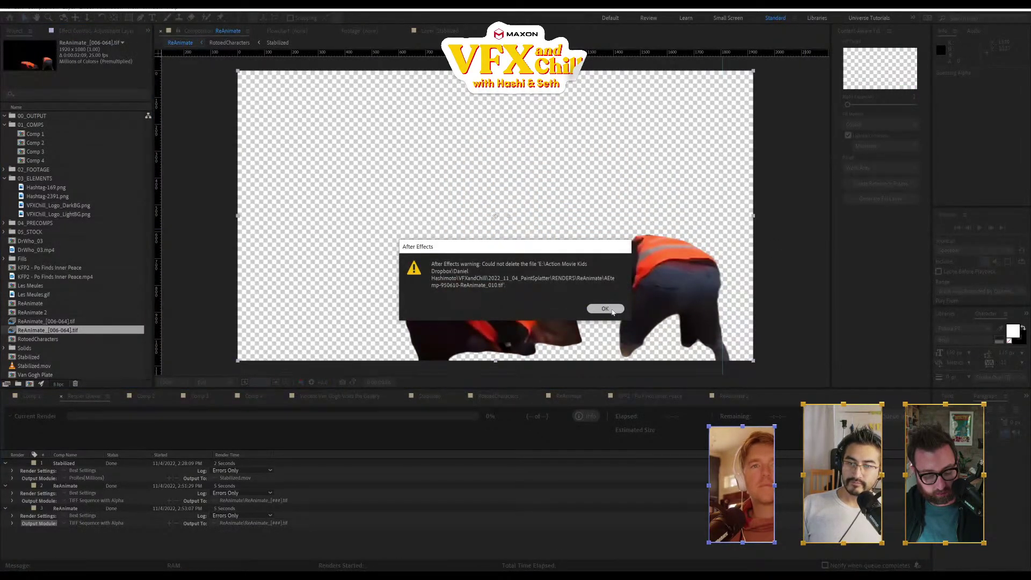
pyautogui.click(606, 309)
pyautogui.click(64, 320)
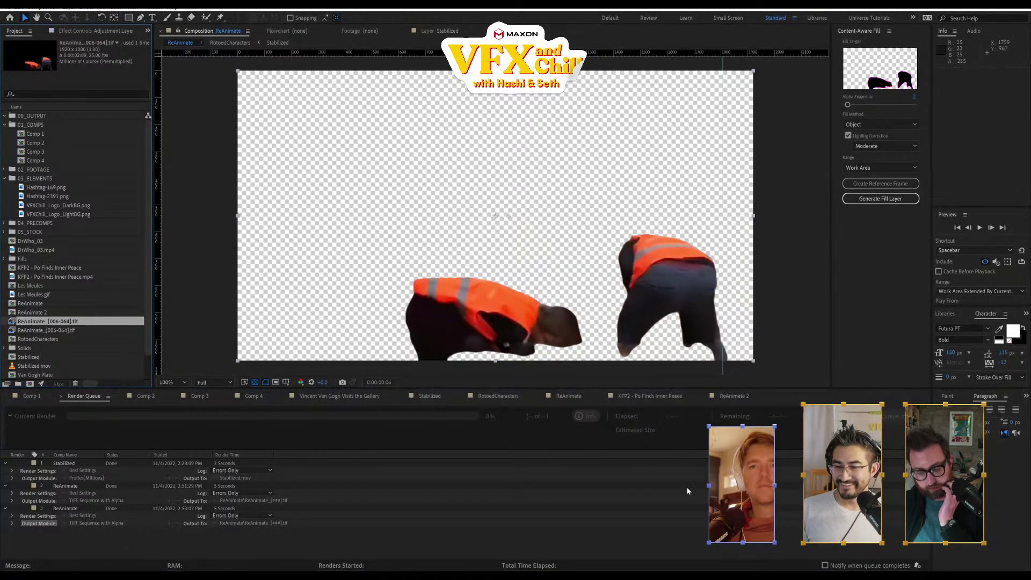
# - Open the ReAnimate 2 composition, select the second ReAnimate TIFF sequence in the project and play back the re-rendered loop
pyautogui.click(734, 396)
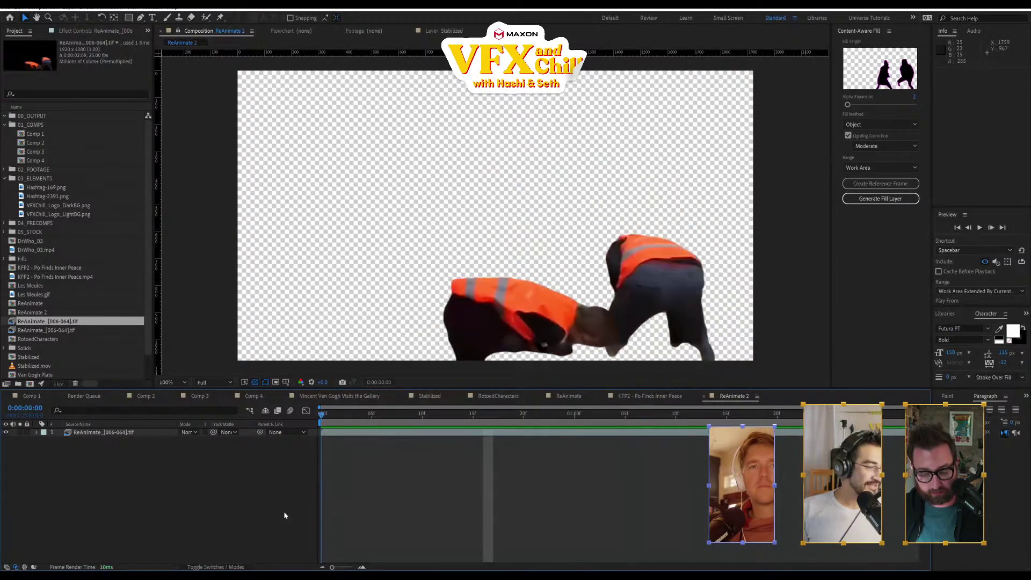
pyautogui.moveTo(321, 484); pyautogui.dragTo(191, 549)
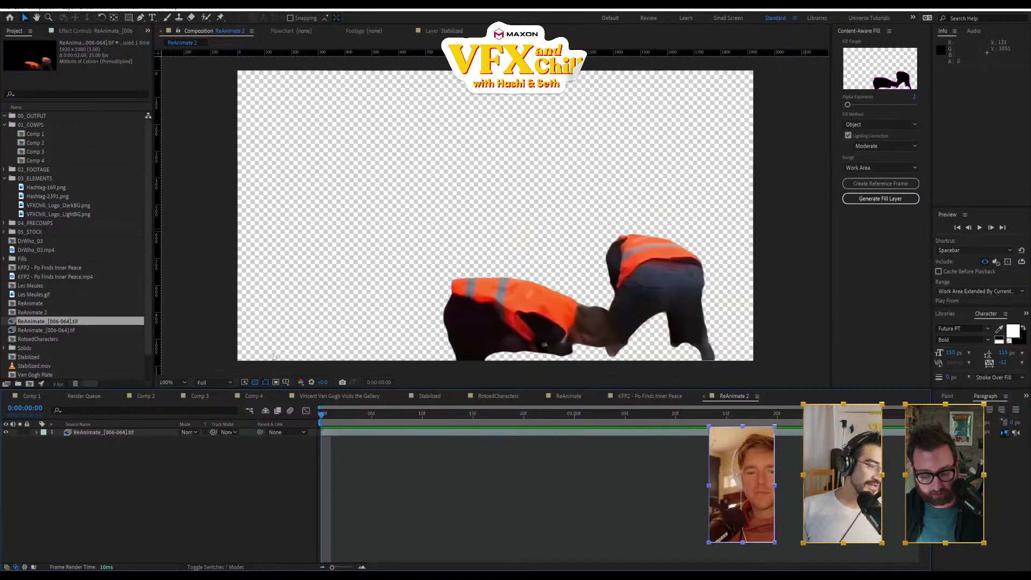
pyautogui.click(69, 329)
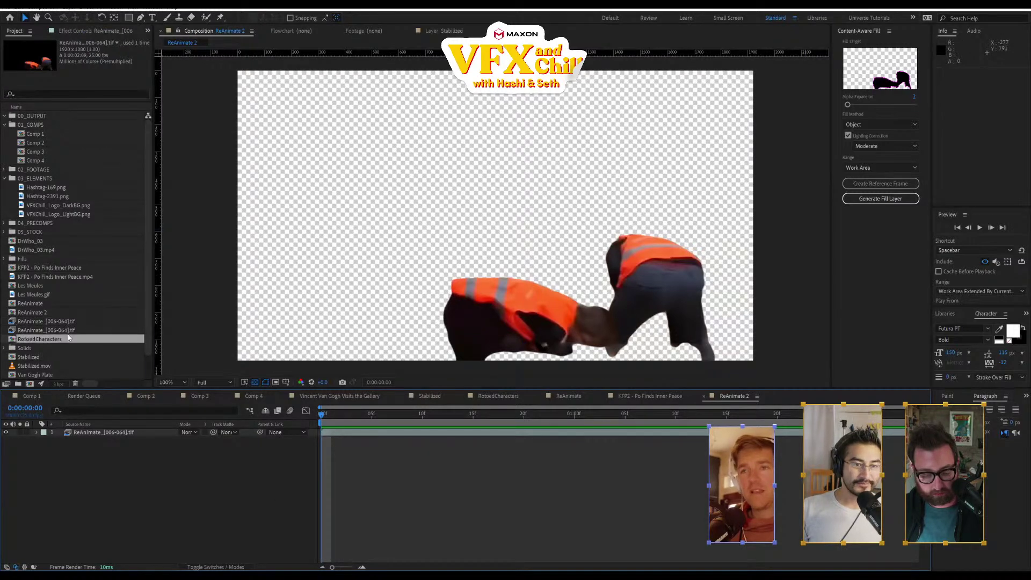
pyautogui.press('space')
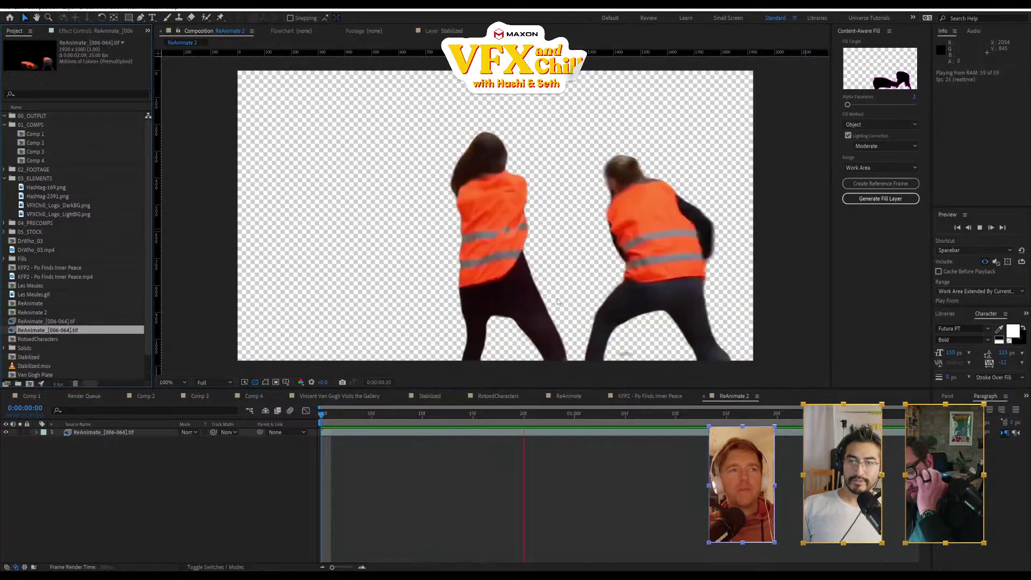
pyautogui.press('space')
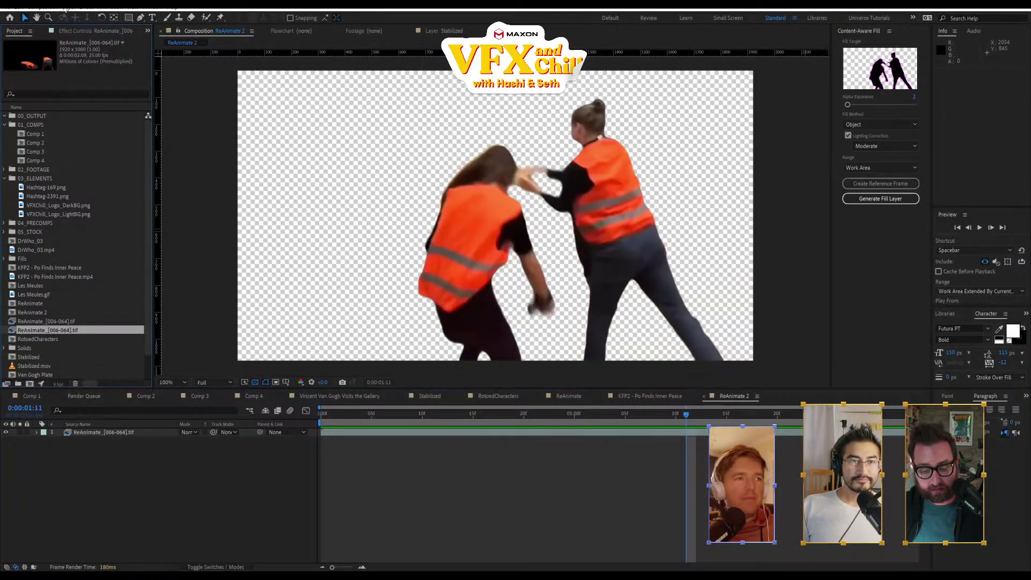
pyautogui.click(43, 7)
pyautogui.press('Escape')
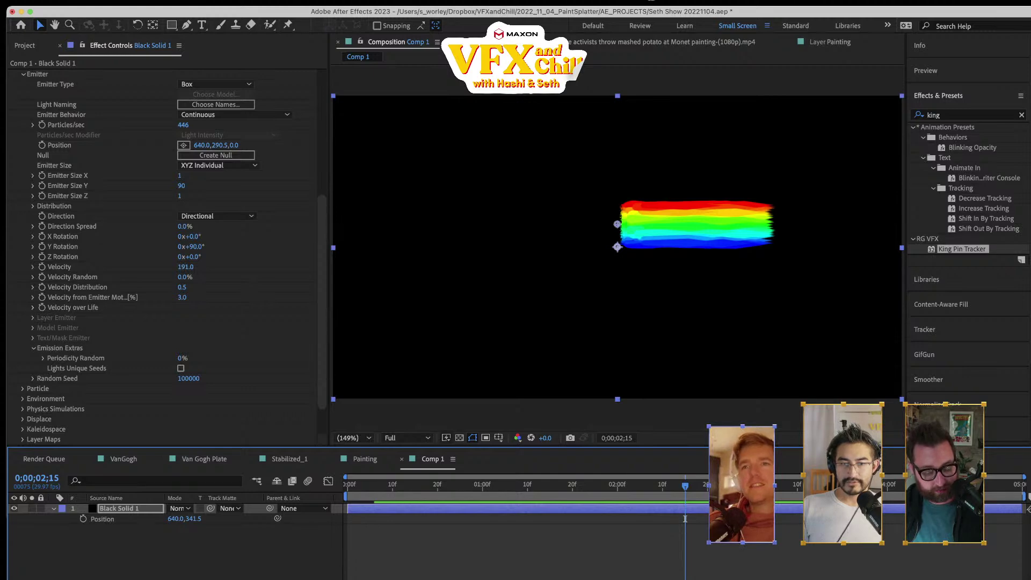
# - Switch to Finder and browse from VFXandChill through 2022_11_04_PaintSplatter and RENDERS to the ReAnimate folder
pyautogui.press('super+Tab')
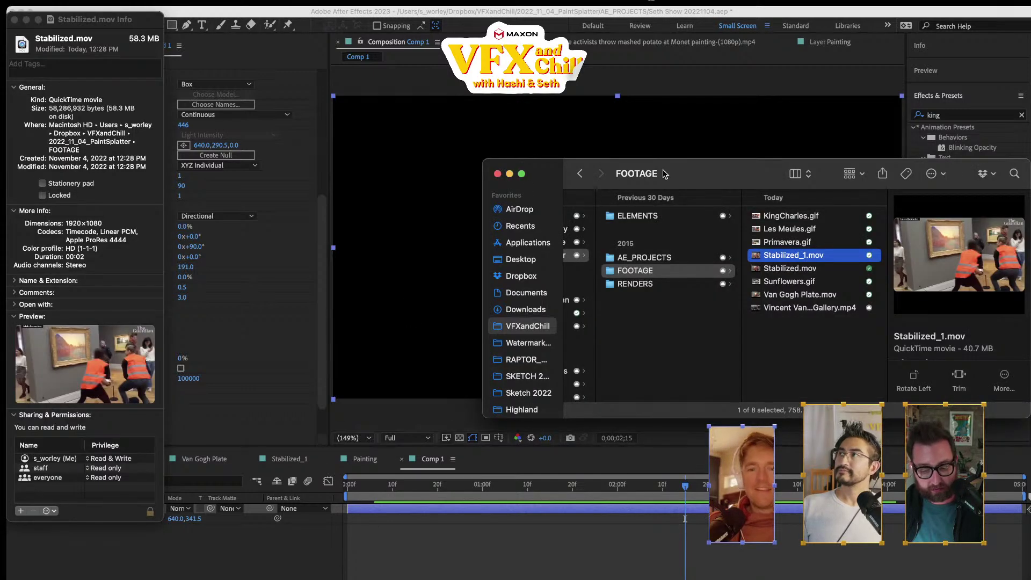
pyautogui.moveTo(664, 173)
pyautogui.mouseDown()
pyautogui.moveTo(624, 179)
pyautogui.moveTo(639, 285)
pyautogui.moveTo(612, 231)
pyautogui.mouseUp()
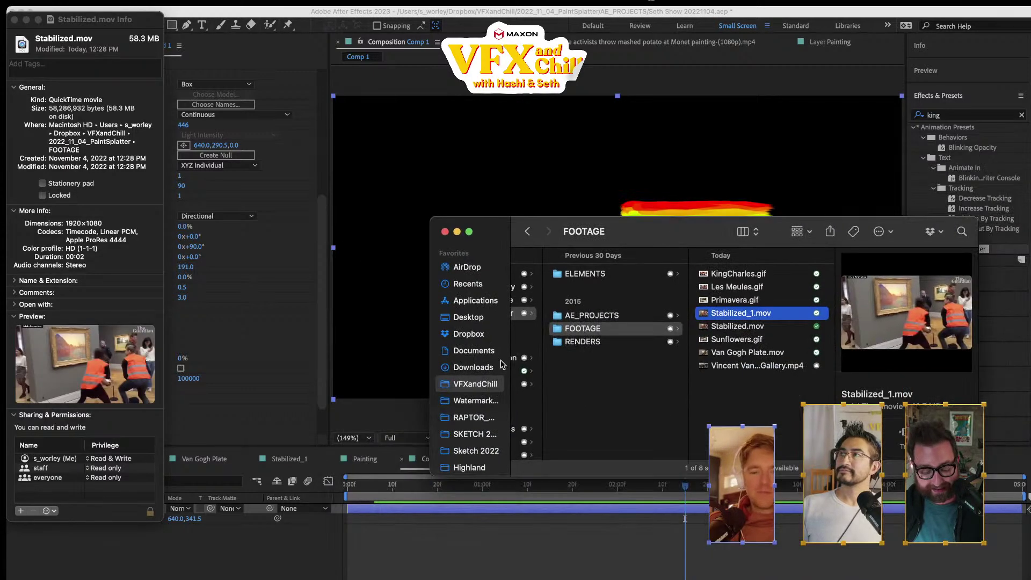
pyautogui.click(470, 383)
pyautogui.click(606, 312)
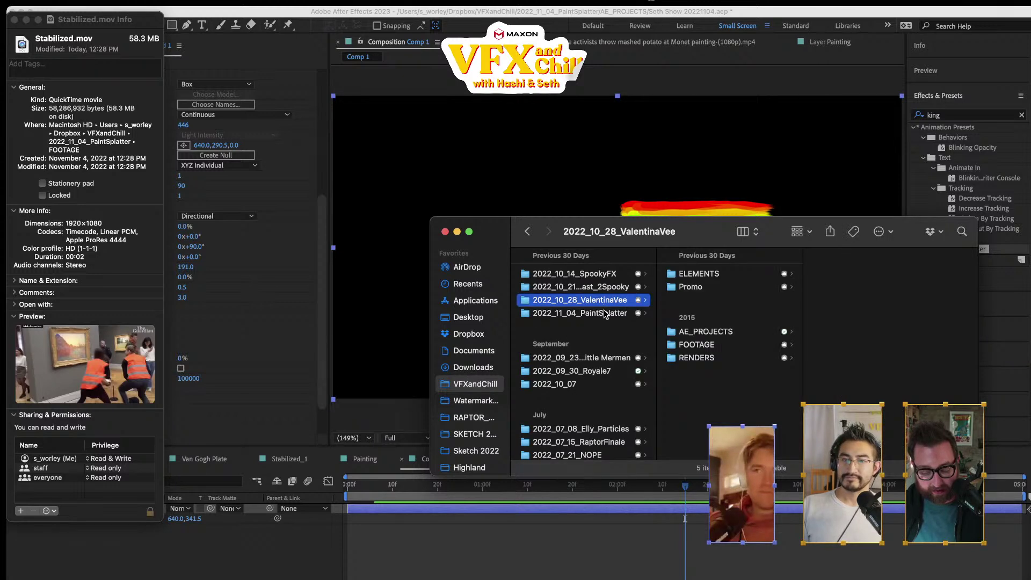
pyautogui.click(694, 330)
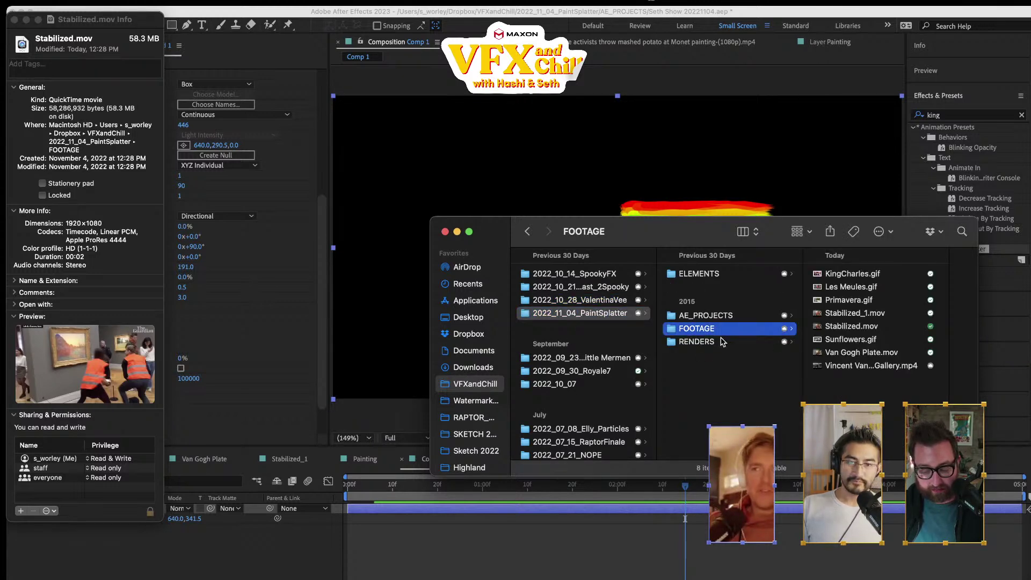
pyautogui.click(733, 353)
pyautogui.click(709, 343)
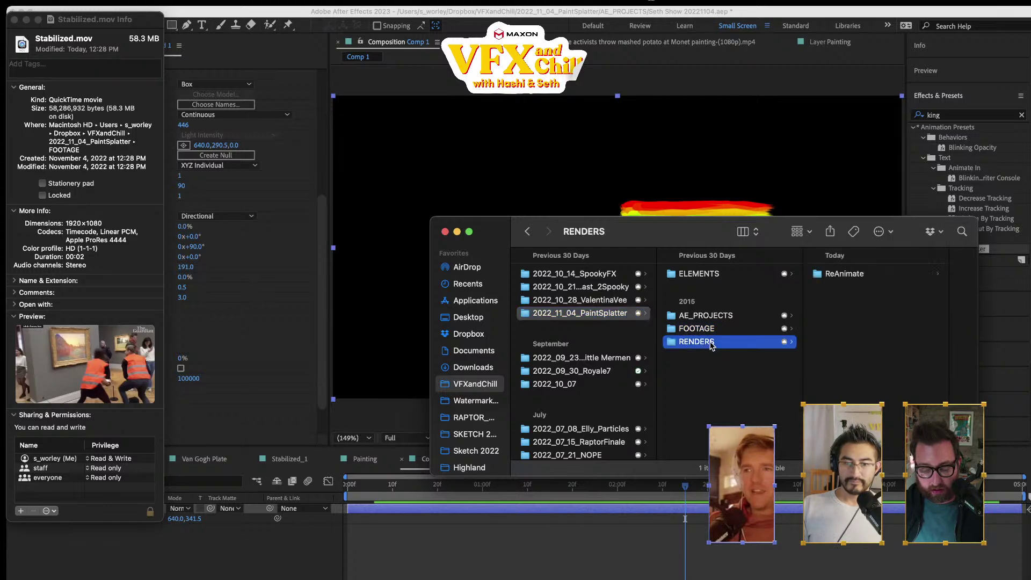
pyautogui.click(857, 279)
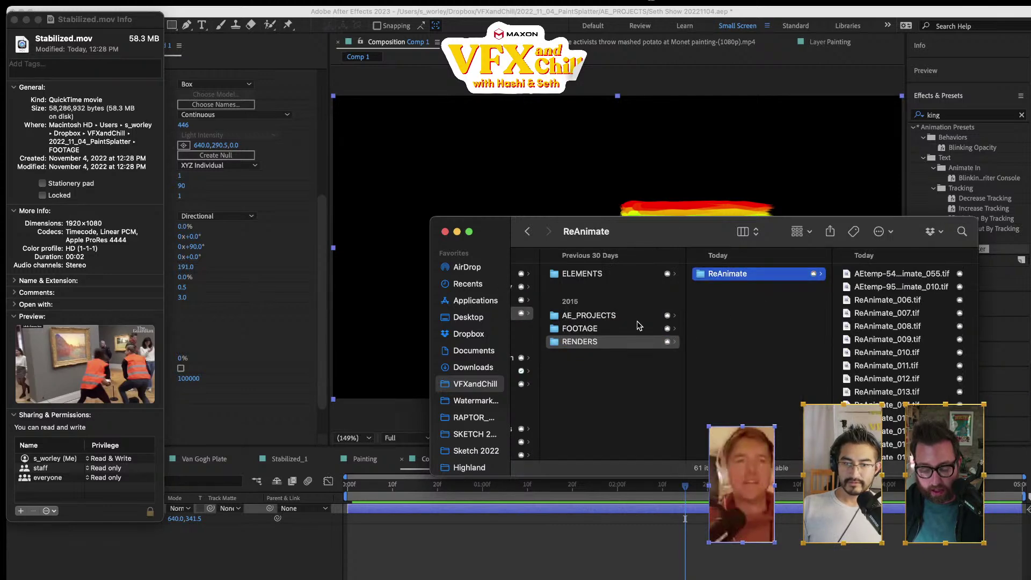
# - Compare the FOOTAGE and RENDERS folders, reopen ReAnimate and preview the frame ReAnimate_006.tif
pyautogui.click(617, 328)
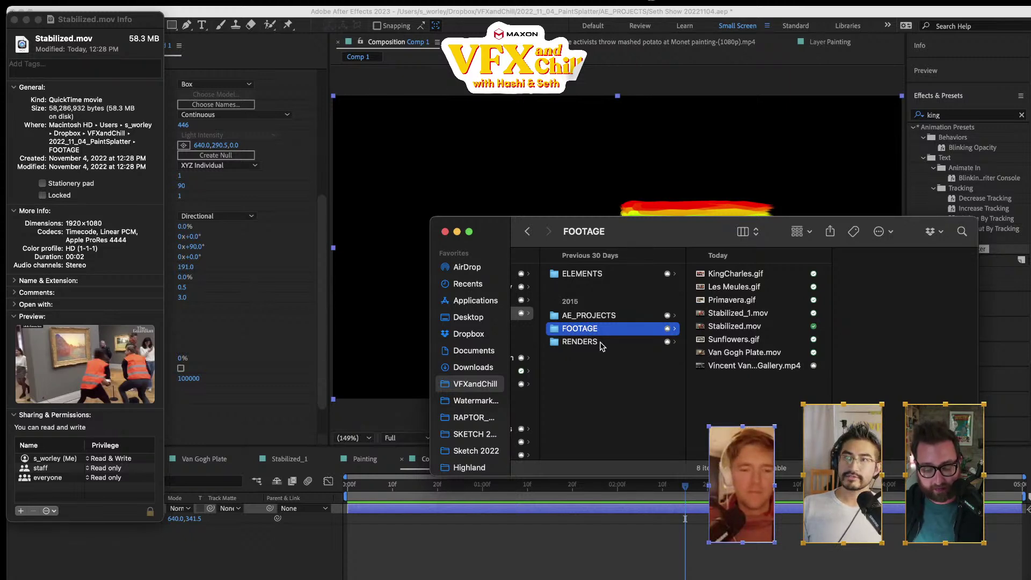
pyautogui.click(596, 342)
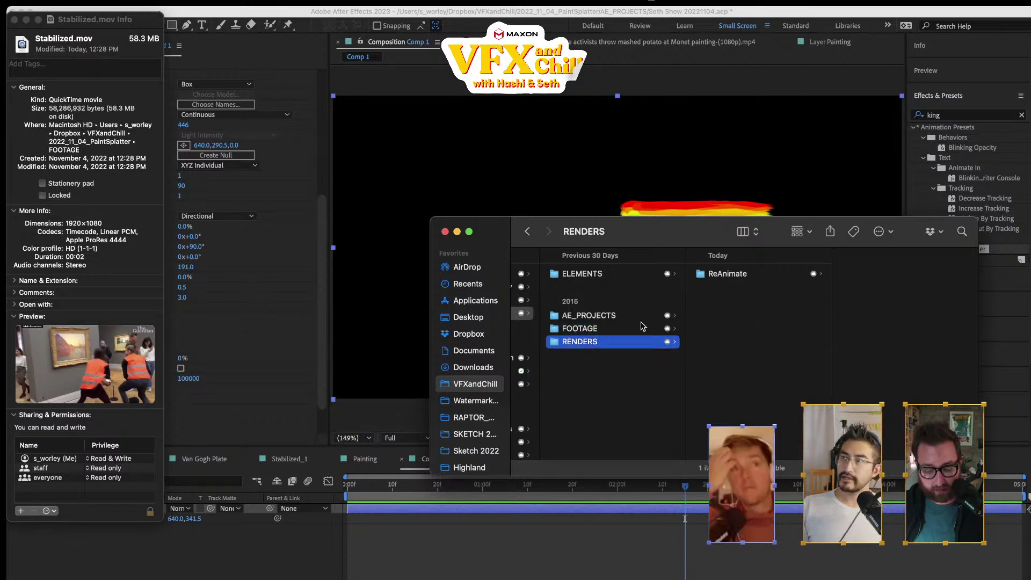
pyautogui.click(705, 277)
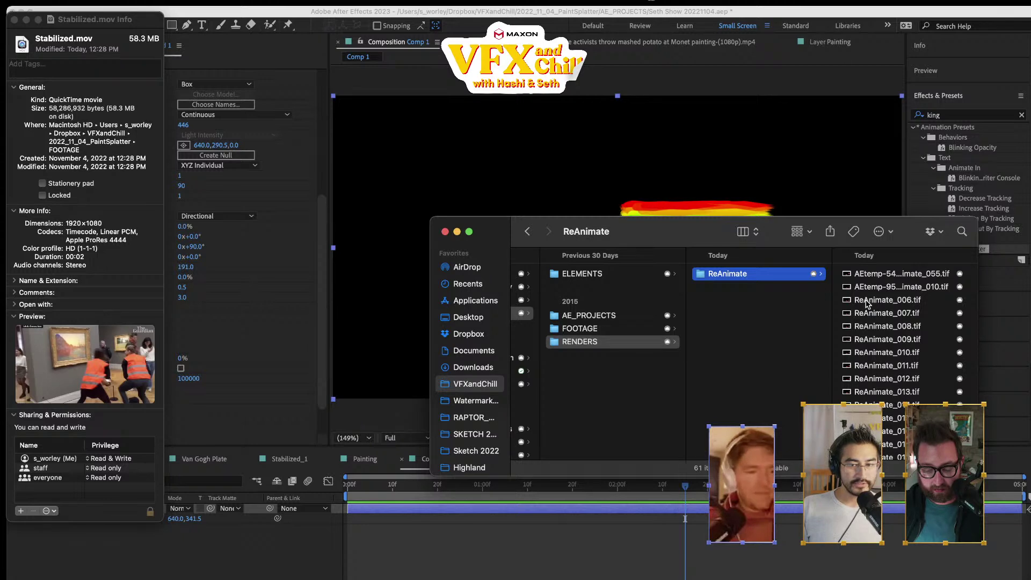
pyautogui.scroll(3, 866, 304)
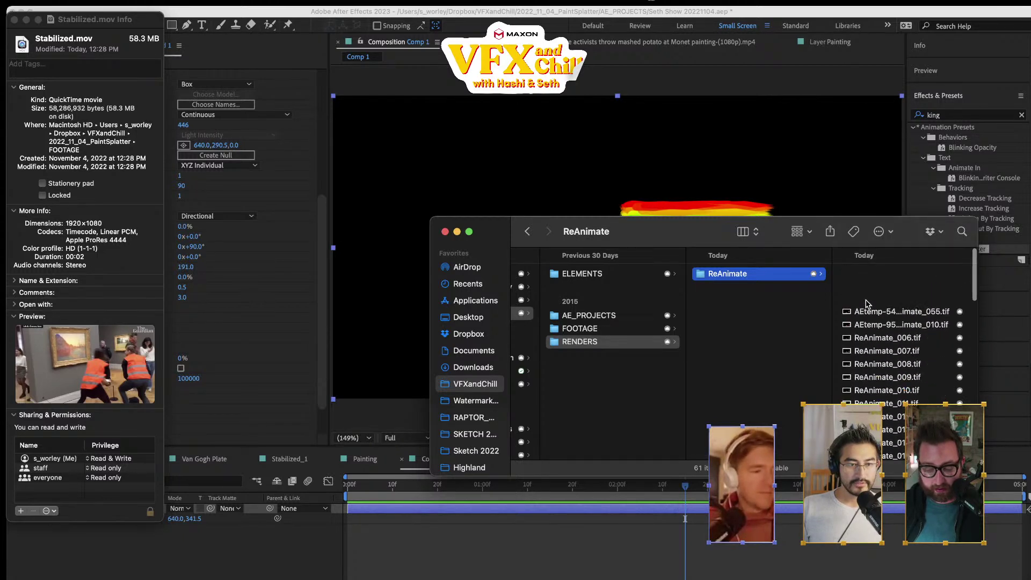
pyautogui.click(889, 301)
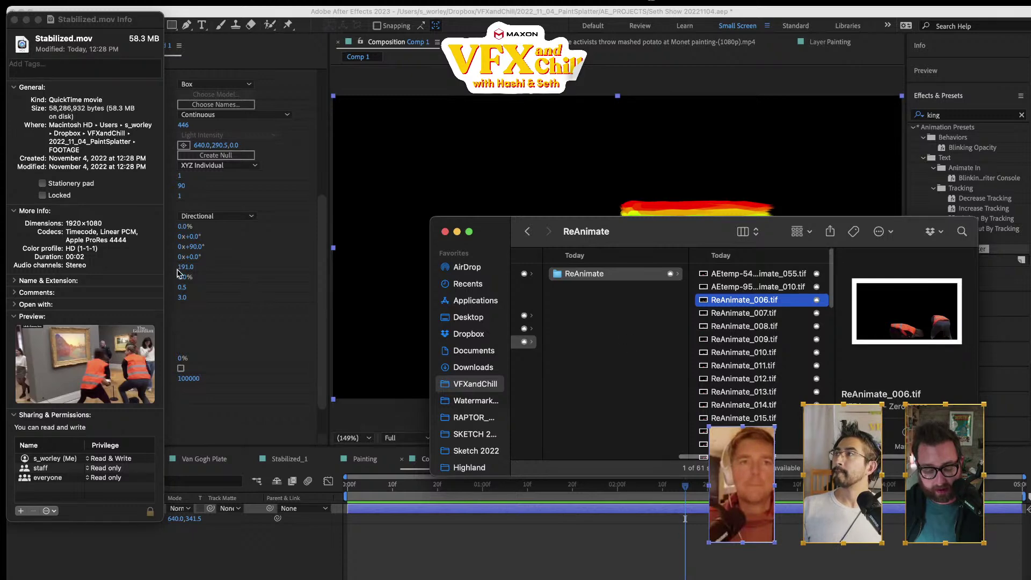
# - Return to After Effects, start a footage import and navigate to the RENDERS folder of 2022_11_04_PaintSplatter
pyautogui.click(222, 296)
pyautogui.press('super+i')
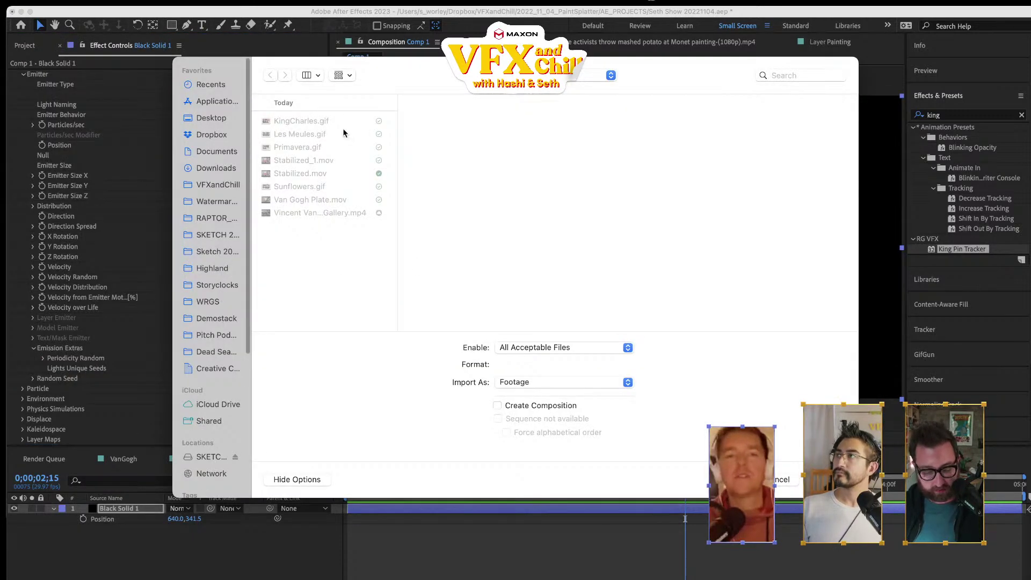
pyautogui.click(564, 76)
pyautogui.click(586, 89)
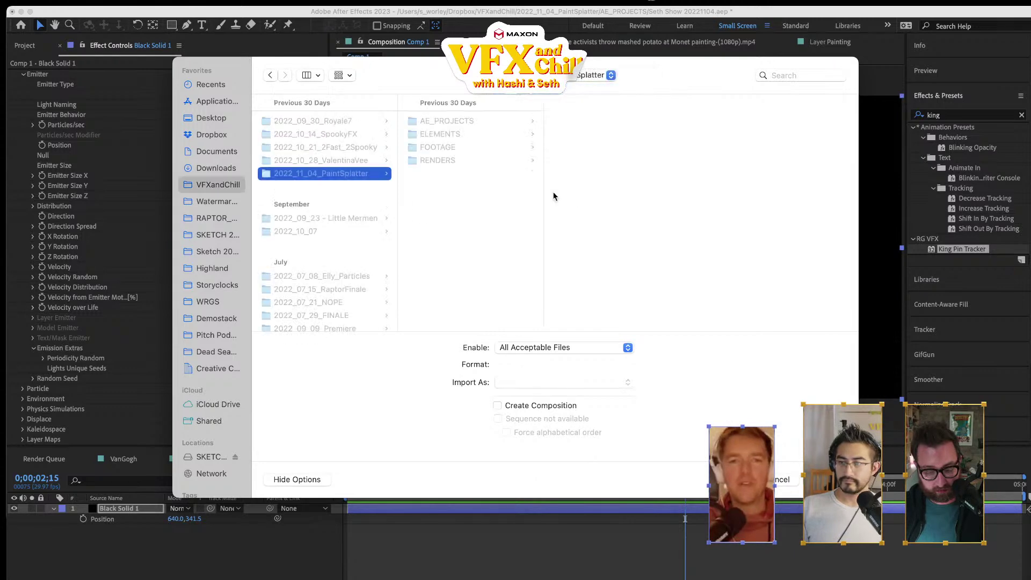
pyautogui.click(433, 162)
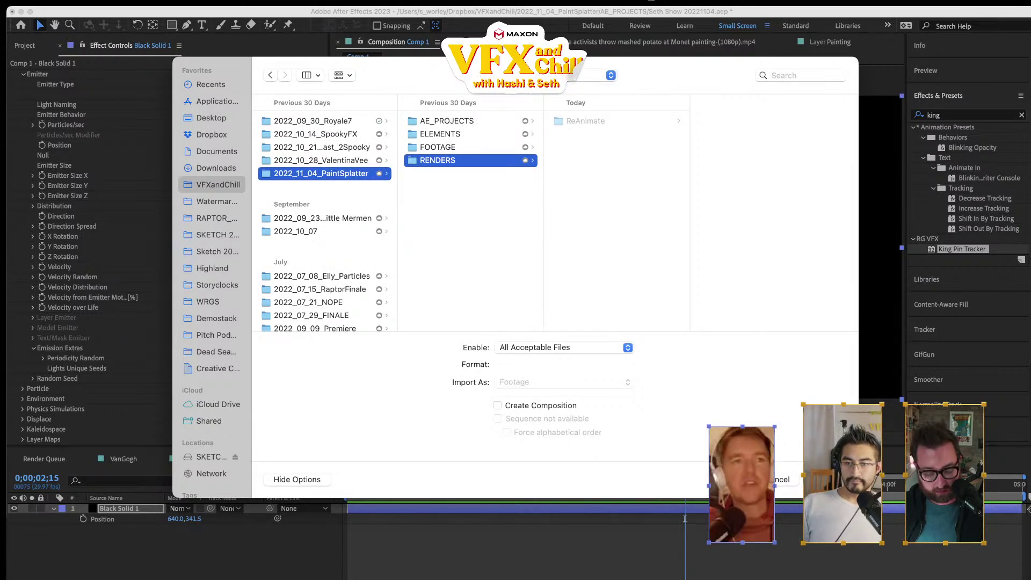
# - Switch to Finder and make the Dropbox ReAnimate folder available locally
pyautogui.press('super+Tab')
pyautogui.rightClick(631, 279)
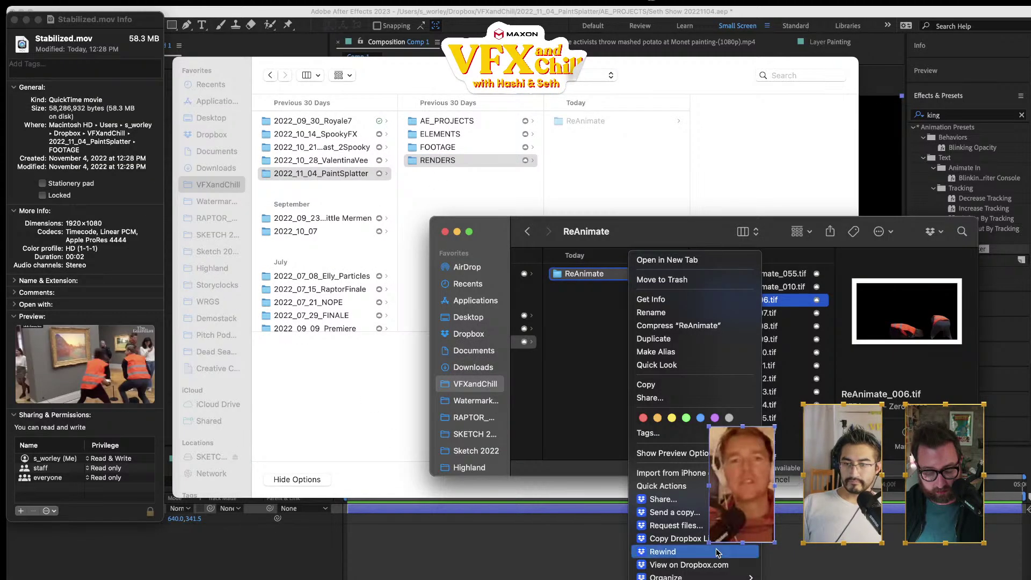
pyautogui.click(449, 190)
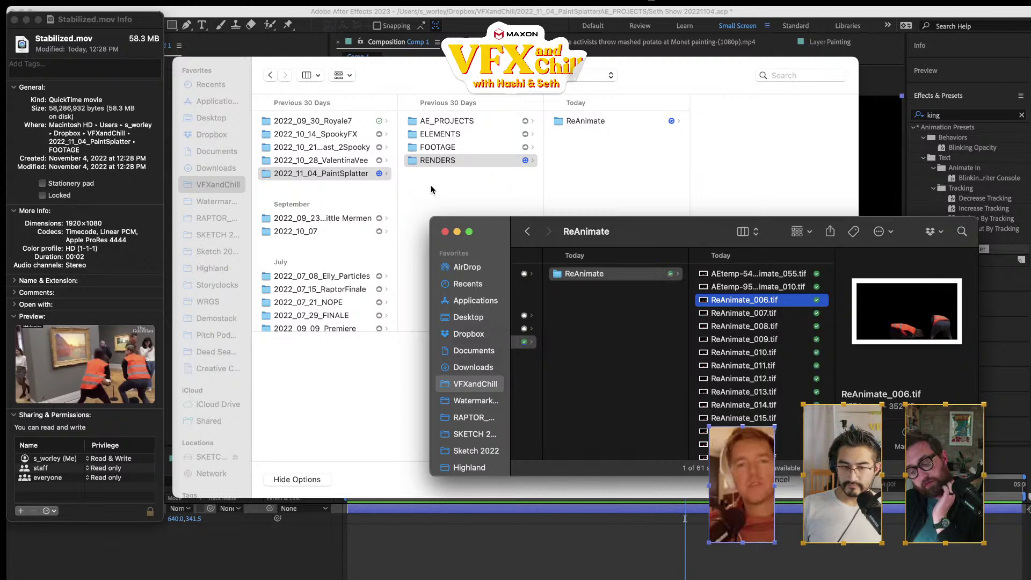
# - Import ReAnimate_006.tif from the ReAnimate folder as a TIFF sequence with Straight - Unmatted alpha
pyautogui.click(431, 190)
pyautogui.click(568, 122)
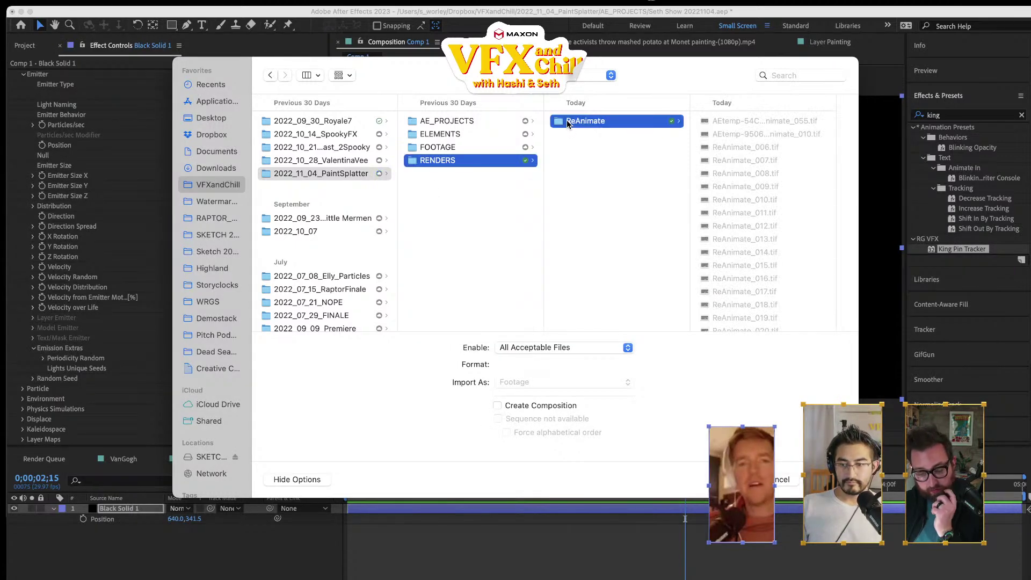
pyautogui.click(713, 147)
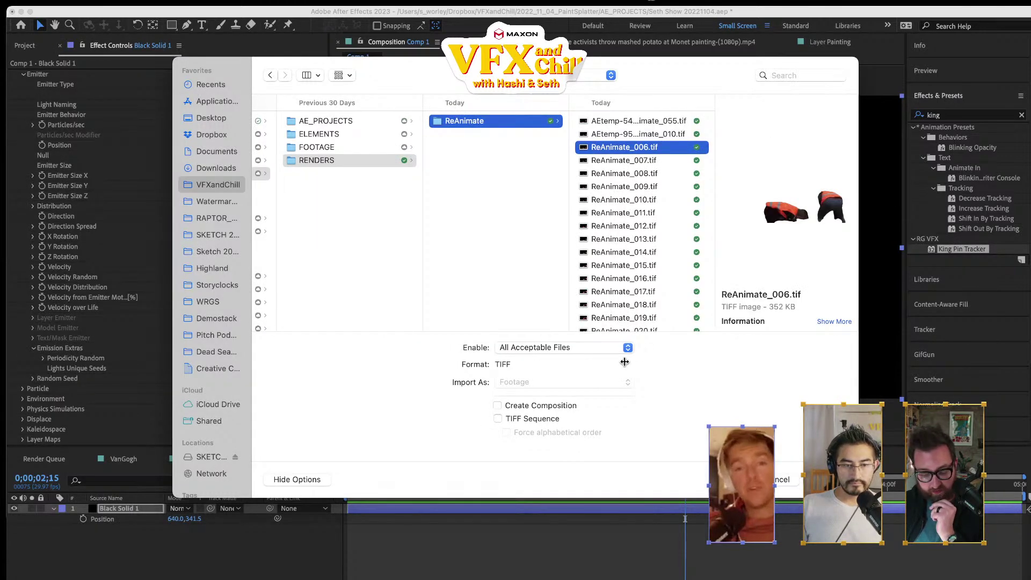
pyautogui.click(525, 420)
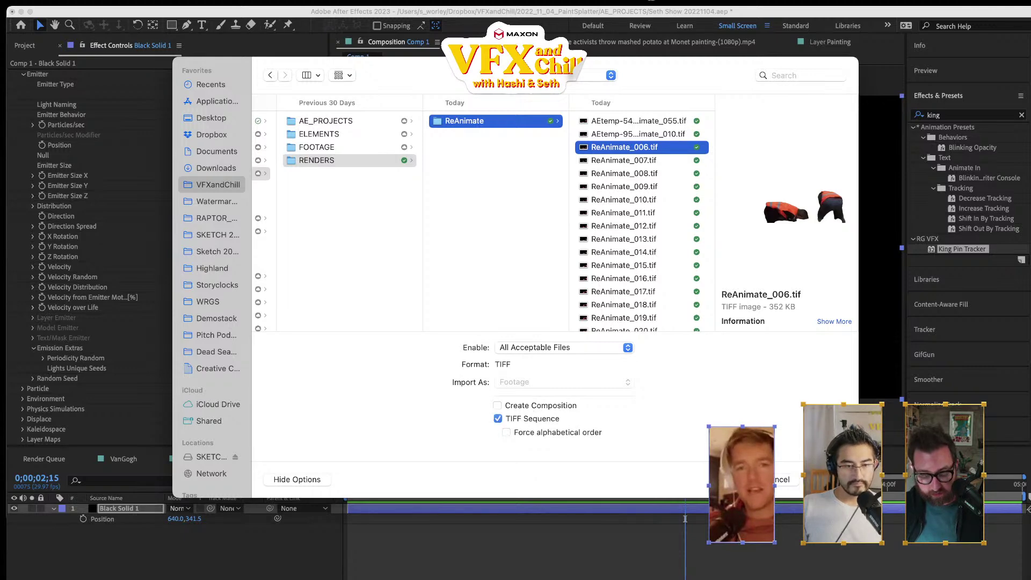
pyautogui.press('Return')
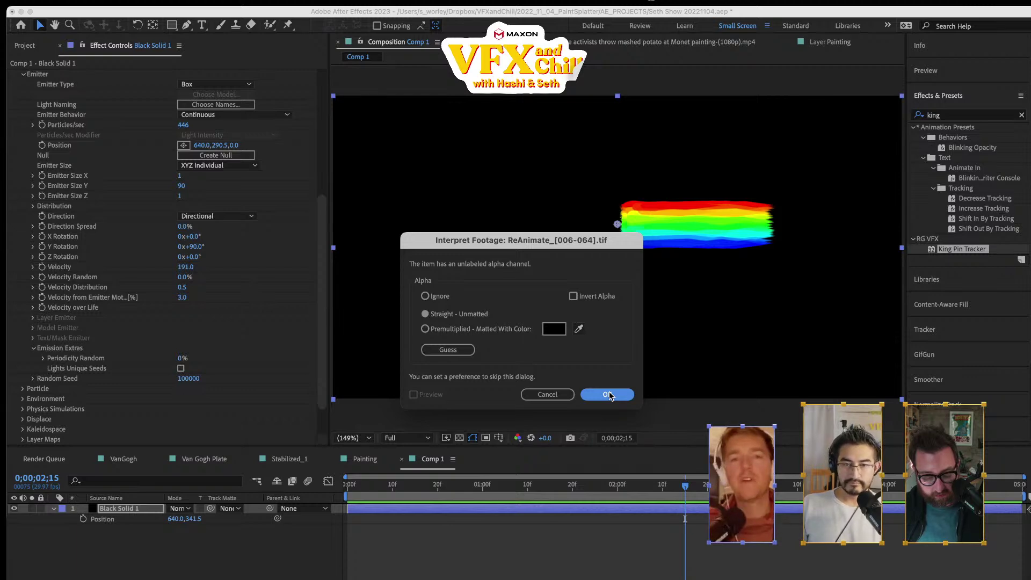
pyautogui.click(609, 395)
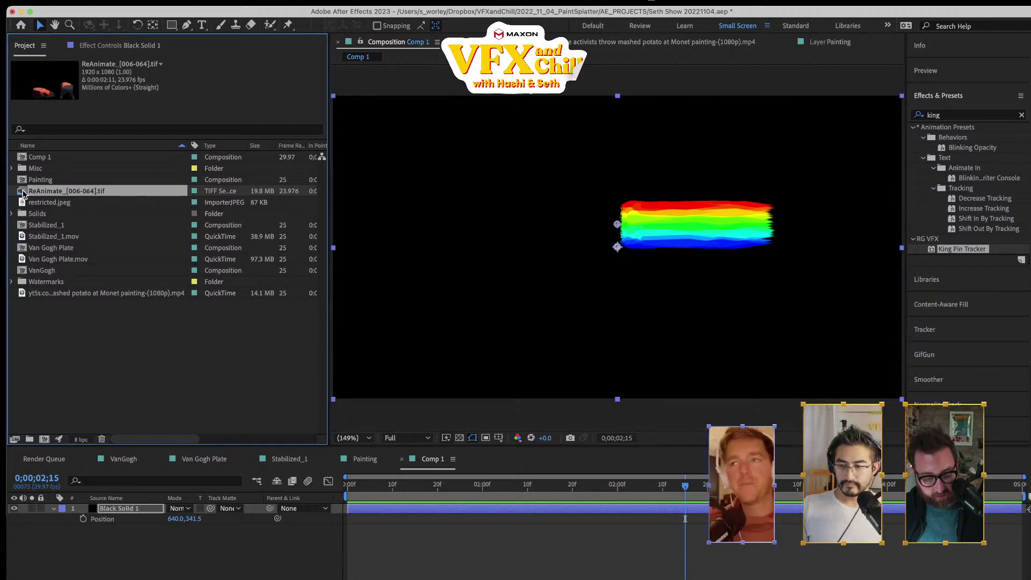
# - Open the VanGogh composition and check the frame rate in its composition settings without changing anything
pyautogui.click(122, 459)
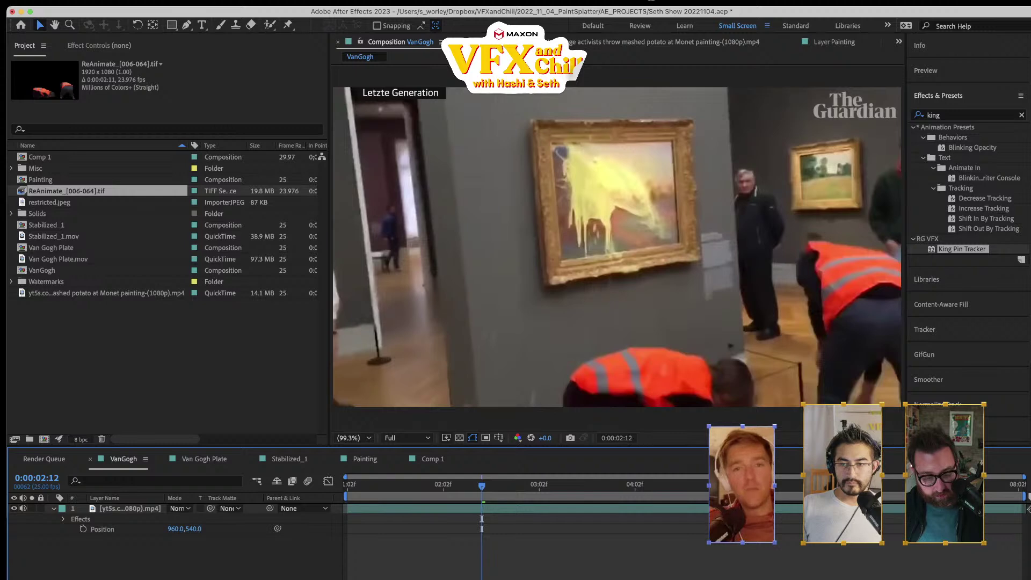
pyautogui.click(156, 1)
pyautogui.click(177, 35)
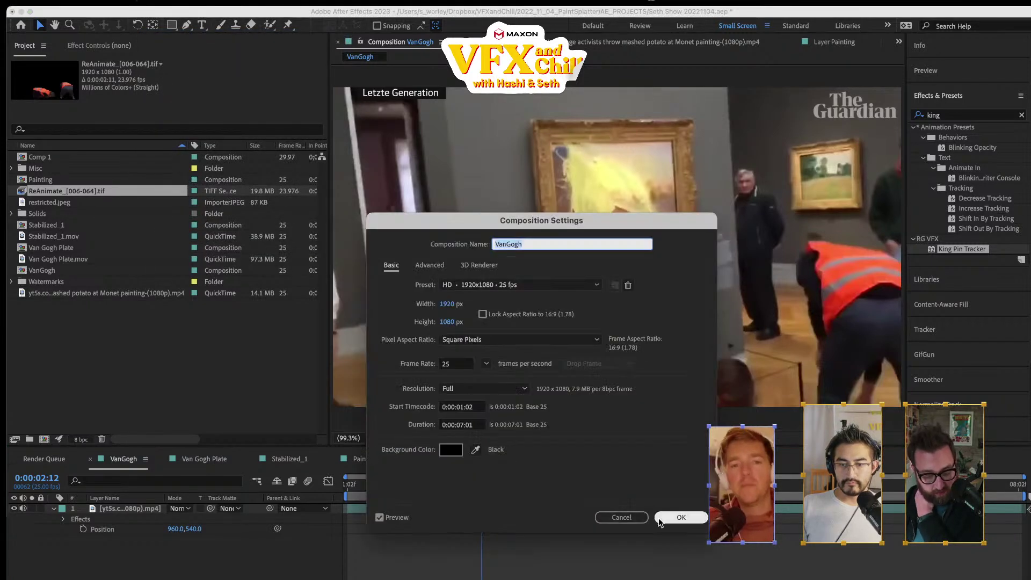
pyautogui.click(621, 517)
# - Interpret the imported ReAnimate TIFF sequence at 25 frames per second
pyautogui.rightClick(46, 197)
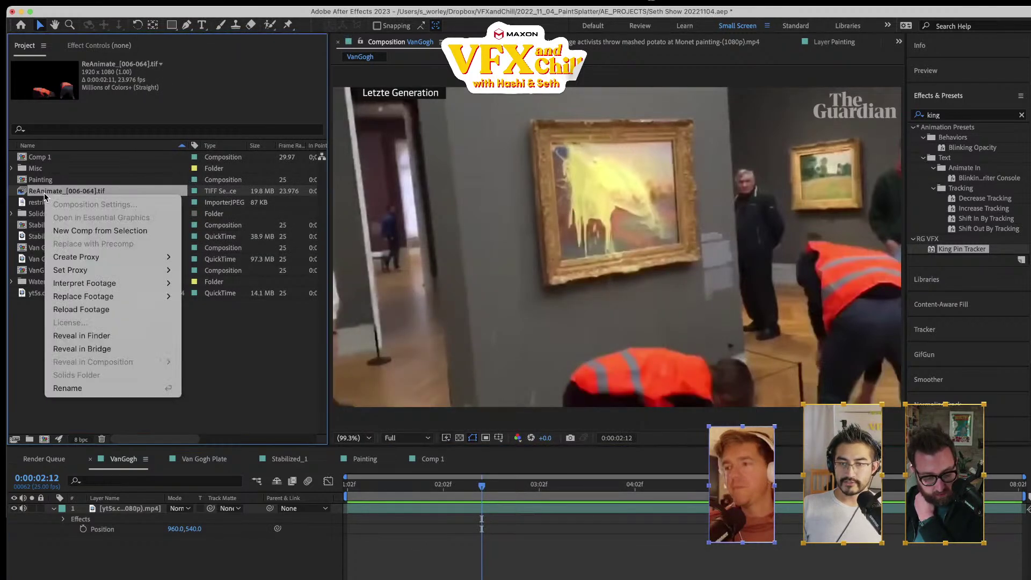
pyautogui.moveTo(156, 283)
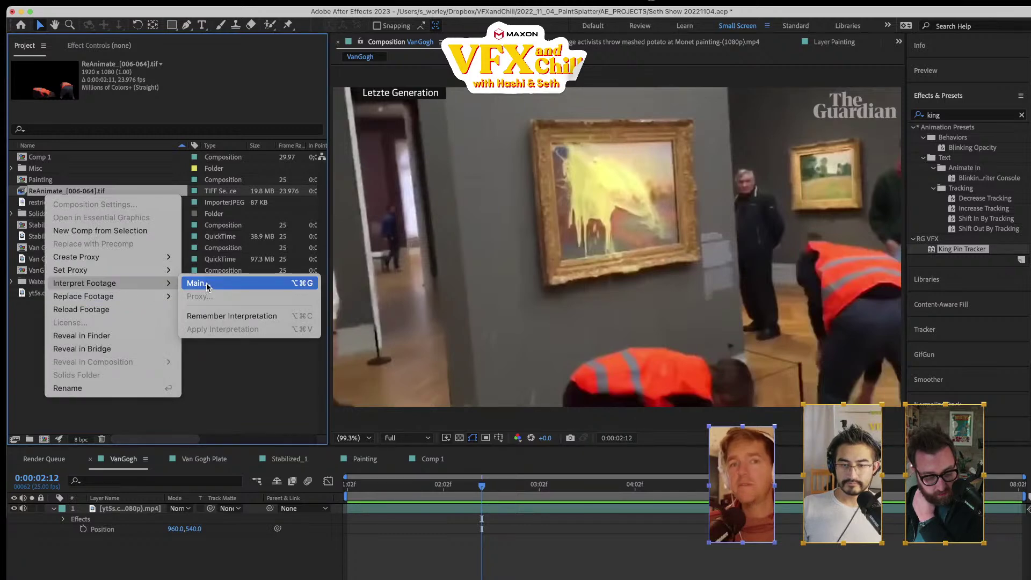
pyautogui.click(206, 284)
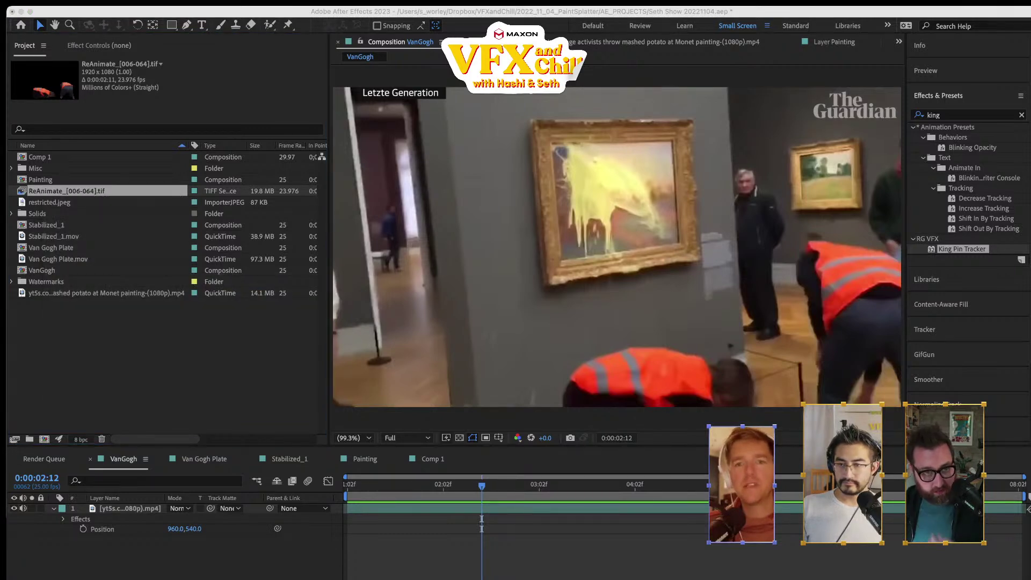
pyautogui.press('Return')
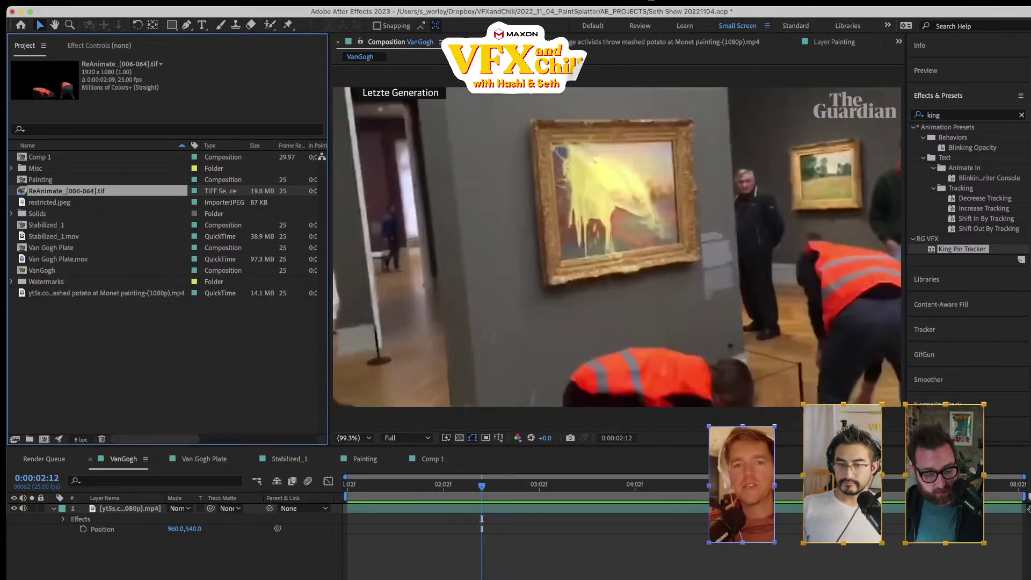
# - Play back the ReAnimate TIFF sequence in the footage viewer, then return to the VanGogh composition
pyautogui.doubleClick(24, 191)
pyautogui.press('space')
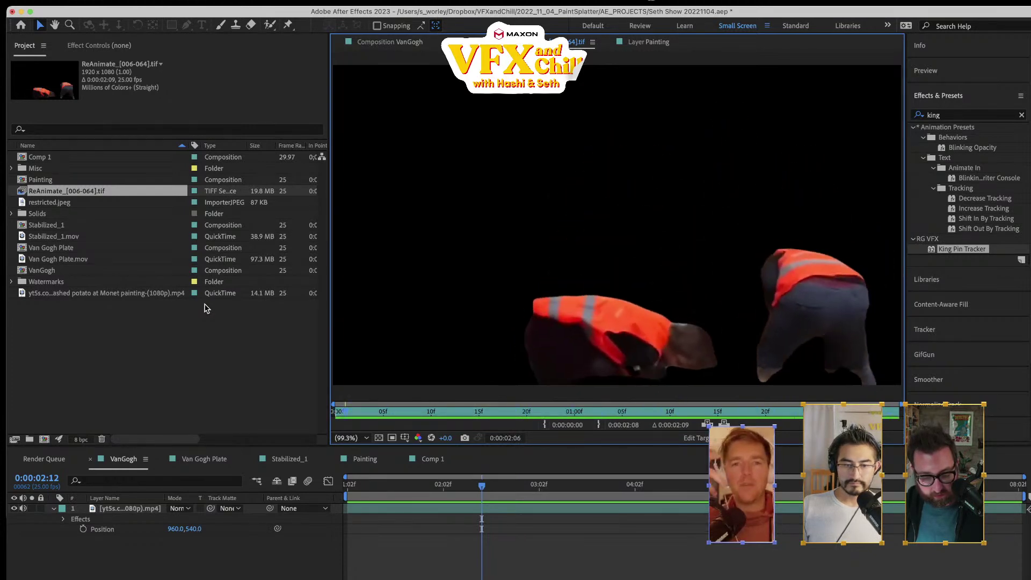
pyautogui.click(124, 459)
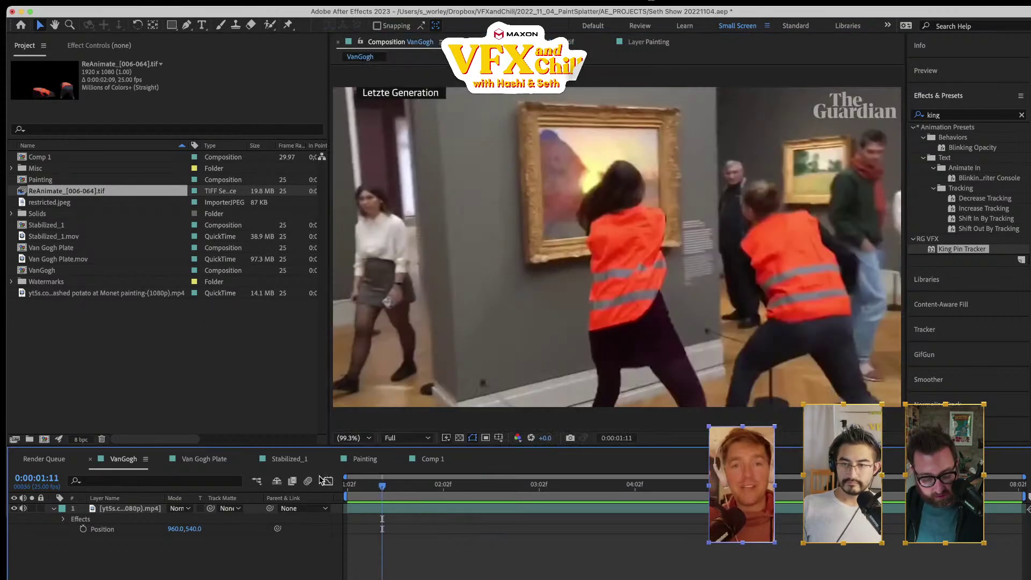
# - Open the Stabilized_1 composition, hide the Painting layer and play back the footage from the start
pyautogui.click(204, 458)
pyautogui.click(283, 458)
pyautogui.moveTo(363, 487); pyautogui.dragTo(159, 498)
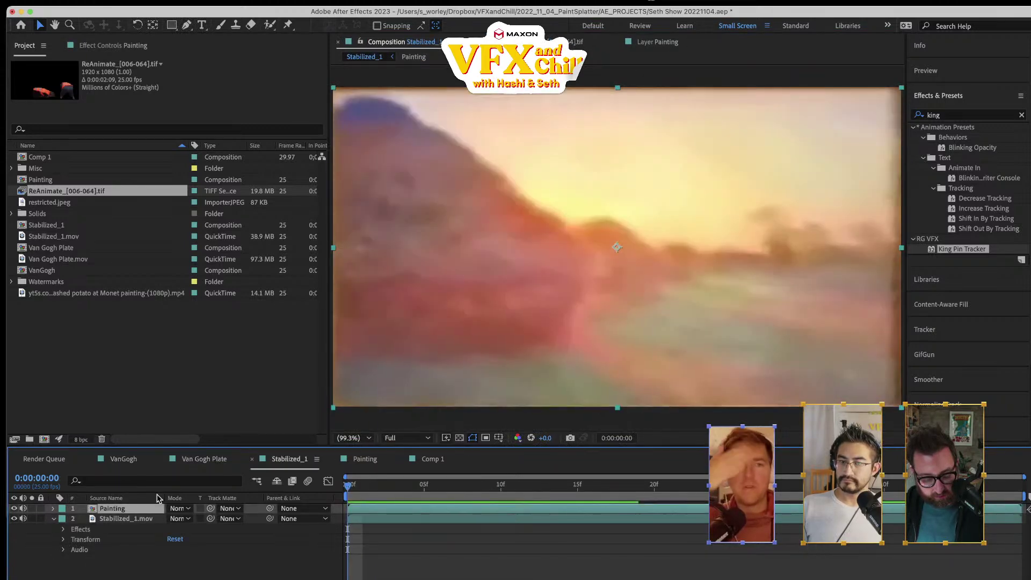
pyautogui.press('space')
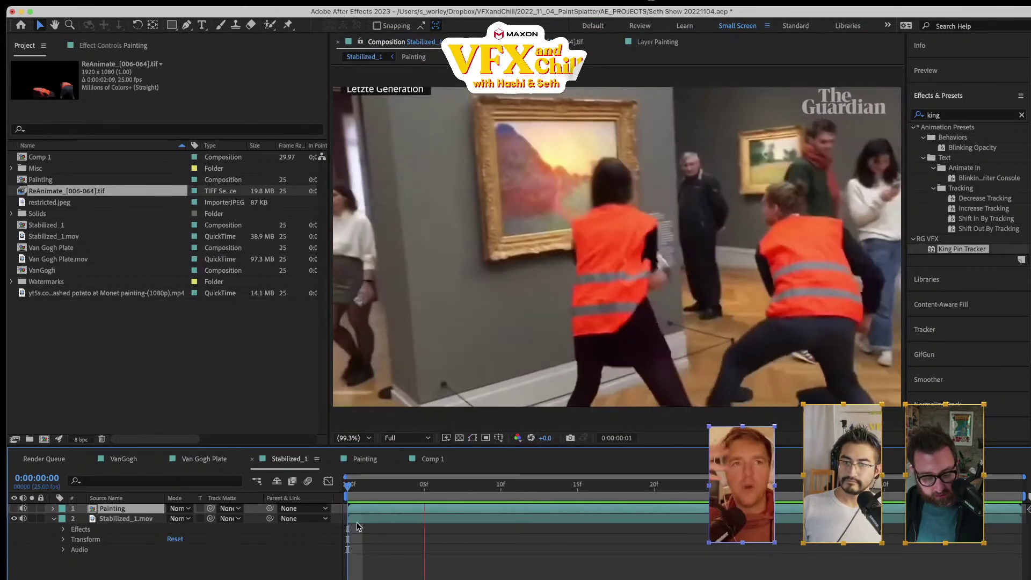
pyautogui.press('space')
# - Add the ReAnimate TIFF sequence between the Painting and Stabilized_1.mov layers and play back the composite
pyautogui.moveTo(25, 191); pyautogui.dragTo(141, 515)
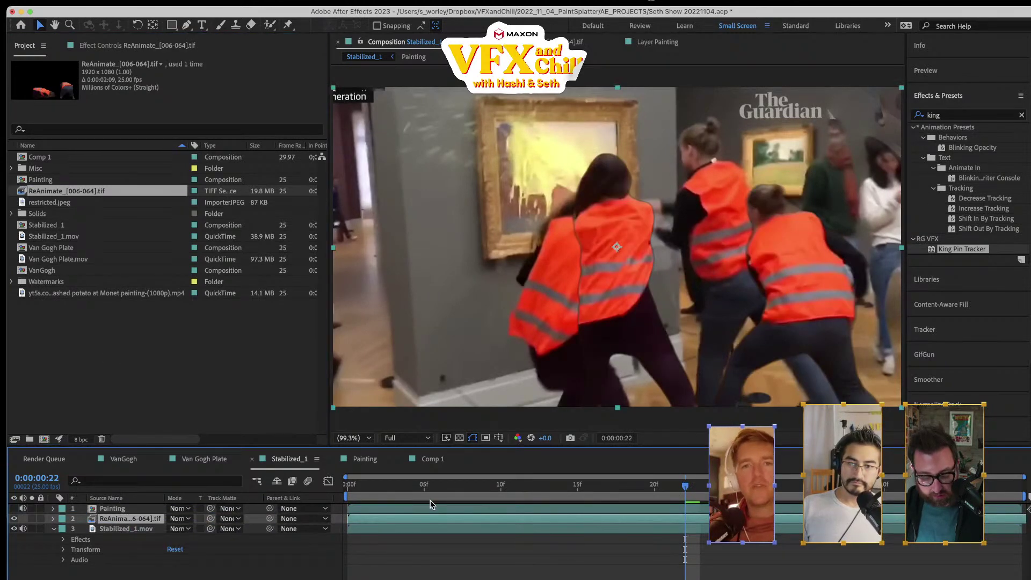
pyautogui.press('space')
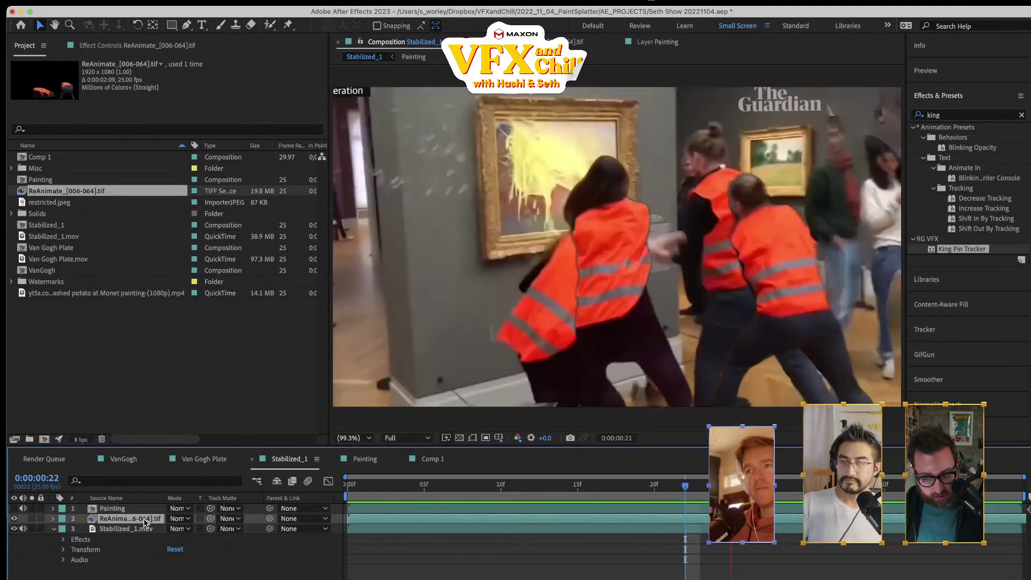
pyautogui.click(134, 530)
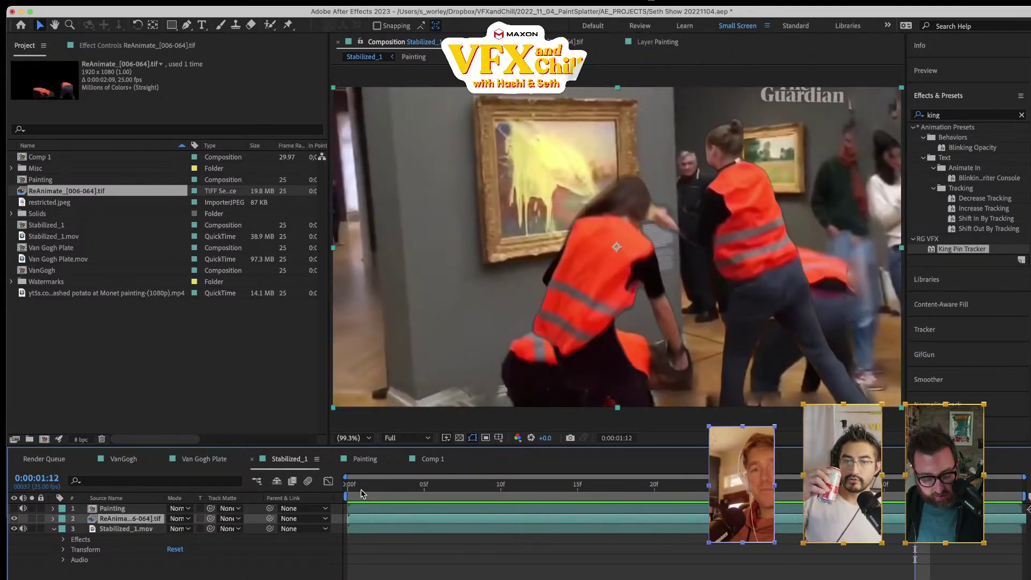
pyautogui.press('Home')
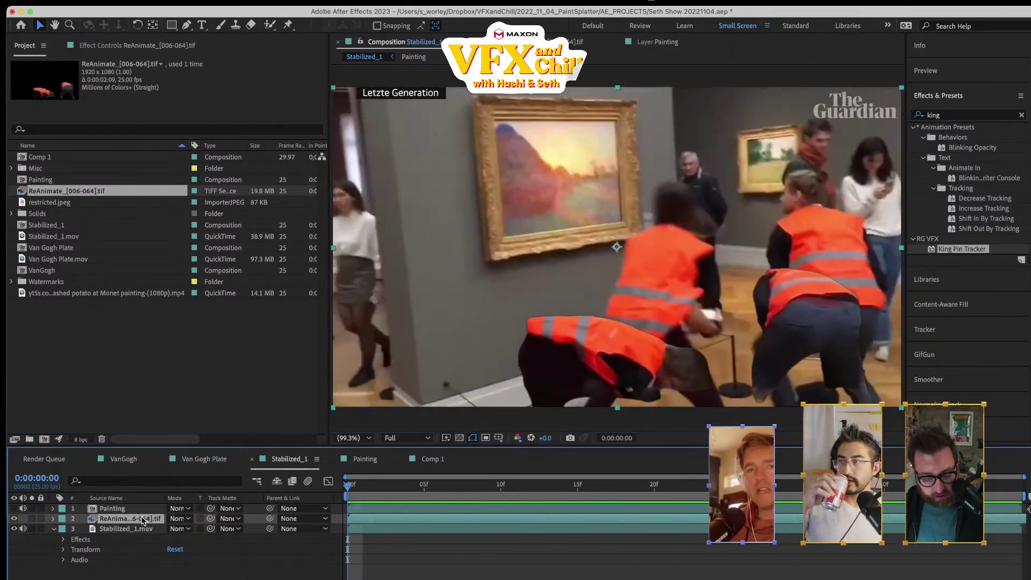
pyautogui.click(123, 531)
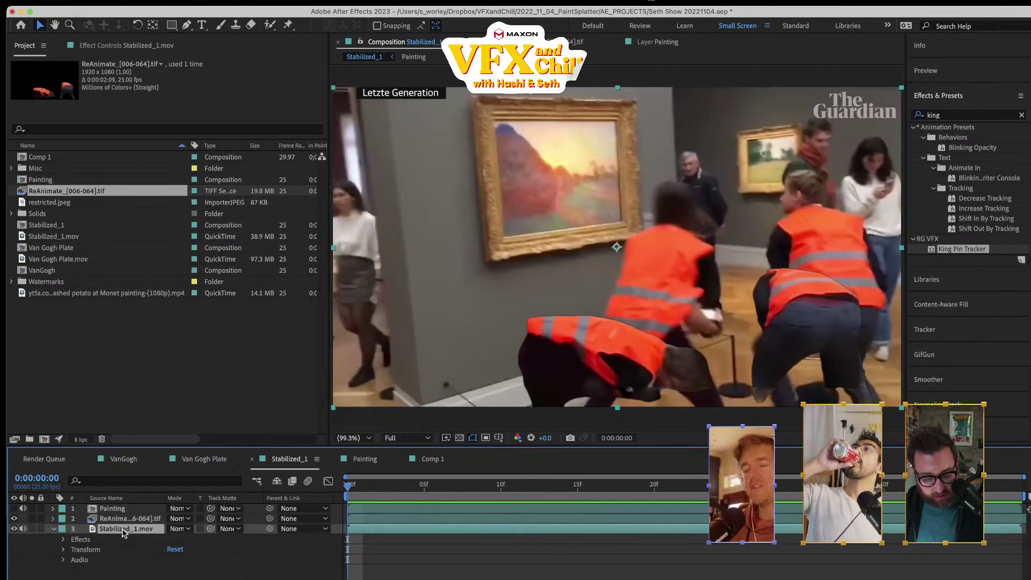
pyautogui.moveTo(349, 495); pyautogui.dragTo(666, 499)
# - Hide the ReAnimate layer and play the footage from the start, stopping at 0:00:01:11
pyautogui.click(11, 524)
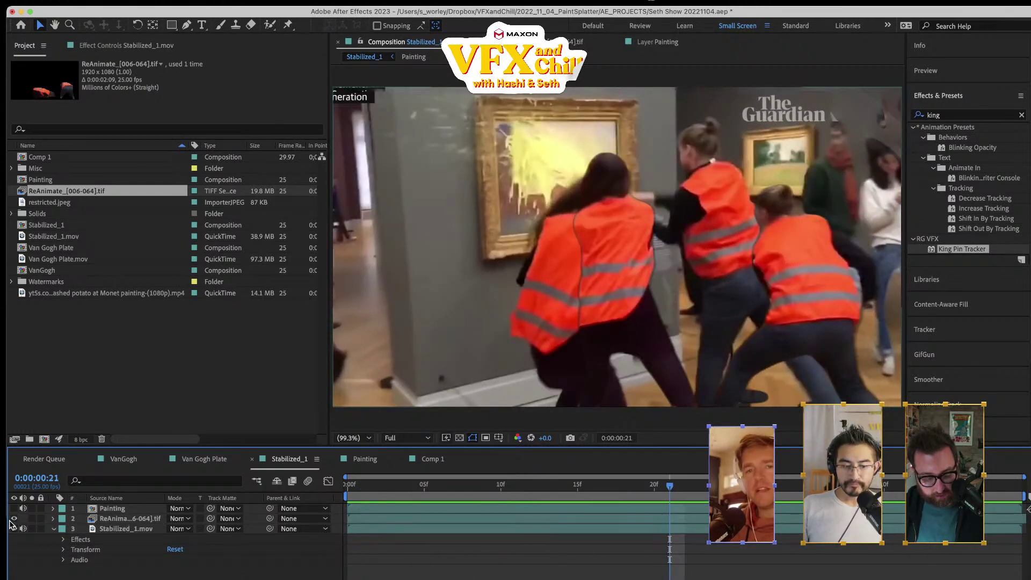
pyautogui.click(13, 519)
pyautogui.moveTo(395, 490); pyautogui.dragTo(244, 497)
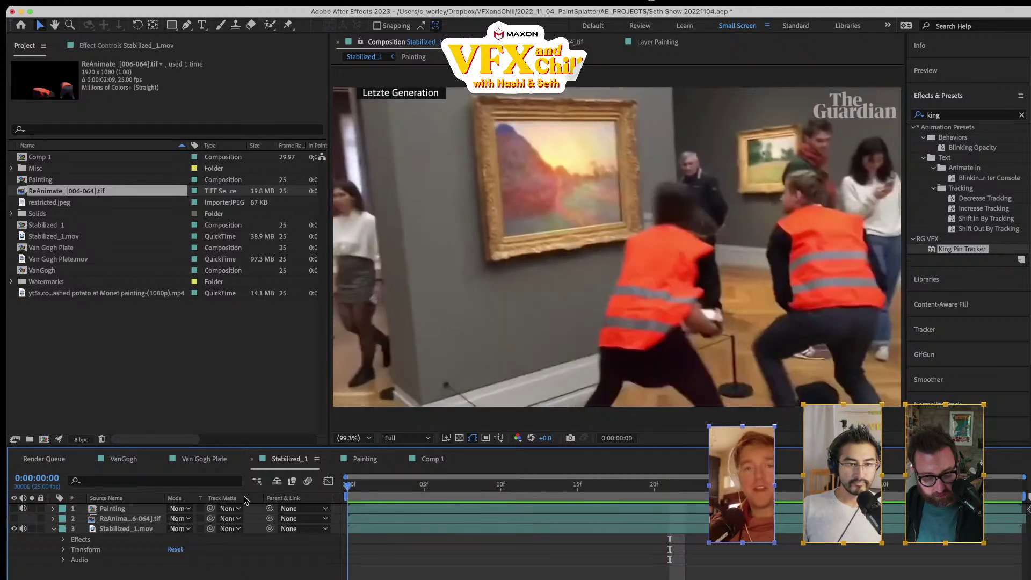
pyautogui.press('space')
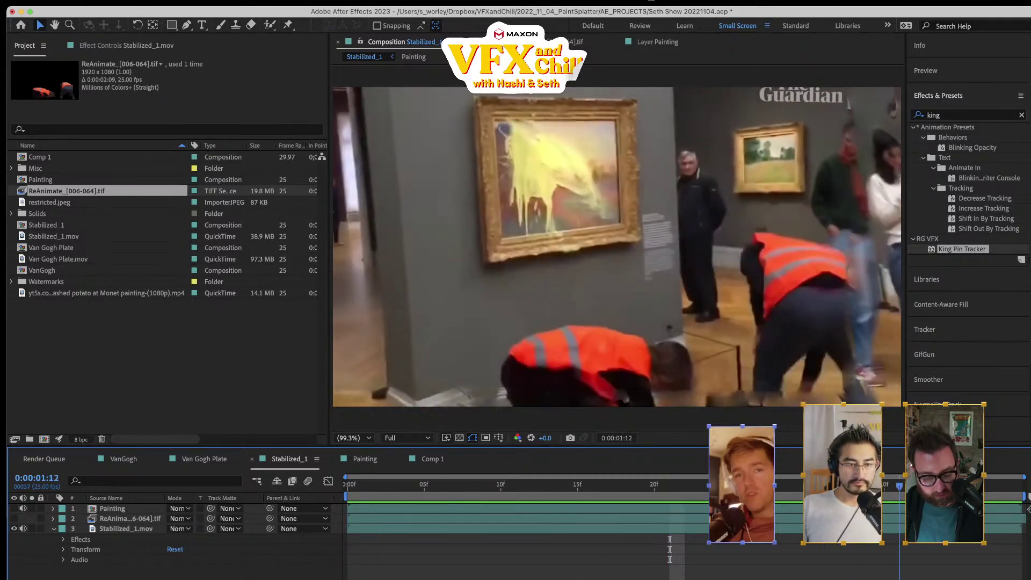
pyautogui.press('space')
# - Duplicate the Stabilized_1.mov layer and apply a freeze frame to the copy at 0:00:01:11
pyautogui.click(128, 529)
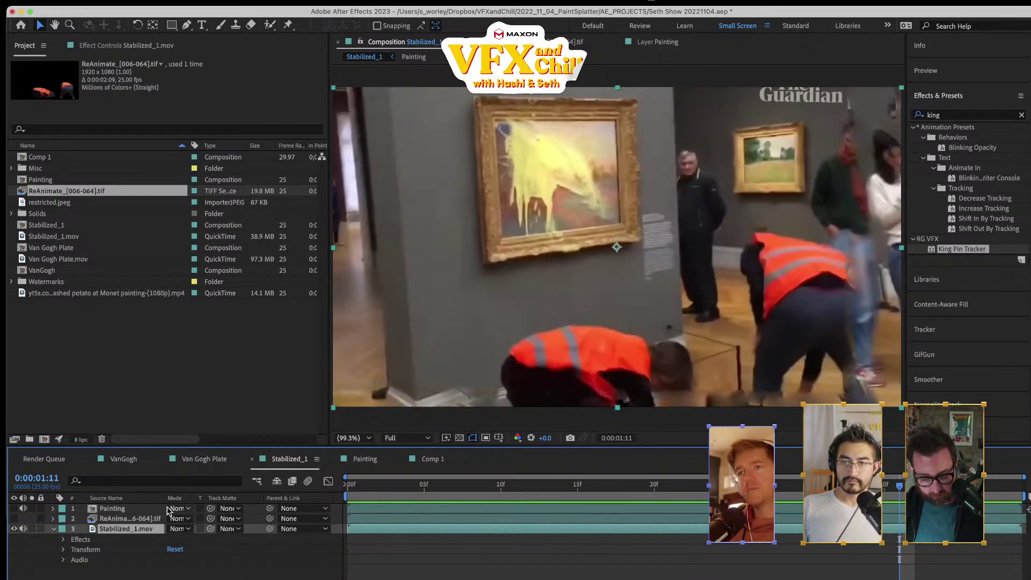
pyautogui.press('super+d')
pyautogui.click(196, 2)
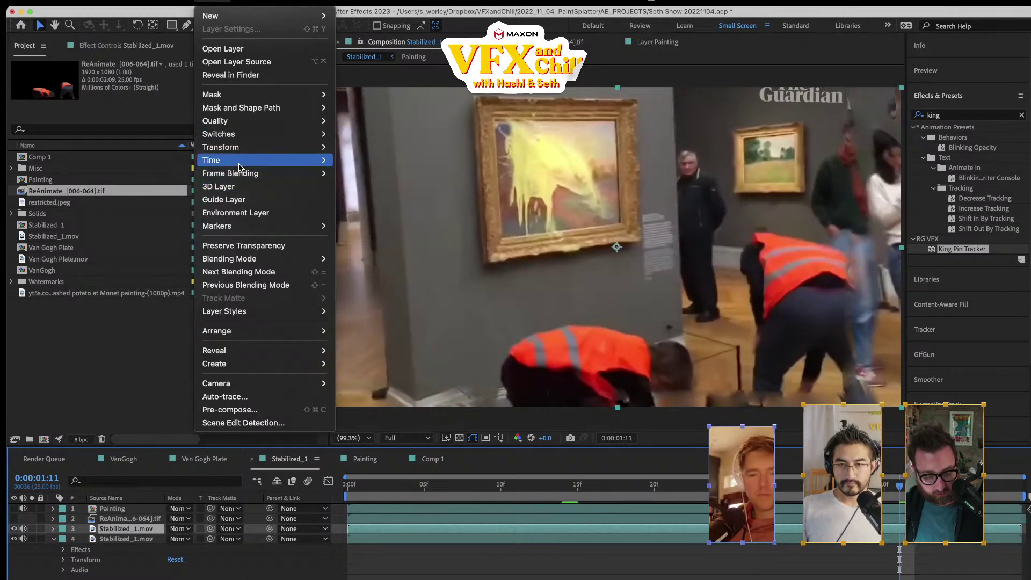
pyautogui.moveTo(239, 167)
pyautogui.click(400, 203)
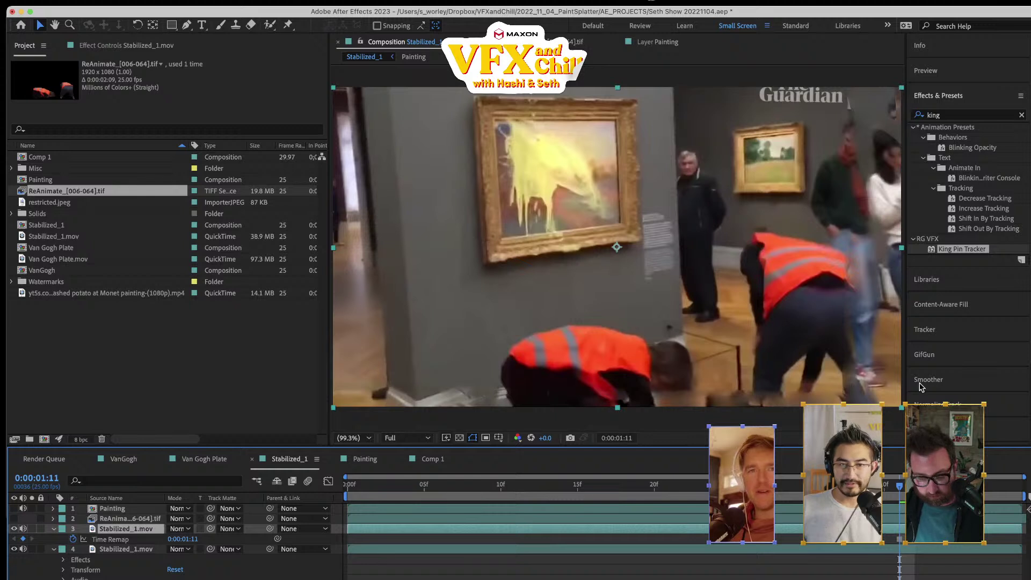
# - Create a Content-Aware Fill reference frame from the frozen layer and show it in a maximized Photoshop window
pyautogui.click(937, 304)
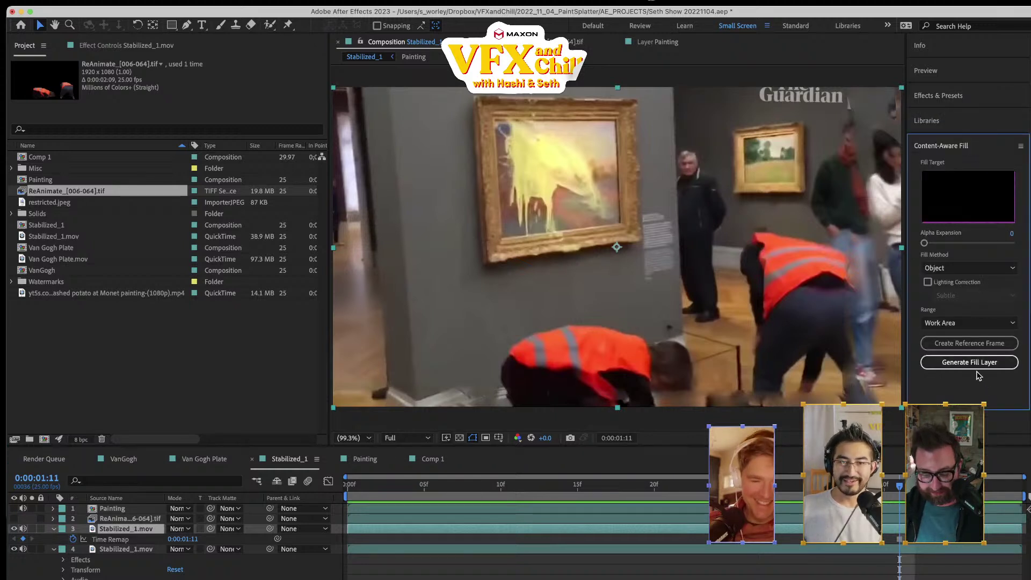
pyautogui.click(962, 344)
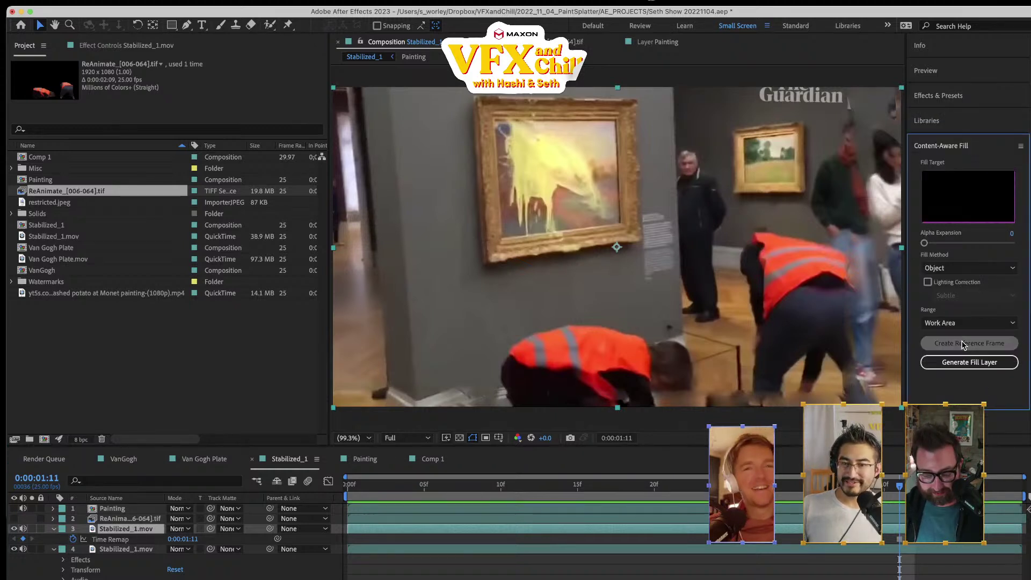
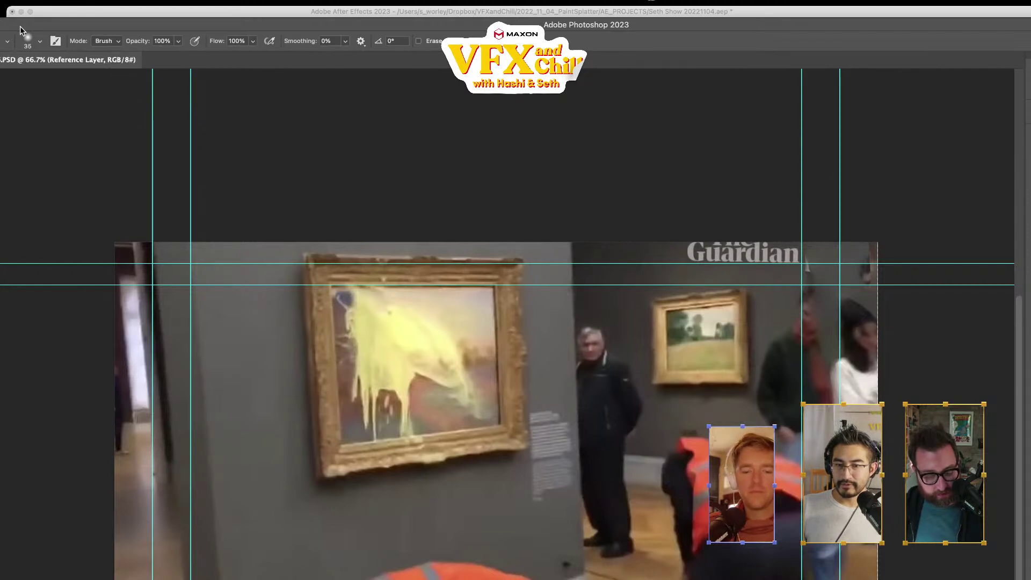
pyautogui.moveTo(20, 25); pyautogui.dragTo(158, 32)
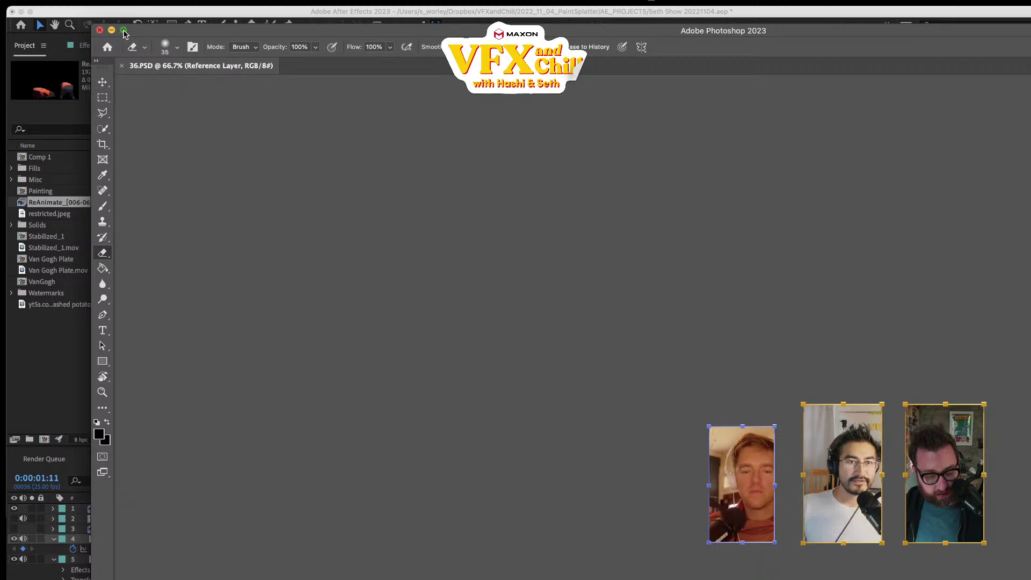
pyautogui.click(123, 31)
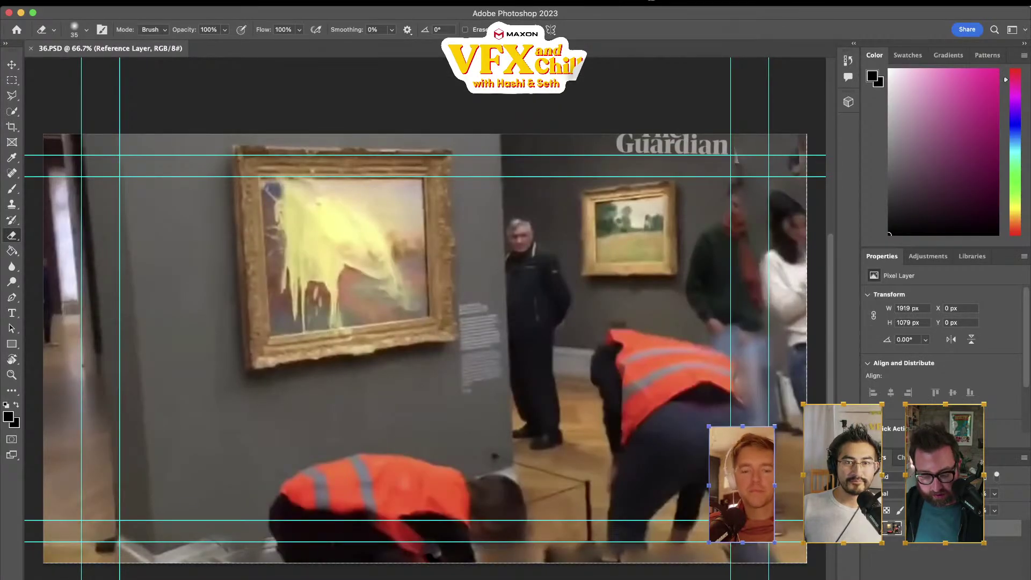
# - Choose the Quick Selection tool and set its brush size to 23 px
pyautogui.click(12, 112)
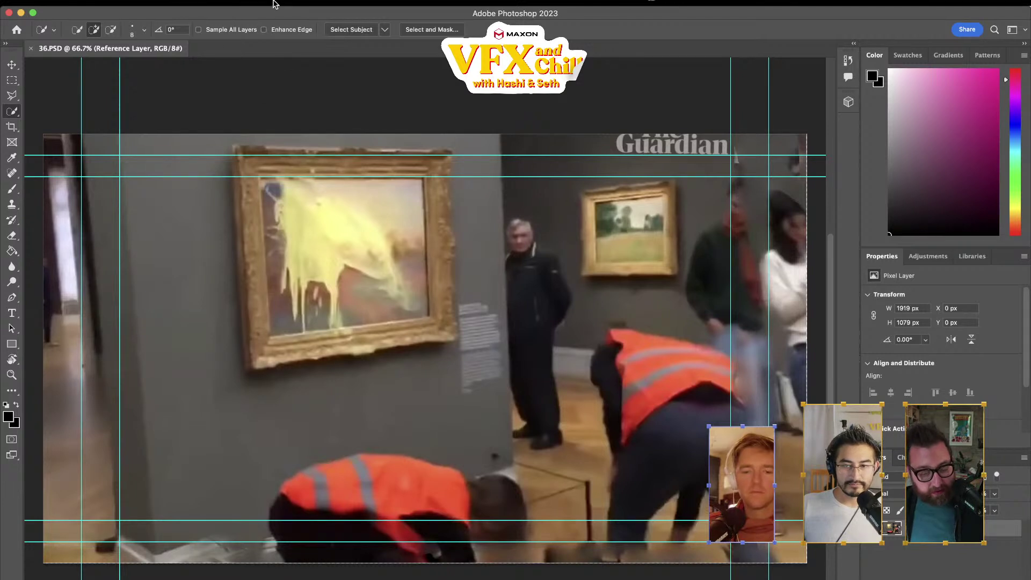
pyautogui.click(144, 30)
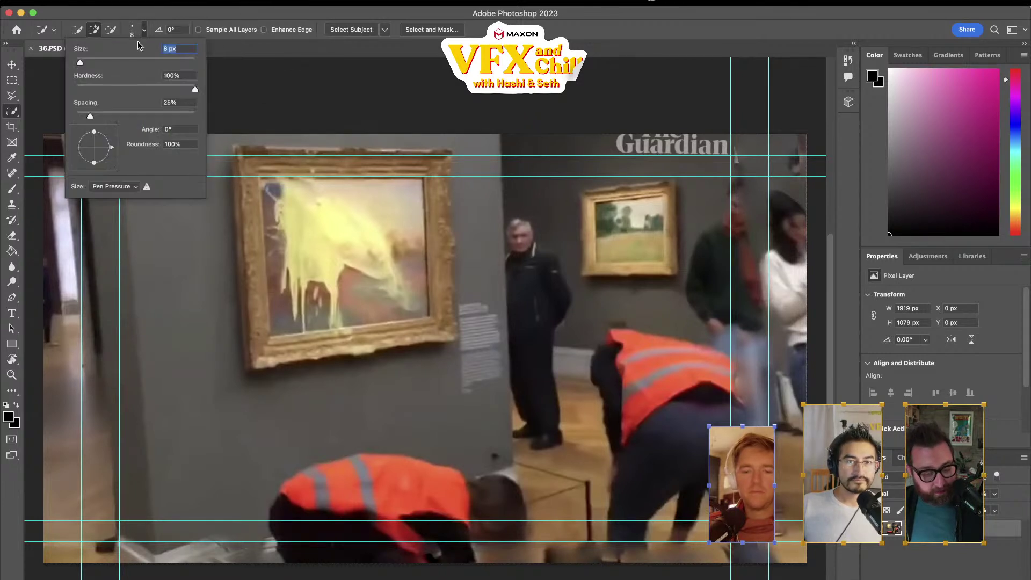
pyautogui.moveTo(88, 59); pyautogui.dragTo(90, 59)
pyautogui.click(142, 30)
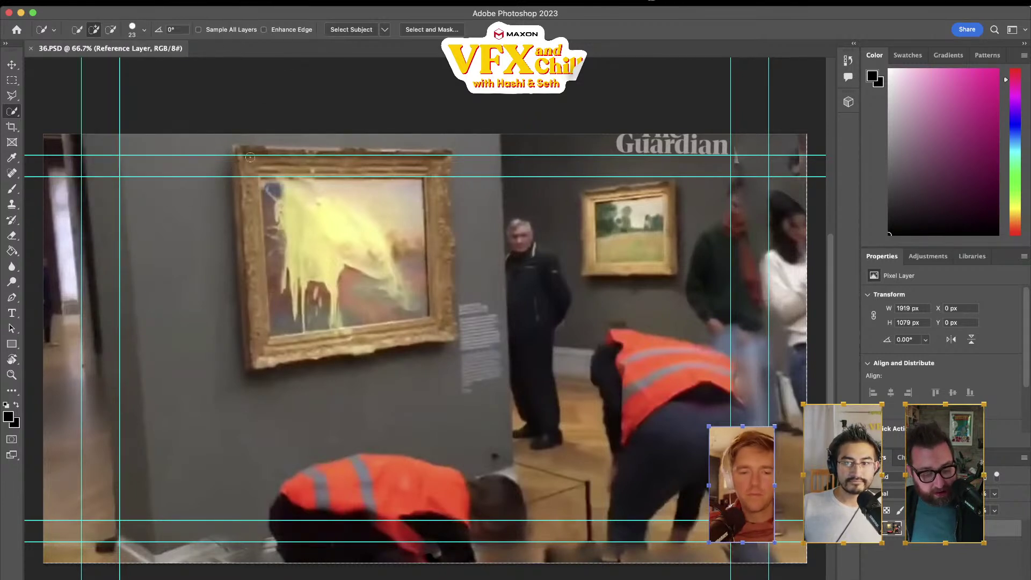
pyautogui.moveTo(246, 159)
pyautogui.mouseDown()
pyautogui.moveTo(409, 169)
pyautogui.moveTo(429, 185)
pyautogui.moveTo(431, 309)
pyautogui.moveTo(290, 355)
pyautogui.moveTo(258, 328)
pyautogui.moveTo(236, 141)
pyautogui.mouseUp()
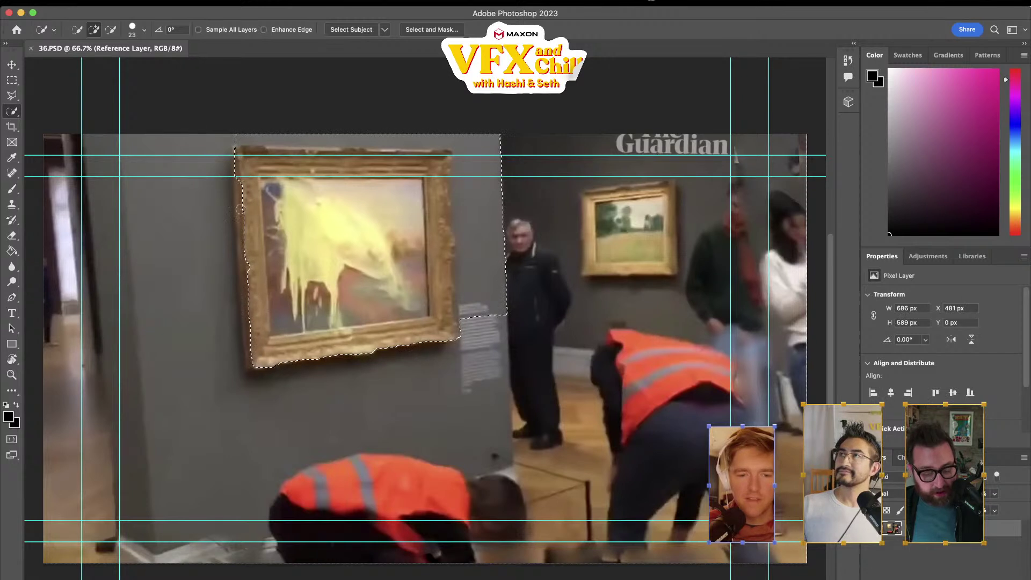
pyautogui.hotkey('ctrl', 'd')
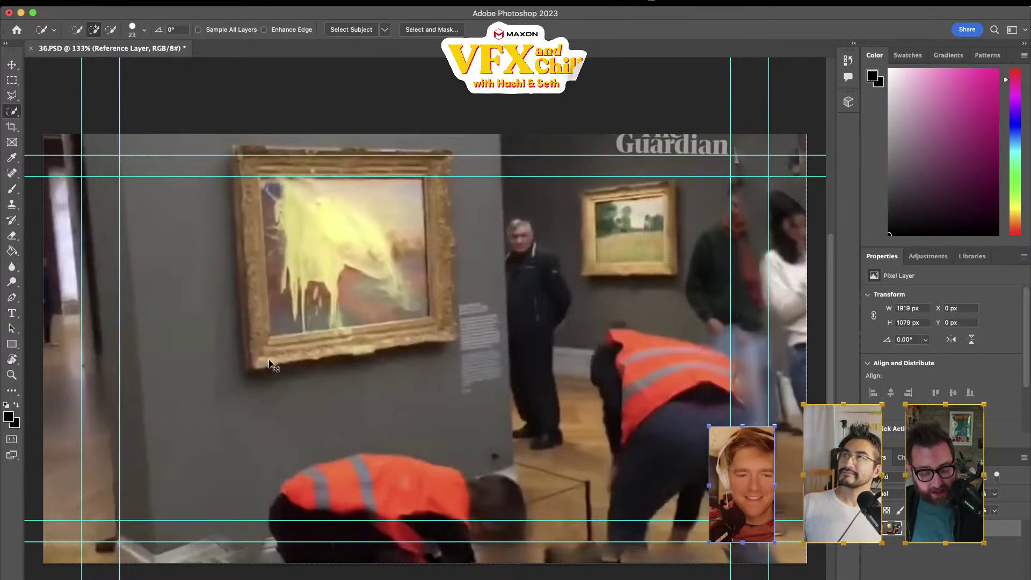
pyautogui.click(12, 111)
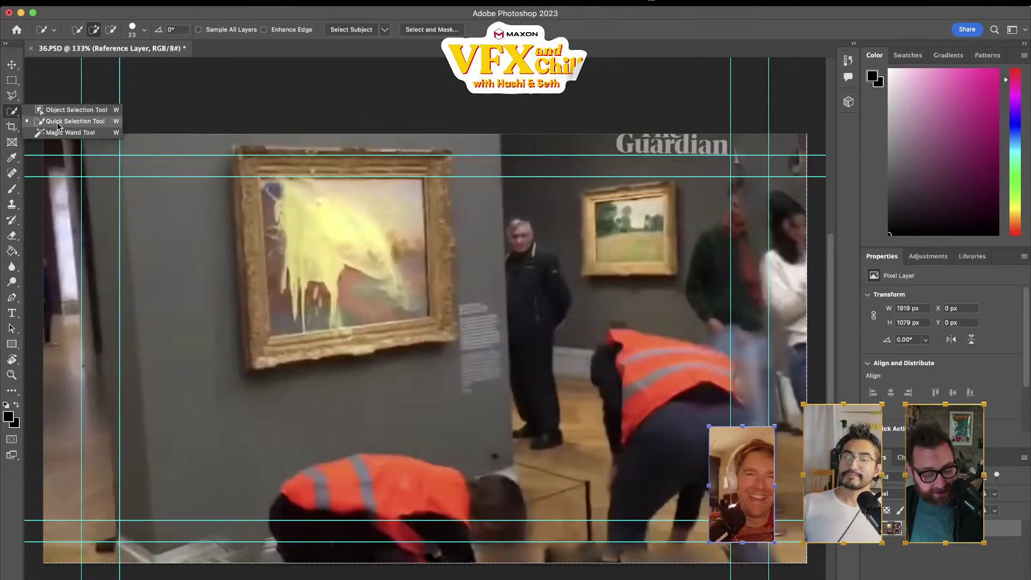
pyautogui.click(261, 185)
pyautogui.hotkey('ctrl', 'd')
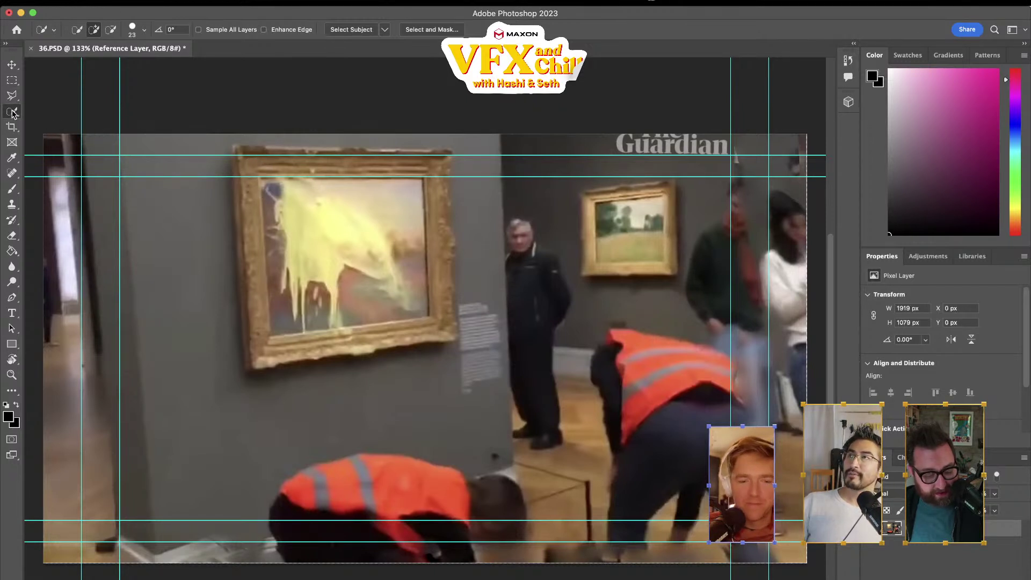
# - Select the large framed painting on the gallery wall with the Object Selection tool in Rectangle mode
pyautogui.click(12, 111)
pyautogui.click(64, 110)
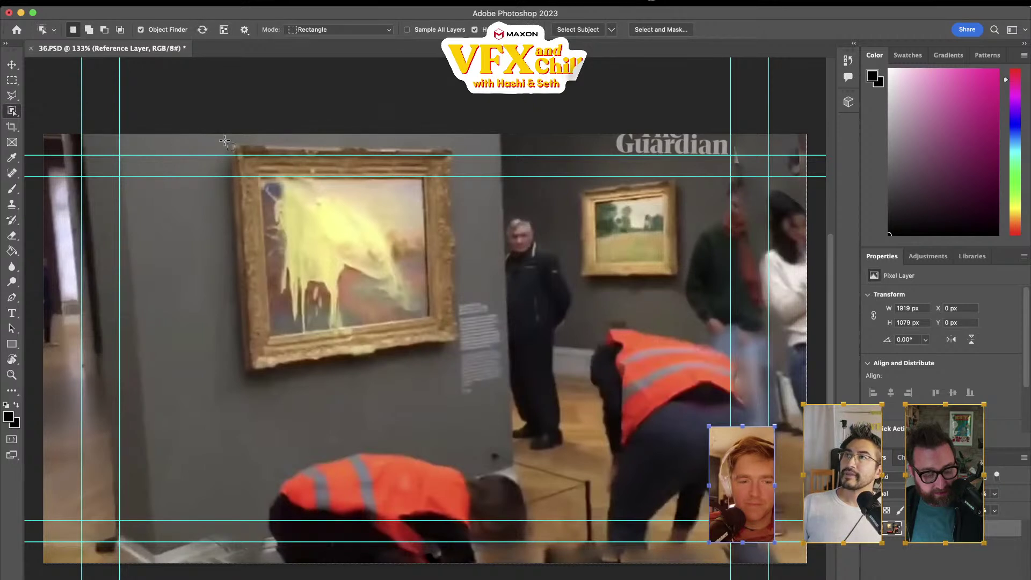
pyautogui.moveTo(224, 141); pyautogui.dragTo(468, 386)
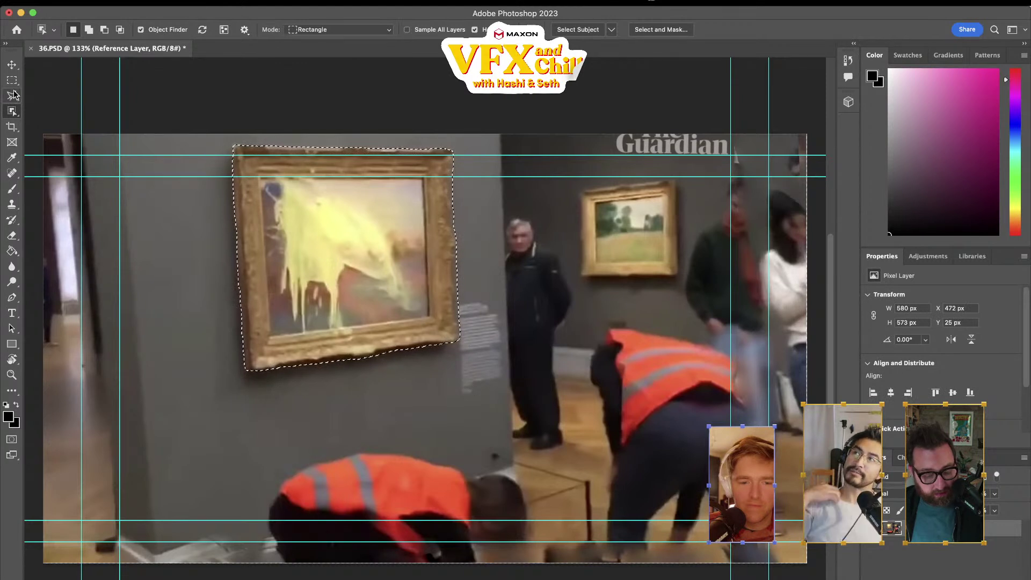
# - Subtract the painted canvas inside the frame from the selection with the Quick Selection tool
pyautogui.rightClick(12, 110)
pyautogui.click(59, 124)
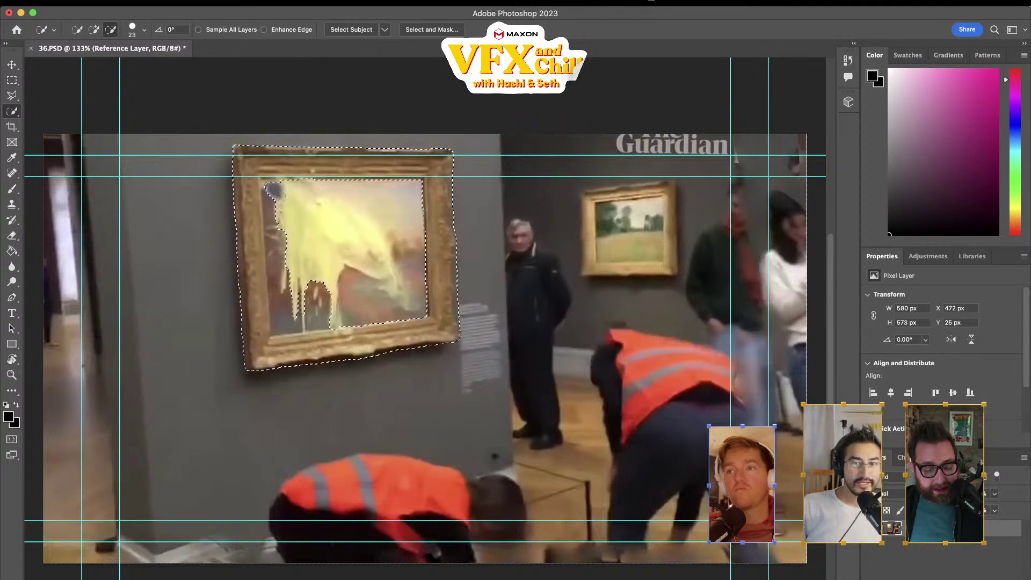
pyautogui.moveTo(290, 317); pyautogui.dragTo(322, 310)
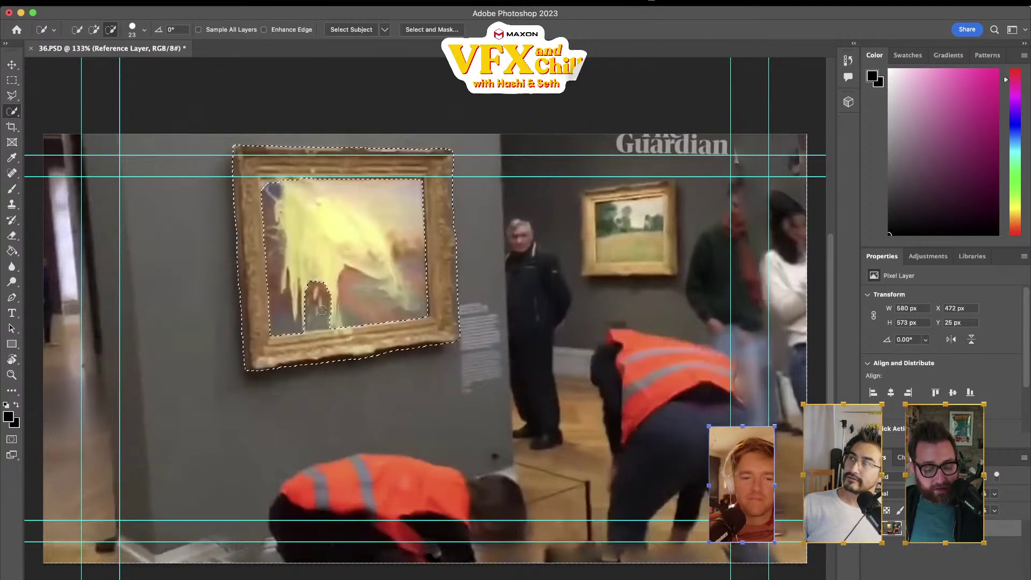
pyautogui.press('alt')
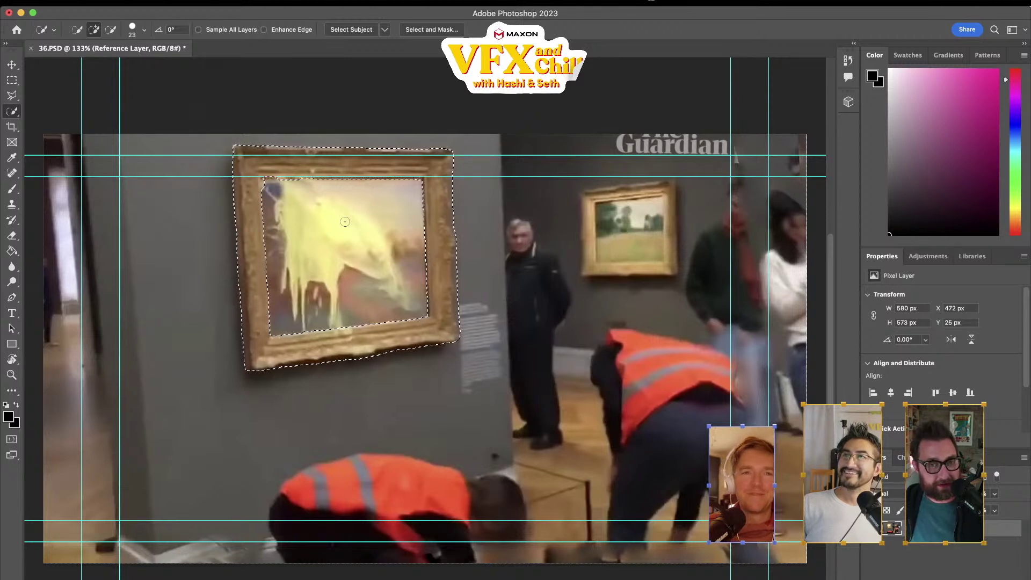
# - Refine the frame selection in Select and Mask with Smart Radius, an 8 px radius and slightly raised contrast
pyautogui.rightClick(283, 168)
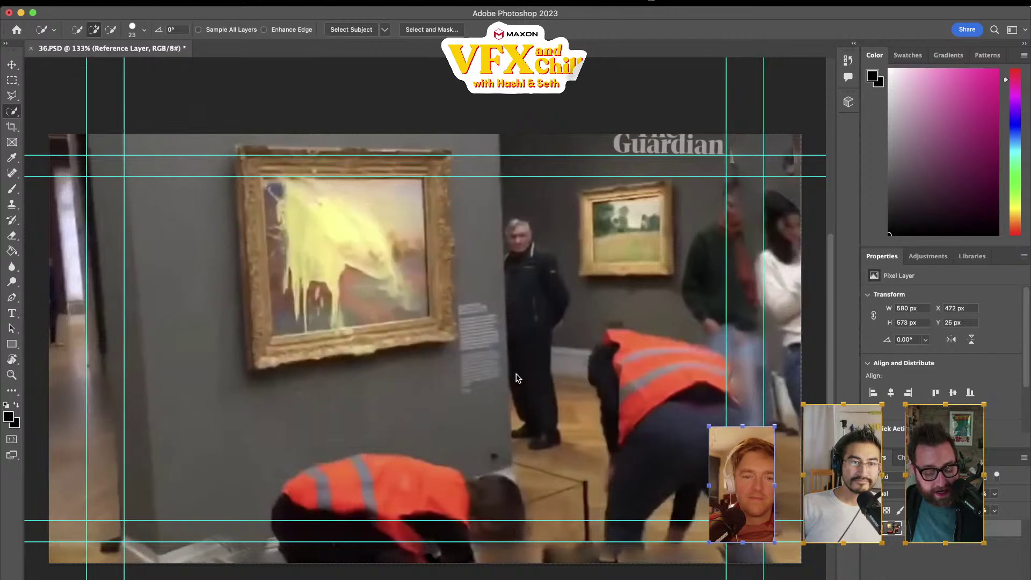
pyautogui.press('super+alt+r')
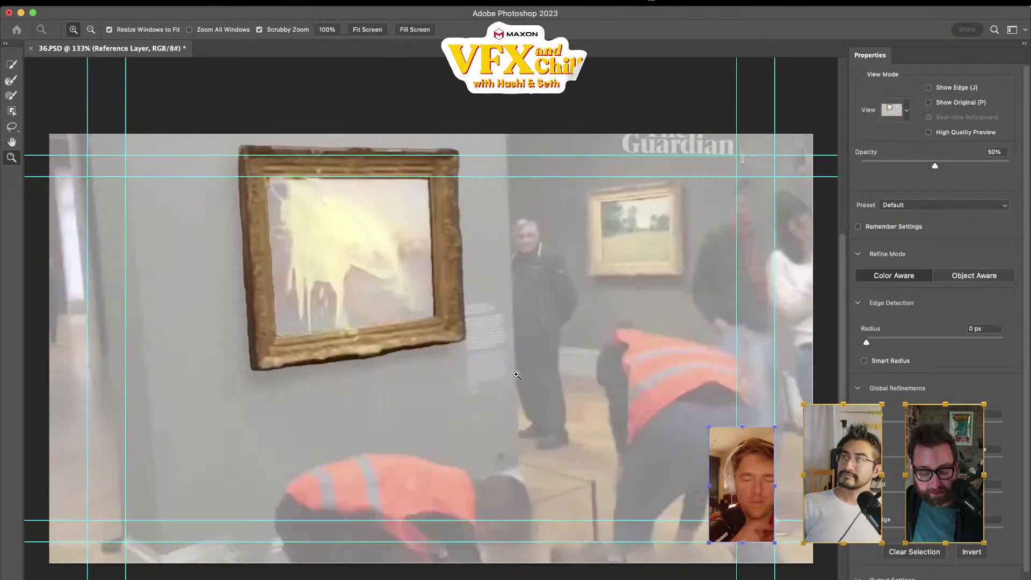
pyautogui.click(872, 359)
pyautogui.moveTo(926, 344); pyautogui.dragTo(918, 346)
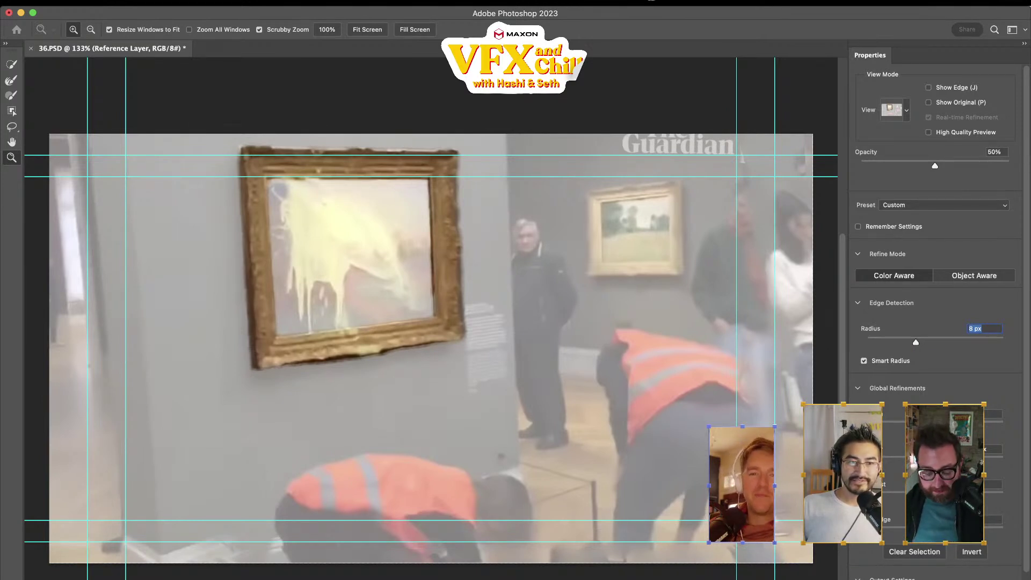
pyautogui.moveTo(869, 496); pyautogui.dragTo(878, 496)
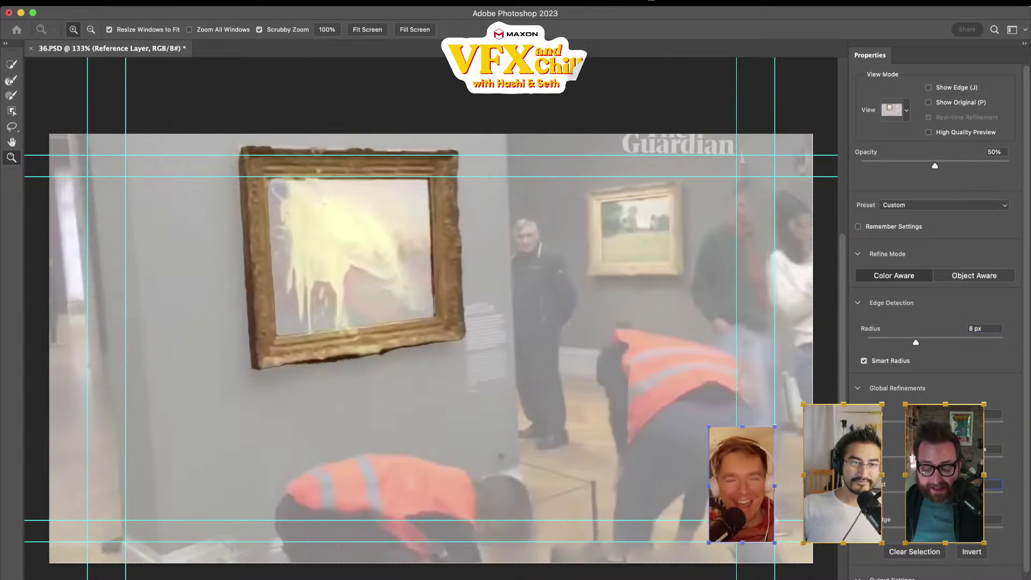
pyautogui.press('Return')
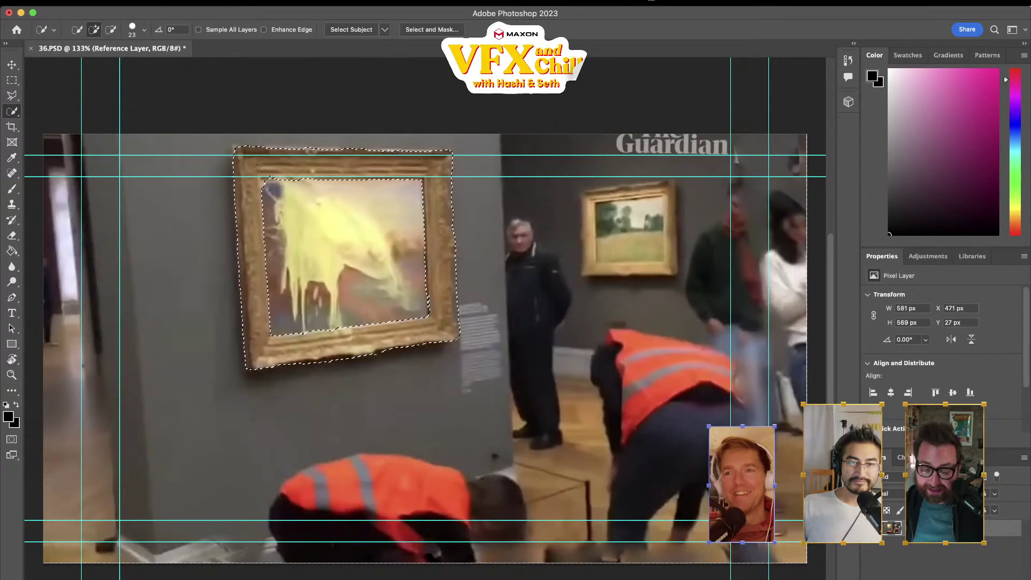
# - Refine the frame selection again in Select and Mask with a larger edge-detection radius
pyautogui.rightClick(259, 160)
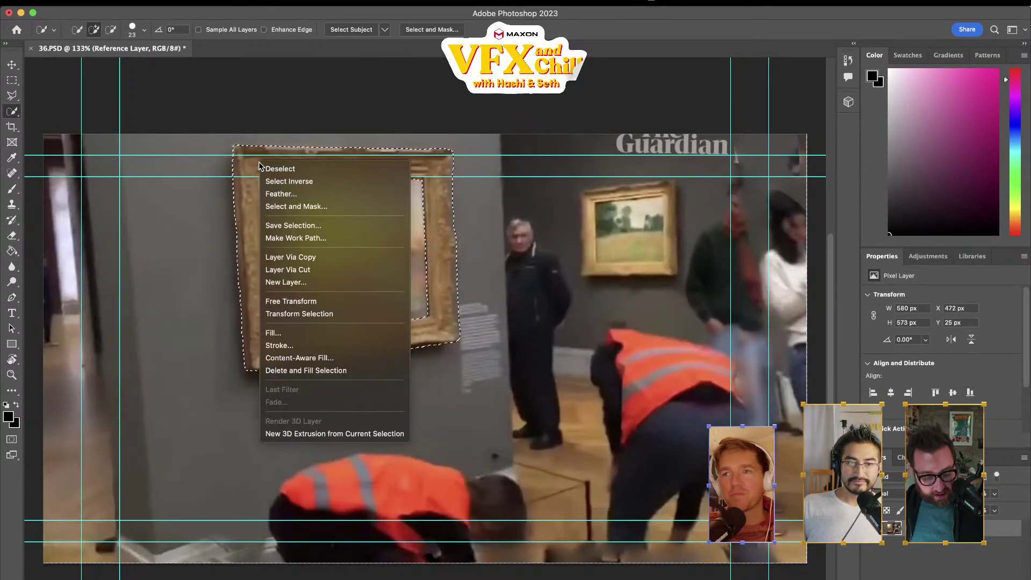
pyautogui.click(297, 206)
pyautogui.click(916, 338)
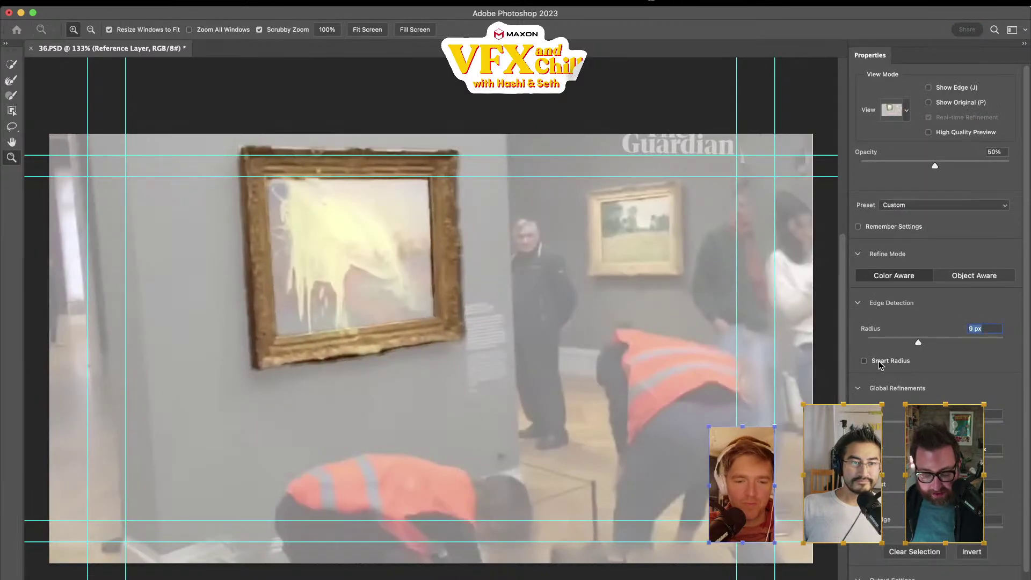
pyautogui.click(927, 341)
pyautogui.press('Return')
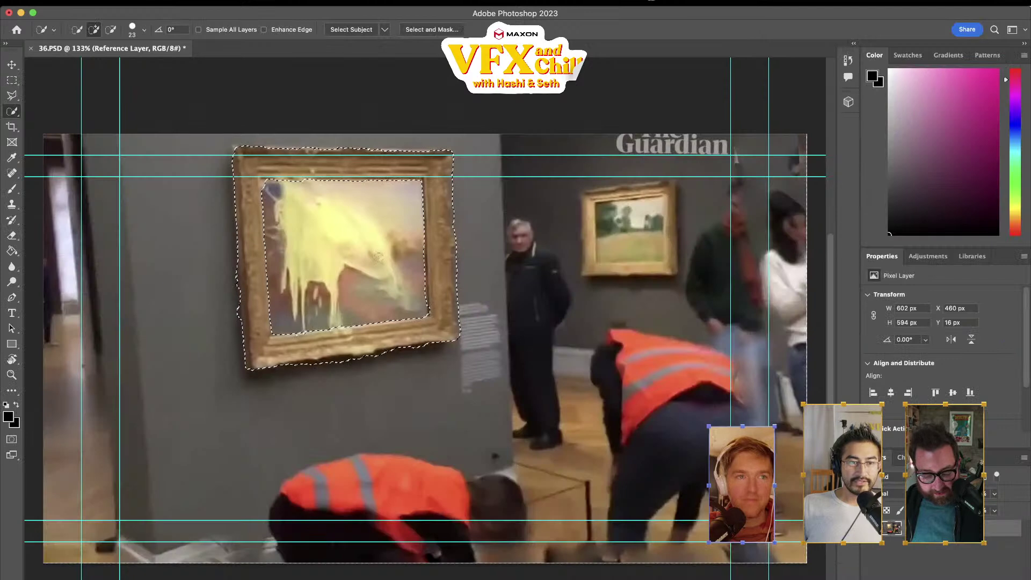
# - Isolate the selected picture frame as a copy on its own layer with the Reference Layer hidden, and save the document
pyautogui.rightClick(263, 251)
pyautogui.click(325, 342)
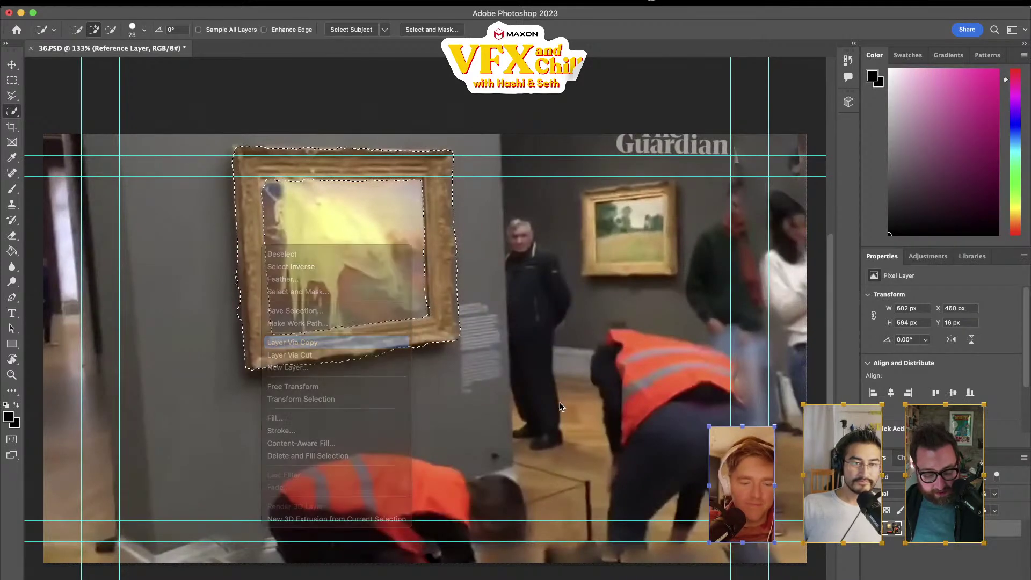
pyautogui.click(870, 548)
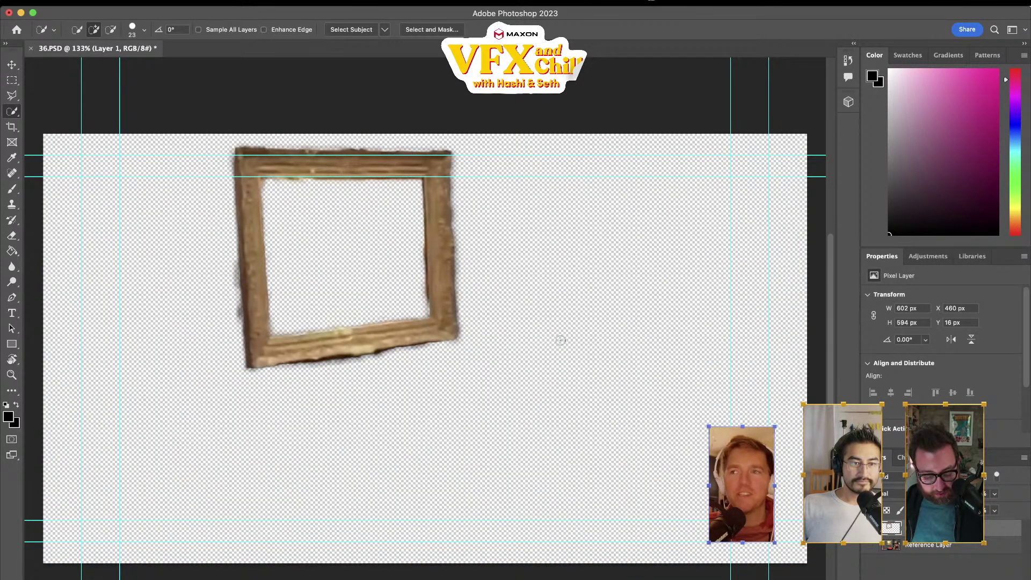
pyautogui.hotkey('ctrl', 's')
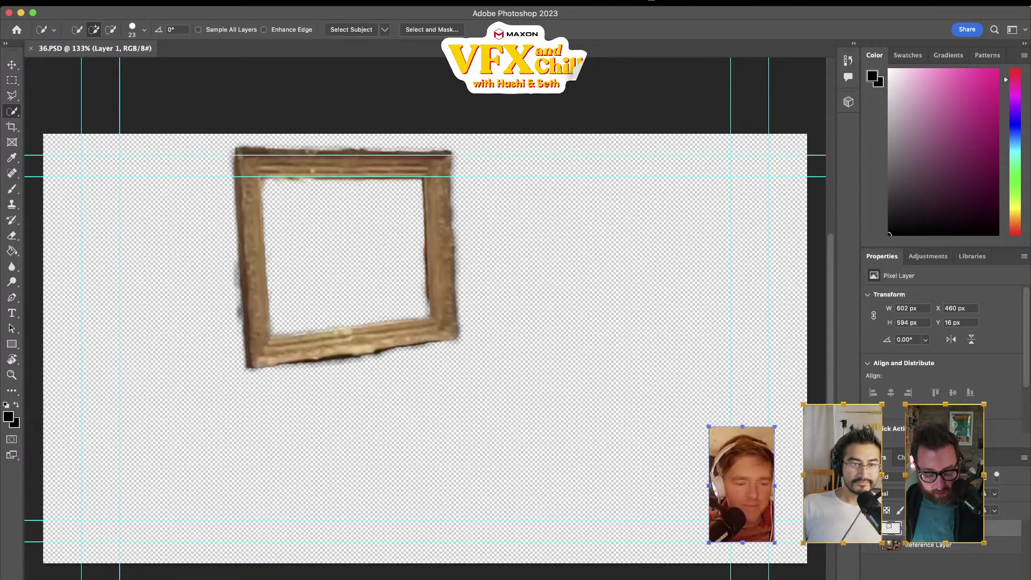
# - Switch to After Effects and apply Freeze Frame to the Reference Frame layer in the Stabilized_1 composition
pyautogui.press('super+Tab')
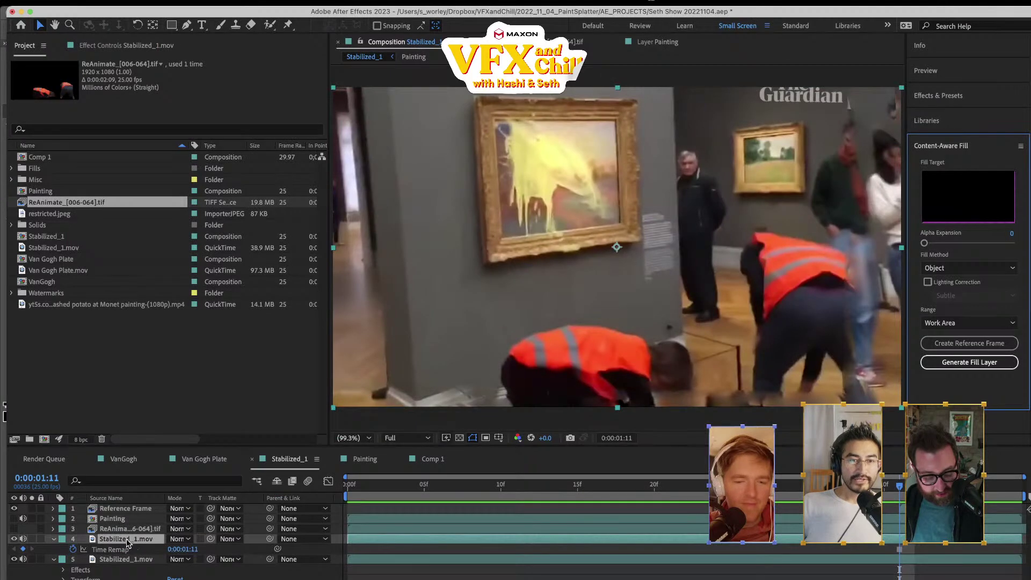
pyautogui.click(126, 509)
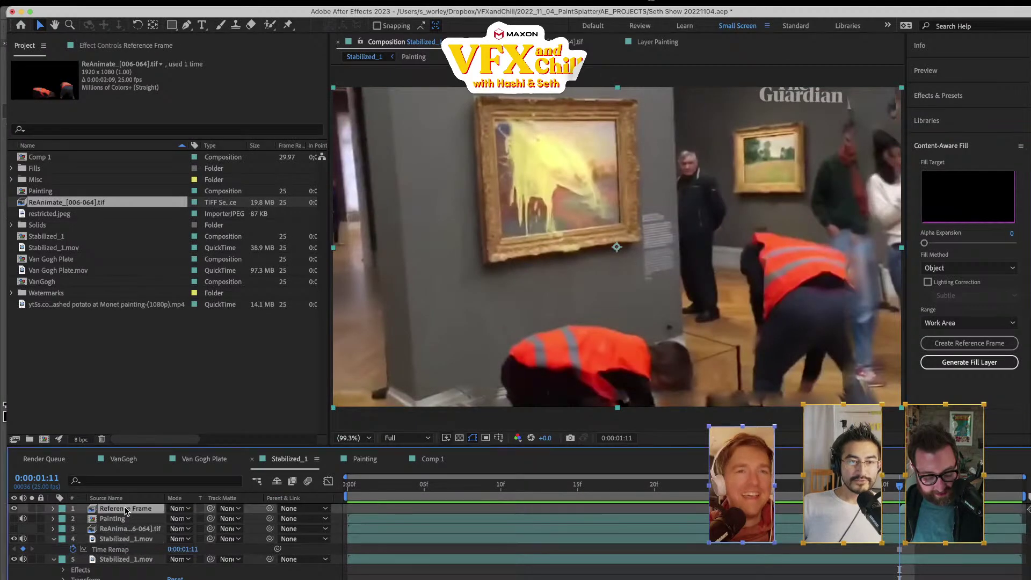
pyautogui.click(217, 2)
pyautogui.moveTo(268, 165)
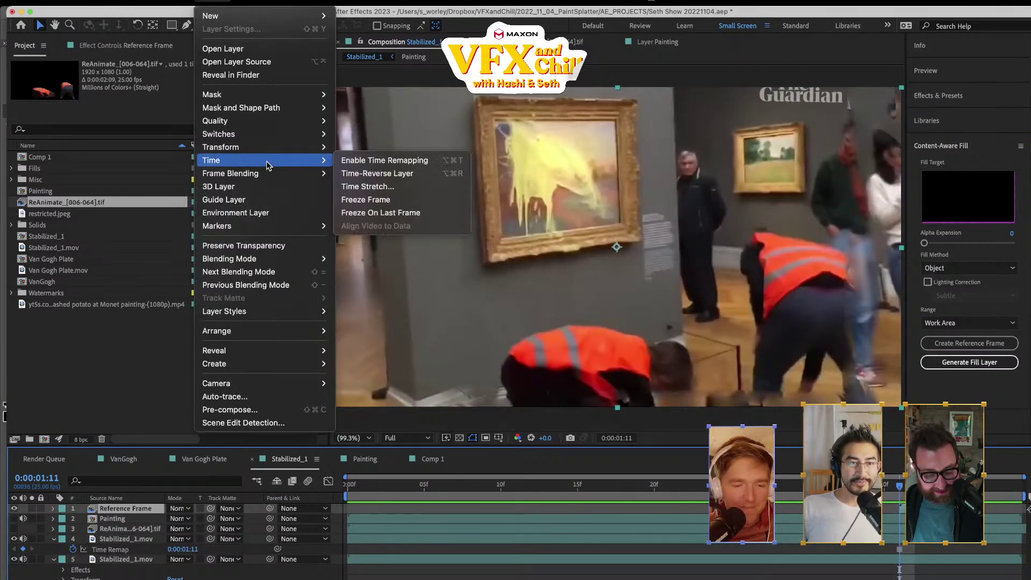
pyautogui.click(370, 199)
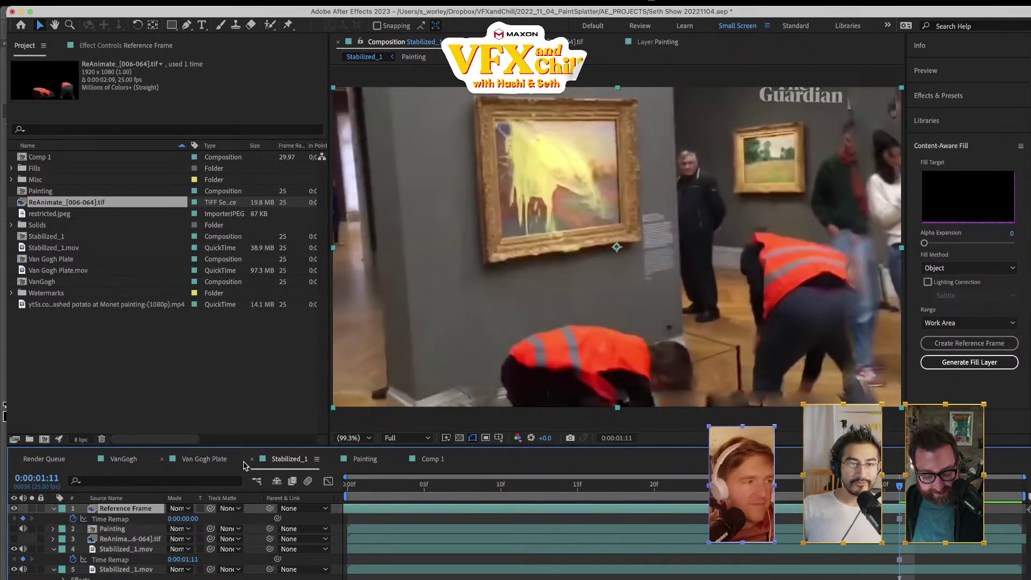
# - Play and scrub the Stabilized_1 composition from its start to check the frozen Reference Frame layer
pyautogui.moveTo(537, 486); pyautogui.dragTo(411, 494)
pyautogui.press('space')
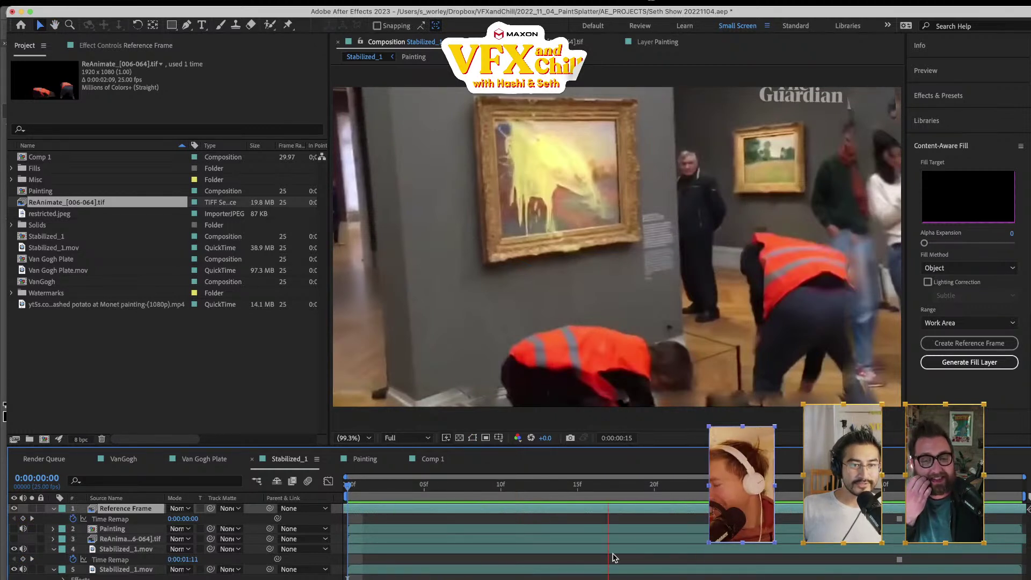
pyautogui.press('space')
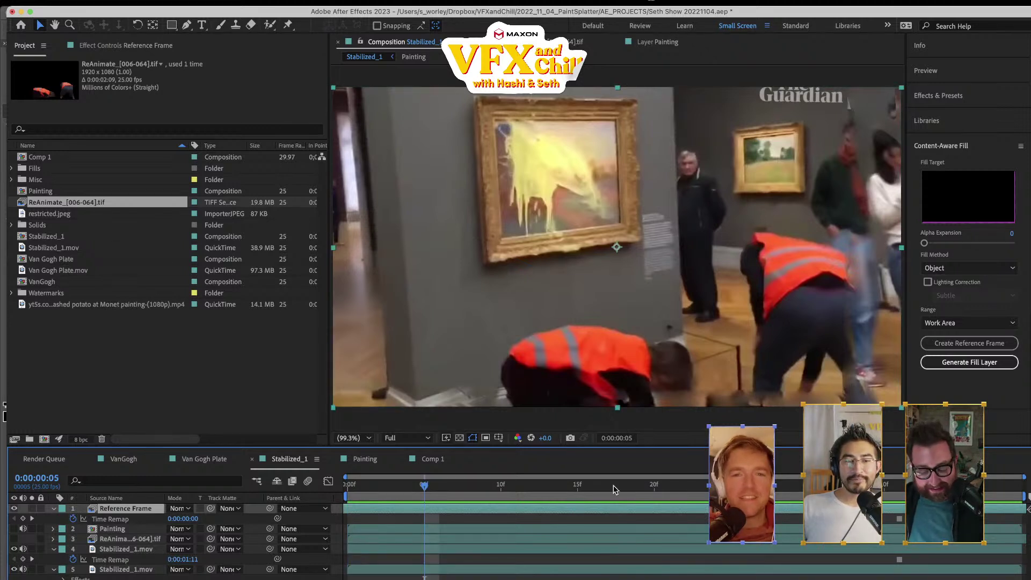
pyautogui.moveTo(615, 489); pyautogui.dragTo(623, 491)
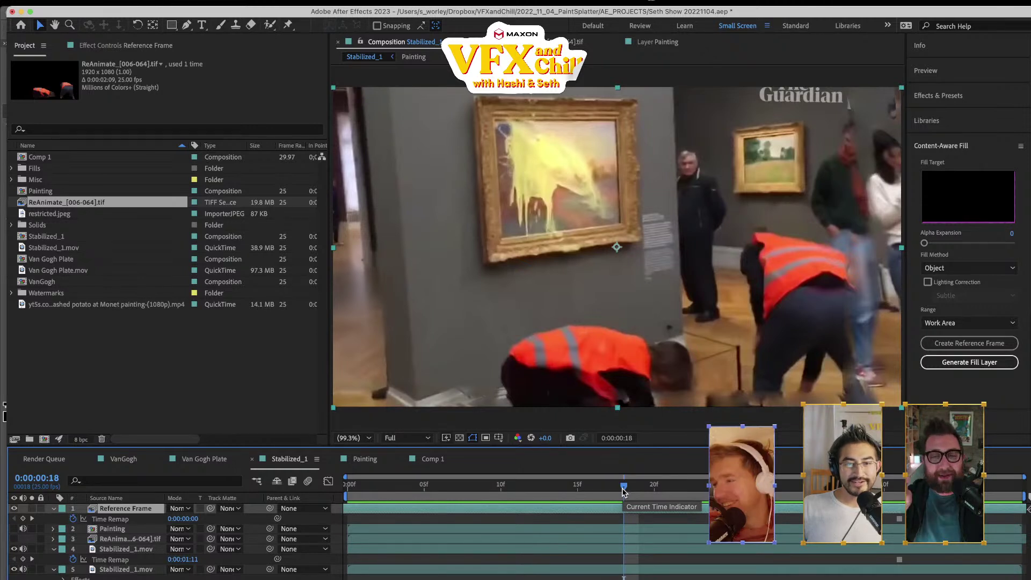
pyautogui.moveTo(623, 491); pyautogui.dragTo(152, 495)
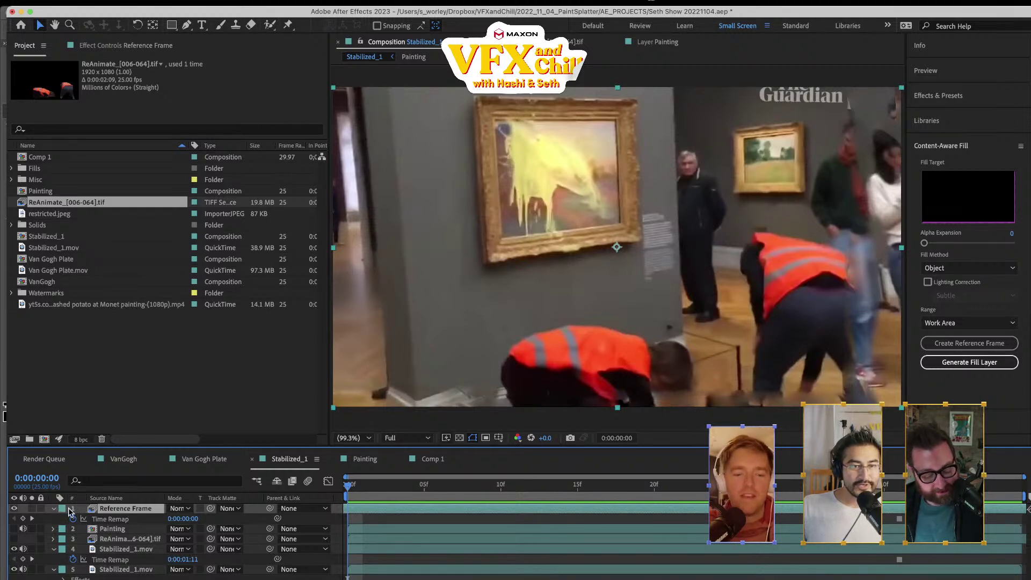
# - Hide both Stabilized_1.mov layers so the isolated picture frame stands alone over black
pyautogui.click(107, 531)
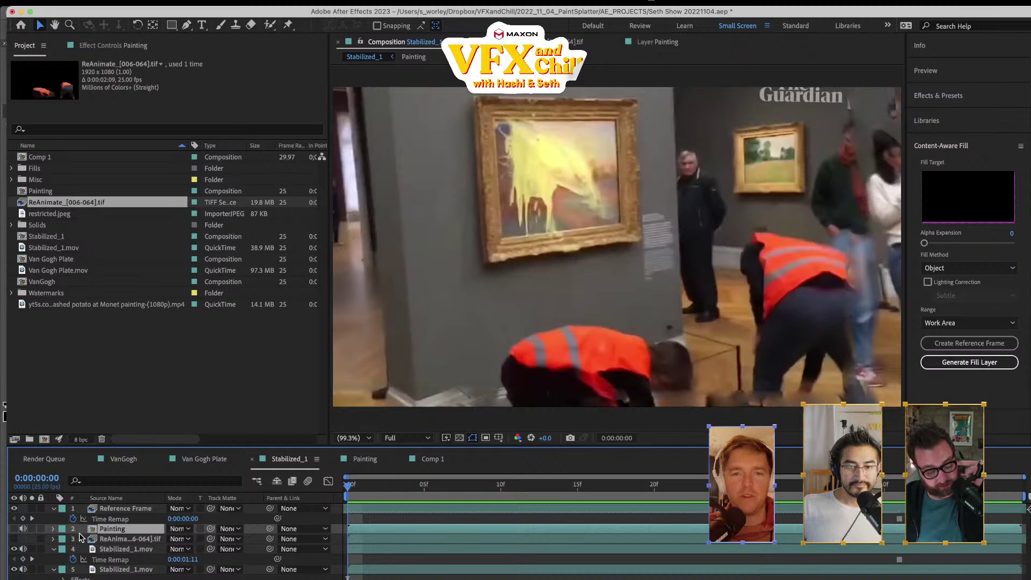
pyautogui.click(14, 570)
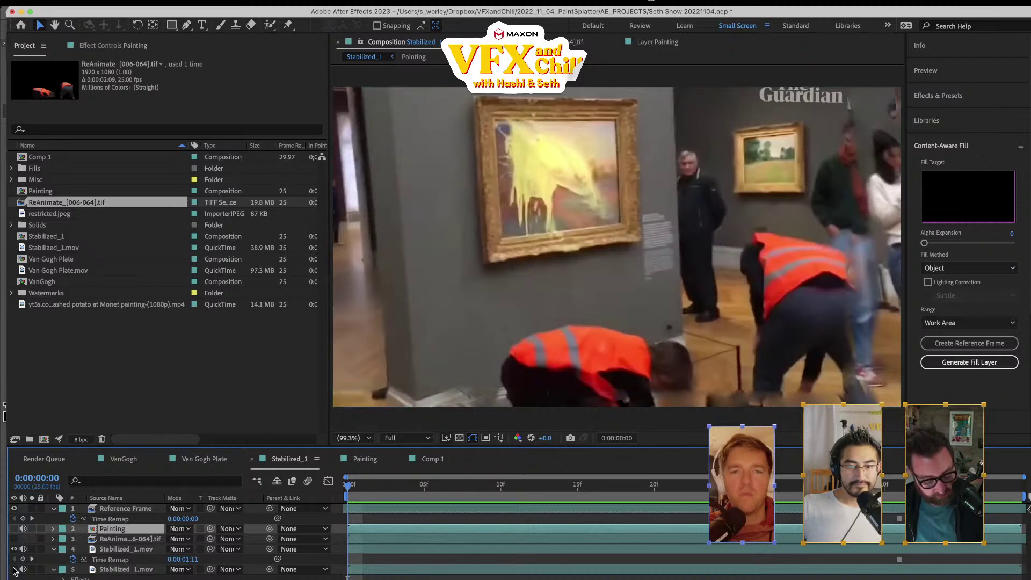
pyautogui.press('pagedown')
pyautogui.press('pagedown')
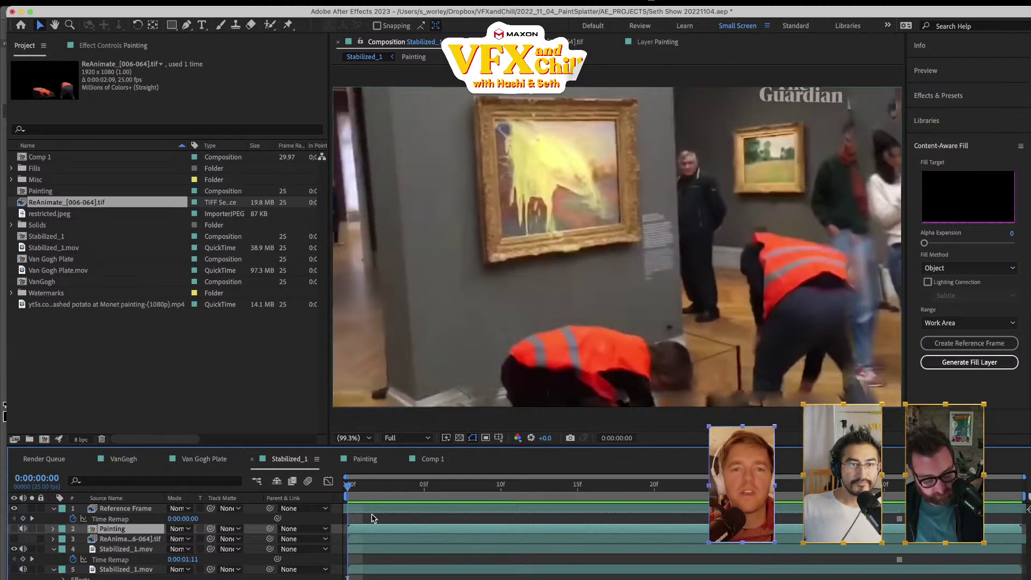
pyautogui.click(14, 549)
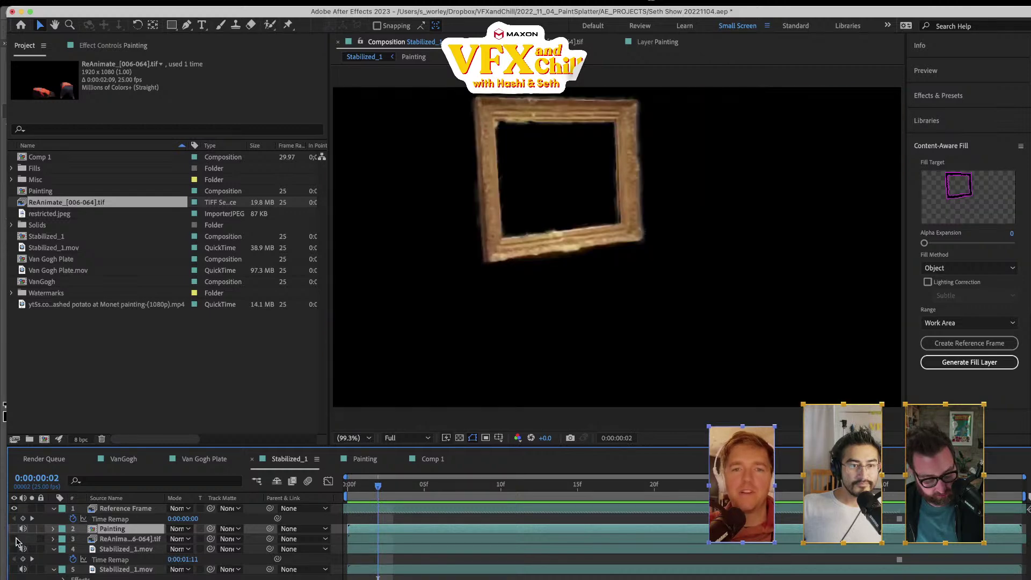
# - Show the ReAnimate_[006-064].tif layer and place it above the Reference Frame layer, previewing the characters against the picture frame
pyautogui.click(14, 538)
pyautogui.press('space')
pyautogui.press('space')
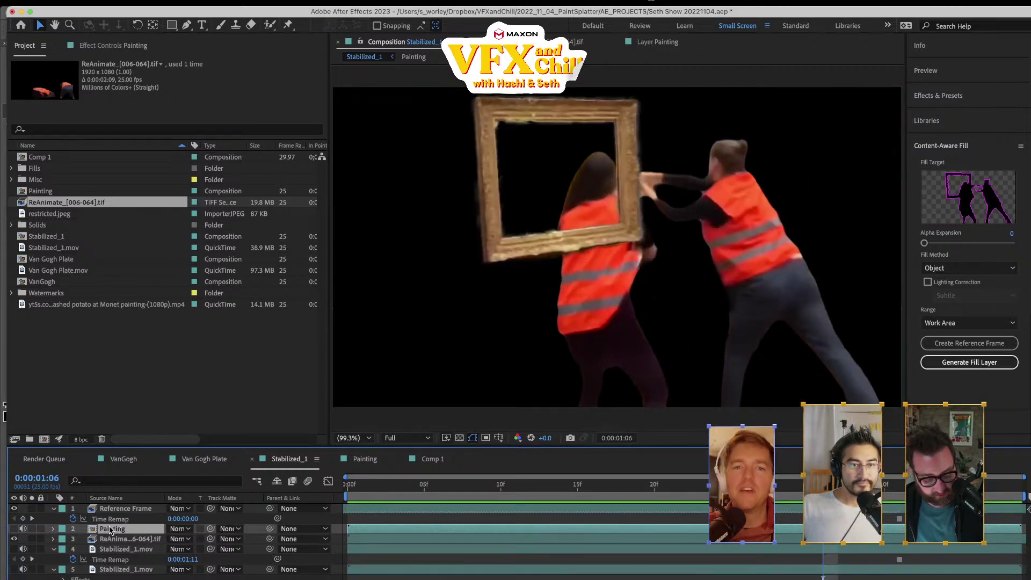
pyautogui.moveTo(115, 530)
pyautogui.mouseDown()
pyautogui.moveTo(118, 546)
pyautogui.moveTo(124, 525)
pyautogui.mouseUp()
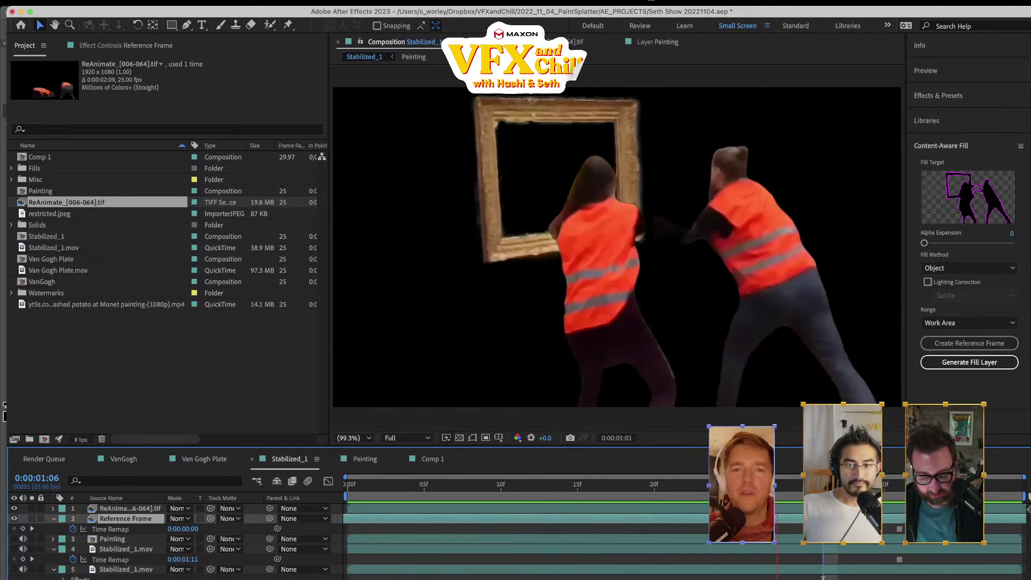
pyautogui.press('space')
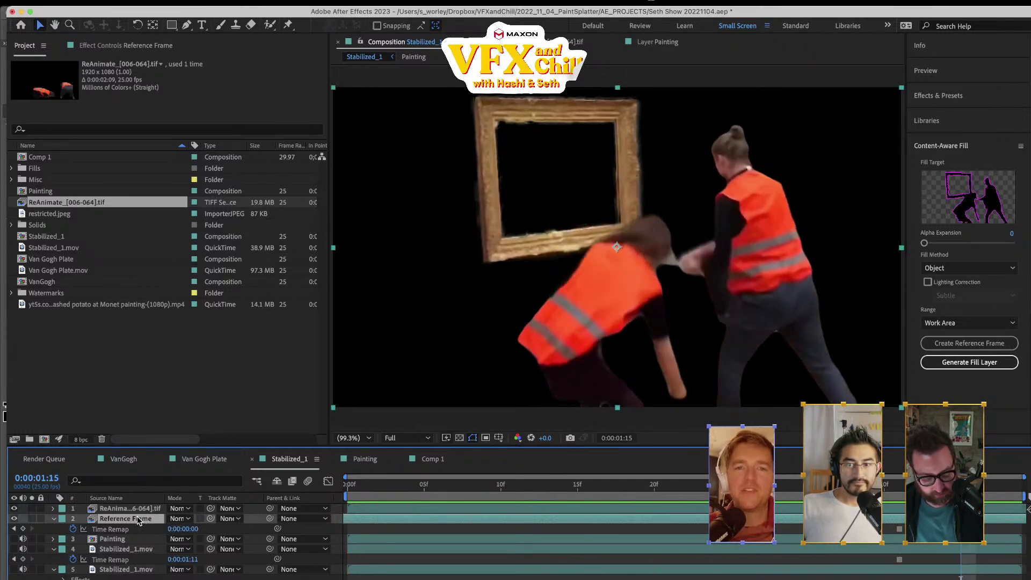
# - Lengthen the Stabilized_1 composition's duration in Composition Settings beyond the end of the ReAnimate_[006-064].tif layer
pyautogui.click(489, 510)
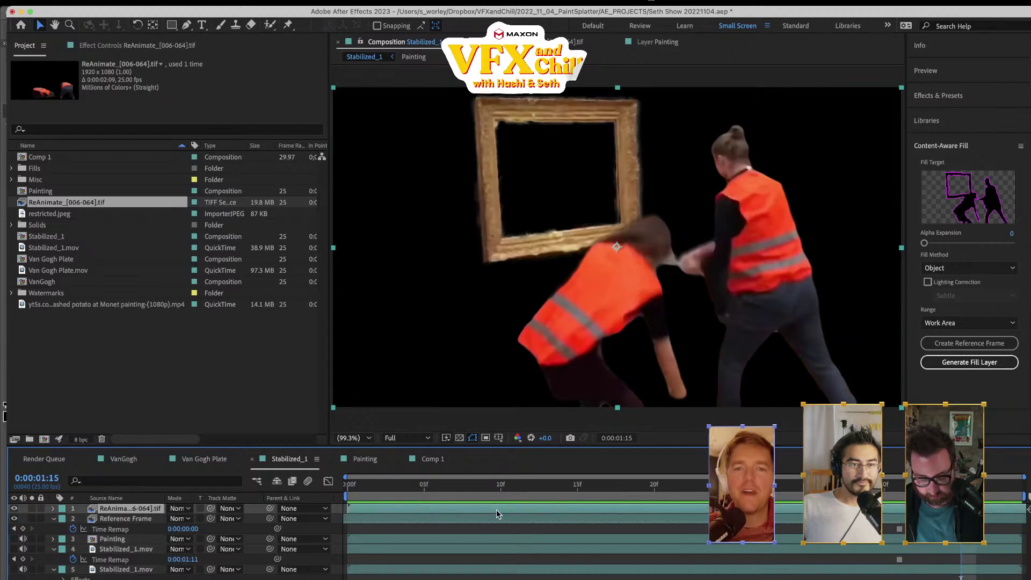
pyautogui.click(175, 3)
pyautogui.click(183, 35)
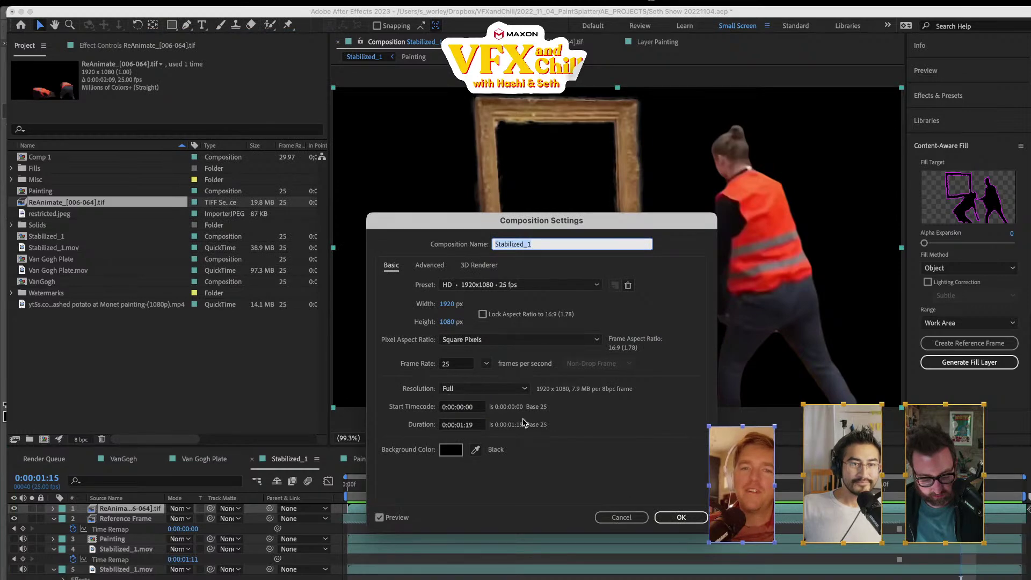
pyautogui.click(462, 424)
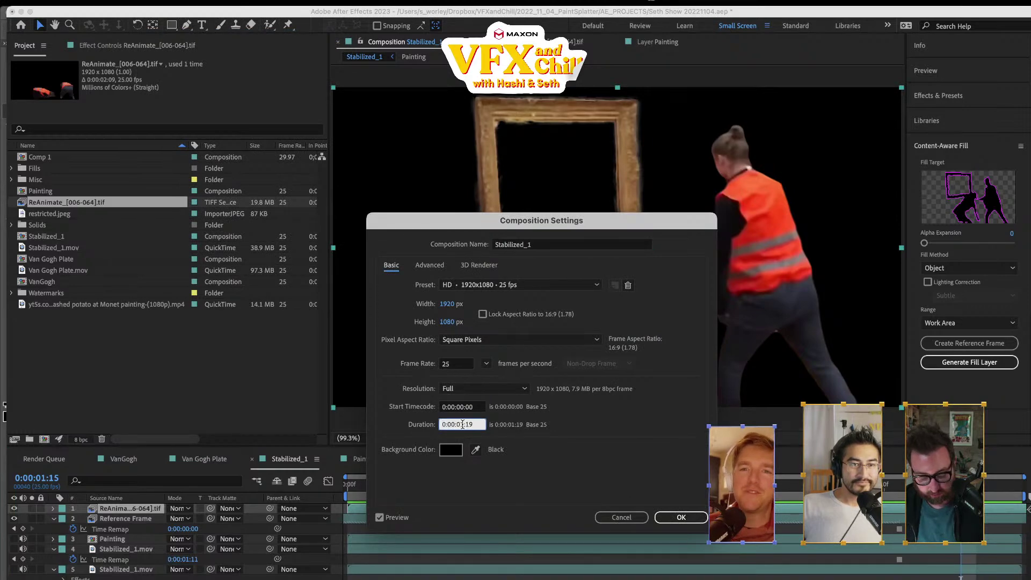
pyautogui.press('Return')
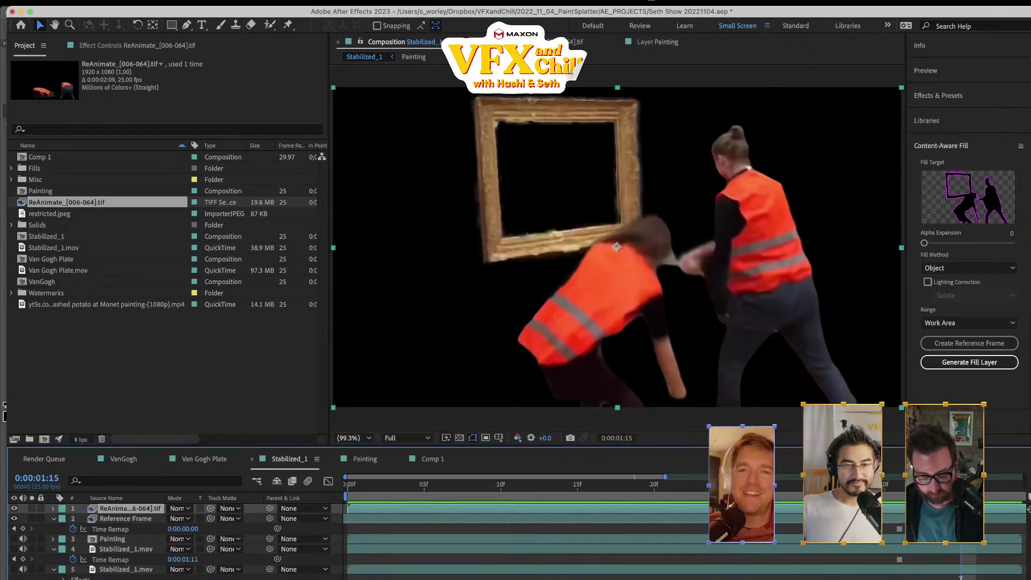
pyautogui.click(161, 2)
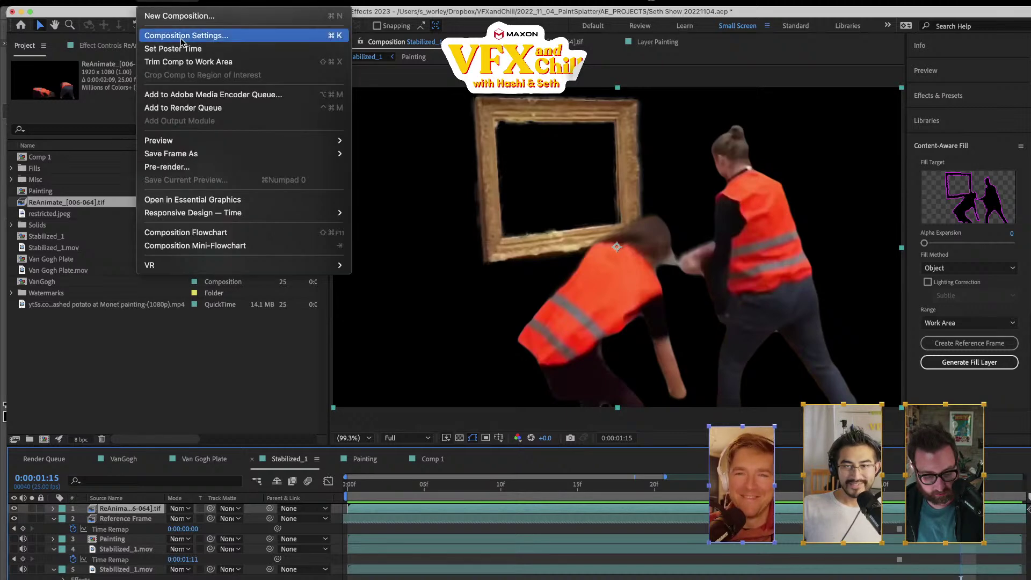
pyautogui.click(171, 35)
pyautogui.click(463, 426)
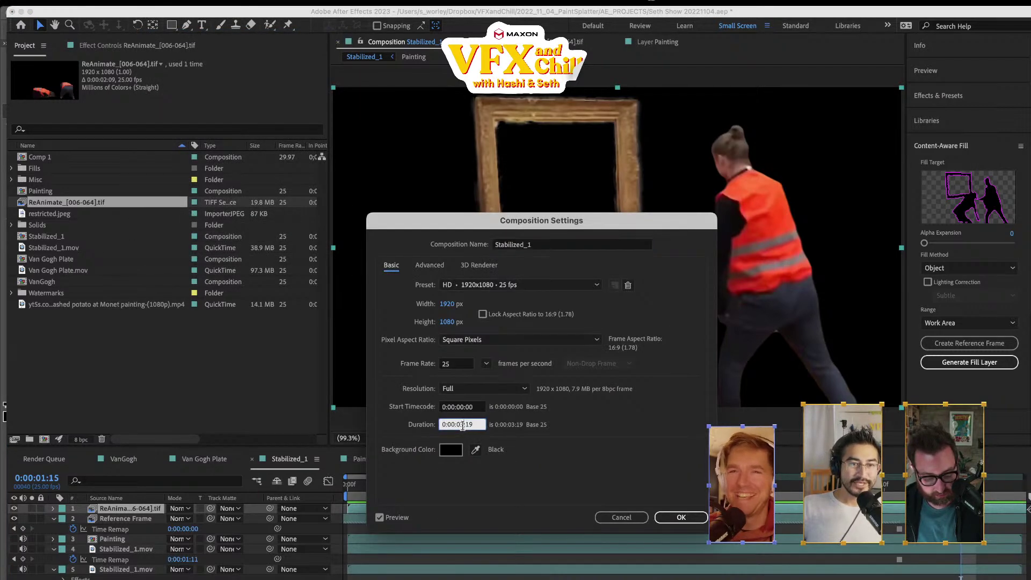
pyautogui.press('Return')
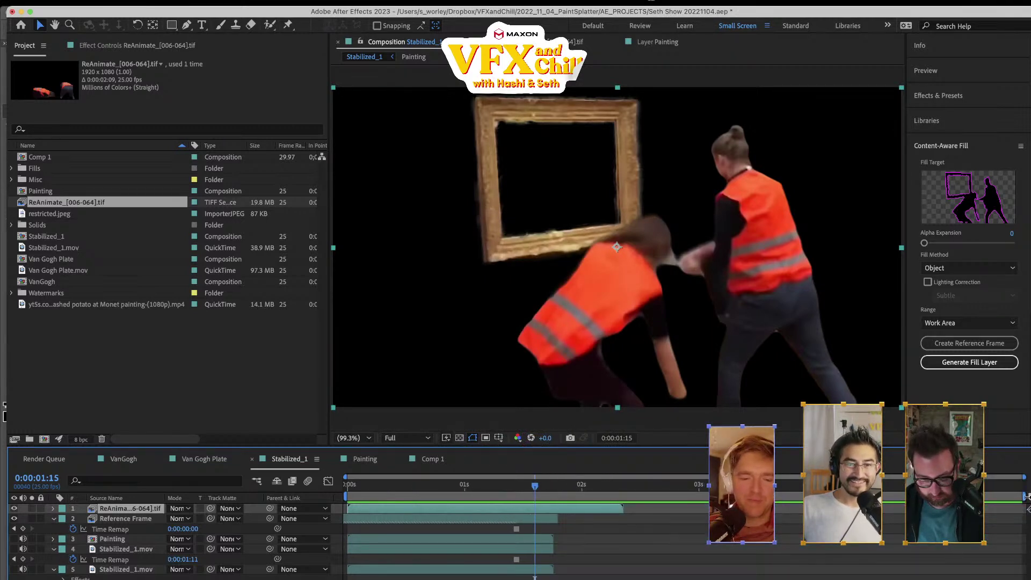
# - End the work area where the ReAnimate_[006-064].tif layer ends and trim the composition to the work area
pyautogui.moveTo(1026, 497); pyautogui.dragTo(632, 474)
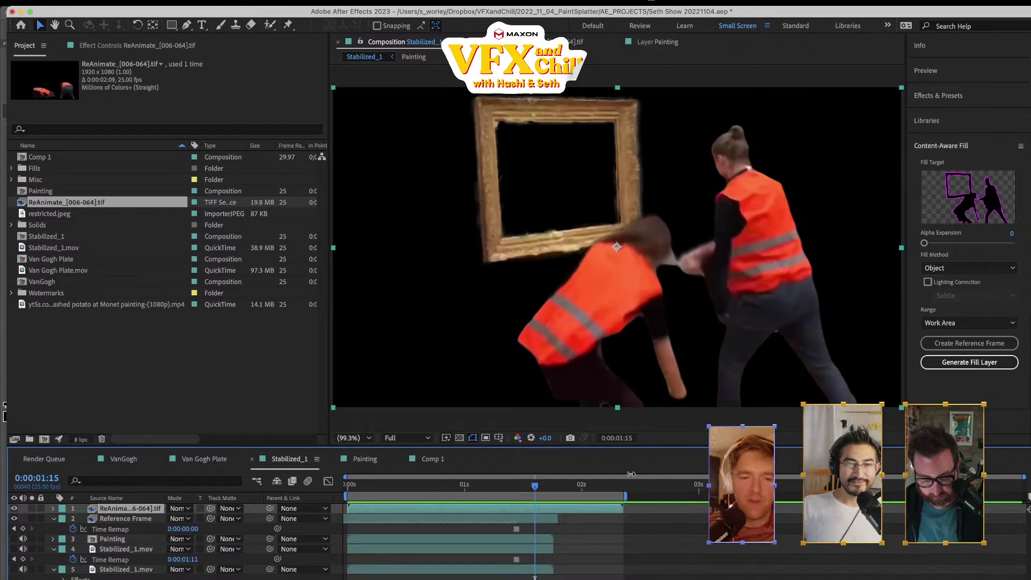
pyautogui.click(157, 0)
pyautogui.click(214, 64)
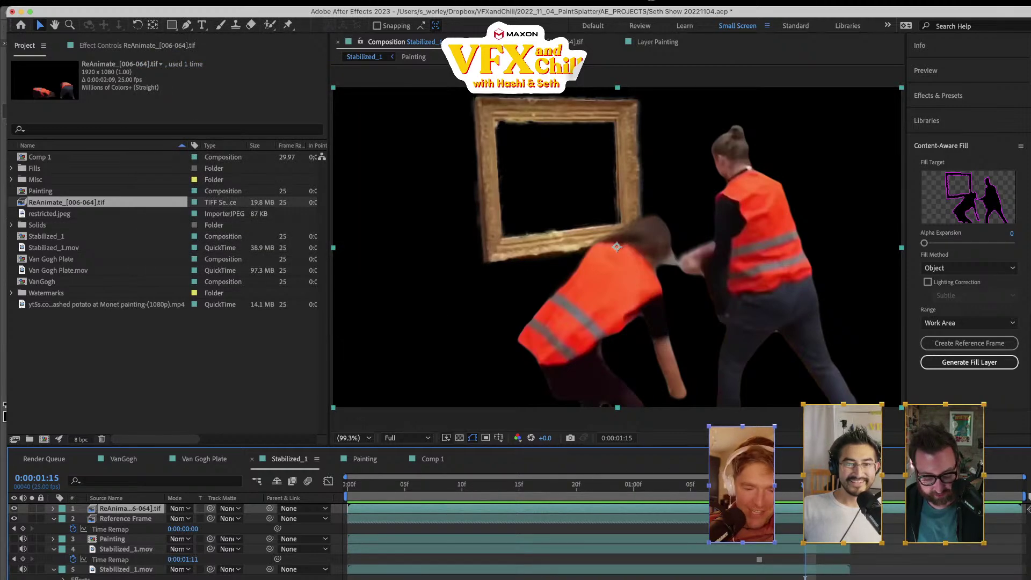
pyautogui.press('super+Down')
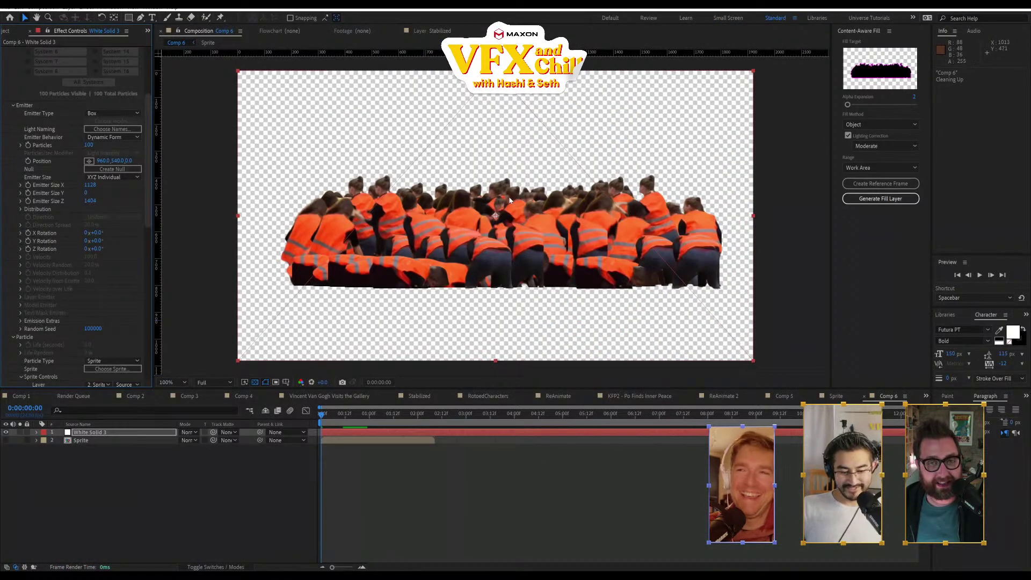
# - Add a camera to Comp 6 and orbit it to look down on the crowd of sprite particles from higher up
pyautogui.hotkey('ctrl', 'alt', 'shift', 'c')
pyautogui.press('Return')
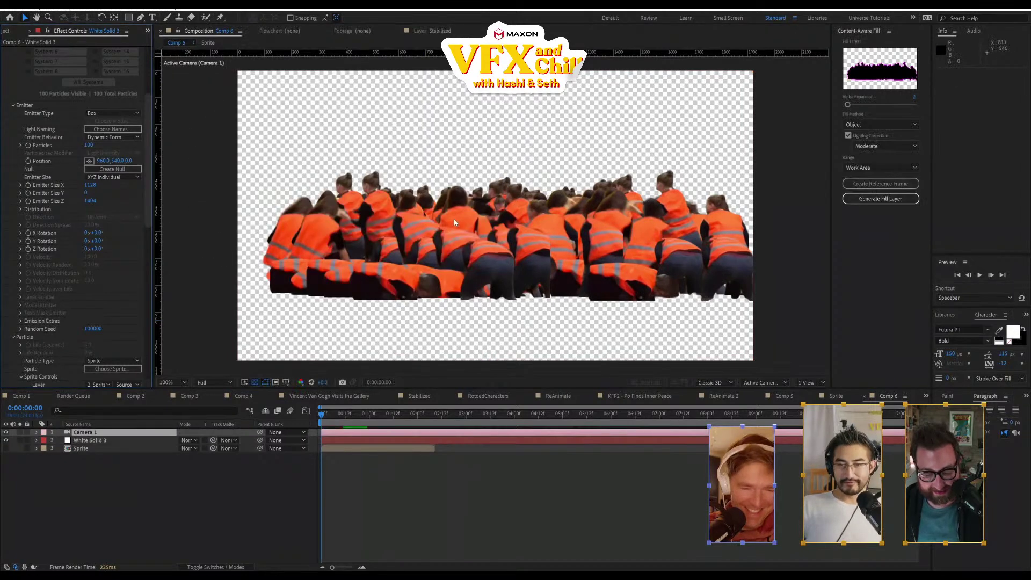
pyautogui.press('c')
pyautogui.moveTo(454, 222); pyautogui.dragTo(336, 320)
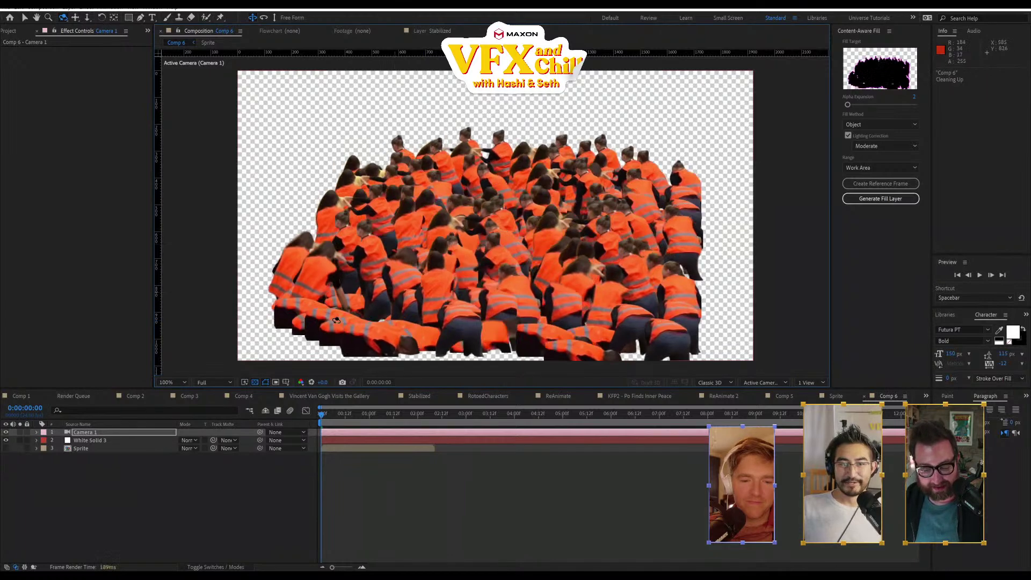
# - Enable Shadowlets in the Lighting settings of the Particular effect on White Solid 3
pyautogui.click(90, 449)
pyautogui.click(89, 440)
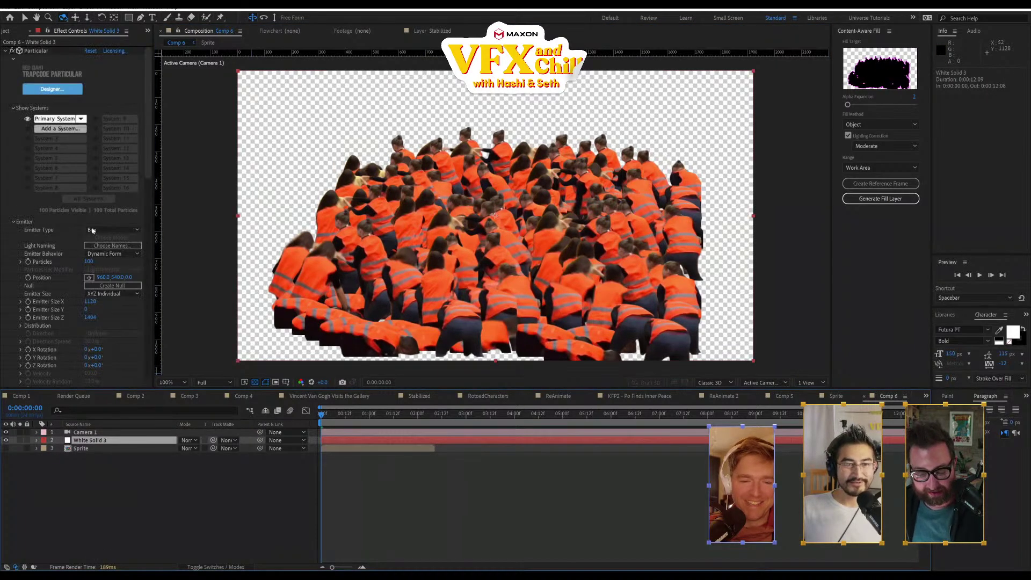
pyautogui.scroll(-4, 81, 252)
pyautogui.scroll(-10, 79, 253)
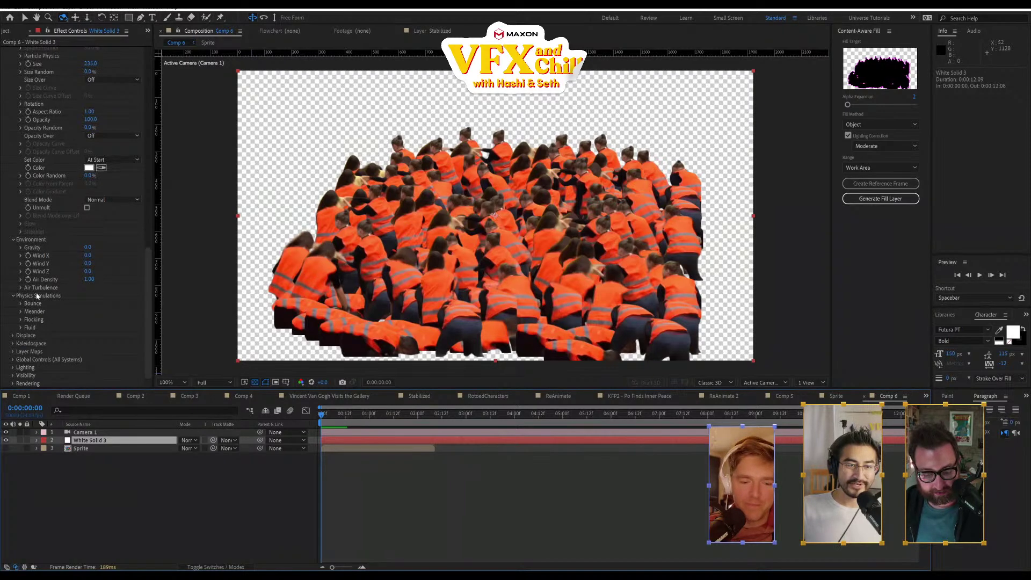
pyautogui.scroll(8, 12, 269)
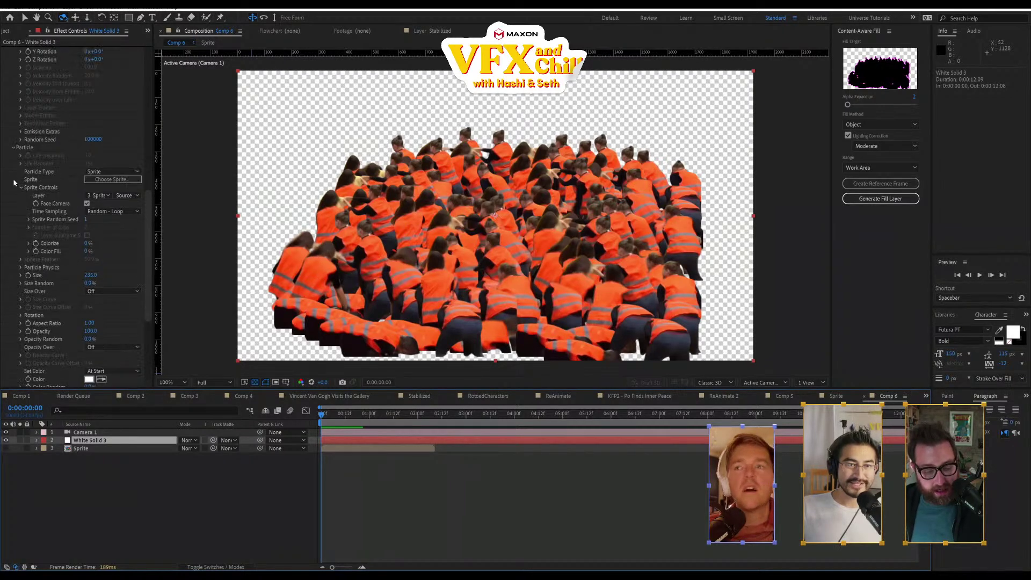
pyautogui.click(13, 147)
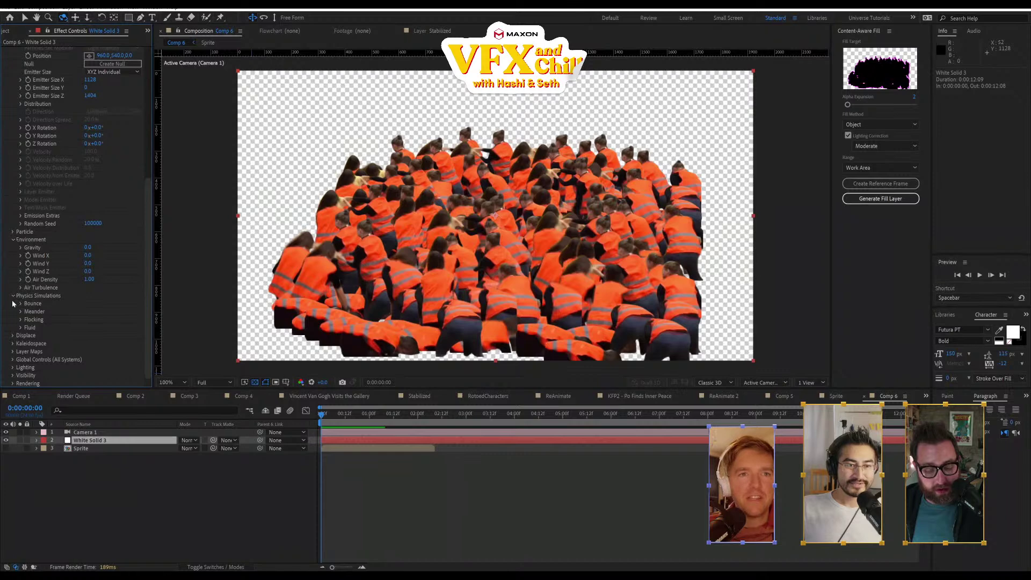
pyautogui.click(14, 368)
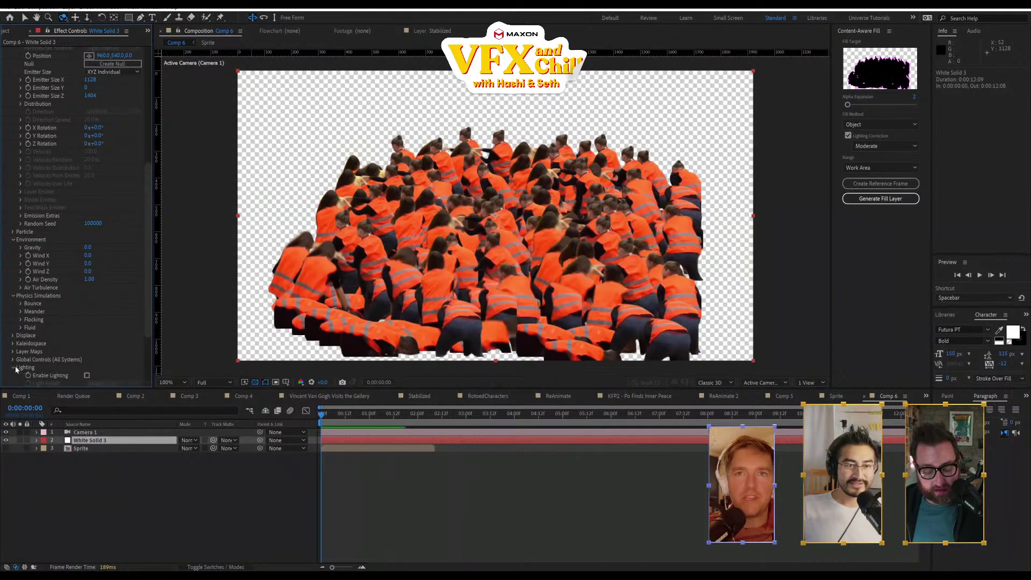
pyautogui.scroll(-3, 32, 338)
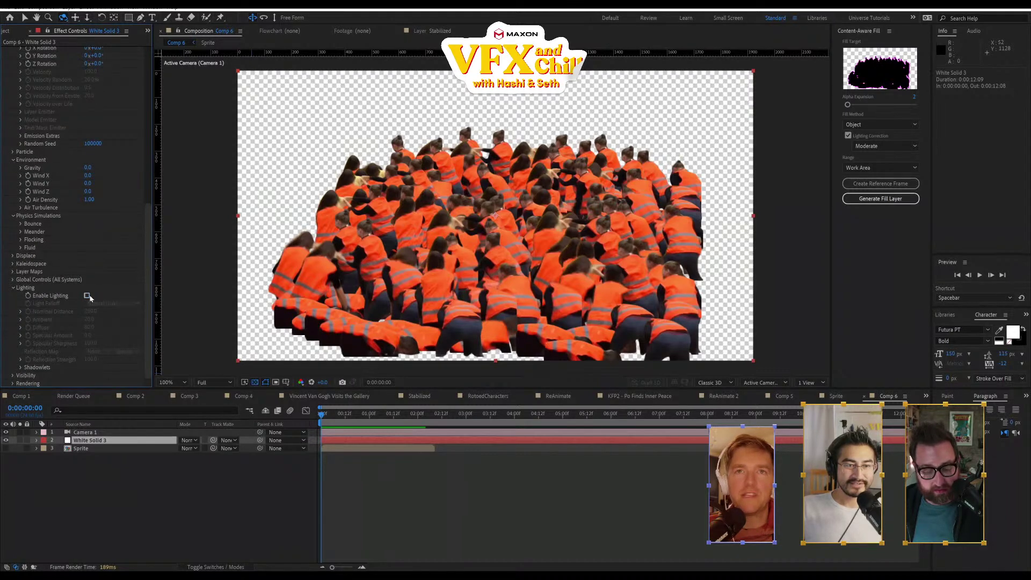
pyautogui.click(87, 296)
pyautogui.click(87, 296)
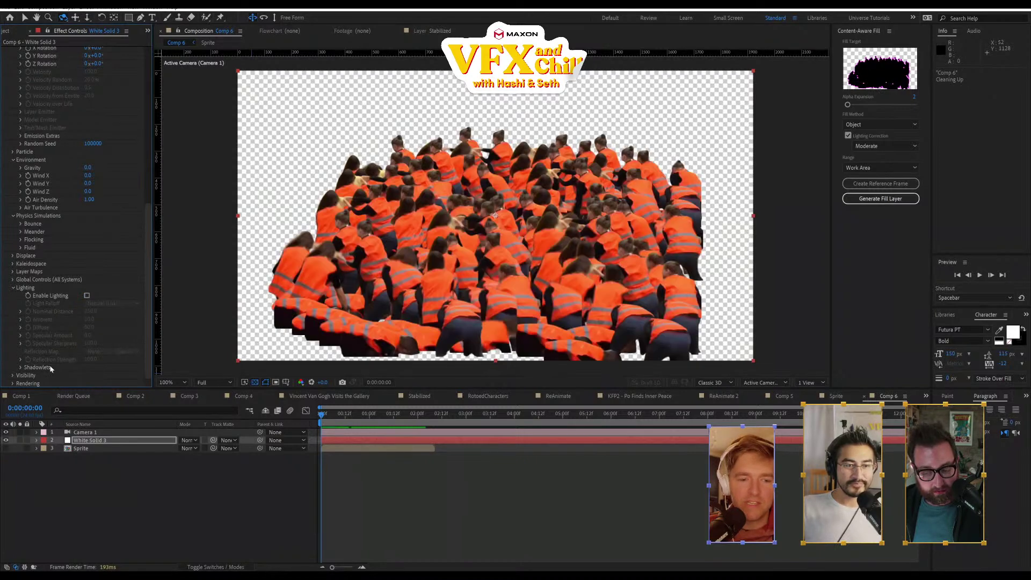
pyautogui.click(21, 367)
pyautogui.scroll(-3, 75, 343)
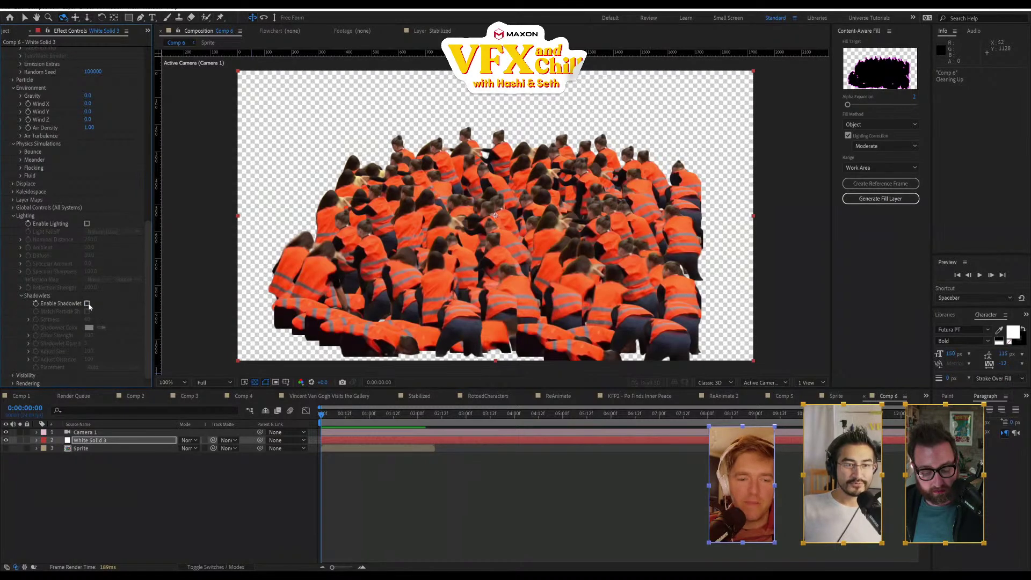
pyautogui.click(87, 304)
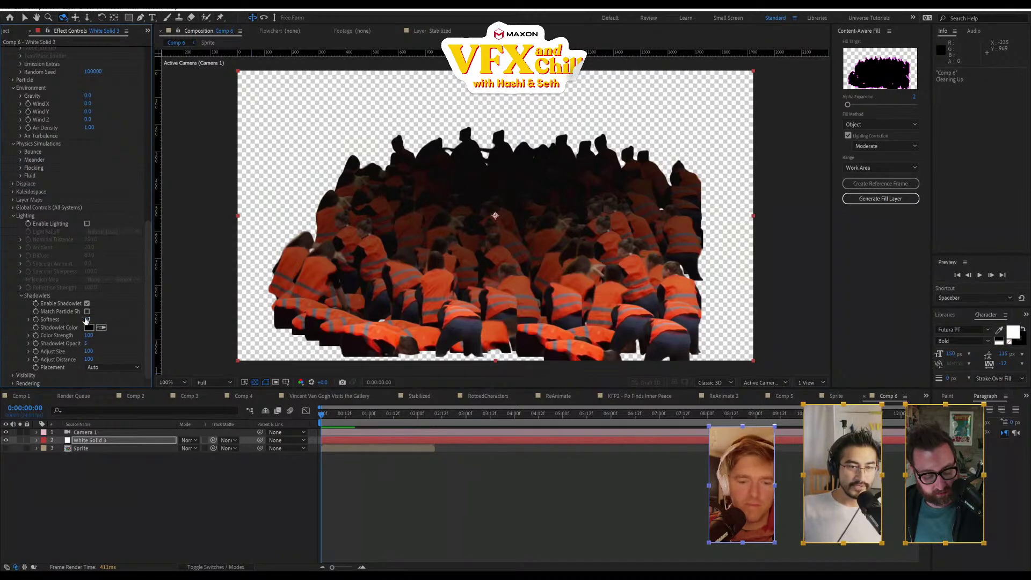
# - Set the shadowlets' Softness to 0 and Adjust Size to 63, with their shape matched to the particles
pyautogui.moveTo(87, 319); pyautogui.dragTo(60, 344)
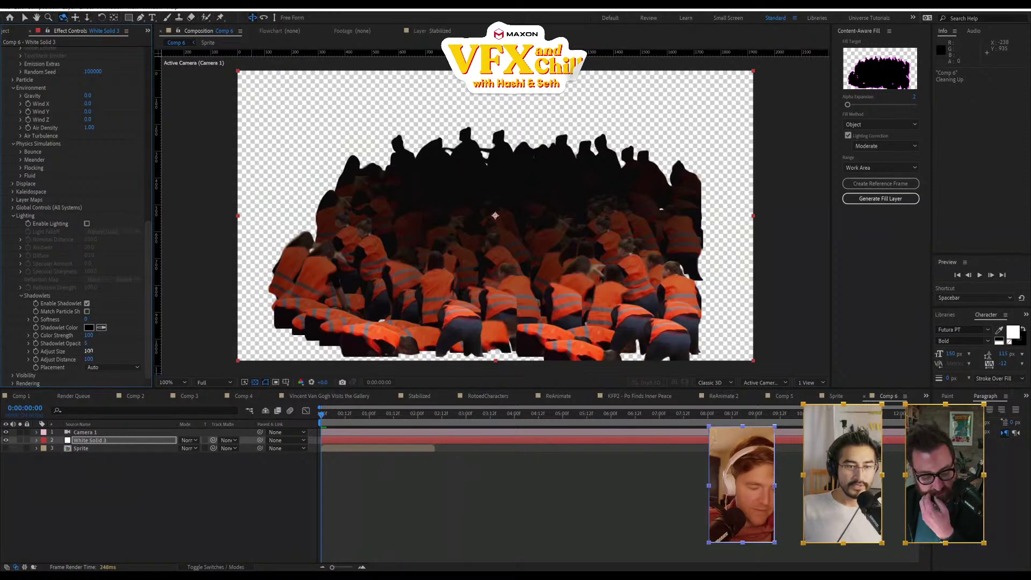
pyautogui.moveTo(89, 350)
pyautogui.mouseDown()
pyautogui.moveTo(72, 351)
pyautogui.moveTo(104, 351)
pyautogui.mouseUp()
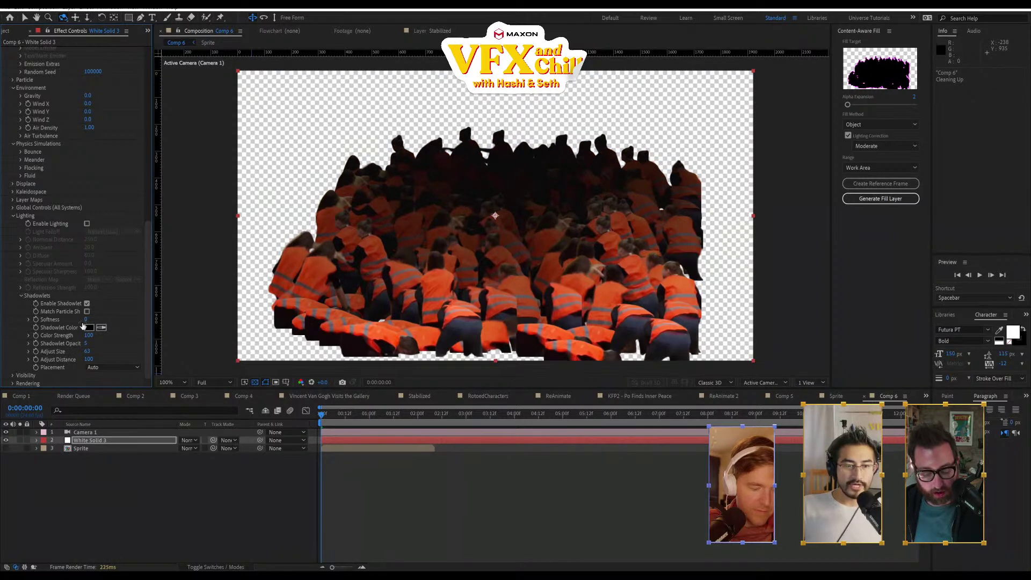
pyautogui.click(87, 312)
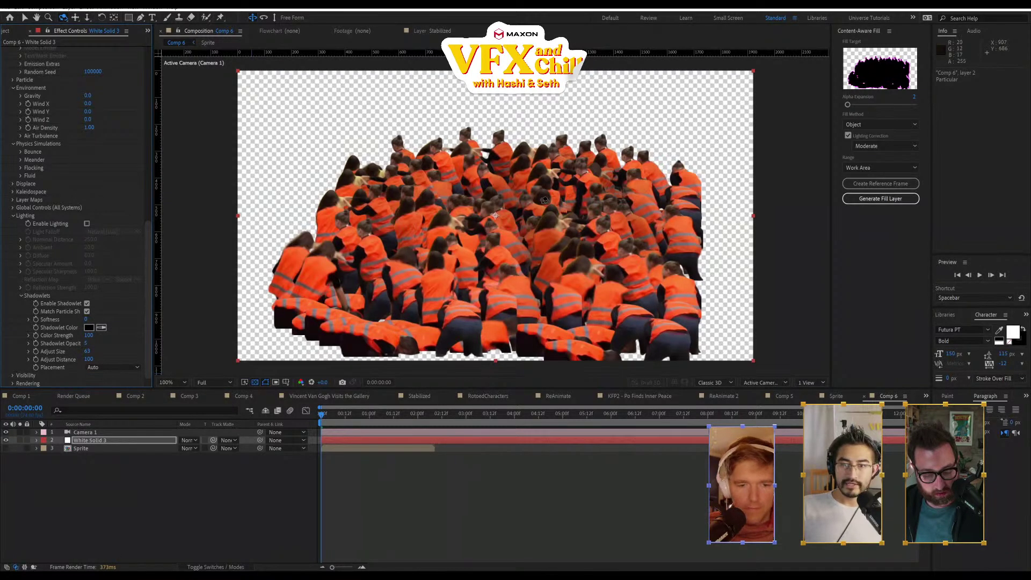
# - Refine the crowd's shadowlets with Softness 26, Shadowlet Opacity 10 and Adjust Size 125
pyautogui.press('.')
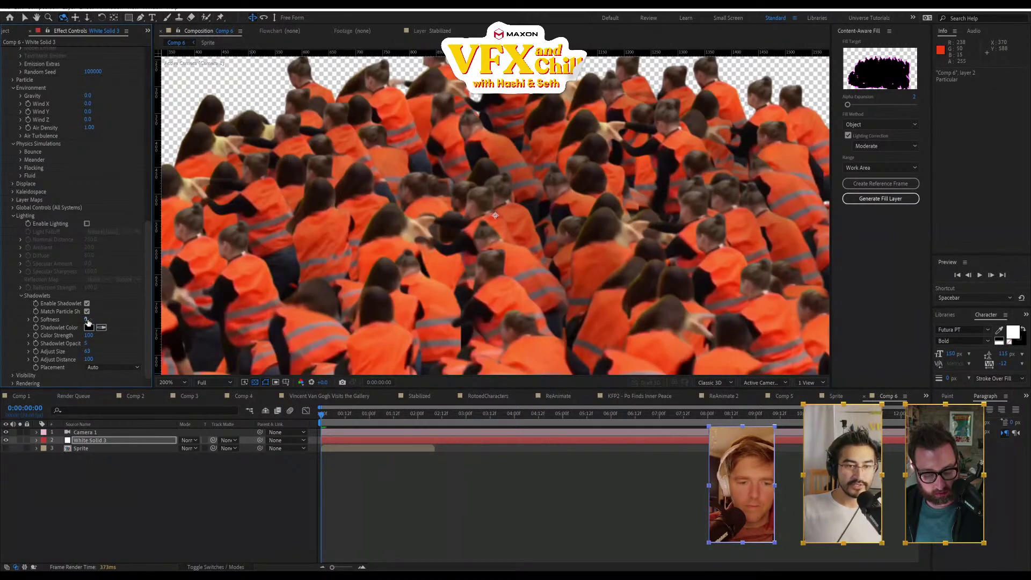
pyautogui.moveTo(98, 319); pyautogui.dragTo(688, 220)
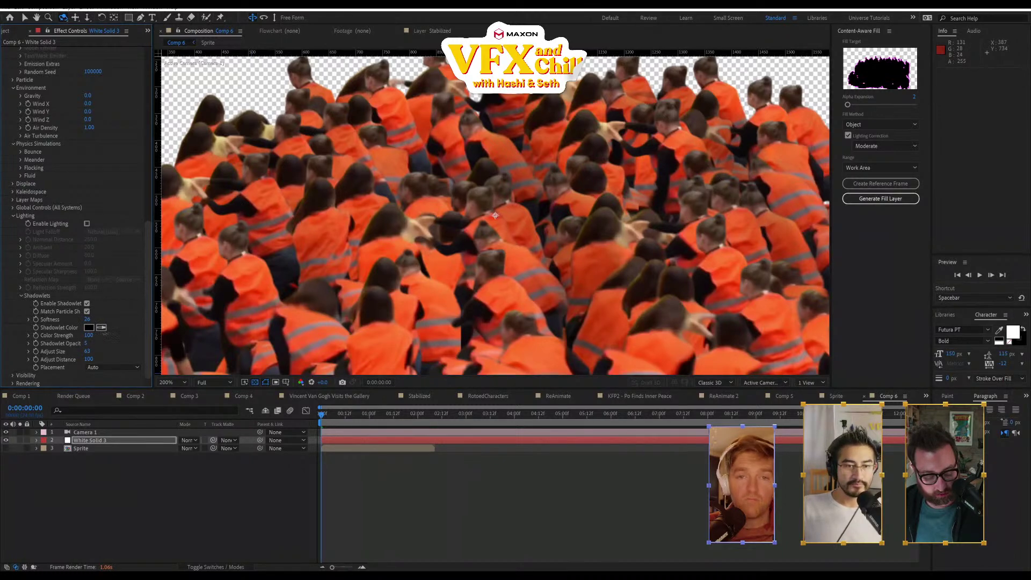
pyautogui.moveTo(85, 343); pyautogui.dragTo(107, 341)
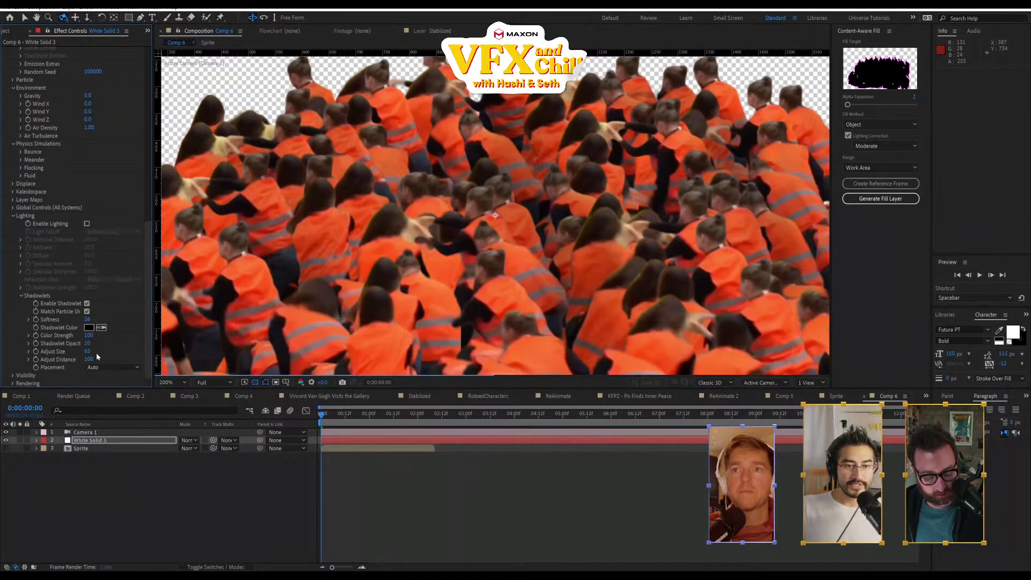
pyautogui.moveTo(113, 349); pyautogui.dragTo(115, 349)
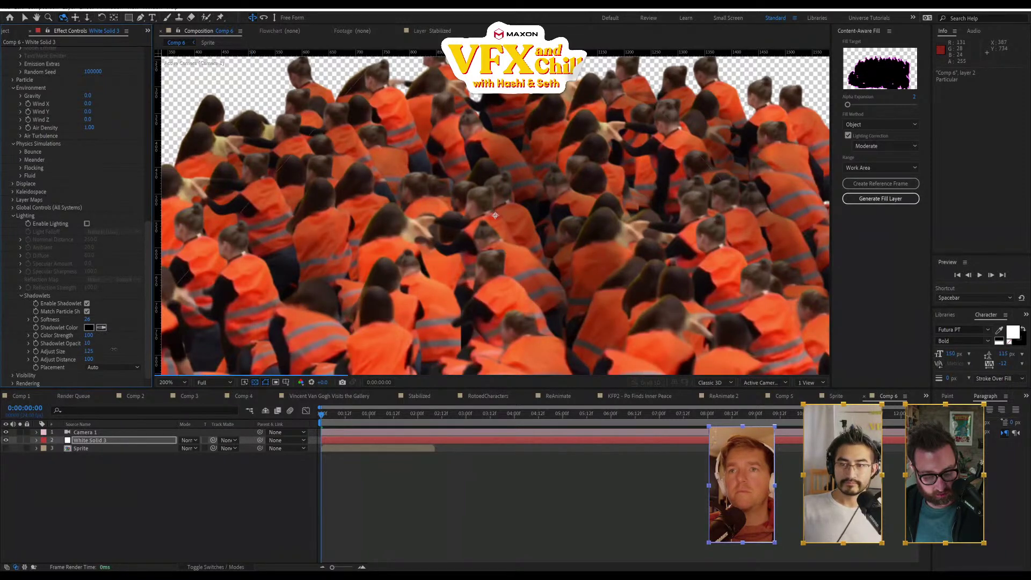
pyautogui.press(',')
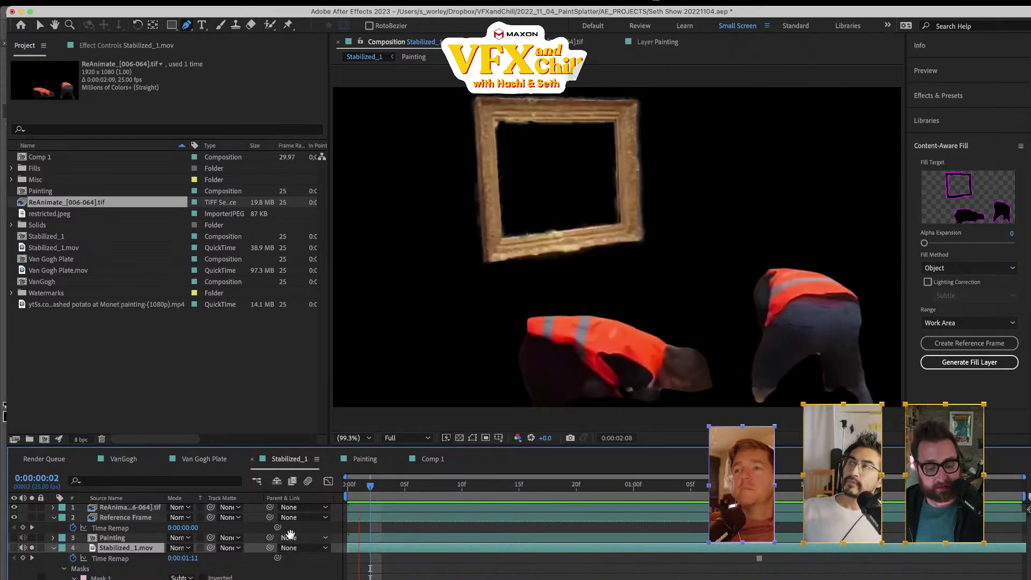
# - In the Stabilized_1 composition, show the Stabilized_1.mov layer and preview the re-animated characters over it
pyautogui.click(14, 548)
pyautogui.click(105, 548)
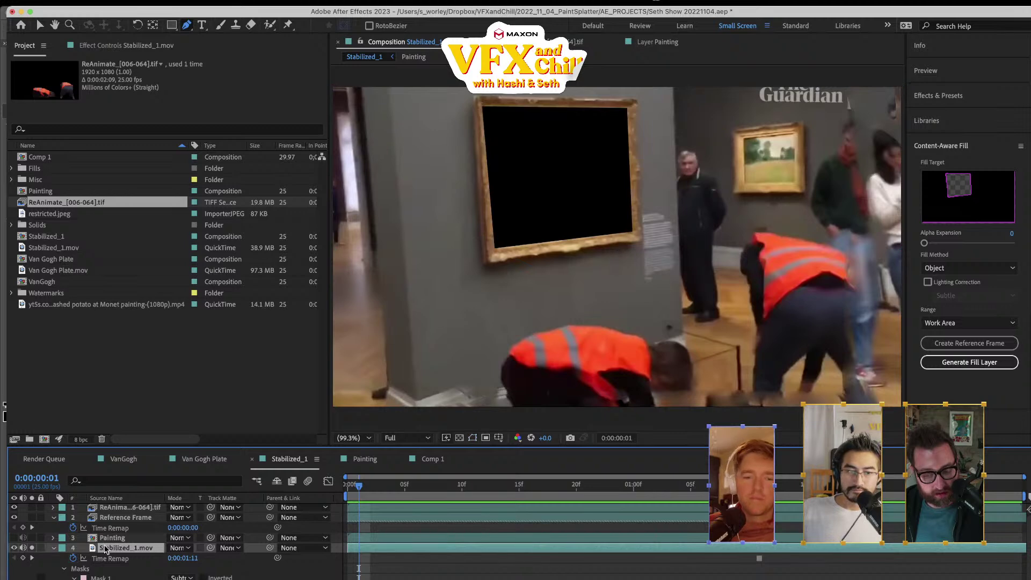
pyautogui.click(104, 549)
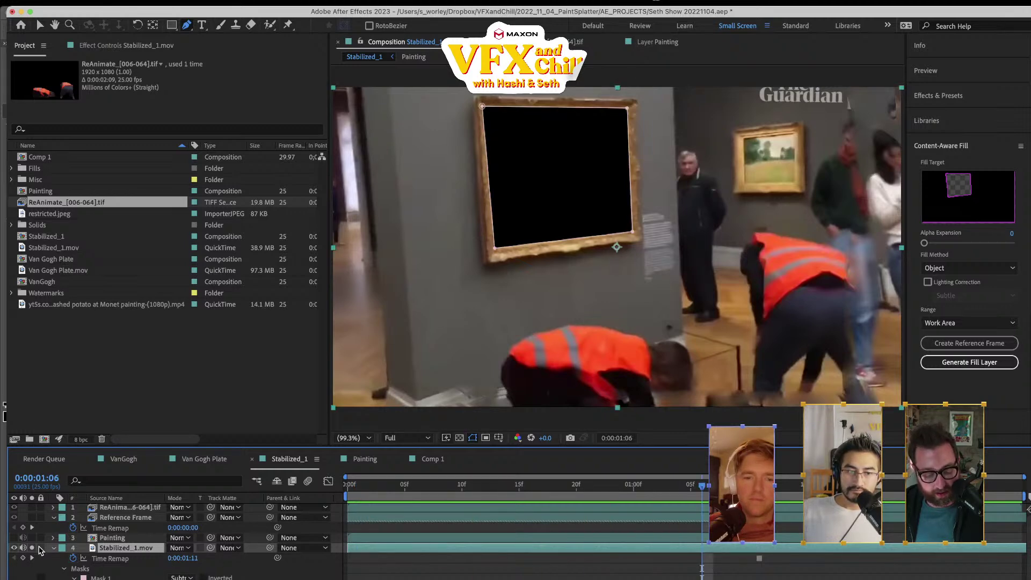
pyautogui.press('space')
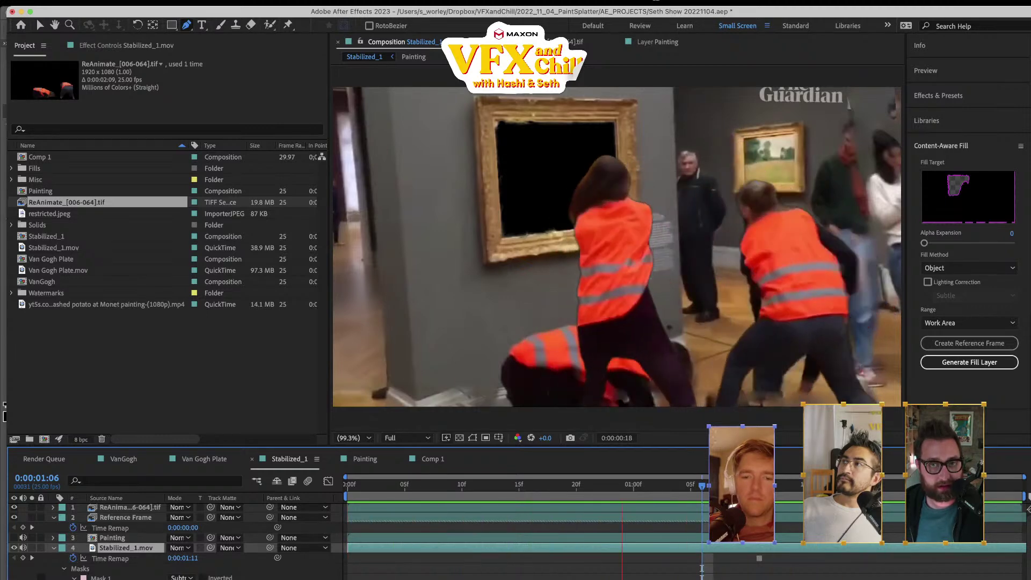
pyautogui.press('space')
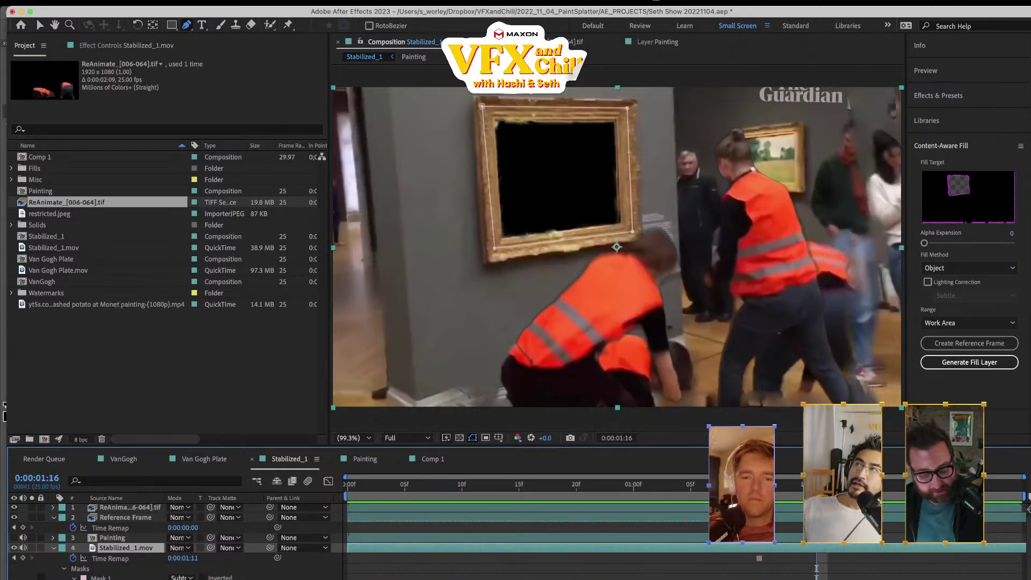
# - Solo the Stabilized_1.mov layer at 0:00:01:16 and create a Content-Aware Fill reference frame from it
pyautogui.click(137, 549)
pyautogui.click(32, 547)
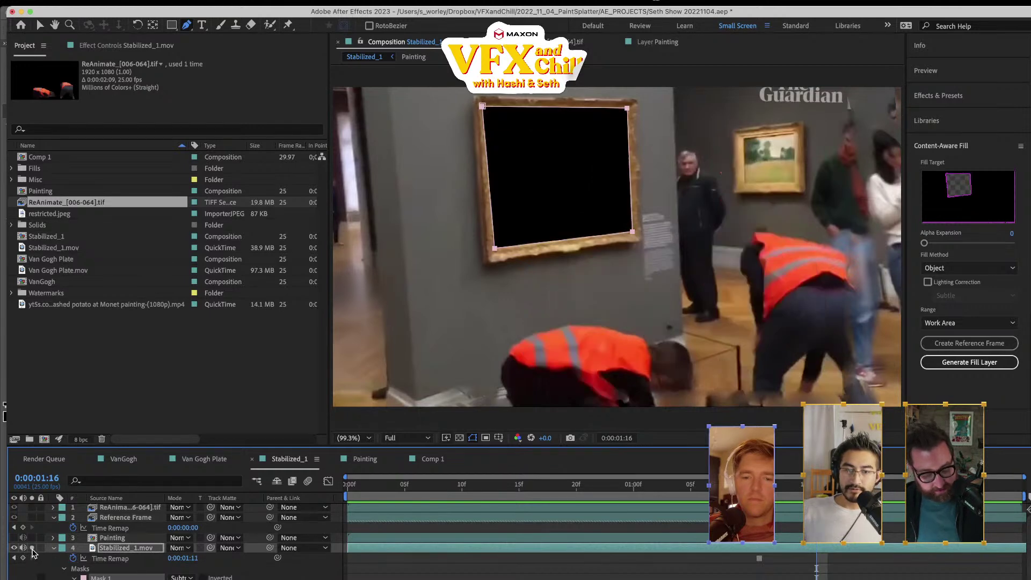
pyautogui.click(968, 343)
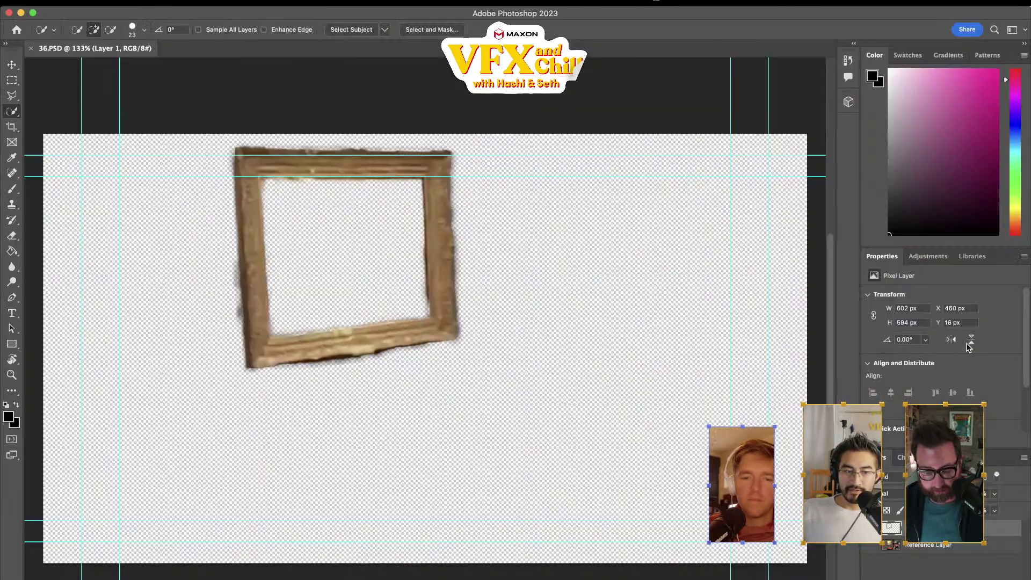
# - In Photoshop, outline the bending worker and the visitors behind on the image's right side with the Polygonal Lasso
pyautogui.click(12, 96)
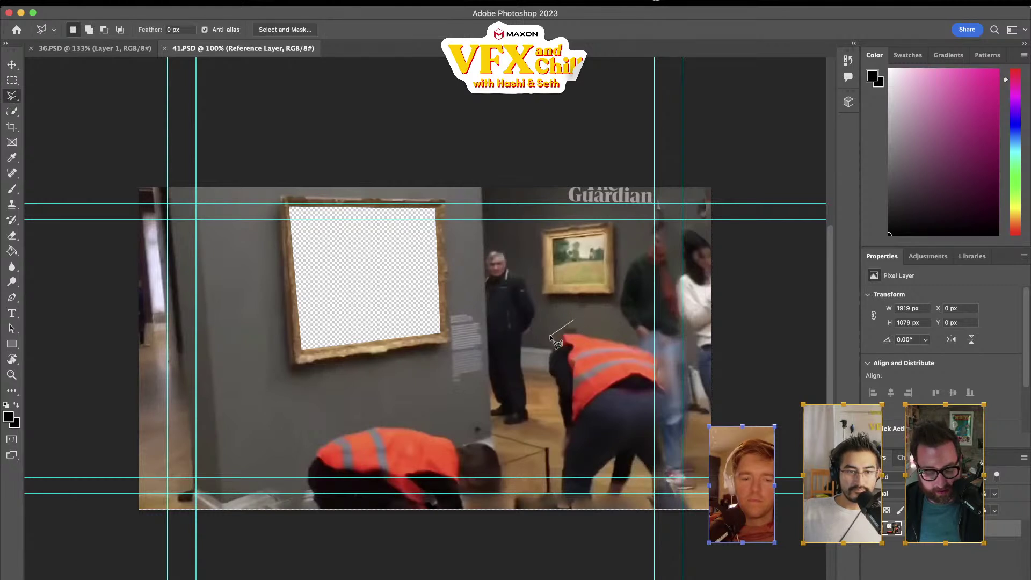
pyautogui.moveTo(549, 429)
pyautogui.mouseDown()
pyautogui.moveTo(553, 523)
pyautogui.moveTo(672, 530)
pyautogui.moveTo(752, 519)
pyautogui.moveTo(700, 466)
pyautogui.moveTo(697, 417)
pyautogui.moveTo(718, 416)
pyautogui.moveTo(735, 236)
pyautogui.moveTo(673, 212)
pyautogui.mouseUp()
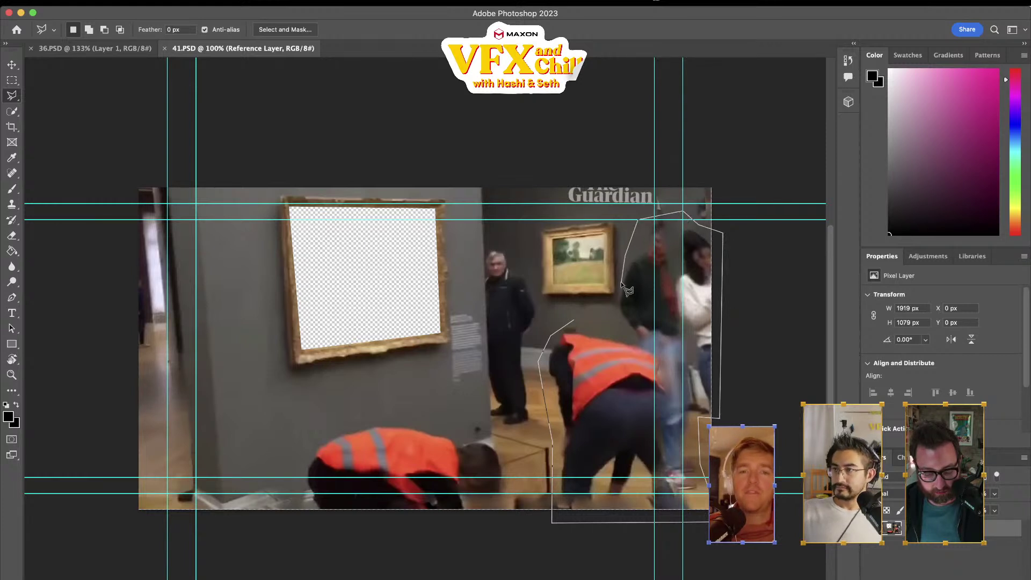
pyautogui.moveTo(579, 318); pyautogui.dragTo(578, 319)
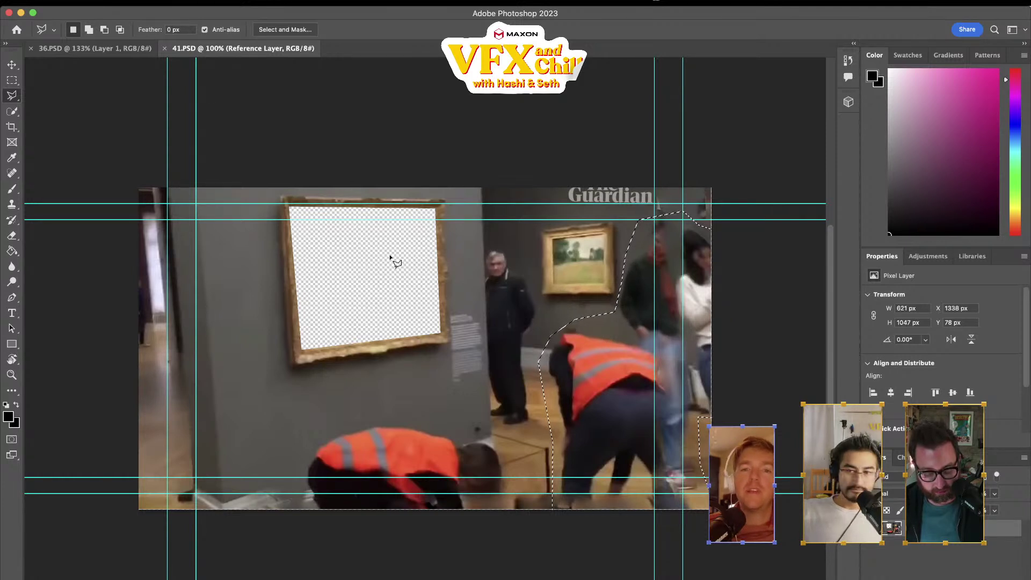
# - Add the crouching worker in the foreground below the picture frame to the lasso selection
pyautogui.press('shift')
pyautogui.moveTo(379, 414)
pyautogui.mouseDown()
pyautogui.moveTo(501, 443)
pyautogui.moveTo(521, 461)
pyautogui.moveTo(511, 510)
pyautogui.mouseUp()
pyautogui.moveTo(340, 544)
pyautogui.mouseDown()
pyautogui.moveTo(308, 531)
pyautogui.moveTo(293, 473)
pyautogui.moveTo(303, 437)
pyautogui.moveTo(323, 430)
pyautogui.mouseUp()
pyautogui.moveTo(379, 414); pyautogui.dragTo(380, 414)
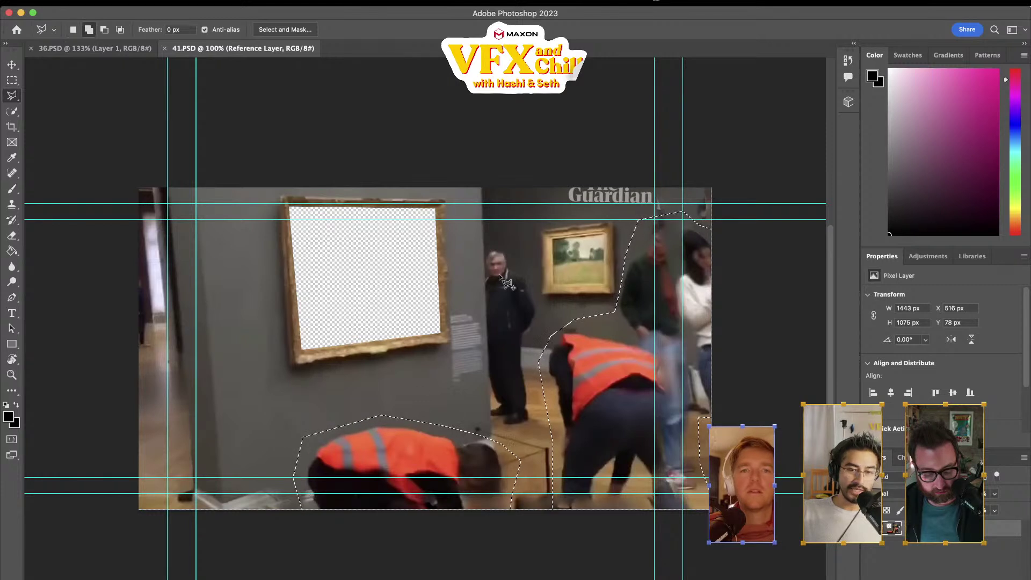
# - Add the man standing beside the wall to the selection and start Content-Aware Fill on the selected people
pyautogui.moveTo(507, 243)
pyautogui.mouseDown()
pyautogui.moveTo(543, 312)
pyautogui.moveTo(530, 430)
pyautogui.moveTo(484, 417)
pyautogui.moveTo(485, 315)
pyautogui.mouseUp()
pyautogui.moveTo(483, 249); pyautogui.dragTo(481, 247)
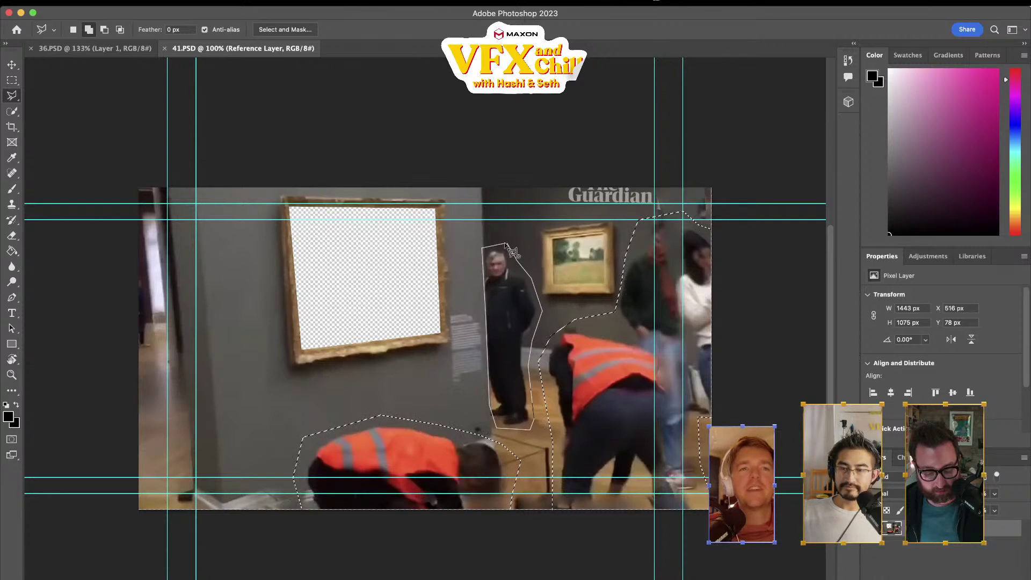
pyautogui.click(110, 6)
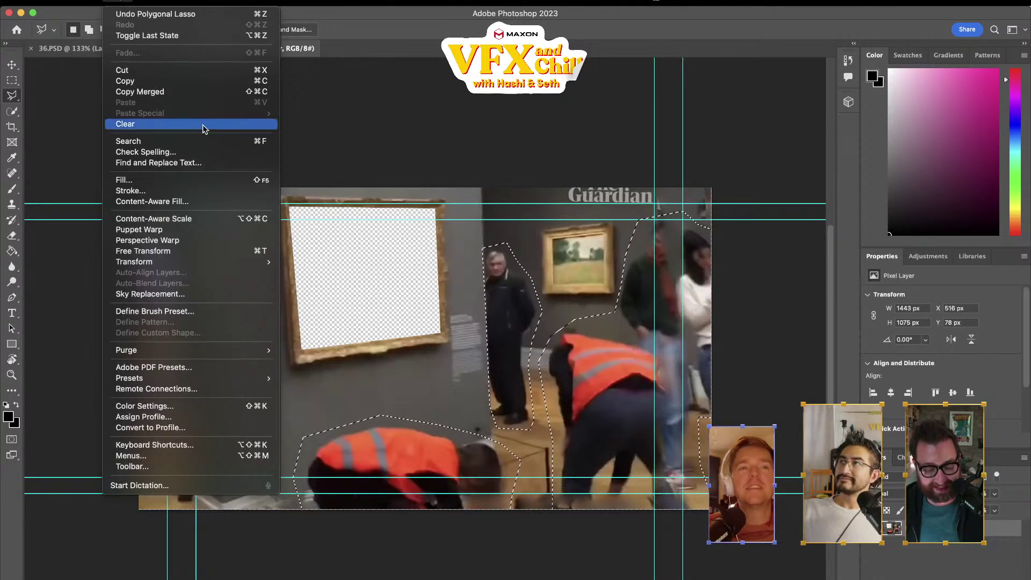
pyautogui.click(183, 202)
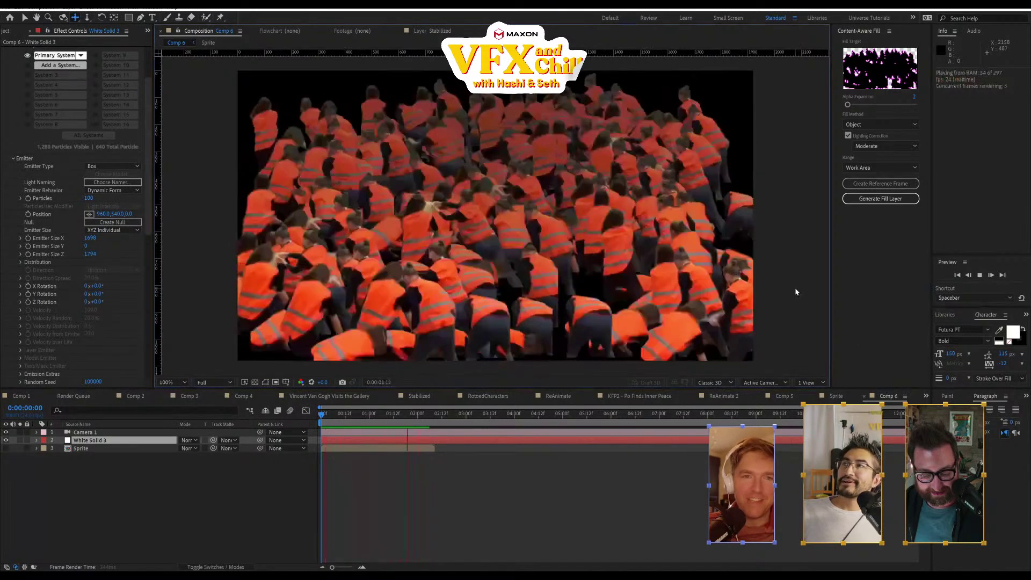
# - Try Pixel Motion Blur on the White Solid 3 particle crowd layer, and delete the effect again
pyautogui.press('space')
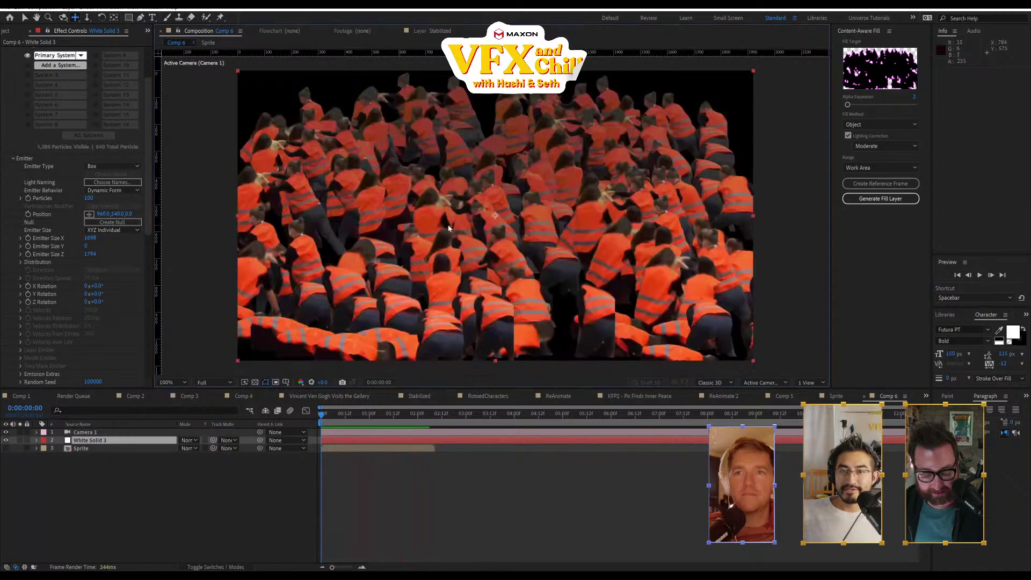
pyautogui.hotkey('ctrl', 'space')
pyautogui.press('Escape')
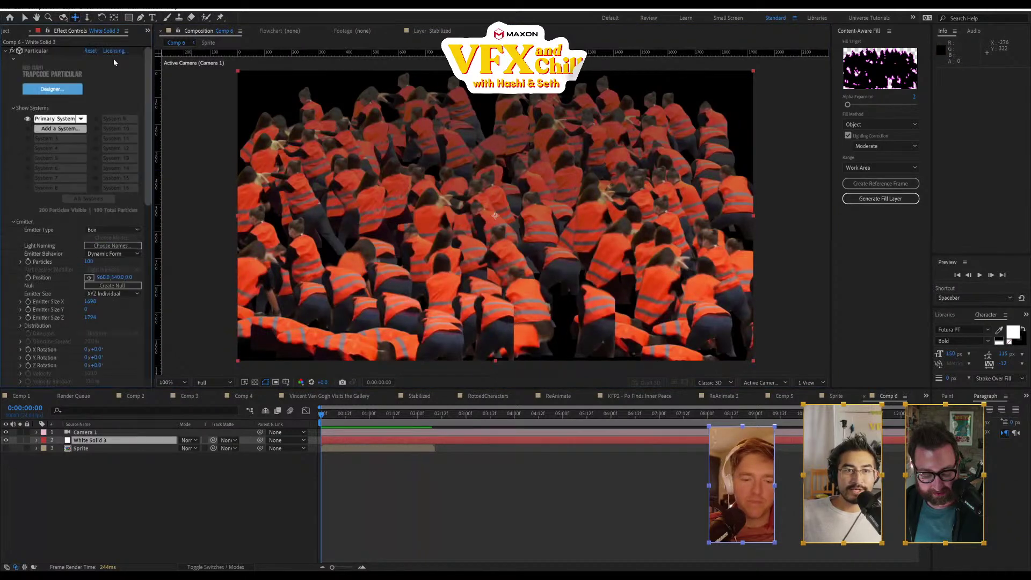
pyautogui.click(6, 51)
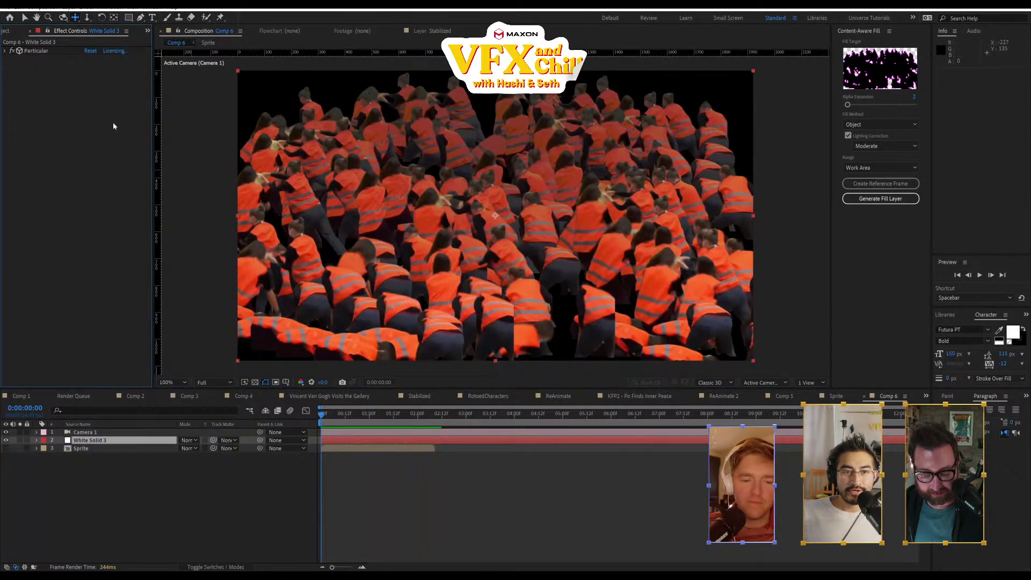
pyautogui.hotkey('ctrl', 'space')
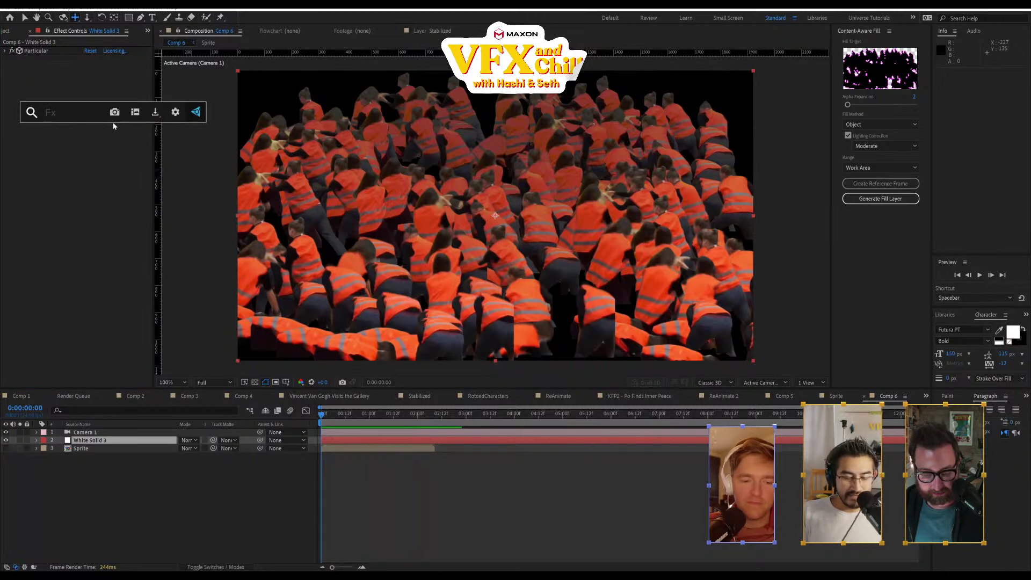
pyautogui.write('f')
pyautogui.press('BackSpace')
pyautogui.write('c')
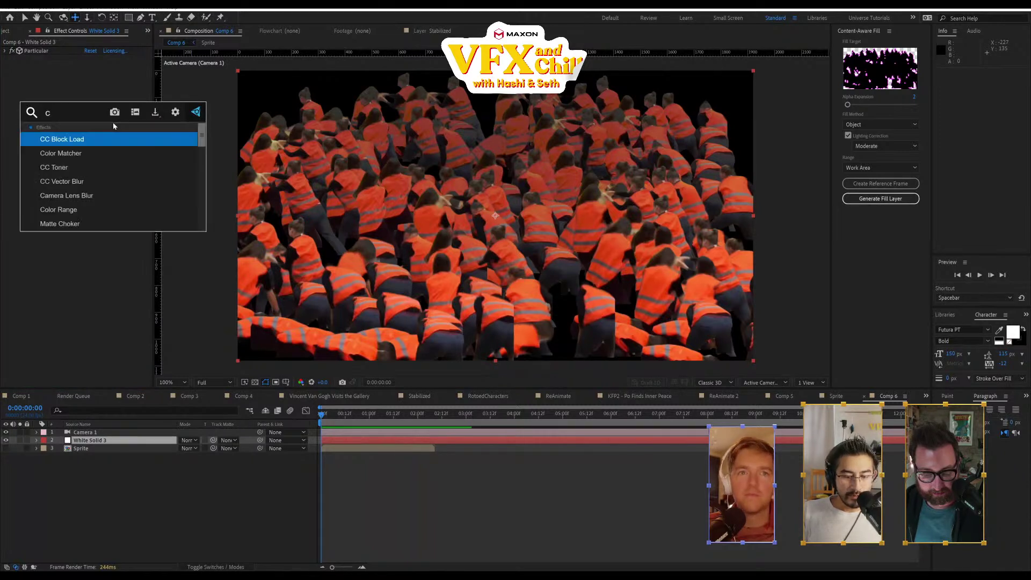
pyautogui.press('BackSpace')
pyautogui.write('pix')
pyautogui.press('Return')
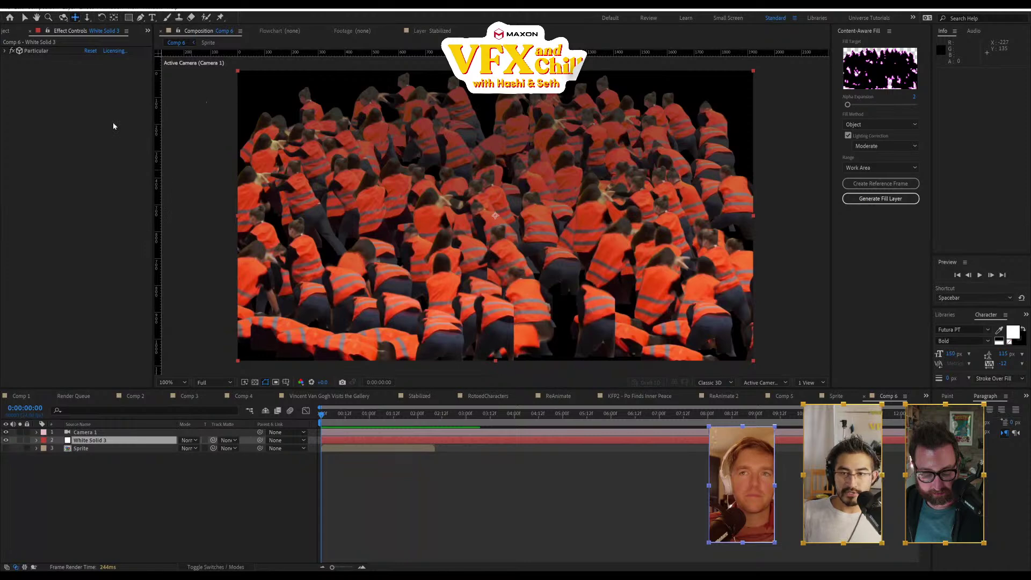
pyautogui.press('v')
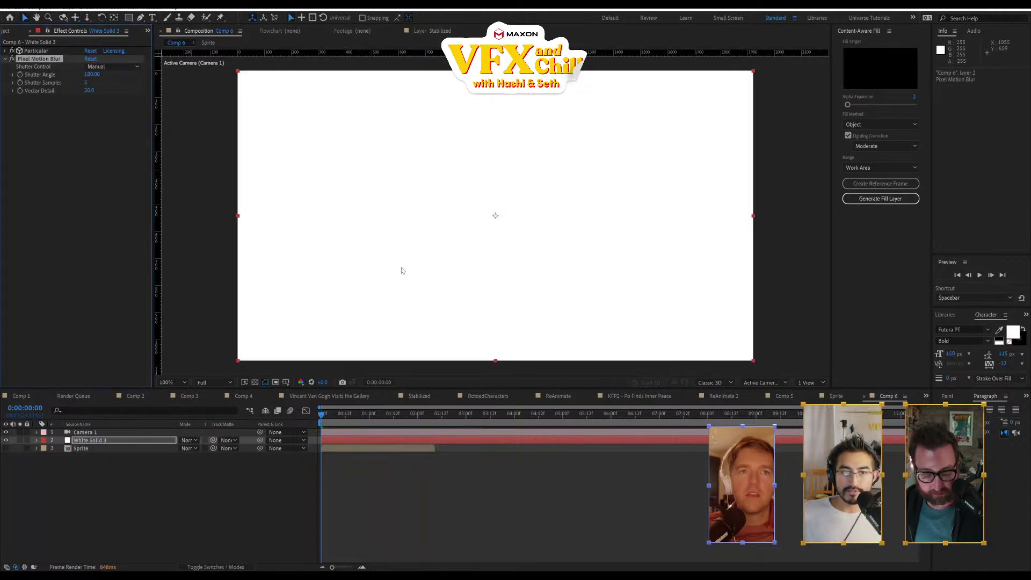
pyautogui.press('Delete')
# - Apply CC Force Motion Blur to the White Solid 3 crowd layer and preview the animation
pyautogui.hotkey('ctrl', 'space')
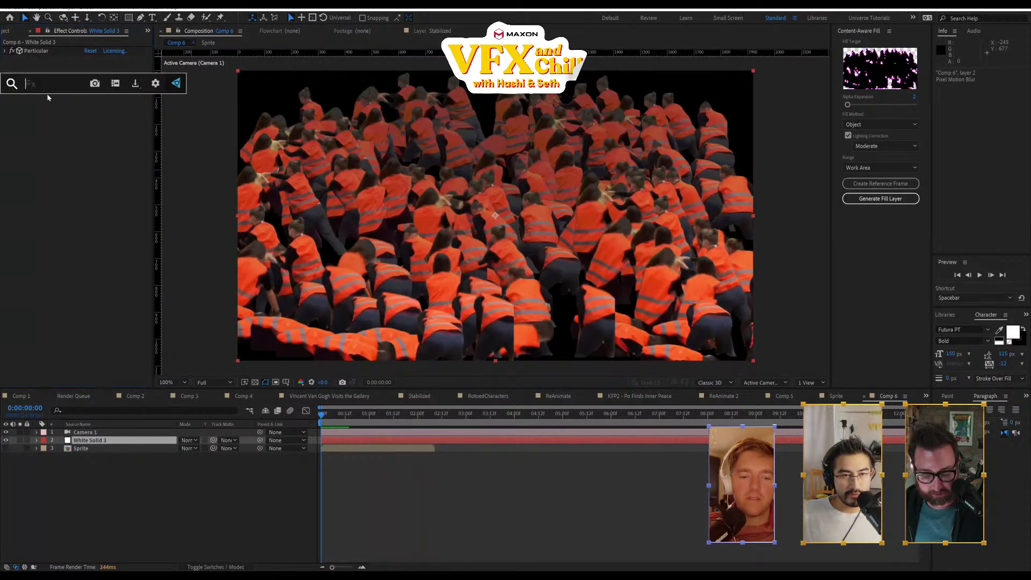
pyautogui.write('force')
pyautogui.press('Return')
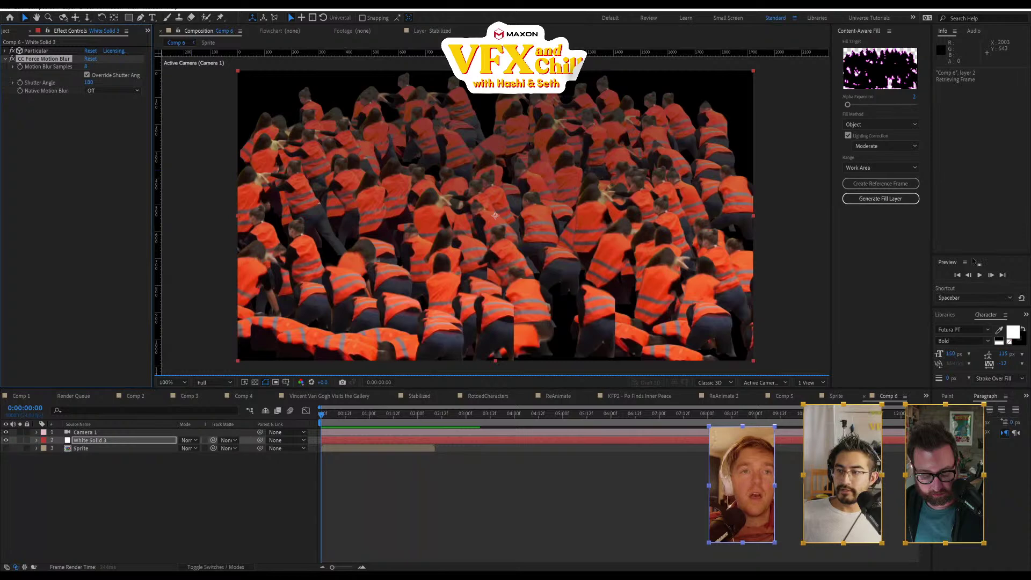
pyautogui.click(980, 276)
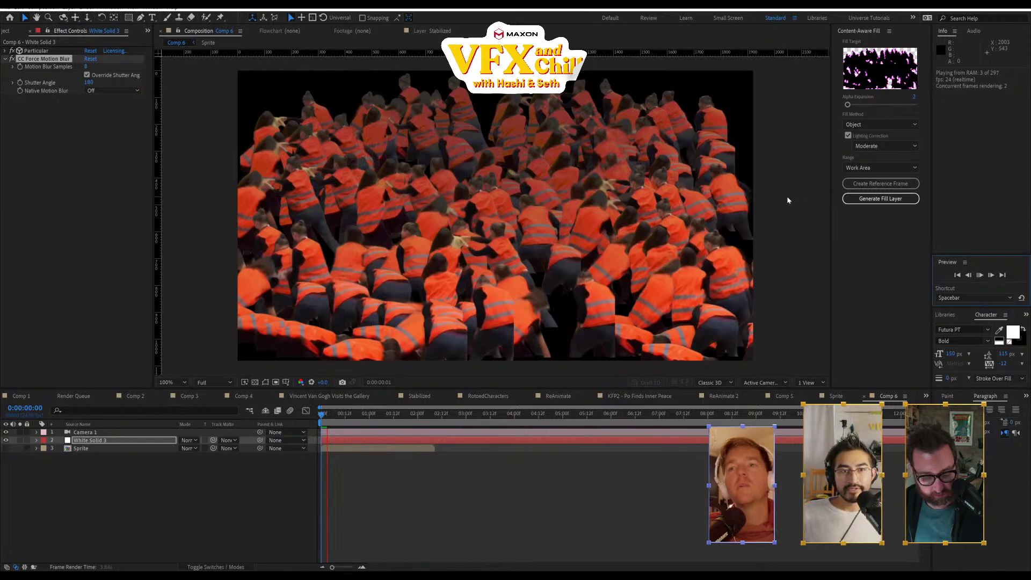
pyautogui.press('space')
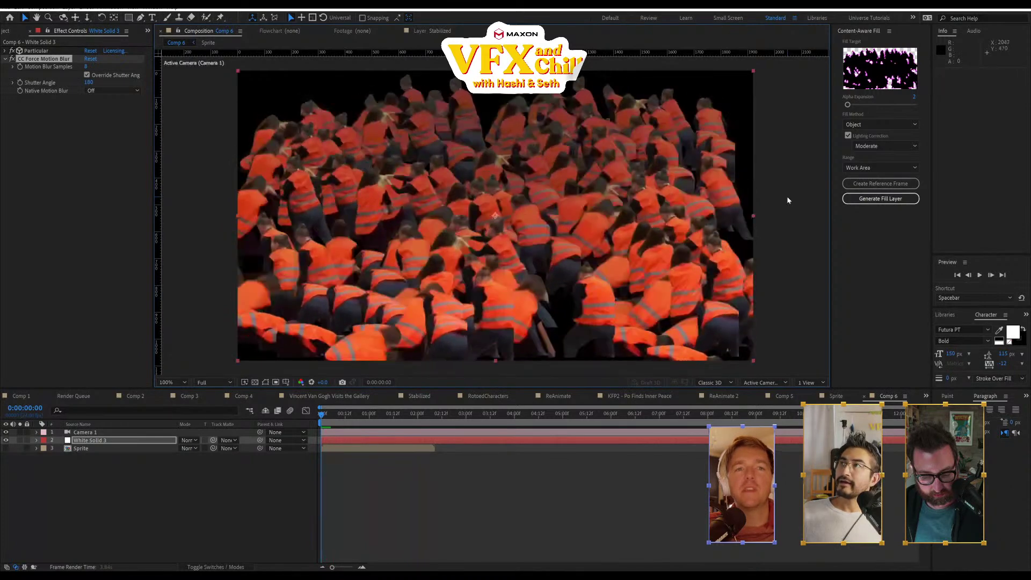
pyautogui.press('space')
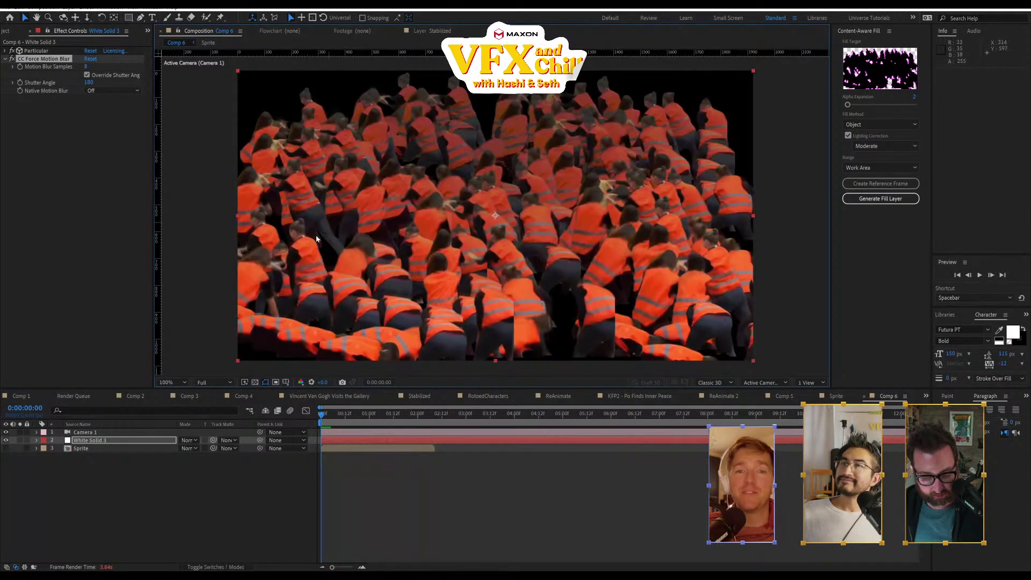
# - In Particular's Sprite Controls on White Solid 3, set Colorize to 28%
pyautogui.click(9, 51)
pyautogui.scroll(-5, 87, 288)
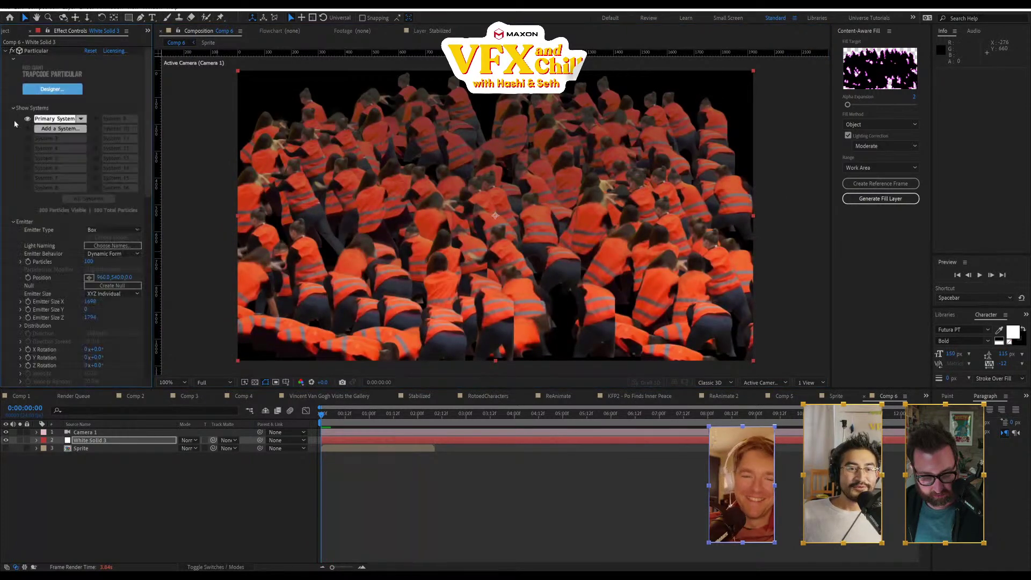
pyautogui.click(13, 241)
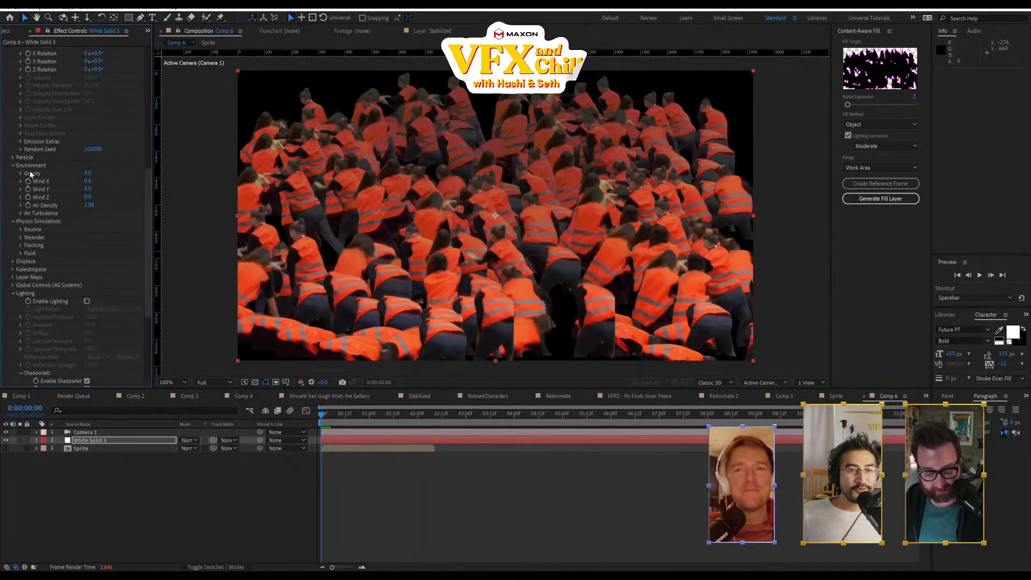
pyautogui.scroll(-3, 62, 175)
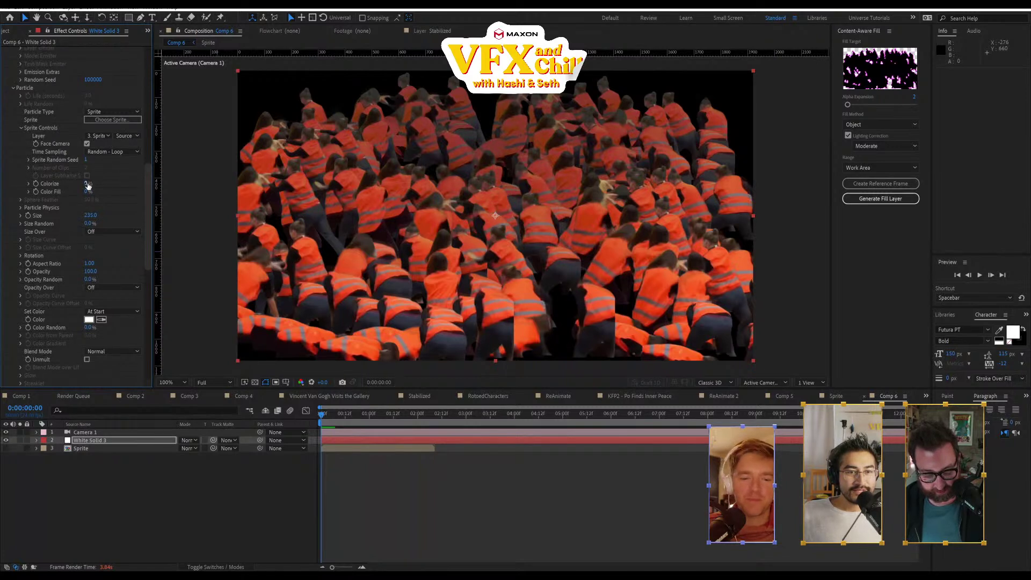
pyautogui.moveTo(98, 183); pyautogui.dragTo(112, 184)
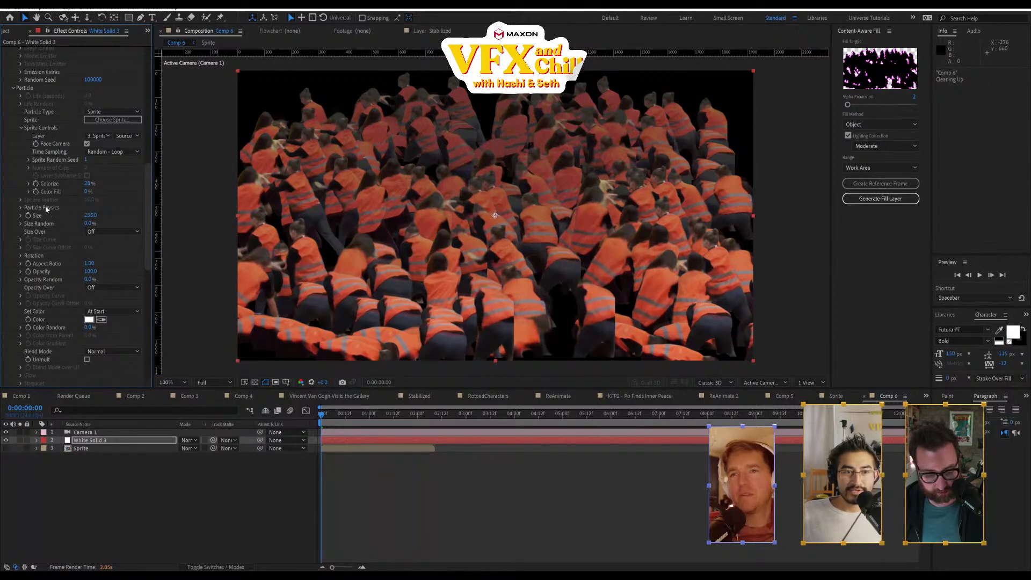
pyautogui.rightClick(86, 191)
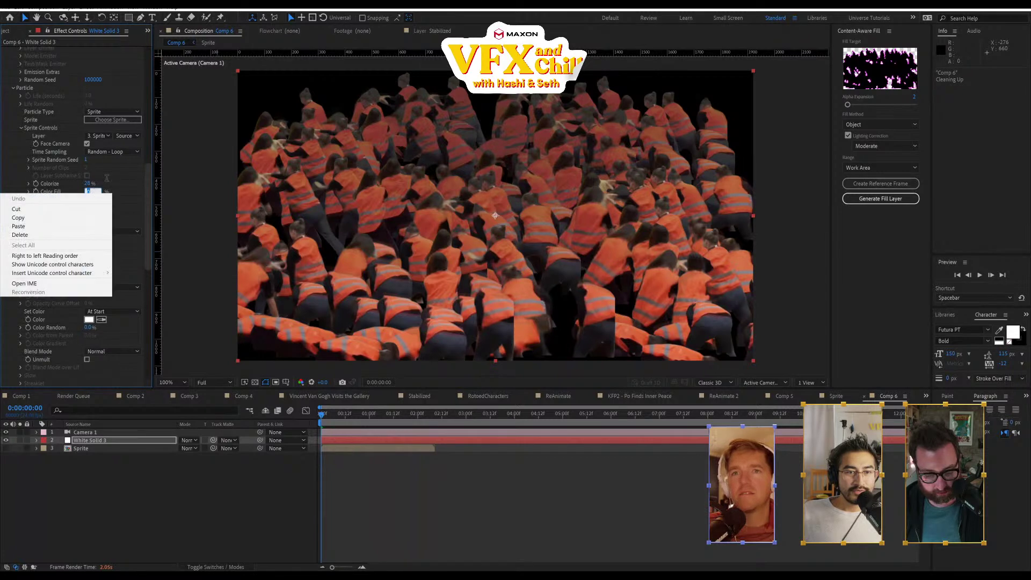
pyautogui.press('Escape')
pyautogui.click(109, 137)
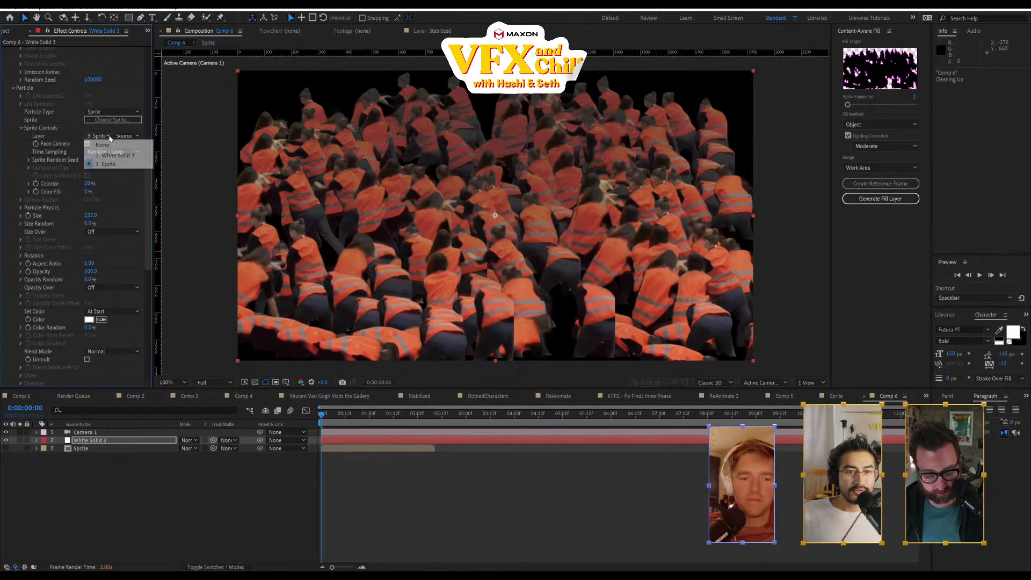
pyautogui.click(114, 115)
pyautogui.click(119, 113)
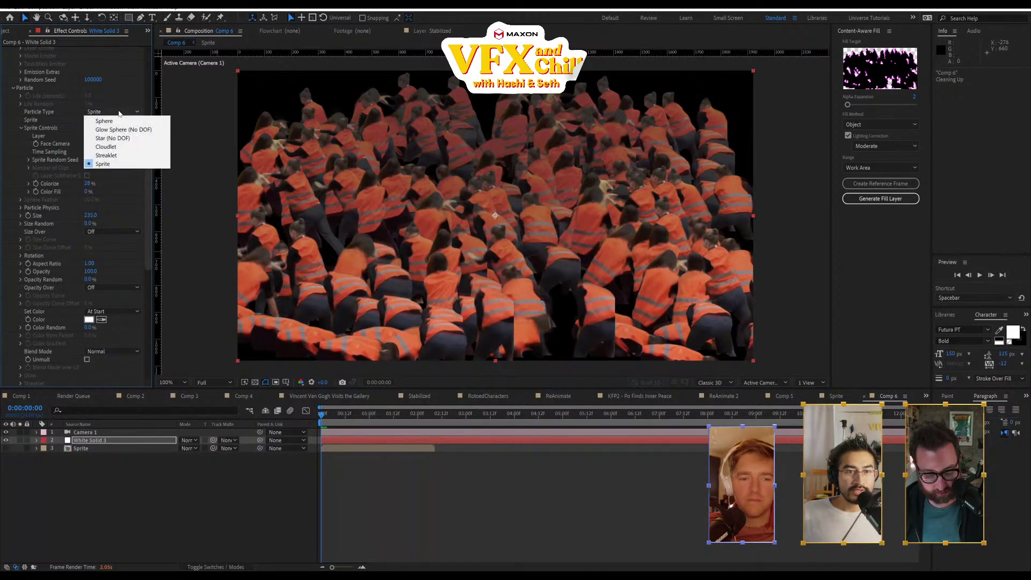
pyautogui.click(52, 139)
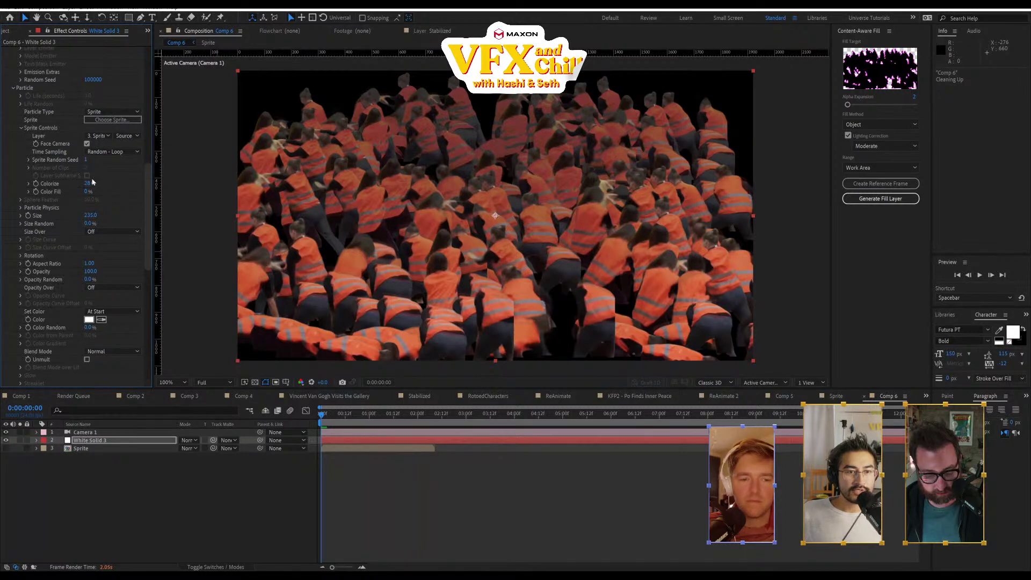
# - Change the particles' Set Color to Random from Gradient and raise the sprites' Colorize to 83%
pyautogui.click(110, 311)
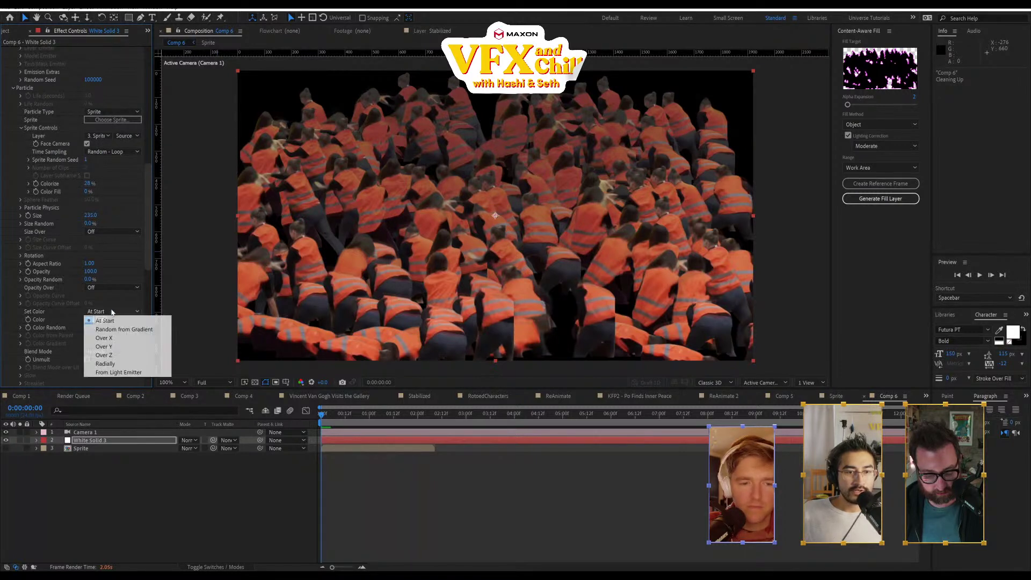
pyautogui.click(121, 331)
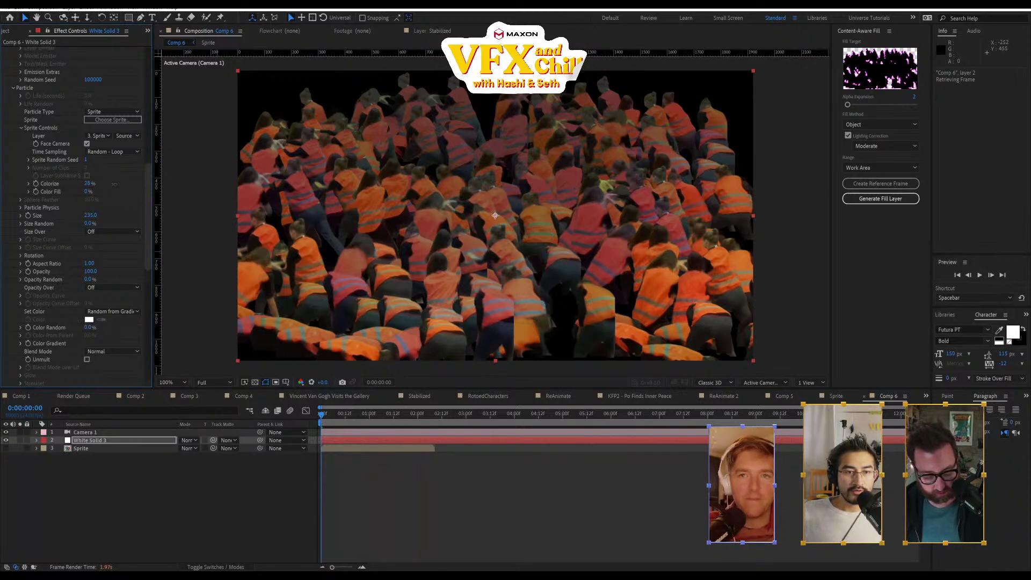
pyautogui.moveTo(89, 185); pyautogui.dragTo(113, 184)
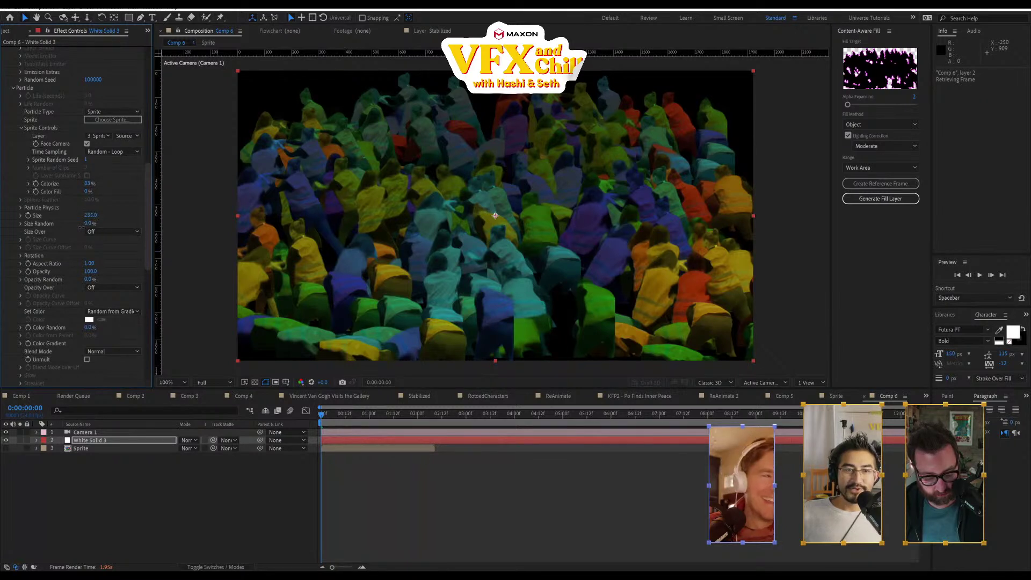
# - Set the particle Size to 184 and randomize the colors of the Color Gradient ramp
pyautogui.moveTo(81, 228); pyautogui.dragTo(73, 227)
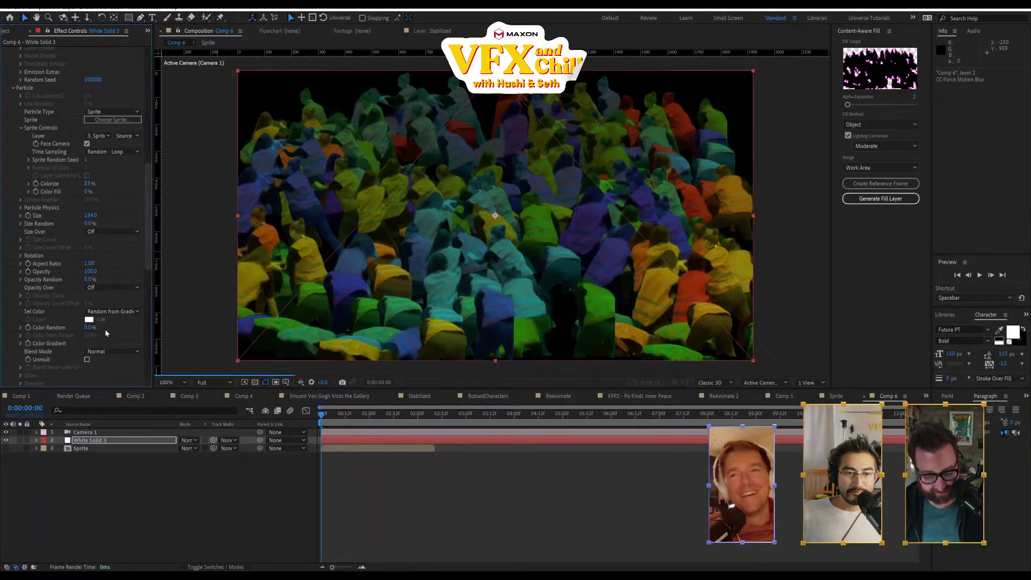
pyautogui.scroll(-2, 88, 310)
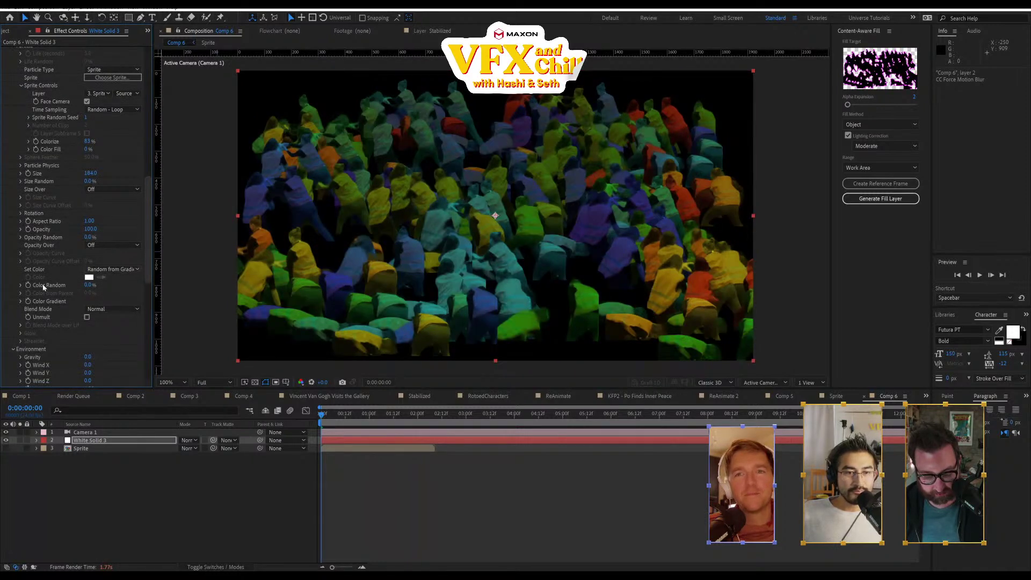
pyautogui.click(21, 301)
pyautogui.scroll(-1, 90, 311)
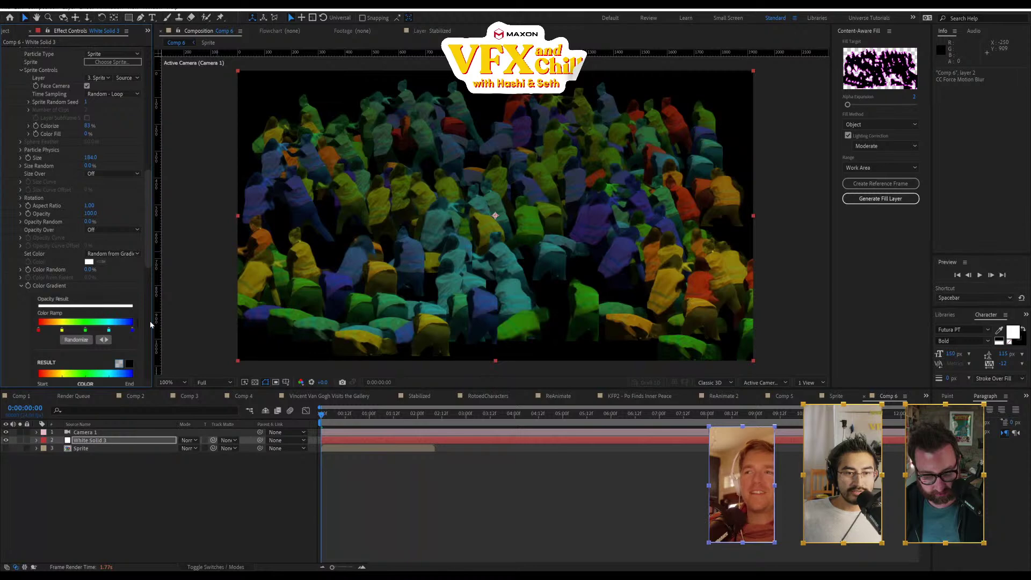
pyautogui.scroll(-12, 150, 317)
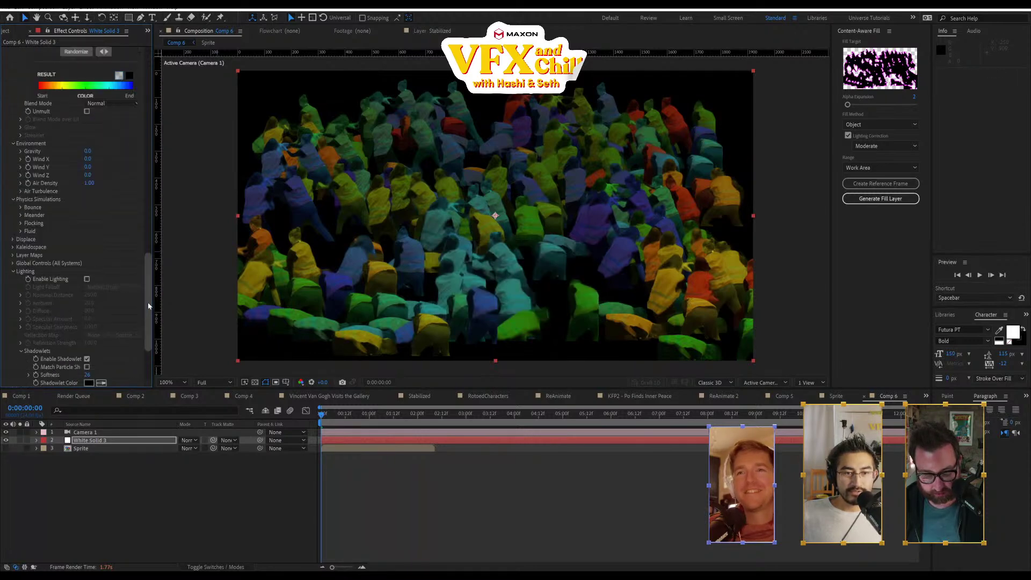
pyautogui.scroll(11, 148, 306)
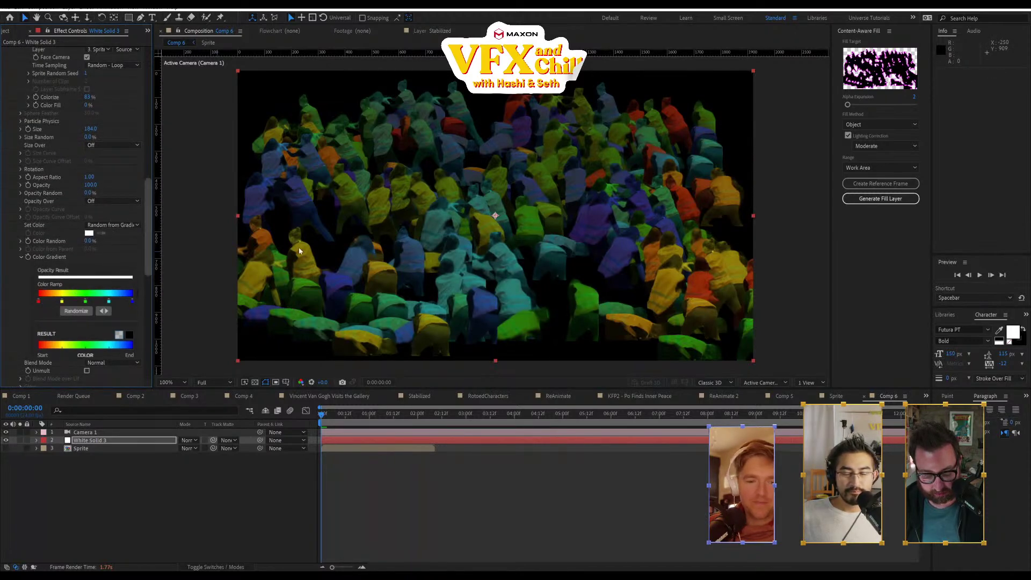
pyautogui.scroll(4, 114, 191)
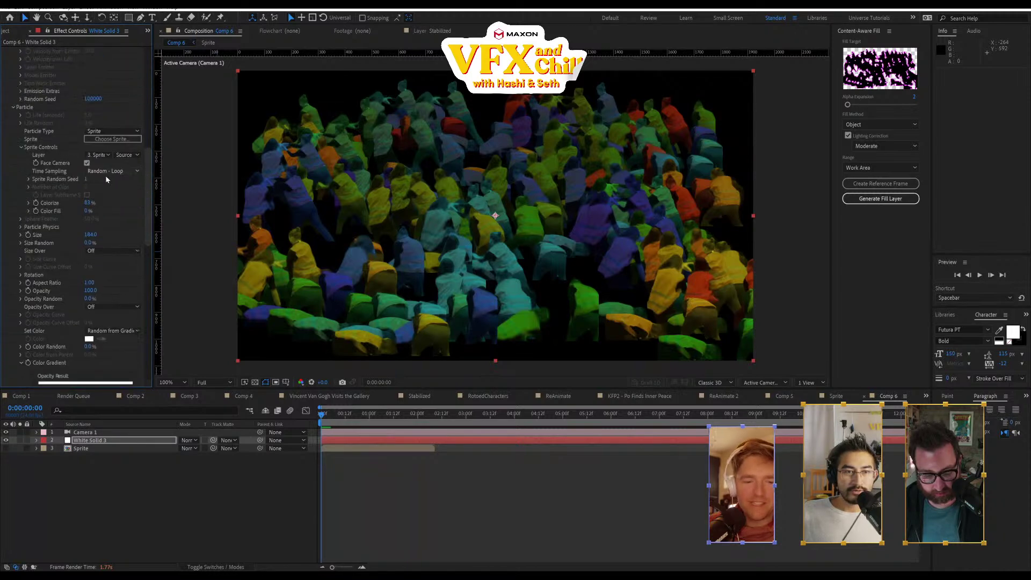
pyautogui.scroll(-5, 108, 296)
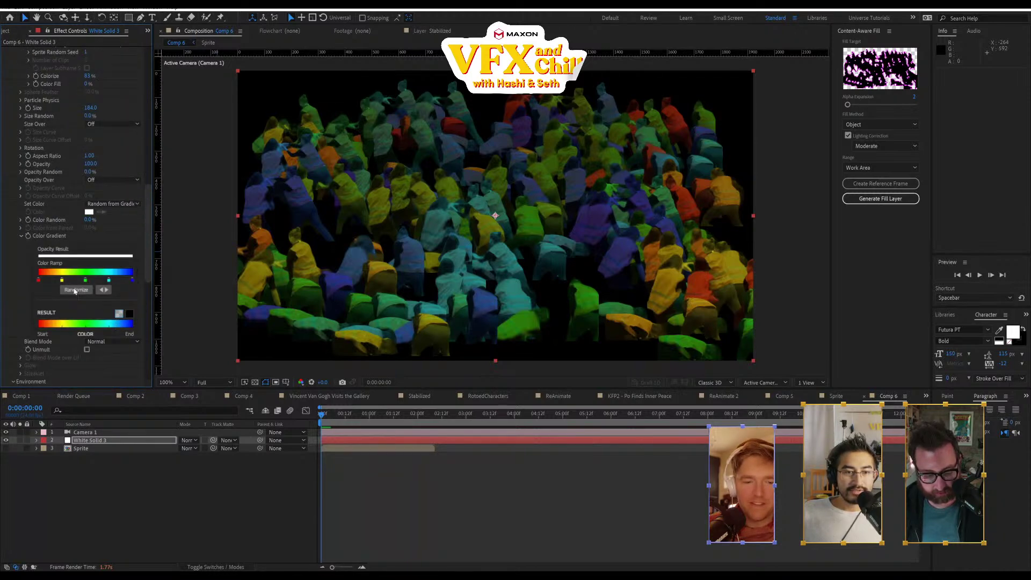
pyautogui.click(75, 290)
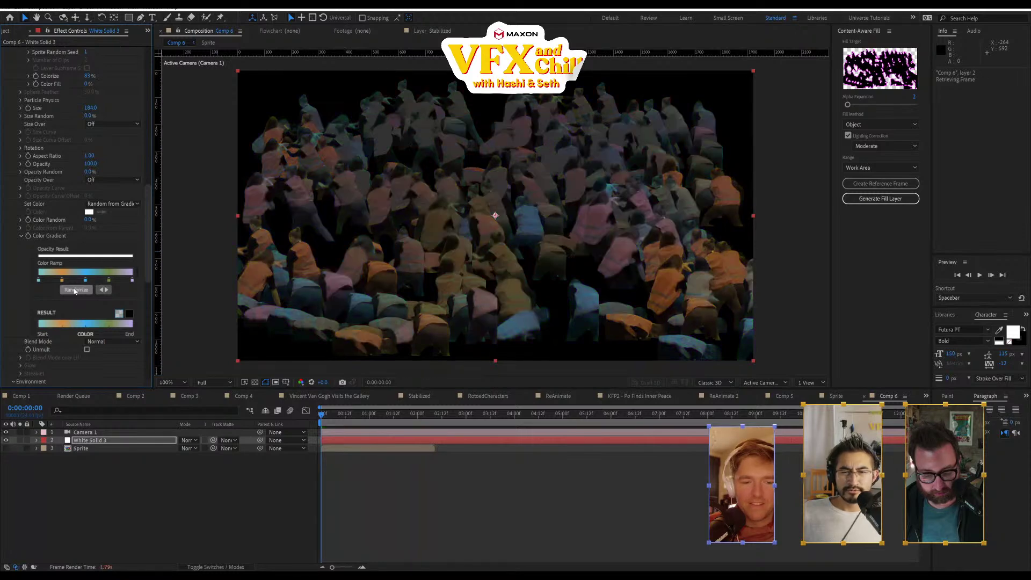
# - Set the sprites' Colorize to 100% and Color Fill to 29%, randomizing the Color Gradient ramp twice more
pyautogui.scroll(2, 100, 165)
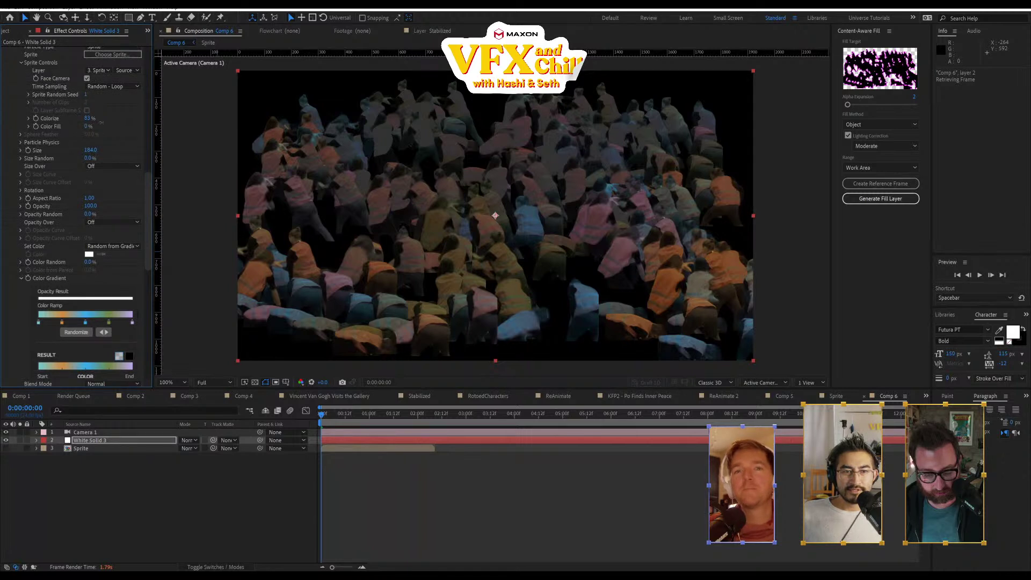
pyautogui.moveTo(89, 118); pyautogui.dragTo(121, 118)
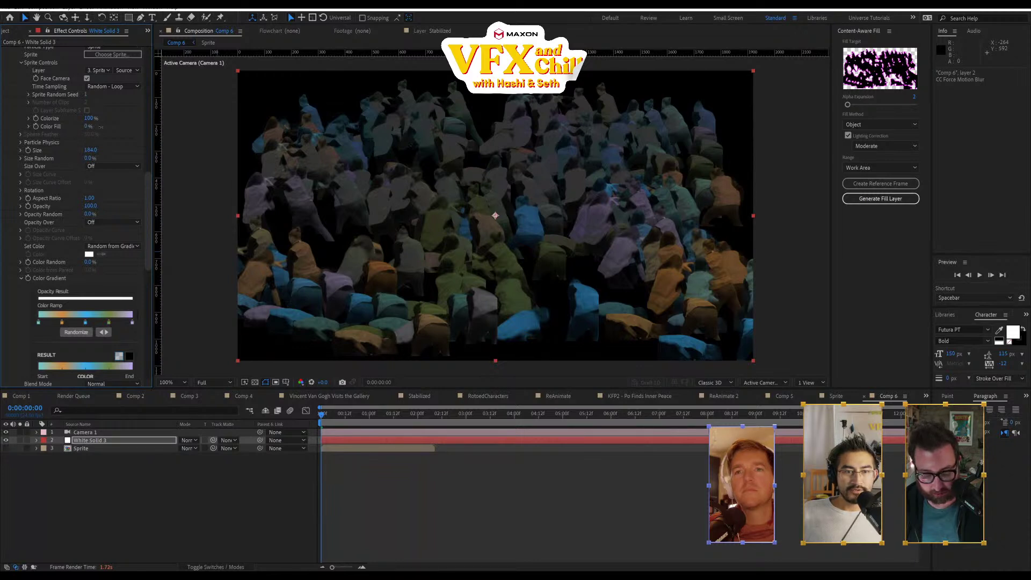
pyautogui.click(83, 332)
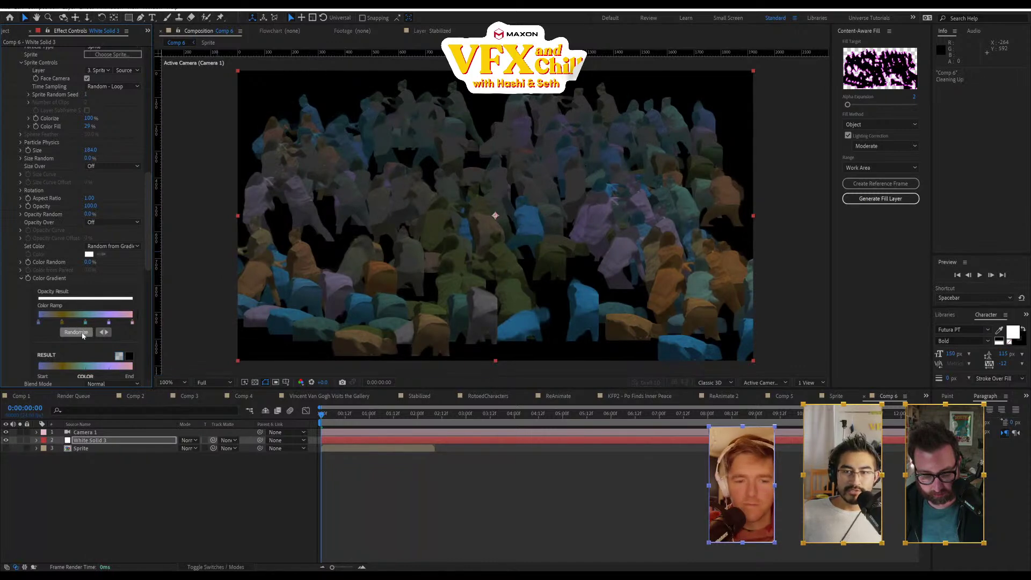
pyautogui.click(82, 334)
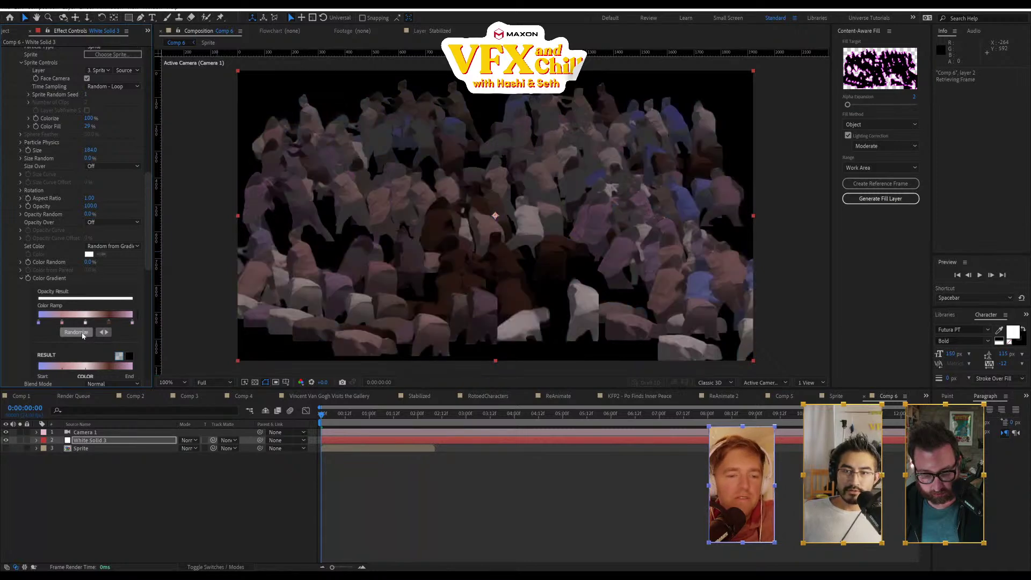
# - Randomize the Color Gradient ramp twice more and replace it with the rainbow gradient preset
pyautogui.click(82, 333)
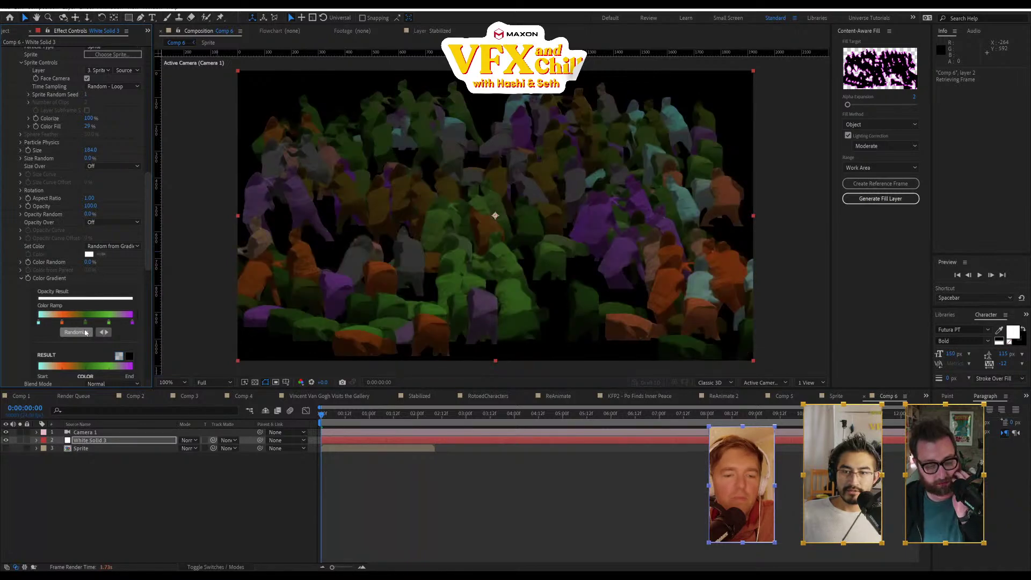
pyautogui.click(83, 333)
pyautogui.moveTo(153, 332); pyautogui.dragTo(189, 328)
pyautogui.click(164, 315)
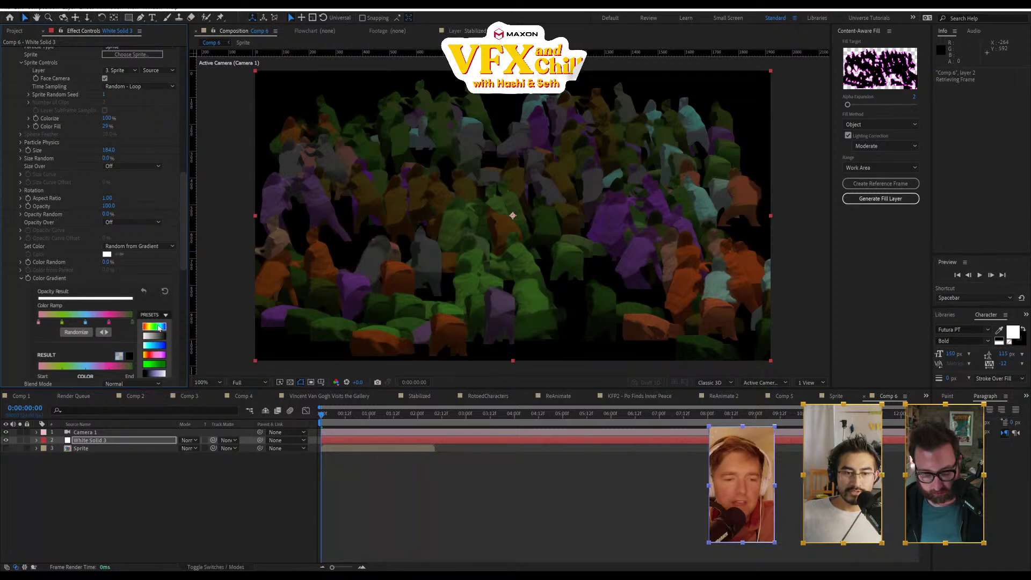
pyautogui.click(159, 327)
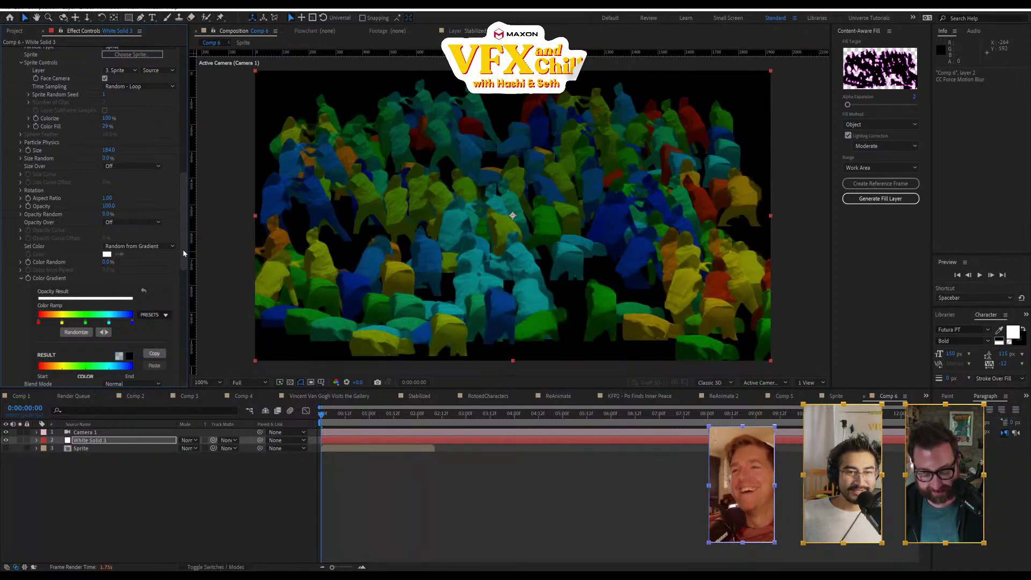
# - Look over the remaining Particular settings and preview the rainbow-colored crowd's animation briefly
pyautogui.scroll(-5, 182, 253)
pyautogui.scroll(8, 183, 247)
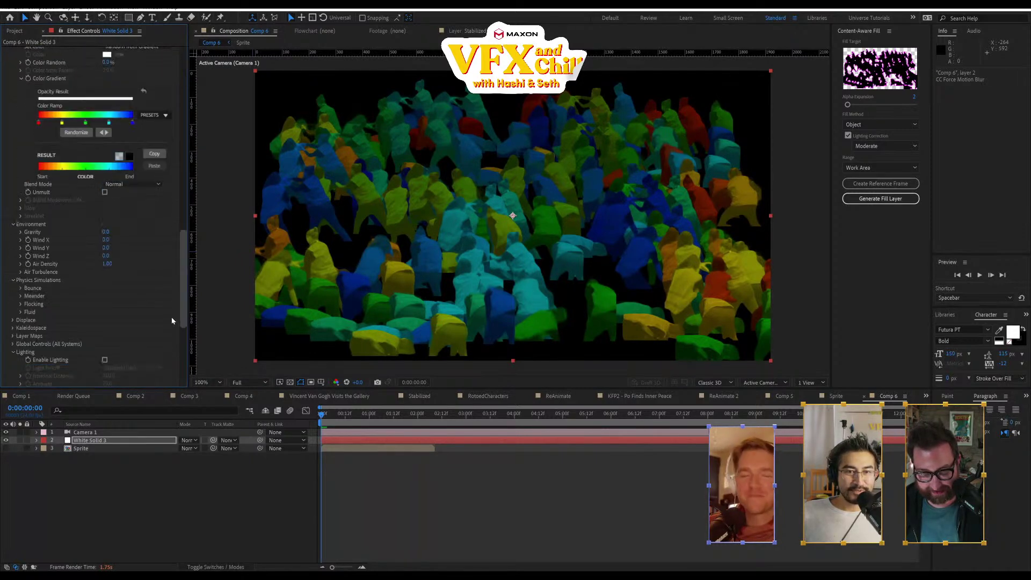
pyautogui.scroll(-3, 182, 235)
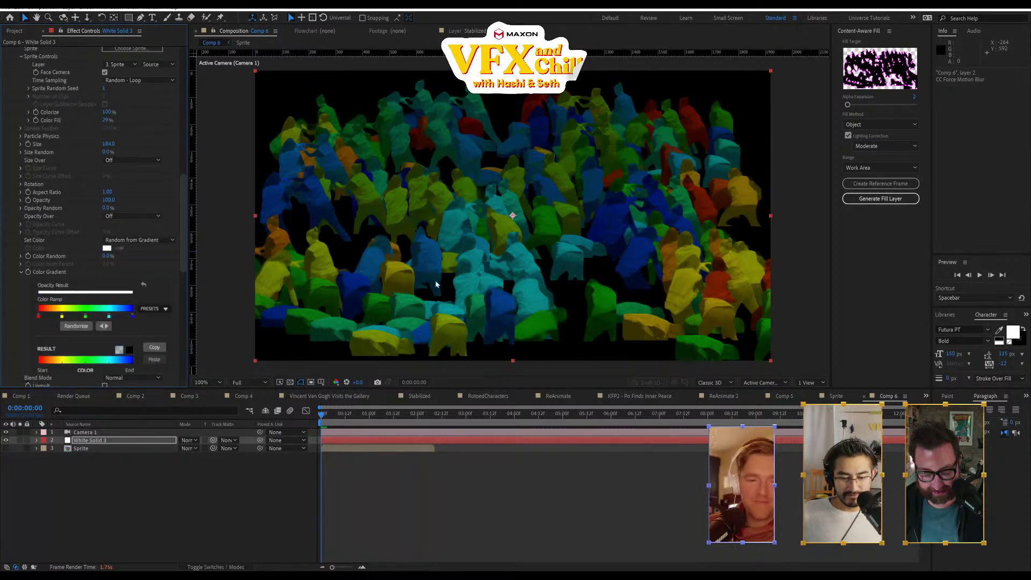
pyautogui.click(979, 275)
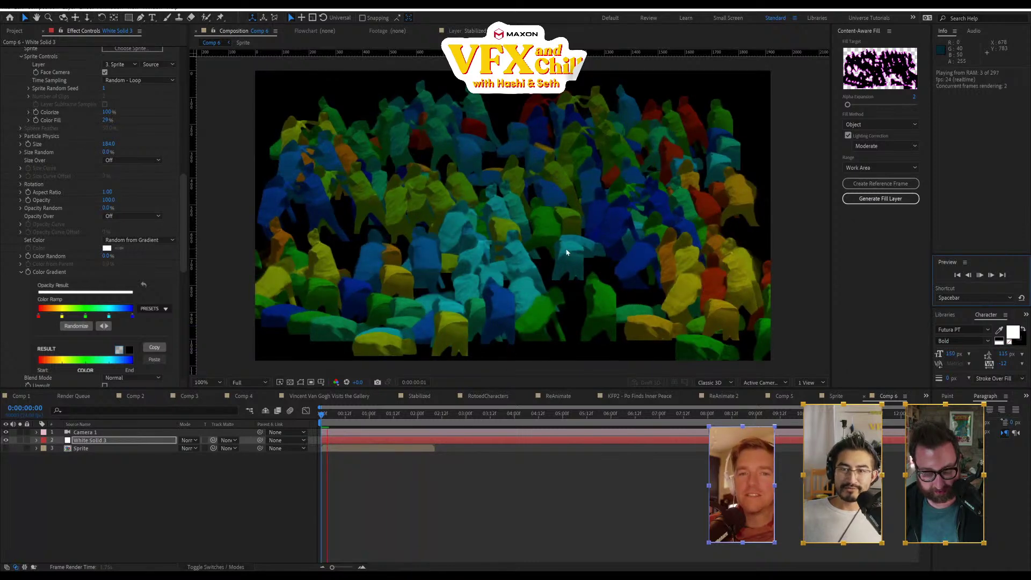
pyautogui.press('space')
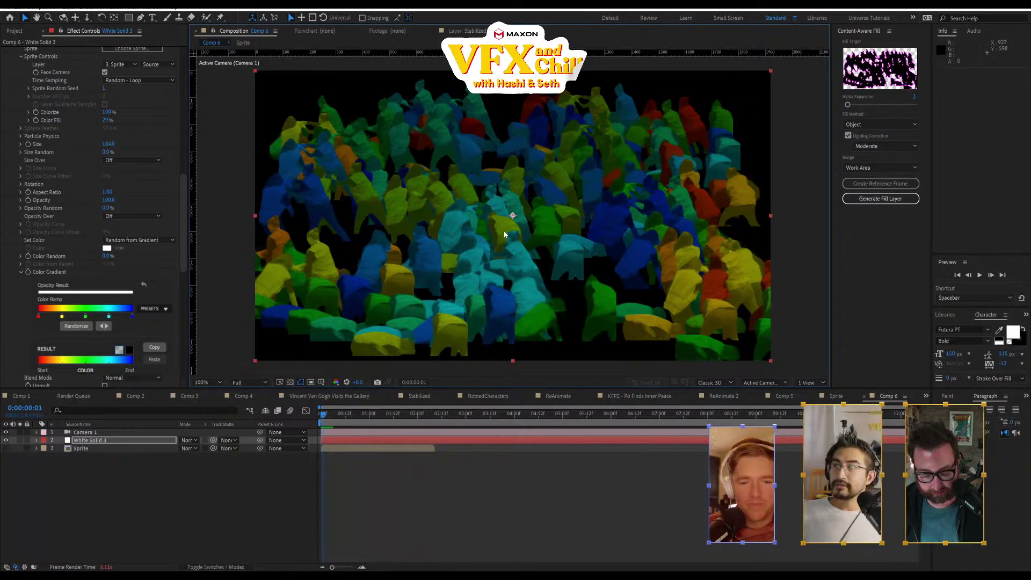
# - Create a 1920 x 1080 px white solid and place it below all other layers in Comp 6
pyautogui.click(132, 444)
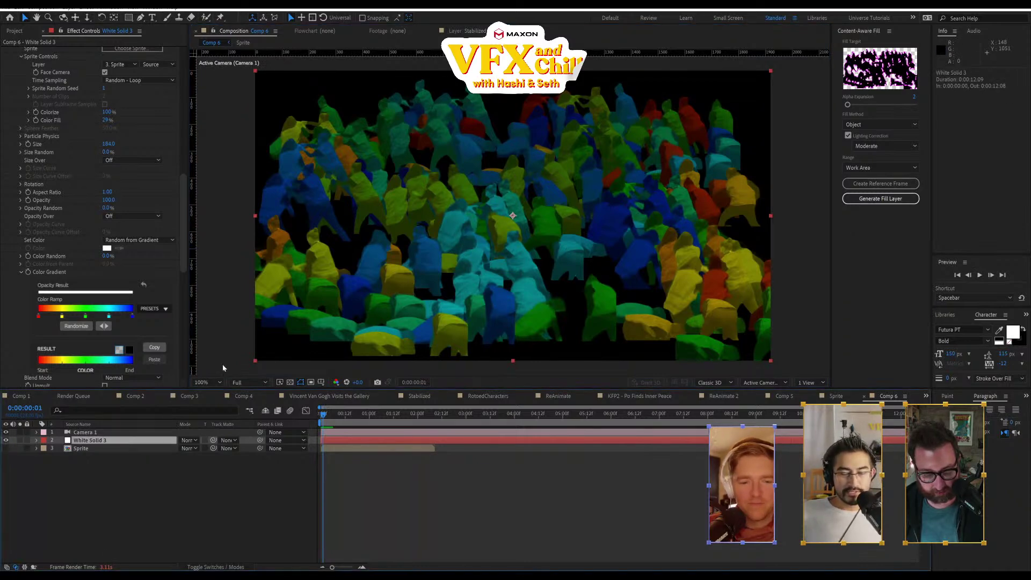
pyautogui.click(69, 8)
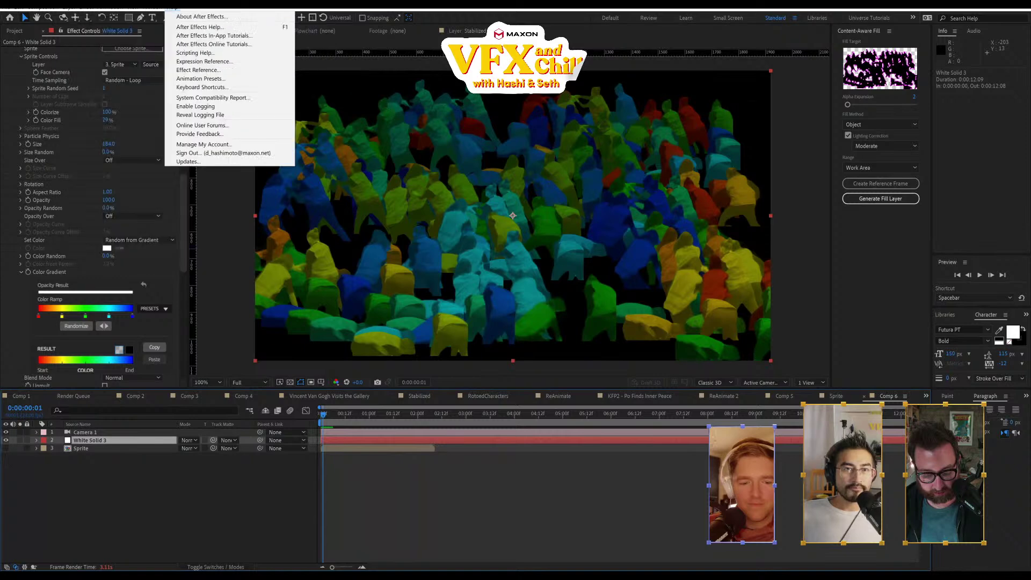
pyautogui.click(11, 105)
pyautogui.scroll(15, 10, 105)
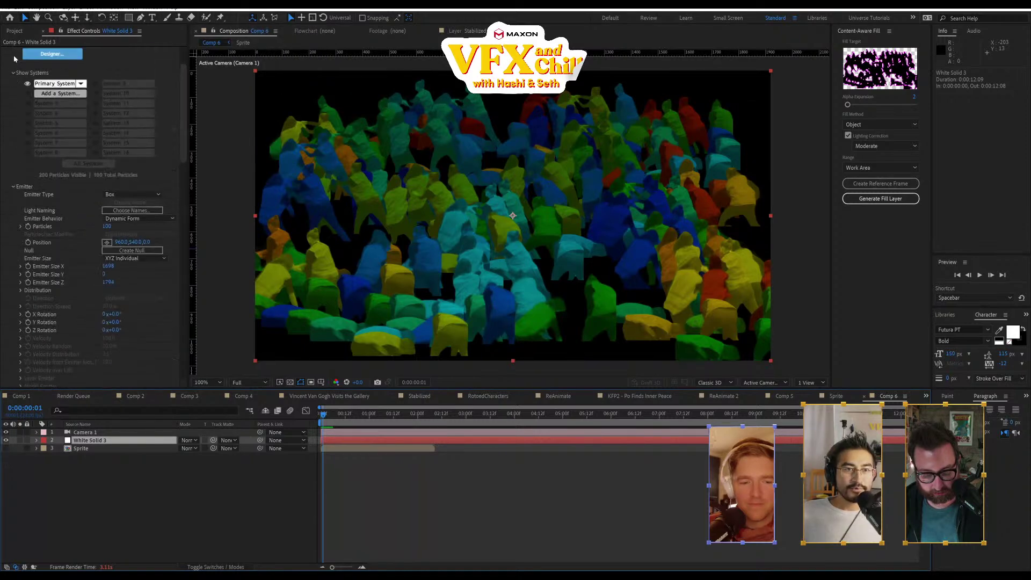
pyautogui.click(5, 51)
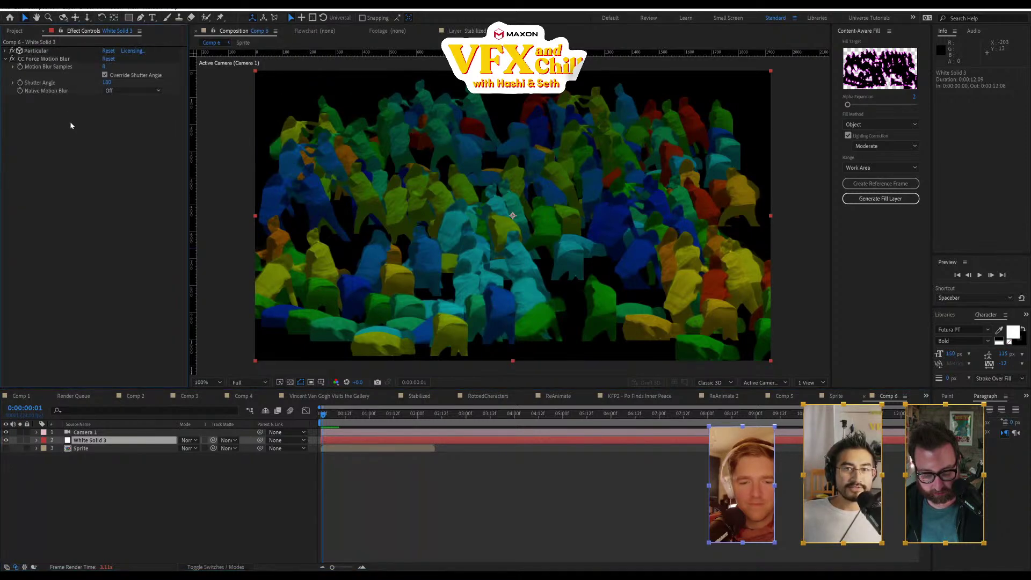
pyautogui.click(68, 9)
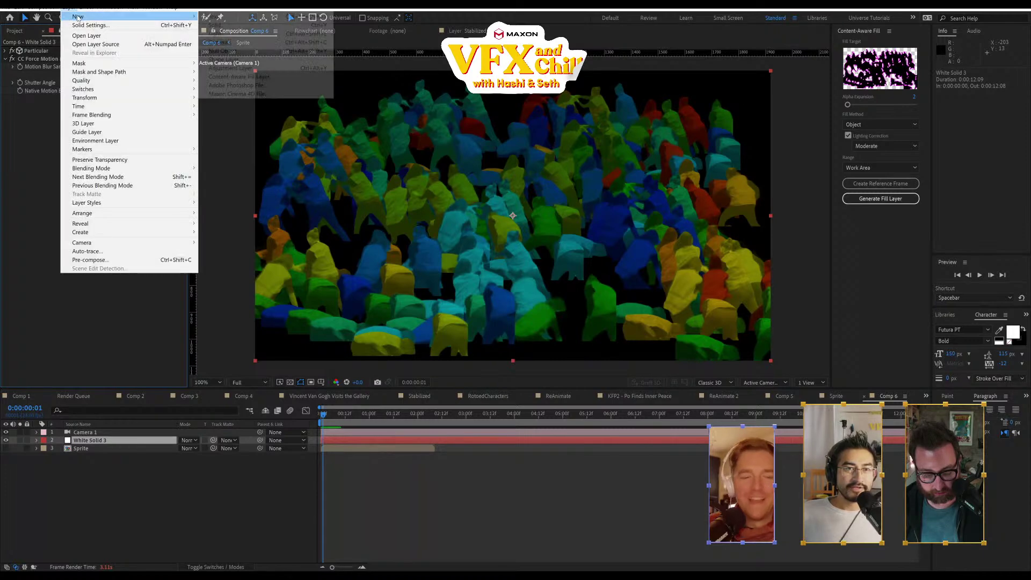
pyautogui.moveTo(75, 14)
pyautogui.click(215, 25)
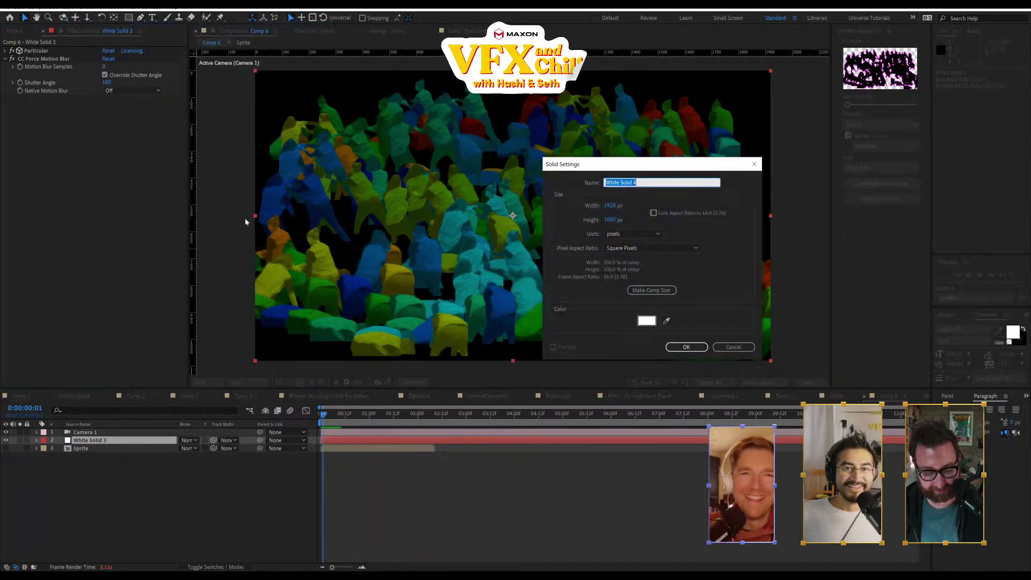
pyautogui.click(687, 347)
pyautogui.moveTo(91, 432); pyautogui.dragTo(114, 465)
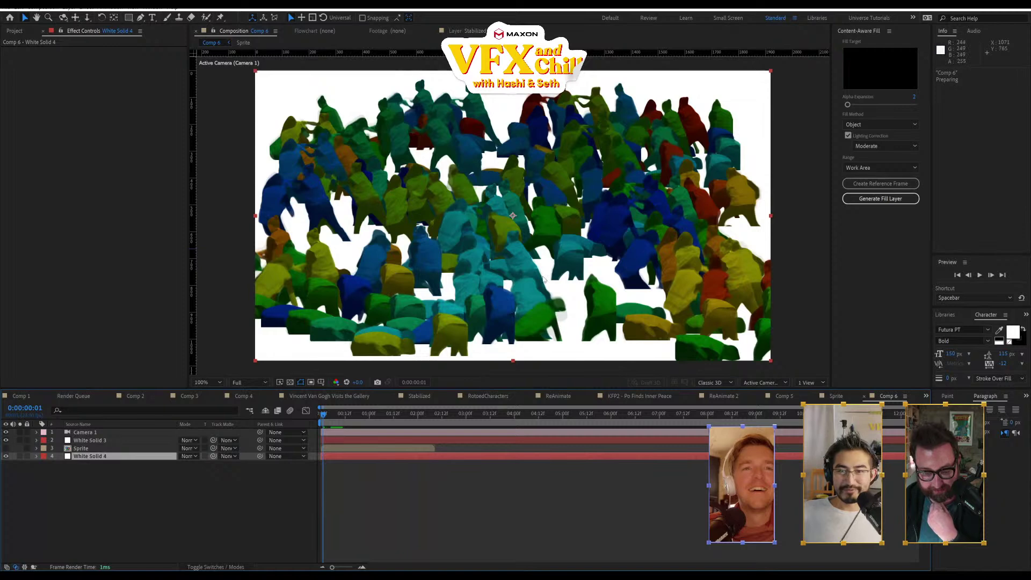
# - Add Brightness & Contrast to White Solid 3 with Brightness 136 and Contrast 48
pyautogui.click(127, 449)
pyautogui.click(137, 439)
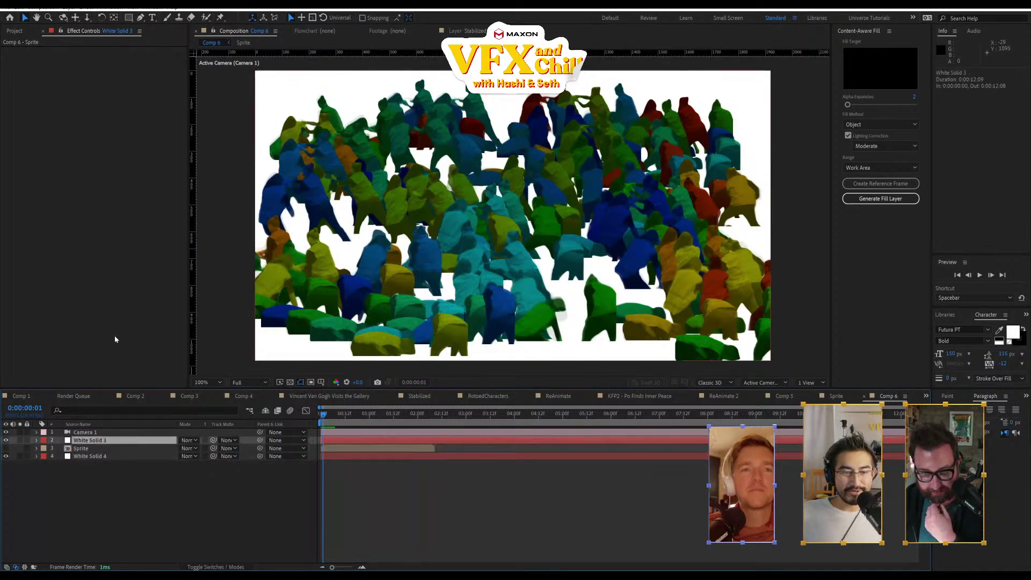
pyautogui.rightClick(61, 146)
pyautogui.moveTo(97, 247)
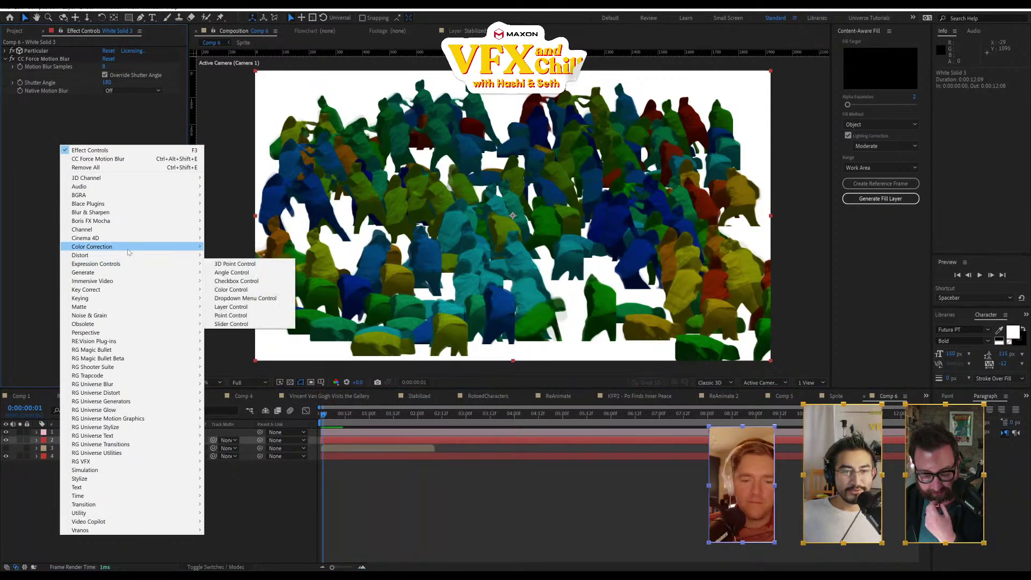
pyautogui.click(237, 280)
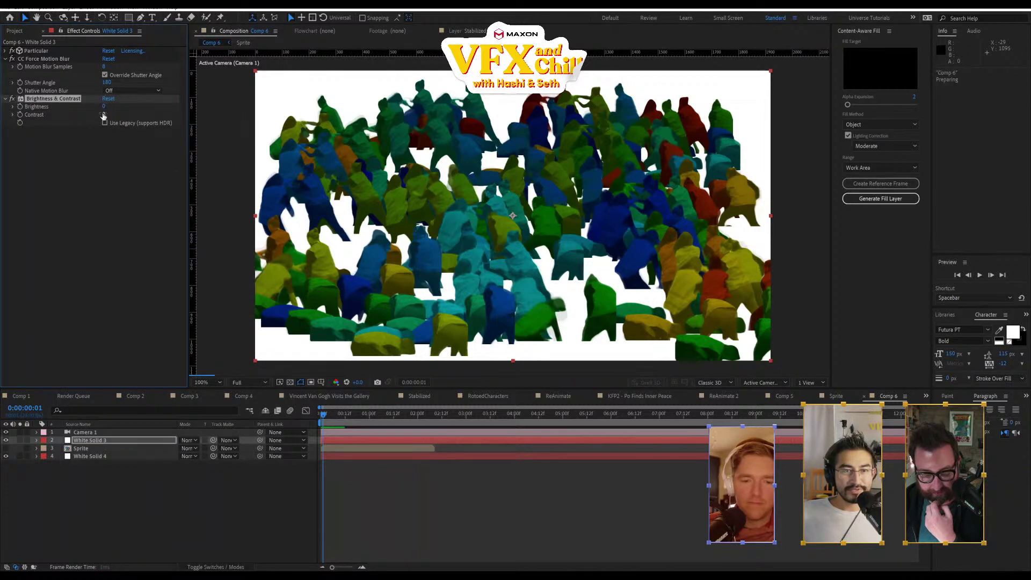
pyautogui.moveTo(124, 113); pyautogui.dragTo(134, 223)
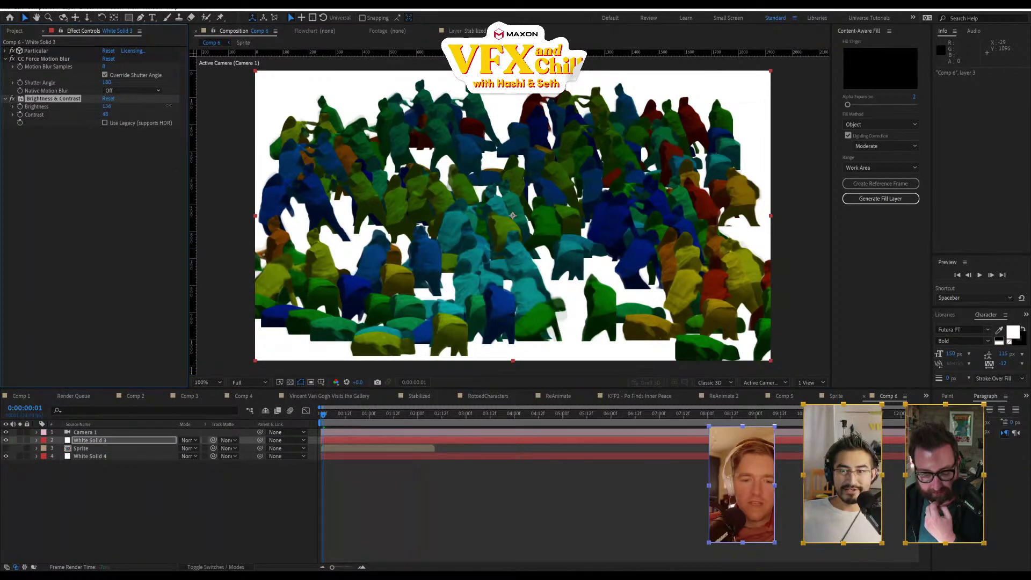
# - Add CC Vector Blur to White Solid 3 with Amount 205 and Ridge Smoothness 9, and change its Type to Direction Center
pyautogui.hotkey('ctrl', 'space')
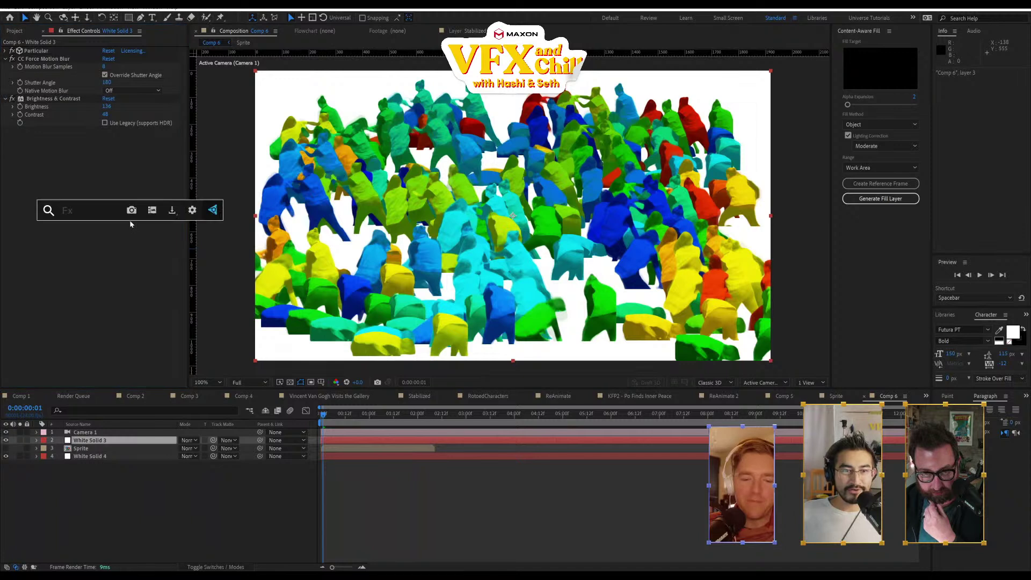
pyautogui.write('ve')
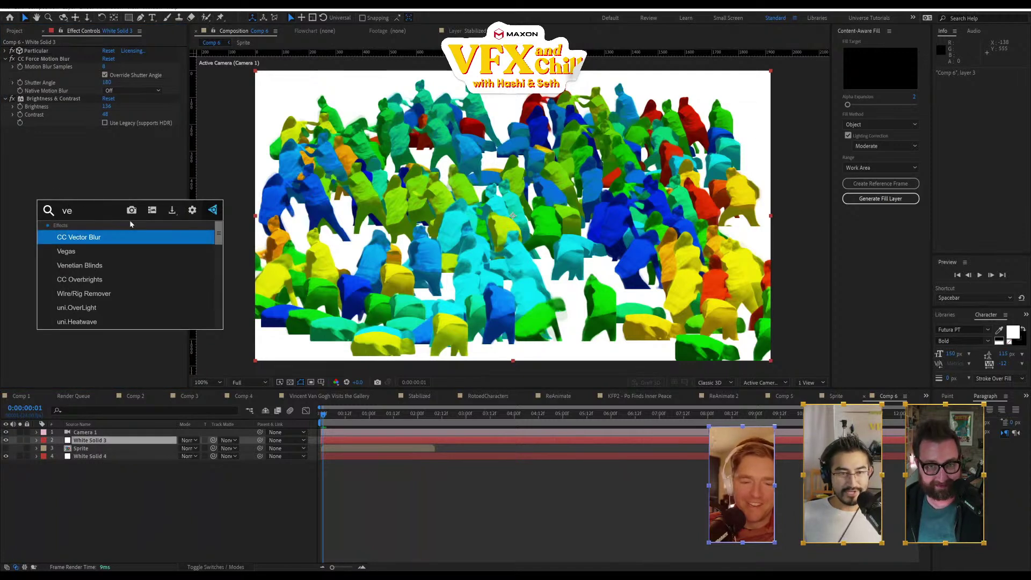
pyautogui.press('Return')
pyautogui.moveTo(106, 146); pyautogui.dragTo(150, 154)
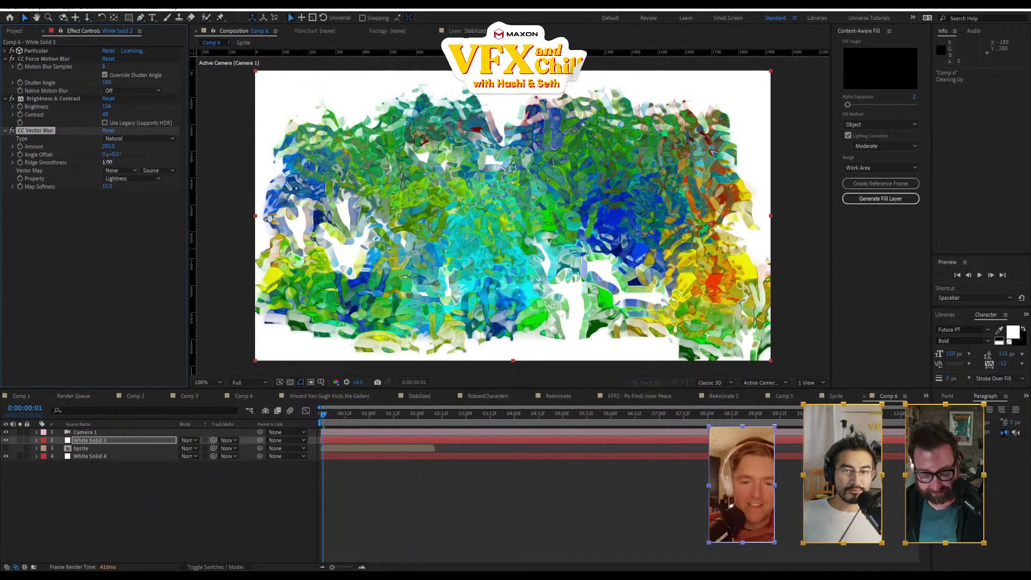
pyautogui.moveTo(108, 162)
pyautogui.mouseDown()
pyautogui.moveTo(146, 163)
pyautogui.moveTo(102, 163)
pyautogui.mouseUp()
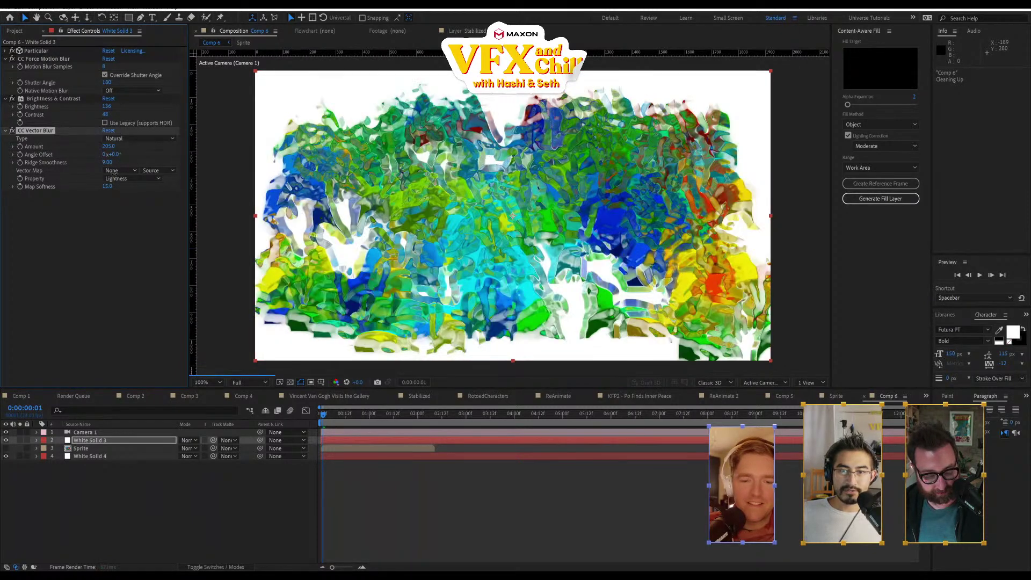
pyautogui.click(133, 139)
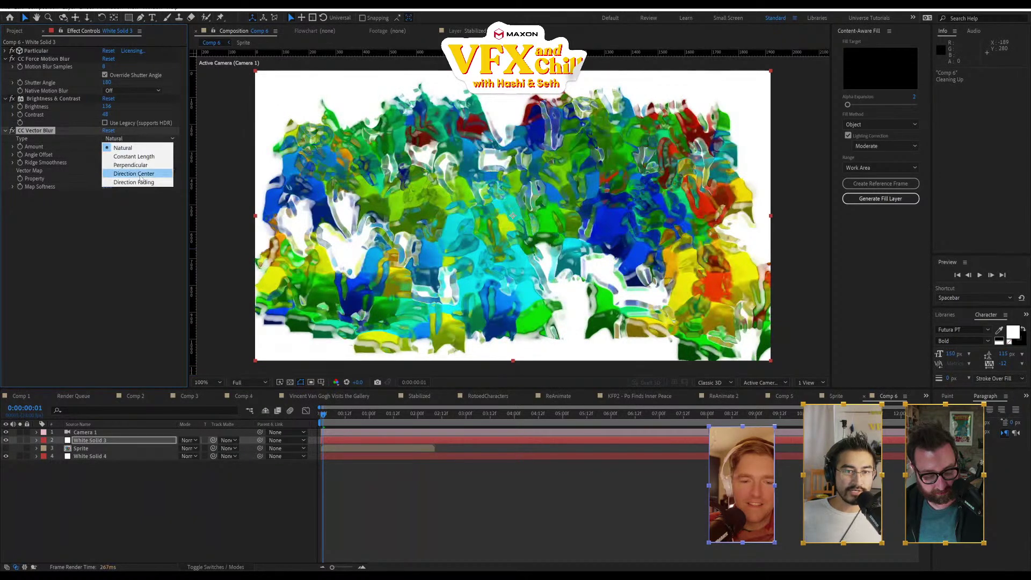
pyautogui.click(140, 176)
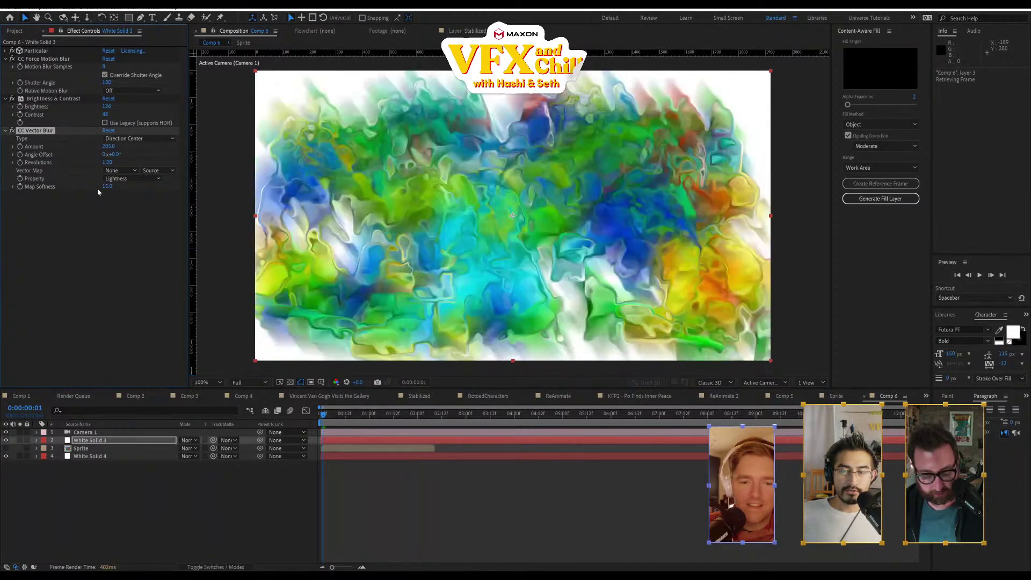
# - Create an adjustment layer above White Solid 3 and apply the uni.Texturize Motion effect to it
pyautogui.click(75, 256)
pyautogui.click(68, 7)
pyautogui.moveTo(78, 16)
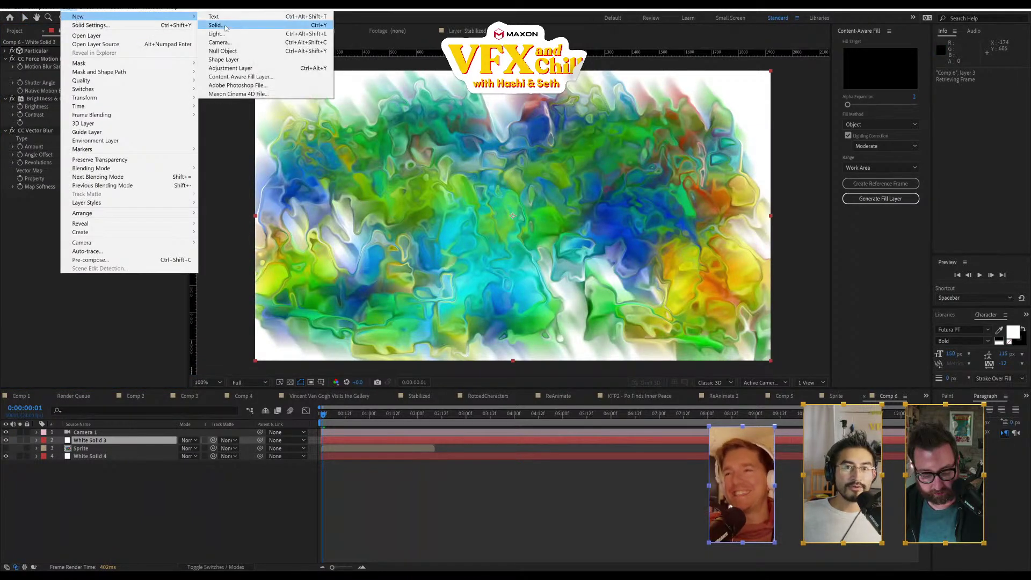
pyautogui.click(253, 68)
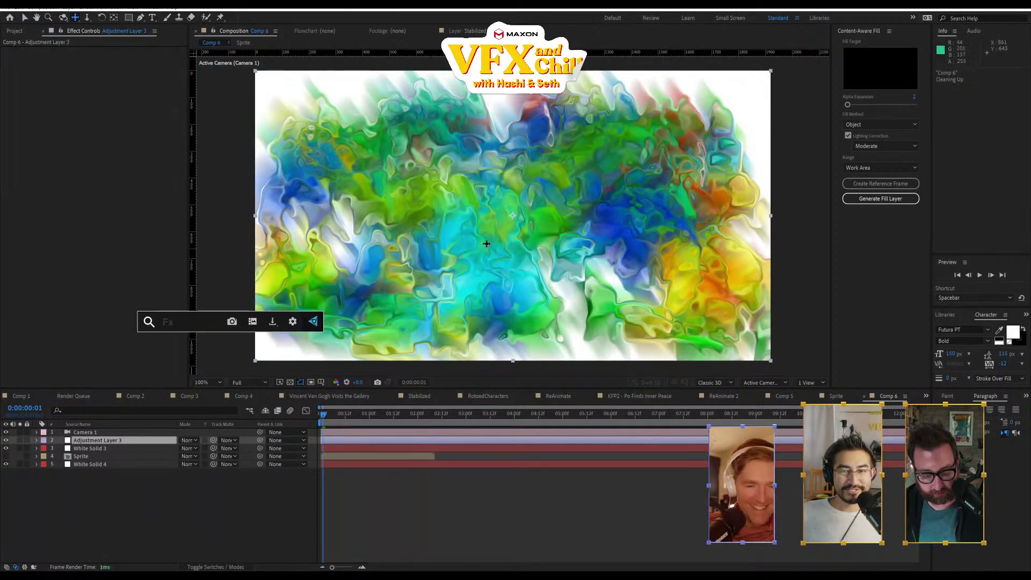
pyautogui.hotkey('ctrl', 'space')
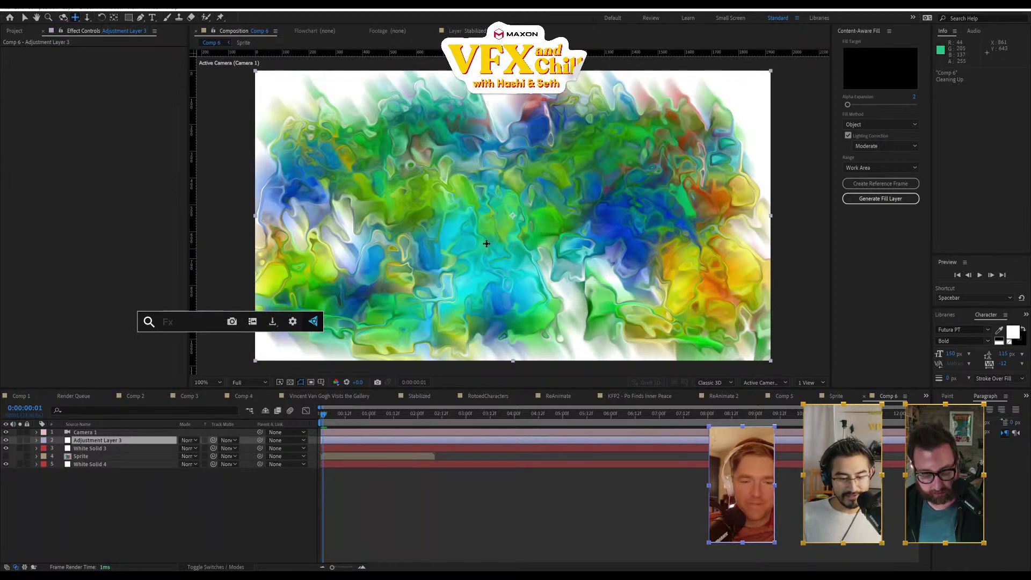
pyautogui.write('mot')
pyautogui.press('Down')
pyautogui.press('Down')
pyautogui.press('Down')
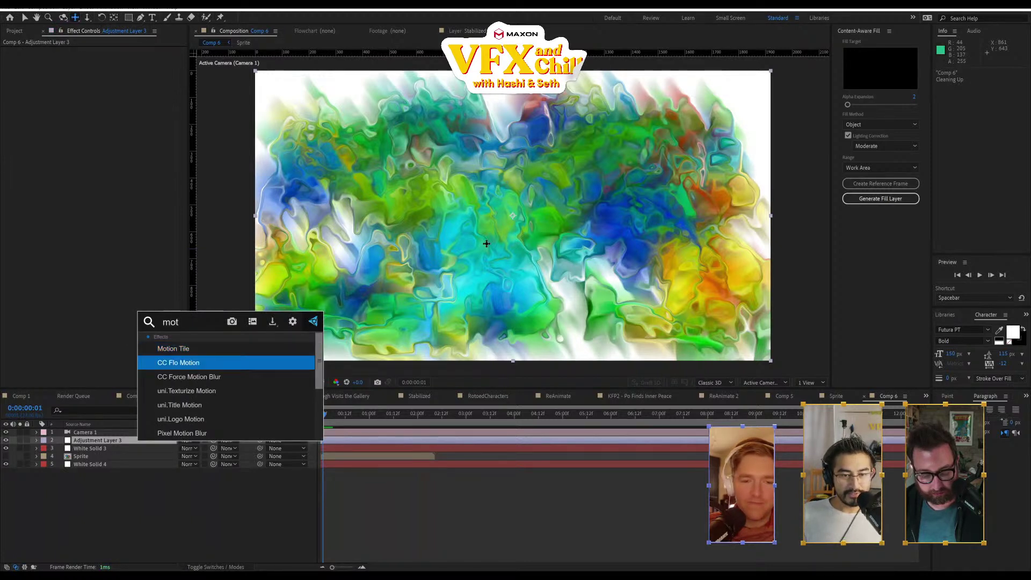
pyautogui.press('Return')
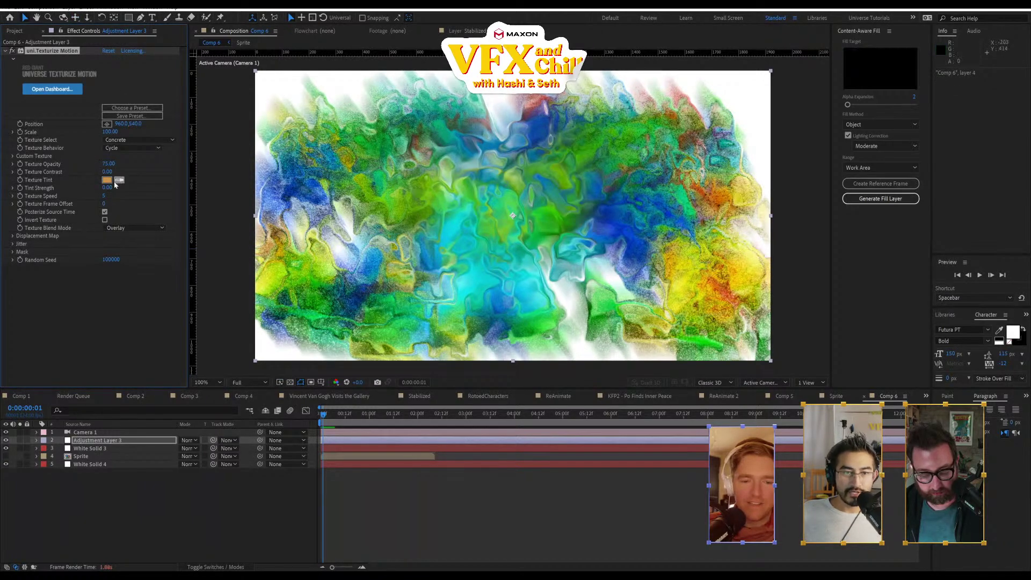
# - Disable the mask in Texturize Motion and set the texture to Canvas, inspecting the weave up close
pyautogui.click(13, 251)
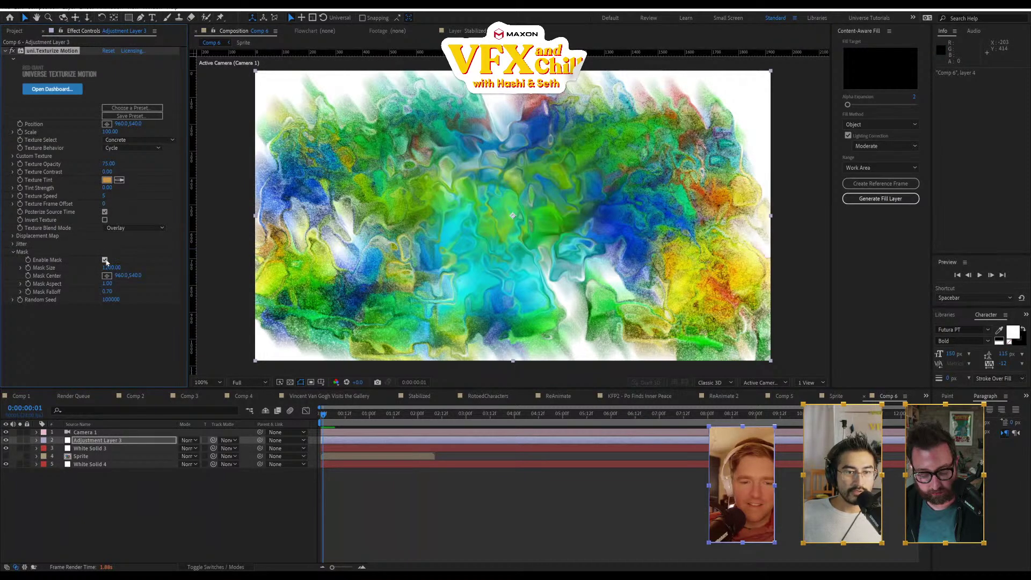
pyautogui.click(105, 260)
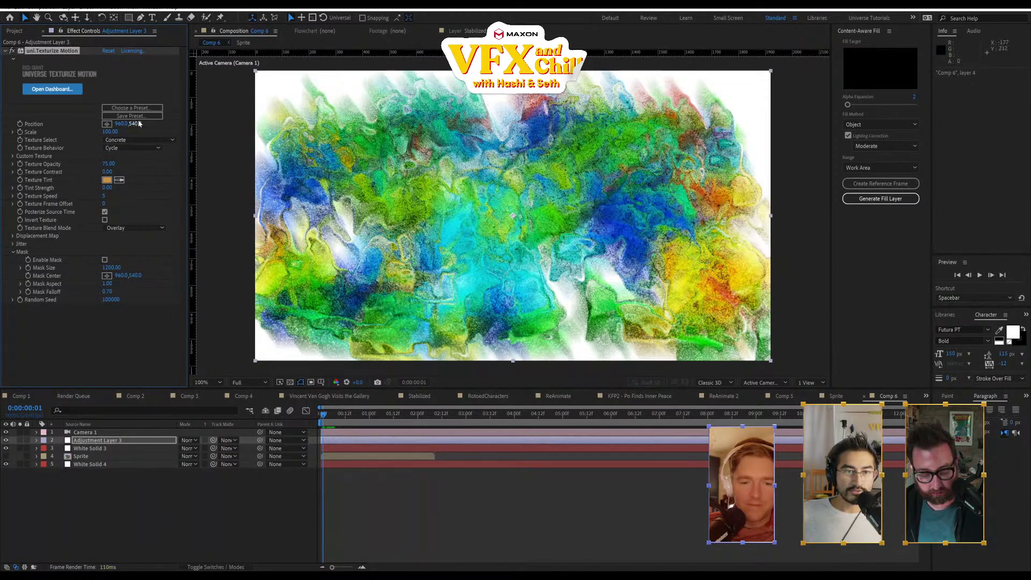
pyautogui.click(141, 140)
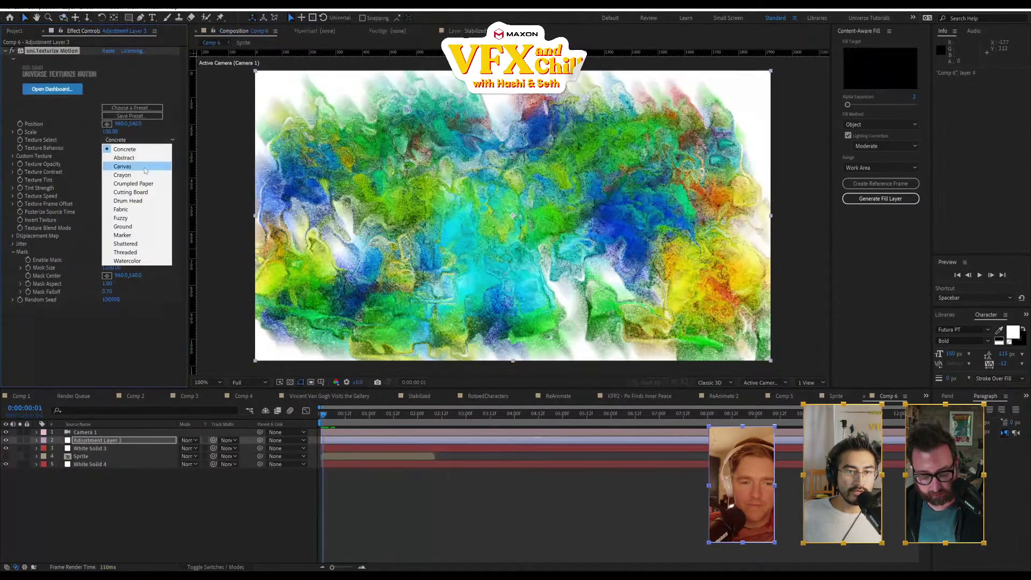
pyautogui.click(145, 168)
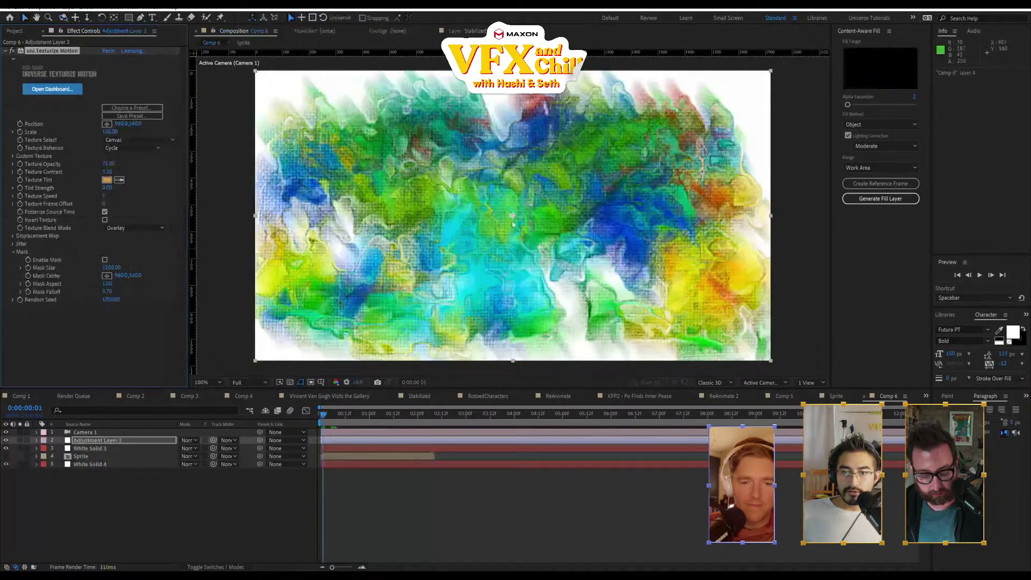
pyautogui.scroll(2, 516, 217)
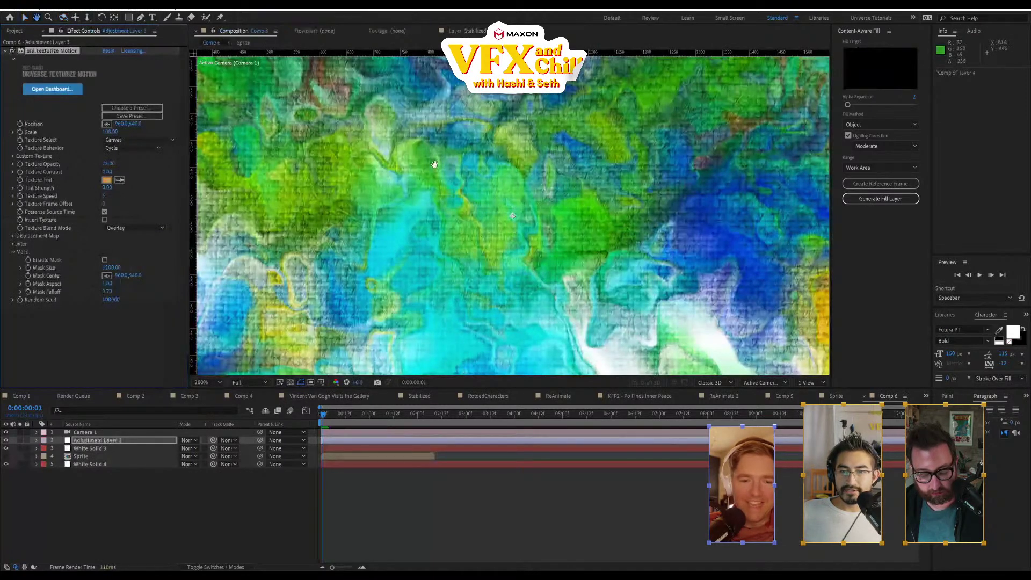
pyautogui.press('space')
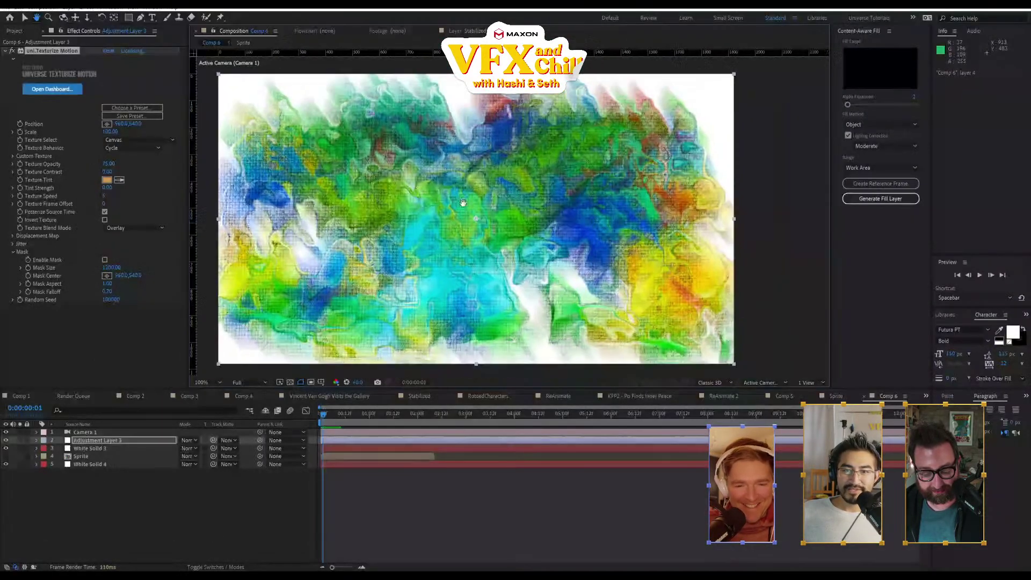
# - Play a preview of the canvas-textured crowd in Comp 6 and inspect the first frame's paint detail at 200%
pyautogui.press('space')
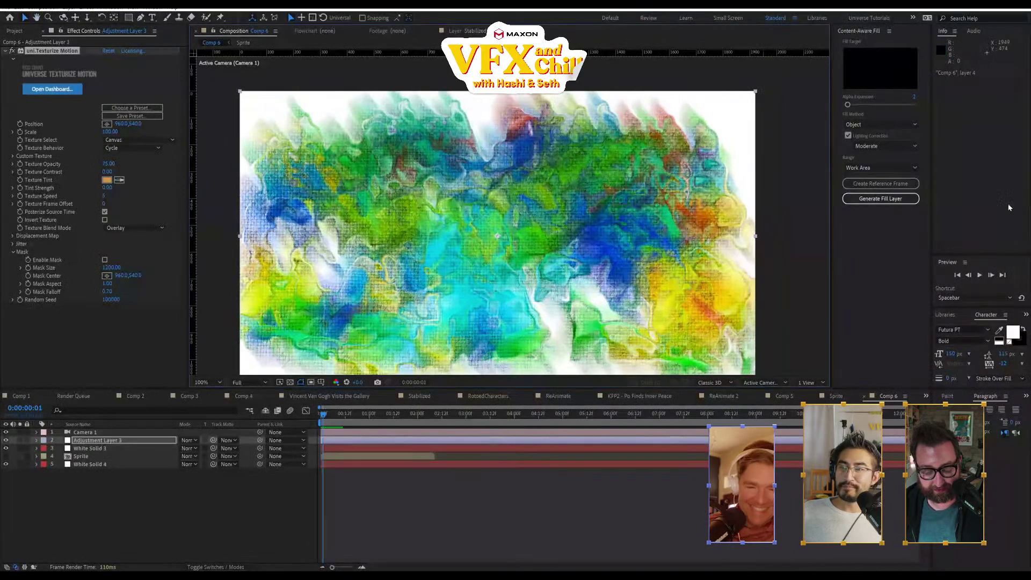
pyautogui.click(980, 275)
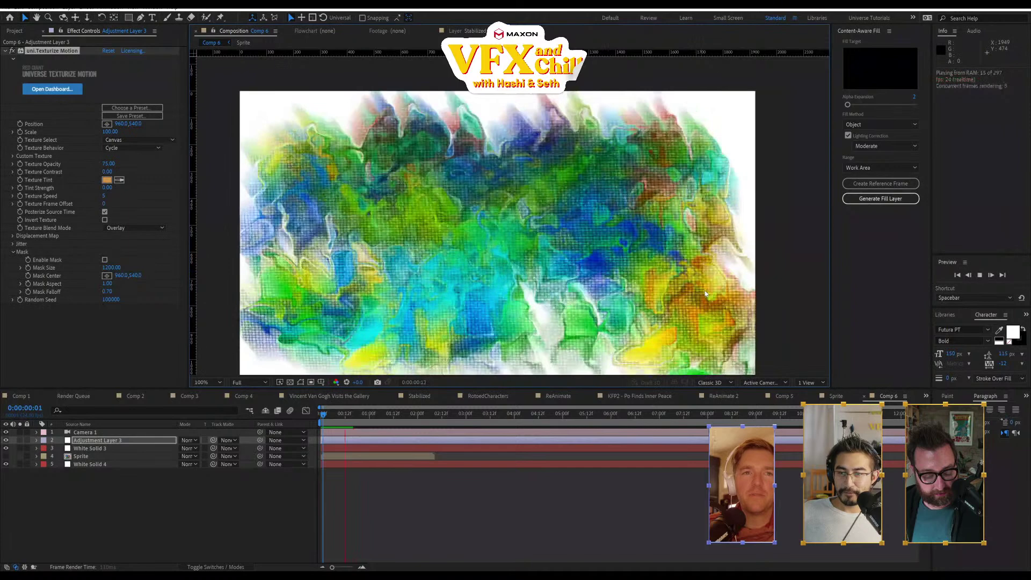
pyautogui.press('space')
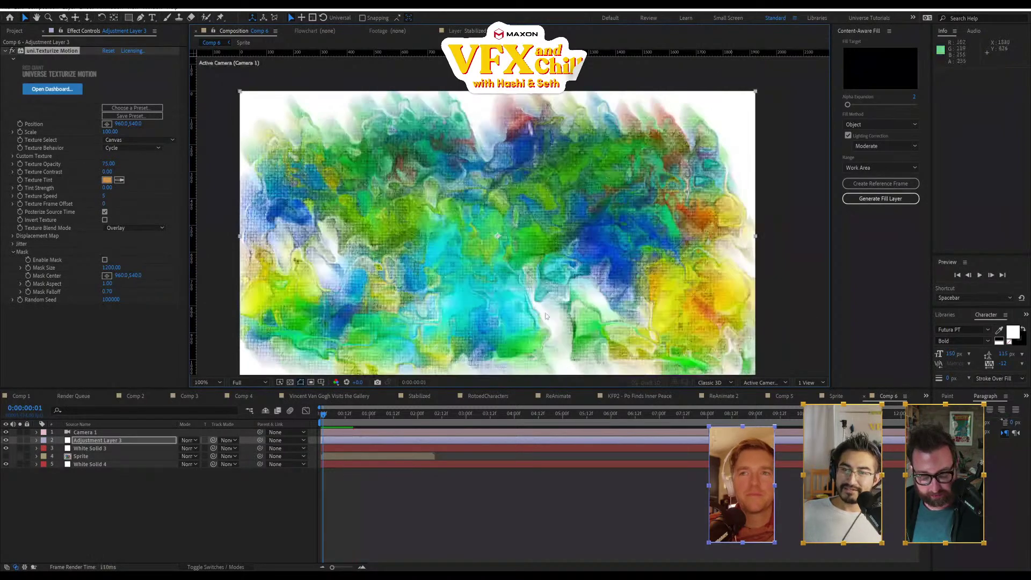
pyautogui.press('.')
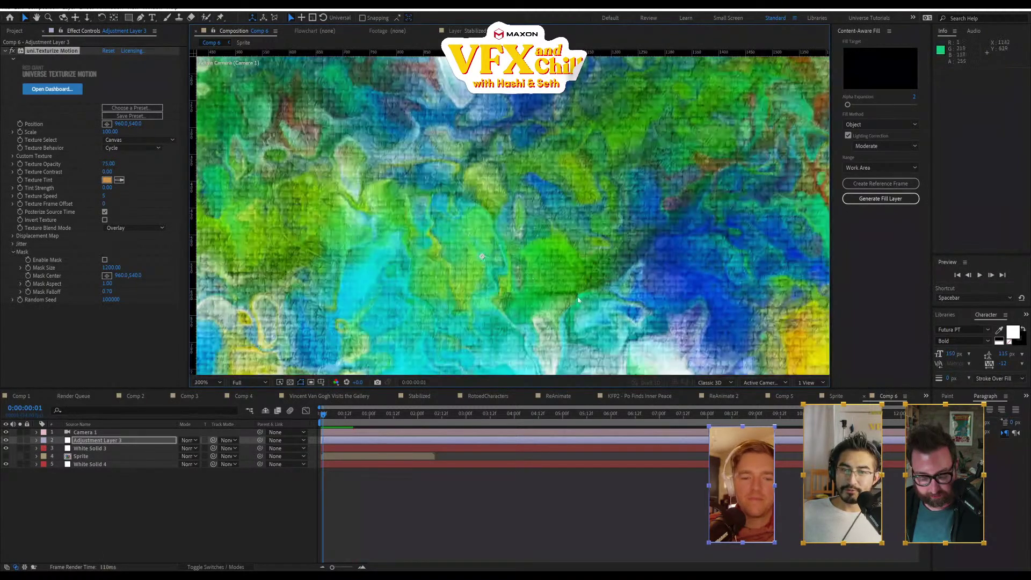
pyautogui.press(',')
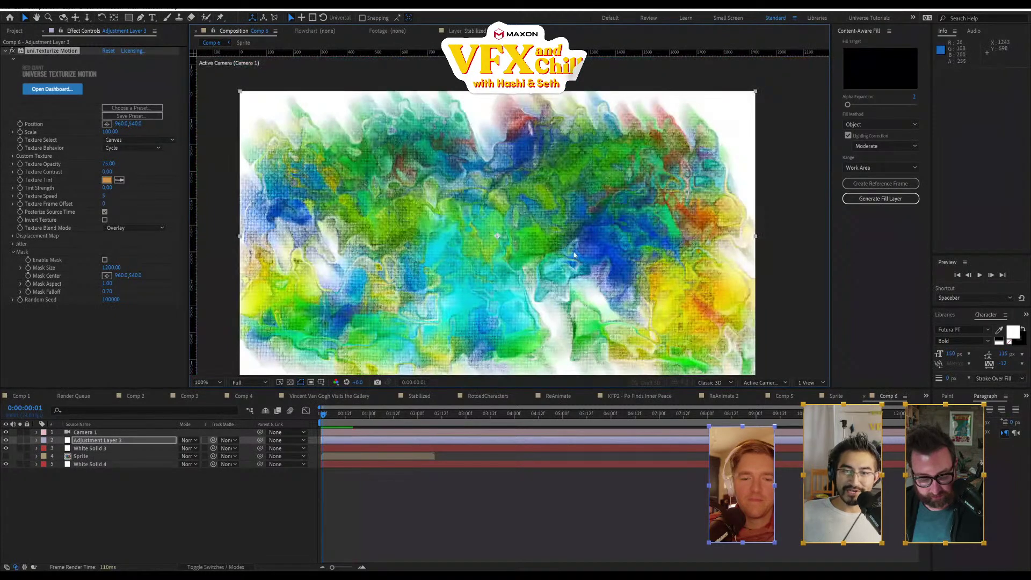
# - Examine the paint swirls and canvas weave close up at frames 22 and 13 of the crowd animation
pyautogui.moveTo(348, 413); pyautogui.dragTo(365, 413)
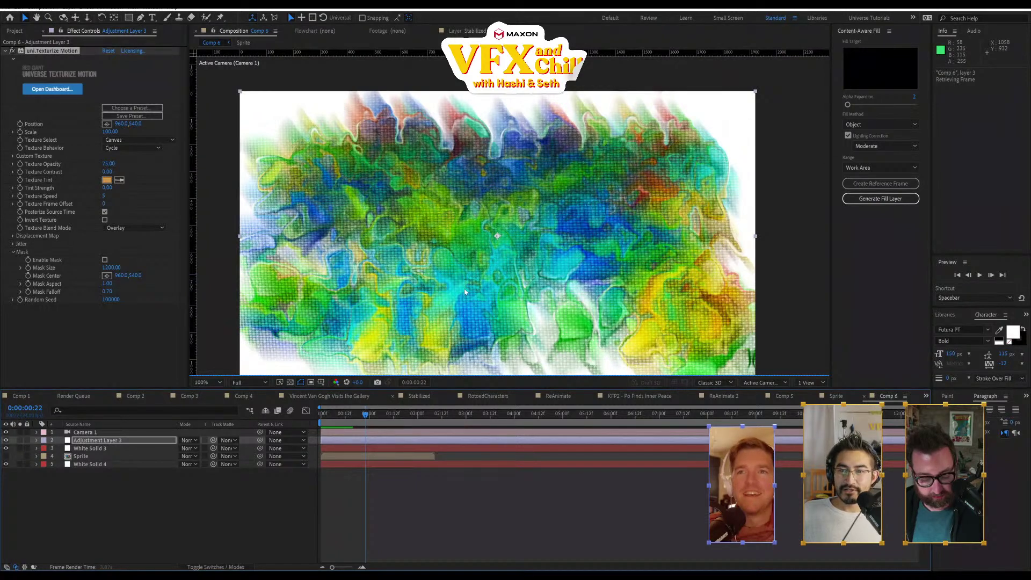
pyautogui.press('.')
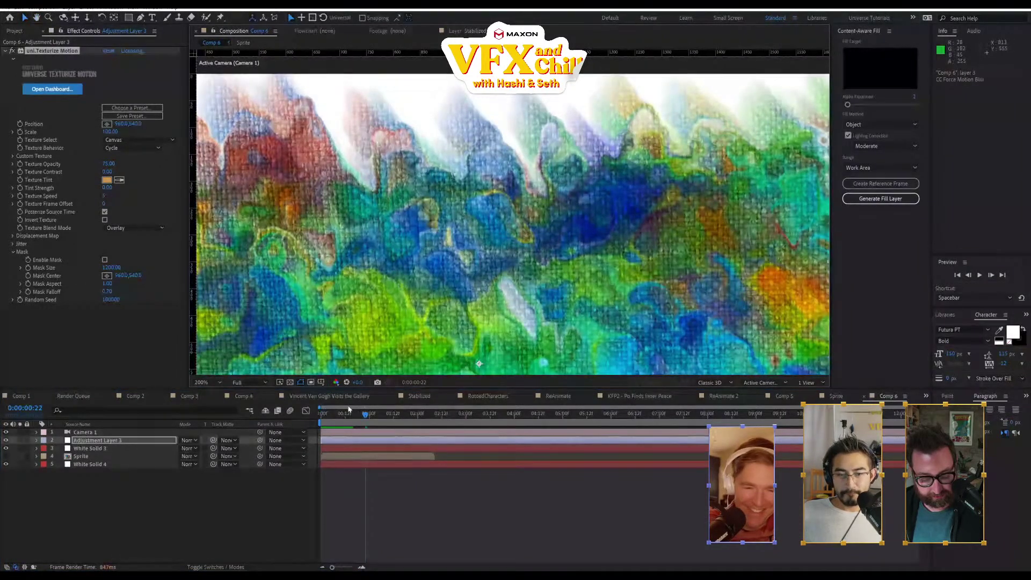
pyautogui.click(348, 413)
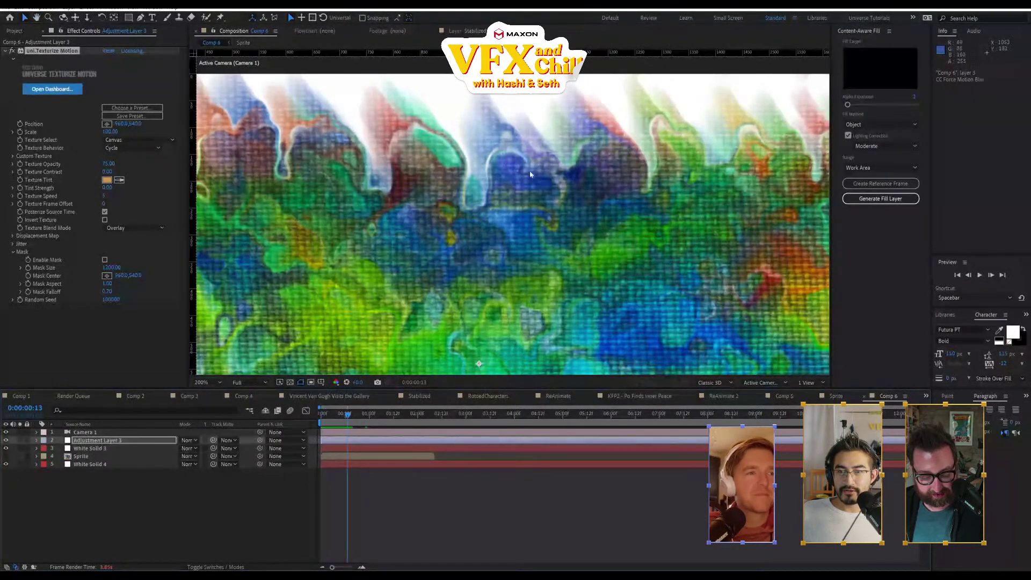
pyautogui.scroll(1, 521, 218)
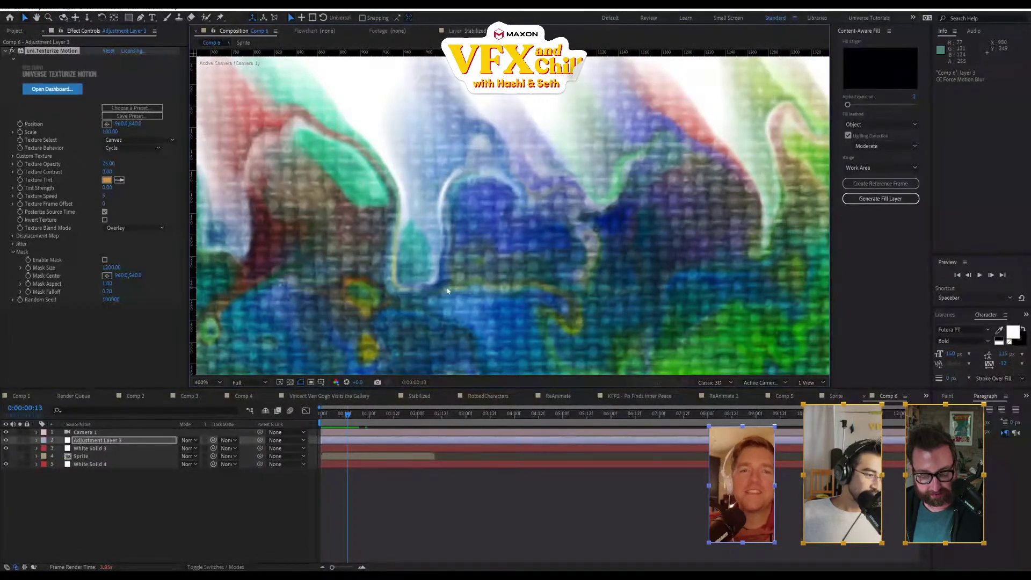
pyautogui.scroll(-1, 548, 265)
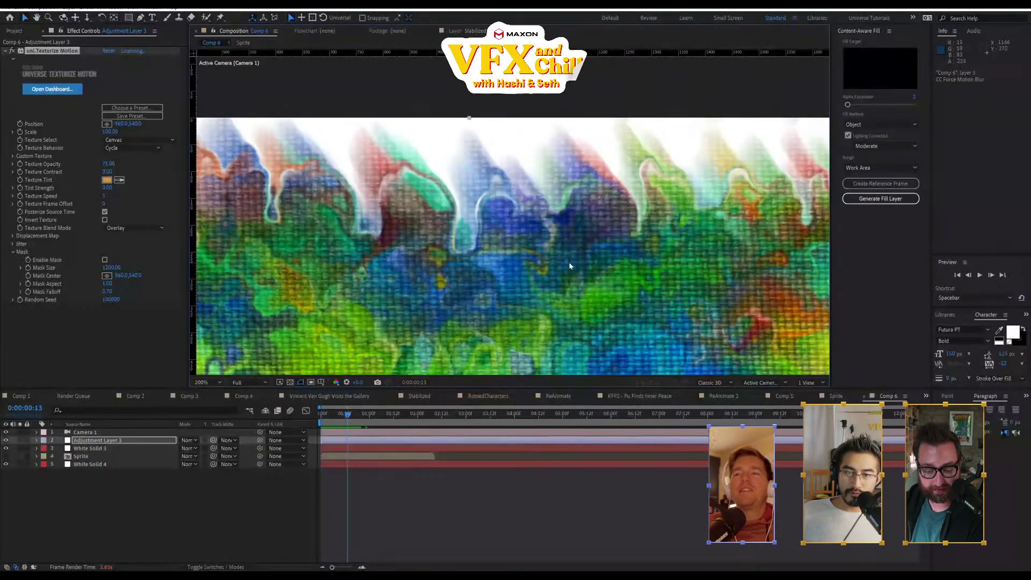
pyautogui.scroll(-1, 569, 263)
pyautogui.moveTo(570, 265); pyautogui.dragTo(574, 191)
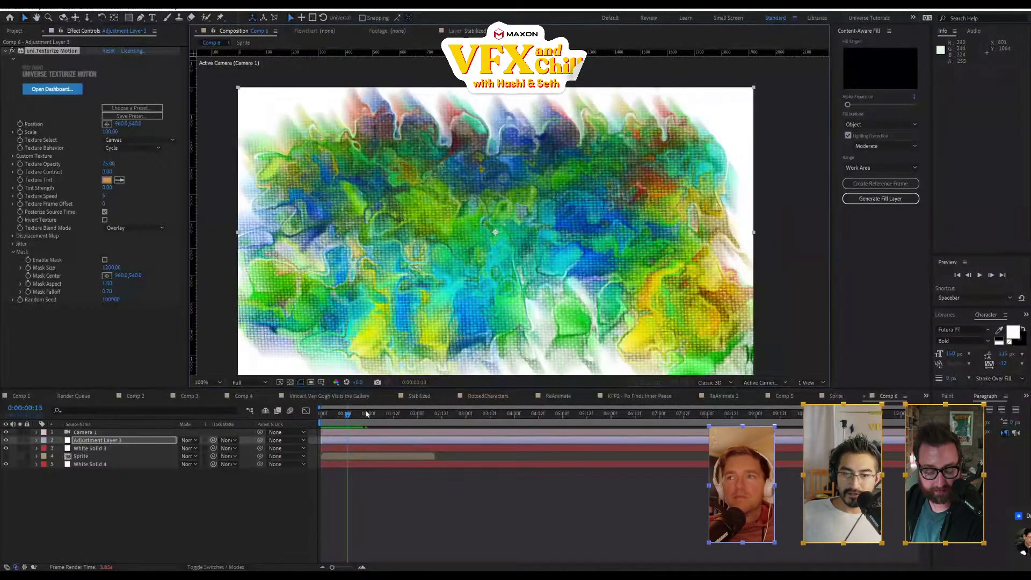
# - Compare the crowd at 0:00:01:02 with the adjustment layer hidden and White Solid 3's stylizing effects off, re-enabling Brightness & Contrast and CC Vector Blur
pyautogui.moveTo(339, 418); pyautogui.dragTo(374, 425)
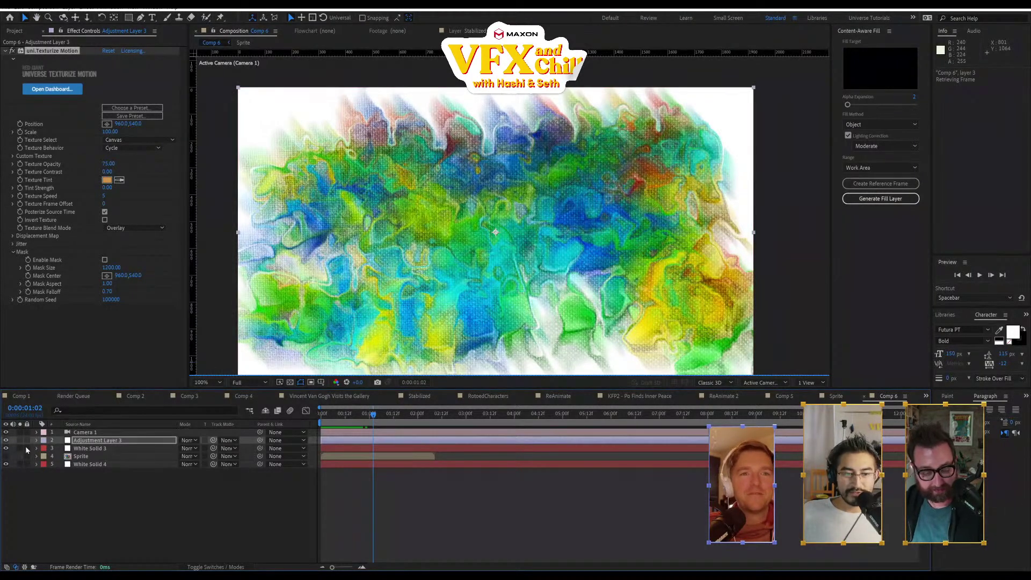
pyautogui.click(87, 449)
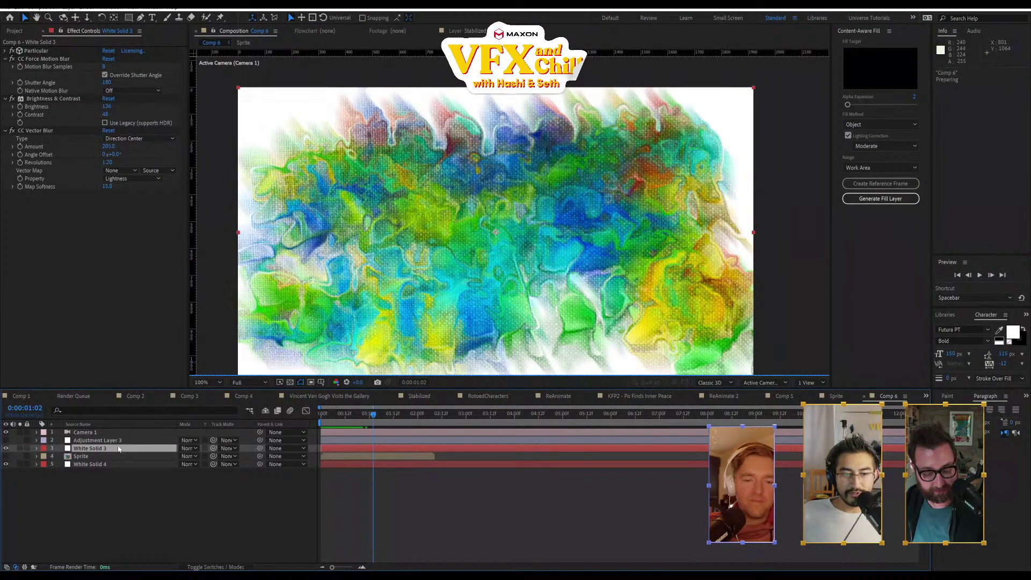
pyautogui.moveTo(12, 59); pyautogui.dragTo(11, 159)
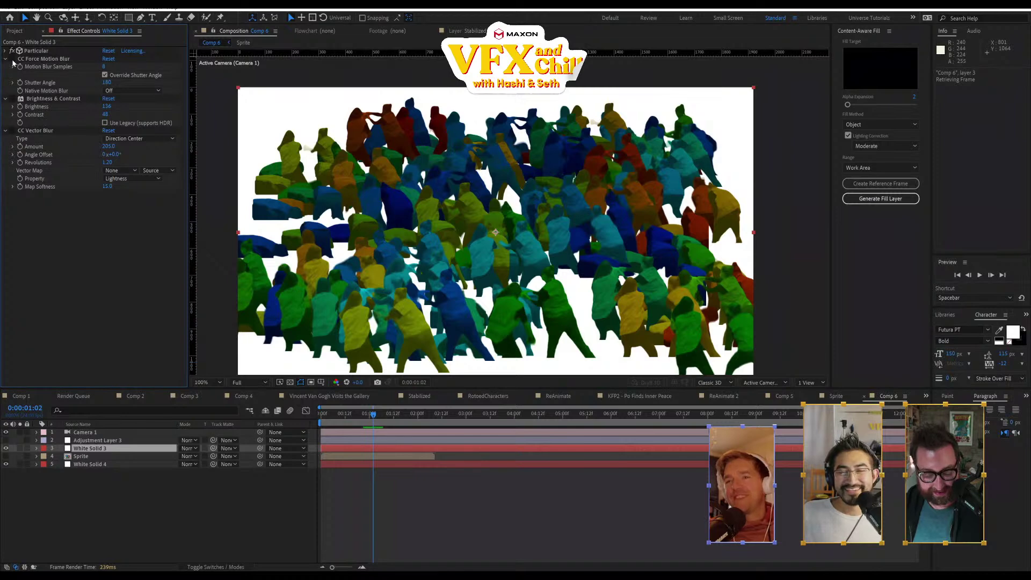
pyautogui.click(14, 99)
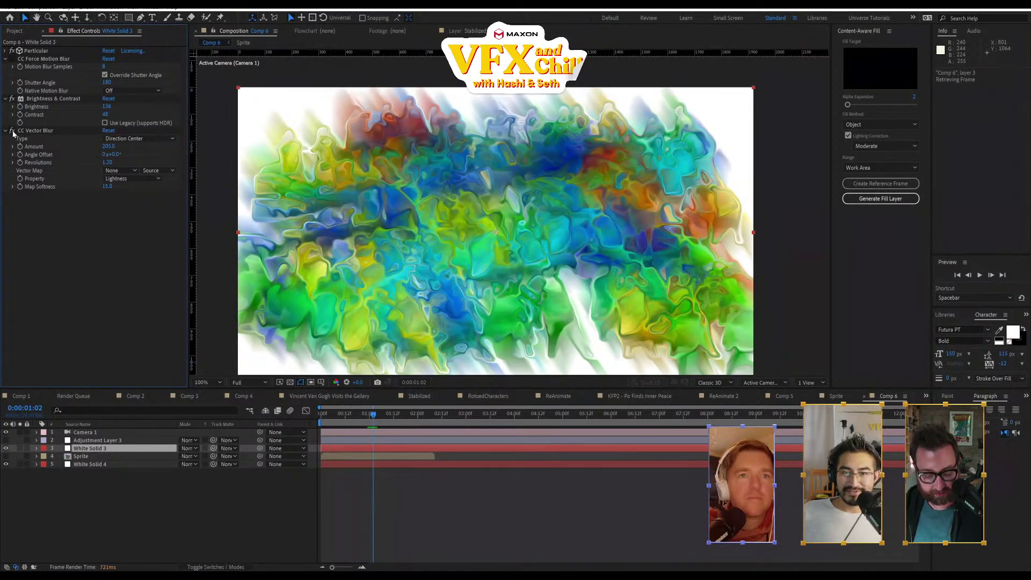
# - Turn on Adjustment Layer 3's visibility to overlay its canvas texture on the painting
pyautogui.click(6, 441)
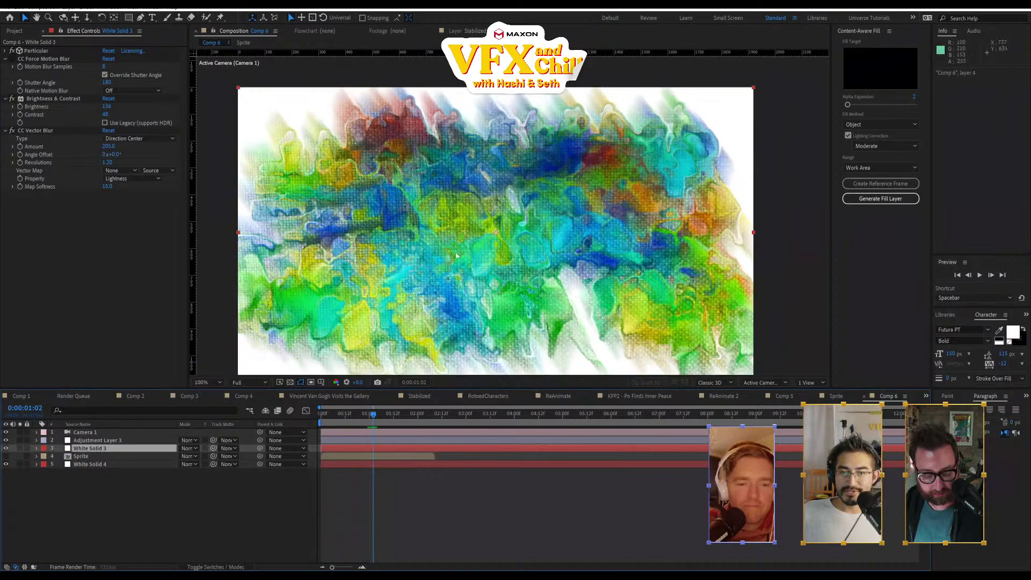
pyautogui.scroll(1, 456, 256)
pyautogui.click(13, 50)
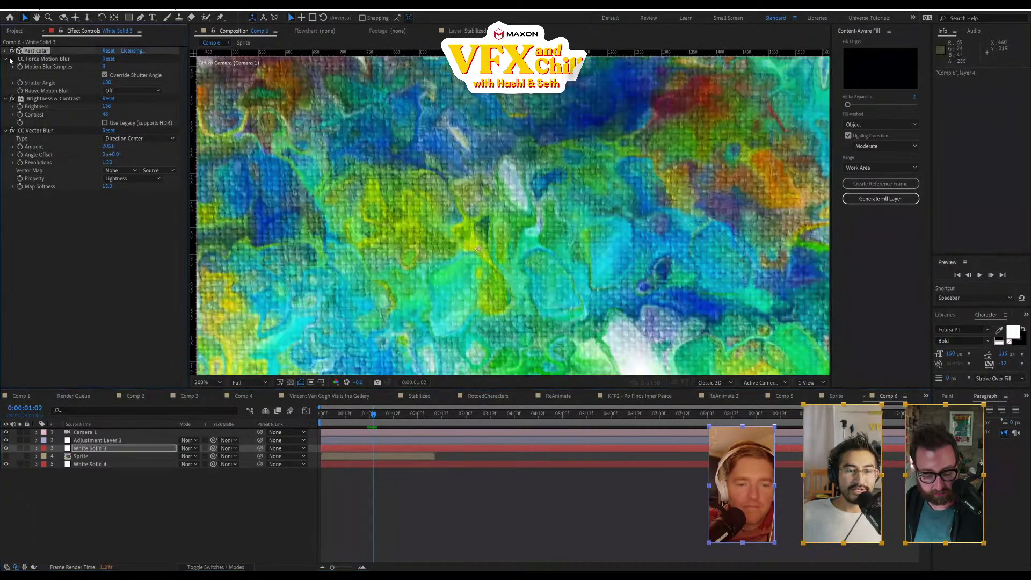
# - Reduce the canvas texture's Scale in Adjustment Layer 3's Texturize Motion effect for a finer weave
pyautogui.click(98, 441)
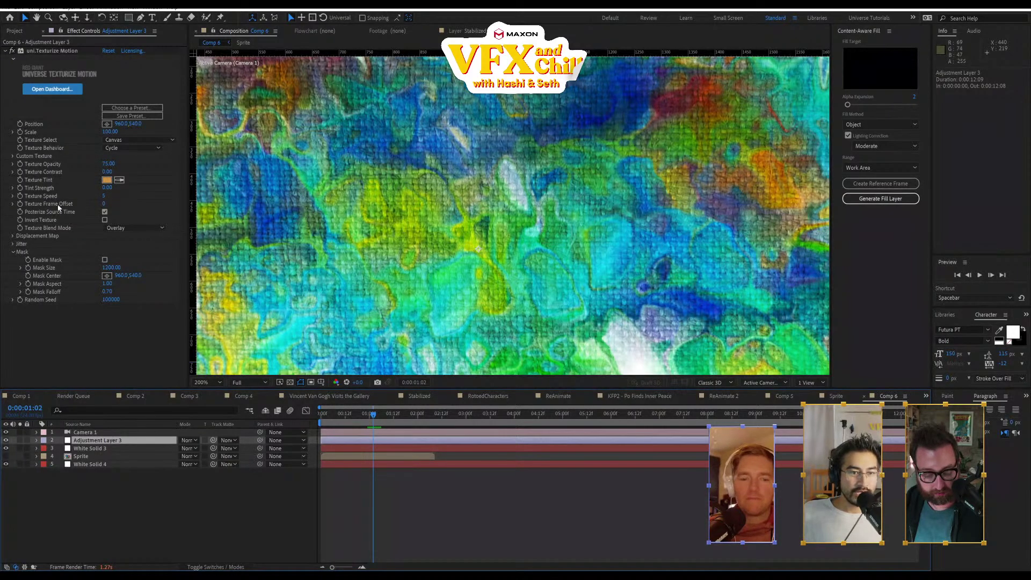
pyautogui.click(11, 156)
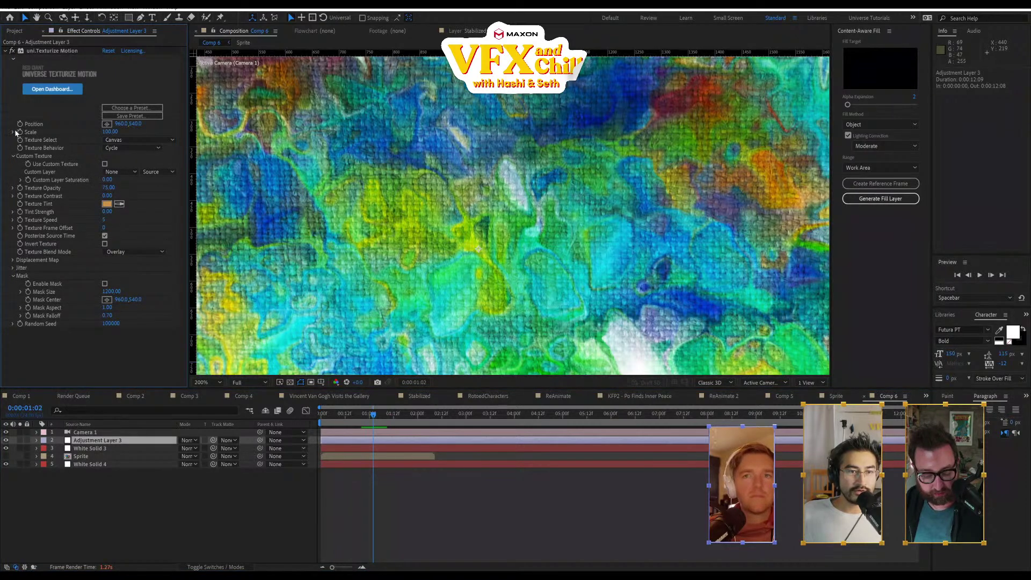
pyautogui.click(13, 132)
pyautogui.moveTo(111, 132); pyautogui.dragTo(99, 140)
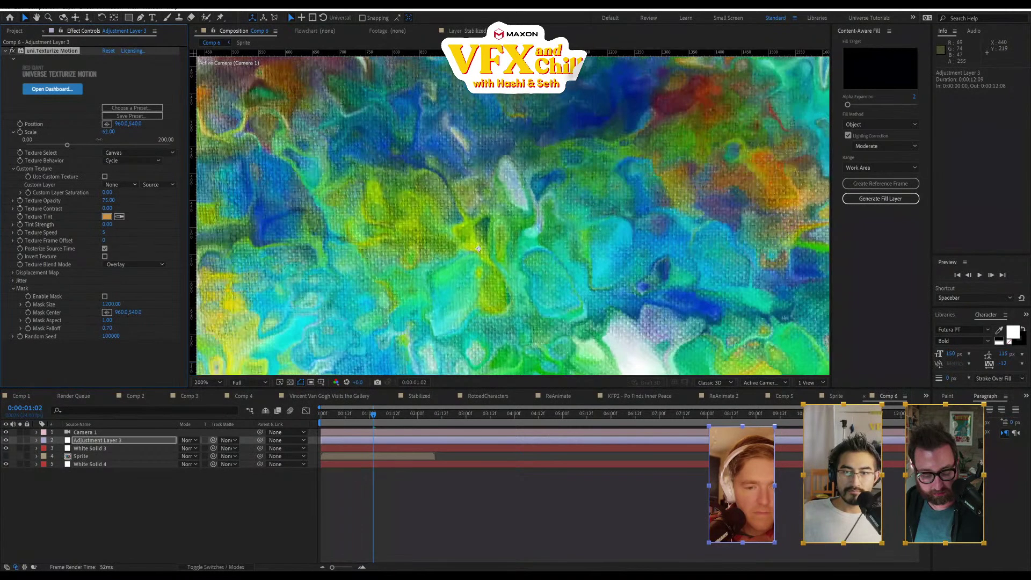
pyautogui.press('.')
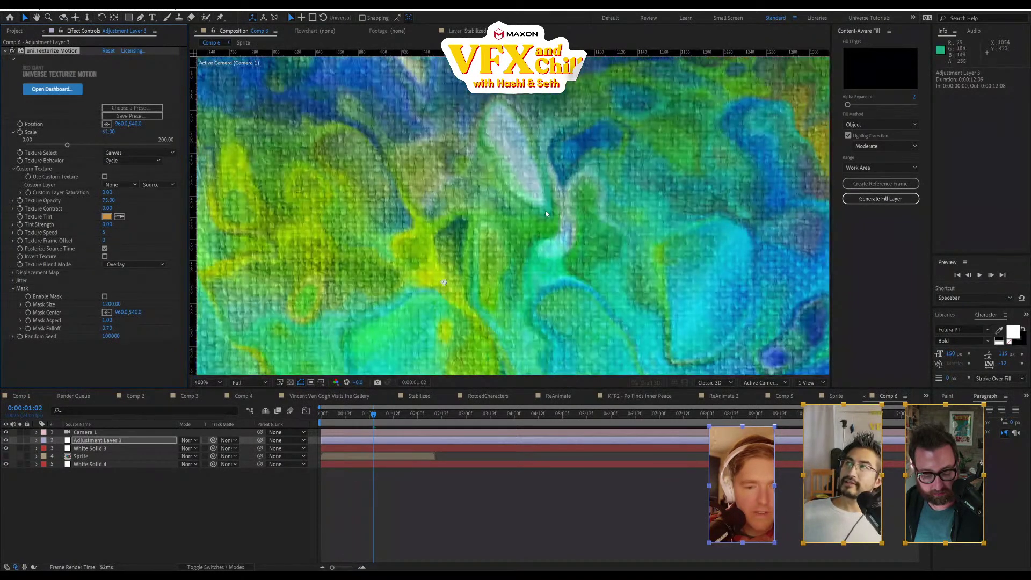
pyautogui.press(',')
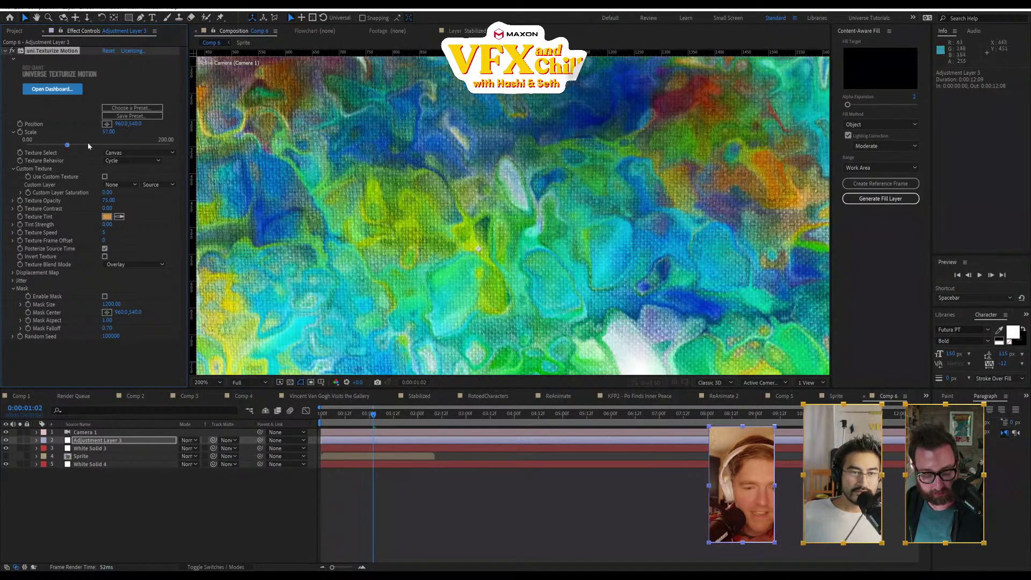
# - Try a different Angle Offset in White Solid 3's CC Vector Blur and restore it to 0°
pyautogui.click(96, 449)
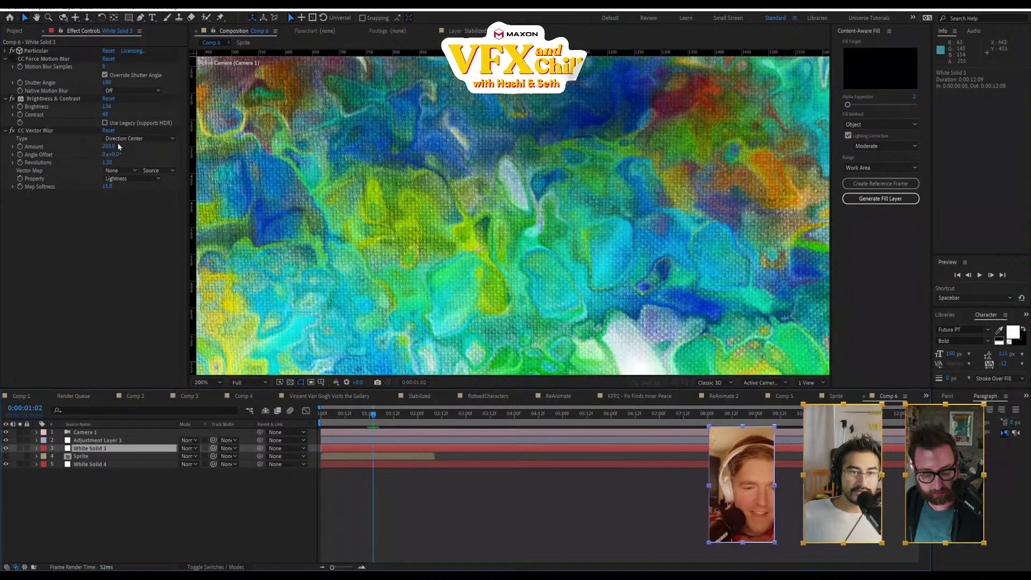
pyautogui.moveTo(124, 154); pyautogui.dragTo(184, 155)
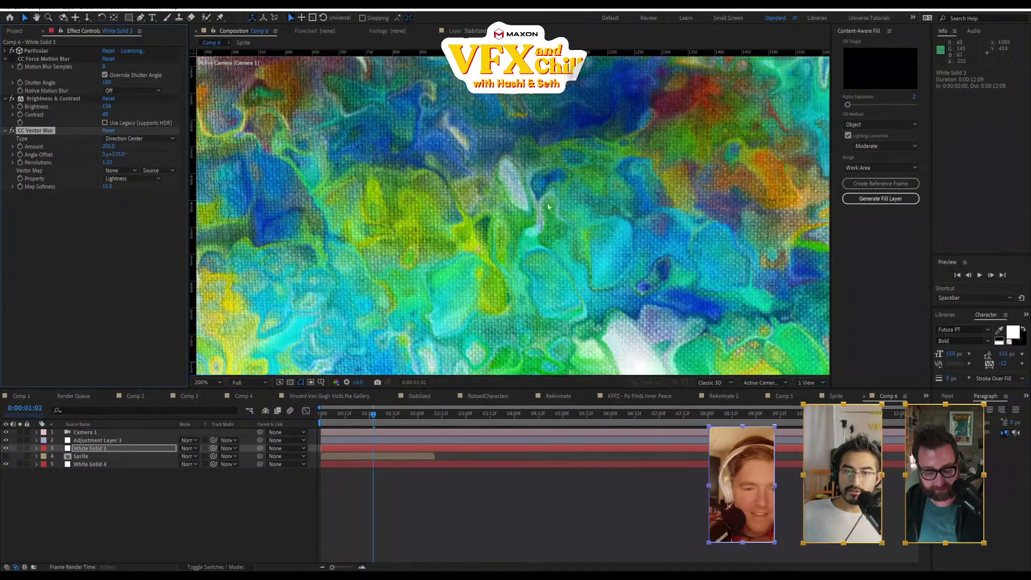
pyautogui.scroll(-2, 646, 268)
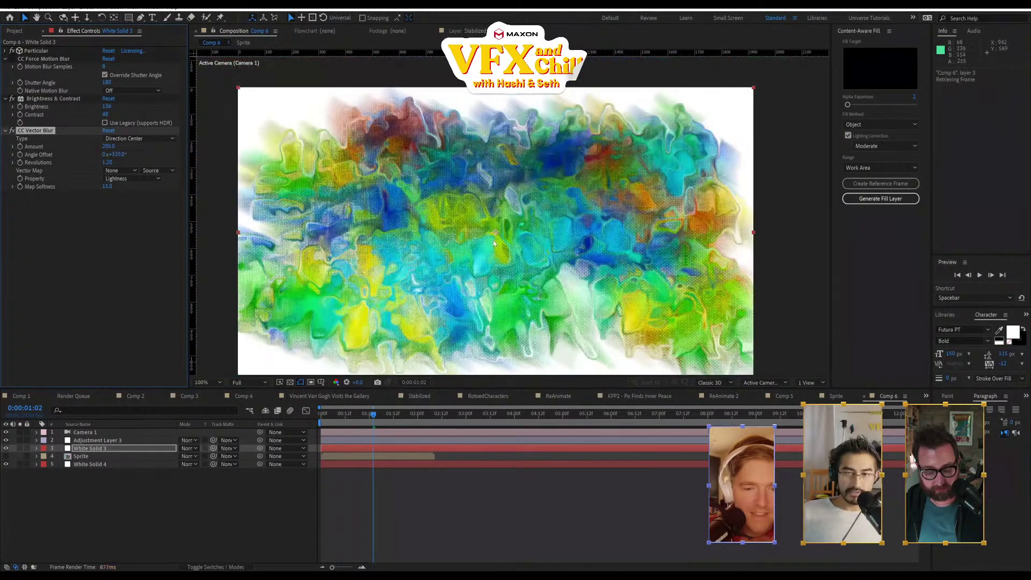
pyautogui.click(117, 154)
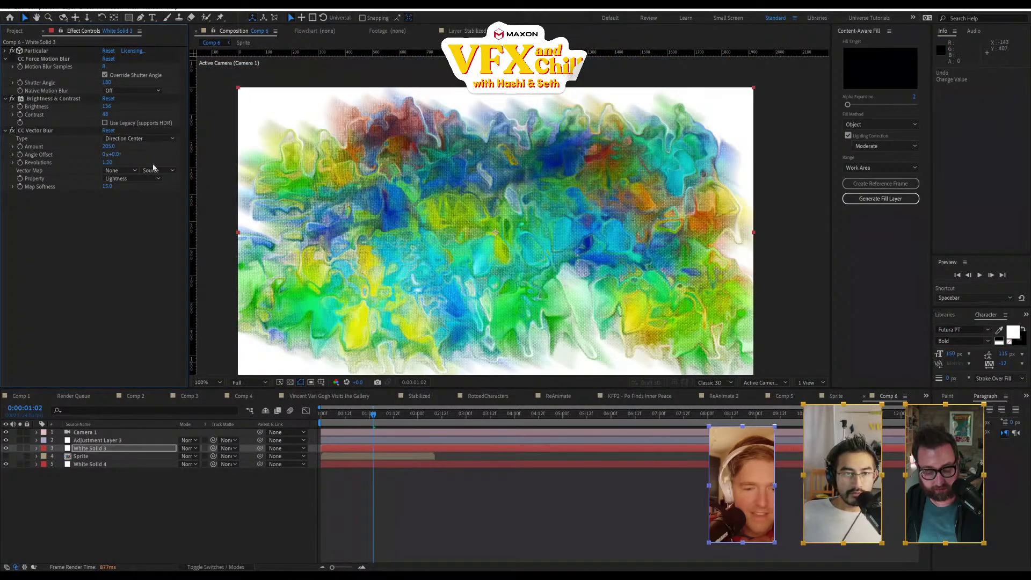
pyautogui.write('0')
pyautogui.press('Return')
# - Set White Solid 3's CC Vector Blur Amount to 144 and add a Turbulent Displace effect to the layer
pyautogui.moveTo(108, 146); pyautogui.dragTo(102, 147)
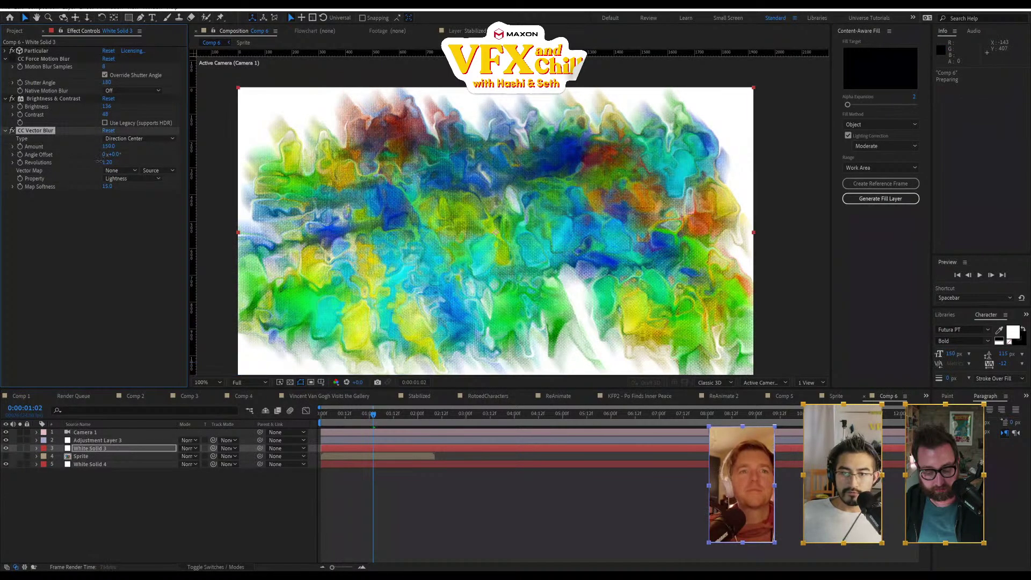
pyautogui.moveTo(102, 155); pyautogui.dragTo(98, 162)
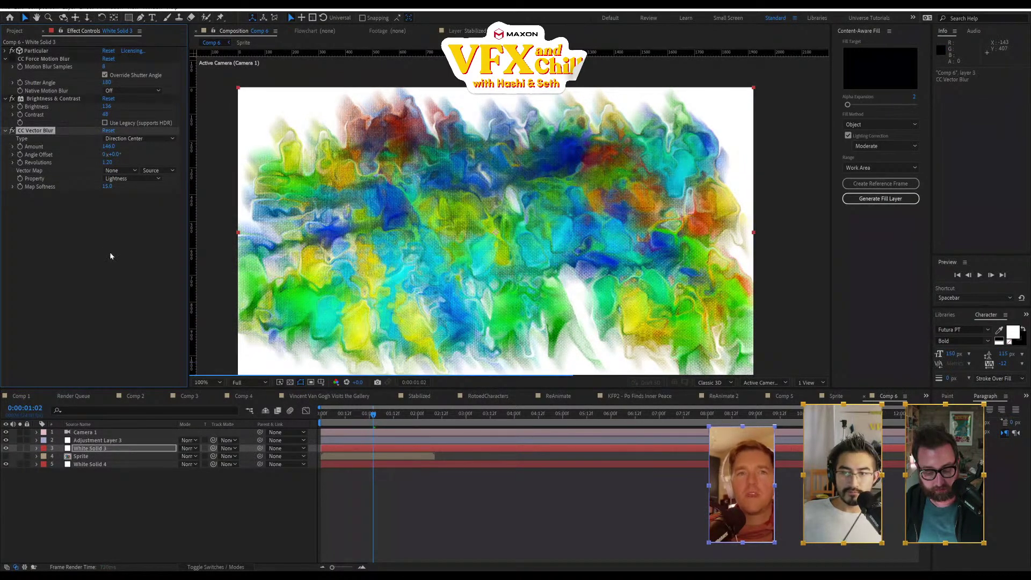
pyautogui.rightClick(110, 253)
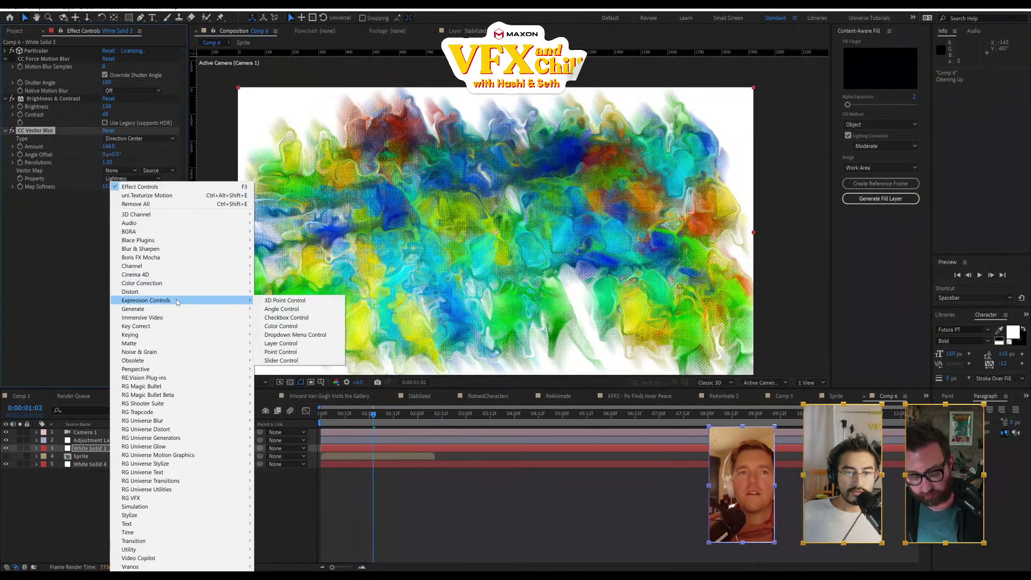
pyautogui.moveTo(184, 293)
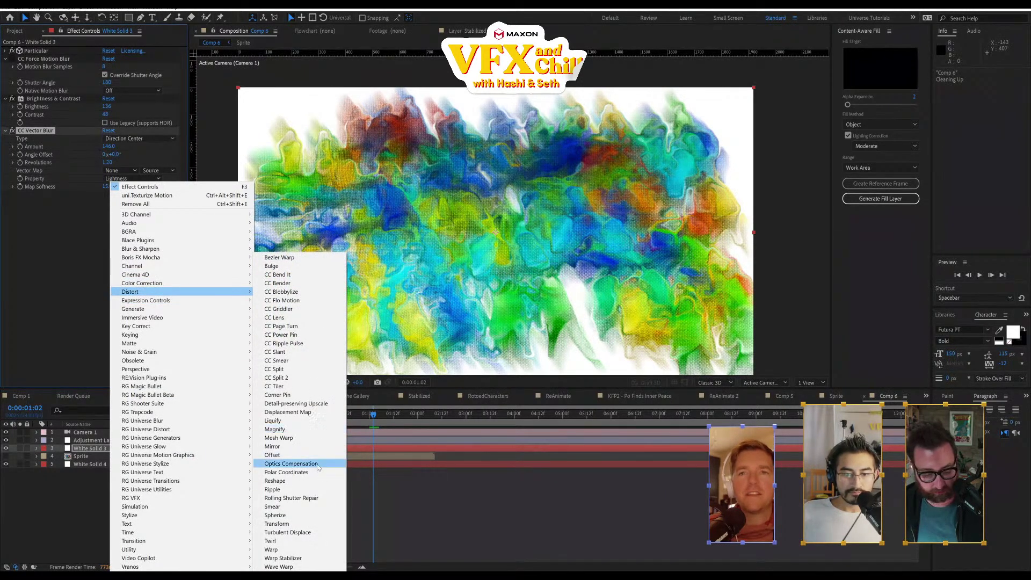
pyautogui.click(314, 534)
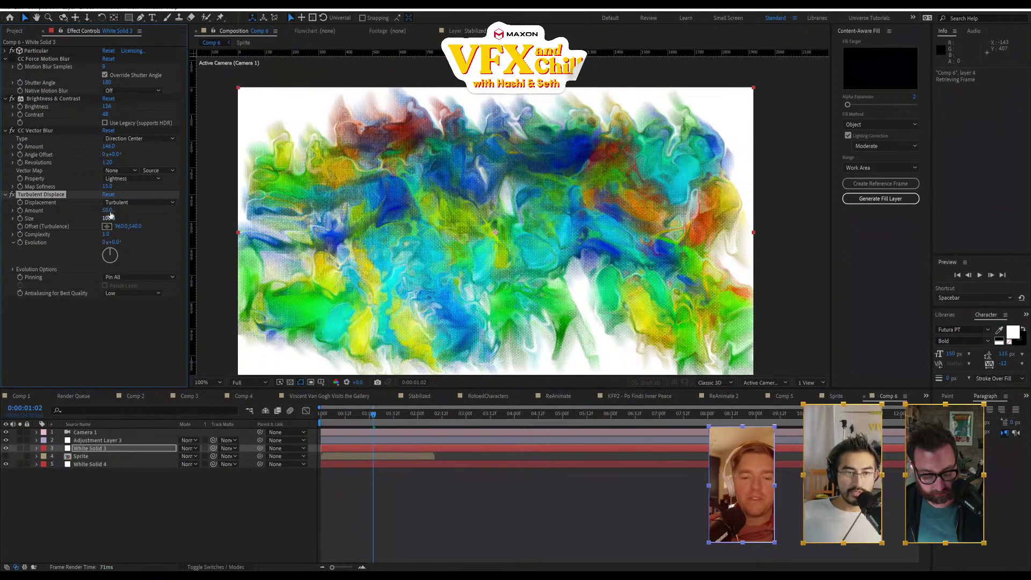
# - Set Turbulent Displace to Twist displacement, adjust its Amount, and raise its Size to 318
pyautogui.click(121, 203)
pyautogui.click(123, 226)
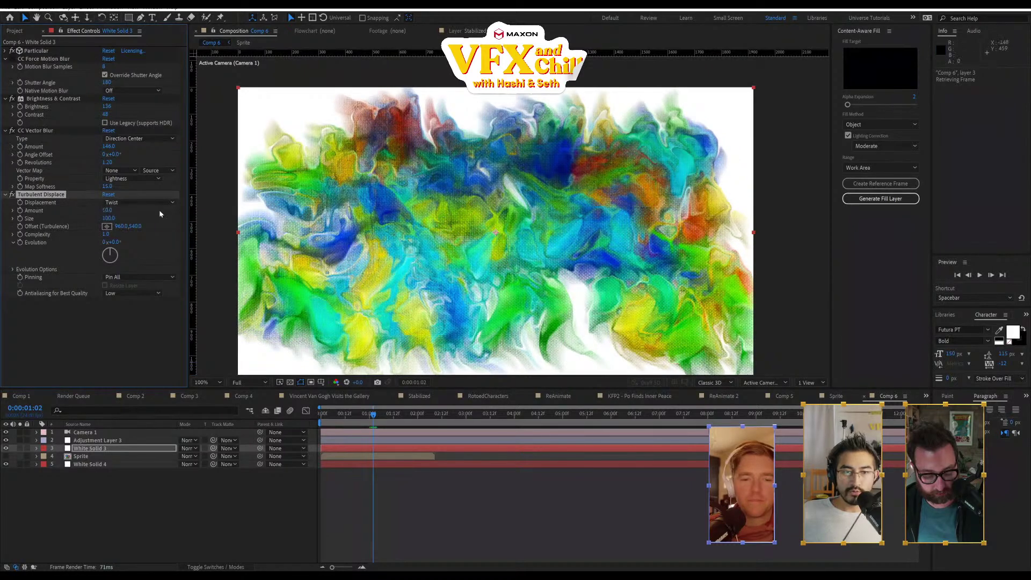
pyautogui.moveTo(125, 212); pyautogui.dragTo(271, 227)
pyautogui.moveTo(115, 212)
pyautogui.mouseDown()
pyautogui.moveTo(78, 227)
pyautogui.moveTo(136, 215)
pyautogui.moveTo(97, 218)
pyautogui.moveTo(123, 210)
pyautogui.mouseUp()
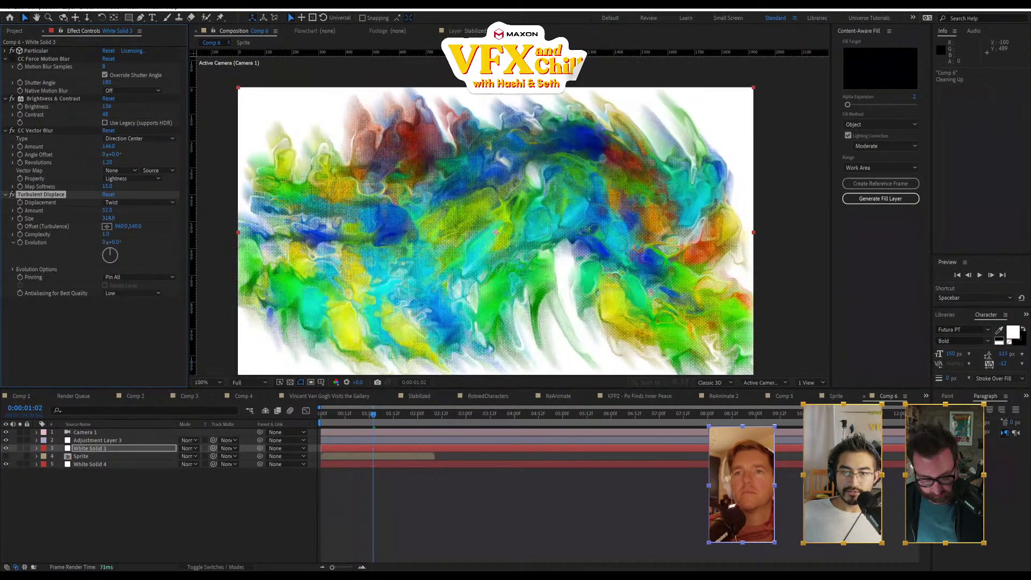
pyautogui.press('.')
pyautogui.press(',')
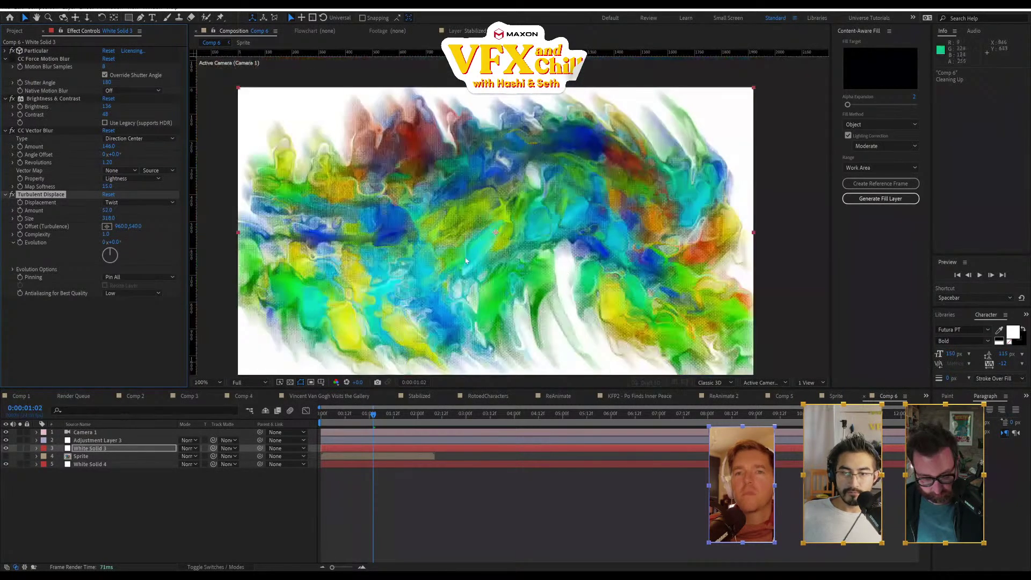
# - Orbit Camera 1 around the particle painting to frame it as a narrower, wave-shaped band
pyautogui.press('c')
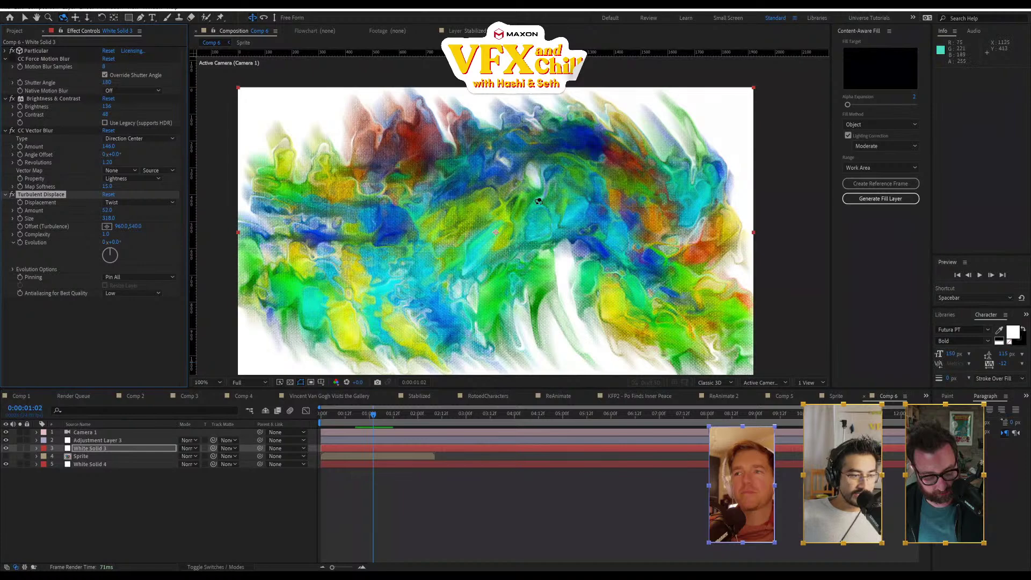
pyautogui.moveTo(478, 335); pyautogui.dragTo(478, 311)
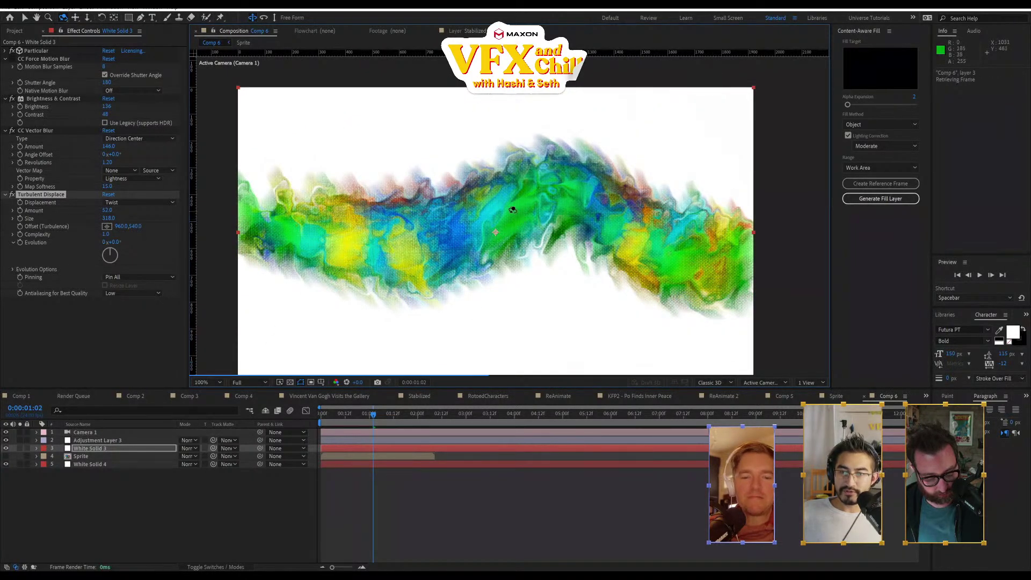
pyautogui.moveTo(477, 210); pyautogui.dragTo(503, 226)
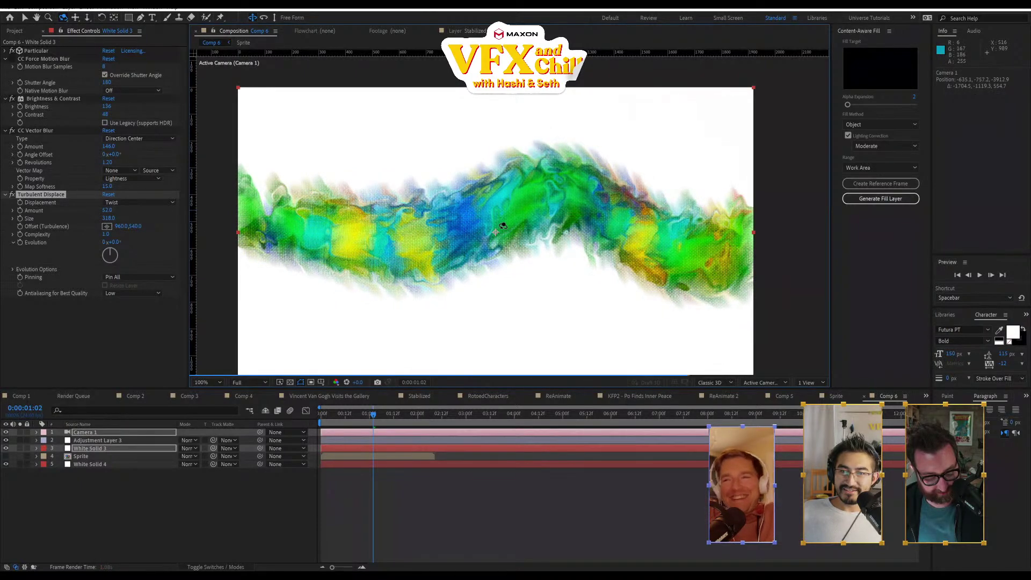
pyautogui.moveTo(503, 226); pyautogui.dragTo(506, 214)
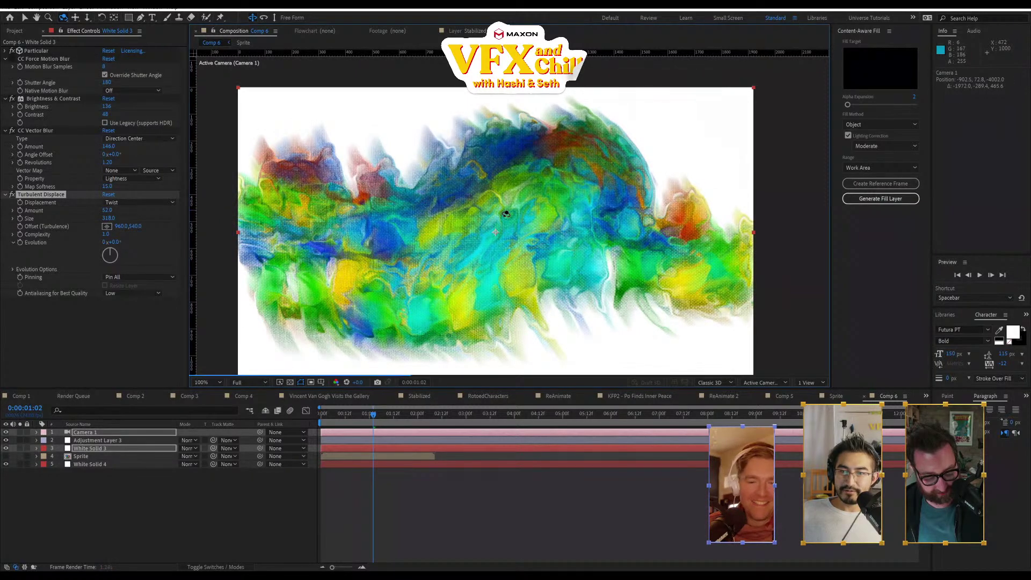
pyautogui.moveTo(506, 214); pyautogui.dragTo(512, 221)
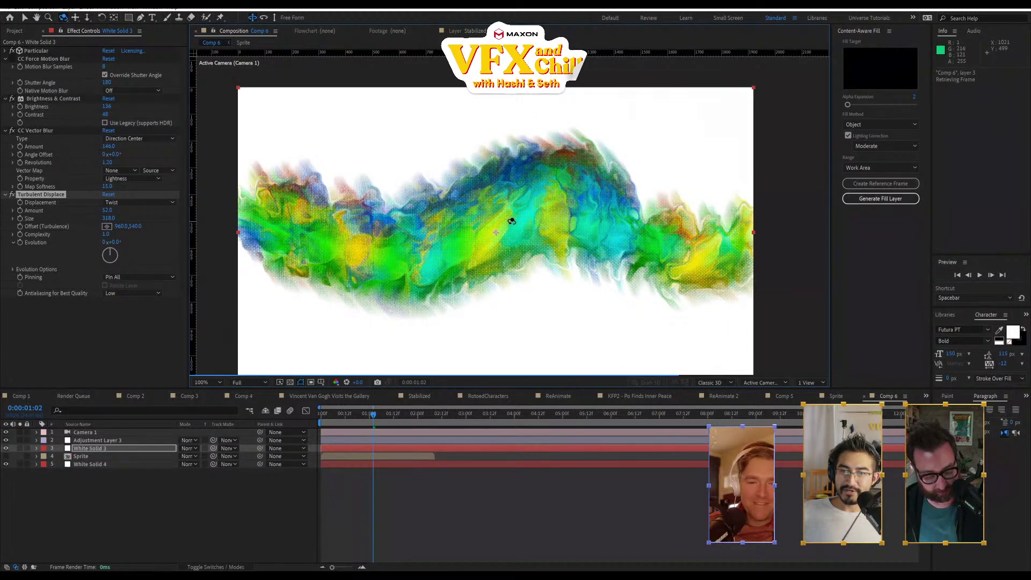
pyautogui.moveTo(512, 221); pyautogui.dragTo(500, 220)
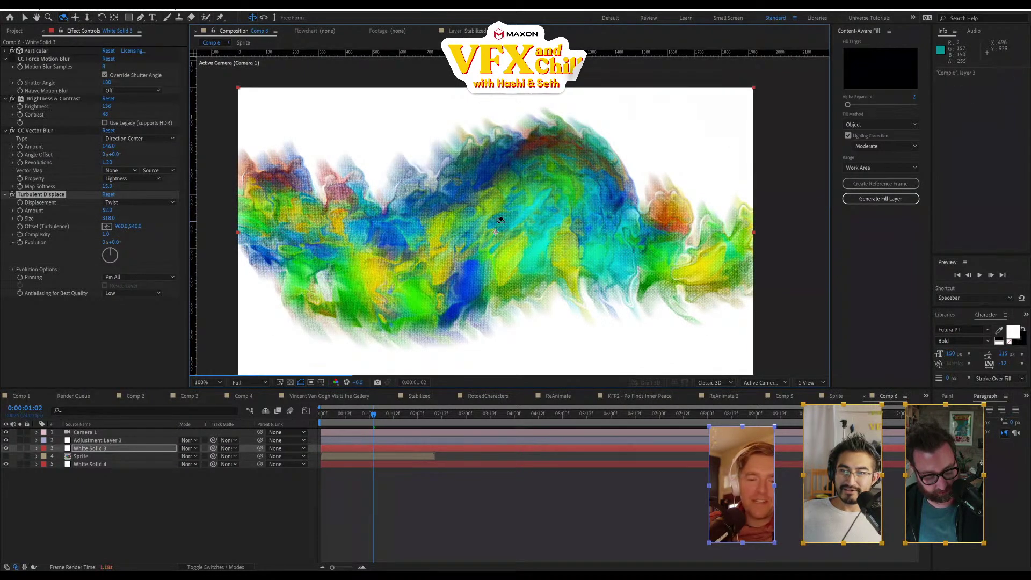
pyautogui.moveTo(500, 220); pyautogui.dragTo(575, 220)
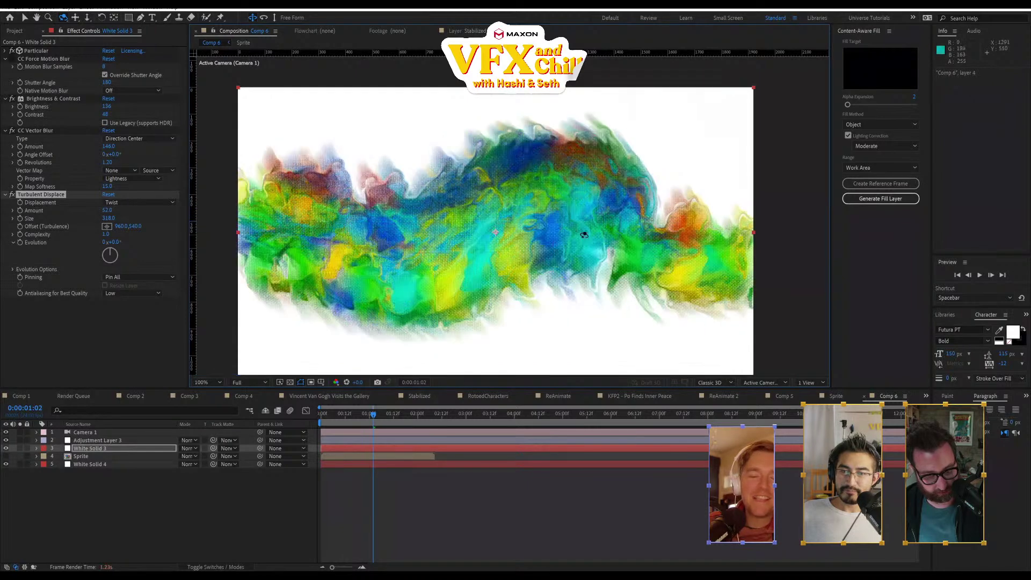
pyautogui.hotkey('ctrl', 'z')
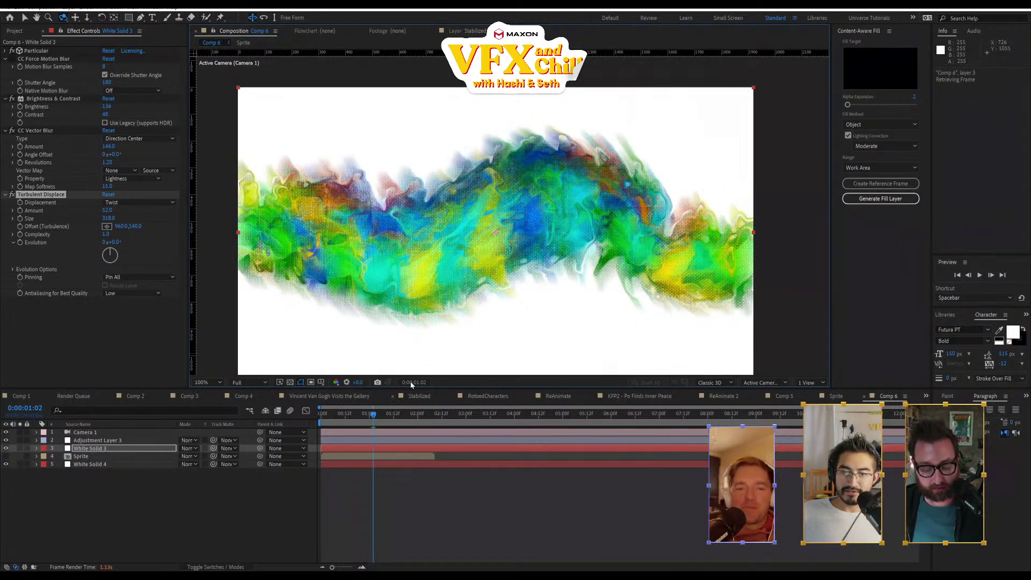
# - Add a white text layer reading "OO" as eyes over the left end of the painted band
pyautogui.click(154, 18)
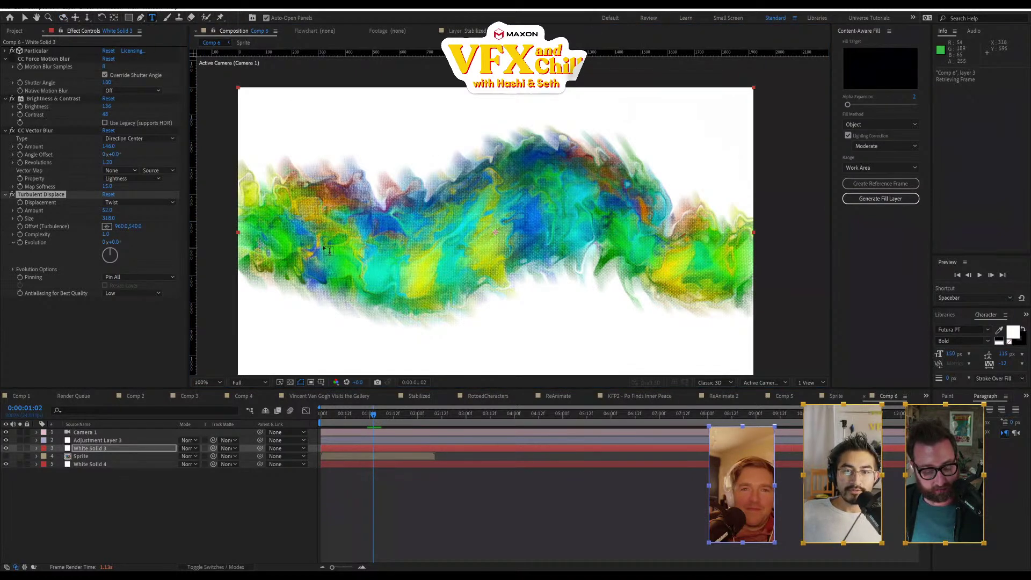
pyautogui.click(364, 249)
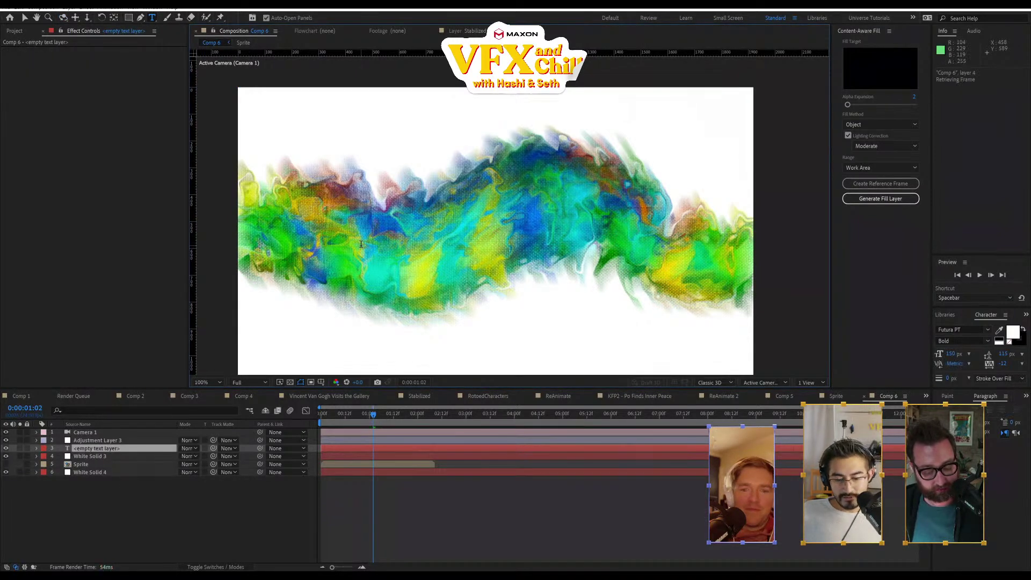
pyautogui.write('OO')
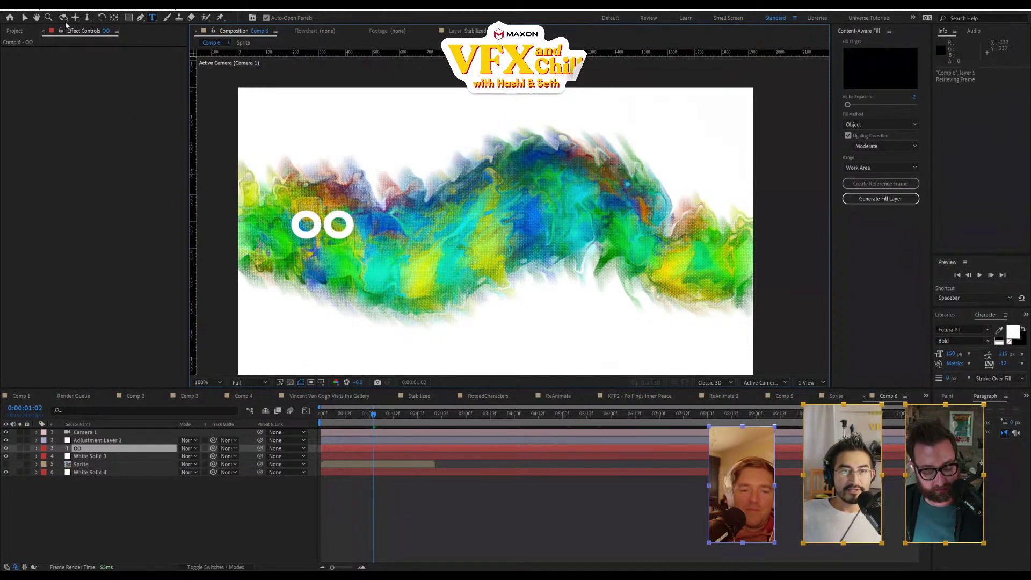
pyautogui.click(24, 17)
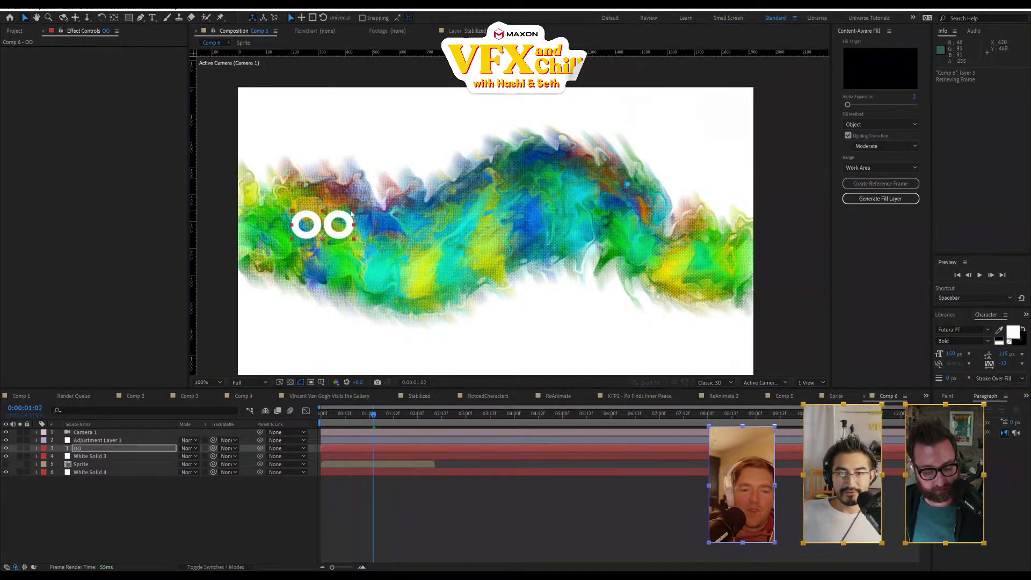
# - Stretch the "OO" text into tall ovals and position it over the upper left part of the painted band
pyautogui.moveTo(353, 213); pyautogui.dragTo(366, 161)
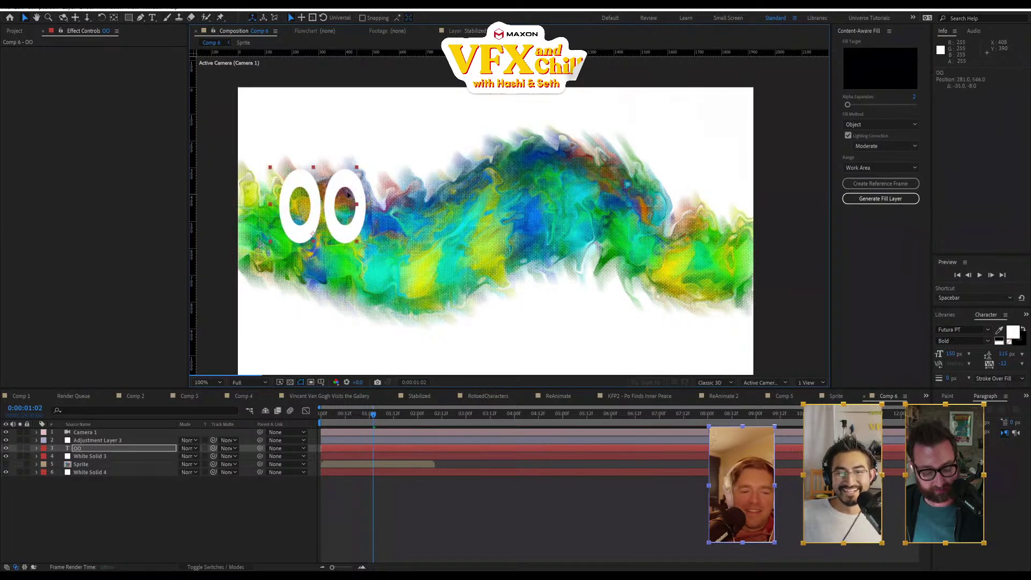
pyautogui.moveTo(357, 198); pyautogui.dragTo(354, 190)
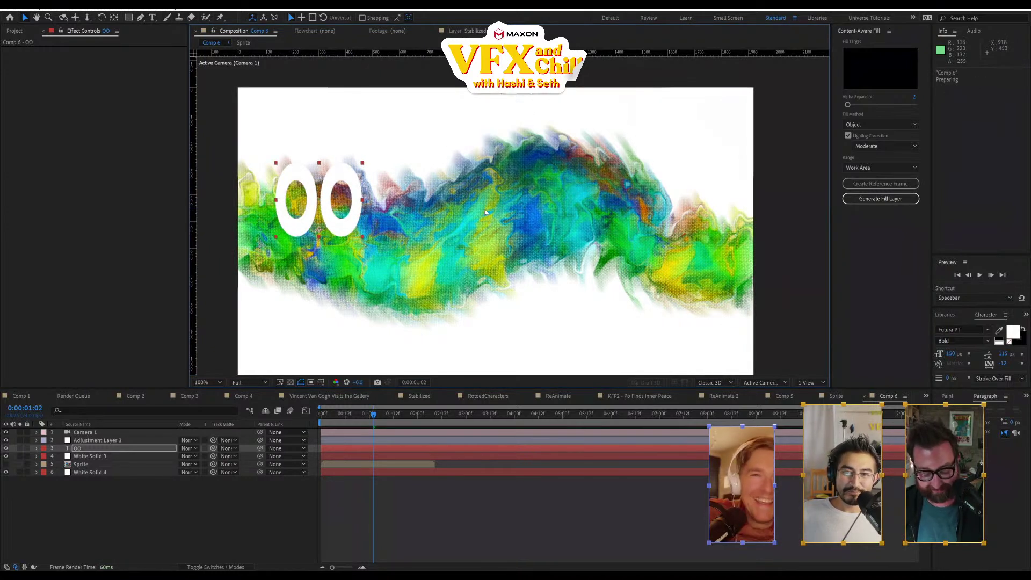
# - Deselect the text layer and move the current time to 0:00:00:00
pyautogui.click(423, 495)
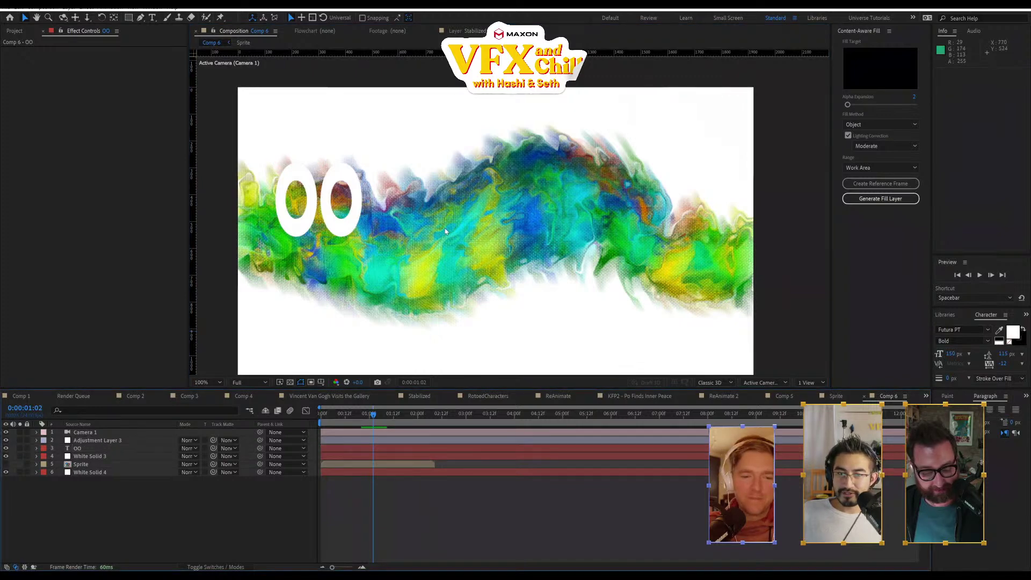
pyautogui.click(367, 414)
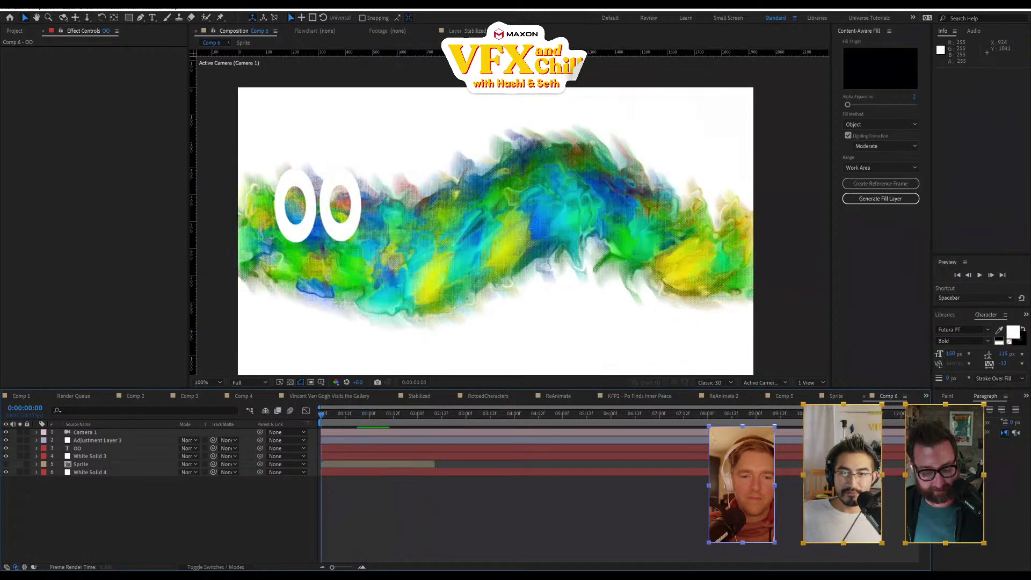
# - Play back the composition from the start to preview the animated painting with the text eyes
pyautogui.press('space')
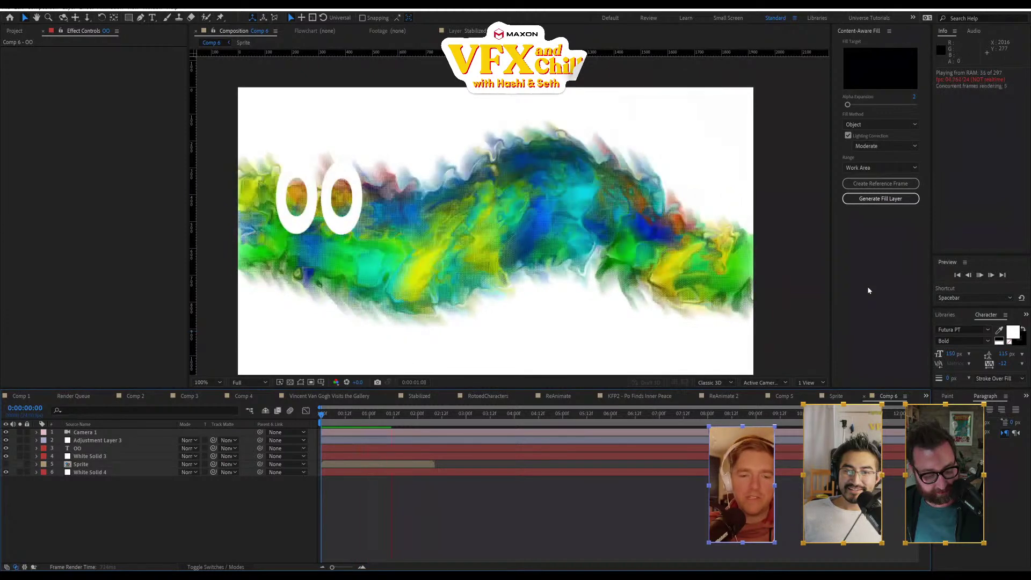
pyautogui.press('space')
pyautogui.click(798, 264)
pyautogui.press('space')
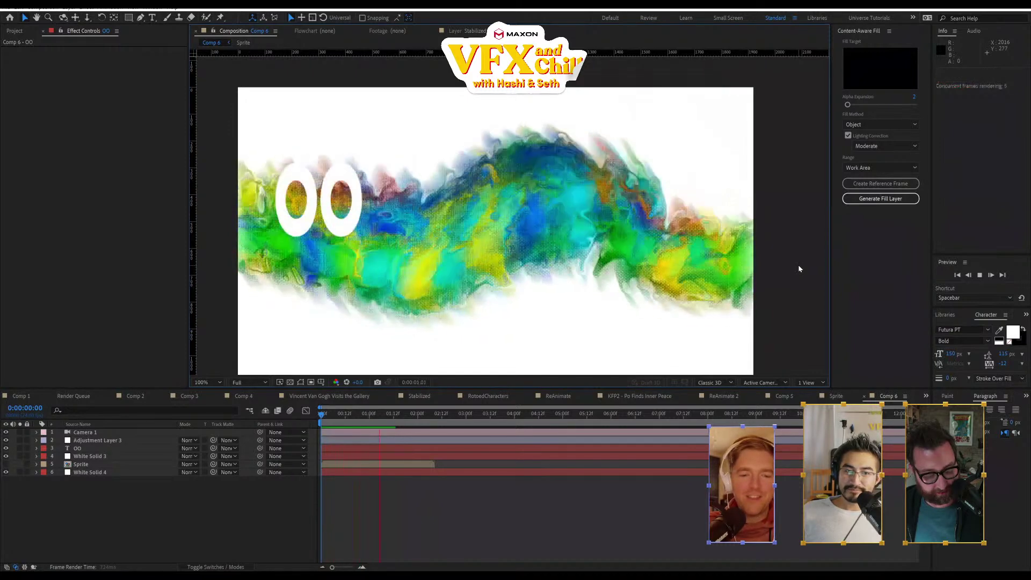
pyautogui.press('space')
# - Examine the effects on Adjustment Layer 3 and White Solid 3, including Particular's emitter settings and the available sprite layers
pyautogui.click(93, 441)
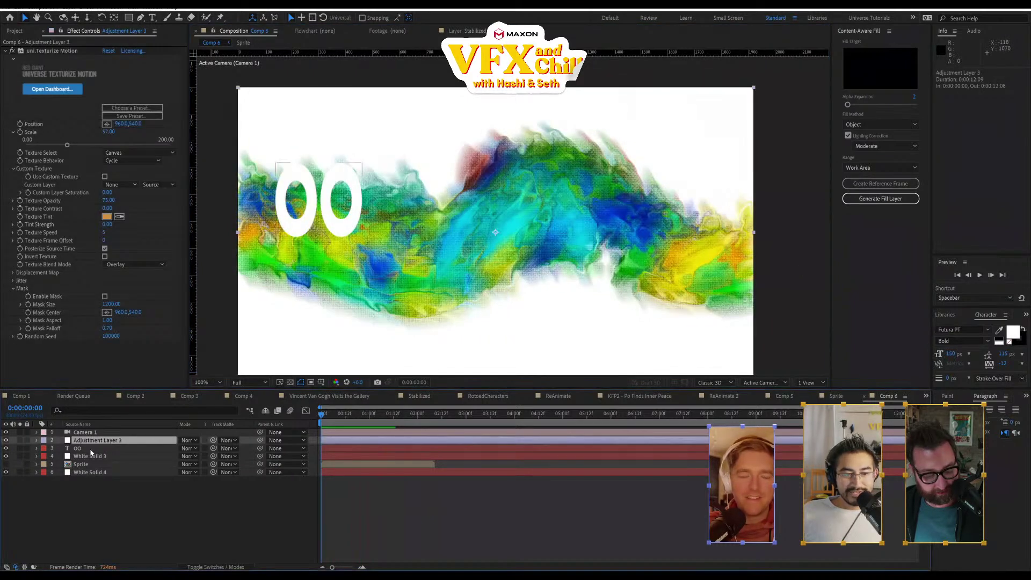
pyautogui.click(91, 456)
pyautogui.click(93, 449)
pyautogui.click(93, 440)
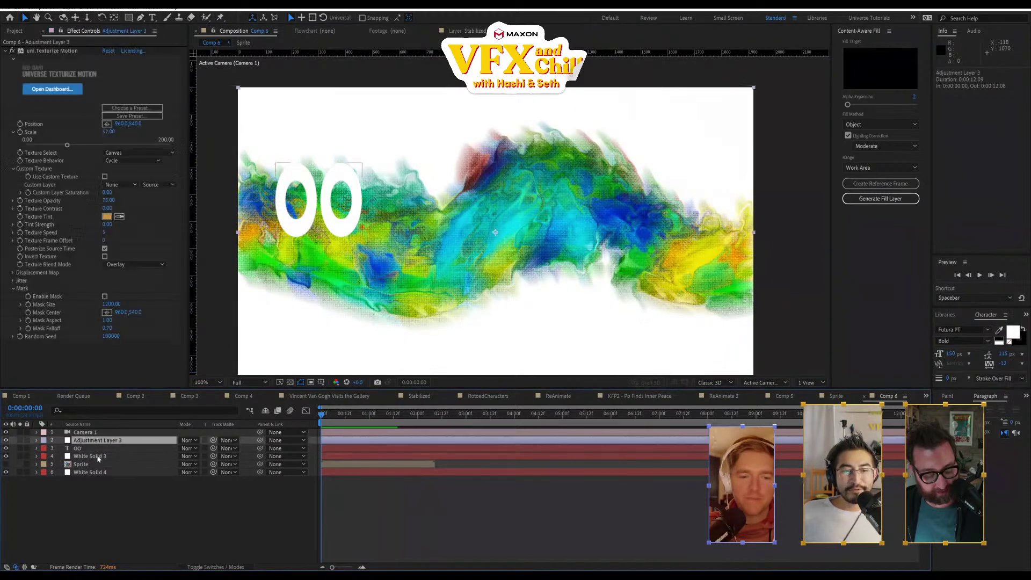
pyautogui.click(98, 456)
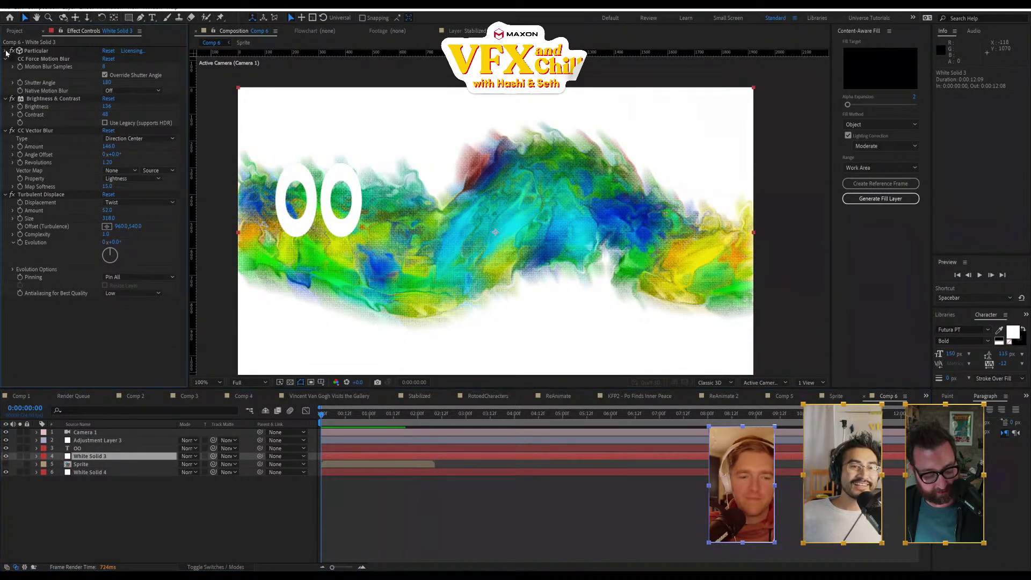
pyautogui.click(6, 51)
pyautogui.scroll(-10, 149, 231)
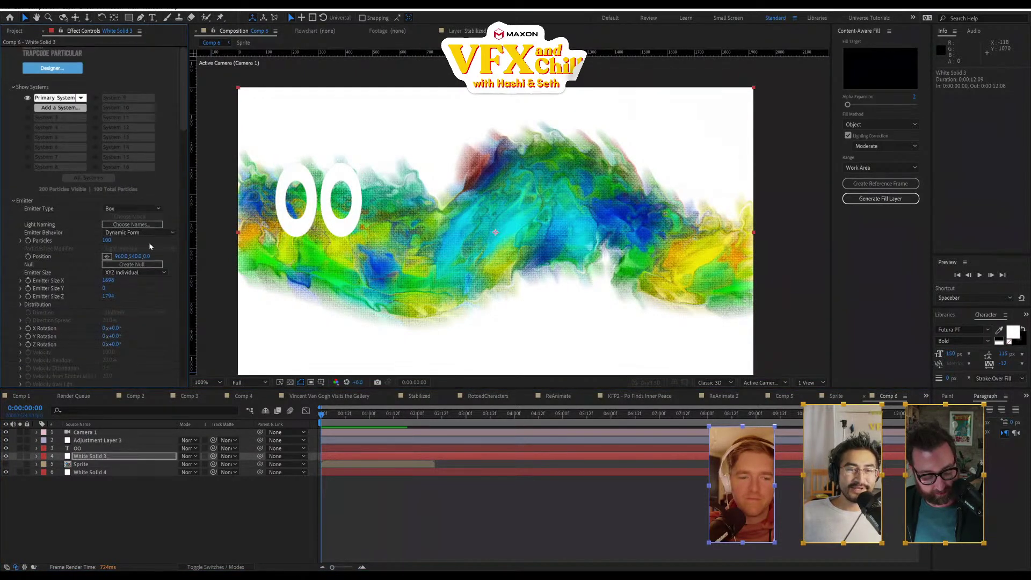
pyautogui.scroll(-3, 144, 251)
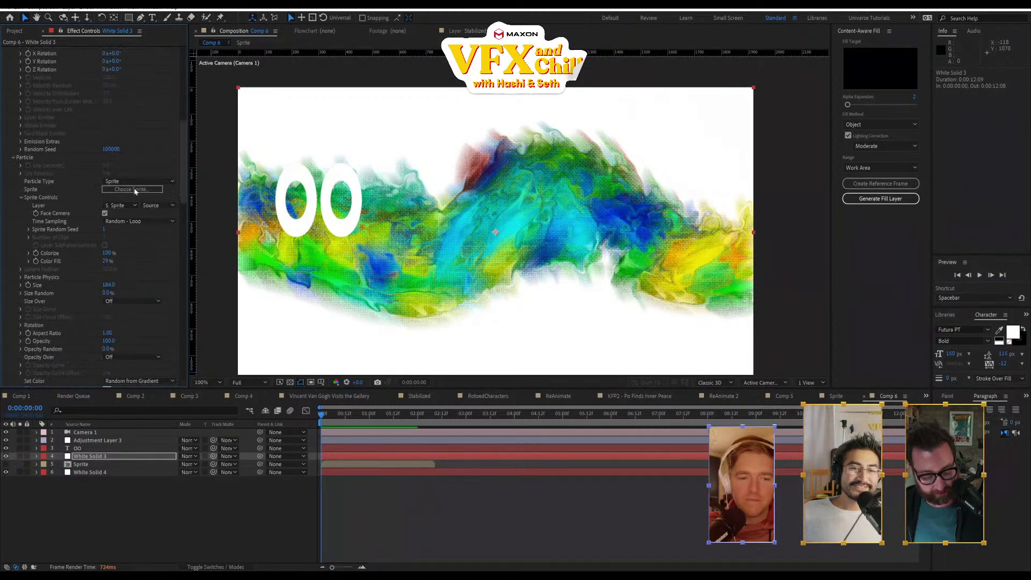
pyautogui.click(120, 205)
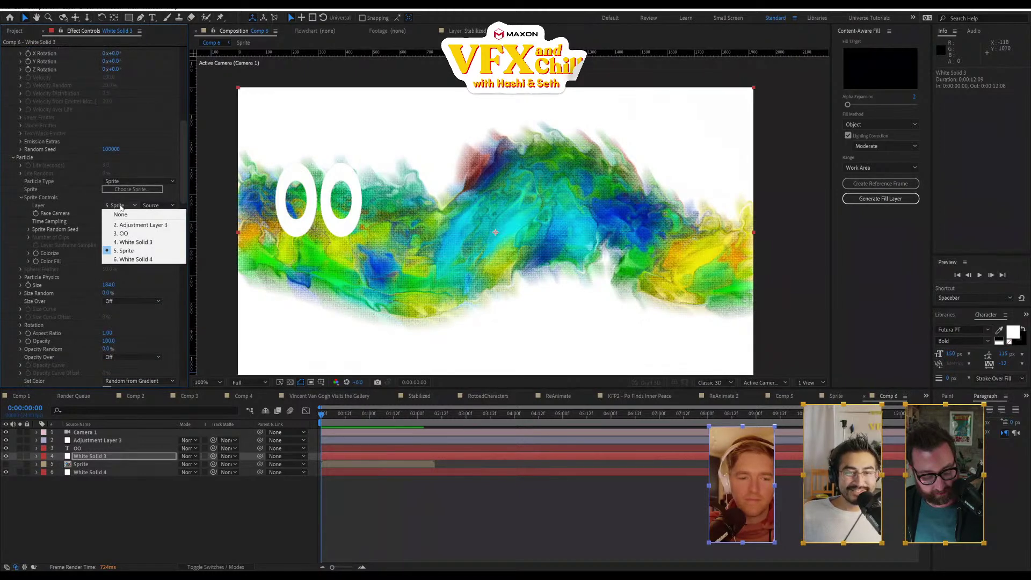
pyautogui.click(125, 202)
# - Try Sphere as the particle type in White Solid 3's Particular effect, and undo that change
pyautogui.click(129, 181)
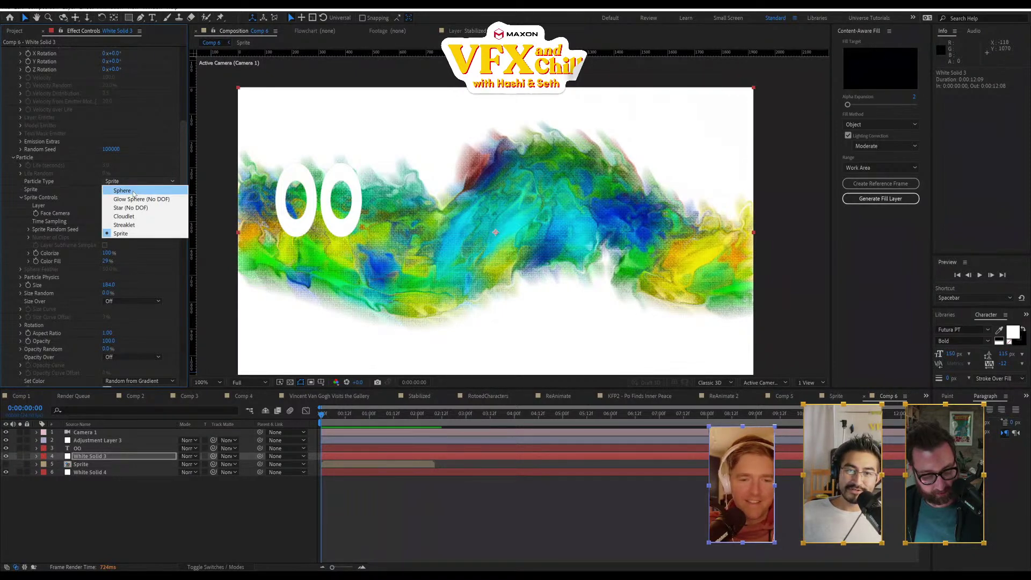
pyautogui.click(133, 191)
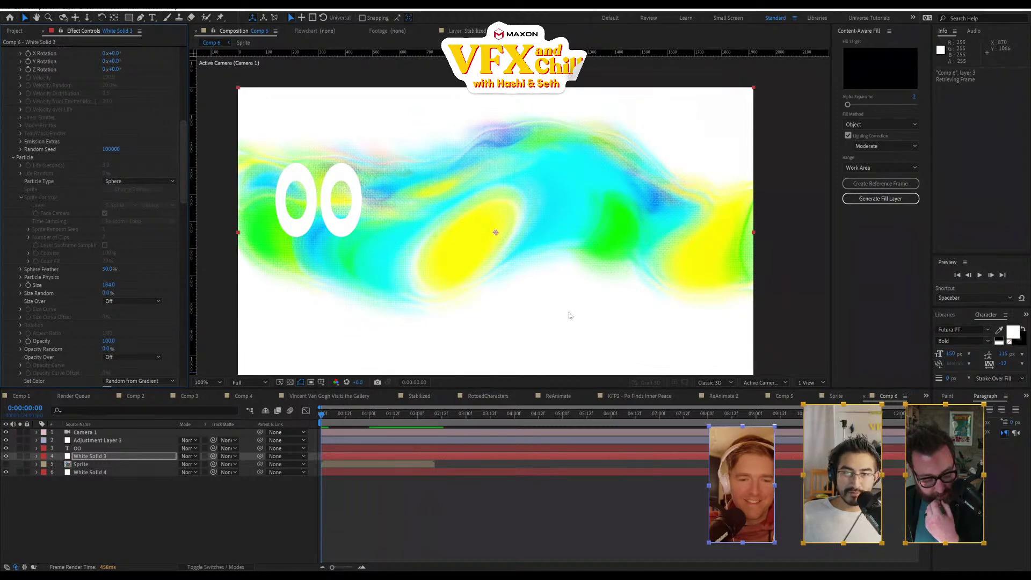
pyautogui.hotkey('ctrl', 'z')
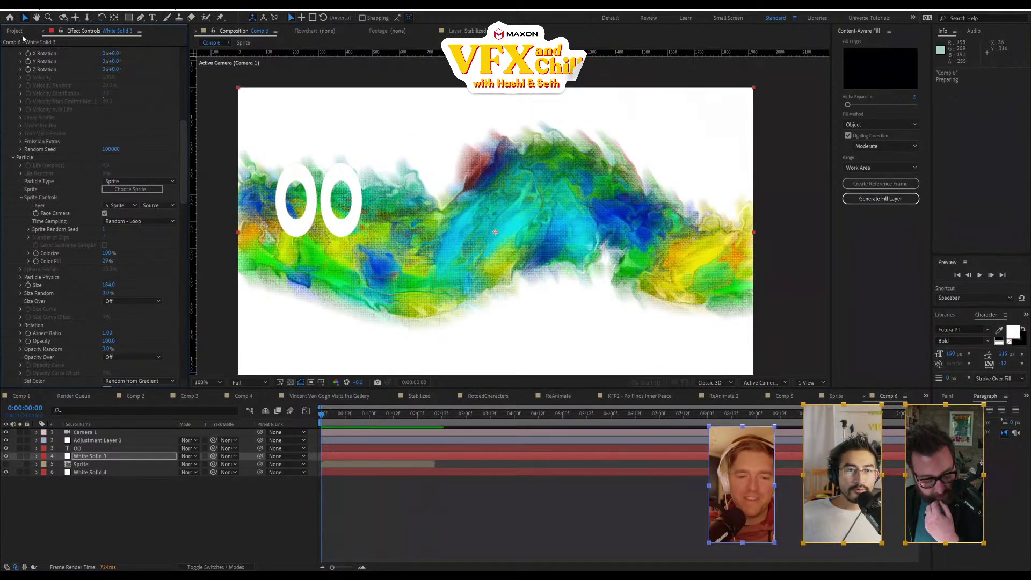
# - Rename Comp 6 as "ARt1" in the project and move it into the 01_COMPS folder
pyautogui.click(20, 31)
pyautogui.scroll(-2, 44, 328)
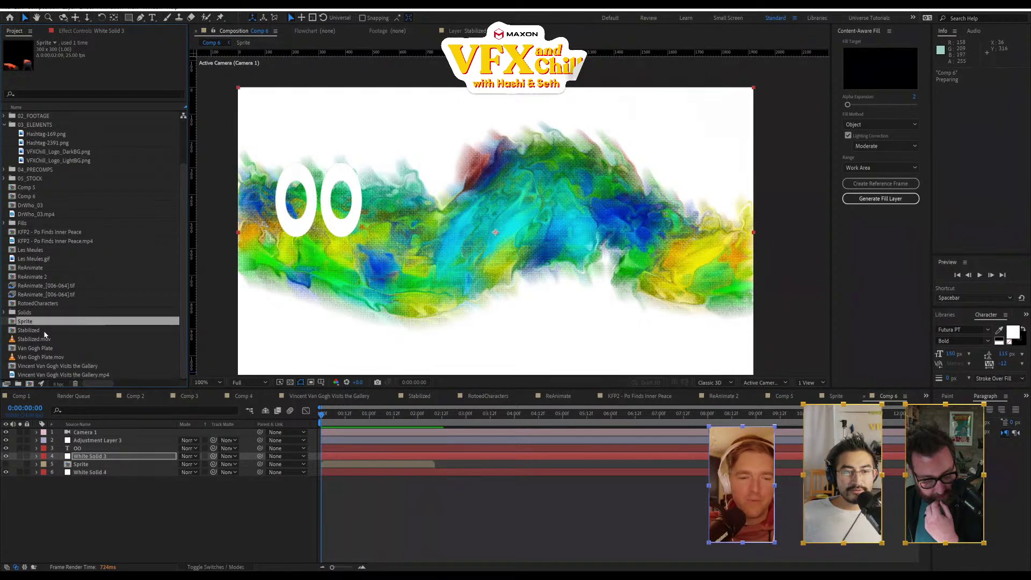
pyautogui.click(31, 197)
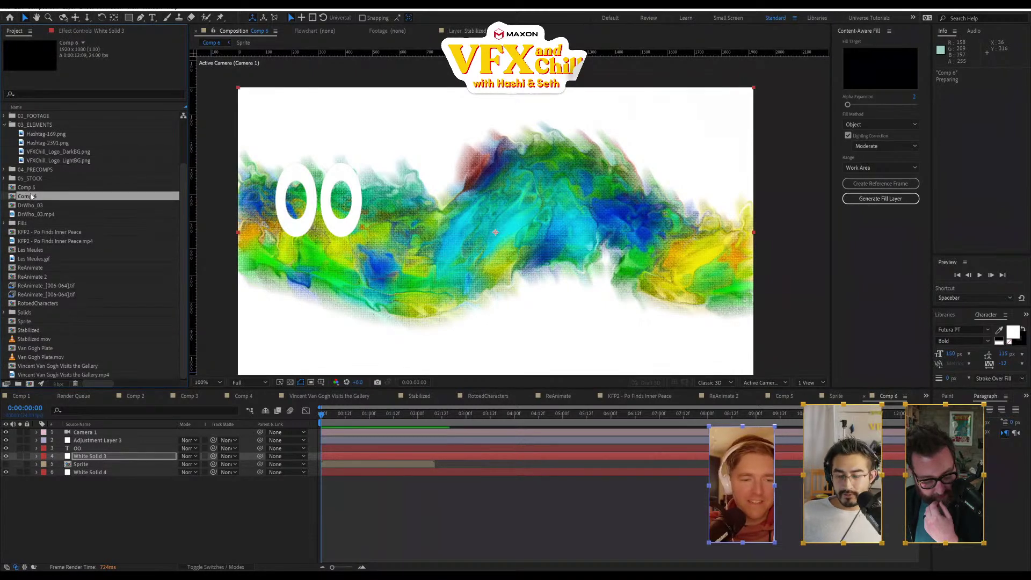
pyautogui.press('Return')
pyautogui.write('A')
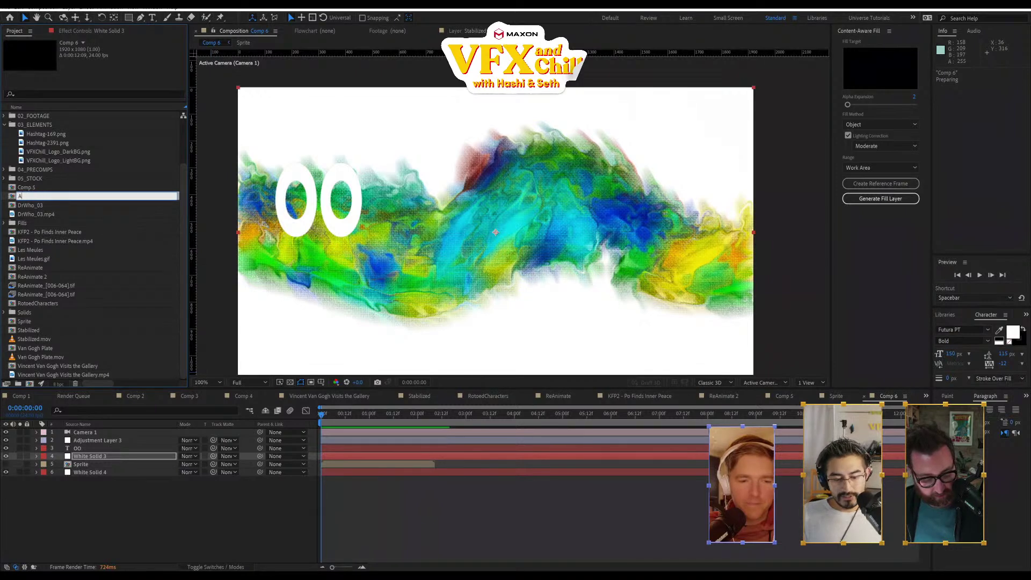
pyautogui.write('Rt1')
pyautogui.press('Return')
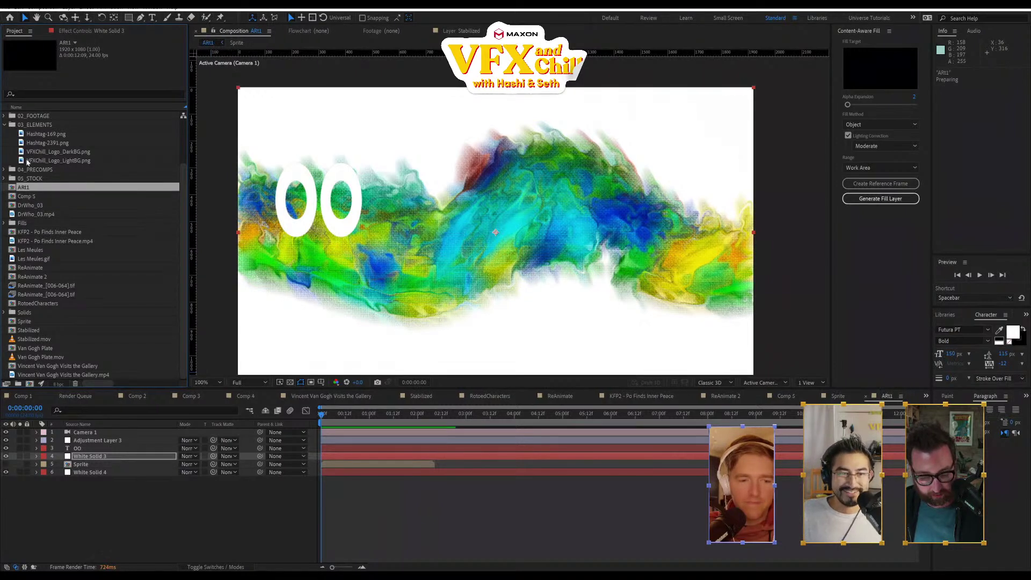
pyautogui.moveTo(27, 185); pyautogui.dragTo(40, 125)
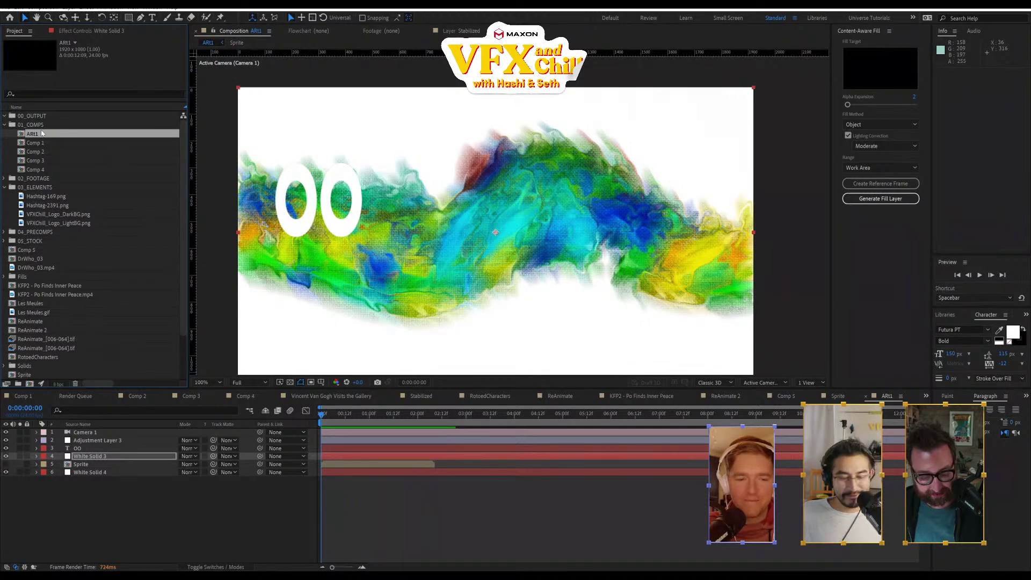
# - Duplicate the ARt1 composition and delete the "OO" text and White Solid 3 layers from the copy
pyautogui.hotkey('ctrl', 'd')
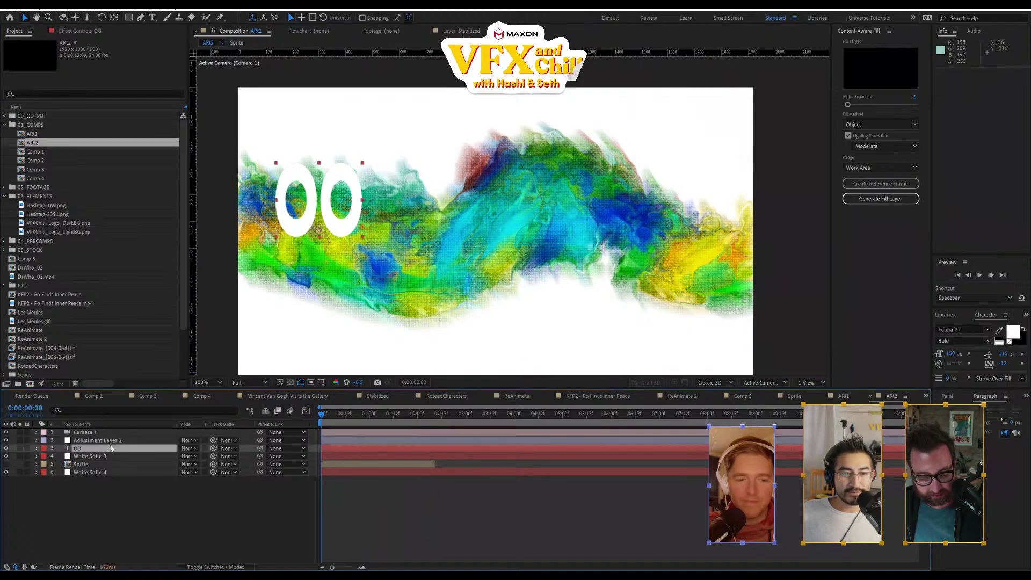
pyautogui.click(120, 449)
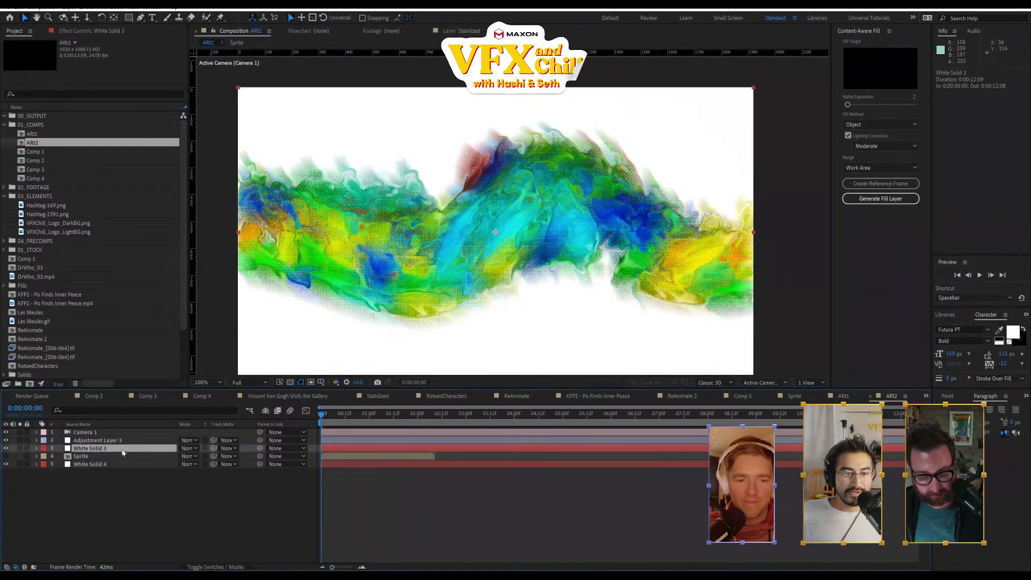
pyautogui.click(95, 33)
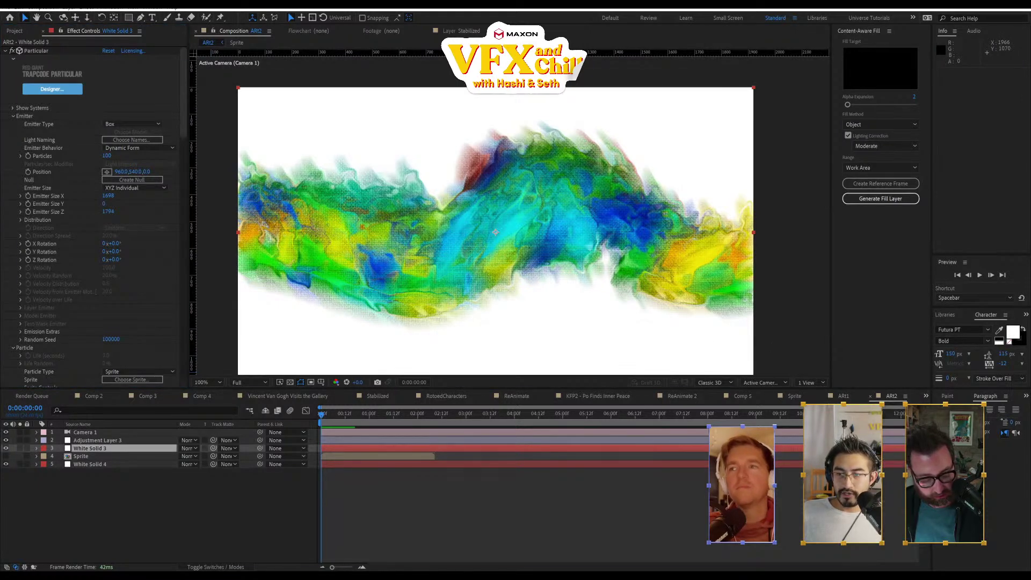
pyautogui.press('F2')
pyautogui.click(92, 450)
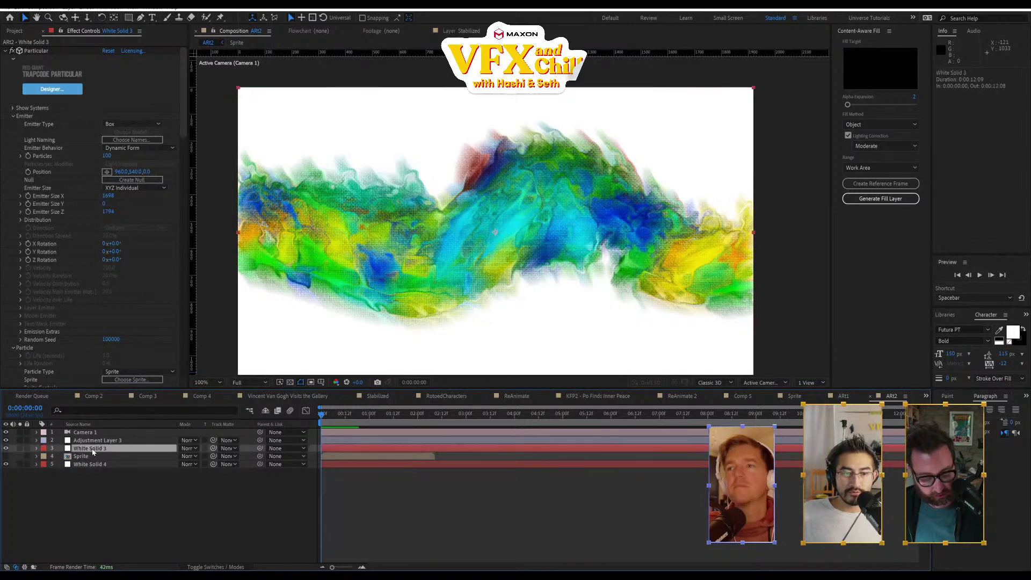
pyautogui.press('Delete')
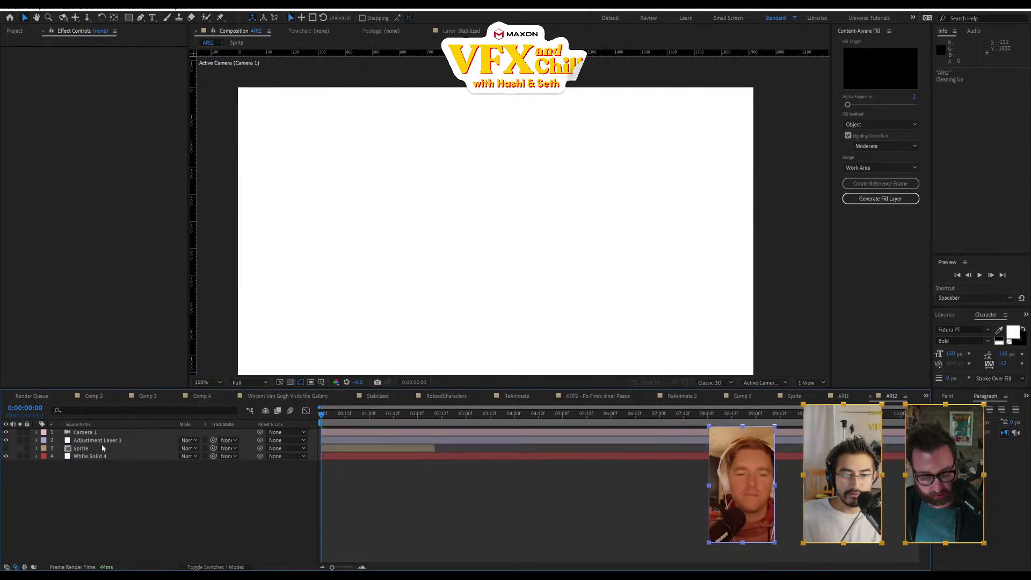
# - Hide Camera 1, Adjustment Layer 3 and White Solid 4, and add a white 1920 x 1080 px solid above the Sprite layer
pyautogui.click(101, 446)
pyautogui.click(6, 439)
pyautogui.click(6, 432)
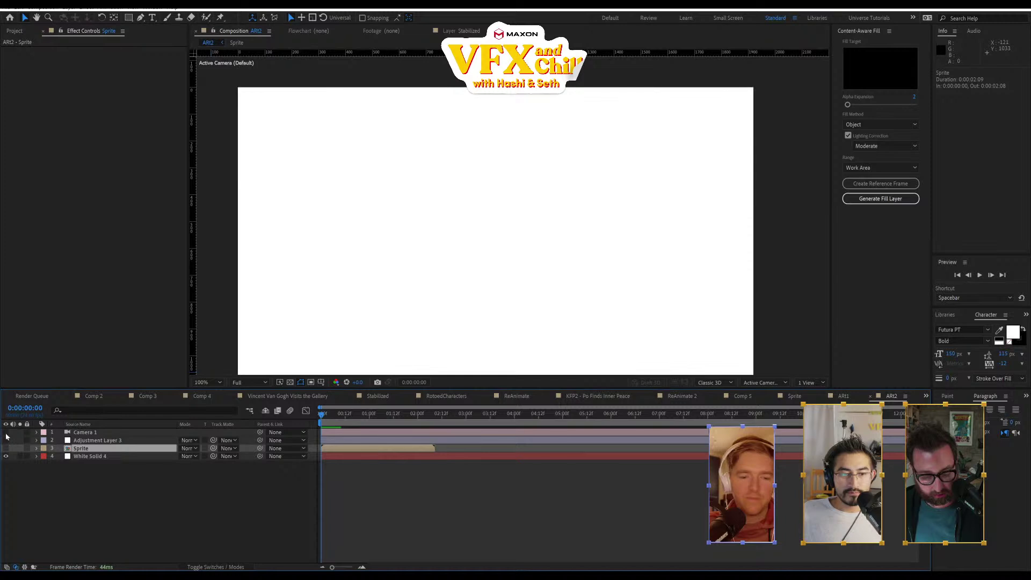
pyautogui.click(6, 456)
pyautogui.click(70, 7)
pyautogui.moveTo(91, 17)
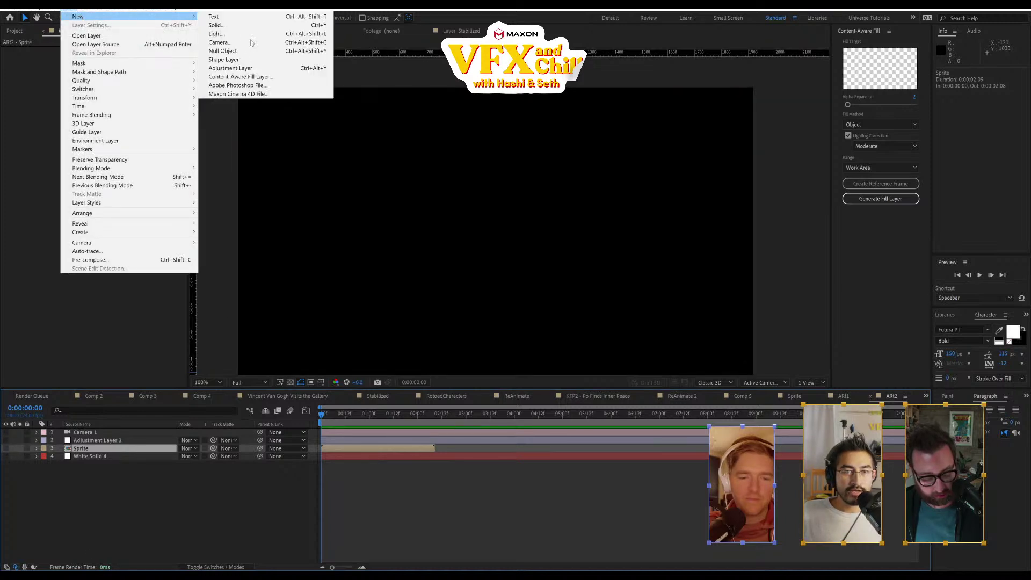
pyautogui.click(258, 43)
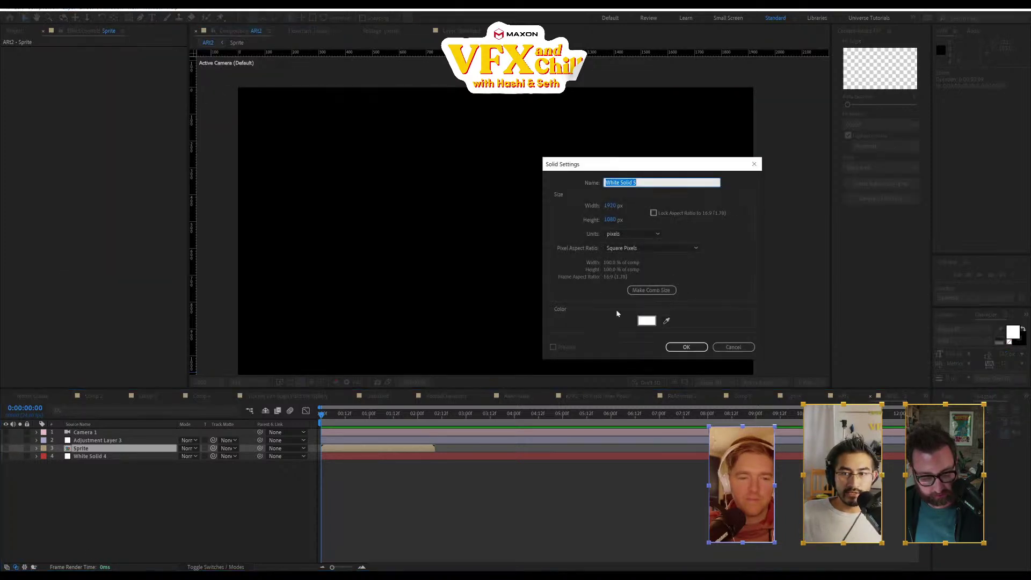
pyautogui.click(686, 347)
# - Apply Fractal Noise to the new white solid, raise its contrast and set its brightness to 10
pyautogui.hotkey('ctrl', 'space')
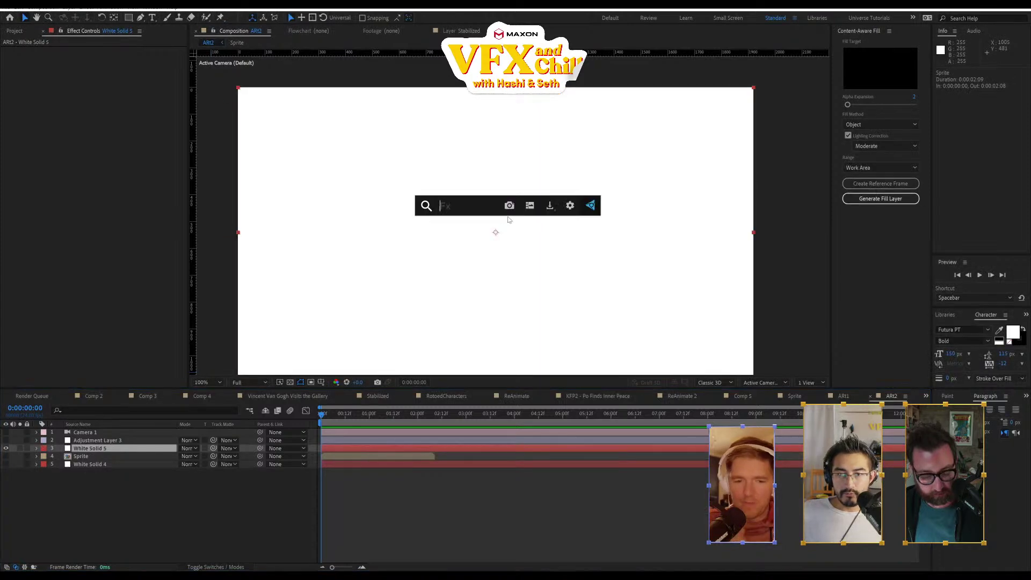
pyautogui.press('Escape')
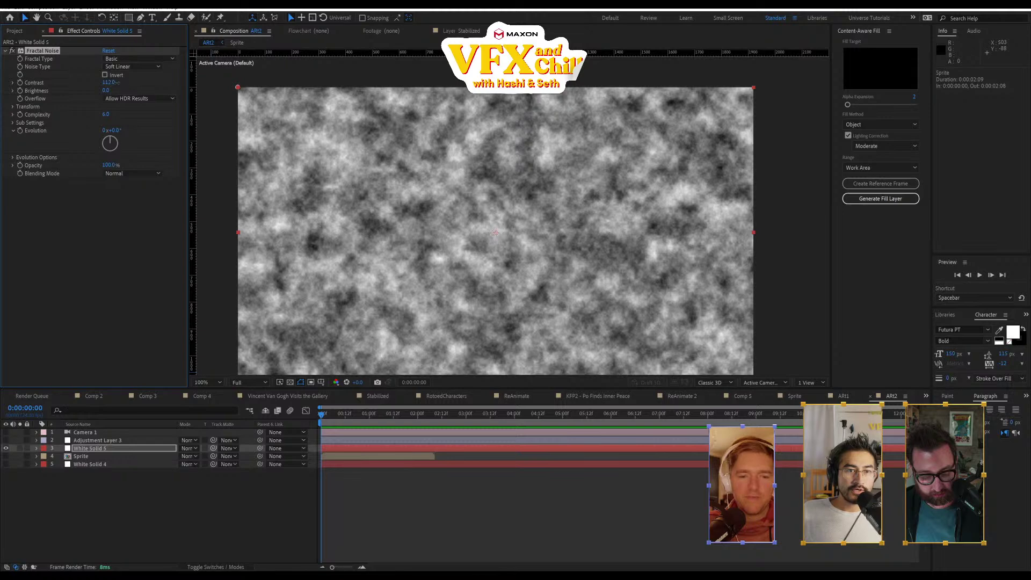
pyautogui.moveTo(116, 83)
pyautogui.mouseDown()
pyautogui.moveTo(129, 90)
pyautogui.moveTo(115, 91)
pyautogui.mouseUp()
# - Find the Colorama effect and apply it to White Solid 5 after the Fractal Noise
pyautogui.hotkey('ctrl', 'space')
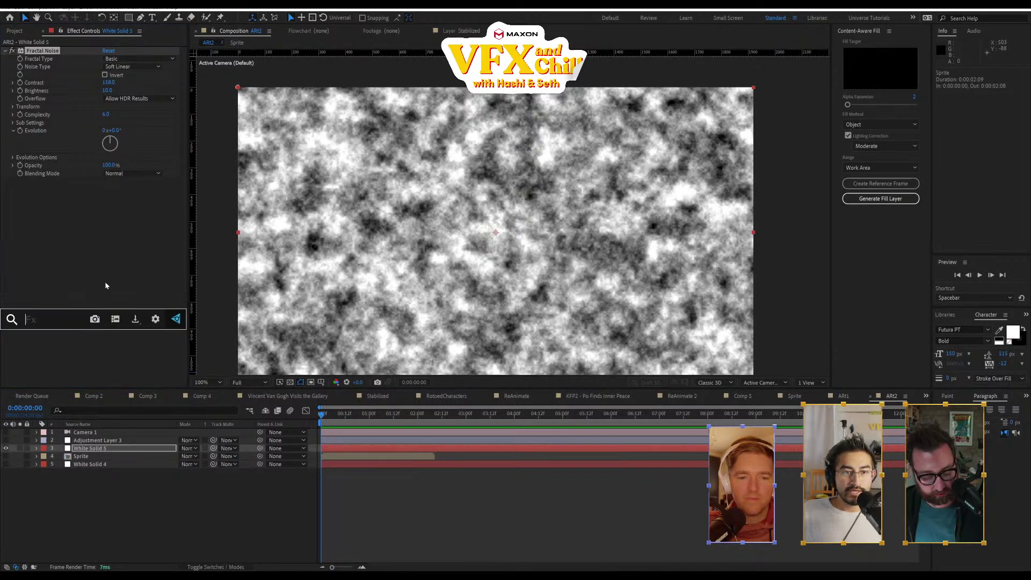
pyautogui.write('colo')
pyautogui.press('Down')
pyautogui.press('Down')
pyautogui.press('Down')
pyautogui.press('Down')
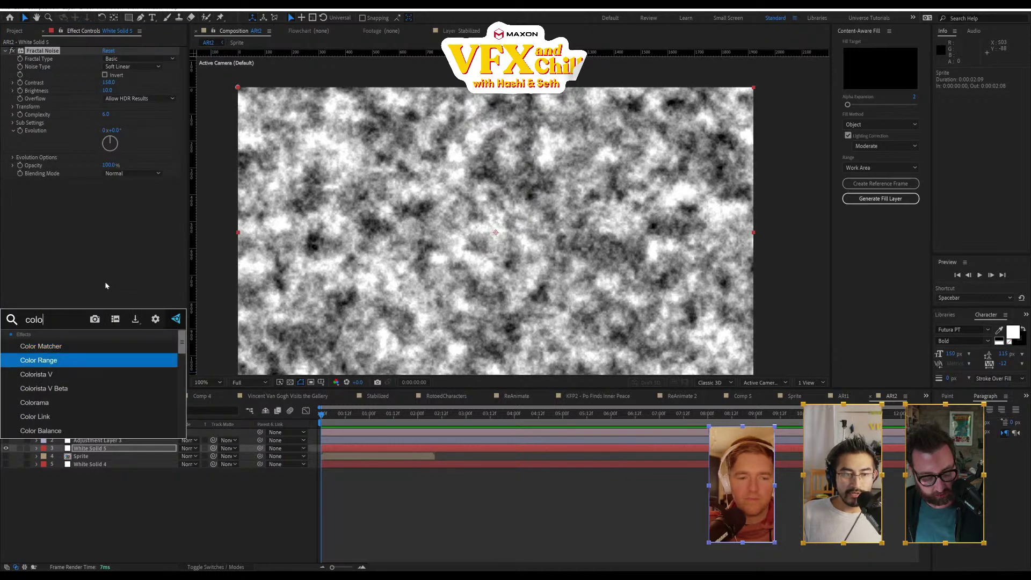
pyautogui.press('Return')
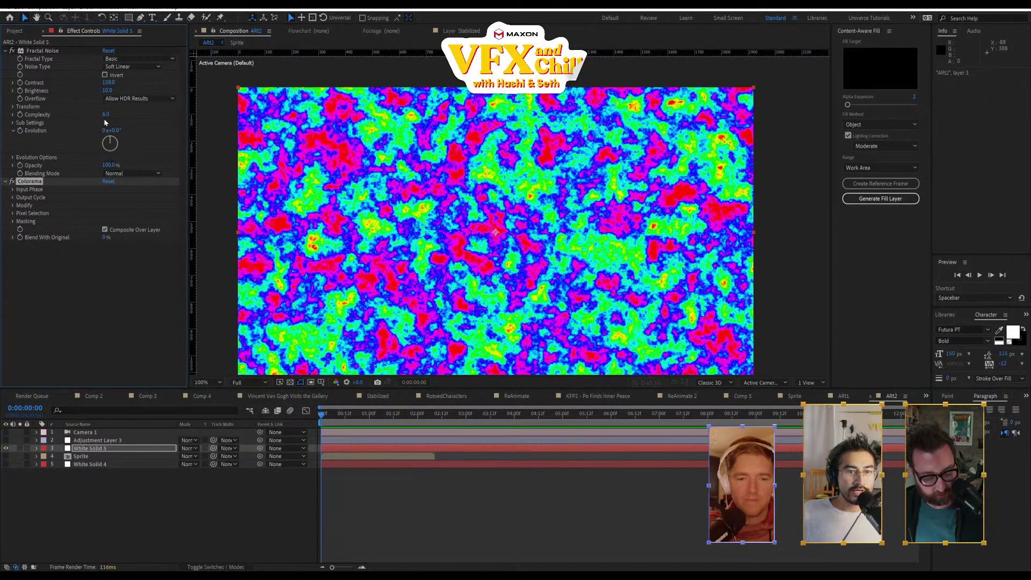
# - Lower the Fractal Noise complexity on White Solid 5 to 1.8 and collapse the effect settings
pyautogui.press('Up')
pyautogui.moveTo(97, 121); pyautogui.dragTo(87, 114)
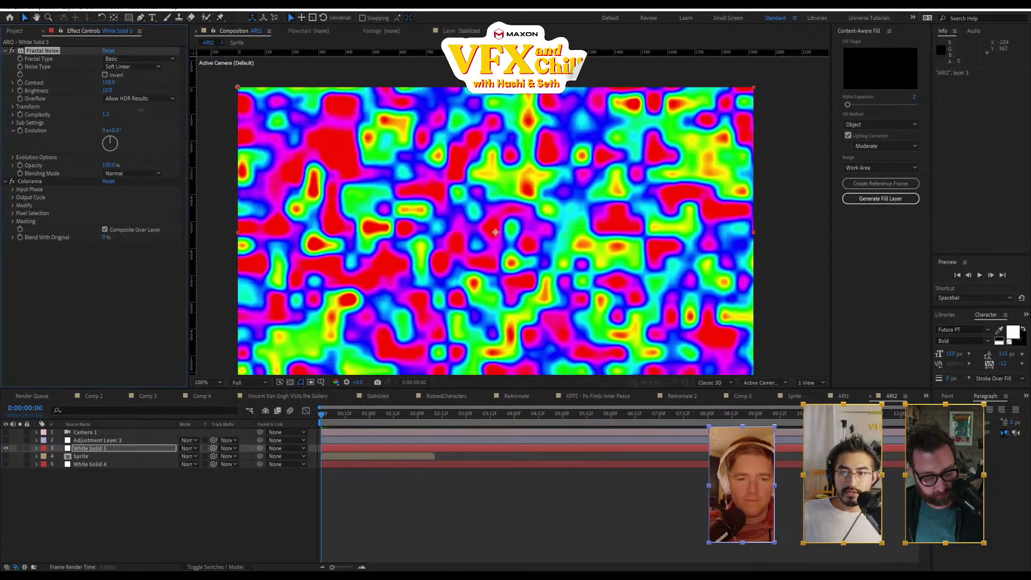
pyautogui.moveTo(115, 115); pyautogui.dragTo(119, 114)
pyautogui.keyDown('ctrl'); pyautogui.click(6, 51); pyautogui.keyUp('ctrl')
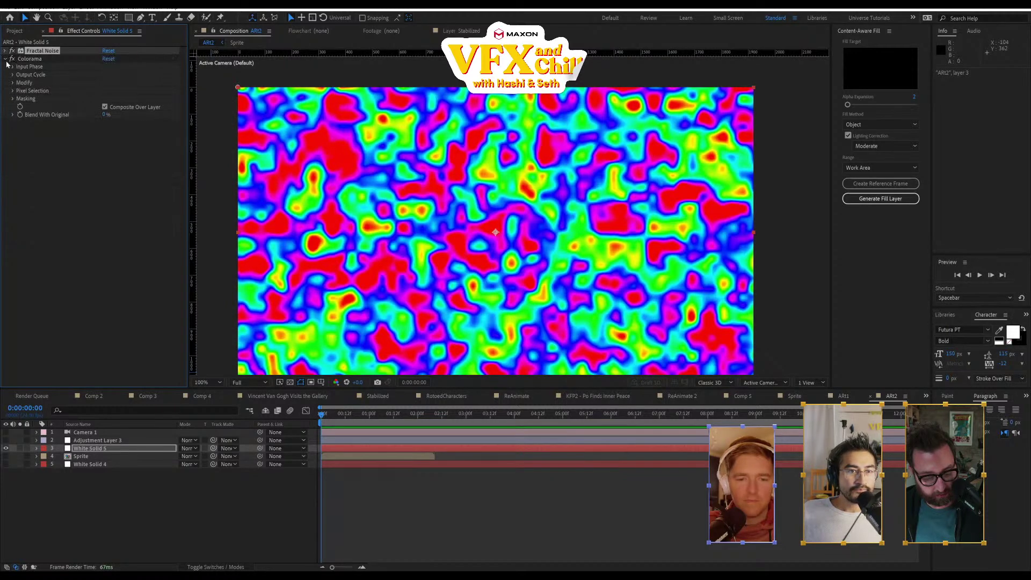
pyautogui.hotkey('ctrl', 'space')
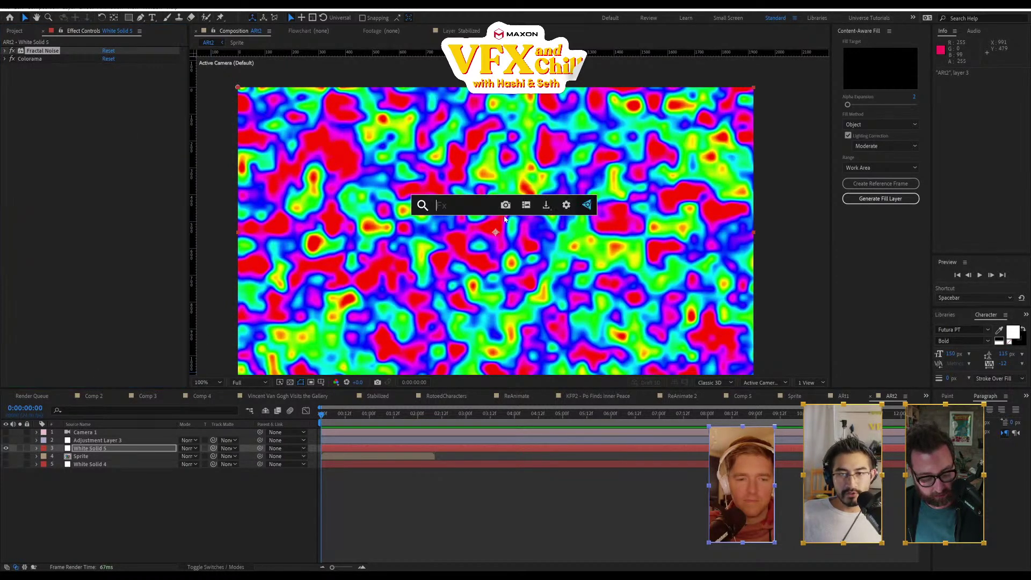
pyautogui.write('cc')
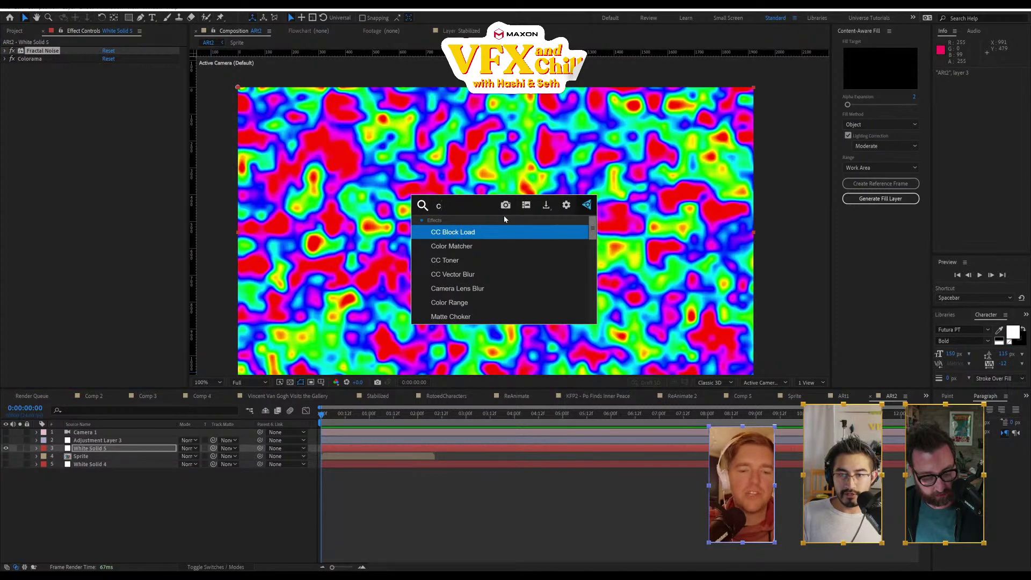
pyautogui.press('BackSpace')
pyautogui.press('BackSpace')
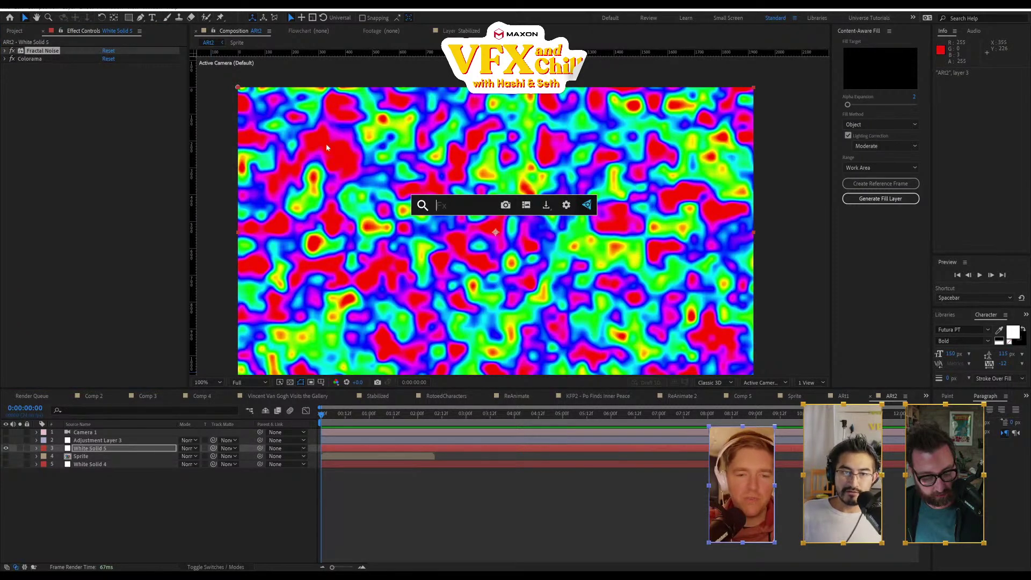
pyautogui.click(102, 135)
# - Set White Solid 5's Fractal Noise to the Dynamic Twist fractal type, uninverted, with an evolution of 1x+211°
pyautogui.click(5, 50)
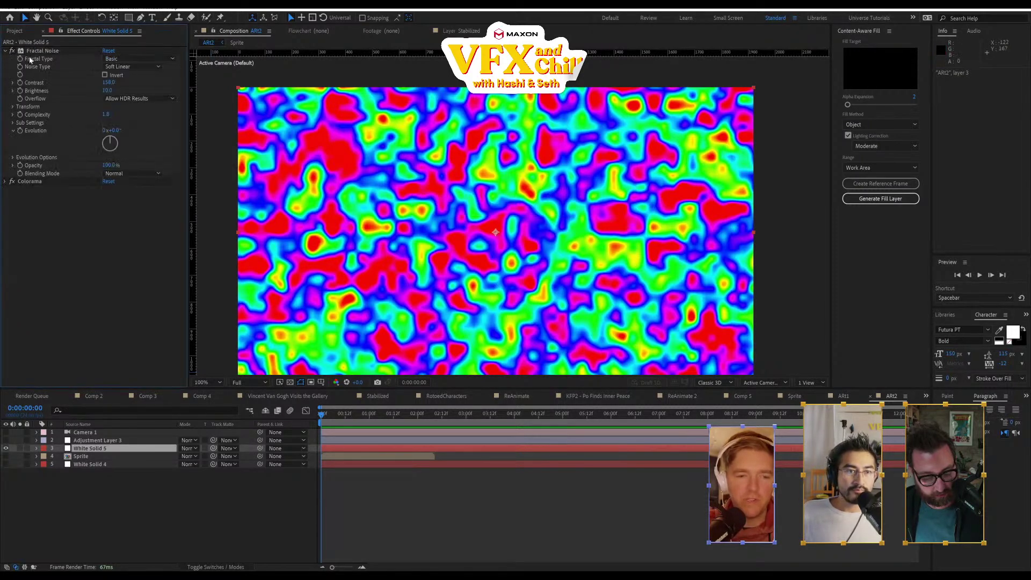
pyautogui.click(128, 59)
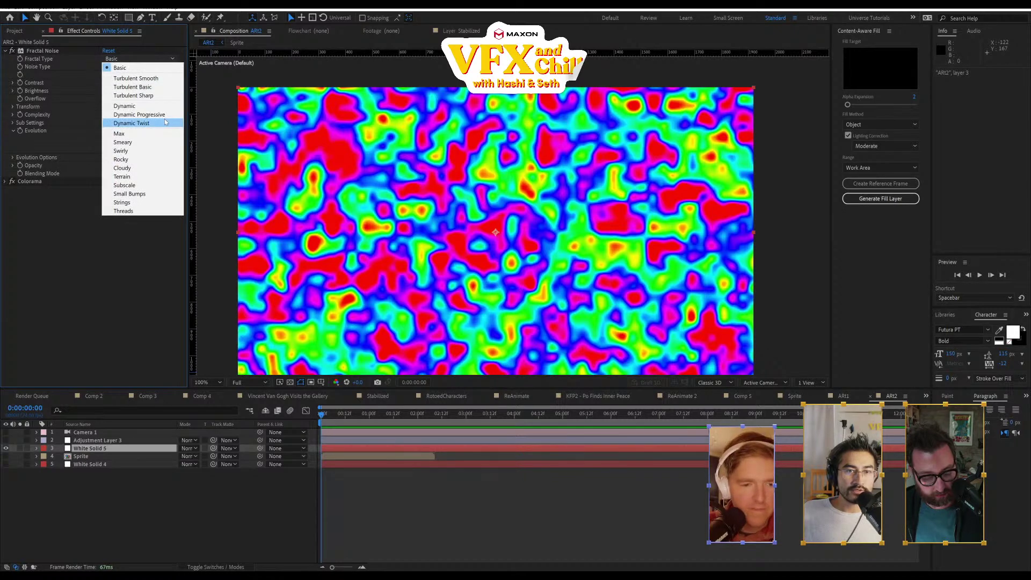
pyautogui.click(131, 123)
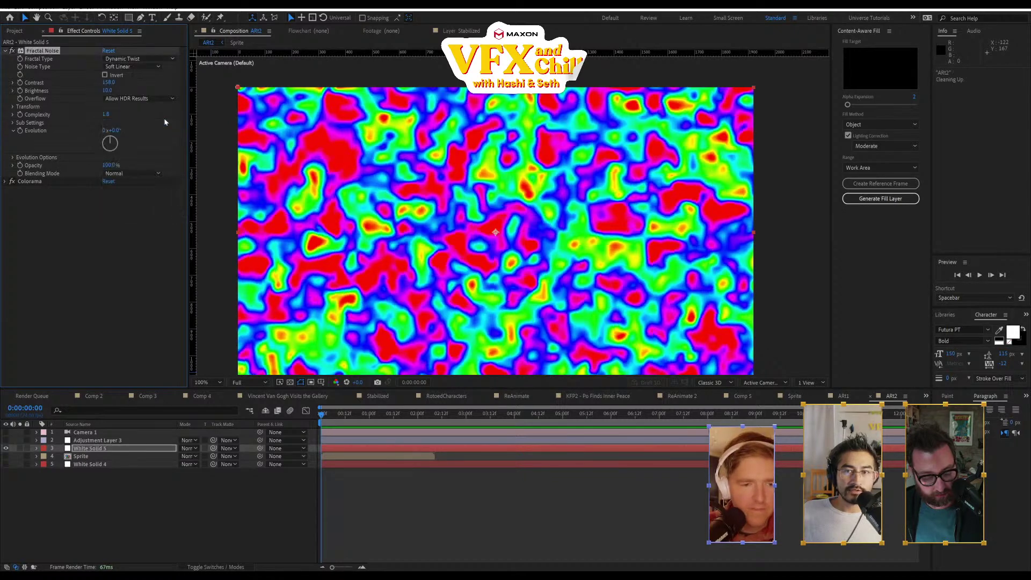
pyautogui.click(105, 76)
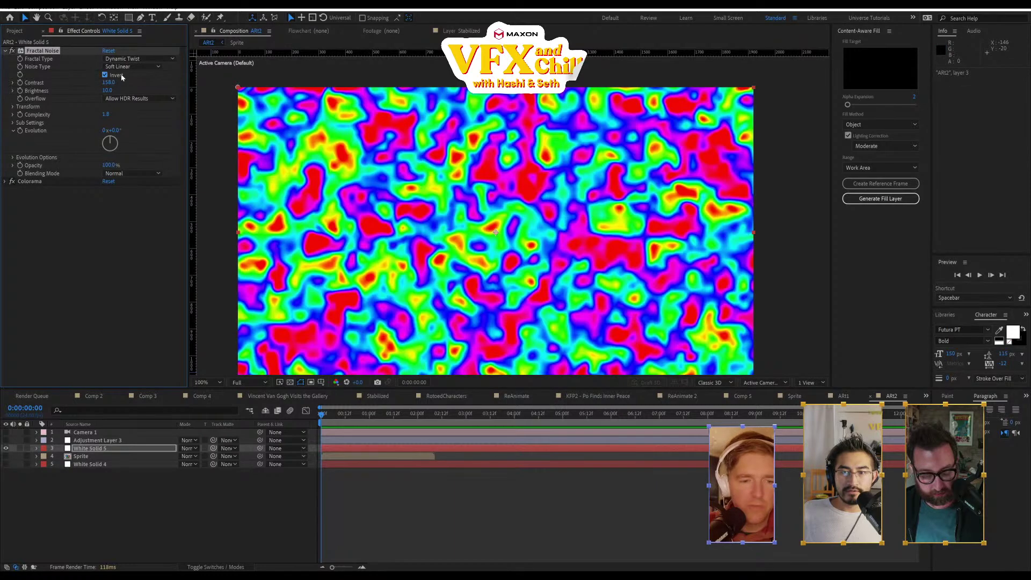
pyautogui.click(122, 77)
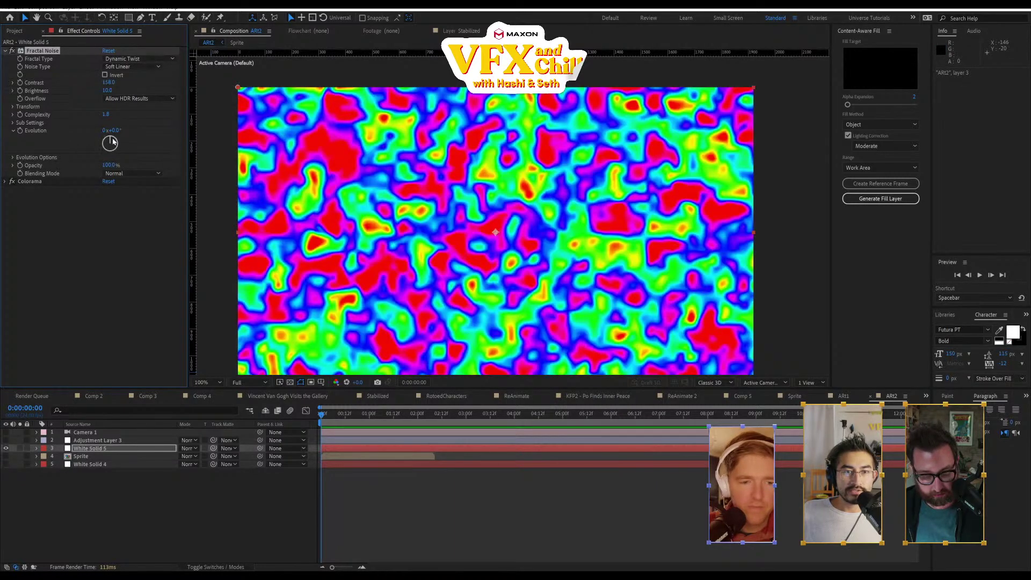
pyautogui.moveTo(113, 141); pyautogui.dragTo(124, 111)
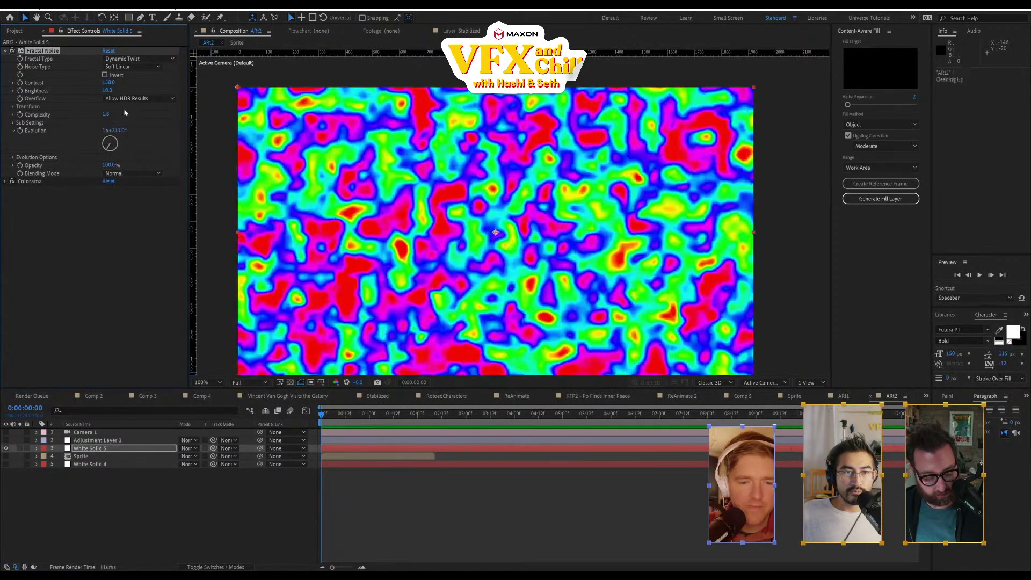
# - Set the Fractal Noise scale to 138 in its transform settings, and delete the Camera 1 layer
pyautogui.click(12, 106)
pyautogui.click(21, 131)
pyautogui.moveTo(108, 131); pyautogui.dragTo(62, 143)
pyautogui.rightClick(50, 183)
pyautogui.click(39, 291)
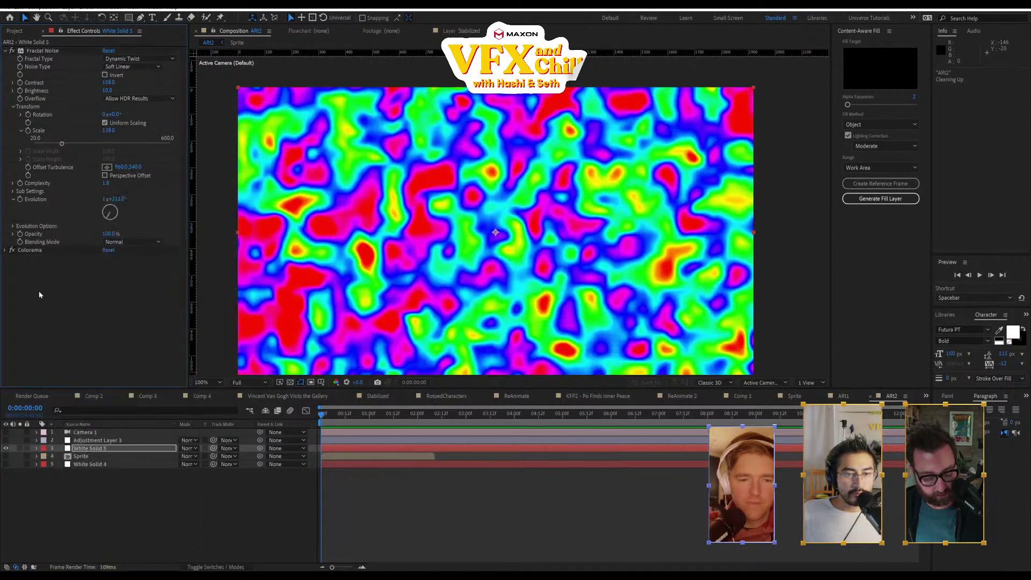
pyautogui.click(91, 434)
pyautogui.press('Delete')
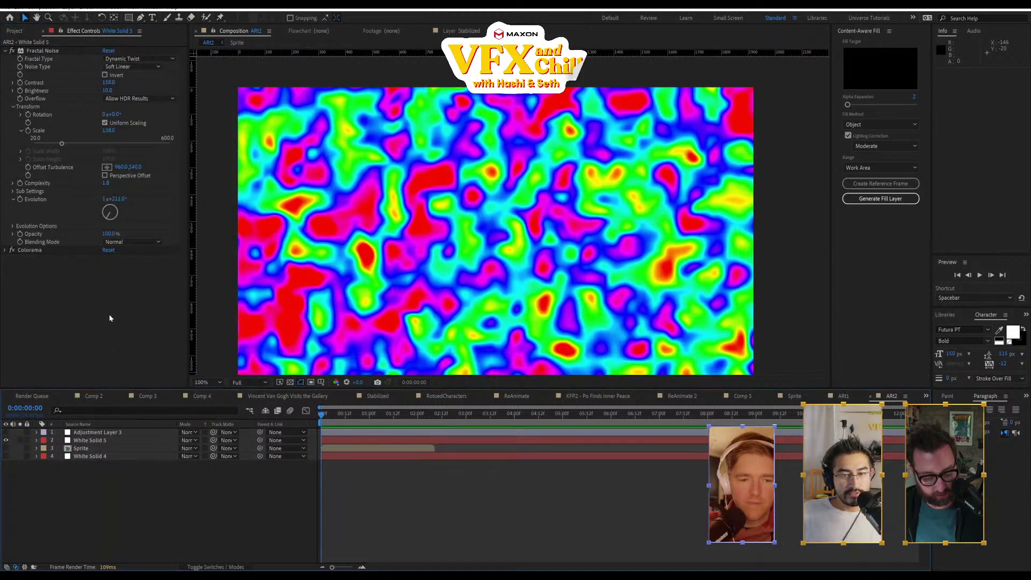
# - Find the CC Ball Action effect and apply it to White Solid 5
pyautogui.click(89, 441)
pyautogui.hotkey('ctrl', 'space')
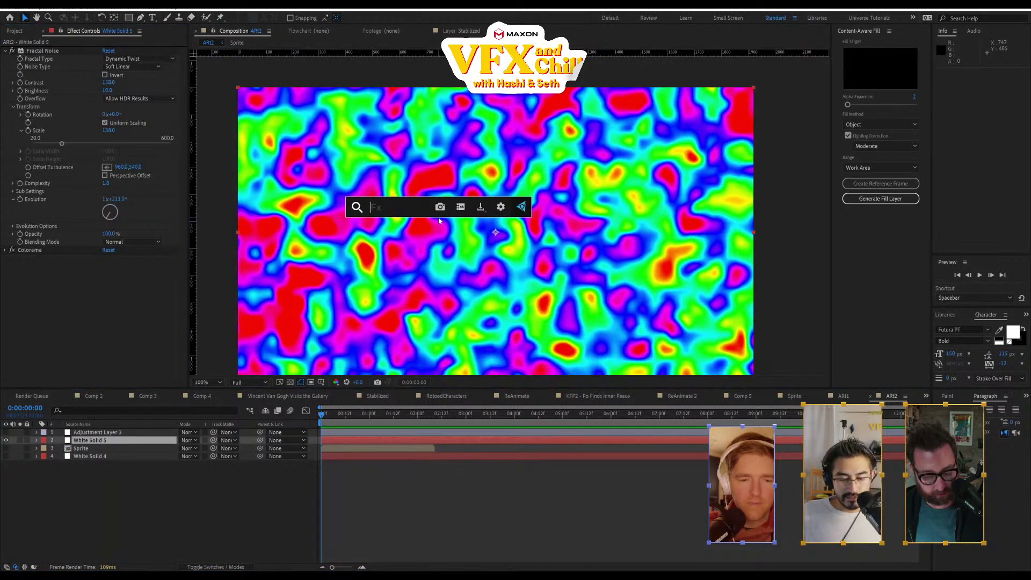
pyautogui.write('cc')
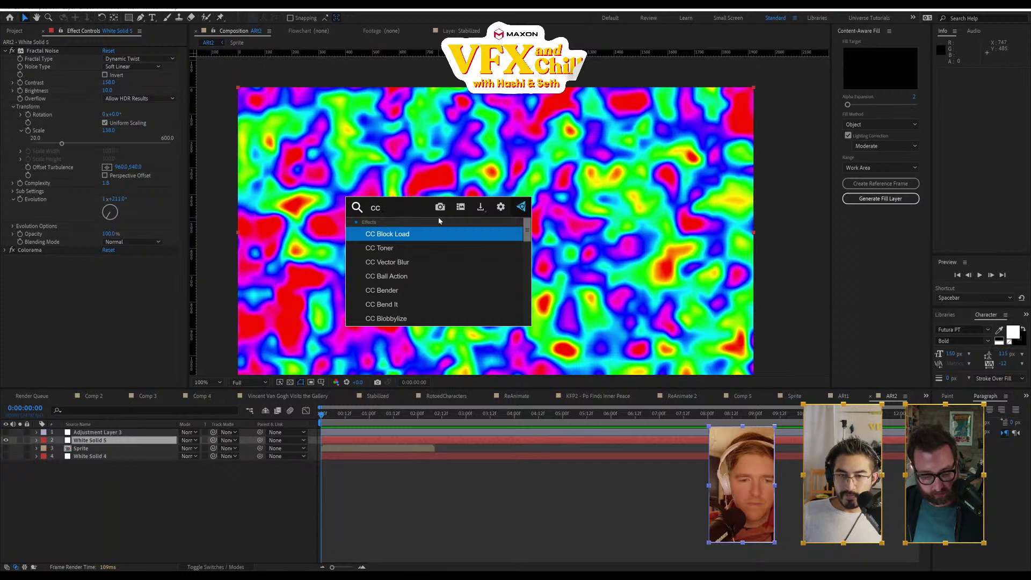
pyautogui.press('Down')
pyautogui.press('Down')
pyautogui.press('Down')
pyautogui.press('Escape')
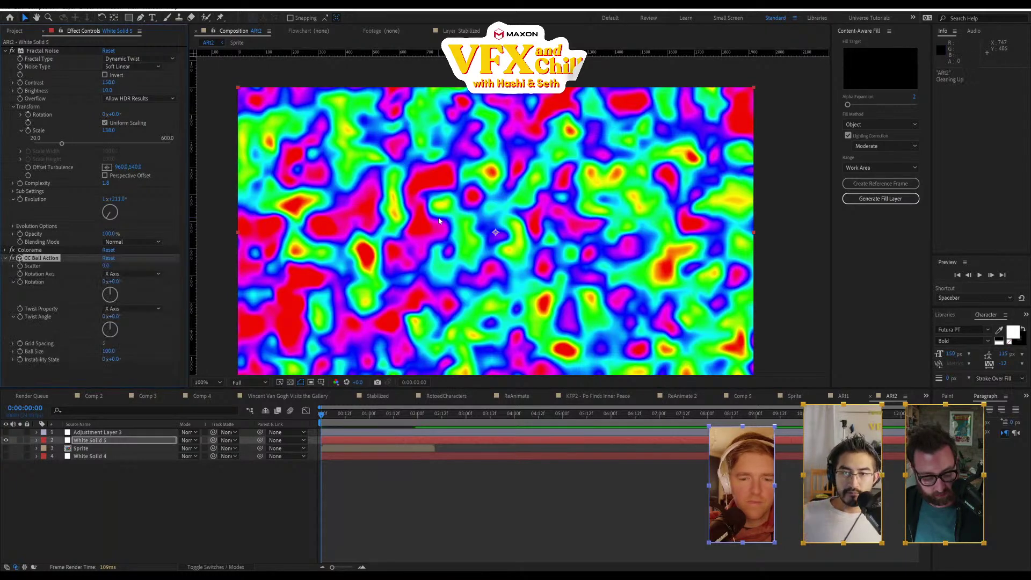
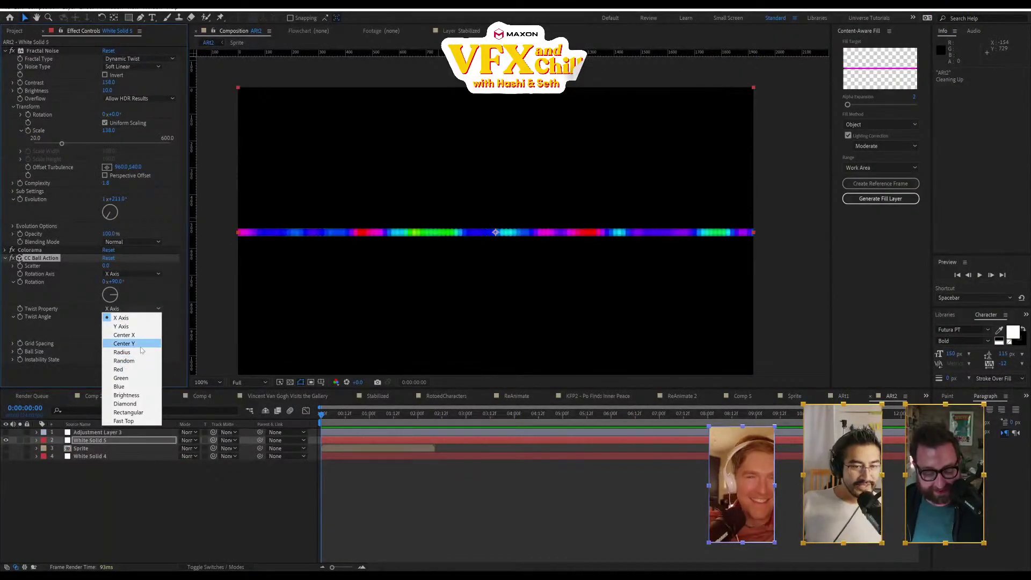
# - Set CC Ball Action's twist property to Brightness with a 56° twist angle, and move Colorama below it in the effect order
pyautogui.click(125, 394)
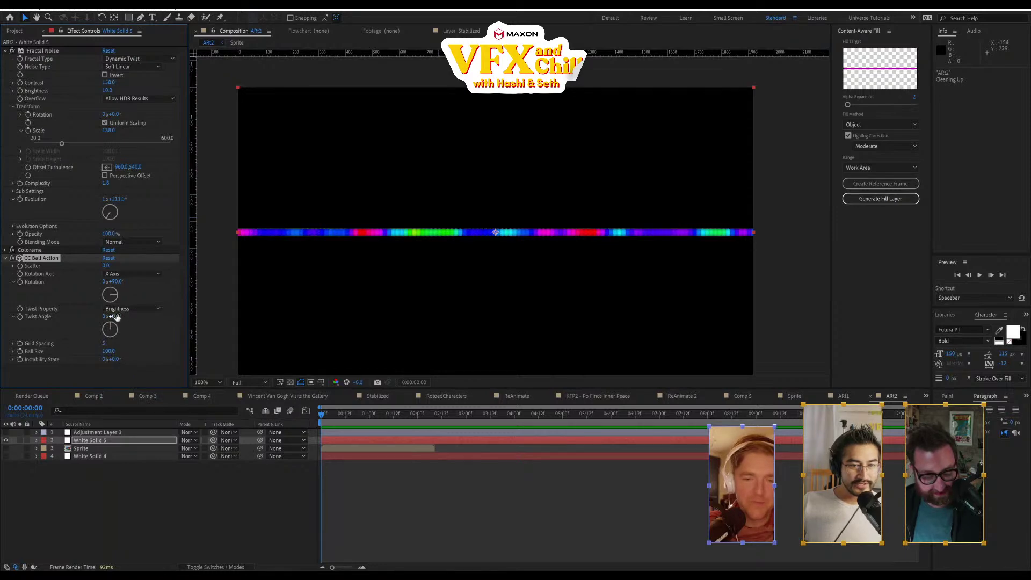
pyautogui.moveTo(117, 316); pyautogui.dragTo(121, 339)
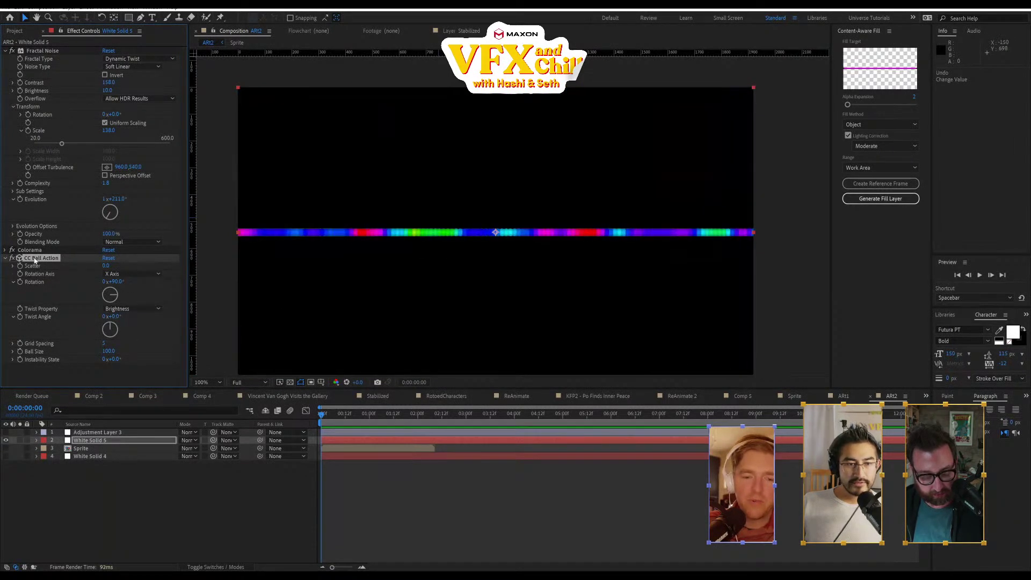
pyautogui.moveTo(29, 251); pyautogui.dragTo(49, 372)
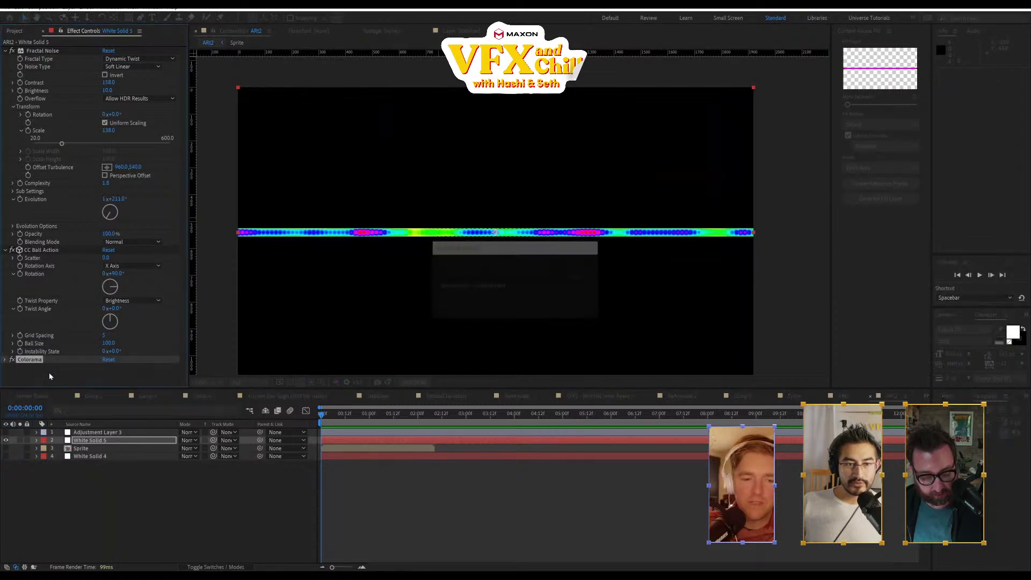
pyautogui.moveTo(112, 309); pyautogui.dragTo(145, 314)
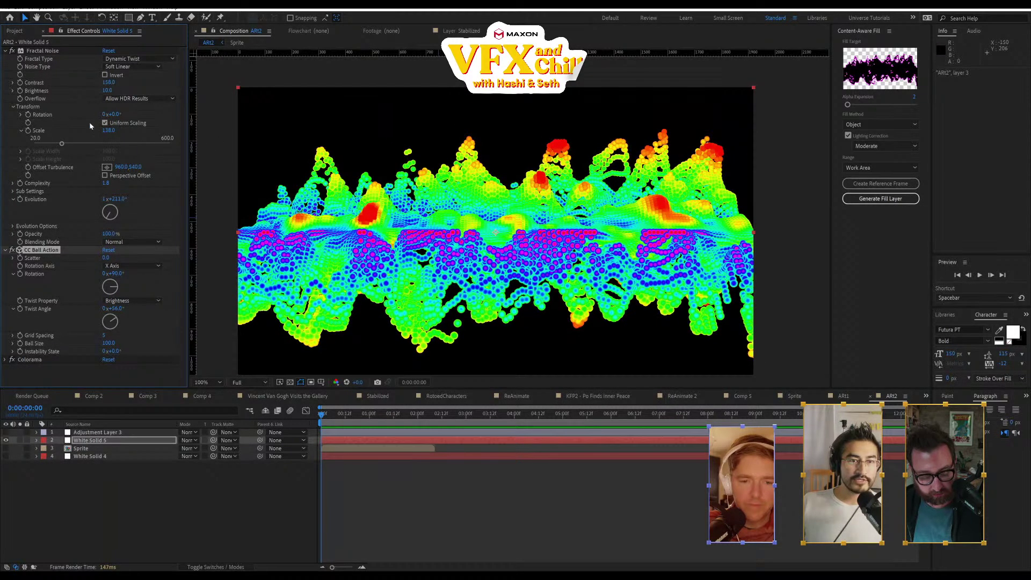
# - Lower the Fractal Noise scale, set its brightness to 4, and set the CC Ball Action twist angle to 90°
pyautogui.moveTo(110, 134); pyautogui.dragTo(90, 154)
pyautogui.moveTo(107, 91); pyautogui.dragTo(122, 91)
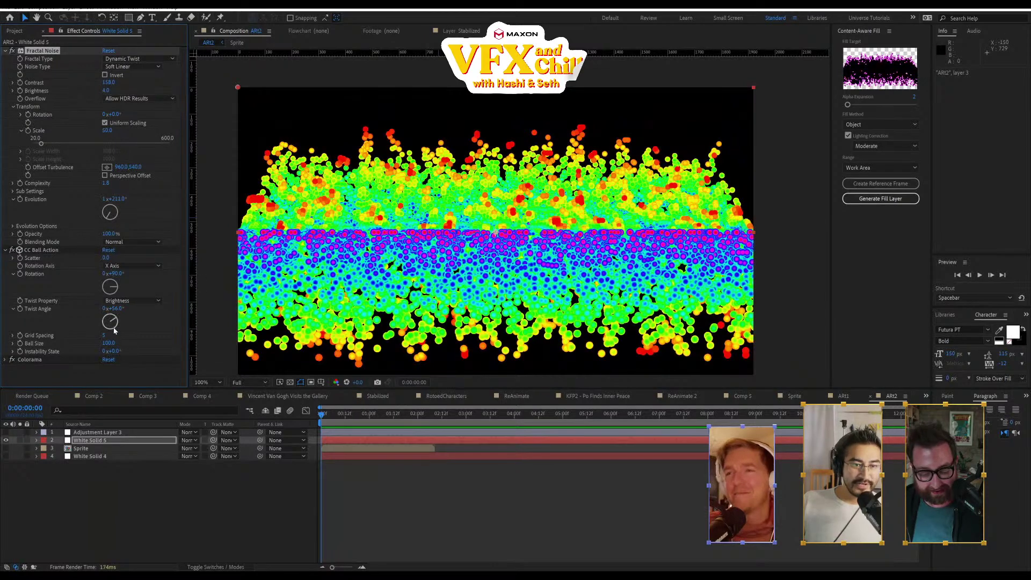
pyautogui.moveTo(113, 317); pyautogui.dragTo(130, 329)
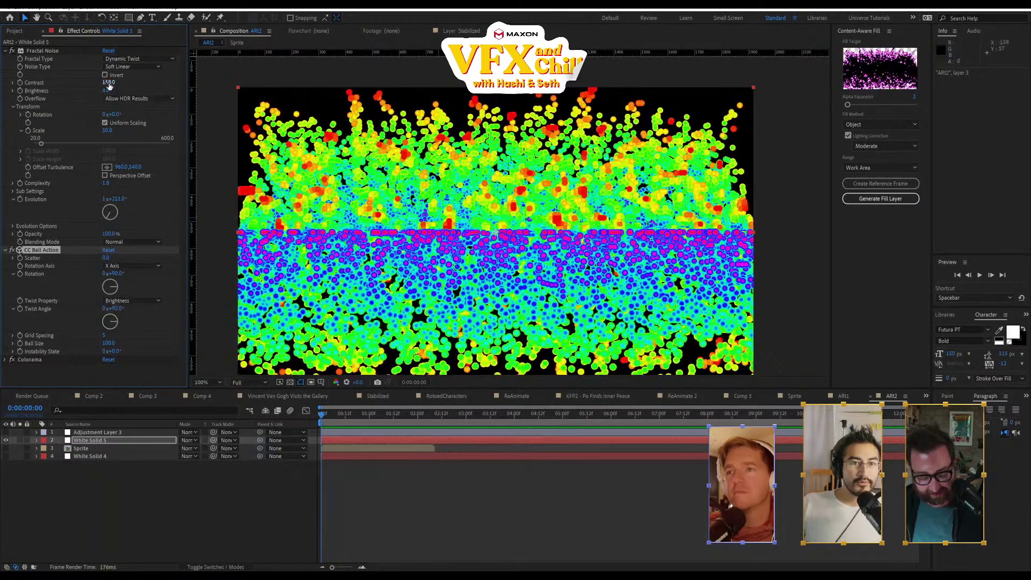
# - Keyframe the Fractal Noise brightness on White Solid 5 from 124 at the first frame to -143 at 0:00:10:16
pyautogui.moveTo(105, 91)
pyautogui.mouseDown()
pyautogui.moveTo(131, 91)
pyautogui.moveTo(110, 90)
pyautogui.mouseUp()
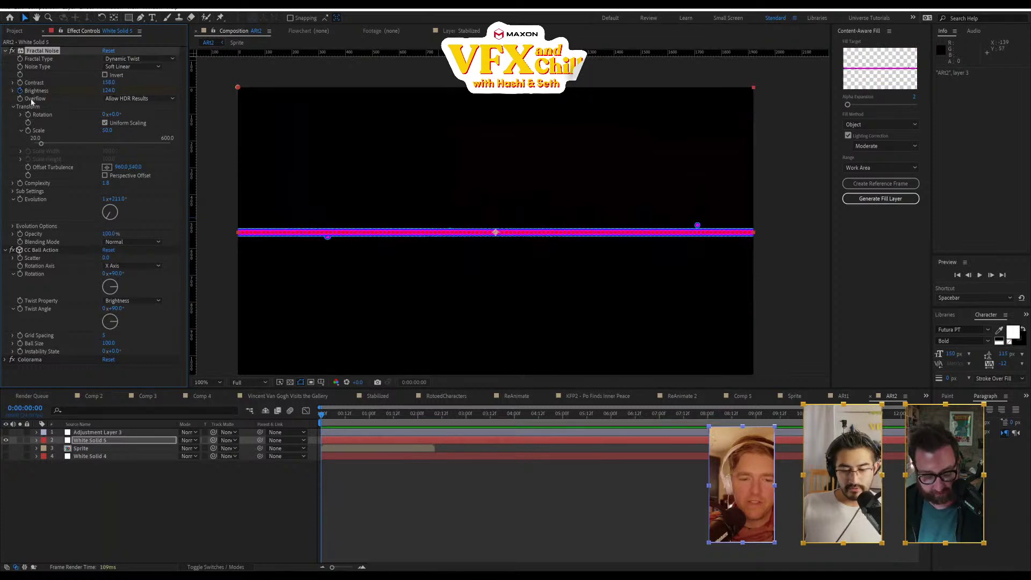
pyautogui.press('u')
pyautogui.click(516, 415)
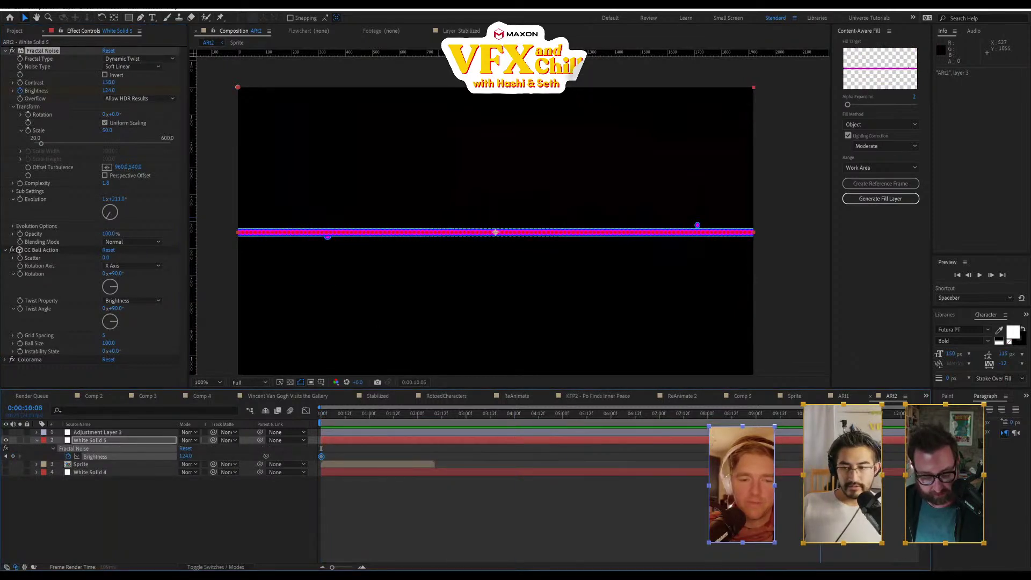
pyautogui.moveTo(109, 91); pyautogui.dragTo(80, 111)
pyautogui.moveTo(287, 234); pyautogui.dragTo(360, 237)
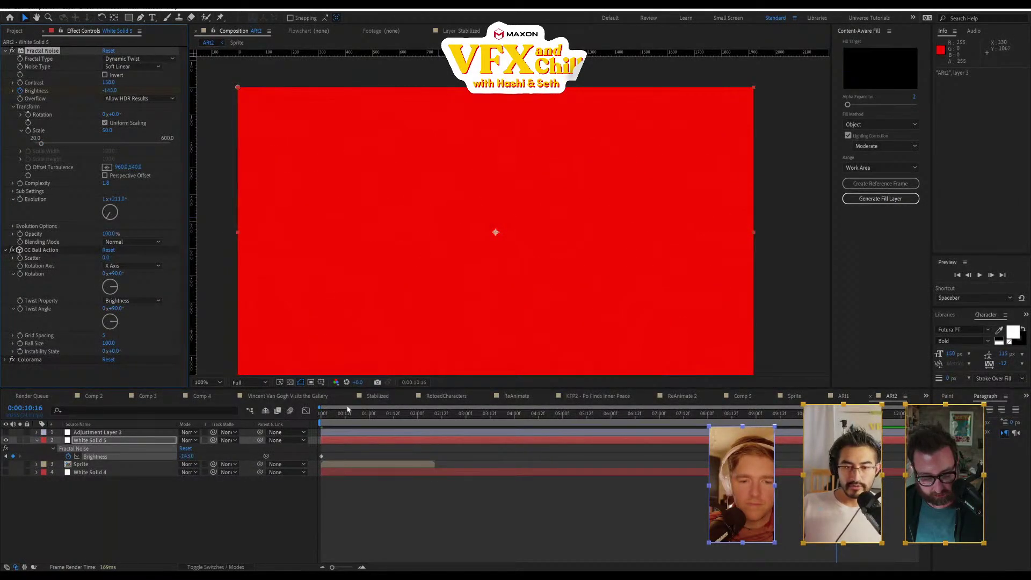
# - Preview the brightness animation, turn on Adjustment Layer 3 and White Solid 4, and play it again from the start
pyautogui.press('space')
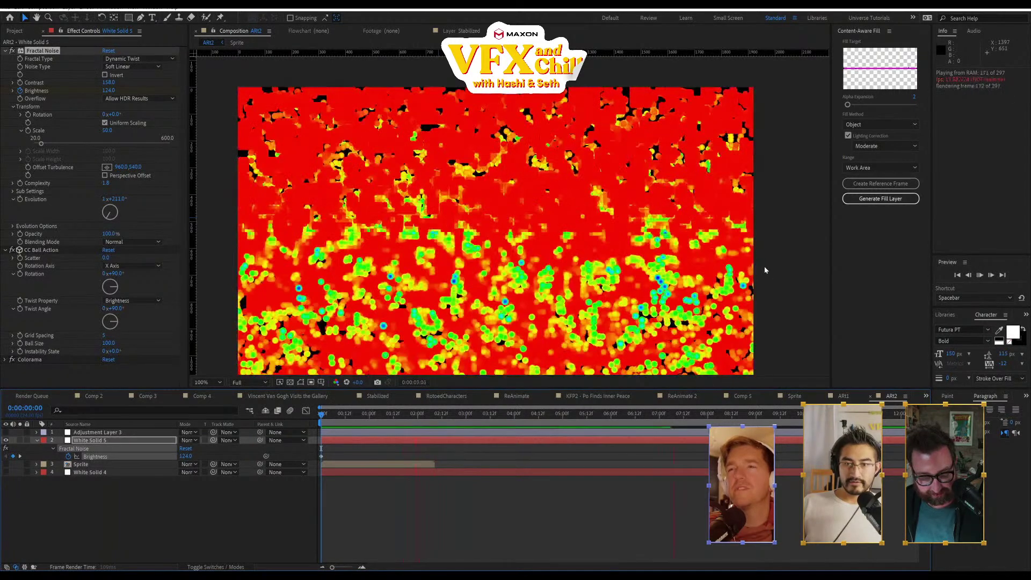
pyautogui.press('space')
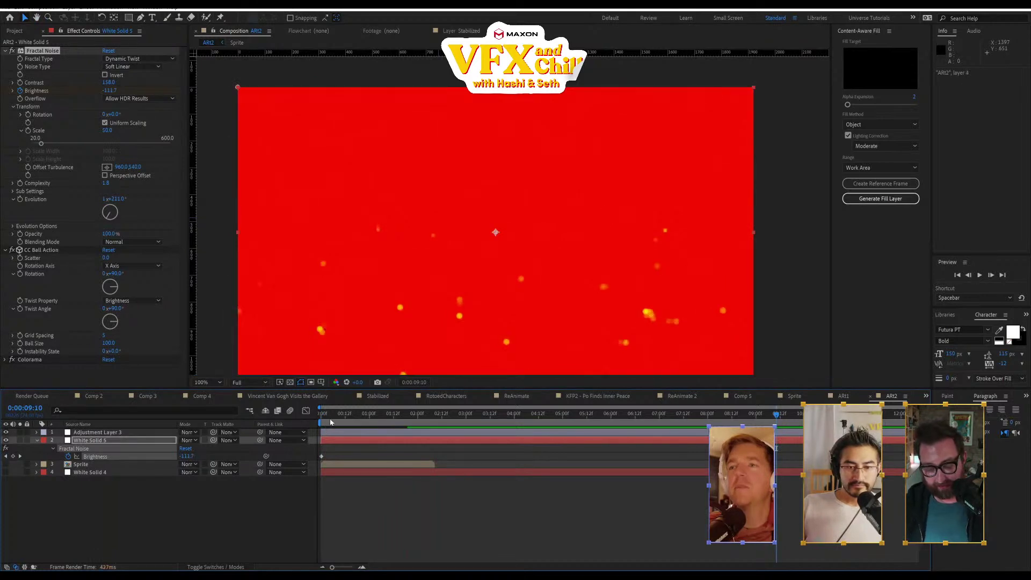
pyautogui.click(6, 473)
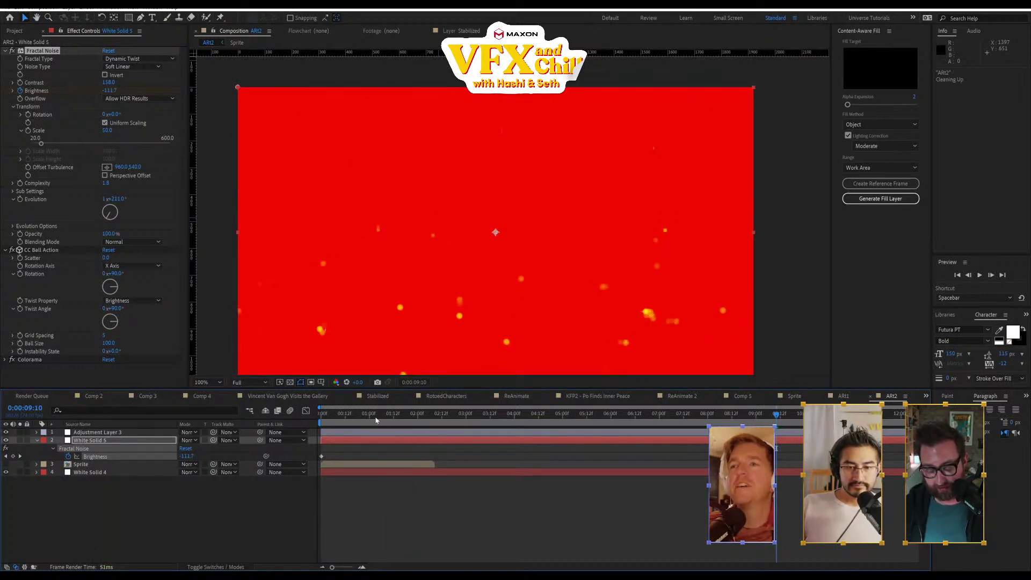
pyautogui.moveTo(369, 413); pyautogui.dragTo(321, 413)
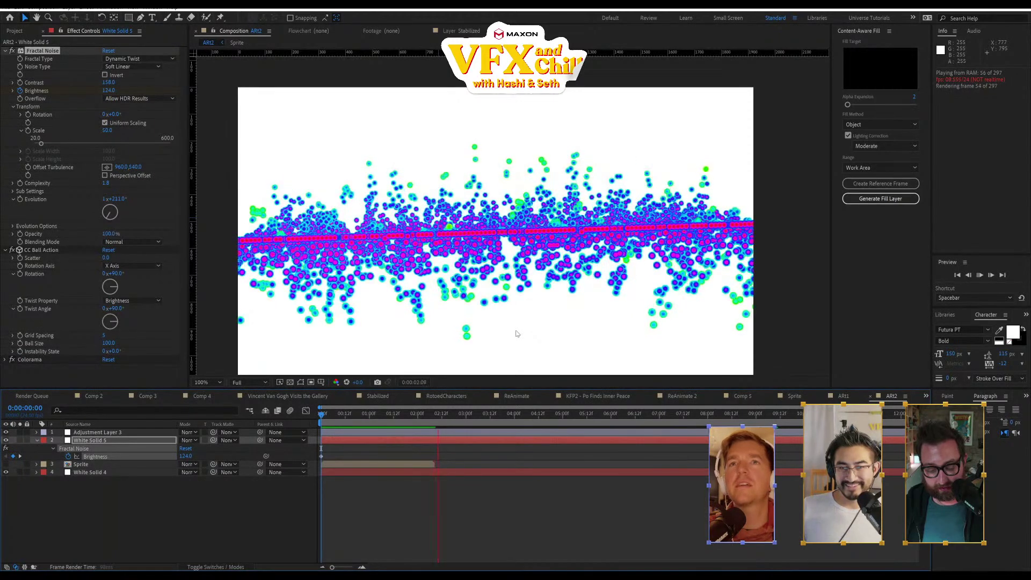
pyautogui.press('space')
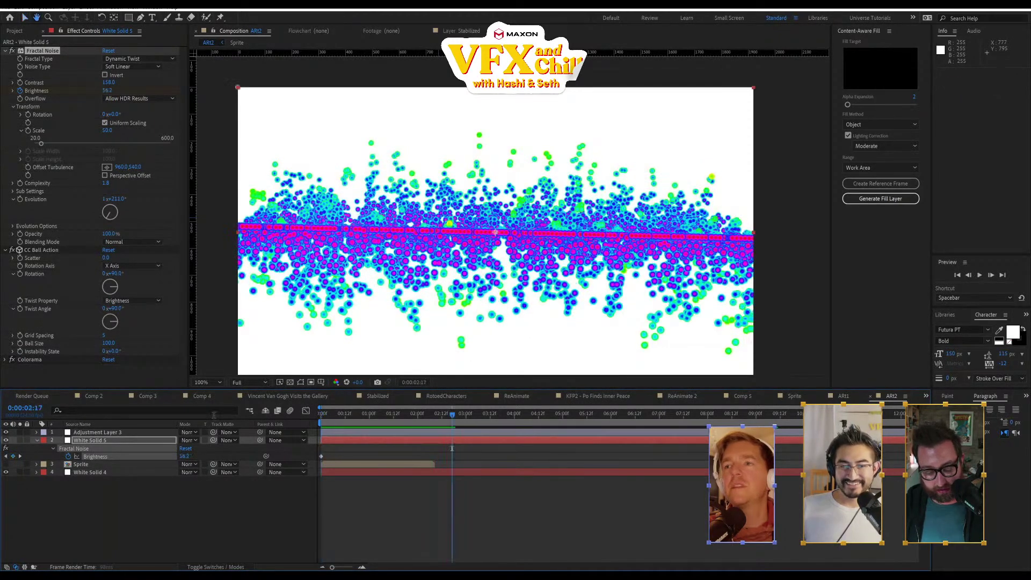
# - Find the CC Vector Blur effect and apply it to Adjustment Layer 3 after Texturize Motion
pyautogui.click(129, 433)
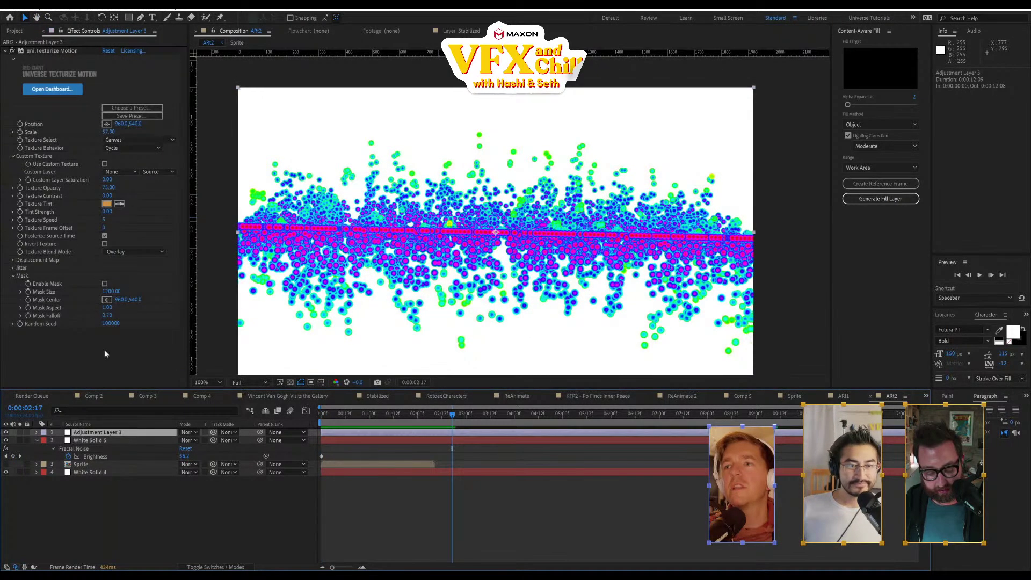
pyautogui.rightClick(104, 349)
pyautogui.click(49, 359)
pyautogui.hotkey('ctrl', 'space')
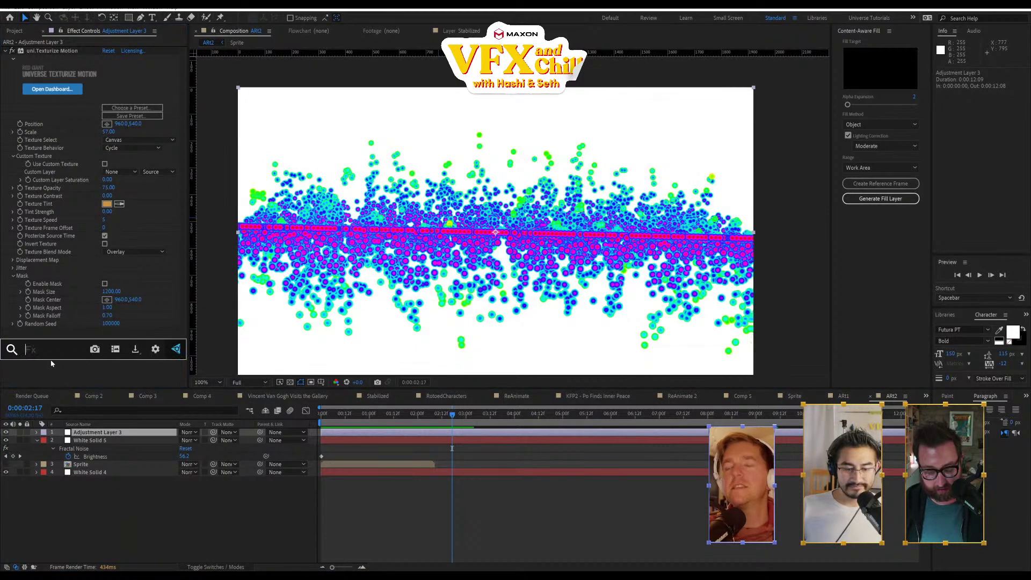
pyautogui.write('ve')
pyautogui.press('Return')
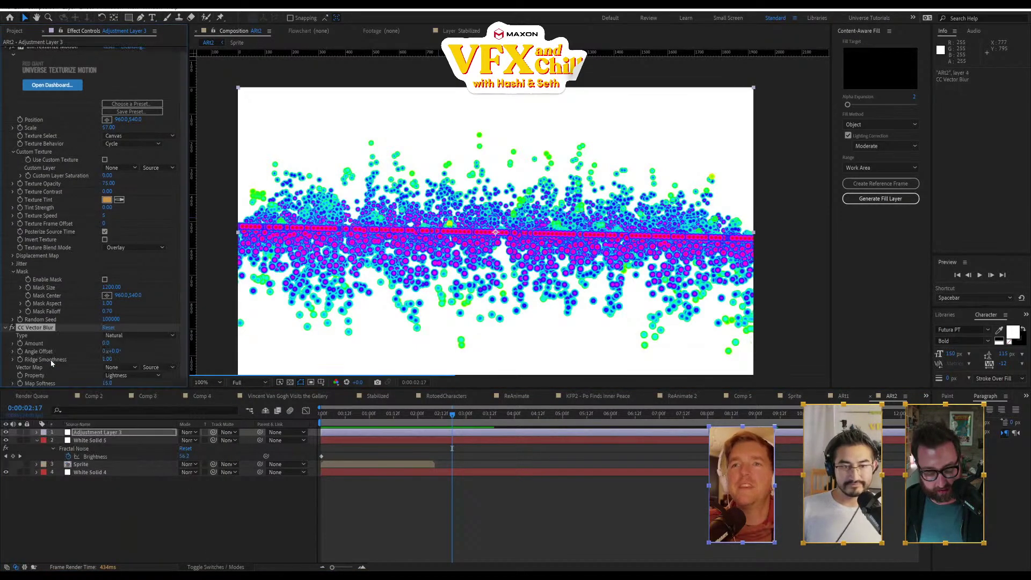
# - Set CC Vector Blur to the Direction Center type with an amount of 346, and raise its map softness
pyautogui.click(139, 335)
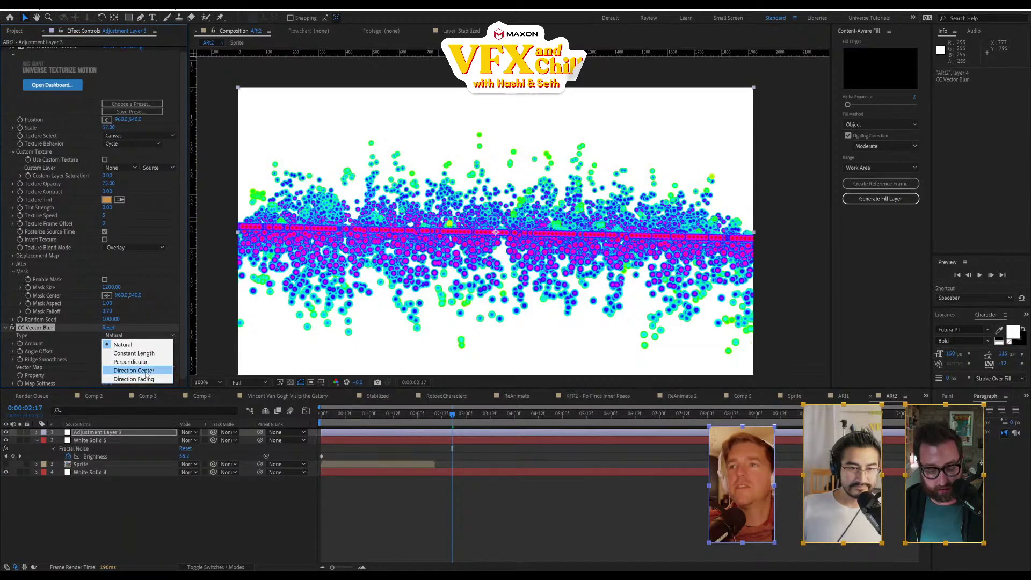
pyautogui.click(136, 370)
pyautogui.moveTo(107, 343); pyautogui.dragTo(119, 343)
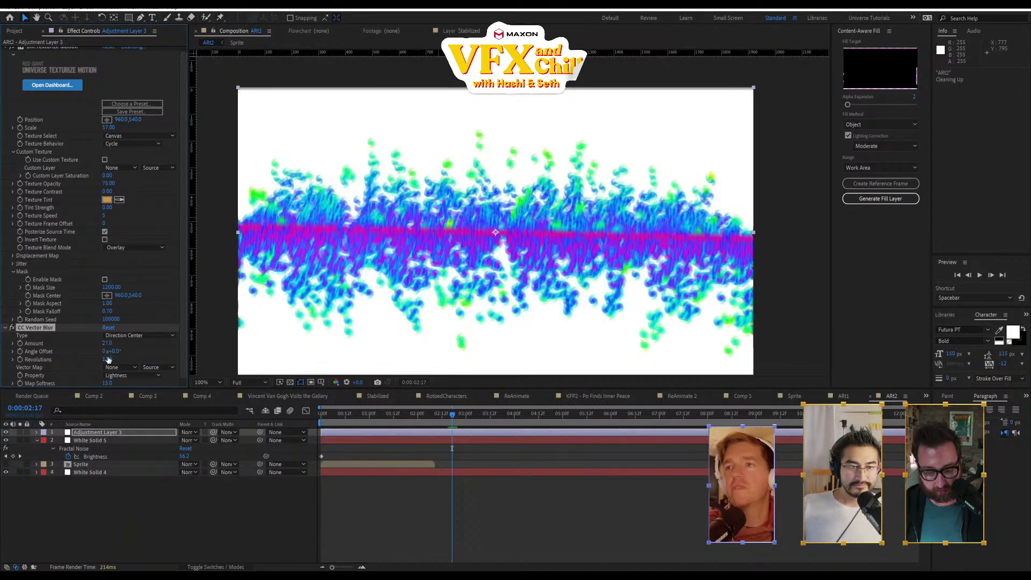
pyautogui.click(510, 350)
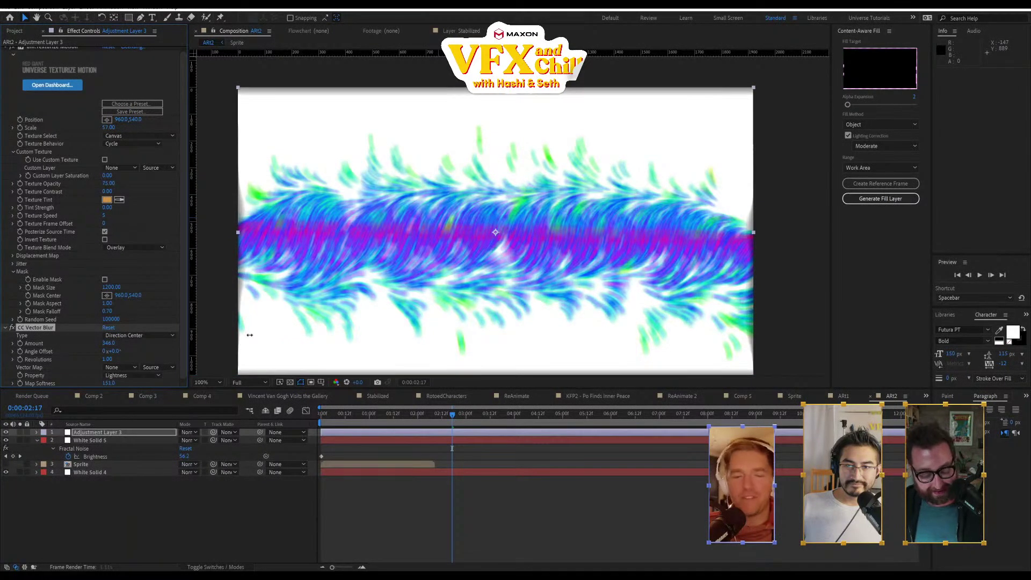
# - Try a CC Vector Blur amount of 188 at the first frame, and undo the amount changes
pyautogui.press('Home')
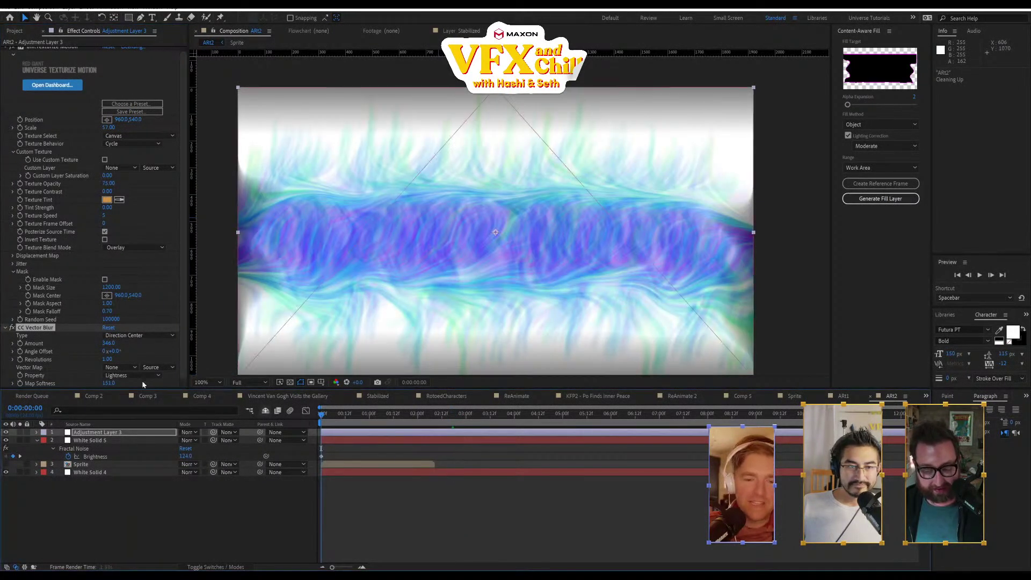
pyautogui.moveTo(110, 343); pyautogui.dragTo(81, 347)
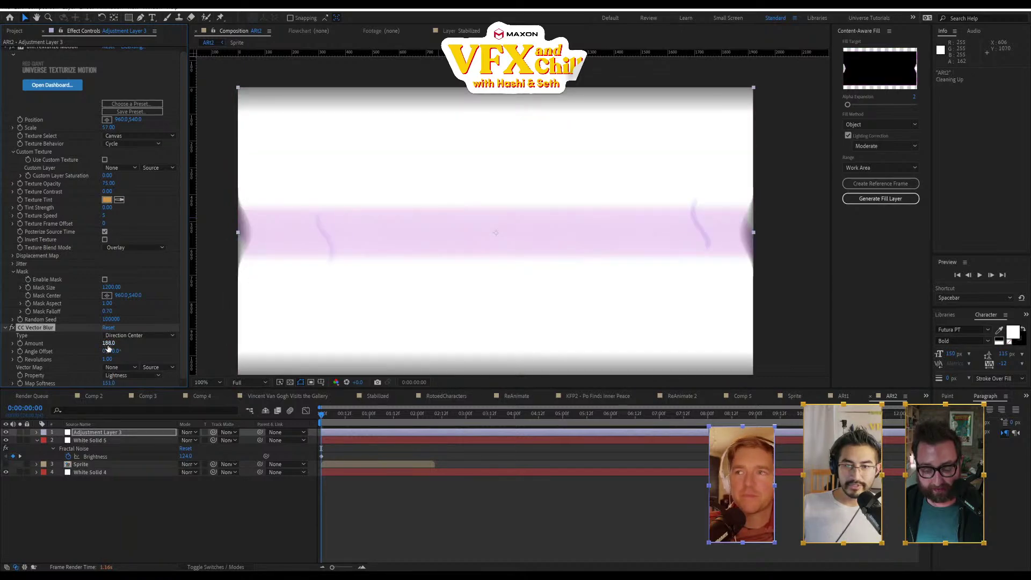
pyautogui.press('End')
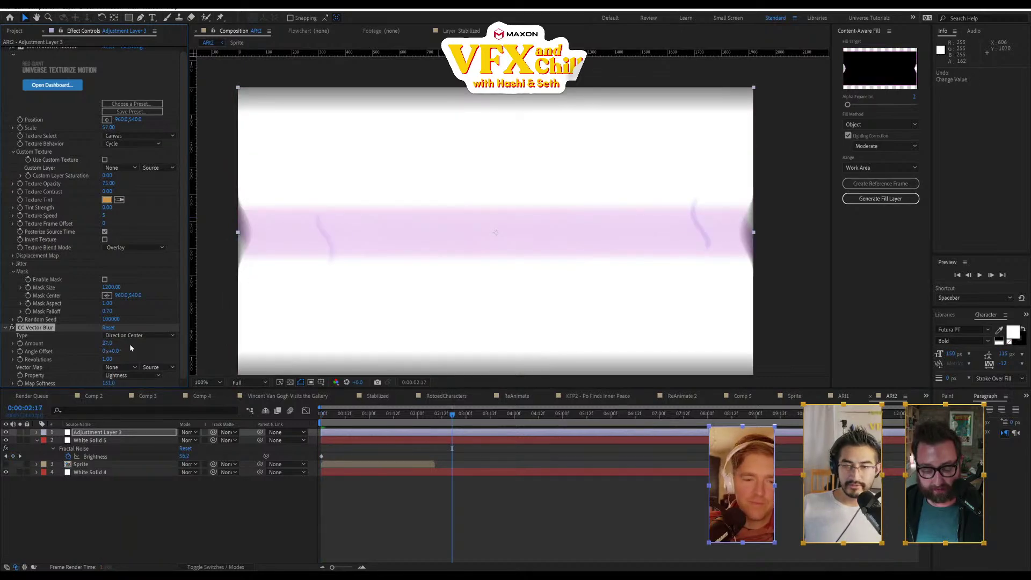
# - Set the CC Vector Blur amount on Adjustment Layer 3 to 43 and preview the animation from the first frame
pyautogui.moveTo(107, 343); pyautogui.dragTo(113, 344)
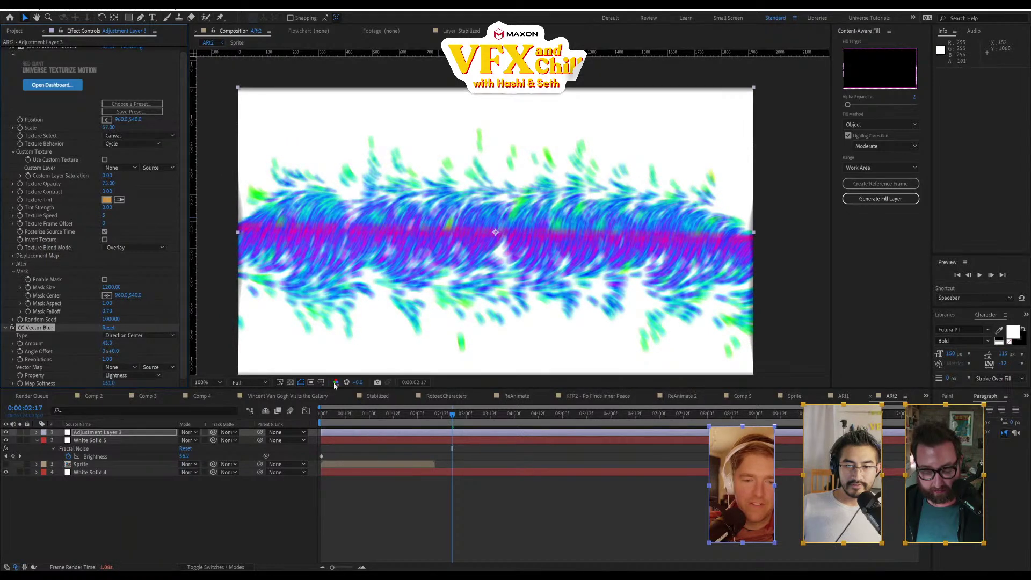
pyautogui.press('Home')
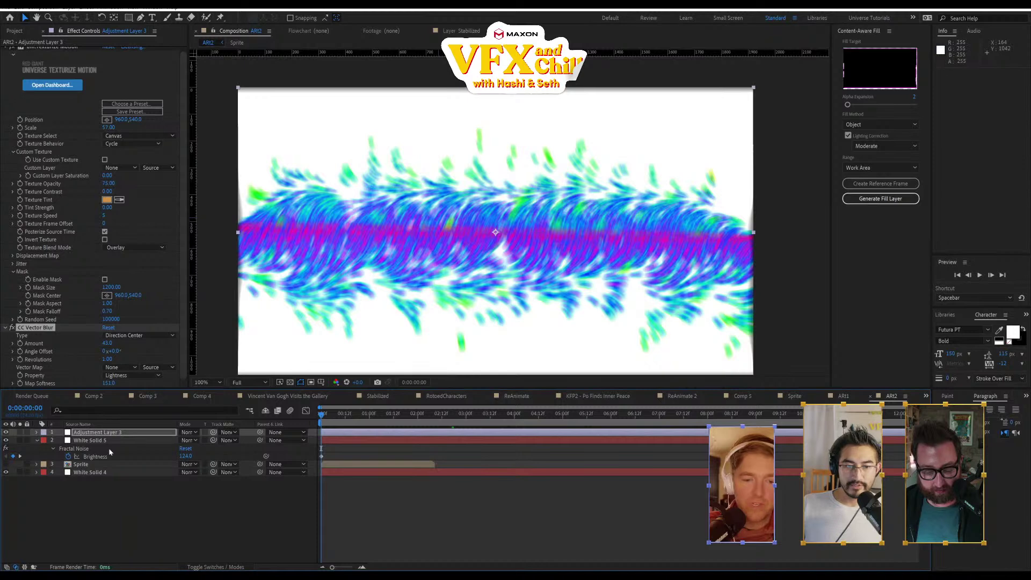
pyautogui.click(106, 439)
pyautogui.click(109, 433)
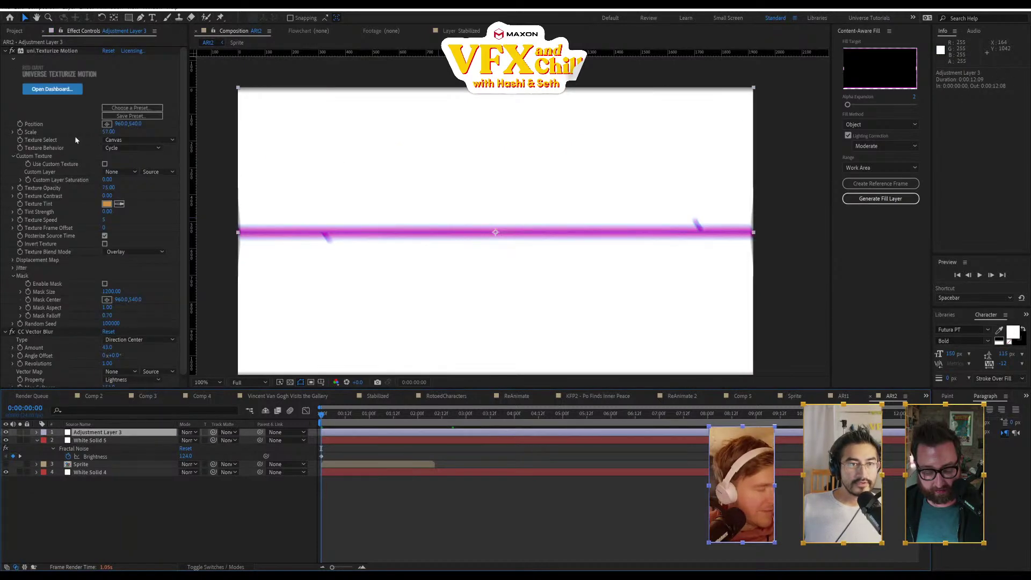
pyautogui.click(6, 52)
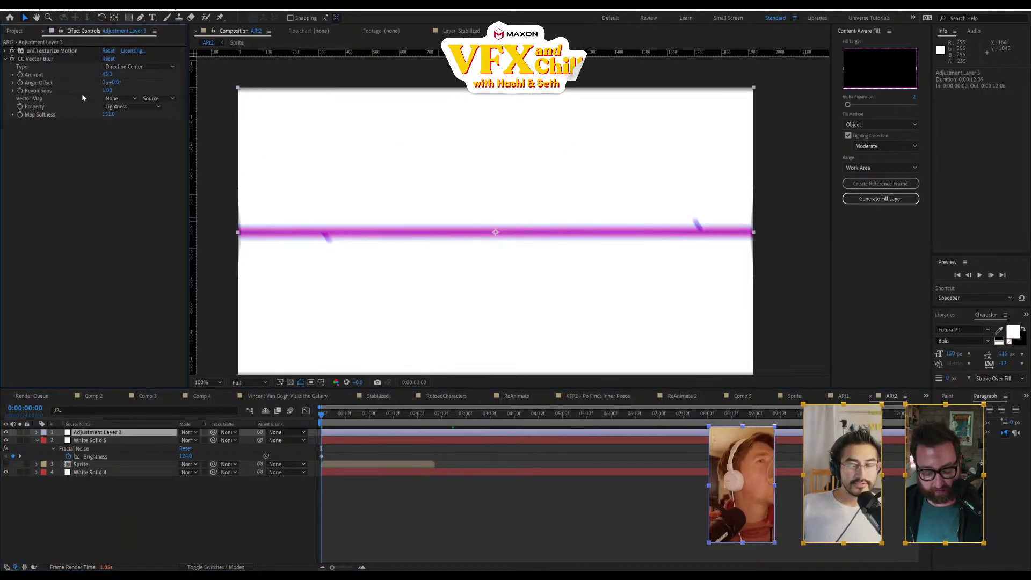
pyautogui.click(980, 276)
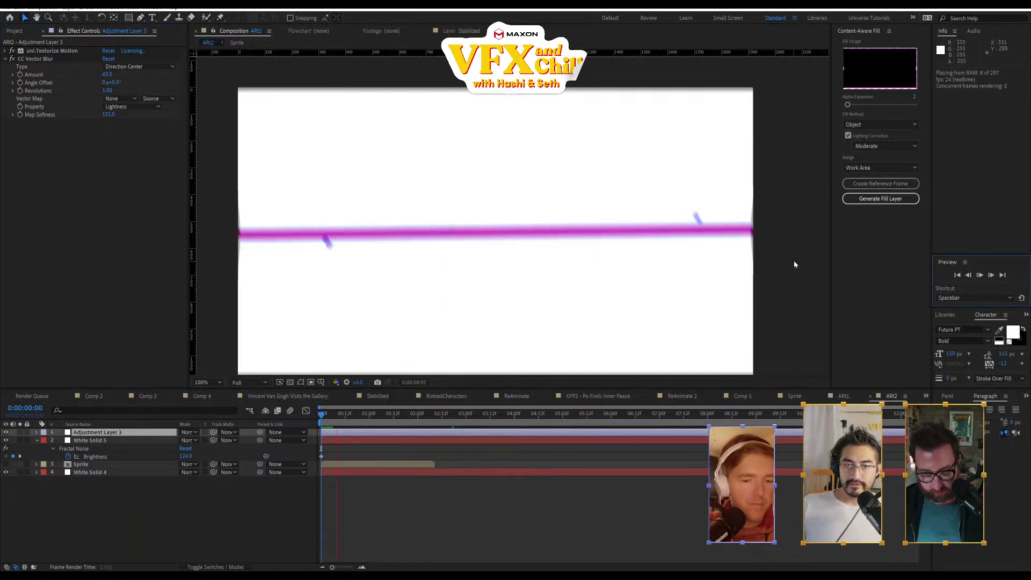
# - In Texturize Motion, set the texture speed to 30, zero the jitter speed and rotate amount, and turn off Animate Rotation
pyautogui.click(5, 51)
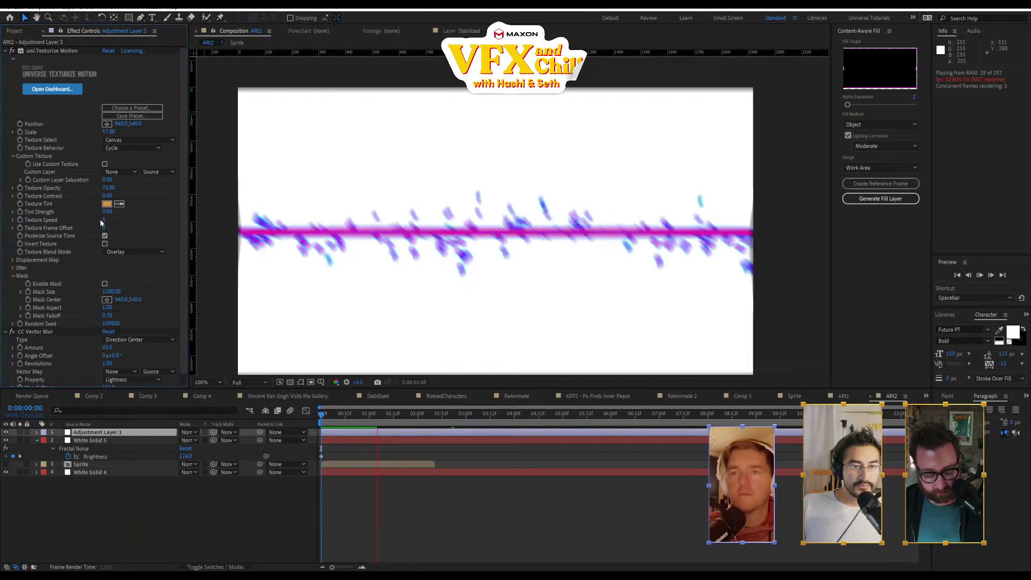
pyautogui.moveTo(105, 219)
pyautogui.mouseDown()
pyautogui.moveTo(128, 217)
pyautogui.moveTo(117, 222)
pyautogui.mouseUp()
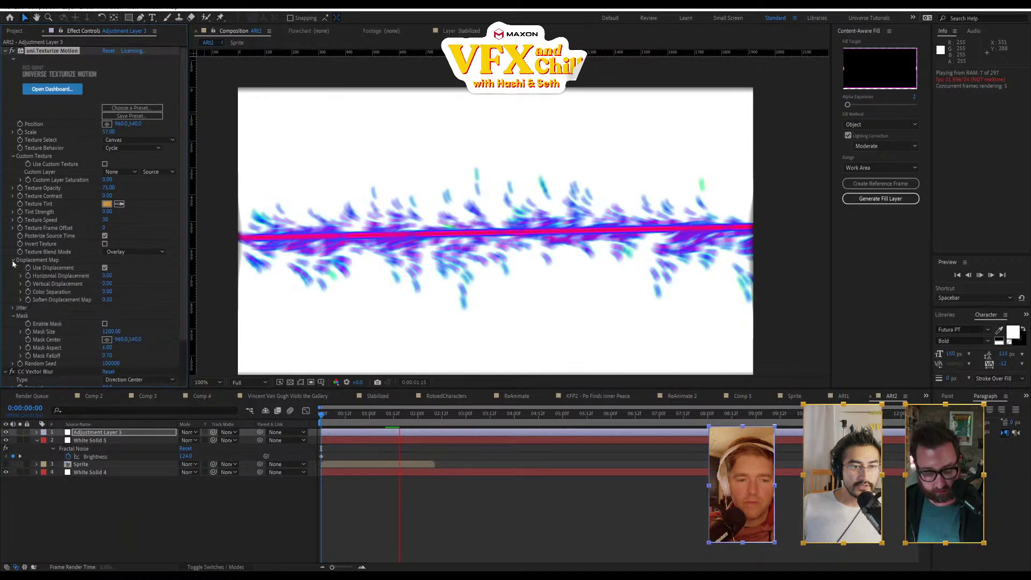
pyautogui.click(13, 267)
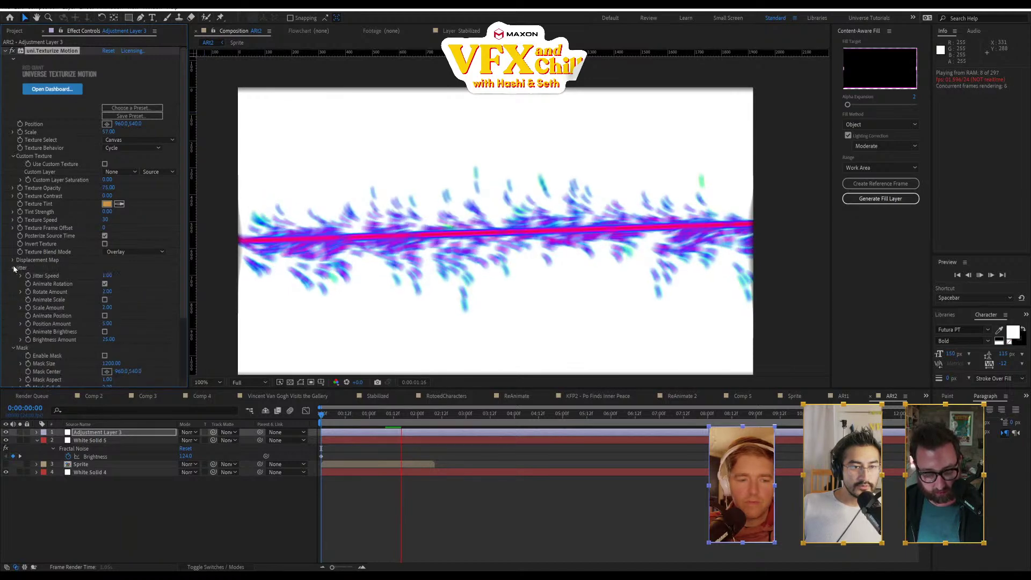
pyautogui.click(107, 276)
pyautogui.write('0')
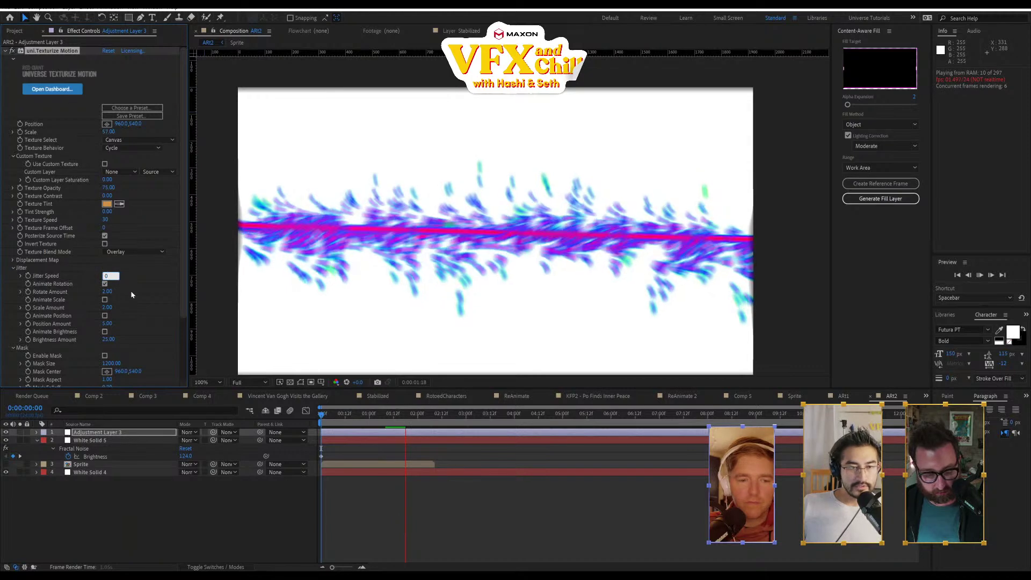
pyautogui.click(130, 291)
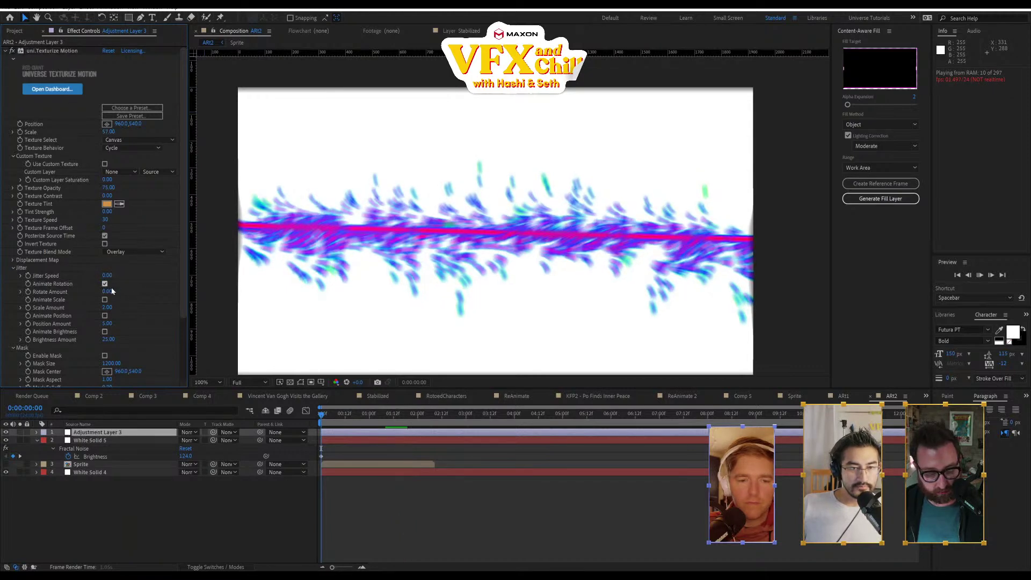
pyautogui.click(104, 284)
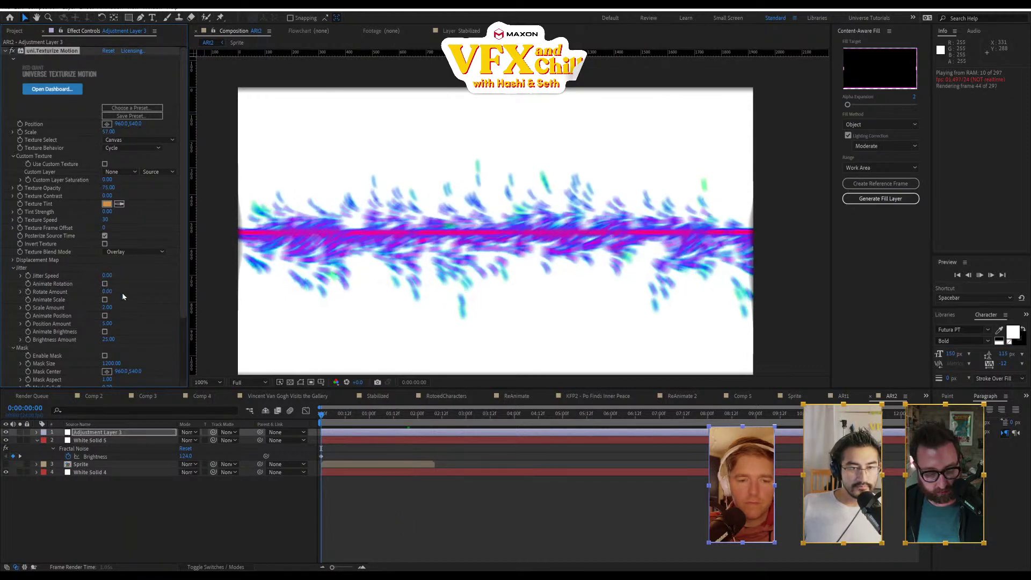
pyautogui.click(320, 418)
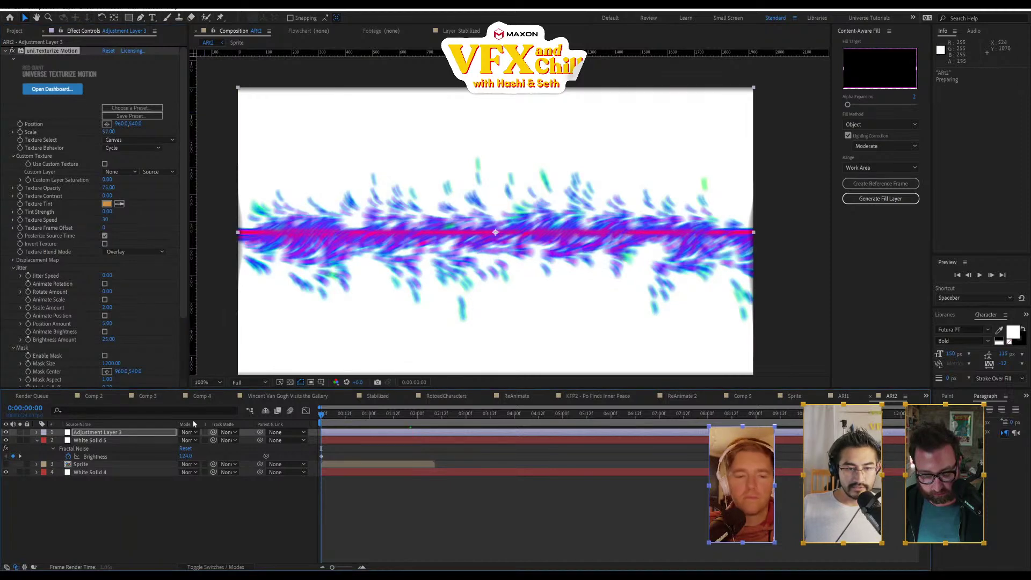
# - Solo White Solid 5 and preview its ball animation without the adjustment layer
pyautogui.click(20, 440)
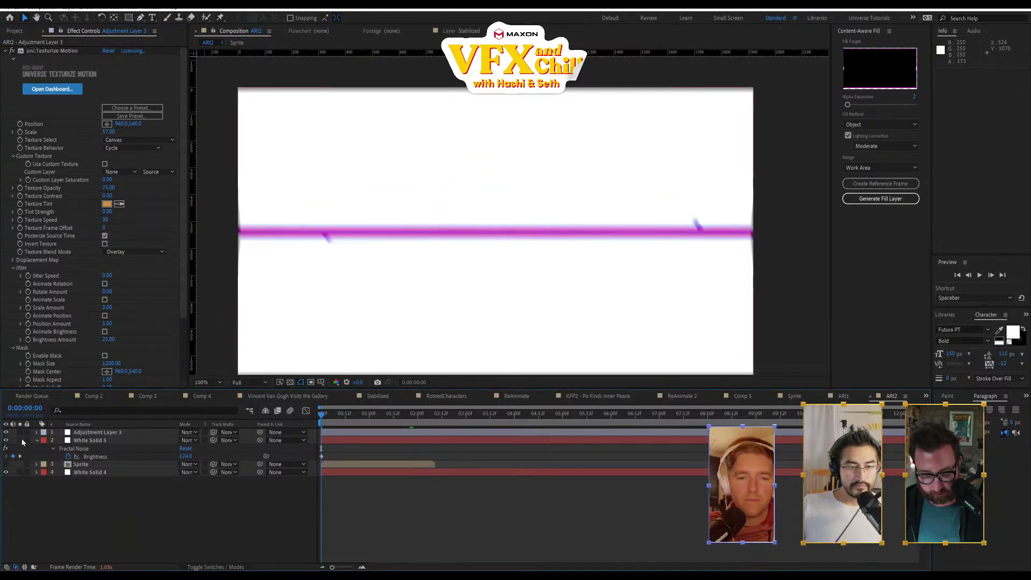
pyautogui.click(89, 440)
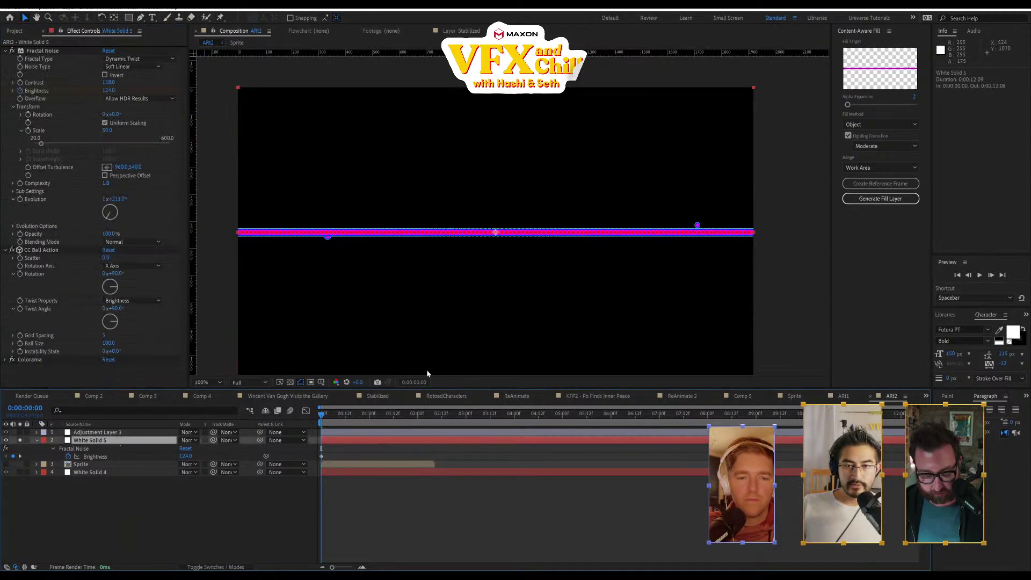
pyautogui.click(978, 275)
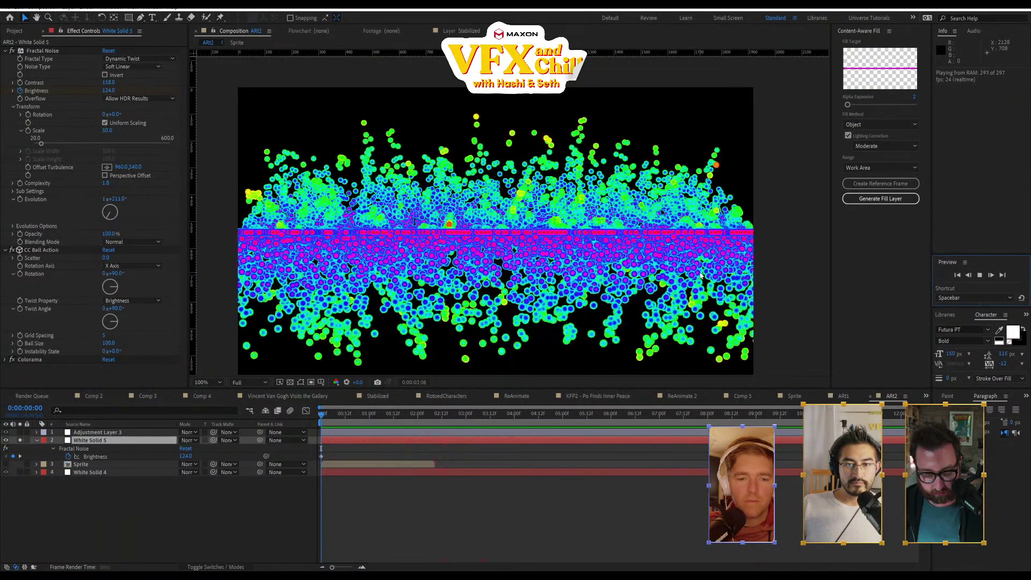
# - Copy the CC Vector Blur effect from Adjustment Layer 3 onto White Solid 5 after Colorama
pyautogui.click(97, 432)
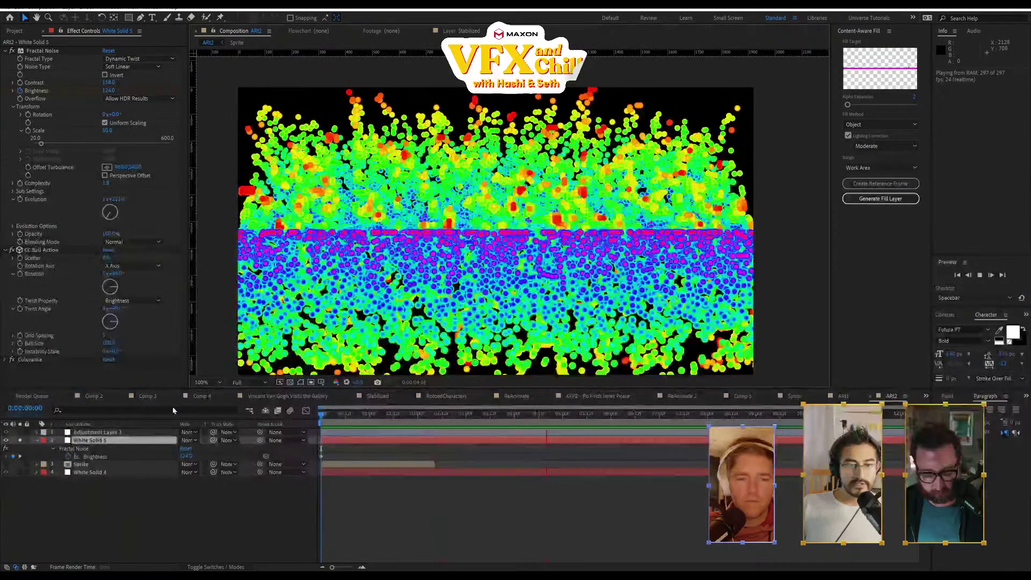
pyautogui.click(6, 51)
pyautogui.click(33, 58)
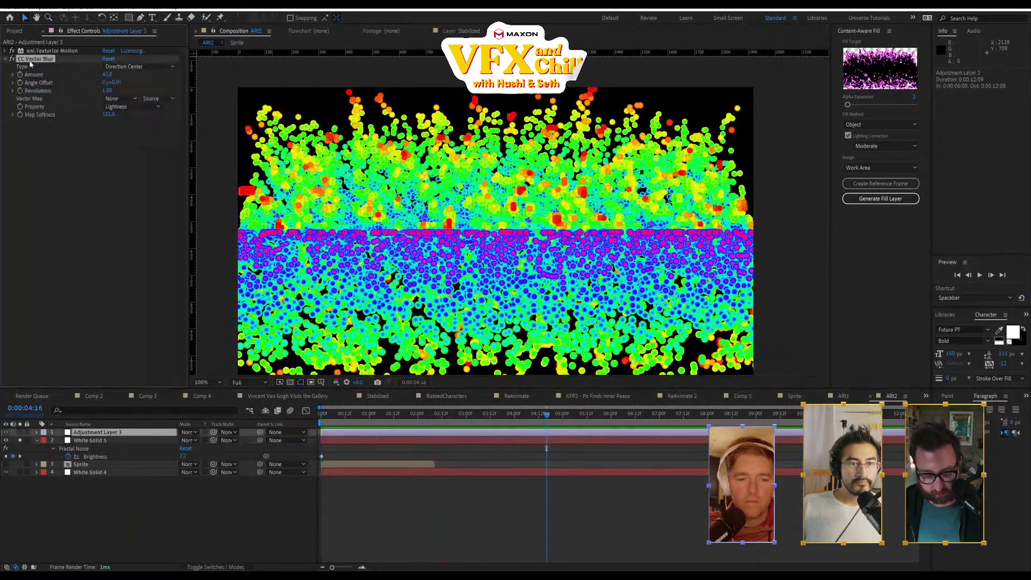
pyautogui.click(102, 440)
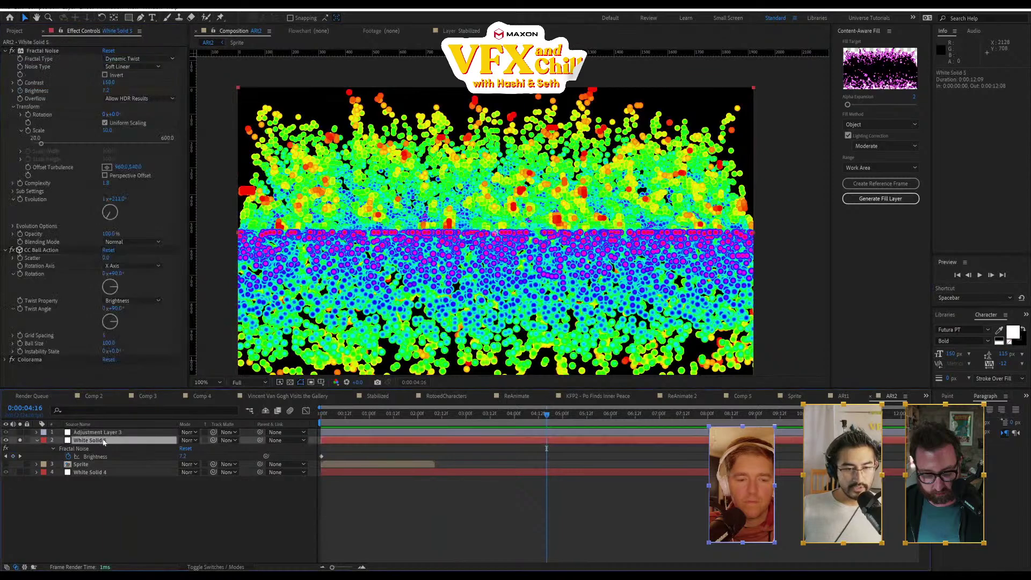
pyautogui.hotkey('ctrl', 'v')
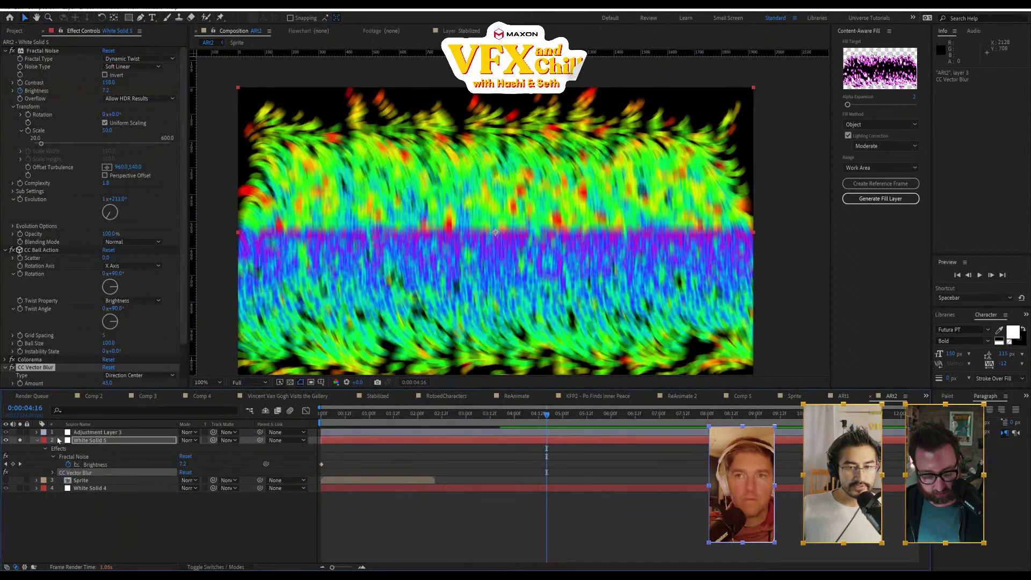
# - Save the project and preview the blurred White Solid 5 from the first frame
pyautogui.moveTo(327, 419); pyautogui.dragTo(300, 427)
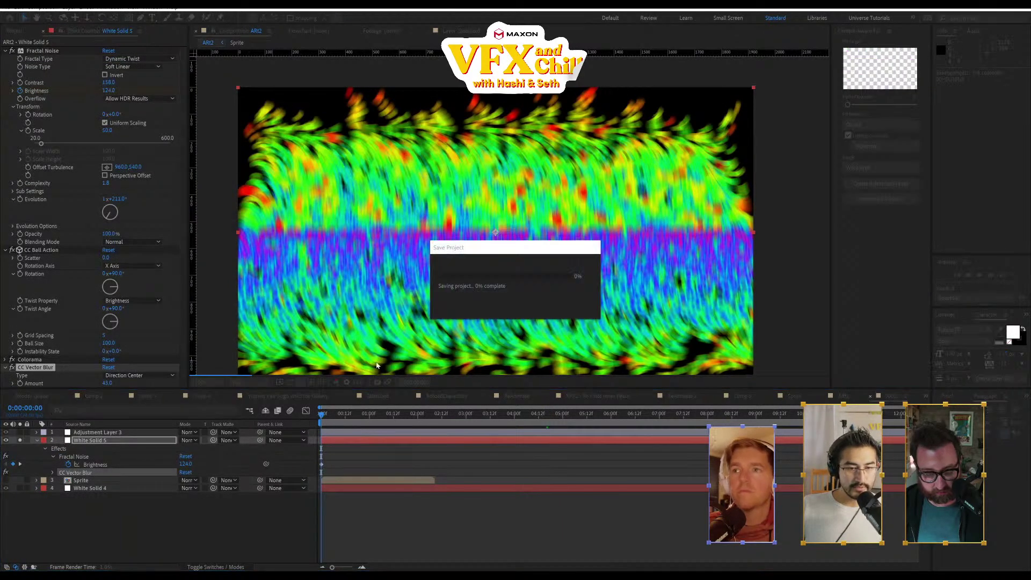
pyautogui.click(985, 275)
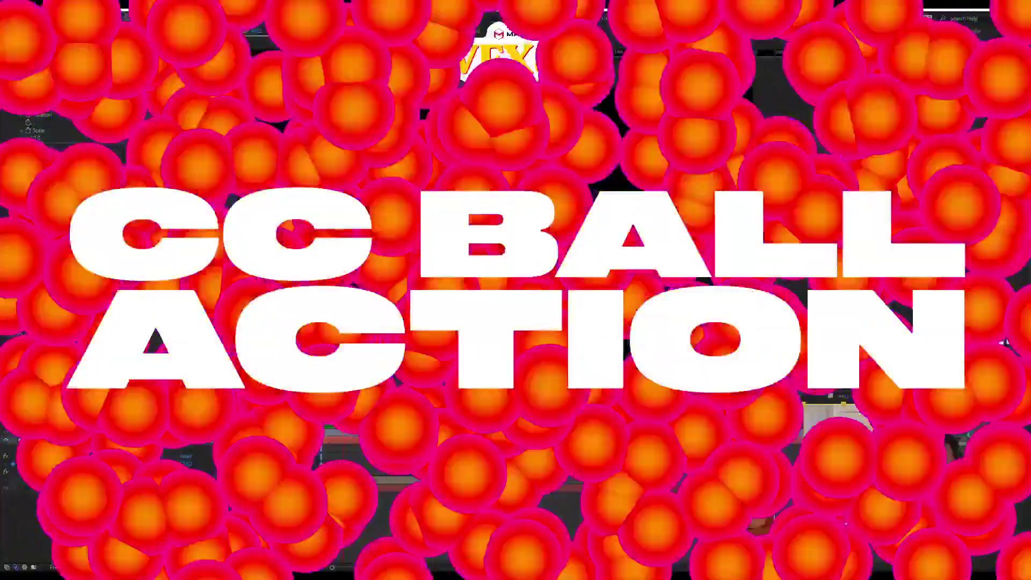
pyautogui.press('space')
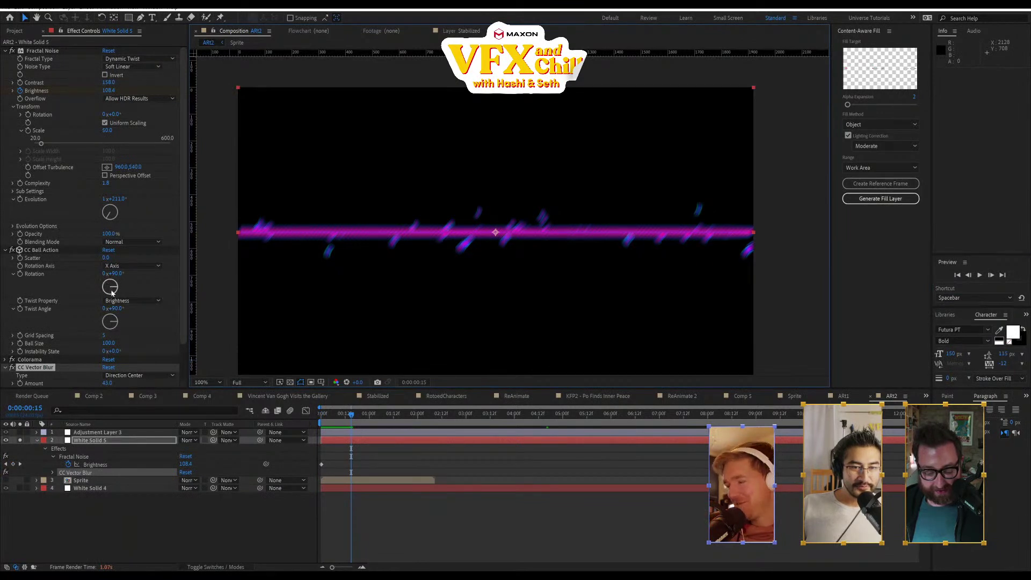
# - Reduce CC Ball Action's grid spacing on White Solid 5 to 0 and enlarge the ball size
pyautogui.click(112, 330)
pyautogui.hotkey('ctrl', 'z')
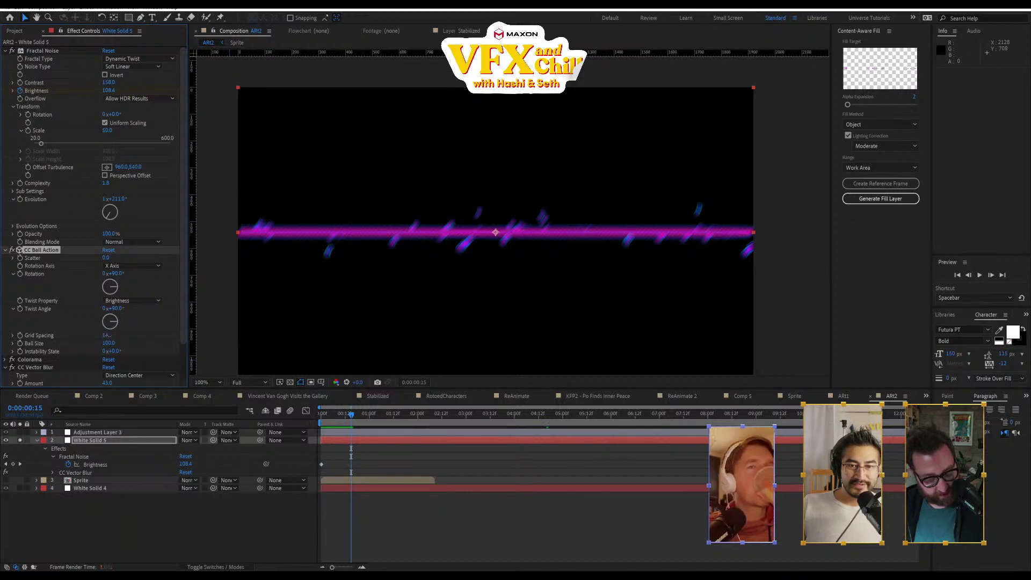
pyautogui.moveTo(107, 336); pyautogui.dragTo(159, 341)
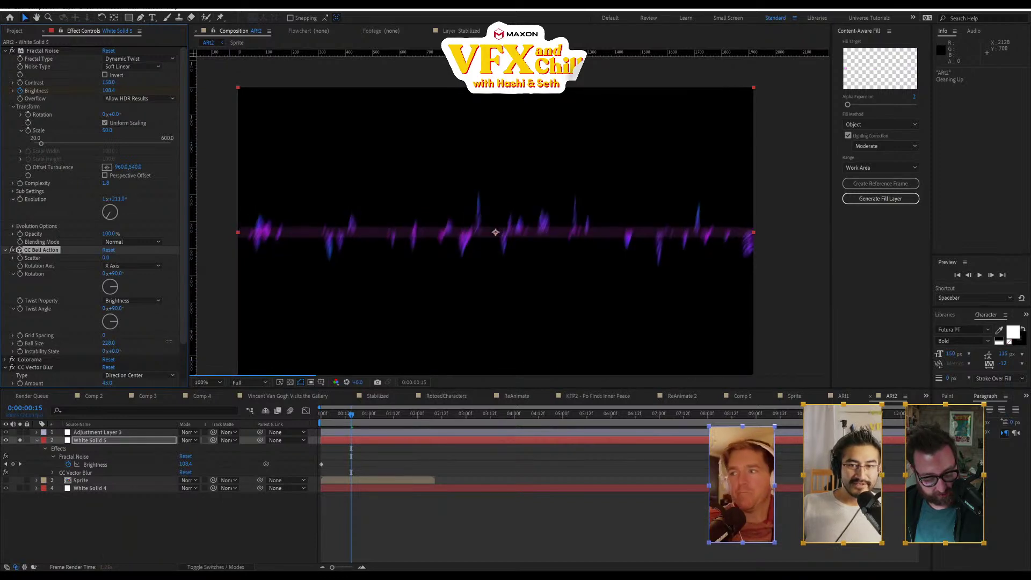
# - Return to the first frame and set CC Ball Action's ball size to 160
pyautogui.click(170, 396)
pyautogui.press('pageup')
pyautogui.press('pageup')
pyautogui.press('pageup')
pyautogui.press('pageup')
pyautogui.press('pageup')
pyautogui.press('pageup')
pyautogui.press('pageup')
pyautogui.press('pageup')
pyautogui.press('pageup')
pyautogui.press('pageup')
pyautogui.press('pageup')
pyautogui.press('pageup')
pyautogui.press('pageup')
pyautogui.press('pageup')
pyautogui.press('pageup')
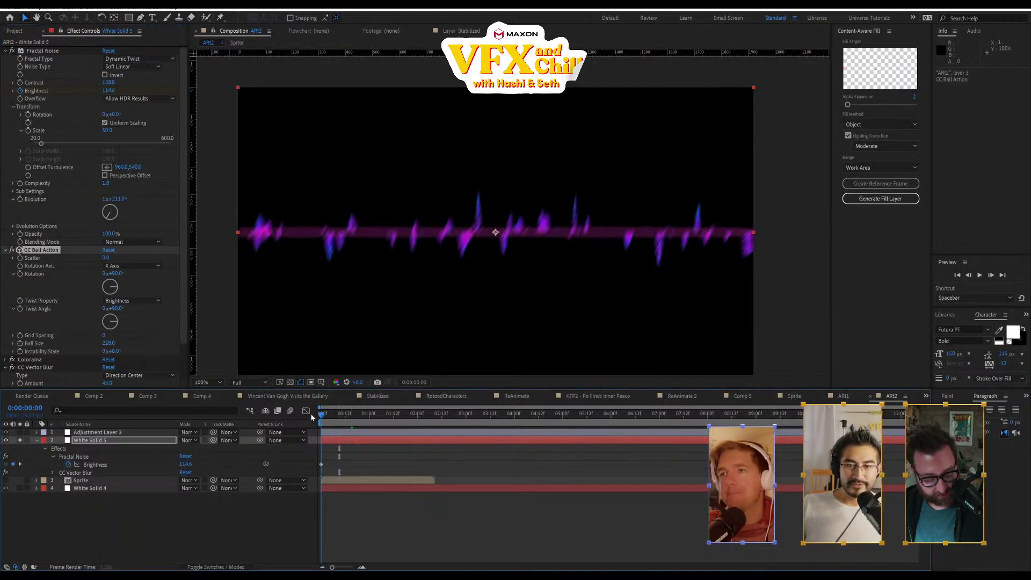
pyautogui.click(109, 342)
pyautogui.write('160')
pyautogui.press('Return')
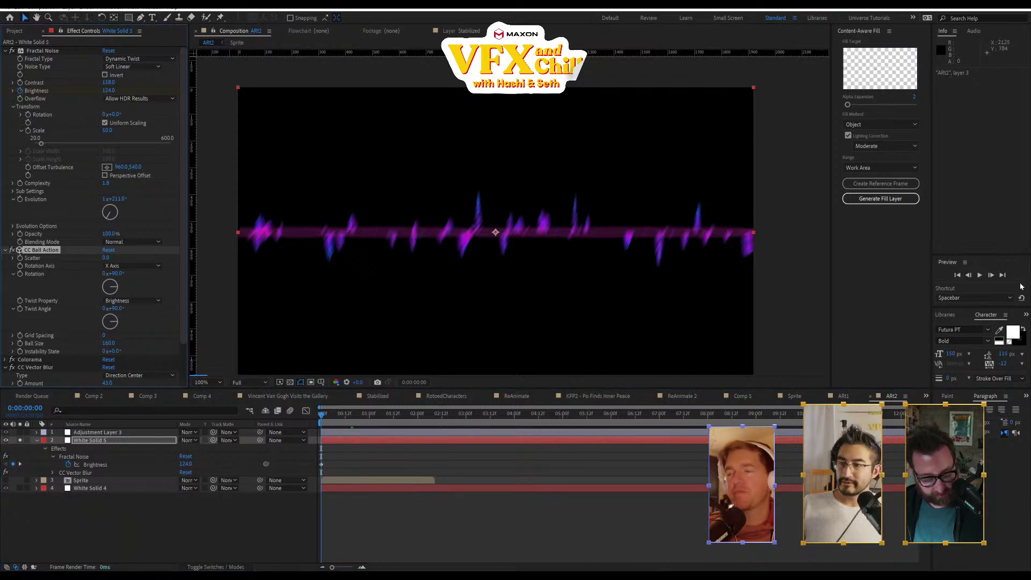
# - Play the animation with the smaller balls and check the frame at 0:00:01:08
pyautogui.click(981, 276)
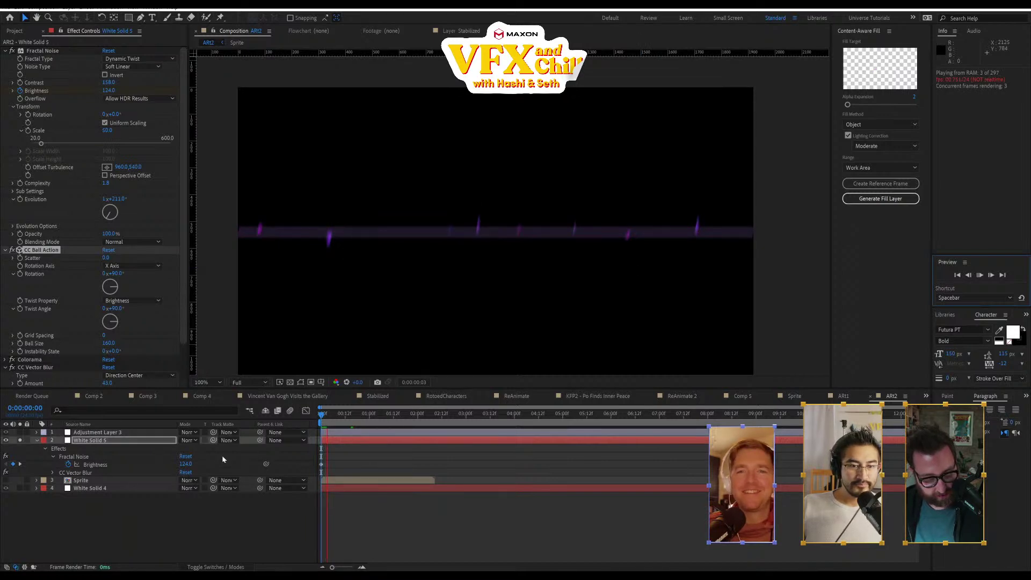
pyautogui.click(348, 419)
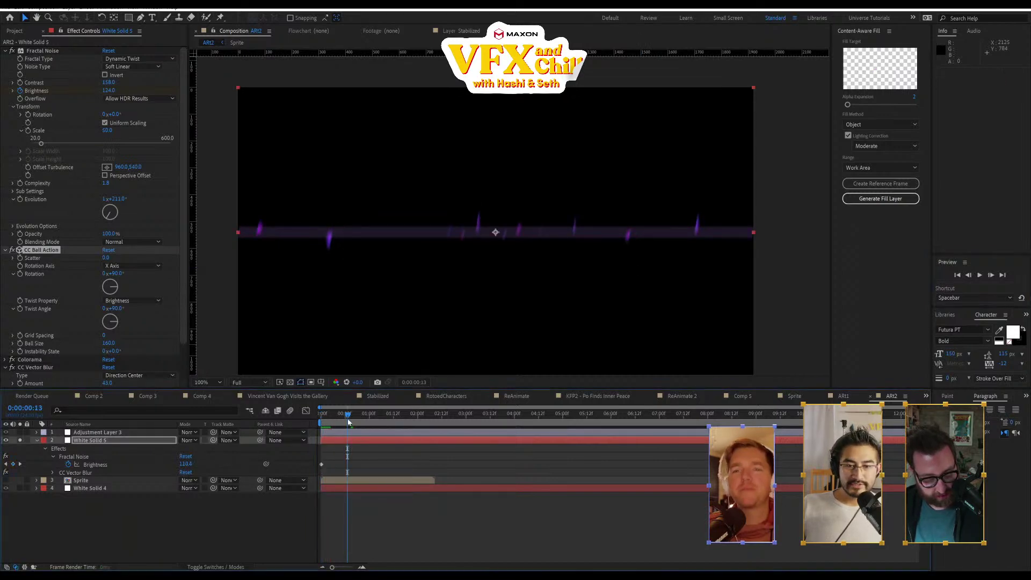
pyautogui.click(385, 417)
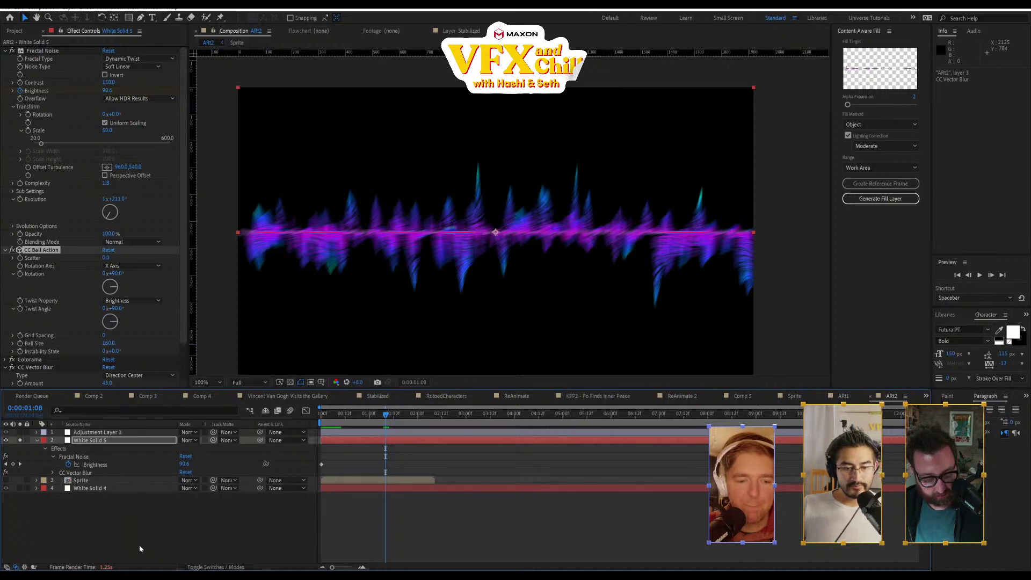
# - Show the layer render times and collapse Fractal Noise to compare the effects on White Solid 5
pyautogui.click(34, 567)
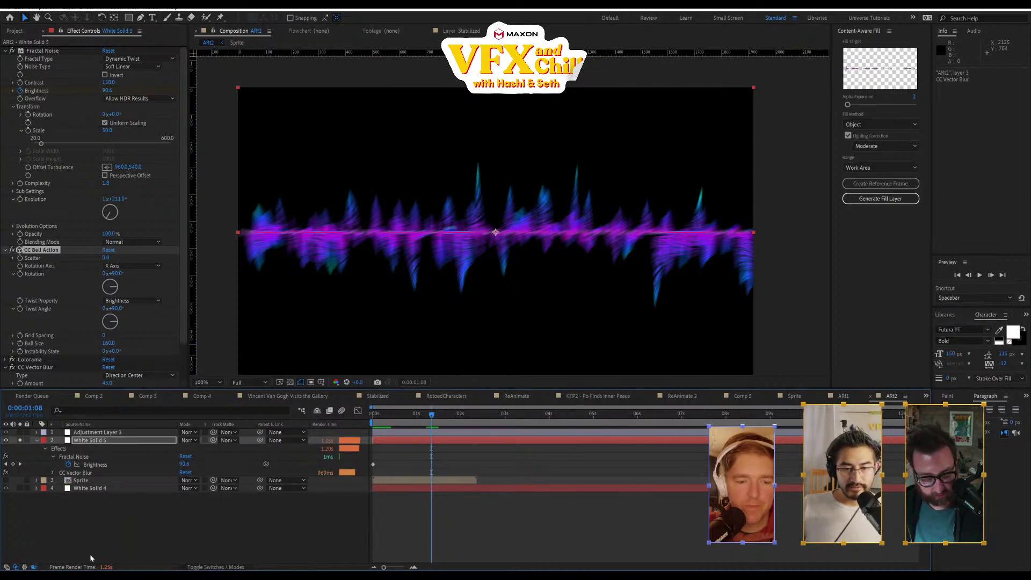
pyautogui.click(340, 527)
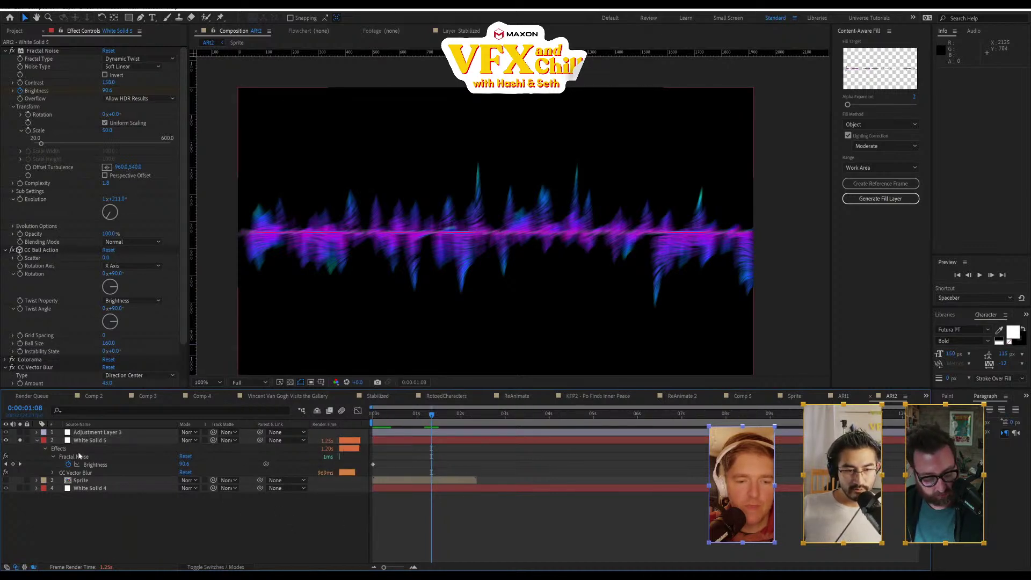
pyautogui.click(53, 456)
pyautogui.scroll(-1, 46, 455)
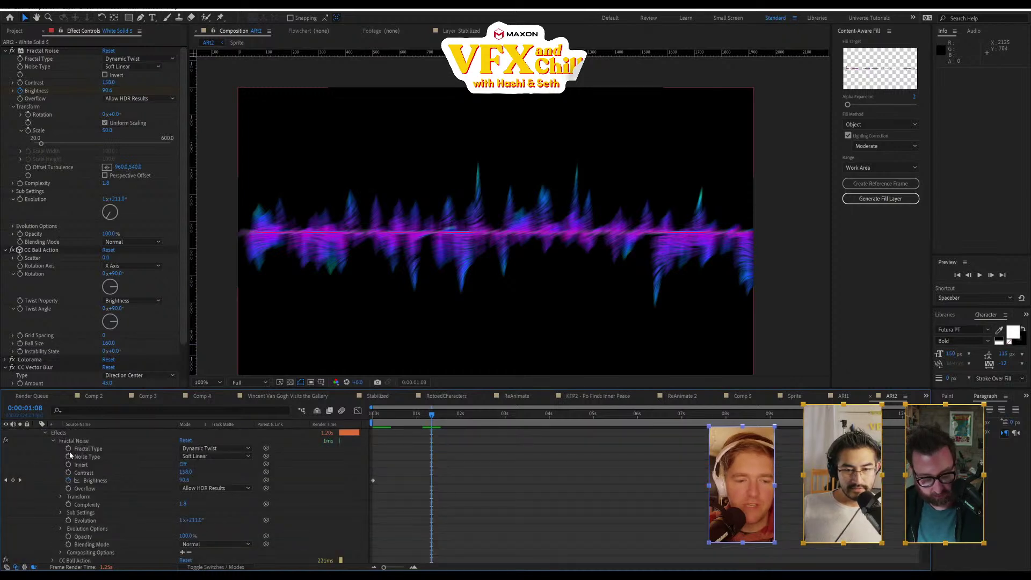
pyautogui.click(53, 440)
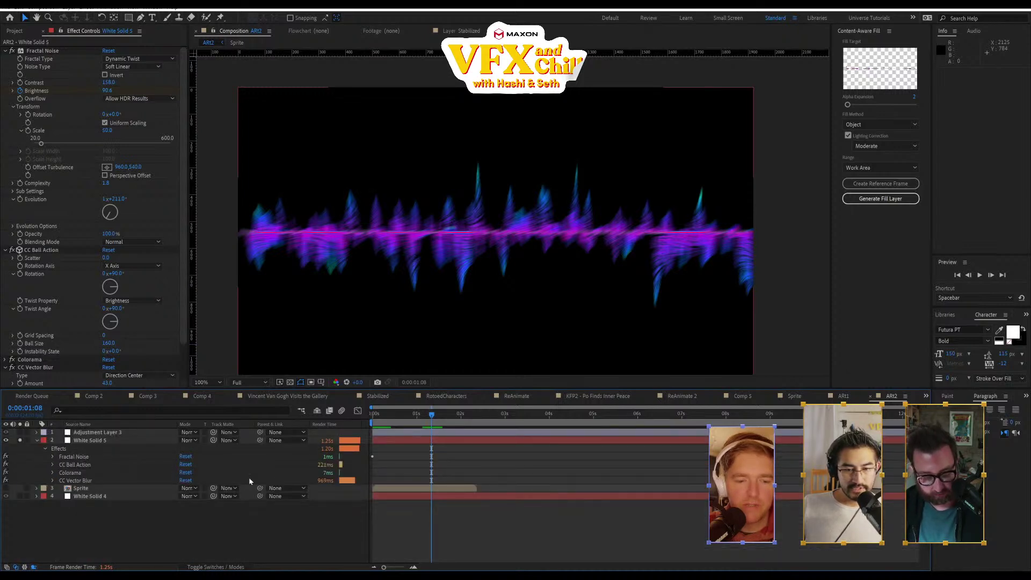
# - Lower the map softness of CC Vector Blur on White Solid 5 to about 131
pyautogui.click(92, 480)
pyautogui.scroll(-2, 123, 381)
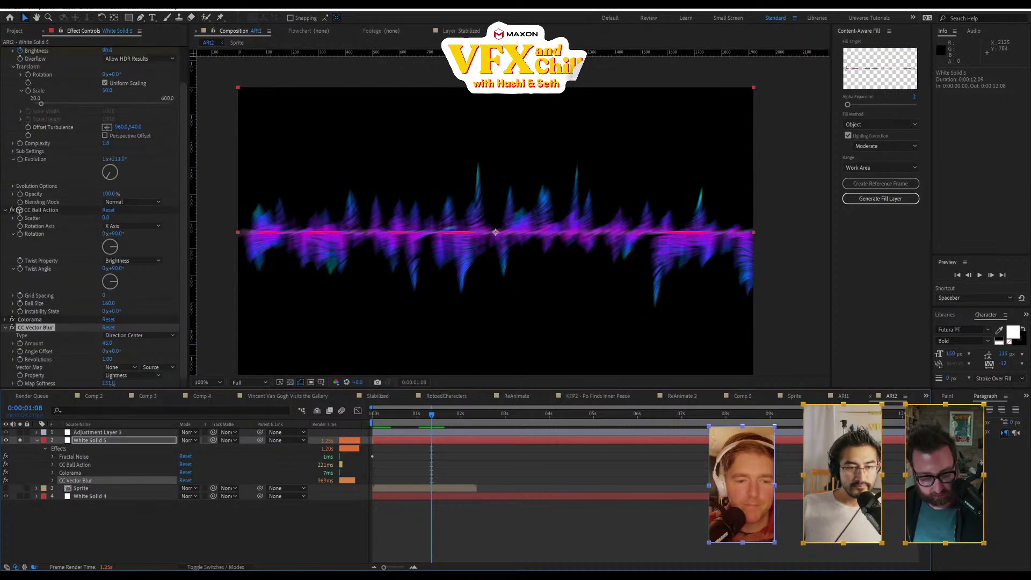
pyautogui.moveTo(110, 383); pyautogui.dragTo(89, 384)
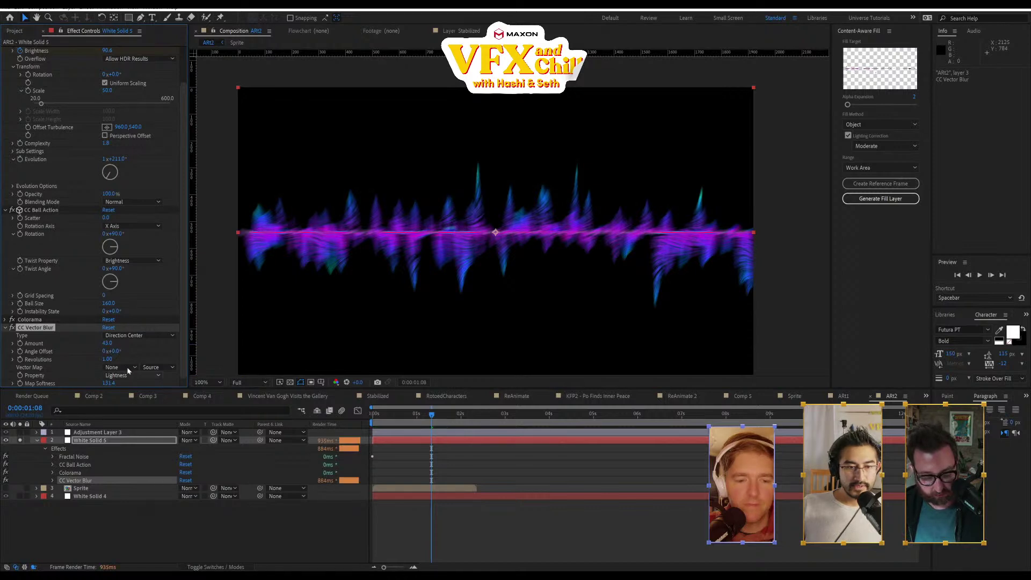
# - Set CC Vector Blur's revolutions to 3 and map softness to 118.4, and preview the finer strokes up close and in full
pyautogui.moveTo(109, 383); pyautogui.dragTo(113, 360)
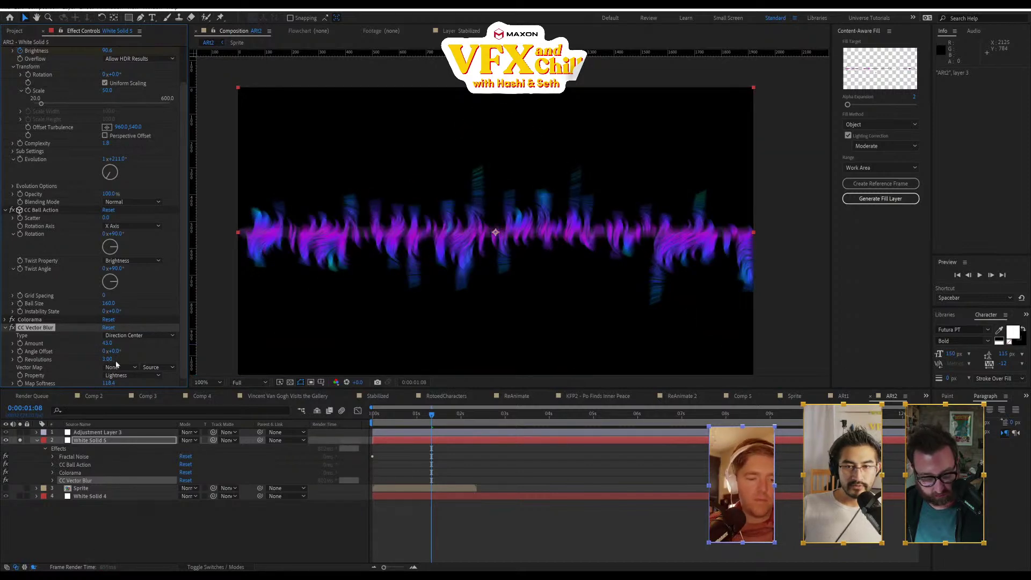
pyautogui.press('.')
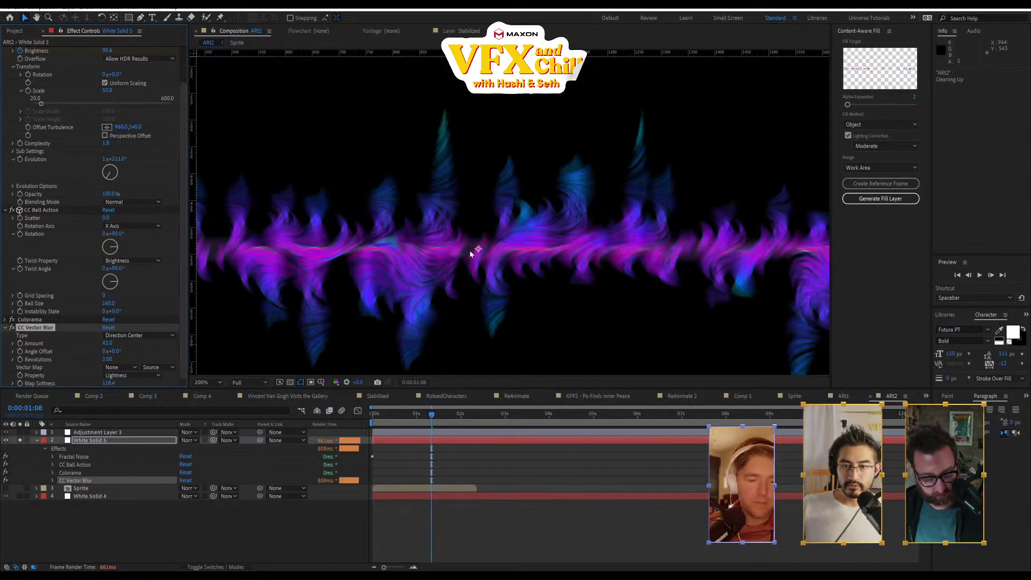
pyautogui.press('space')
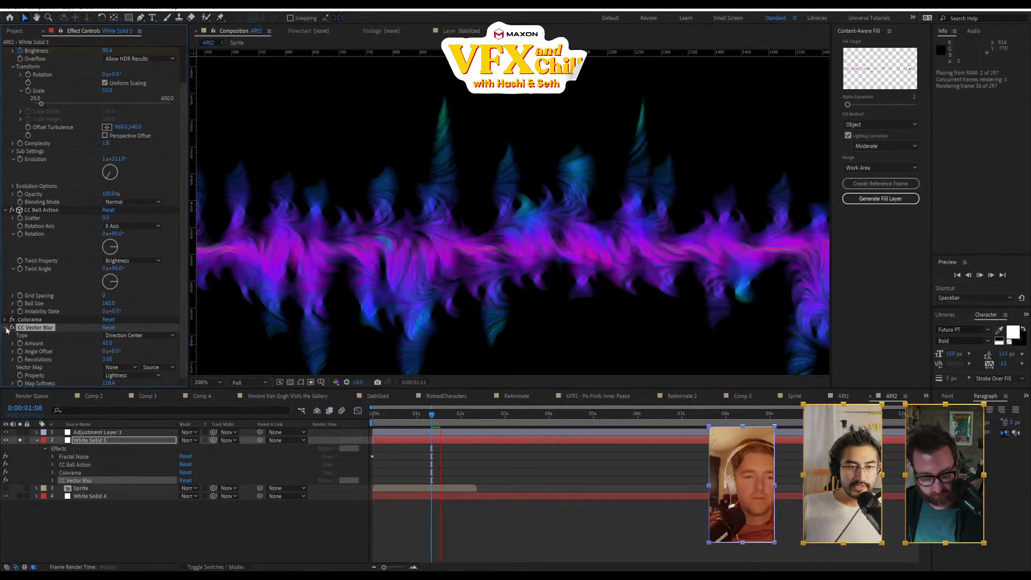
pyautogui.press(',')
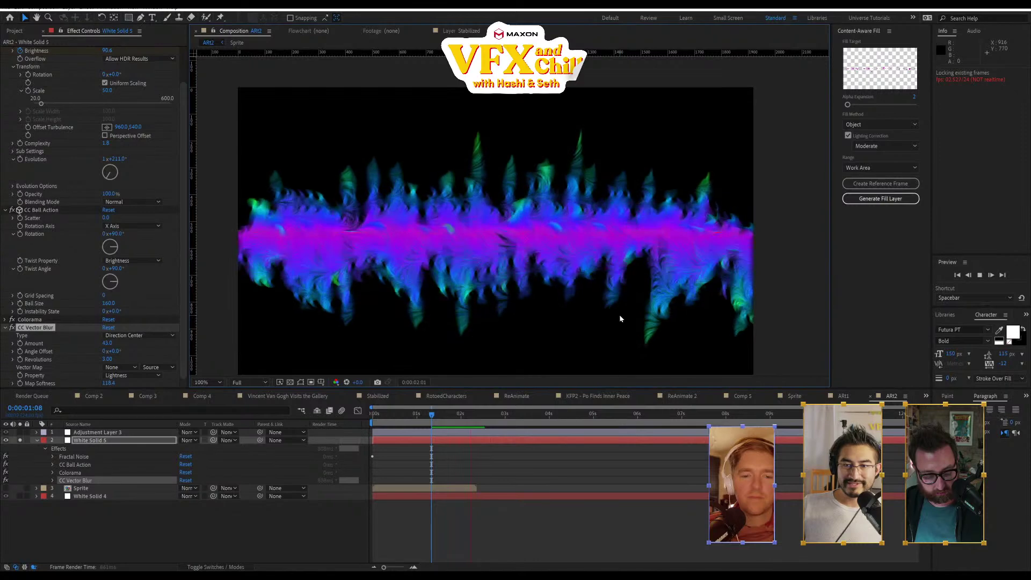
pyautogui.press('space')
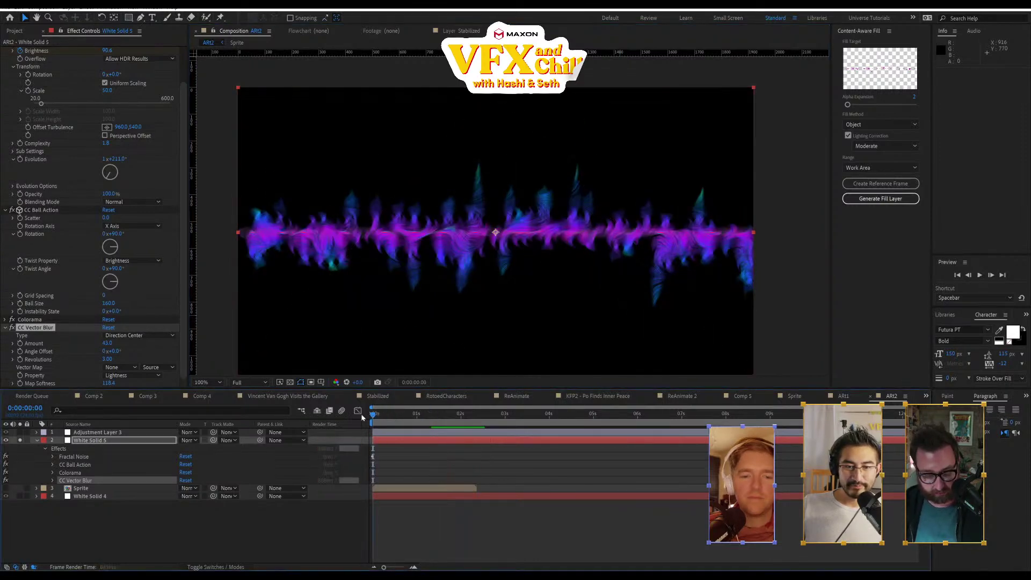
# - Play the soloed White Solid 5 from the first frame, and turn off its solo to bring back the other layers
pyautogui.press('Home')
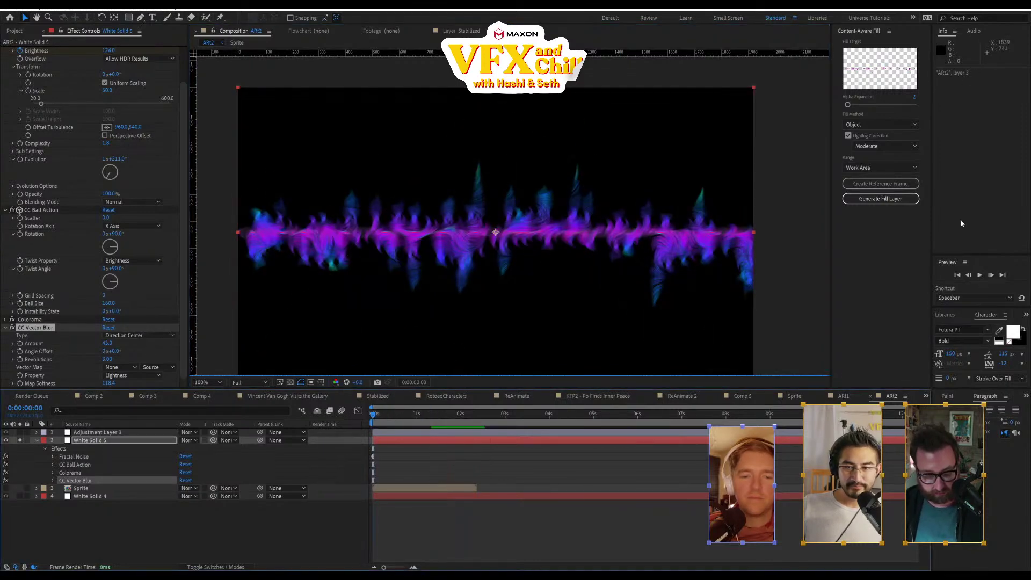
pyautogui.click(979, 275)
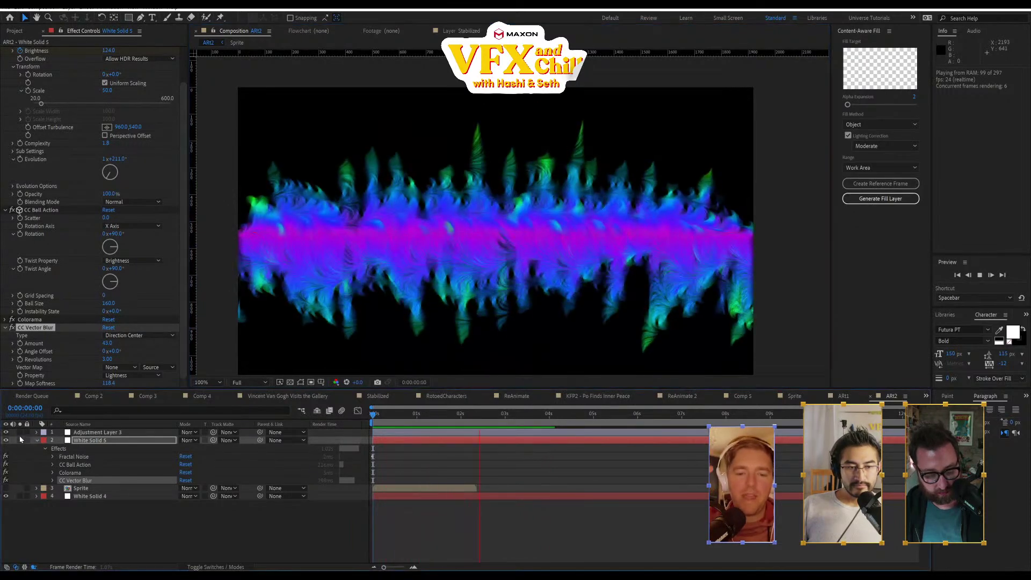
pyautogui.press('space')
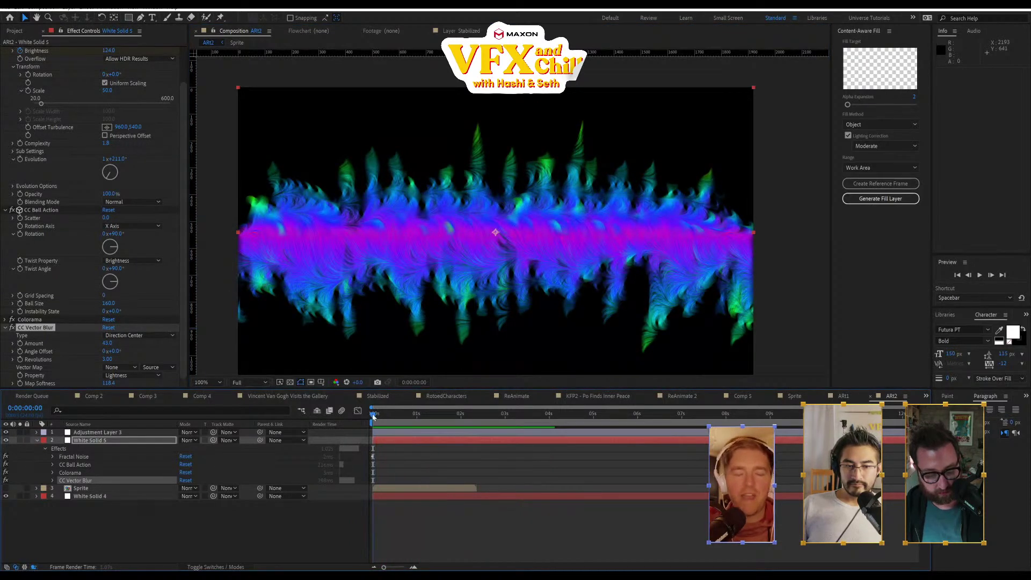
# - Play the full ARt2 composition with all layers on and check the frame at 0:00:04:04
pyautogui.click(979, 275)
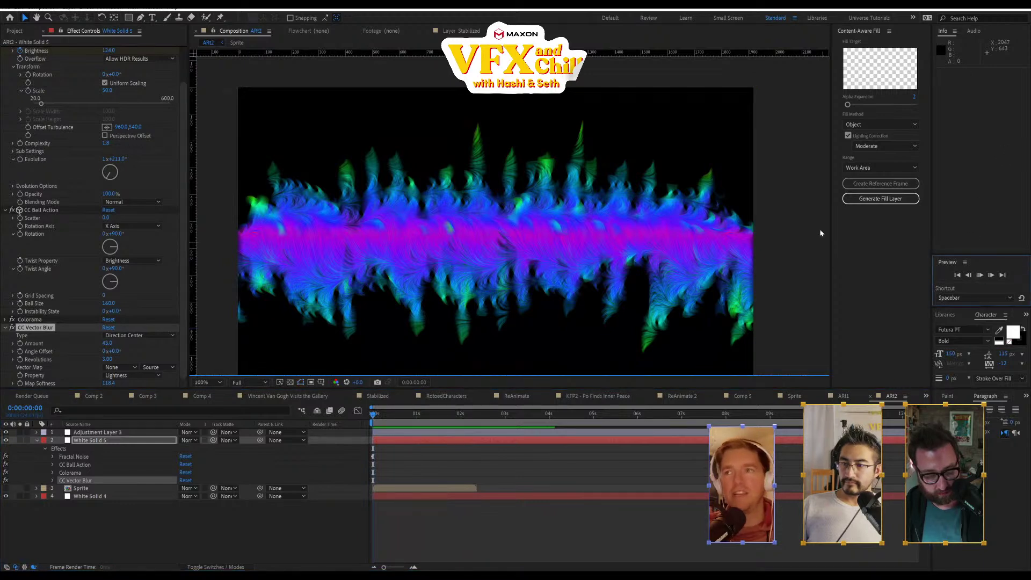
pyautogui.press('space')
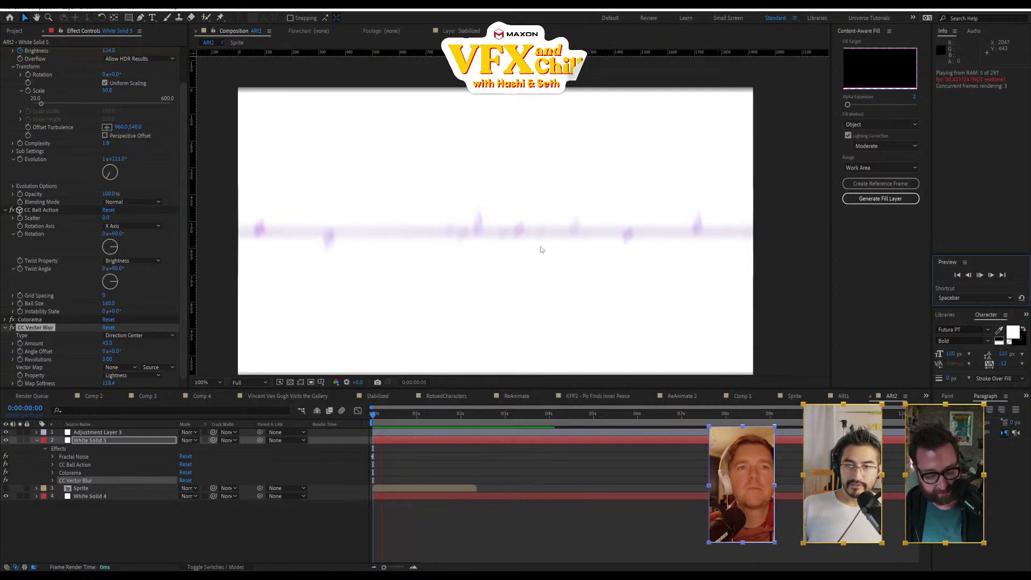
pyautogui.click(557, 418)
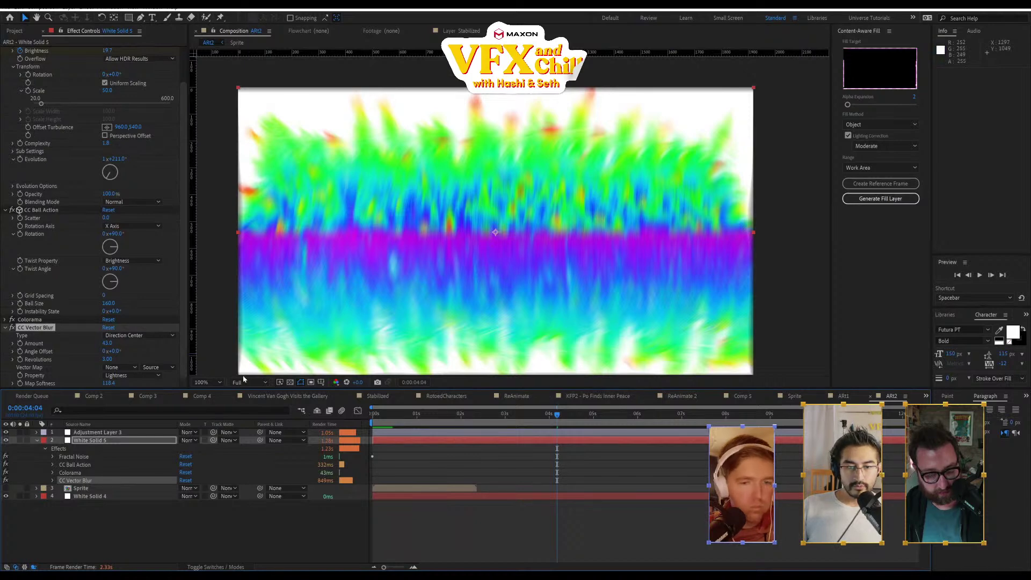
# - Open Comp 4 and play its blurred falling-particle animation from the first frame
pyautogui.click(202, 397)
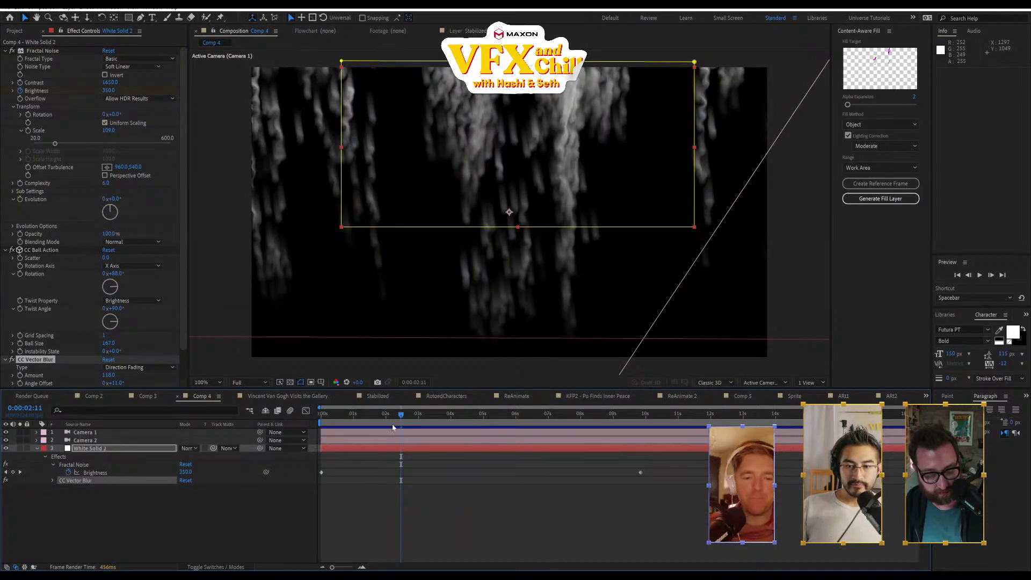
pyautogui.press('Home')
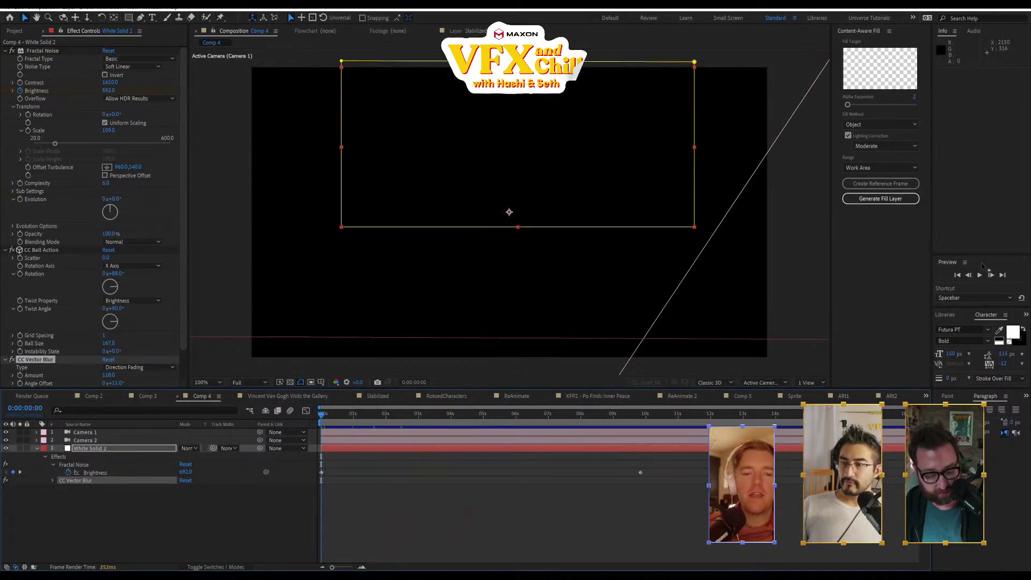
pyautogui.click(980, 276)
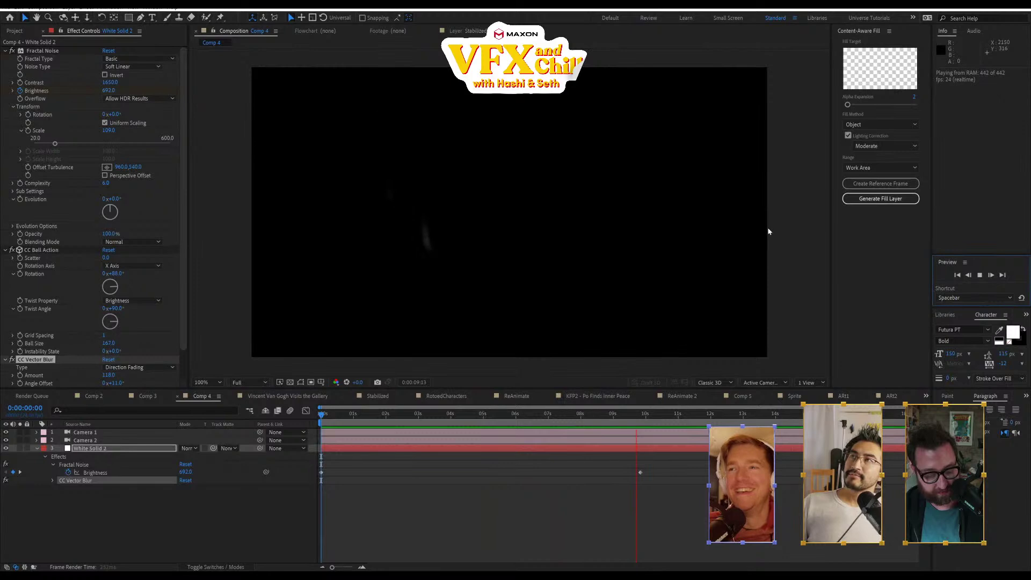
pyautogui.press('space')
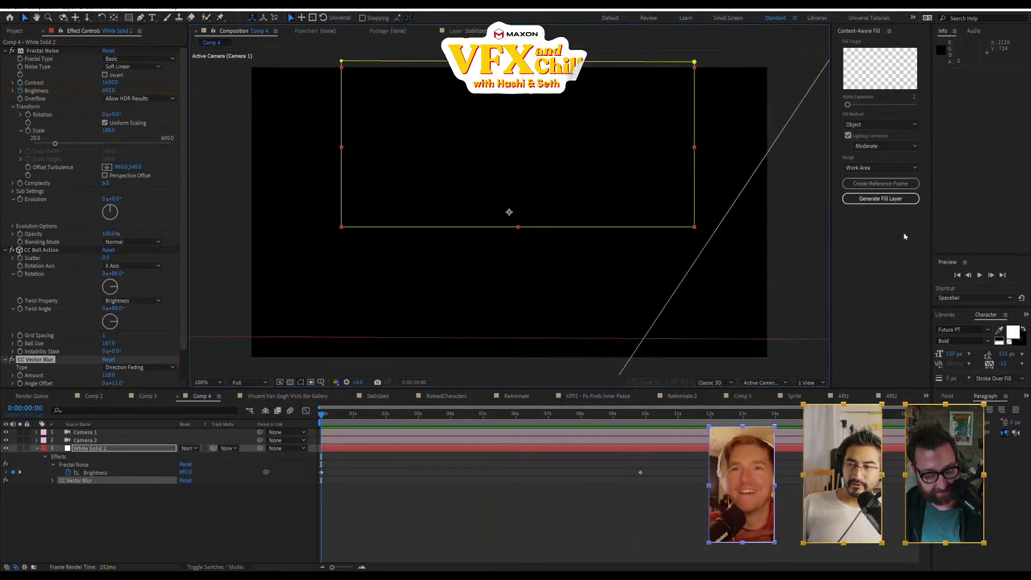
pyautogui.click(982, 276)
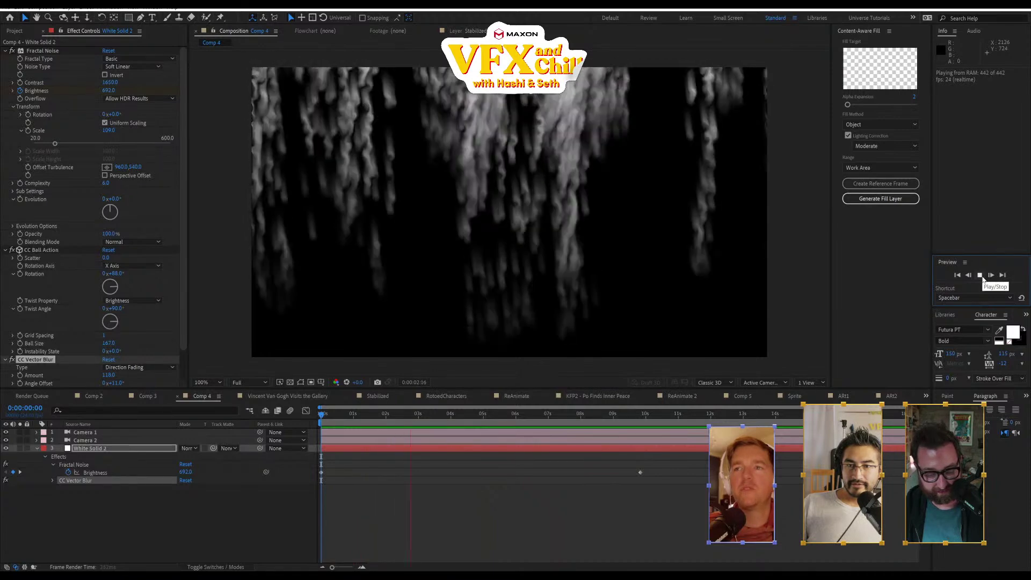
pyautogui.click(980, 275)
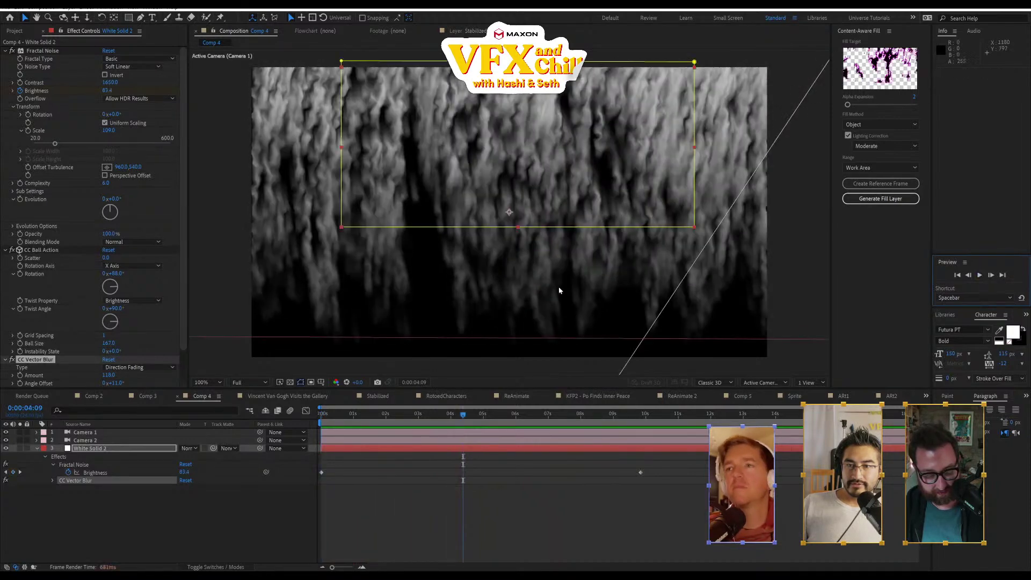
# - Turn off CC Vector Blur on White Solid 2 and play from near the start to inspect the unblurred balls at 0:00:01:15
pyautogui.moveTo(472, 416); pyautogui.dragTo(323, 414)
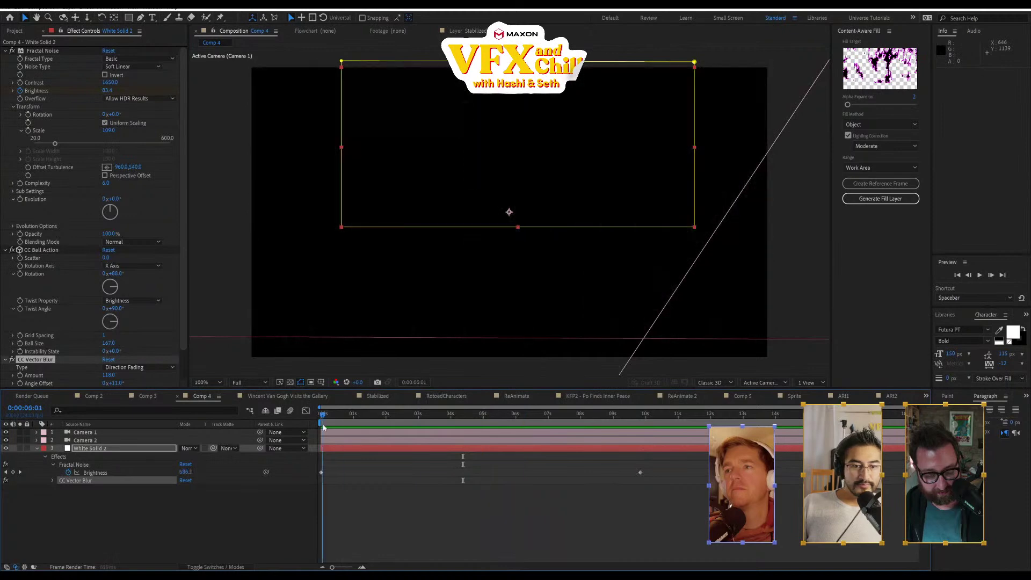
pyautogui.click(28, 363)
pyautogui.press('space')
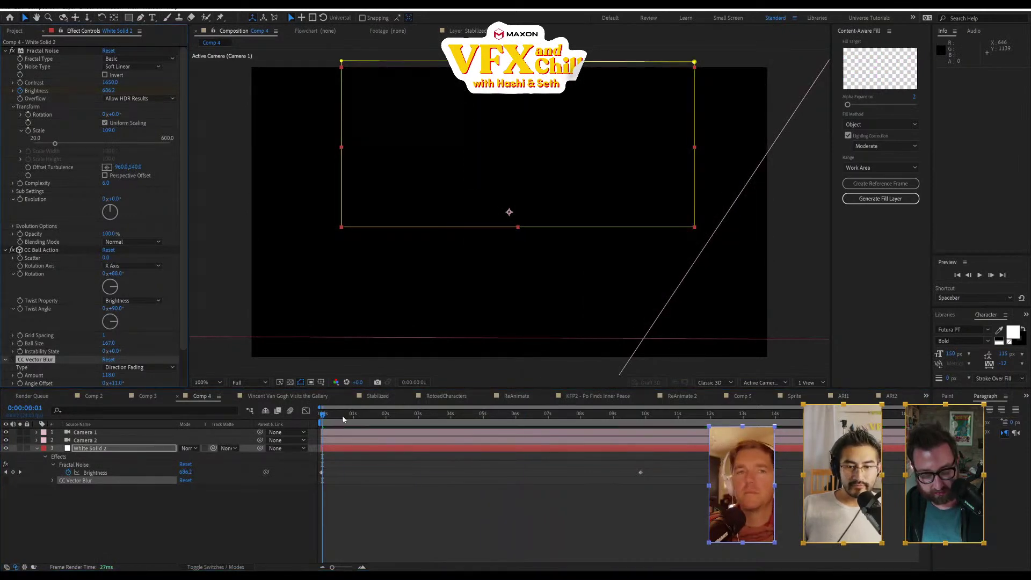
pyautogui.press('space')
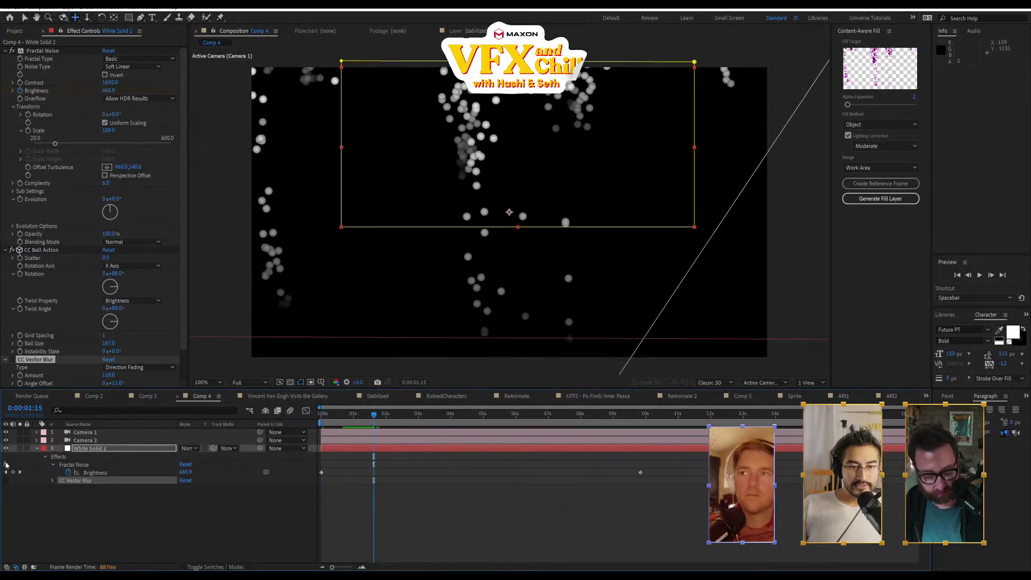
# - Hide Camera 1 to look through Camera 2, and preview the falling balls from the first frame
pyautogui.click(6, 432)
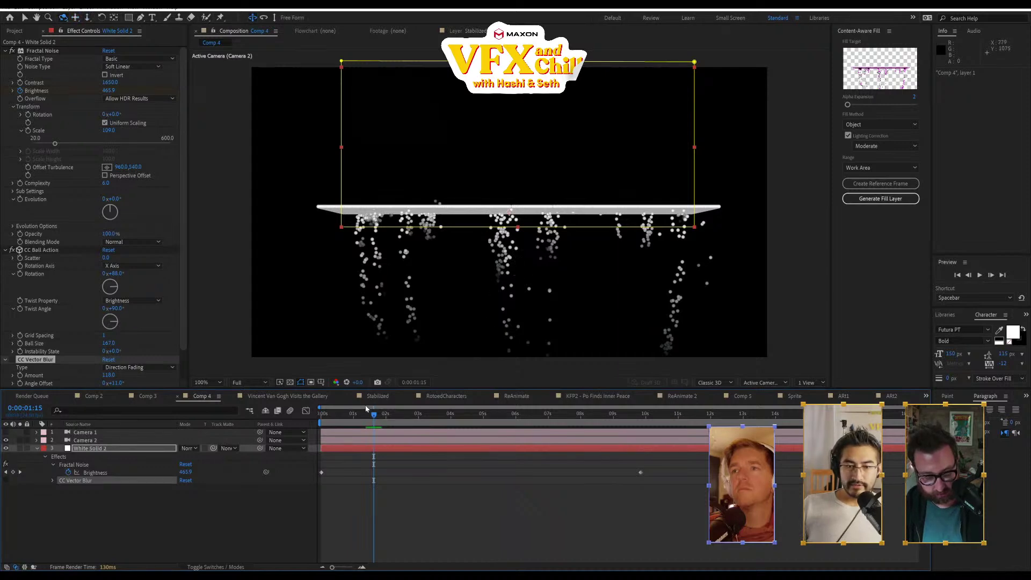
pyautogui.moveTo(338, 417); pyautogui.dragTo(321, 414)
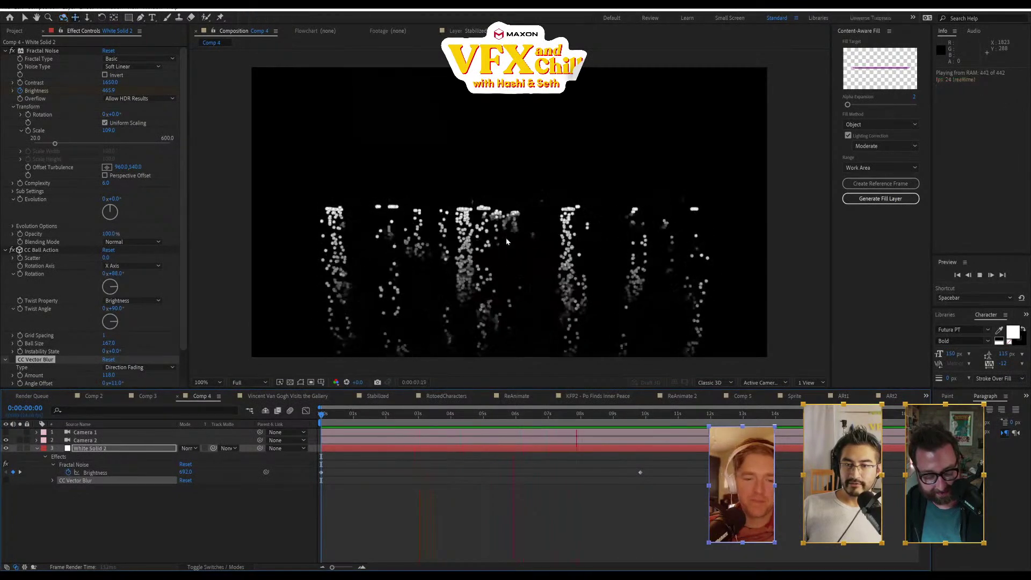
# - Switch the viewer to Custom View 1 and play the falling balls from the first frame in that angled view
pyautogui.press('F11')
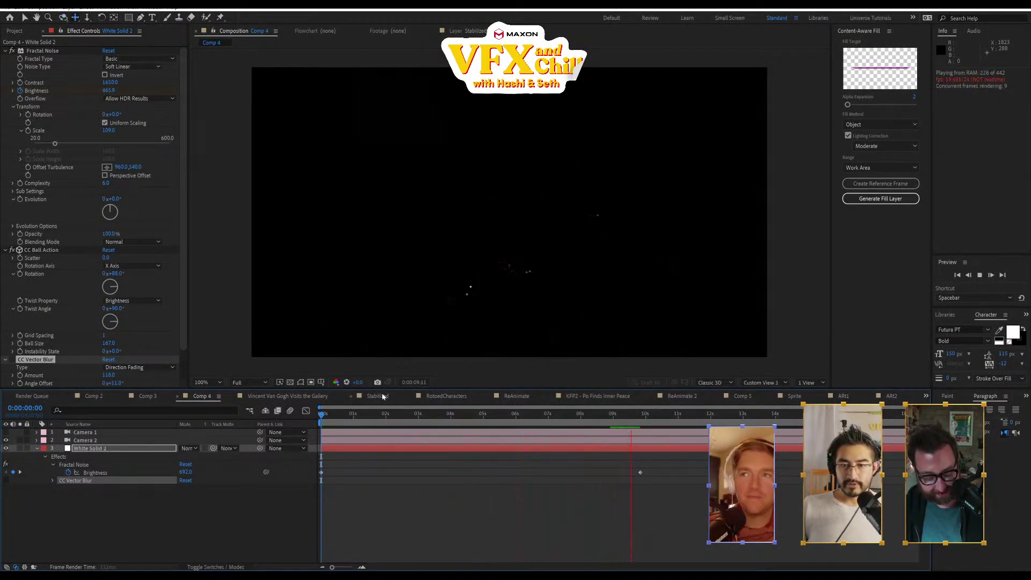
pyautogui.press('space')
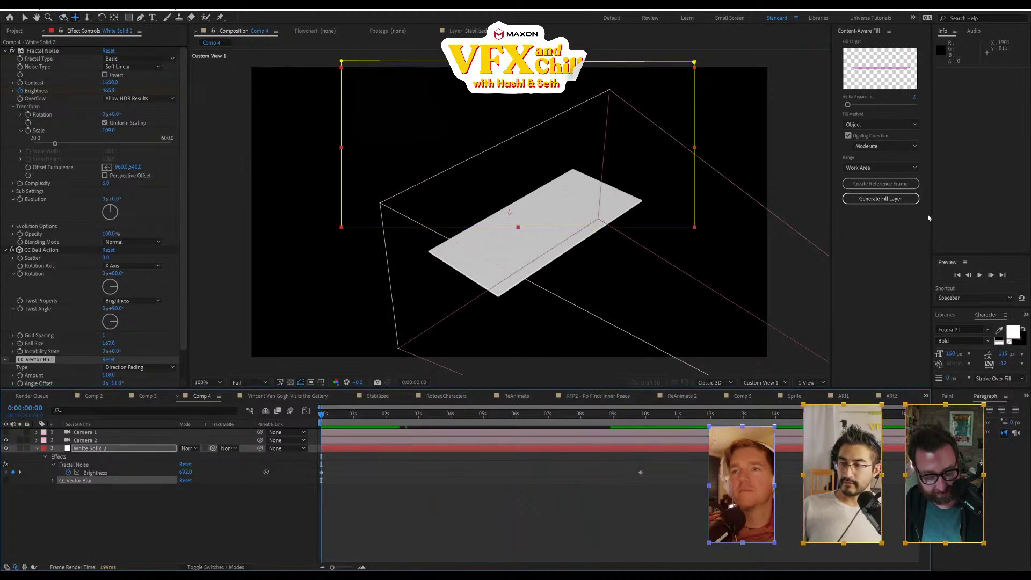
pyautogui.click(978, 275)
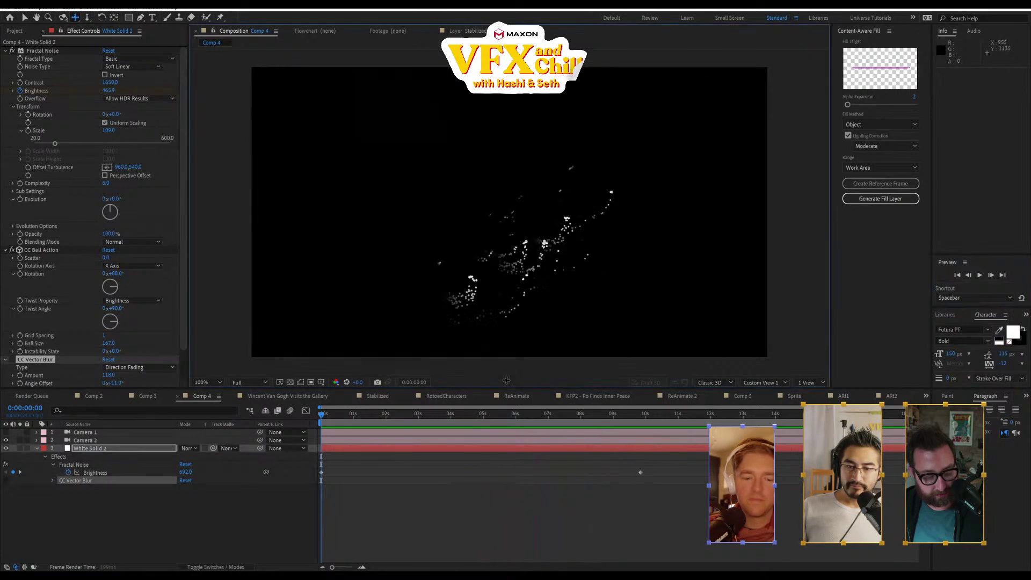
pyautogui.press('space')
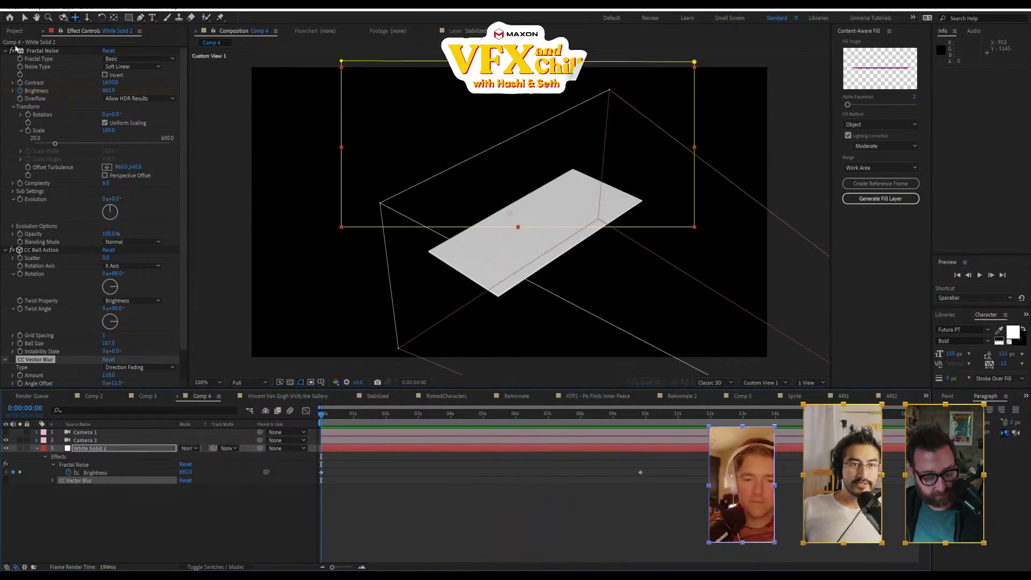
# - Disable CC Ball Action, return to the active camera view, and scrub through the raw Fractal Noise brightness animation
pyautogui.click(11, 251)
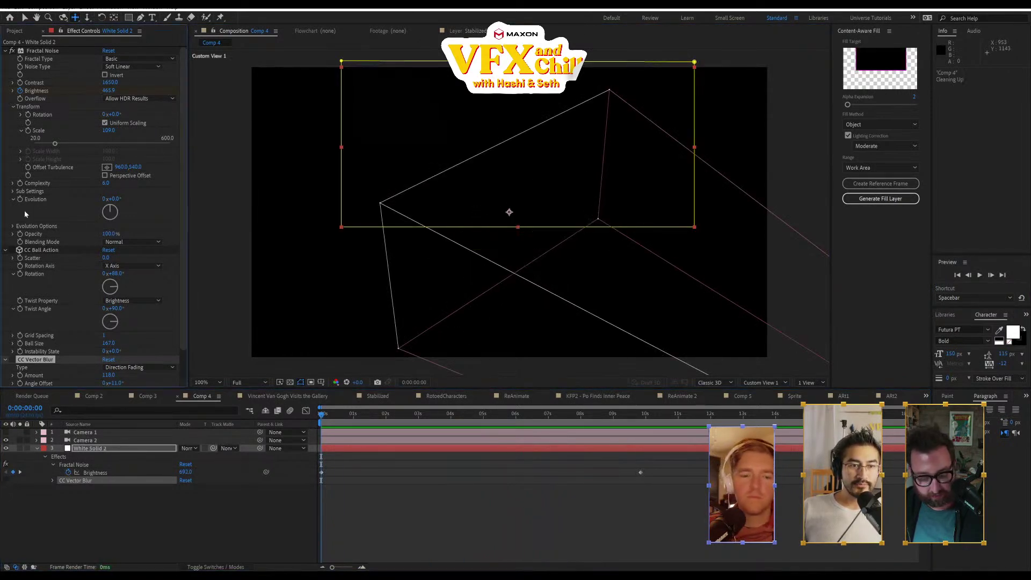
pyautogui.click(13, 51)
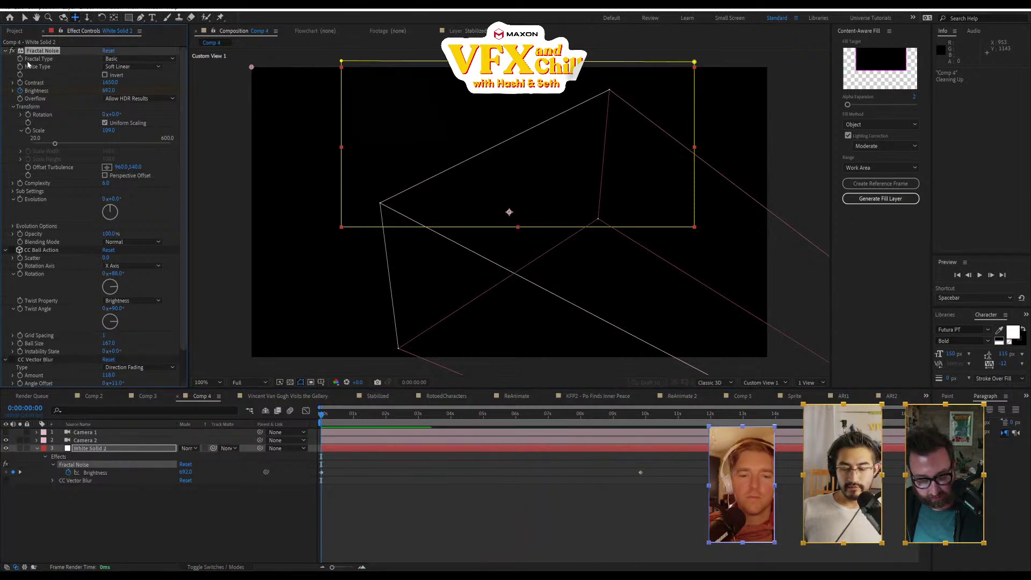
pyautogui.press('Escape')
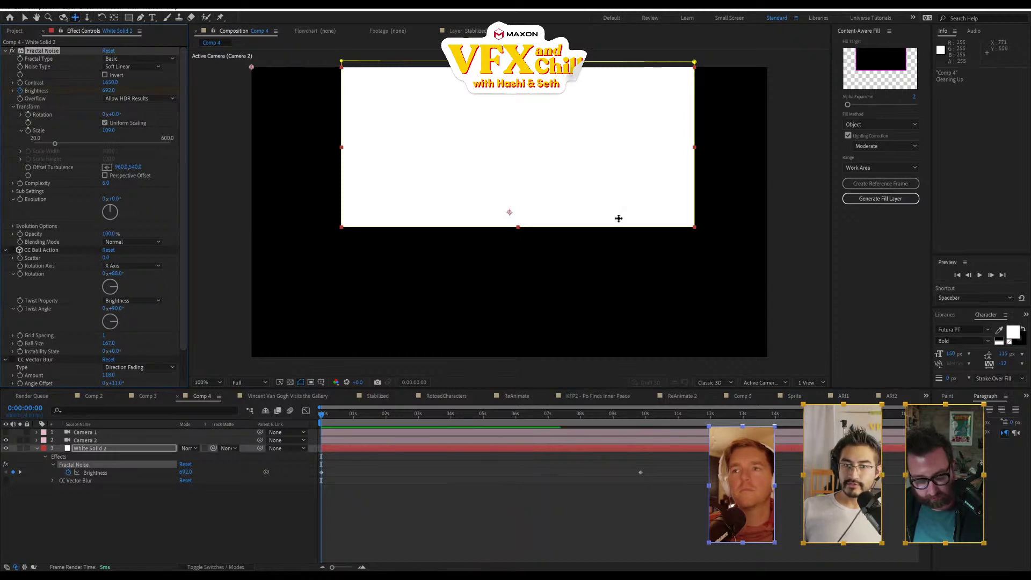
pyautogui.click(339, 415)
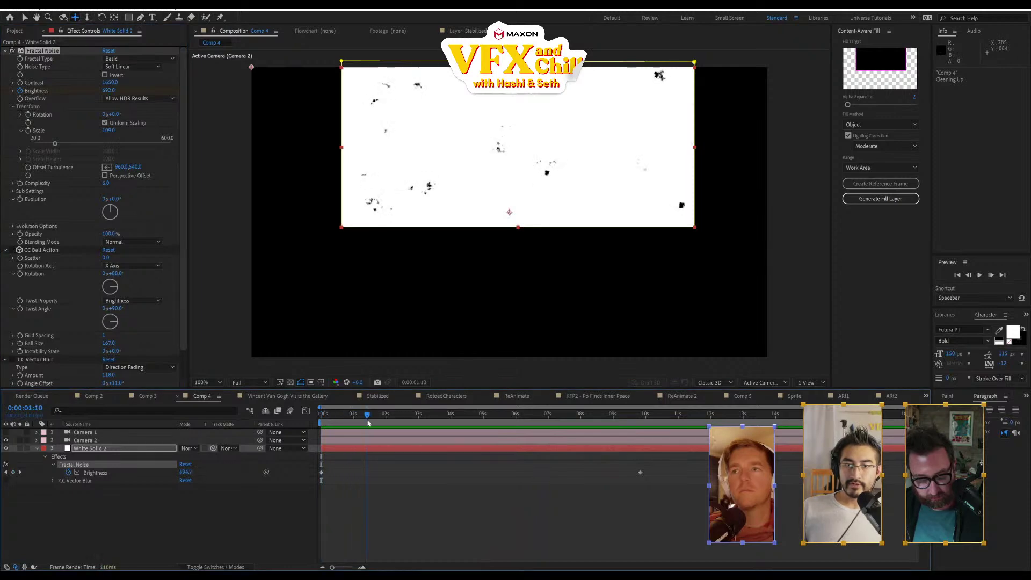
pyautogui.moveTo(369, 423); pyautogui.dragTo(663, 440)
pyautogui.moveTo(514, 447); pyautogui.dragTo(296, 455)
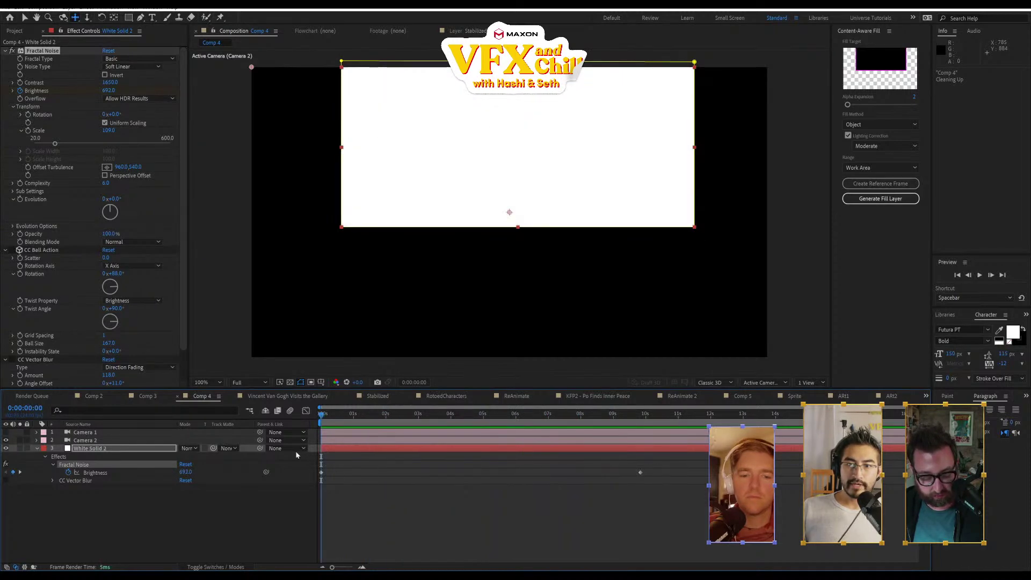
# - Re-enable CC Ball Action with Fractal Noise collapsed, and orbit Camera 2 to see the layer edge-on while playing the animation
pyautogui.click(5, 50)
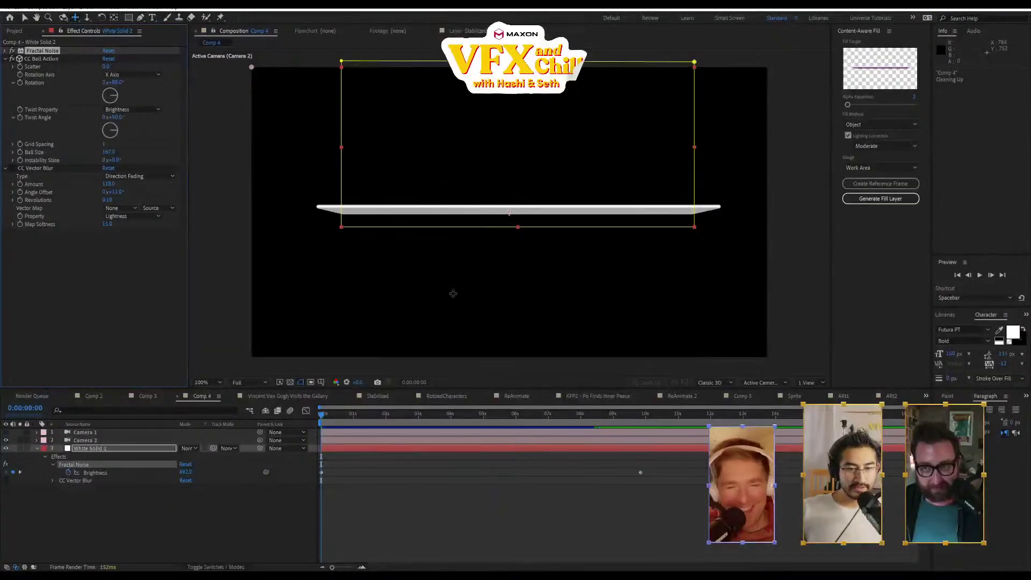
pyautogui.moveTo(473, 191)
pyautogui.mouseDown()
pyautogui.moveTo(531, 225)
pyautogui.moveTo(482, 214)
pyautogui.moveTo(474, 193)
pyautogui.mouseUp()
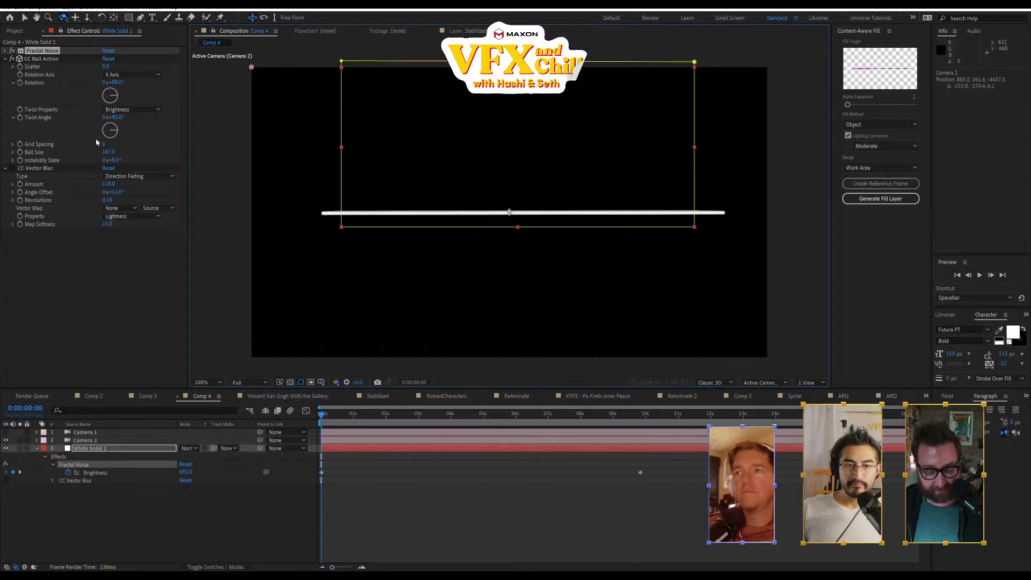
pyautogui.click(39, 60)
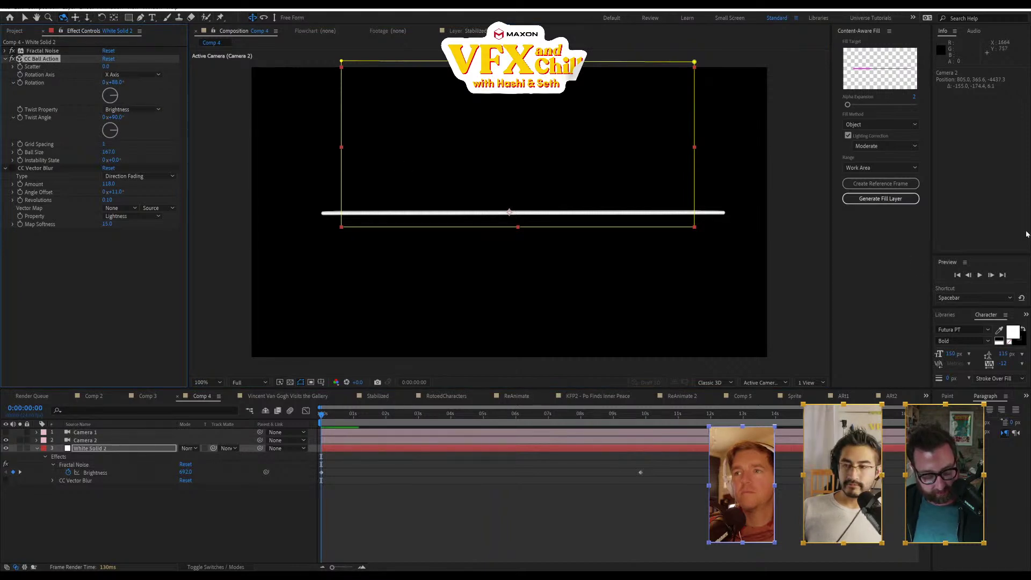
pyautogui.click(980, 275)
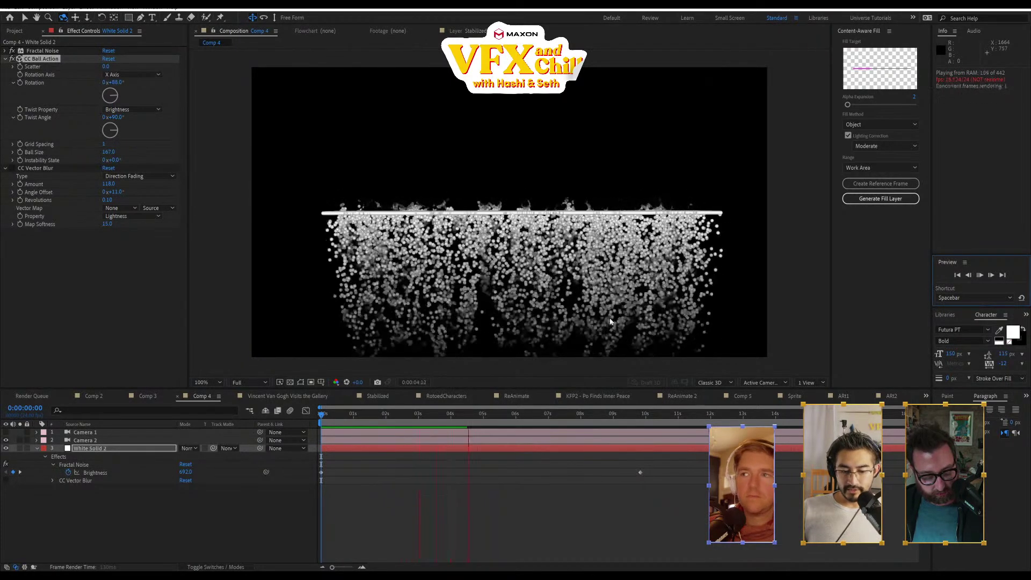
# - Switch the viewer to Custom View 1 and examine the falling balls close up at 0:00:06:01
pyautogui.press('F11')
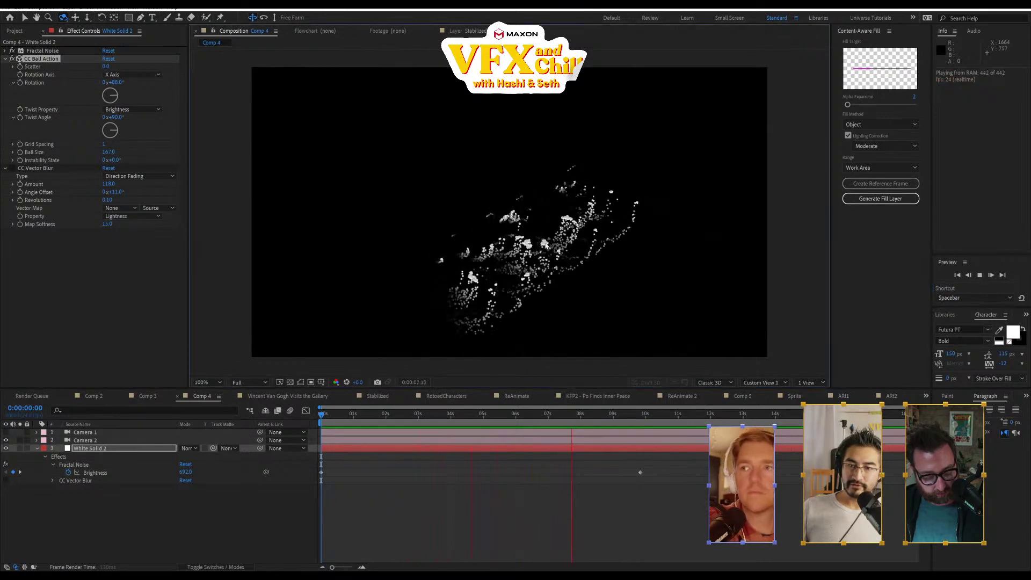
pyautogui.moveTo(481, 414); pyautogui.dragTo(517, 414)
pyautogui.press('.')
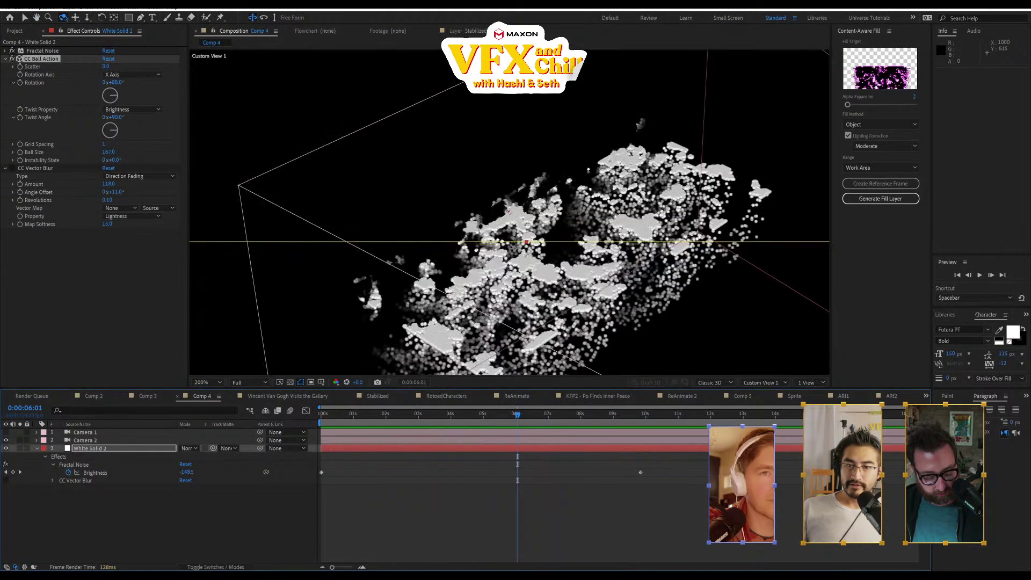
pyautogui.moveTo(515, 189); pyautogui.dragTo(473, 120)
# - Apply the CC Force Motion Blur effect to White Solid 2
pyautogui.hotkey('ctrl', 'space')
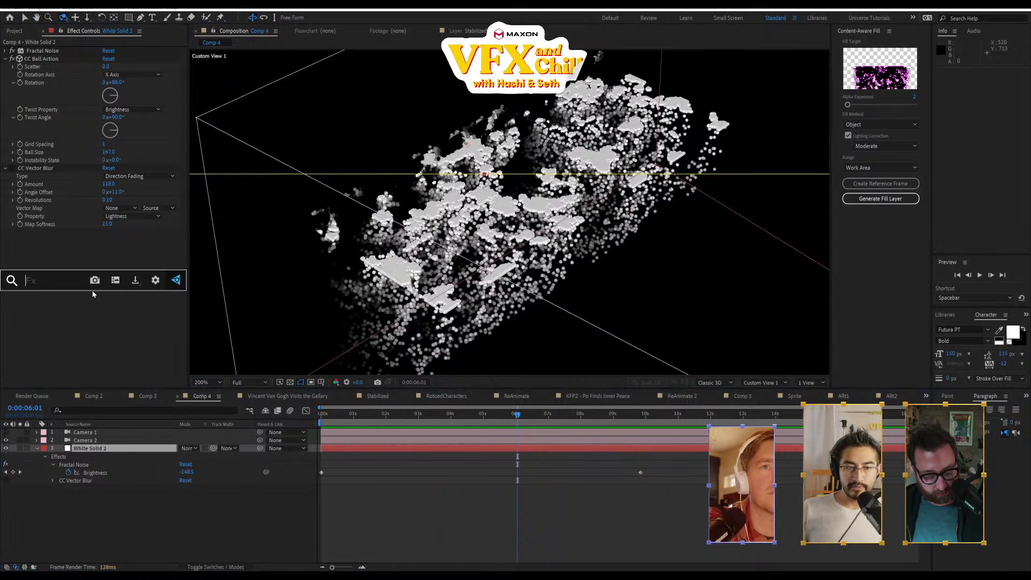
pyautogui.write('pi')
pyautogui.press('BackSpace')
pyautogui.press('BackSpace')
pyautogui.write('for')
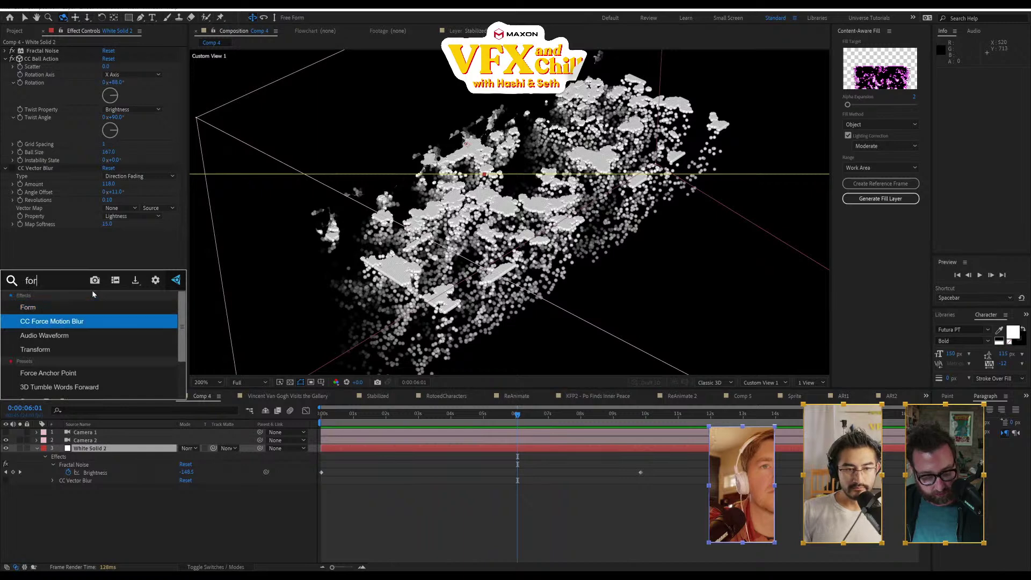
pyautogui.press('Return')
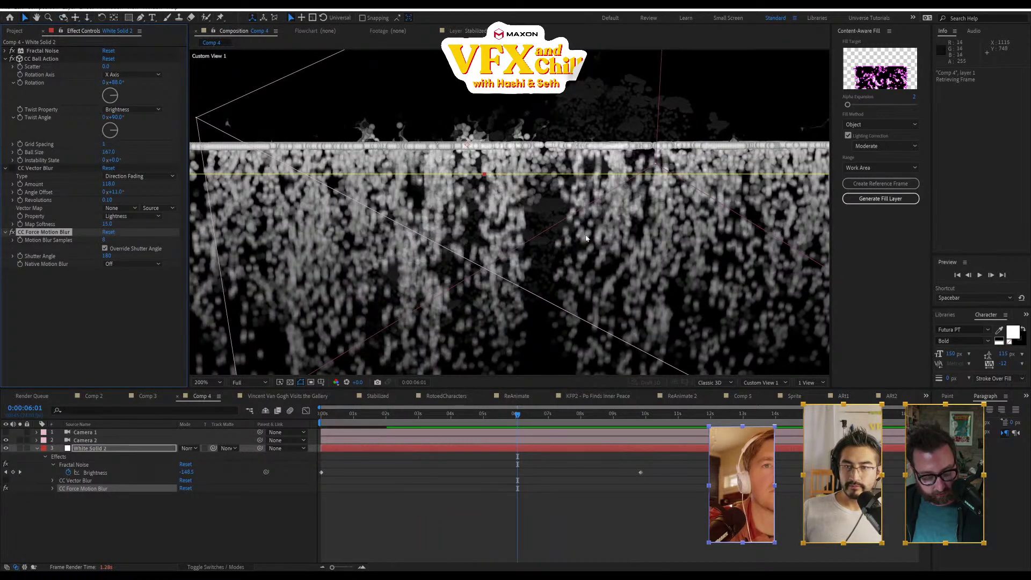
pyautogui.press(',')
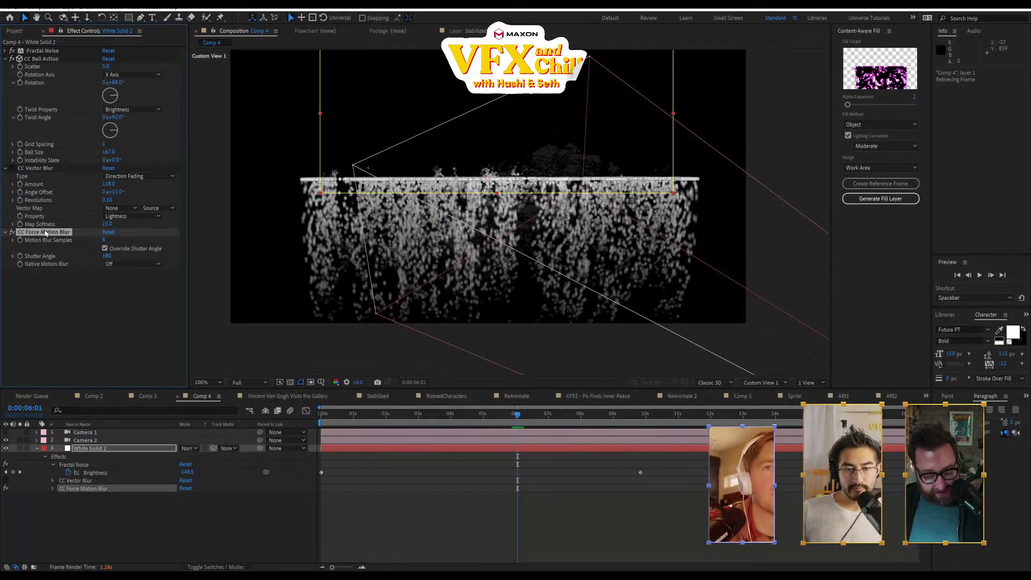
# - Preview the motion-blurred balls from the first frame in the active camera view, and delete CC Force Motion Blur
pyautogui.press('Home')
pyautogui.press('F12')
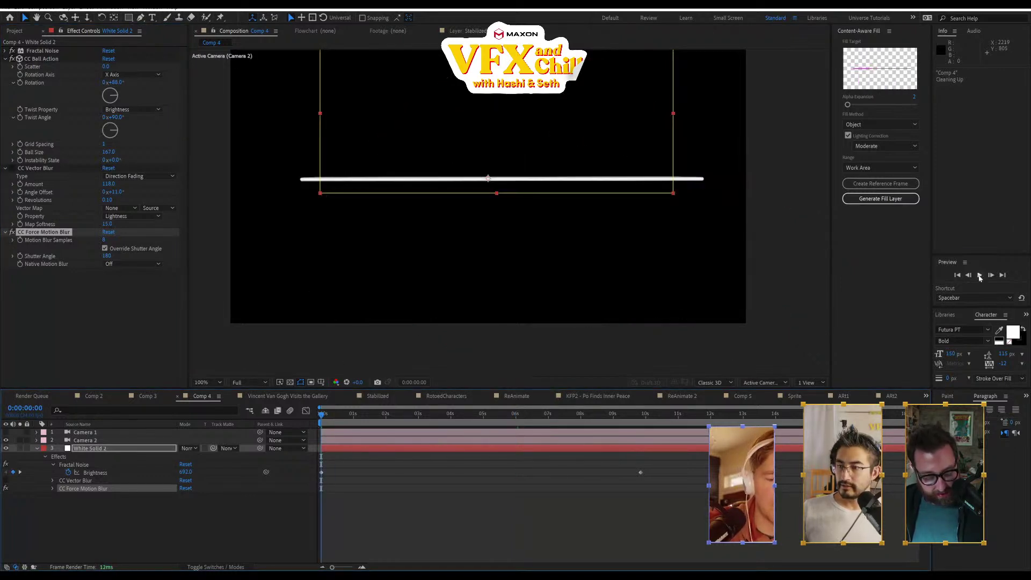
pyautogui.click(979, 275)
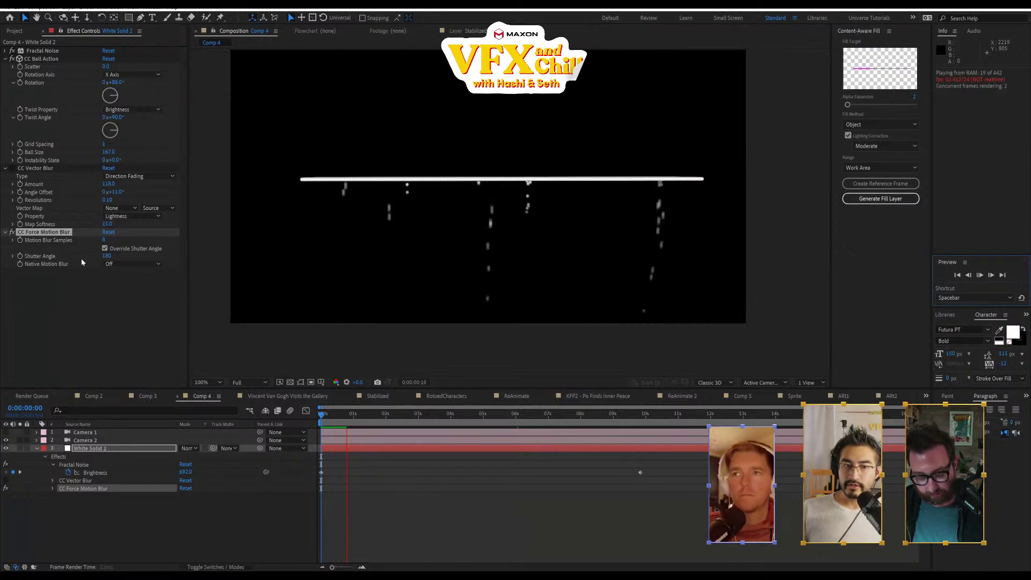
pyautogui.press('Delete')
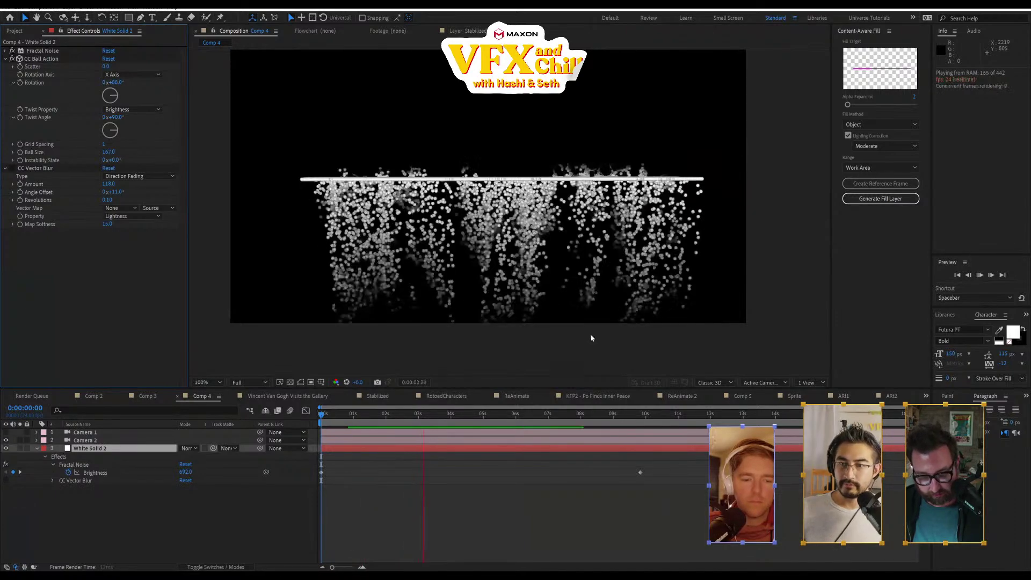
# - Examine the balls dropping from the layer's edge close up while playing the animation without motion blur
pyautogui.scroll(5, 510, 170)
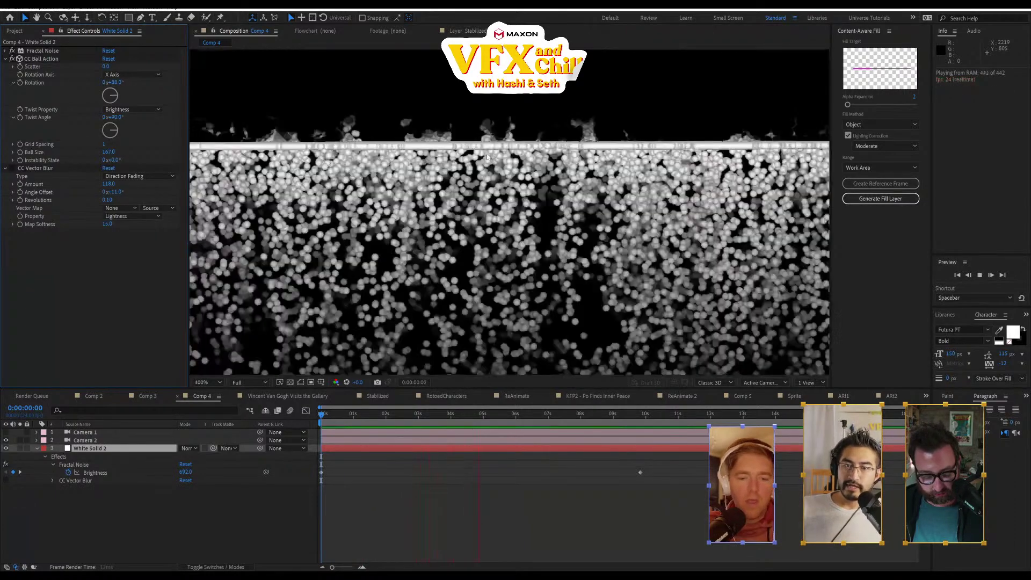
pyautogui.press('space')
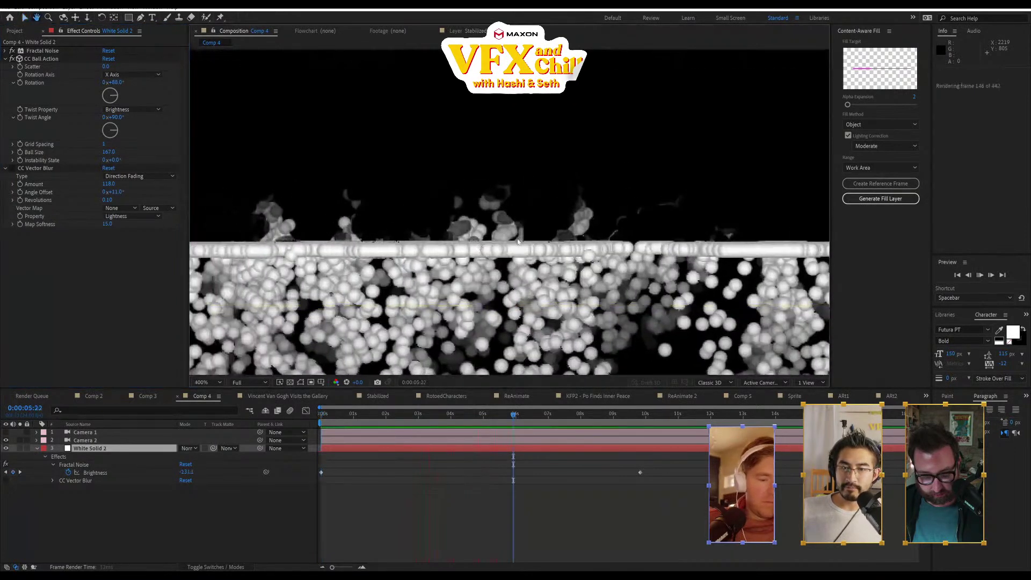
pyautogui.press('space')
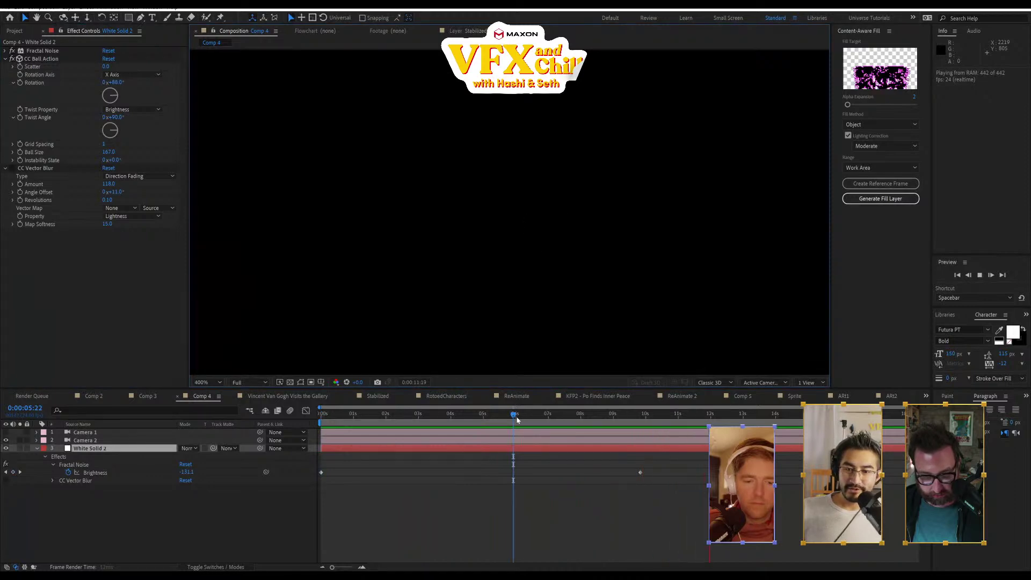
pyautogui.press('space')
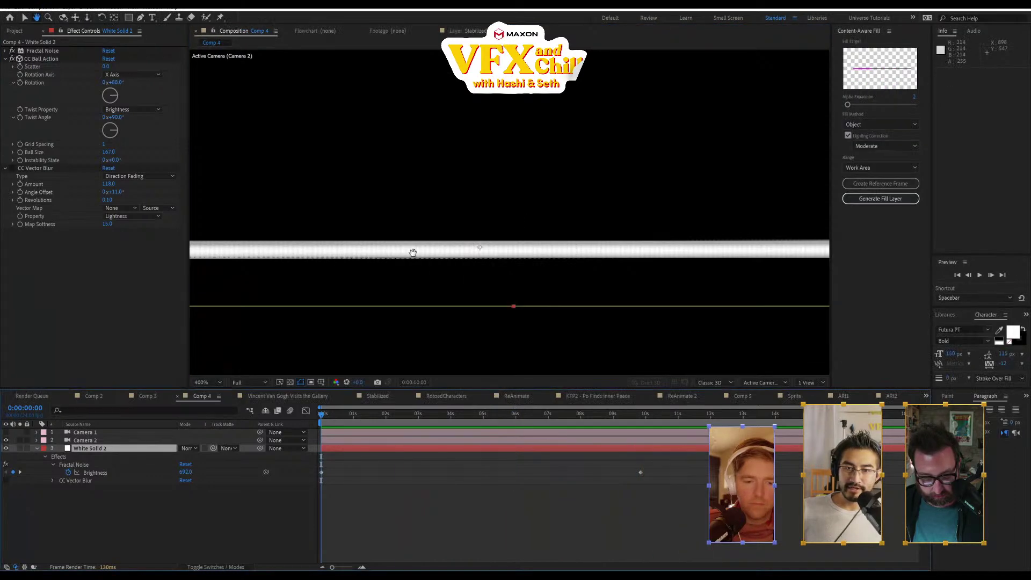
pyautogui.press('space')
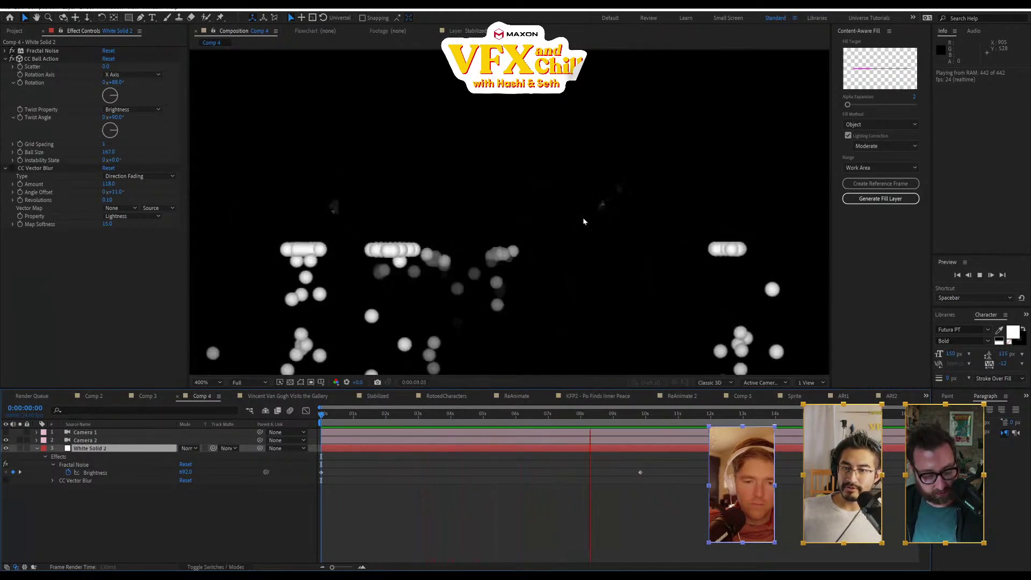
pyautogui.press('space')
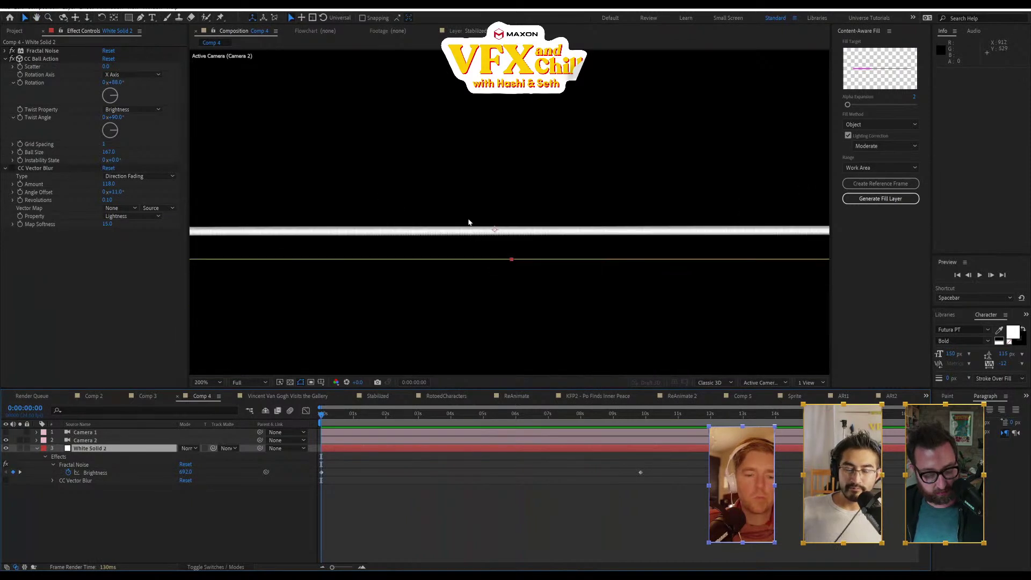
# - Replay the falling balls from the first frame with the whole composition in view, stopping at 0:00:09:12
pyautogui.click(487, 417)
pyautogui.press('Home')
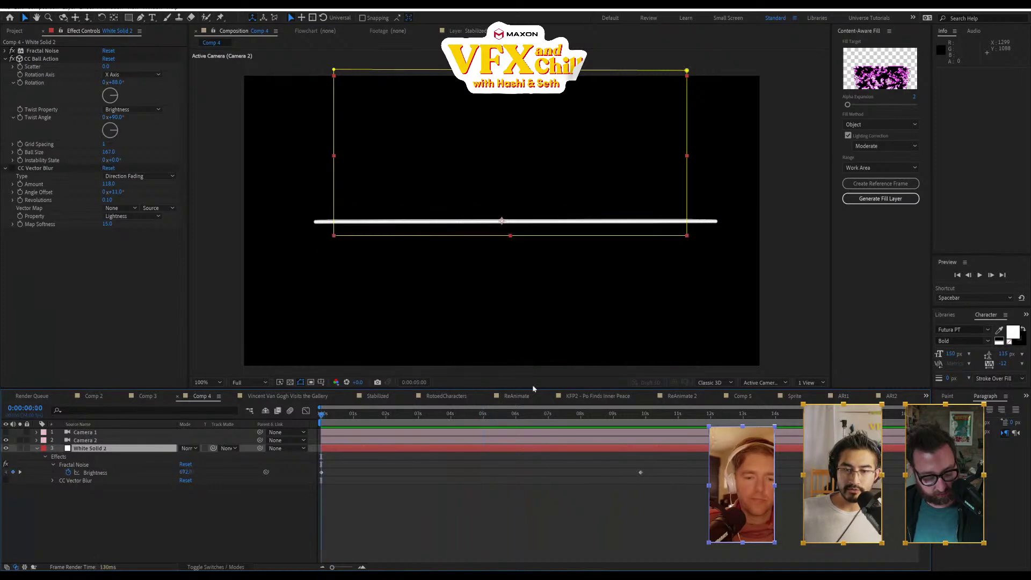
pyautogui.press('space')
pyautogui.press('space')
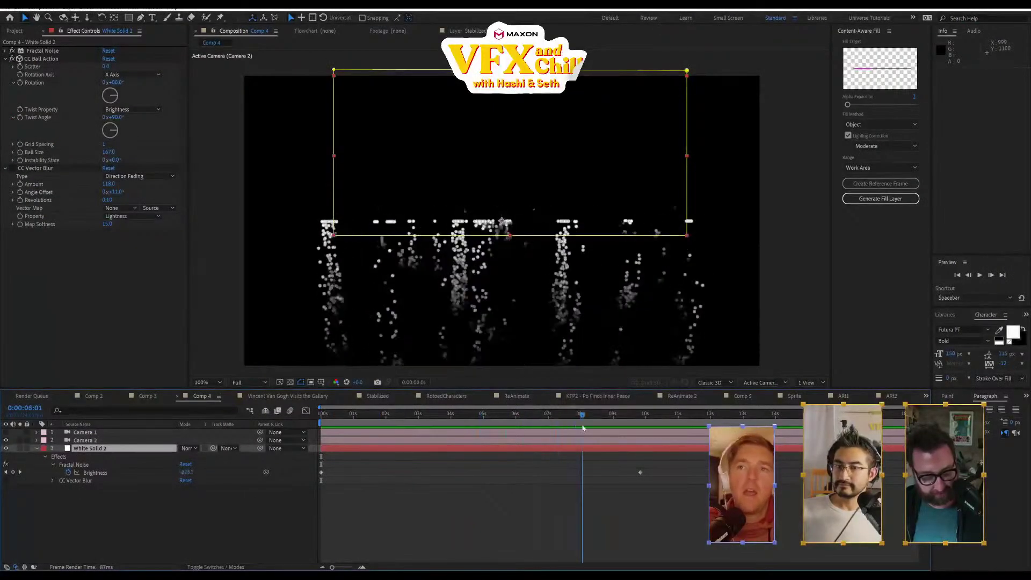
pyautogui.press('space')
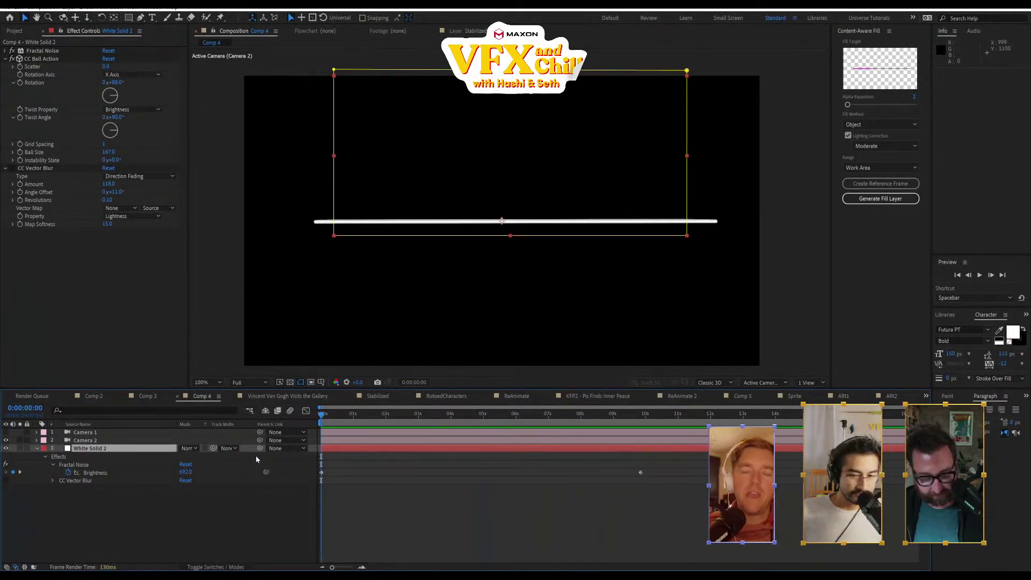
pyautogui.press('space')
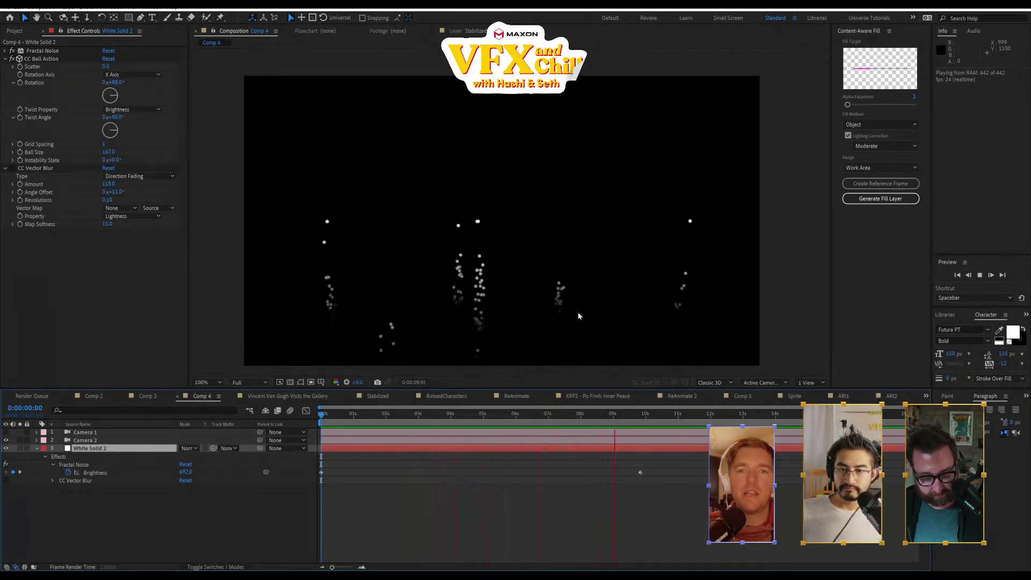
pyautogui.press('space')
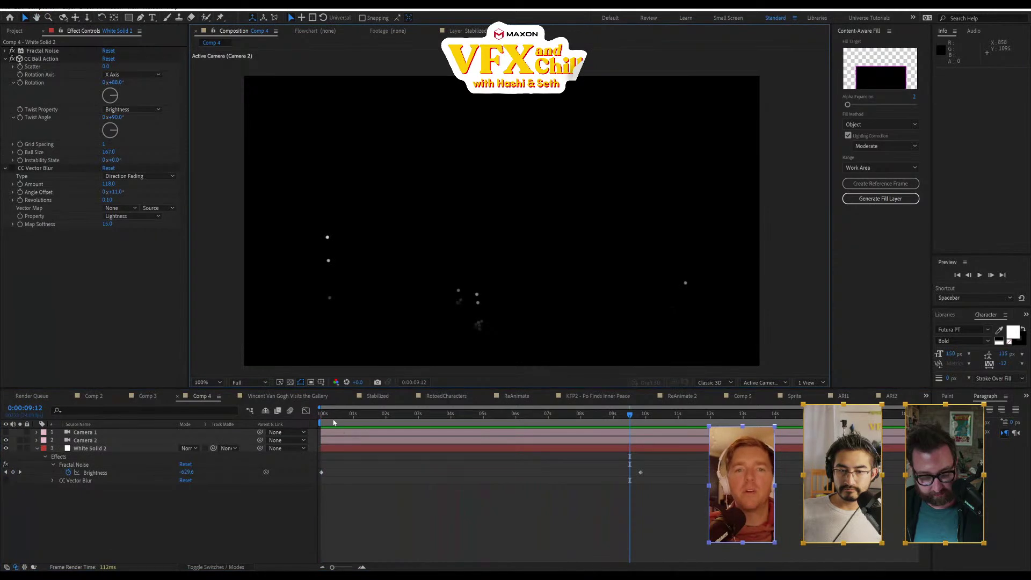
# - At the first frame, orbit Camera 2 to an angled view from above and keyframe its Point of Interest and Position
pyautogui.press('Home')
pyautogui.press('c')
pyautogui.moveTo(475, 262); pyautogui.dragTo(496, 280)
pyautogui.click(37, 441)
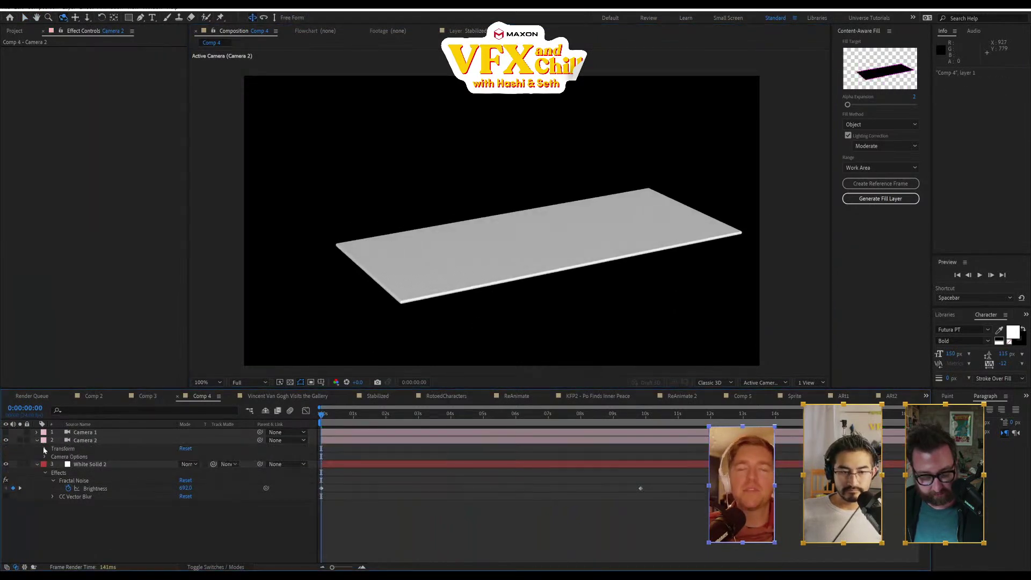
pyautogui.click(45, 449)
pyautogui.click(83, 440)
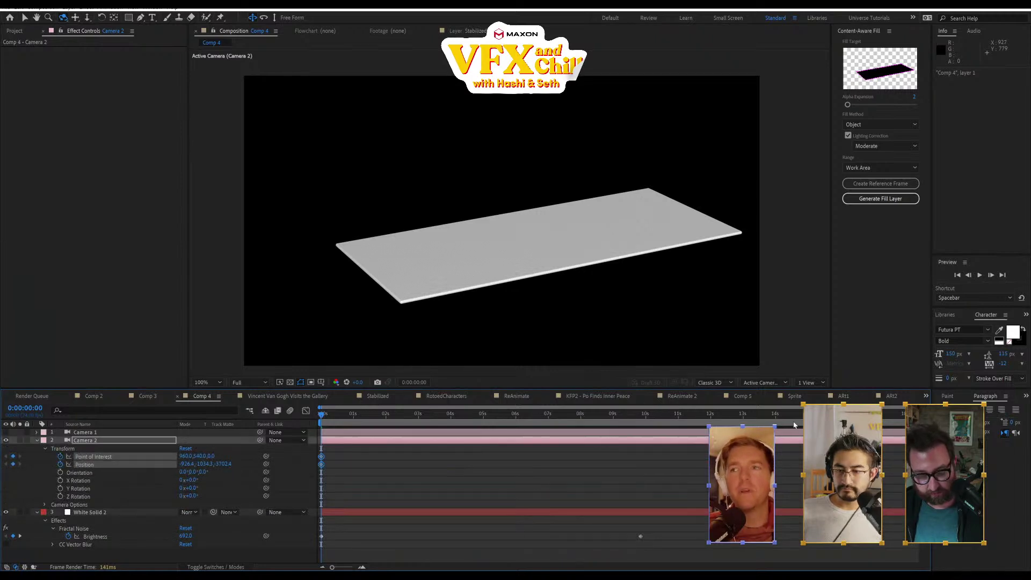
# - At 0:00:09:17, orbit Camera 2 around to the layer's other side to keyframe the end of its move, and preview it
pyautogui.moveTo(643, 293); pyautogui.dragTo(622, 290)
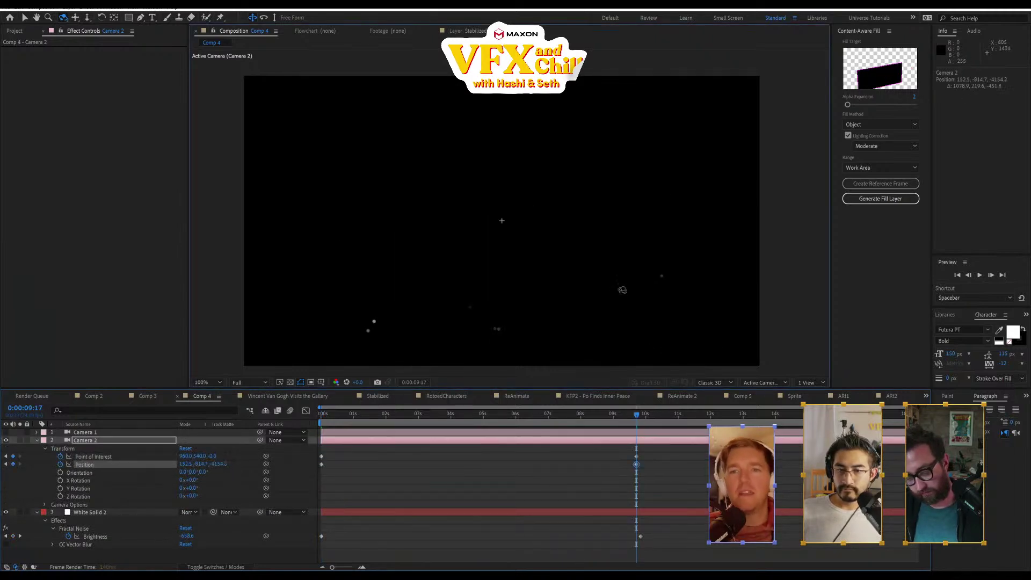
pyautogui.moveTo(557, 295); pyautogui.dragTo(555, 296)
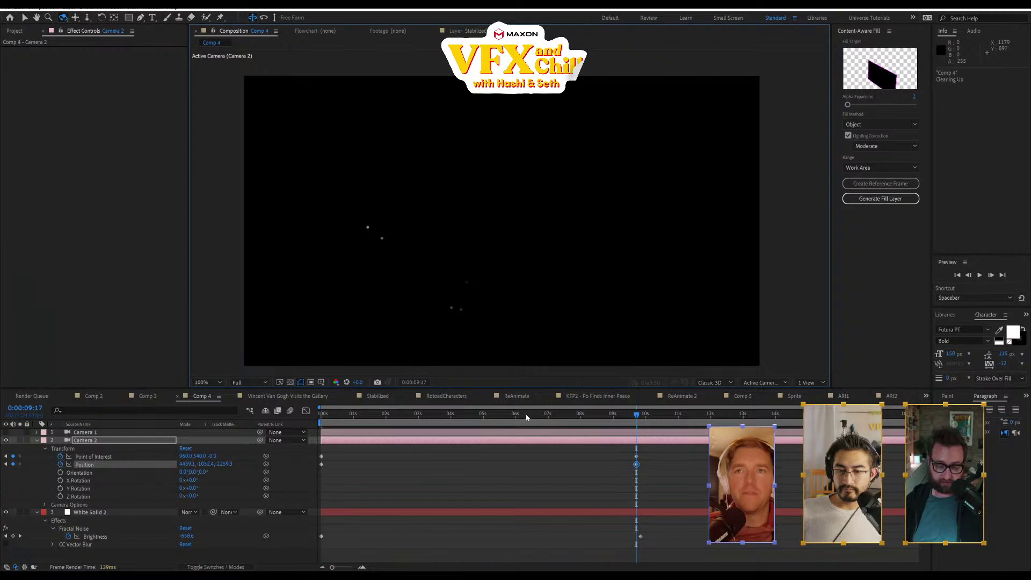
pyautogui.press('space')
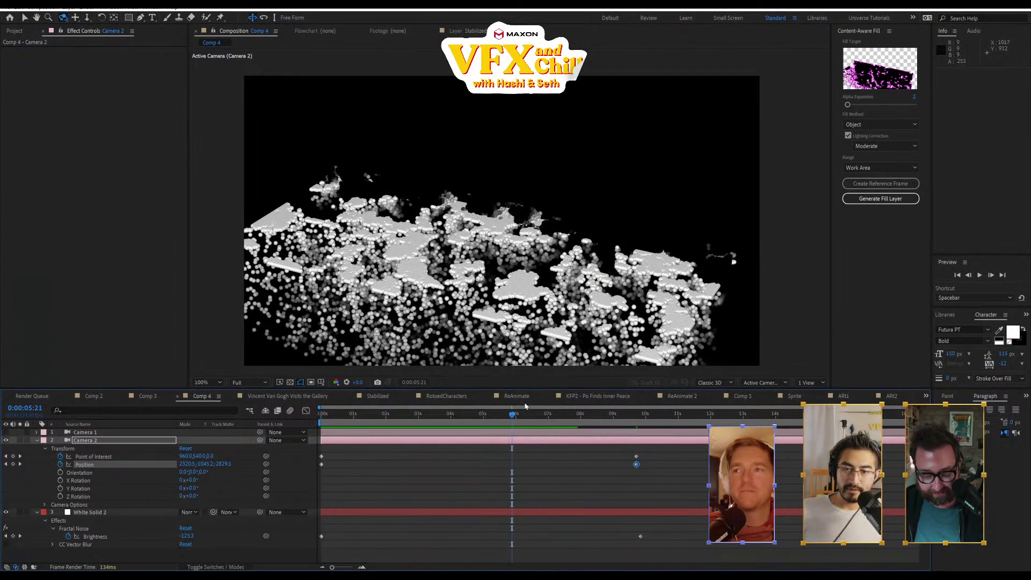
# - Scrub and play the orbiting camera move to examine the layer breaking into falling balls
pyautogui.moveTo(504, 416); pyautogui.dragTo(424, 415)
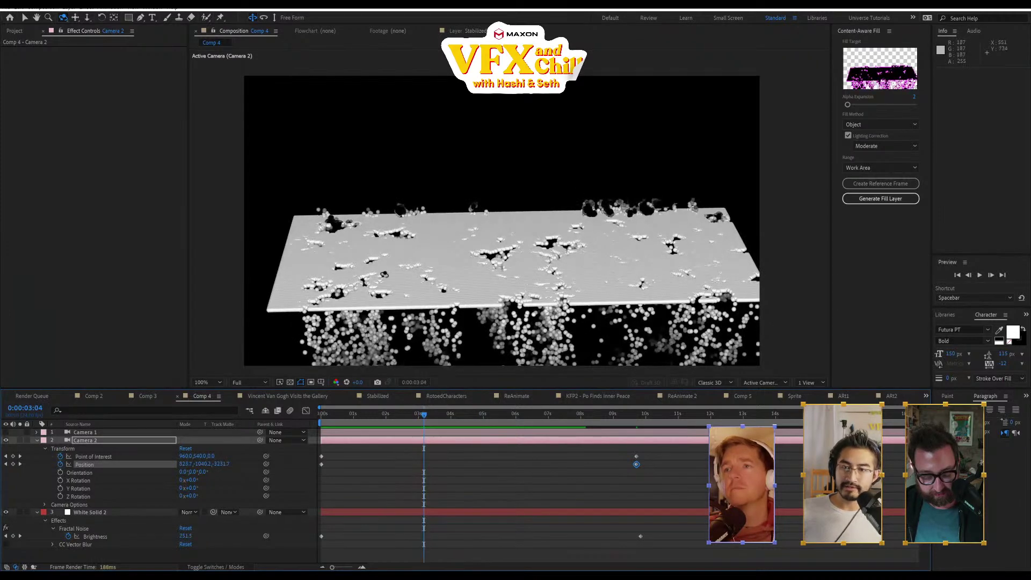
pyautogui.moveTo(373, 422); pyautogui.dragTo(490, 444)
pyautogui.press('space')
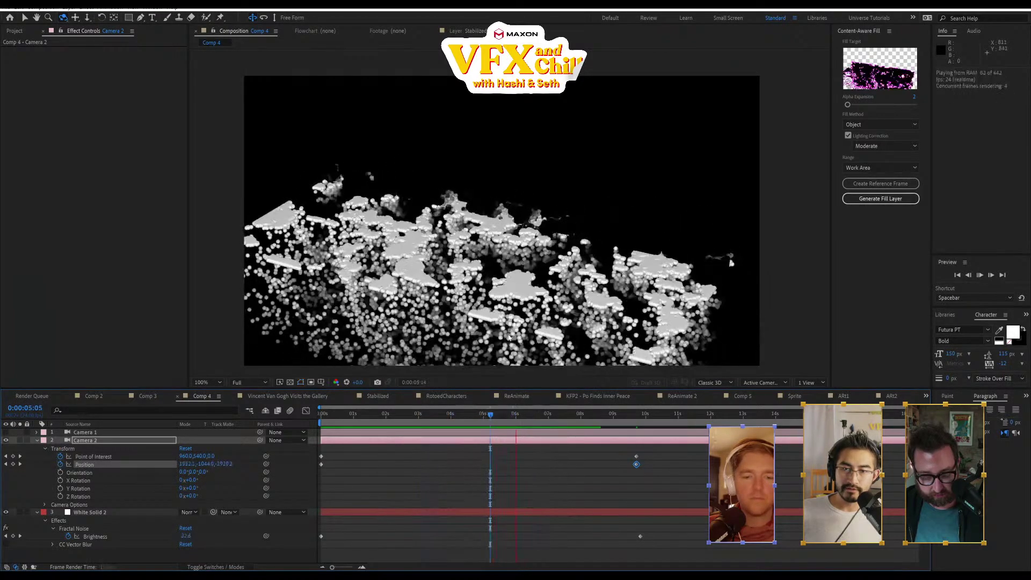
pyautogui.press('space')
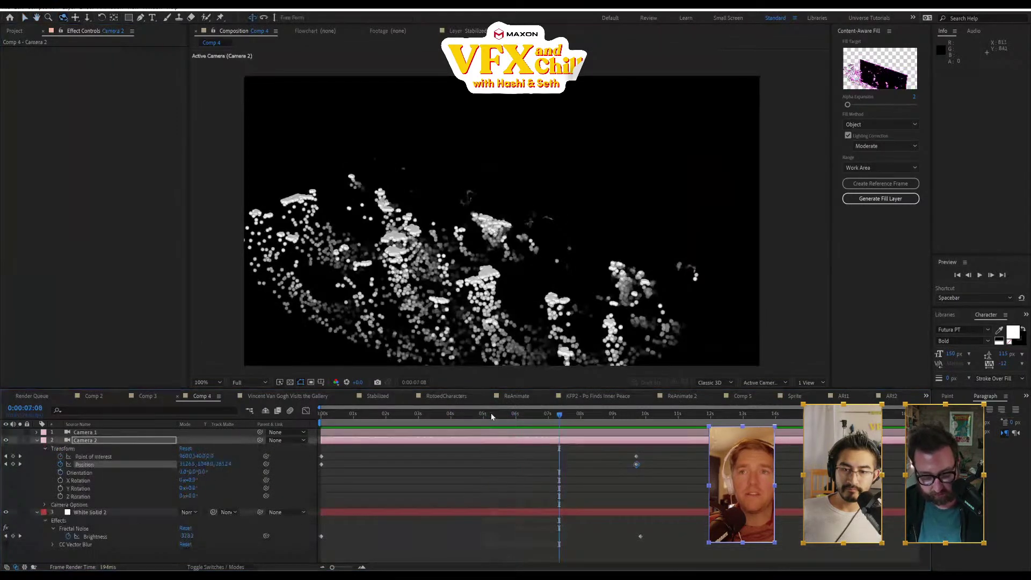
# - At 0:00:04:13, pan Camera 2 to frame the layer higher with more falling balls in view, and scrub through the adjusted move
pyautogui.moveTo(492, 416); pyautogui.dragTo(468, 416)
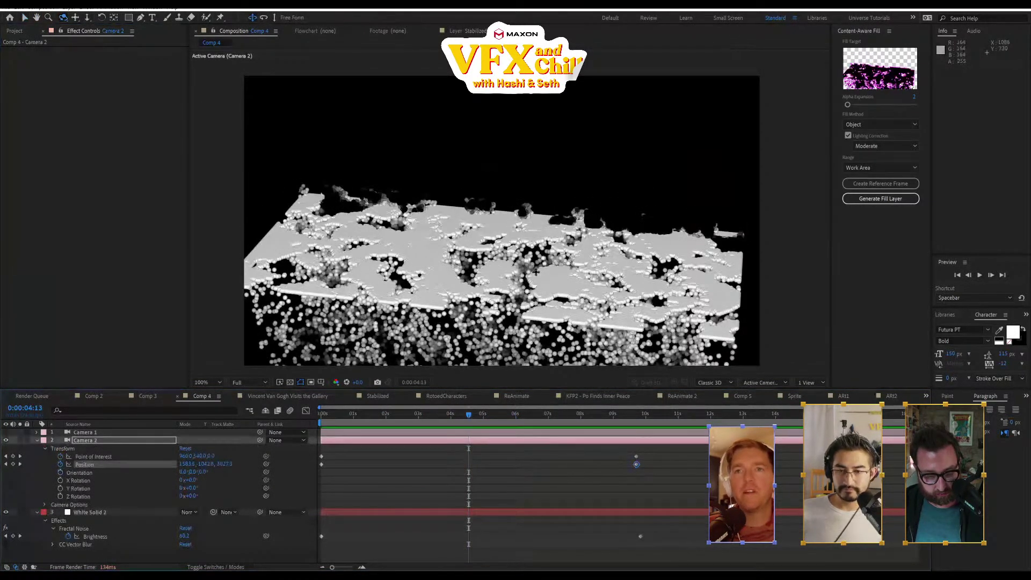
pyautogui.press('c')
pyautogui.moveTo(536, 271); pyautogui.dragTo(533, 192)
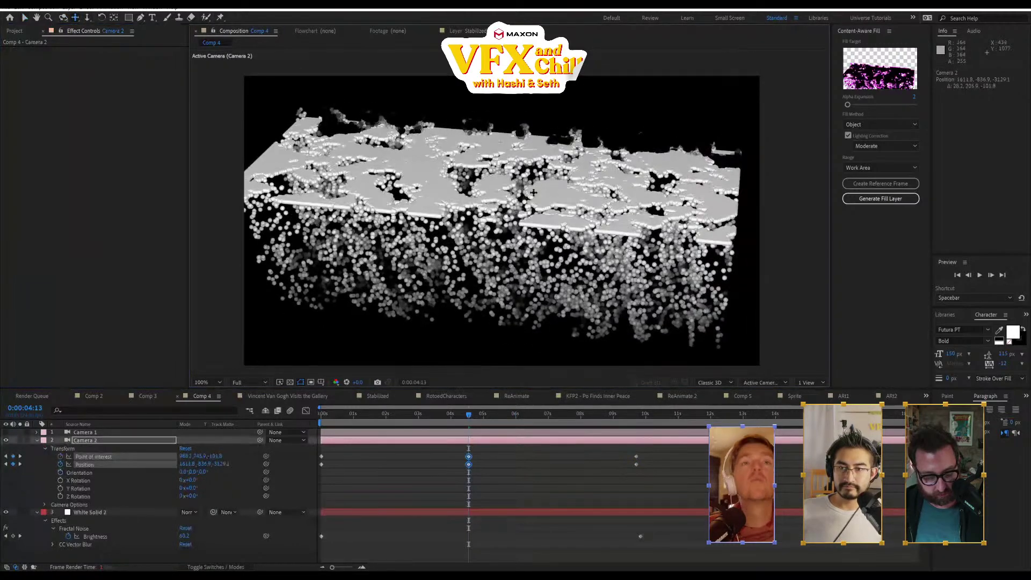
pyautogui.click(489, 416)
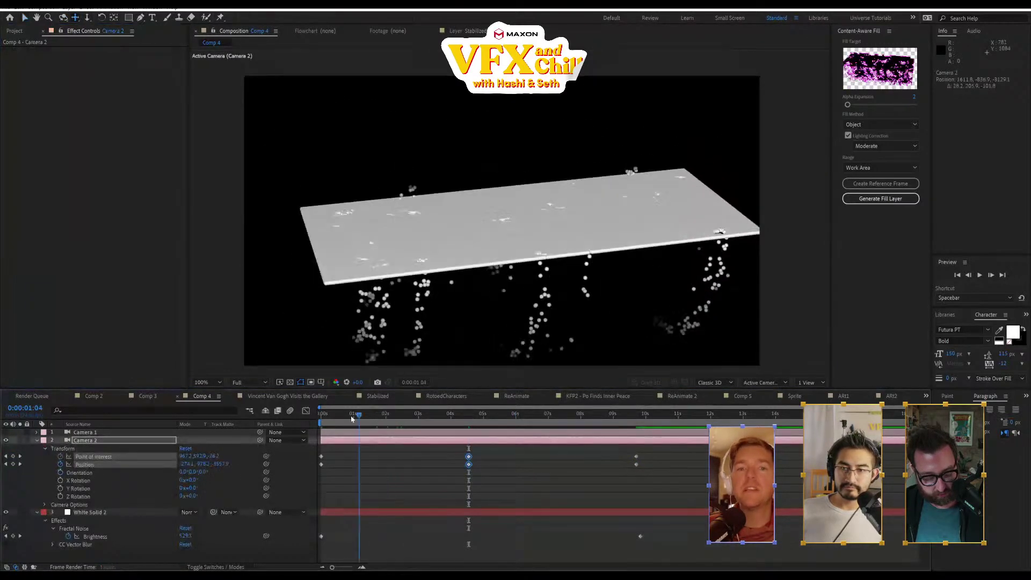
pyautogui.moveTo(499, 417); pyautogui.dragTo(534, 415)
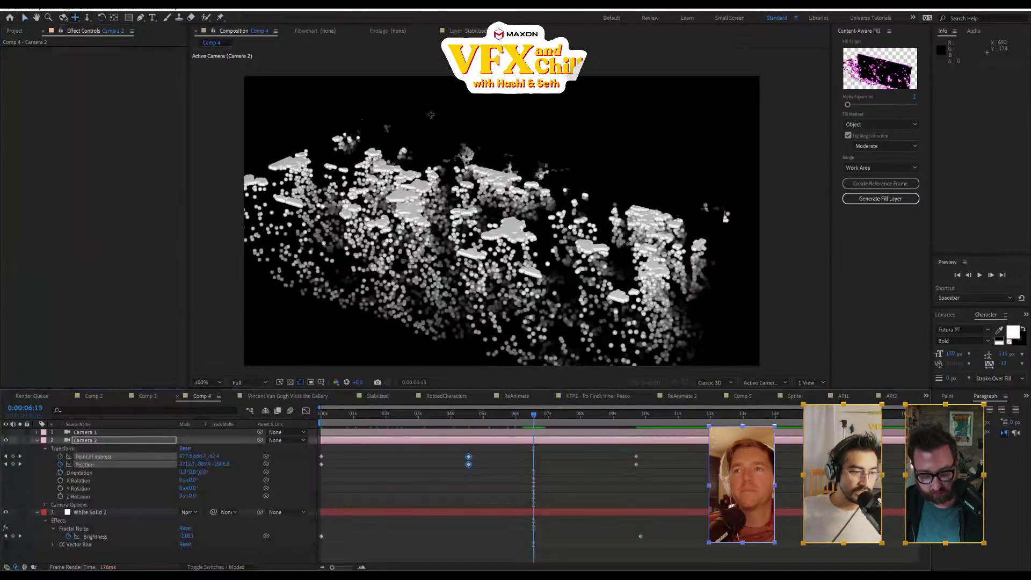
# - Open MaxPres2022_04.aep from the ADOBE_MAX folder's AE_PROJECTS subfolder and accept its version conversion
pyautogui.click(14, 9)
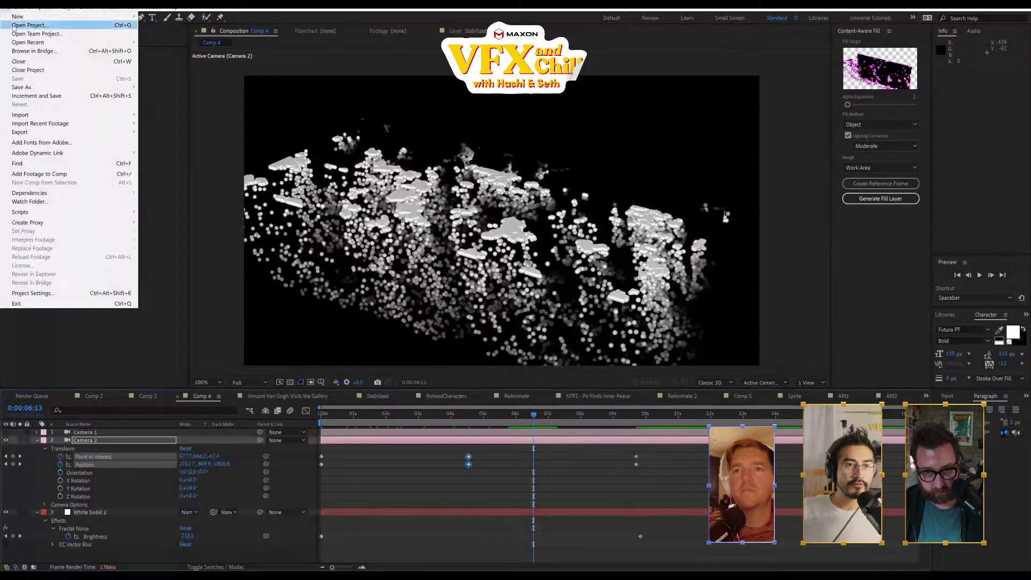
pyautogui.click(474, 164)
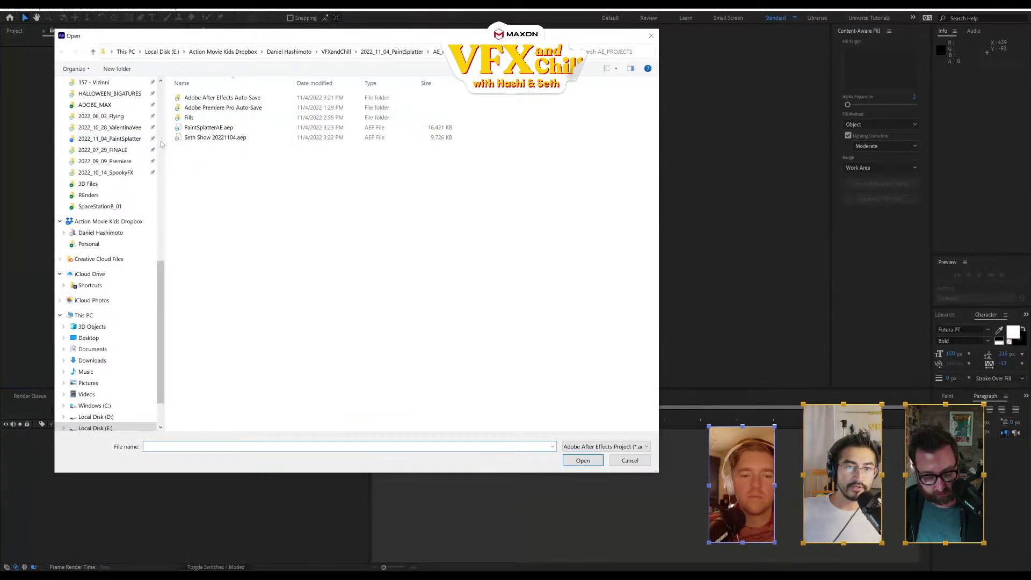
pyautogui.scroll(13, 161, 144)
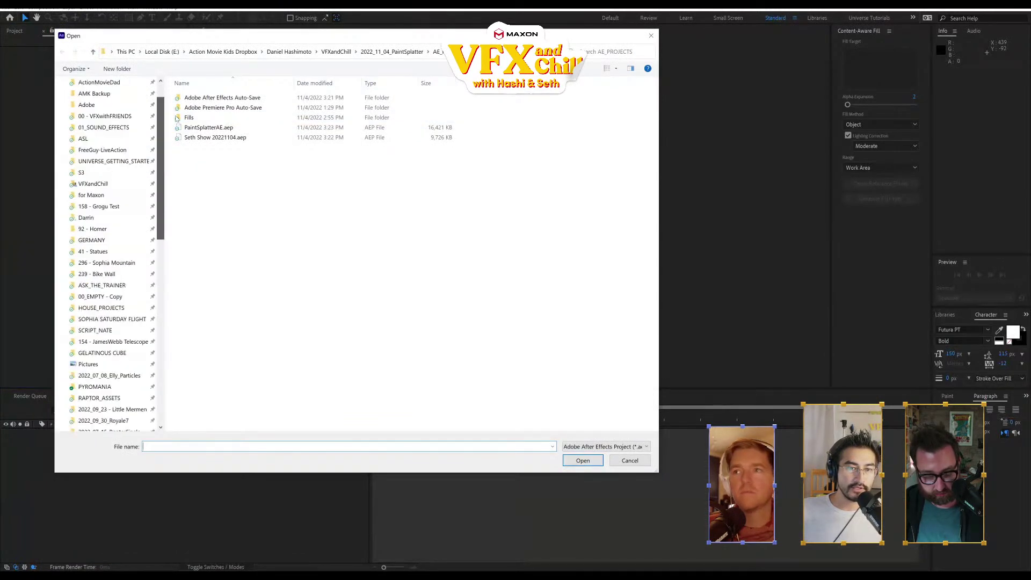
pyautogui.scroll(-8, 125, 264)
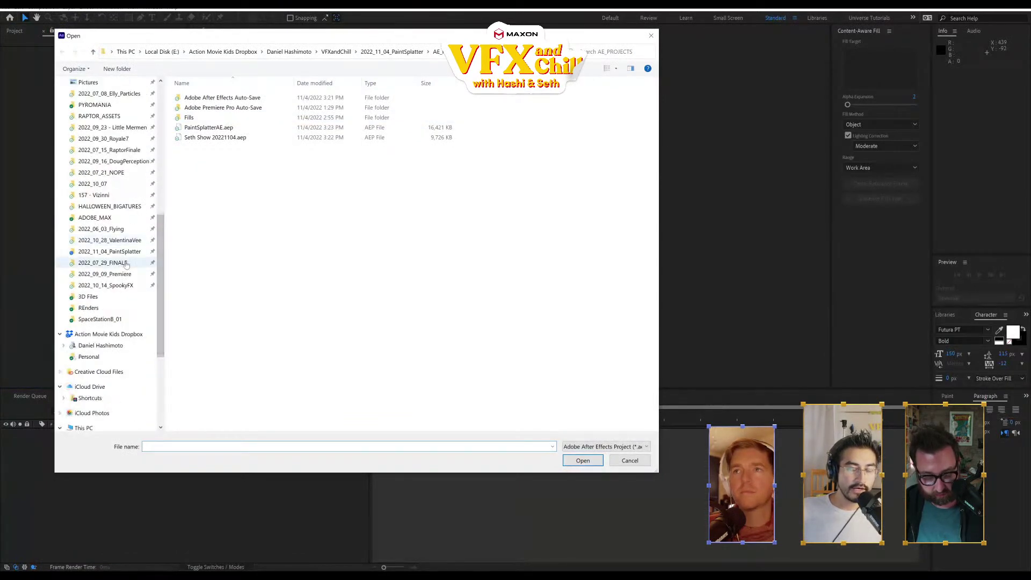
pyautogui.click(116, 220)
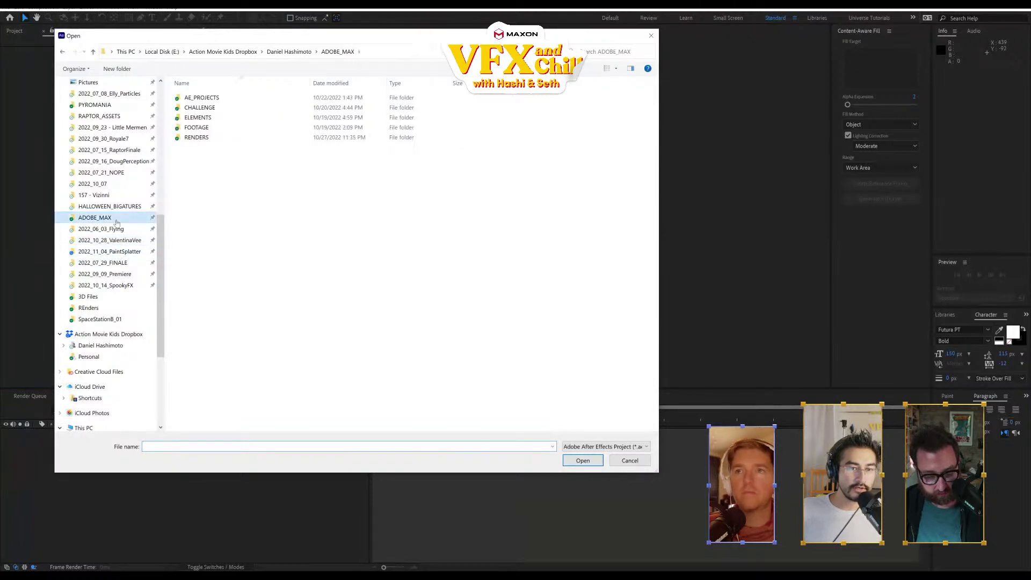
pyautogui.click(223, 99)
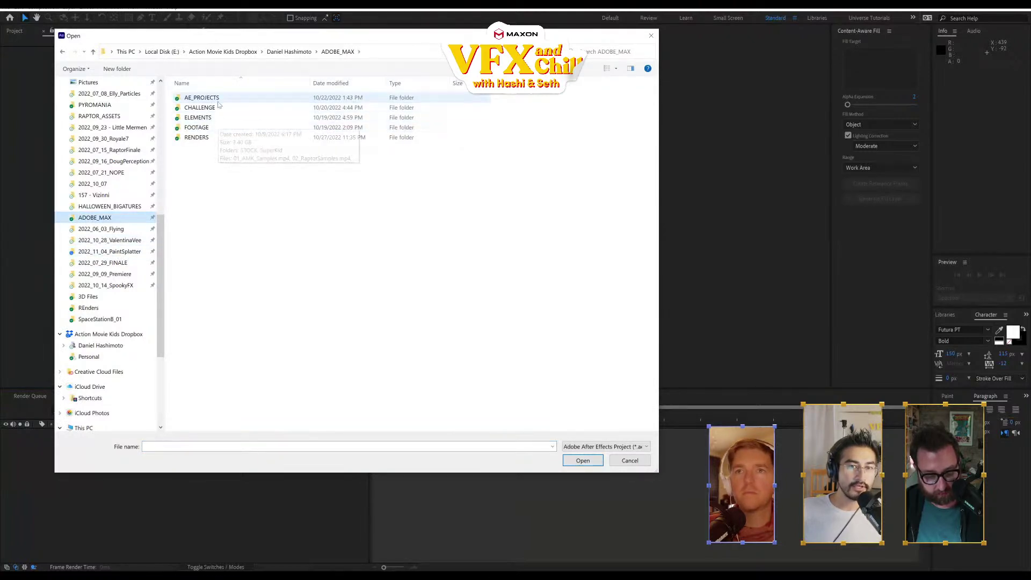
pyautogui.doubleClick(218, 101)
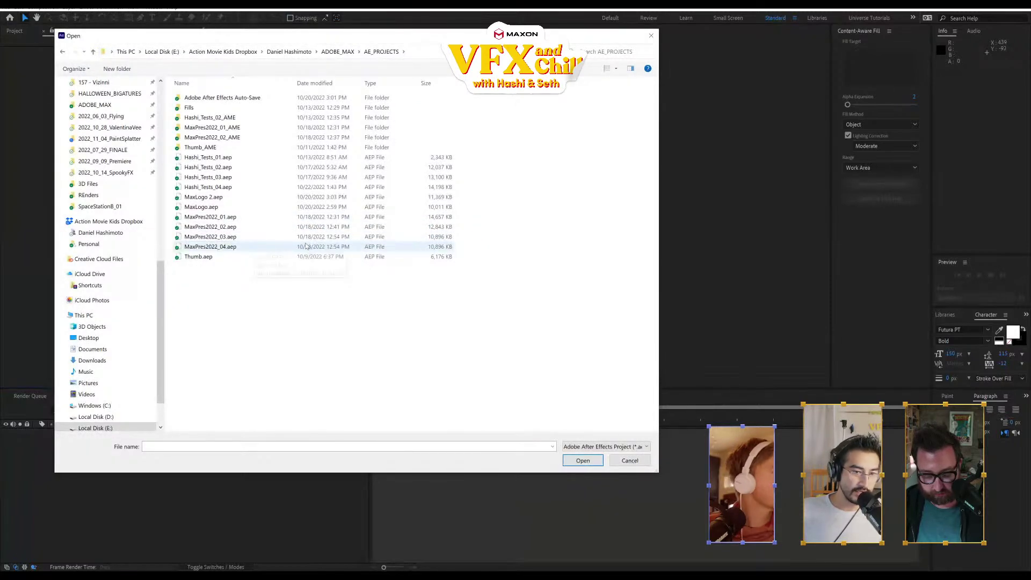
pyautogui.doubleClick(235, 247)
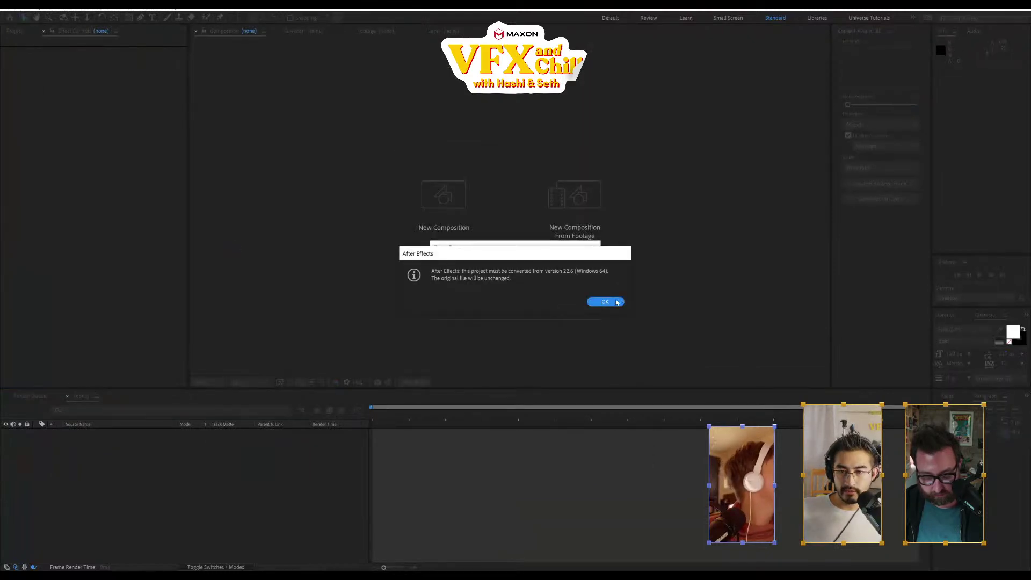
pyautogui.click(615, 301)
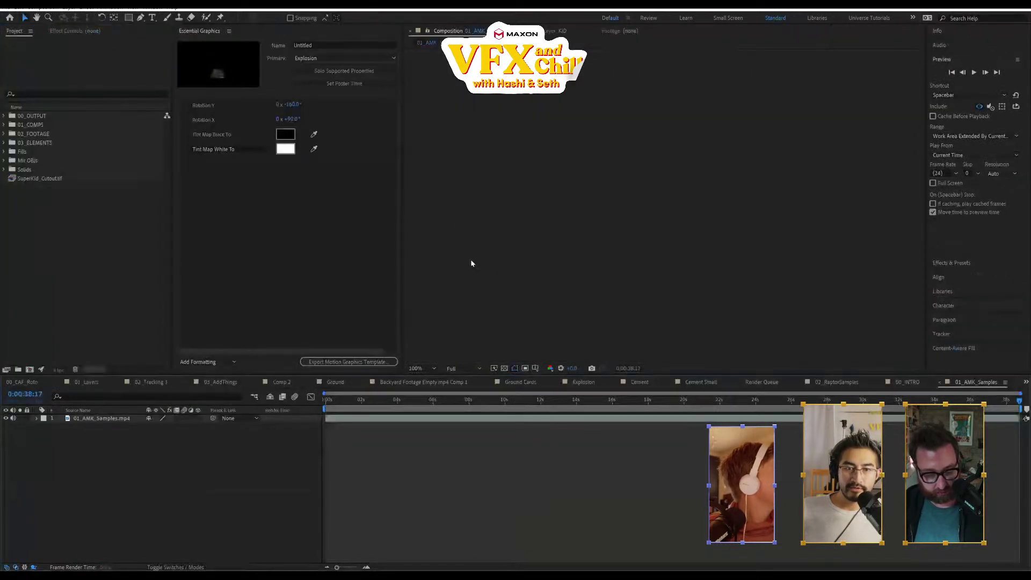
# - Look through the open compositions from Comp 2 to Cement Small
pyautogui.click(120, 258)
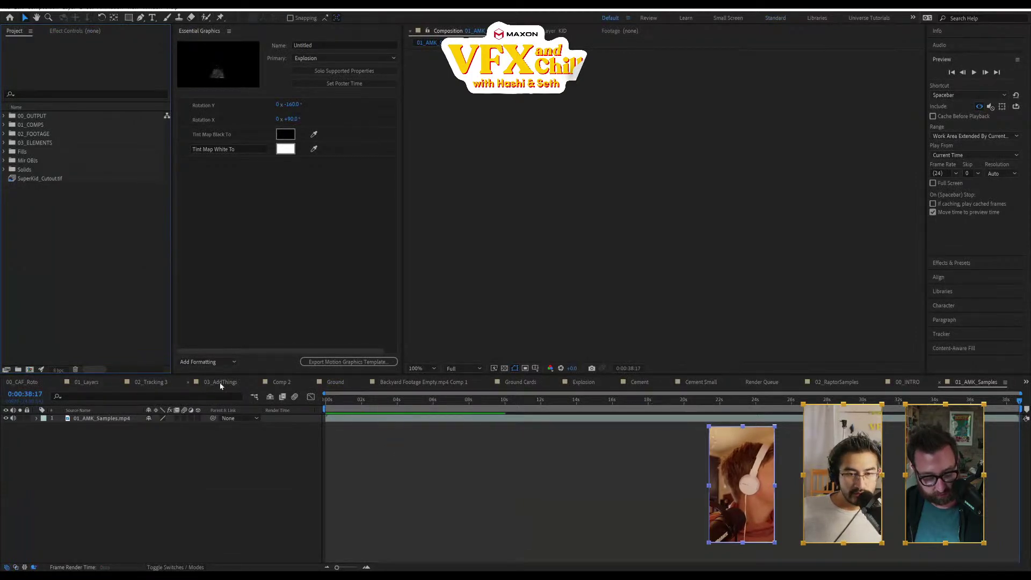
pyautogui.click(278, 382)
pyautogui.click(424, 382)
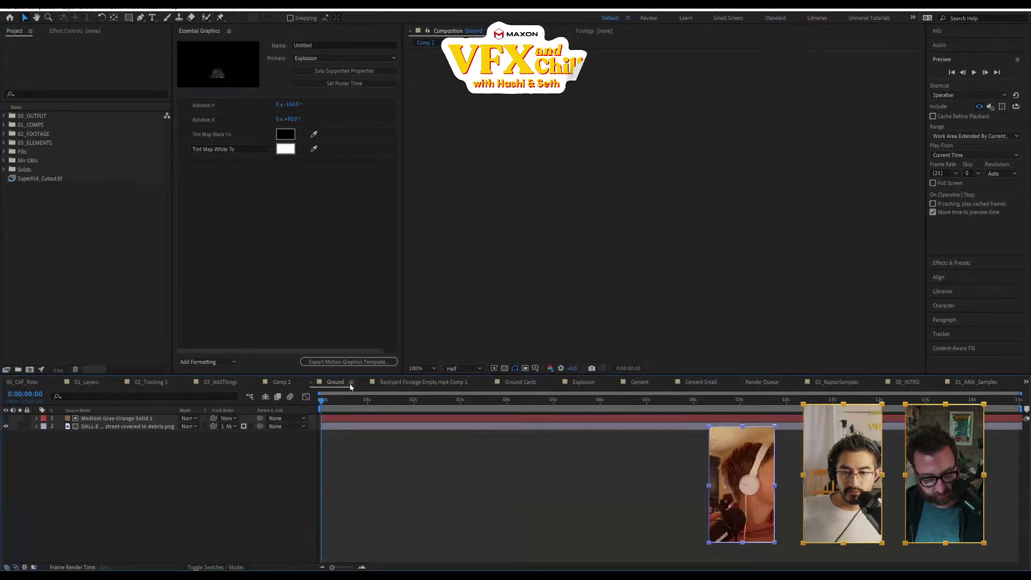
pyautogui.click(583, 382)
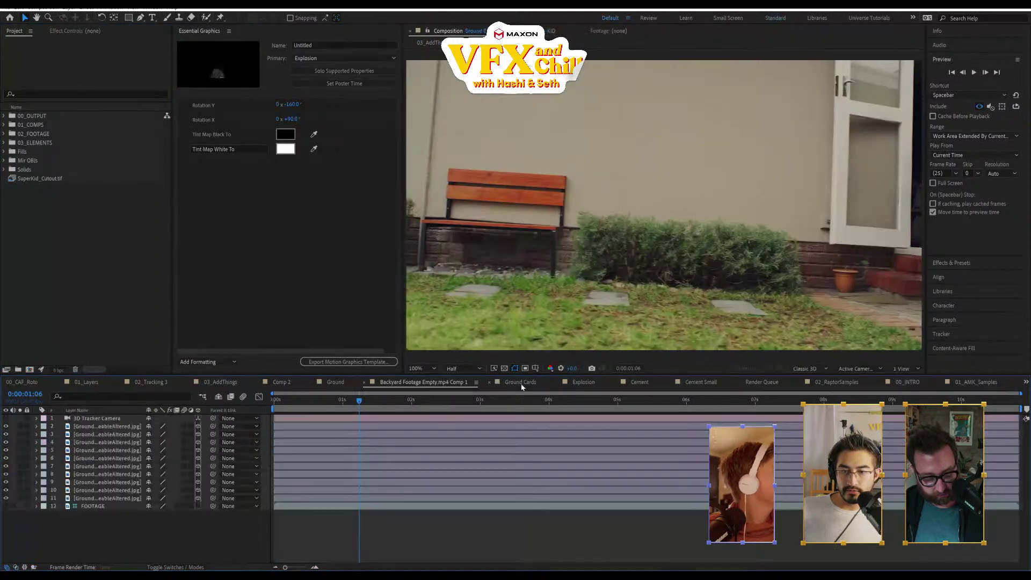
pyautogui.click(647, 382)
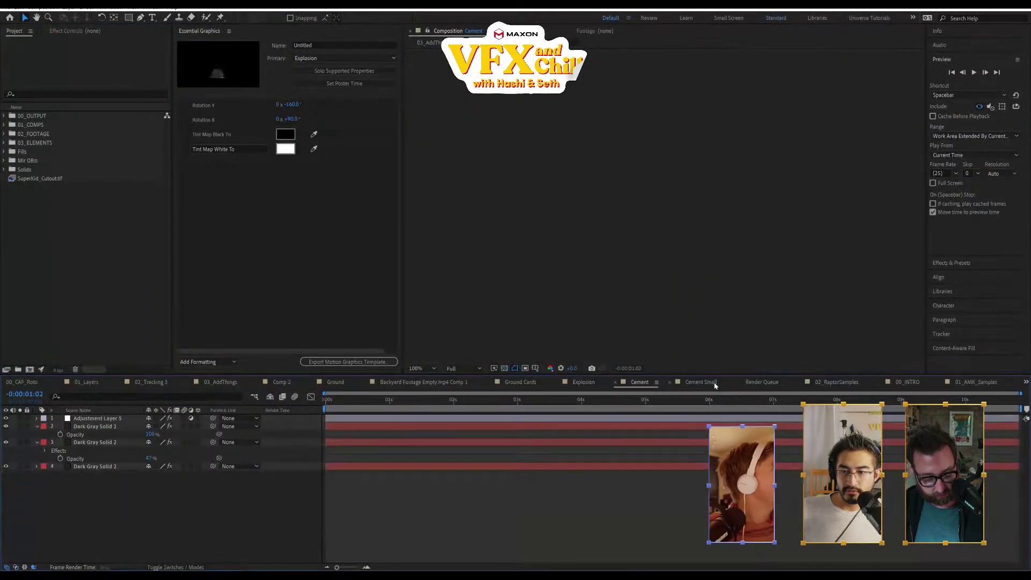
pyautogui.click(700, 382)
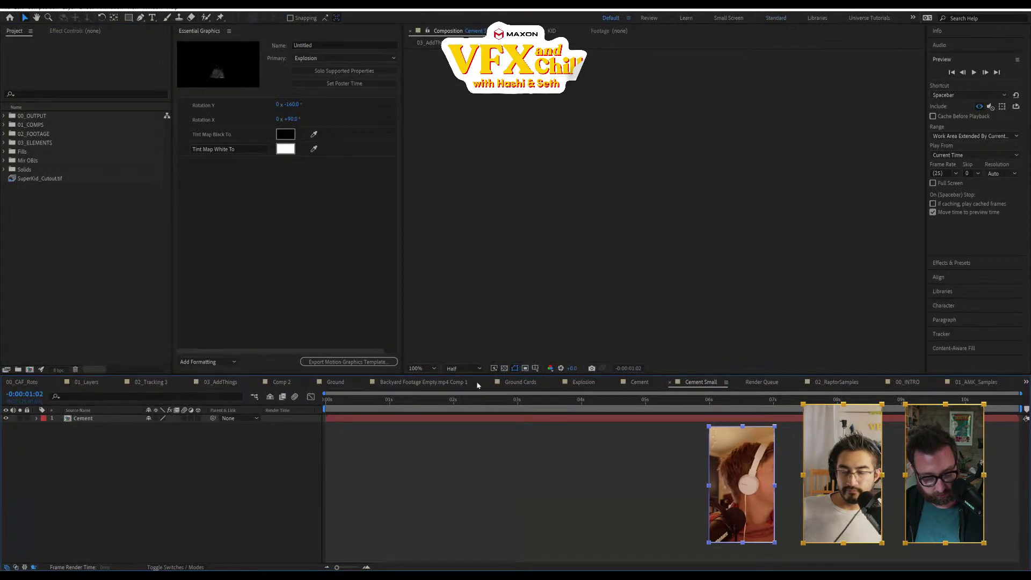
# - Scrub through the 01_Layers composition to review the running superkid cutout over the backyard footage
pyautogui.click(86, 382)
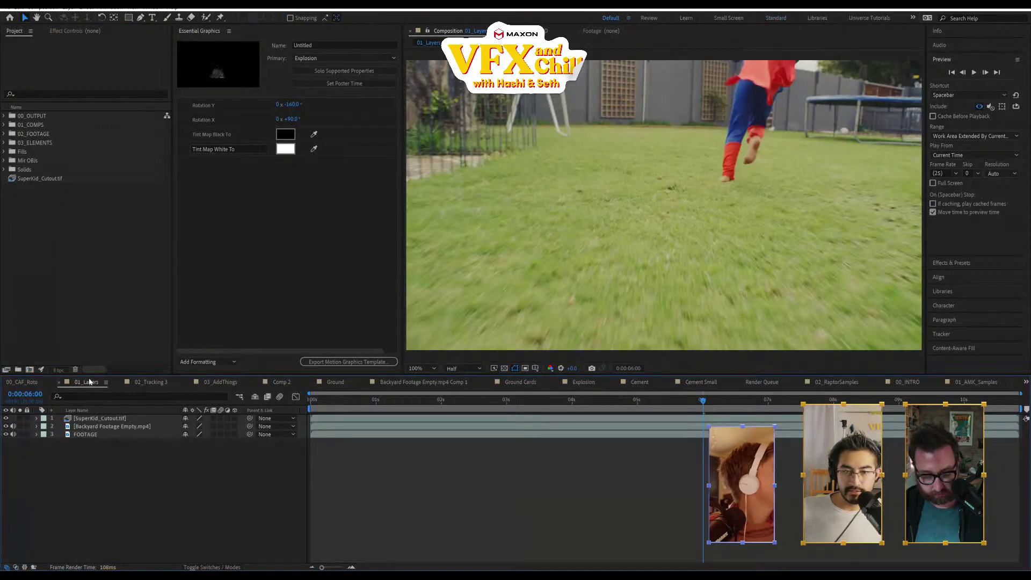
pyautogui.press(',')
pyautogui.press('.')
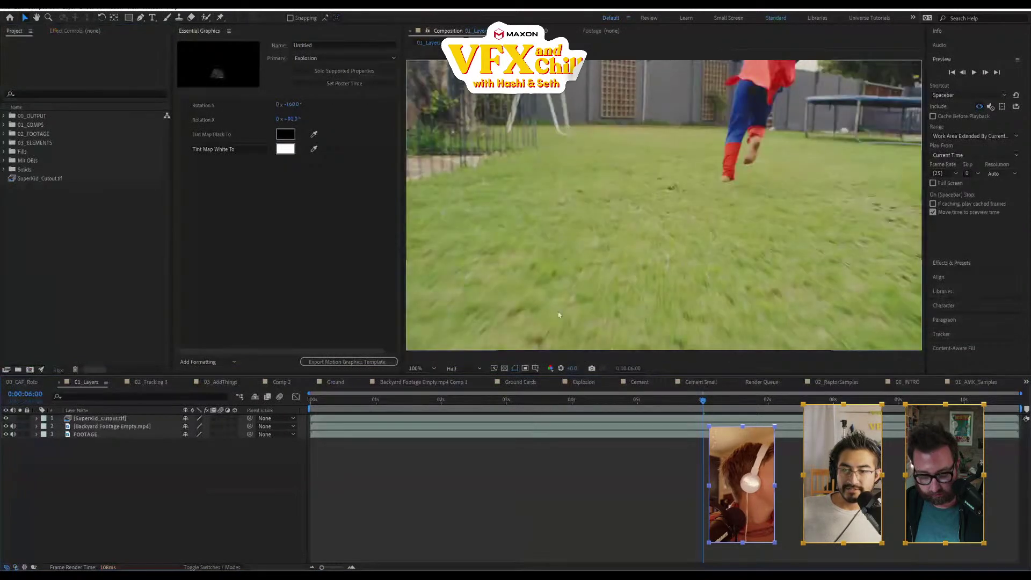
pyautogui.moveTo(364, 408); pyautogui.dragTo(781, 358)
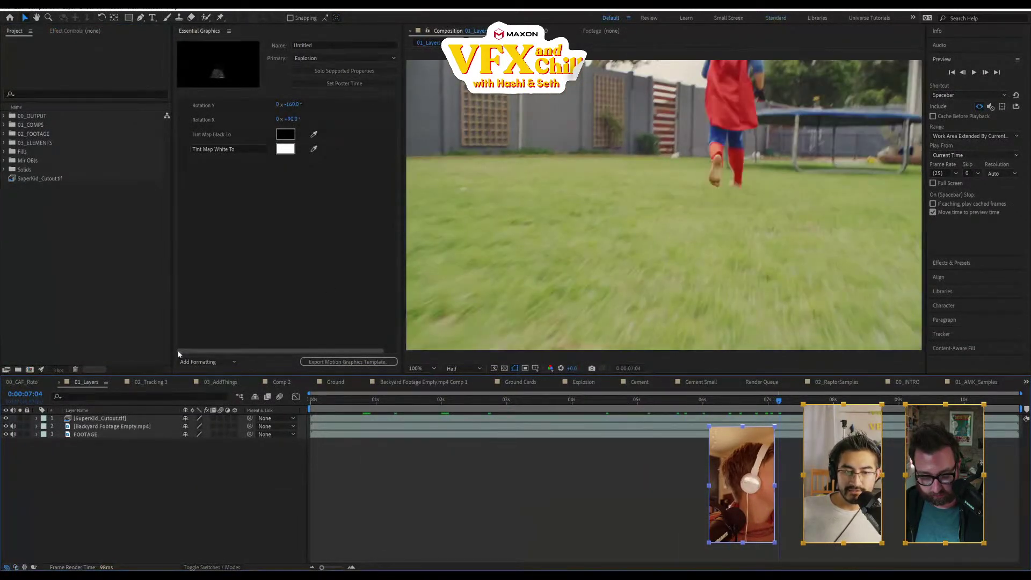
# - Check the 02_Tracking 3 composition and scrub through 03_AddThings to examine the debris and ground layers
pyautogui.click(152, 382)
pyautogui.press('space')
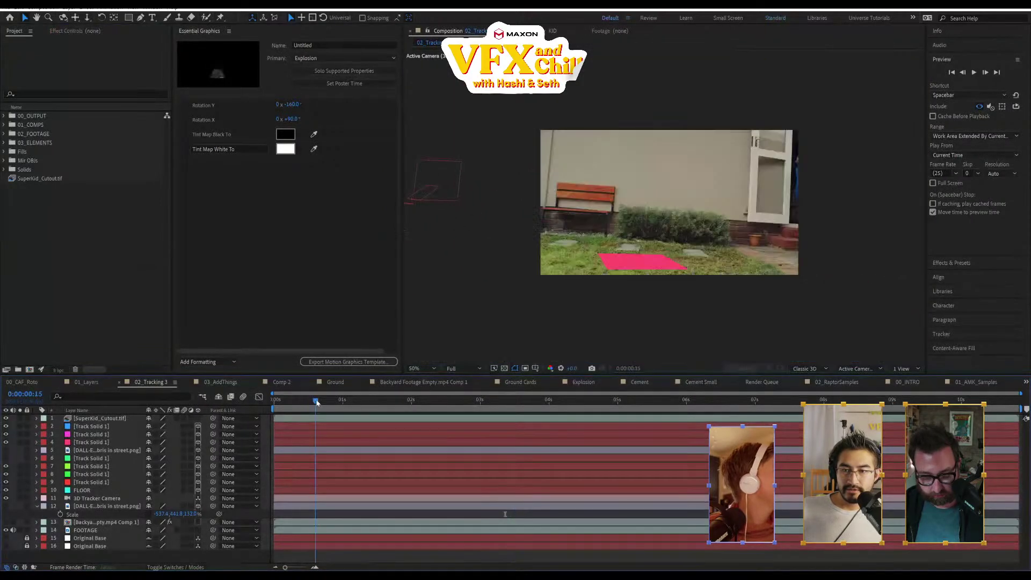
pyautogui.click(221, 382)
pyautogui.click(350, 401)
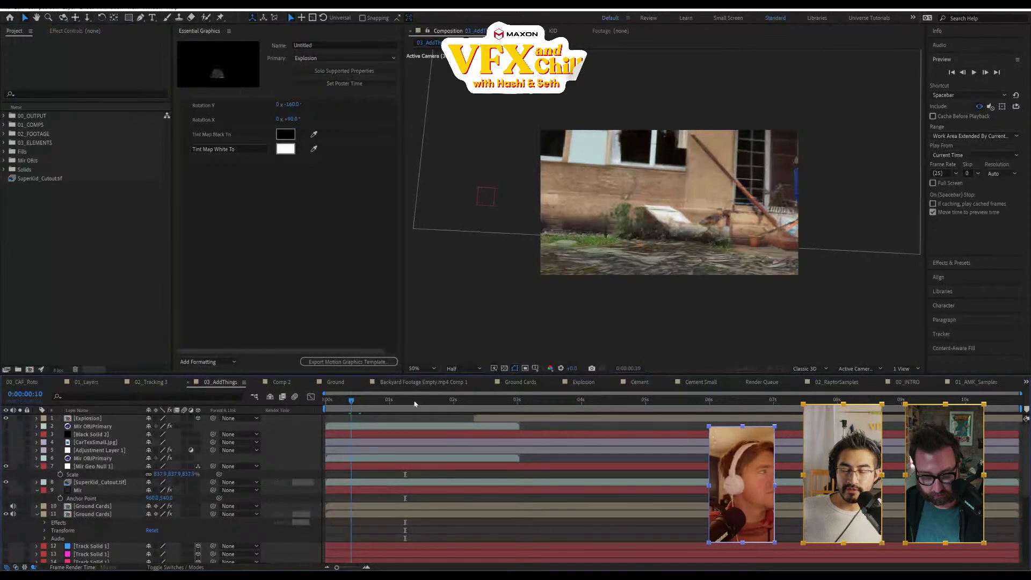
pyautogui.moveTo(350, 401); pyautogui.dragTo(550, 398)
pyautogui.press('space')
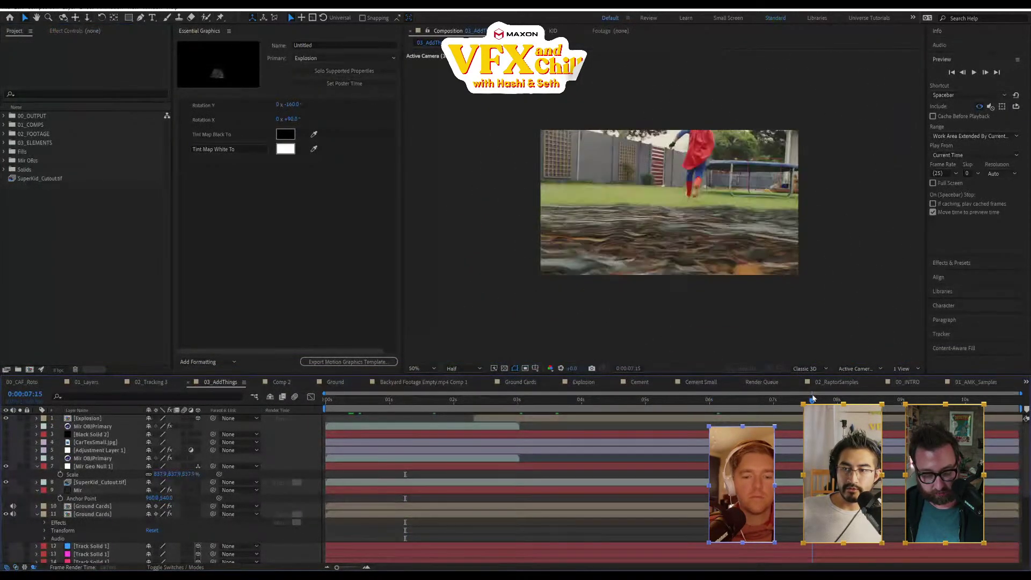
# - View the Backyard Footage Empty.mp4 Comp 1 composition and scrub through Ground Cards
pyautogui.click(413, 381)
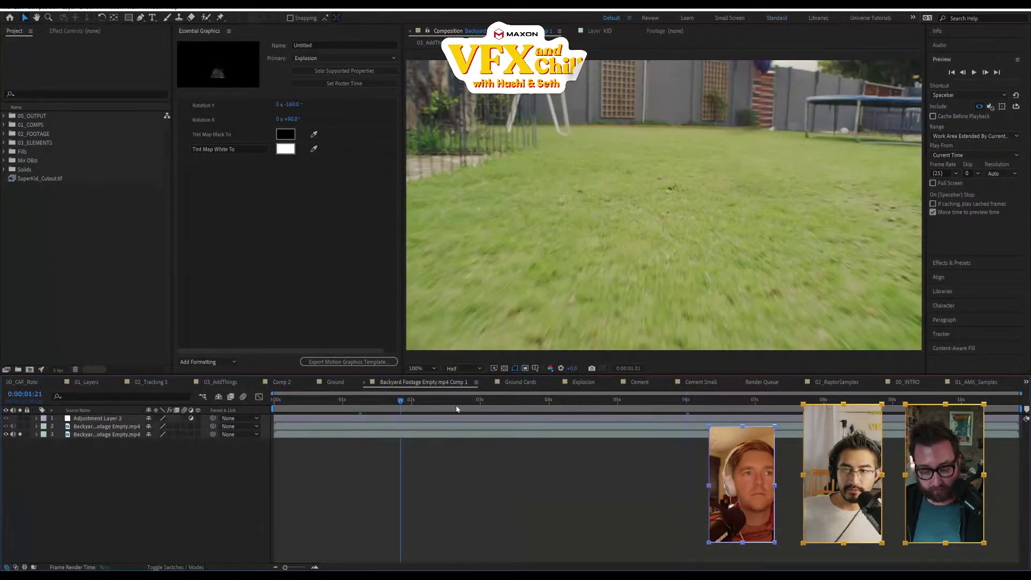
pyautogui.click(521, 383)
pyautogui.moveTo(568, 400); pyautogui.dragTo(634, 407)
# - Open Hashi_Tests_04.aep from AE_PROJECTS, discarding changes to the current project, and check its Cement and Comp 2 compositions
pyautogui.click(6, 8)
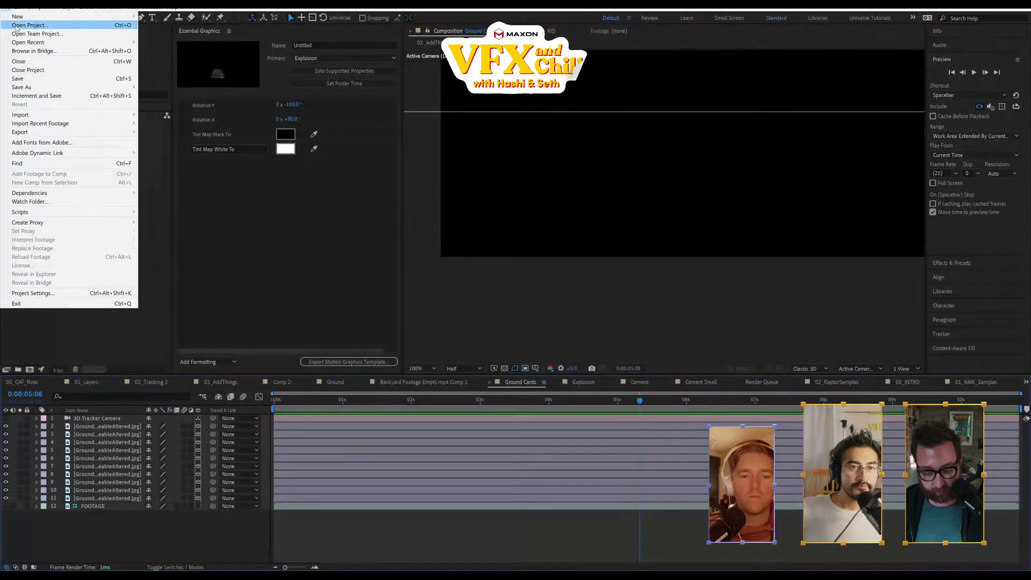
pyautogui.click(21, 69)
pyautogui.click(555, 298)
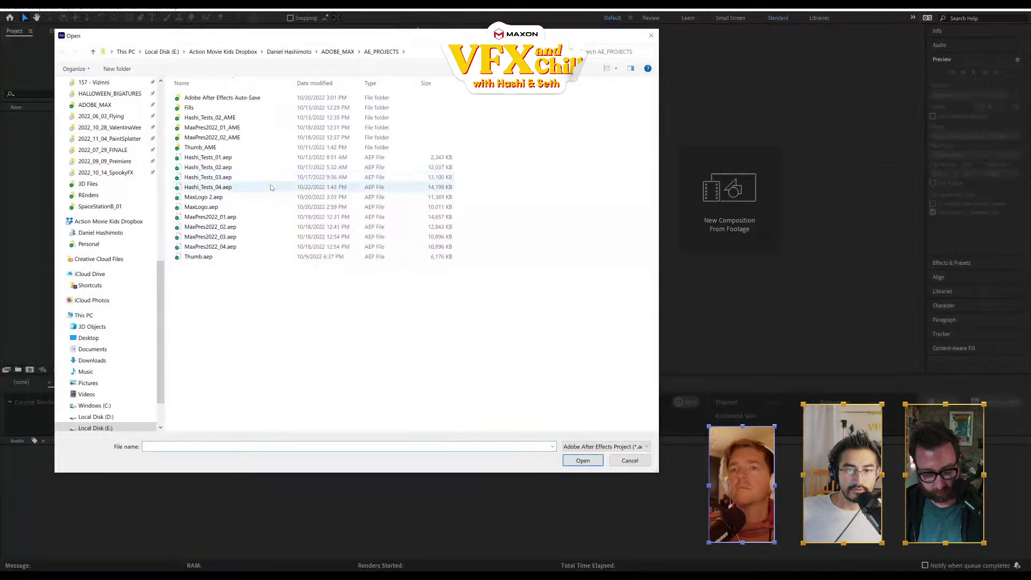
pyautogui.doubleClick(271, 183)
pyautogui.click(603, 302)
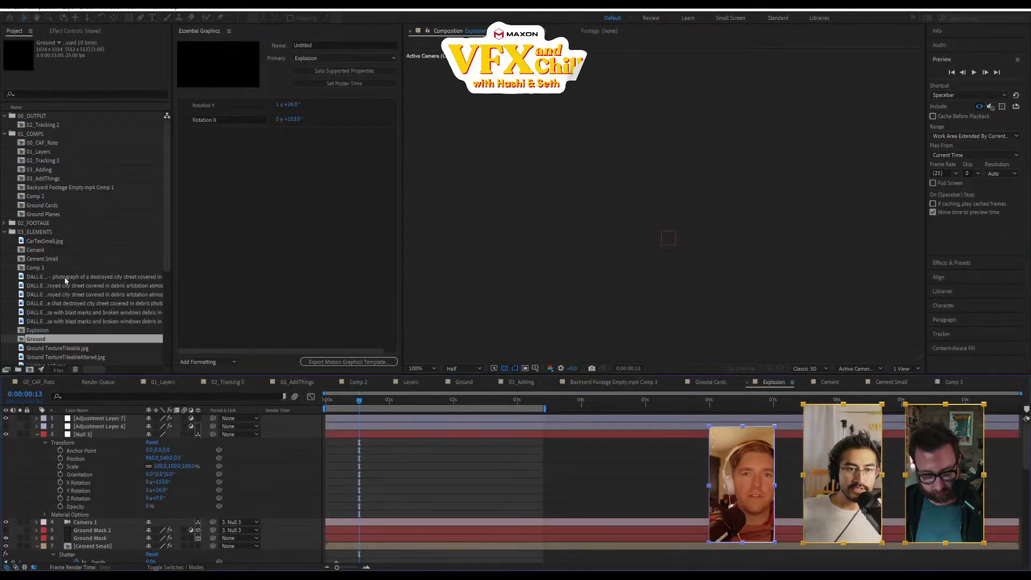
pyautogui.click(830, 381)
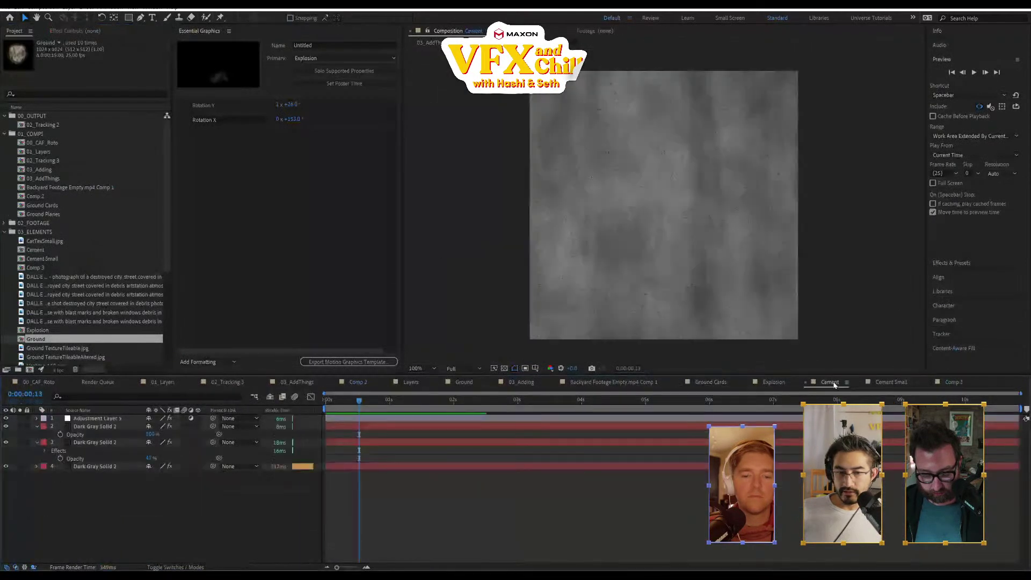
pyautogui.click(358, 382)
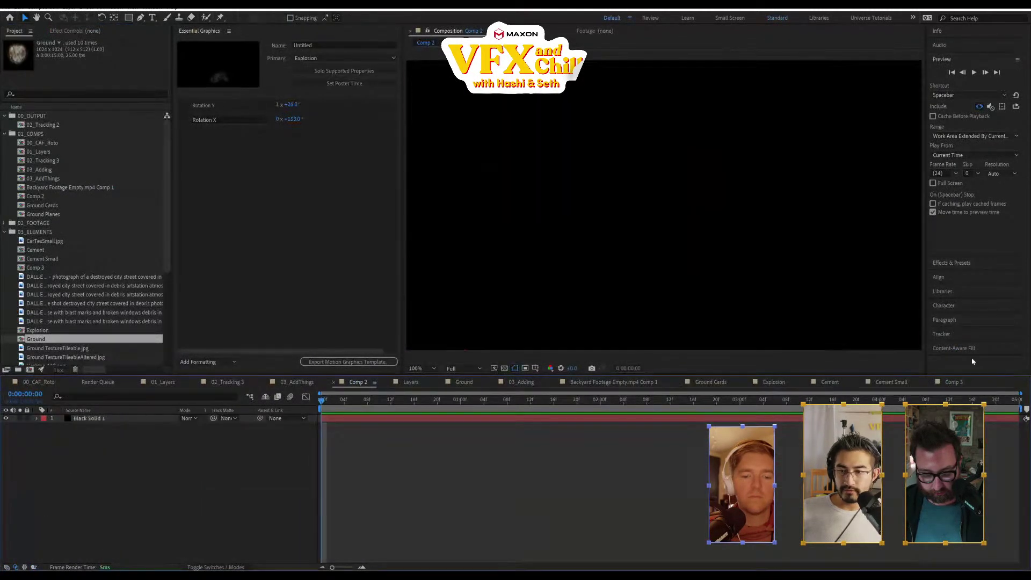
pyautogui.click(81, 125)
pyautogui.click(38, 133)
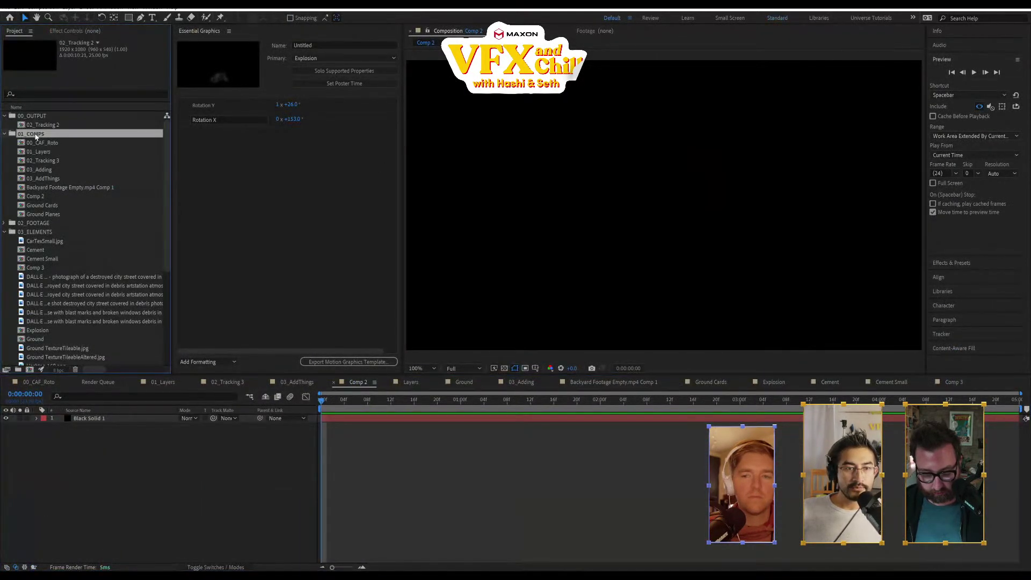
pyautogui.click(35, 232)
pyautogui.press('Delete')
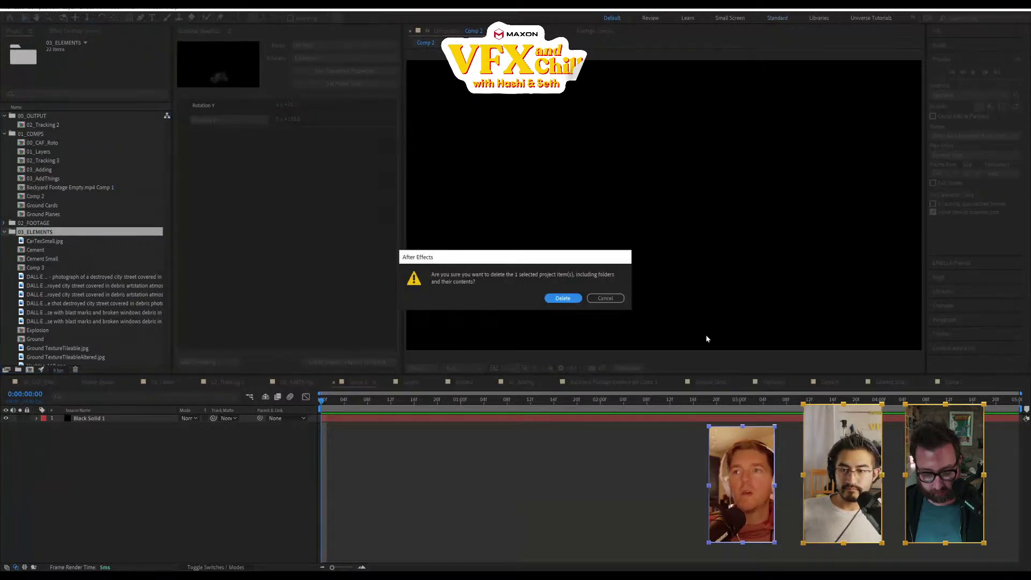
pyautogui.click(605, 298)
# - Collapse the expanded output, comps and elements folders in the project and view the Ground composition
pyautogui.click(44, 117)
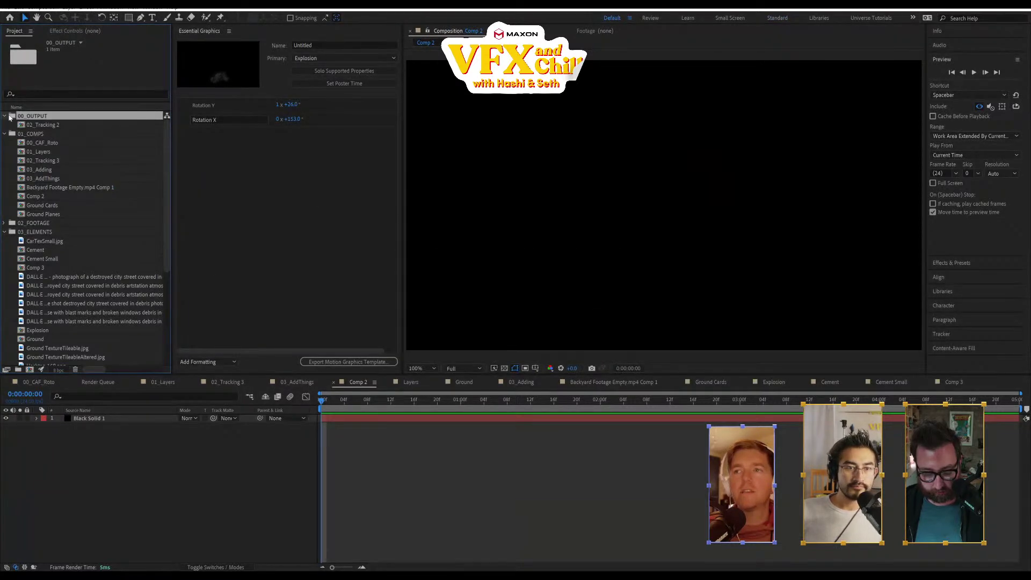
pyautogui.click(4, 116)
pyautogui.click(5, 124)
pyautogui.click(5, 142)
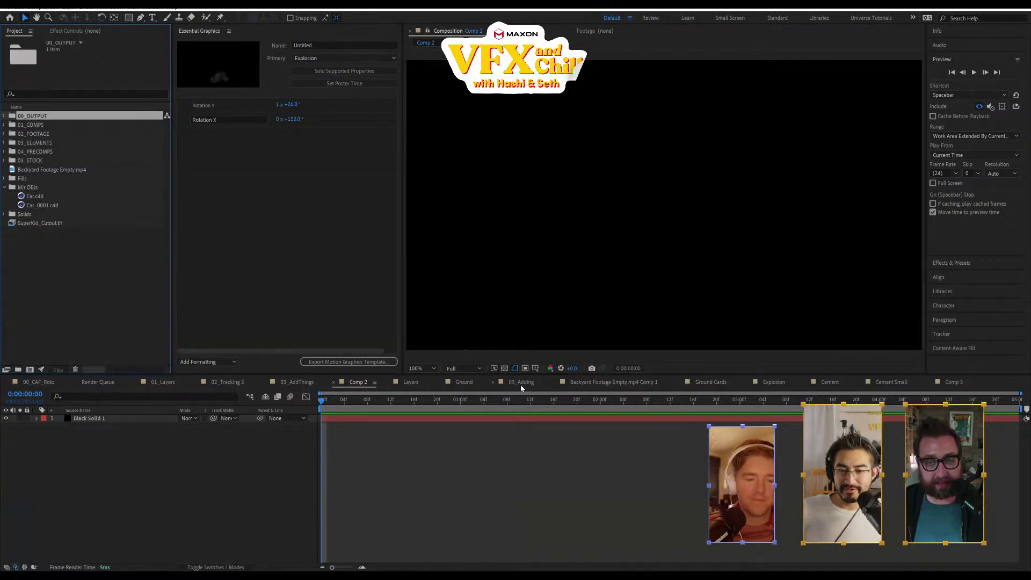
pyautogui.click(464, 382)
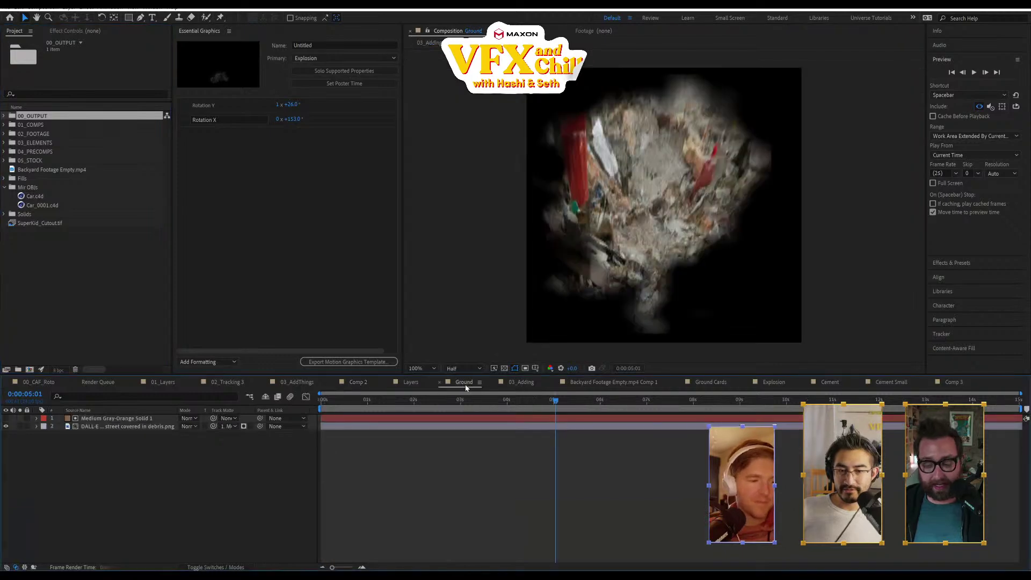
# - Close the Hashi_Tests_04 project without saving and open the project containing the VFXChill logo elements
pyautogui.click(8, 7)
pyautogui.click(24, 70)
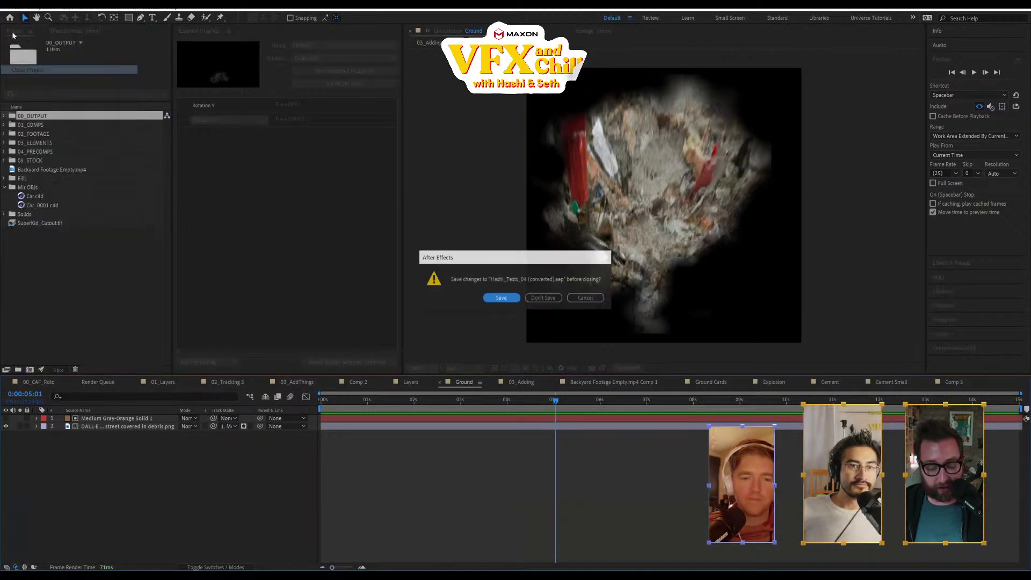
pyautogui.click(543, 298)
pyautogui.hotkey('ctrl', 'o')
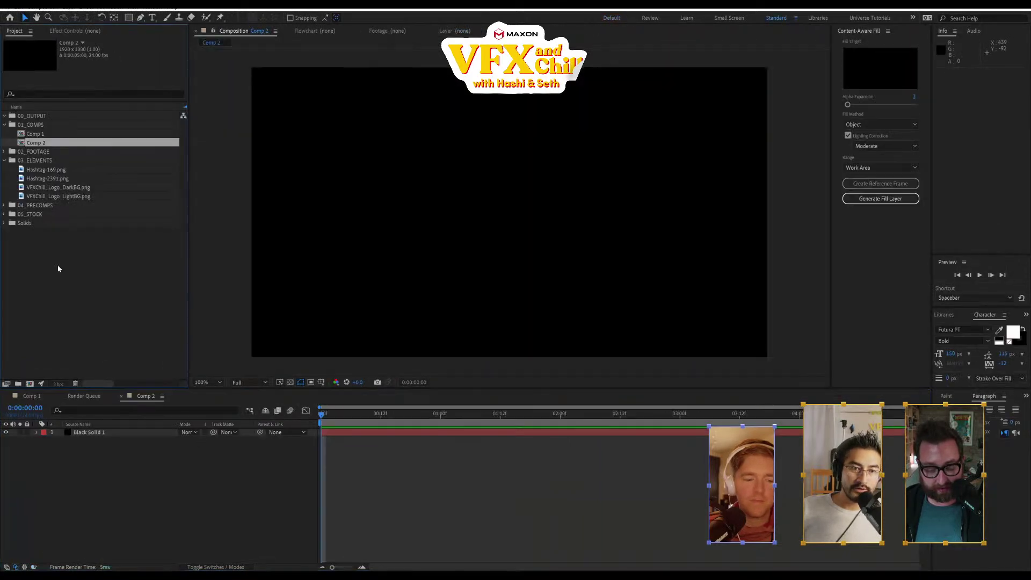
# - Try to import footage from the 00_REEL folder's FOOTAGE subfolder
pyautogui.doubleClick(114, 283)
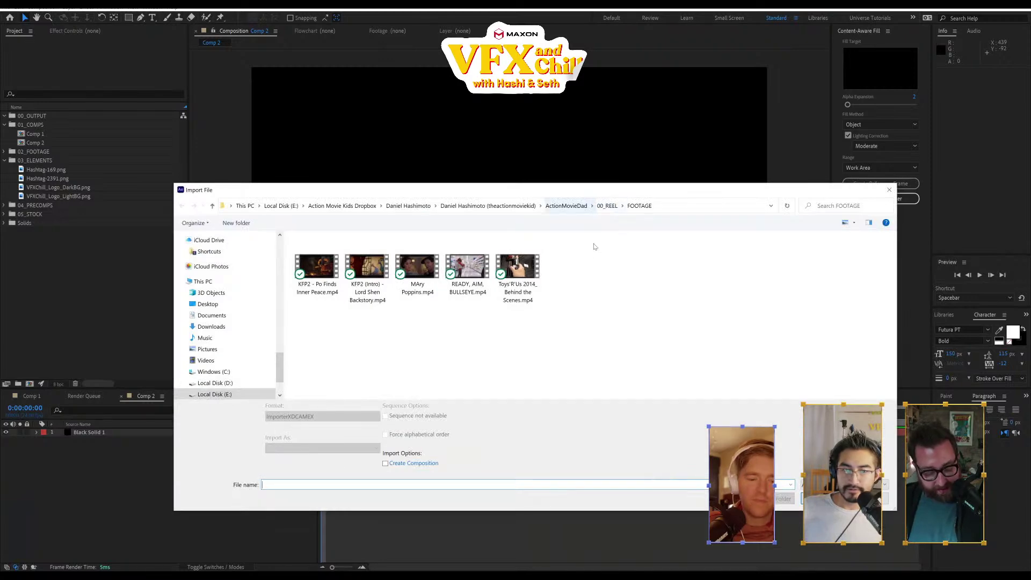
pyautogui.press('Escape')
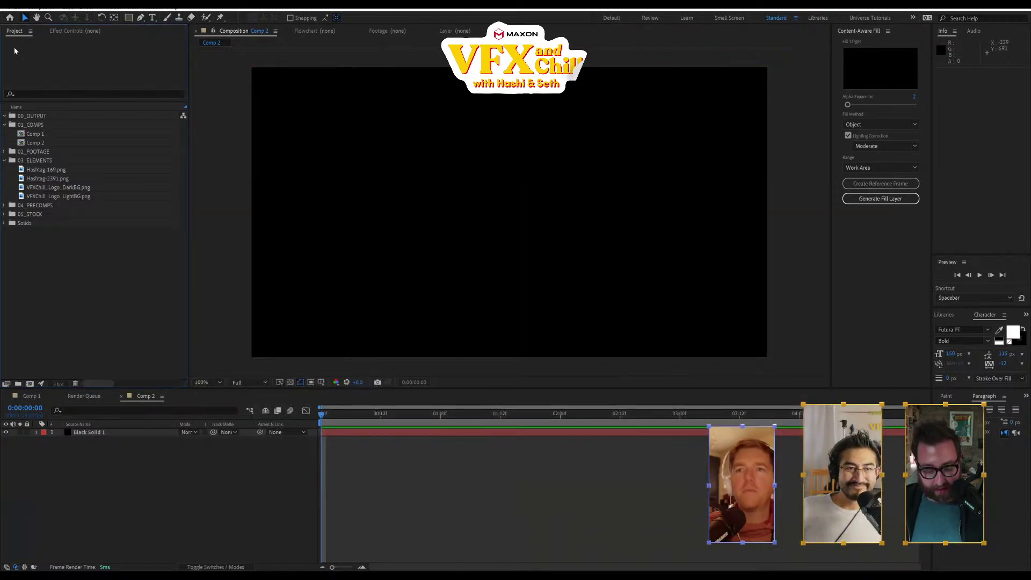
pyautogui.click(9, 8)
pyautogui.click(30, 25)
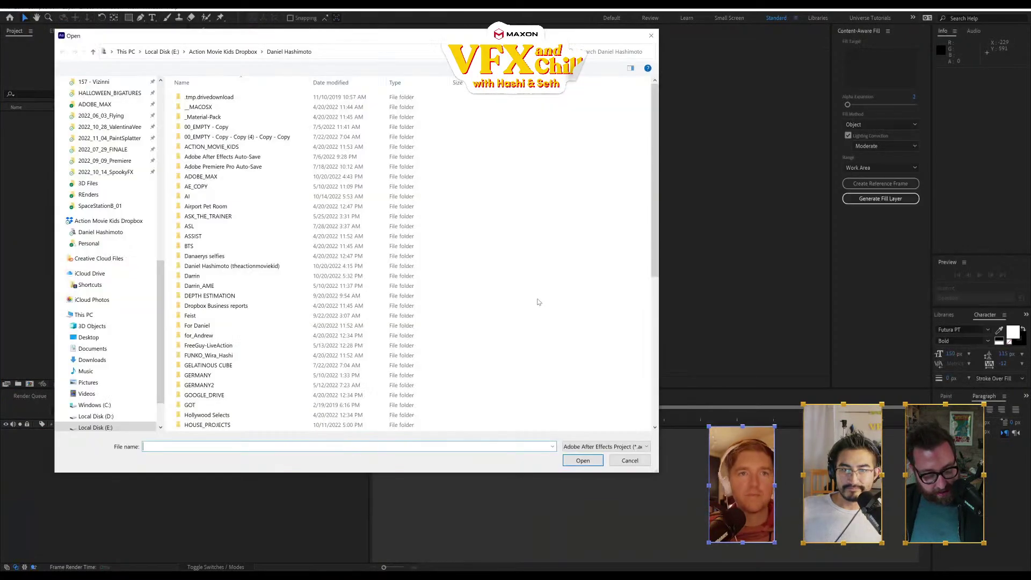
pyautogui.scroll(-5, 302, 231)
pyautogui.scroll(-2, 301, 236)
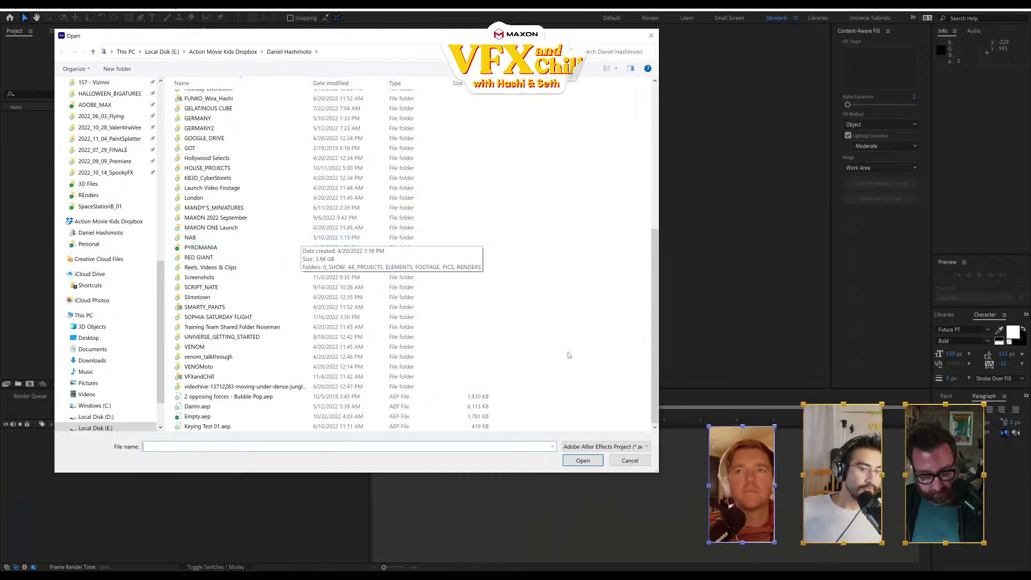
pyautogui.click(630, 461)
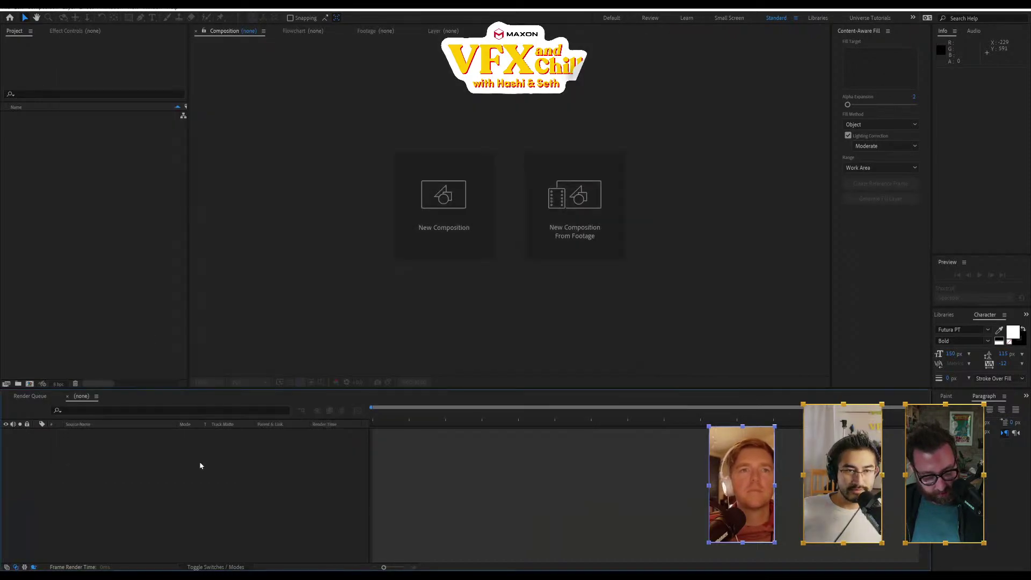
# - Open the recent project PaintSplatterAE.aep and view its Comp 5 and Sprite compositions
pyautogui.click(7, 8)
pyautogui.moveTo(32, 42)
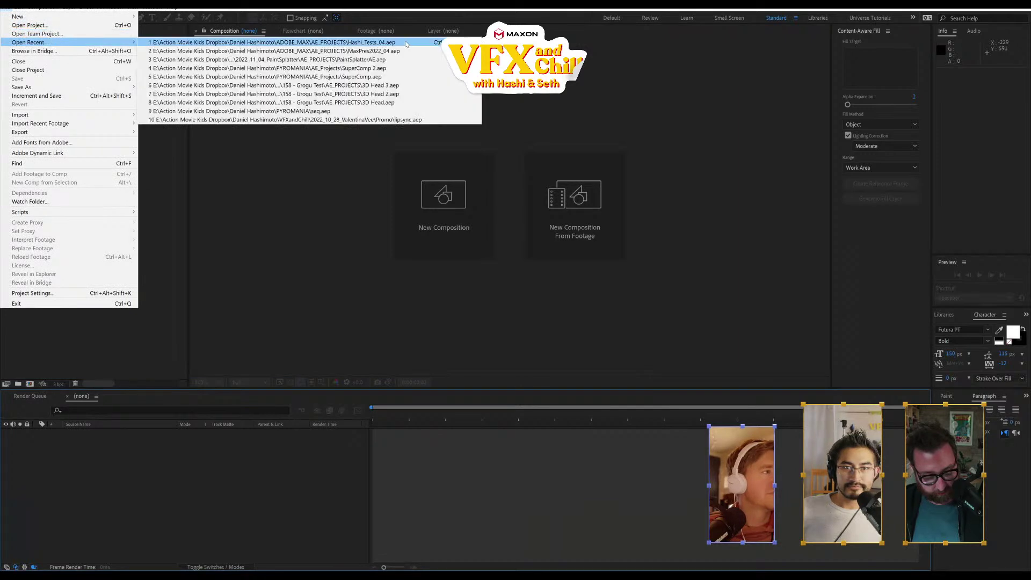
pyautogui.click(430, 59)
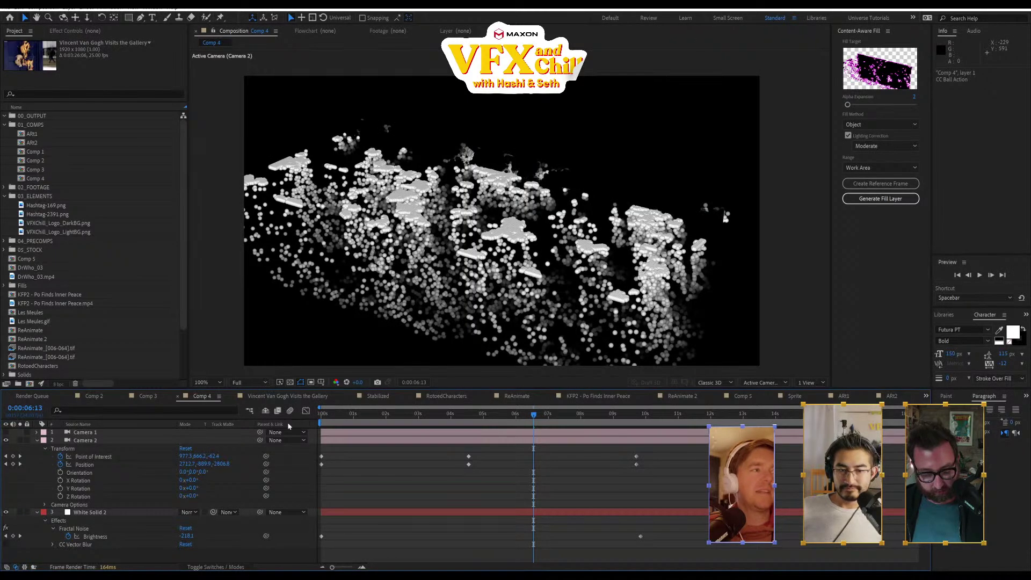
pyautogui.click(740, 397)
pyautogui.click(800, 397)
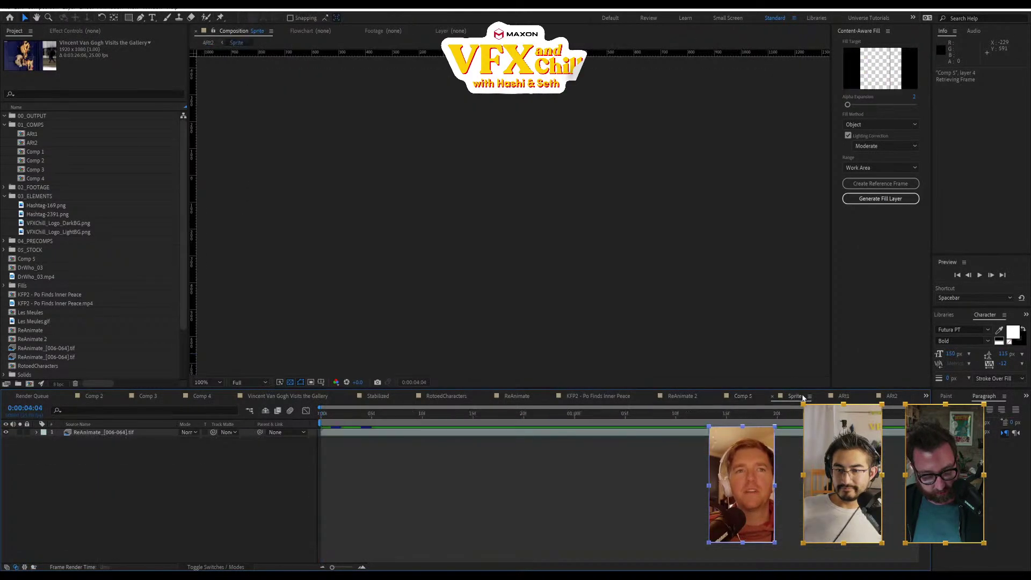
# - Create a new composition from the ReAnimate_[006-064].tif image sequence and scrub through its opening frames
pyautogui.click(54, 339)
pyautogui.scroll(-2, 108, 338)
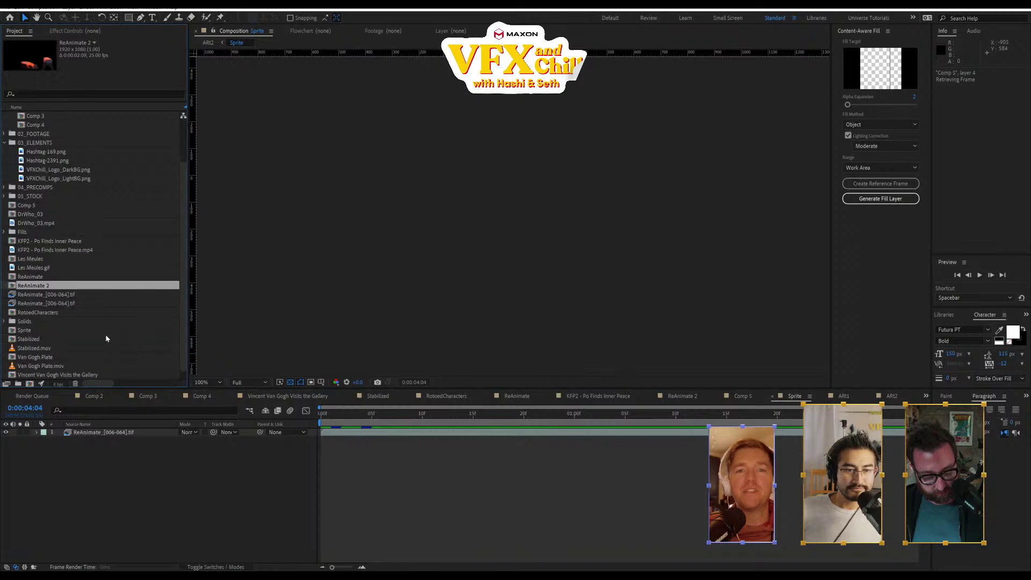
pyautogui.click(65, 303)
pyautogui.moveTo(60, 319); pyautogui.dragTo(30, 385)
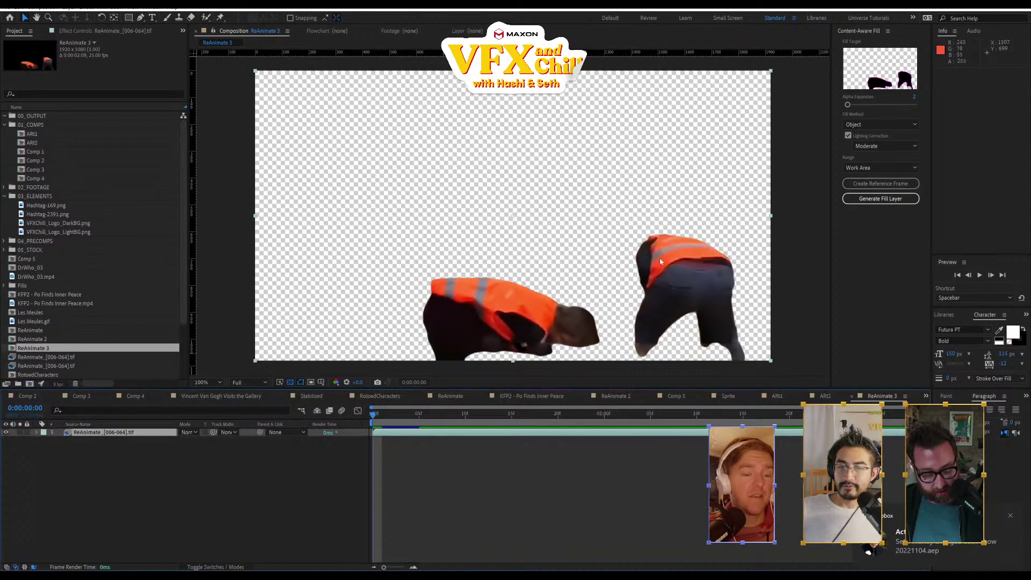
pyautogui.press(',')
pyautogui.press('.')
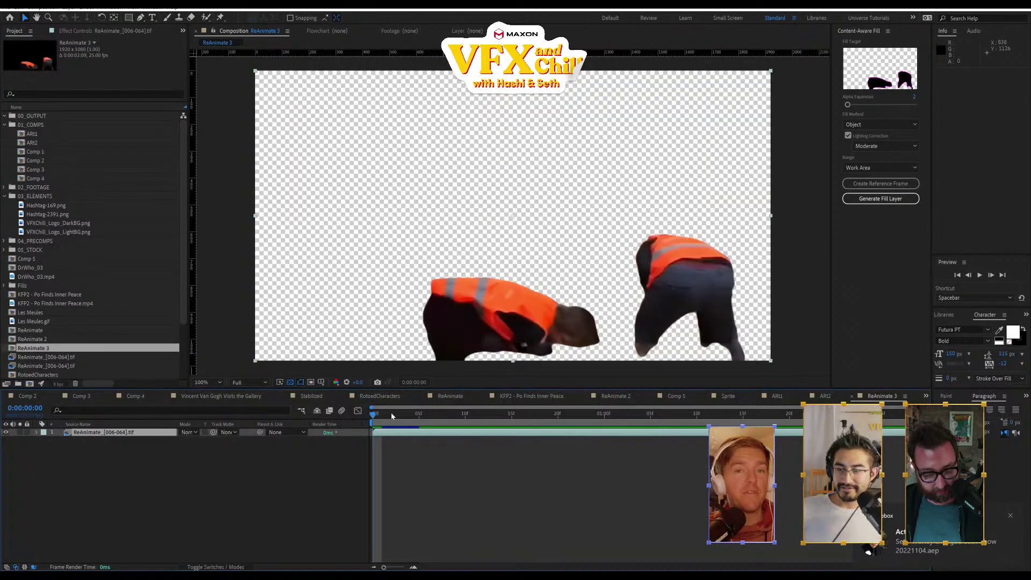
pyautogui.moveTo(391, 416); pyautogui.dragTo(494, 427)
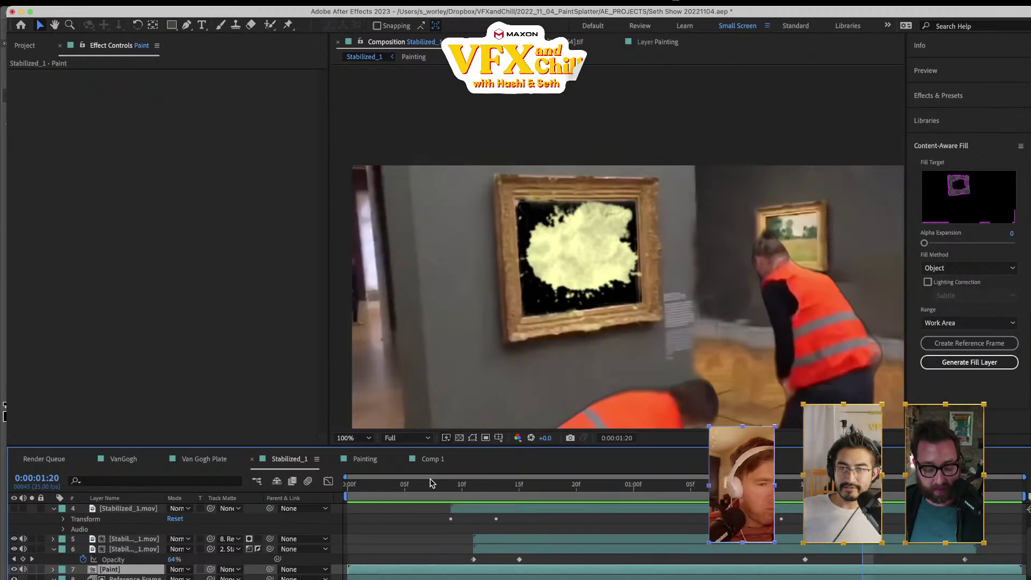
# - Preview the paint splat on the framed painting in the Stabilized_1 composition
pyautogui.press('space')
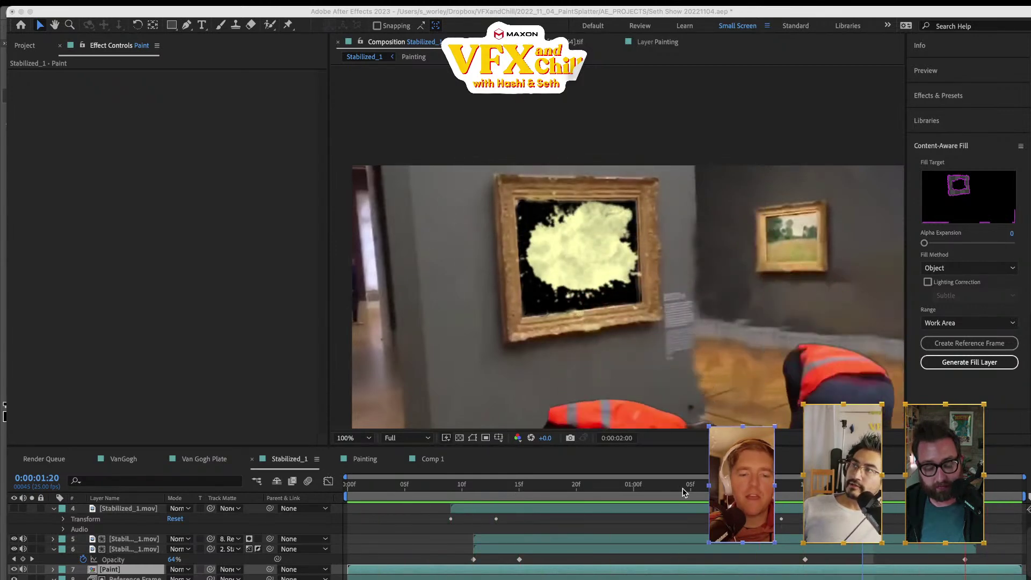
pyautogui.press('space')
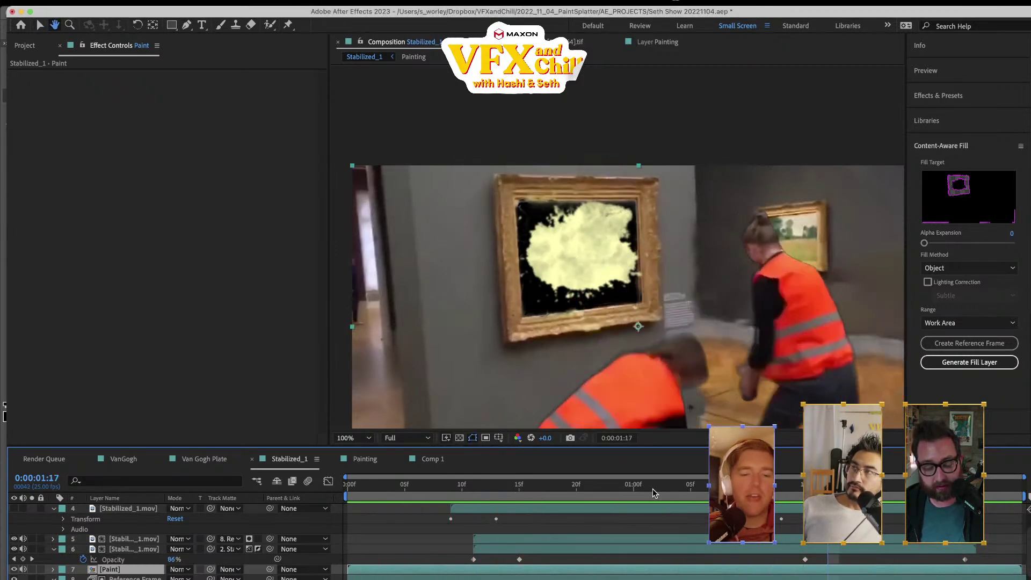
pyautogui.press('space')
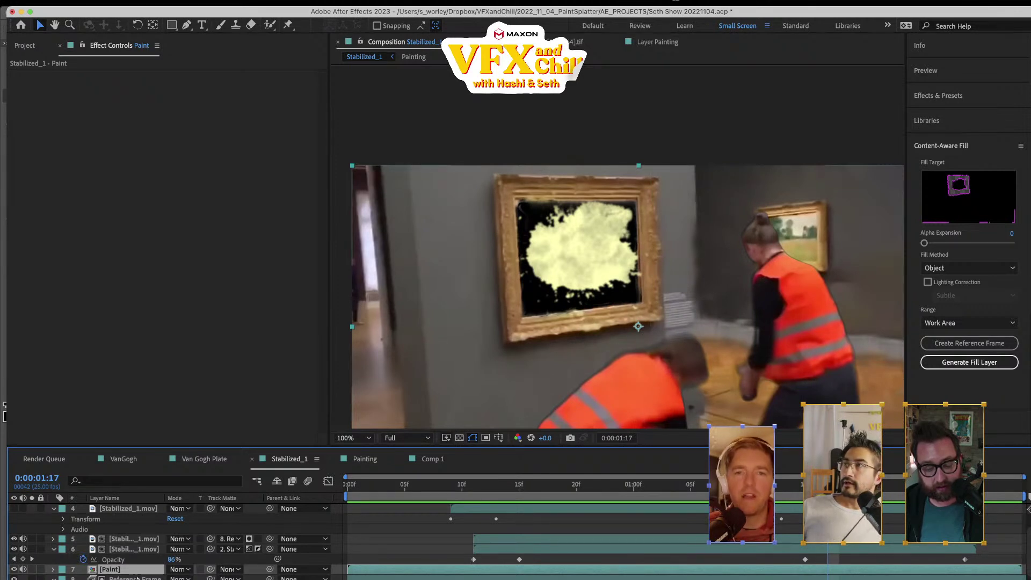
# - Apply the Fractal Noise effect to the Paint layer in the Stabilized_1 composition
pyautogui.scroll(-2, 137, 578)
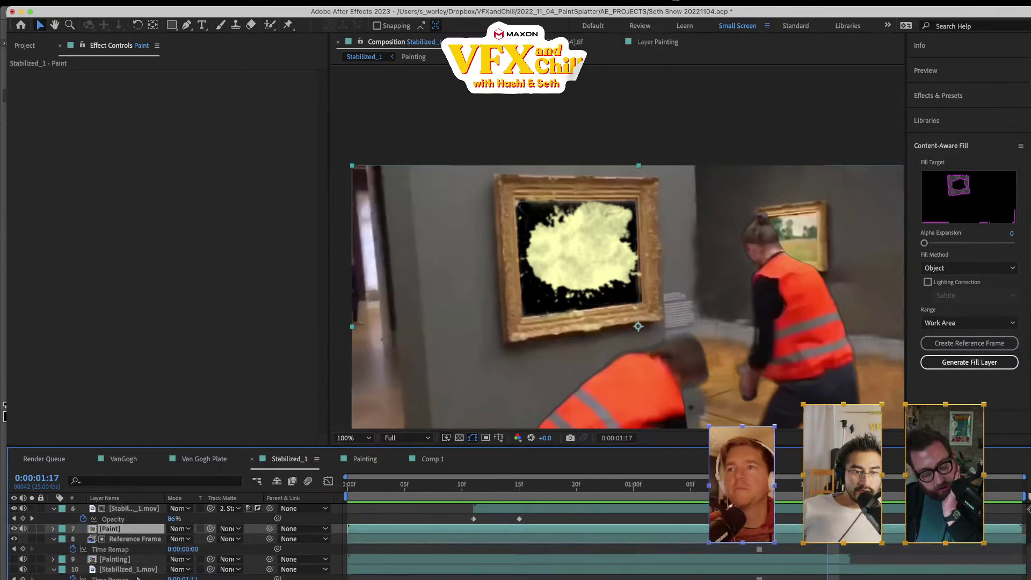
pyautogui.scroll(1, 130, 553)
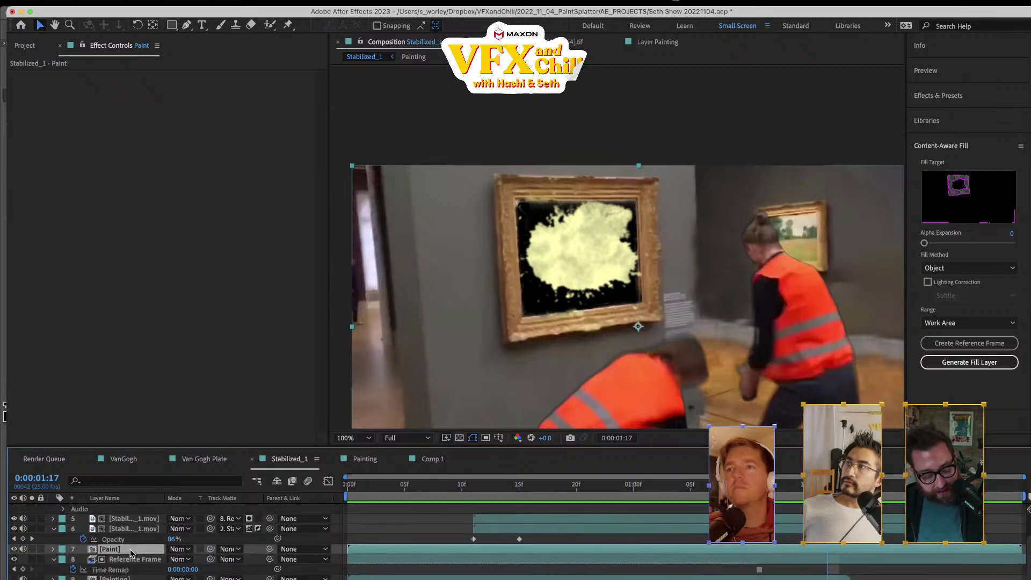
pyautogui.hotkey('ctrl', 'space')
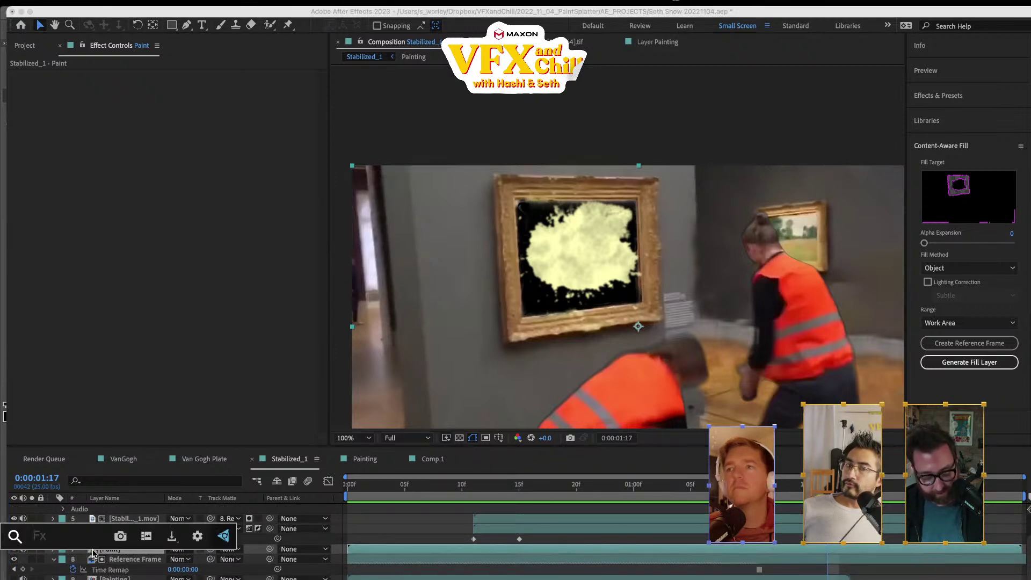
pyautogui.write('tu')
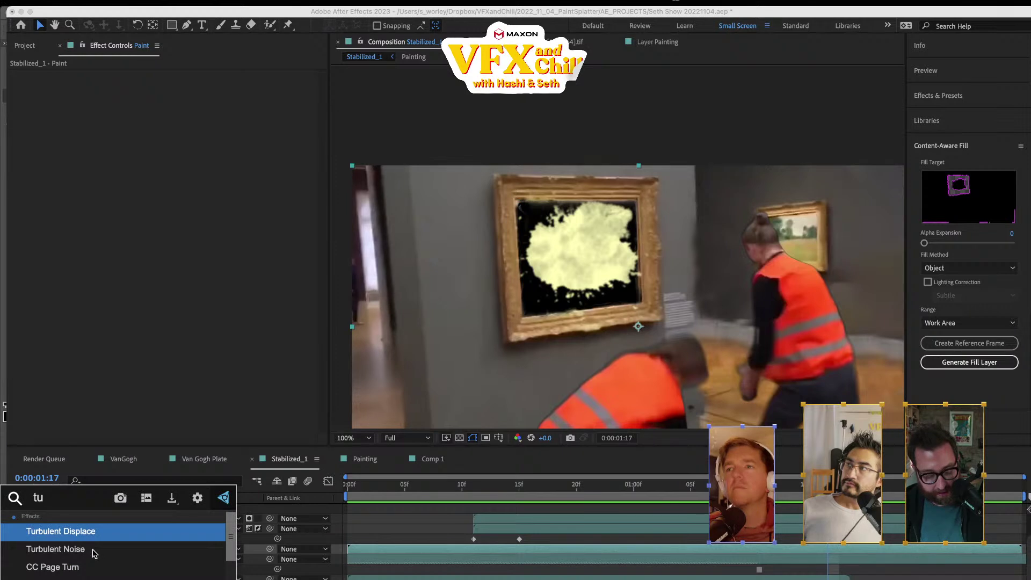
pyautogui.press('BackSpace')
pyautogui.press('BackSpace')
pyautogui.write('frac')
pyautogui.press('Return')
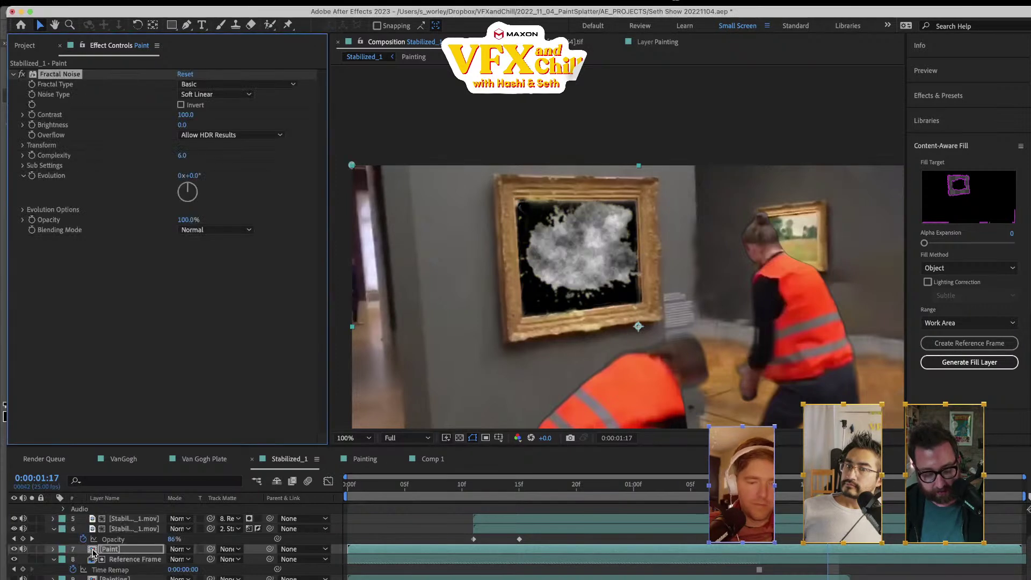
# - Try an inverted Dynamic fractal type with contrast 146 and brightness -72 on the Paint layer's Fractal Noise
pyautogui.click(237, 230)
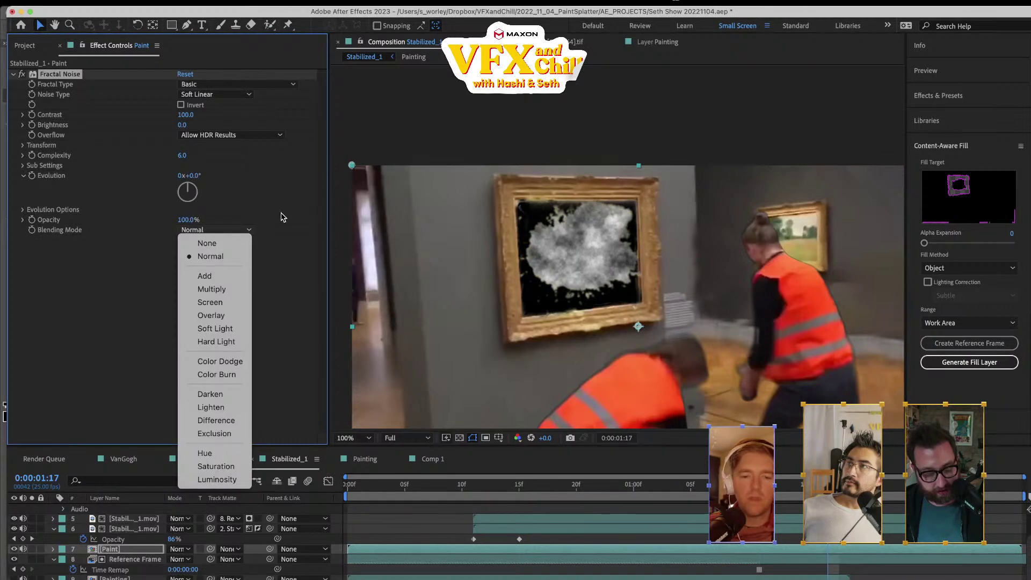
pyautogui.click(288, 228)
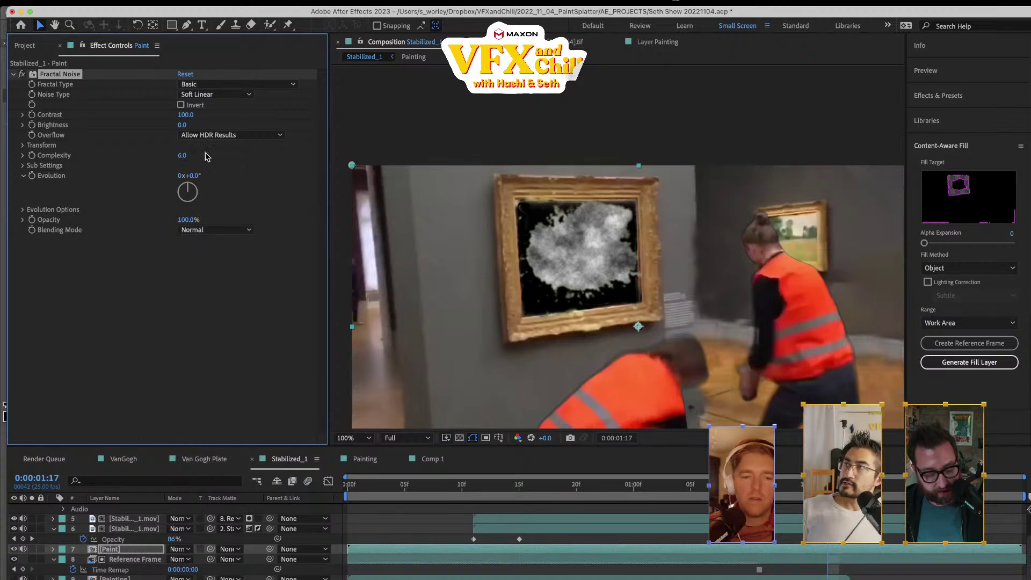
pyautogui.moveTo(183, 125)
pyautogui.mouseDown()
pyautogui.moveTo(153, 125)
pyautogui.moveTo(182, 124)
pyautogui.mouseUp()
pyautogui.click(228, 86)
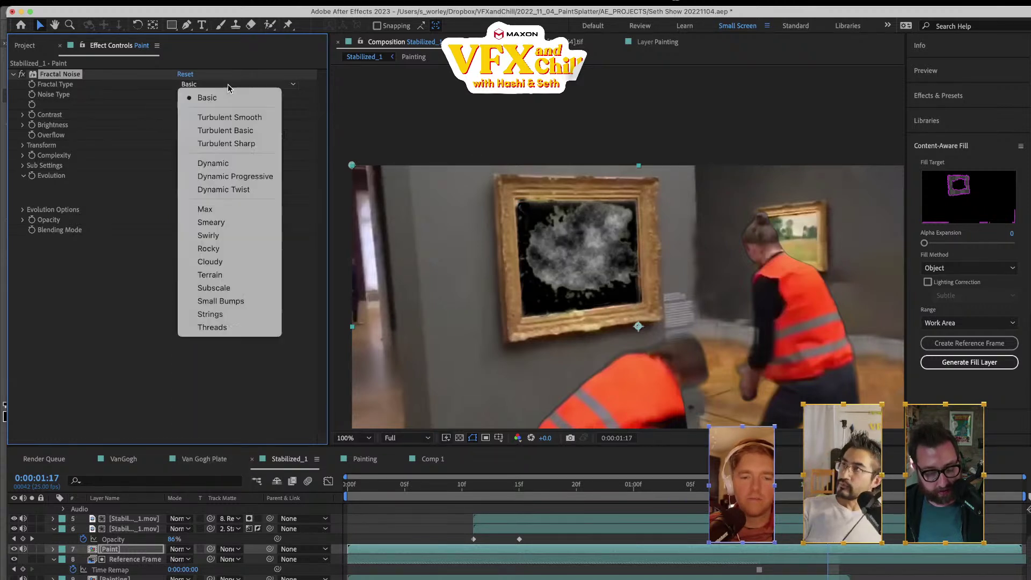
pyautogui.click(240, 162)
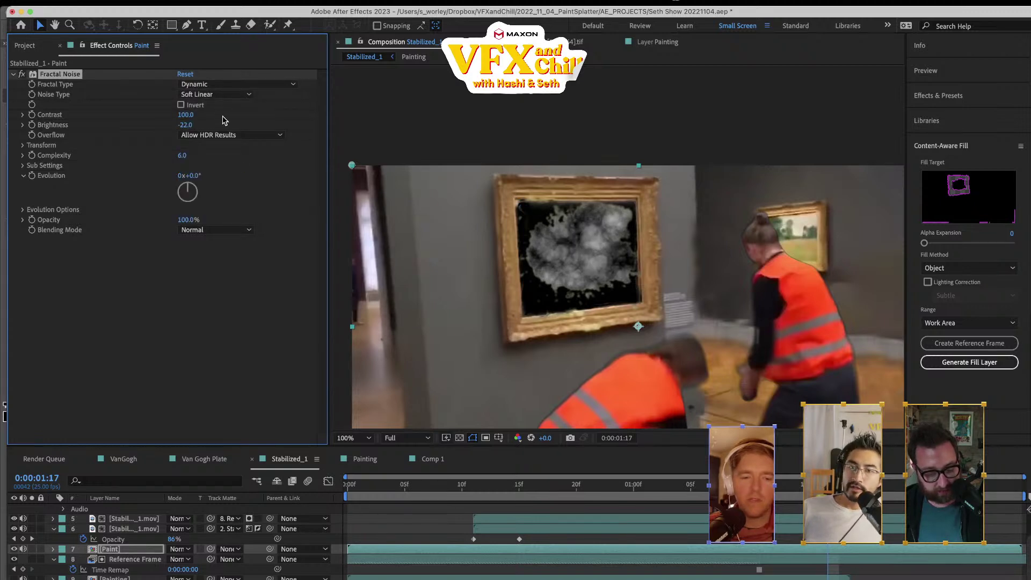
pyautogui.click(182, 105)
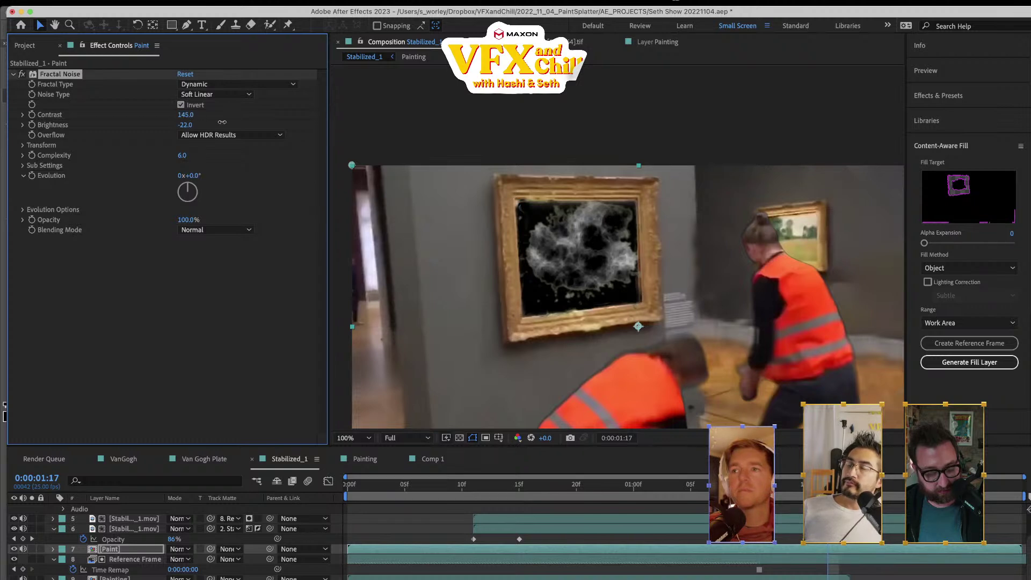
pyautogui.moveTo(184, 122); pyautogui.dragTo(158, 124)
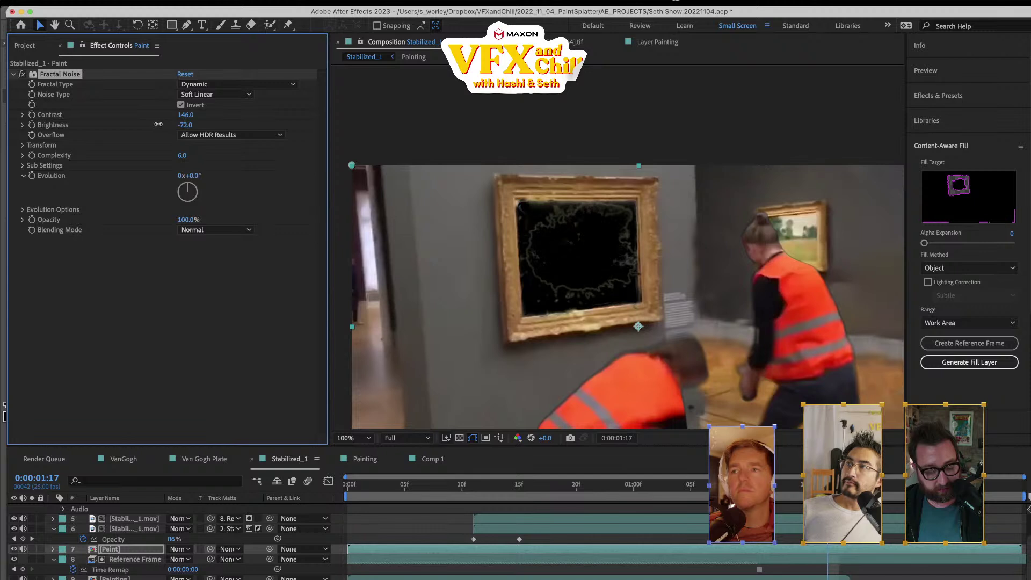
# - Set the Fractal Noise to the Smeary type without inversion, with contrast 0 and brightness -5
pyautogui.click(215, 85)
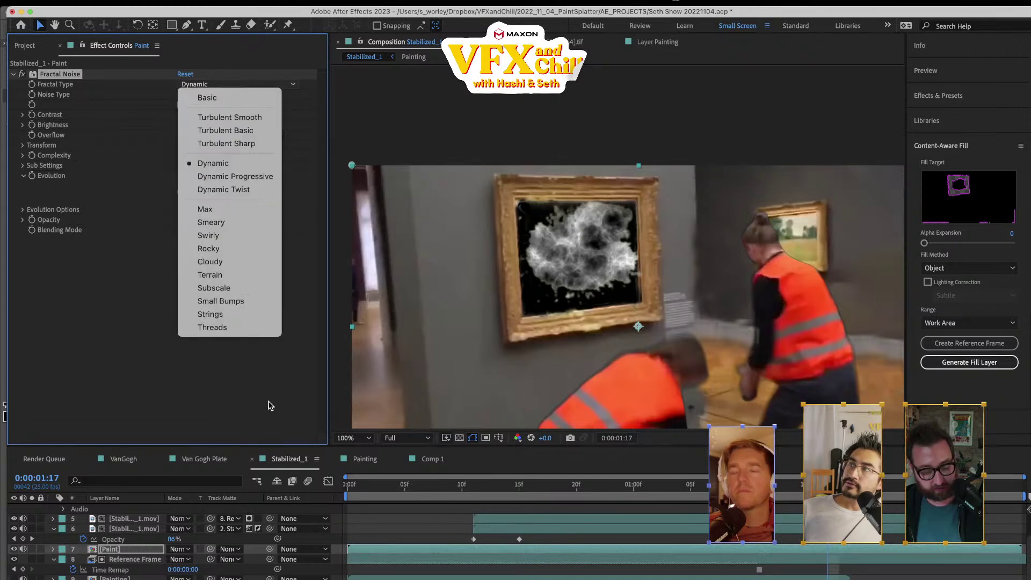
pyautogui.click(212, 222)
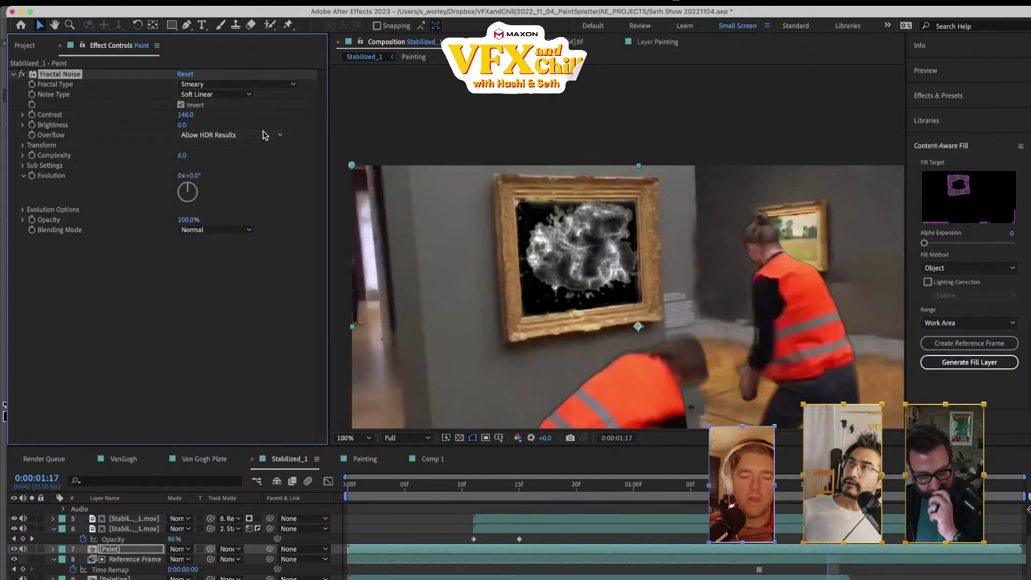
pyautogui.click(181, 105)
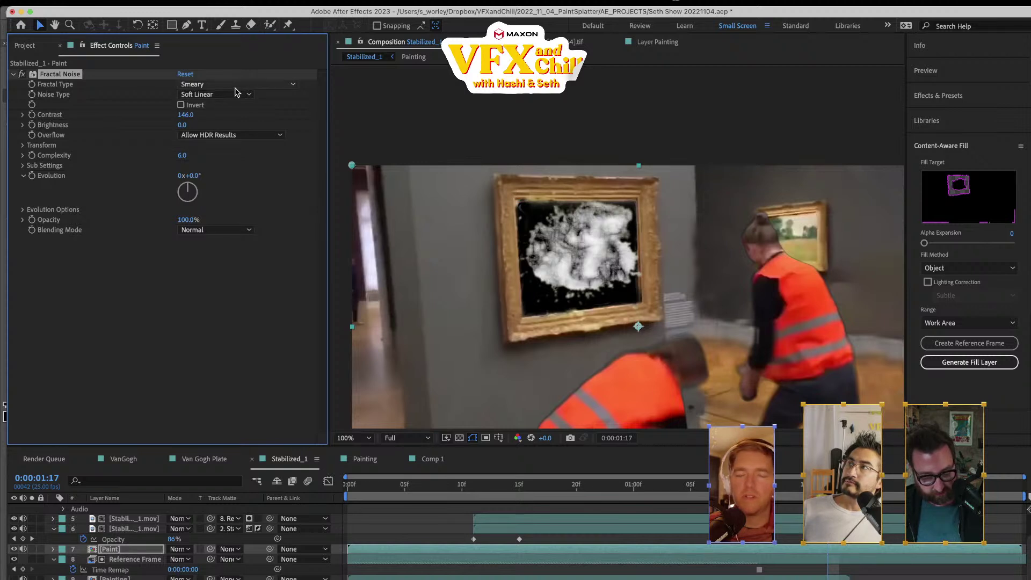
pyautogui.moveTo(182, 125); pyautogui.dragTo(9, 129)
# - Duplicate the Paint layer and set the upper copy as the track matte of the lower one
pyautogui.click(130, 550)
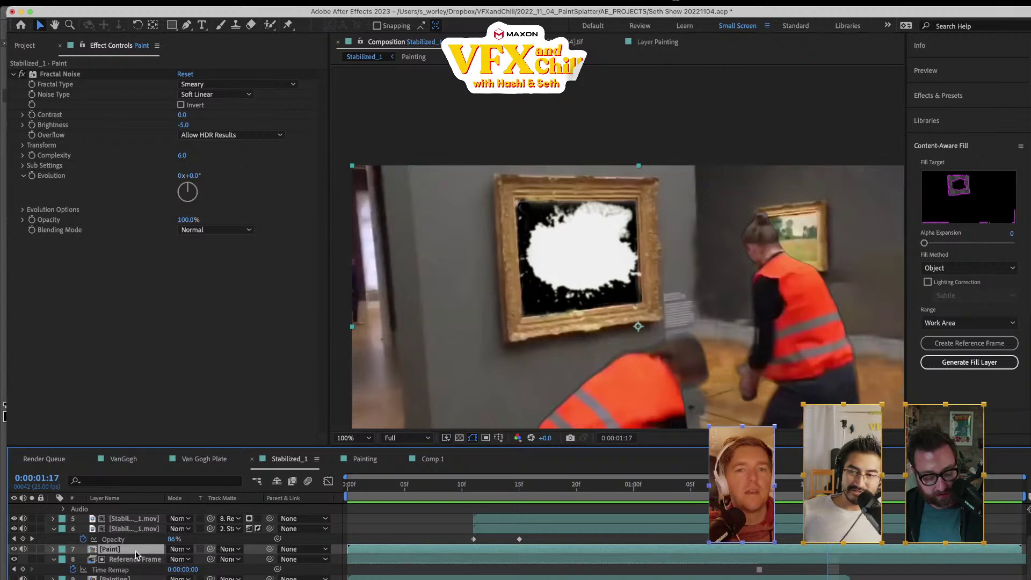
pyautogui.press('super+d')
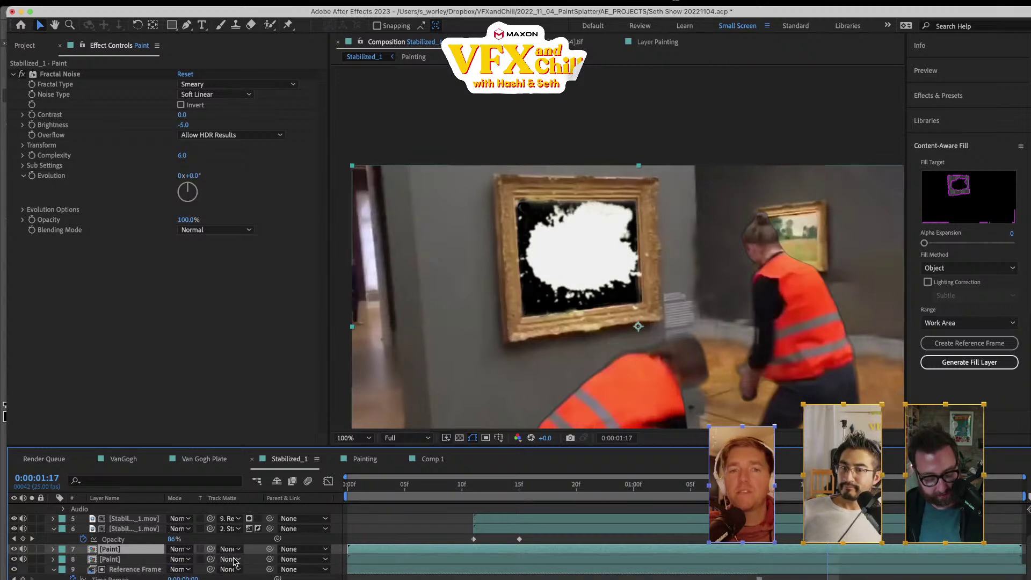
pyautogui.click(234, 559)
pyautogui.click(250, 559)
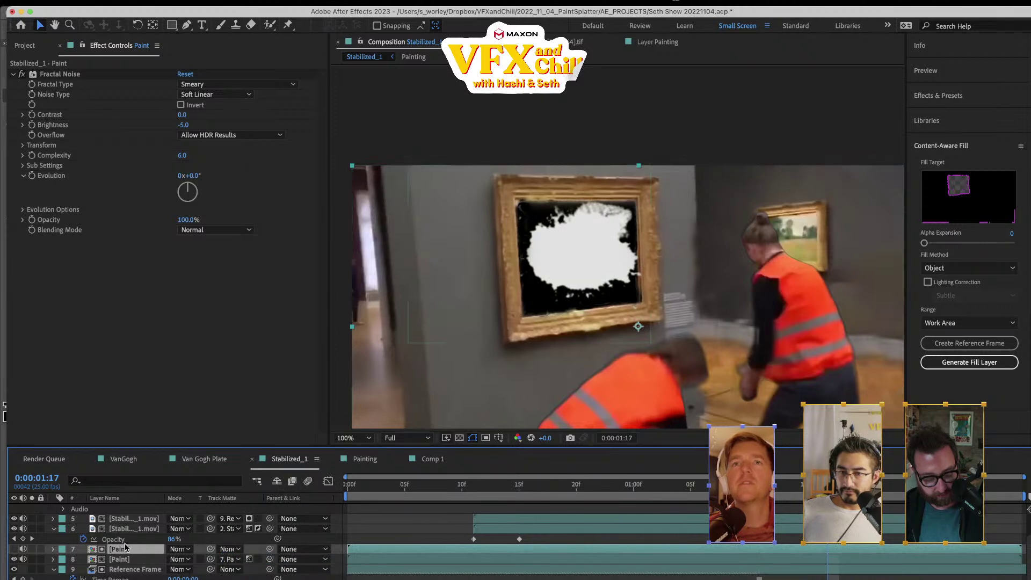
# - Remove the Fractal Noise effect from the lower Paint layer
pyautogui.click(119, 561)
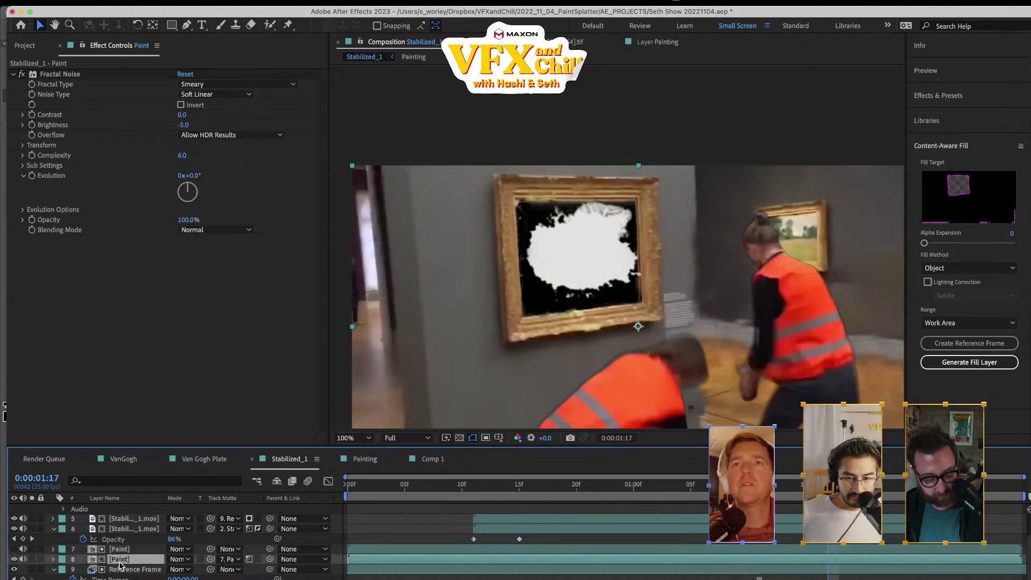
pyautogui.click(53, 74)
pyautogui.press('Delete')
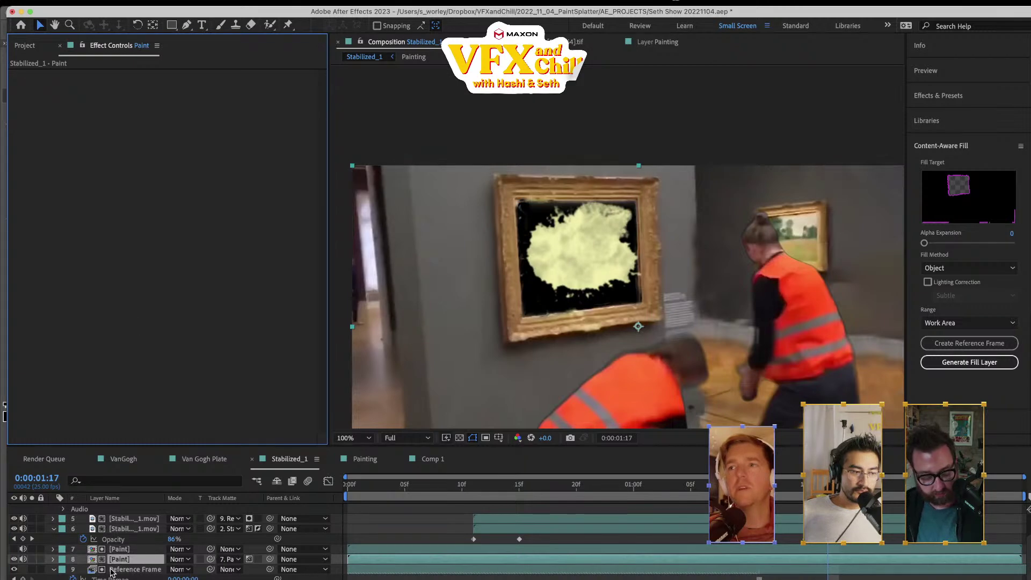
# - Enable keyframing for Fractal Noise Contrast on the upper Paint layer and raise it to 1313 at 0:00:02:08
pyautogui.click(127, 551)
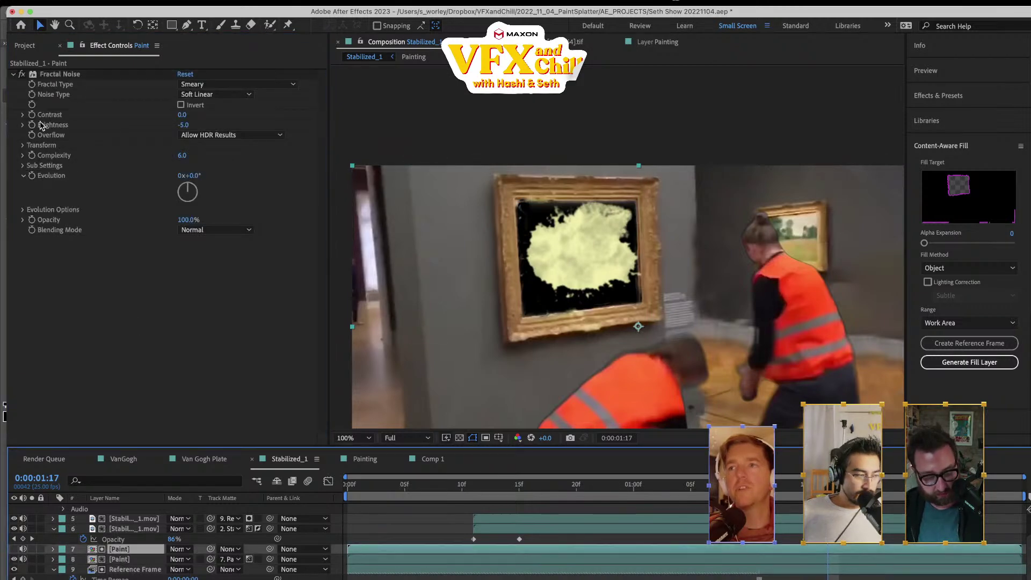
pyautogui.moveTo(832, 486); pyautogui.dragTo(1019, 489)
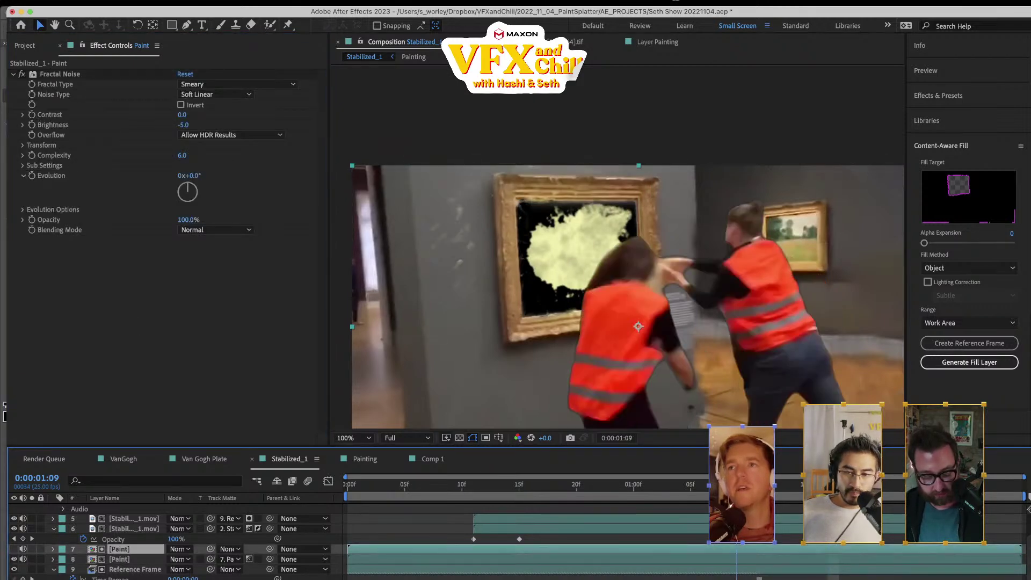
pyautogui.click(31, 115)
pyautogui.moveTo(182, 115); pyautogui.dragTo(912, 181)
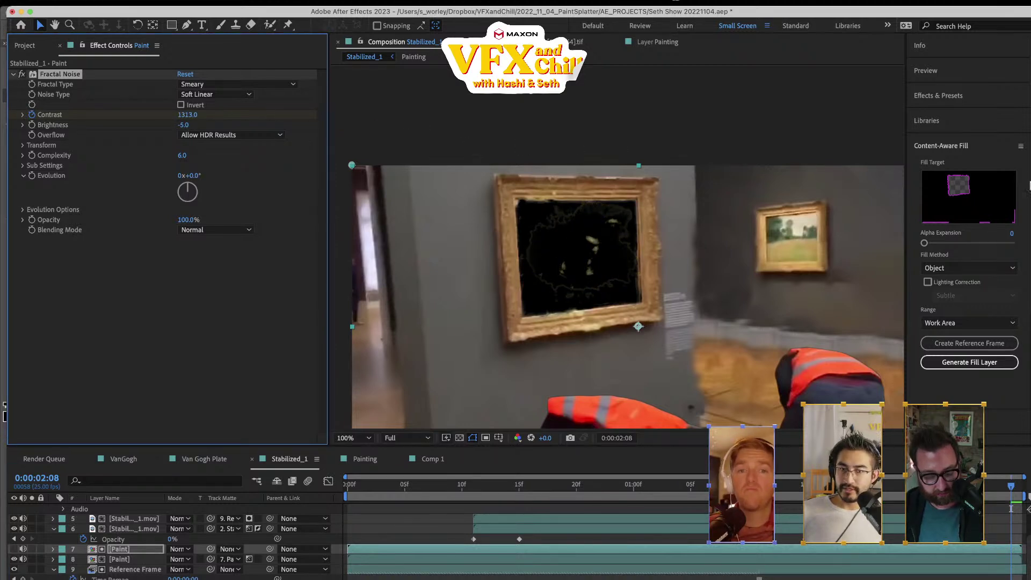
# - Raise the upper Paint layer's Fractal Noise Contrast at 0:00:02:08 to 2690 and preview the dissolve from 0:00:01:07
pyautogui.moveTo(1030, 185); pyautogui.dragTo(1029, 186)
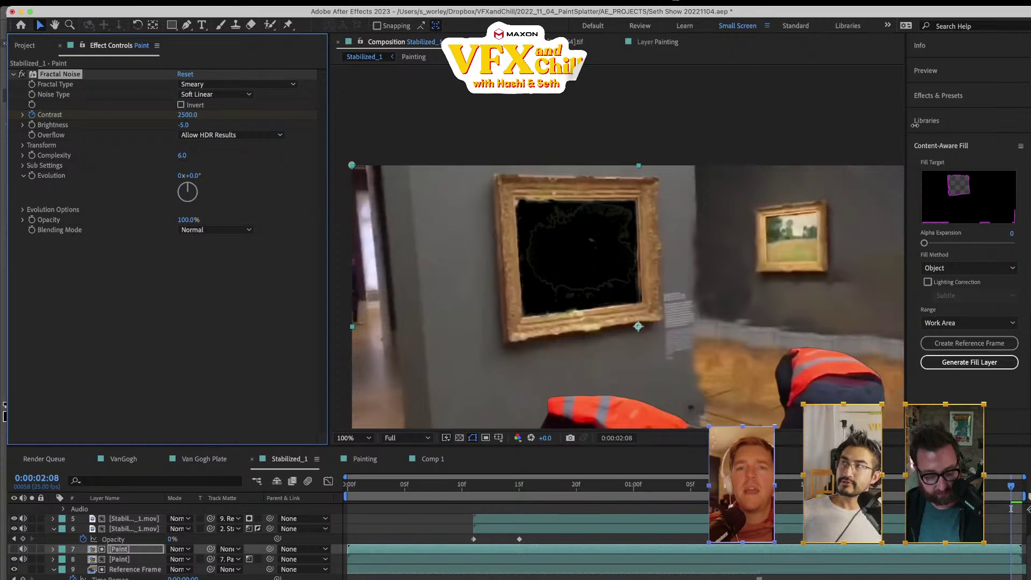
pyautogui.click(713, 484)
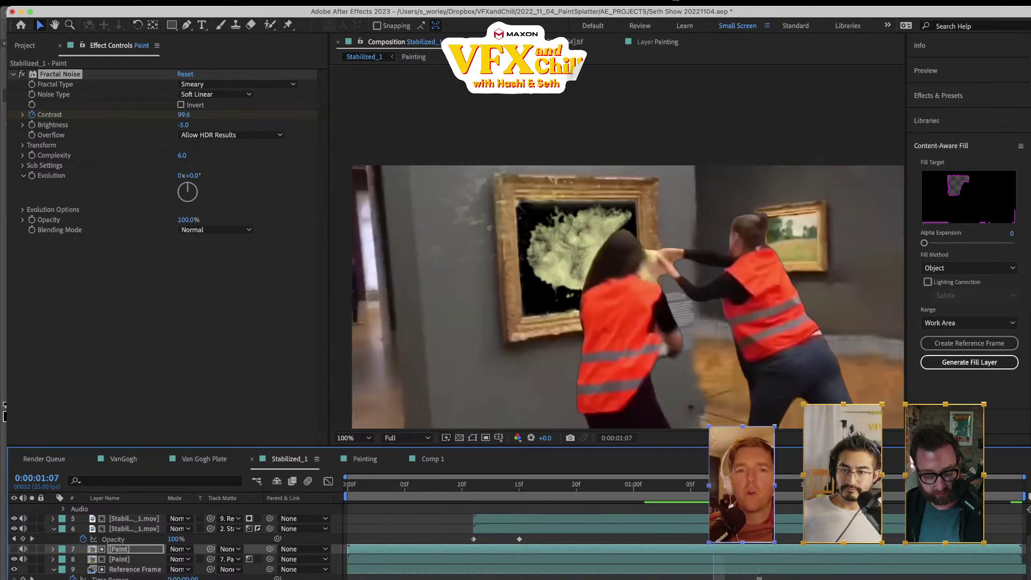
pyautogui.press('space')
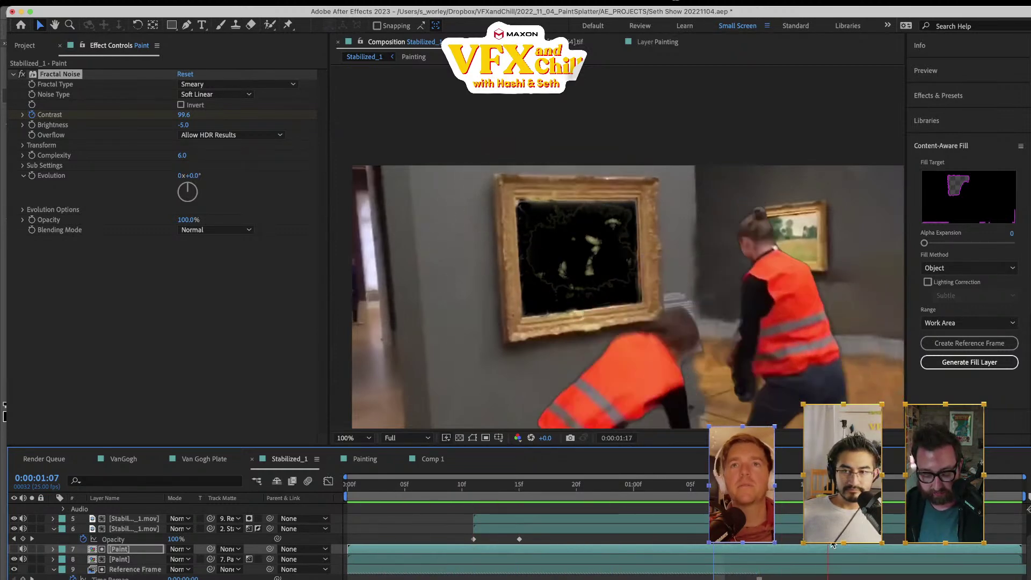
# - Move the first Contrast keyframe on the upper Paint layer to about 0:00:01:14 and apply Easy Ease to it
pyautogui.press('u')
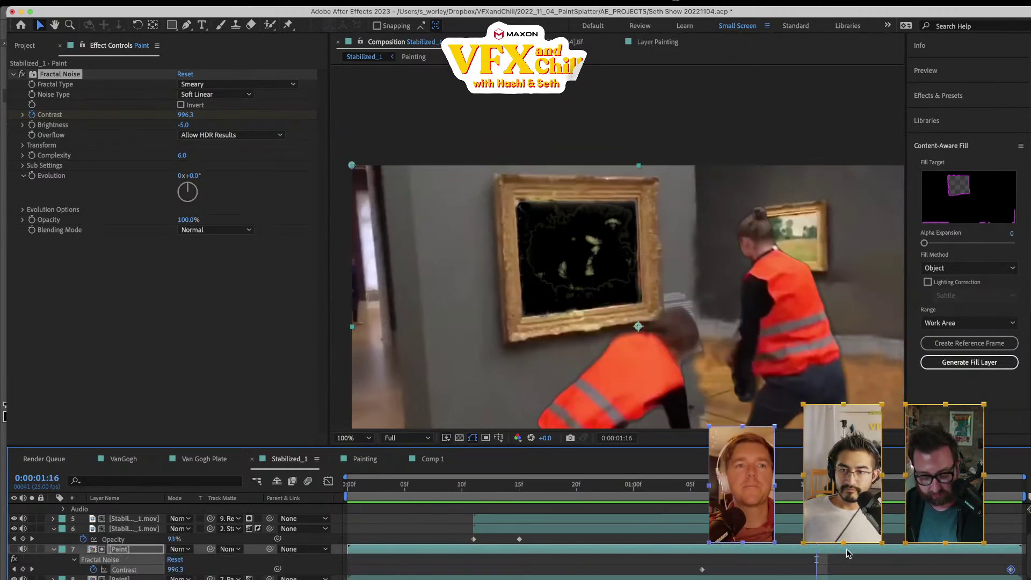
pyautogui.click(700, 570)
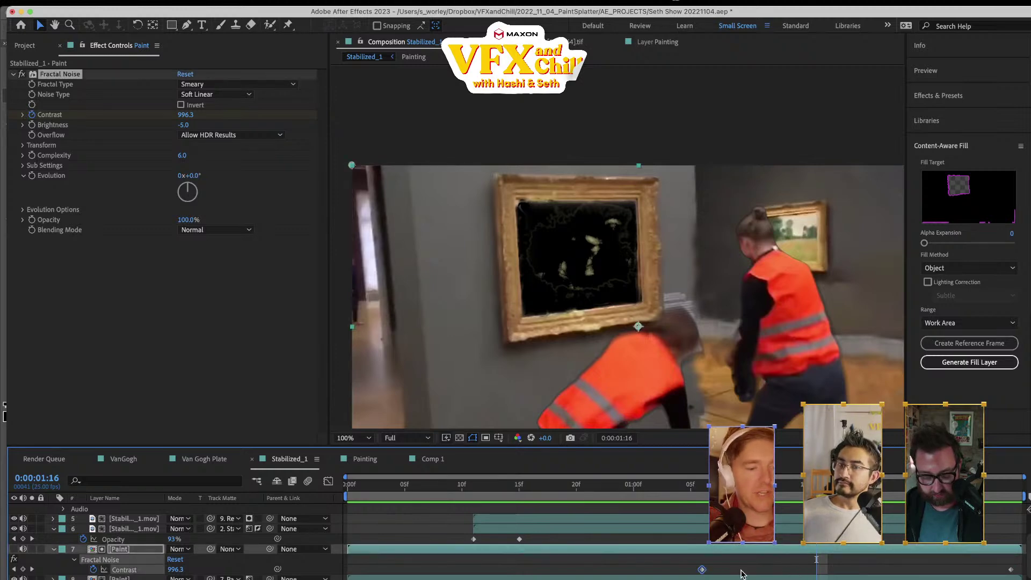
pyautogui.moveTo(702, 570); pyautogui.dragTo(793, 569)
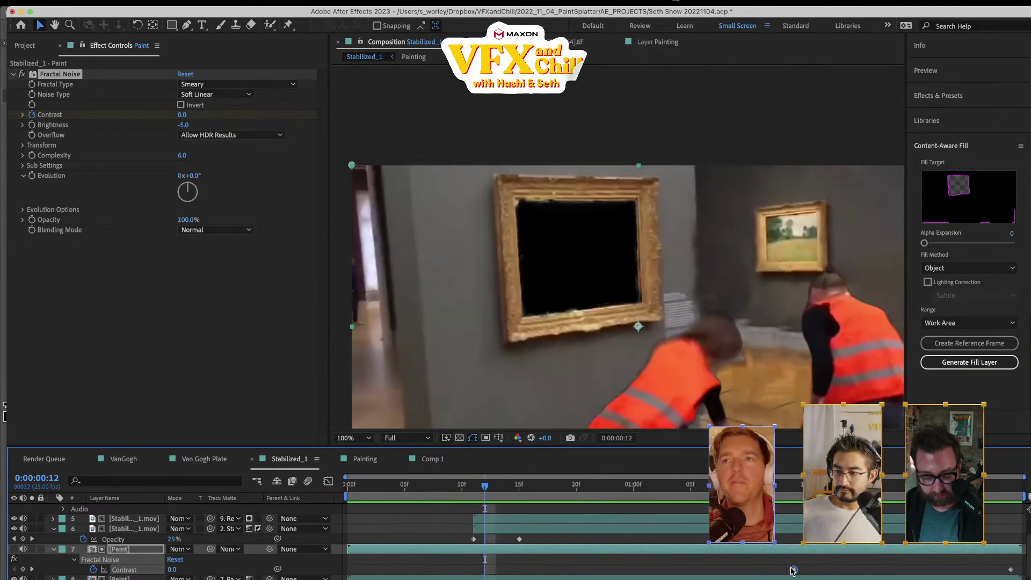
pyautogui.rightClick(791, 570)
pyautogui.press('Escape')
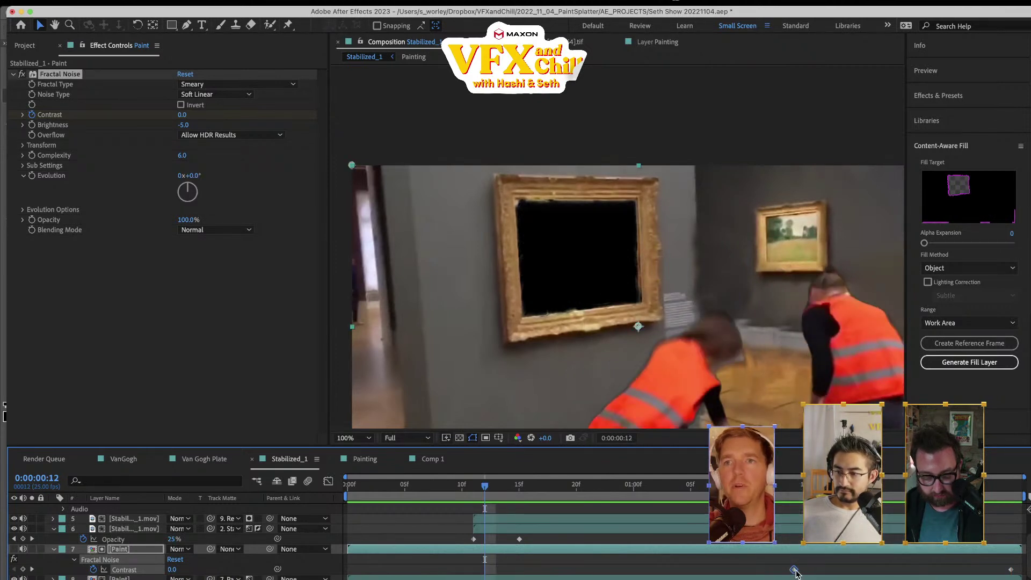
pyautogui.rightClick(794, 570)
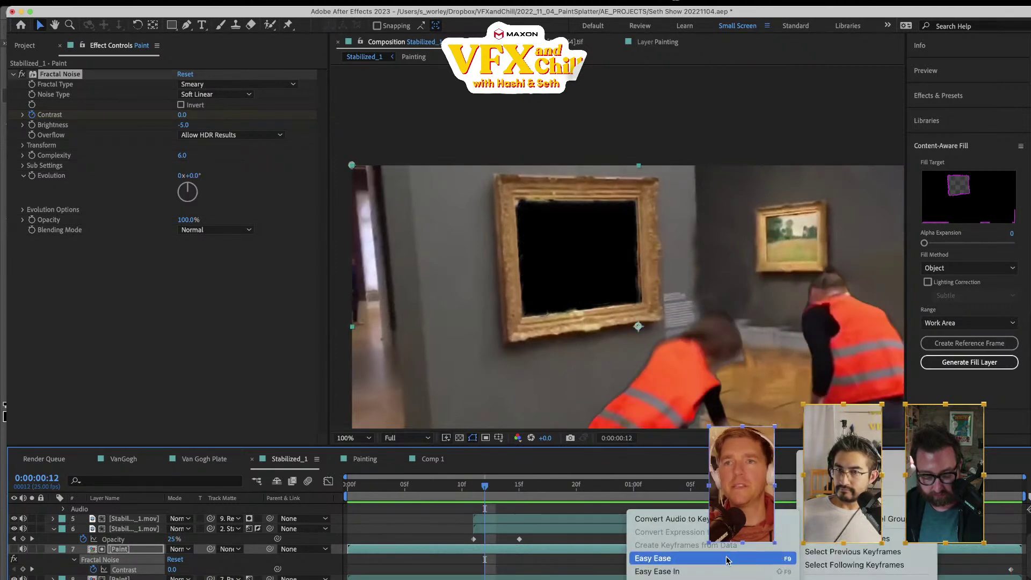
pyautogui.click(729, 573)
# - Move the eased Contrast keyframe back to about 0:00:01:08 and play back the paint dissolve to check its timing
pyautogui.click(775, 486)
pyautogui.press('space')
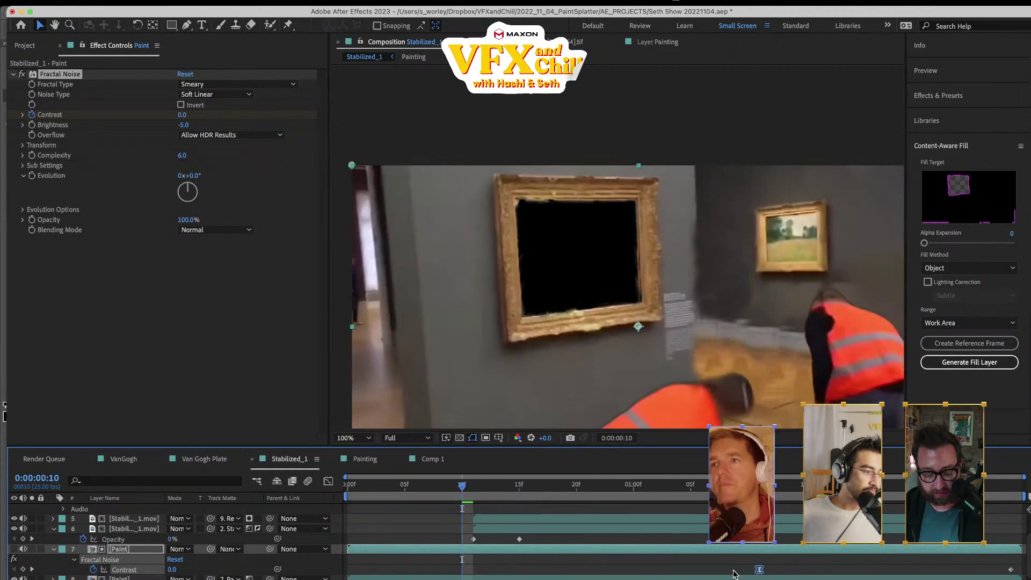
pyautogui.press('space')
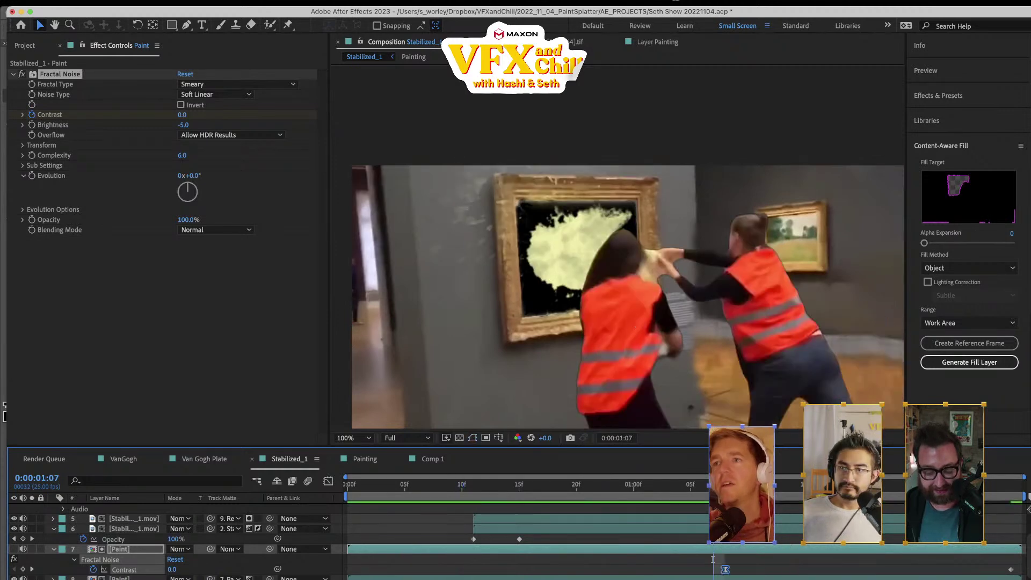
pyautogui.press('space')
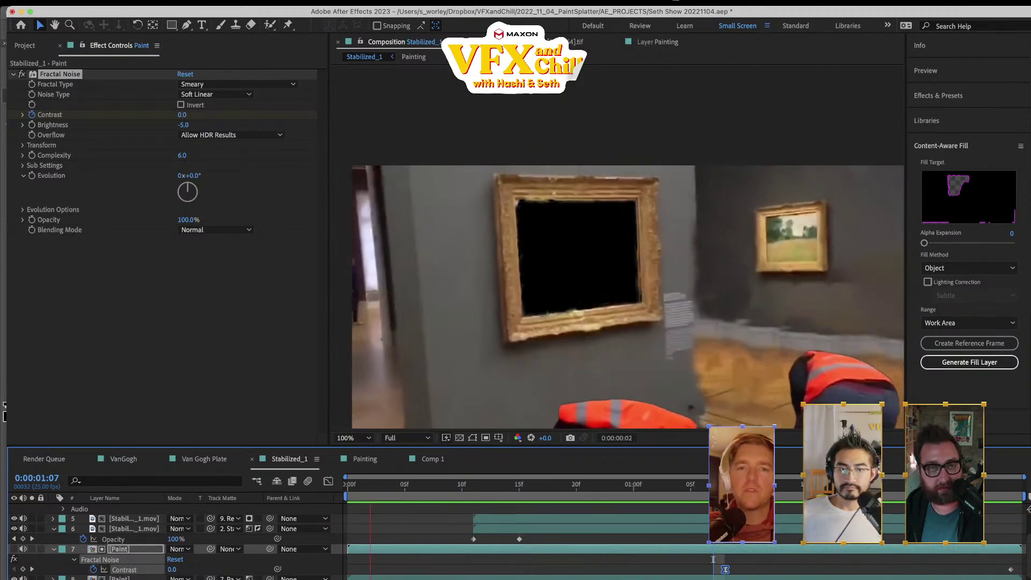
pyautogui.press('space')
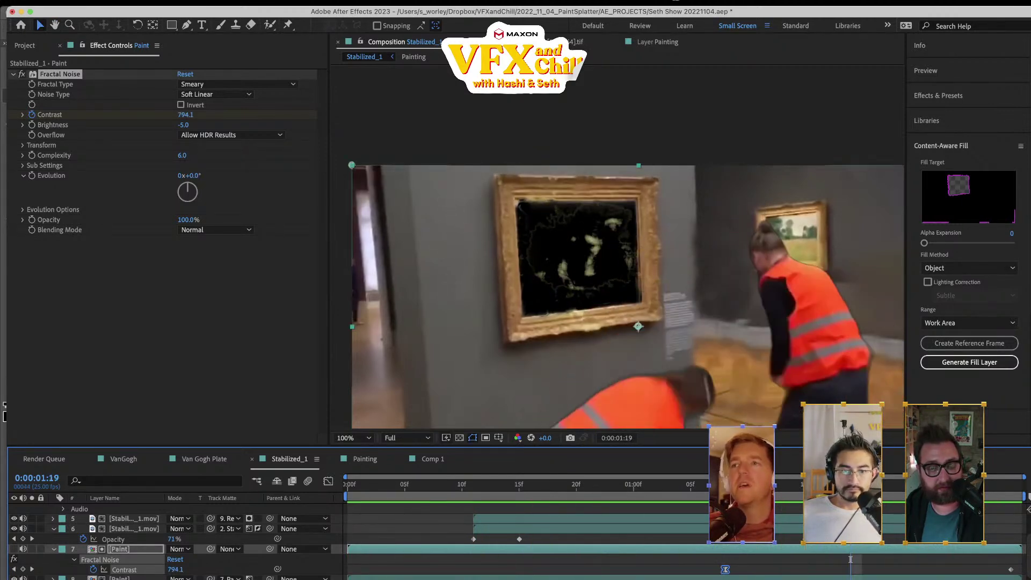
pyautogui.press('j')
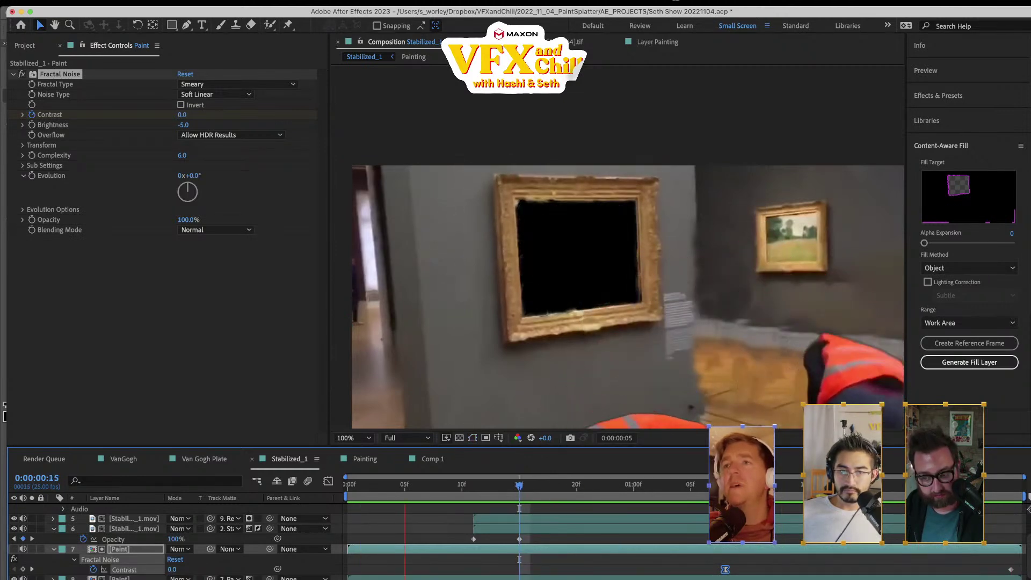
pyautogui.press('space')
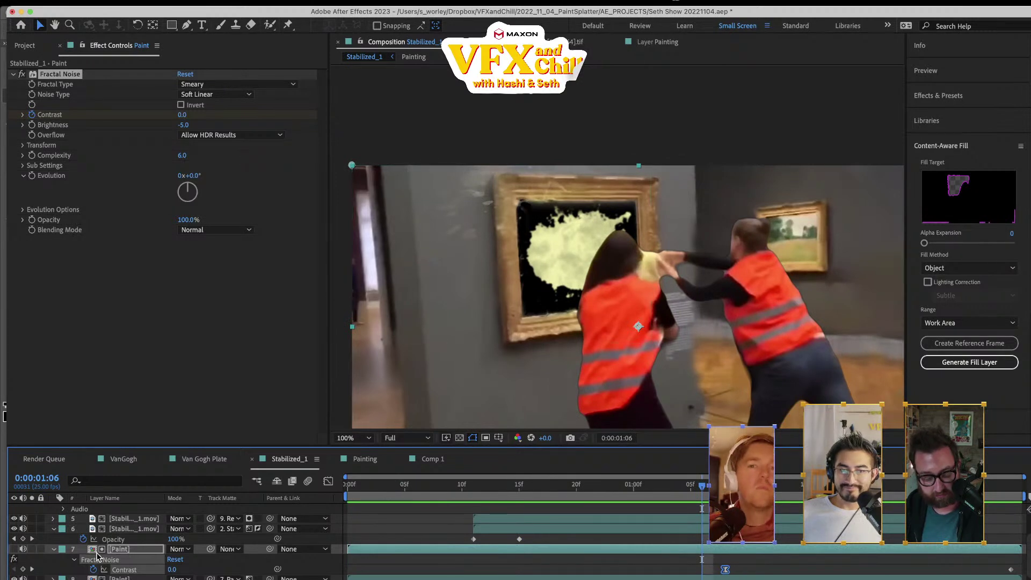
# - Duplicate the matted lower Paint layer and set the copy's track matte to None
pyautogui.click(94, 578)
pyautogui.press('super+d')
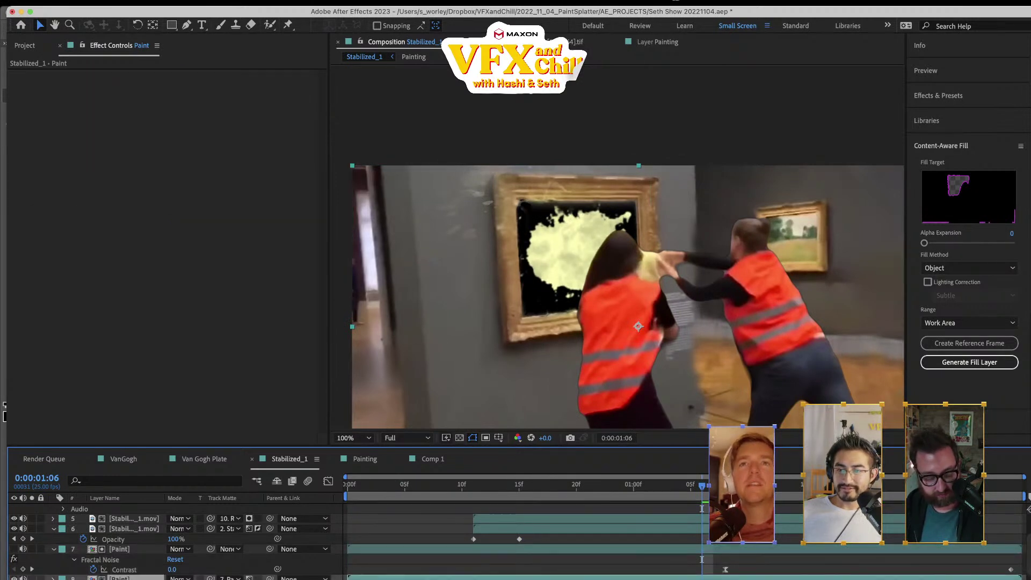
pyautogui.click(228, 548)
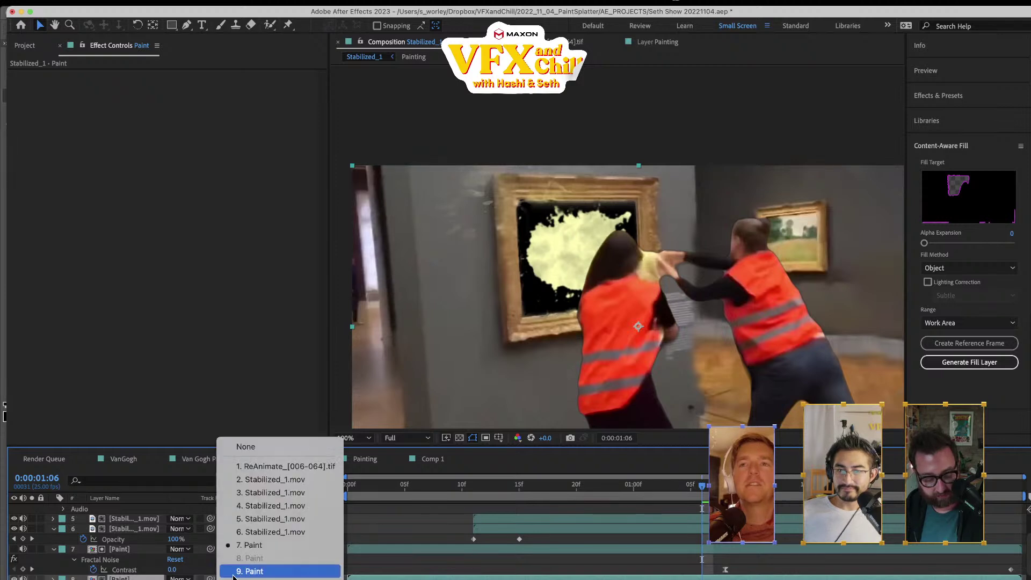
pyautogui.press('Escape')
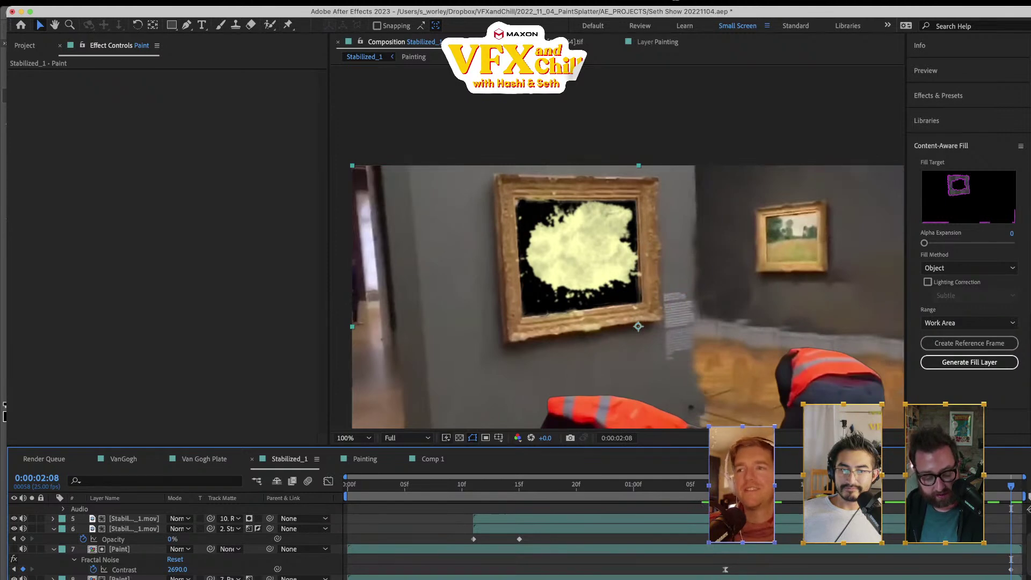
# - Apply Freeze Frame to the unmatted Paint copy at 0:00:02:08
pyautogui.click(232, 9)
pyautogui.moveTo(260, 160)
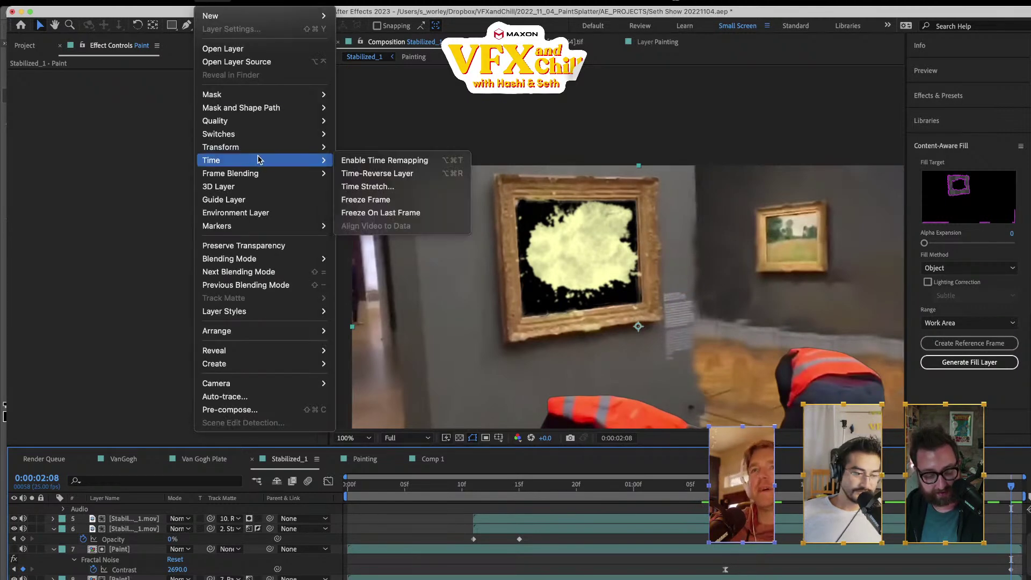
pyautogui.click(363, 200)
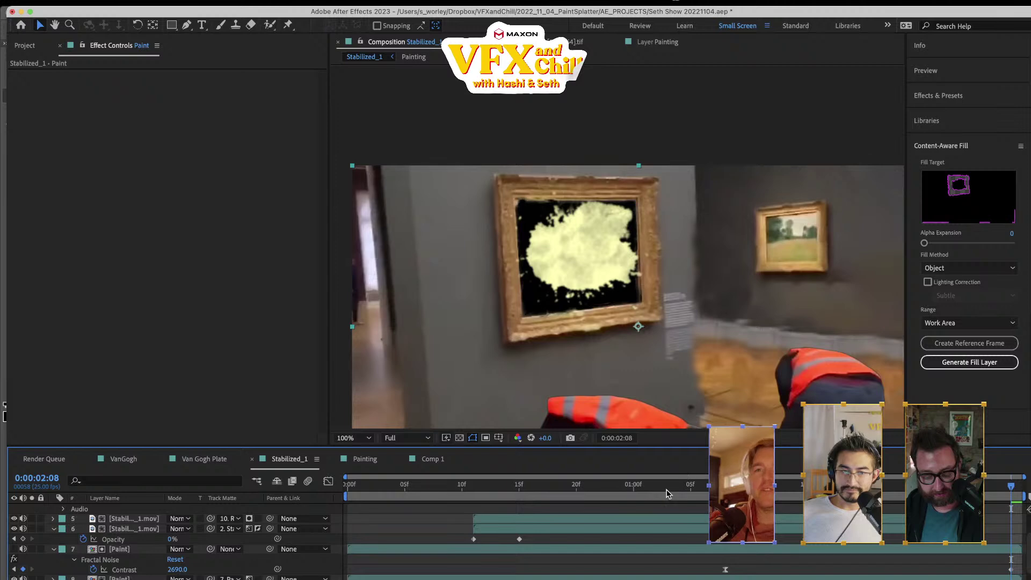
# - Preview the frozen Paint copy from the start of the composition, and hide it for a second playback
pyautogui.press('Home')
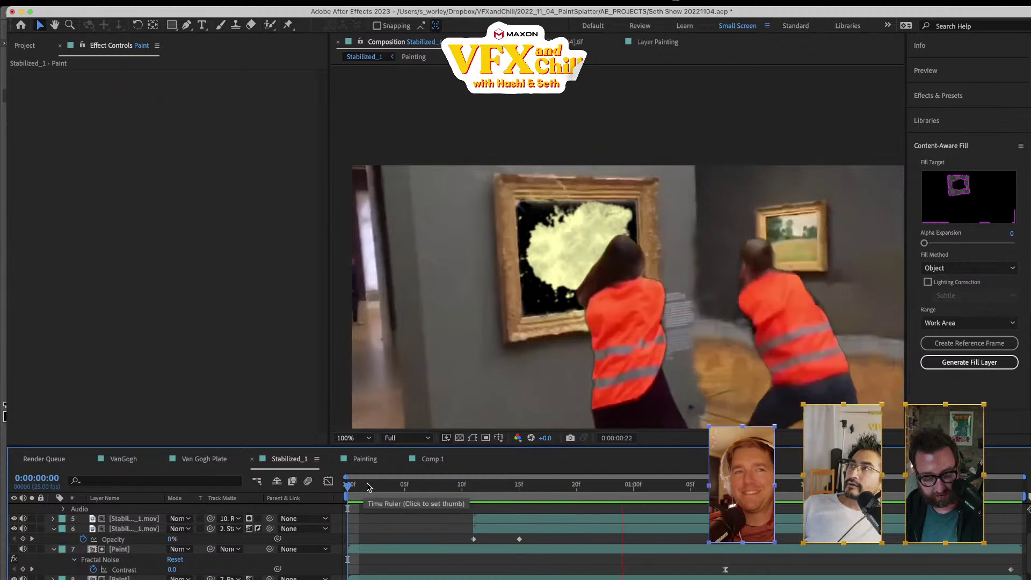
pyautogui.press('space')
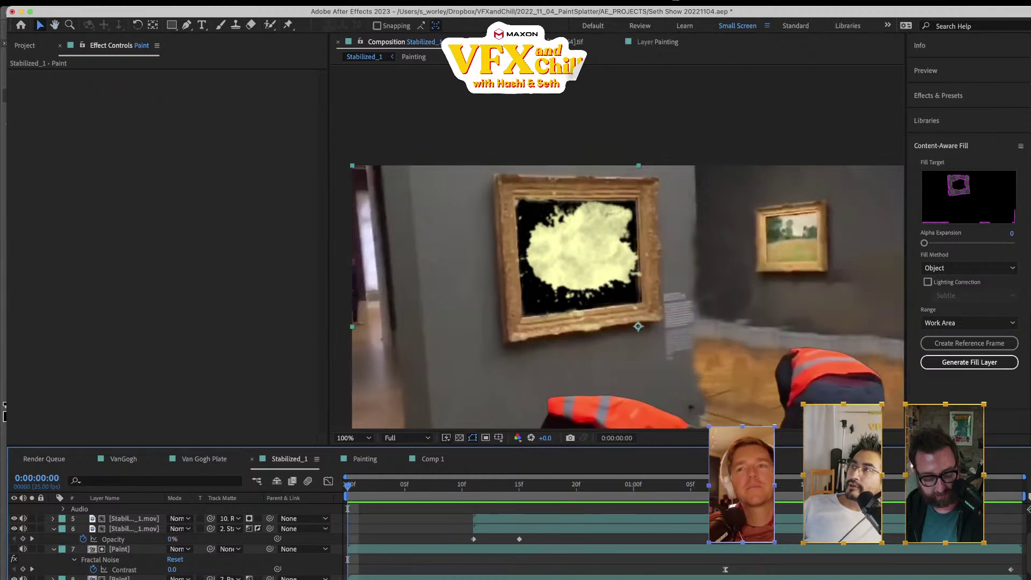
pyautogui.press('space')
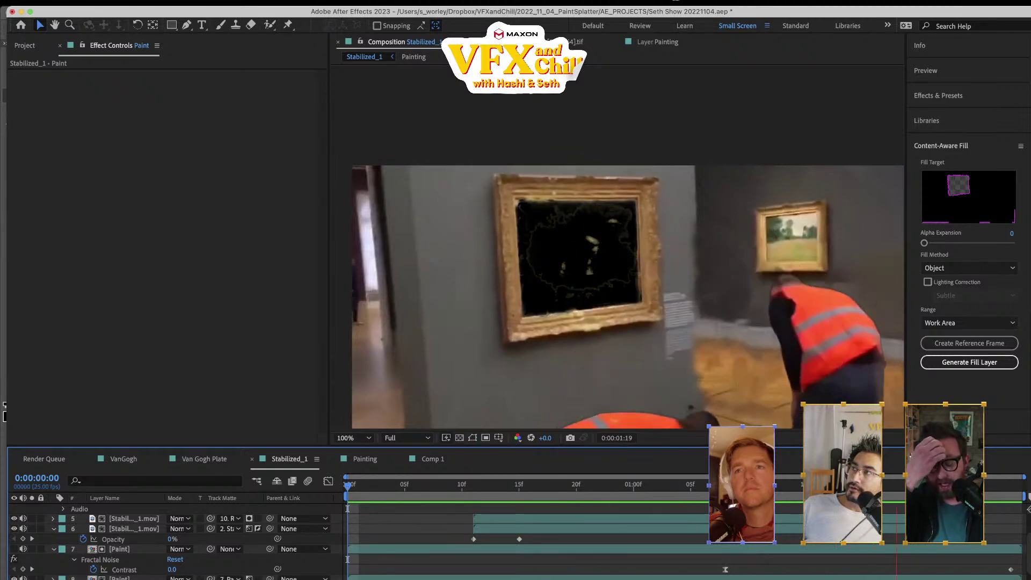
pyautogui.press('space')
# - Solo the Stabilized_1.mov layer with the animated opacity and play it back to examine its contribution around the frame
pyautogui.scroll(-5, 172, 537)
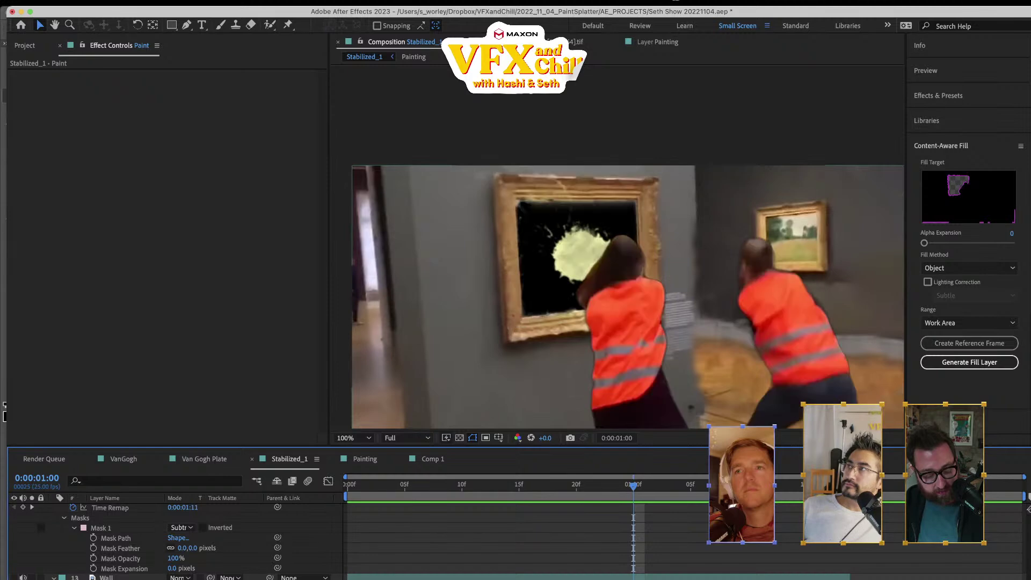
pyautogui.scroll(5, 633, 548)
pyautogui.press('space')
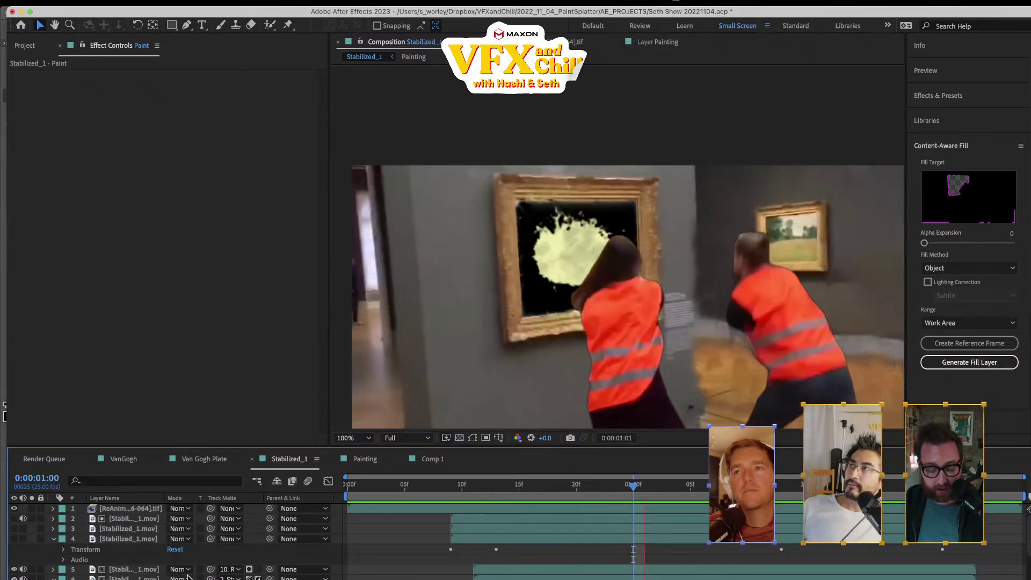
pyautogui.click(428, 487)
pyautogui.moveTo(428, 494); pyautogui.dragTo(646, 494)
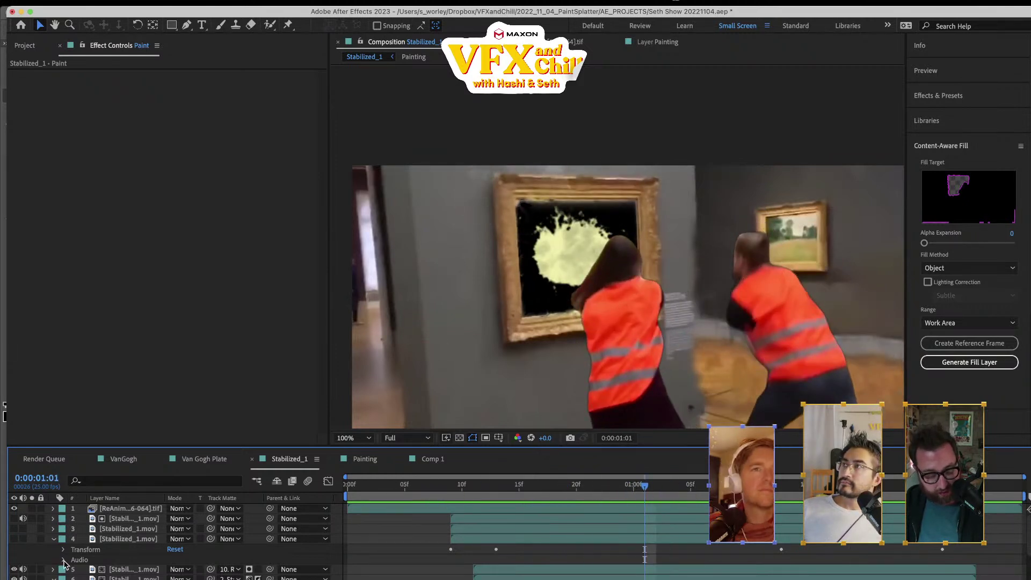
pyautogui.click(32, 578)
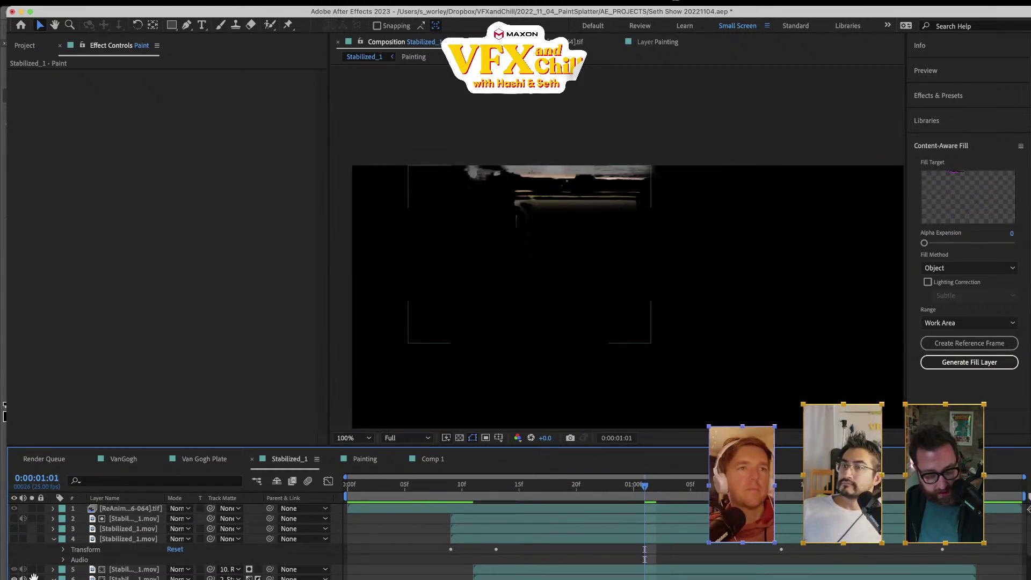
pyautogui.press('space')
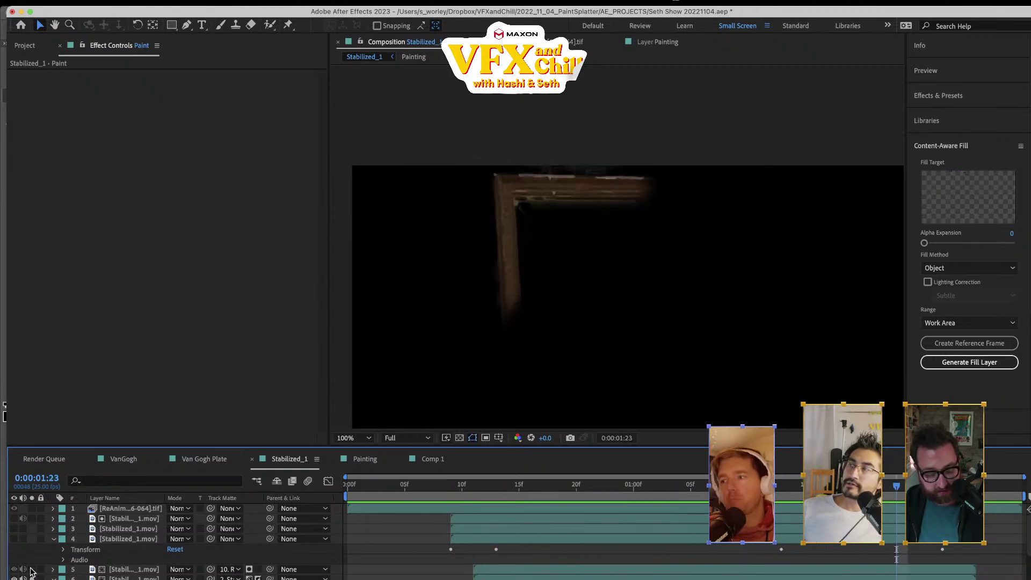
# - Go to 0:00:00:21 with all layers shown and enlarge the timeline area to reveal more of the layer stack
pyautogui.scroll(-8, 31, 571)
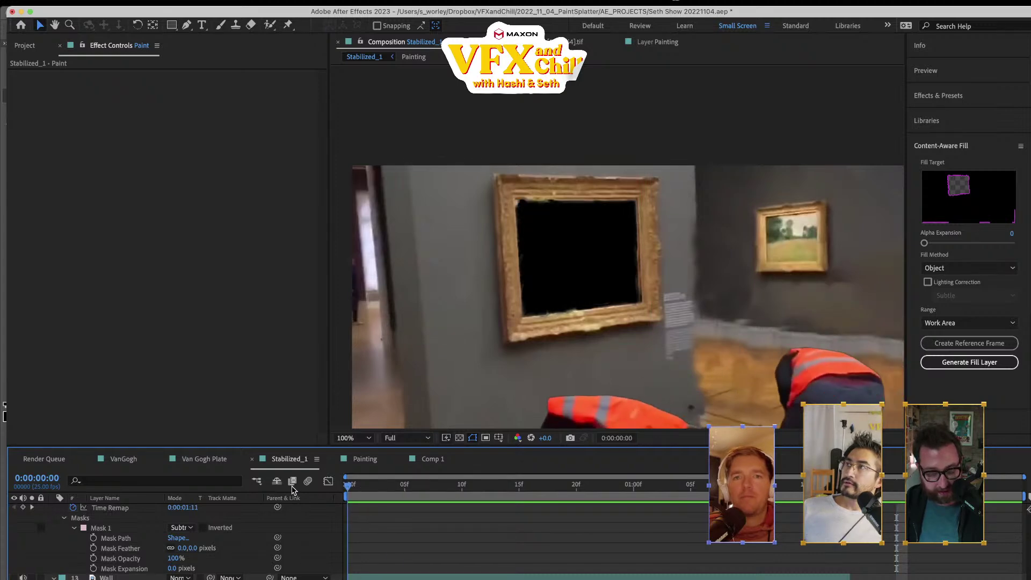
pyautogui.moveTo(475, 487); pyautogui.dragTo(593, 520)
pyautogui.scroll(10, 161, 553)
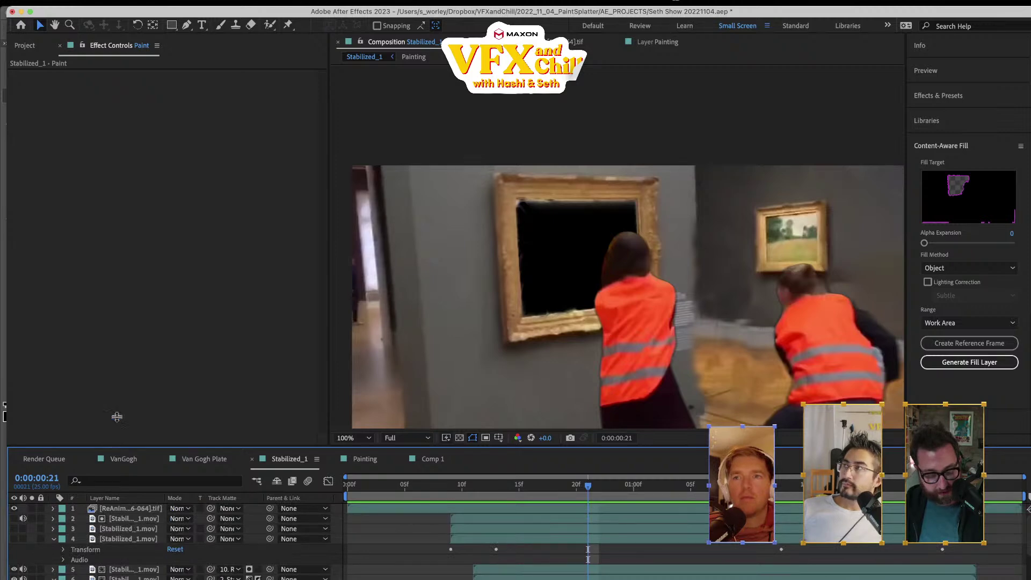
pyautogui.moveTo(116, 417); pyautogui.dragTo(153, 268)
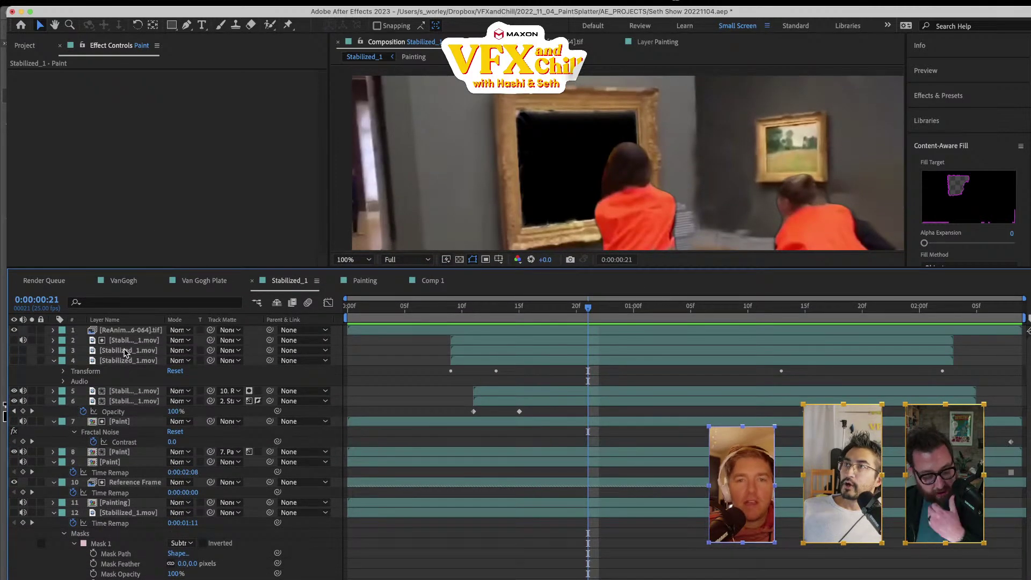
# - Solo the Wall and Reference Frame layers and preview the clean plate from 0:00:00:09 at 50% magnification
pyautogui.scroll(-1, 134, 461)
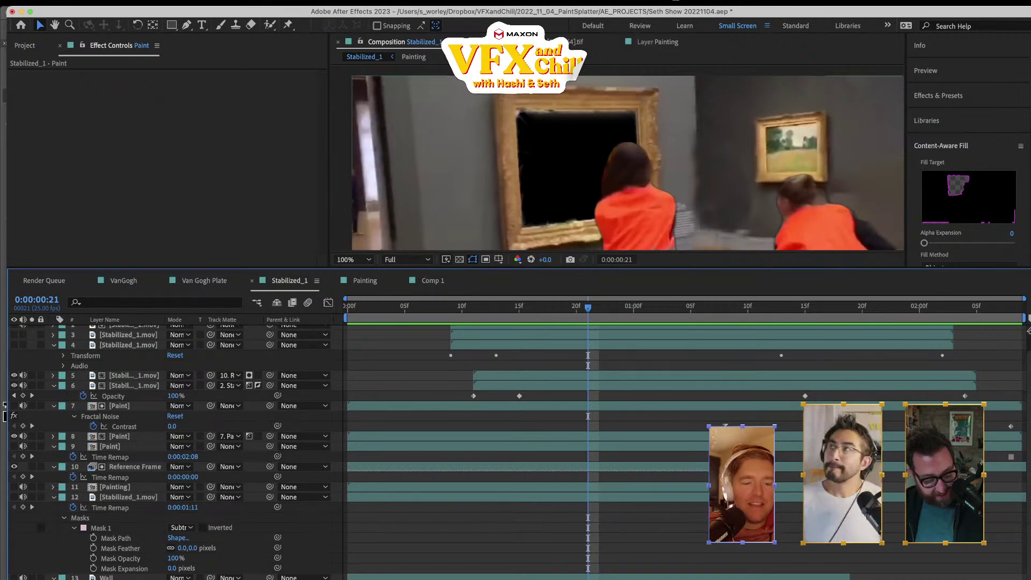
pyautogui.click(32, 578)
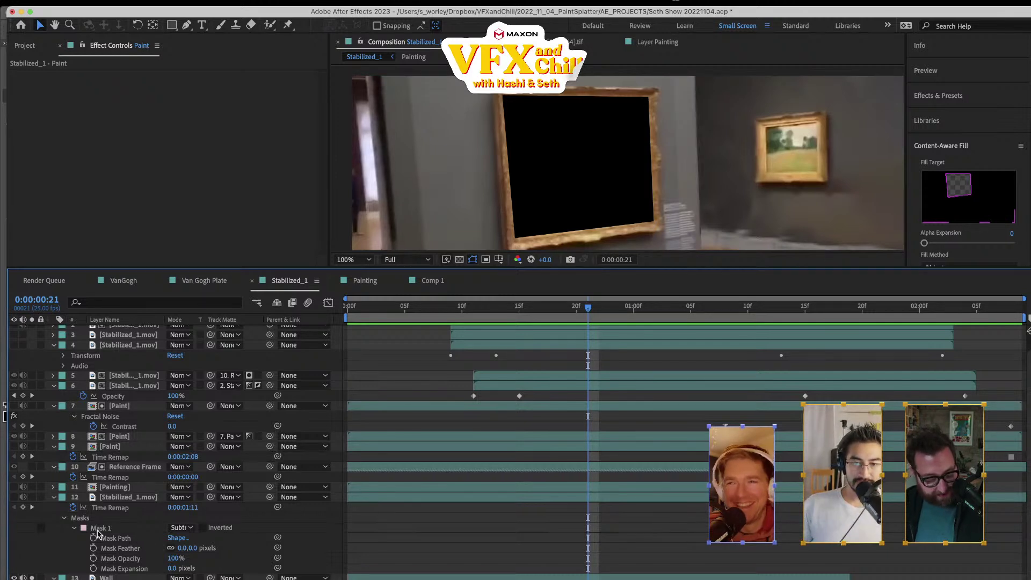
pyautogui.click(32, 467)
pyautogui.click(448, 320)
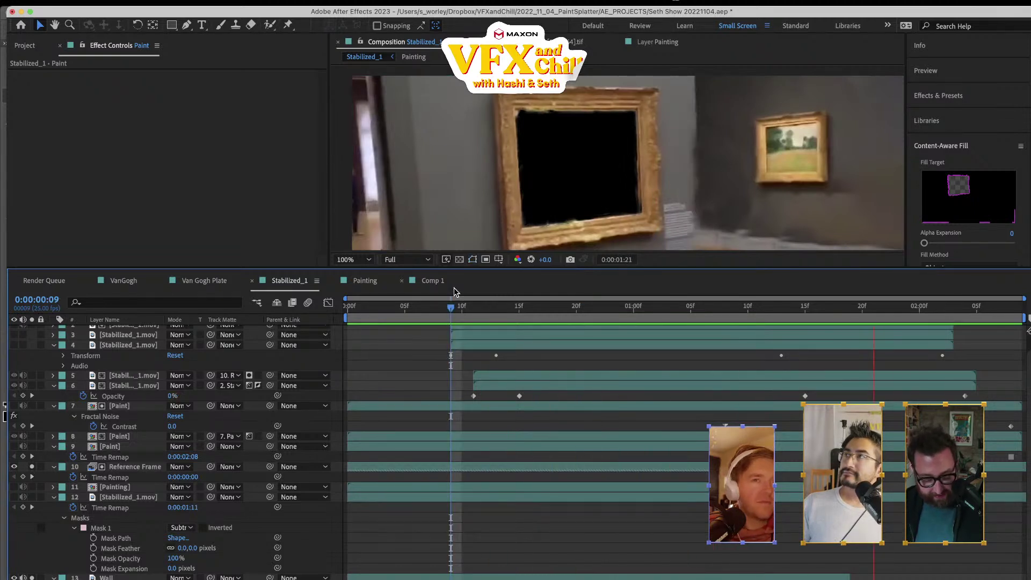
pyautogui.press(',')
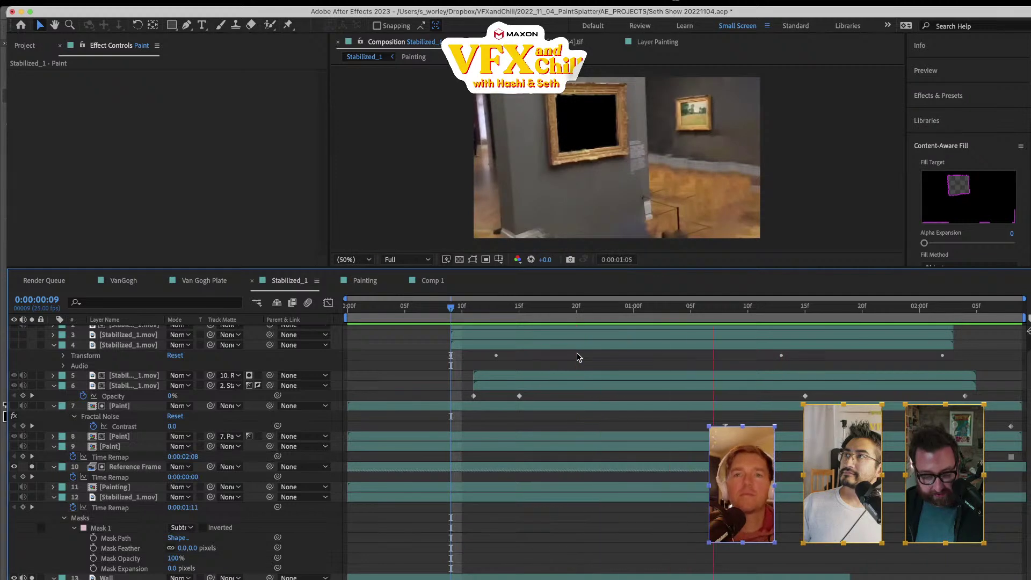
pyautogui.press('space')
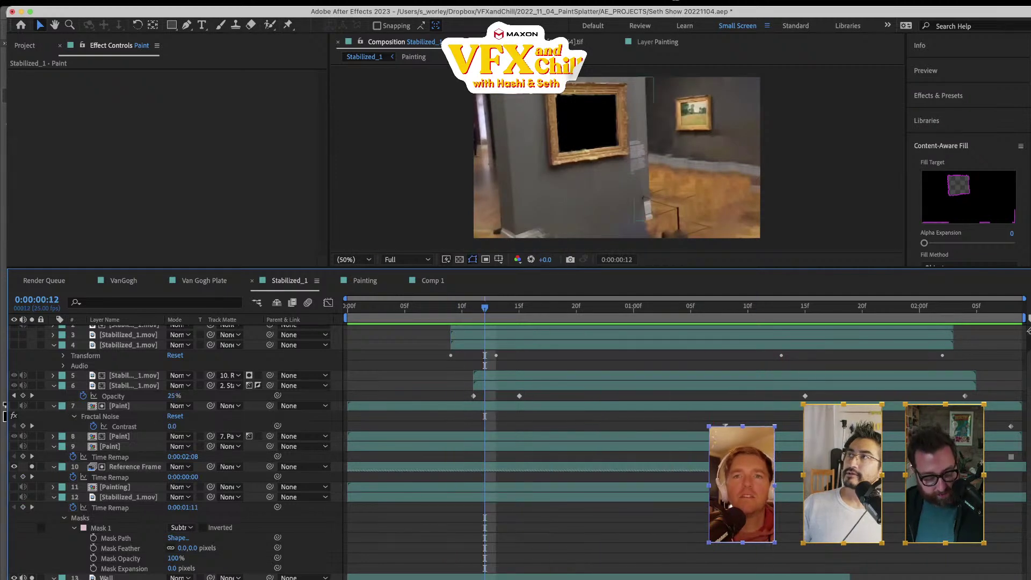
# - Disable the King Pin Tracker effect on the Wall layer and play the clean plate through to 0:00:00:23
pyautogui.click(646, 203)
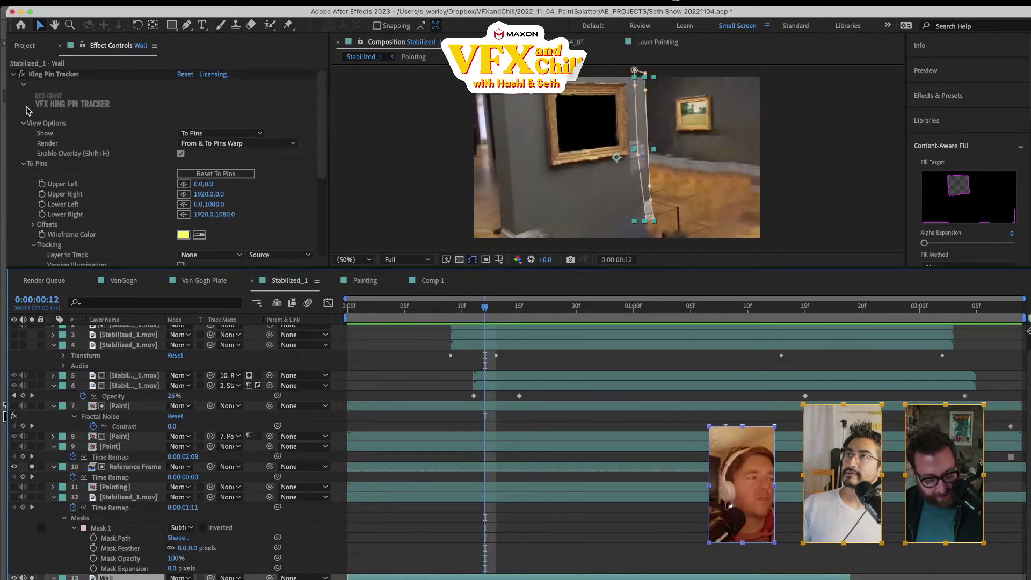
pyautogui.click(21, 75)
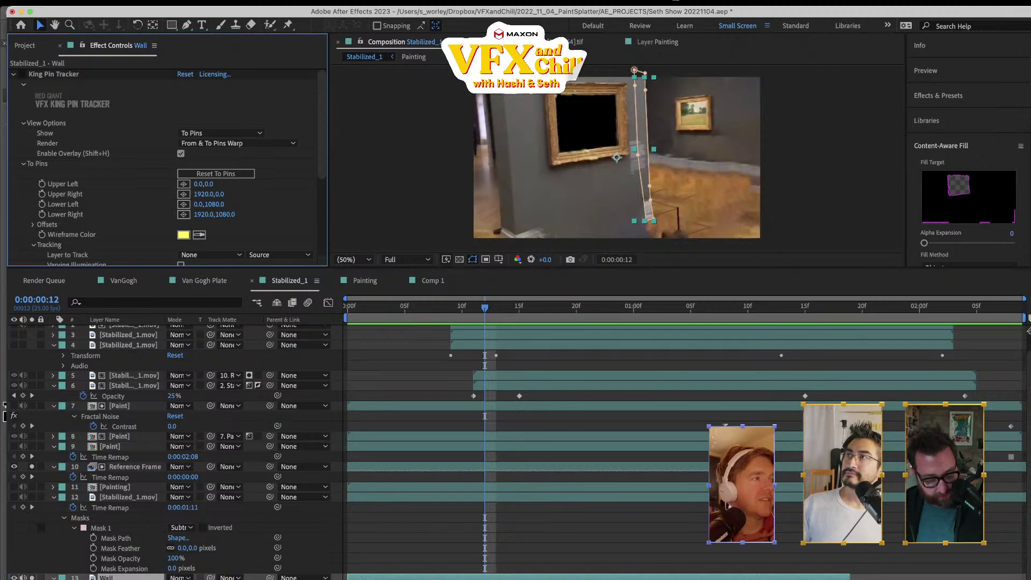
pyautogui.scroll(-2, 682, 451)
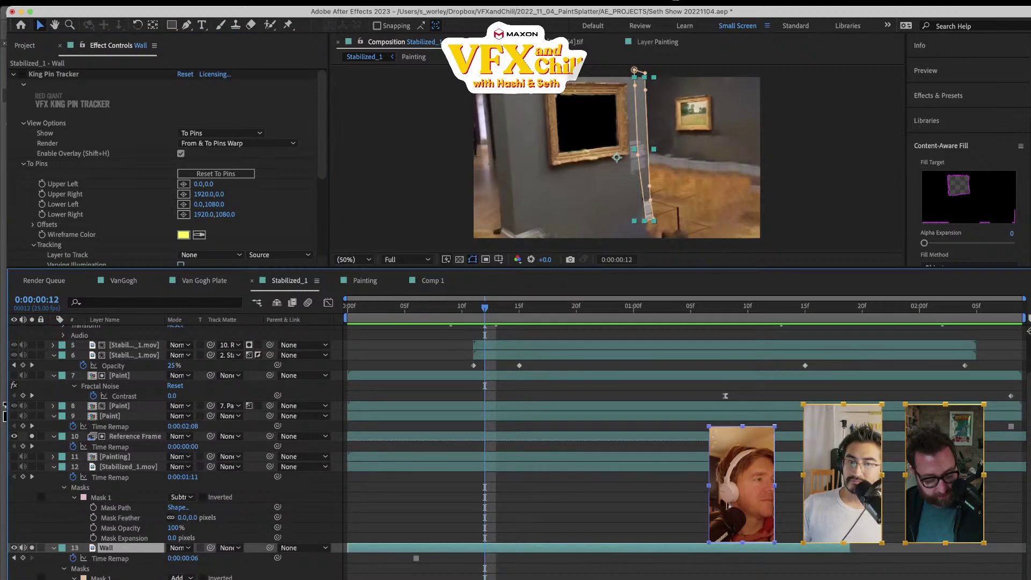
pyautogui.click(257, 520)
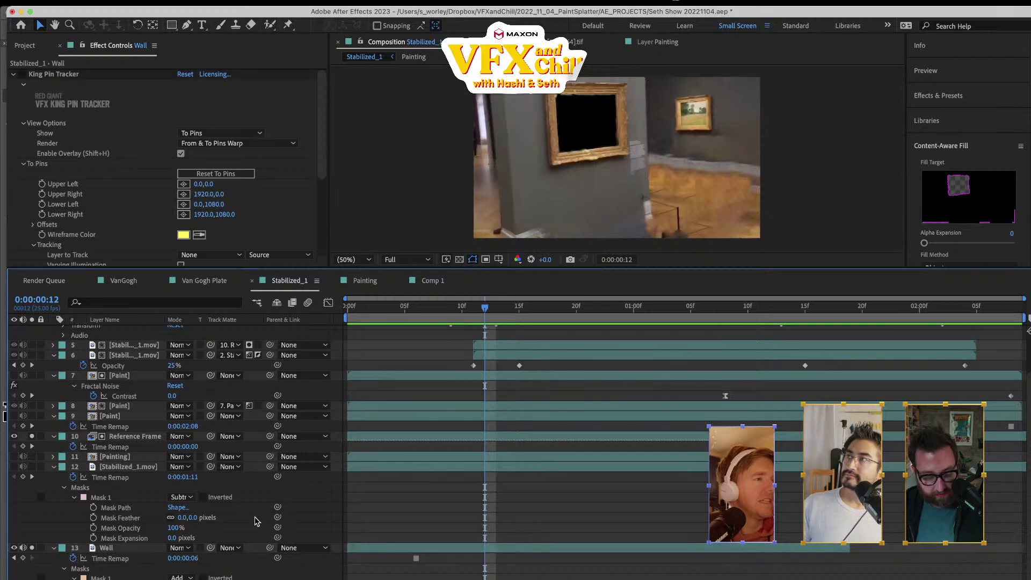
pyautogui.press('space')
pyautogui.press('space')
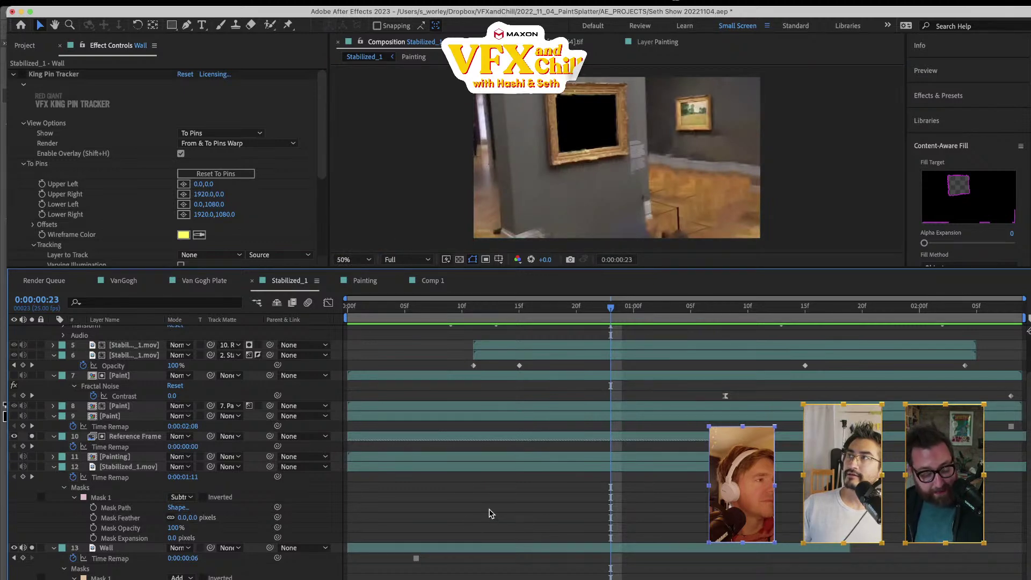
# - Render the current Stabilized_1 frame as a JPEG named BackthatGroundUp into the ELEMENTS folder of 2022_11_04_PaintSplatter
pyautogui.press('super+alt+s')
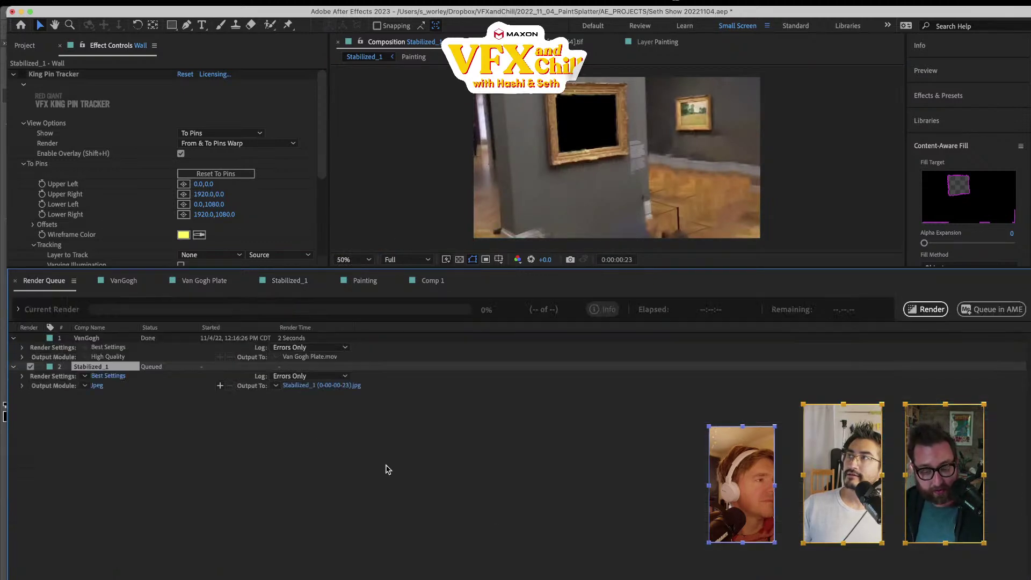
pyautogui.click(301, 385)
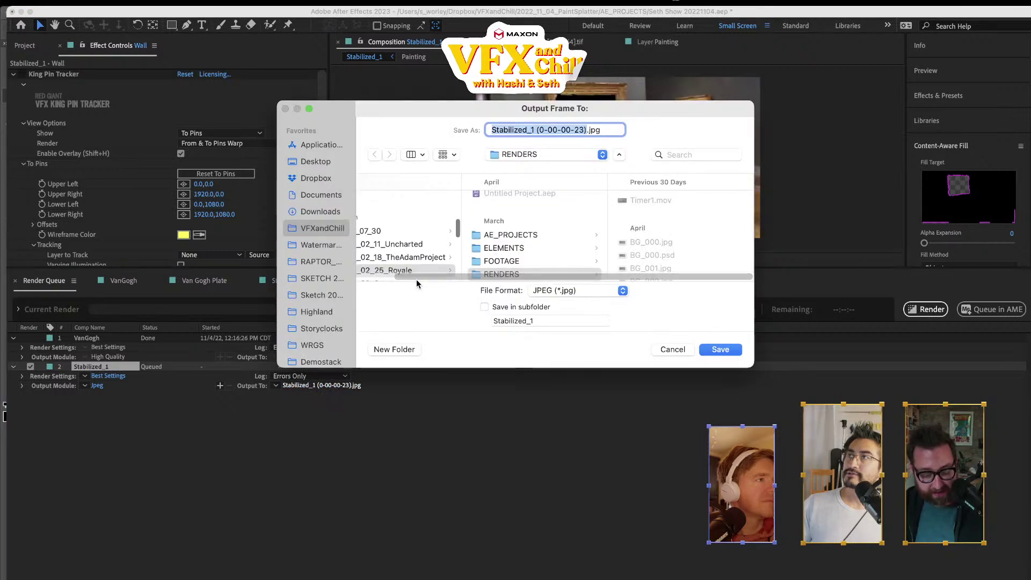
pyautogui.scroll(-5, 411, 271)
pyautogui.click(405, 256)
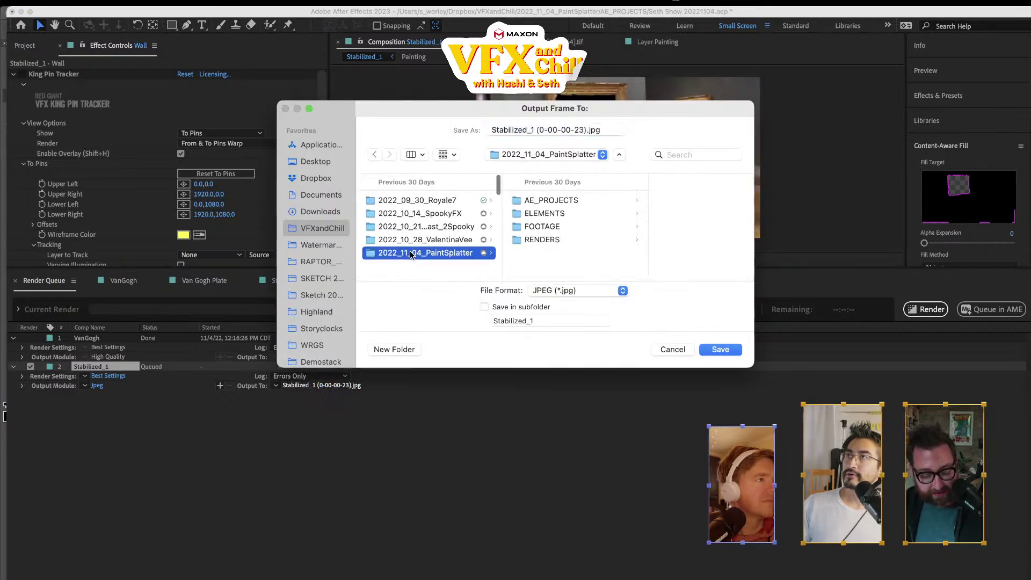
pyautogui.click(540, 215)
pyautogui.tripleClick(497, 131)
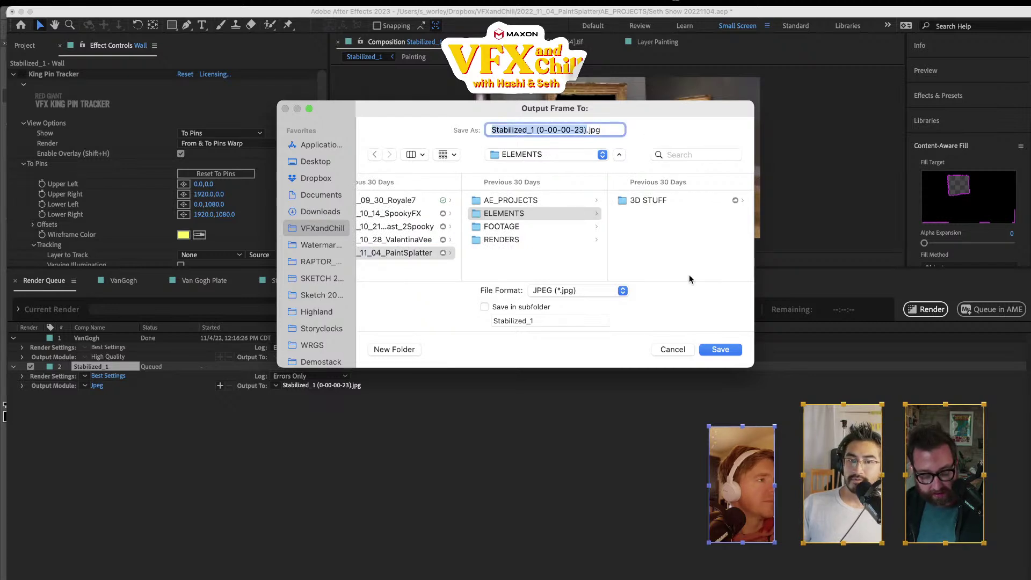
pyautogui.write('BackthatGroundUp')
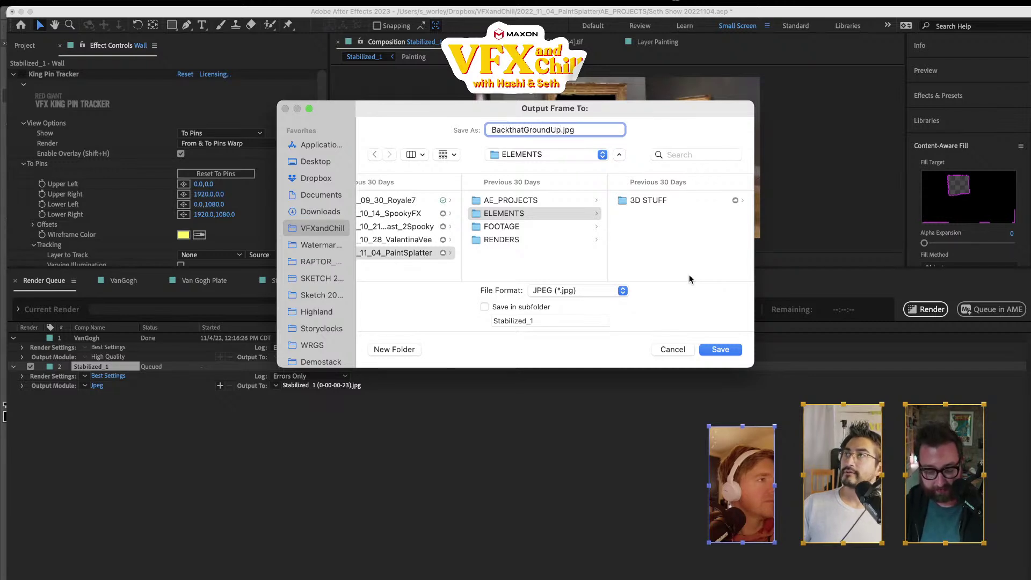
pyautogui.press('Return')
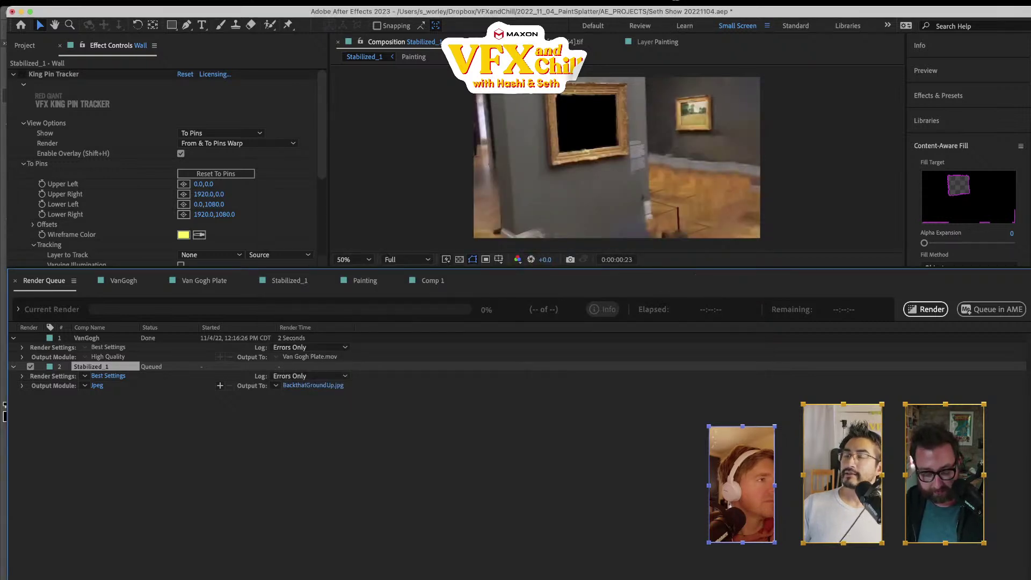
pyautogui.click(925, 310)
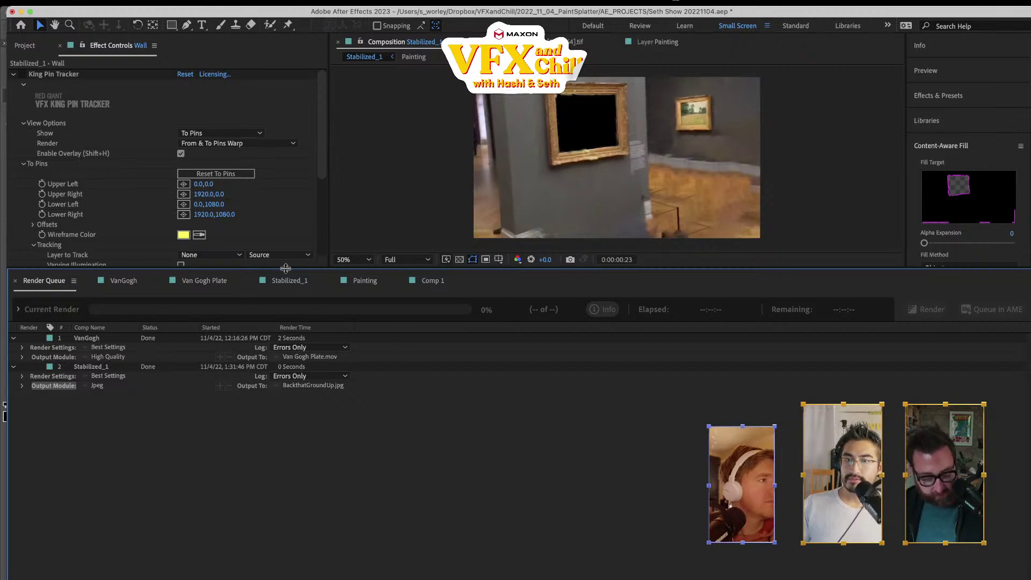
# - Check the Comp 1 and Painting compositions, and preview the clean plate in Stabilized_1
pyautogui.click(431, 280)
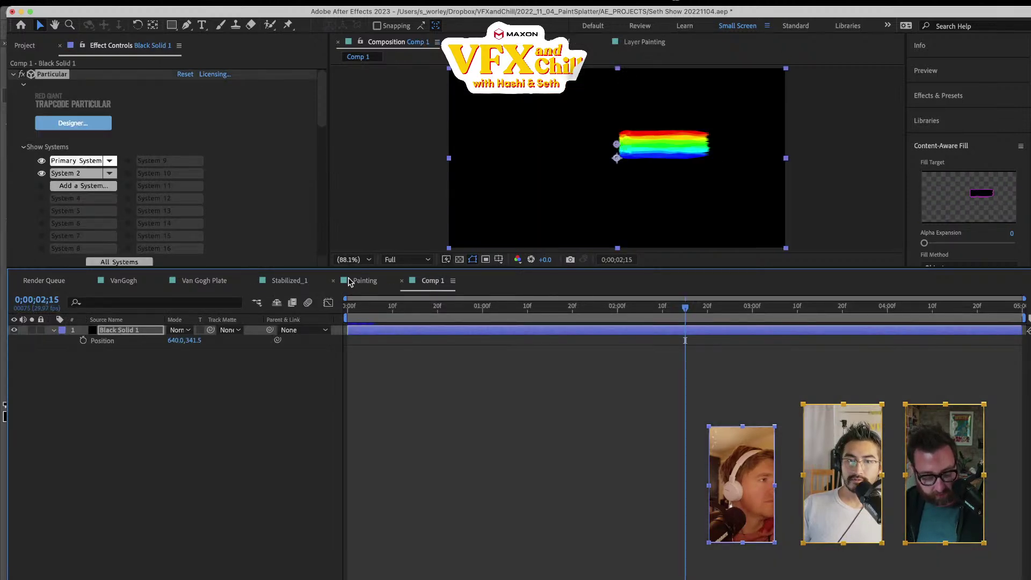
pyautogui.click(358, 281)
pyautogui.press('space')
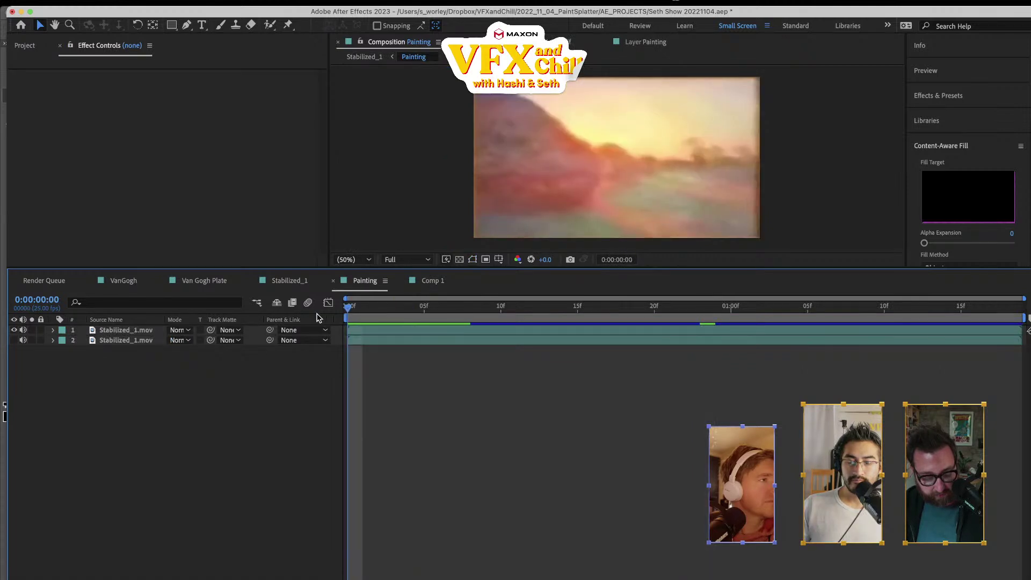
pyautogui.click(289, 282)
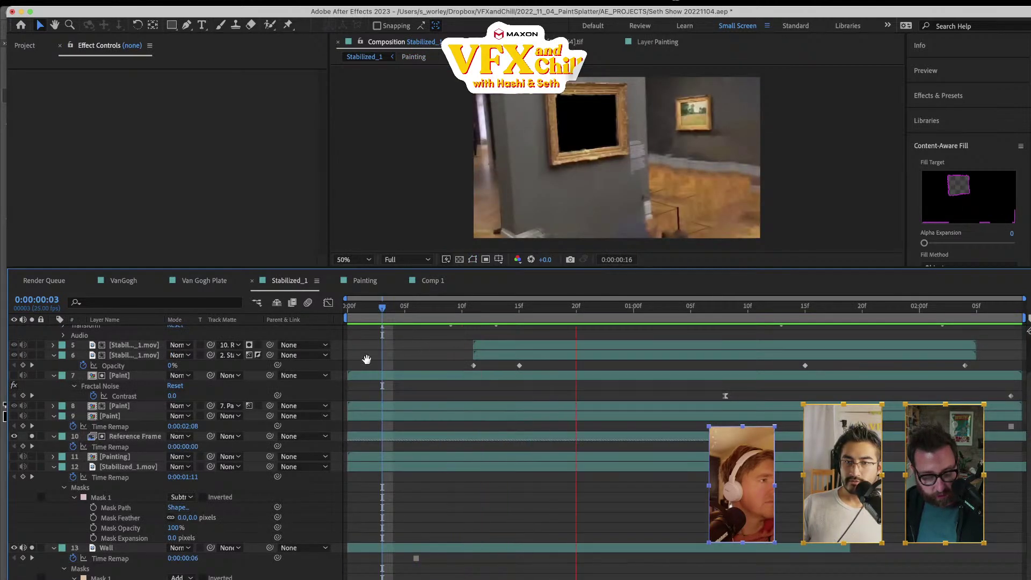
pyautogui.press('space')
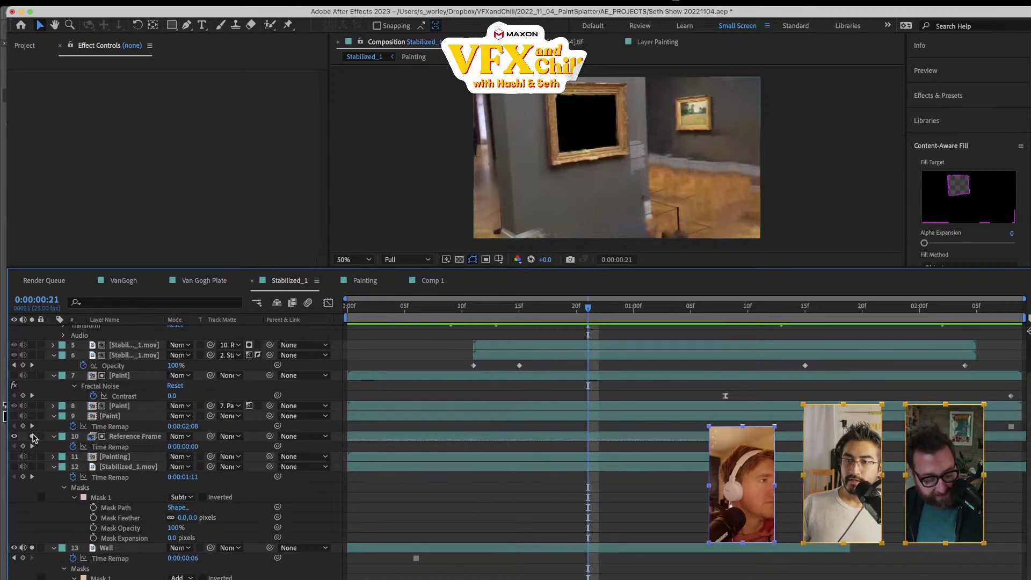
# - Turn off solo on the Reference Frame and Wall layers, enlarge the viewer and preview the full shot from 0:00:00:05
pyautogui.scroll(-2, 46, 539)
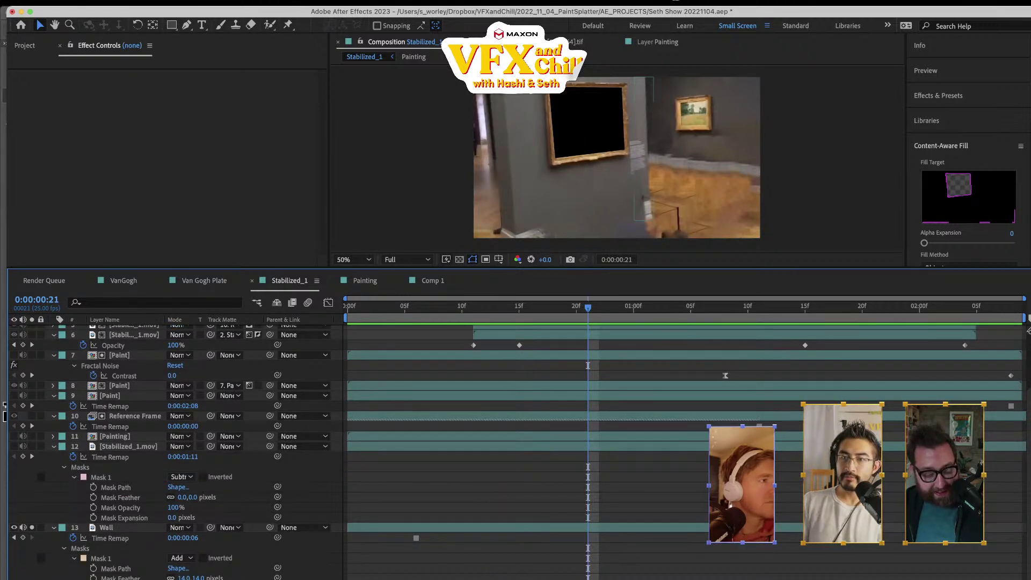
pyautogui.click(33, 528)
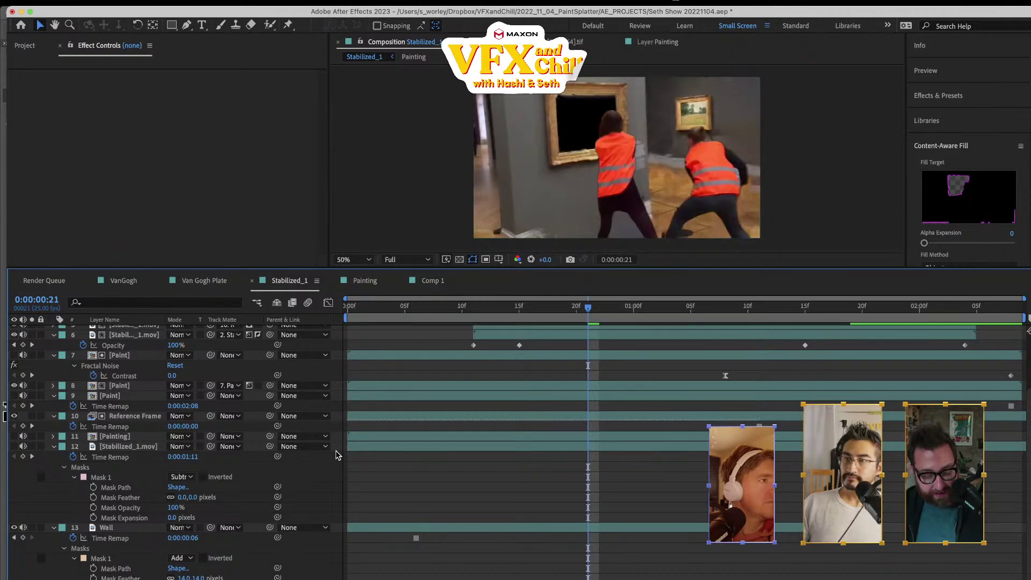
pyautogui.moveTo(415, 267); pyautogui.dragTo(411, 378)
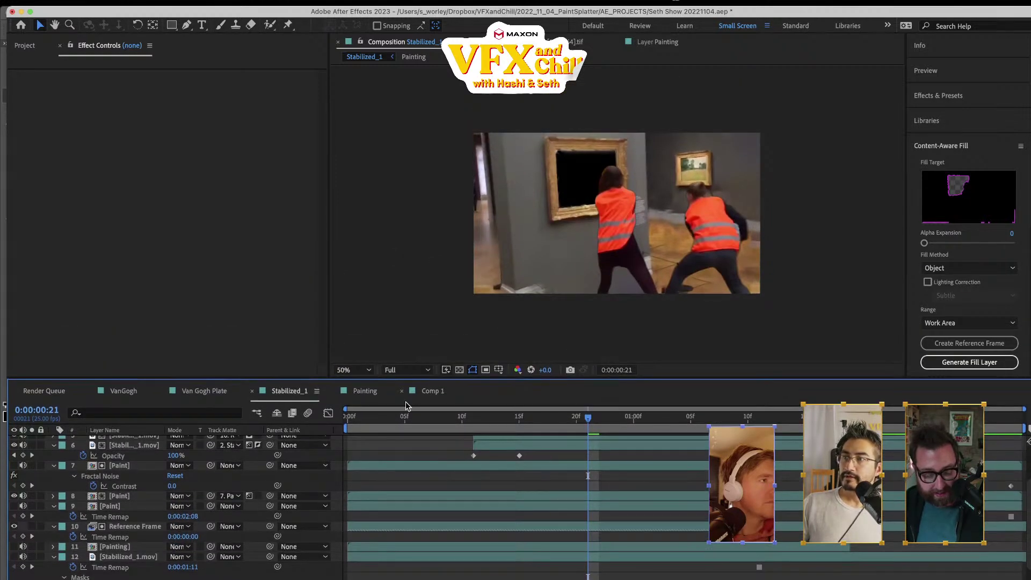
pyautogui.click(404, 417)
pyautogui.press('space')
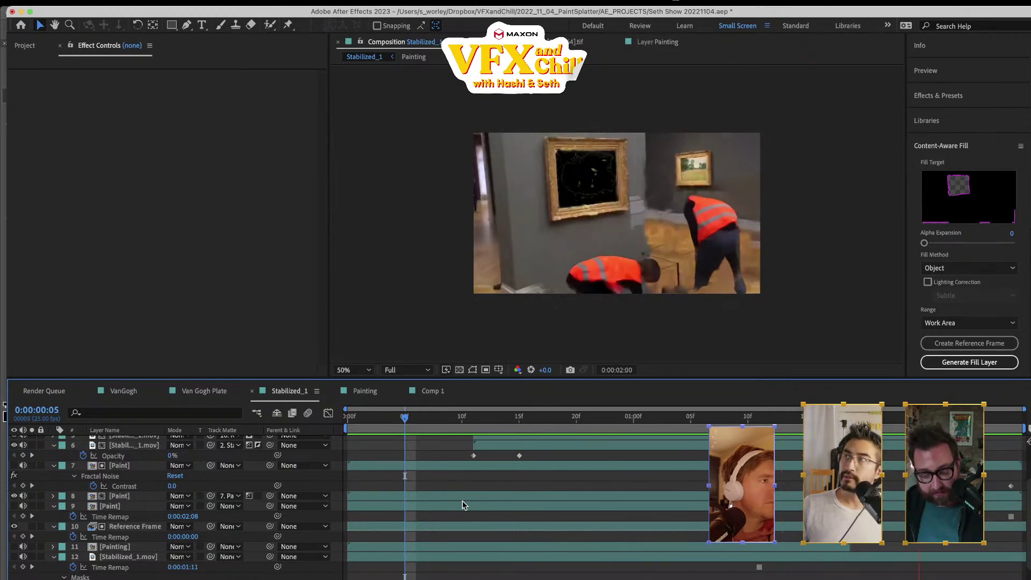
pyautogui.press('k')
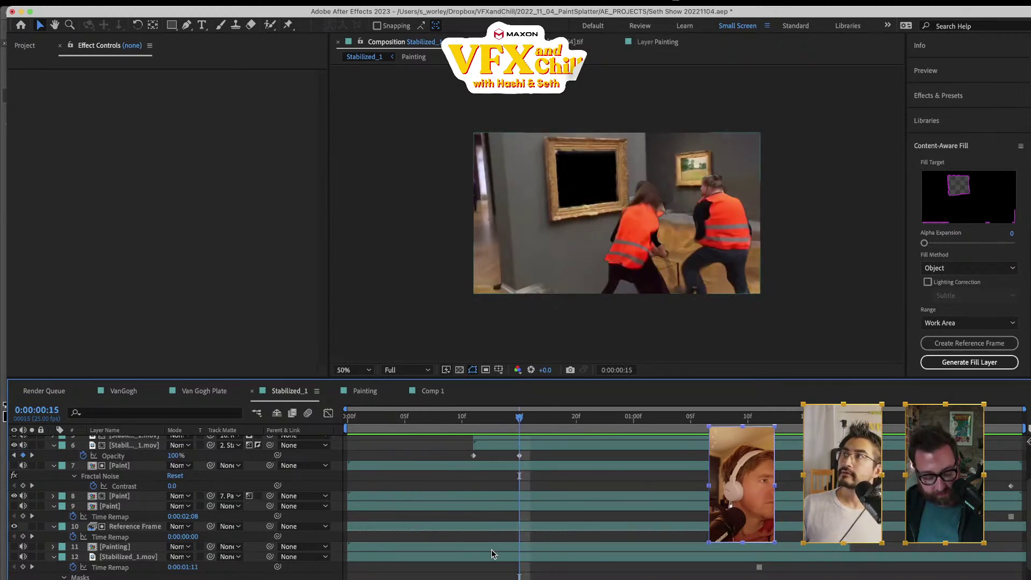
# - Extend the Wall layer to the end of the composition and review the shot with the view fitted to the viewer
pyautogui.scroll(-5, 493, 553)
pyautogui.click(741, 527)
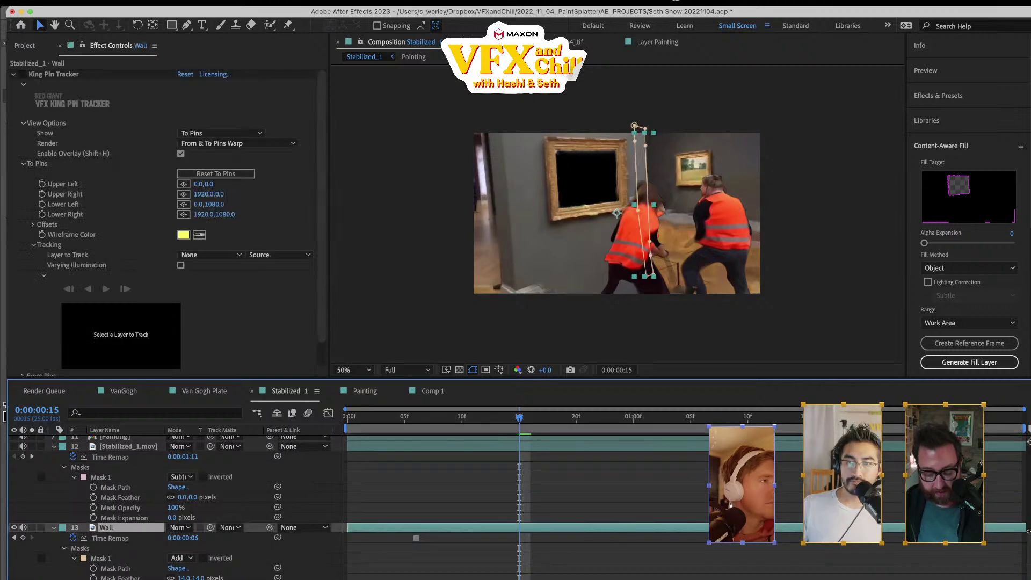
pyautogui.press('space')
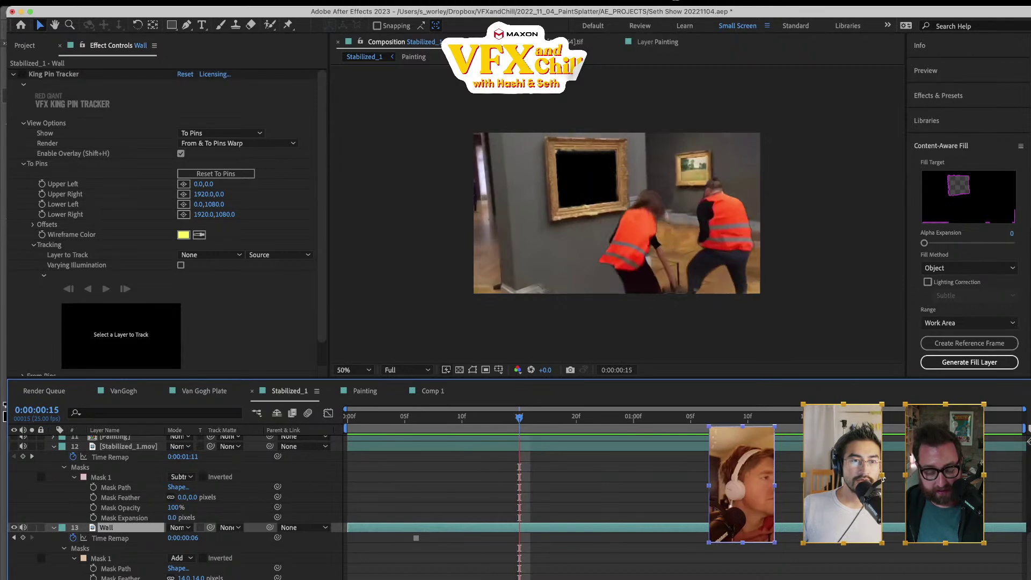
pyautogui.press('space')
pyautogui.hotkey('shift', '/')
pyautogui.press('space')
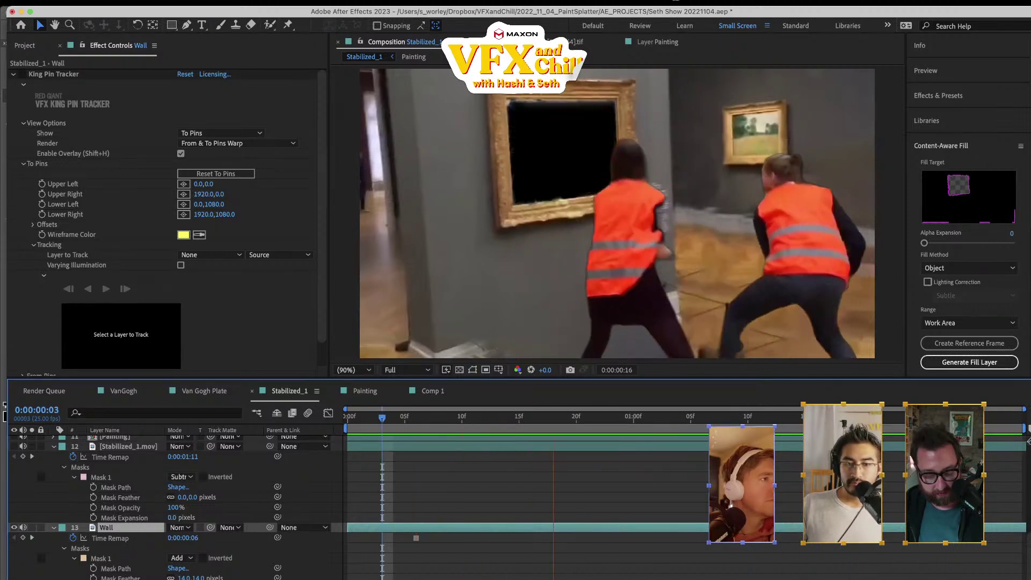
pyautogui.press('k')
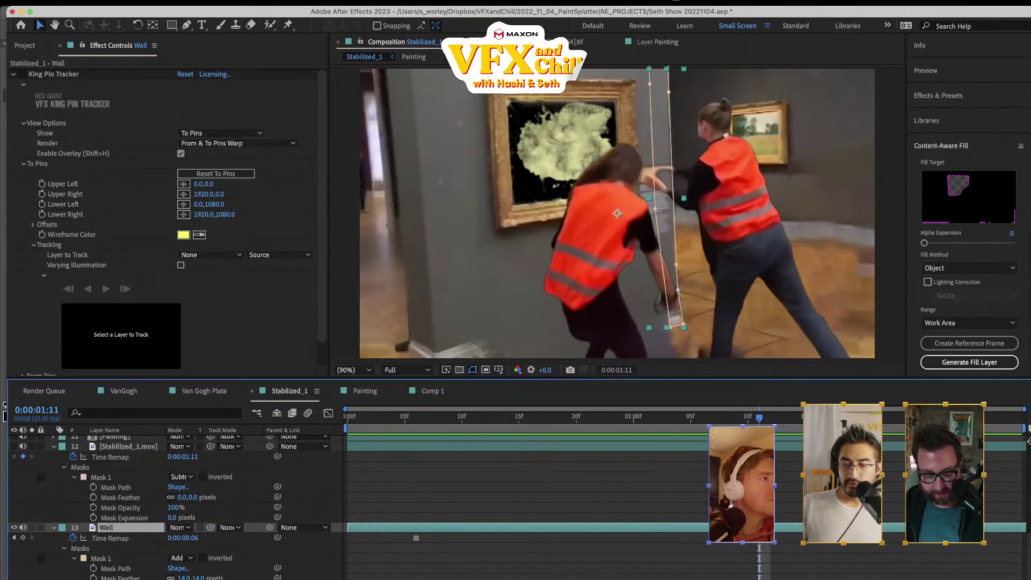
pyautogui.scroll(10, 136, 522)
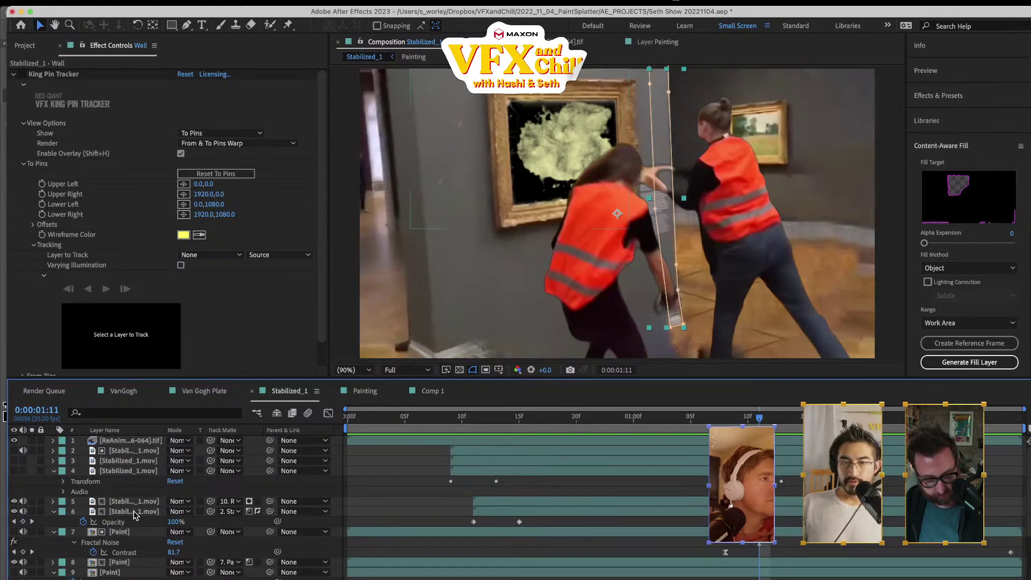
pyautogui.click(129, 532)
pyautogui.click(56, 533)
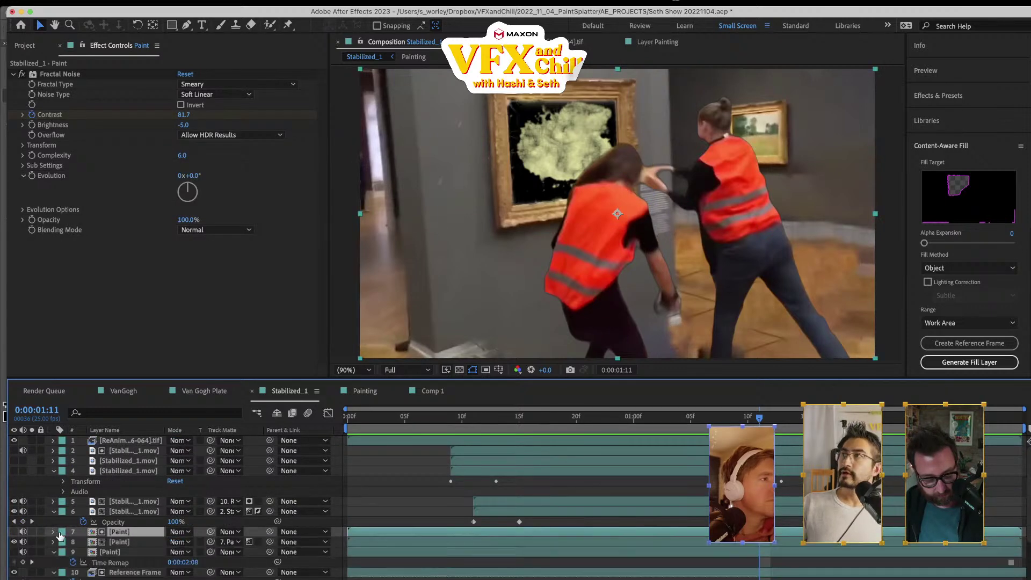
pyautogui.keyDown('shift'); pyautogui.click(123, 542); pyautogui.keyUp('shift')
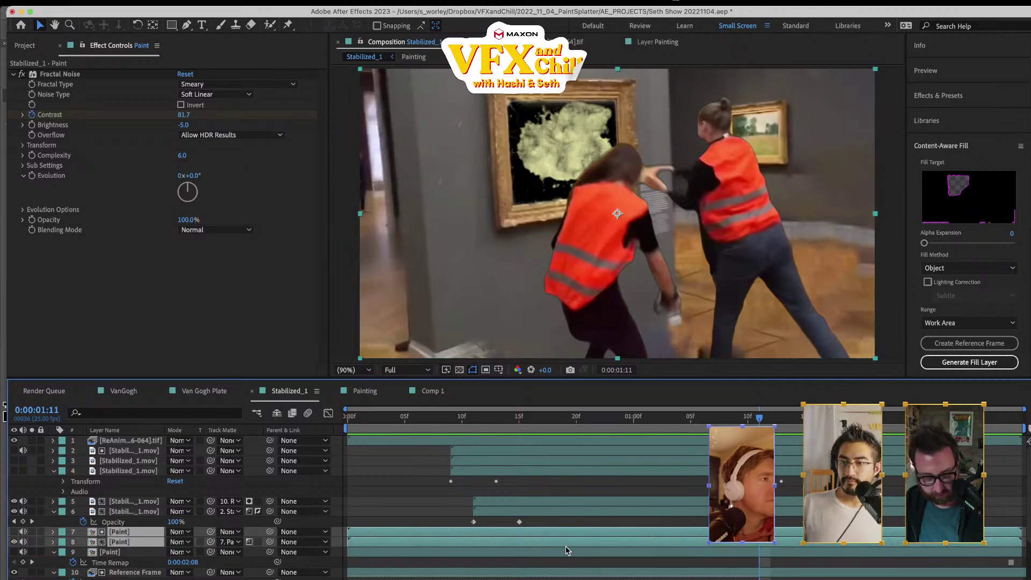
pyautogui.click(53, 542)
pyautogui.press('super+shift+a')
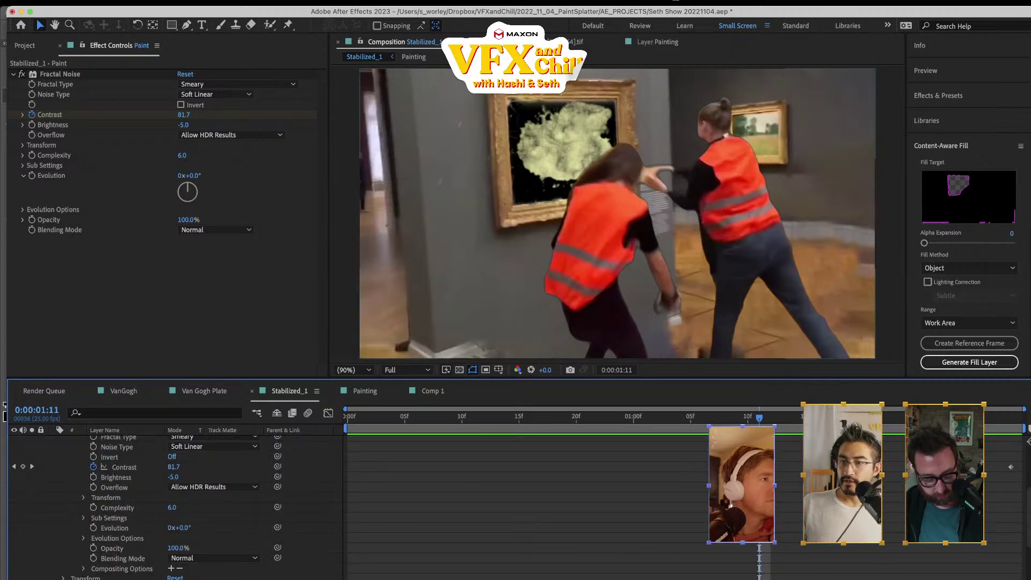
pyautogui.scroll(4, 59, 562)
pyautogui.click(54, 532)
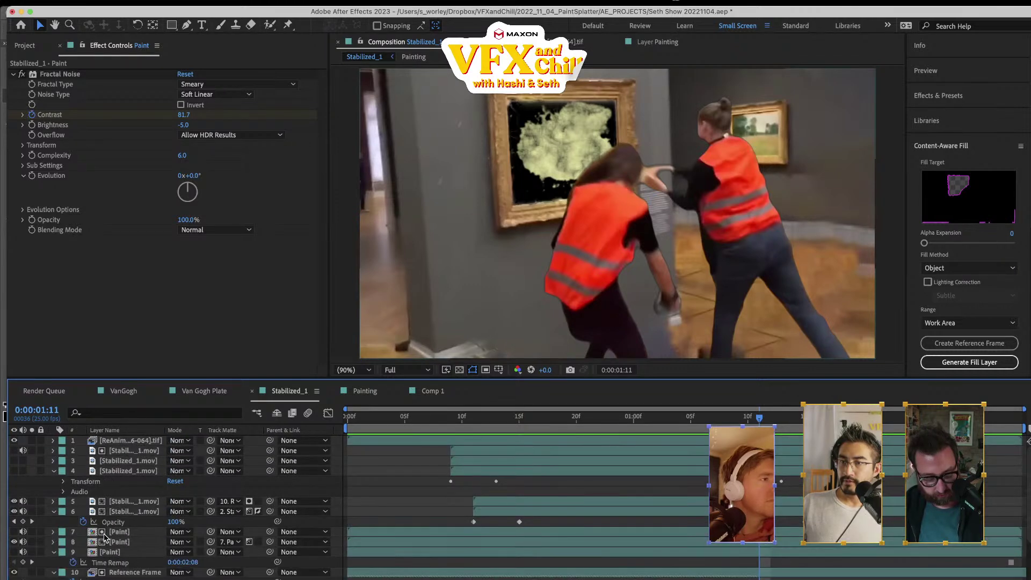
# - Reveal the keyframed Fractal Noise Contrast on the Paint matte layer and move its first keyframe to the composition's start
pyautogui.click(122, 535)
pyautogui.press('u')
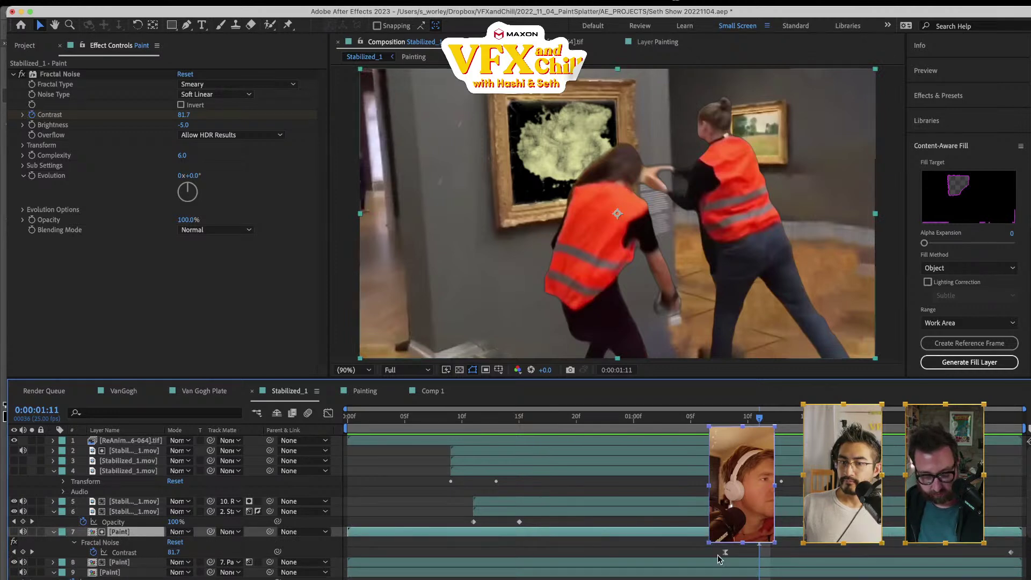
pyautogui.moveTo(729, 551); pyautogui.dragTo(354, 558)
pyautogui.click(357, 423)
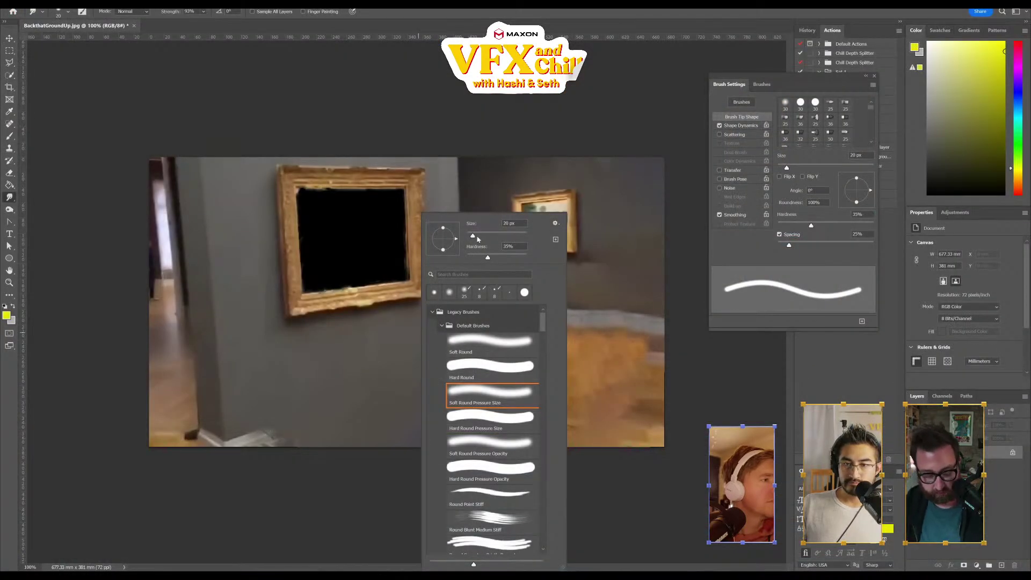
# - Smudge with a 42 px brush to rebuild the near wall's white baseboard and adjoining wooden floor edge, blending out the dark streaks
pyautogui.click(485, 100)
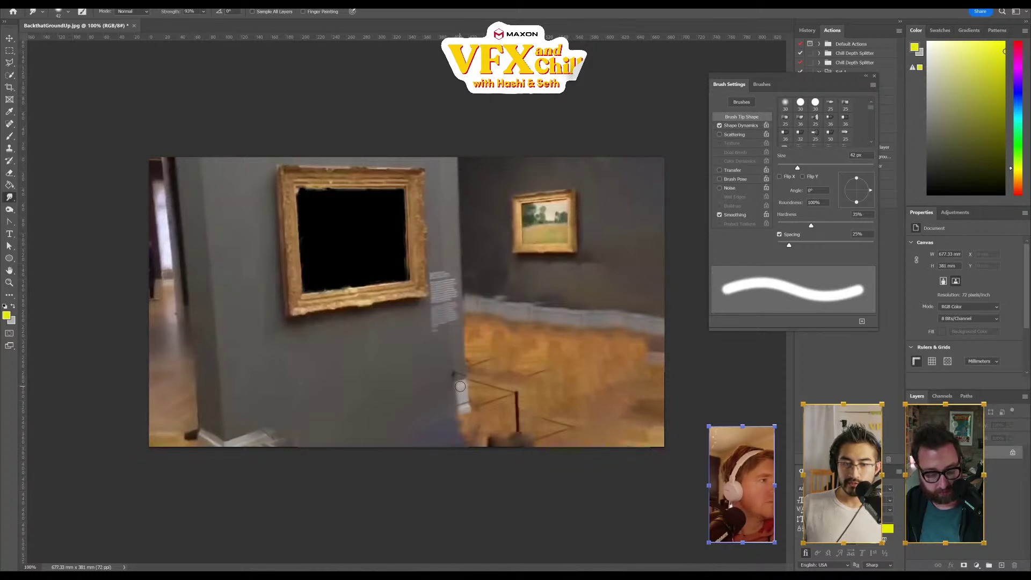
pyautogui.moveTo(252, 438); pyautogui.dragTo(461, 396)
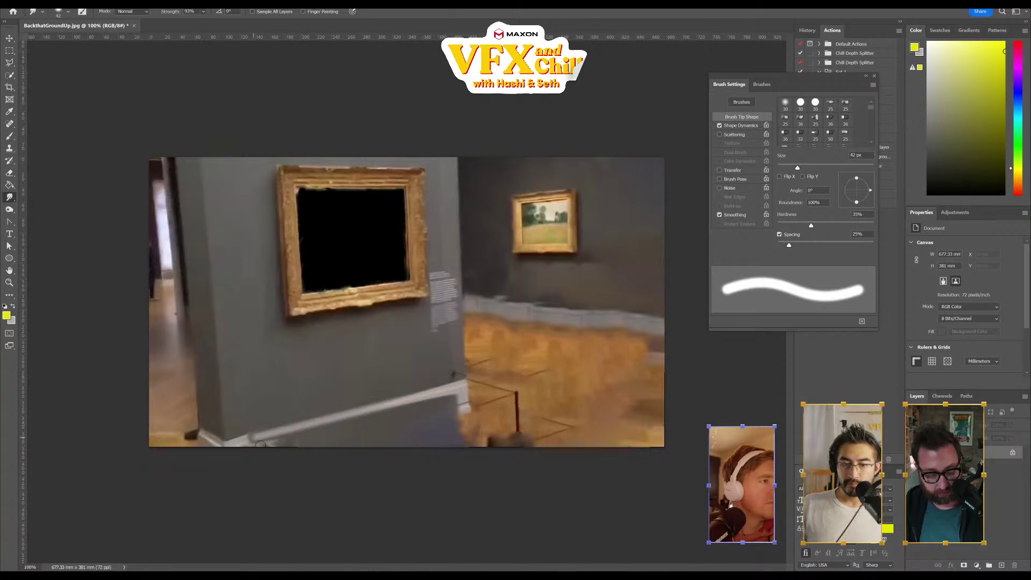
pyautogui.moveTo(260, 443); pyautogui.dragTo(463, 404)
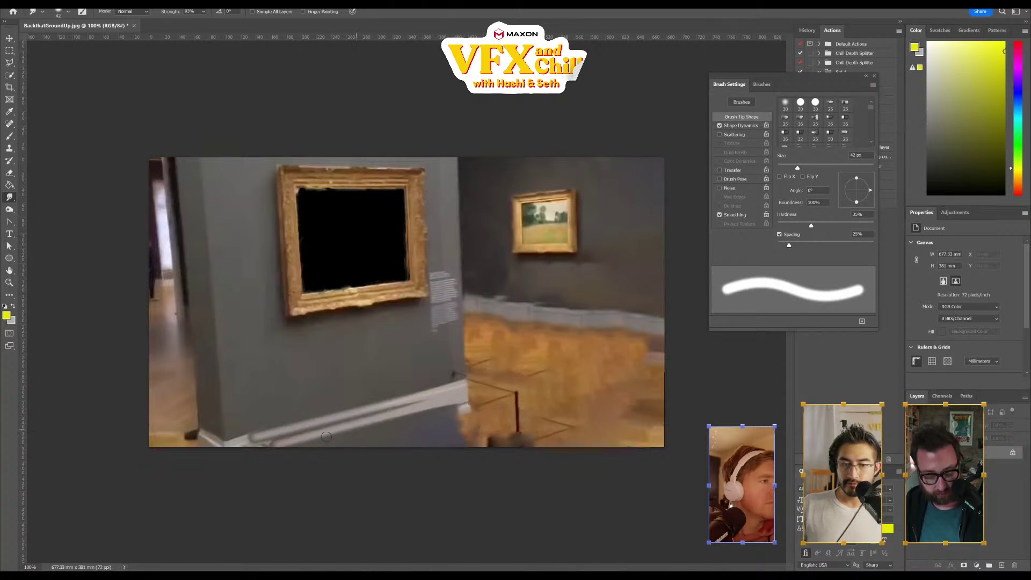
pyautogui.moveTo(288, 448)
pyautogui.mouseDown()
pyautogui.moveTo(424, 422)
pyautogui.moveTo(305, 443)
pyautogui.moveTo(322, 449)
pyautogui.mouseUp()
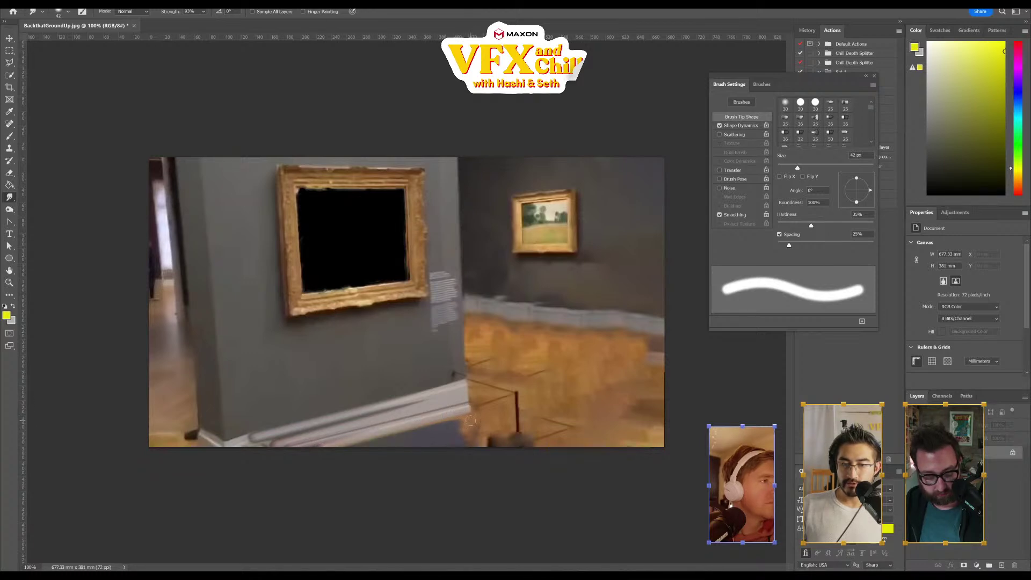
pyautogui.moveTo(470, 421)
pyautogui.mouseDown()
pyautogui.moveTo(334, 459)
pyautogui.moveTo(465, 431)
pyautogui.moveTo(388, 455)
pyautogui.moveTo(418, 407)
pyautogui.mouseUp()
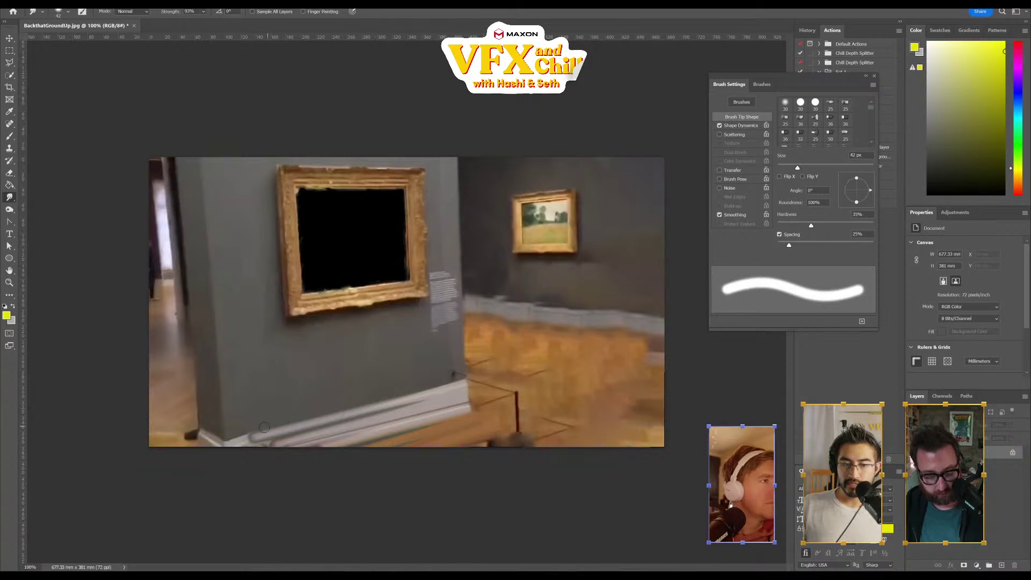
pyautogui.moveTo(251, 443); pyautogui.dragTo(239, 443)
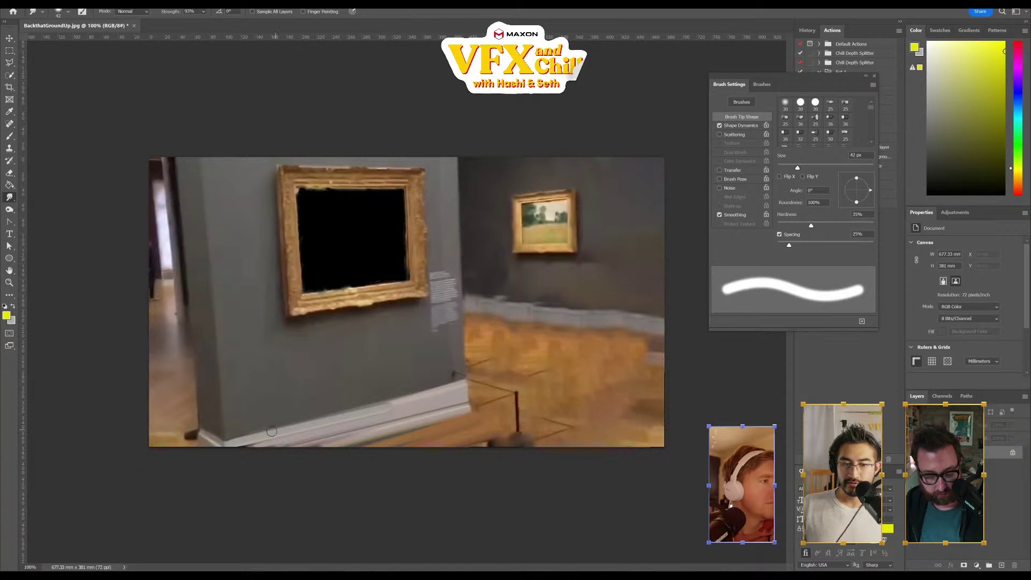
pyautogui.moveTo(271, 433); pyautogui.dragTo(272, 435)
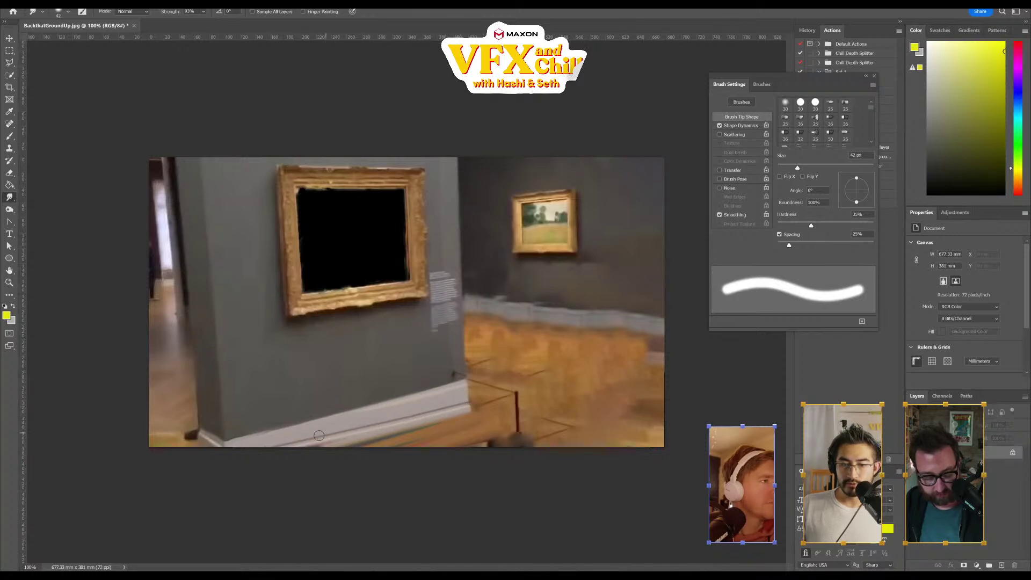
pyautogui.moveTo(297, 452)
pyautogui.mouseDown()
pyautogui.moveTo(283, 455)
pyautogui.moveTo(379, 424)
pyautogui.mouseUp()
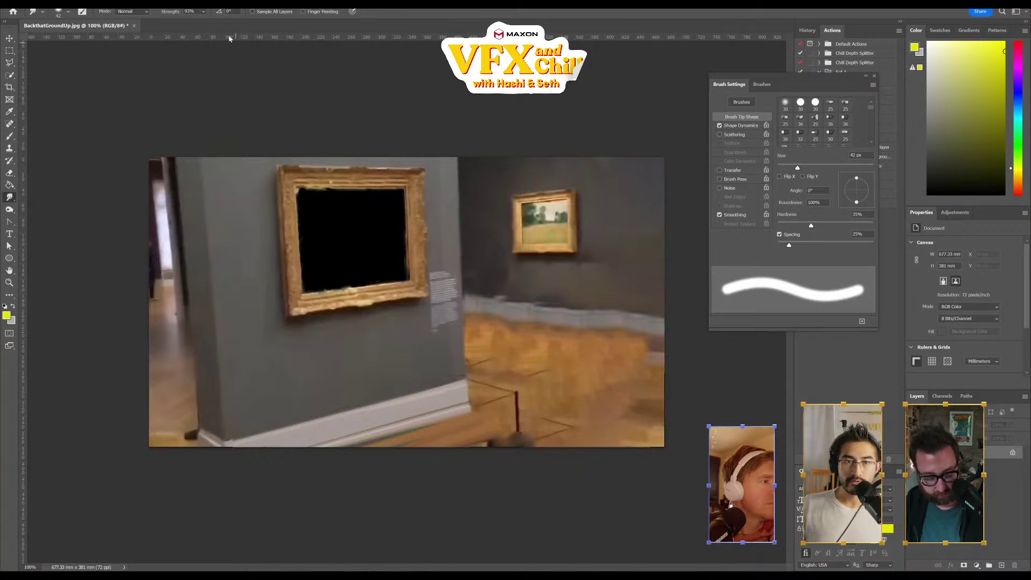
# - Set the Smudge strength to 100% and smear the far wall's baseboard into a clean continuous strip below the small landscape painting
pyautogui.click(203, 11)
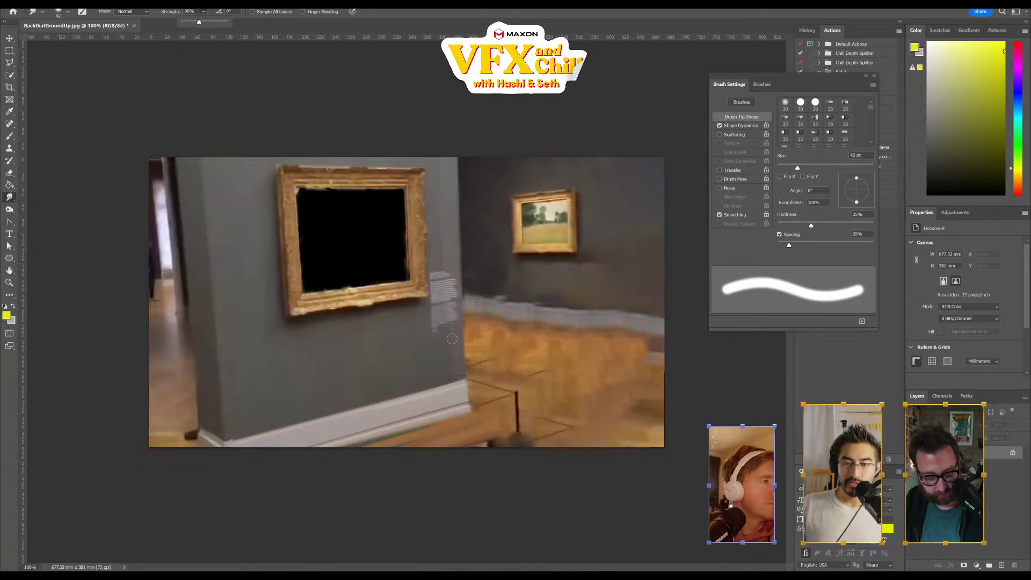
pyautogui.click(444, 370)
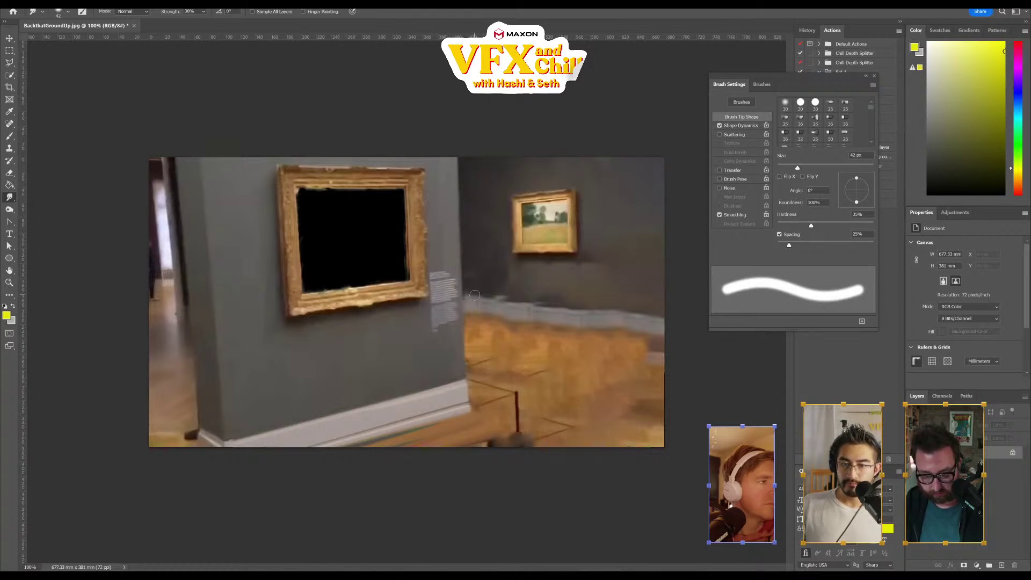
pyautogui.click(203, 11)
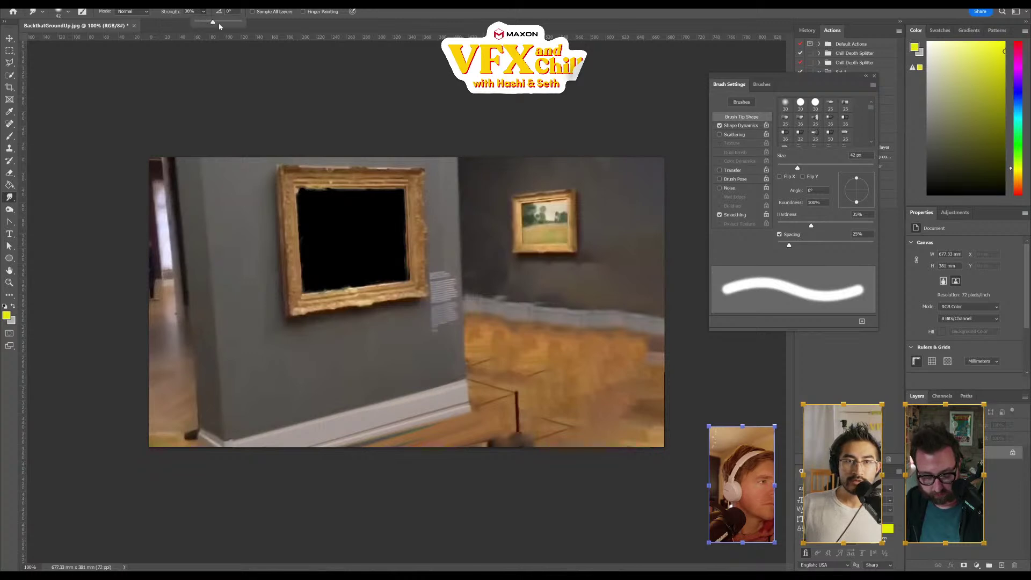
pyautogui.moveTo(228, 24); pyautogui.dragTo(241, 24)
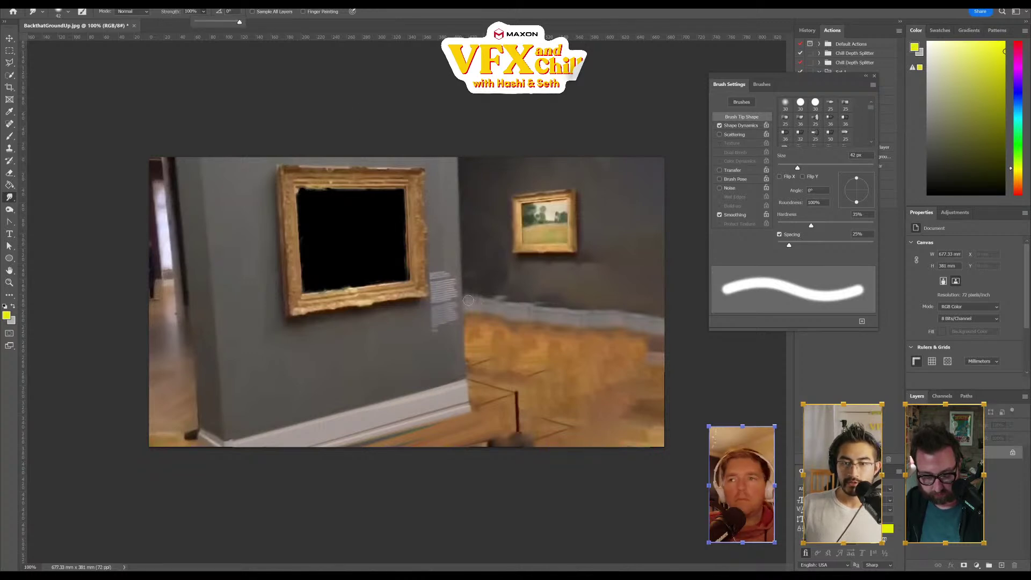
pyautogui.moveTo(472, 300)
pyautogui.mouseDown()
pyautogui.moveTo(556, 301)
pyautogui.moveTo(660, 323)
pyautogui.mouseUp()
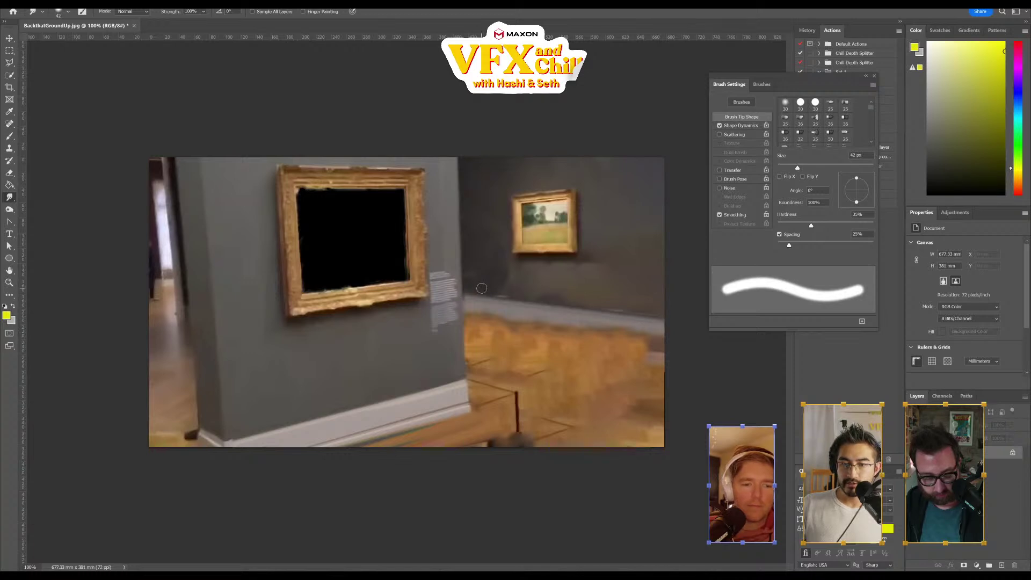
# - Smudge the edge between the far room's baseboard and wood floor, toggling the previous smudge off and on to compare
pyautogui.hotkey('ctrl', 'z')
pyautogui.hotkey('ctrl', 'shift', 'z')
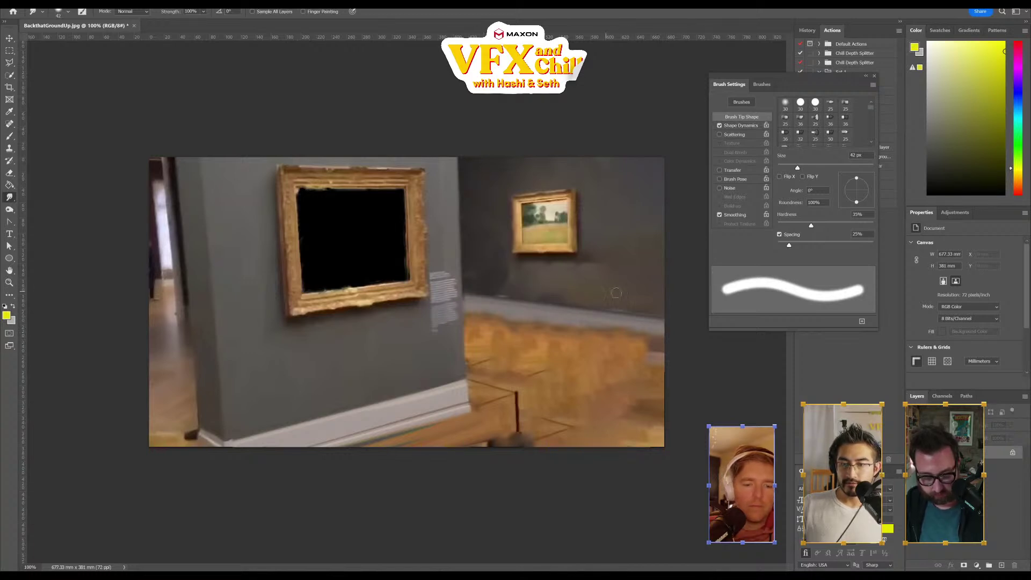
pyautogui.hotkey('ctrl', 'z')
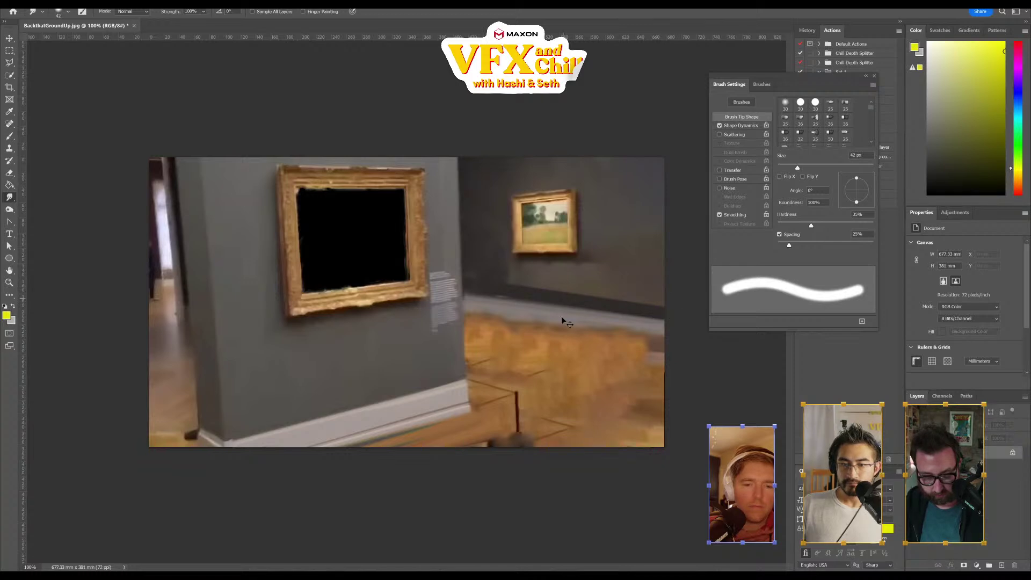
pyautogui.hotkey('ctrl', 'shift', 'z')
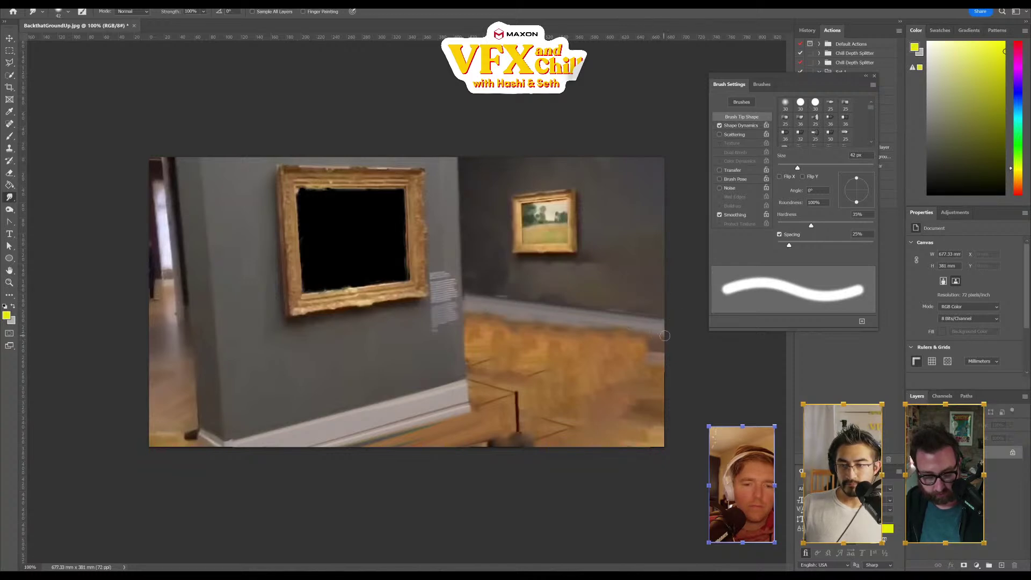
pyautogui.moveTo(665, 335); pyautogui.dragTo(613, 337)
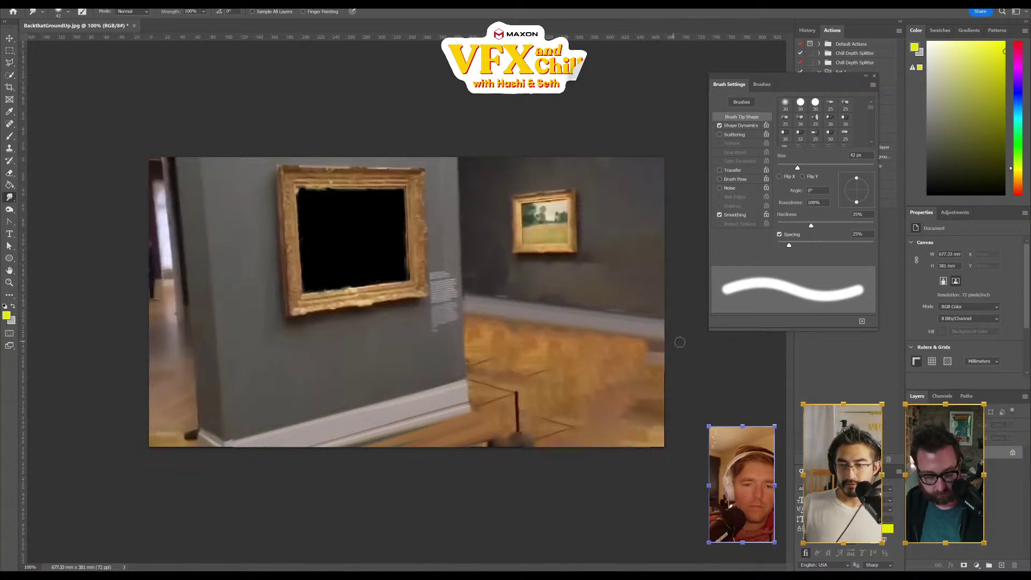
pyautogui.hotkey('ctrl', 'z')
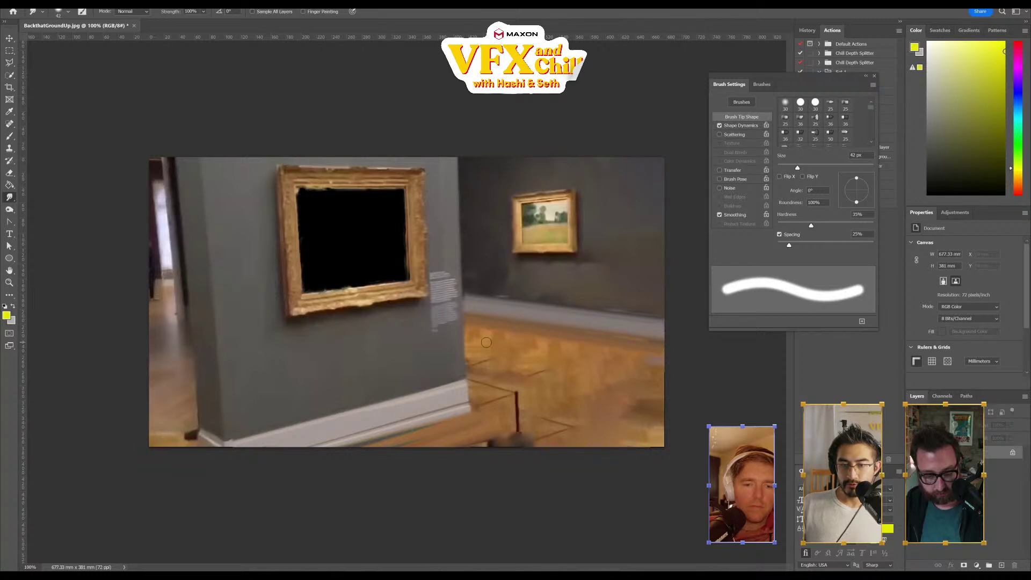
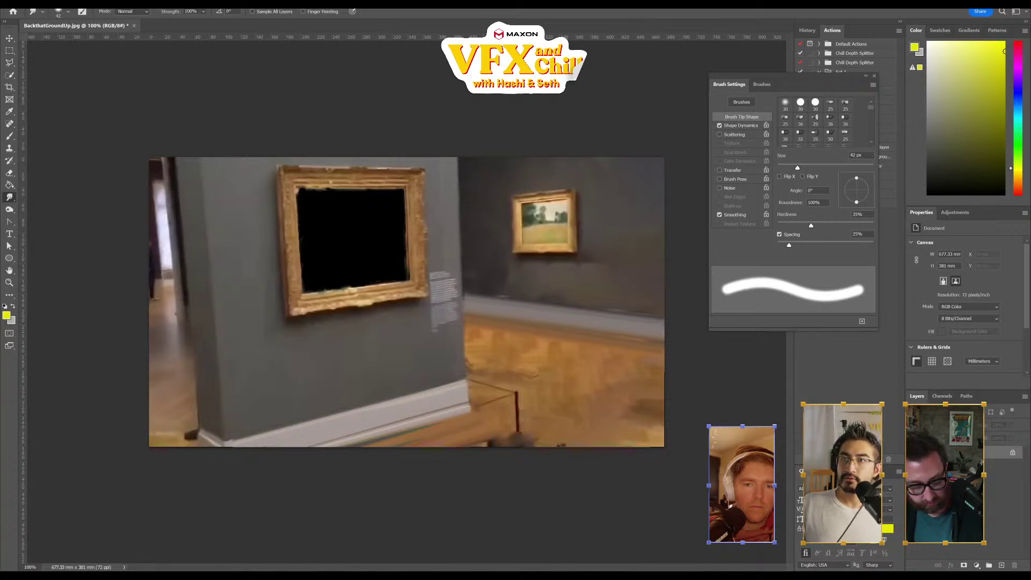
# - Switch to the browser and replay the Thomas the tank Engine video from 0:29, pausing on the paint splatter at 0:32
pyautogui.hotkey('alt', 'Tab')
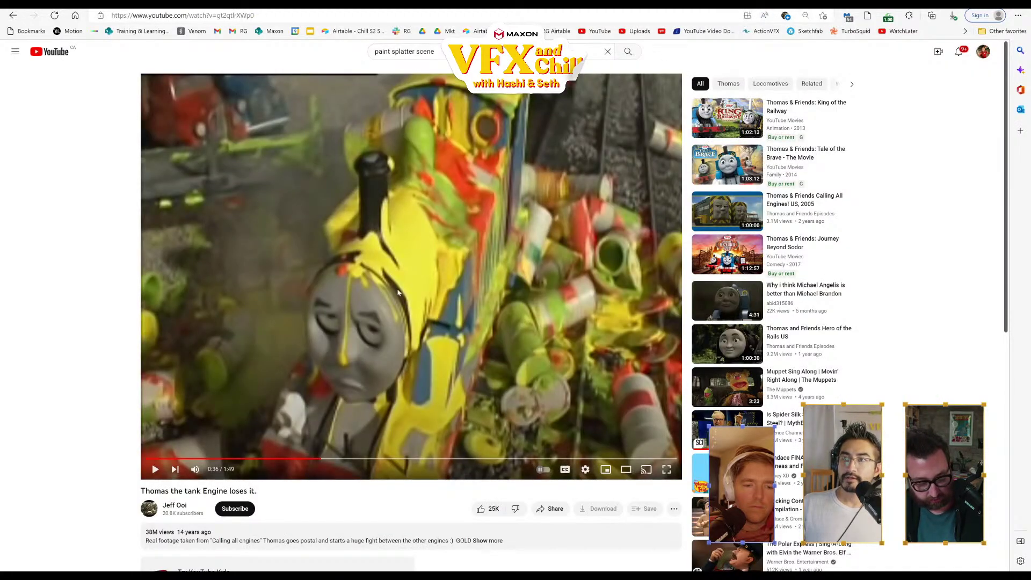
pyautogui.moveTo(328, 459); pyautogui.dragTo(291, 461)
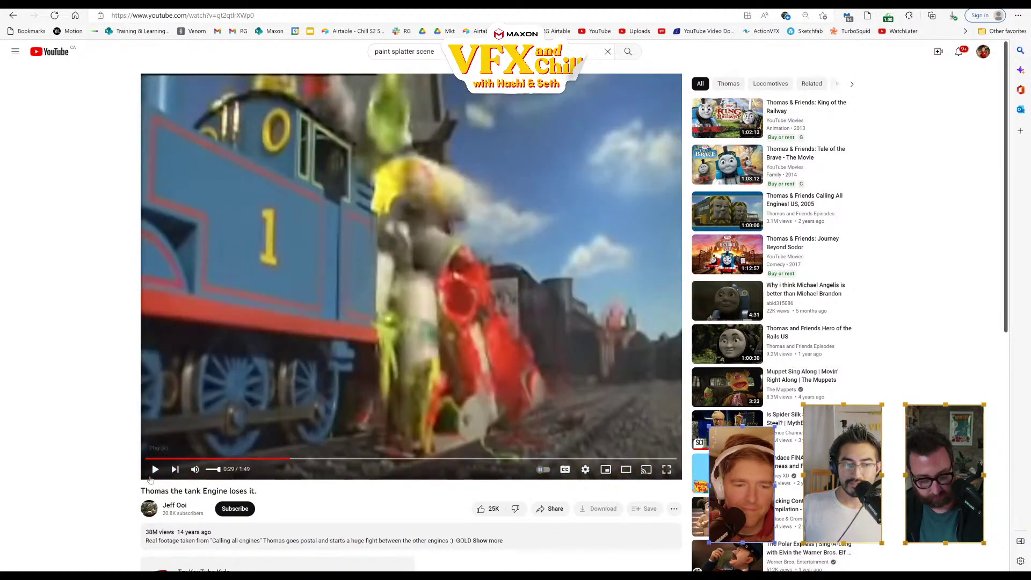
pyautogui.click(156, 469)
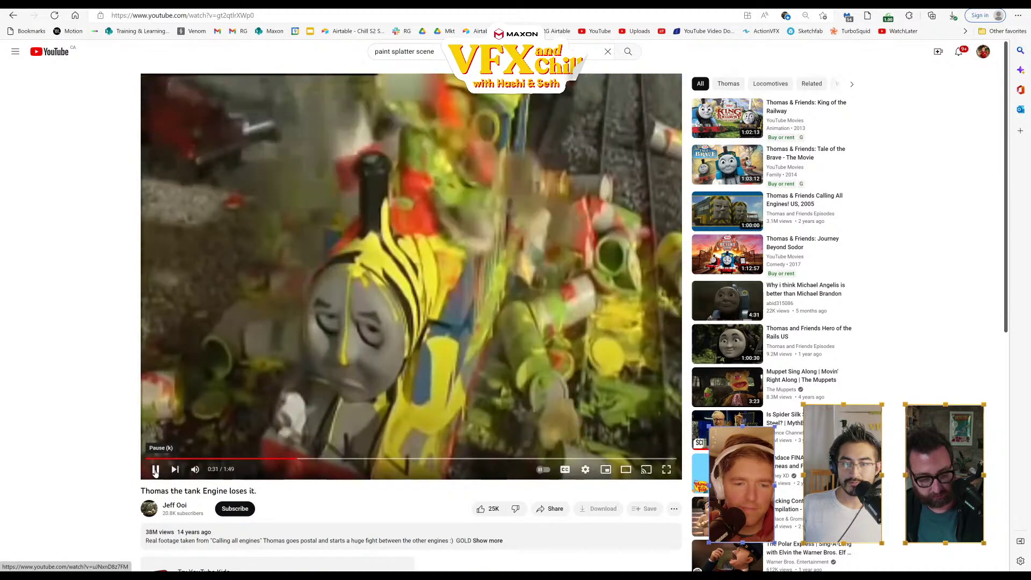
pyautogui.click(155, 469)
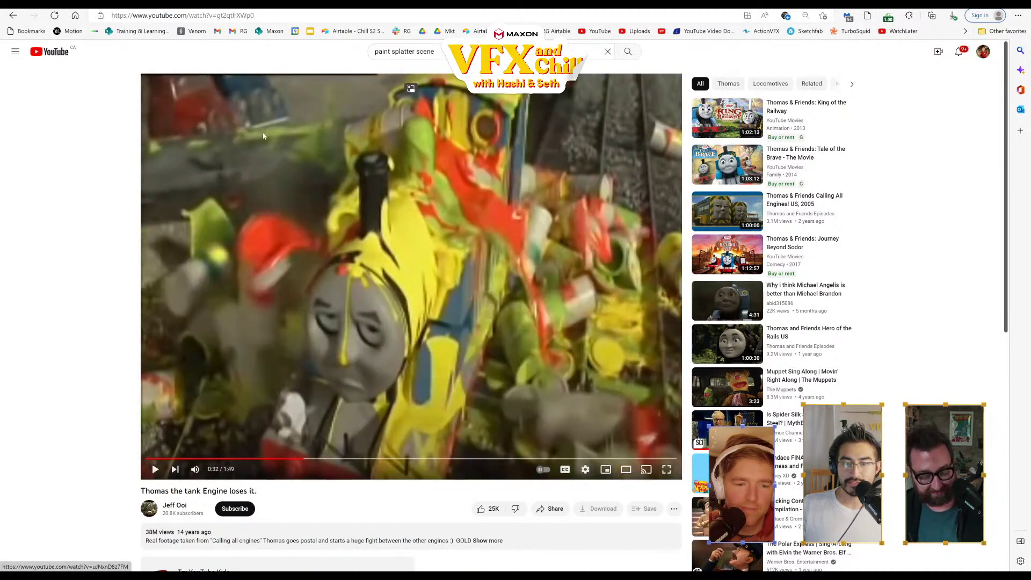
# - Open the pxhere.com photo library and search it for "wood floor", looking through the results
pyautogui.click(207, 17)
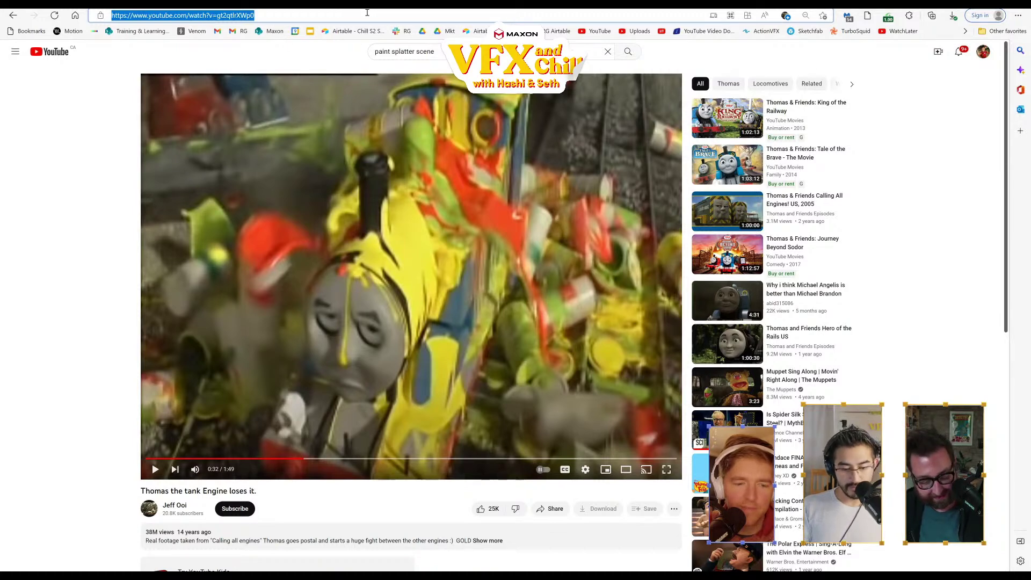
pyautogui.write('pxhere.com/en/photos?q=hdr')
pyautogui.press('Return')
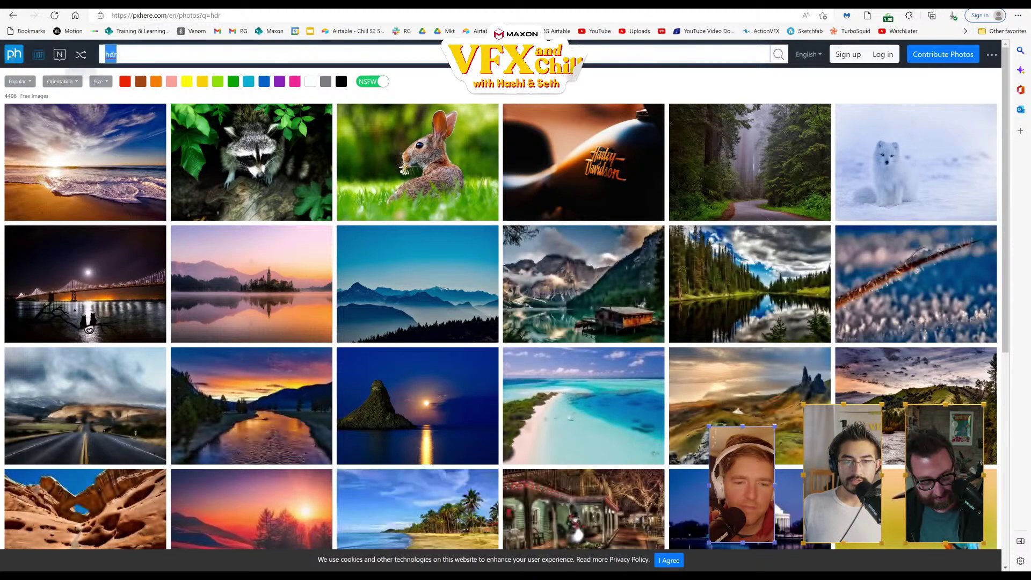
pyautogui.write('wood floor')
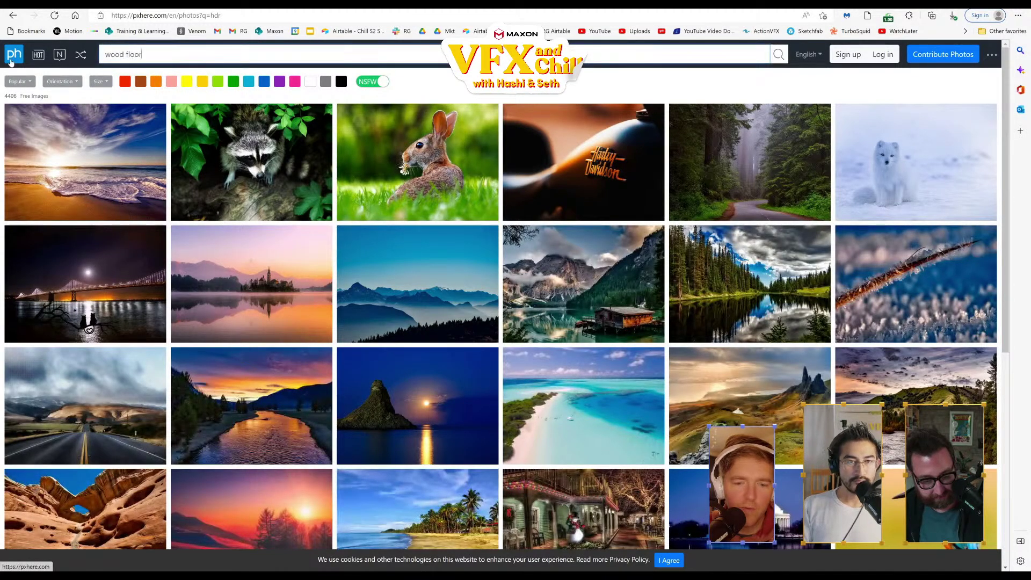
pyautogui.press('Return')
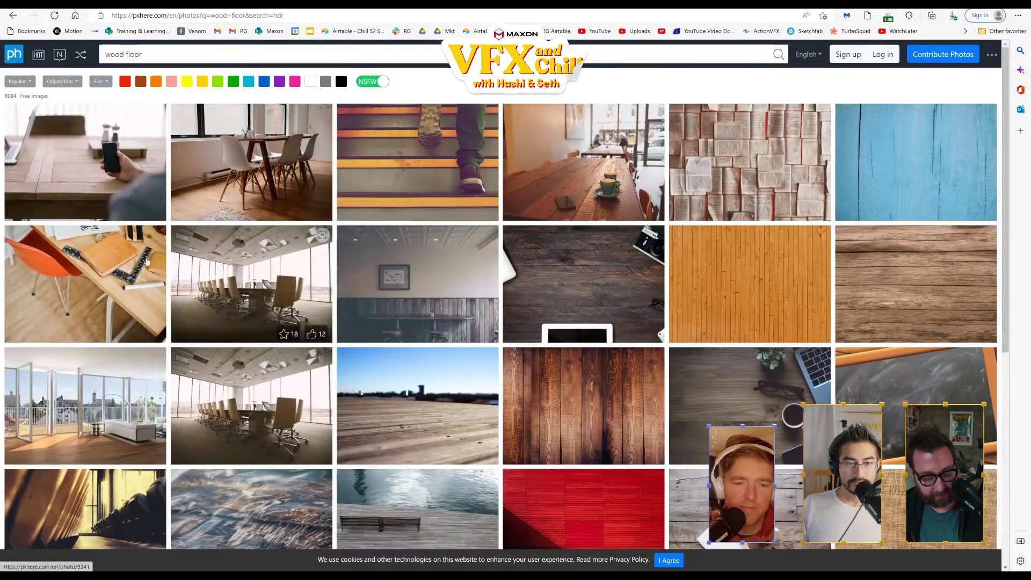
pyautogui.scroll(-7, 77, 213)
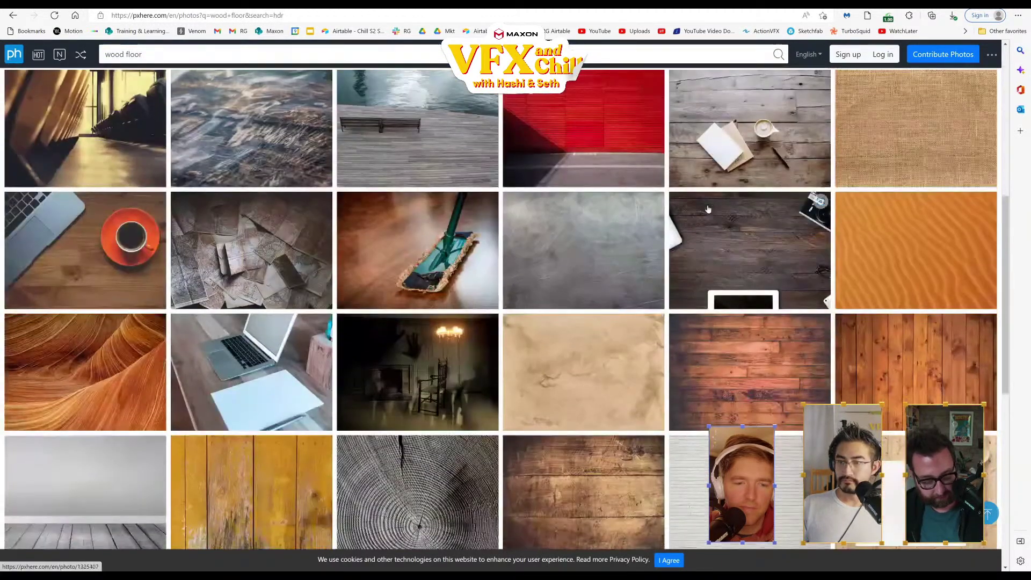
pyautogui.scroll(-6, 77, 213)
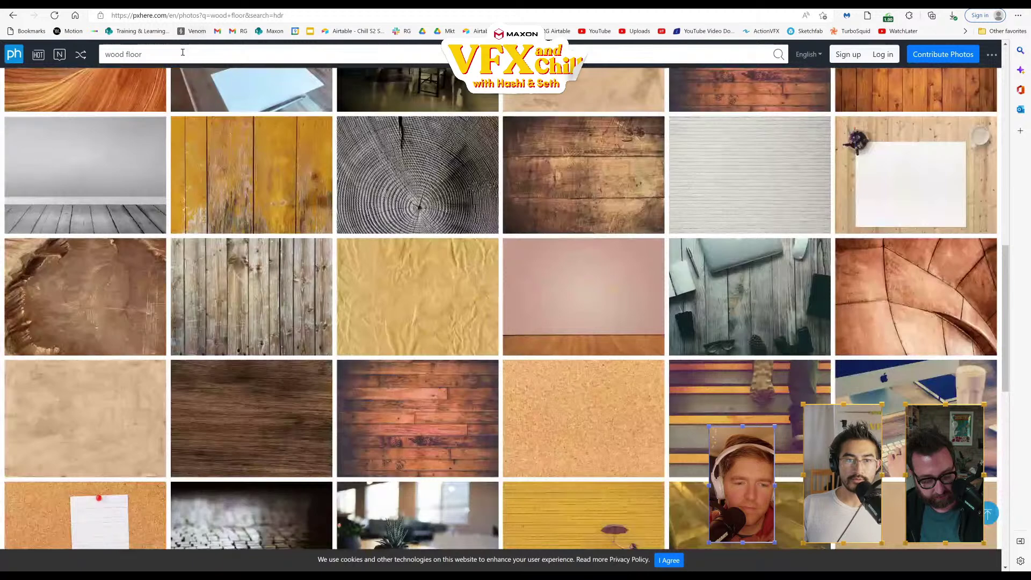
# - Search the photo library for "museum"
pyautogui.tripleClick(183, 52)
pyautogui.write('mue')
pyautogui.press('BackSpace')
pyautogui.write('s')
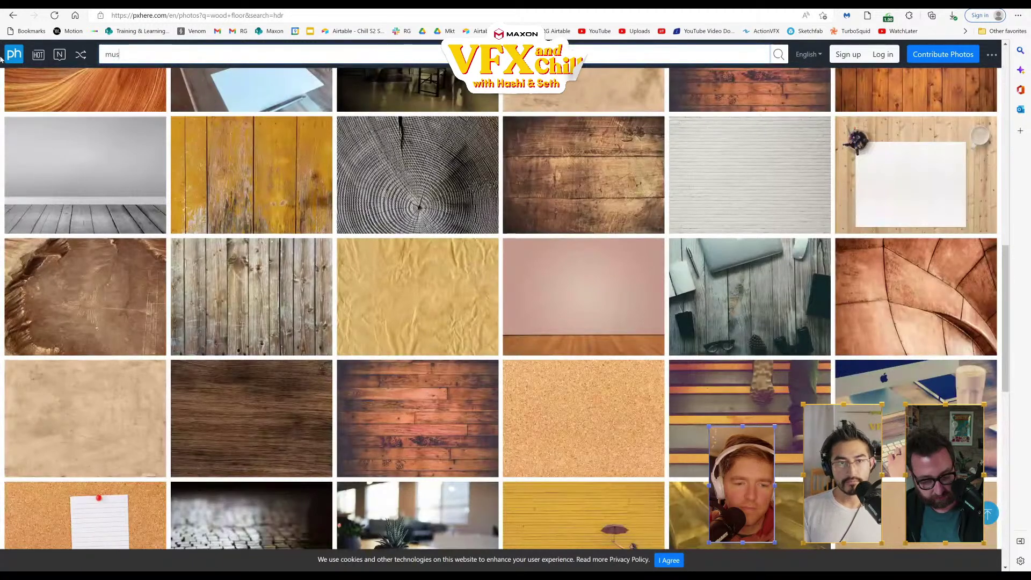
pyautogui.write('eum')
pyautogui.press('Return')
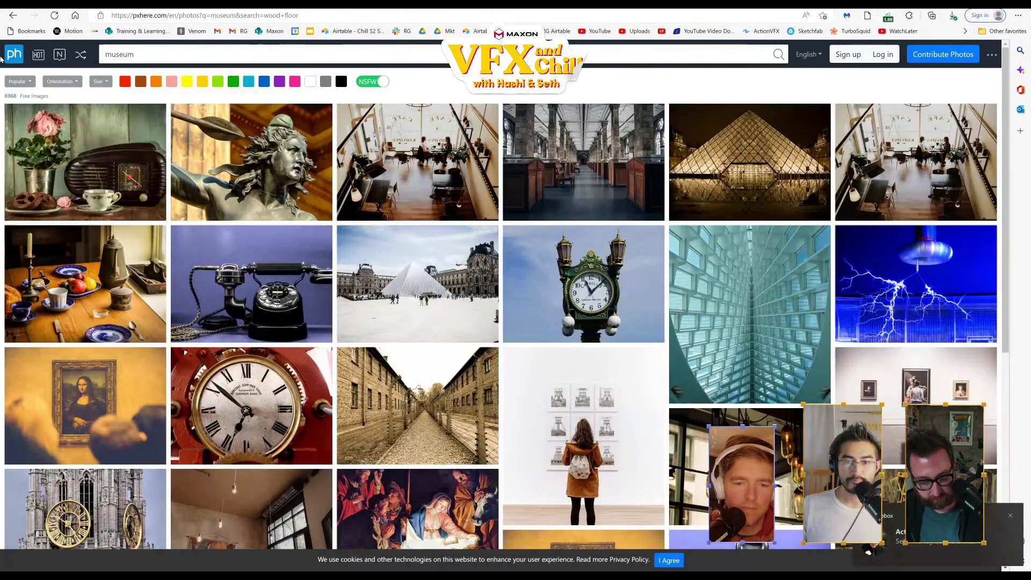
# - Look through the museum photos for an interior shot with a usable floor
pyautogui.scroll(-4, 468, 205)
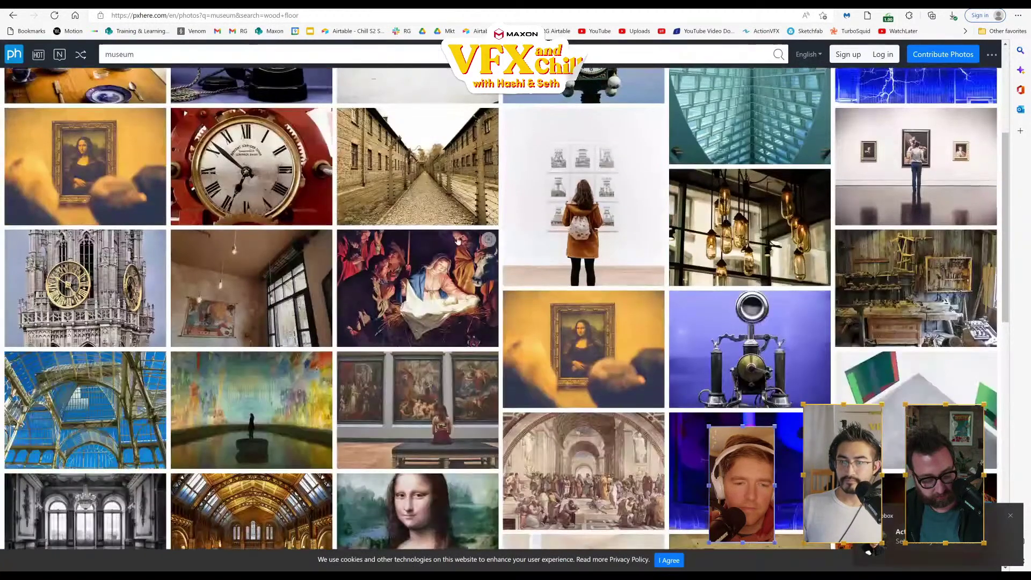
pyautogui.scroll(-4, 604, 223)
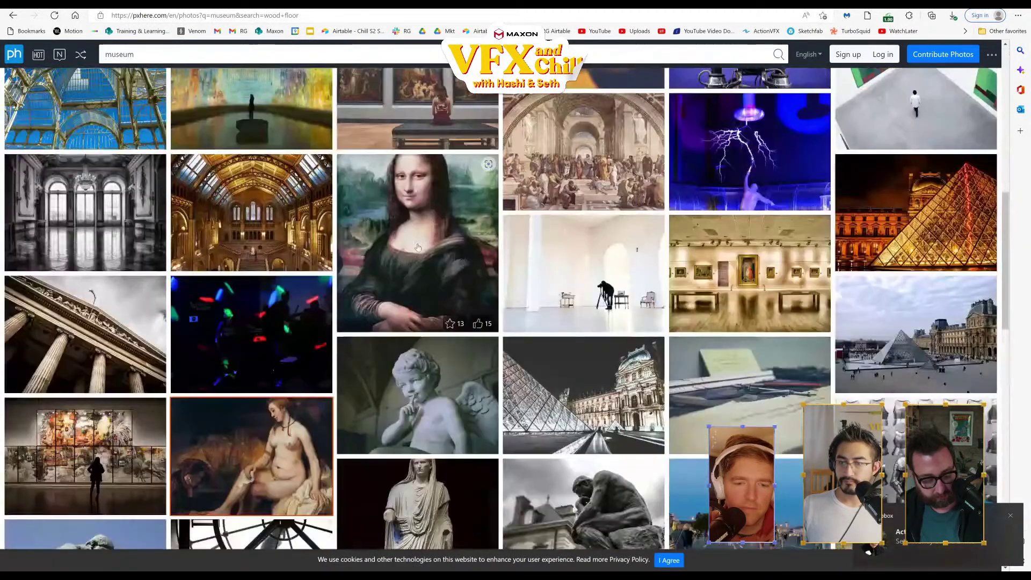
pyautogui.scroll(1, 429, 243)
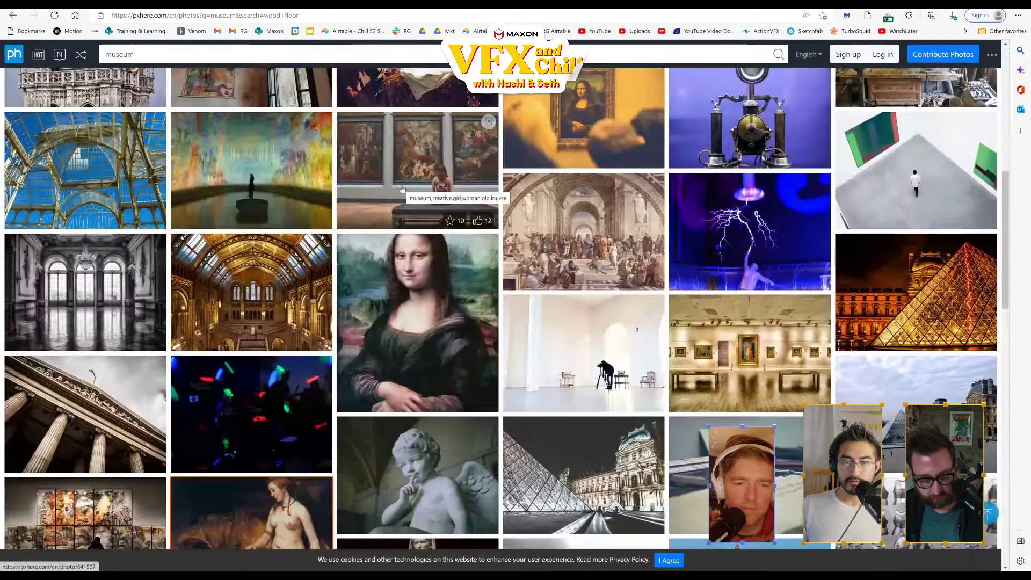
pyautogui.scroll(-12, 393, 190)
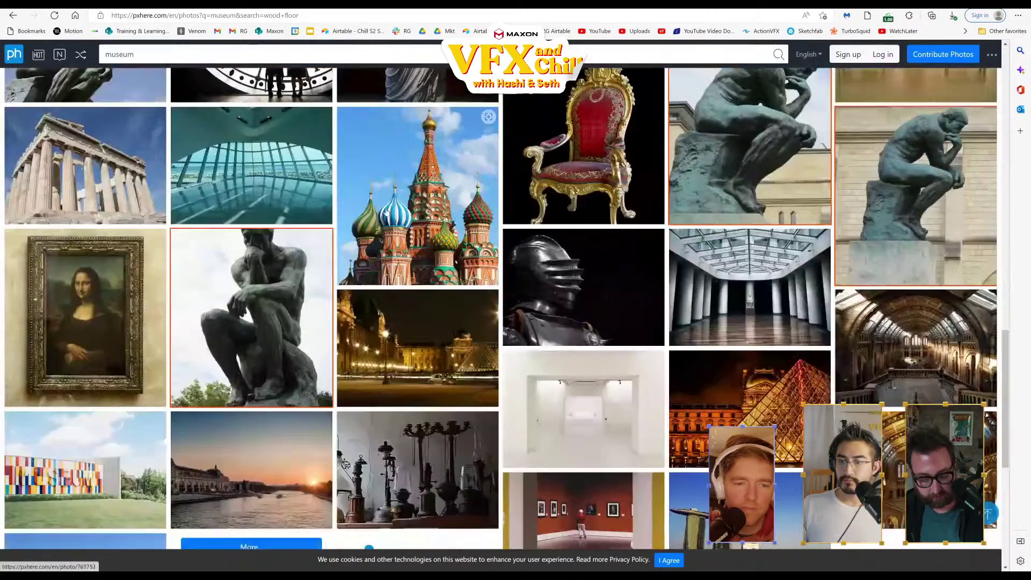
pyautogui.scroll(-15, 500, 290)
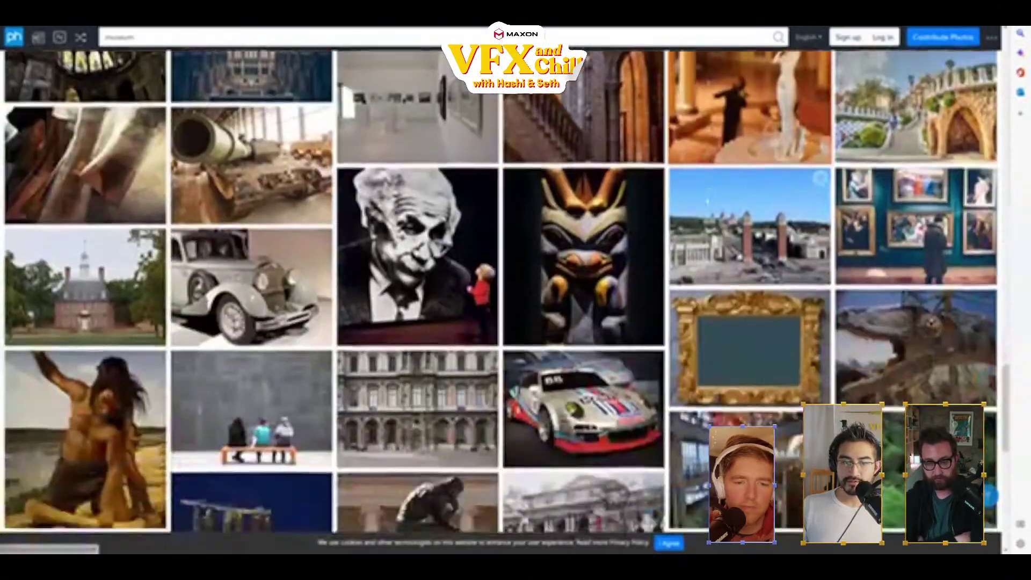
pyautogui.scroll(-12, 500, 290)
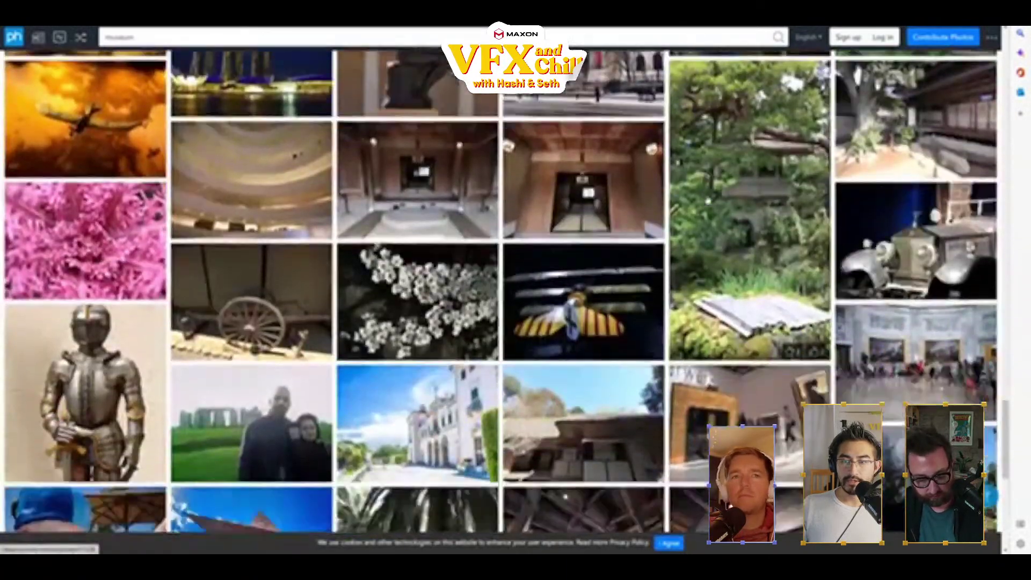
pyautogui.scroll(-6, 500, 290)
pyautogui.scroll(4, 500, 290)
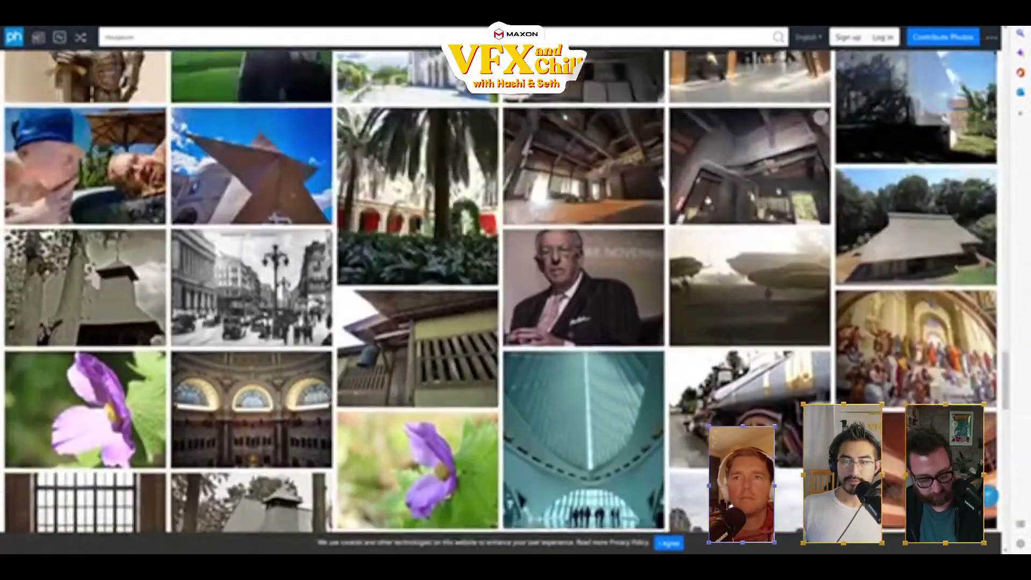
pyautogui.scroll(-10, 500, 290)
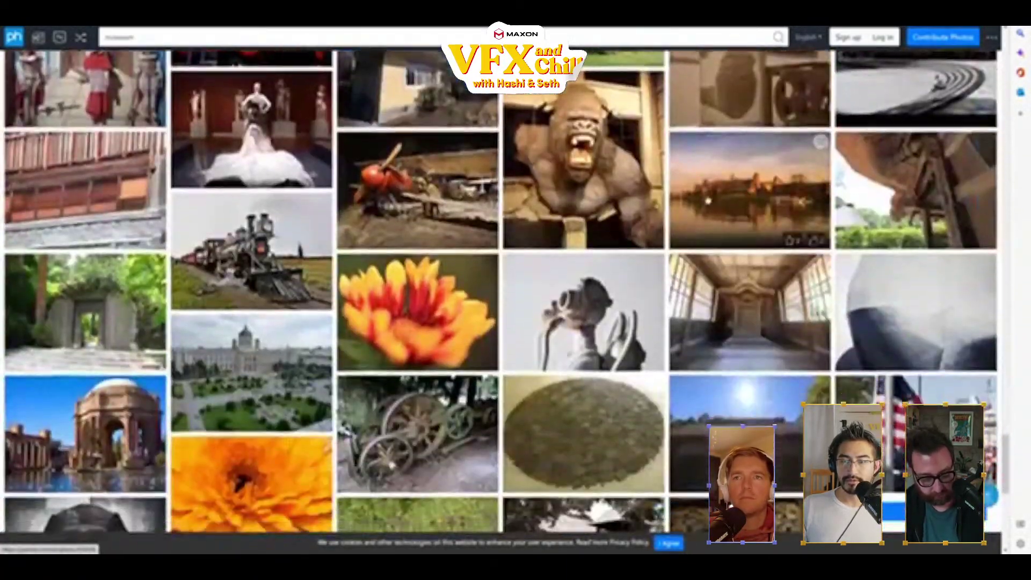
pyautogui.scroll(-12, 707, 200)
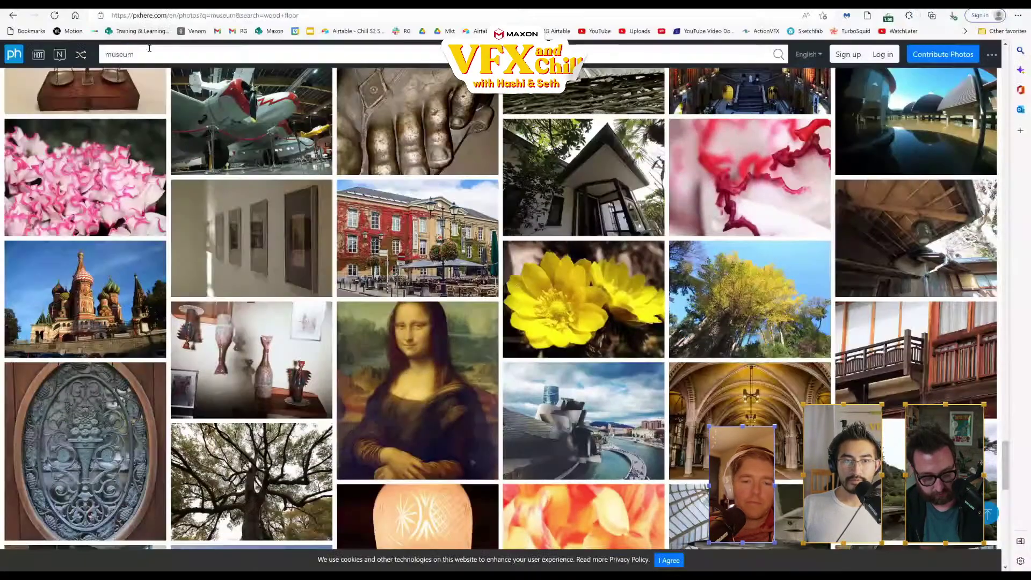
# - Search the photo library for "art gallery"
pyautogui.write('gal')
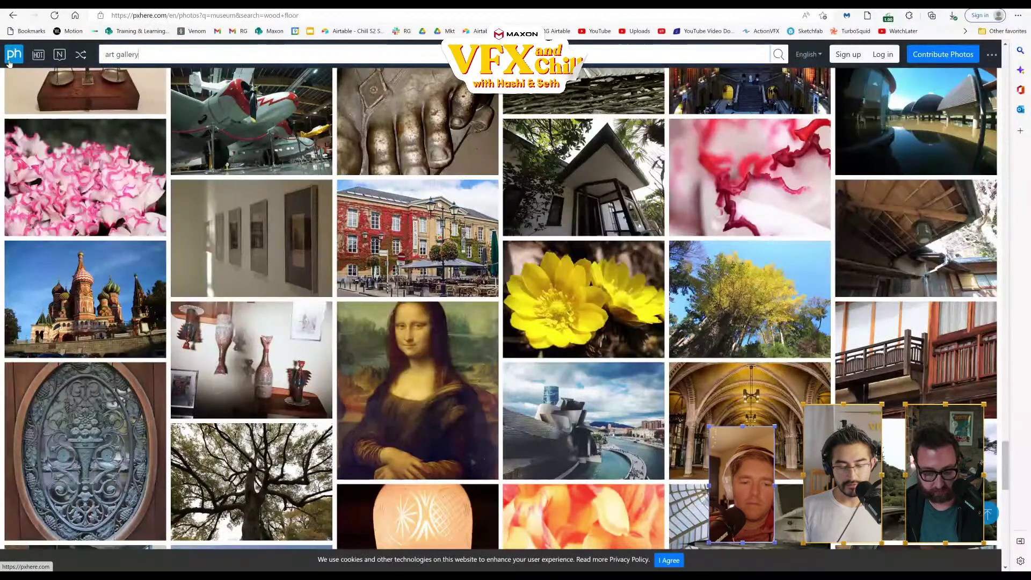
pyautogui.write('lery')
pyautogui.press('Return')
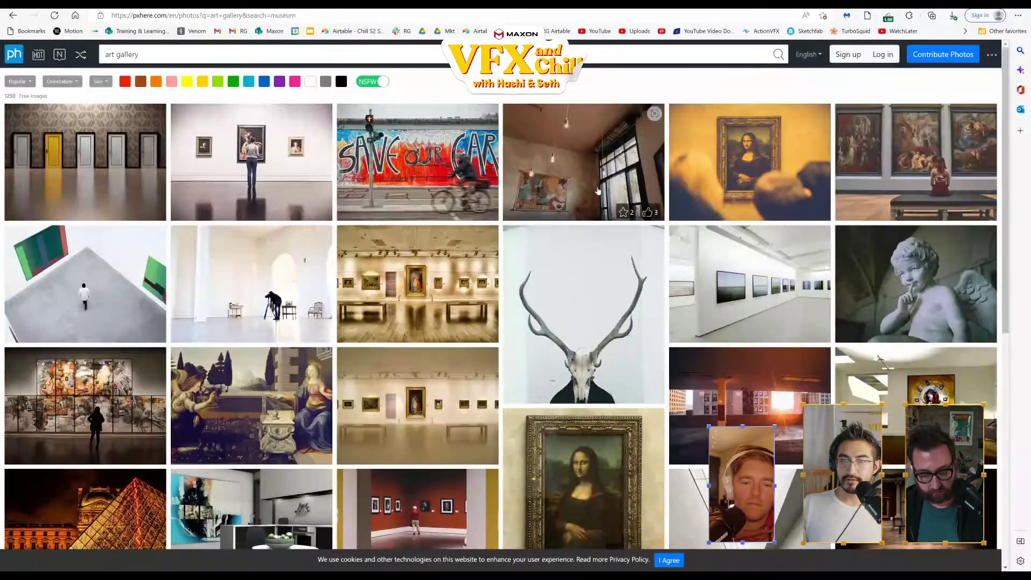
# - Look through the art gallery results and open the photo of the skylit gallery hall with the parquet floor
pyautogui.scroll(-3, 189, 231)
pyautogui.scroll(3, 181, 219)
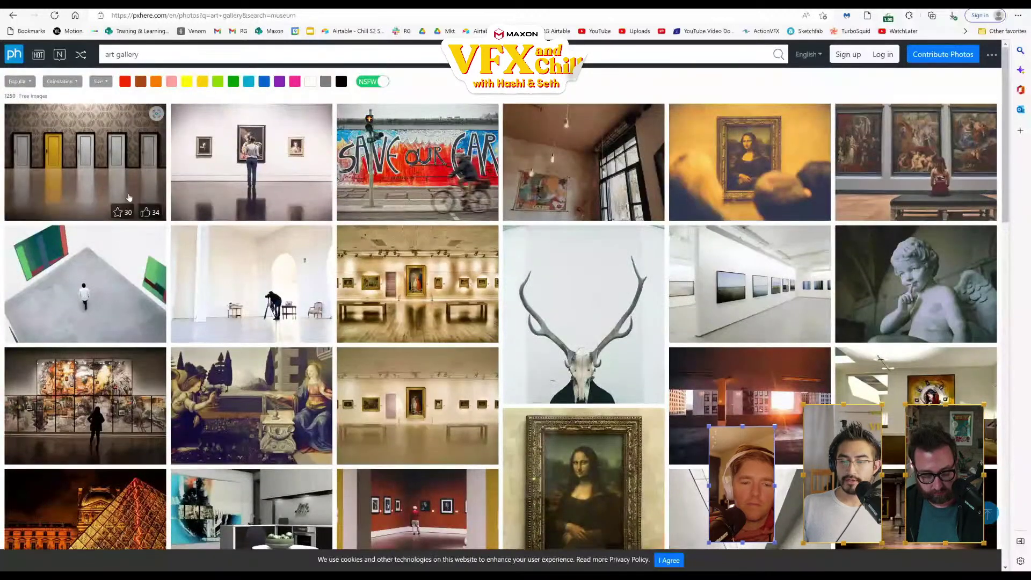
pyautogui.scroll(-7, 298, 269)
pyautogui.scroll(-1, 298, 268)
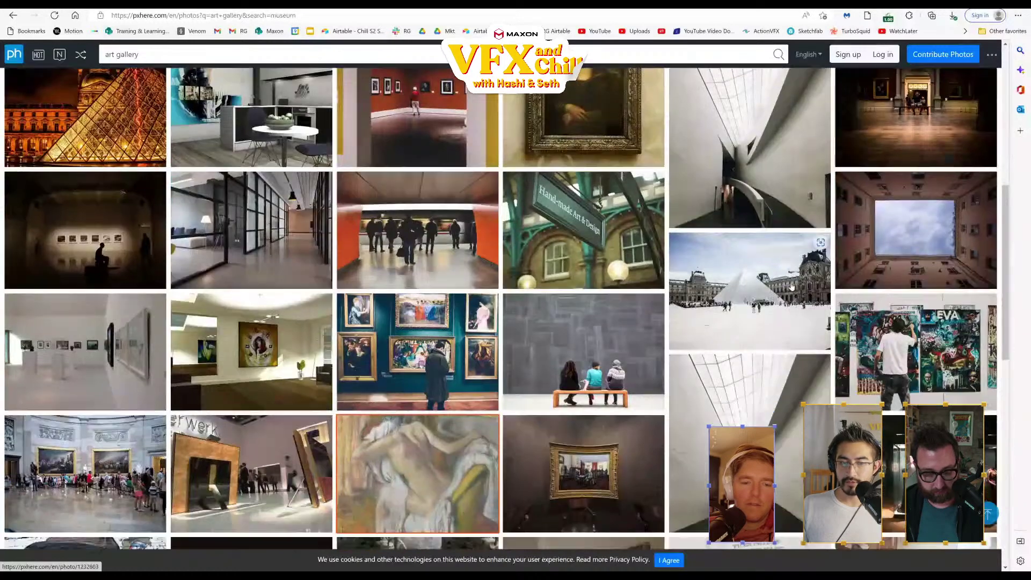
pyautogui.scroll(-10, 791, 286)
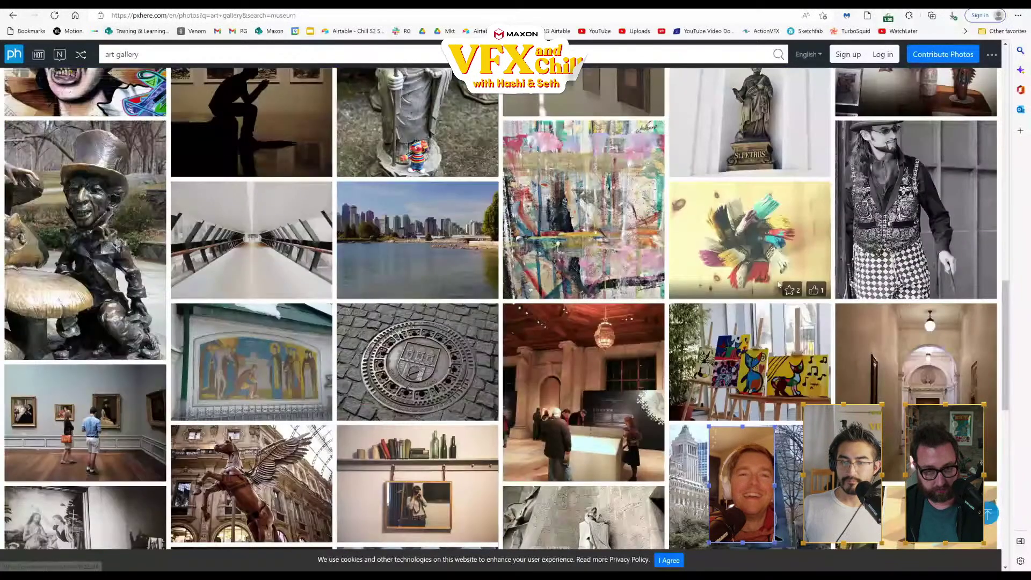
pyautogui.scroll(-4, 643, 254)
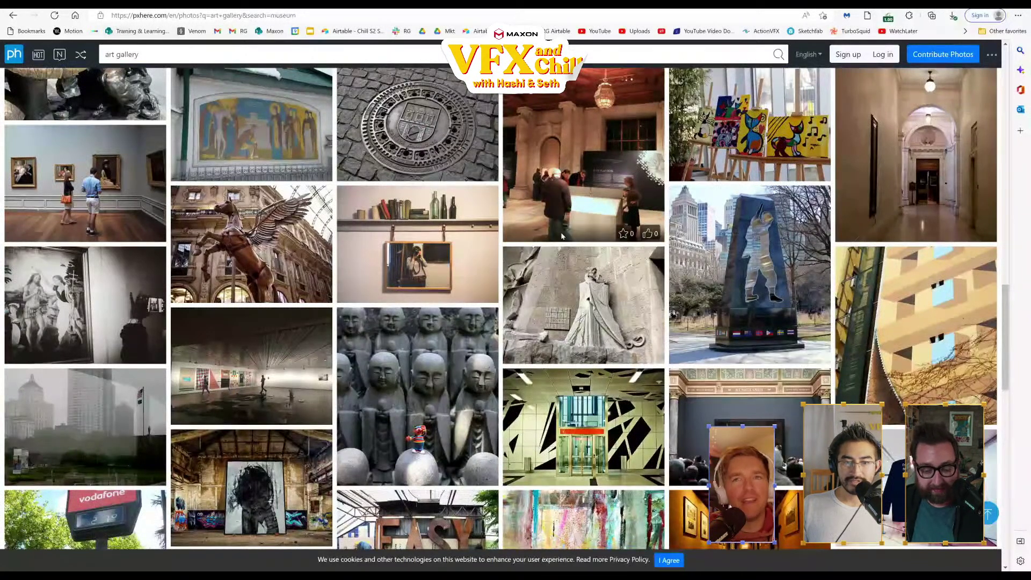
pyautogui.scroll(-4, 333, 240)
pyautogui.click(397, 409)
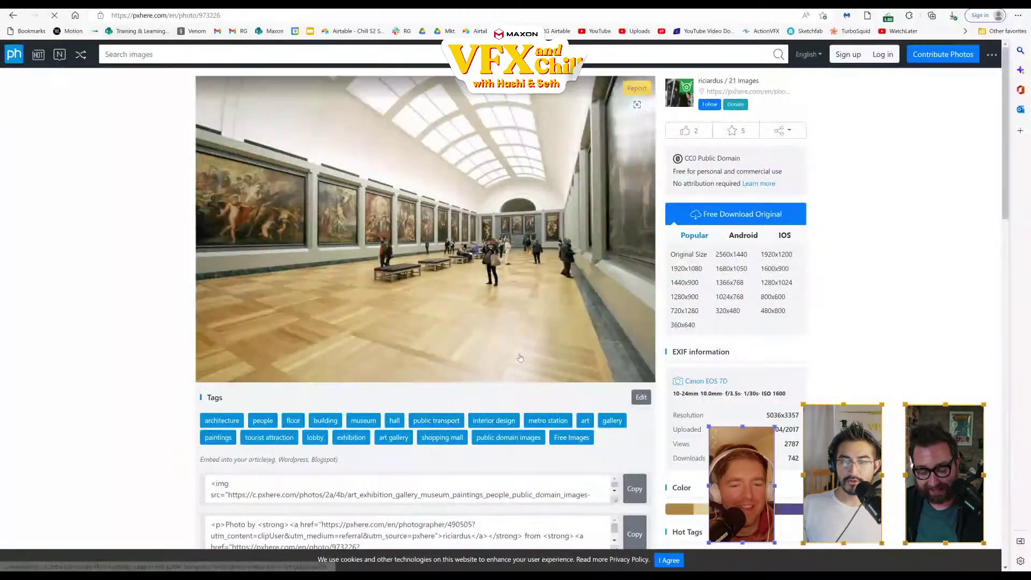
# - Download the original-size gallery hall photo as a guest
pyautogui.rightClick(482, 251)
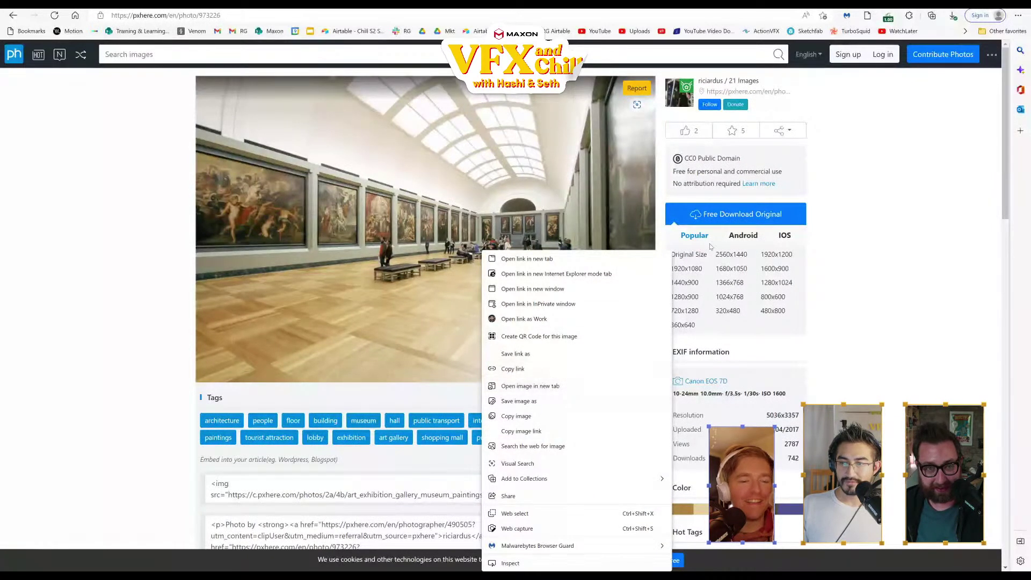
pyautogui.click(744, 218)
pyautogui.click(743, 217)
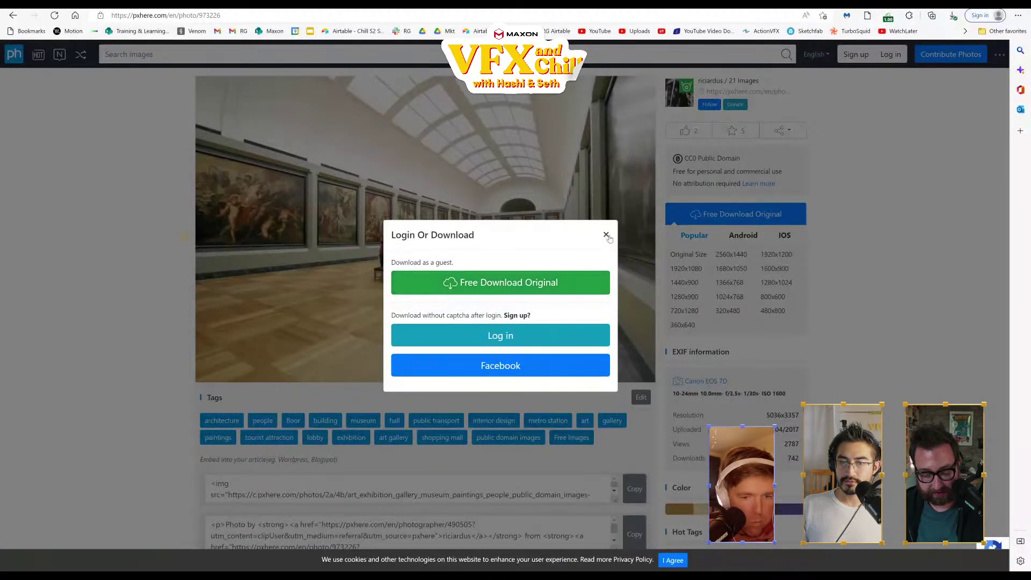
pyautogui.click(521, 287)
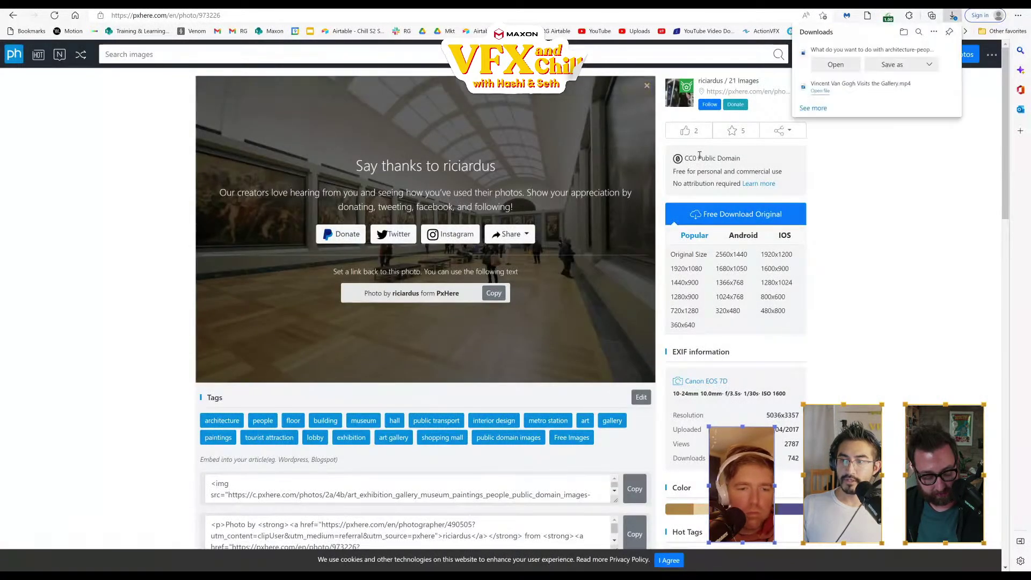
# - Save the downloaded JPEG as "Foor" in the ELEMENTS folder of 2022_11_04_PaintSplatter
pyautogui.click(889, 65)
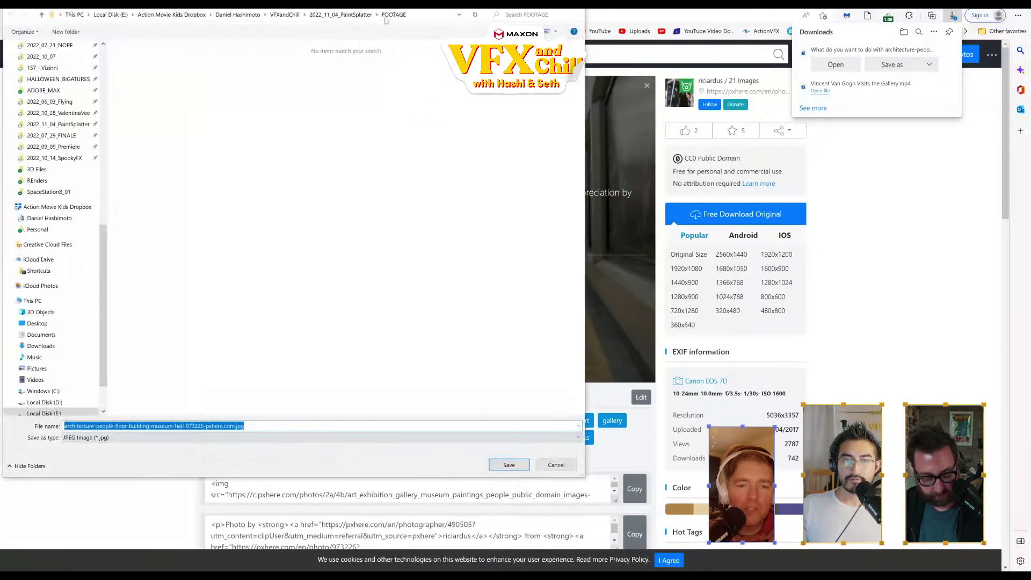
pyautogui.click(326, 15)
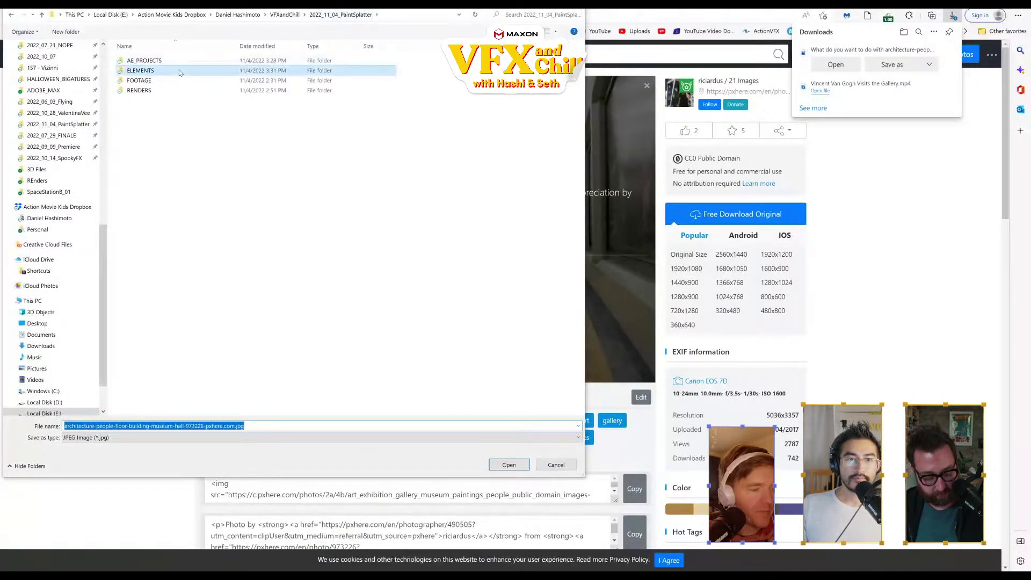
pyautogui.doubleClick(179, 72)
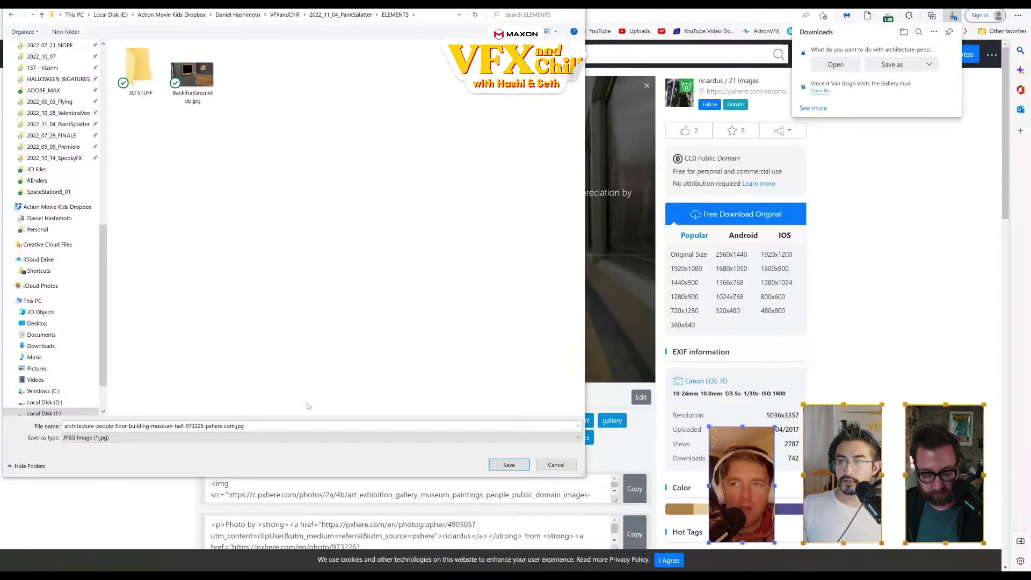
pyautogui.doubleClick(284, 426)
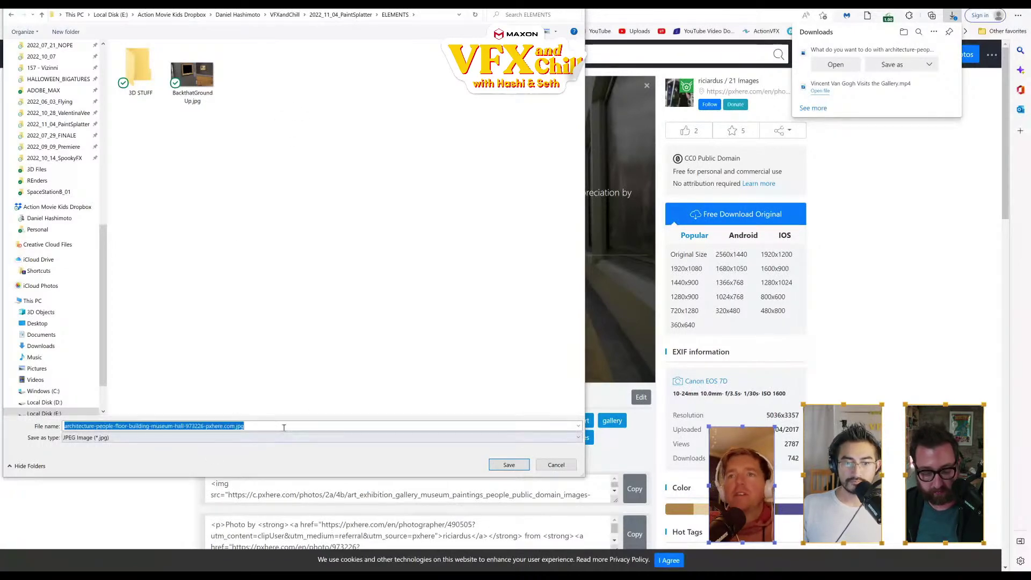
pyautogui.write('Foor')
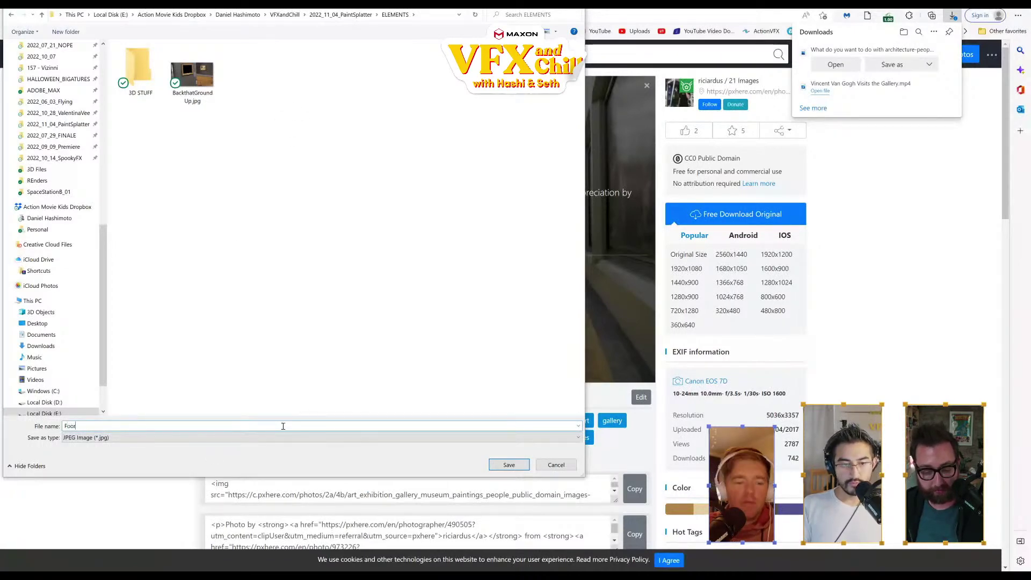
pyautogui.press('Return')
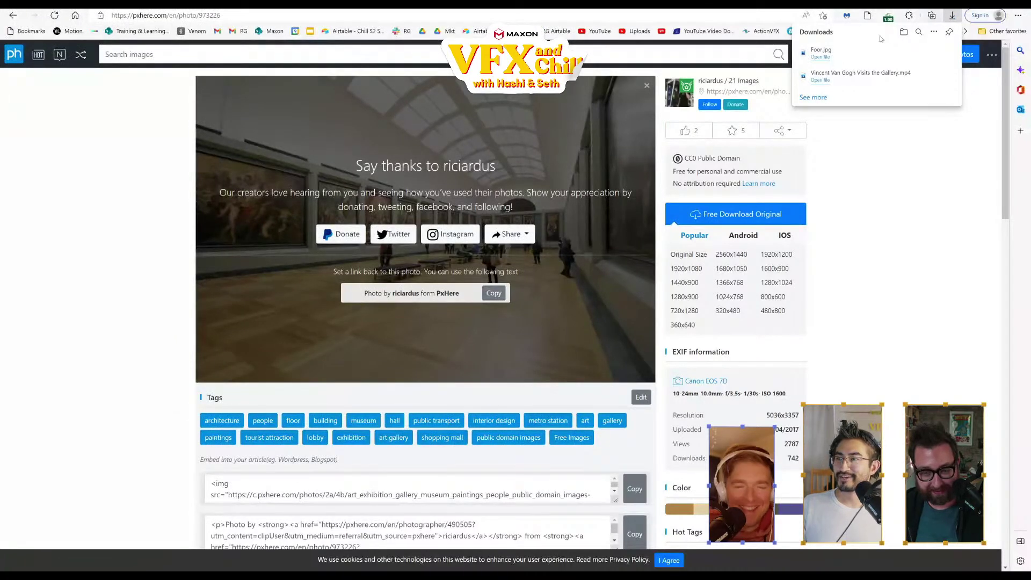
# - Switch to Photoshop, open Foor.jpg alongside BackthatGroundUp.jpg in a floating document window and enlarge that window around the image
pyautogui.hotkey('alt', 'Tab')
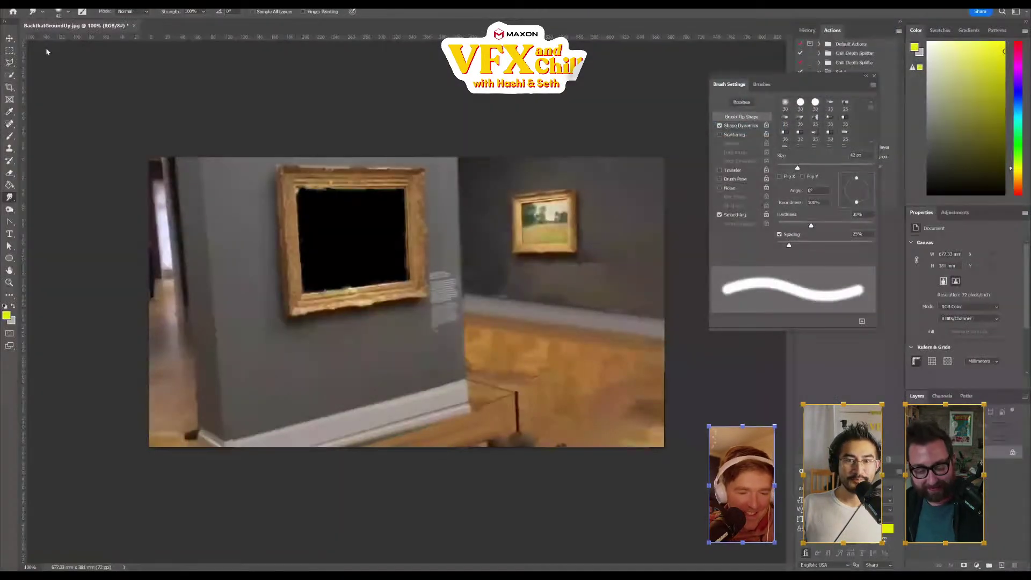
pyautogui.moveTo(43, 25); pyautogui.dragTo(60, 60)
pyautogui.hotkey('ctrl', 'o')
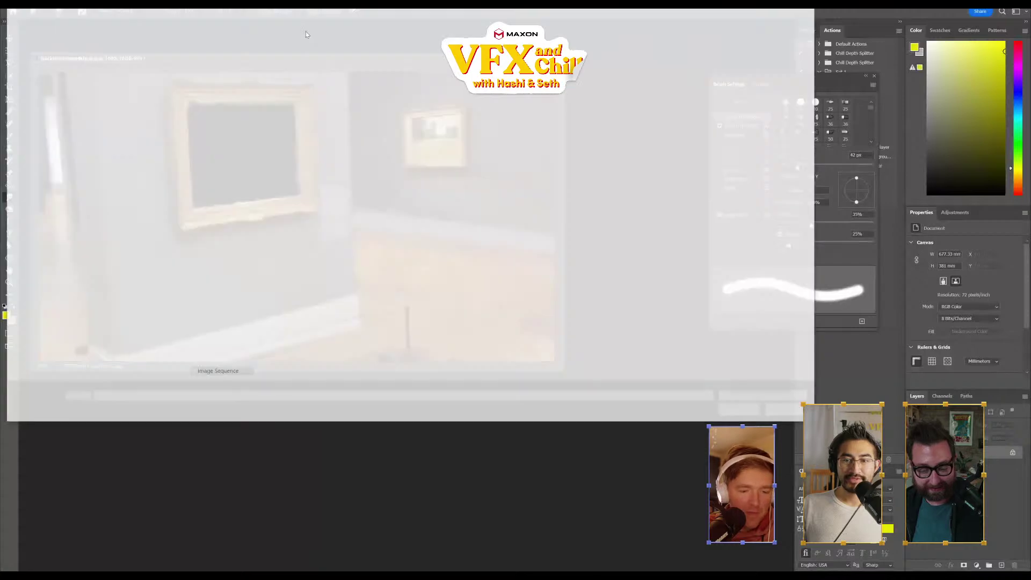
pyautogui.doubleClick(253, 70)
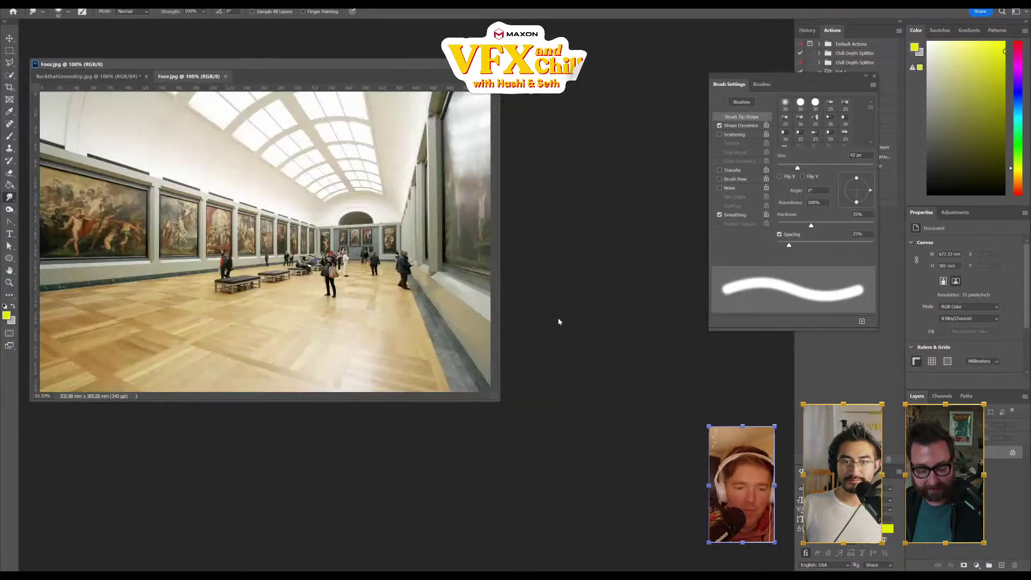
pyautogui.moveTo(500, 401); pyautogui.dragTo(707, 477)
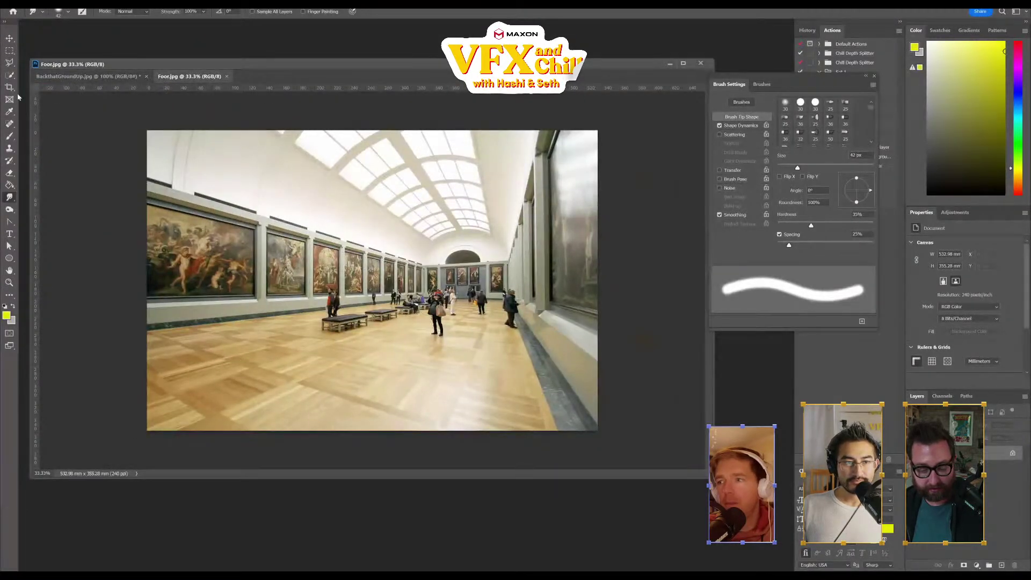
# - Outline the near parquet floor in Foor.jpg with the Polygonal Lasso and paste a copy of it into BackthatGroundUp.jpg
pyautogui.press('l')
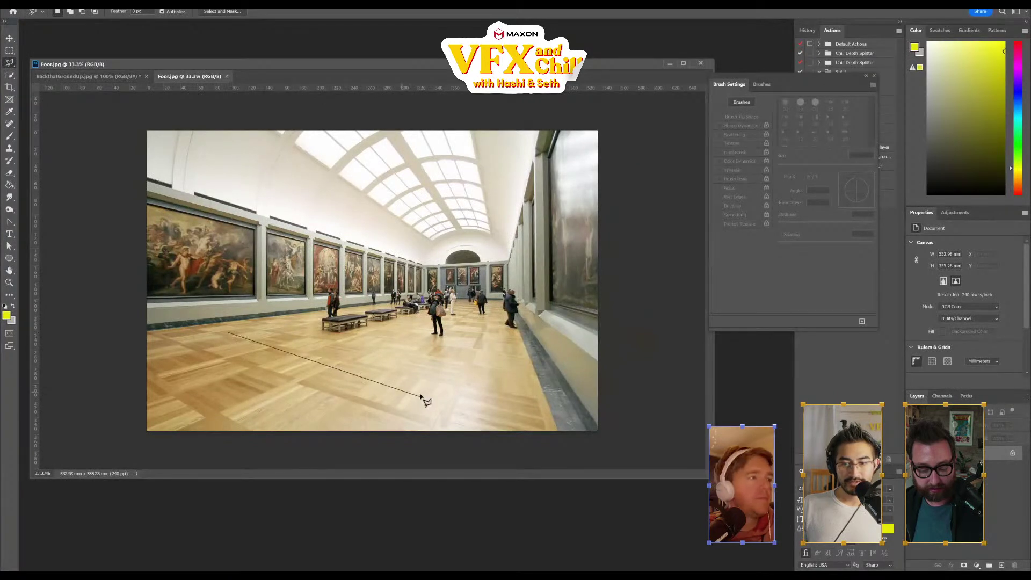
pyautogui.click(470, 385)
pyautogui.click(427, 451)
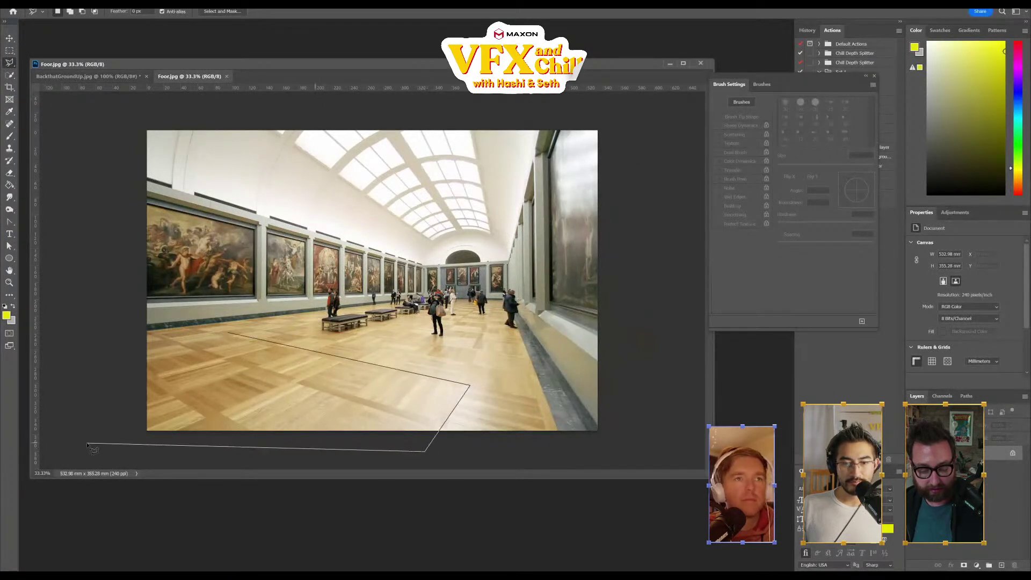
pyautogui.click(93, 444)
pyautogui.doubleClick(133, 354)
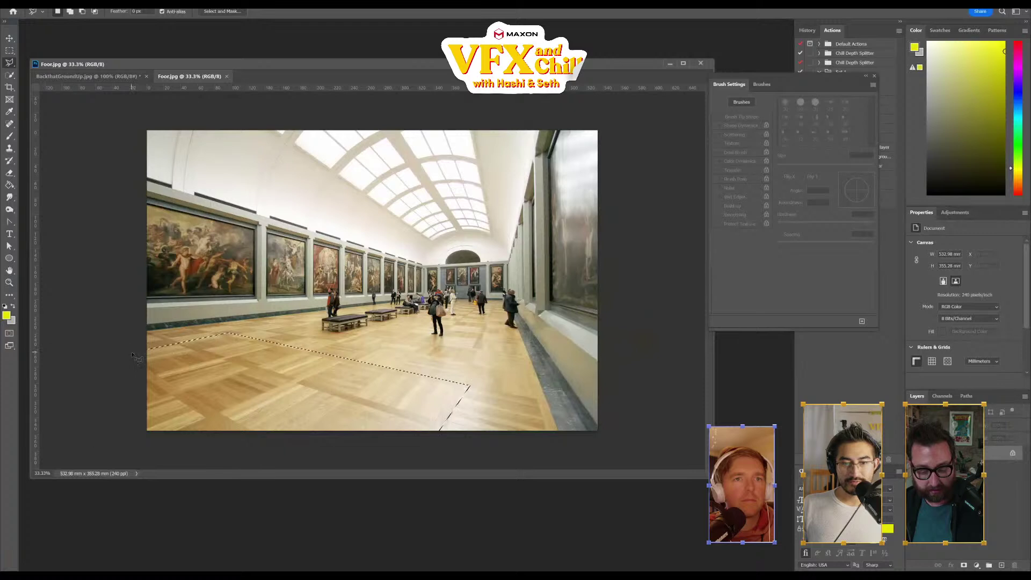
pyautogui.click(107, 77)
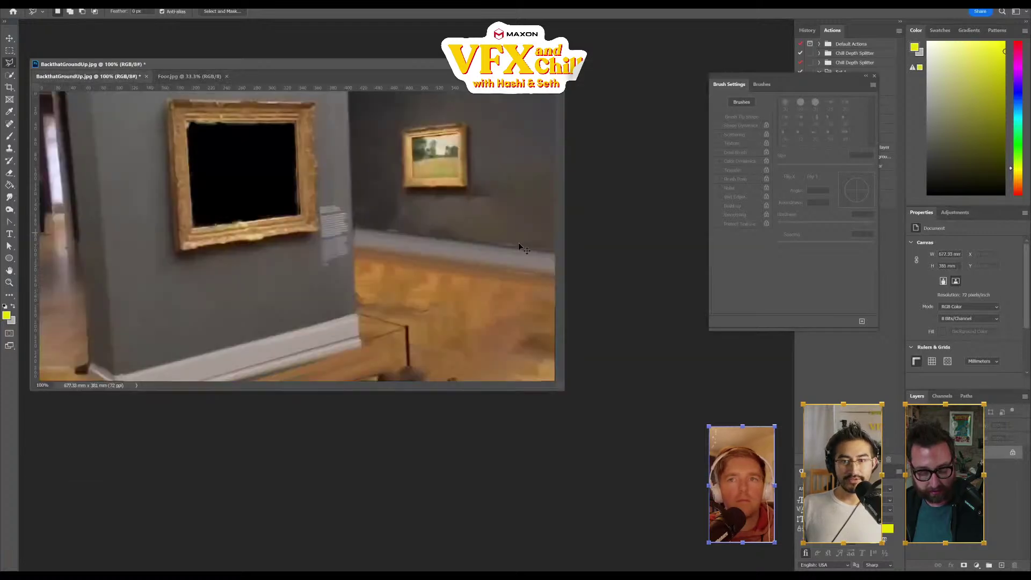
pyautogui.hotkey('ctrl', 'v')
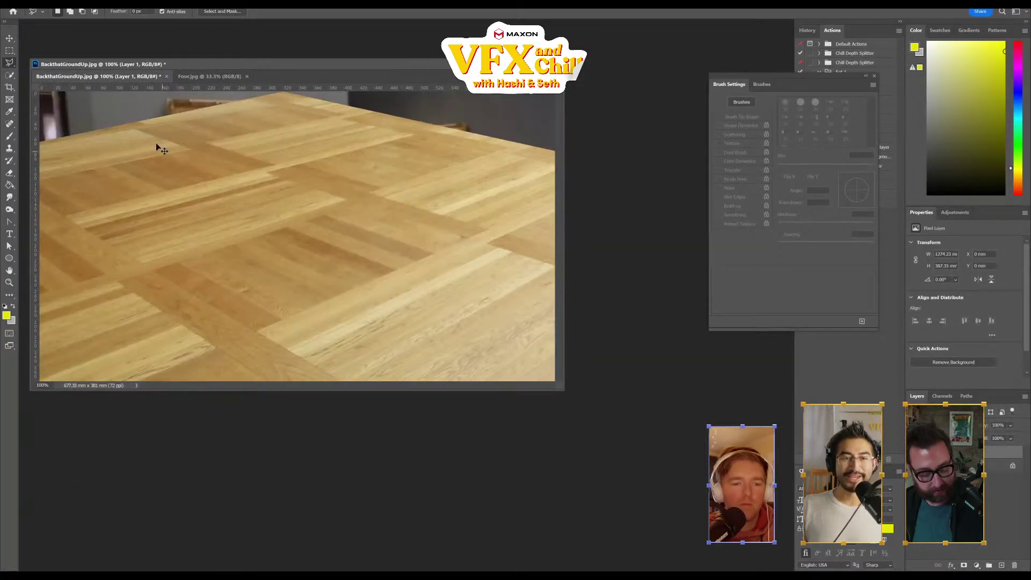
# - Scale the pasted floor to about 30% width and 33% height and place it over the floor beside the painting wall's corner
pyautogui.hotkey('ctrl', 't')
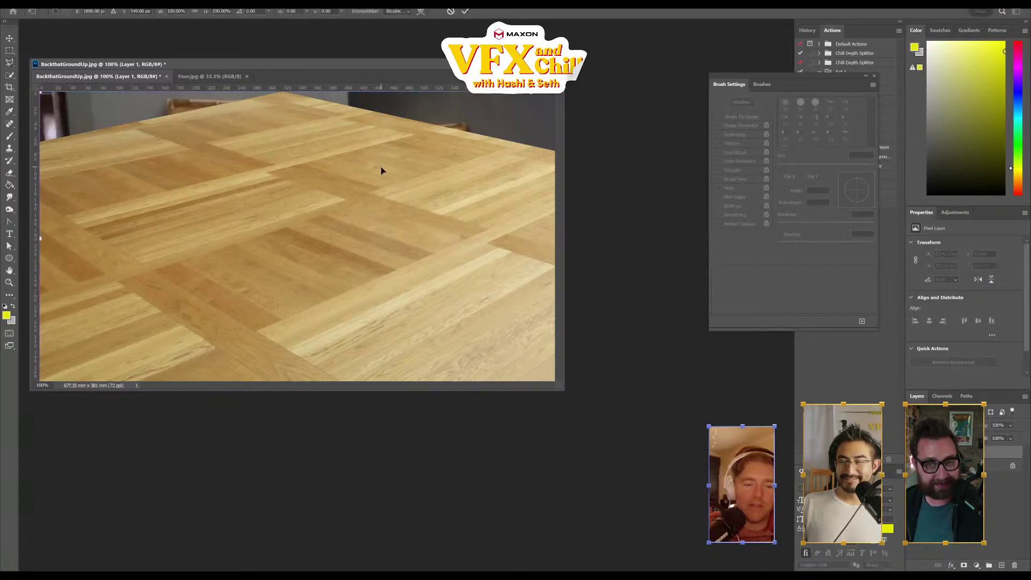
pyautogui.hotkey('ctrl', '-')
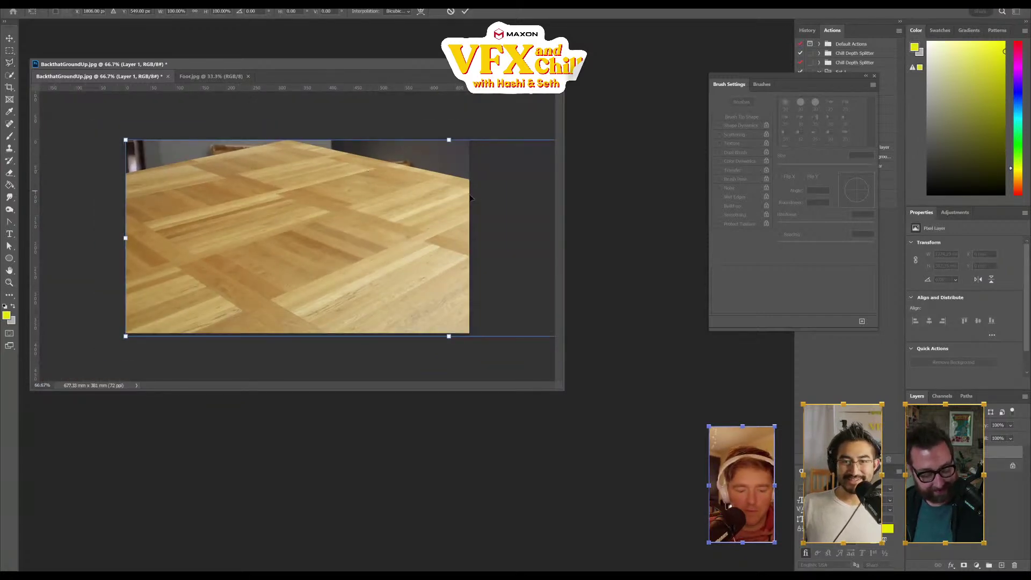
pyautogui.moveTo(470, 198); pyautogui.dragTo(277, 269)
pyautogui.moveTo(203, 321); pyautogui.dragTo(451, 275)
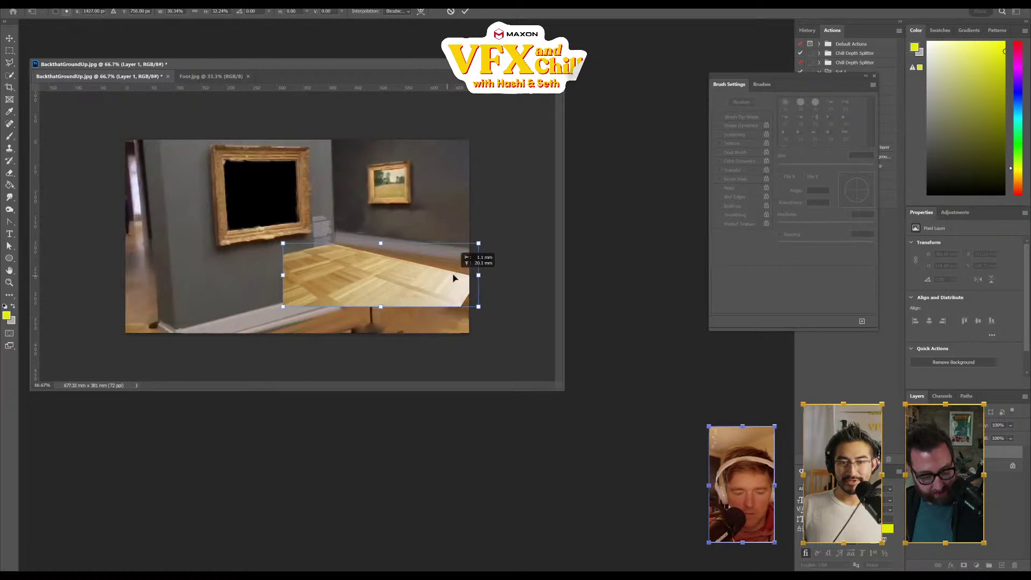
# - Distort the corners of the pasted floor to match the room's perspective, shift it toward the image's right edge and apply the transform
pyautogui.moveTo(478, 243); pyautogui.dragTo(495, 221)
pyautogui.moveTo(479, 308); pyautogui.dragTo(511, 316)
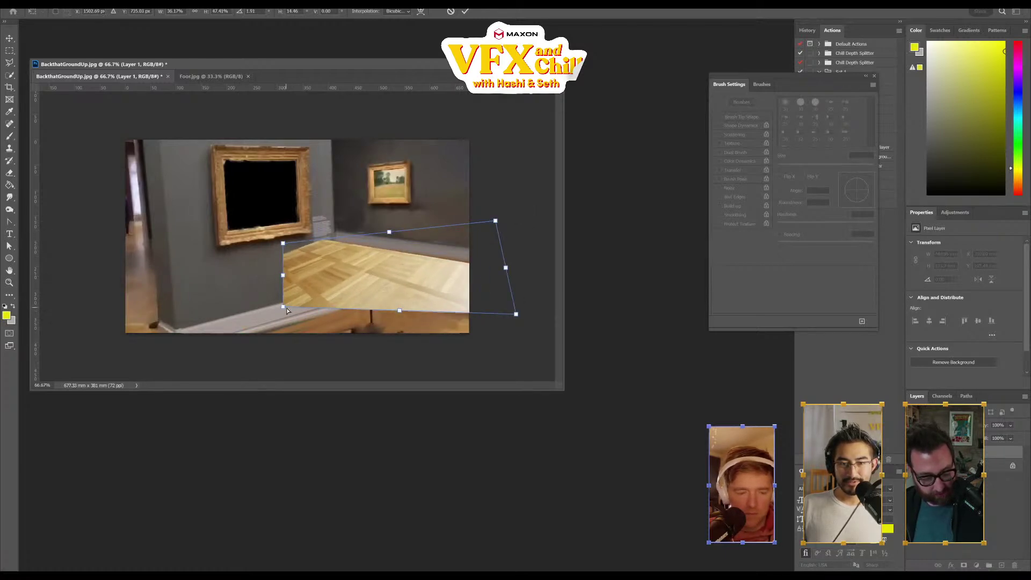
pyautogui.moveTo(286, 310)
pyautogui.mouseDown()
pyautogui.moveTo(333, 319)
pyautogui.moveTo(259, 286)
pyautogui.moveTo(285, 309)
pyautogui.moveTo(269, 318)
pyautogui.mouseUp()
pyautogui.moveTo(390, 234)
pyautogui.mouseDown()
pyautogui.moveTo(410, 243)
pyautogui.moveTo(396, 233)
pyautogui.mouseUp()
pyautogui.moveTo(270, 320); pyautogui.dragTo(226, 372)
pyautogui.moveTo(501, 221); pyautogui.dragTo(514, 251)
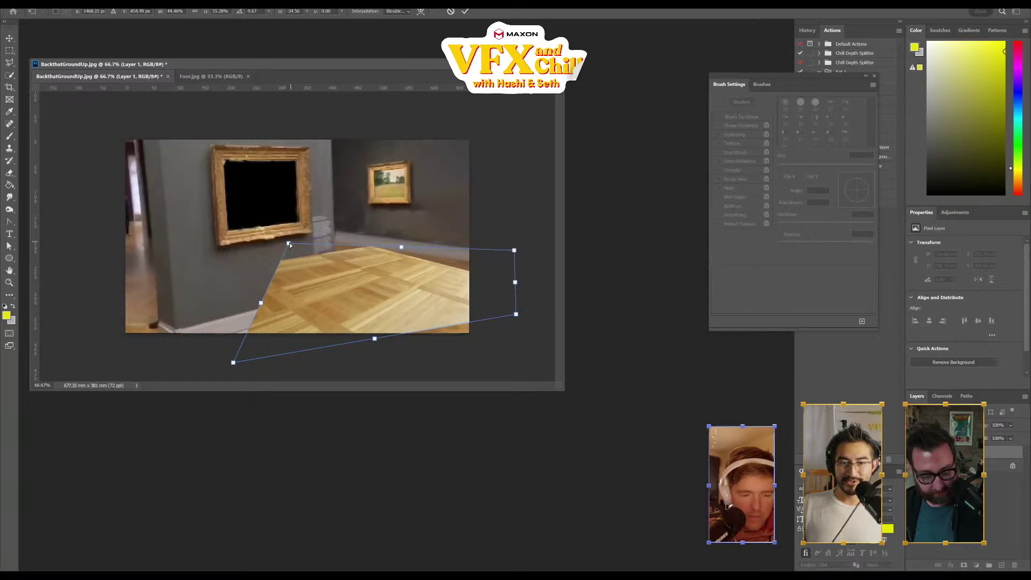
pyautogui.moveTo(289, 243); pyautogui.dragTo(214, 257)
pyautogui.moveTo(344, 310)
pyautogui.mouseDown()
pyautogui.moveTo(354, 295)
pyautogui.moveTo(495, 309)
pyautogui.mouseUp()
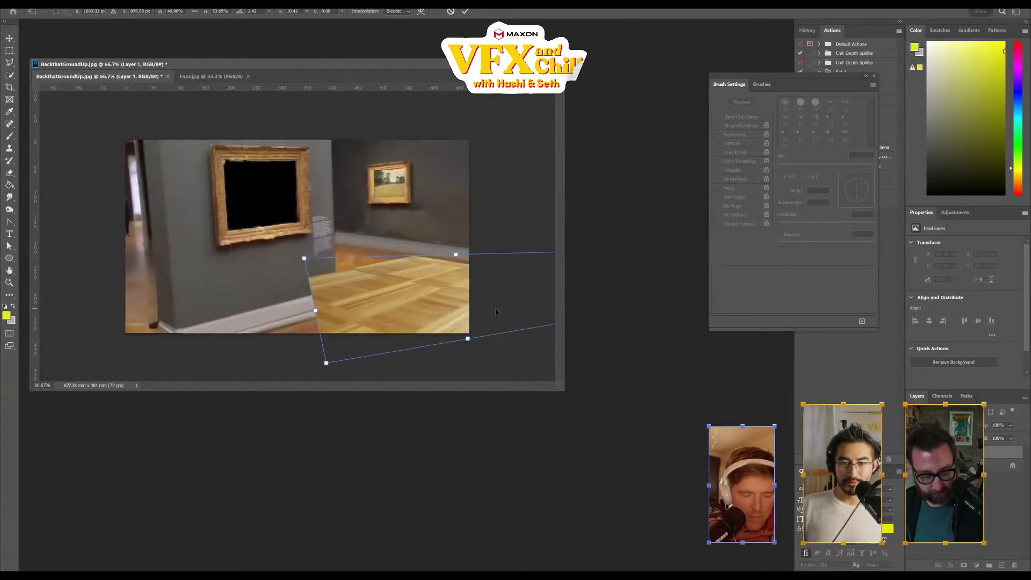
pyautogui.press('Return')
# - Duplicate the distorted parquet floor layer
pyautogui.press('l')
pyautogui.hotkey('ctrl', 'j')
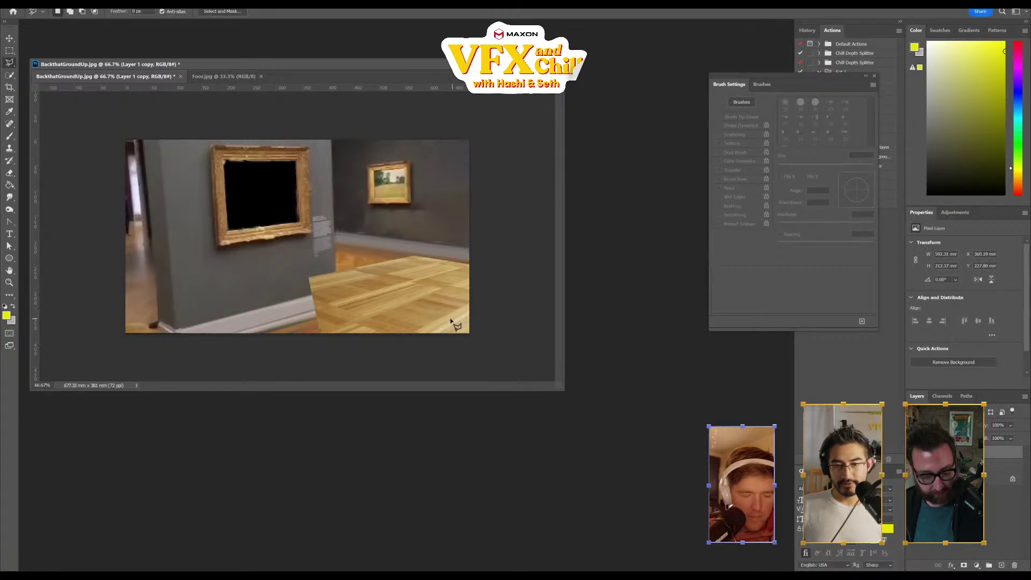
pyautogui.click(434, 316)
pyautogui.doubleClick(299, 270)
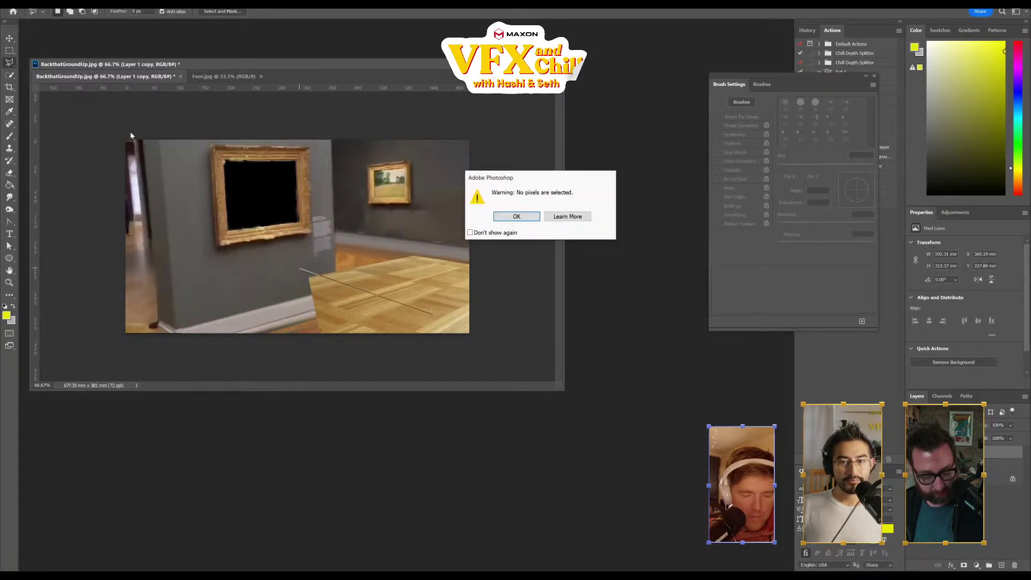
pyautogui.click(517, 216)
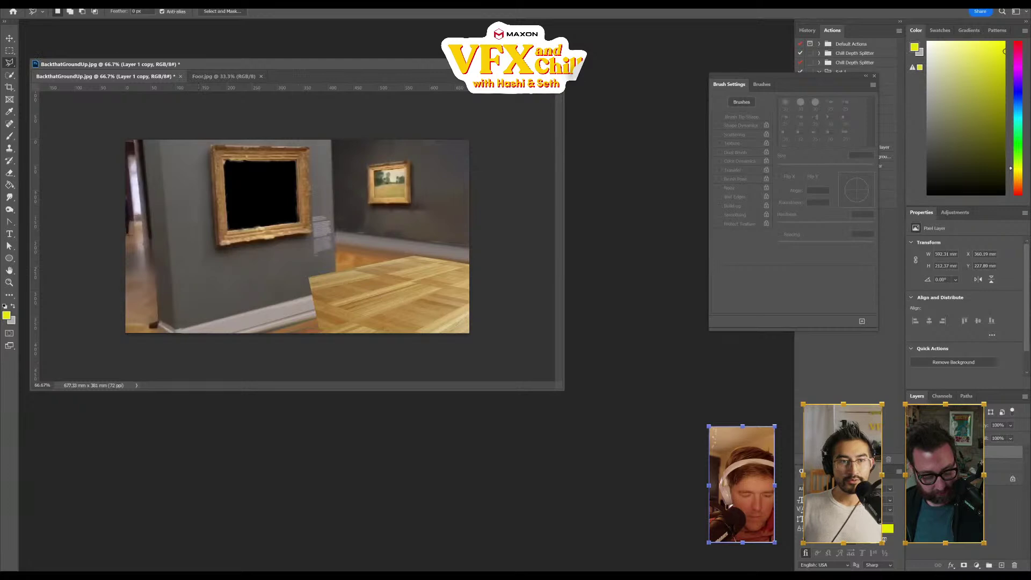
# - Move Layer 1 left and slightly up to about X 148.5 mm, Y 190.5 mm, extending the parquet behind the duplicate
pyautogui.click(9, 38)
pyautogui.click(838, 515)
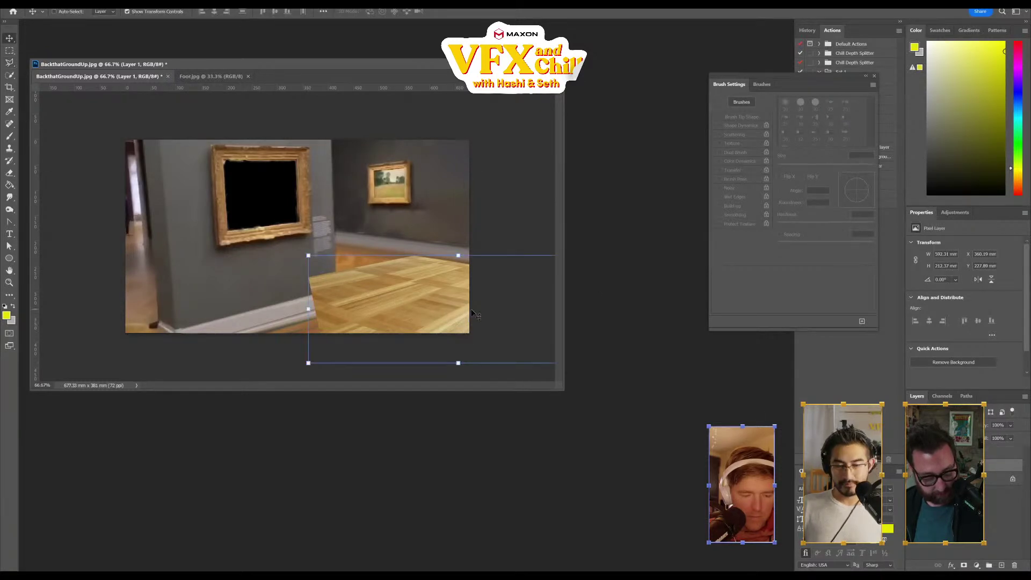
pyautogui.moveTo(475, 314); pyautogui.dragTo(314, 302)
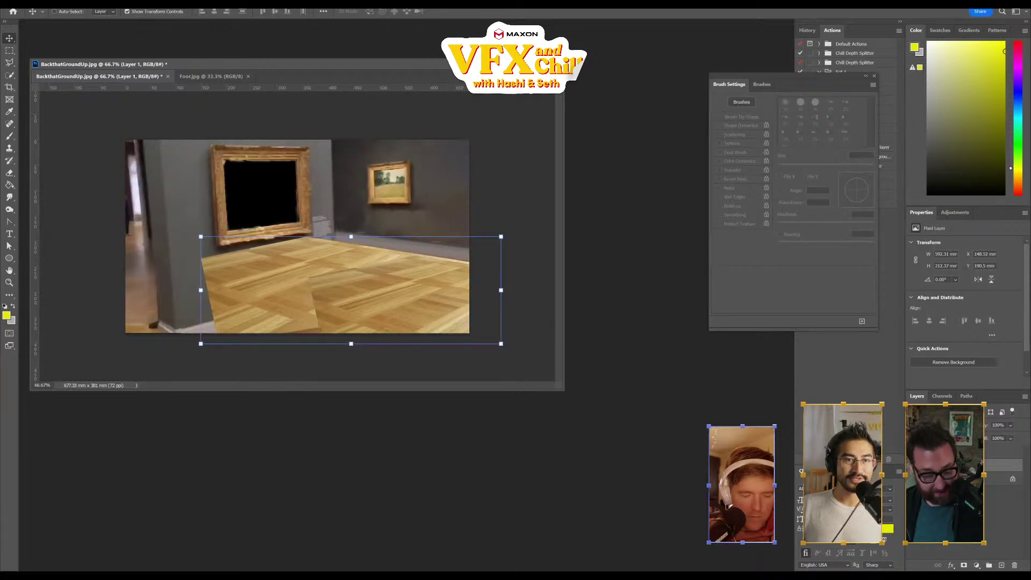
pyautogui.hotkey('alt', 'i')
pyautogui.press('j')
pyautogui.press('c')
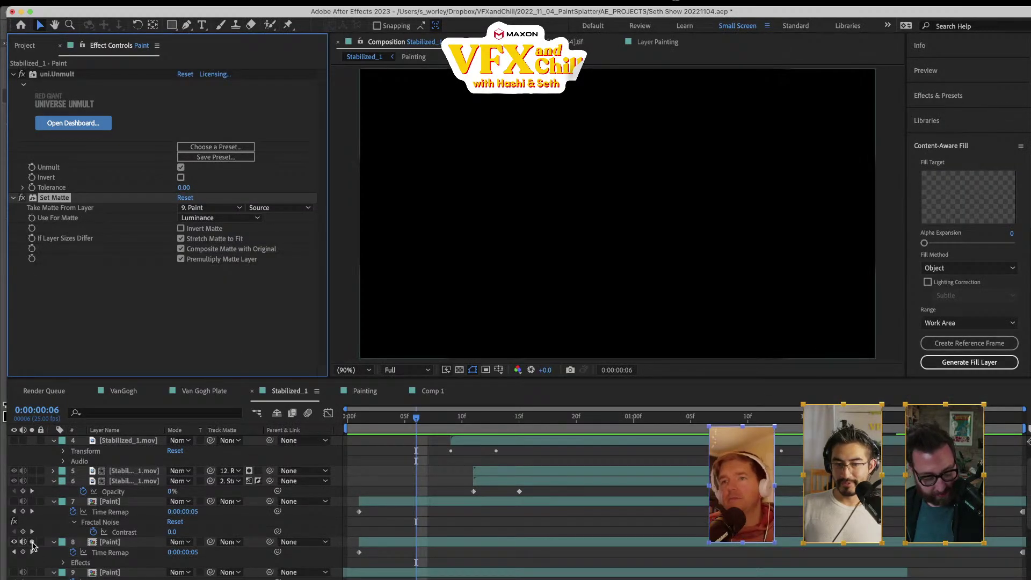
# - Preview the splatter animation and set Paint layer 10's Set Matte to read Effects & Masks from the 9. Paint layer
pyautogui.press('space')
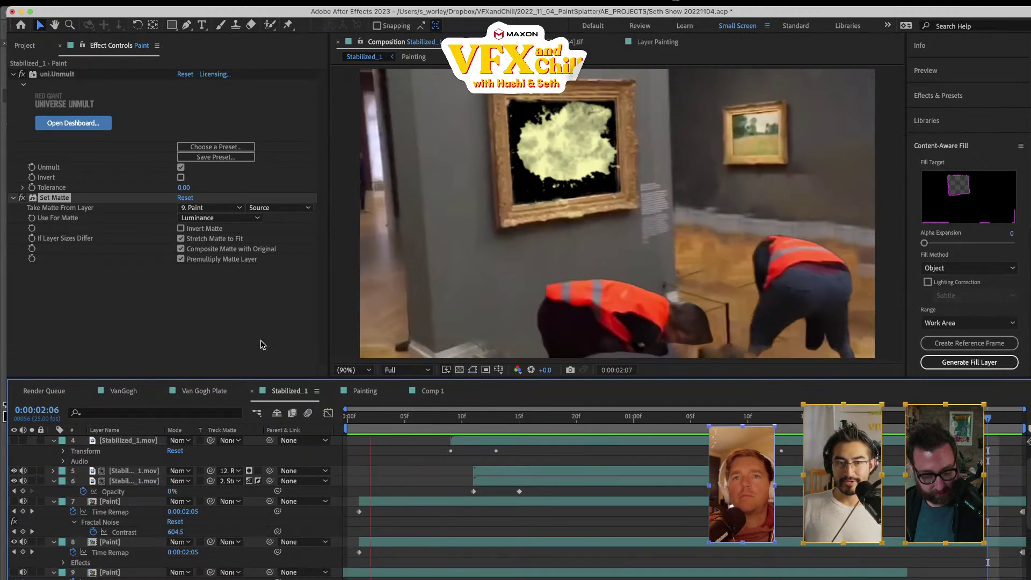
pyautogui.press('space')
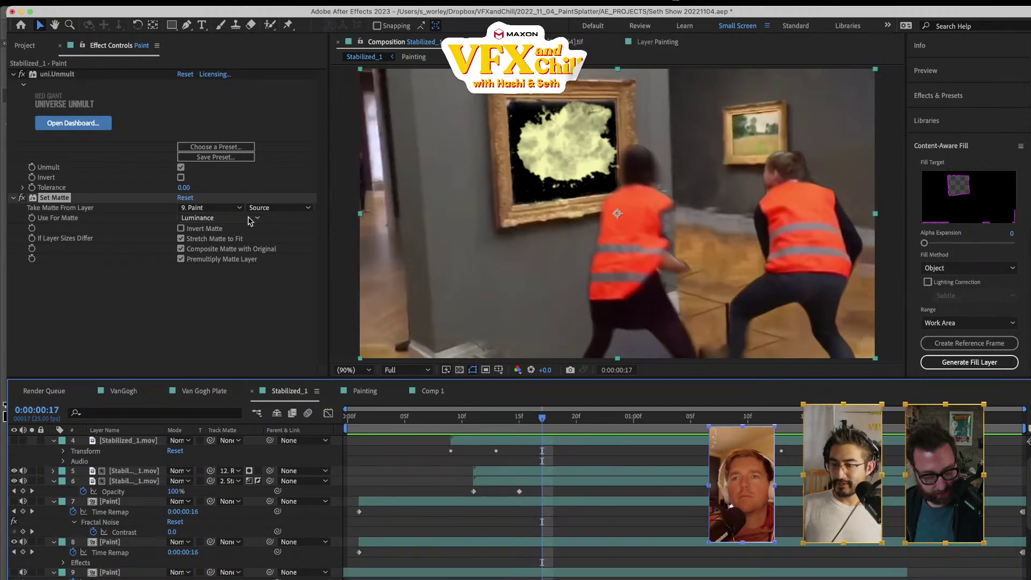
pyautogui.click(268, 210)
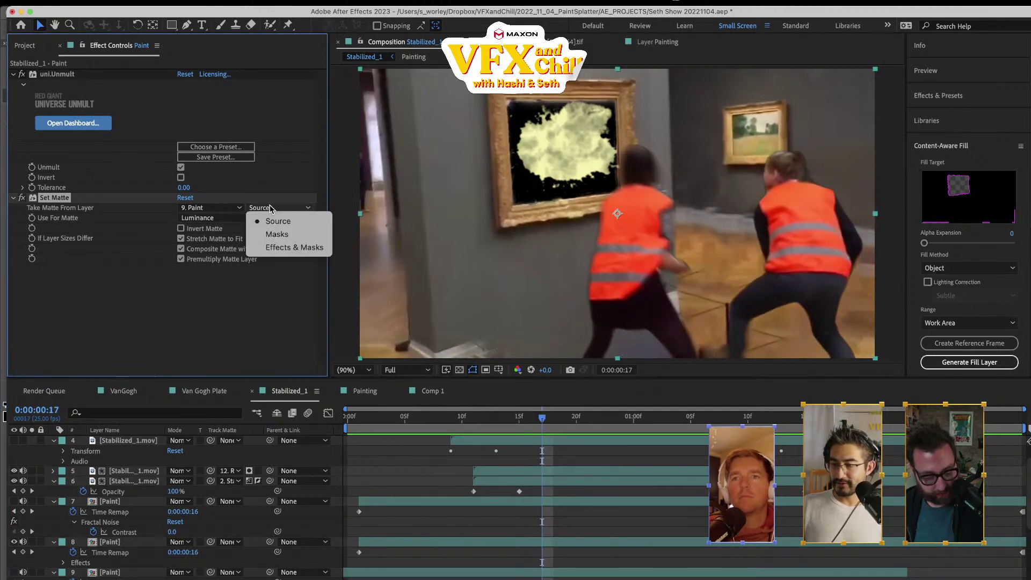
pyautogui.click(282, 244)
pyautogui.scroll(-2, 123, 575)
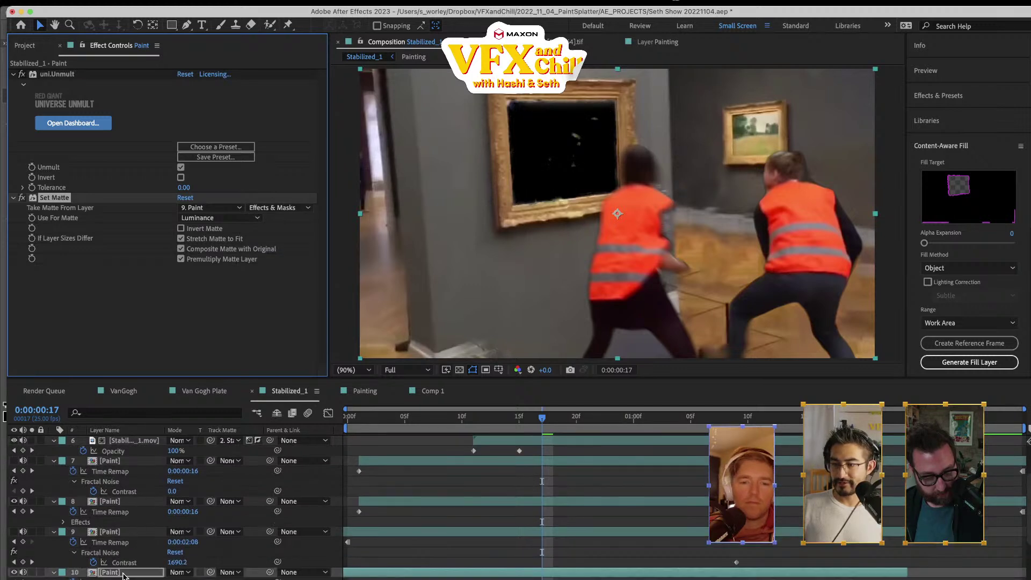
# - Set Paint layer 8's Set Matte to read Effects & Masks from the 7. Paint layer and play back the splatter
pyautogui.click(128, 502)
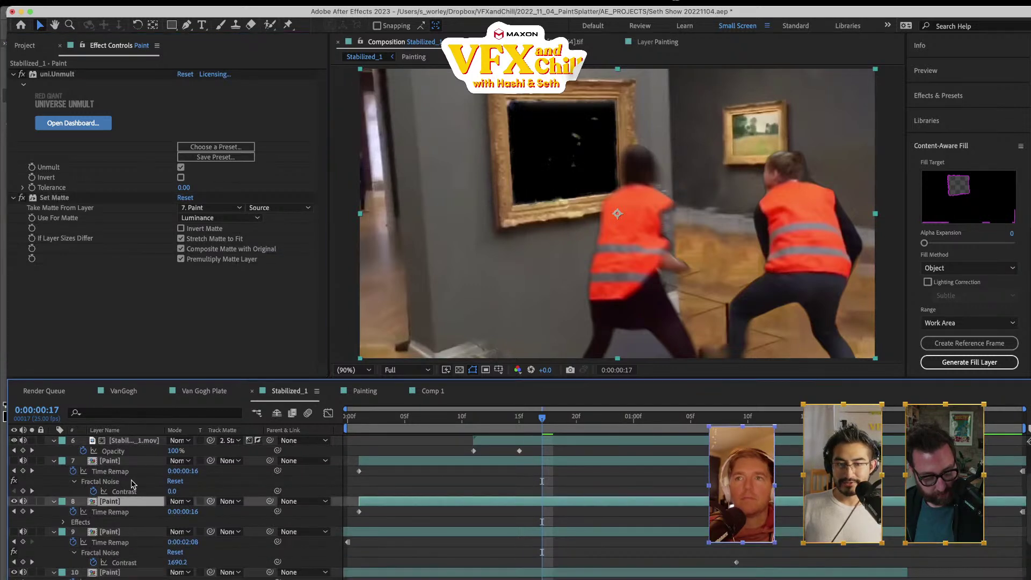
pyautogui.click(283, 208)
pyautogui.click(287, 247)
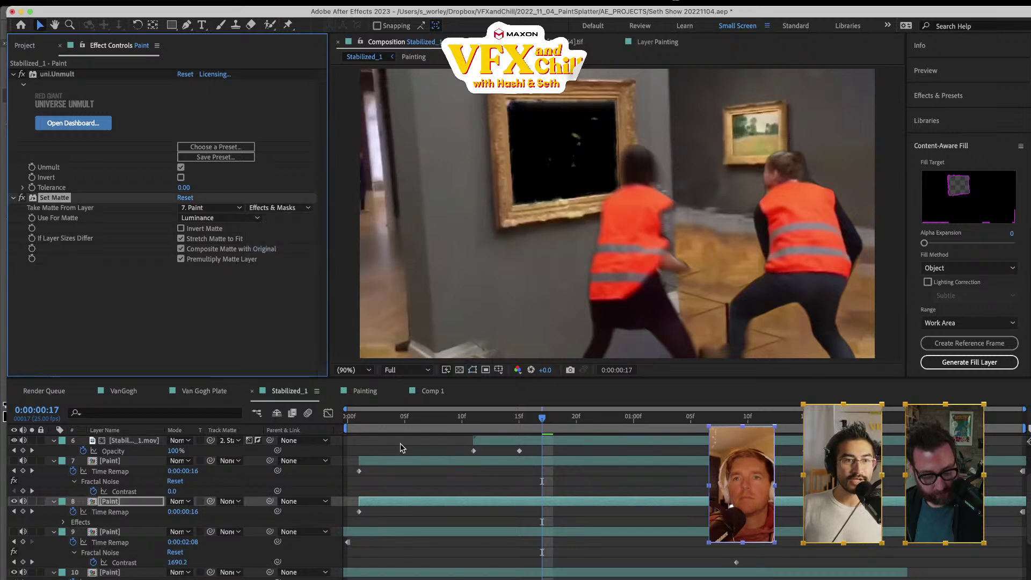
pyautogui.press('space')
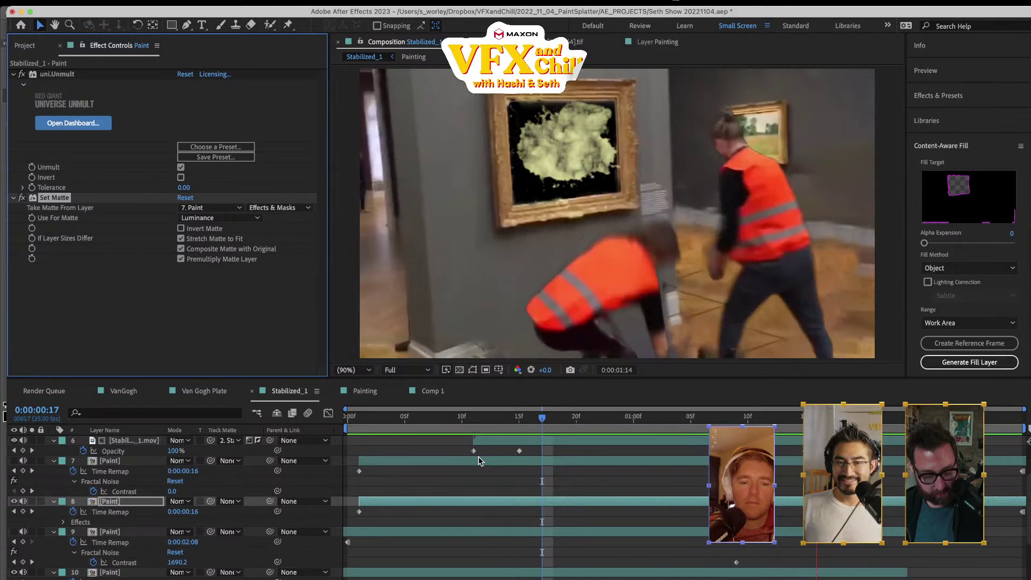
# - Create a Fast Box Blur with a blur radius of 3 and place it on Paint layer 10 after Set Matte
pyautogui.click(127, 533)
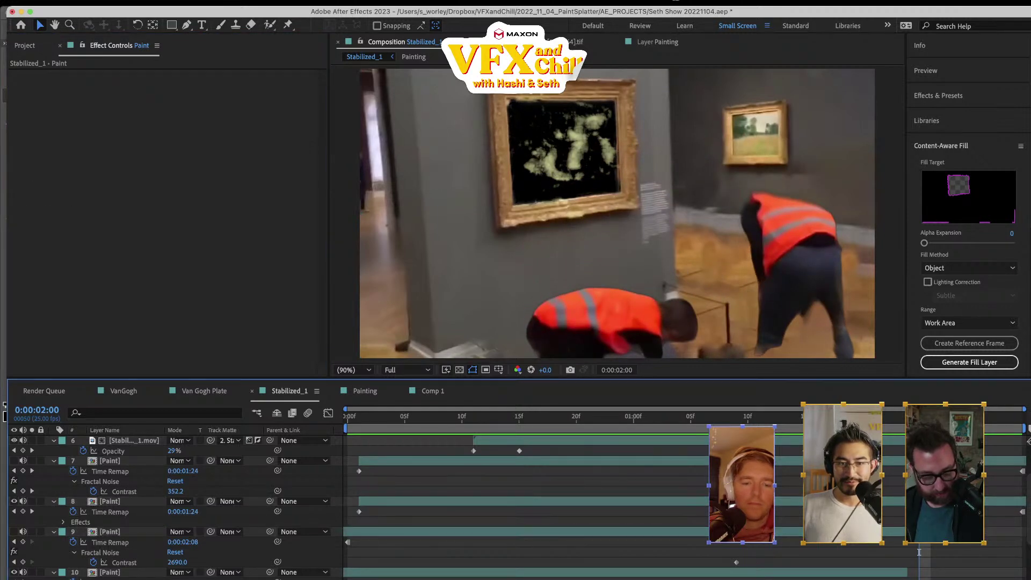
pyautogui.hotkey('ctrl', 'space')
pyautogui.write('fas')
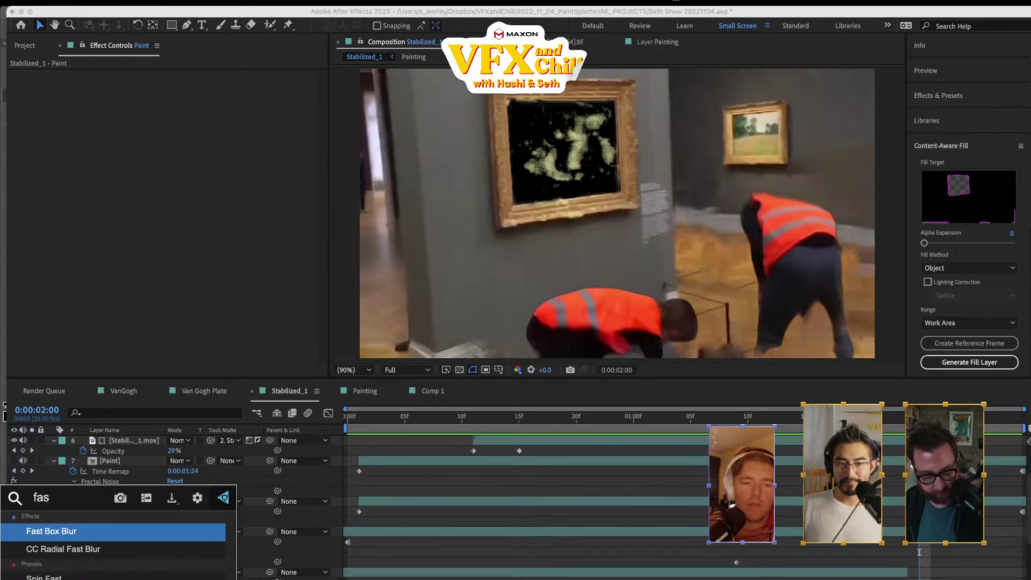
pyautogui.press('Return')
pyautogui.click(184, 84)
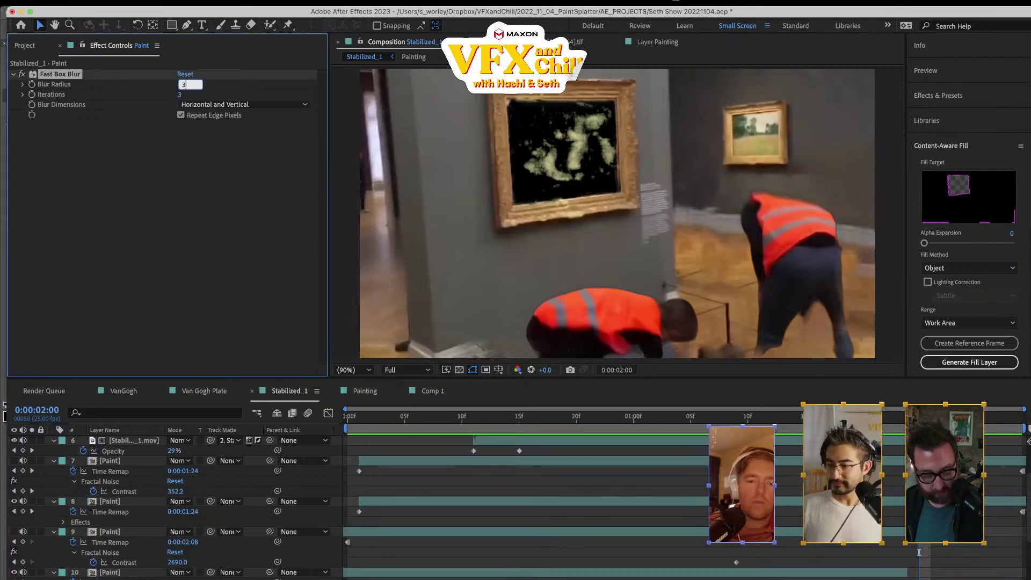
pyautogui.write('3')
pyautogui.press('Return')
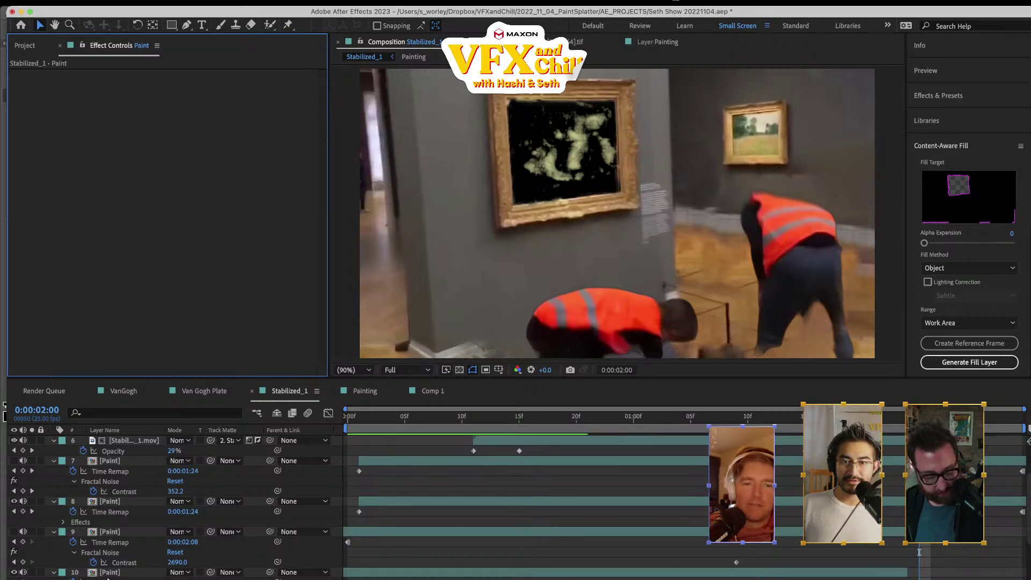
pyautogui.click(108, 573)
pyautogui.press('super+v')
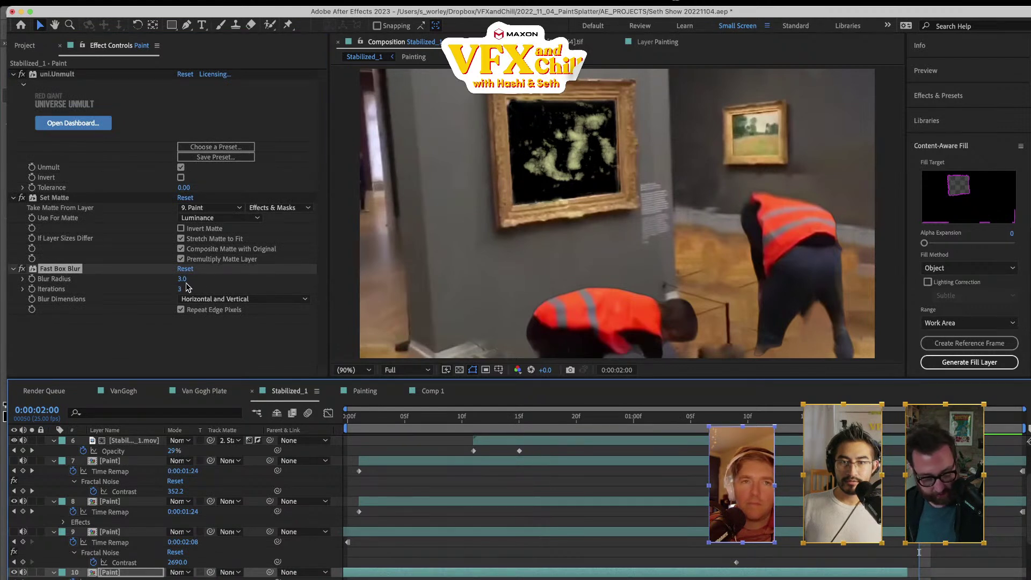
# - Add a Sharpen effect with amount 3 and a second Fast Box Blur with radius 16 to Paint layer 10
pyautogui.hotkey('ctrl', 'space')
pyautogui.write('shar')
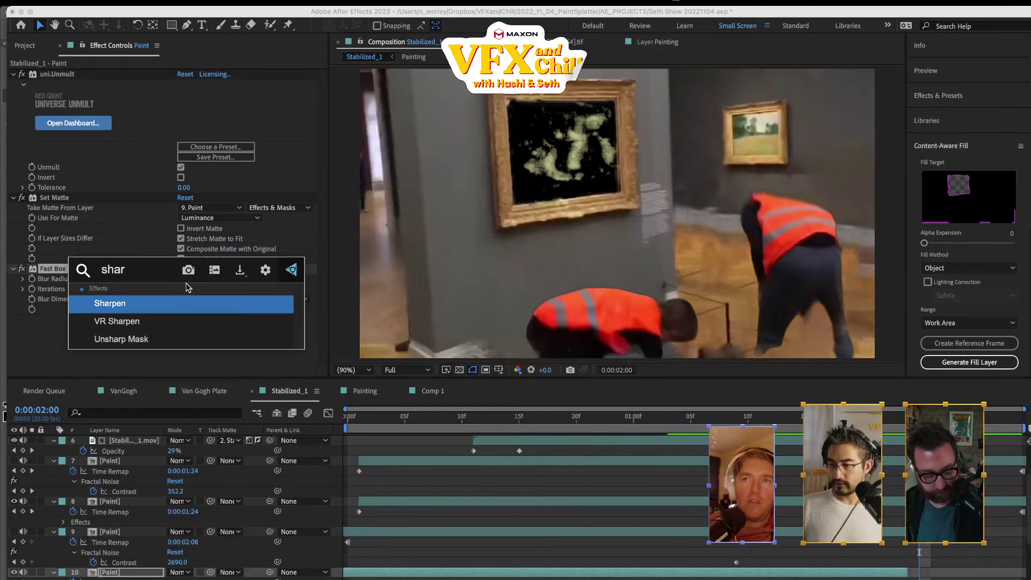
pyautogui.press('Return')
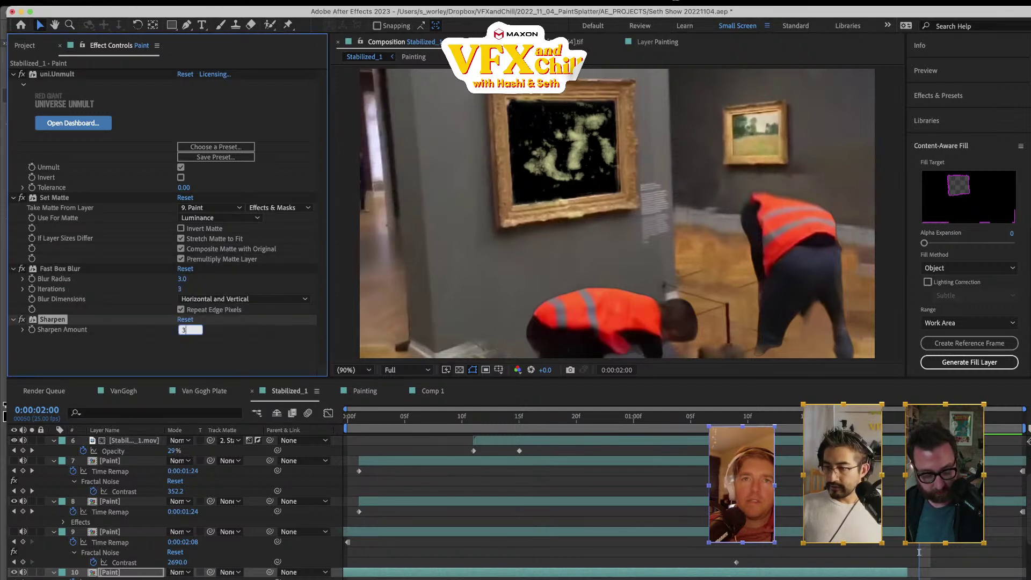
pyautogui.hotkey('ctrl', 'space')
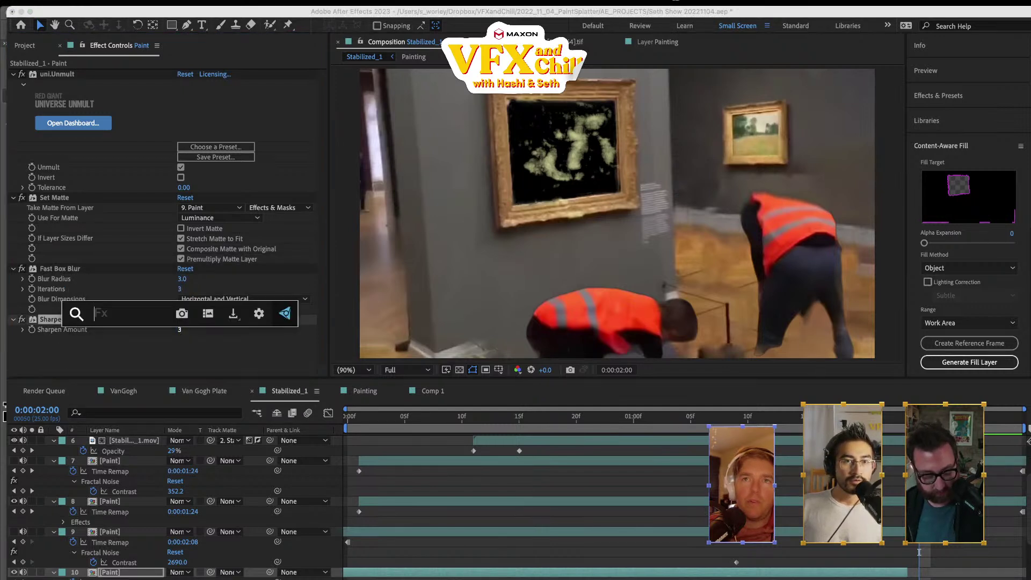
pyautogui.write('fas')
pyautogui.press('Return')
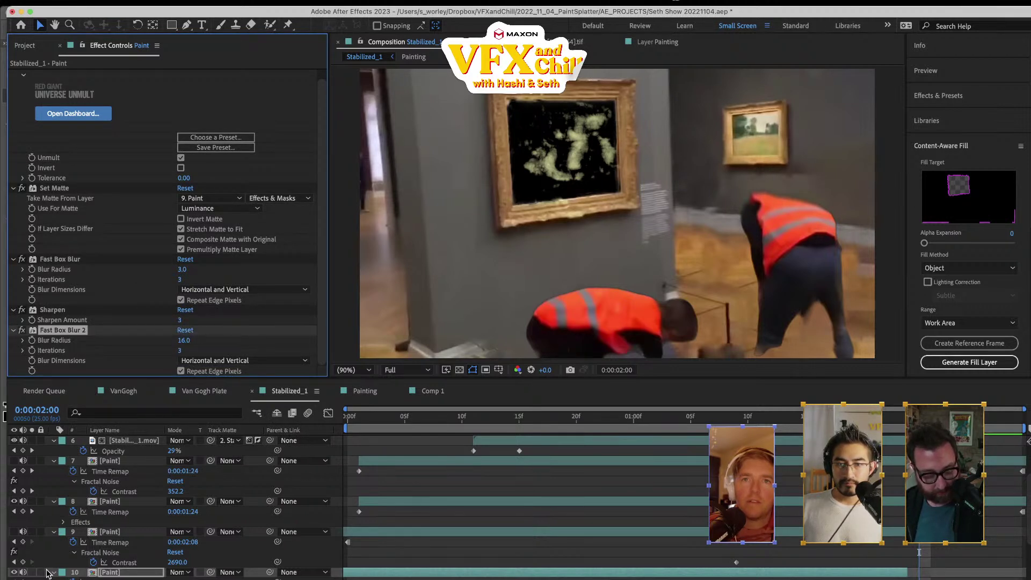
# - Check Paint layer 10 at the start of the composition and disable its second Fast Box Blur
pyautogui.click(34, 575)
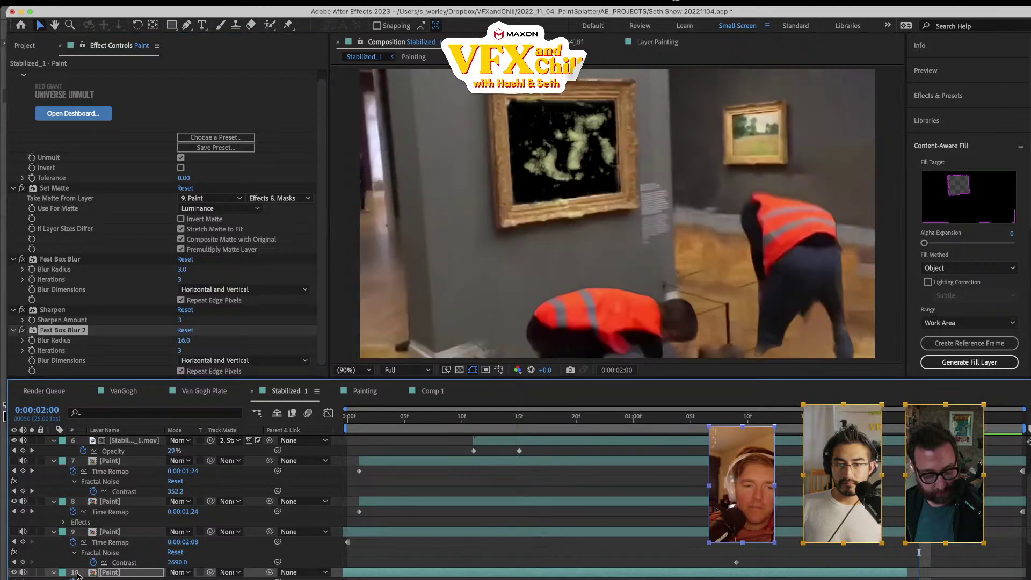
pyautogui.click(83, 573)
pyautogui.scroll(-1, 91, 574)
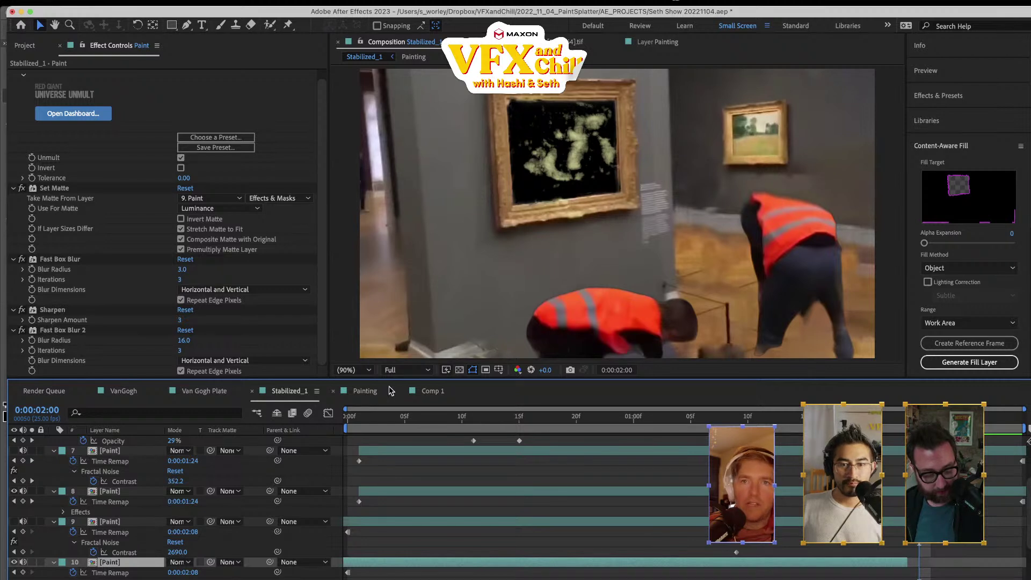
pyautogui.click(356, 421)
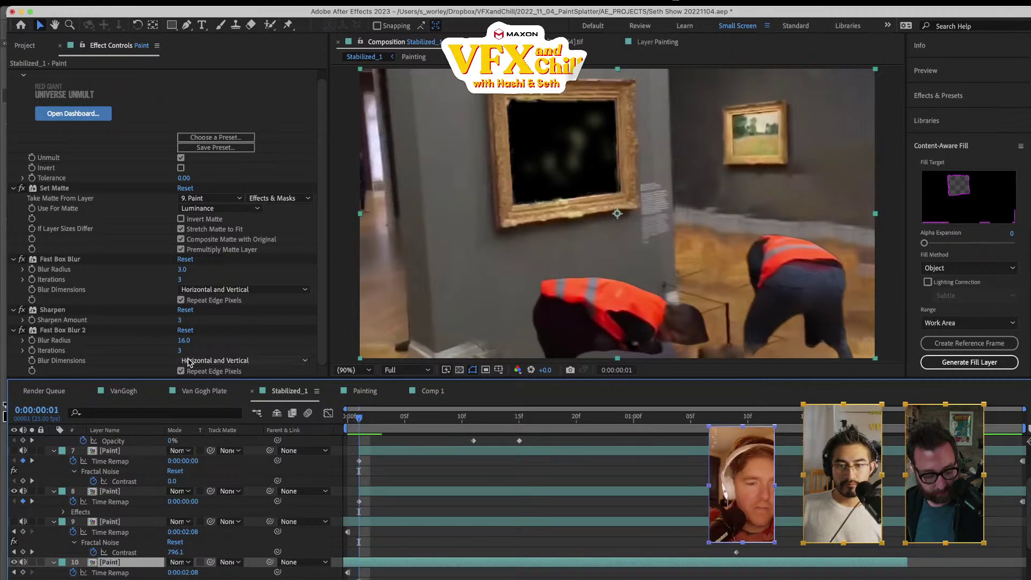
pyautogui.click(24, 333)
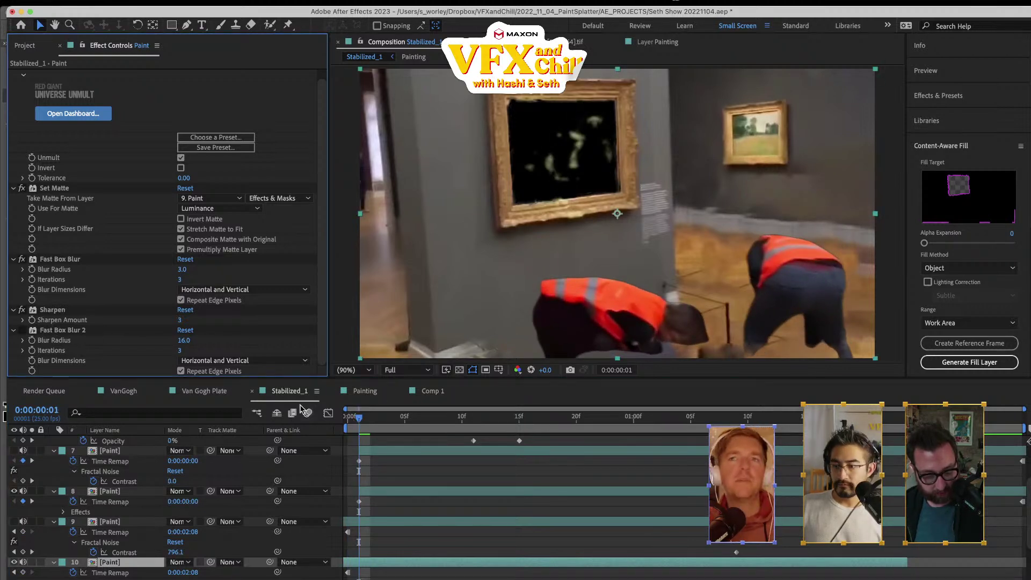
pyautogui.moveTo(363, 423); pyautogui.dragTo(260, 426)
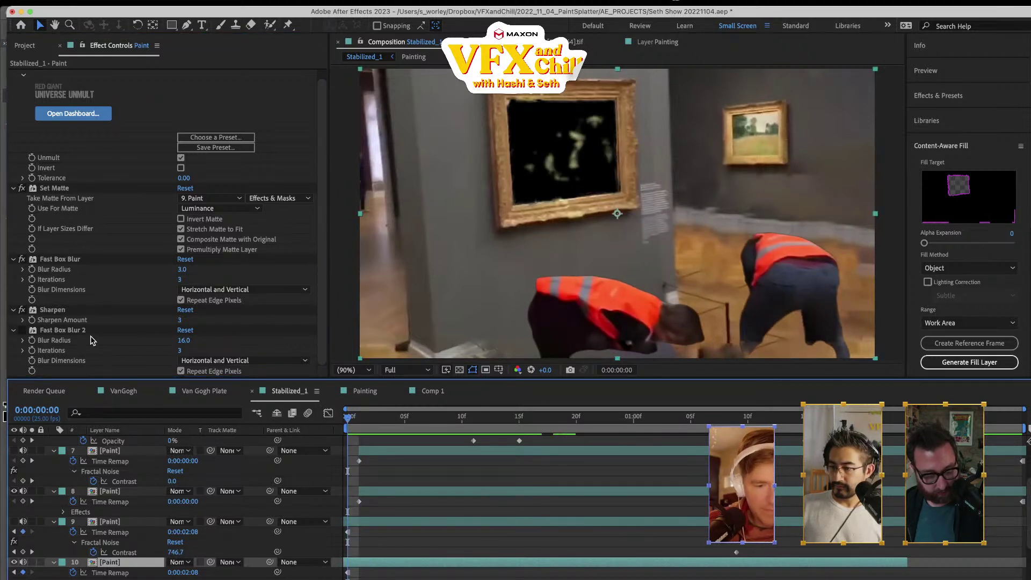
# - Set Paint layer 10's first Fast Box Blur radius to 1 and its Sharpen amount to 75
pyautogui.click(181, 269)
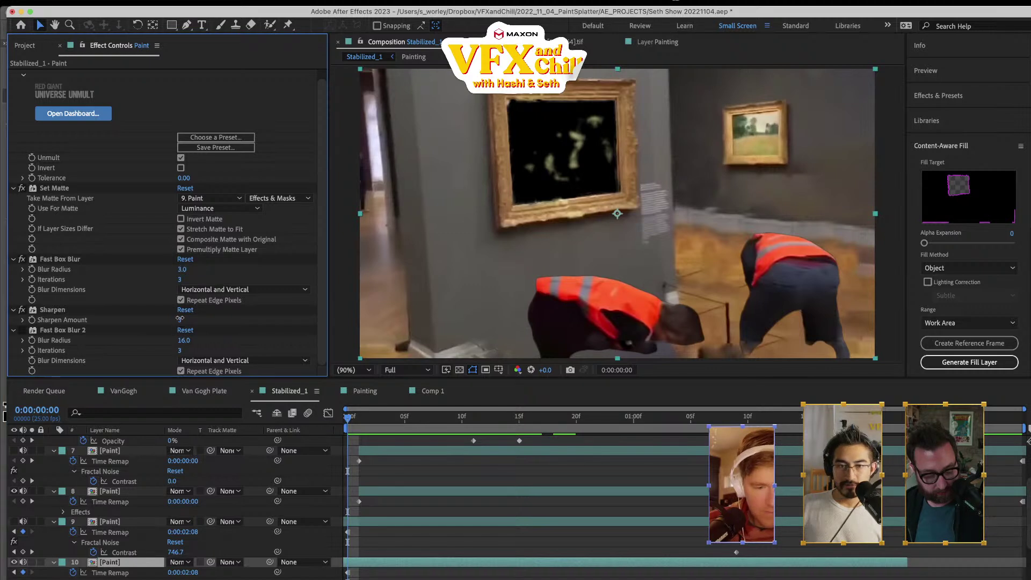
pyautogui.moveTo(179, 319); pyautogui.dragTo(236, 326)
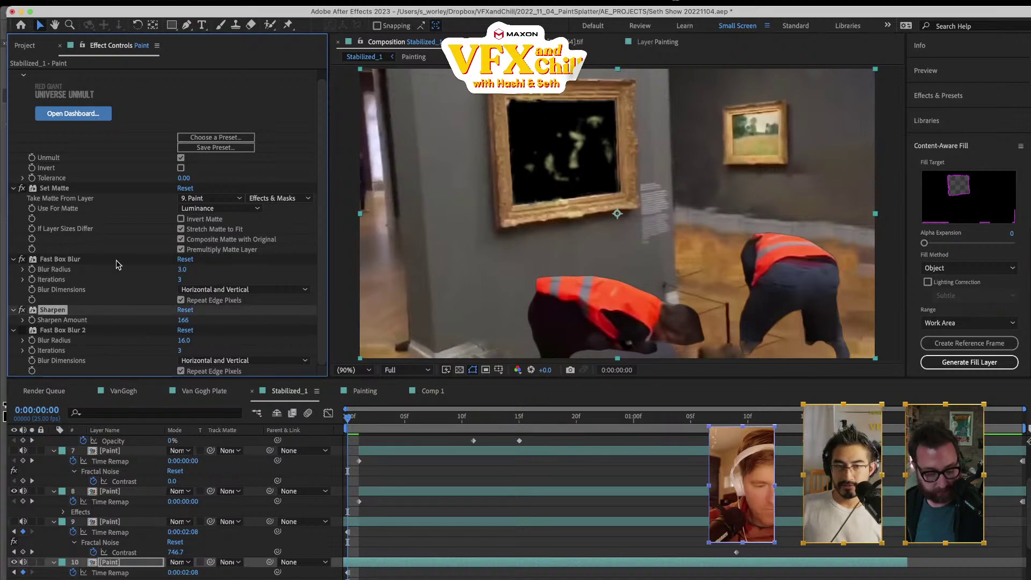
pyautogui.click(66, 259)
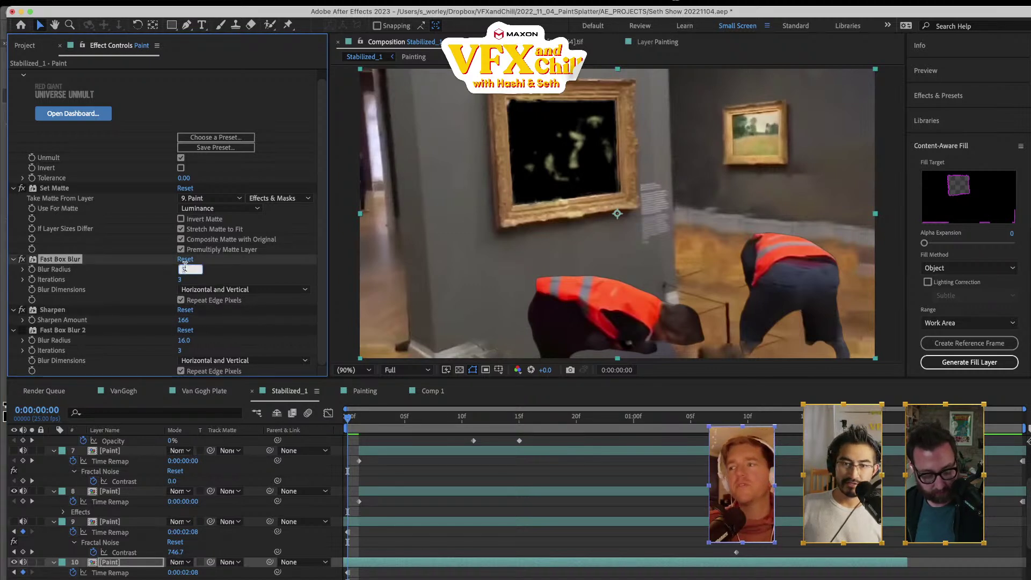
pyautogui.press('Return')
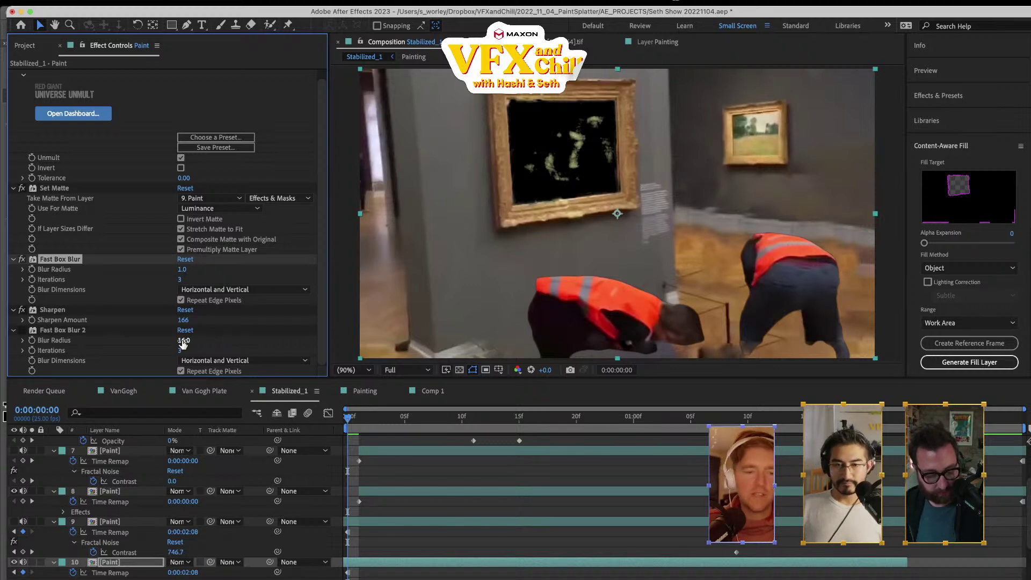
pyautogui.moveTo(182, 325); pyautogui.dragTo(127, 322)
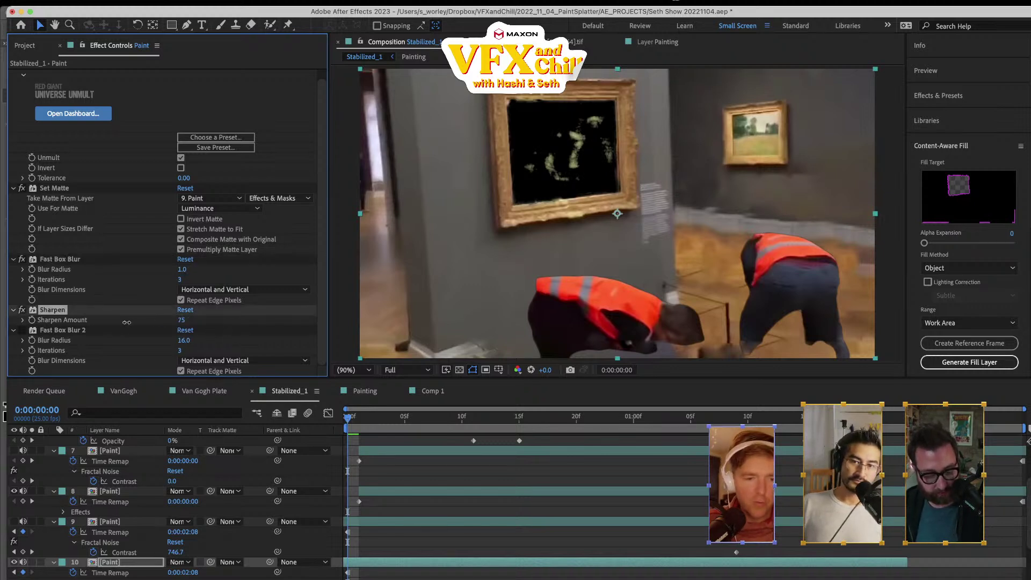
# - Copy the Fast Box Blur and Sharpen from Paint layer 10 onto Paint layer 8, preview the splatter and save the project
pyautogui.click(72, 261)
pyautogui.click(52, 312)
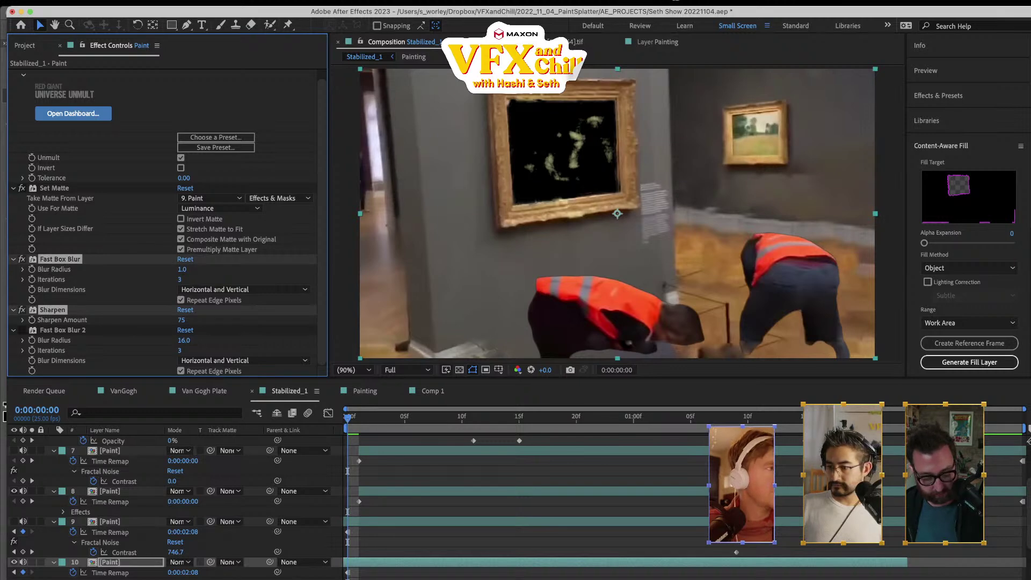
pyautogui.click(117, 493)
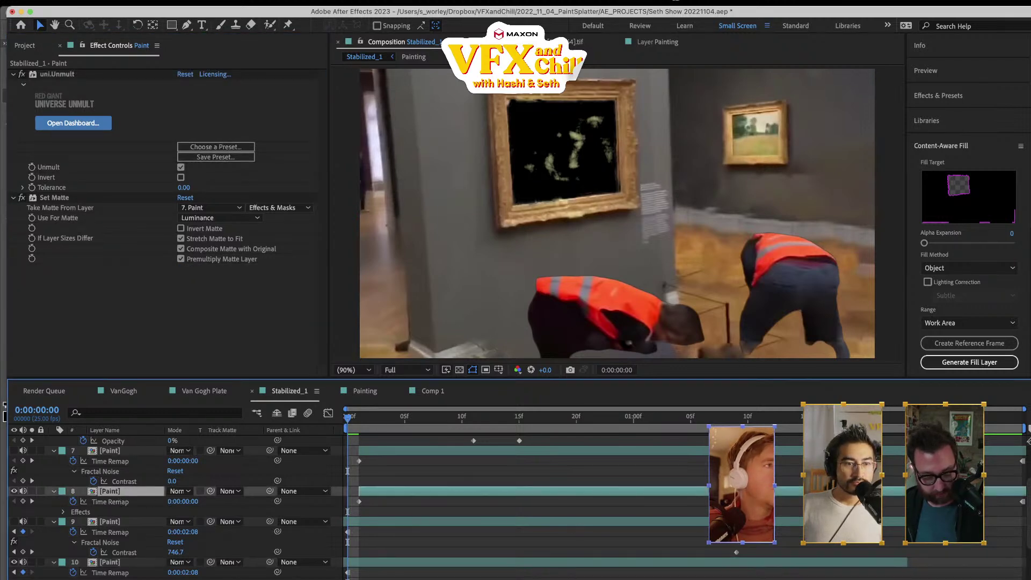
pyautogui.click(786, 420)
pyautogui.press('space')
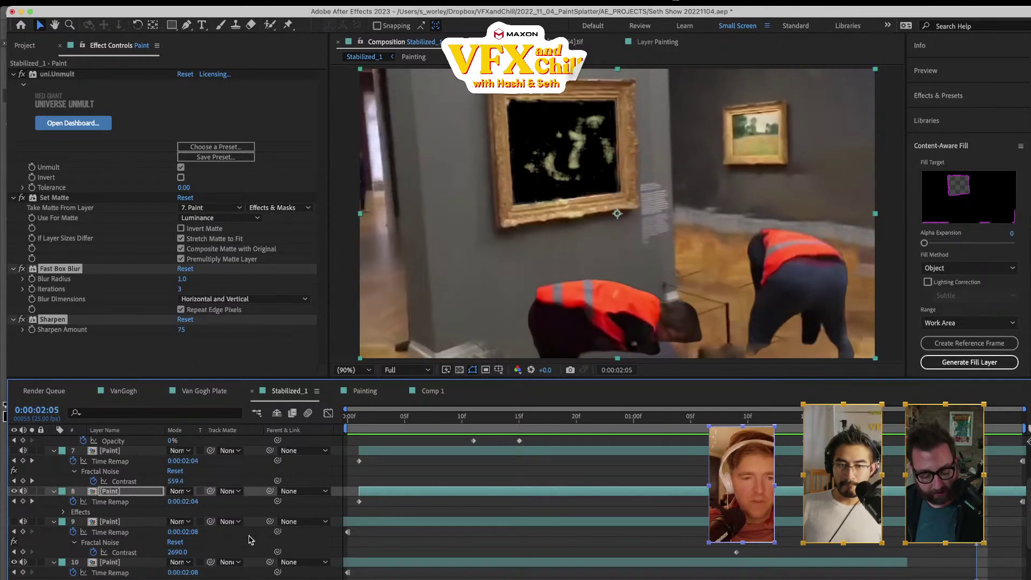
pyautogui.press('super+s')
# - Inspect the Fractal Noise settings on Paint layer 7 and play back the splatter to judge how it dissolves
pyautogui.scroll(2, 113, 499)
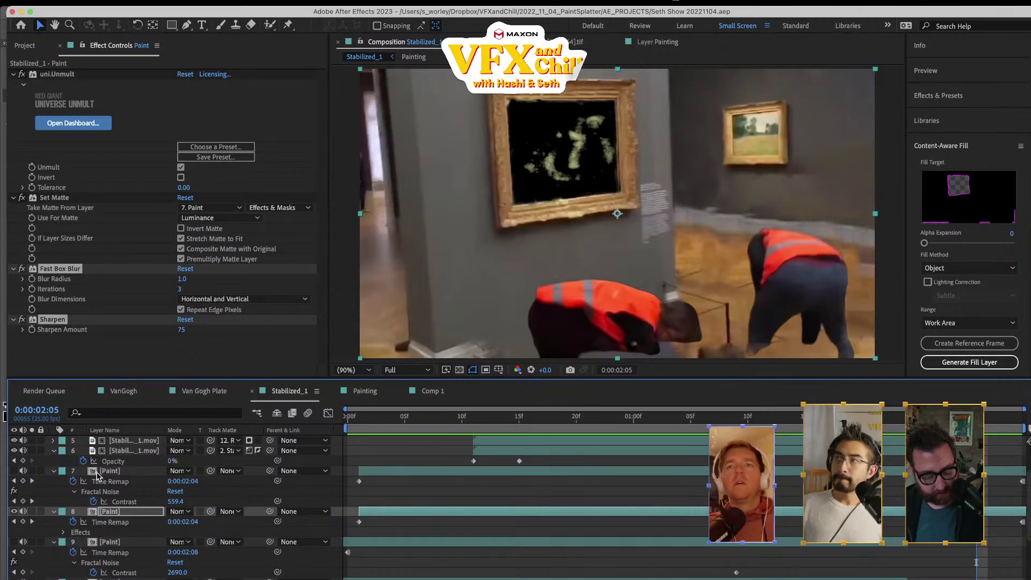
pyautogui.click(96, 473)
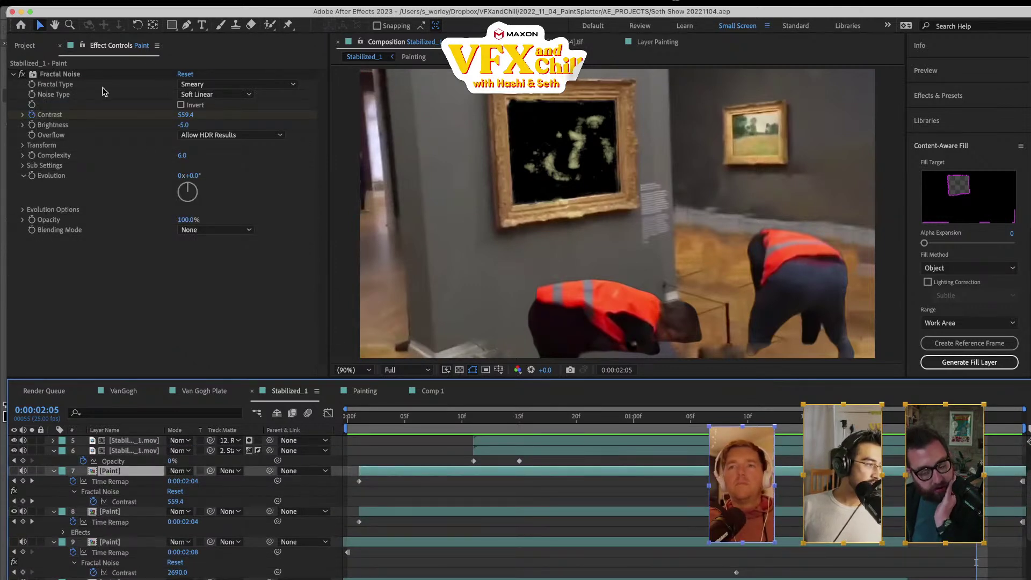
pyautogui.click(63, 74)
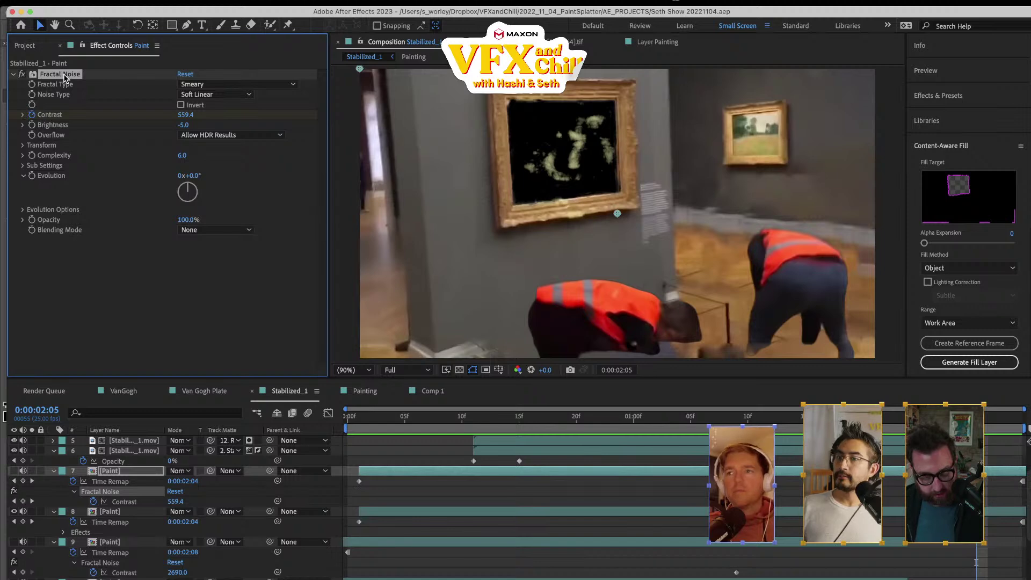
pyautogui.click(428, 422)
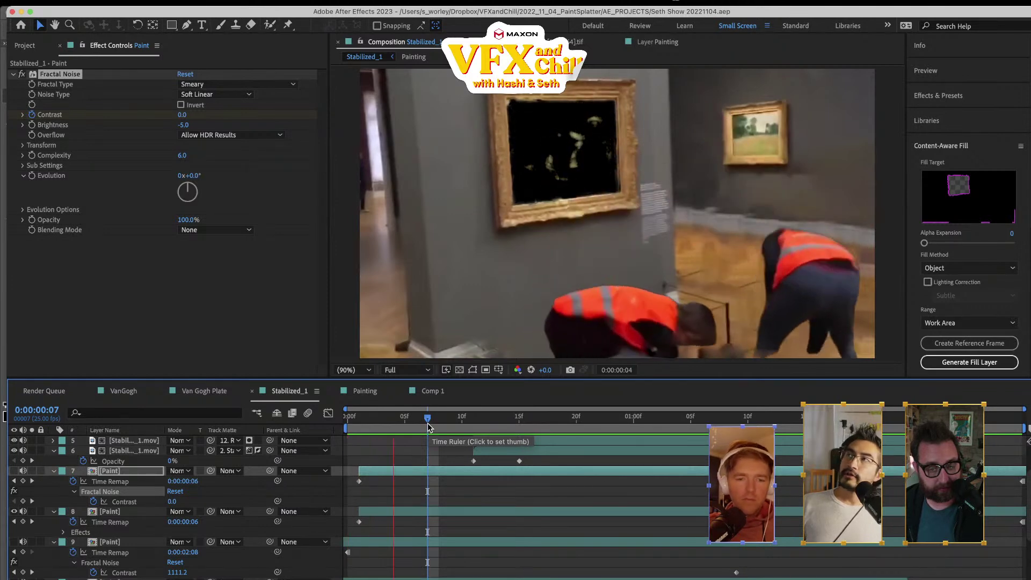
pyautogui.press('space')
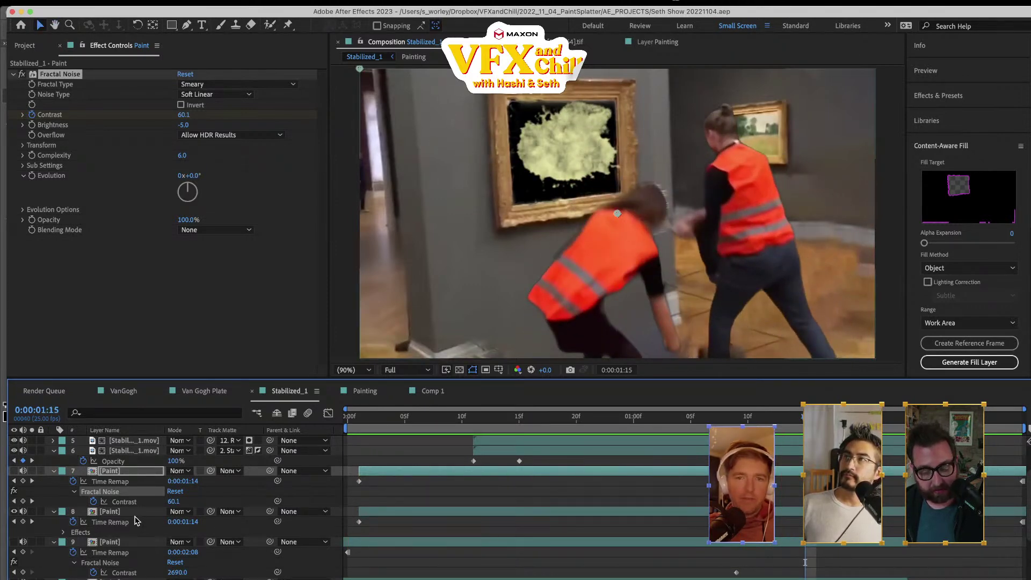
# - Search the effects for "smear" and try to apply CC Smear to Paint layer 7
pyautogui.click(961, 152)
pyautogui.click(941, 95)
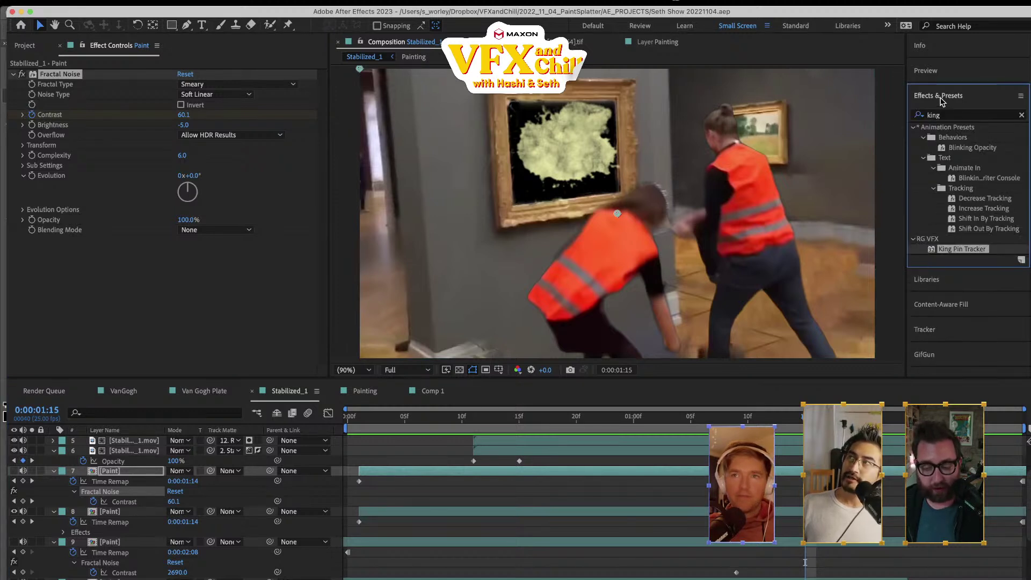
pyautogui.click(960, 114)
pyautogui.press('BackSpace')
pyautogui.click(917, 114)
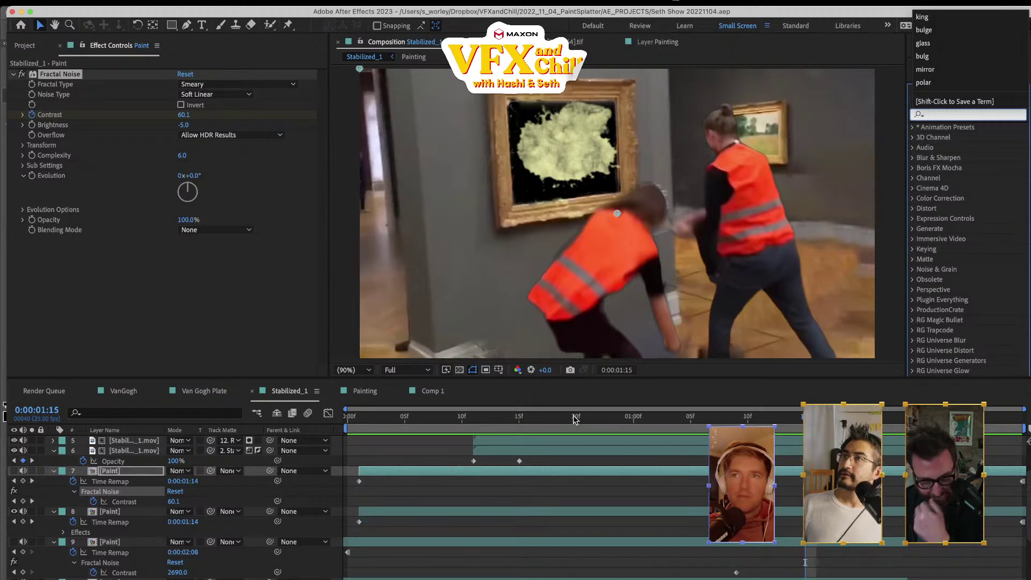
pyautogui.press('space')
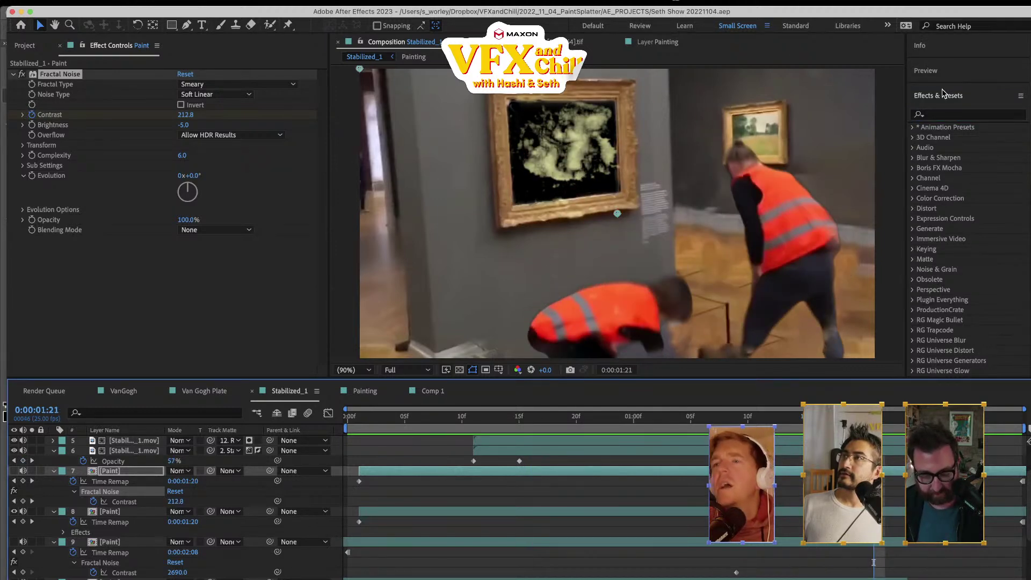
pyautogui.click(940, 114)
pyautogui.write('smea')
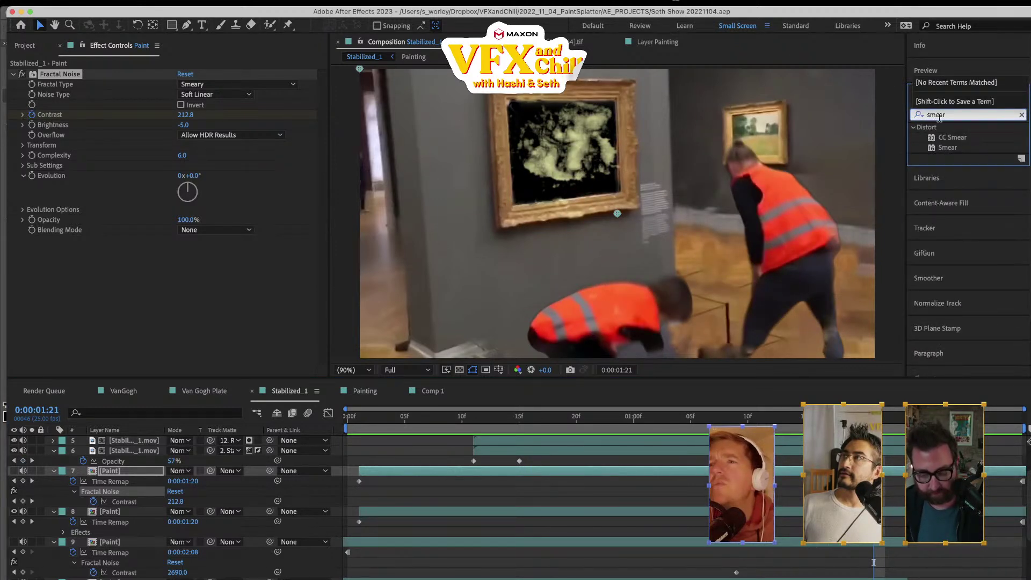
pyautogui.write('r')
pyautogui.moveTo(957, 141)
pyautogui.mouseDown()
pyautogui.moveTo(387, 309)
pyautogui.moveTo(200, 322)
pyautogui.mouseUp()
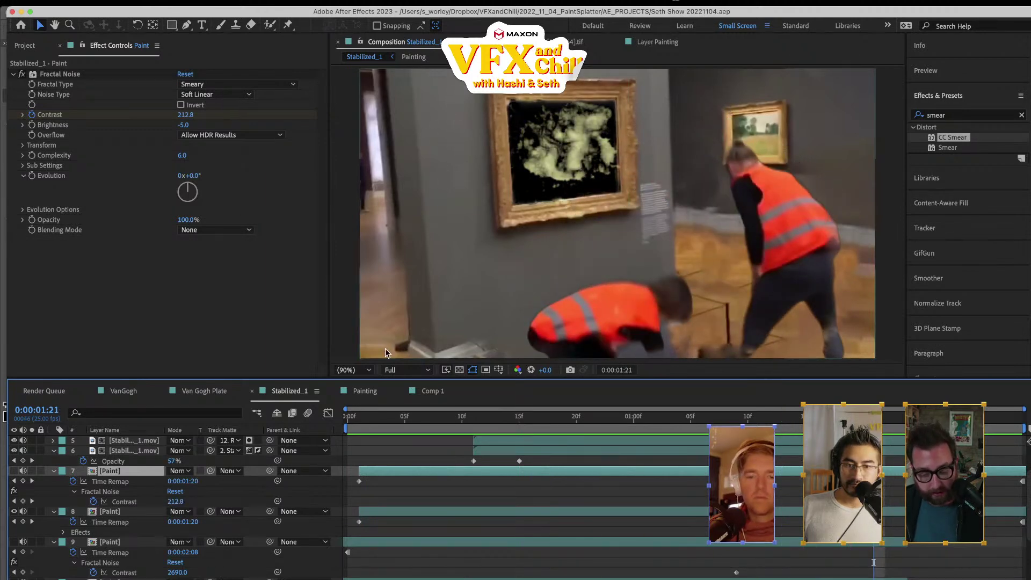
# - Solo Paint layer 7 to compare its Fractal Noise with blending modes Normal and None, restore None and unsolo the layer
pyautogui.click(32, 471)
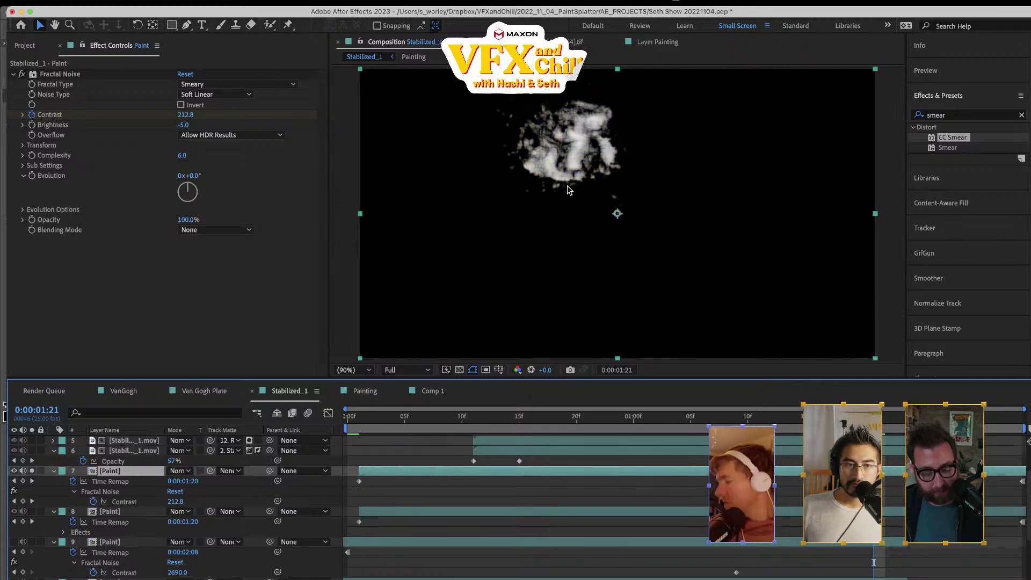
pyautogui.click(223, 231)
pyautogui.click(222, 257)
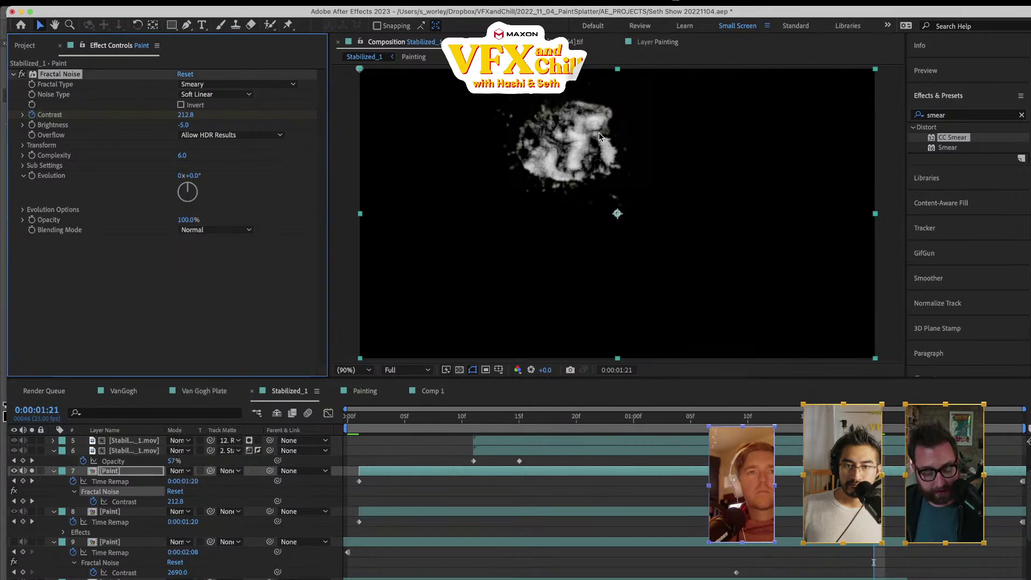
pyautogui.click(235, 225)
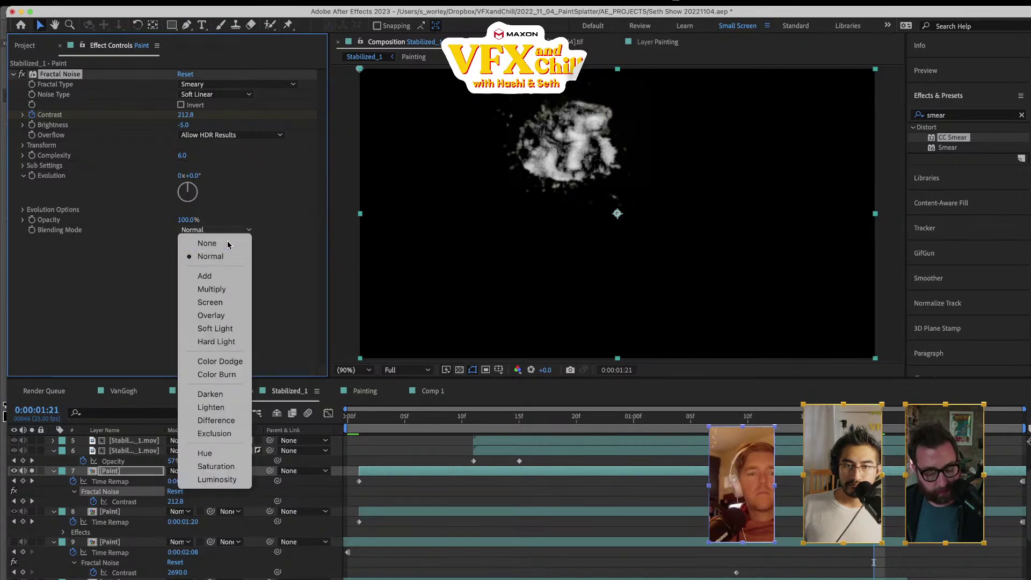
pyautogui.click(229, 240)
pyautogui.click(241, 237)
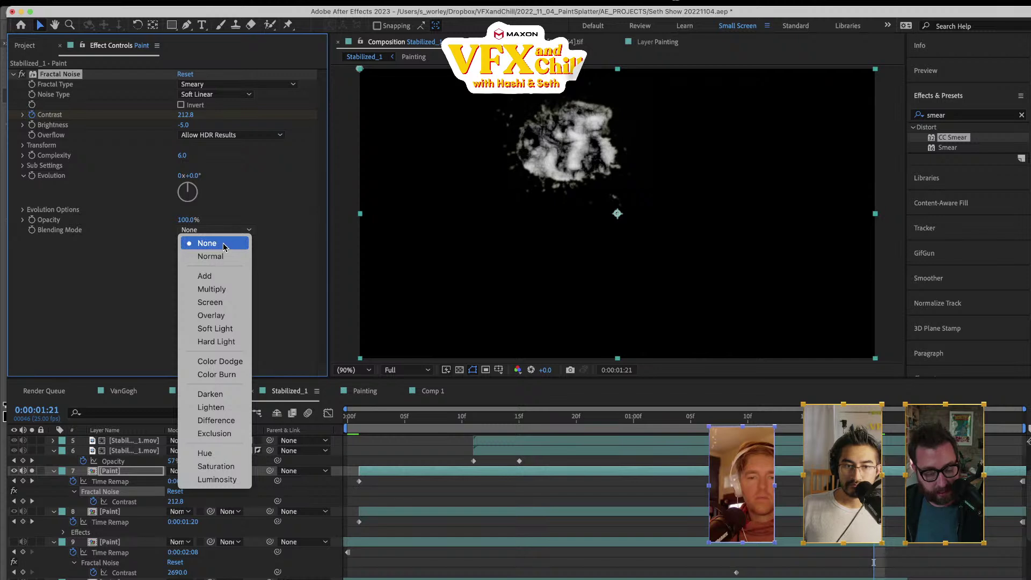
pyautogui.click(225, 244)
pyautogui.click(232, 231)
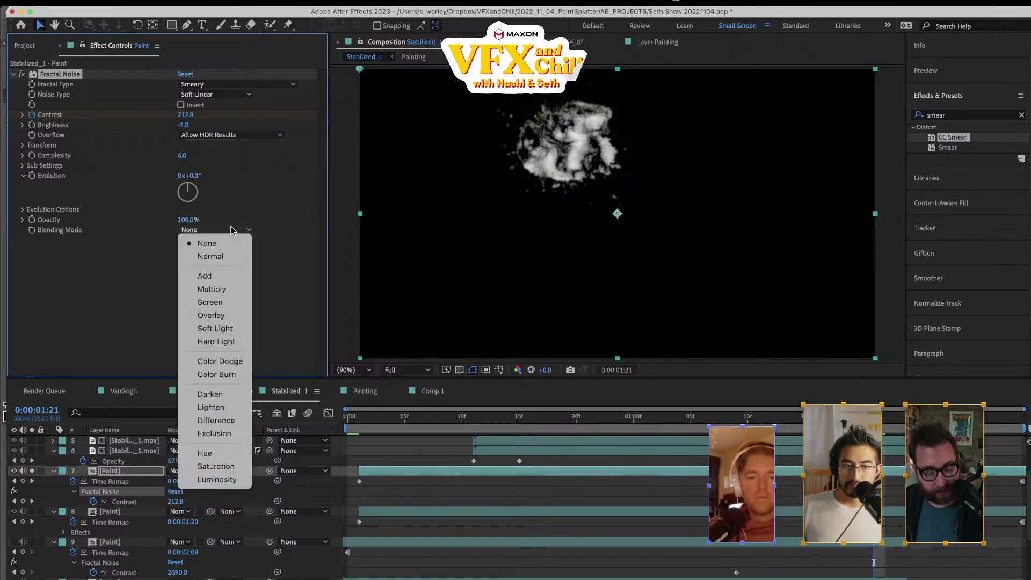
pyautogui.click(70, 295)
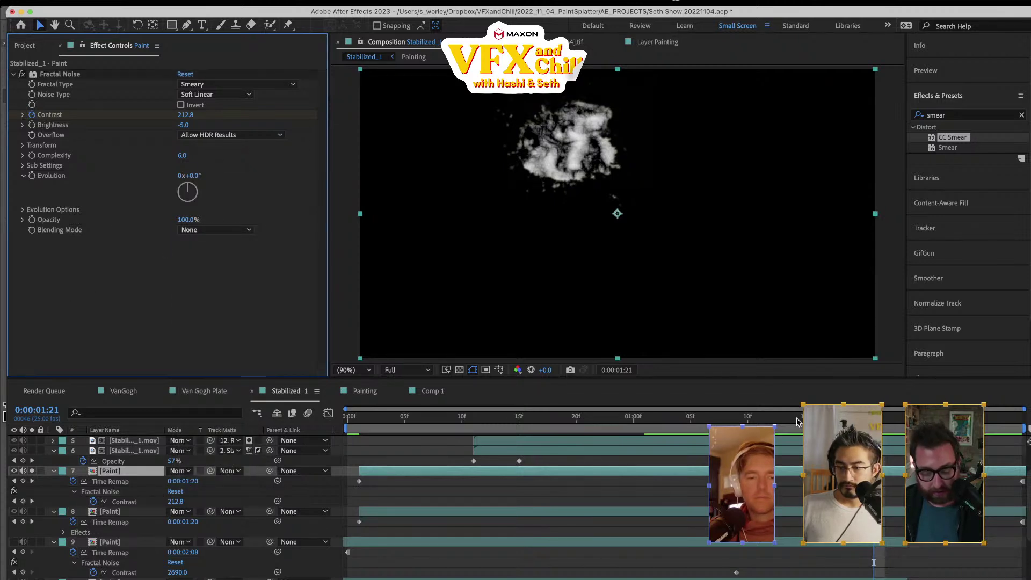
pyautogui.moveTo(798, 423); pyautogui.dragTo(851, 422)
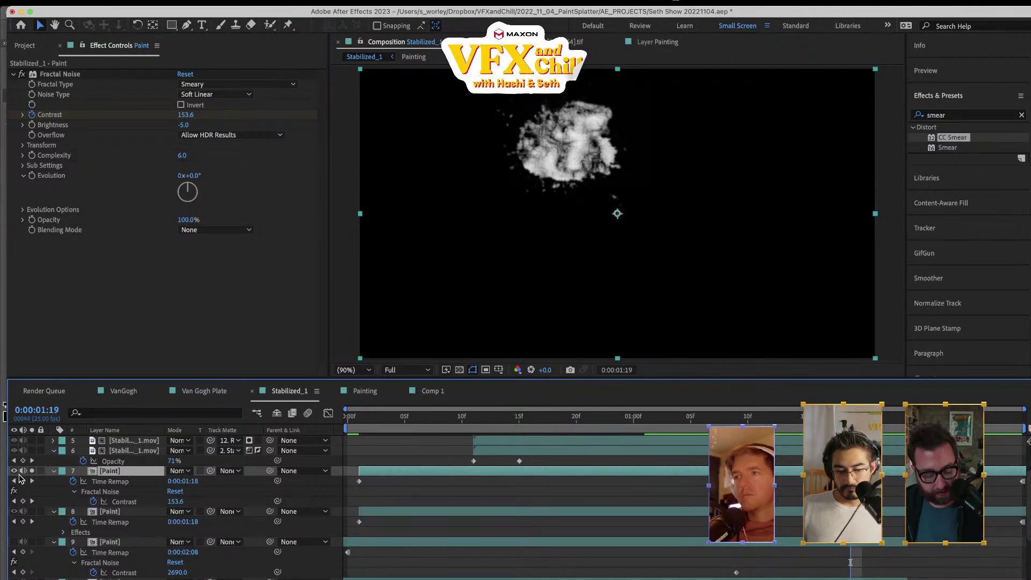
pyautogui.click(32, 471)
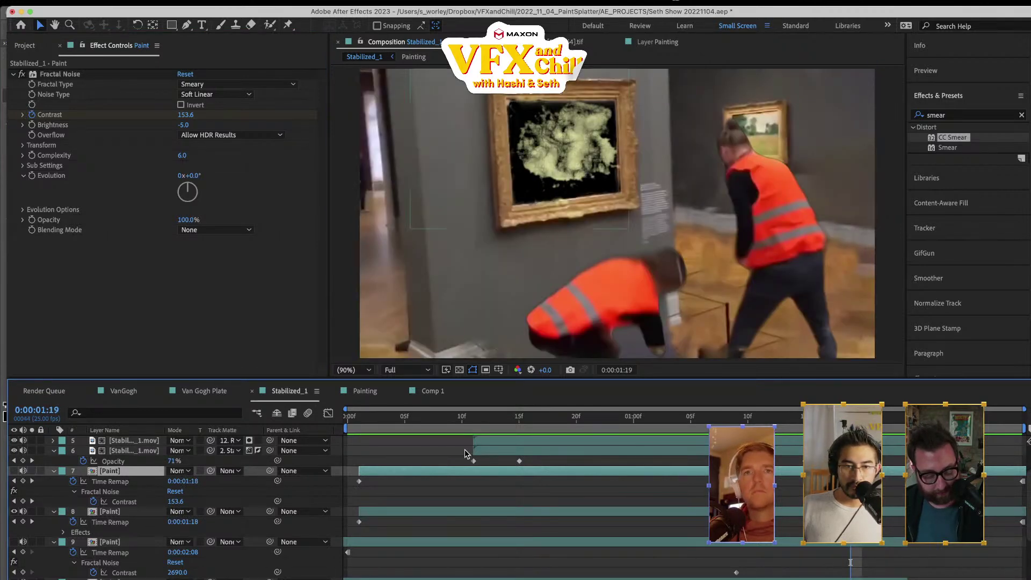
# - Apply CC Smear to Paint layer 8 at 0:00:01:13, placing its From point at about 751, 238 and To point at about 760, 440
pyautogui.moveTo(781, 411); pyautogui.dragTo(757, 416)
pyautogui.press('space')
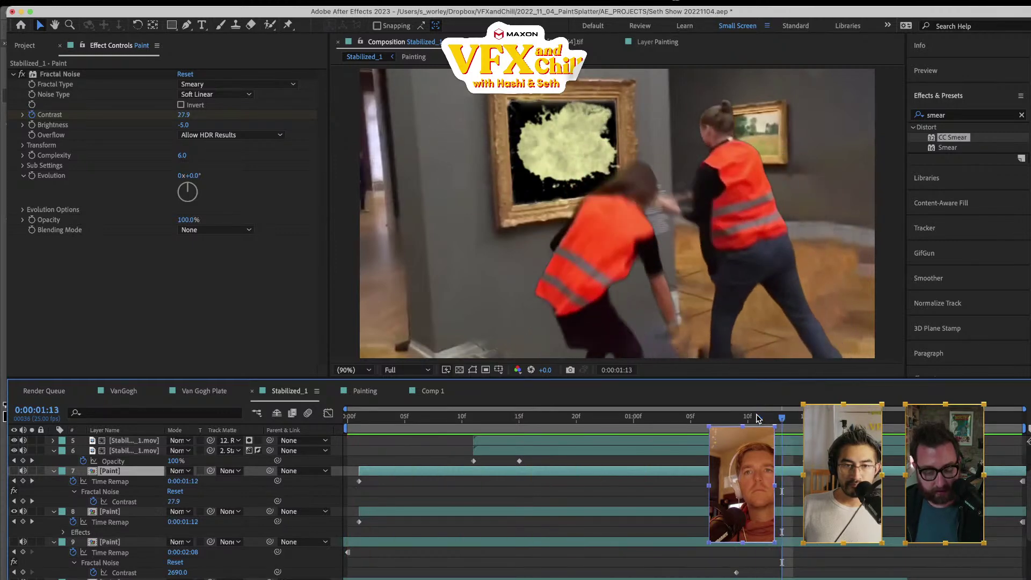
pyautogui.click(110, 511)
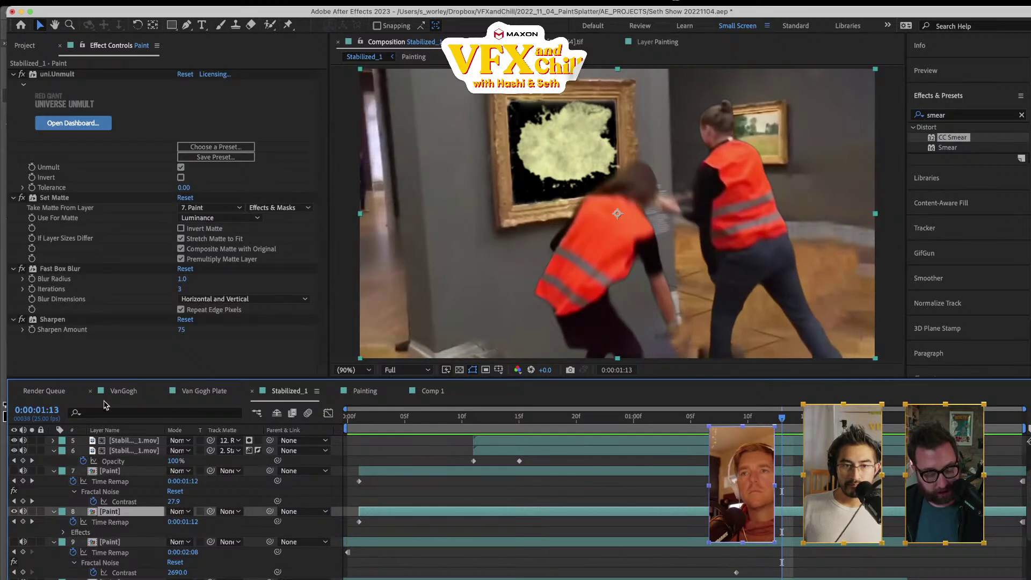
pyautogui.moveTo(934, 139)
pyautogui.mouseDown()
pyautogui.moveTo(537, 242)
pyautogui.moveTo(134, 382)
pyautogui.moveTo(241, 344)
pyautogui.mouseUp()
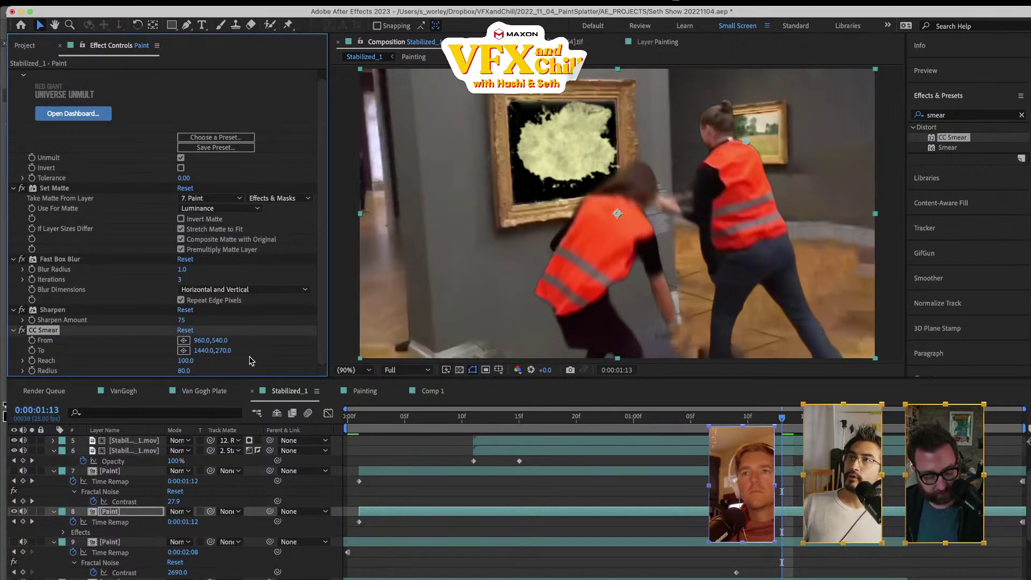
pyautogui.click(183, 341)
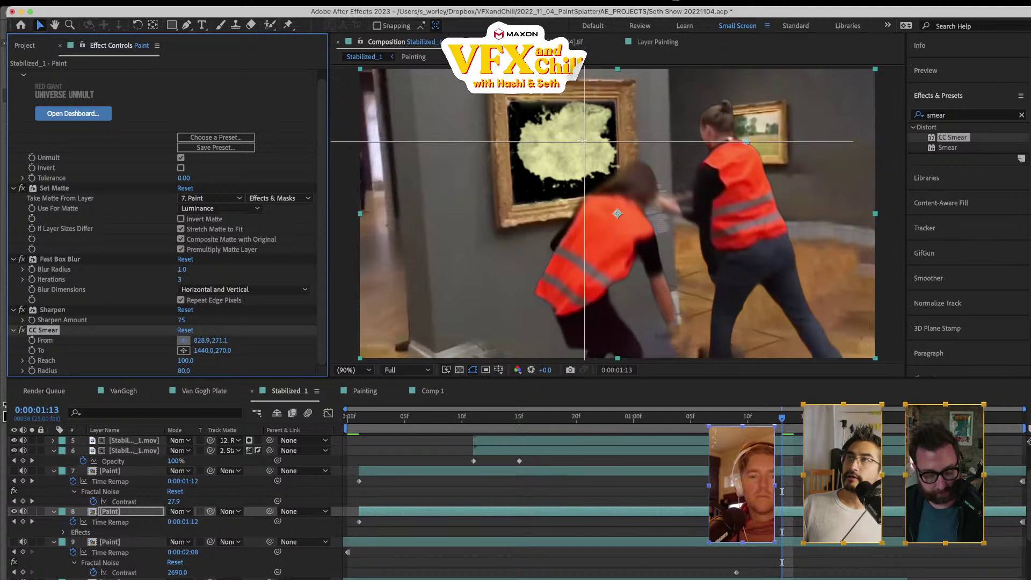
pyautogui.click(561, 133)
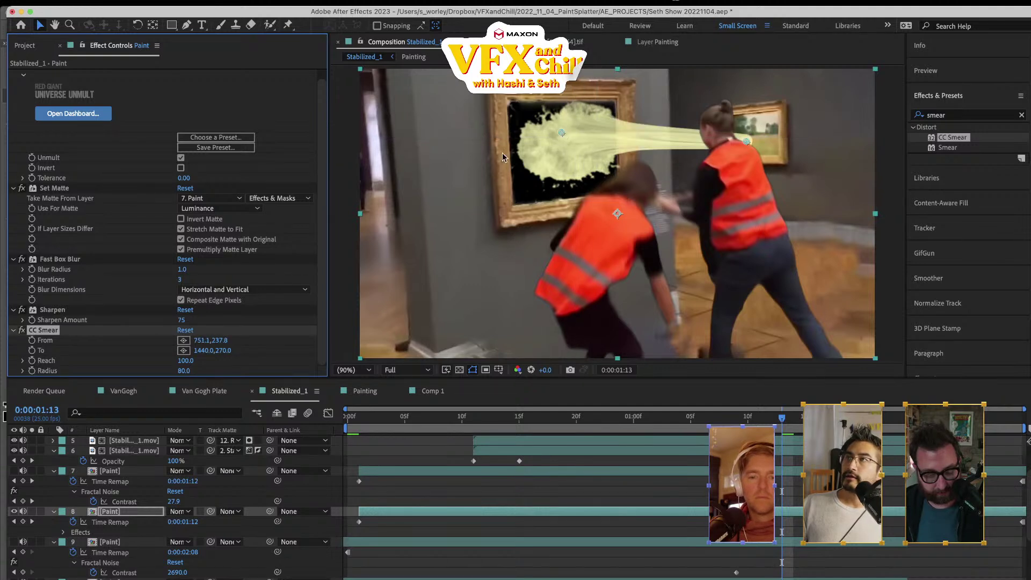
pyautogui.click(184, 351)
pyautogui.click(570, 184)
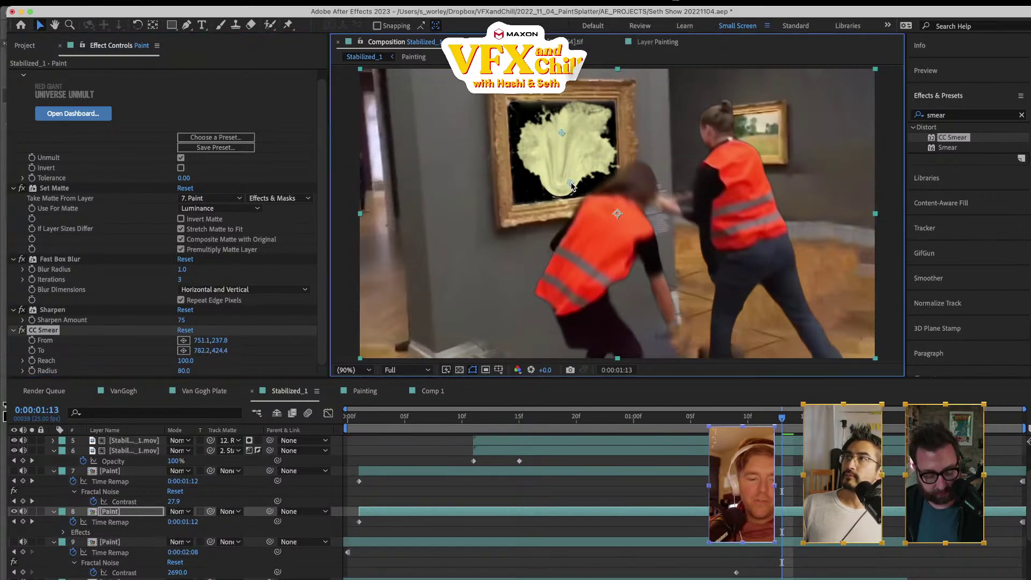
pyautogui.moveTo(571, 185); pyautogui.dragTo(563, 187)
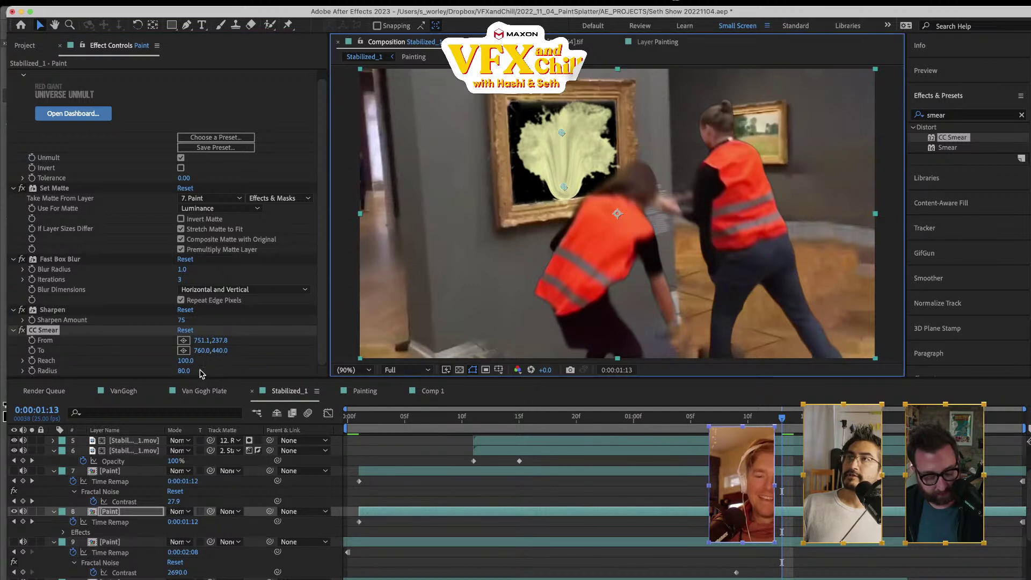
# - Set the CC Smear radius to 14 and move its From point to about 611, 282 and To point to about 618, 424
pyautogui.moveTo(183, 370); pyautogui.dragTo(280, 367)
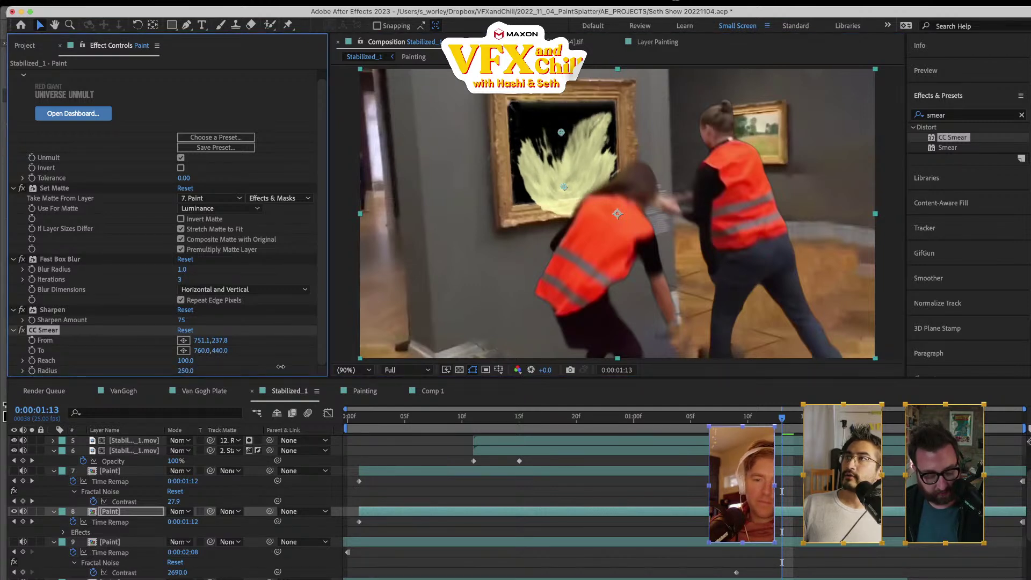
pyautogui.moveTo(189, 370); pyautogui.dragTo(8, 369)
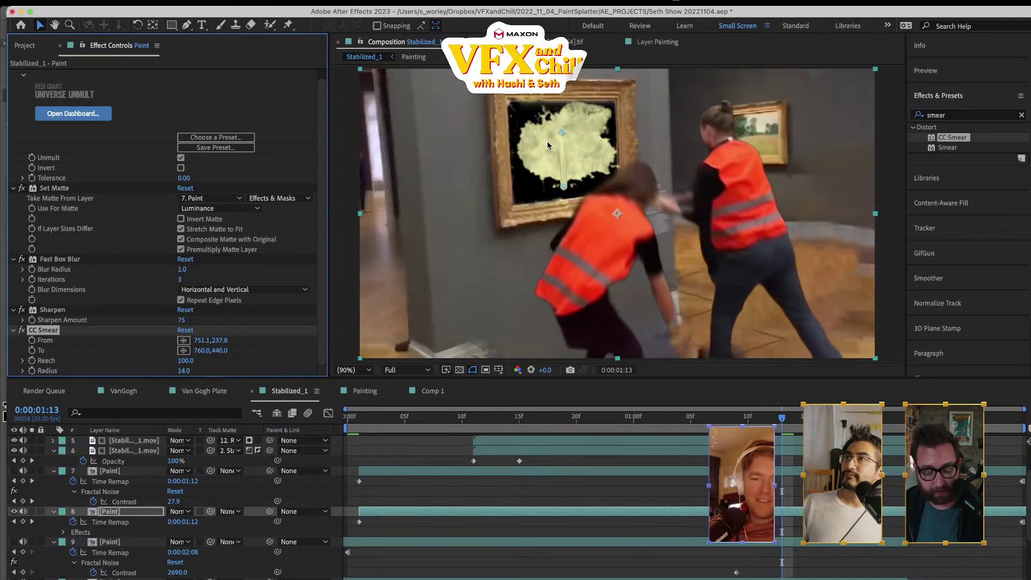
pyautogui.moveTo(566, 189); pyautogui.dragTo(565, 155)
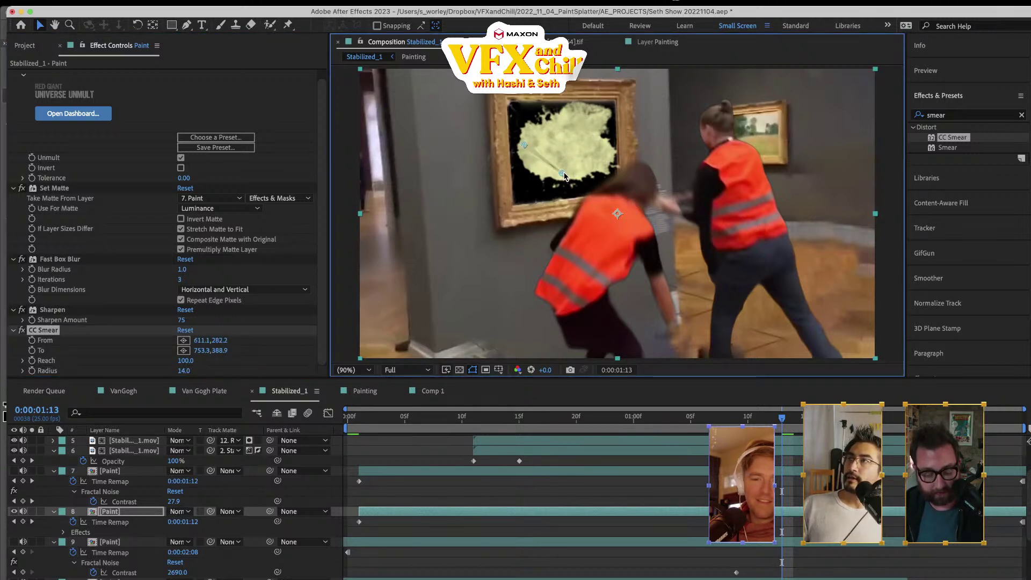
pyautogui.moveTo(563, 174); pyautogui.dragTo(527, 183)
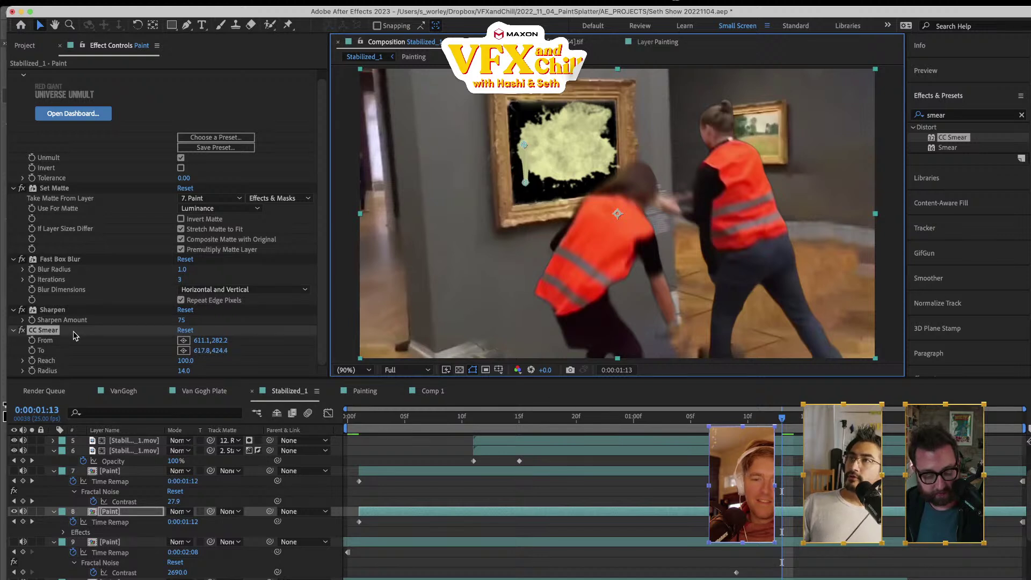
pyautogui.click(52, 332)
pyautogui.press('super+d')
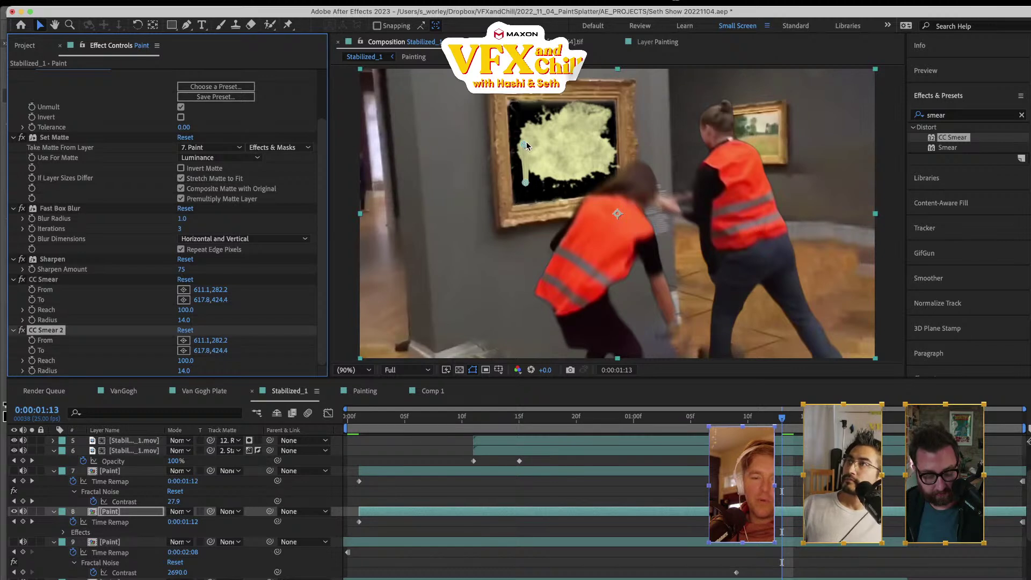
pyautogui.moveTo(526, 145); pyautogui.dragTo(548, 129)
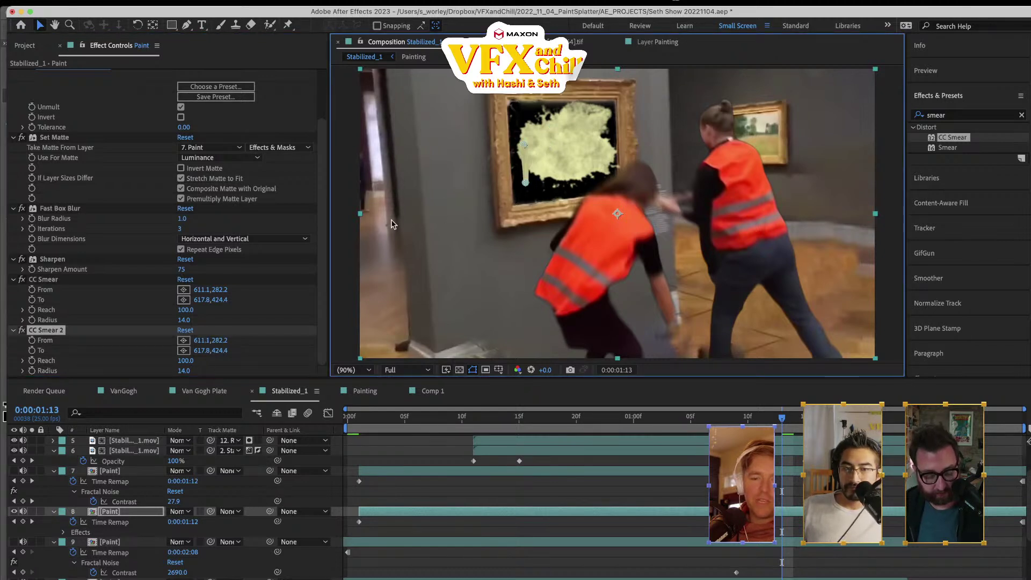
pyautogui.press('Delete')
# - Start keyframing the CC Smear Reach at 0:00:01:00 with a value of 0
pyautogui.click(41, 279)
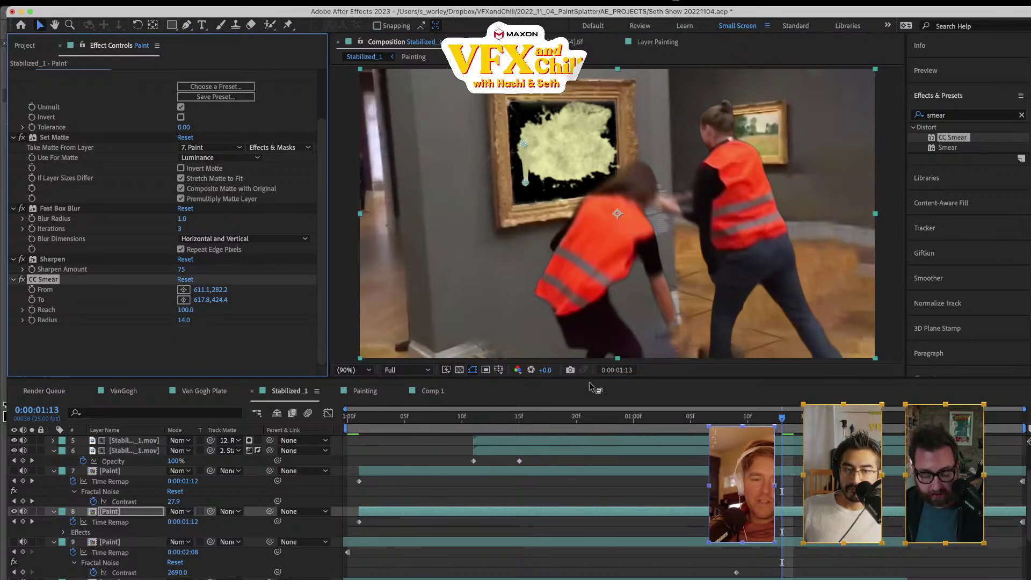
pyautogui.moveTo(645, 423)
pyautogui.mouseDown()
pyautogui.moveTo(610, 423)
pyautogui.moveTo(671, 426)
pyautogui.moveTo(633, 424)
pyautogui.mouseUp()
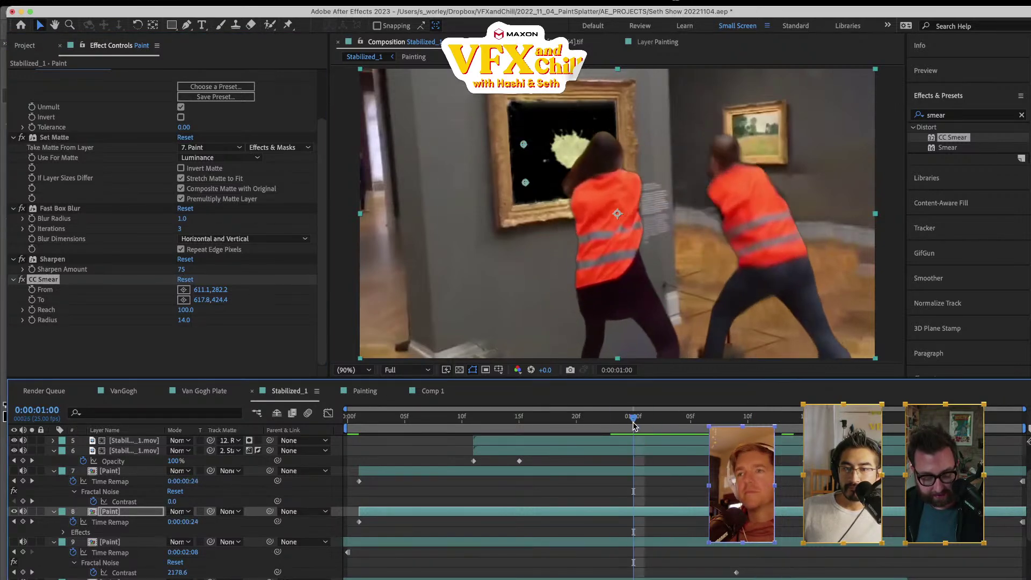
pyautogui.click(43, 311)
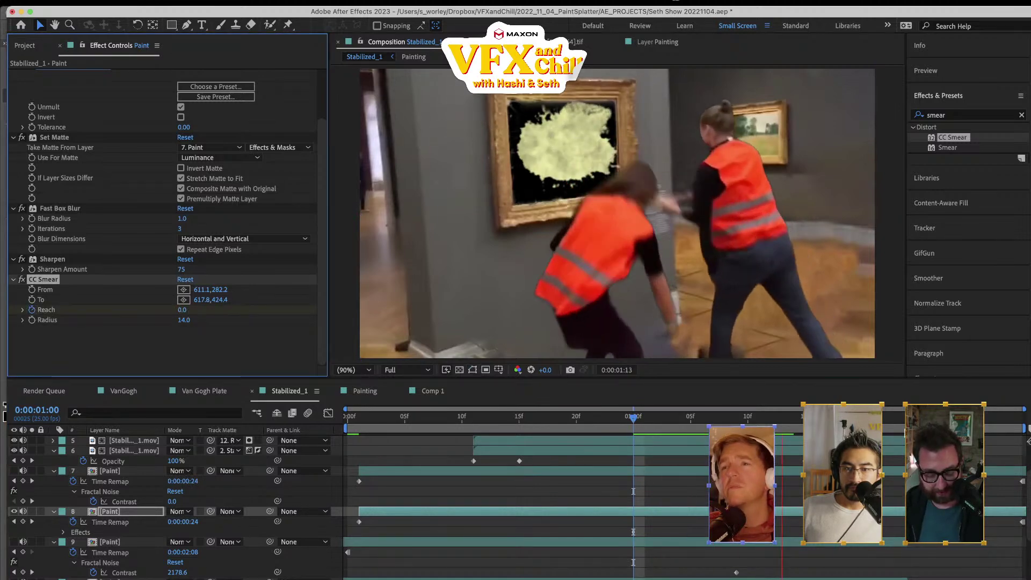
# - Set a CC Smear Reach keyframe of 100 at 0:00:02:08 and scrub back to 0:00:01:09 to check the drip
pyautogui.click(1008, 420)
pyautogui.click(1008, 419)
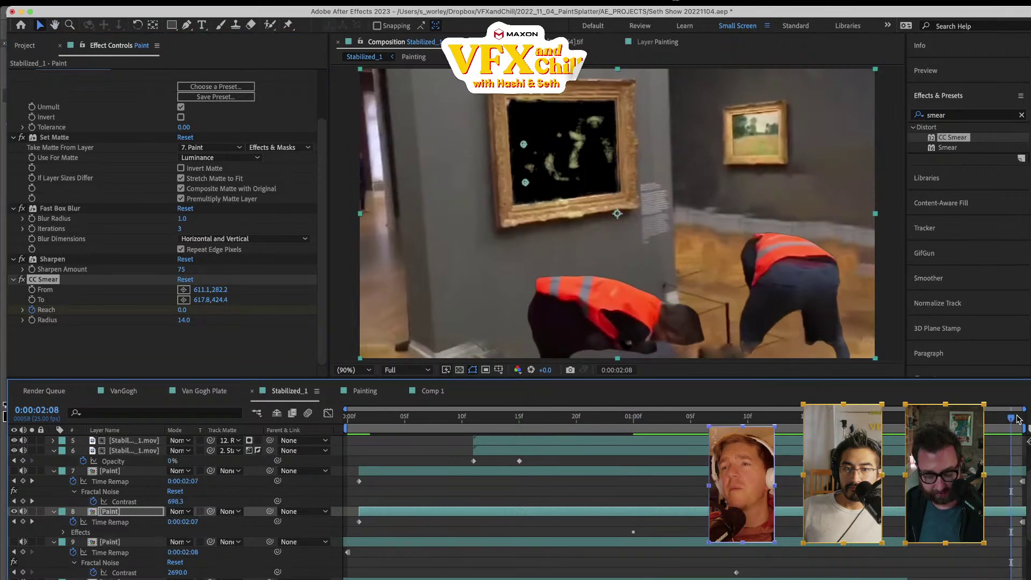
pyautogui.click(183, 310)
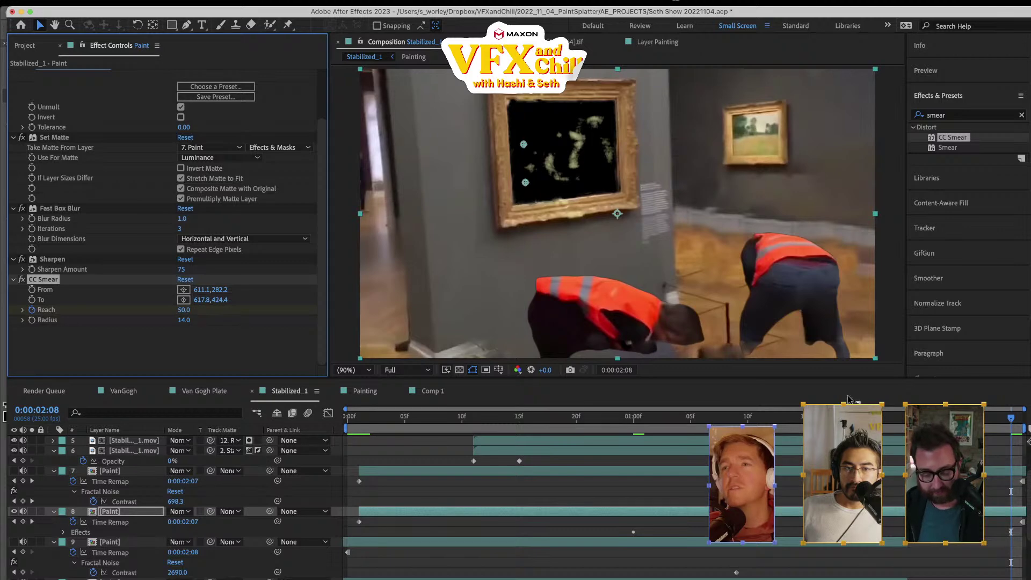
pyautogui.press('space')
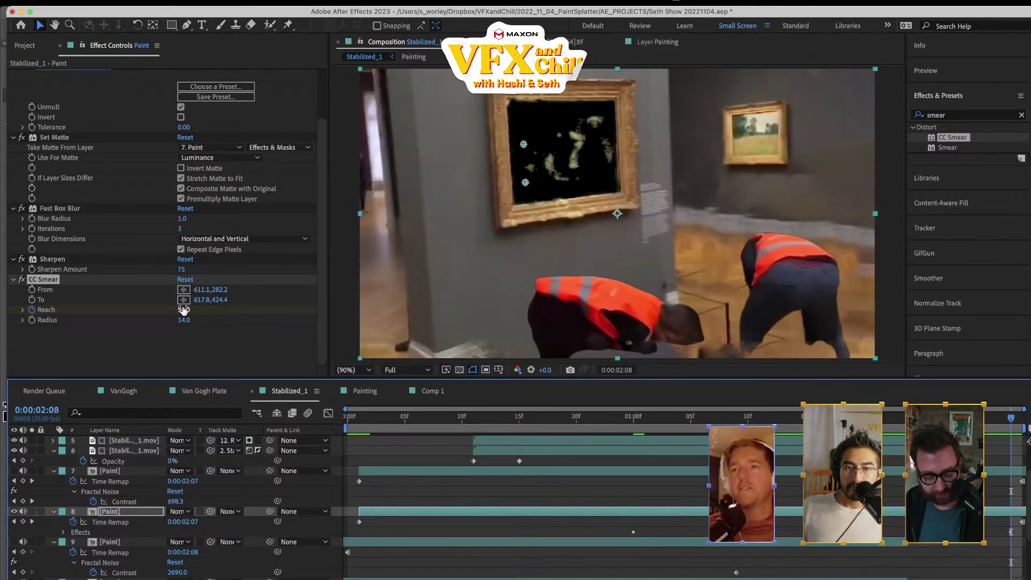
pyautogui.press('u')
pyautogui.click(32, 310)
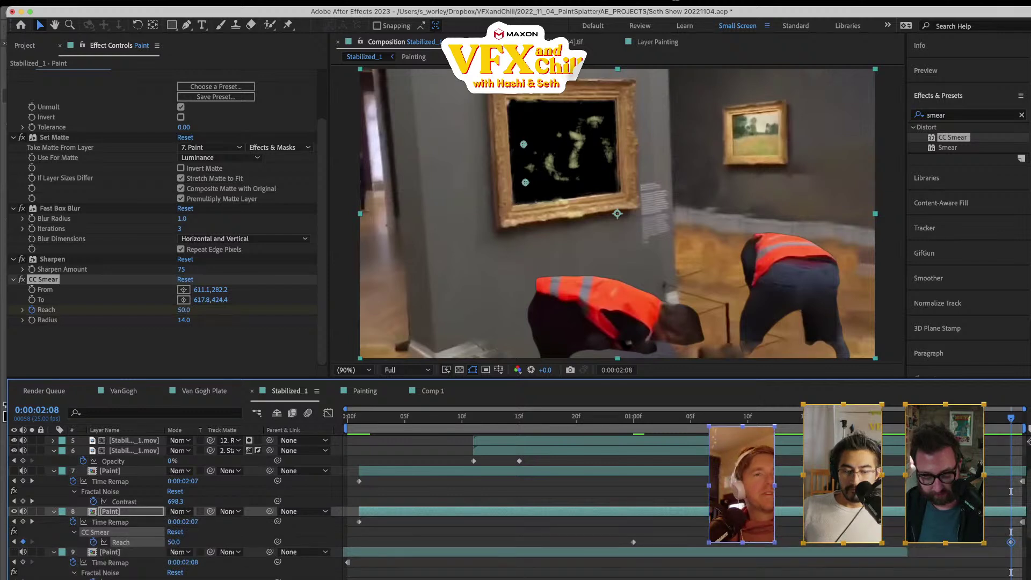
pyautogui.click(184, 310)
pyautogui.write('100')
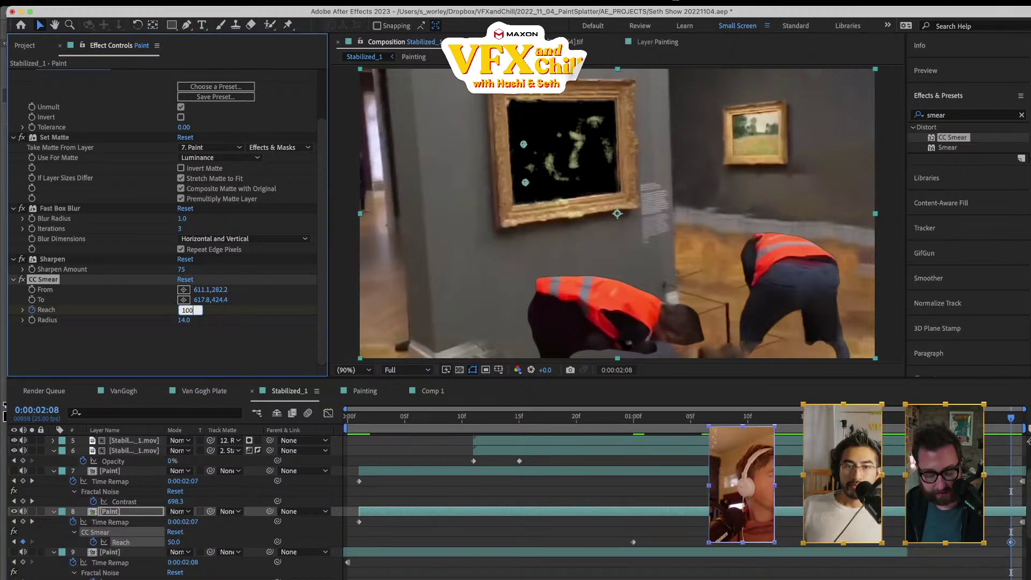
pyautogui.press('Return')
pyautogui.moveTo(1011, 418); pyautogui.dragTo(736, 572)
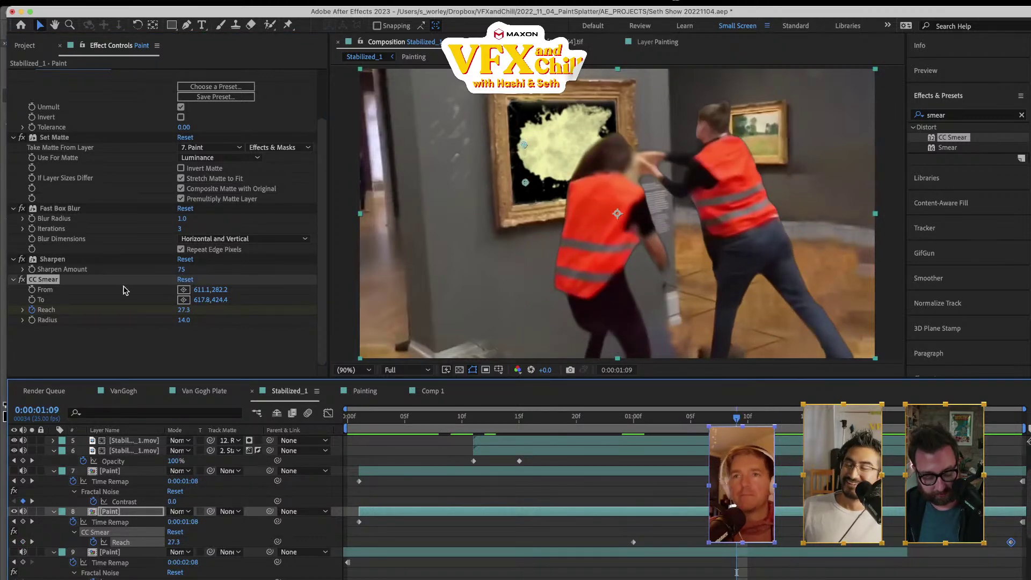
# - Duplicate CC Smear on Paint layer 8, placing the copy's From point at about 691, 187 and To point at about 707, 362, and preview it
pyautogui.click(134, 326)
pyautogui.press('super+d')
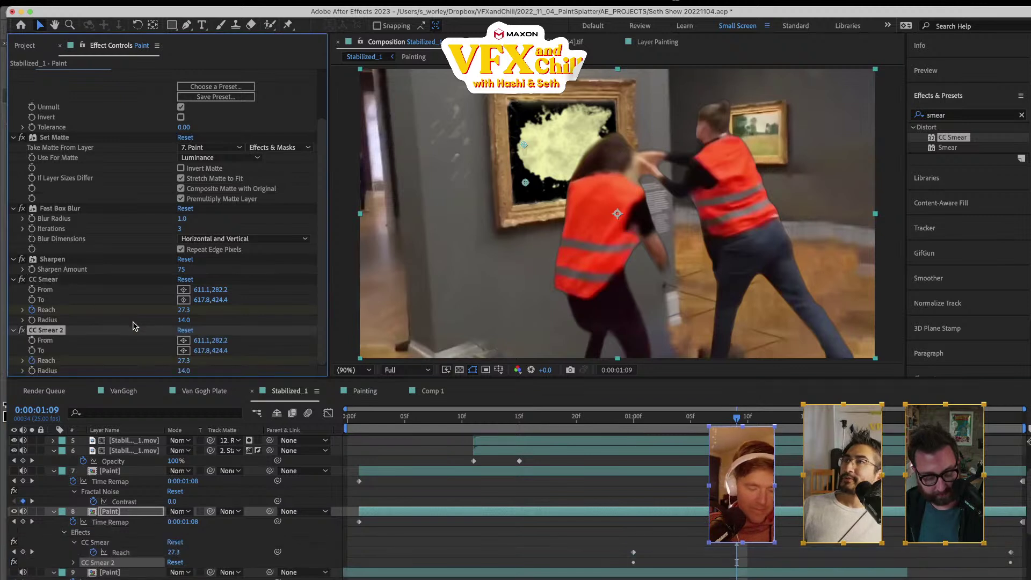
pyautogui.press('super+shift+a')
pyautogui.click(47, 330)
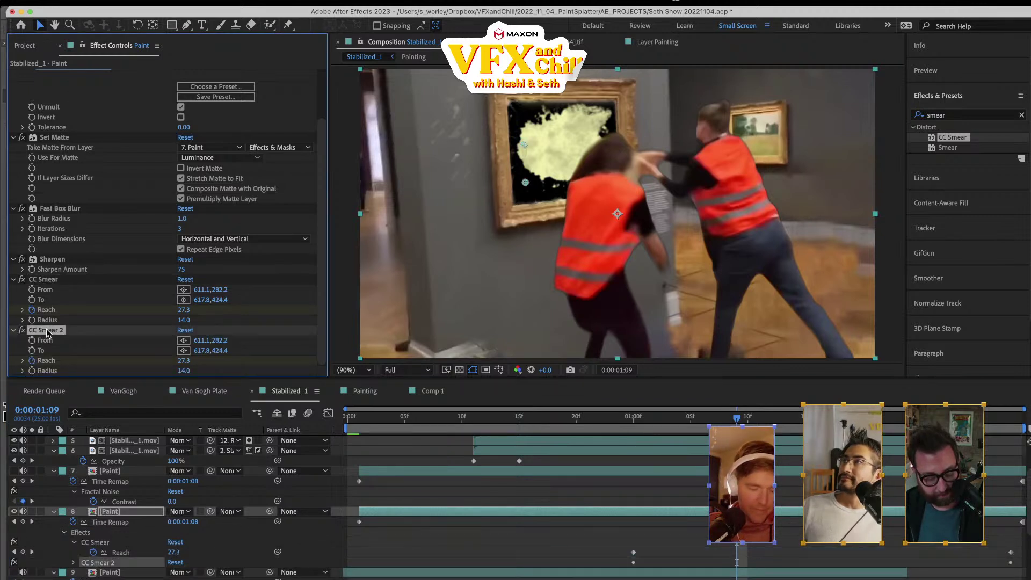
pyautogui.click(183, 341)
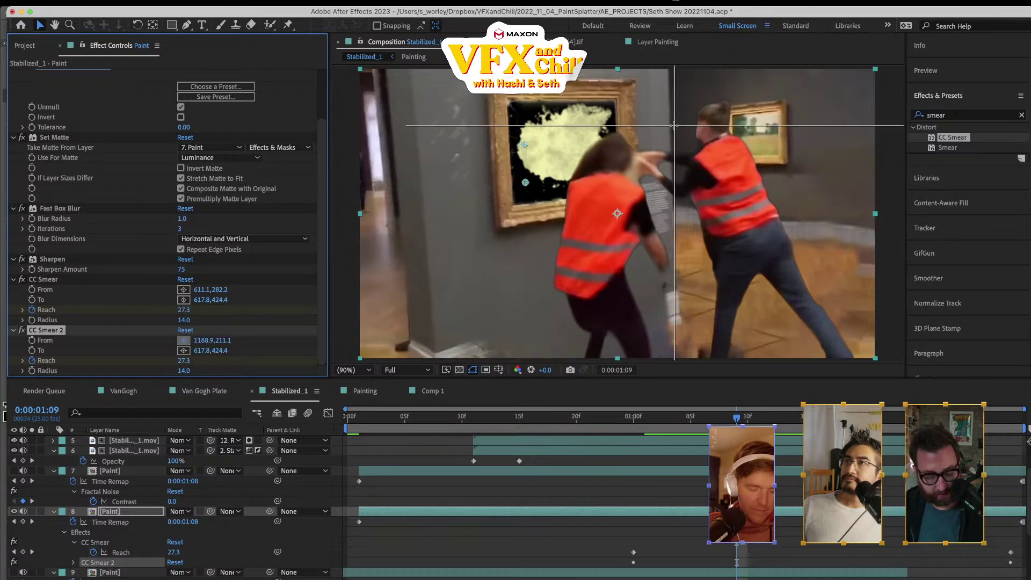
pyautogui.click(545, 121)
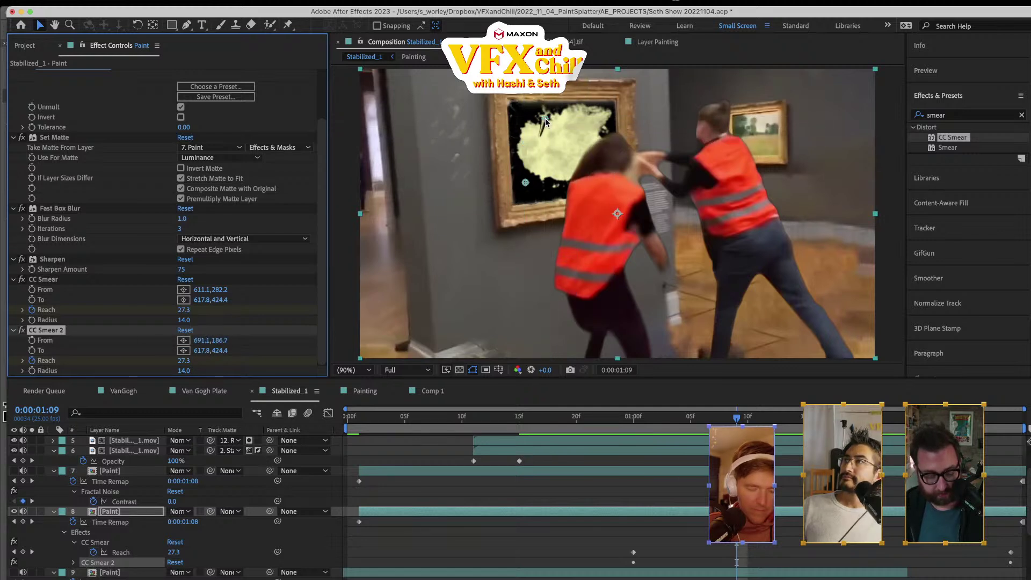
pyautogui.click(183, 350)
pyautogui.click(540, 150)
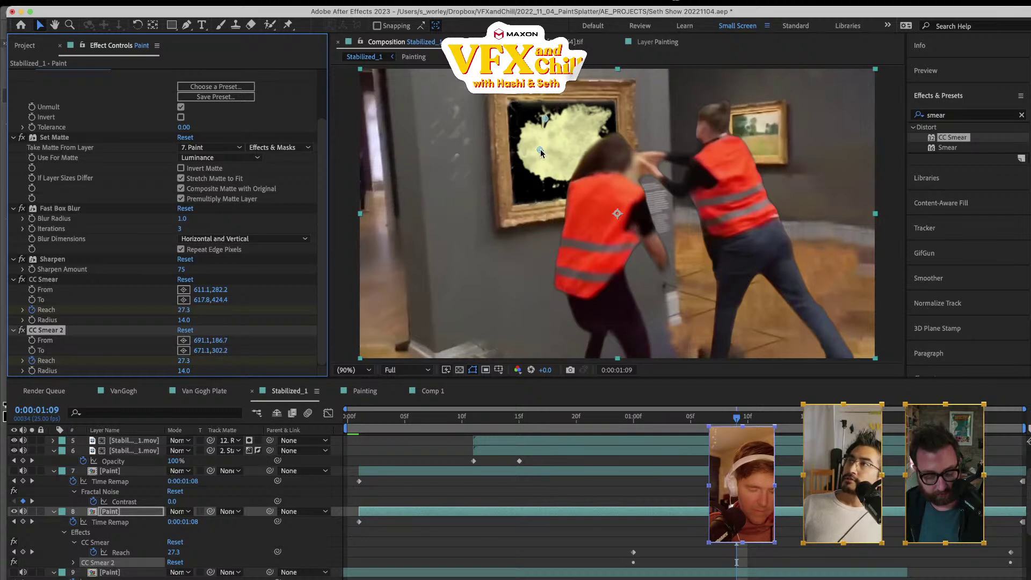
pyautogui.click(541, 153)
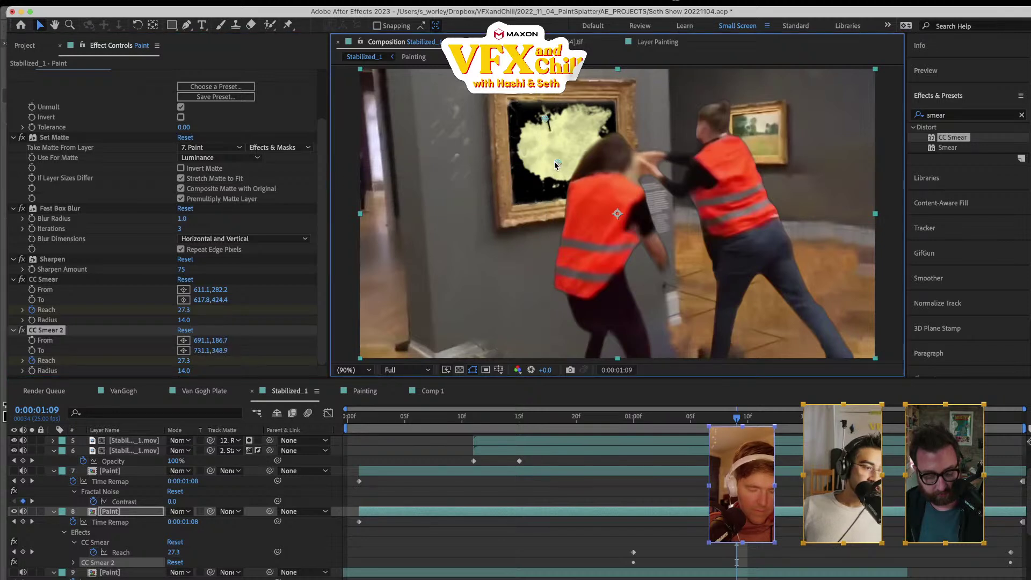
pyautogui.moveTo(736, 418); pyautogui.dragTo(713, 418)
pyautogui.press('space')
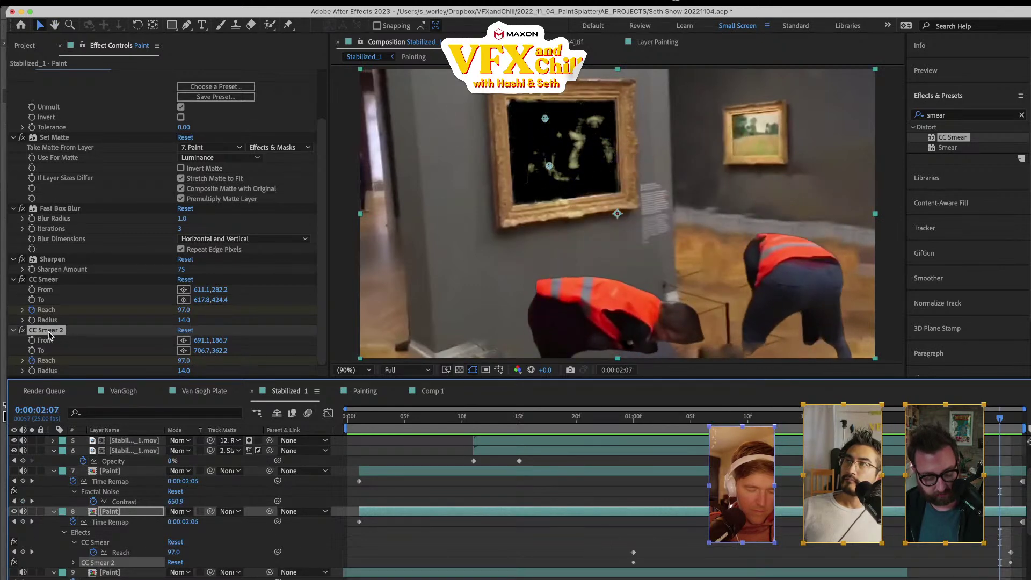
# - Duplicate CC Smear 2 and place the copy's From point at about 882, 189 and its To point at about 887, 342
pyautogui.press('super+d')
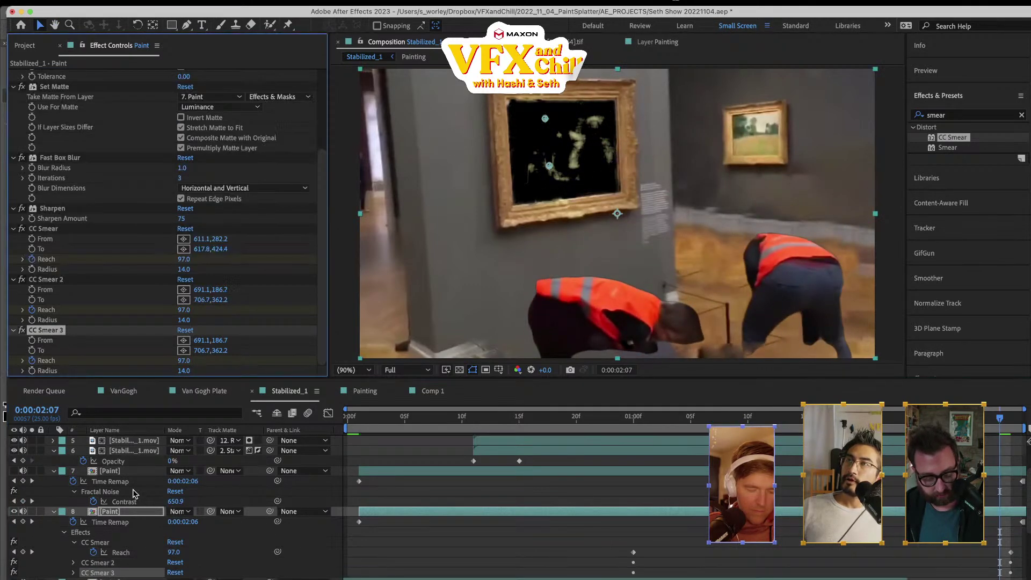
pyautogui.click(184, 341)
pyautogui.click(596, 119)
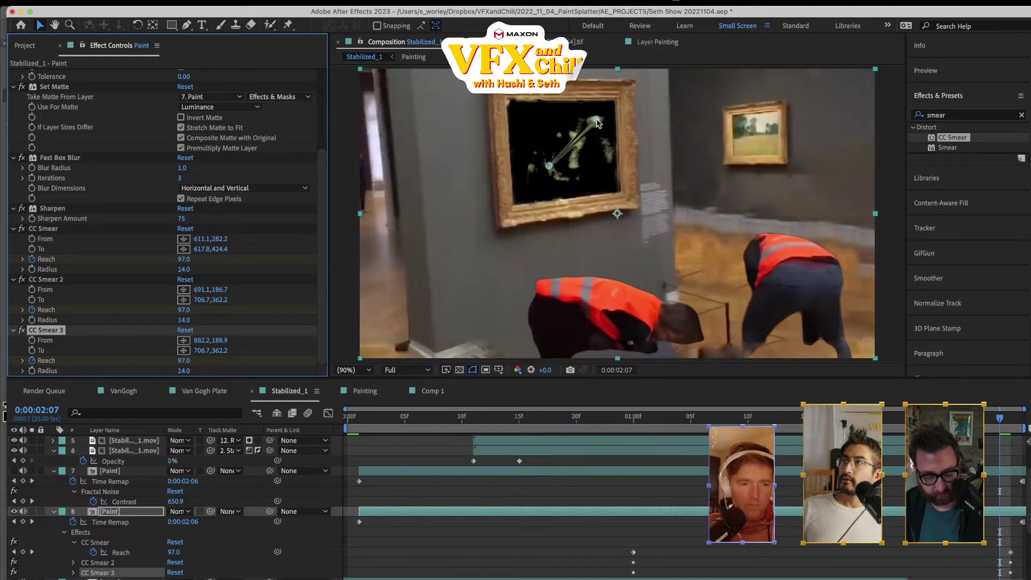
pyautogui.click(184, 350)
pyautogui.click(598, 161)
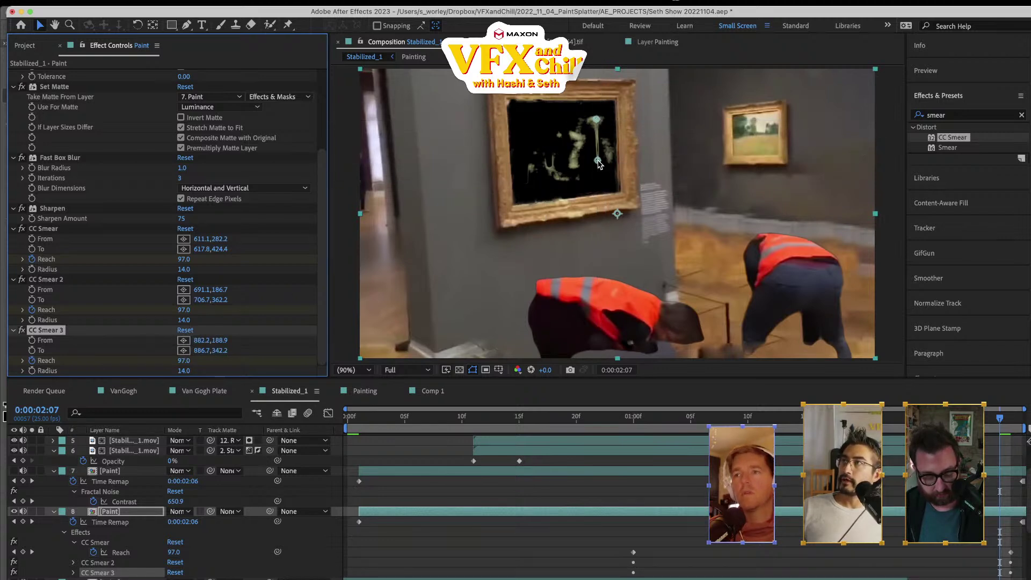
# - Duplicate CC Smear 3, placing the copy's From point at about 796, 322 and To point at about 798, 433, and preview the drips from 0:00:01:12
pyautogui.click(49, 331)
pyautogui.press('super+d')
pyautogui.click(185, 341)
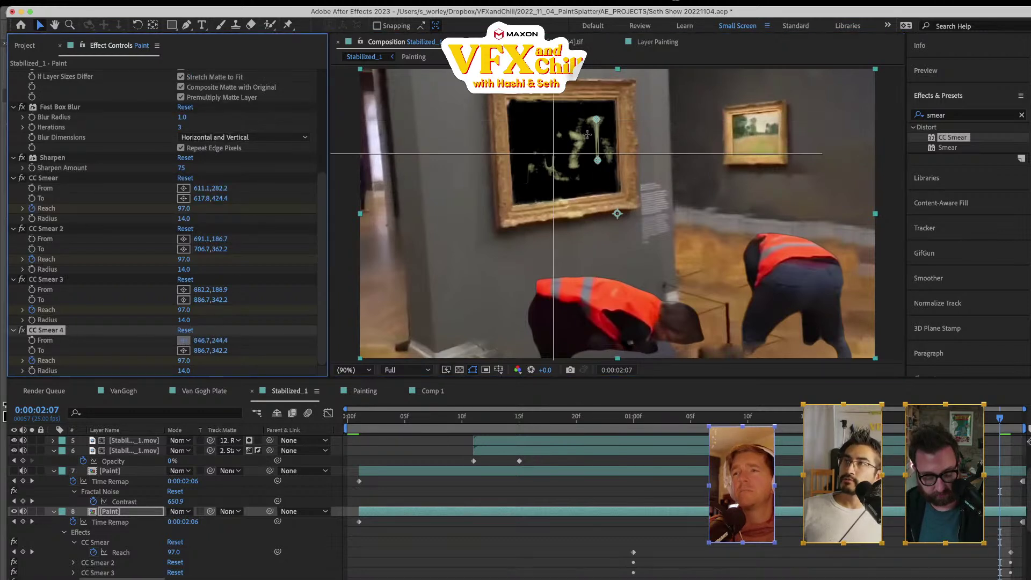
pyautogui.click(573, 155)
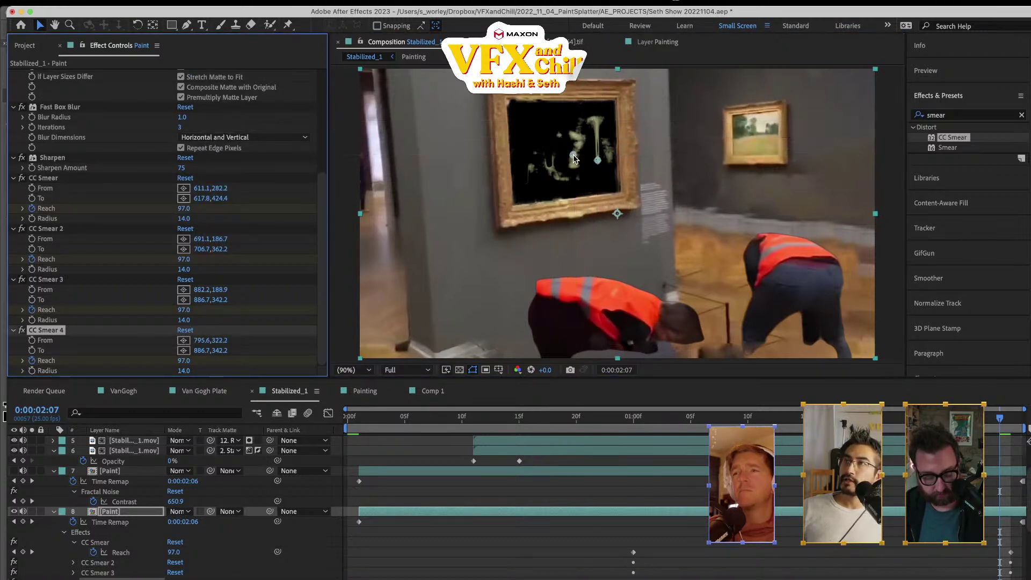
pyautogui.click(184, 351)
pyautogui.click(573, 181)
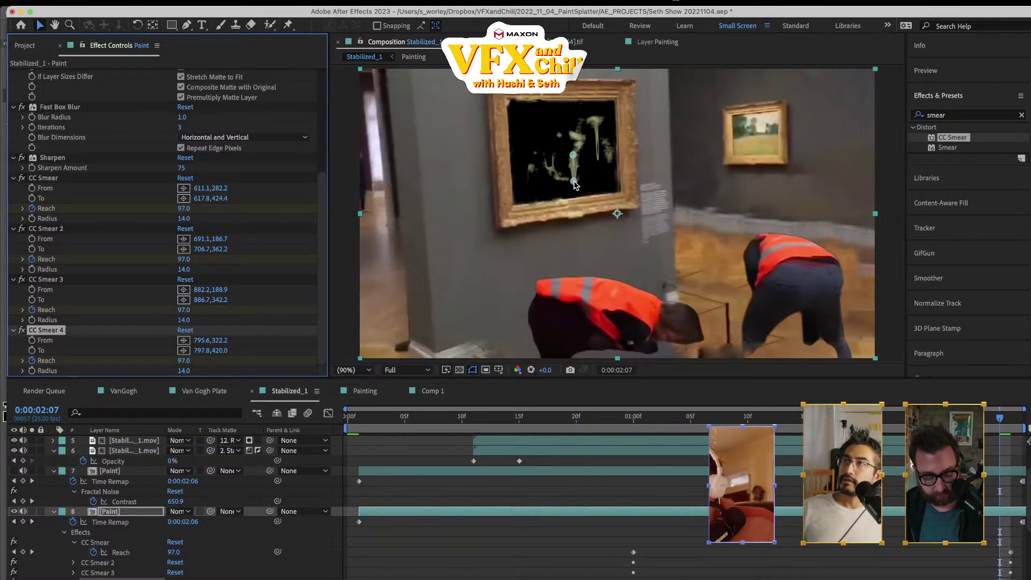
pyautogui.moveTo(574, 185); pyautogui.dragTo(576, 187)
pyautogui.click(771, 418)
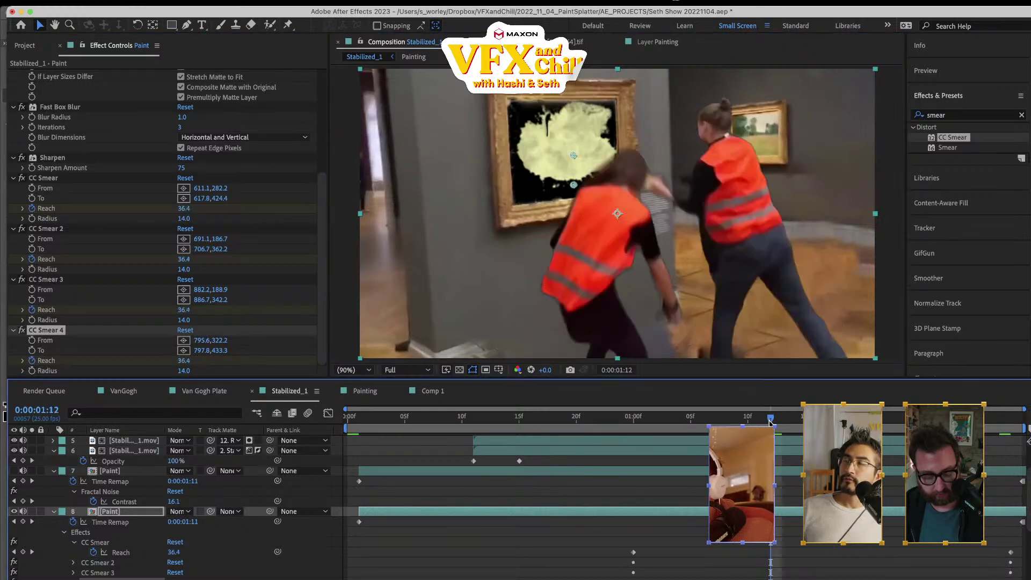
pyautogui.press('space')
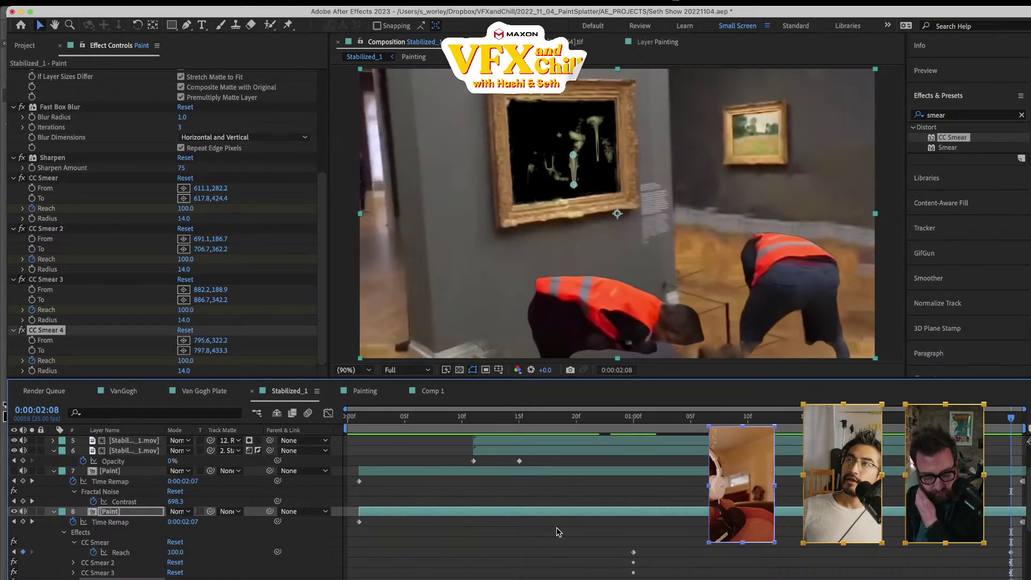
# - Copy all four CC Smear effects from Paint layer 8 to Paint layer 10 and reveal their Reach keyframes
pyautogui.click(295, 556)
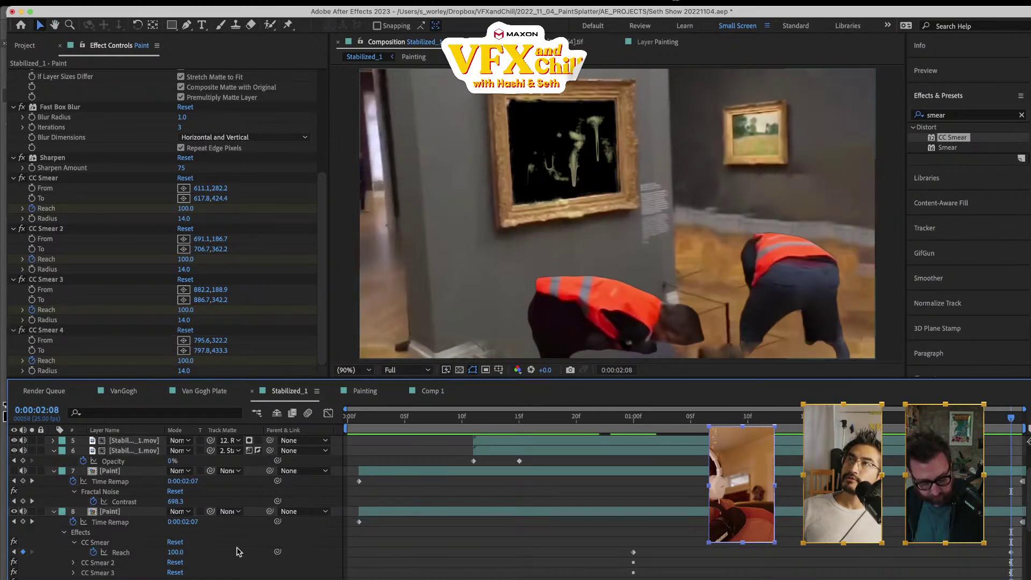
pyautogui.click(95, 542)
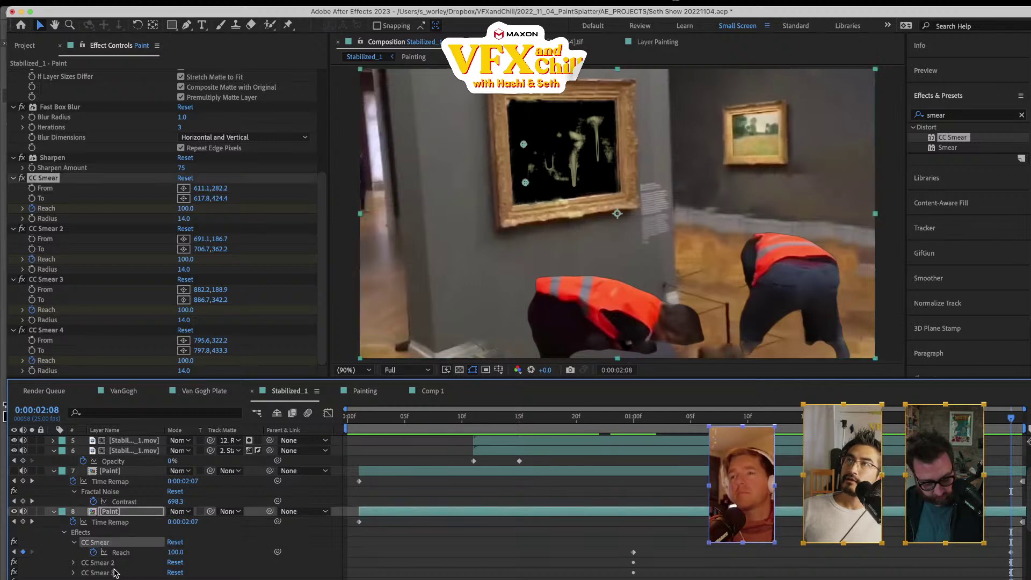
pyautogui.press('super+a')
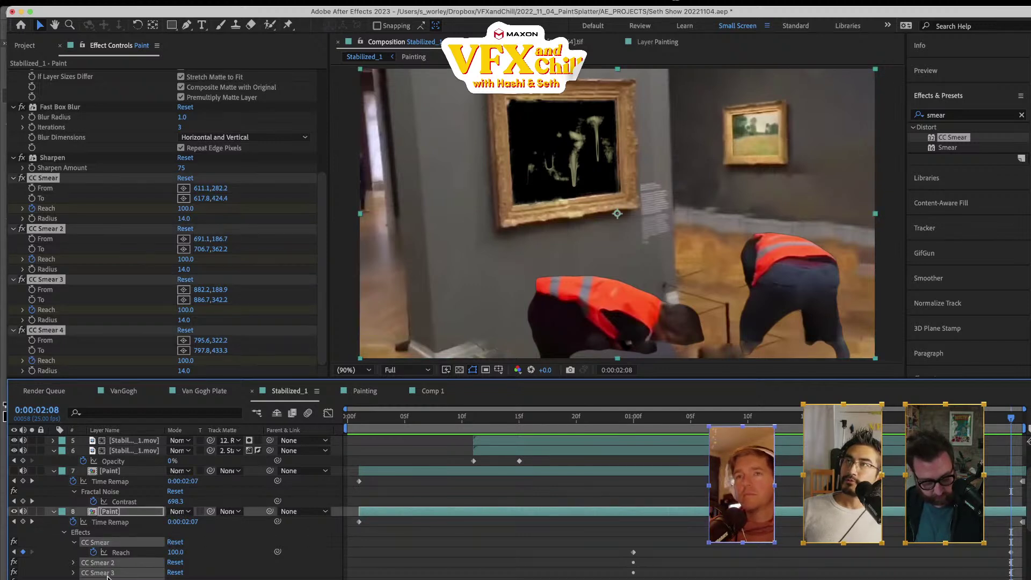
pyautogui.scroll(-3, 104, 566)
pyautogui.click(116, 554)
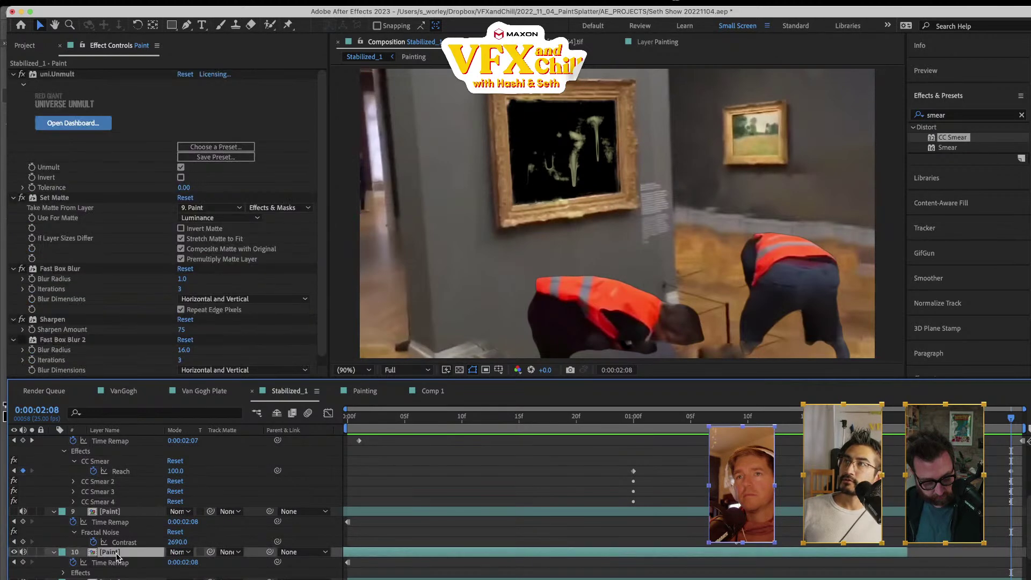
pyautogui.press('Return')
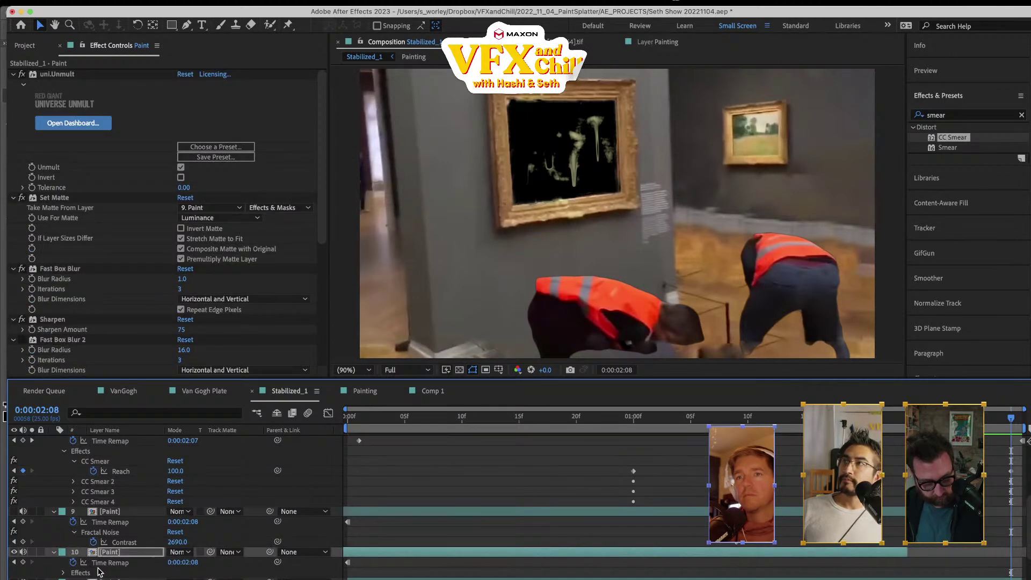
pyautogui.press('u')
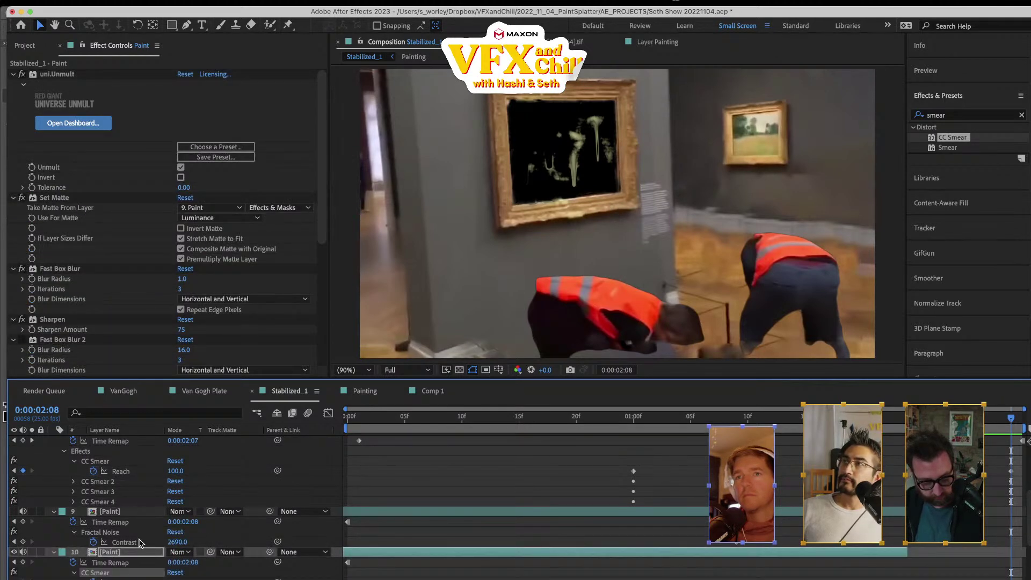
pyautogui.press('u')
pyautogui.scroll(-4, 140, 544)
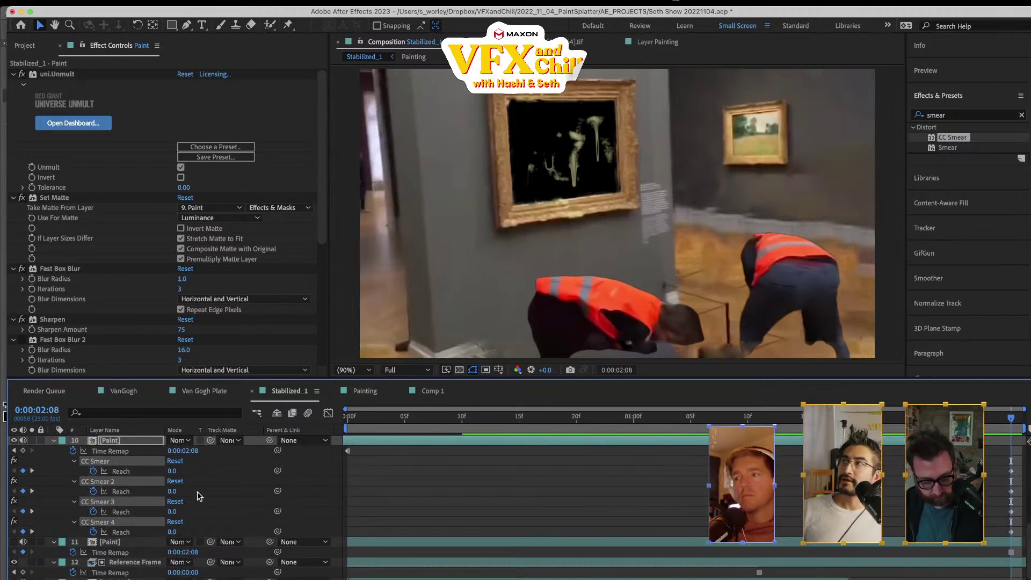
# - Shift the Reach keyframes of all four CC Smear effects on Paint layer 10 earlier, bringing the 100 keyframes to 0:00:01:05
pyautogui.click(132, 474)
pyautogui.keyDown('shift'); pyautogui.click(120, 532); pyautogui.keyUp('shift')
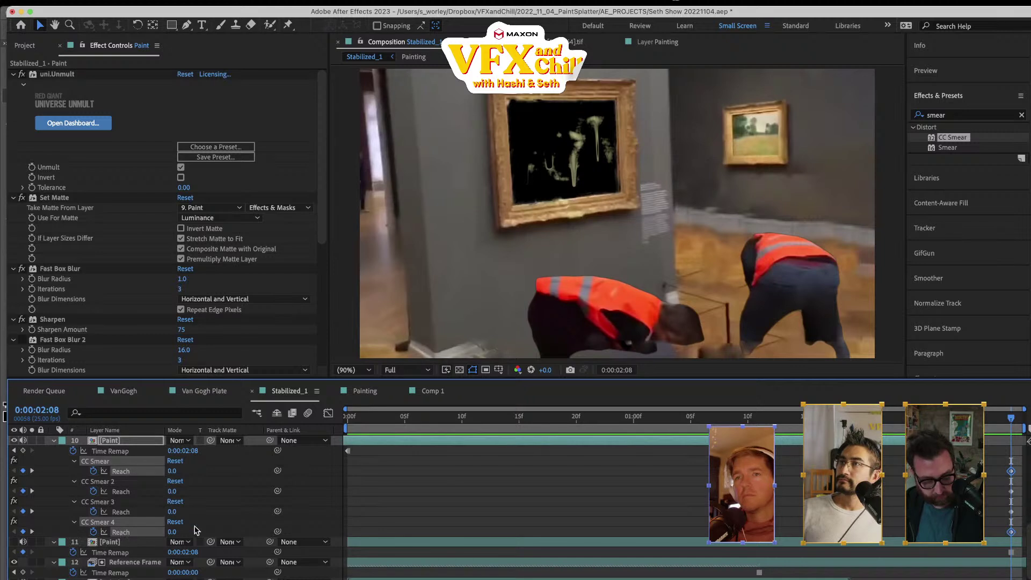
pyautogui.keyDown('shift'); pyautogui.click(121, 512); pyautogui.keyUp('shift')
pyautogui.keyDown('shift'); pyautogui.click(122, 492); pyautogui.keyUp('shift')
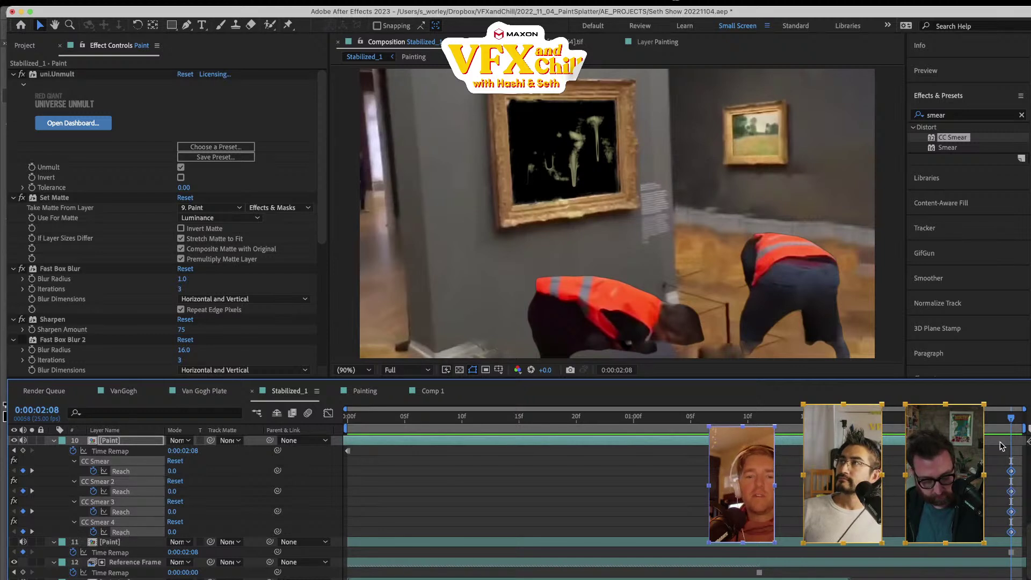
pyautogui.moveTo(1012, 473); pyautogui.dragTo(648, 485)
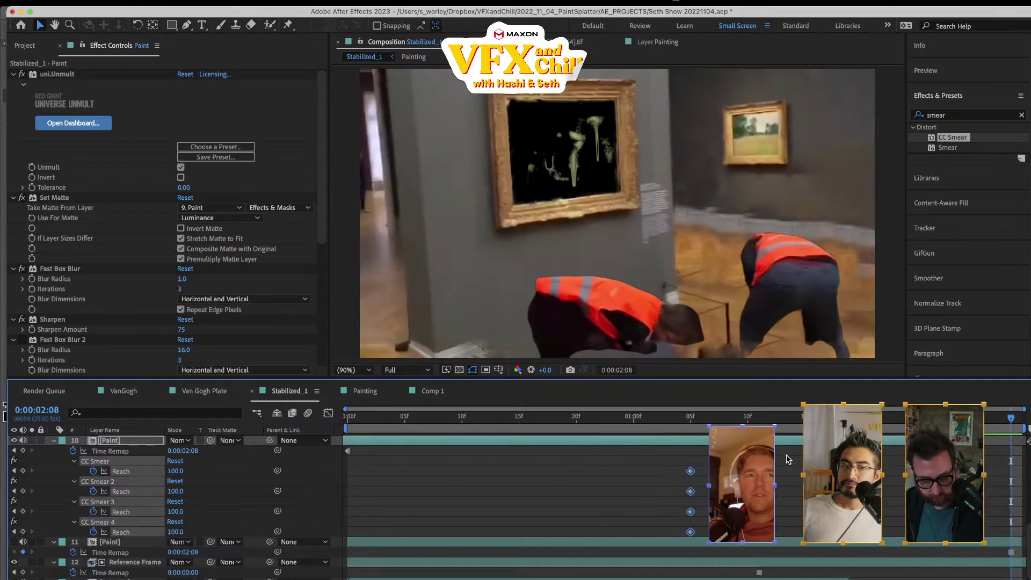
pyautogui.moveTo(688, 471); pyautogui.dragTo(491, 487)
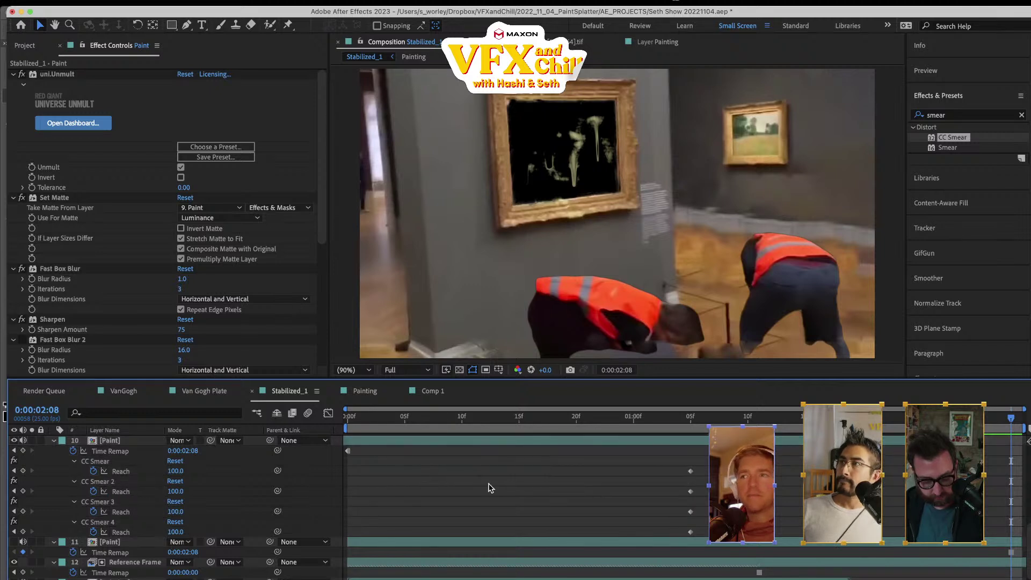
# - Move the Reach keyframes on Paint layer 10 so the 100 keyframes sit at 0:00:00:00, and preview the composition from the start
pyautogui.click(121, 471)
pyautogui.keyDown('shift'); pyautogui.click(128, 491); pyautogui.keyUp('shift')
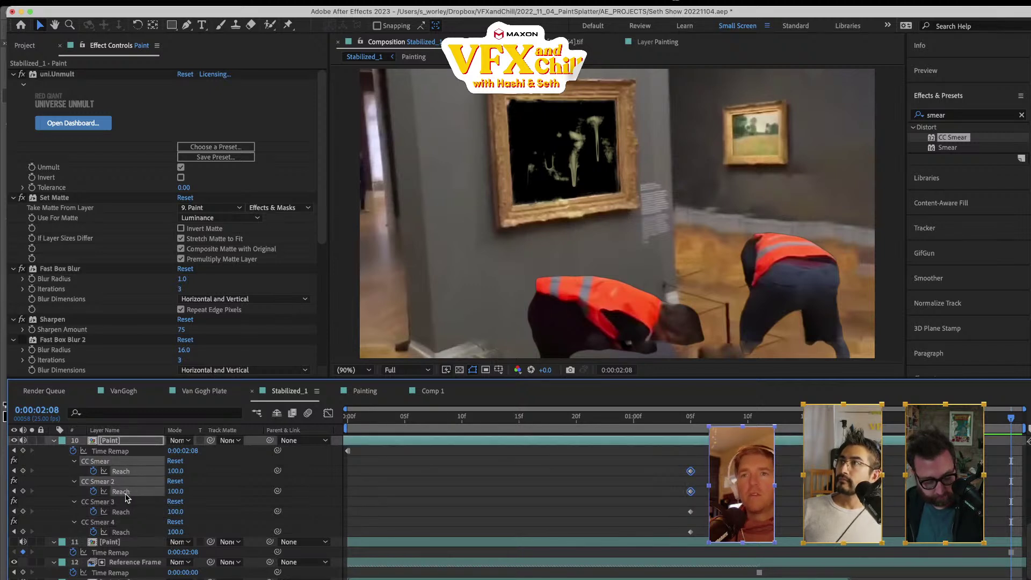
pyautogui.keyDown('shift'); pyautogui.click(124, 511); pyautogui.keyUp('shift')
pyautogui.keyDown('shift'); pyautogui.click(123, 532); pyautogui.keyUp('shift')
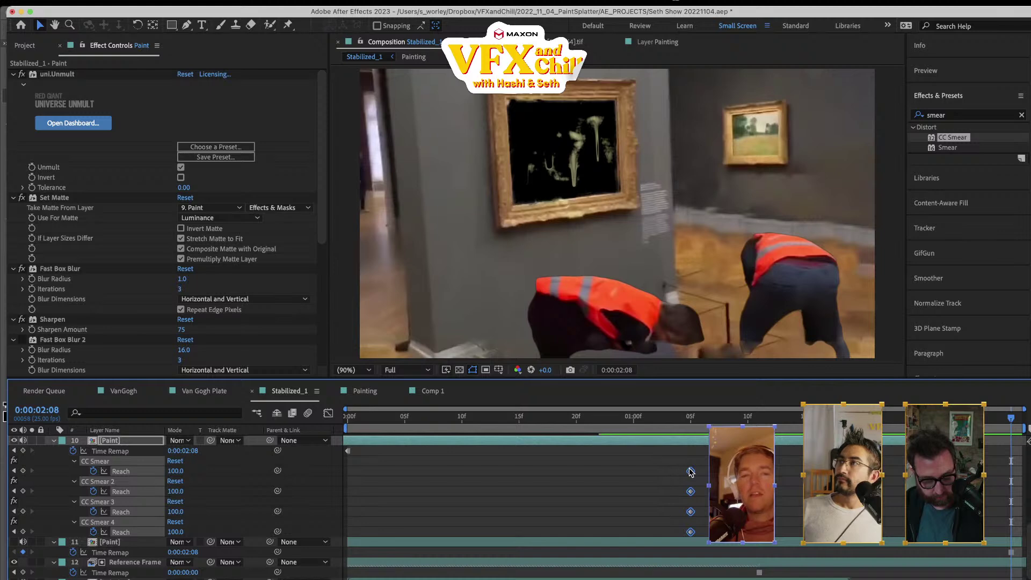
pyautogui.moveTo(423, 488); pyautogui.dragTo(339, 478)
pyautogui.press('Home')
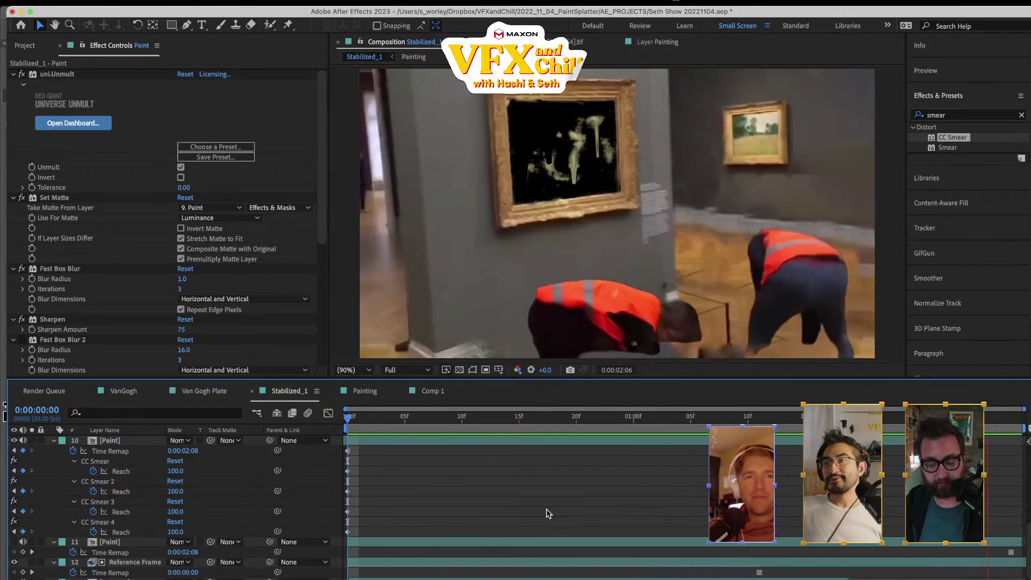
pyautogui.press('space')
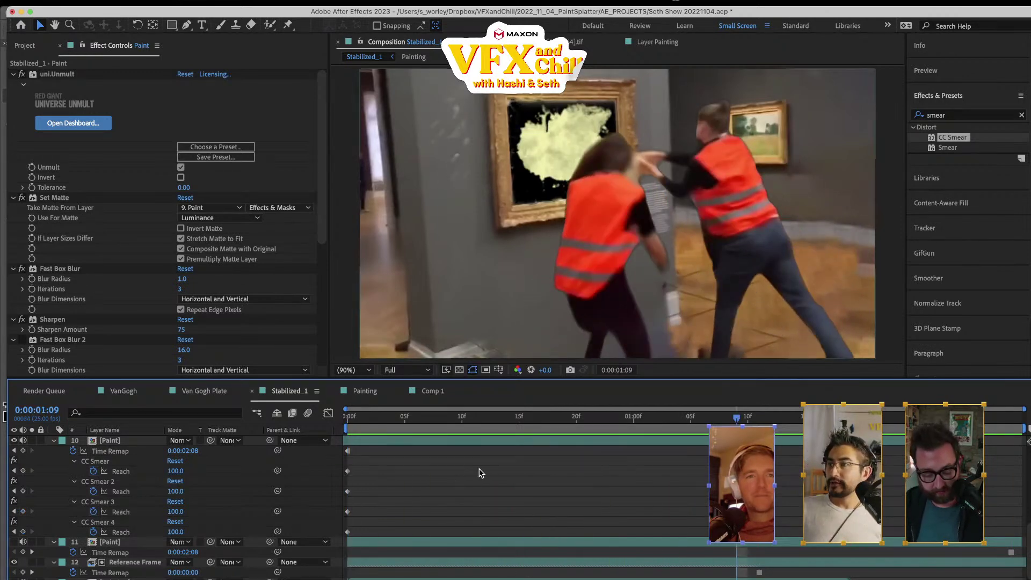
# - Select the final 100 Reach keyframes of the CC Smear effects on Paint layer 8 and apply Easy Ease
pyautogui.scroll(5, 631, 504)
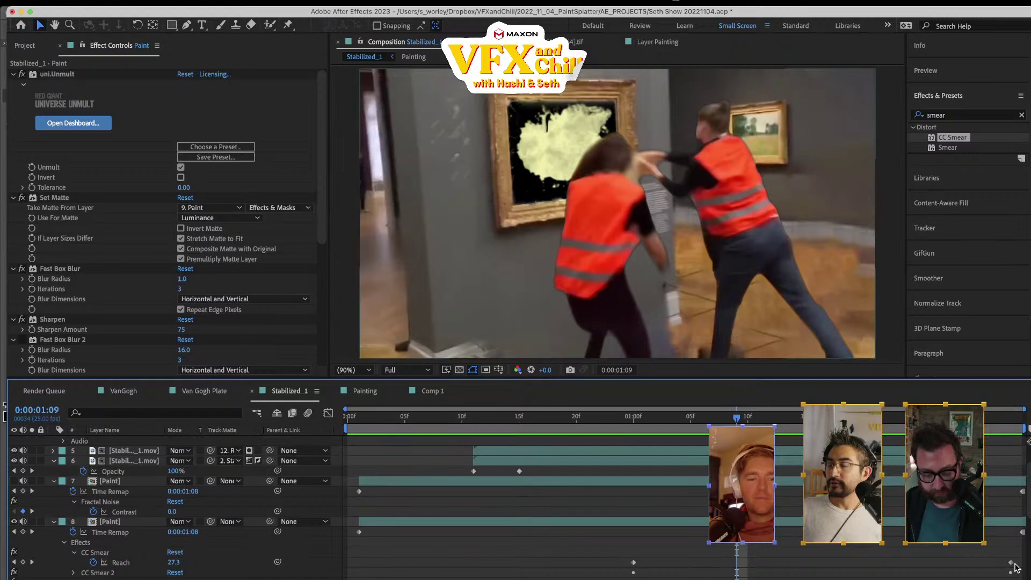
pyautogui.moveTo(1002, 570); pyautogui.dragTo(1016, 569)
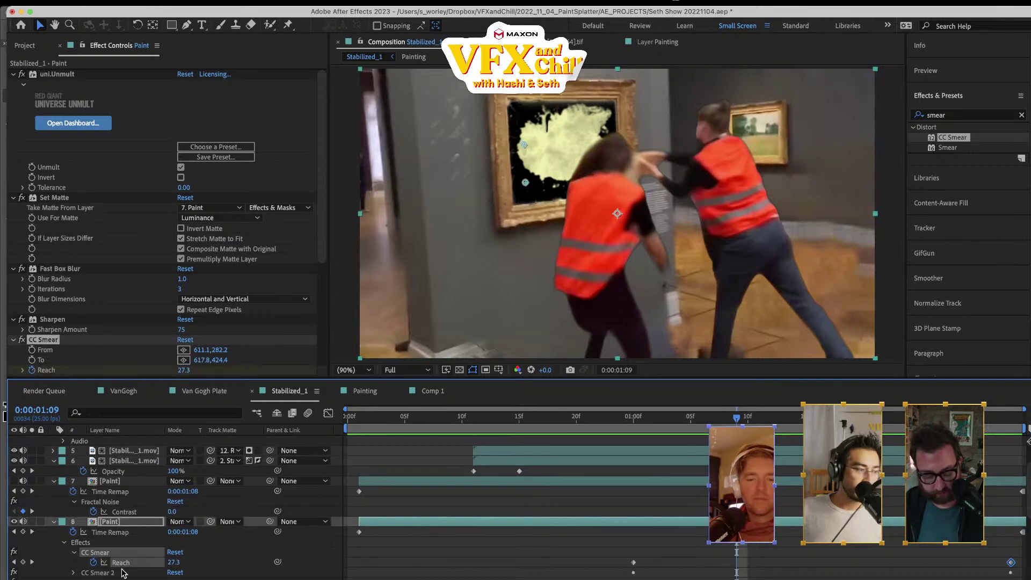
pyautogui.press('u')
pyautogui.press('u')
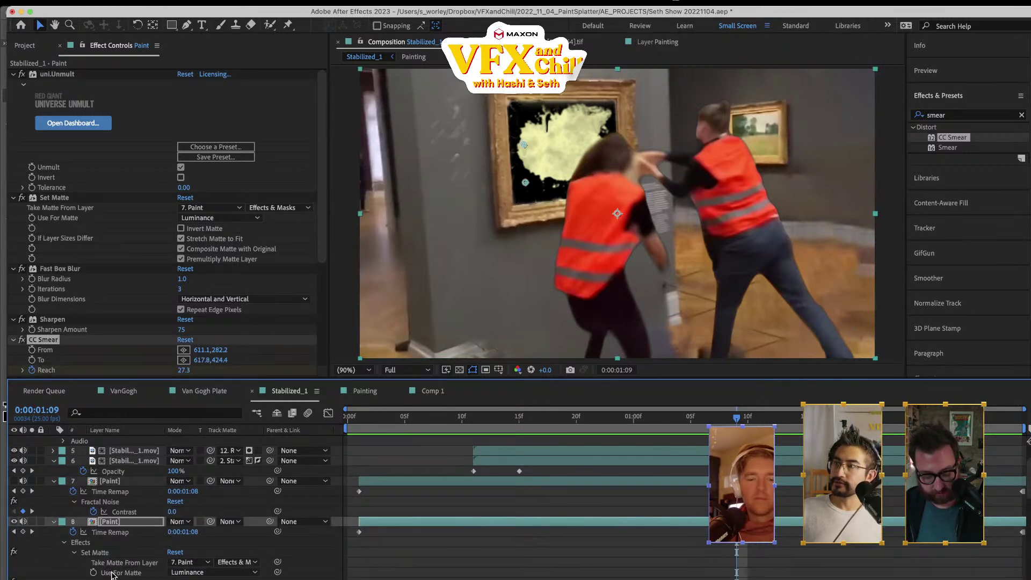
pyautogui.scroll(-6, 696, 550)
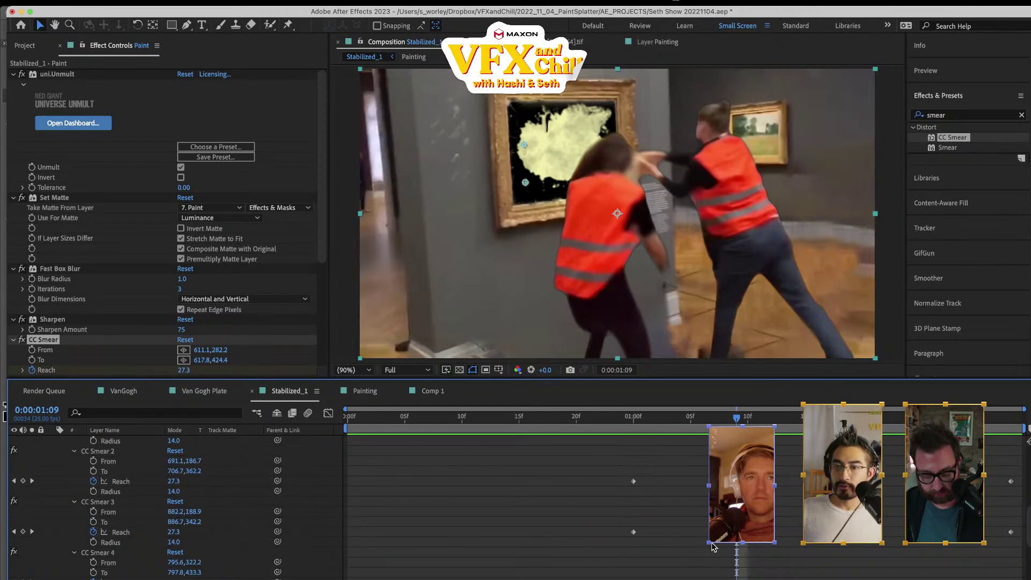
pyautogui.scroll(1, 712, 547)
pyautogui.moveTo(956, 445); pyautogui.dragTo(1016, 578)
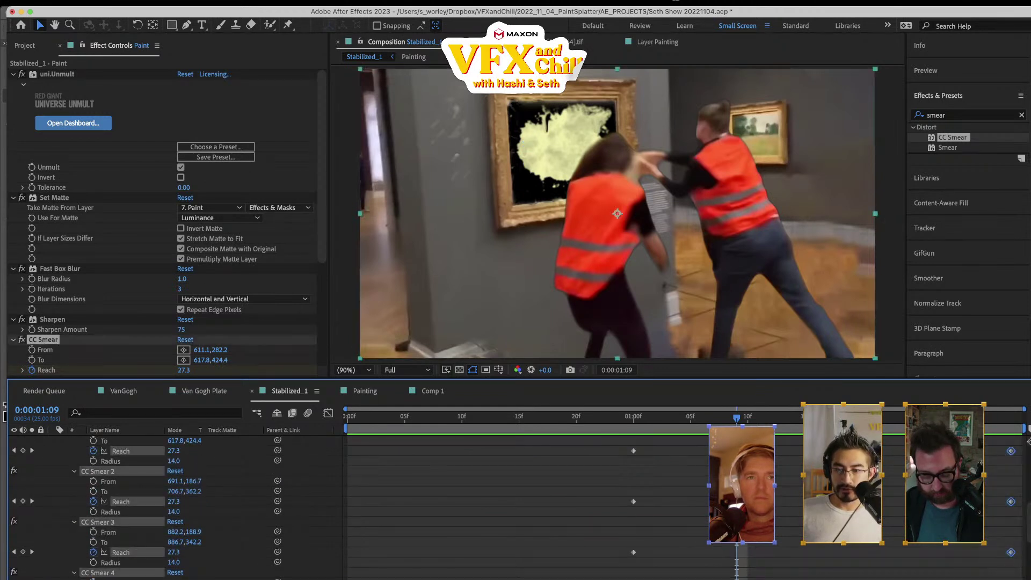
pyautogui.rightClick(1012, 450)
pyautogui.moveTo(891, 518)
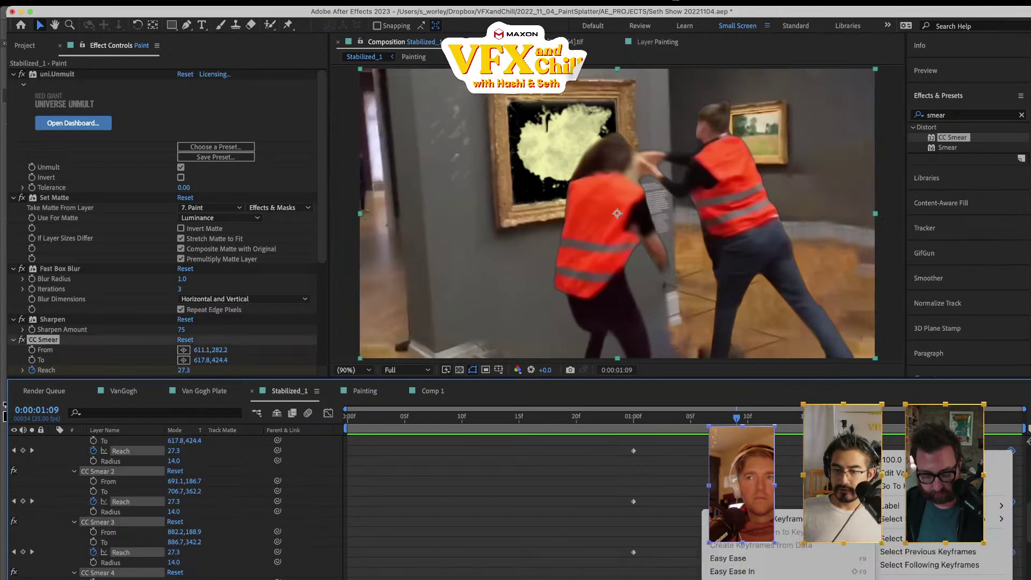
pyautogui.click(739, 558)
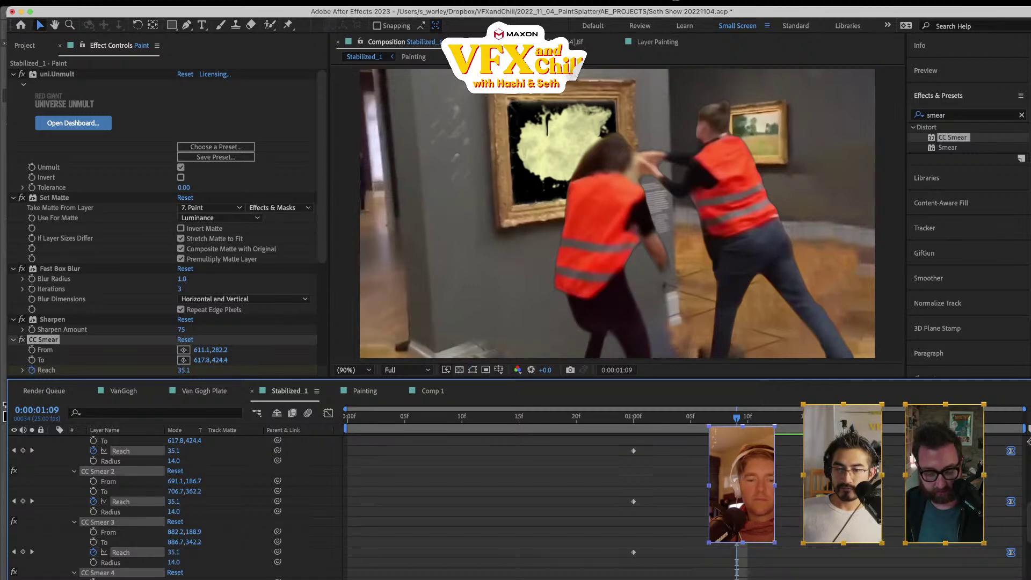
# - Preview the composition to check the eased drips, stop playback and clear the selection
pyautogui.press('space')
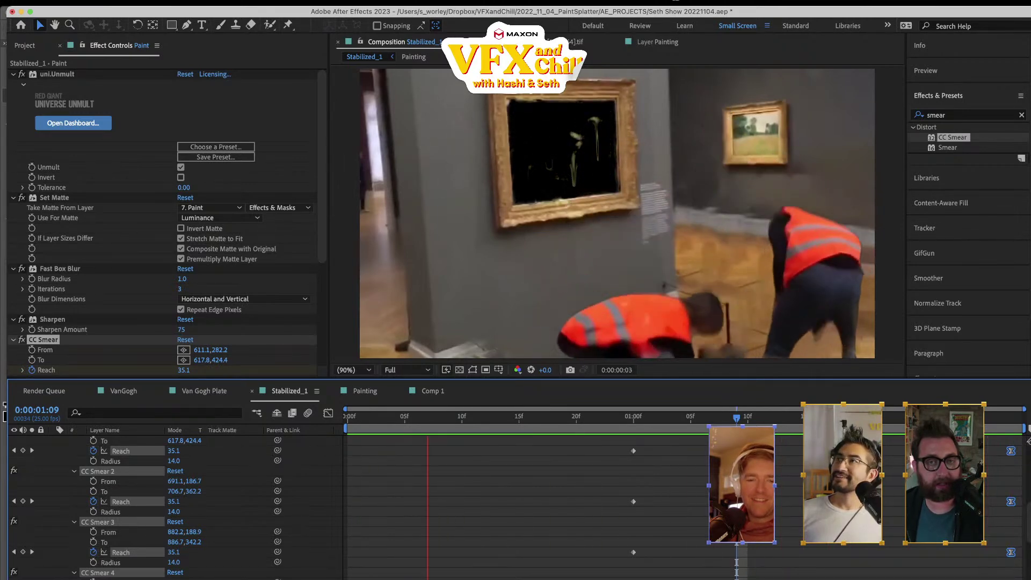
pyautogui.press('space')
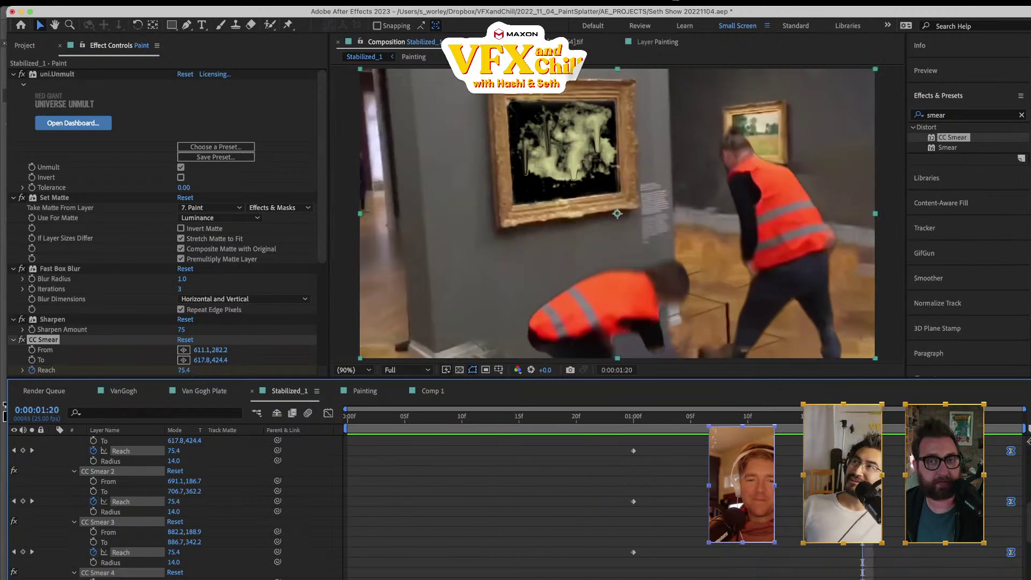
pyautogui.press('space')
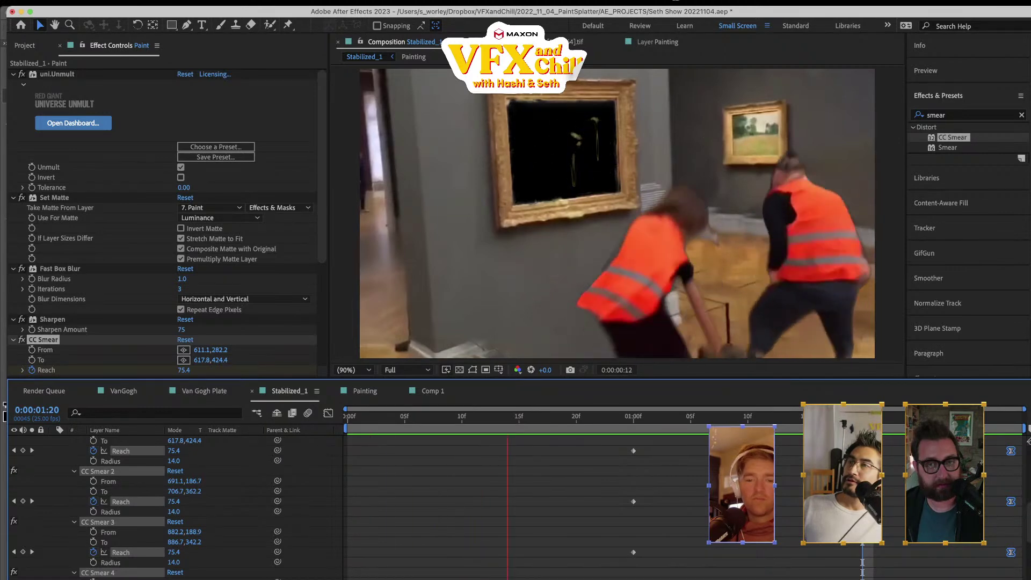
pyautogui.press('space')
pyautogui.click(247, 517)
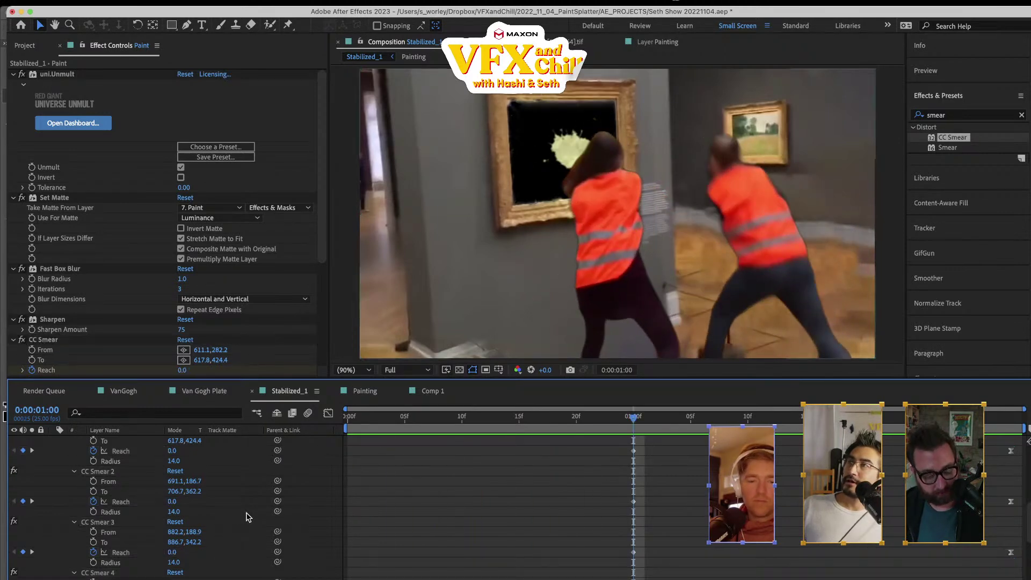
# - Import BackthatGroundUp.jpg from the ELEMENTS folder of the PaintSplatter project into the project
pyautogui.press('super+i')
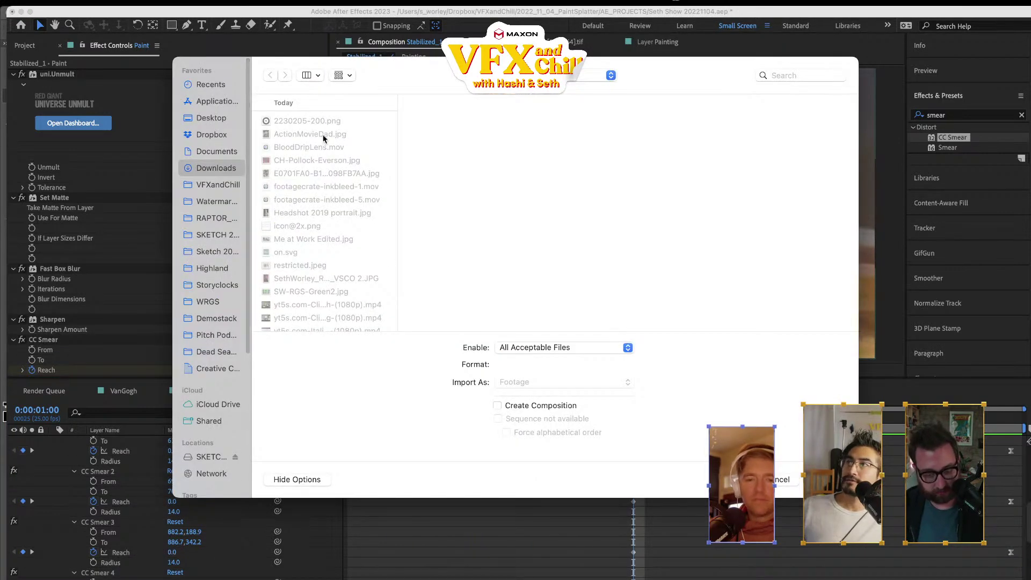
pyautogui.scroll(-10, 322, 213)
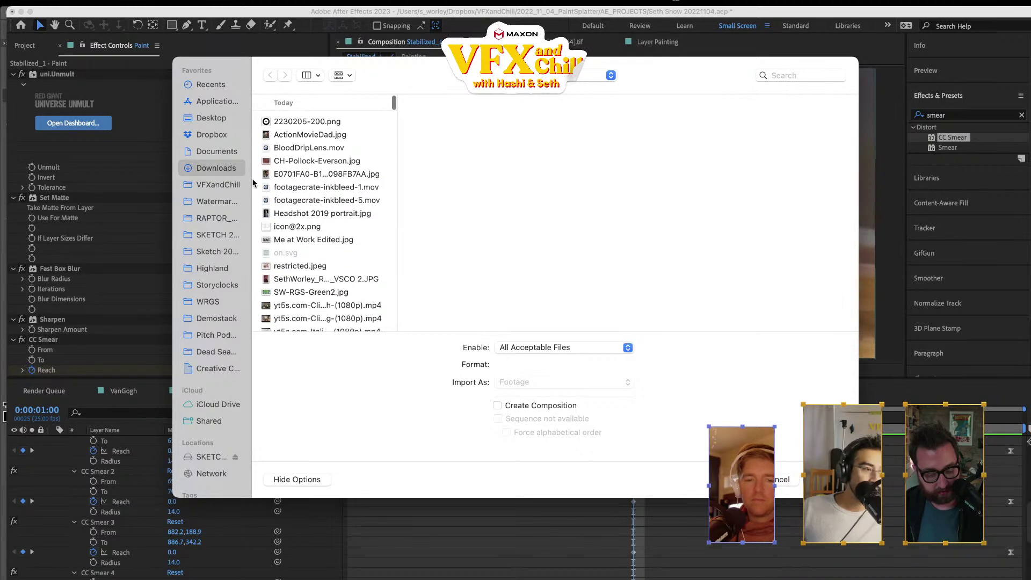
pyautogui.click(217, 185)
pyautogui.click(313, 174)
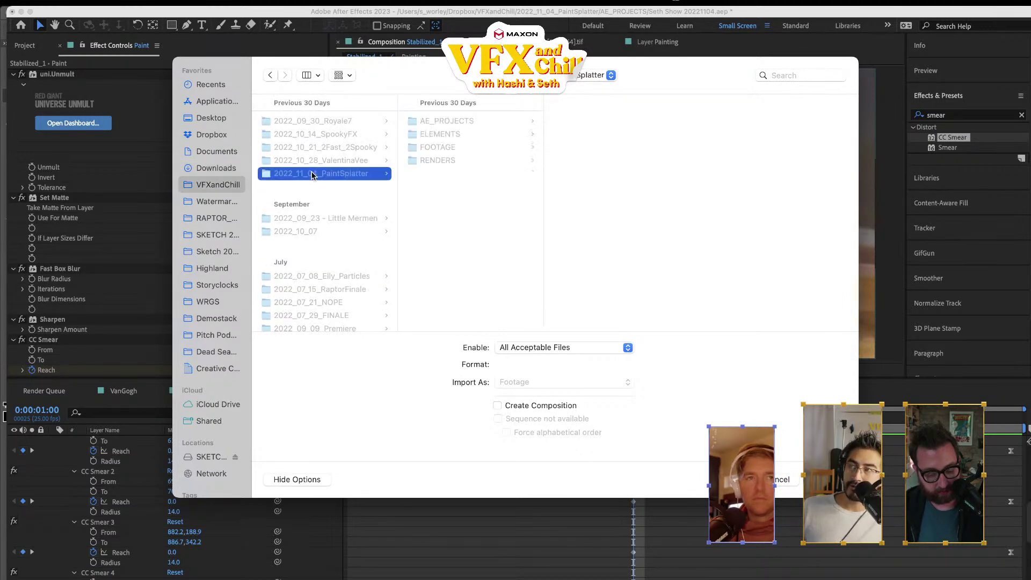
pyautogui.click(446, 135)
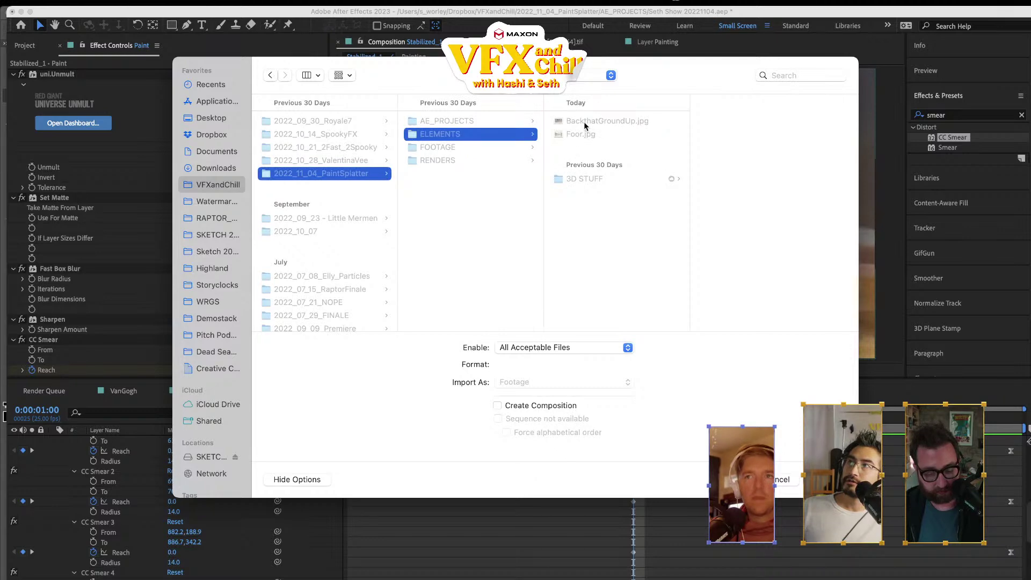
pyautogui.rightClick(584, 122)
pyautogui.click(572, 127)
pyautogui.click(565, 124)
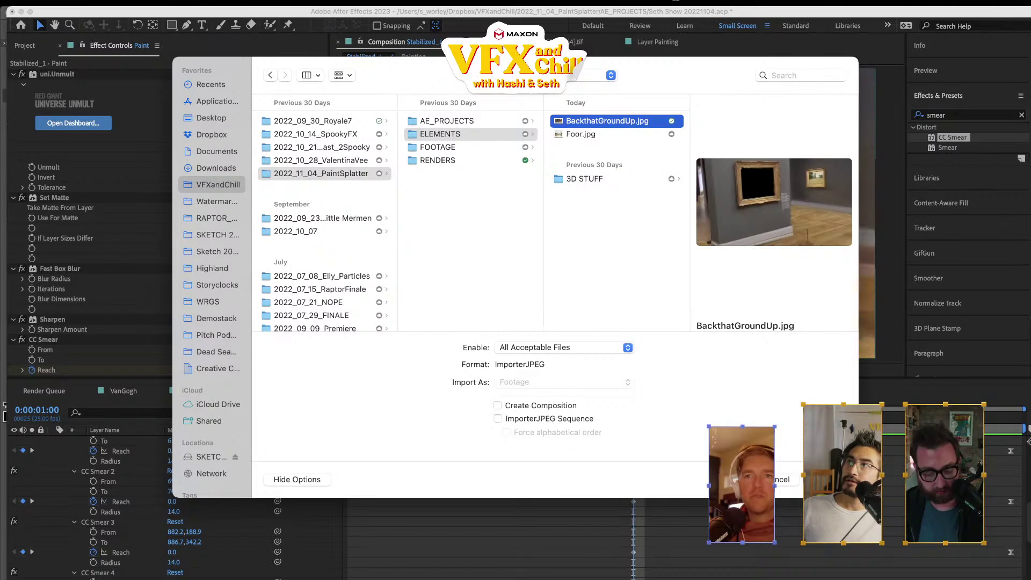
pyautogui.press('Return')
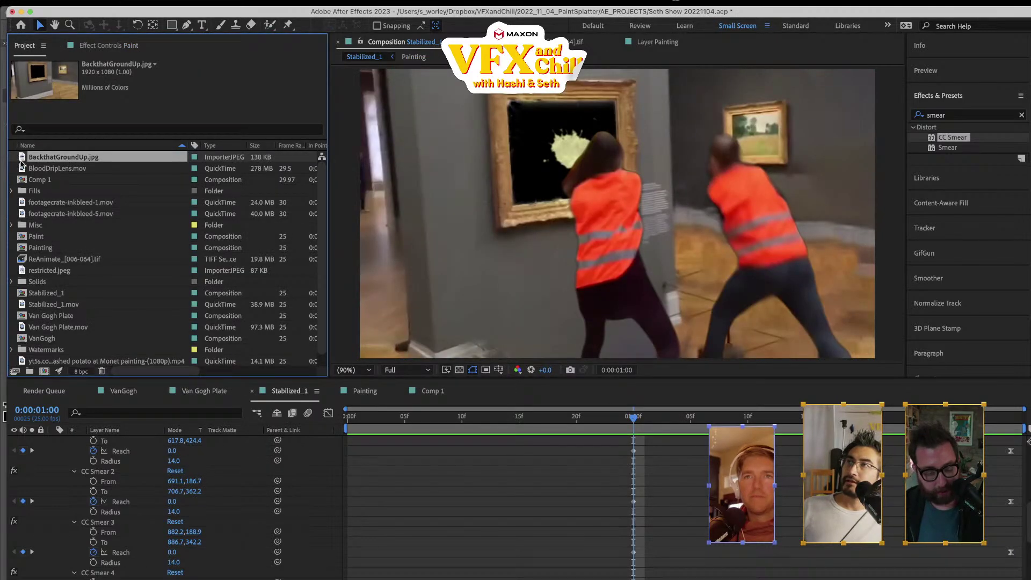
# - Place BackthatGroundUp.jpg in the Stabilized_1 composition as the clean floor background and hide the Wall layer
pyautogui.scroll(-5, 172, 504)
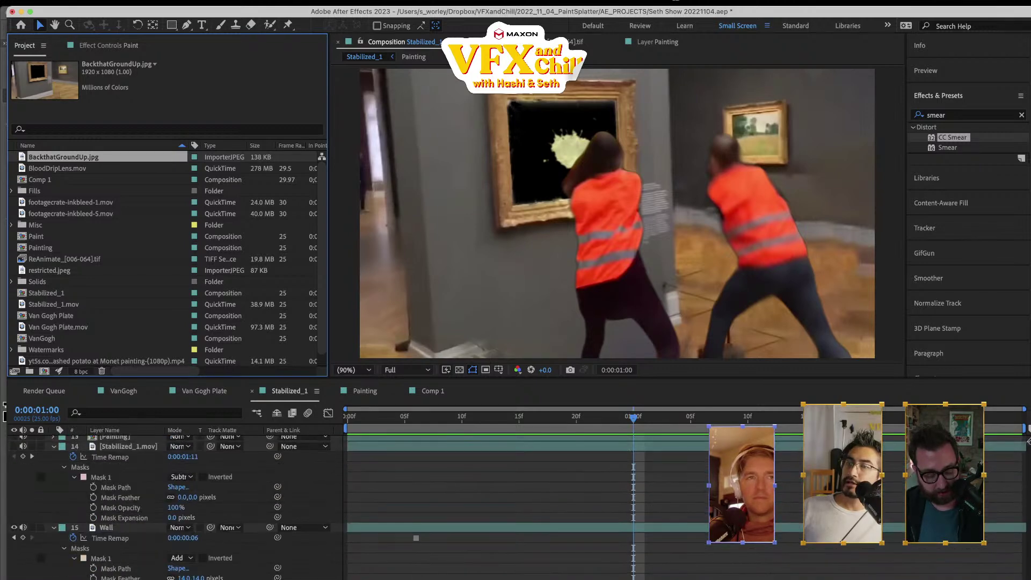
pyautogui.press('super+slash')
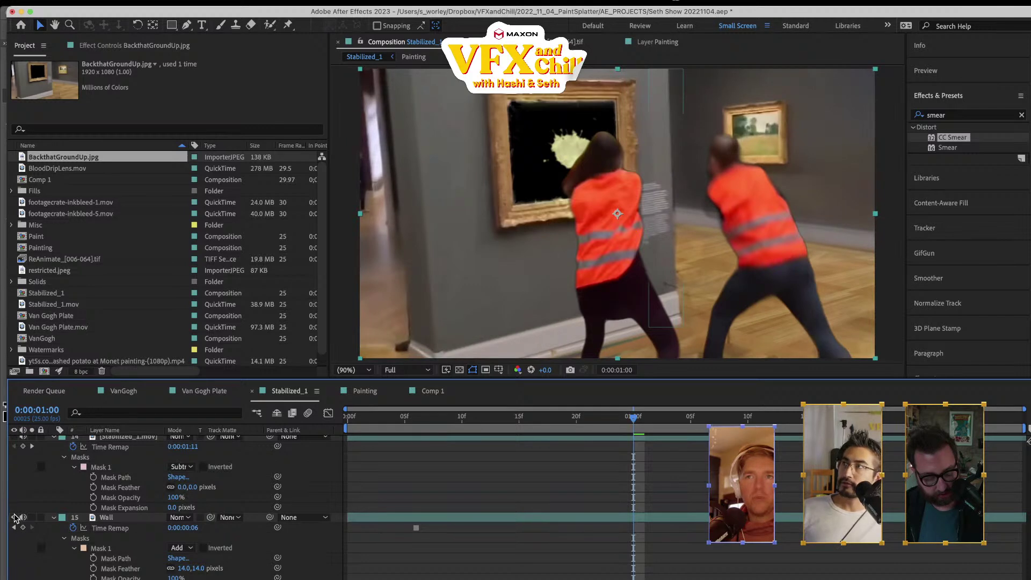
pyautogui.scroll(3, 61, 521)
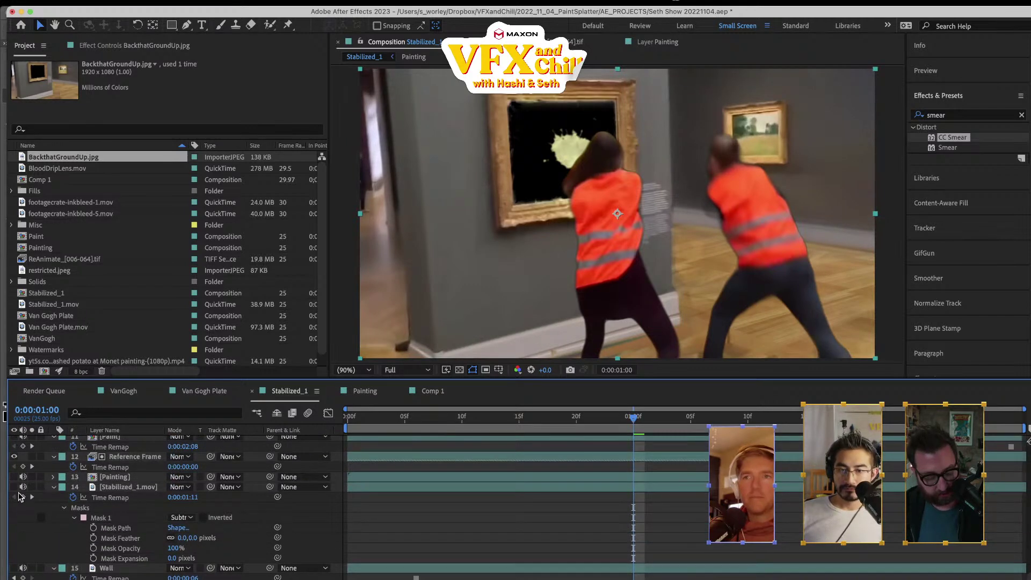
pyautogui.scroll(1, 33, 472)
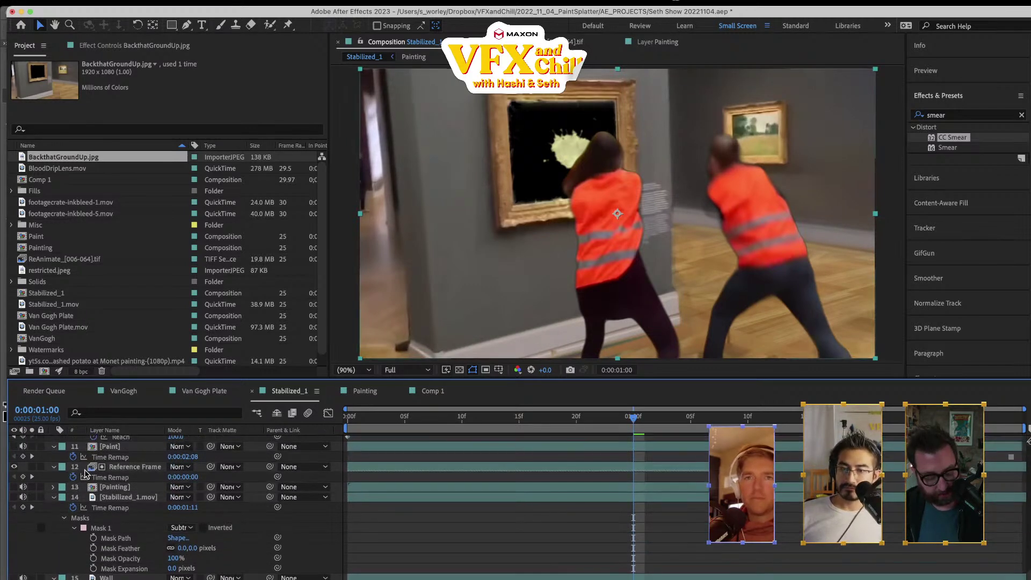
pyautogui.click(32, 467)
pyautogui.click(32, 466)
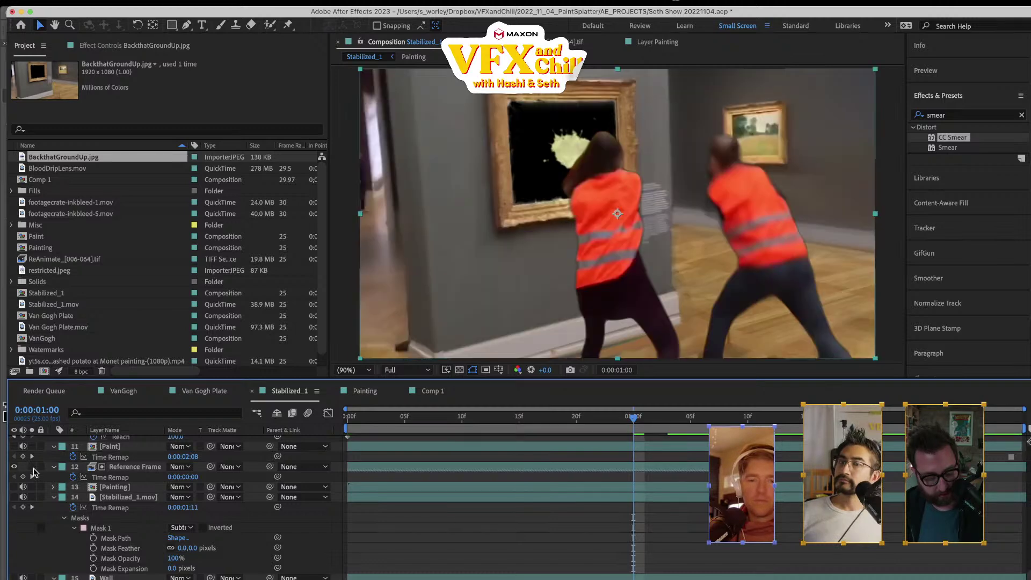
# - Review the upper layers and preview the composition with the new floor background, starting from 0:00:00:03
pyautogui.scroll(2, 32, 470)
pyautogui.scroll(4, 73, 497)
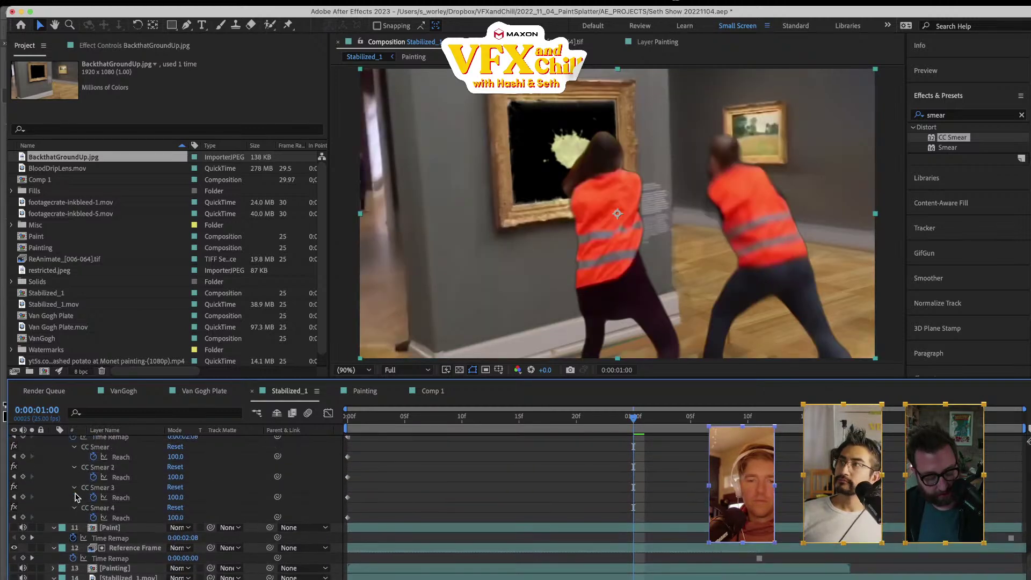
pyautogui.press('u')
pyautogui.press('u')
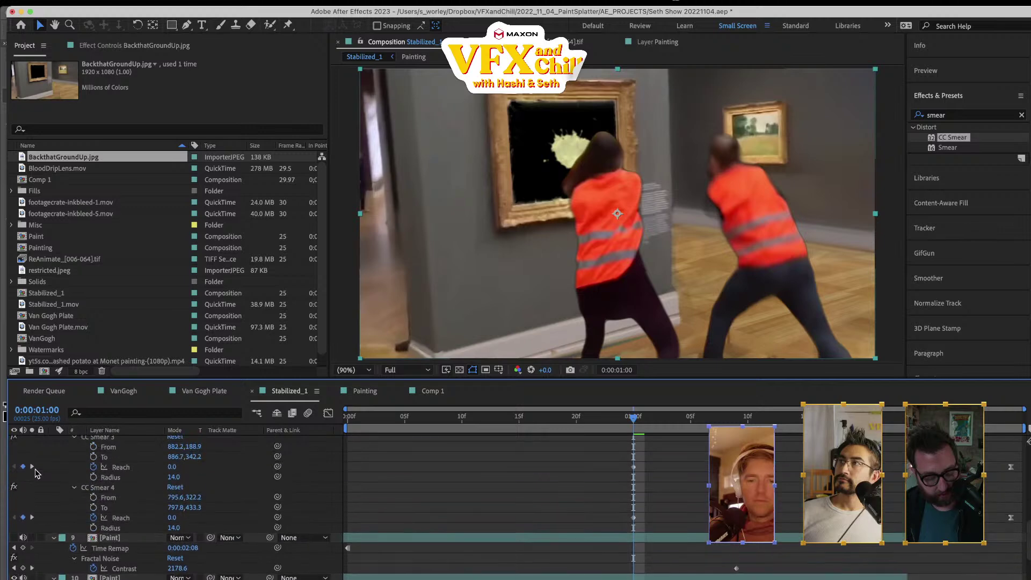
pyautogui.scroll(5, 34, 472)
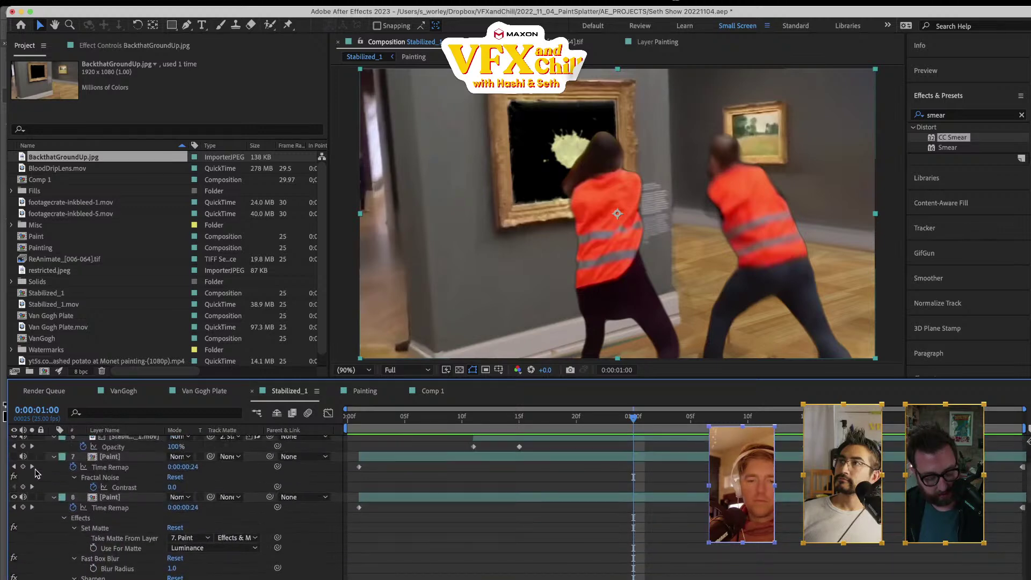
pyautogui.scroll(4, 79, 507)
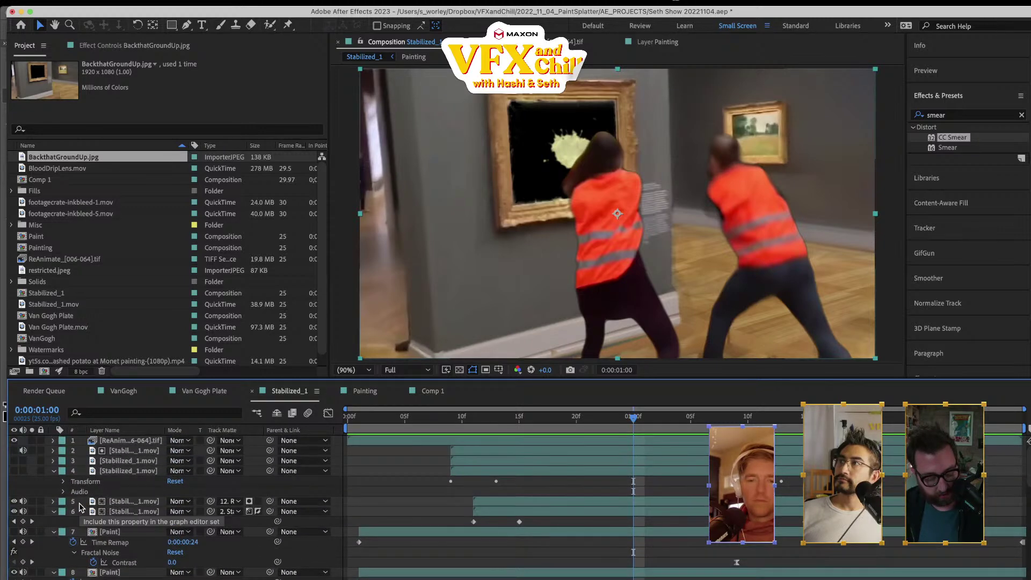
pyautogui.click(381, 424)
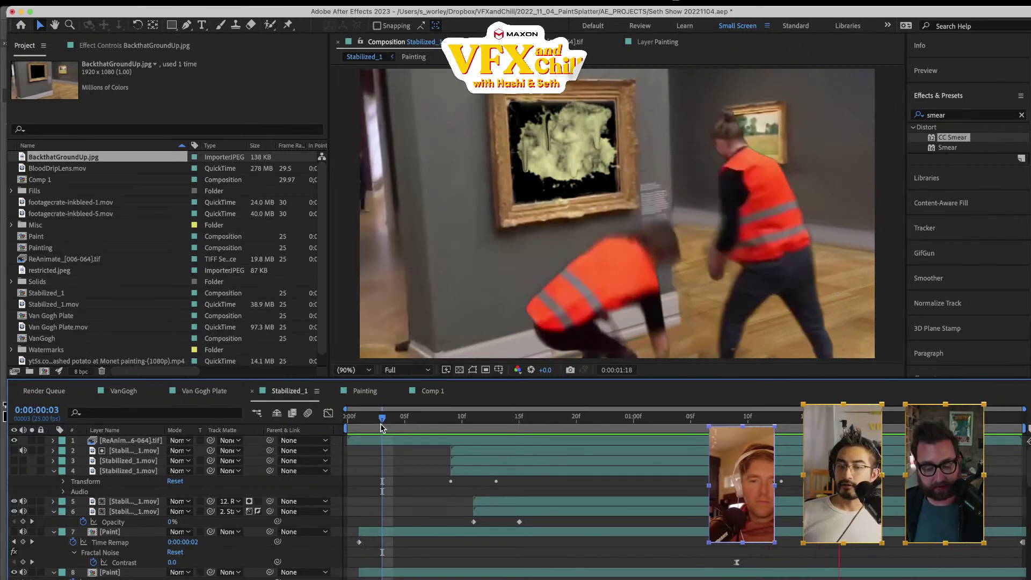
pyautogui.press('space')
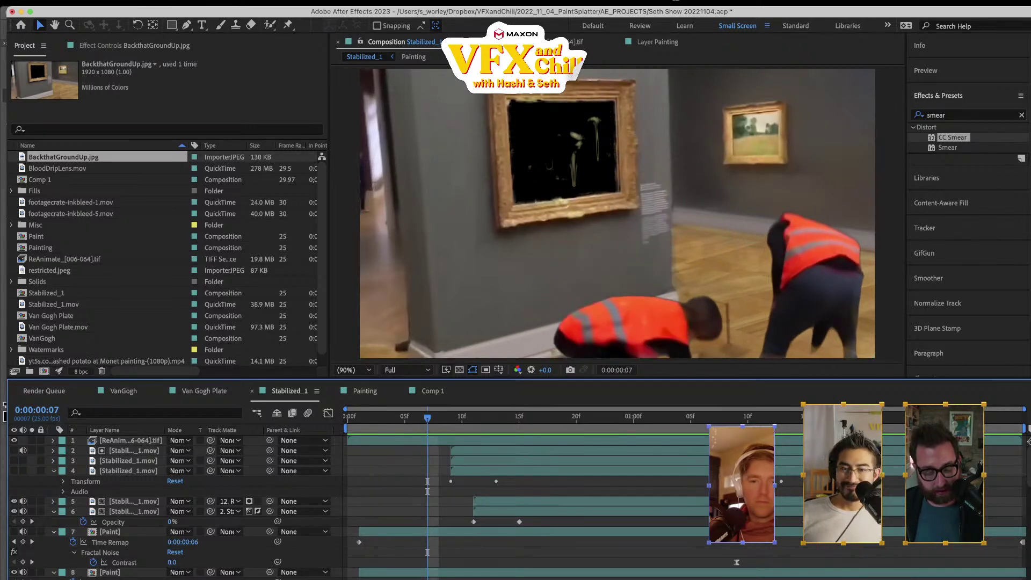
pyautogui.click(173, 2)
pyautogui.click(173, 1)
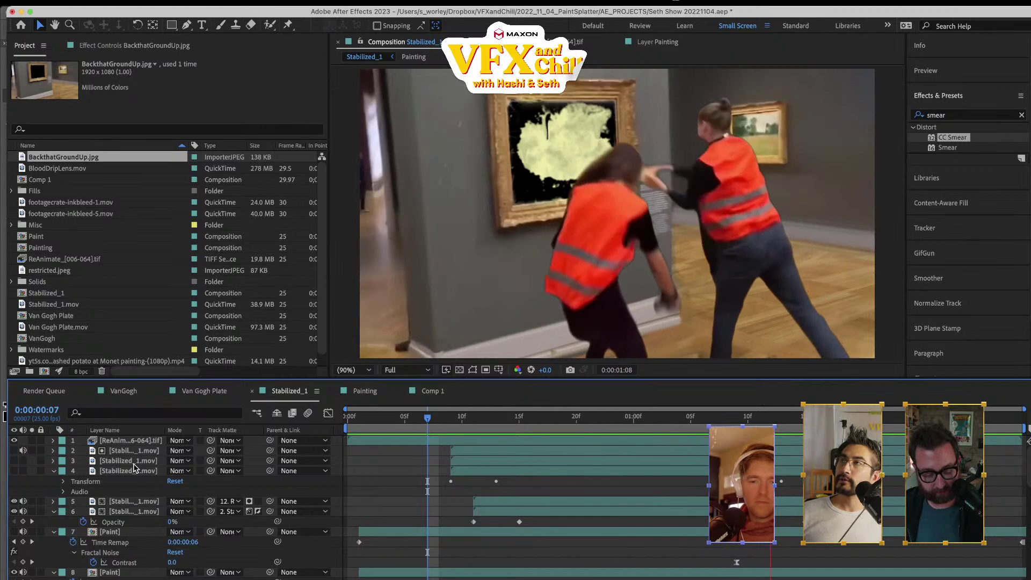
pyautogui.press('space')
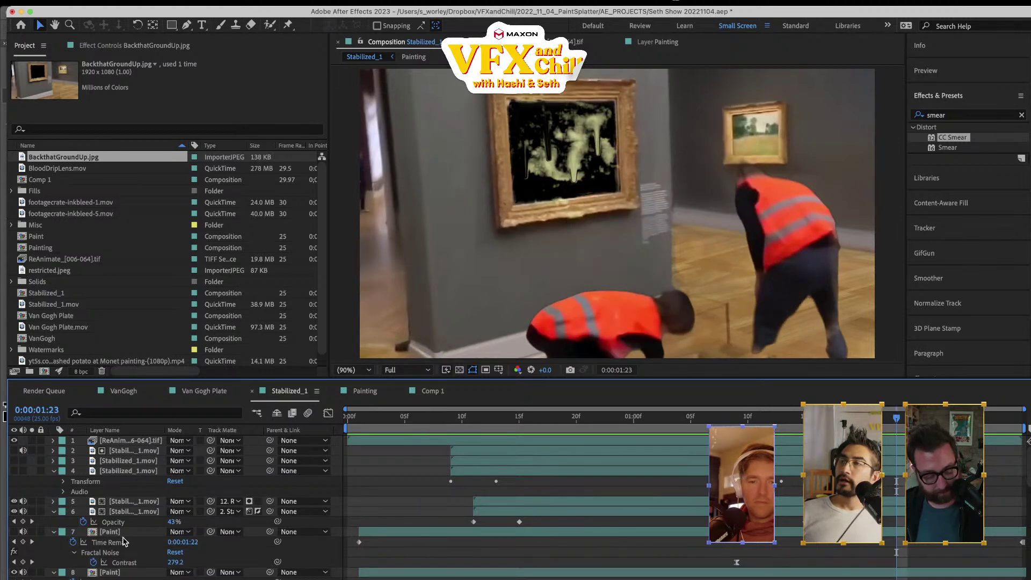
# - Collapse the upper Paint layers and create a null object at the top of the layer stack
pyautogui.click(53, 532)
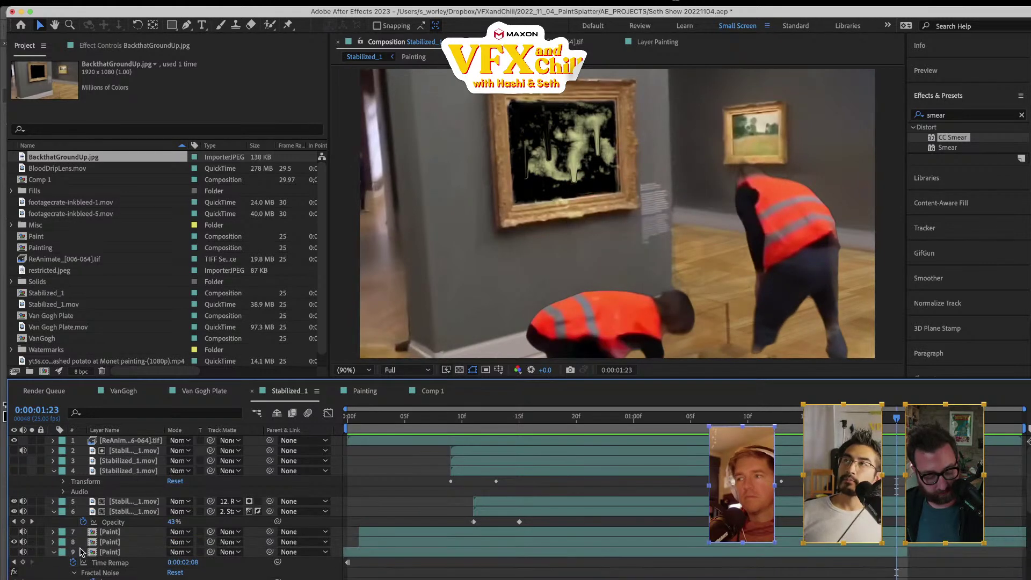
pyautogui.click(54, 552)
pyautogui.click(111, 563)
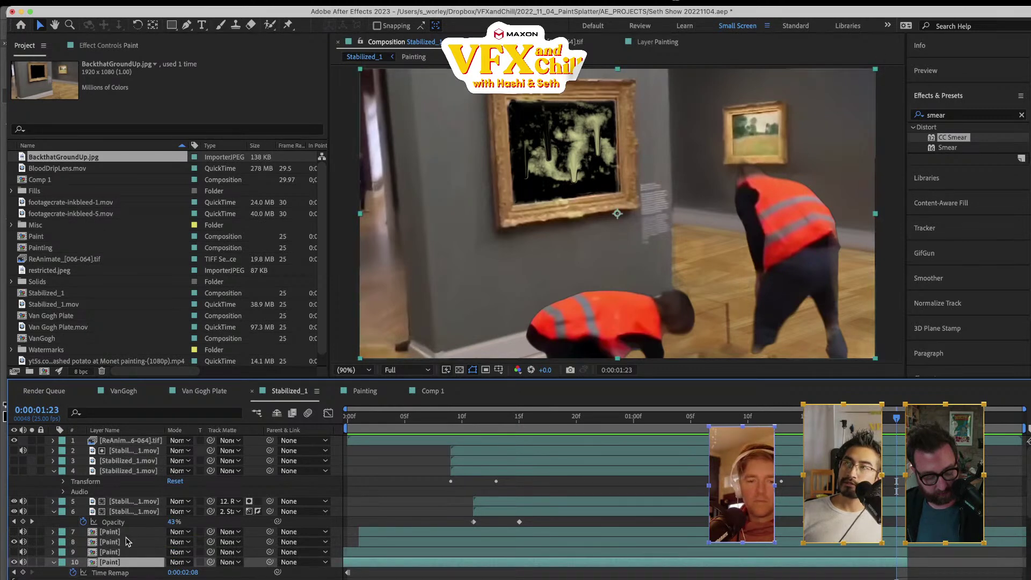
pyautogui.click(208, 0)
pyautogui.moveTo(214, 15)
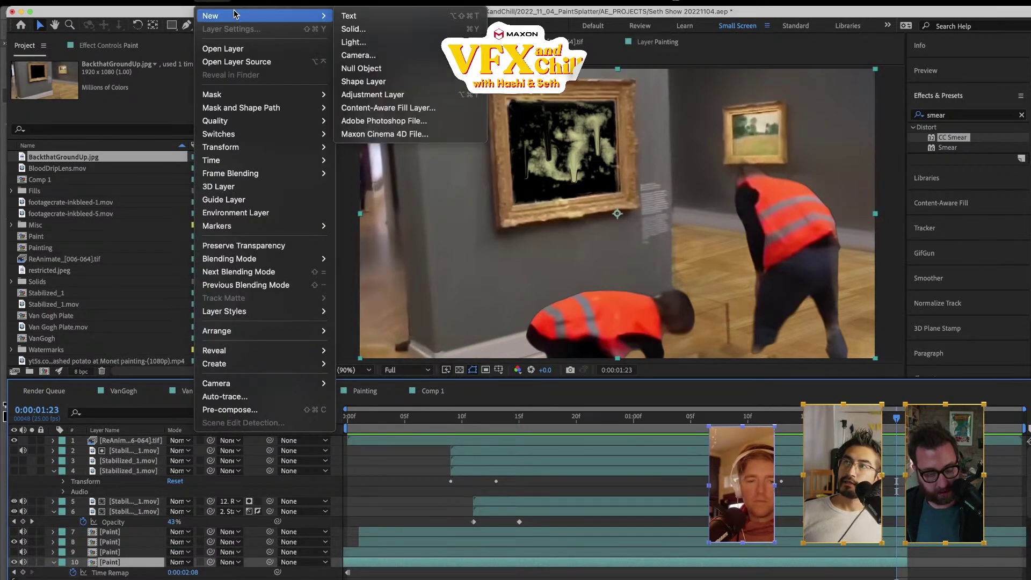
pyautogui.click(358, 68)
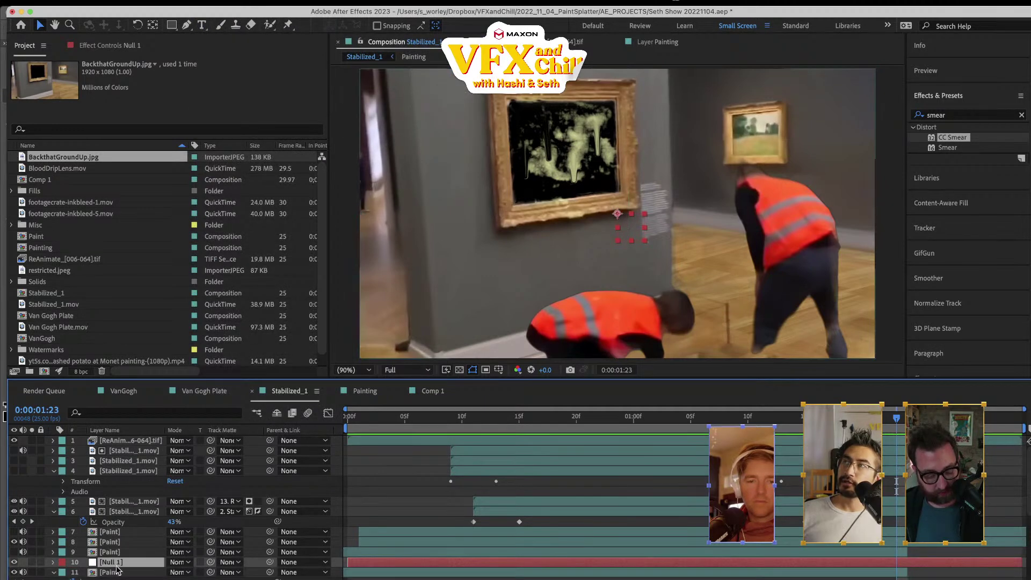
pyautogui.moveTo(110, 562); pyautogui.dragTo(133, 440)
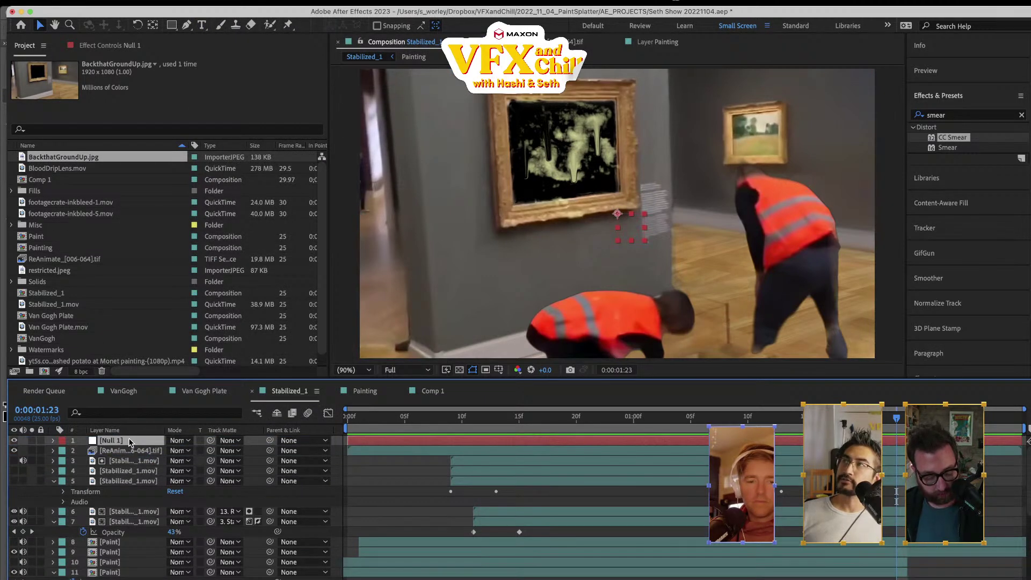
pyautogui.hotkey('ctrl', 'space')
pyautogui.write('color')
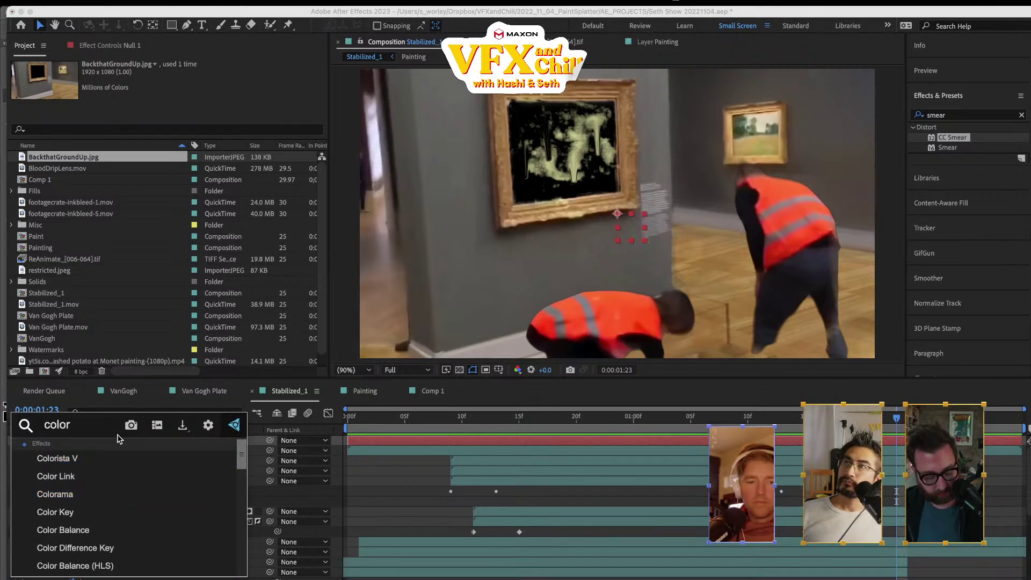
pyautogui.write(' ev')
pyautogui.press('BackSpace')
pyautogui.press('BackSpace')
pyautogui.press('BackSpace')
pyautogui.press('BackSpace')
pyautogui.press('BackSpace')
pyautogui.press('BackSpace')
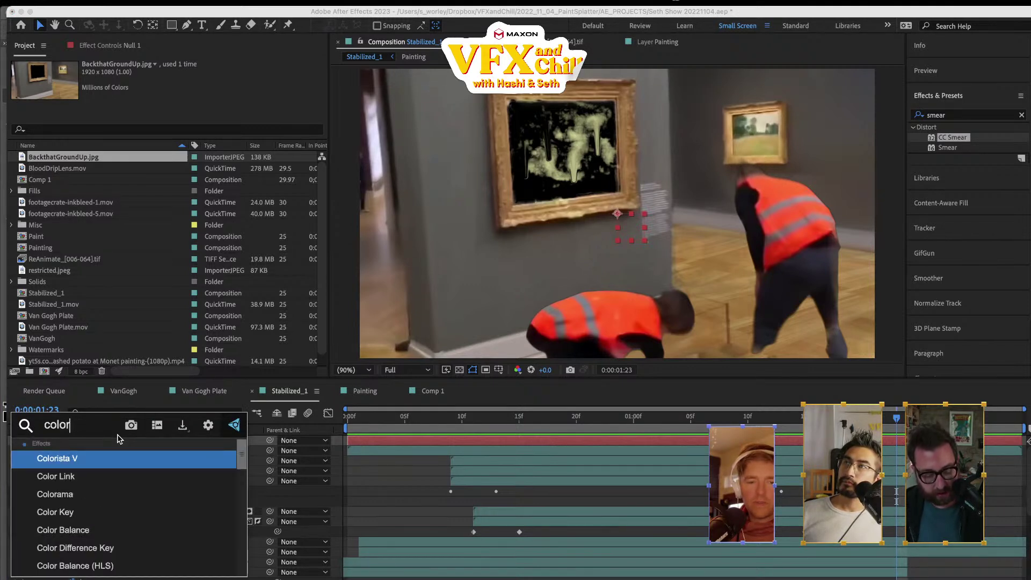
pyautogui.press('BackSpace')
pyautogui.press('BackSpace')
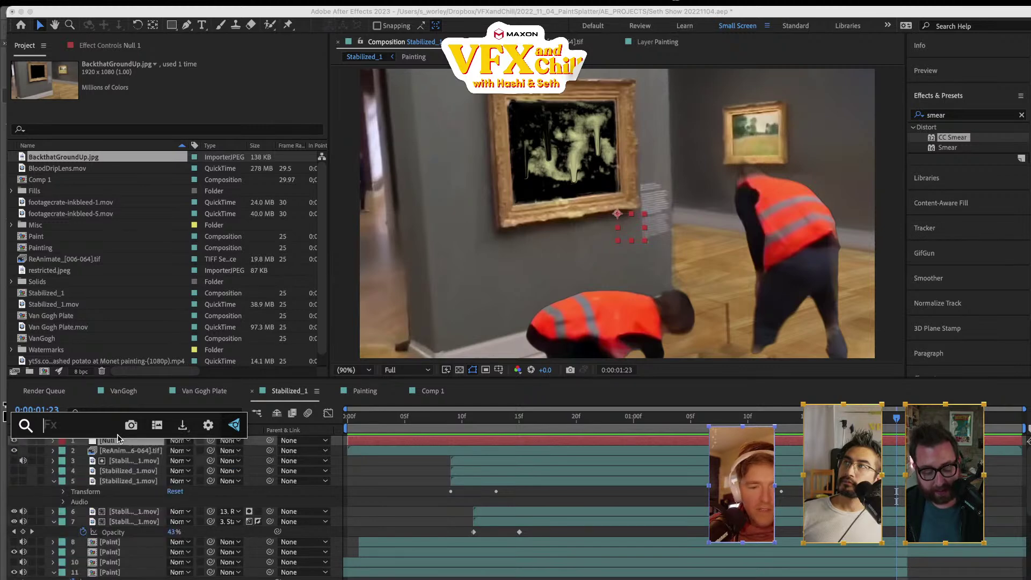
# - Clear the effects search and apply a Color Control expression control to the Null 1 layer
pyautogui.click(1023, 115)
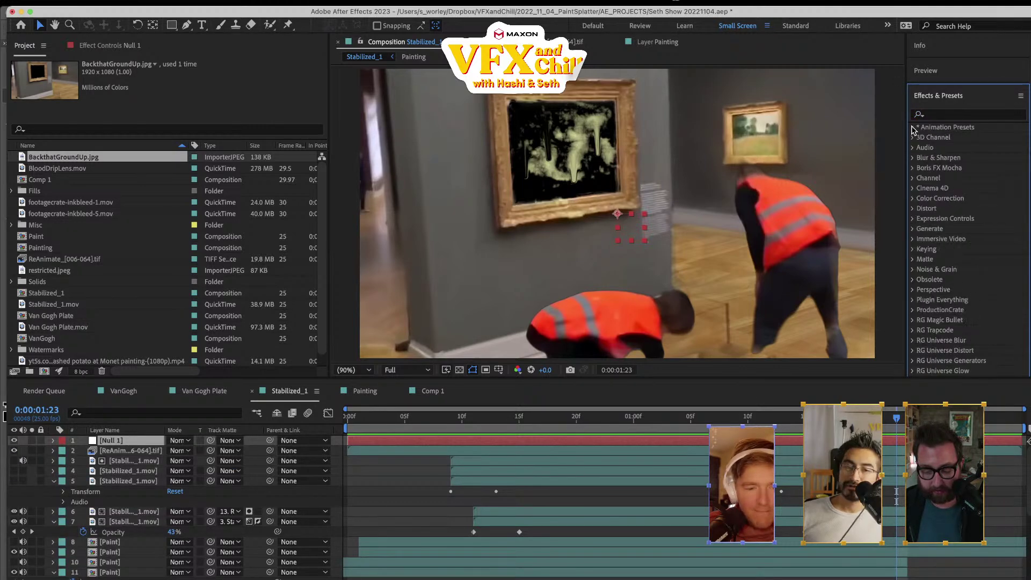
pyautogui.click(912, 219)
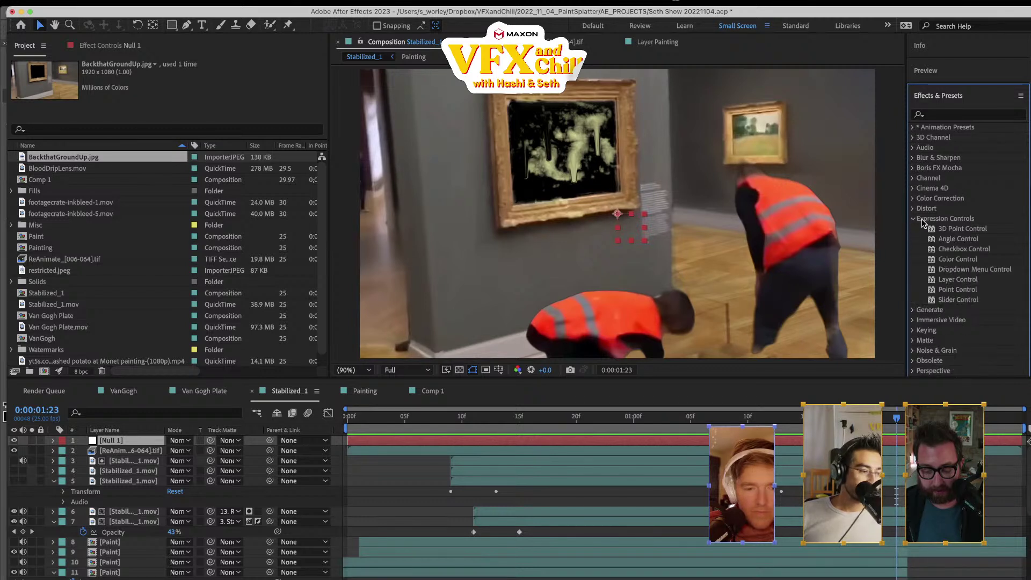
pyautogui.moveTo(961, 260); pyautogui.dragTo(111, 440)
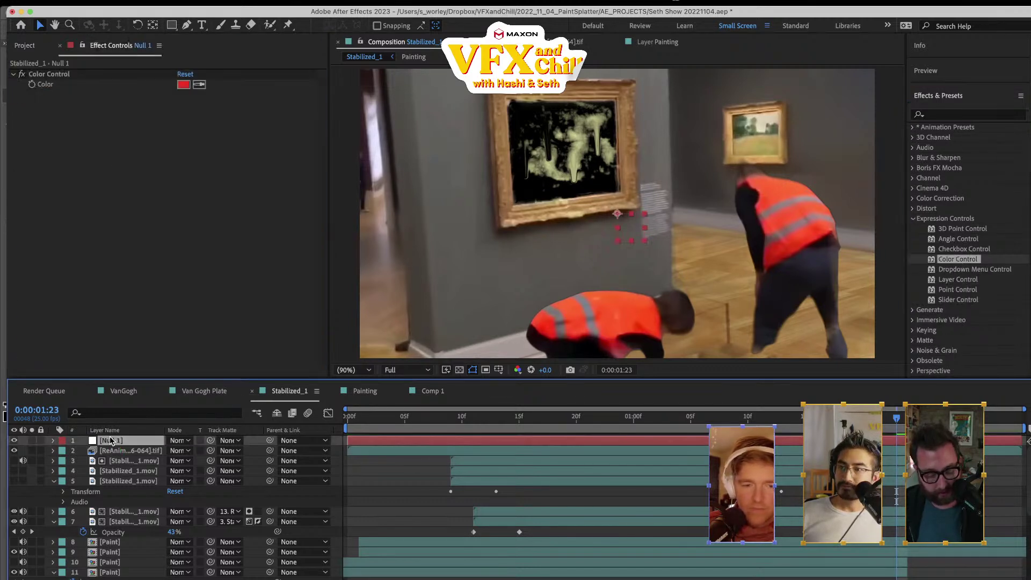
# - Open the Paint precomp from layer 9 and disable the Tint effect on both footagecrate-inkbleed layers
pyautogui.click(124, 552)
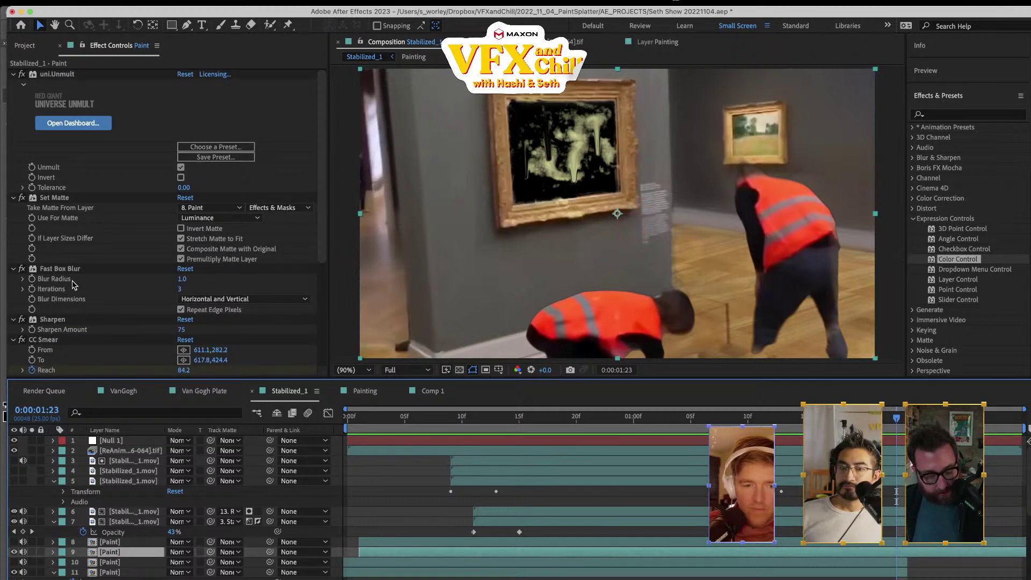
pyautogui.scroll(-5, 72, 281)
pyautogui.scroll(5, 72, 280)
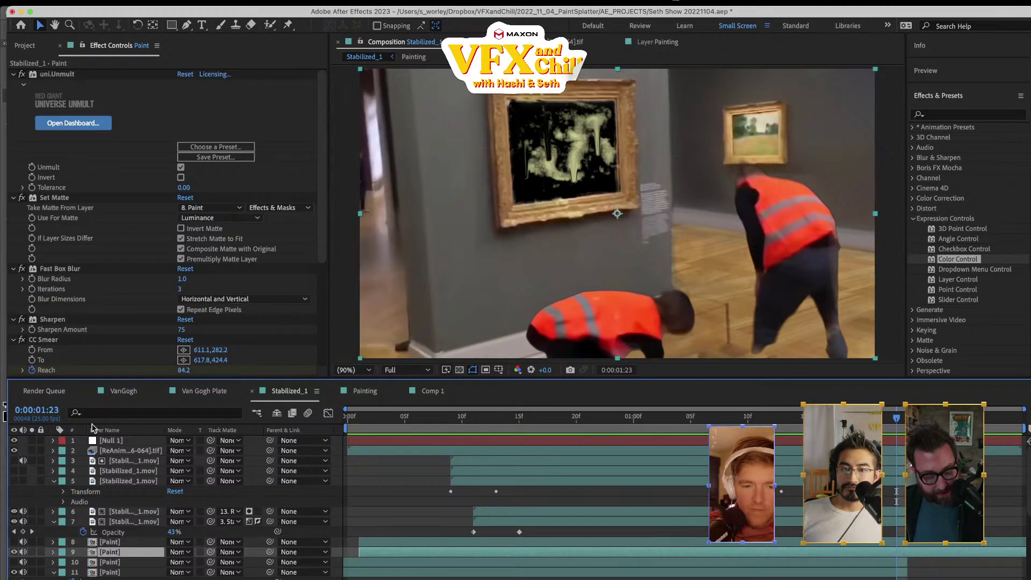
pyautogui.doubleClick(93, 557)
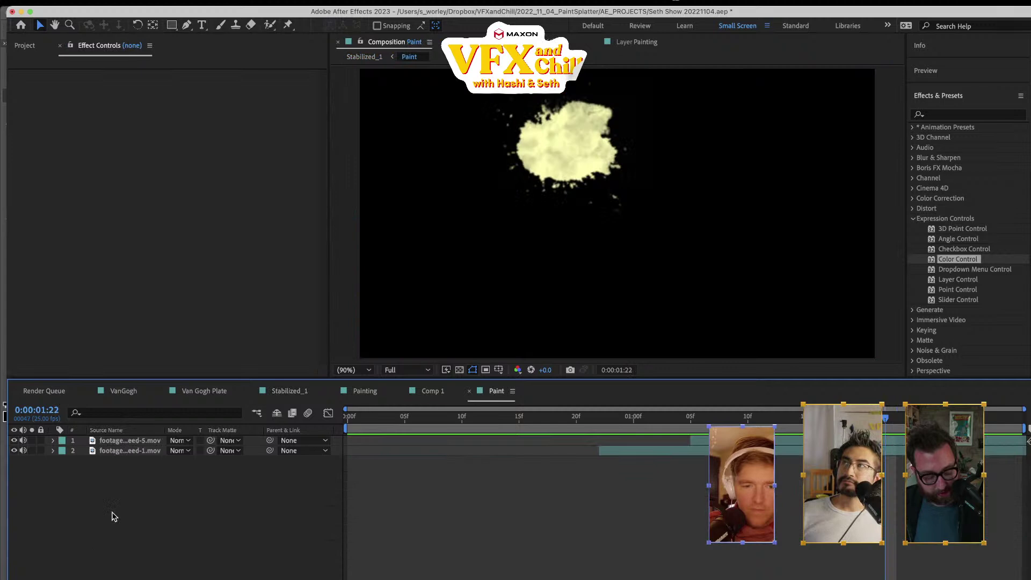
pyautogui.click(127, 441)
pyautogui.click(23, 240)
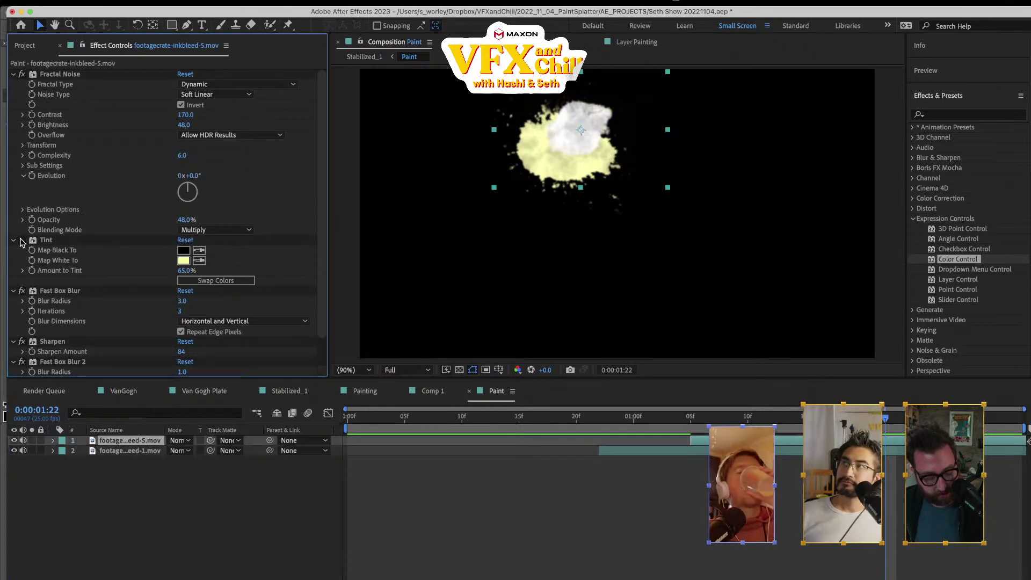
pyautogui.scroll(-2, 21, 242)
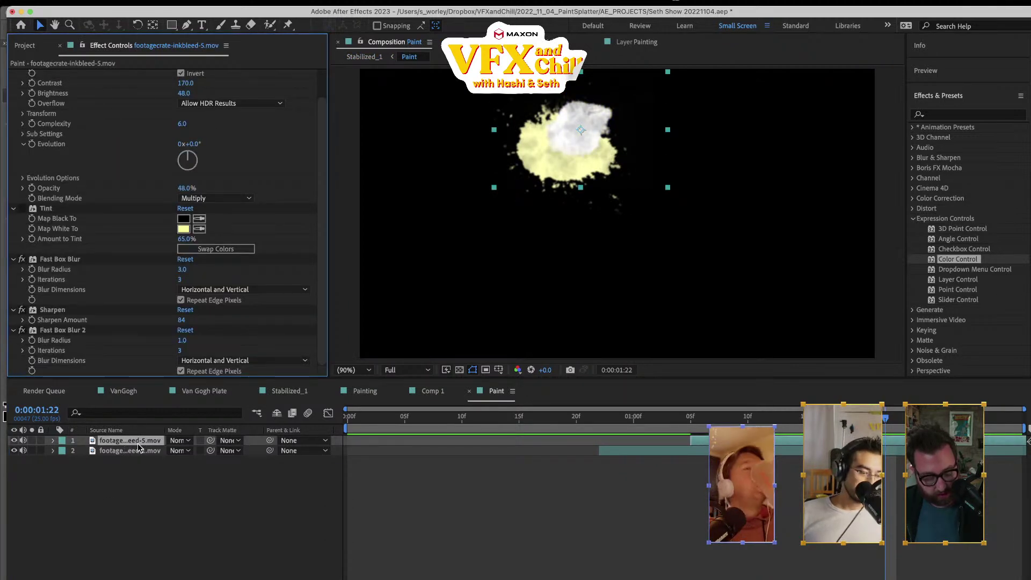
pyautogui.click(135, 450)
pyautogui.click(22, 240)
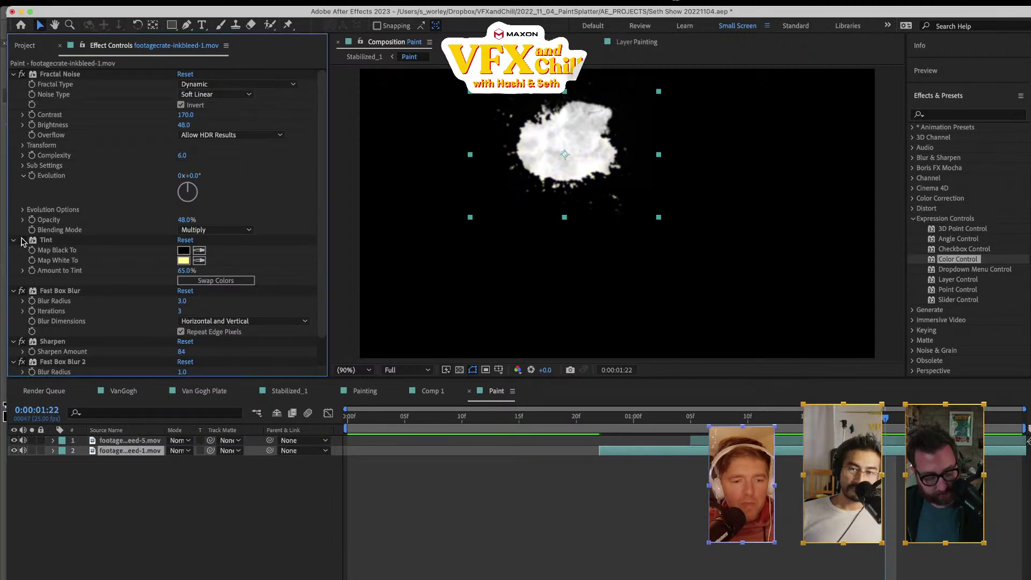
# - Return to the Stabilized_1 composition and preview the untinted paint splatter
pyautogui.click(429, 391)
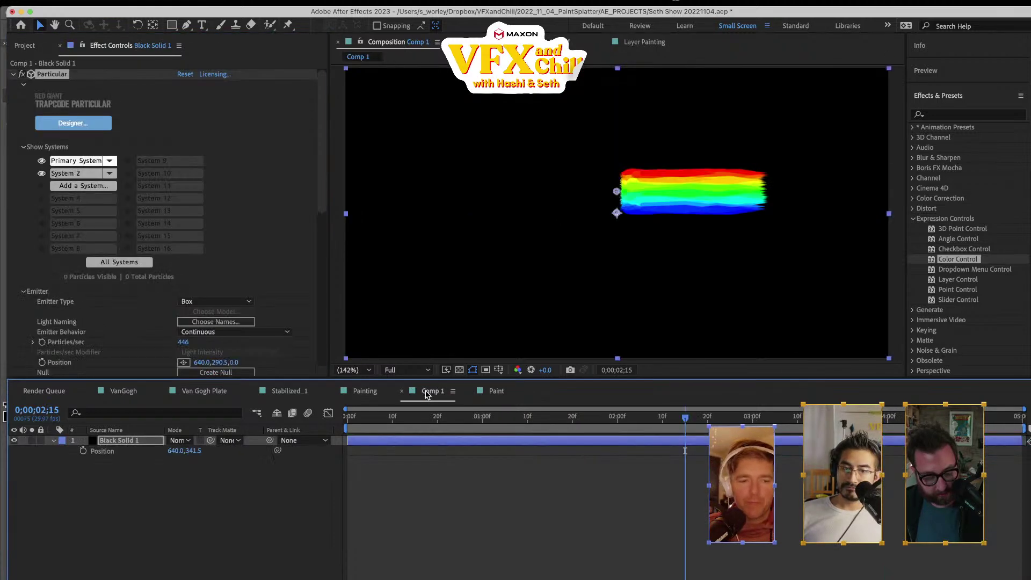
pyautogui.click(366, 391)
pyautogui.click(306, 391)
pyautogui.press('space')
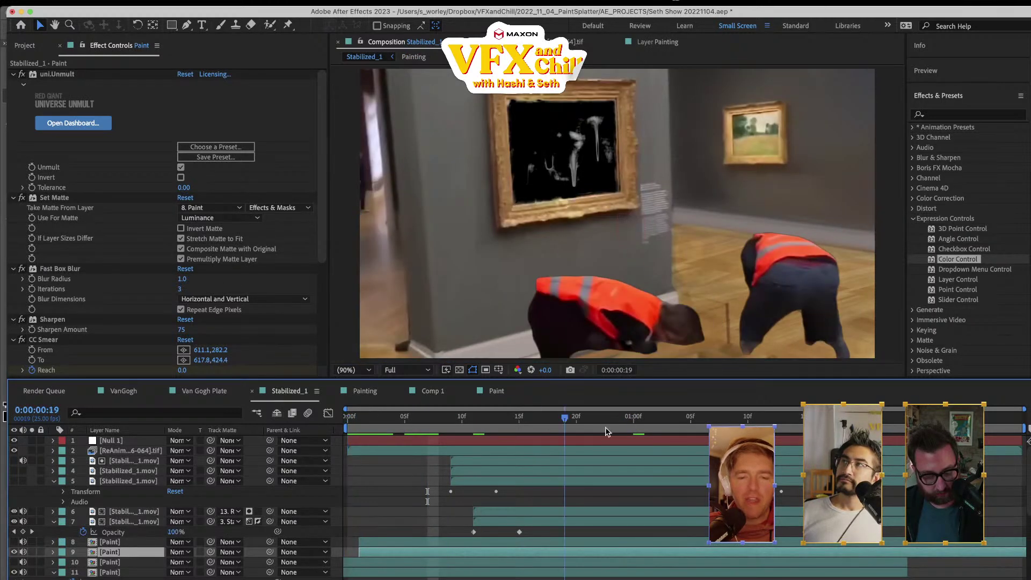
pyautogui.press('space')
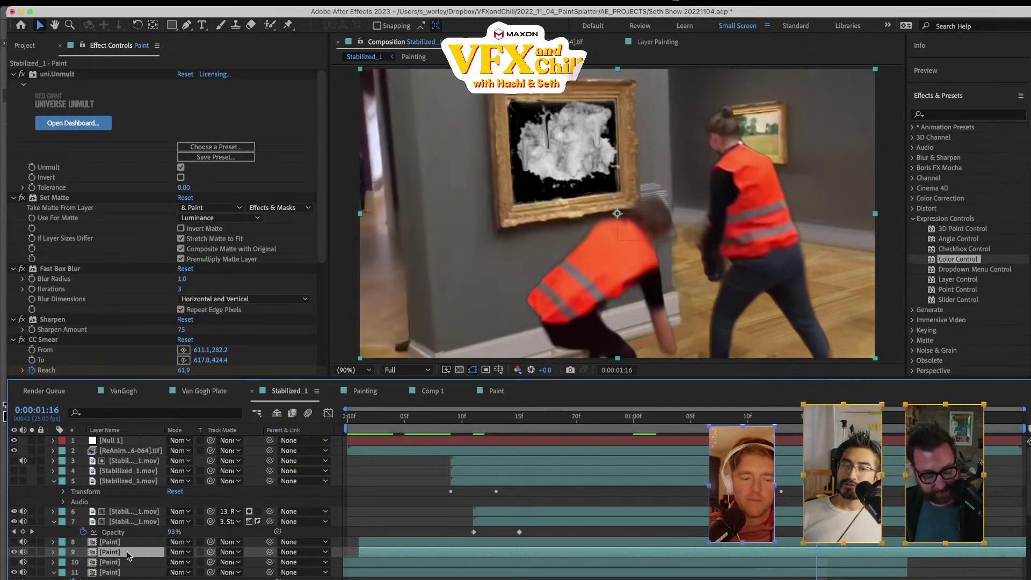
# - Apply a Tint effect to Paint layer 9 in Stabilized_1
pyautogui.hotkey('ctrl', 'space')
pyautogui.write('tint')
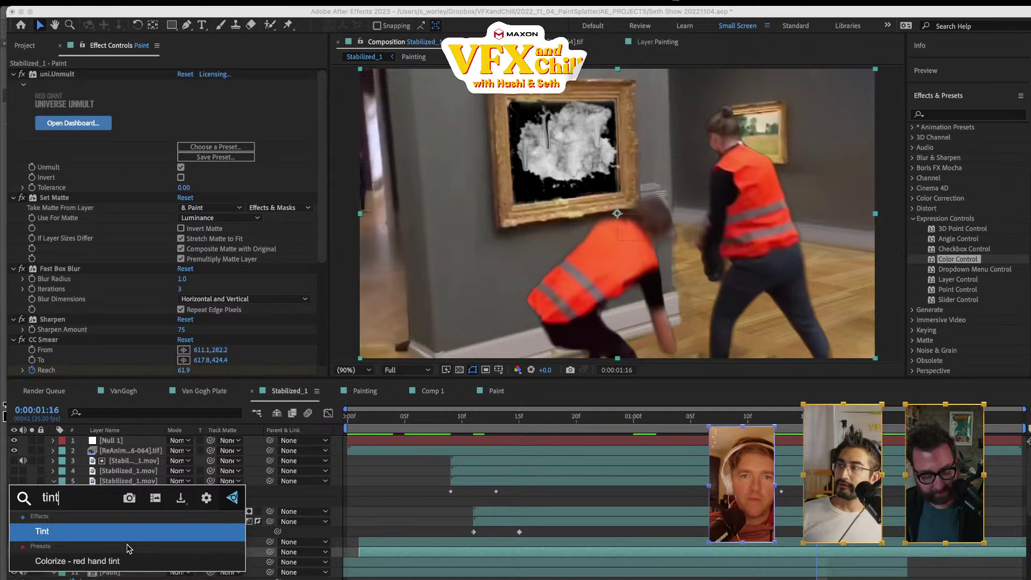
pyautogui.press('Return')
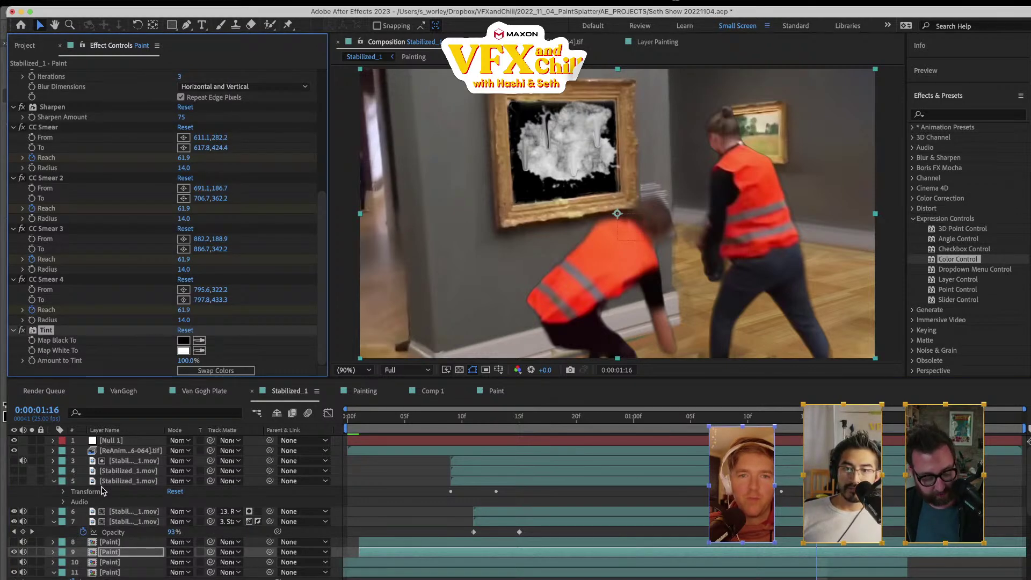
# - Link the Map White To color of layer 9's Tint effect to the Color Control color on Null 1 with an expression
pyautogui.click(52, 441)
pyautogui.click(64, 452)
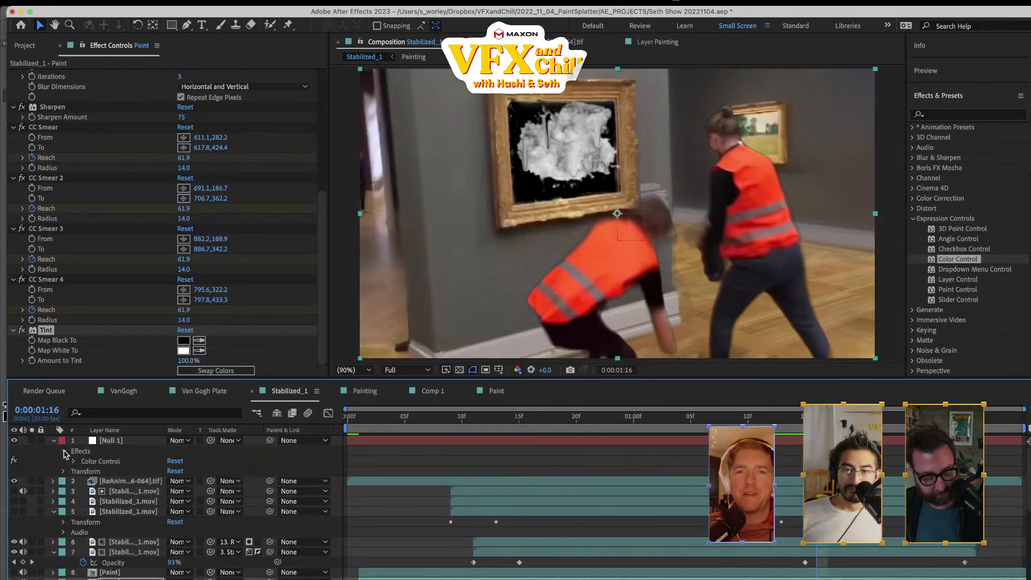
pyautogui.click(72, 462)
pyautogui.scroll(-3, 97, 535)
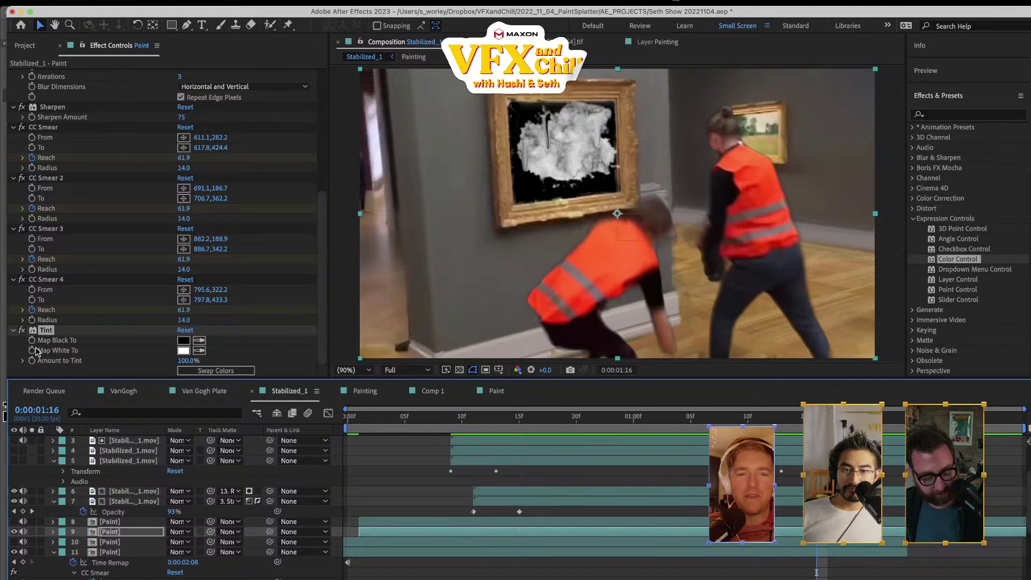
pyautogui.scroll(-5, 816, 573)
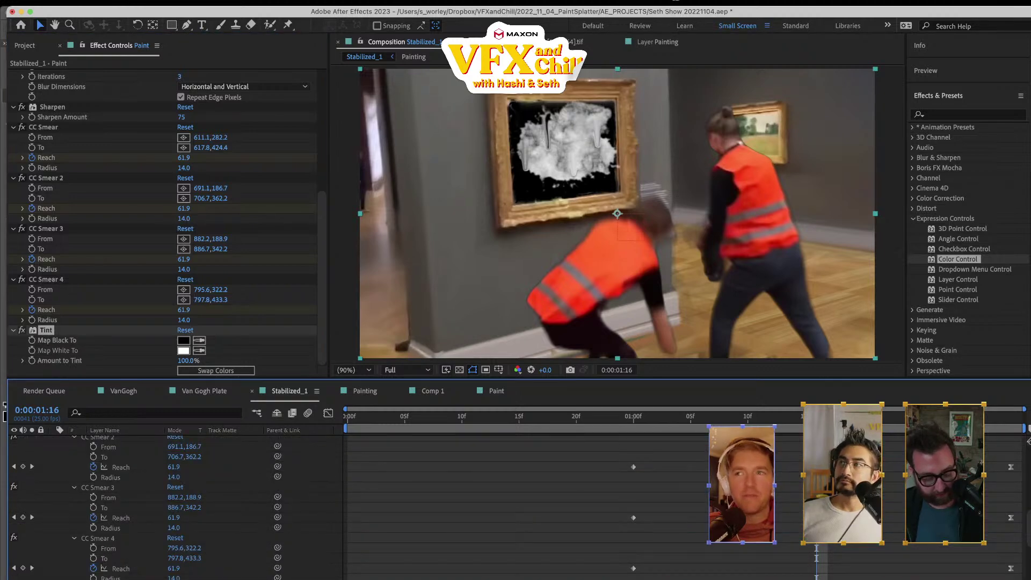
pyautogui.moveTo(178, 579)
pyautogui.mouseDown()
pyautogui.moveTo(131, 439)
pyautogui.moveTo(125, 476)
pyautogui.mouseUp()
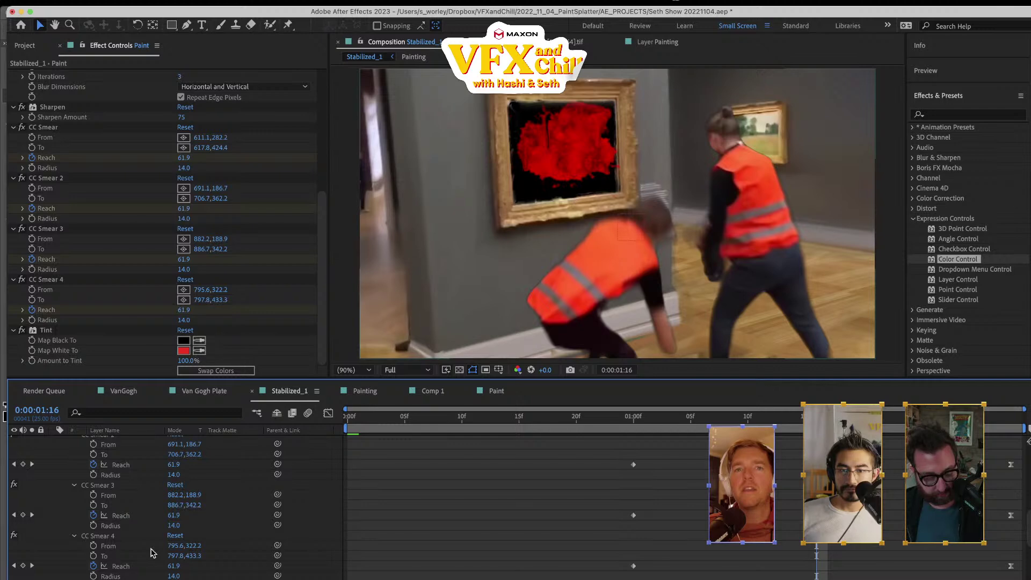
# - Copy the linked Tint effect from Paint layer 9 to Paint layer 11 and preview the composition from 0:00:00:08
pyautogui.scroll(-5, 152, 553)
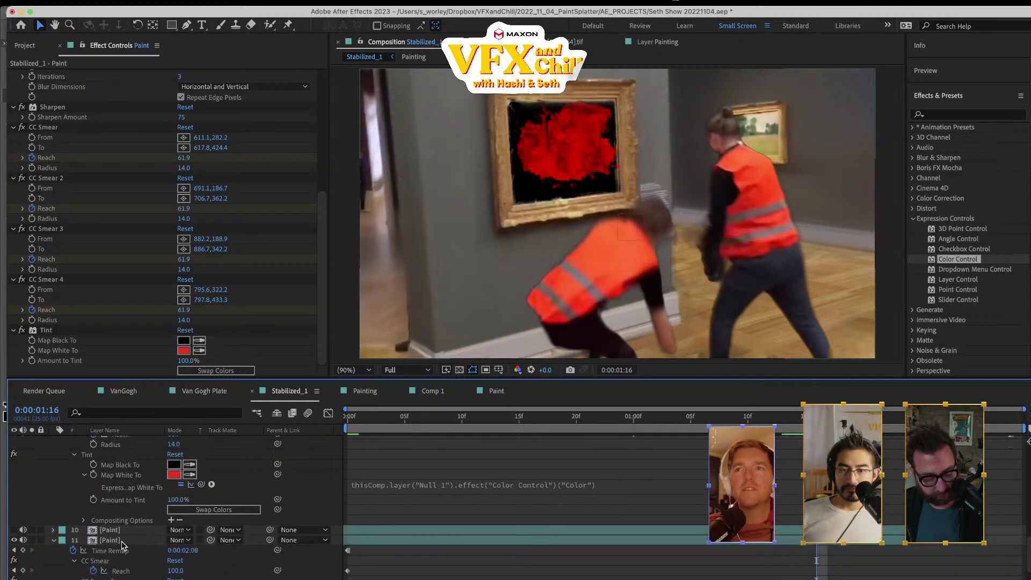
pyautogui.click(122, 541)
pyautogui.scroll(-3, 122, 544)
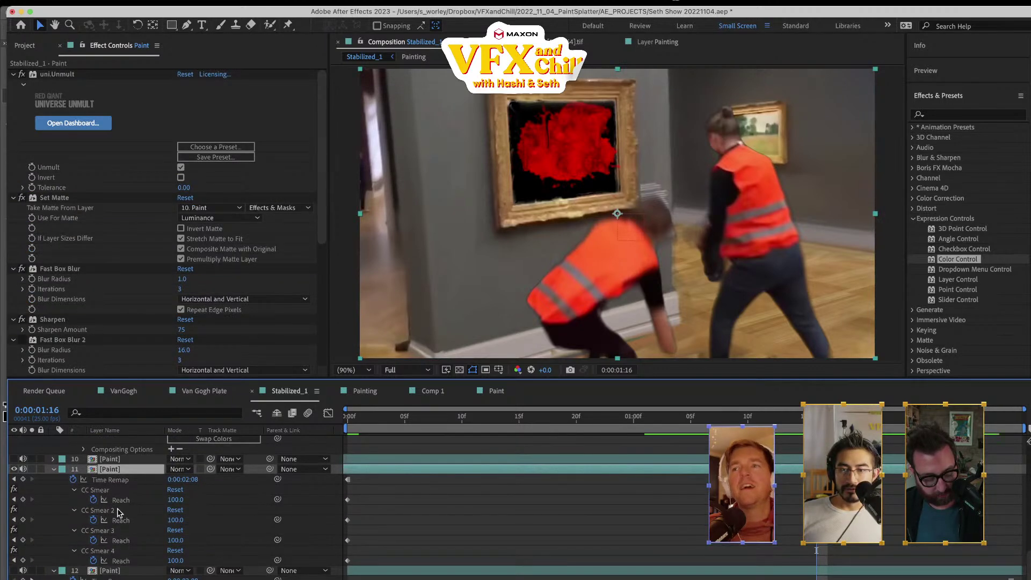
pyautogui.scroll(5, 115, 495)
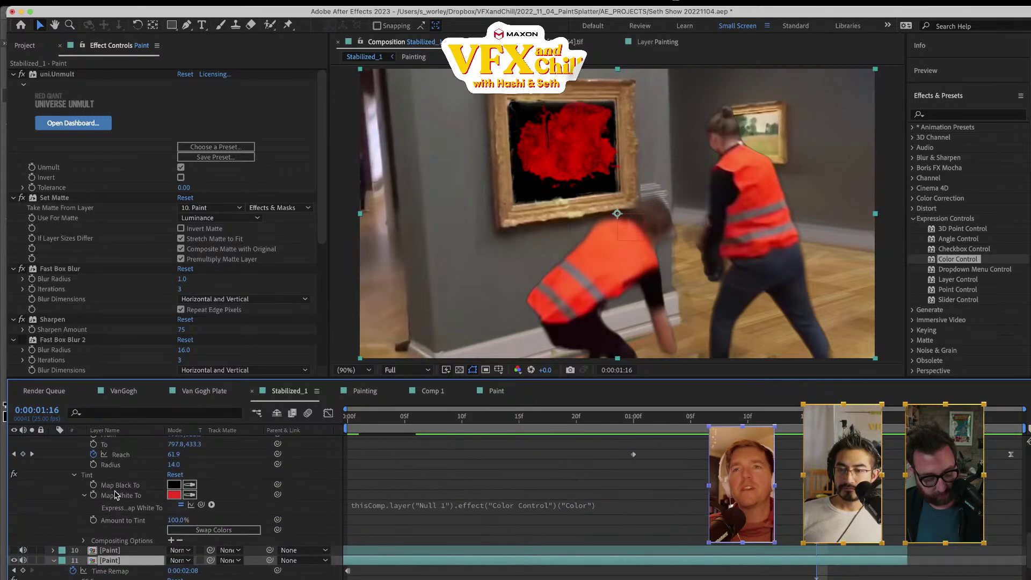
pyautogui.click(98, 566)
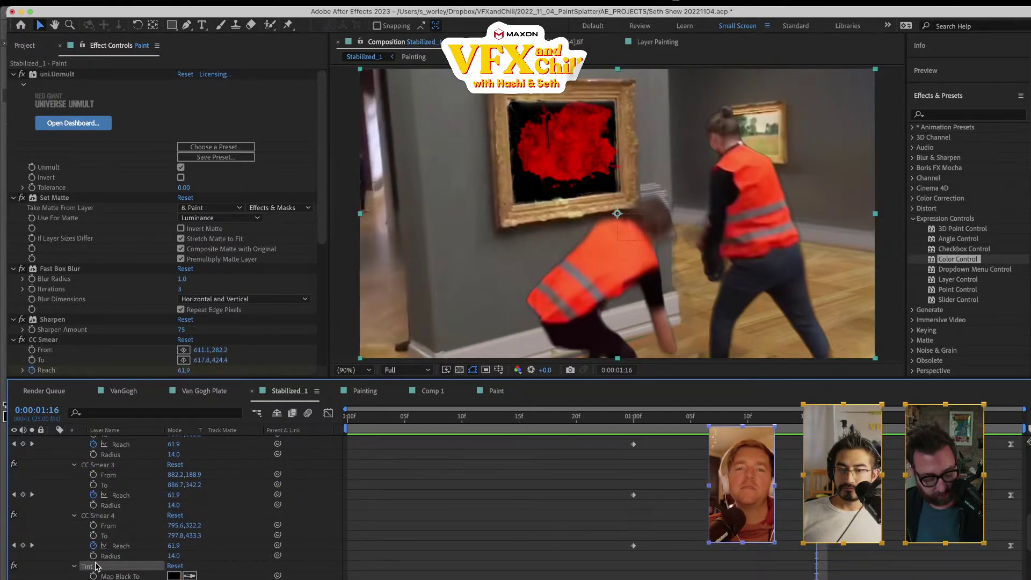
pyautogui.scroll(-3, 97, 567)
pyautogui.click(112, 562)
pyautogui.scroll(-5, 121, 333)
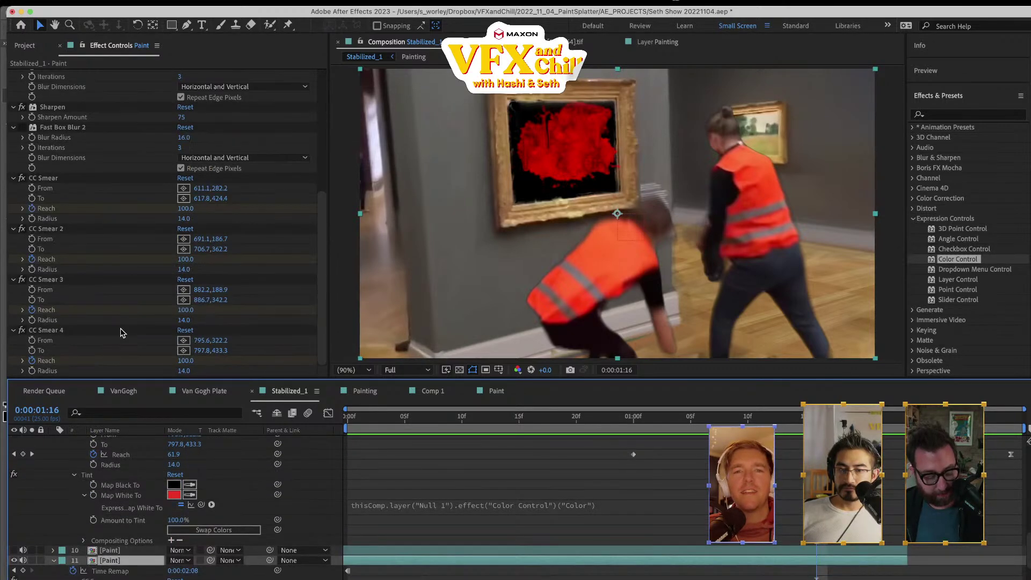
pyautogui.scroll(-5, 121, 327)
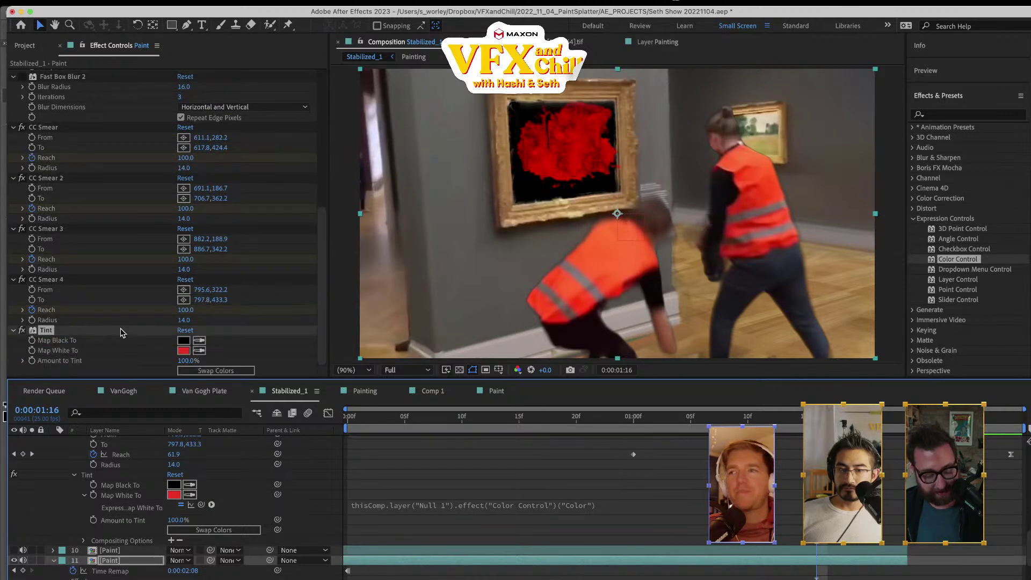
pyautogui.click(438, 427)
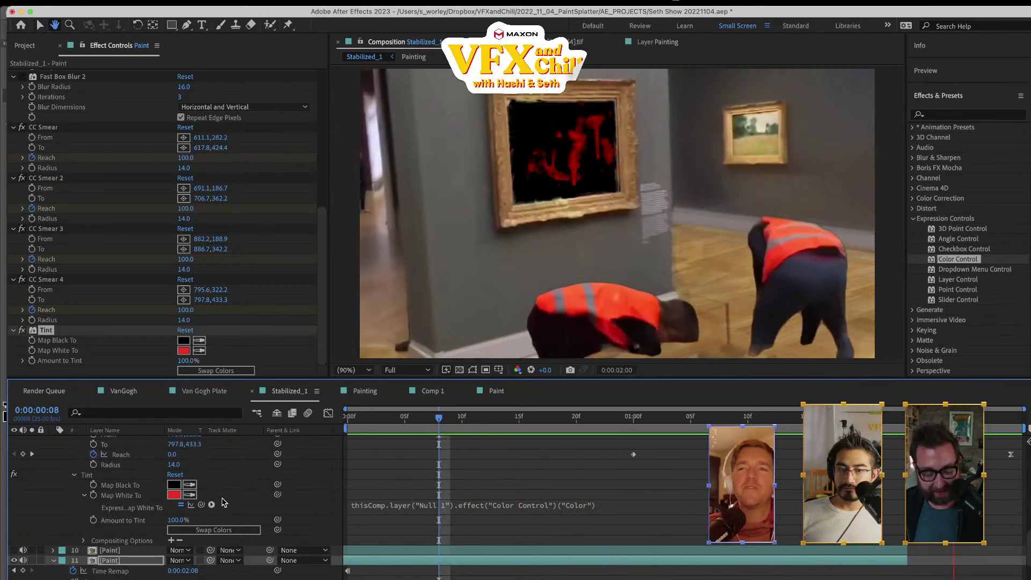
pyautogui.press('space')
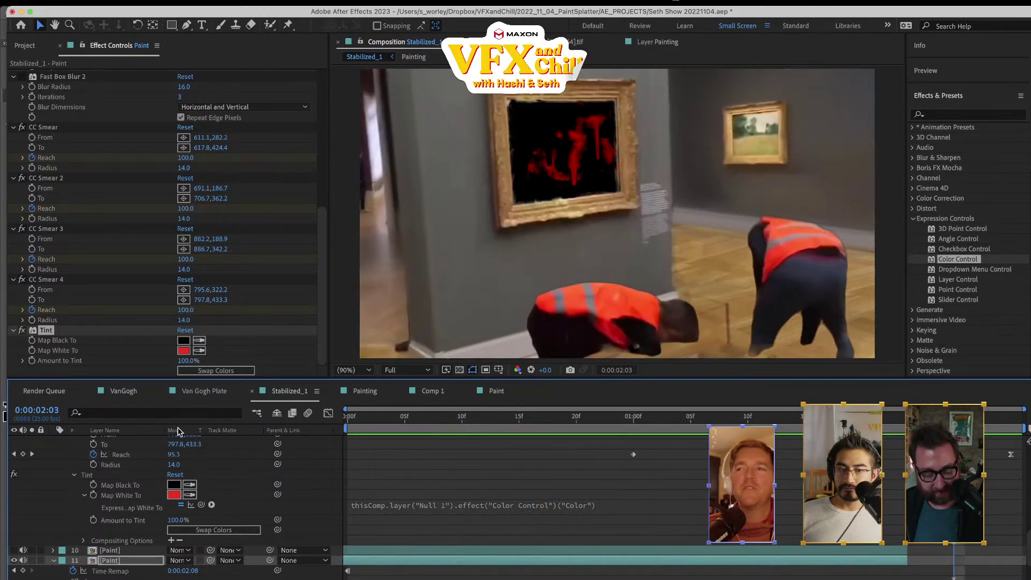
# - Add the Color property of Null 1's Color Control to the Essential Graphics of Stabilized_1
pyautogui.scroll(10, 124, 435)
pyautogui.click(113, 440)
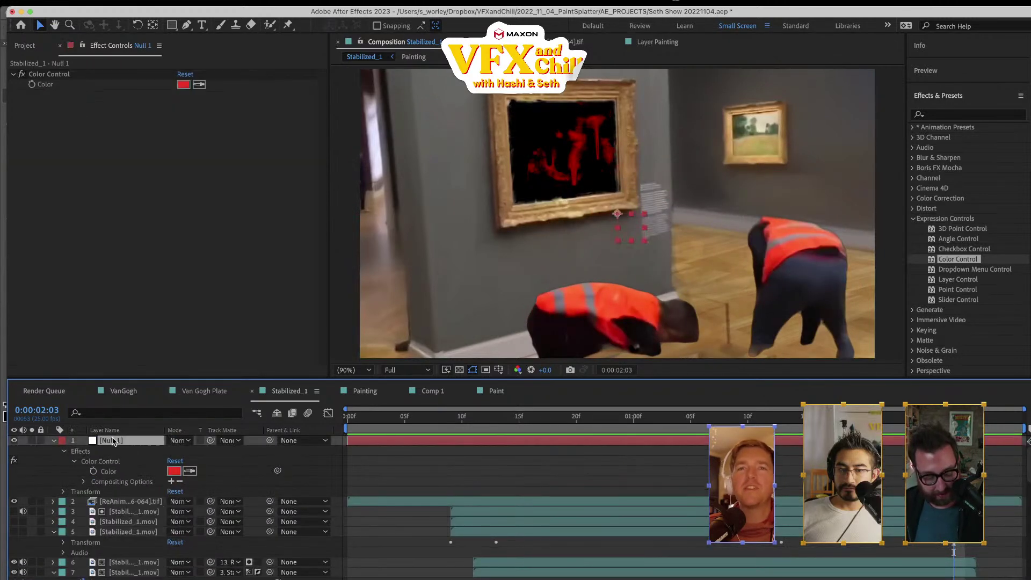
pyautogui.click(110, 472)
pyautogui.rightClick(110, 472)
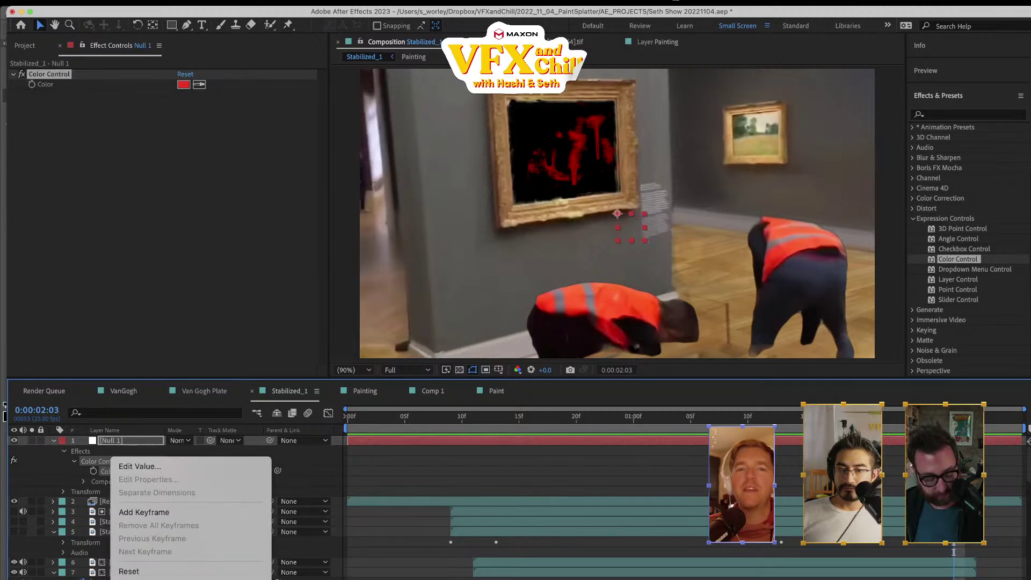
pyautogui.click(183, 579)
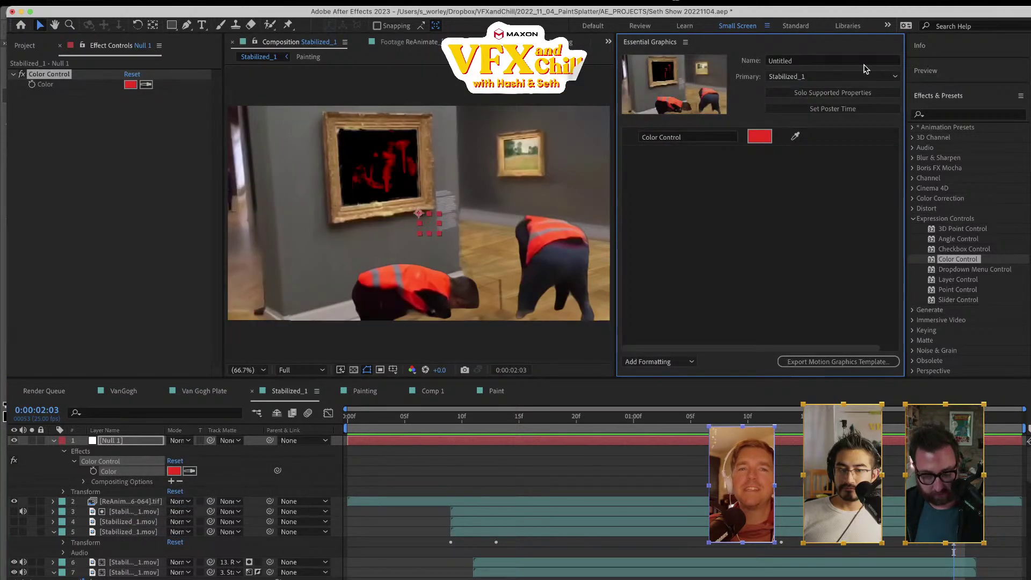
# - Rename the Color Control property in Essential Graphics as "Color"
pyautogui.click(698, 139)
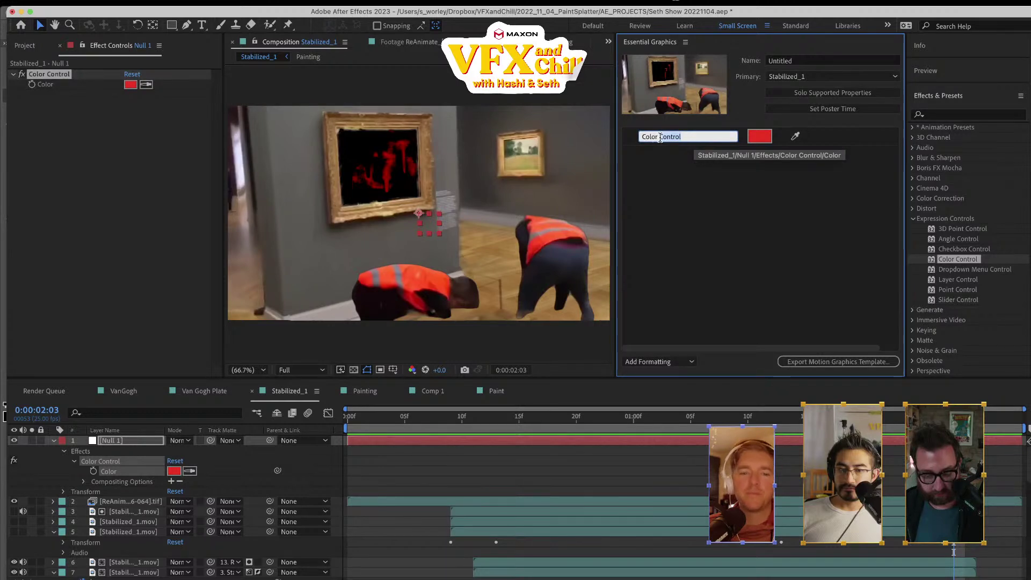
pyautogui.write('Color')
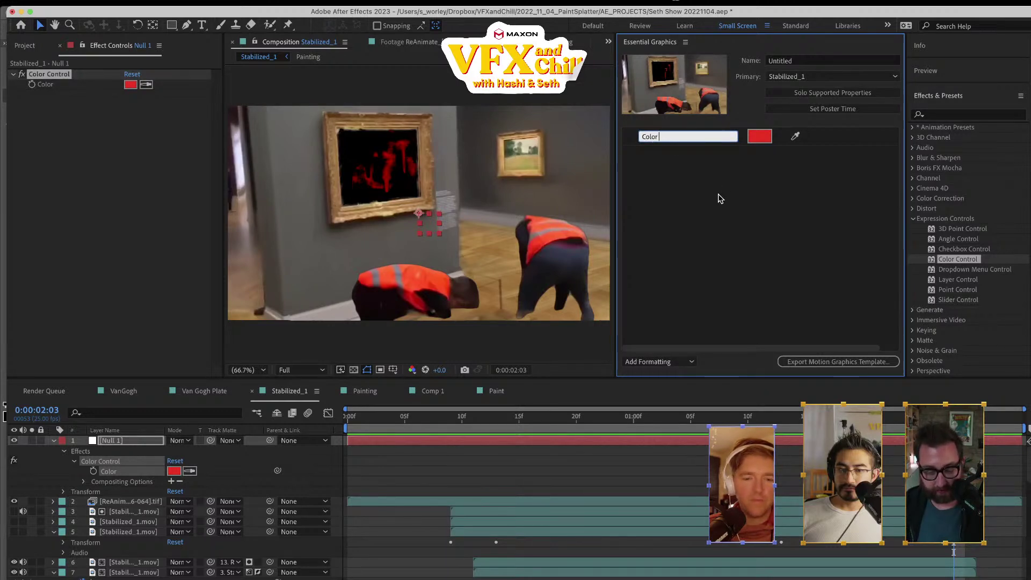
pyautogui.press('Return')
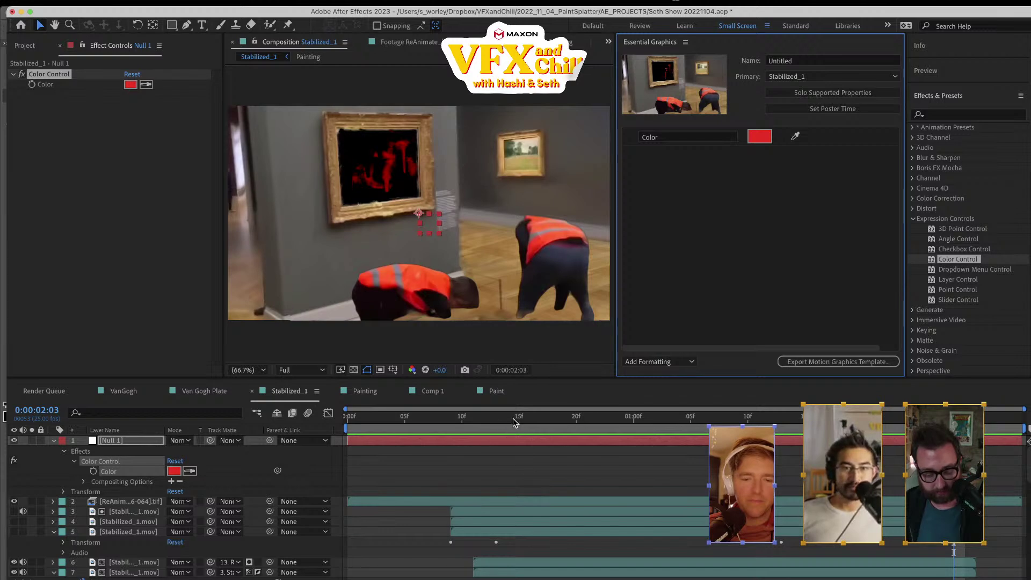
# - Preview the Stabilized_1 composition from 0:00:00:04
pyautogui.click(528, 455)
pyautogui.press('space')
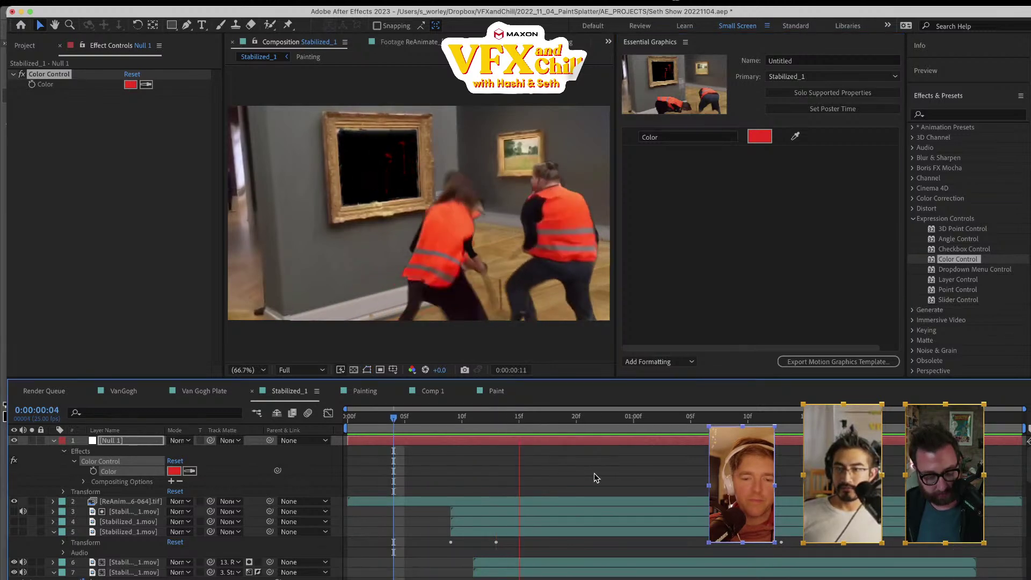
pyautogui.press('space')
pyautogui.scroll(-5, 150, 572)
pyautogui.scroll(-10, 149, 572)
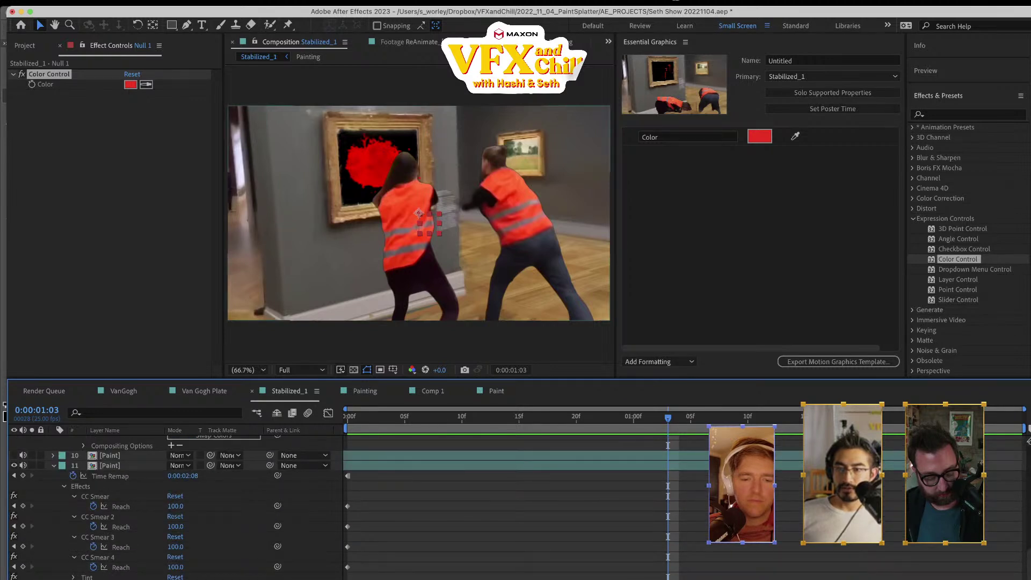
# - Try moving the Reference Frame layer above the two lower Stabilized_1.mov layers, preview it, and undo the move
pyautogui.press('super+Down')
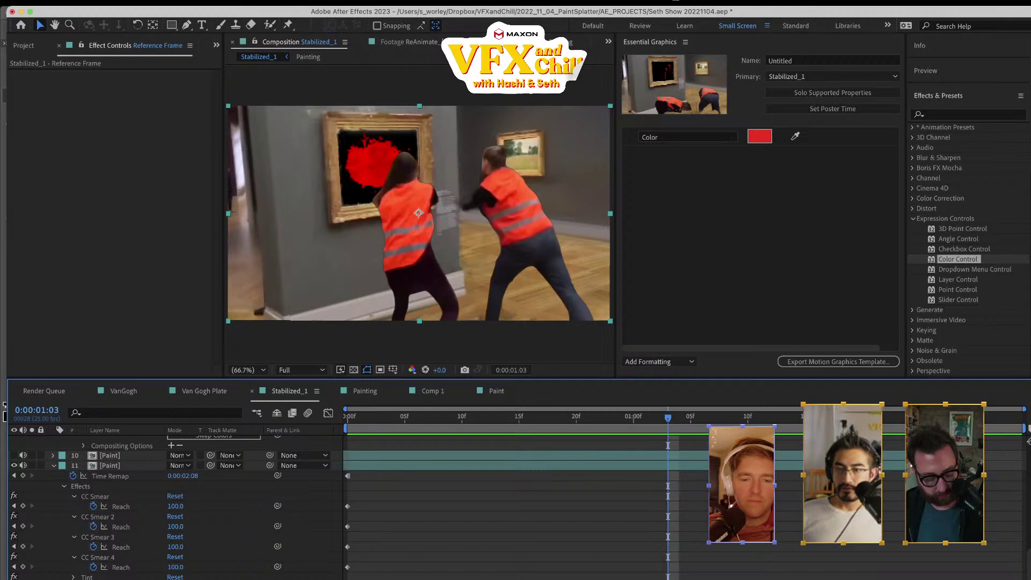
pyautogui.scroll(-4, 149, 511)
pyautogui.moveTo(122, 540)
pyautogui.mouseDown()
pyautogui.moveTo(131, 451)
pyautogui.moveTo(121, 439)
pyautogui.moveTo(137, 549)
pyautogui.mouseUp()
pyautogui.press('space')
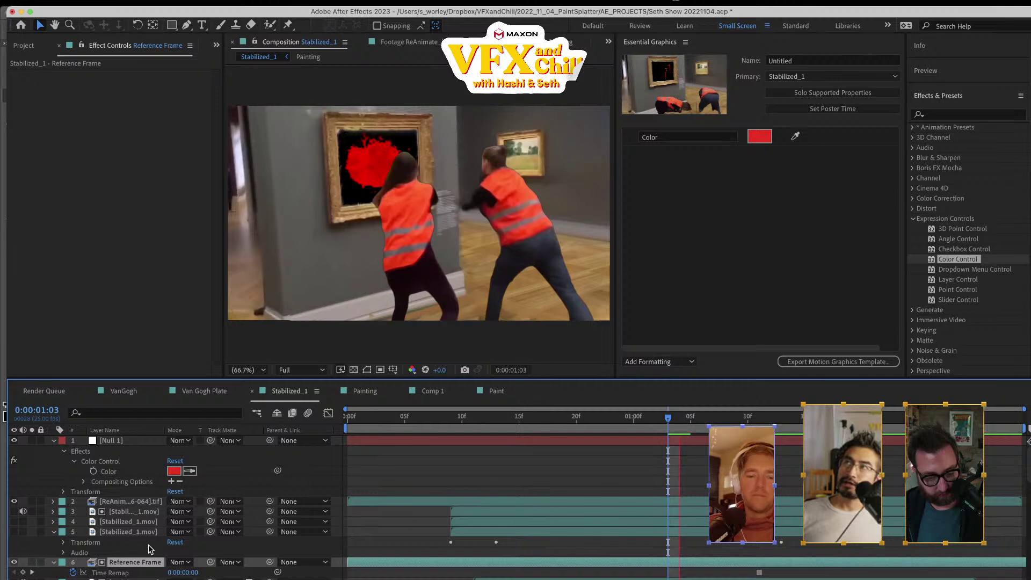
pyautogui.press('space')
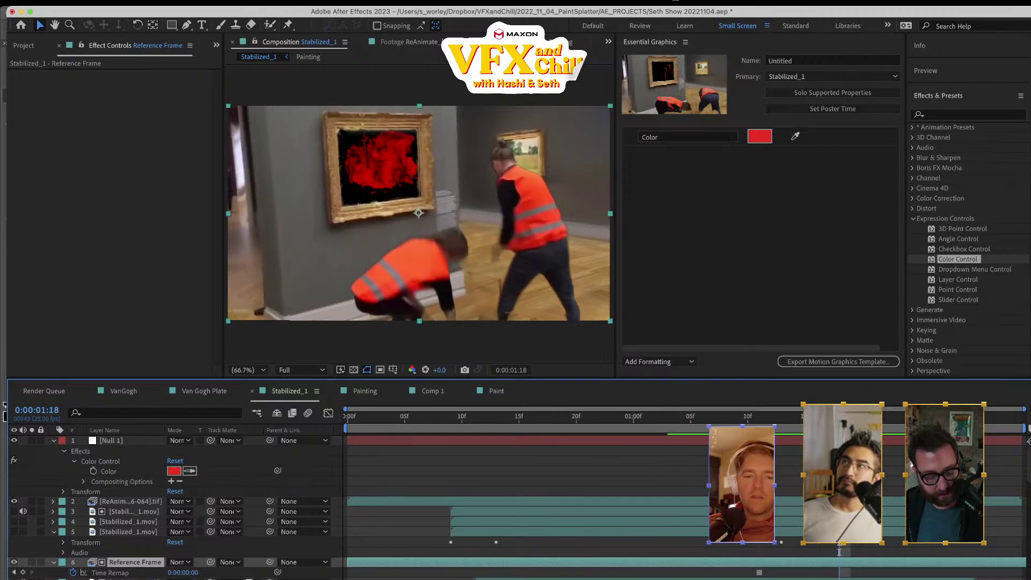
pyautogui.press('super+z')
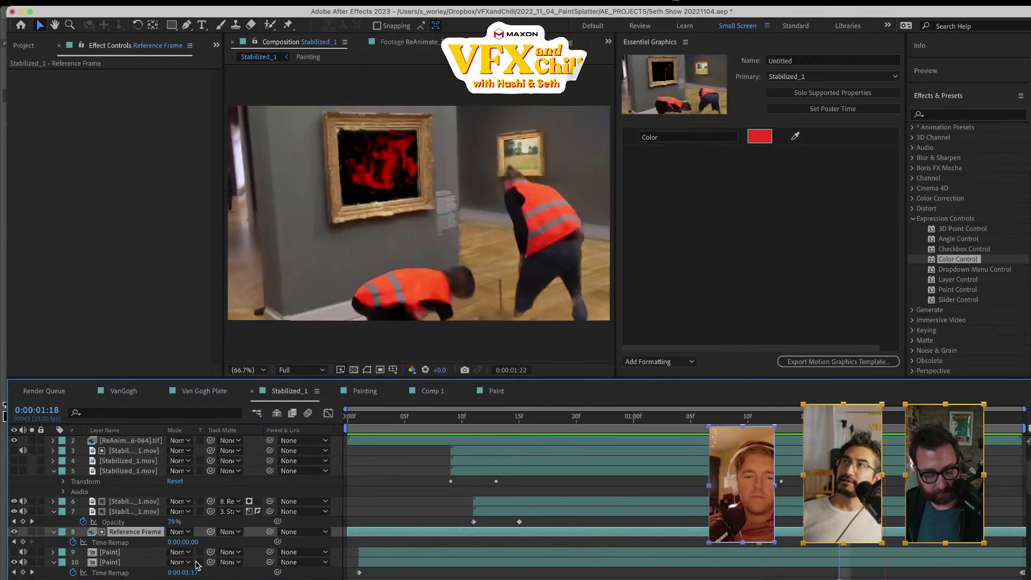
pyautogui.scroll(3, 122, 507)
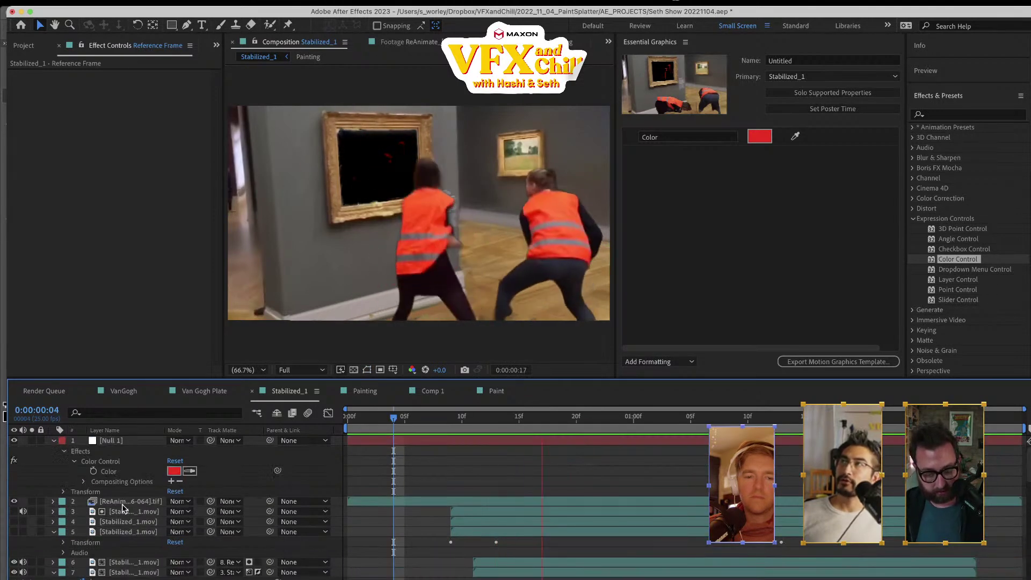
# - Reveal the Stabilized_1 composition in the project, rename it "Painting - Main Comp" and give it the Red label
pyautogui.click(293, 396)
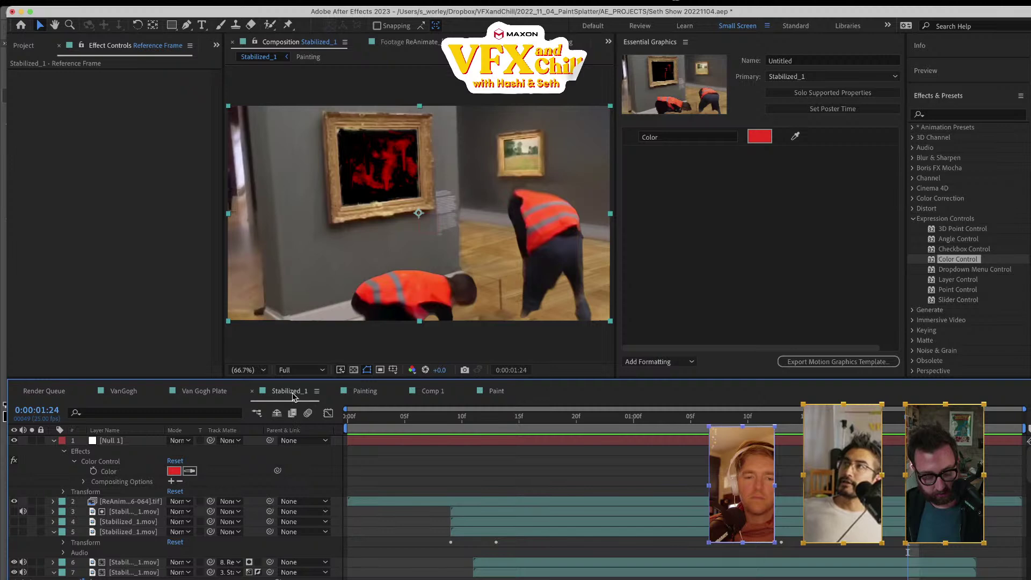
pyautogui.click(317, 392)
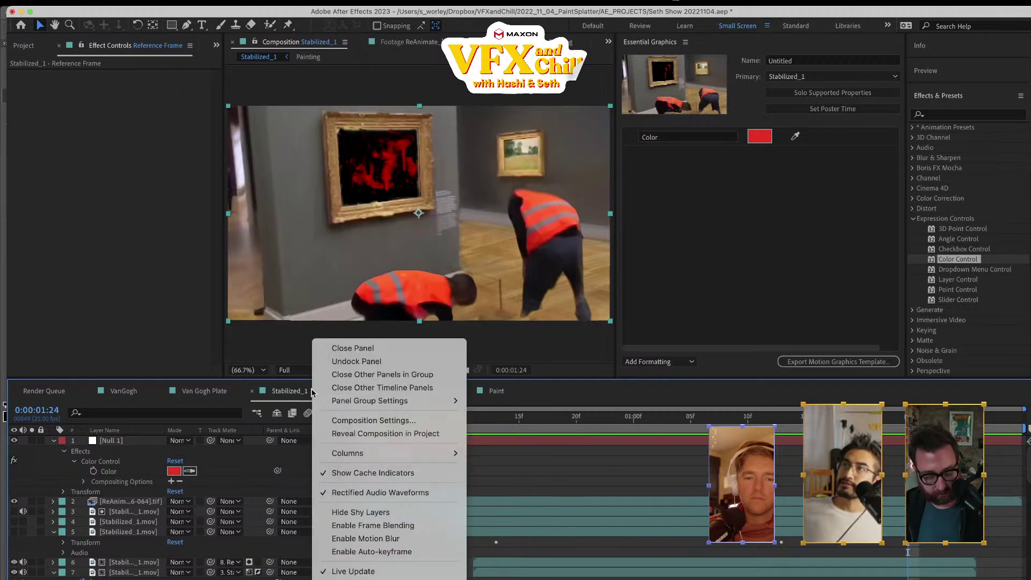
pyautogui.click(385, 434)
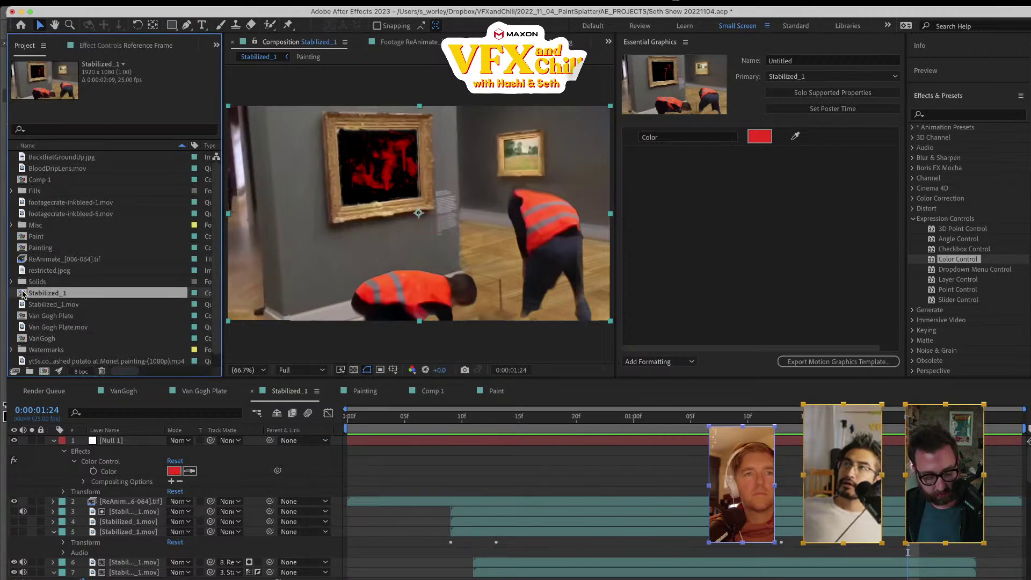
pyautogui.press('Return')
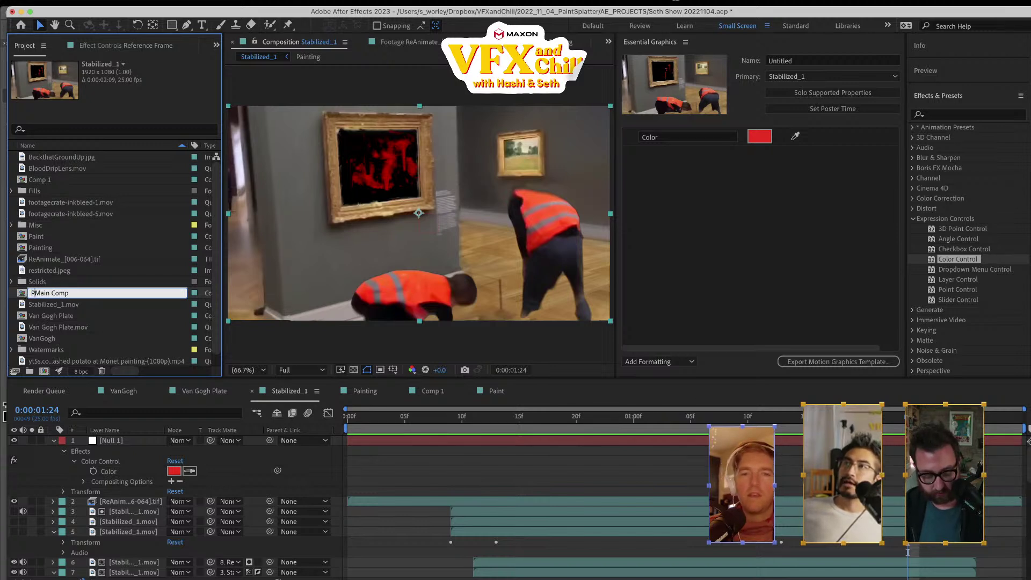
pyautogui.press('Return')
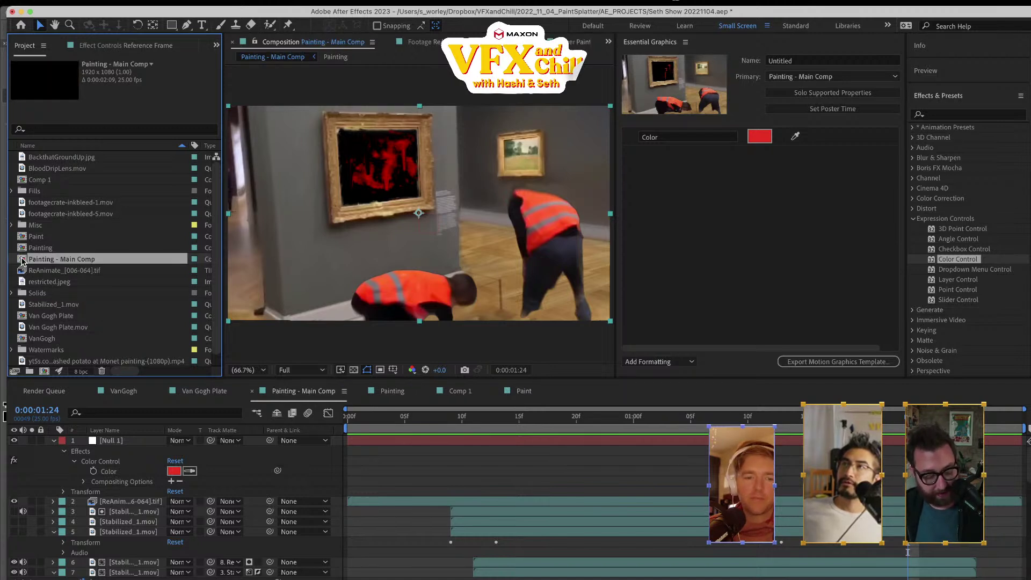
pyautogui.click(194, 258)
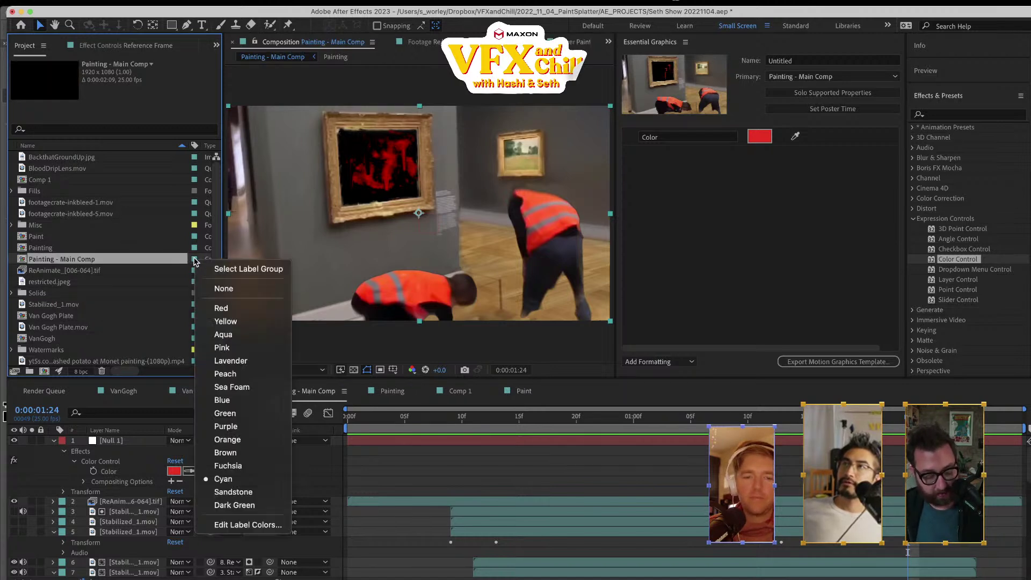
pyautogui.click(220, 307)
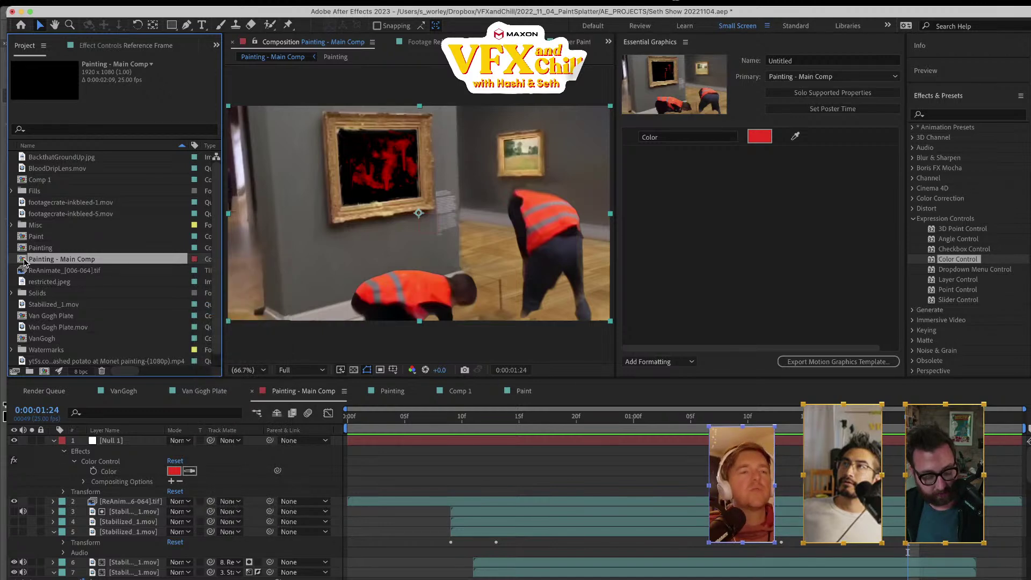
# - Nest Painting - Main Comp in a new composition and expand the nested layer's Essential Properties to show its Color property
pyautogui.moveTo(24, 262); pyautogui.dragTo(44, 371)
pyautogui.press('space')
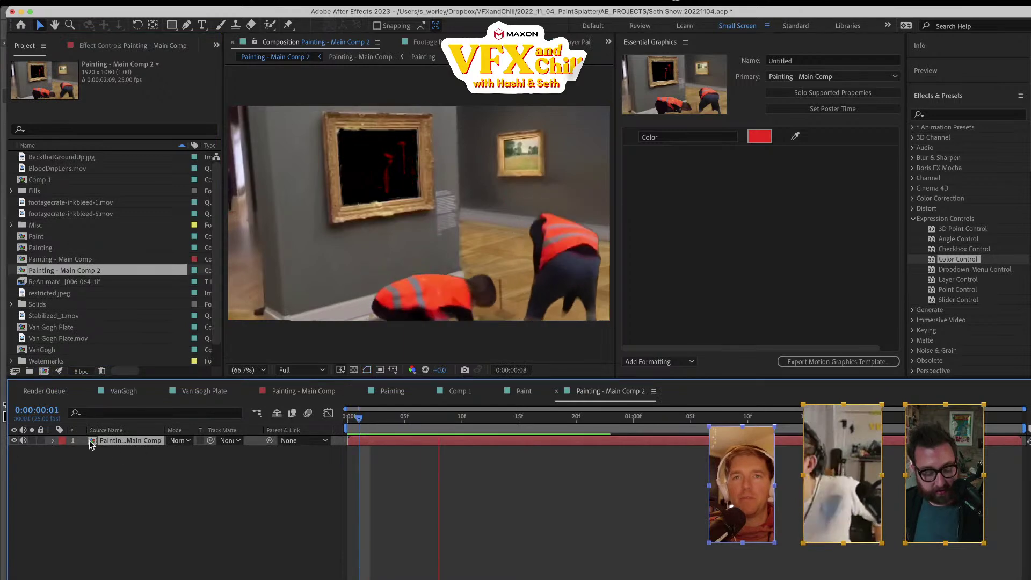
pyautogui.click(54, 441)
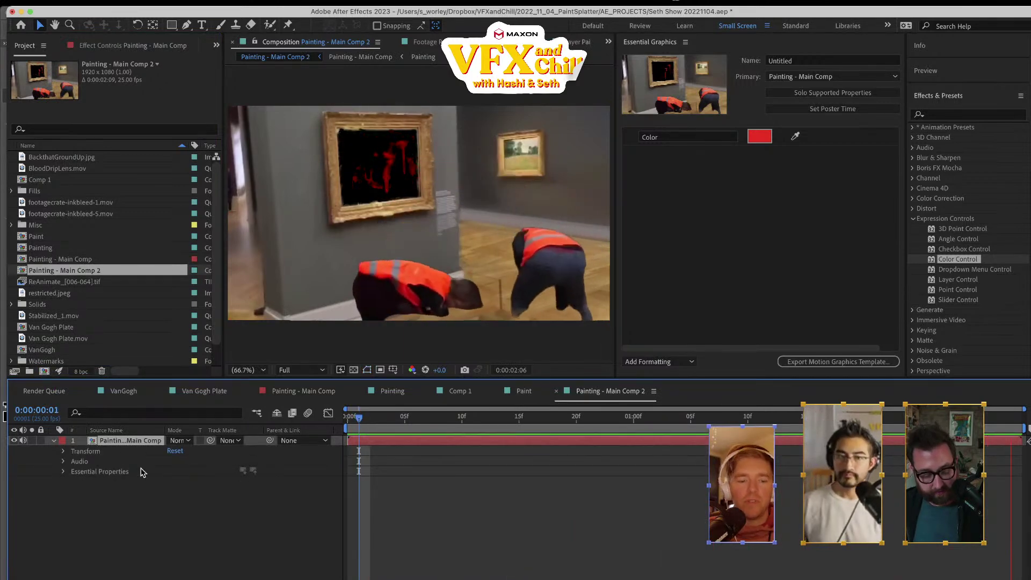
pyautogui.click(64, 471)
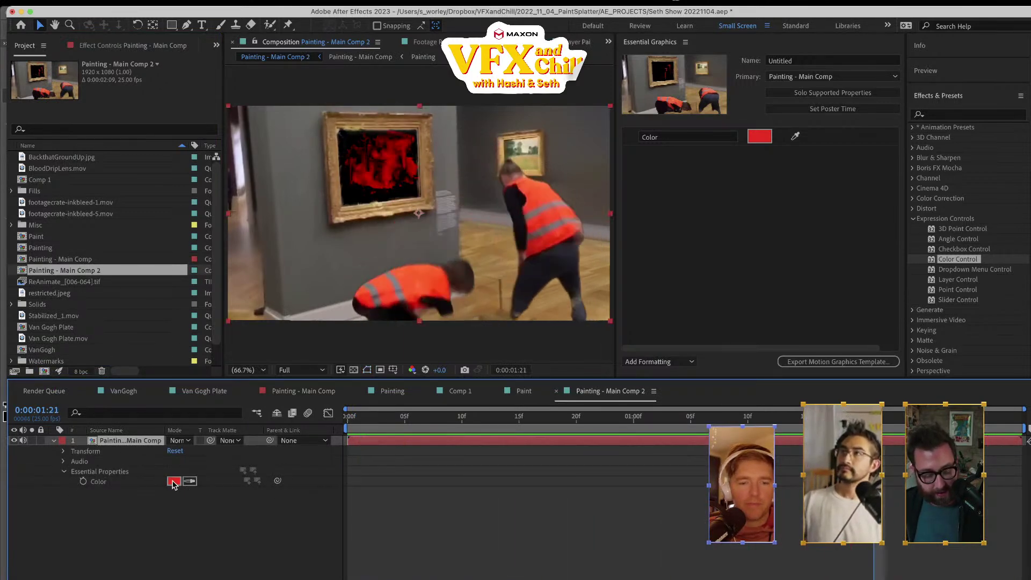
pyautogui.click(173, 482)
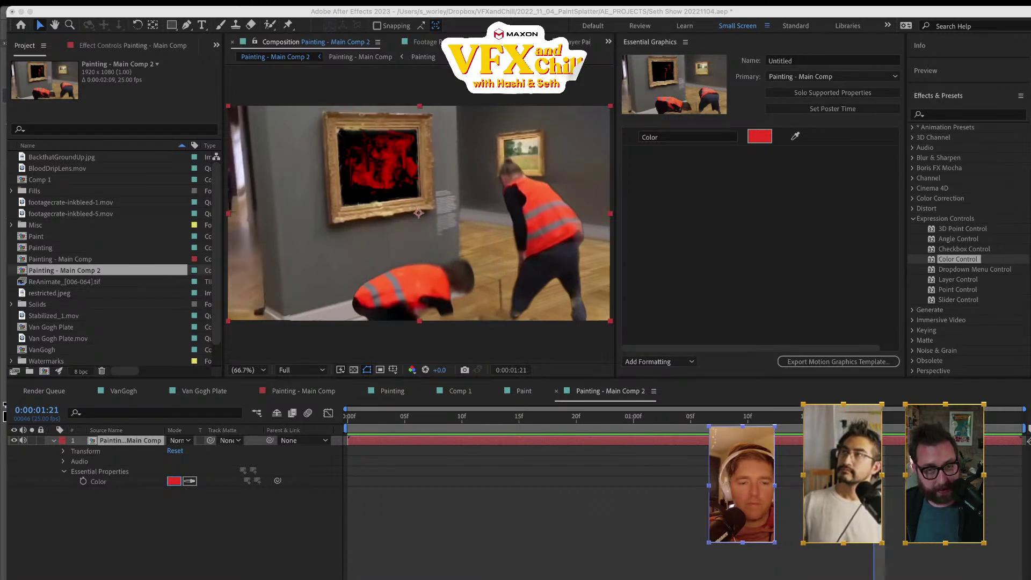
pyautogui.press('Escape')
# - Solo Stabilized_1.mov layer 7 in Painting - Main Comp and inspect its masked area in playback and at 0:00:01:06
pyautogui.click(523, 391)
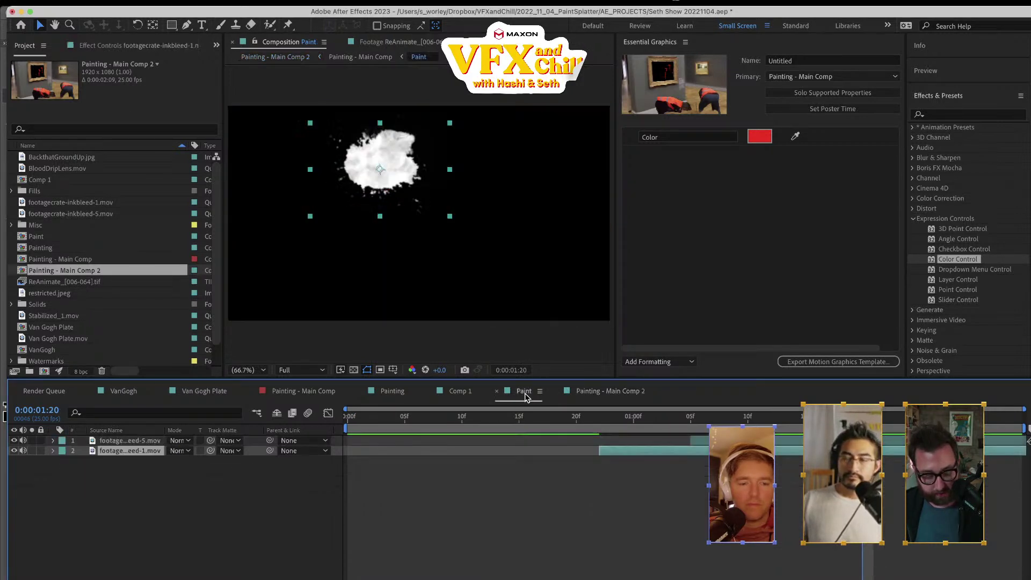
pyautogui.click(461, 391)
pyautogui.click(387, 391)
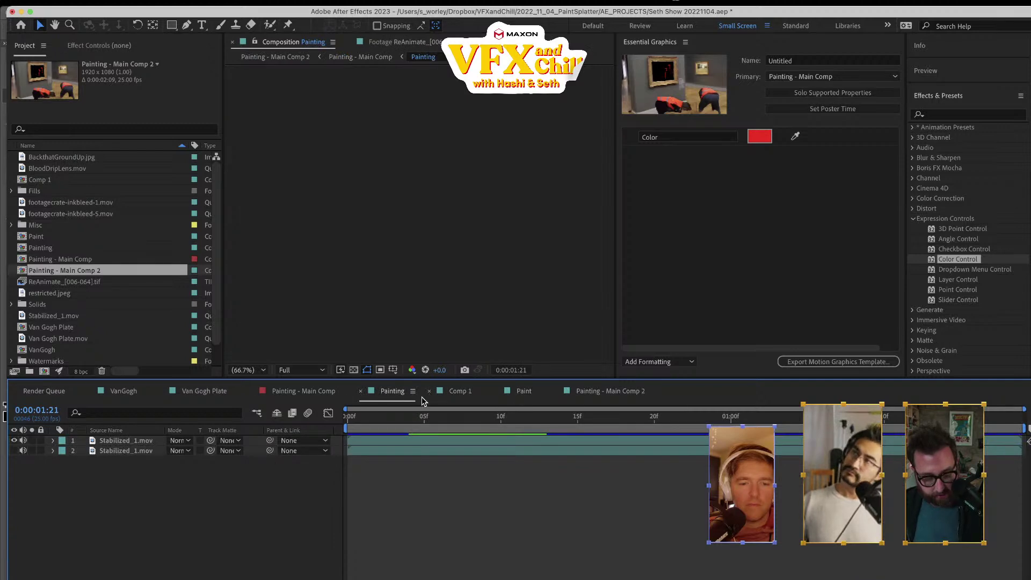
pyautogui.click(303, 391)
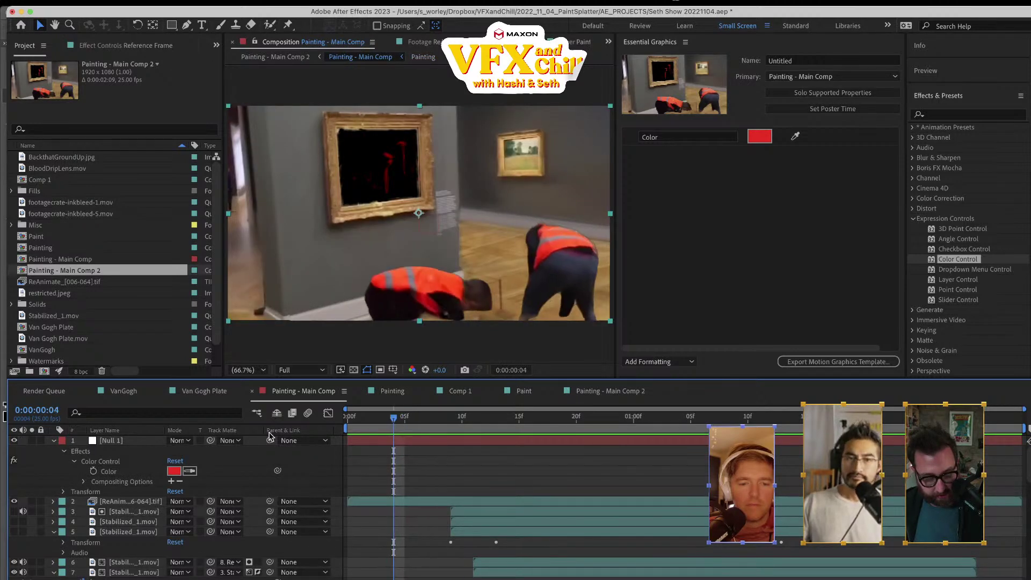
pyautogui.click(129, 572)
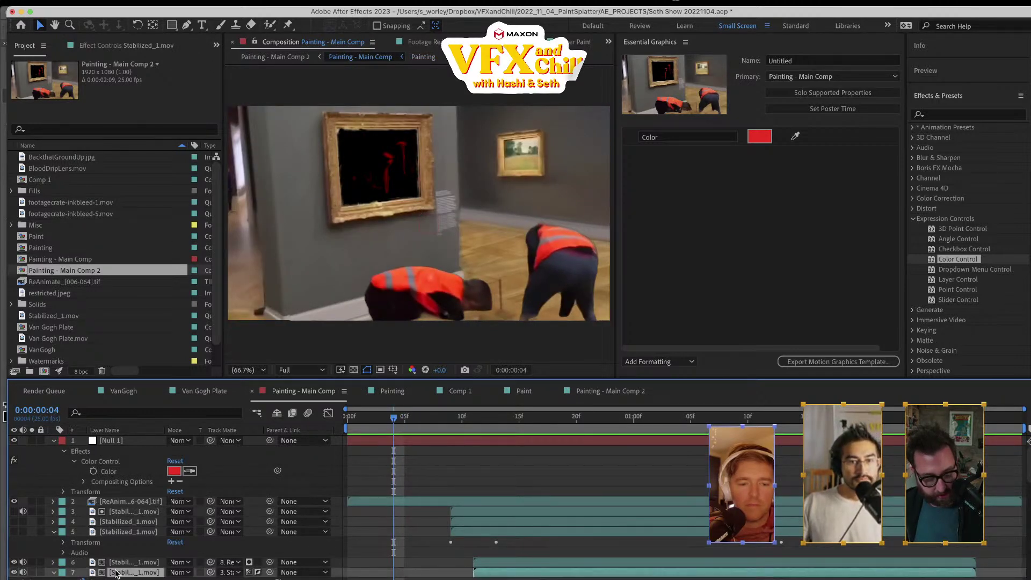
pyautogui.click(33, 572)
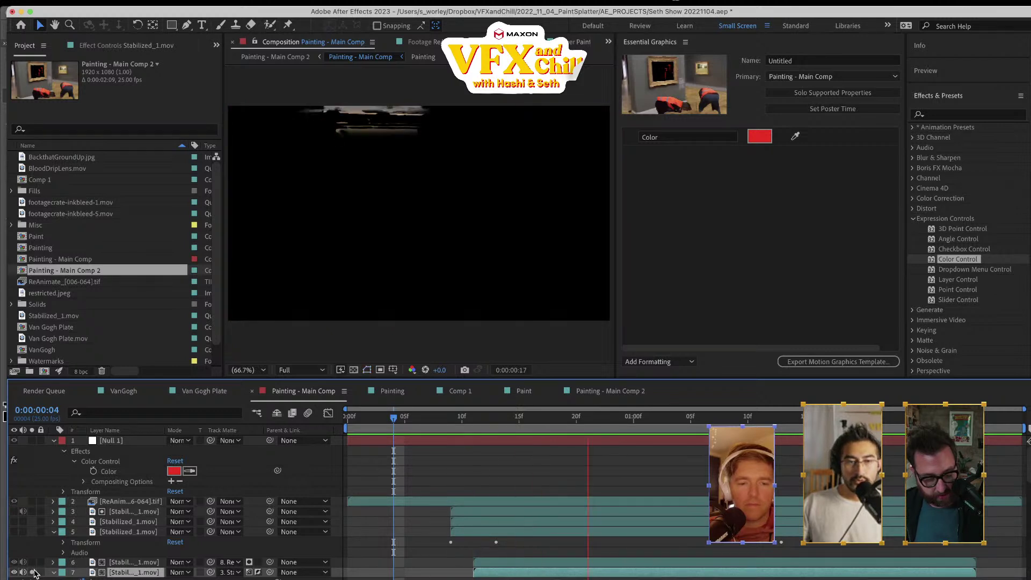
pyautogui.press('space')
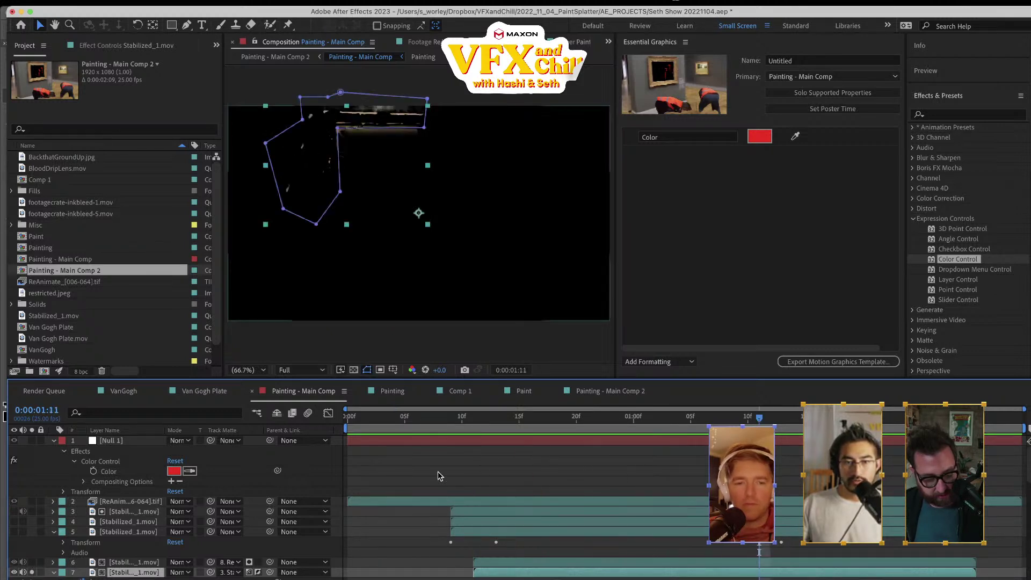
pyautogui.moveTo(656, 419); pyautogui.dragTo(702, 424)
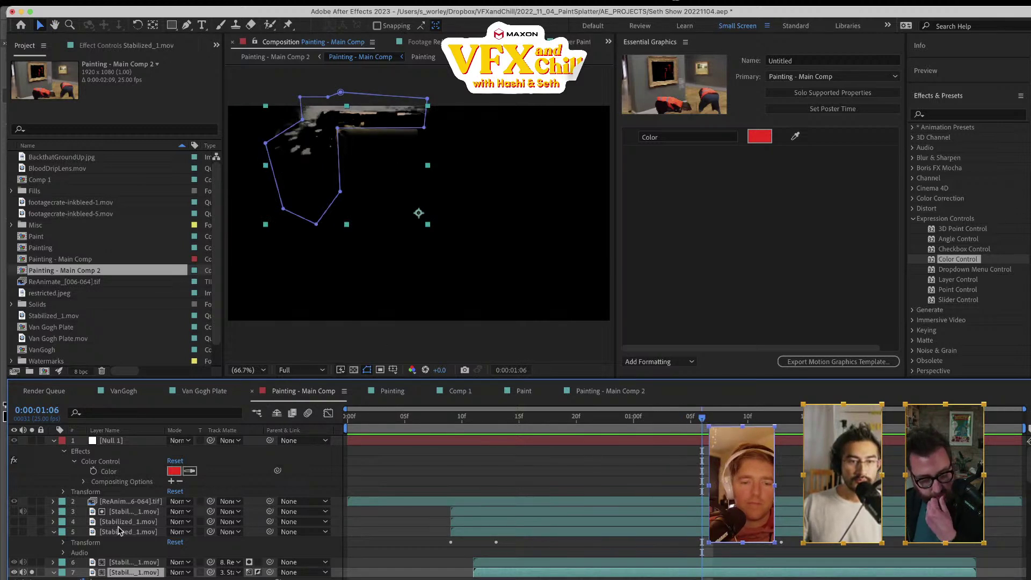
# - Set the Matte Black Point of Primatte Keyer 6 on Stabilized_1.mov layer 3 to 1.00% and preview the soloed result
pyautogui.click(111, 36)
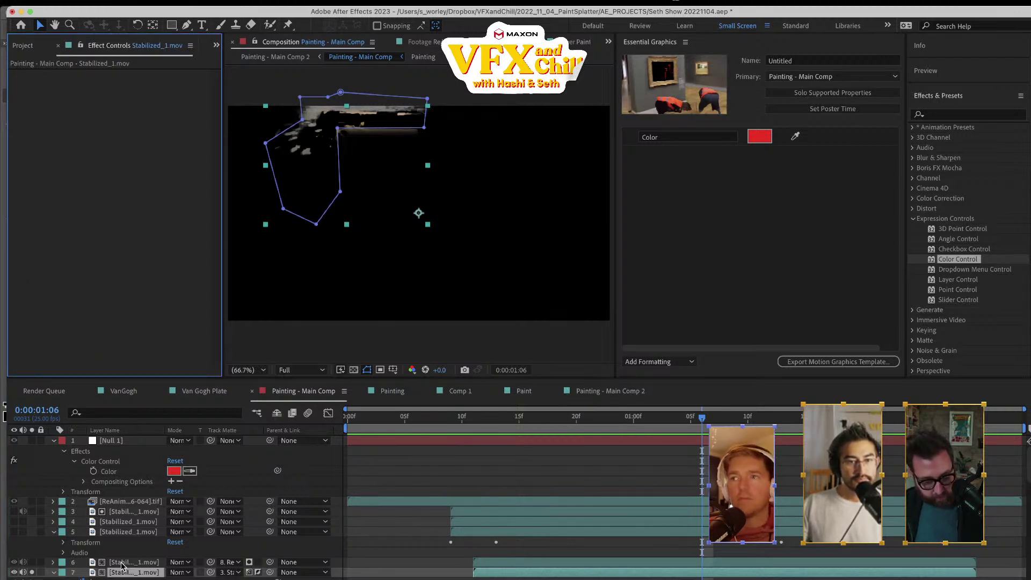
pyautogui.hotkey('ctrl', 'space')
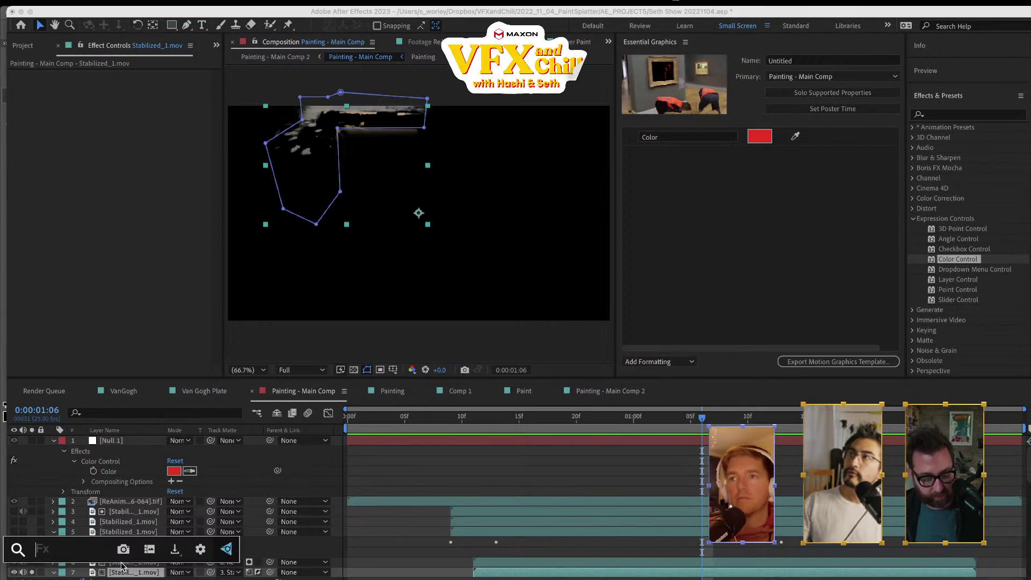
pyautogui.press('Escape')
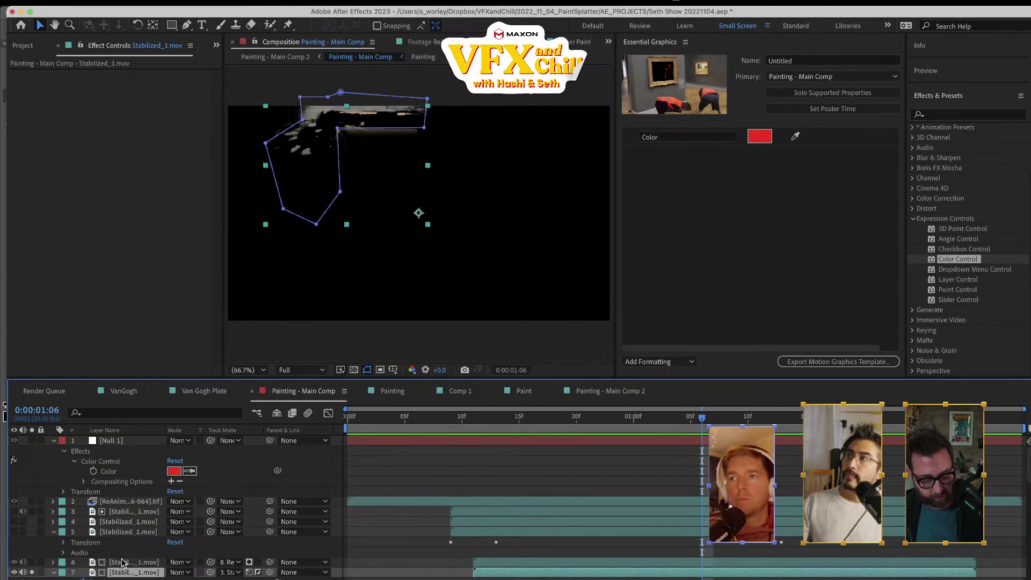
pyautogui.click(123, 562)
pyautogui.click(126, 572)
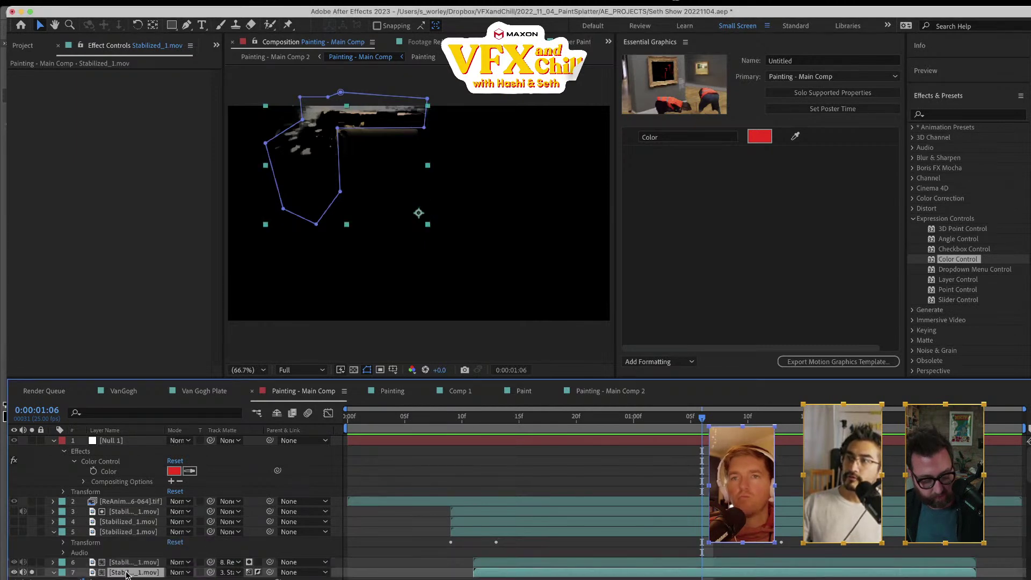
pyautogui.click(127, 511)
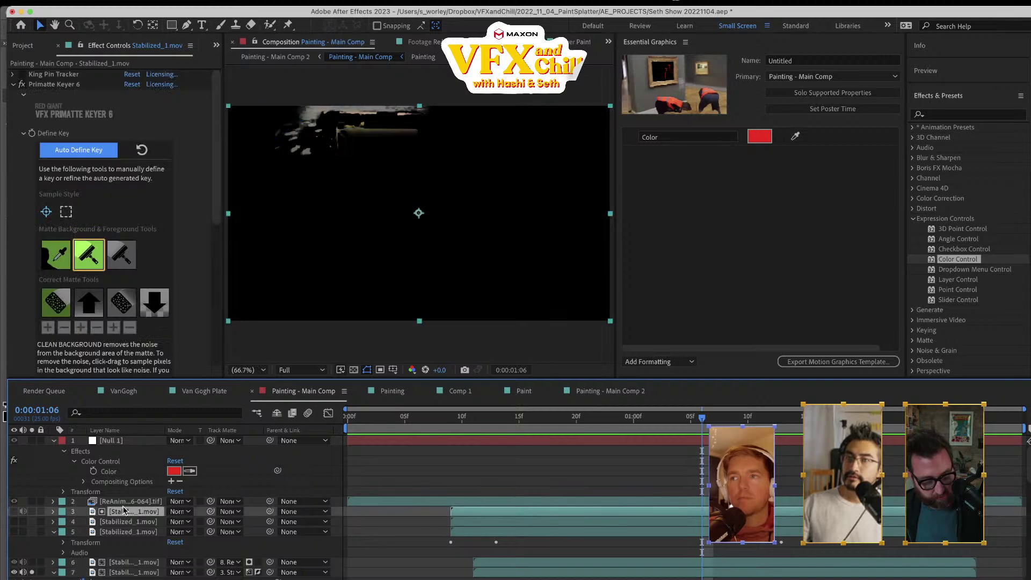
pyautogui.scroll(-10, 30, 258)
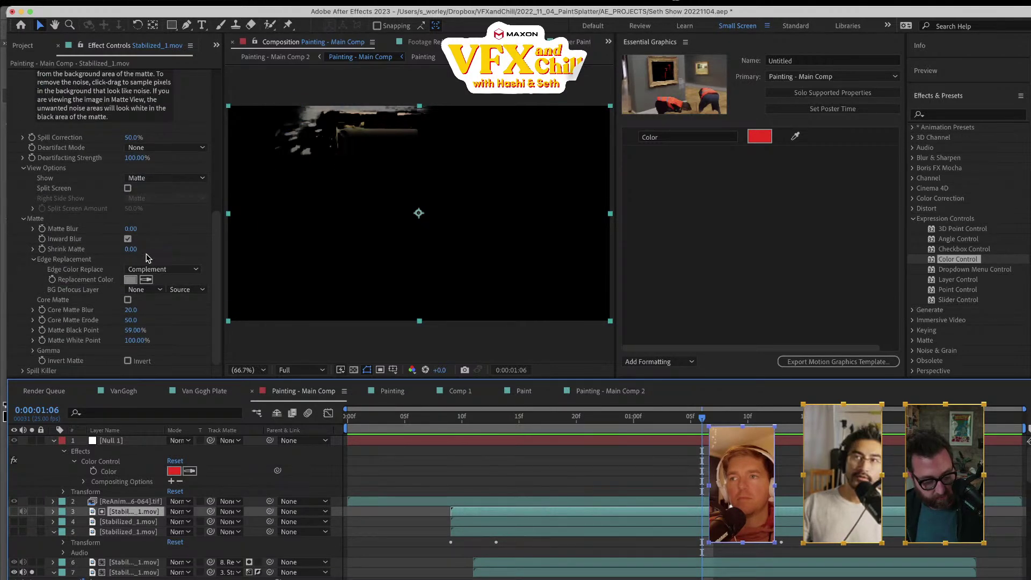
pyautogui.moveTo(131, 250); pyautogui.dragTo(149, 249)
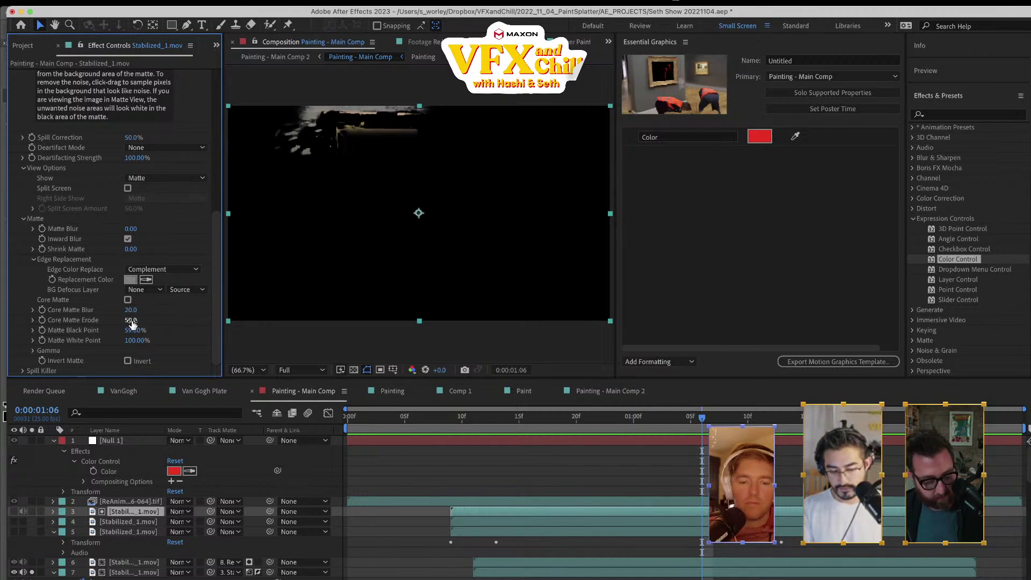
pyautogui.moveTo(131, 320); pyautogui.dragTo(80, 330)
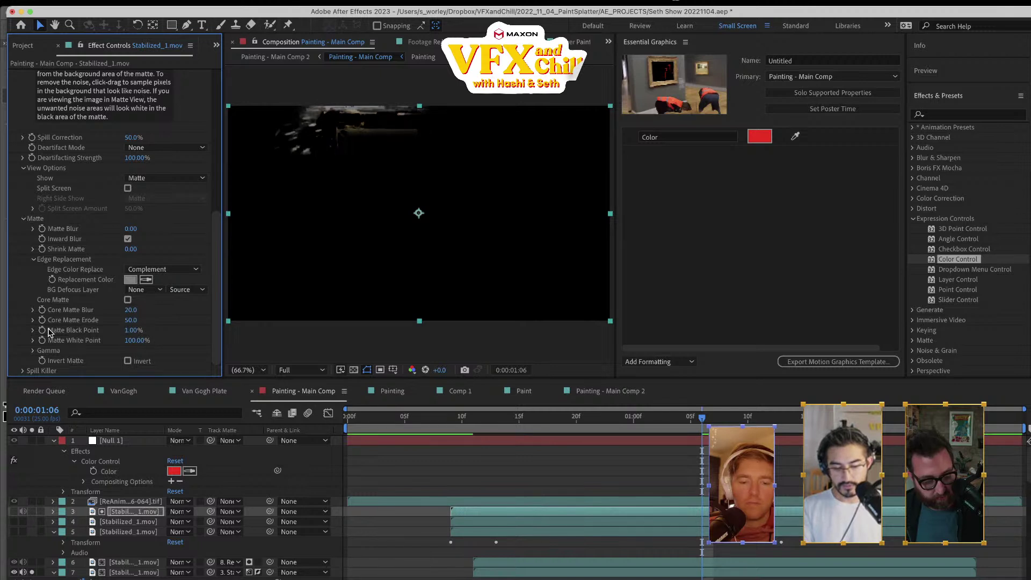
pyautogui.press('space')
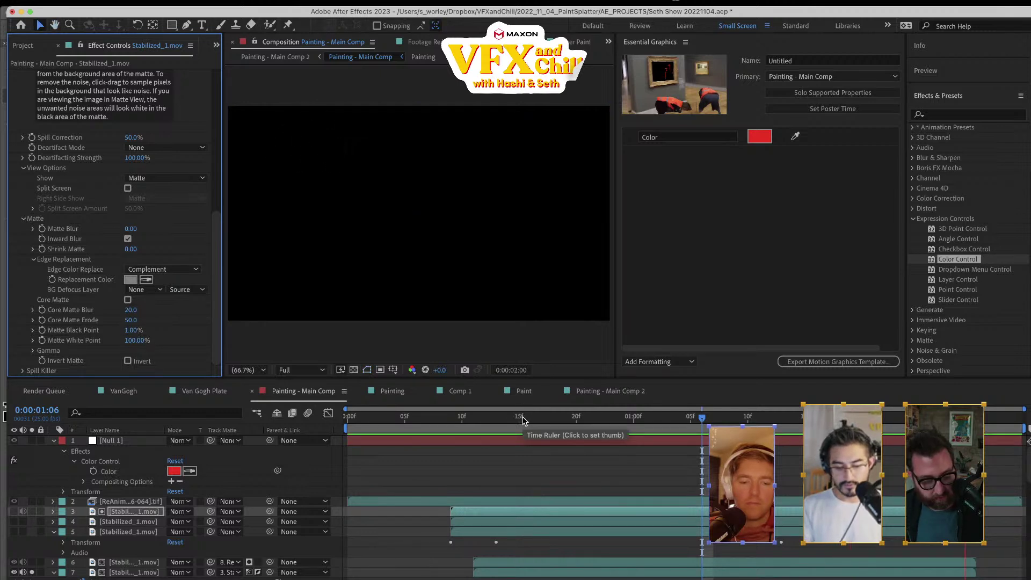
pyautogui.press('space')
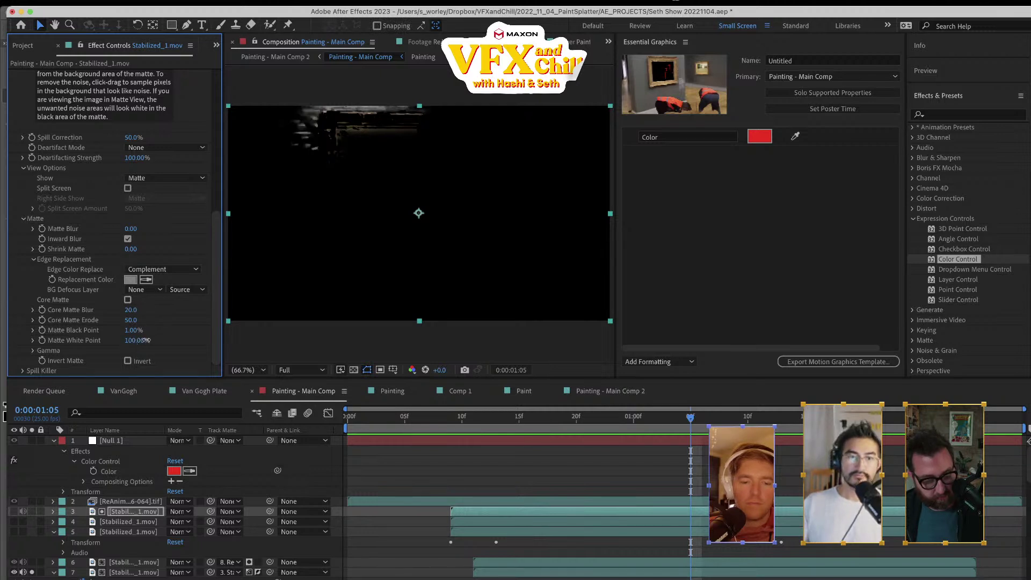
# - Set the Matte White Point of Primatte Keyer 6 on Stabilized_1.mov layer 3 to 54.00% and preview the matte around 0:00:01:07
pyautogui.moveTo(145, 340)
pyautogui.mouseDown()
pyautogui.moveTo(107, 336)
pyautogui.moveTo(133, 339)
pyautogui.mouseUp()
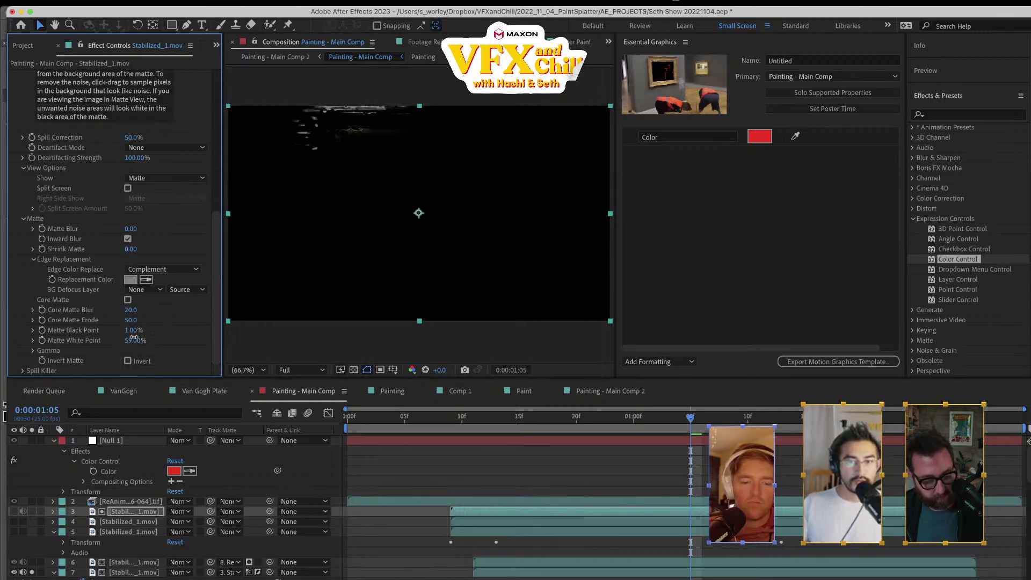
pyautogui.press('space')
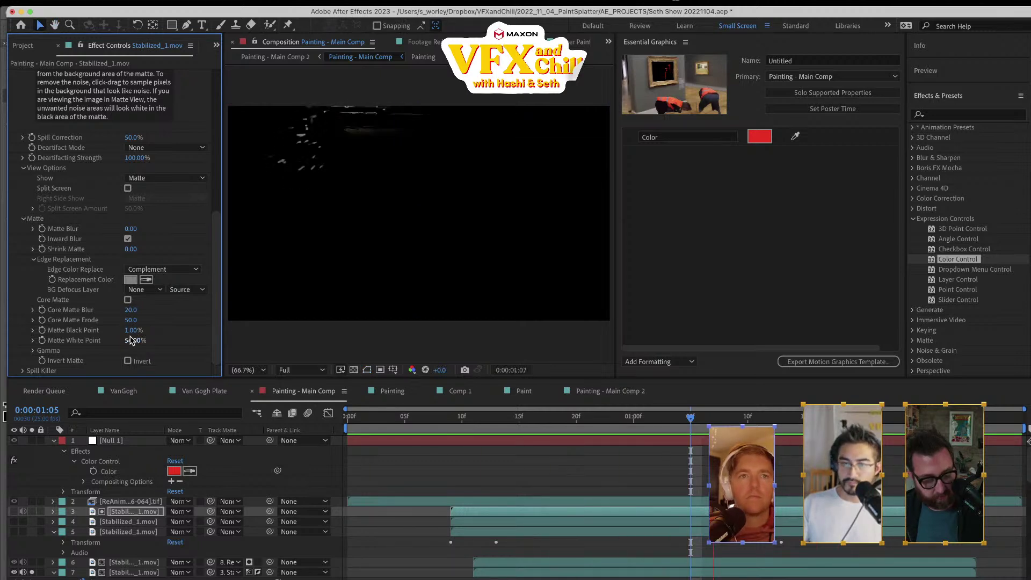
pyautogui.press('space')
pyautogui.click(744, 421)
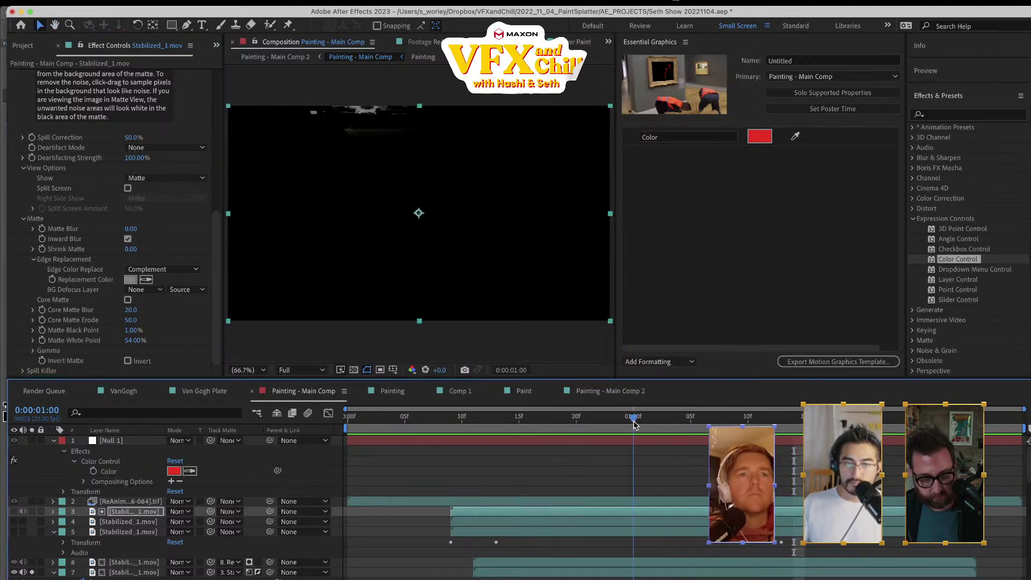
pyautogui.moveTo(732, 424); pyautogui.dragTo(717, 424)
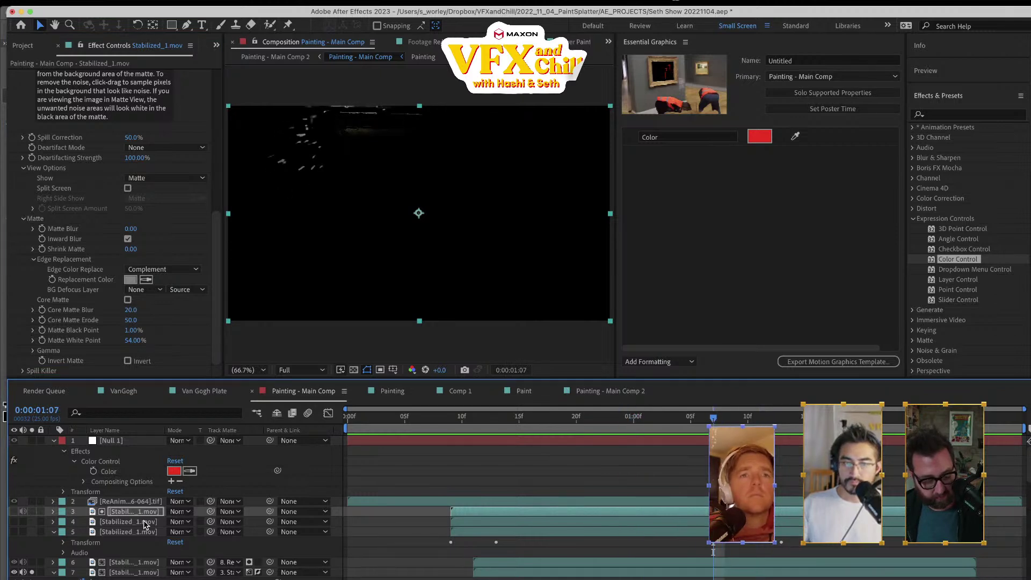
# - Try applying a default Tint effect to Stabilized_1.mov layer 7
pyautogui.click(131, 562)
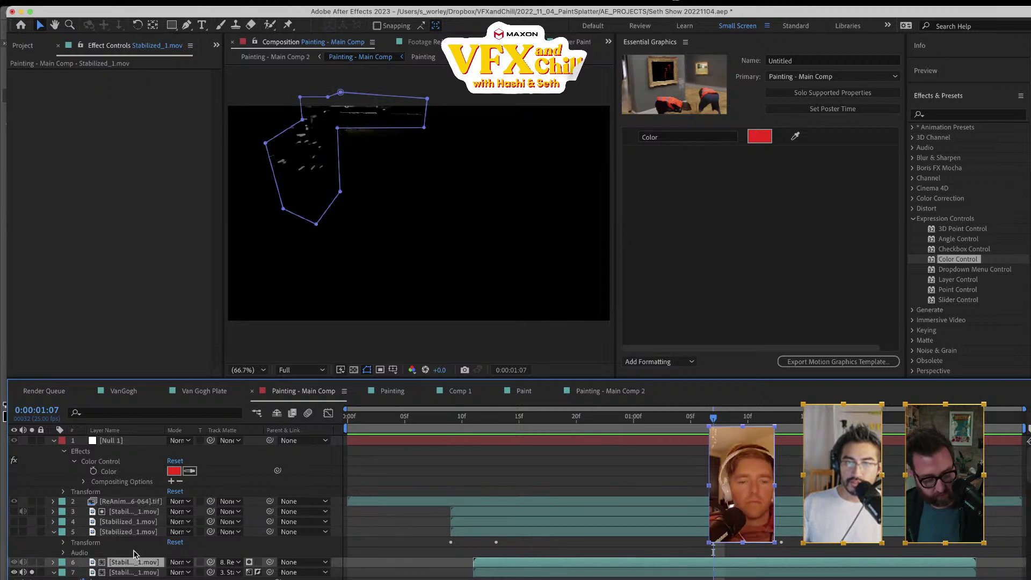
pyautogui.click(127, 572)
pyautogui.hotkey('ctrl', 'space')
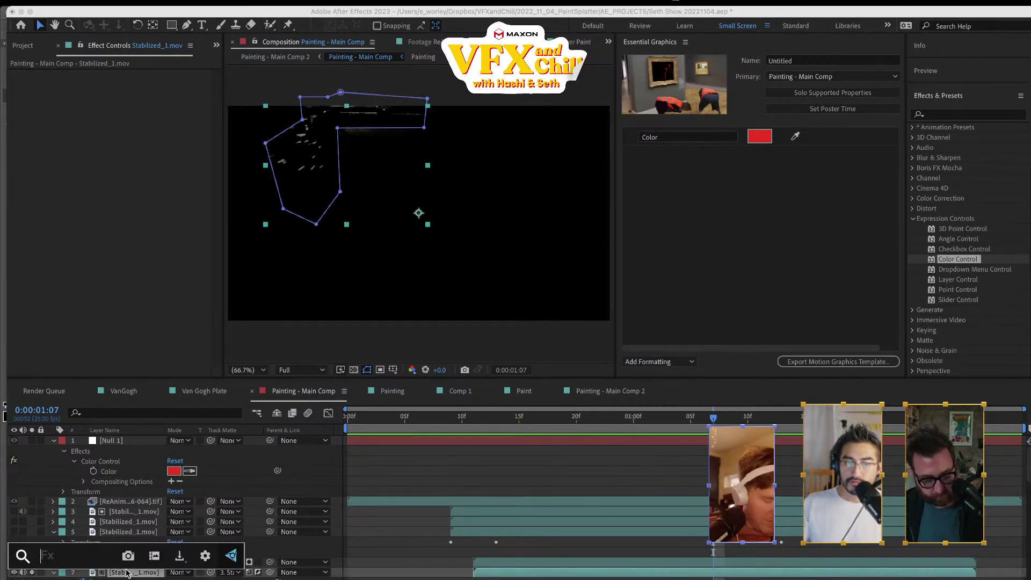
pyautogui.write('tint')
pyautogui.press('Return')
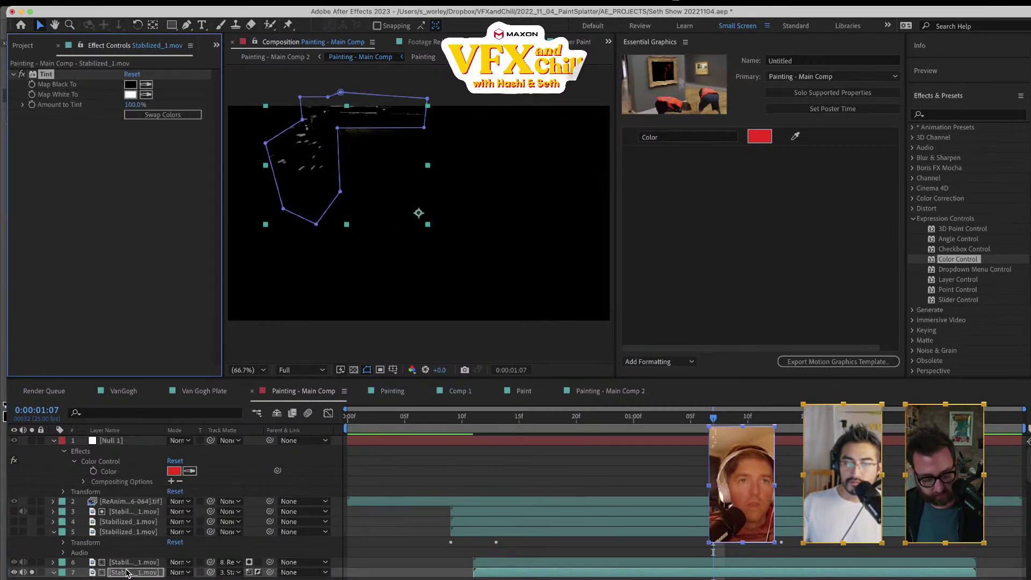
# - Copy the Tint effect with its Null 1 color expression from the Paint layer and paste it onto Stabilized_1.mov layer 7
pyautogui.press('e')
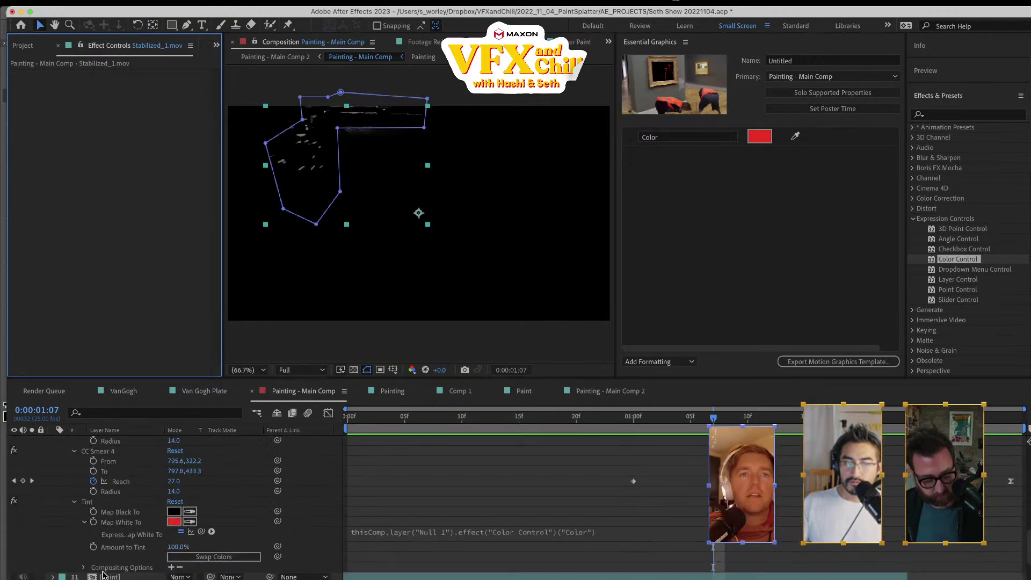
pyautogui.click(89, 502)
pyautogui.scroll(10, 127, 503)
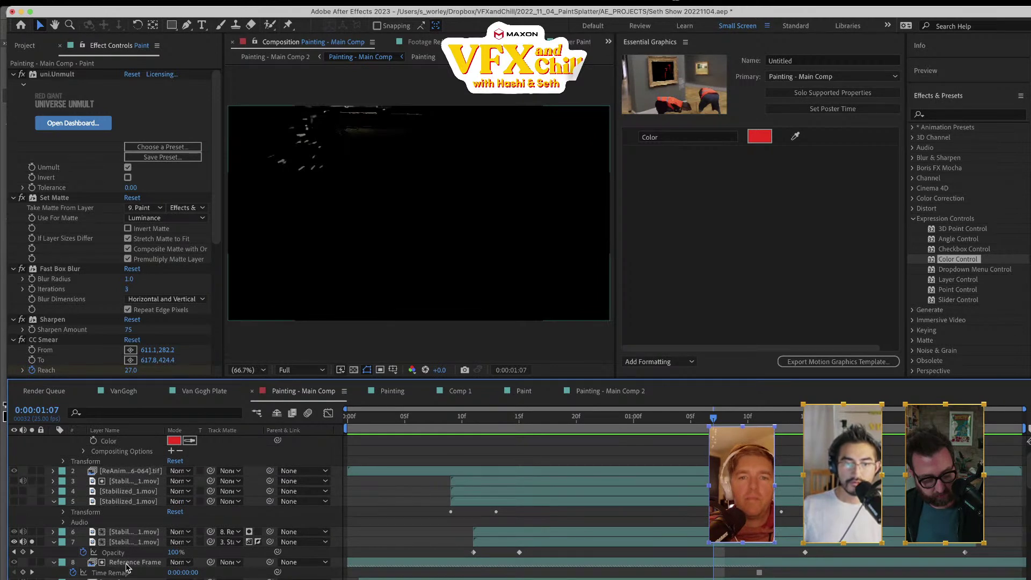
pyautogui.click(123, 543)
pyautogui.press('super+v')
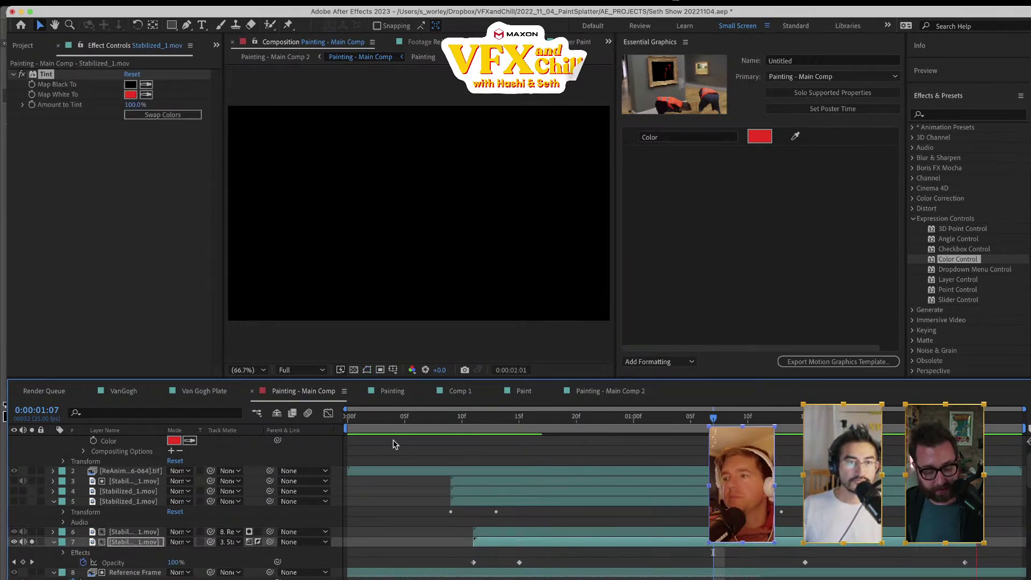
# - Preview layer 7 unsoloed, move its last Opacity keyframe to 0:00:02:03, and pull the right side of its mask back to the picture frame's left edge
pyautogui.click(507, 418)
pyautogui.press('space')
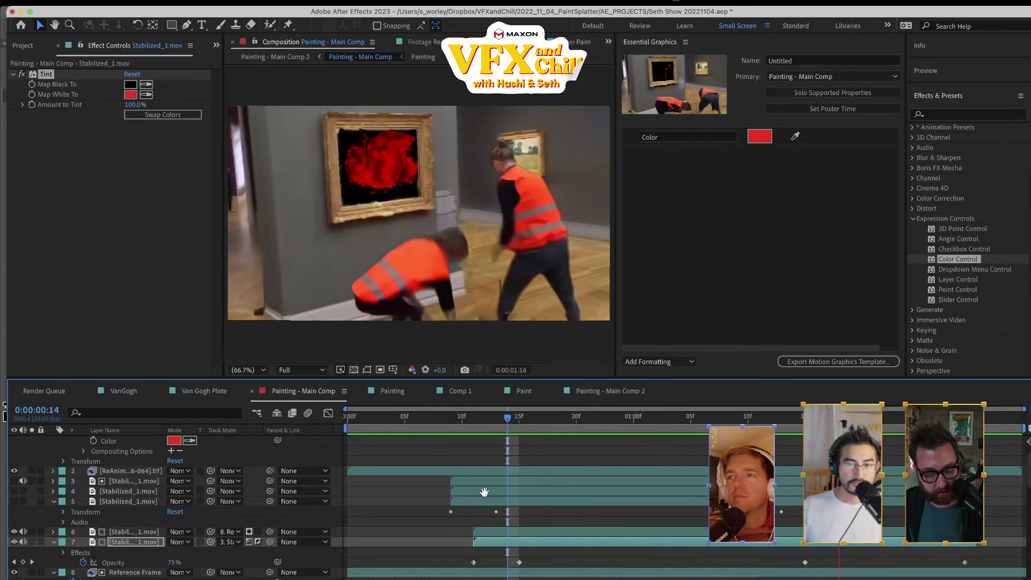
pyautogui.press('space')
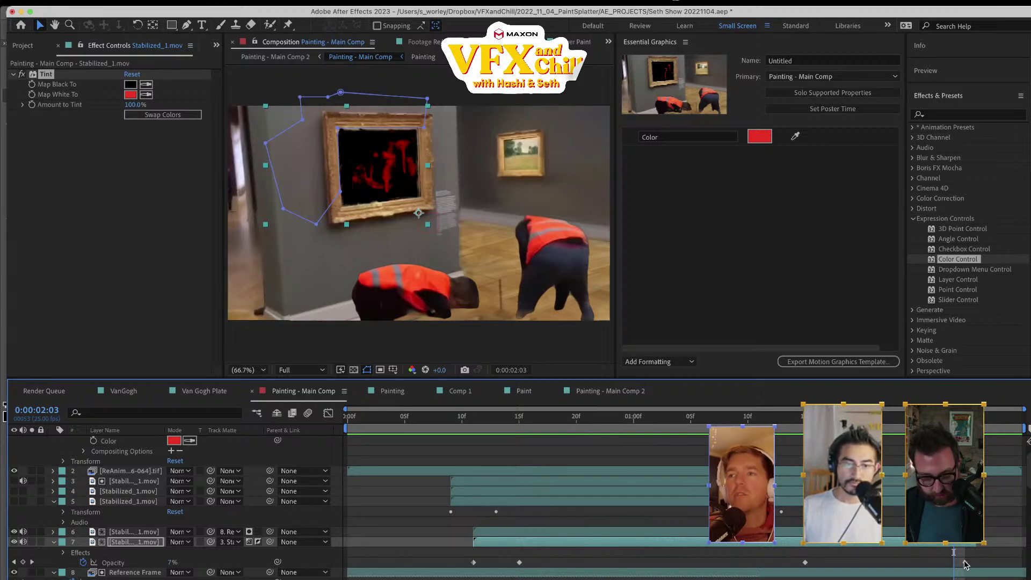
pyautogui.moveTo(965, 563); pyautogui.dragTo(955, 563)
pyautogui.press('space')
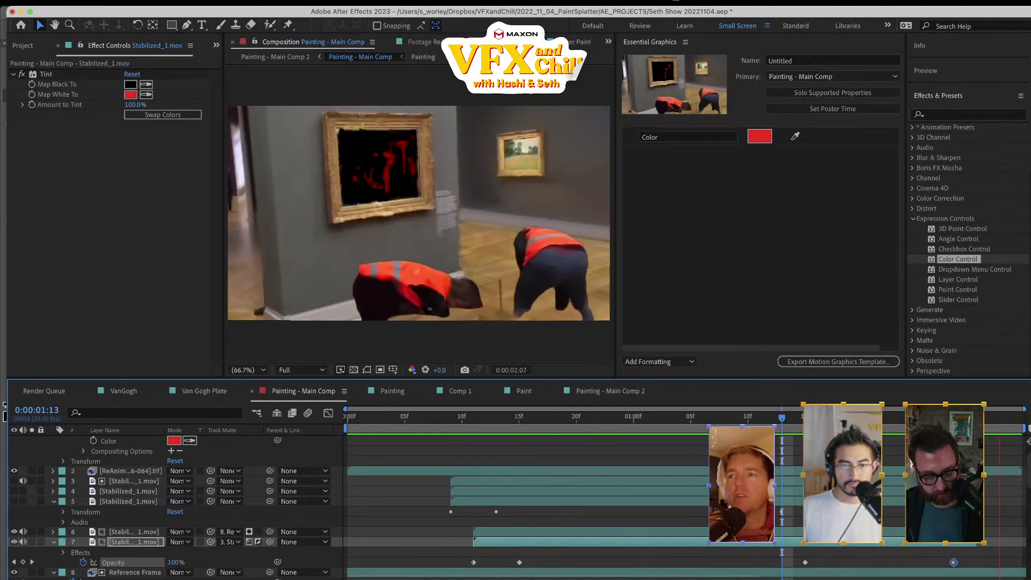
pyautogui.press('space')
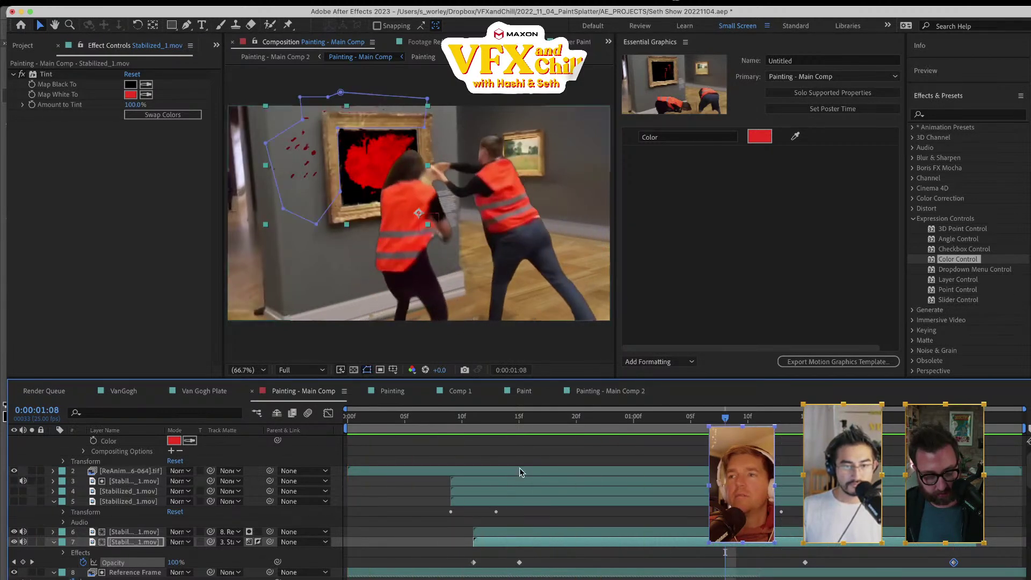
pyautogui.moveTo(426, 98); pyautogui.dragTo(326, 104)
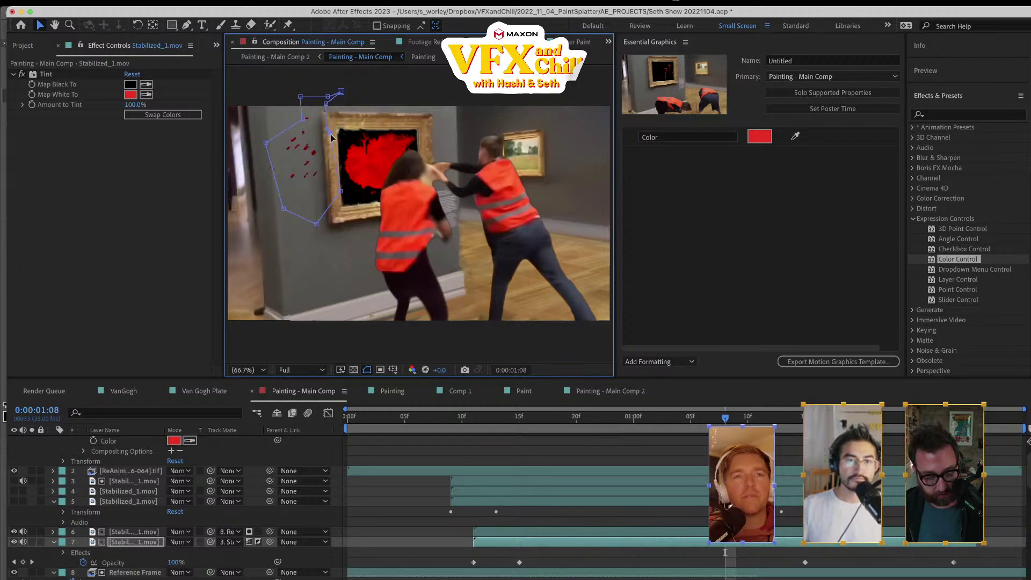
pyautogui.press('space')
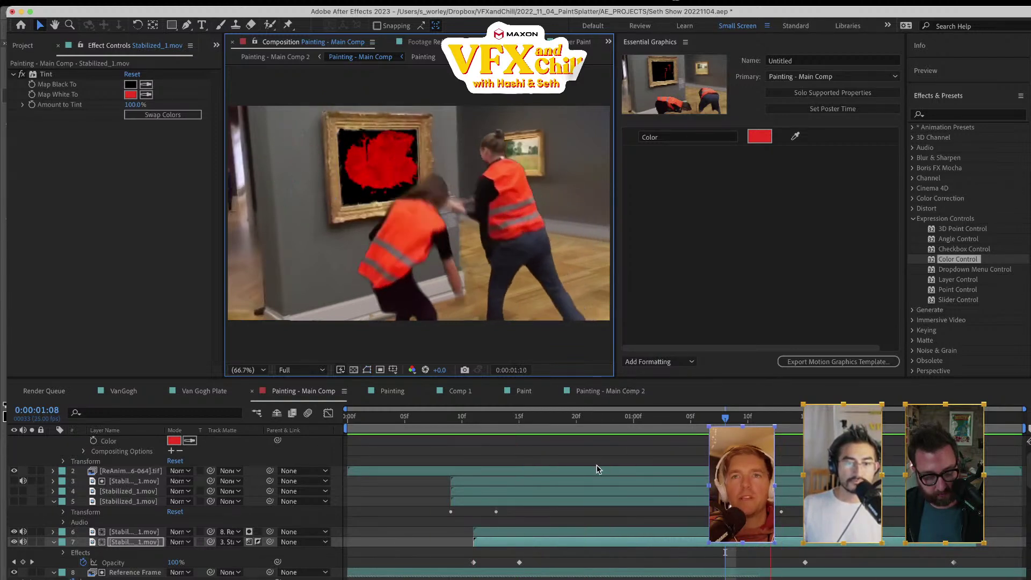
# - Solo Stabilized_1.mov layer 6 and inspect its frame-edge patch in playback and at 0:00:01:06
pyautogui.click(131, 532)
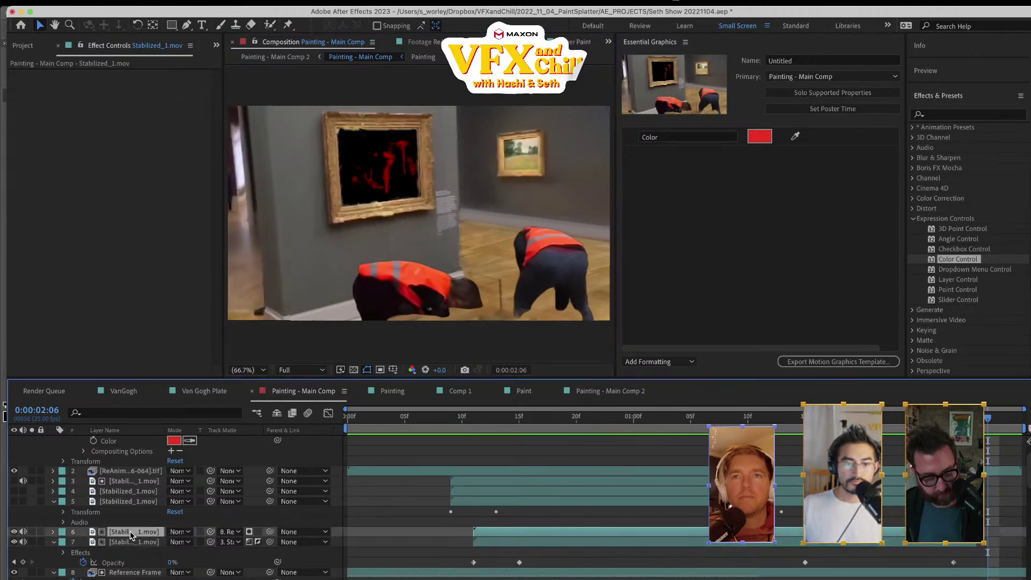
pyautogui.press('F2')
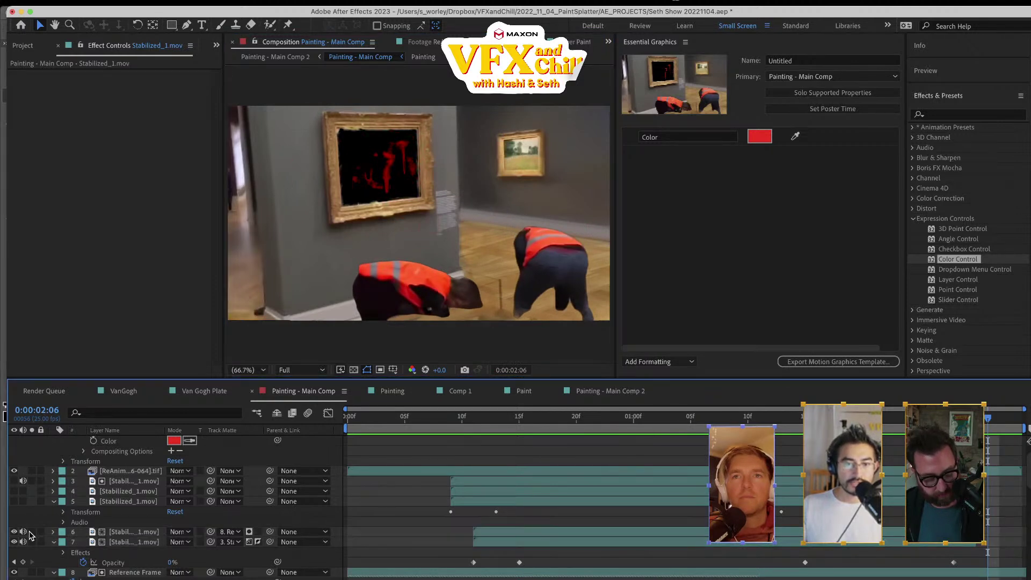
pyautogui.click(32, 532)
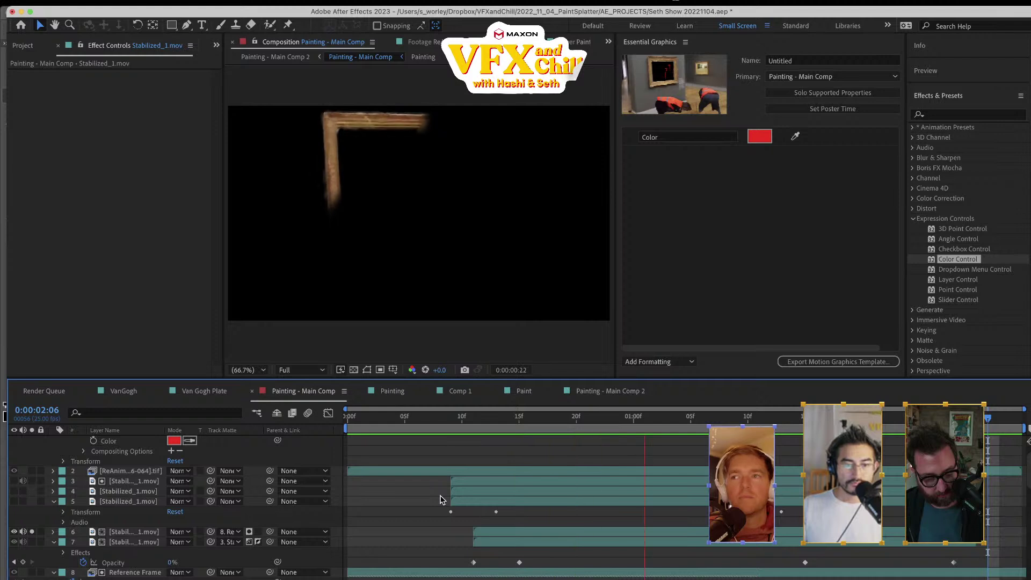
pyautogui.press('j')
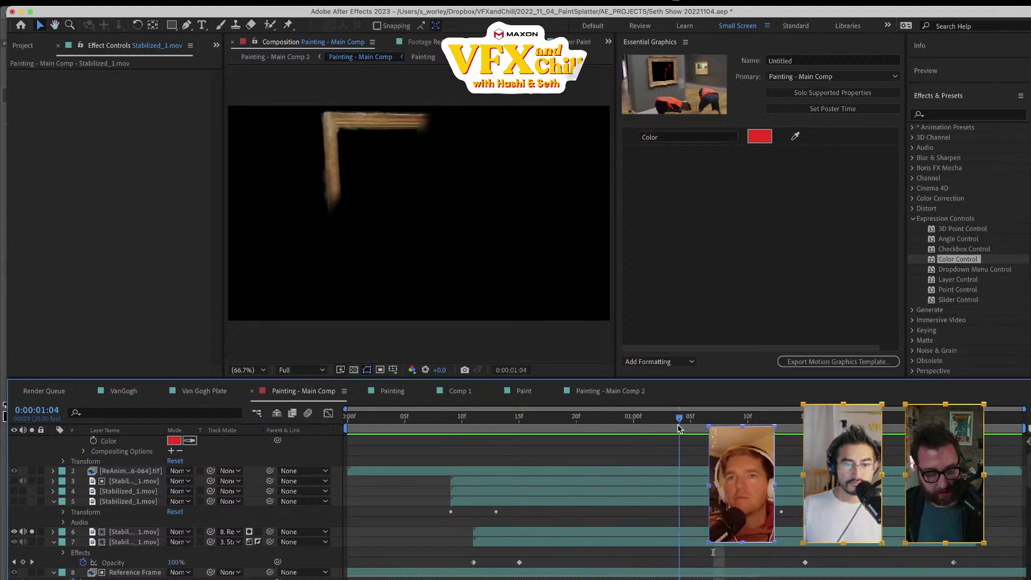
pyautogui.moveTo(785, 435); pyautogui.dragTo(702, 435)
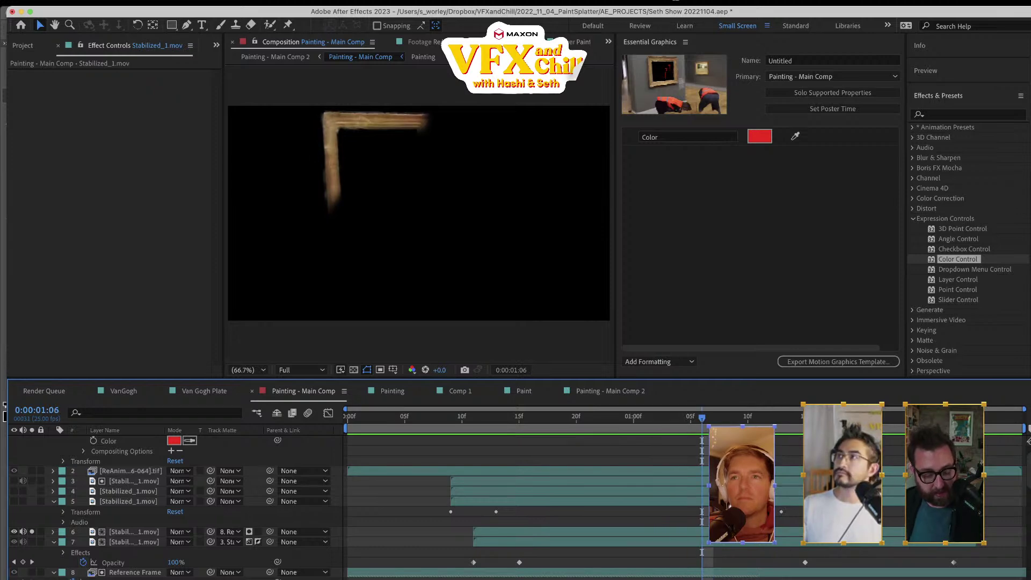
# - Switch to the FootageCrate site in the browser and search its archives for "splatter" instead of "drip"
pyautogui.press('super+Tab')
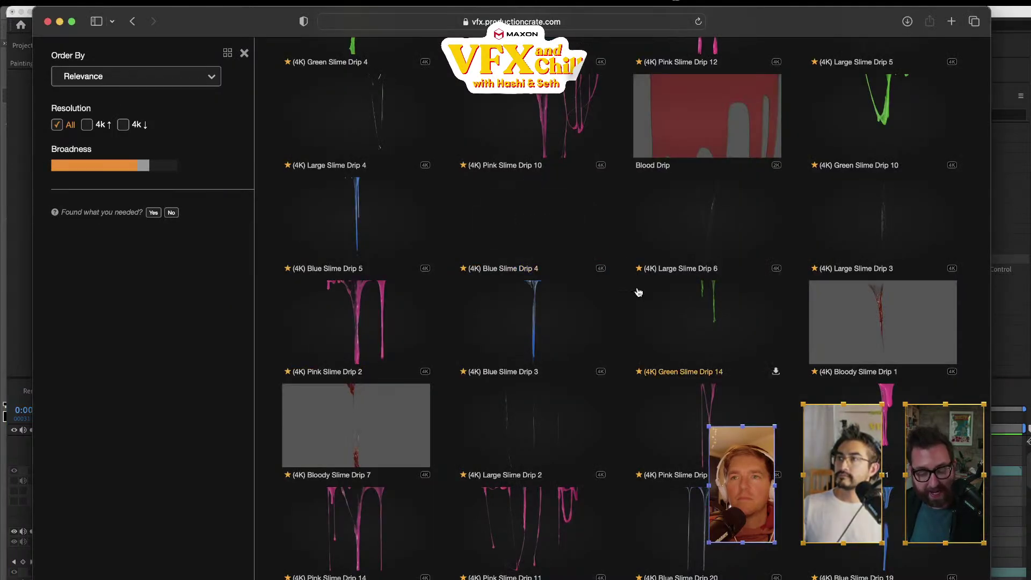
pyautogui.scroll(10, 394, 79)
pyautogui.moveTo(341, 61); pyautogui.dragTo(273, 52)
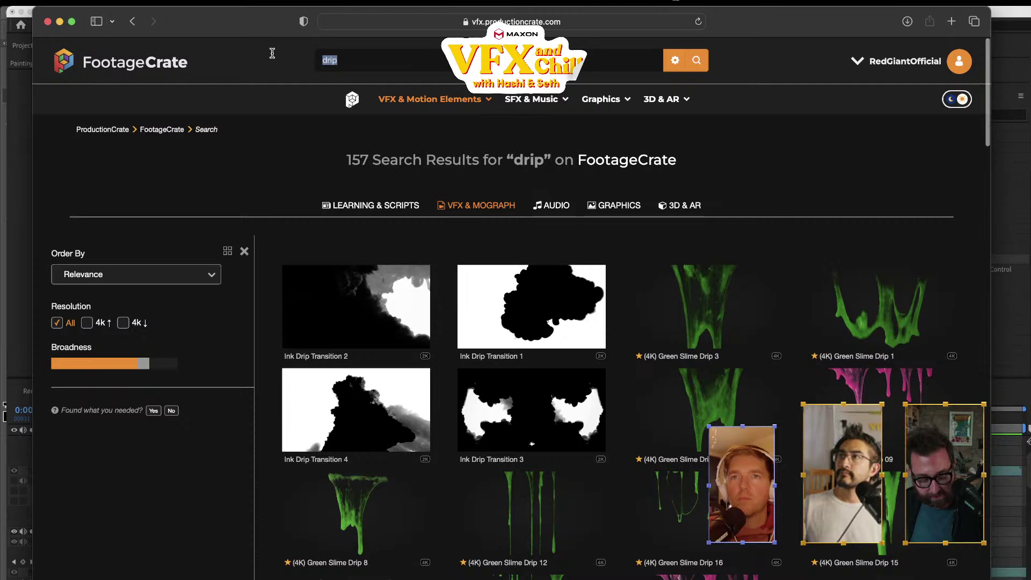
pyautogui.press('BackSpace')
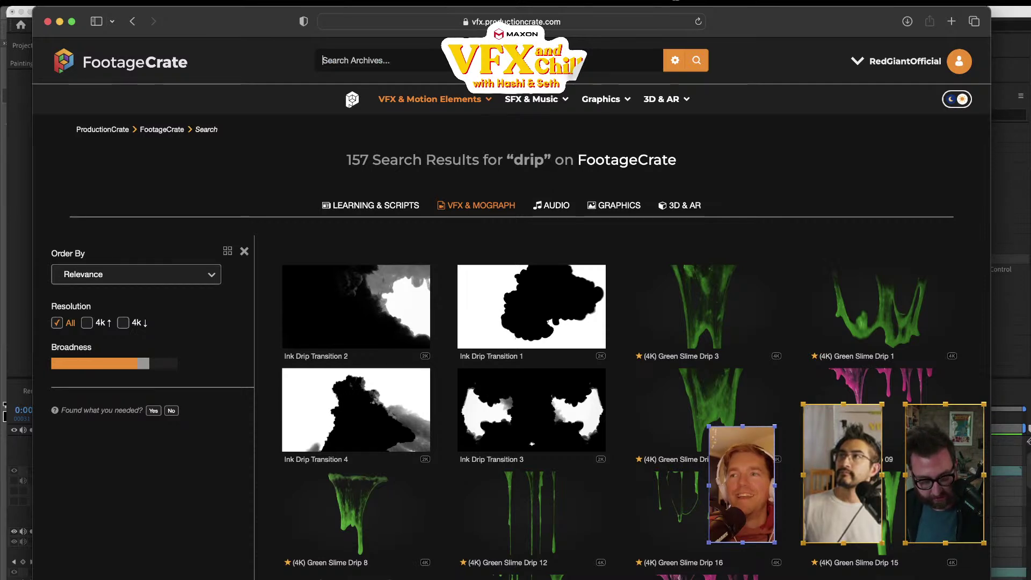
pyautogui.write('splatter')
pyautogui.press('Return')
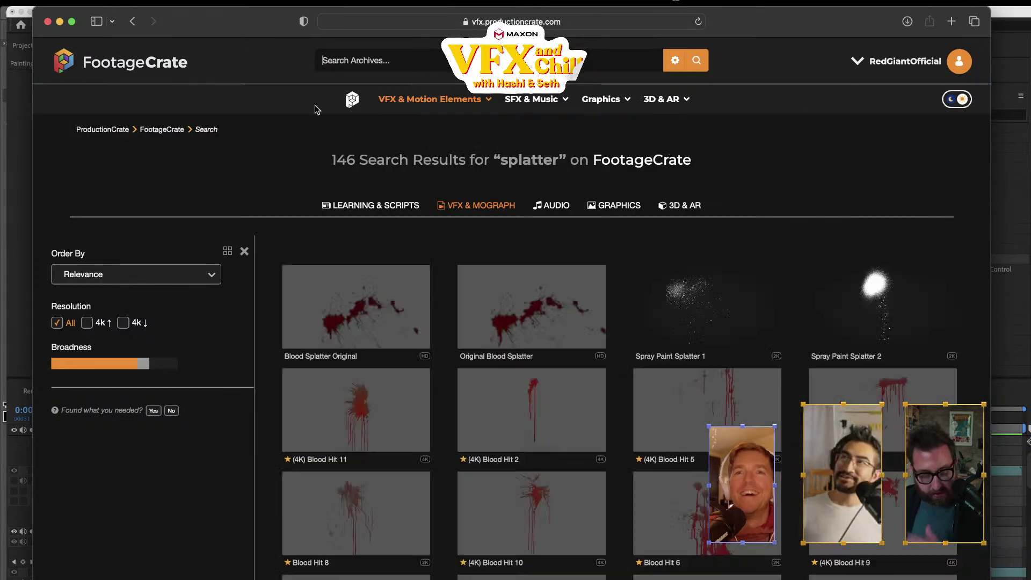
# - Browse the splatter results on FootageCrate and examine the ink splat, blood squib and blood hit clip previews
pyautogui.scroll(-5, 450, 297)
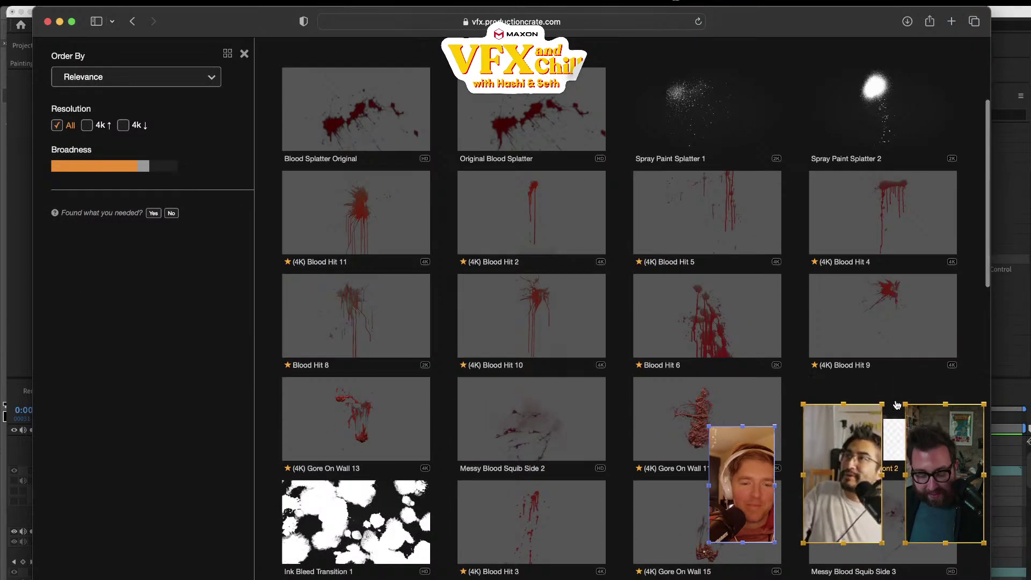
pyautogui.scroll(-10, 759, 417)
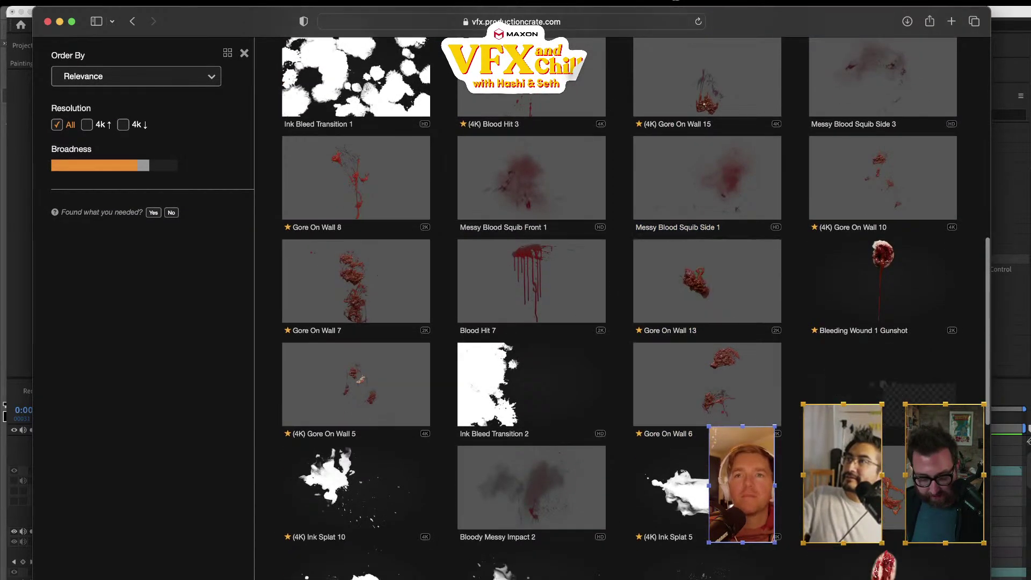
pyautogui.scroll(-10, 697, 401)
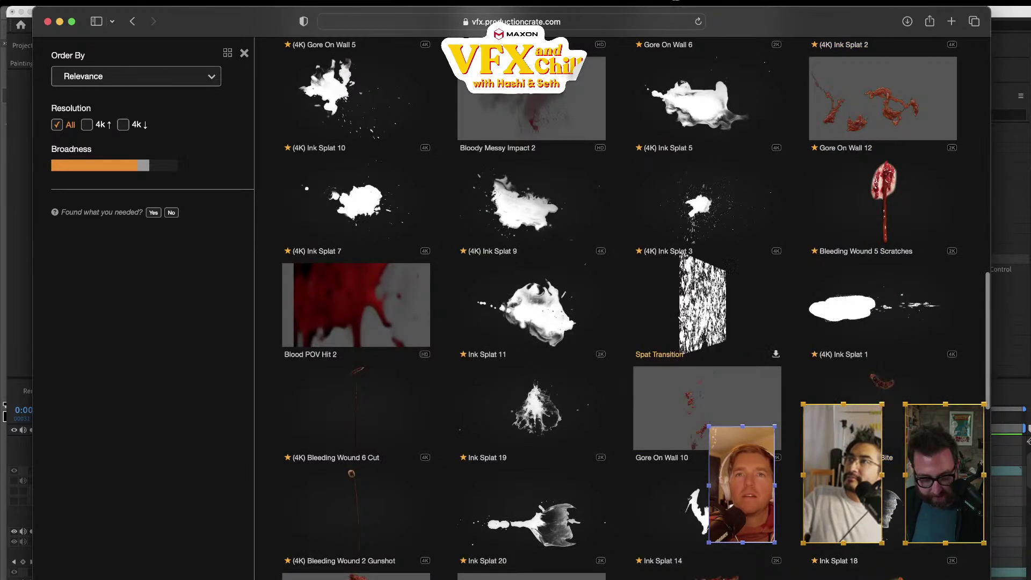
pyautogui.scroll(-10, 558, 415)
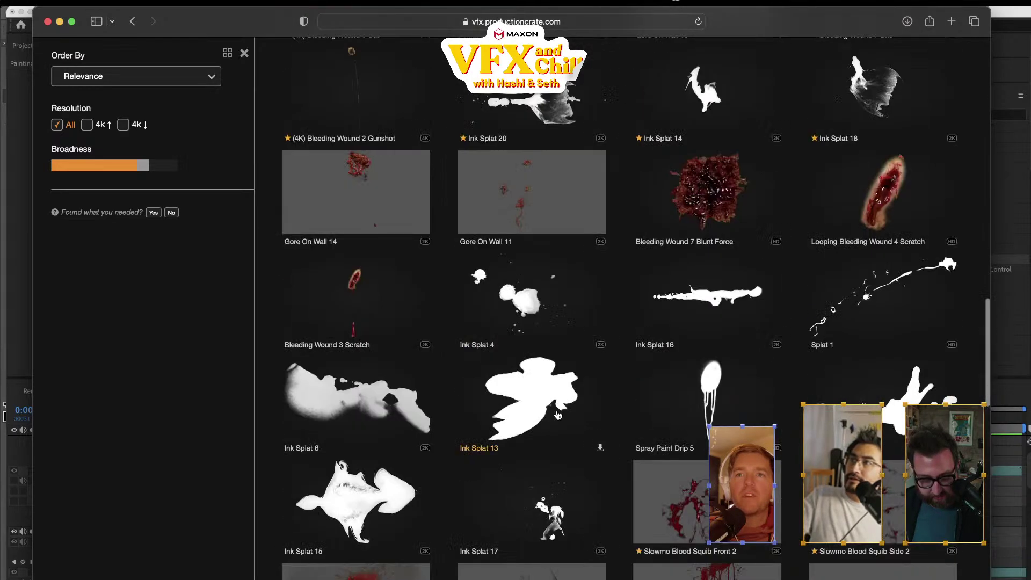
pyautogui.scroll(-5, 537, 344)
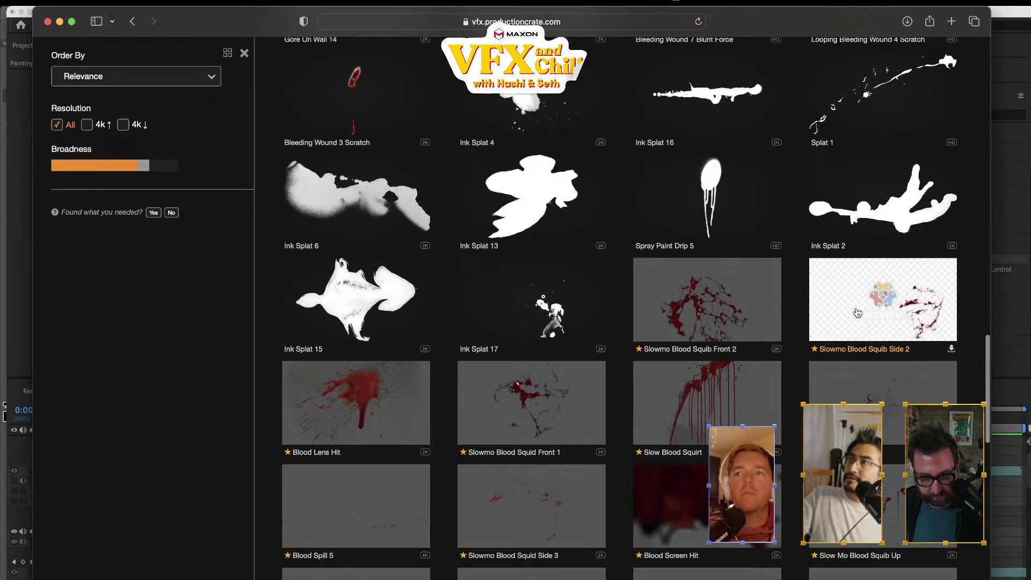
pyautogui.scroll(-5, 634, 424)
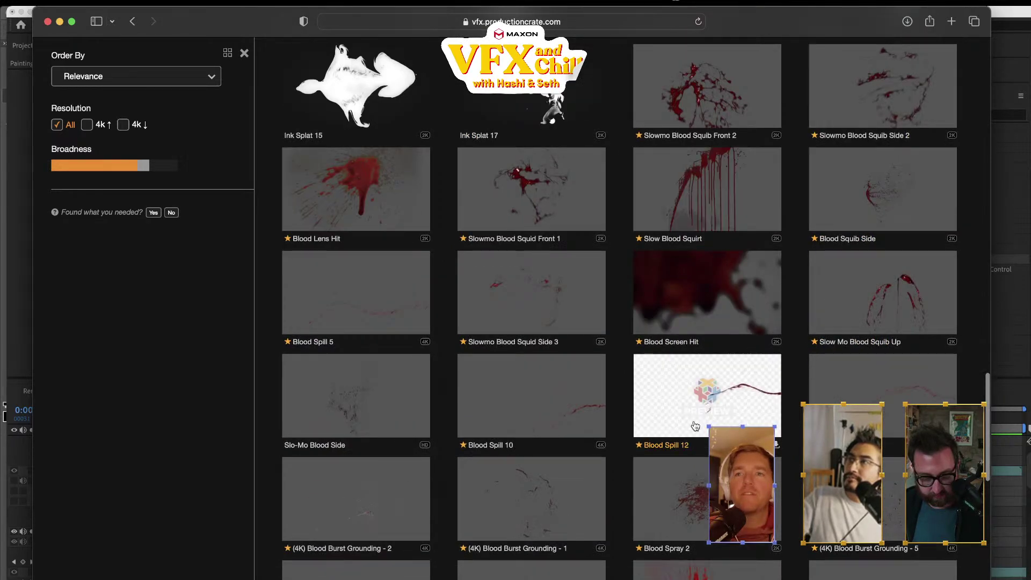
pyautogui.scroll(-8, 666, 529)
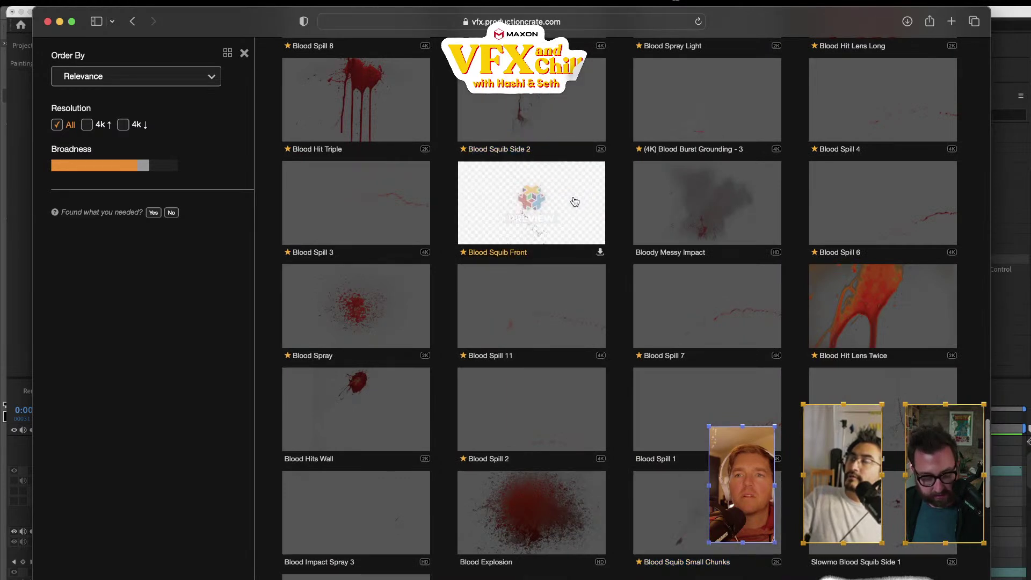
pyautogui.scroll(2, 573, 199)
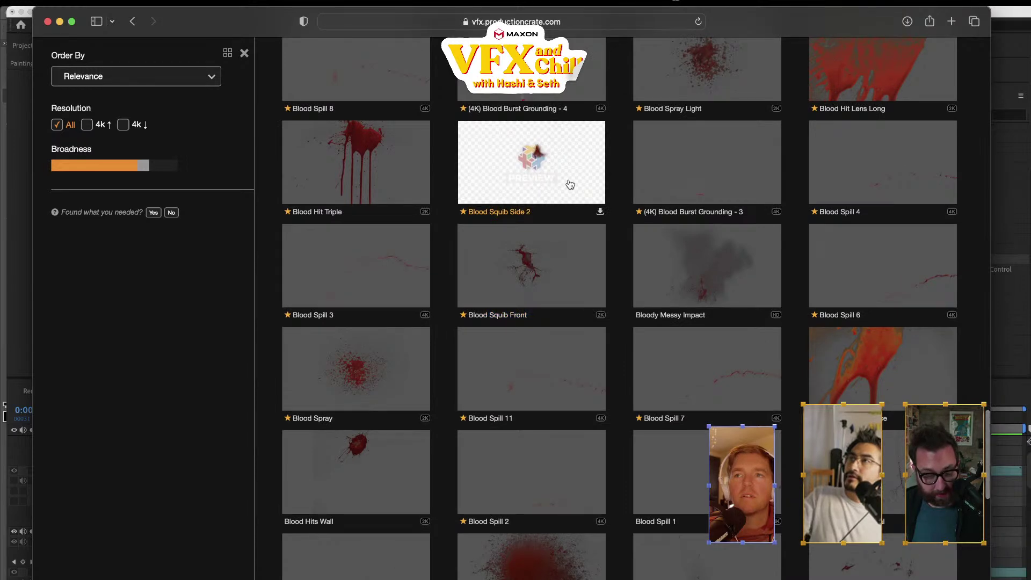
pyautogui.scroll(6, 570, 184)
pyautogui.scroll(-1, 571, 184)
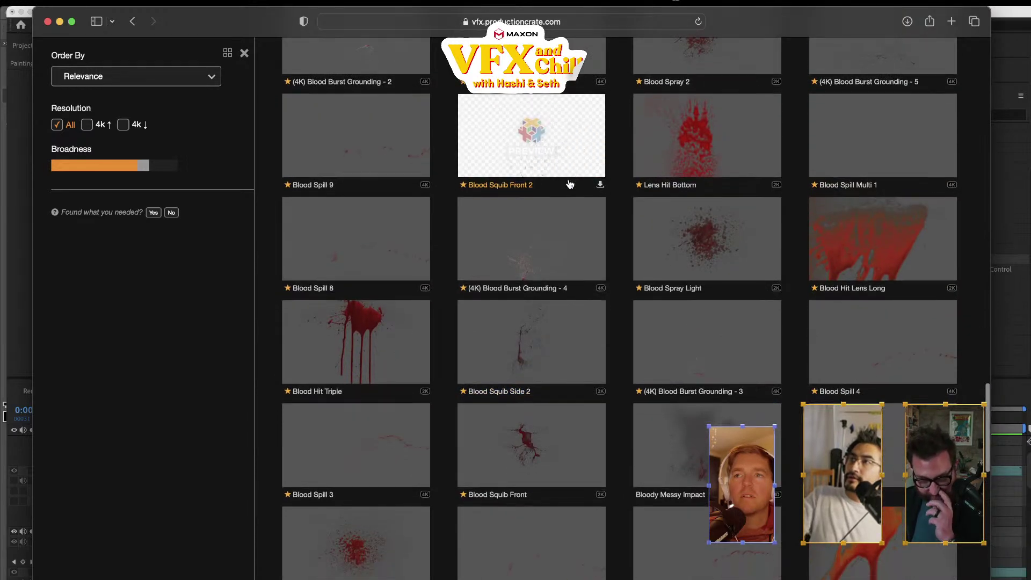
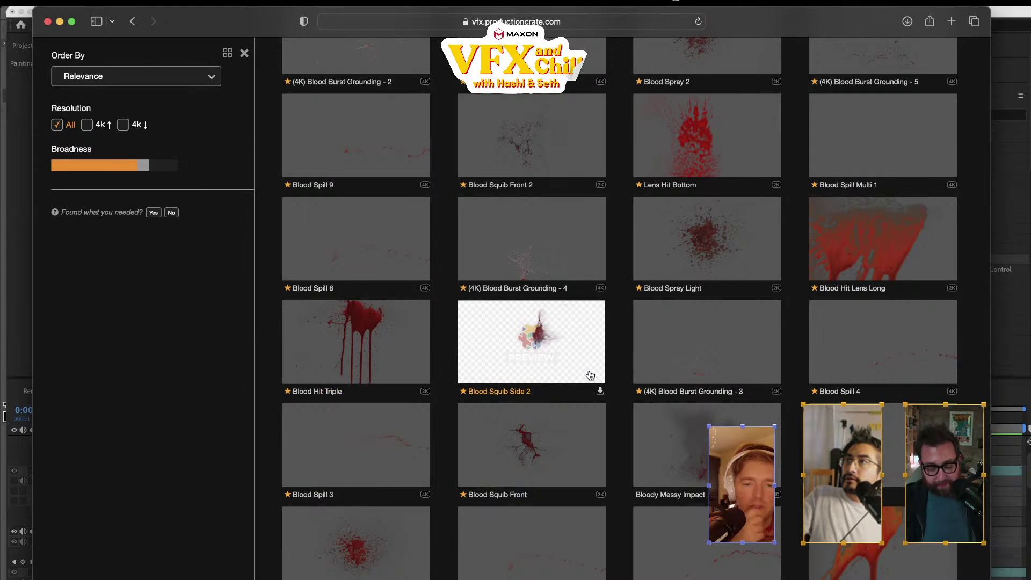
# - Download the Blood Squib Side 2 clip and look through the remaining splatter results
pyautogui.click(600, 391)
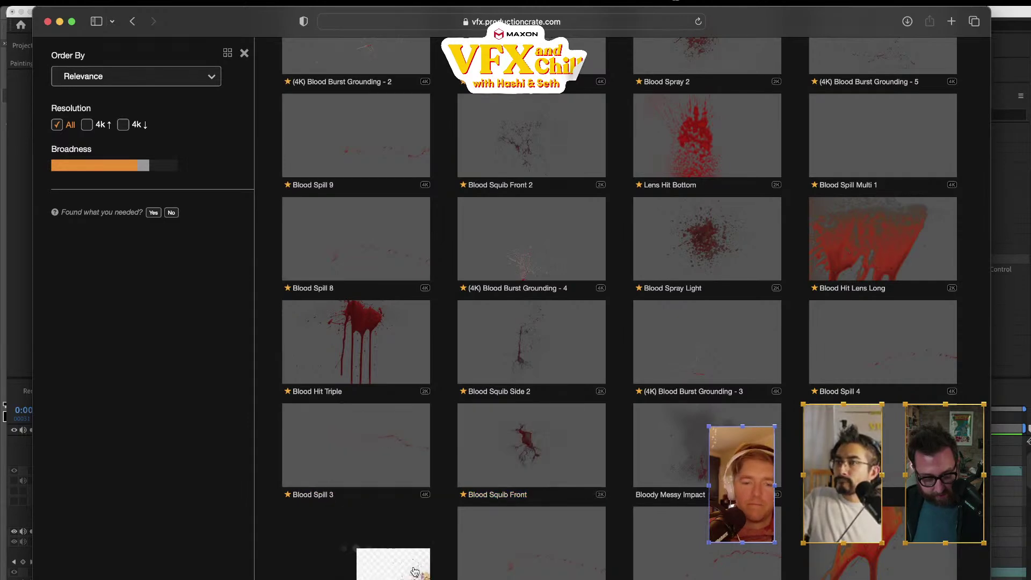
pyautogui.scroll(-5, 534, 562)
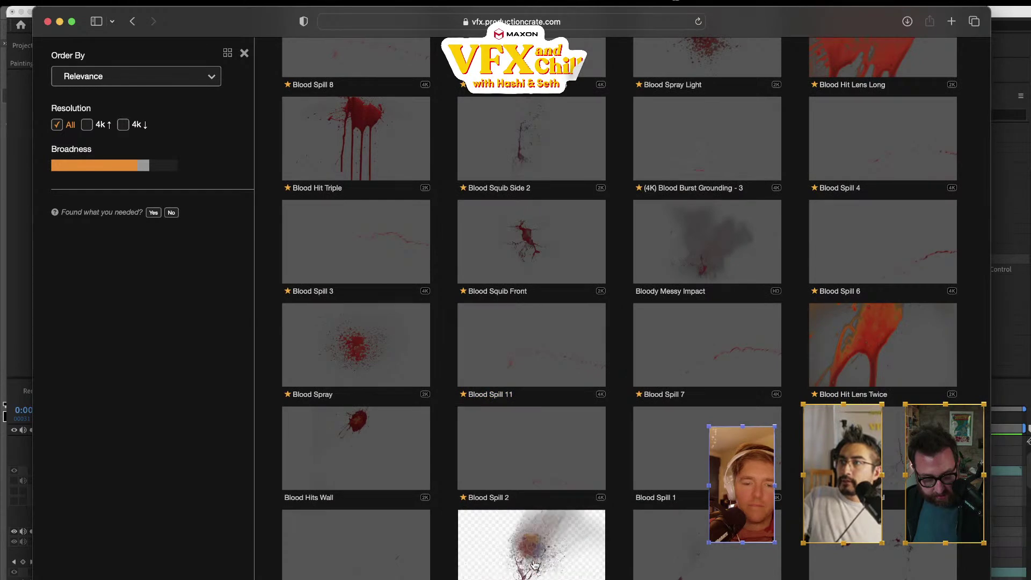
pyautogui.scroll(-6, 535, 564)
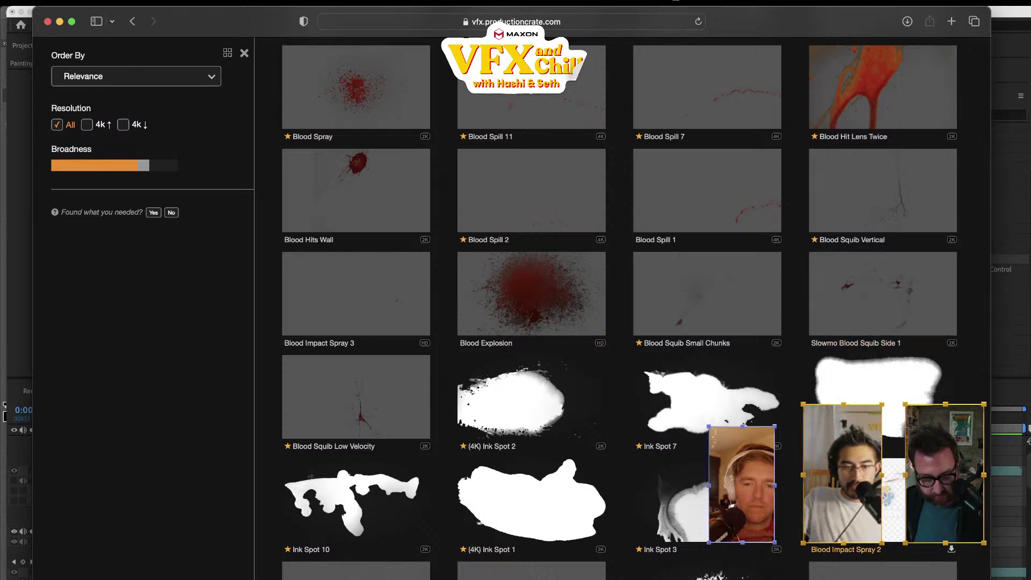
pyautogui.scroll(-4, 884, 370)
pyautogui.scroll(-10, 547, 408)
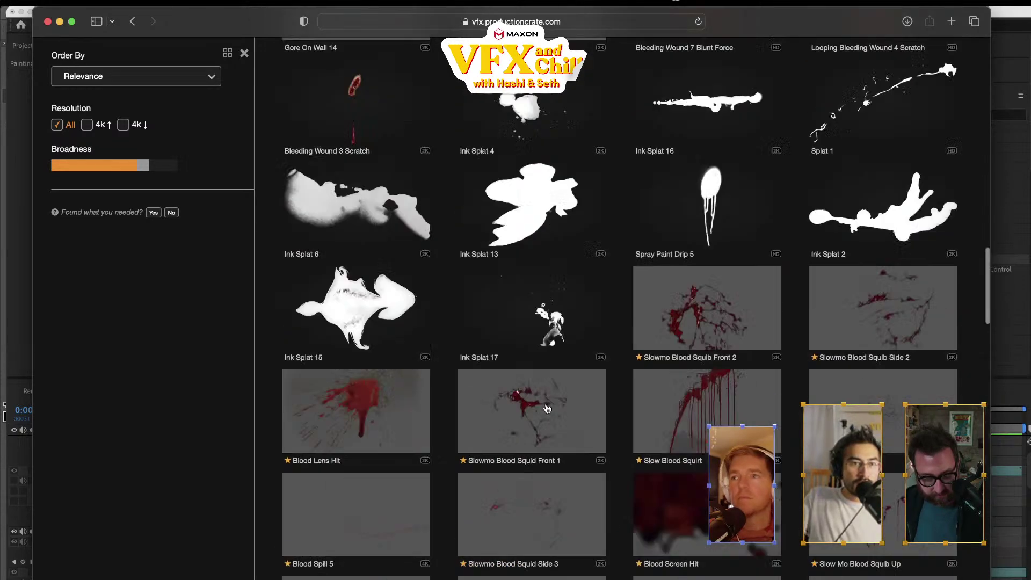
# - Search FootageCrate for "blood squib" instead of "splatter"
pyautogui.scroll(15, 547, 408)
pyautogui.moveTo(375, 60); pyautogui.dragTo(246, 56)
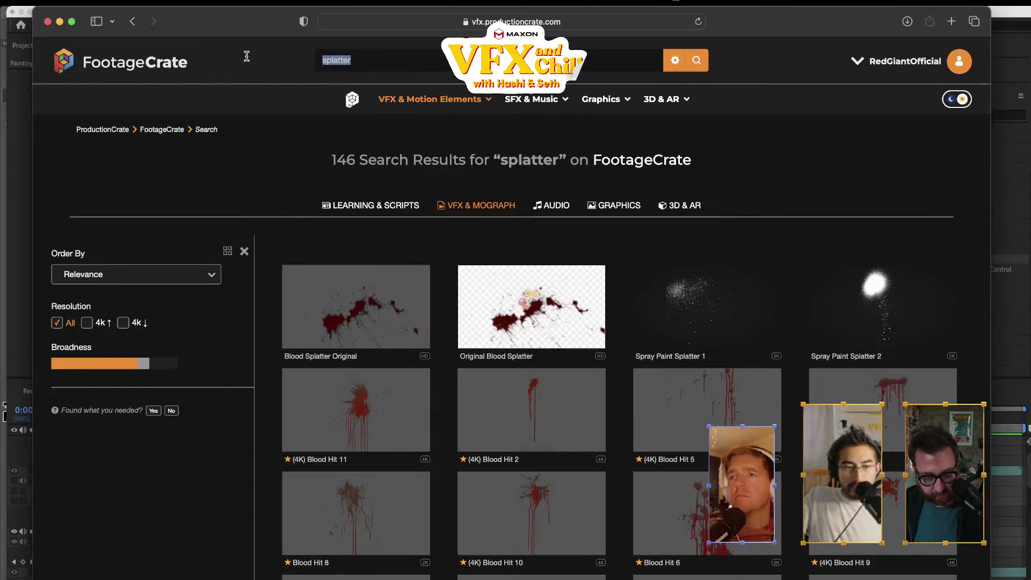
pyautogui.write('blood squib')
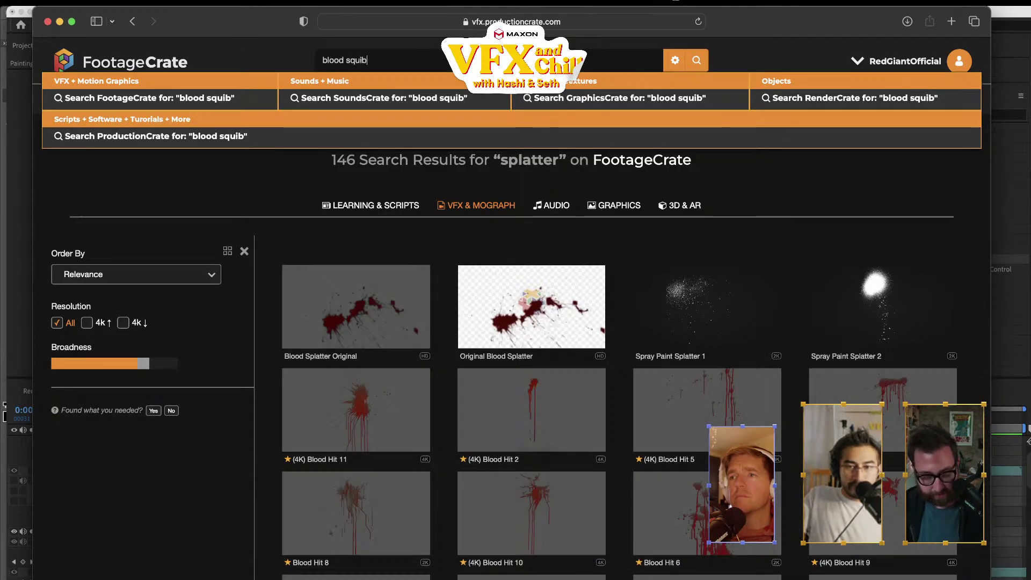
pyautogui.press('Return')
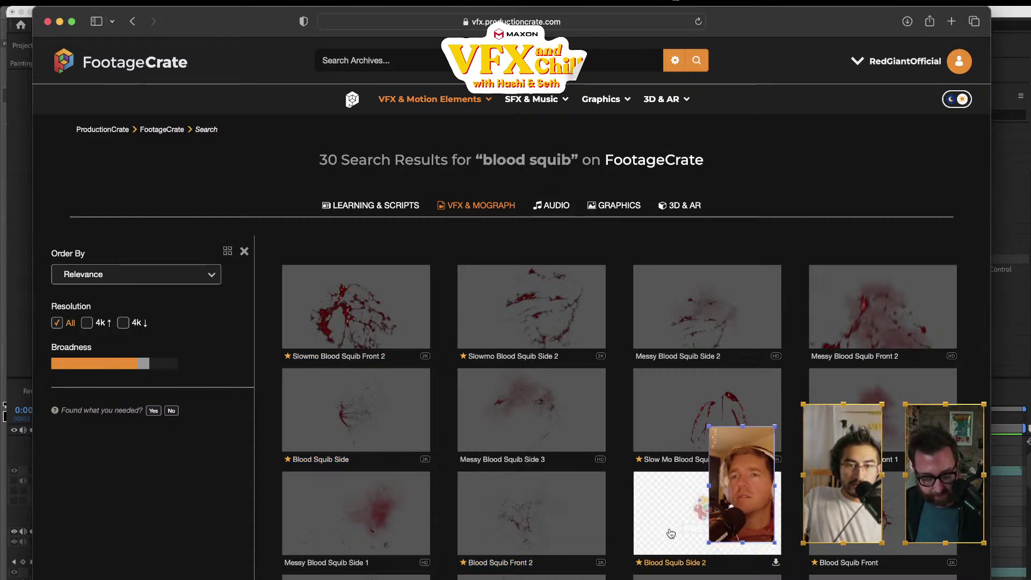
# - Download the Blood Squib Side 2 and Blood Squib Front 2 clips from the blood squib results
pyautogui.click(773, 562)
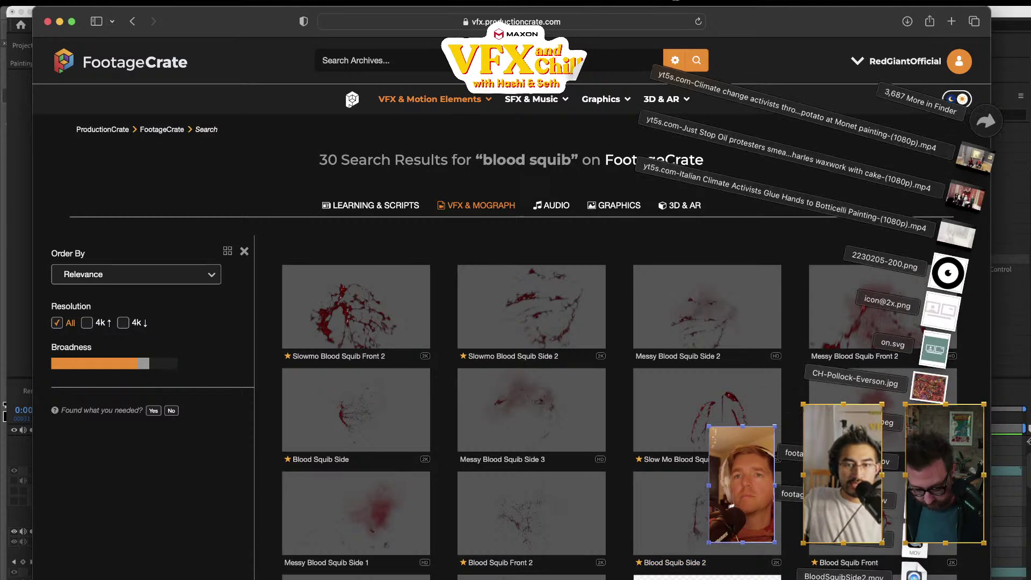
pyautogui.scroll(-3, 780, 521)
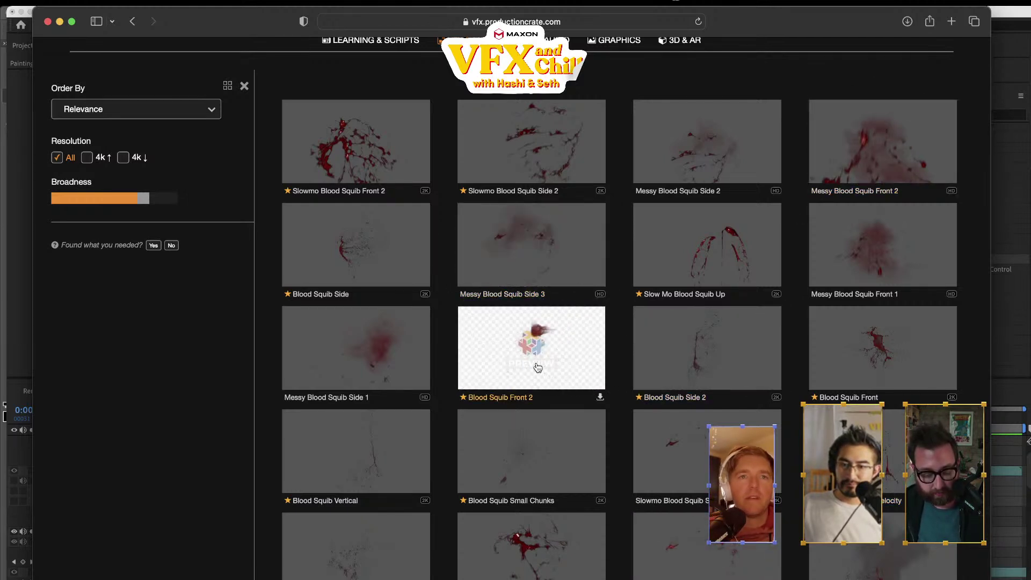
pyautogui.click(600, 399)
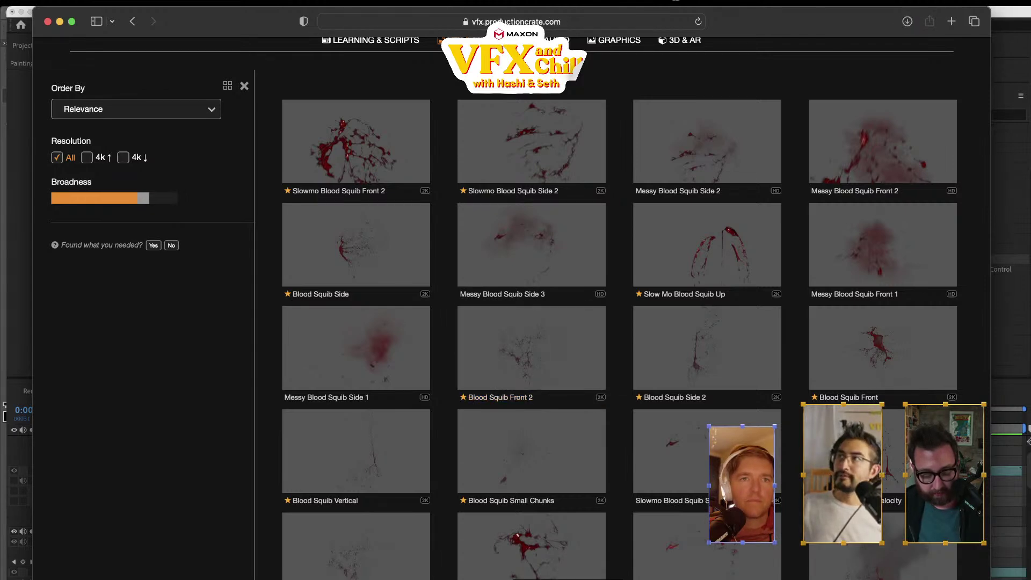
# - Switch back to After Effects and turn off solo for Stabilized_1.mov layer 6
pyautogui.press('super+Tab')
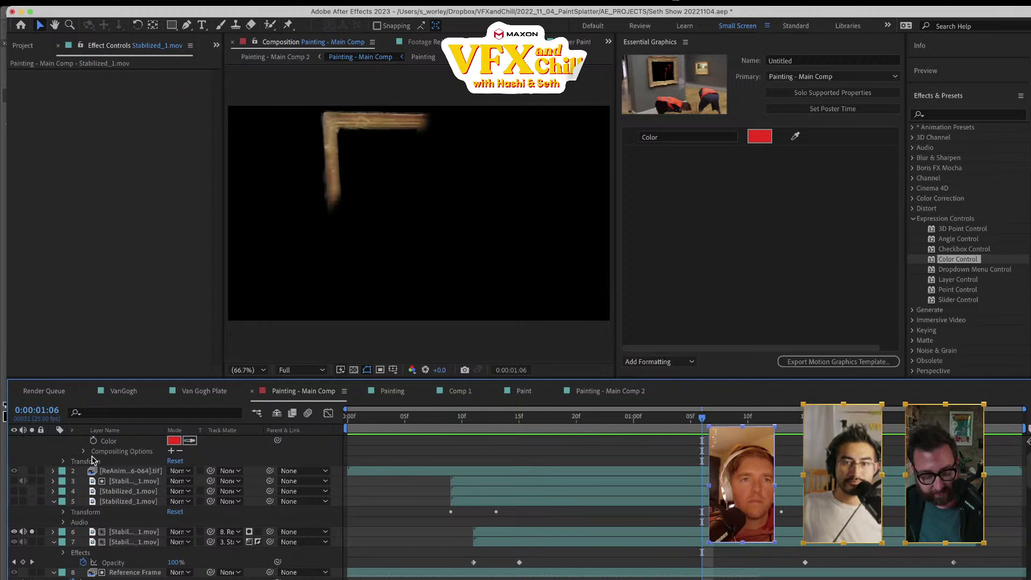
pyautogui.click(134, 572)
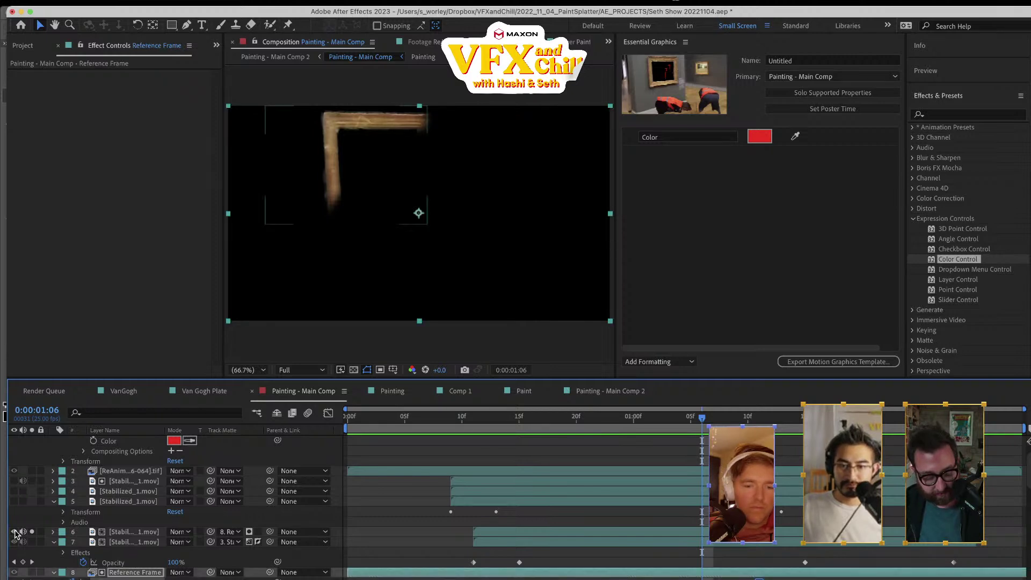
pyautogui.click(31, 531)
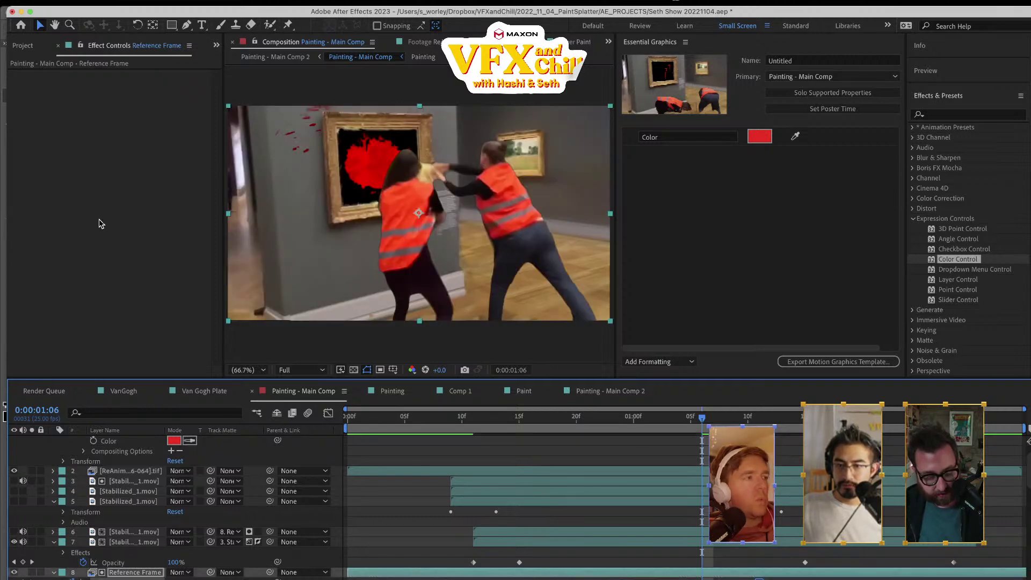
# - Import BloodSquibFront2.mov and BloodSquibSide2.mov from the Downloads folder and select BloodSquibFront2.mov in the project
pyautogui.click(24, 45)
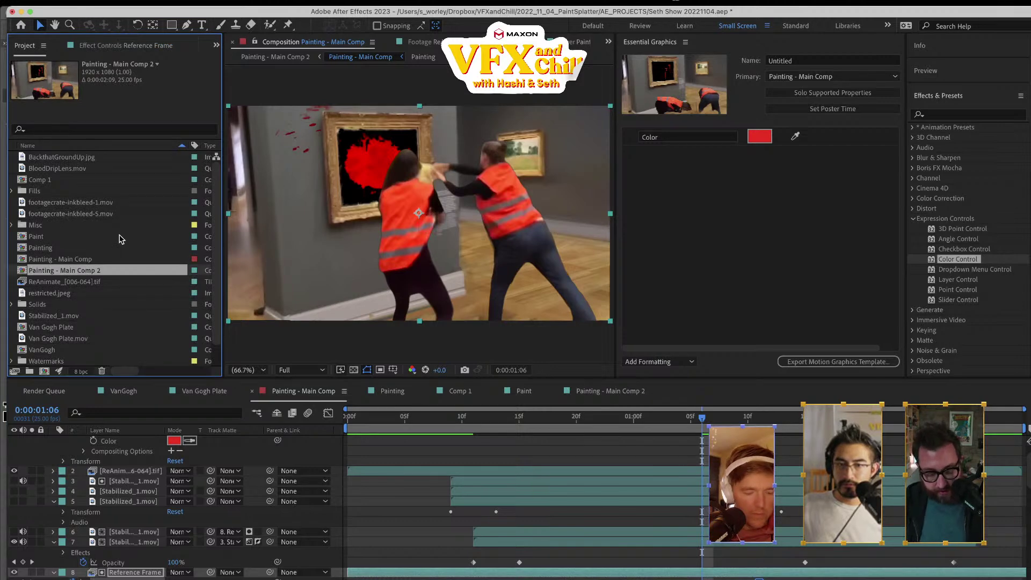
pyautogui.press('super+i')
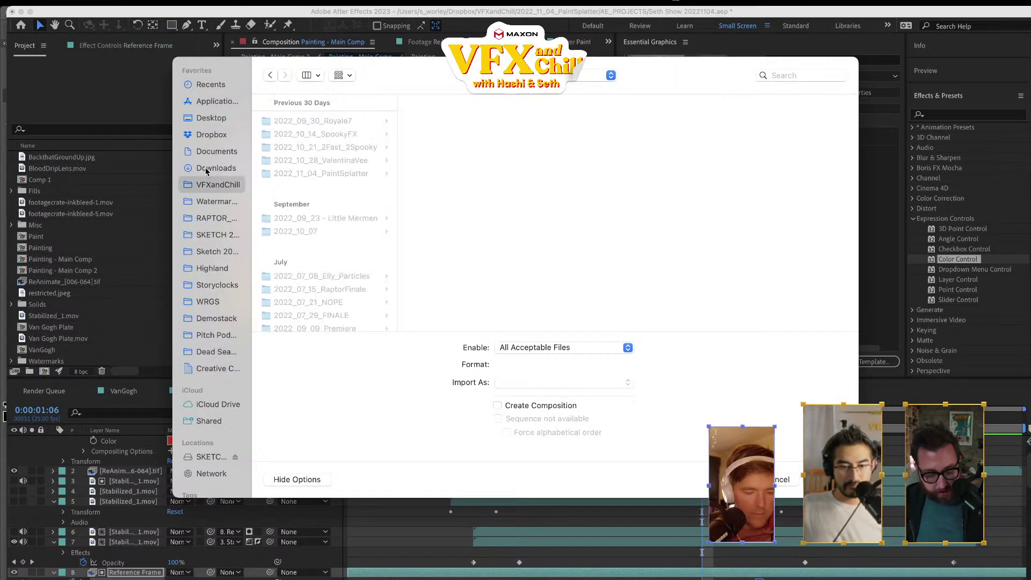
pyautogui.click(205, 169)
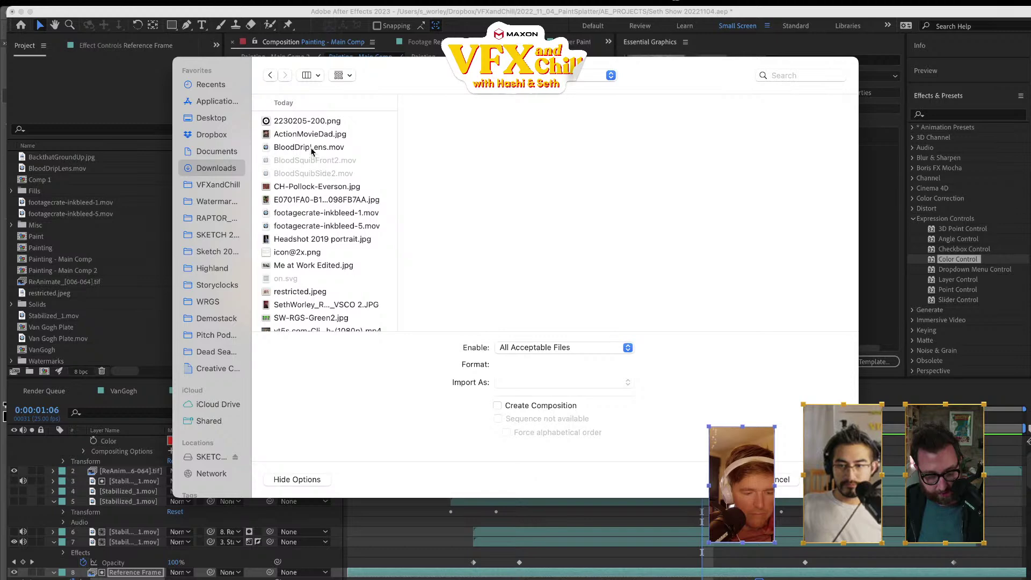
pyautogui.click(312, 160)
pyautogui.keyDown('shift'); pyautogui.click(313, 173); pyautogui.keyUp('shift')
pyautogui.press('Return')
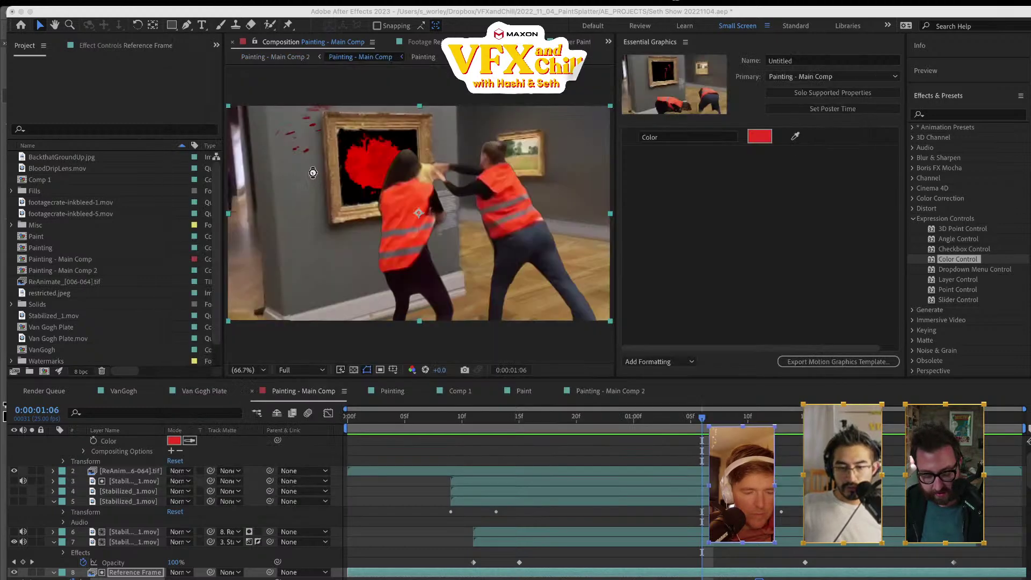
pyautogui.click(67, 214)
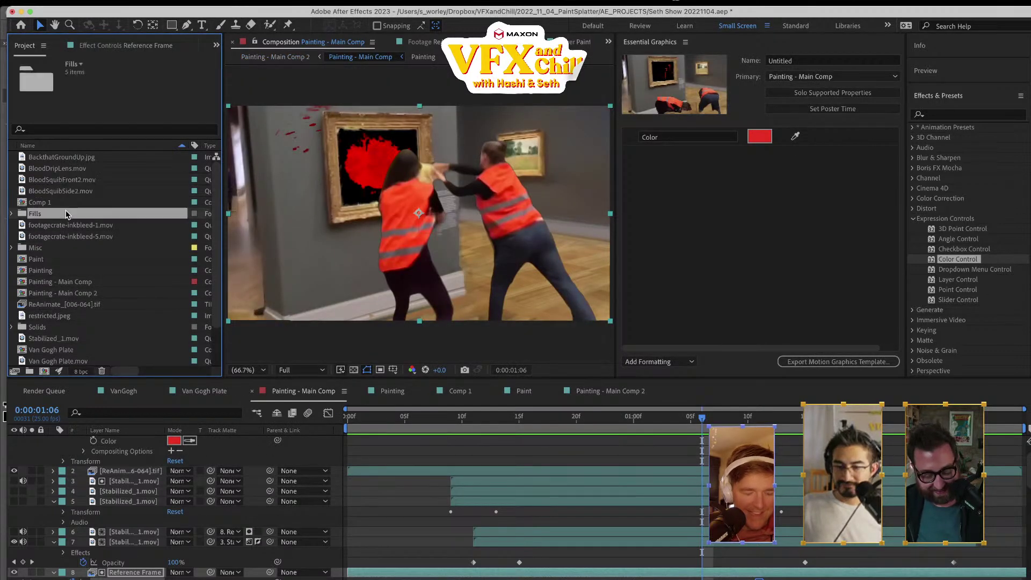
pyautogui.click(59, 183)
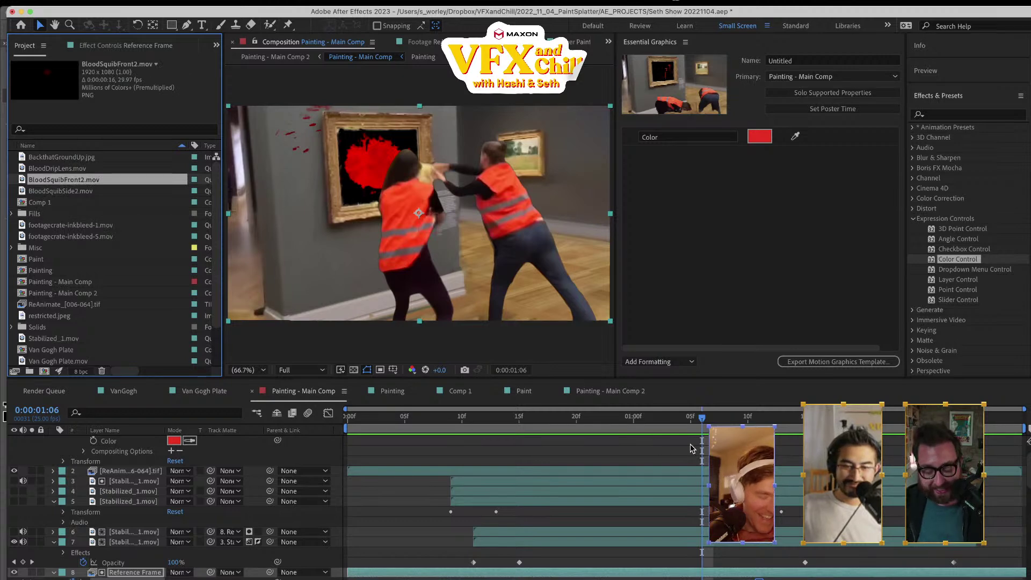
# - Go to 0:00:01:05 and hide Stabilized_1.mov layer 7 to remove its wall splatter
pyautogui.click(644, 417)
pyautogui.moveTo(644, 417); pyautogui.dragTo(691, 418)
pyautogui.scroll(2, 49, 480)
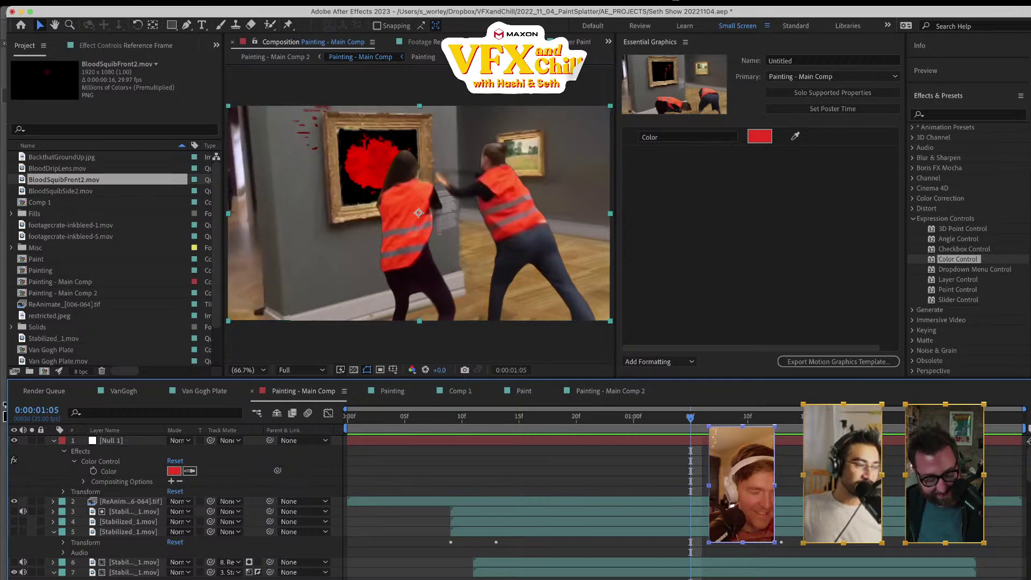
pyautogui.scroll(-4, 172, 510)
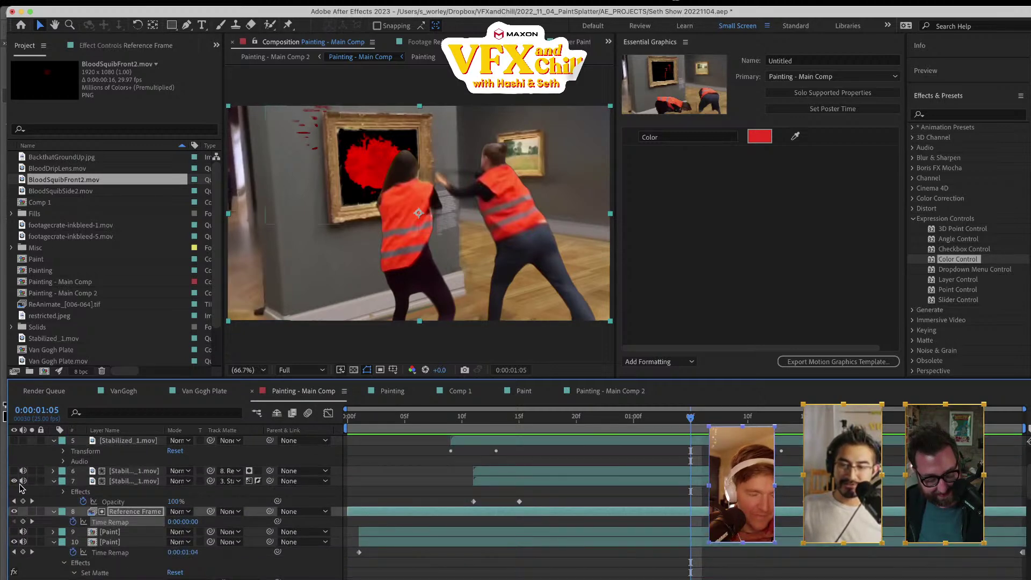
pyautogui.click(15, 482)
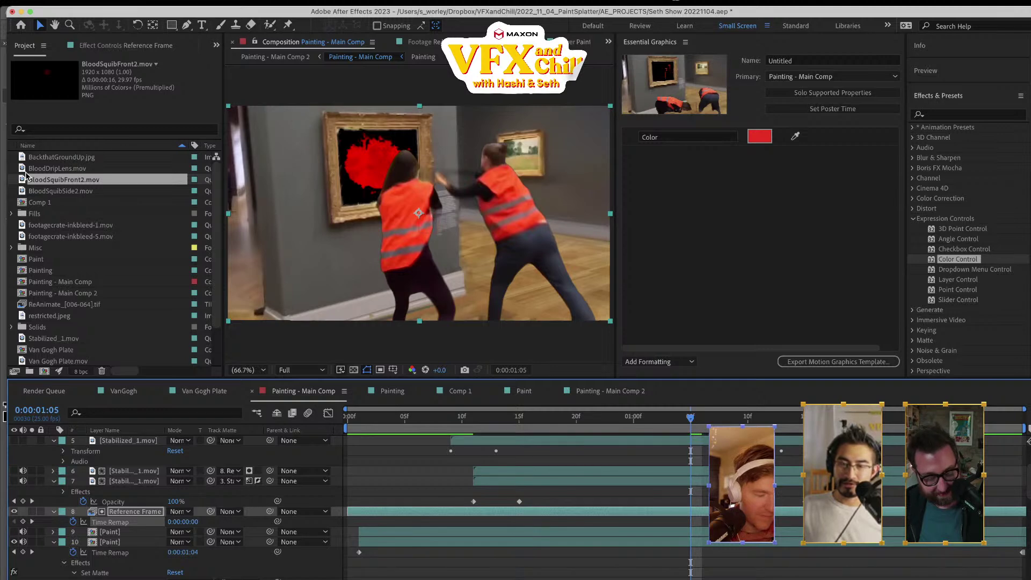
# - Add BloodSquibFront2.mov below Null 1, start it at about 0:00:01:02, position it over the framed painting, and preview it
pyautogui.moveTo(21, 183); pyautogui.dragTo(138, 493)
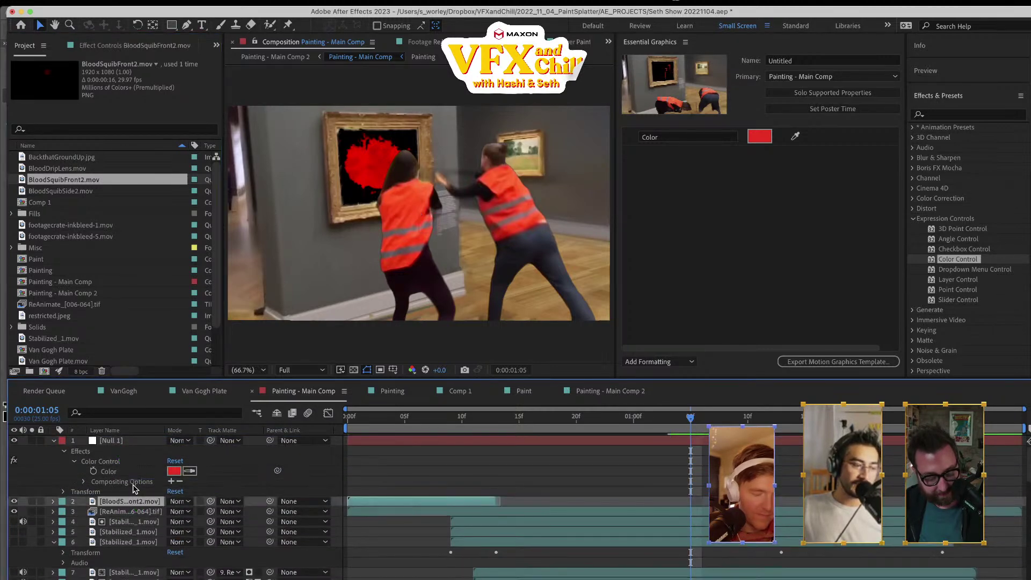
pyautogui.moveTo(352, 502); pyautogui.dragTo(674, 526)
pyautogui.moveTo(436, 178)
pyautogui.mouseDown()
pyautogui.moveTo(375, 163)
pyautogui.moveTo(393, 153)
pyautogui.mouseUp()
pyautogui.click(454, 345)
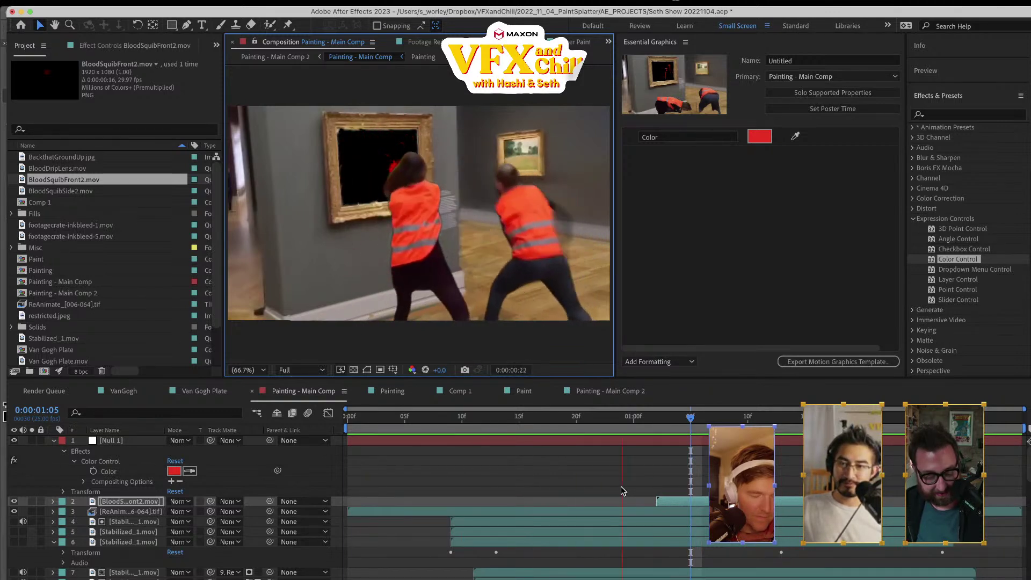
pyautogui.press('space')
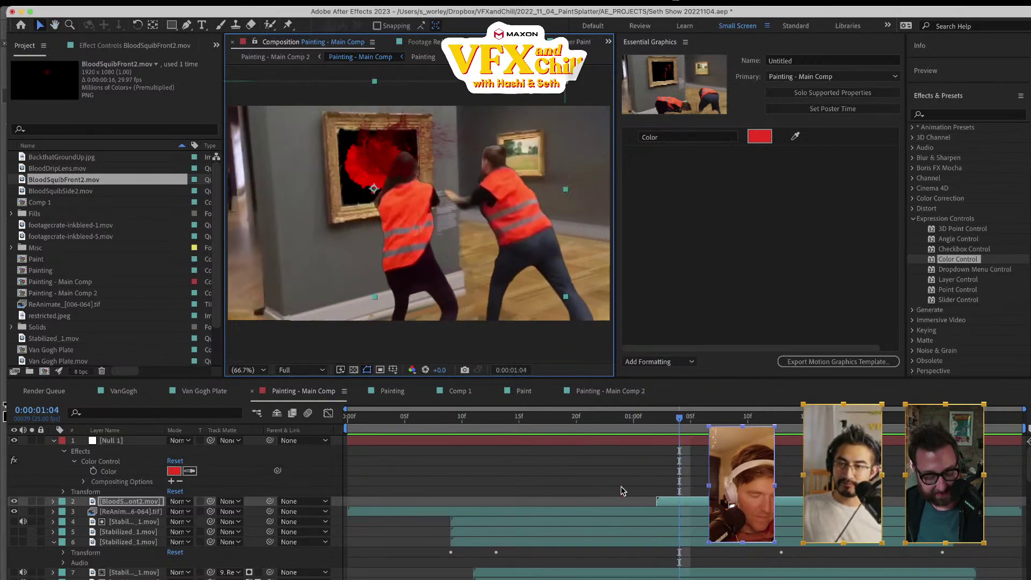
# - Flip the BloodSquibFront2.mov layer horizontally by setting its Scale to -100, 100%
pyautogui.click(142, 501)
pyautogui.press('s')
pyautogui.click(181, 511)
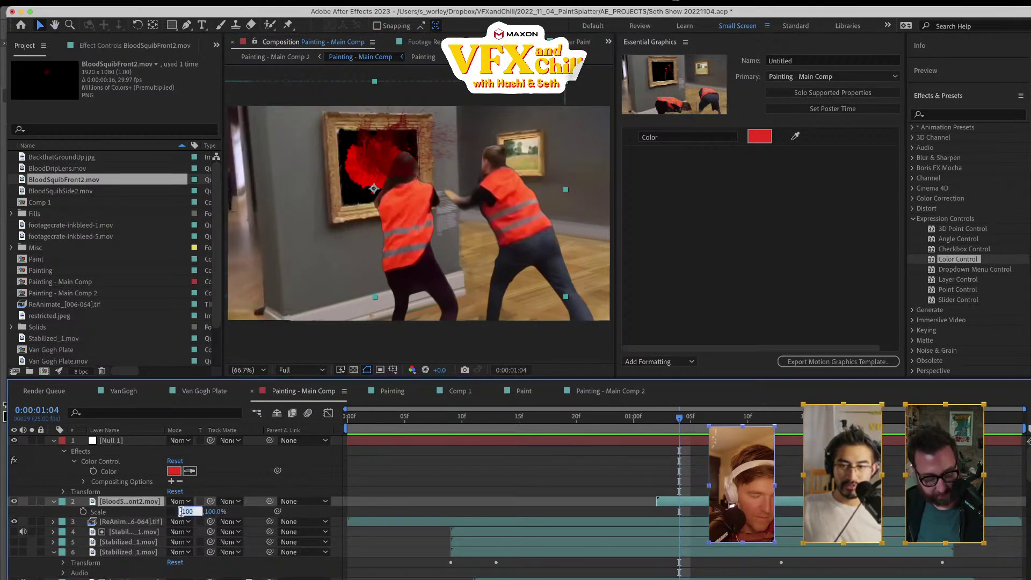
pyautogui.write('200')
pyautogui.press('Return')
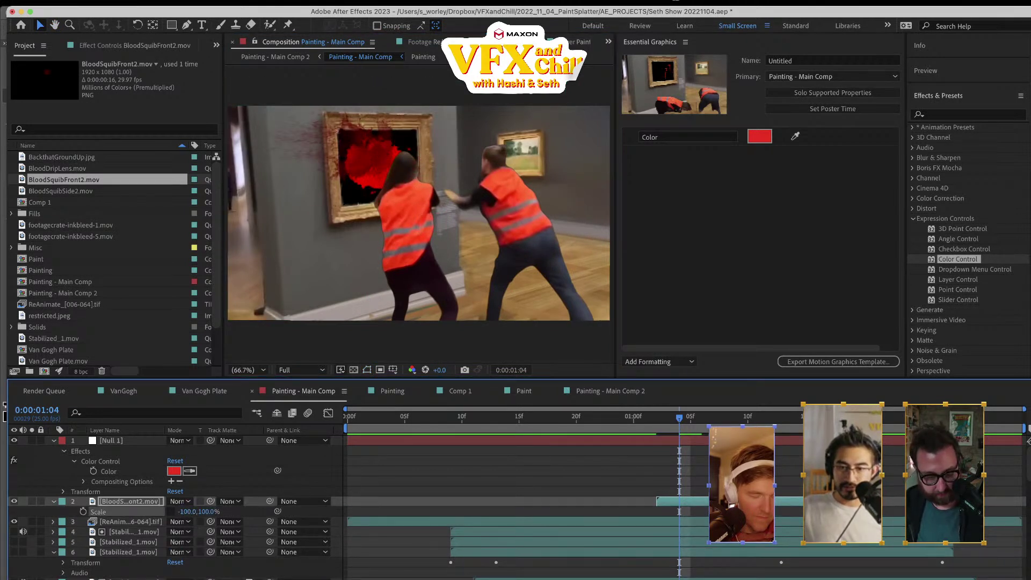
# - Move the BloodSquibFront2.mov layer directly beneath the ReAnimate .tif layer and preview the splatter behind the protesters
pyautogui.click(121, 505)
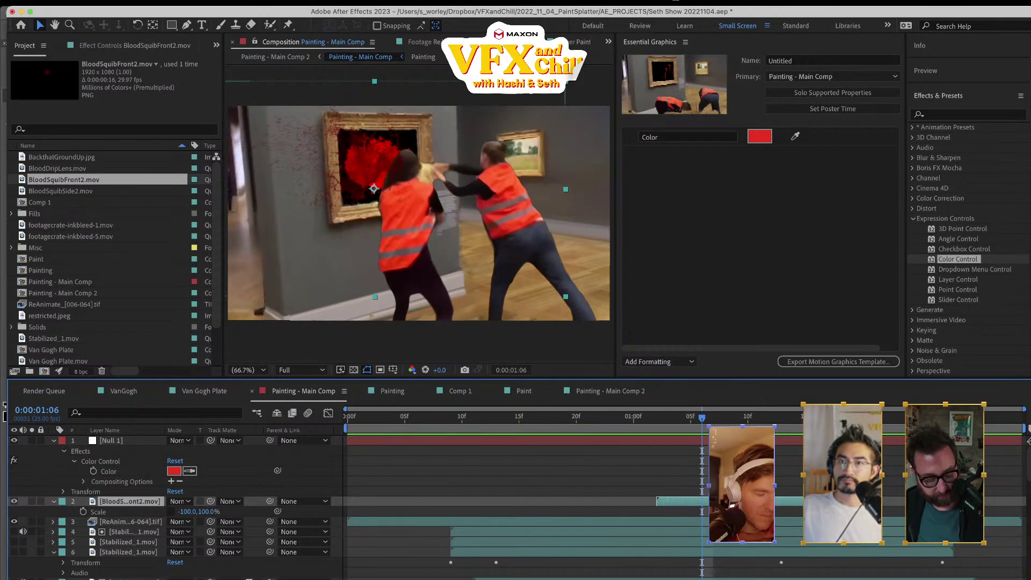
pyautogui.moveTo(121, 501); pyautogui.dragTo(135, 528)
pyautogui.press('space')
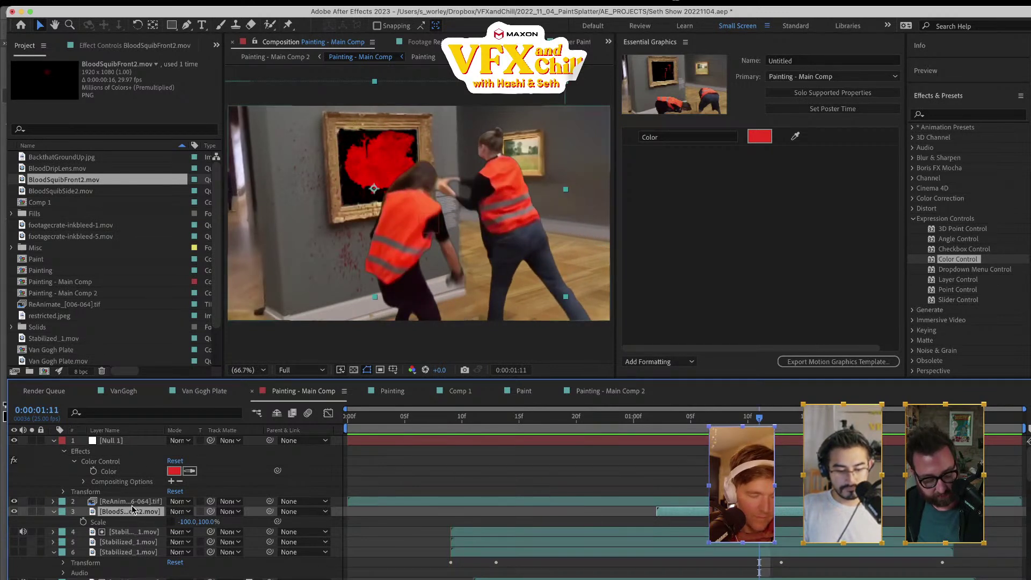
# - Apply Pixel Motion Blur to the BloodSquibFront2.mov layer and preview the splatter from 0:00:01:00
pyautogui.hotkey('ctrl', 'space')
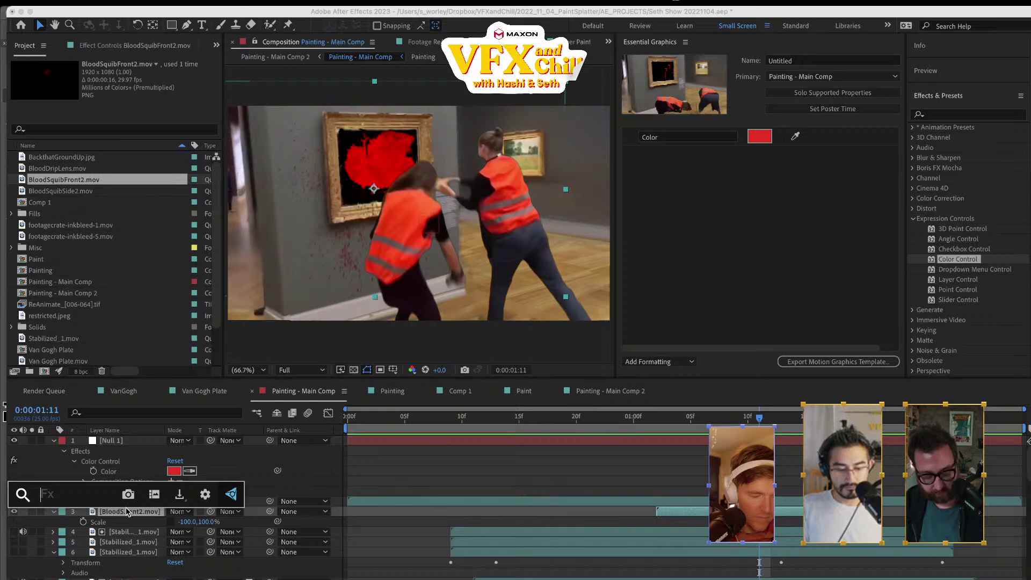
pyautogui.write('pixe')
pyautogui.press('Return')
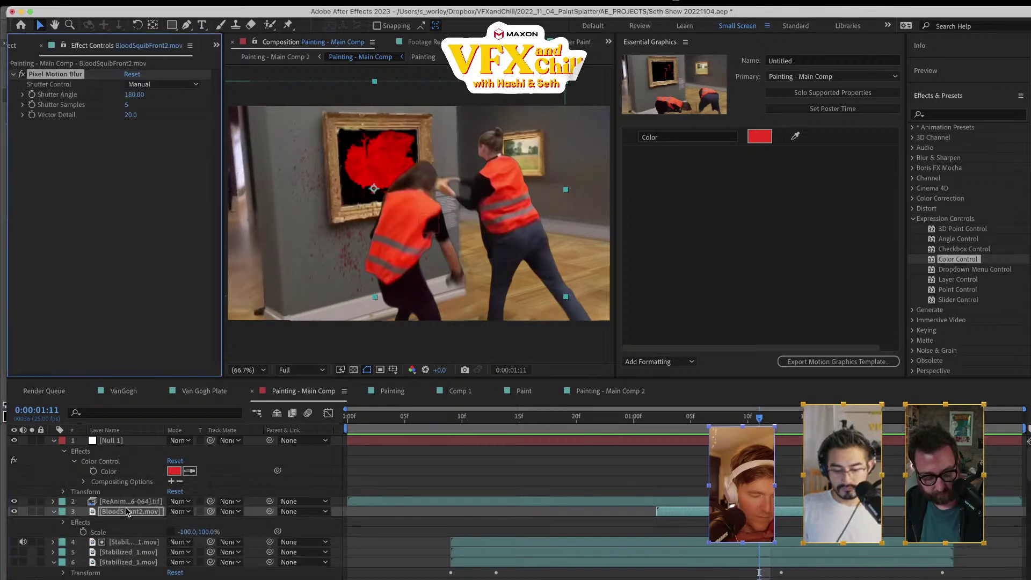
pyautogui.click(632, 421)
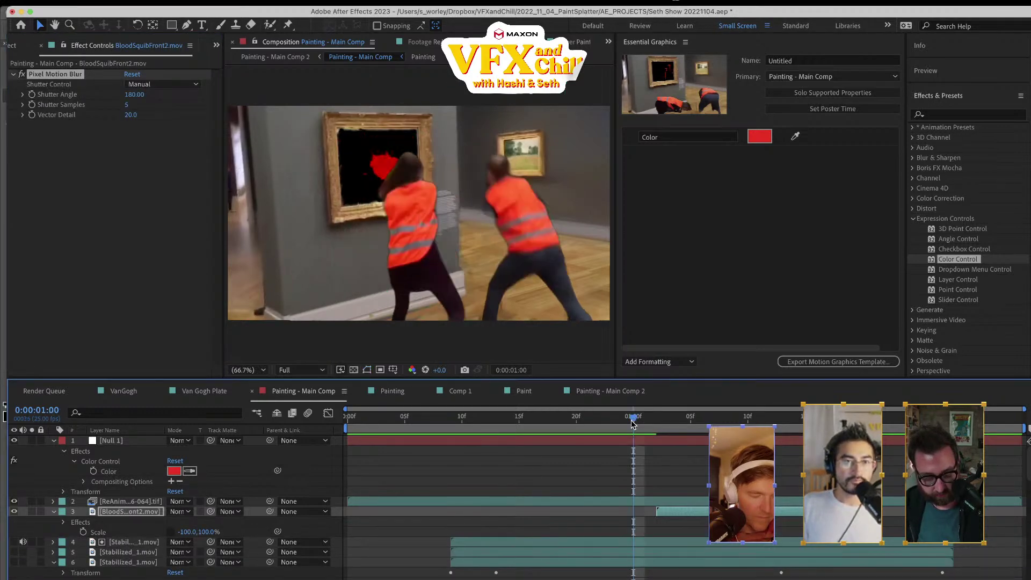
pyautogui.press('space')
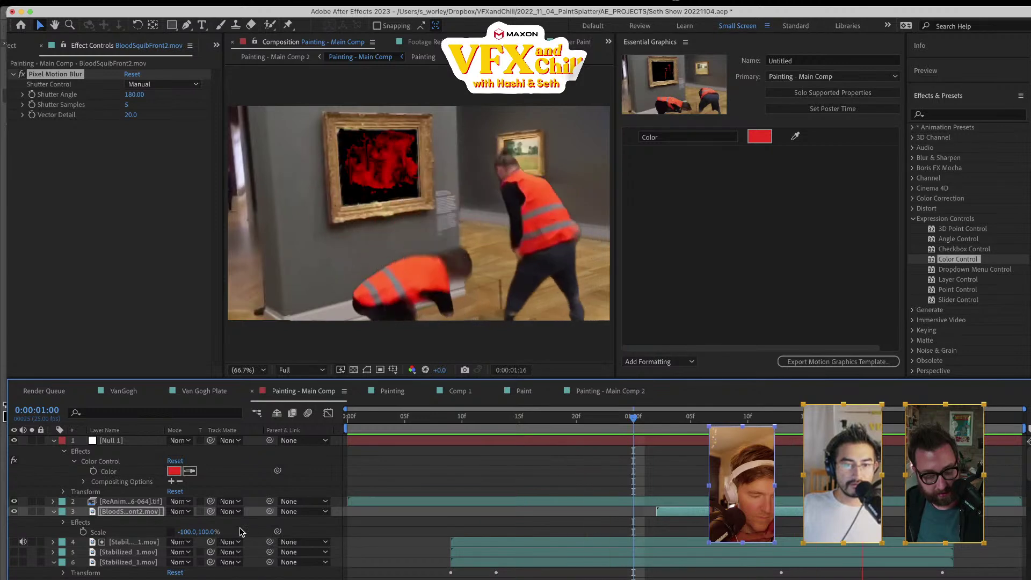
pyautogui.press('space')
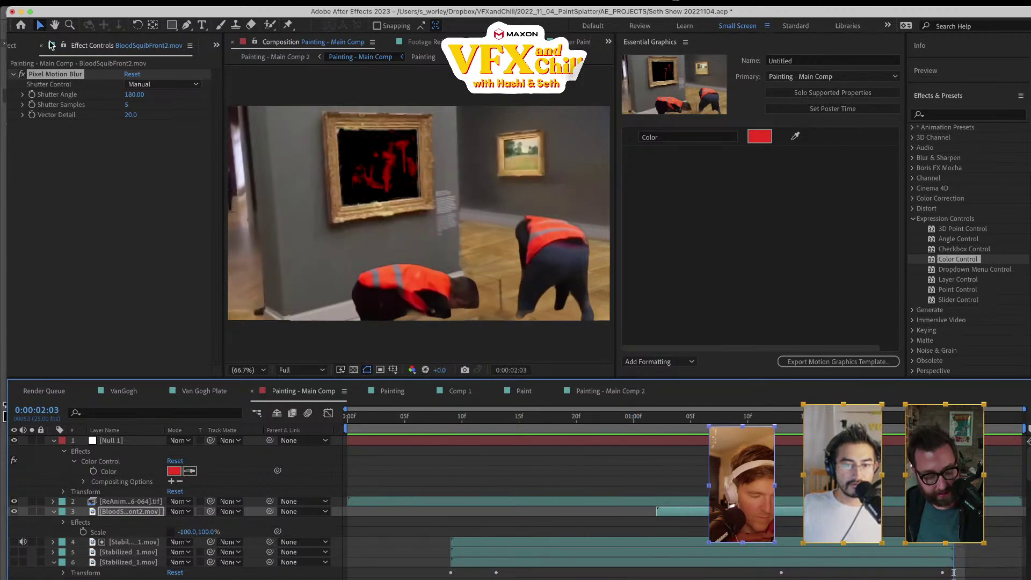
# - Add BloodSquibSide2.mov beneath the ReAnimate .tif layer, start it at about 0:00:01:02, and position its splatter over the framed painting
pyautogui.click(19, 46)
pyautogui.moveTo(72, 189); pyautogui.dragTo(124, 507)
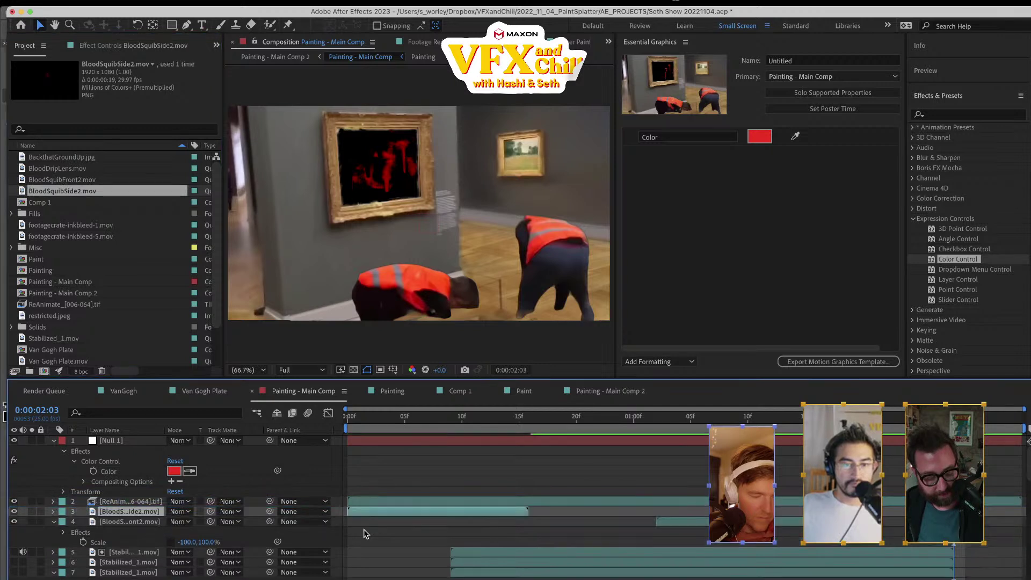
pyautogui.moveTo(369, 512); pyautogui.dragTo(613, 538)
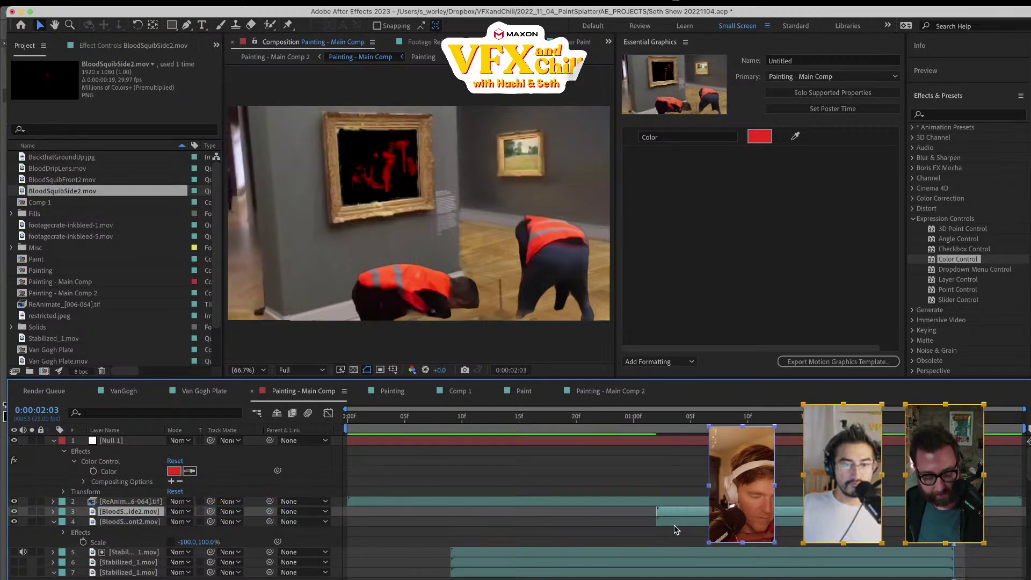
pyautogui.moveTo(663, 417); pyautogui.dragTo(701, 418)
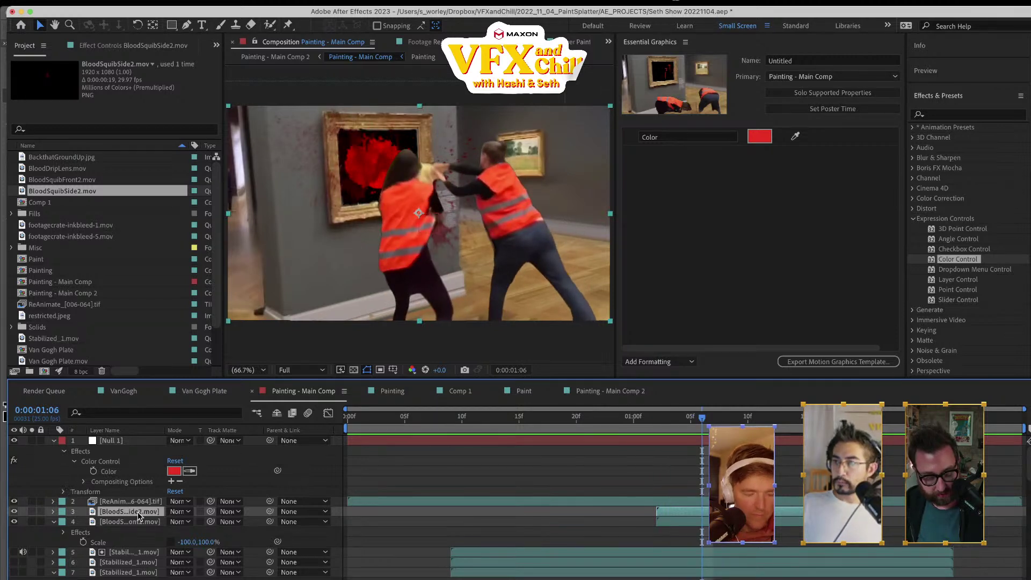
pyautogui.moveTo(521, 243); pyautogui.dragTo(496, 185)
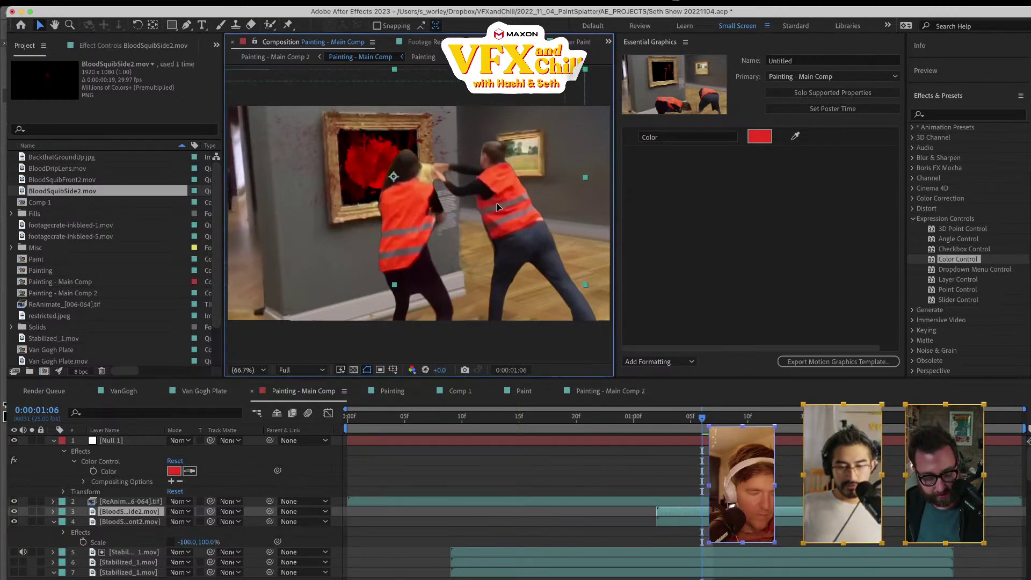
# - Delay the BloodSquibSide2.mov layer to start at about 0:00:01:05, previewing the splatter timing before and after the shift
pyautogui.press('space')
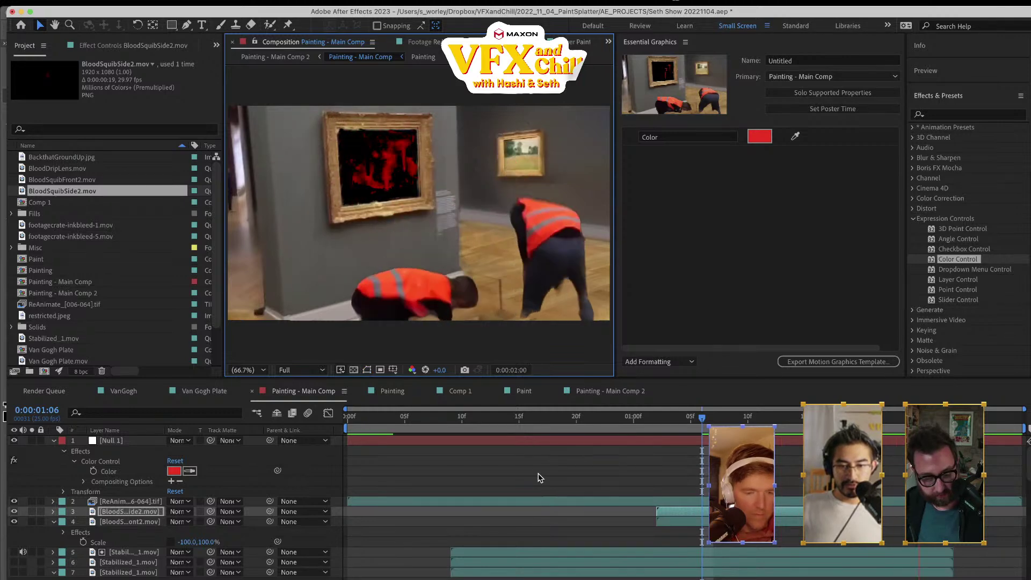
pyautogui.moveTo(683, 515); pyautogui.dragTo(717, 516)
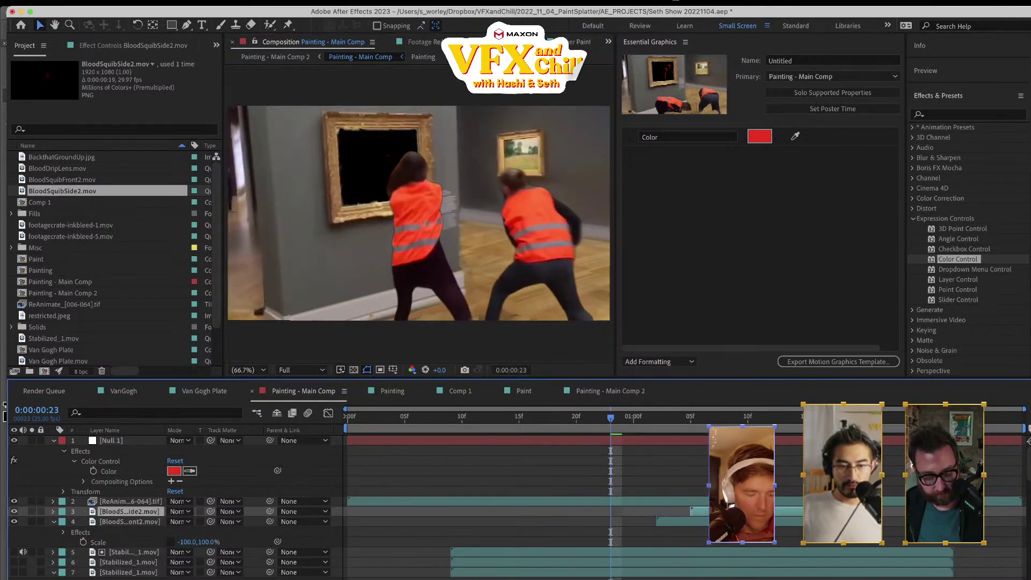
pyautogui.press('space')
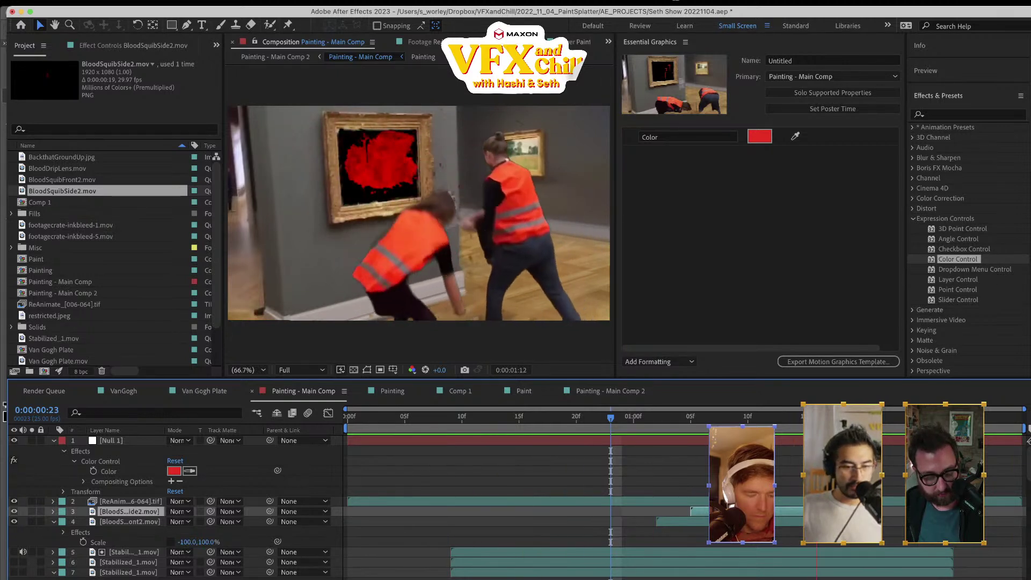
# - Copy Pixel Motion Blur from the BloodSquibFront2.mov layer to BloodSquibSide2.mov and preview both splatters from 0:00:01:00
pyautogui.click(133, 522)
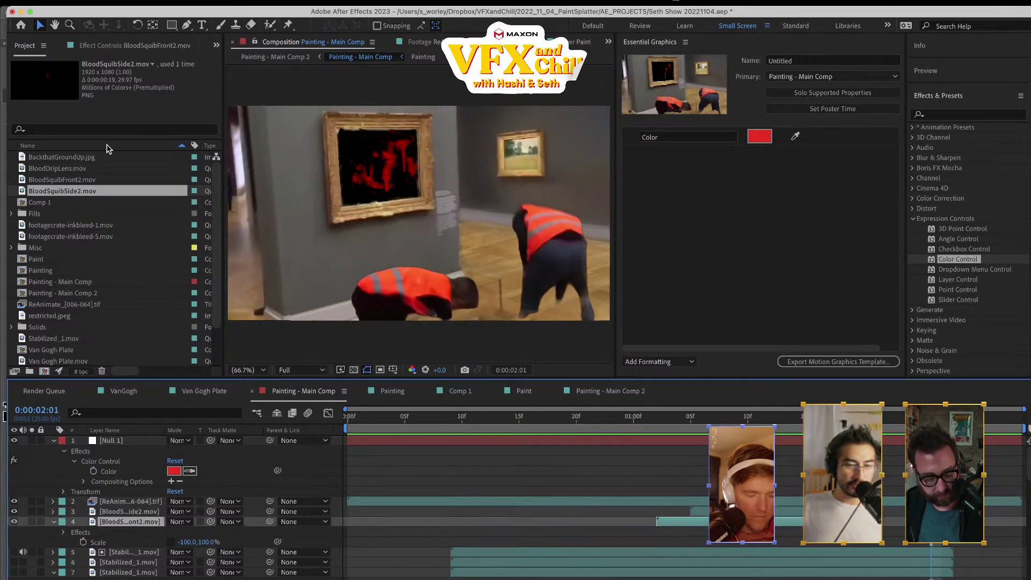
pyautogui.click(97, 46)
pyautogui.click(60, 74)
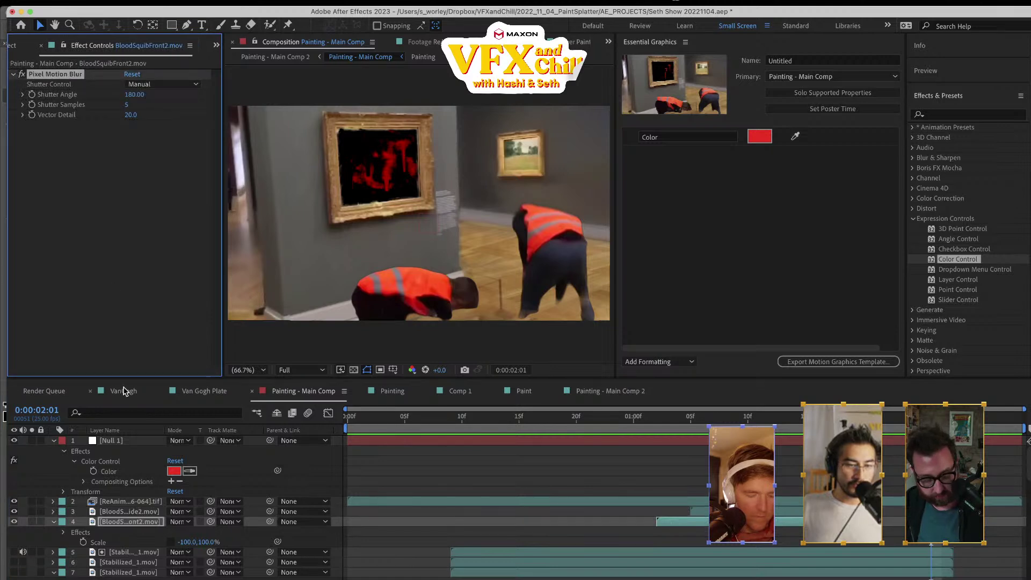
pyautogui.click(130, 511)
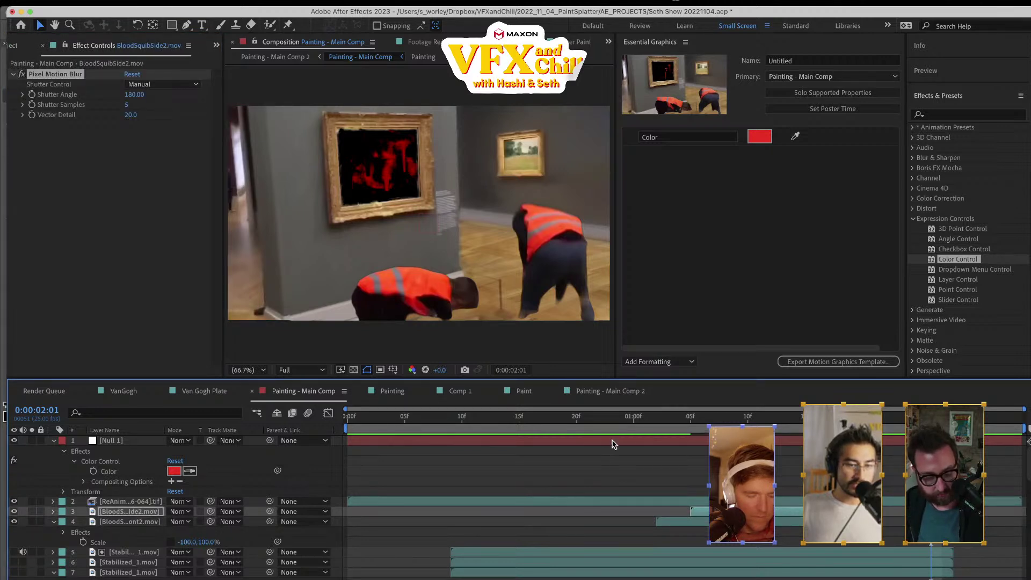
pyautogui.click(634, 429)
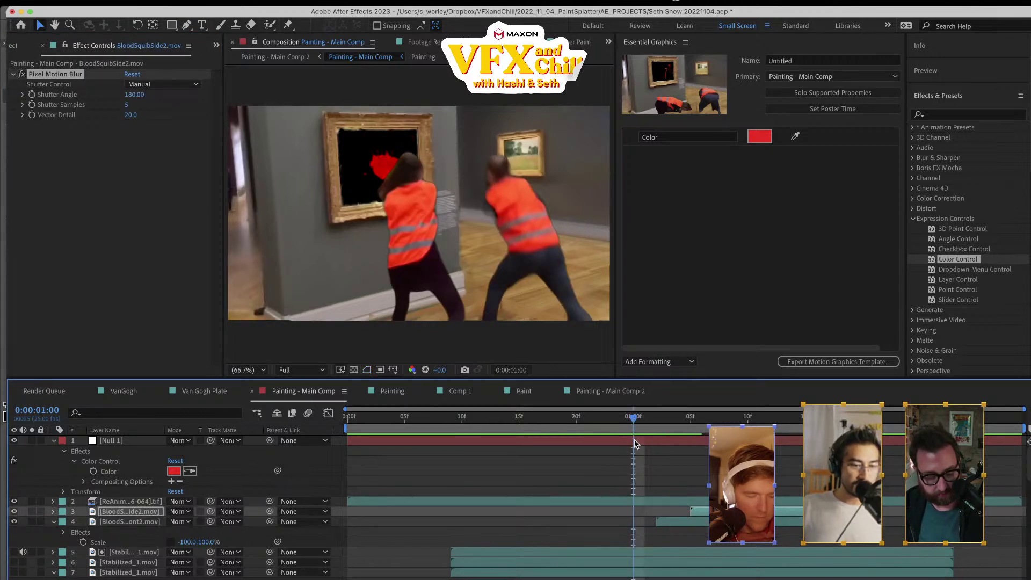
pyautogui.press('space')
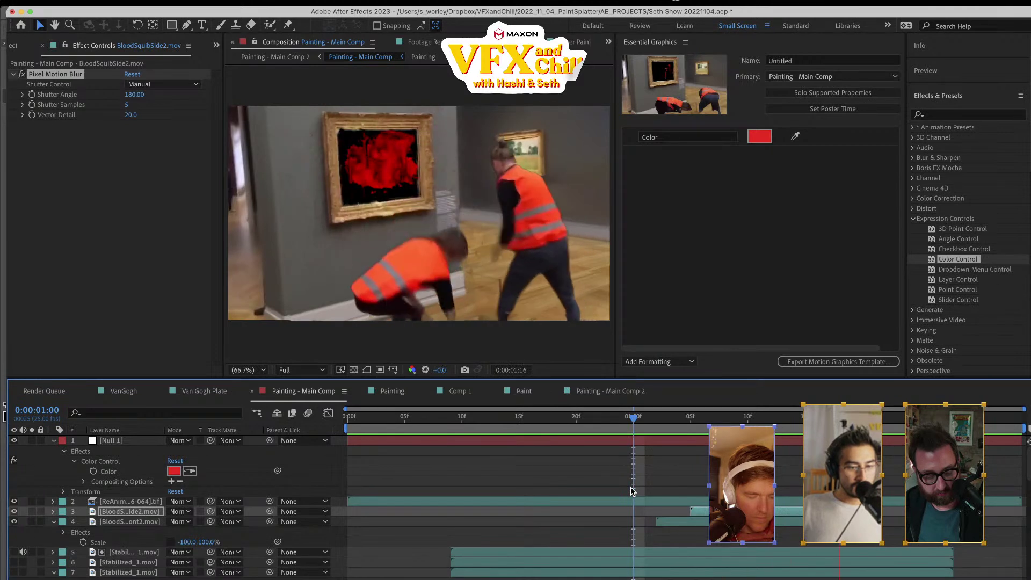
pyautogui.press('space')
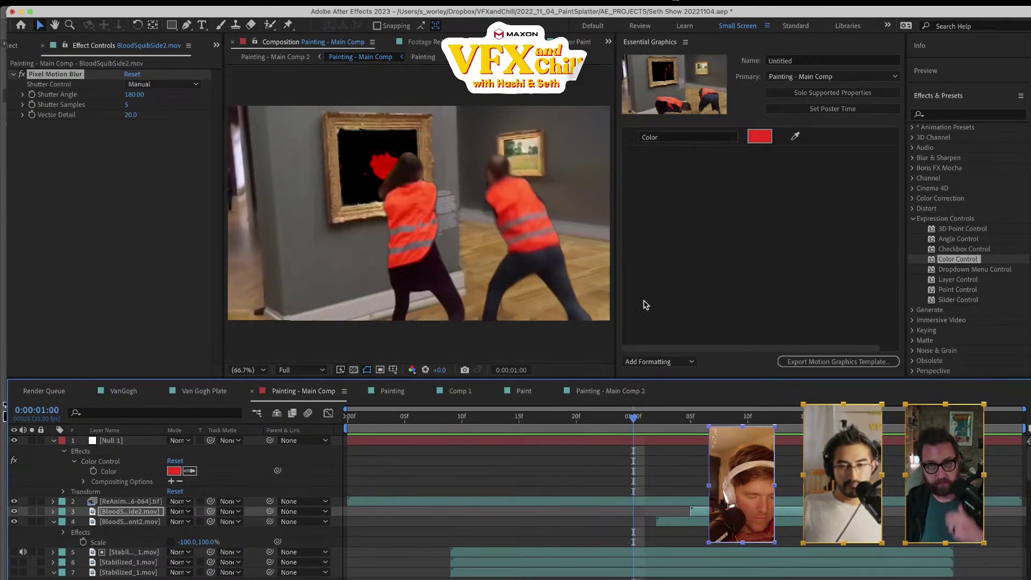
pyautogui.press('space')
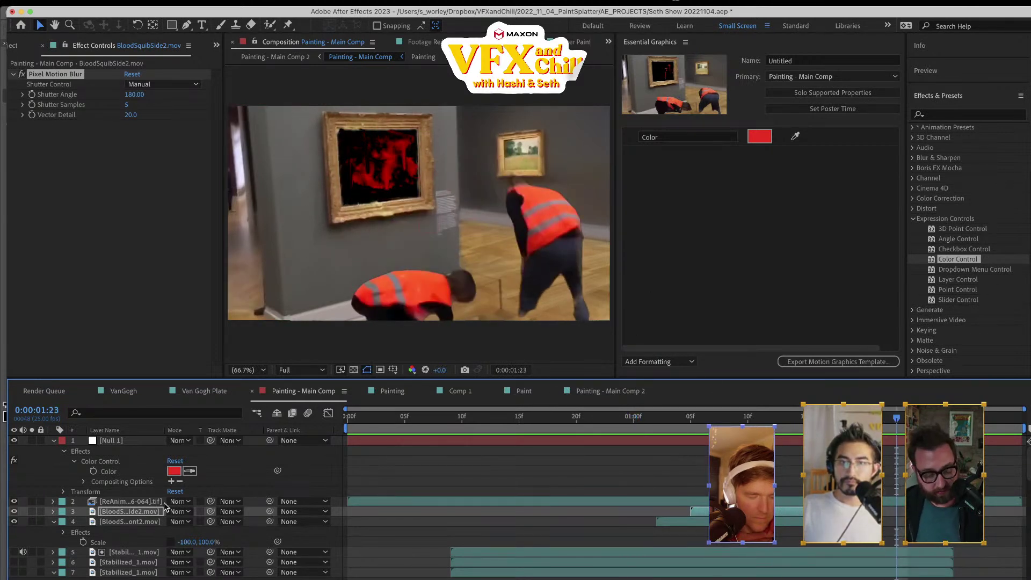
# - Copy the Tint effect linked to Null 1's color from the layer 12 Paint and select BloodSquibFront2.mov as its target
pyautogui.scroll(-5, 126, 537)
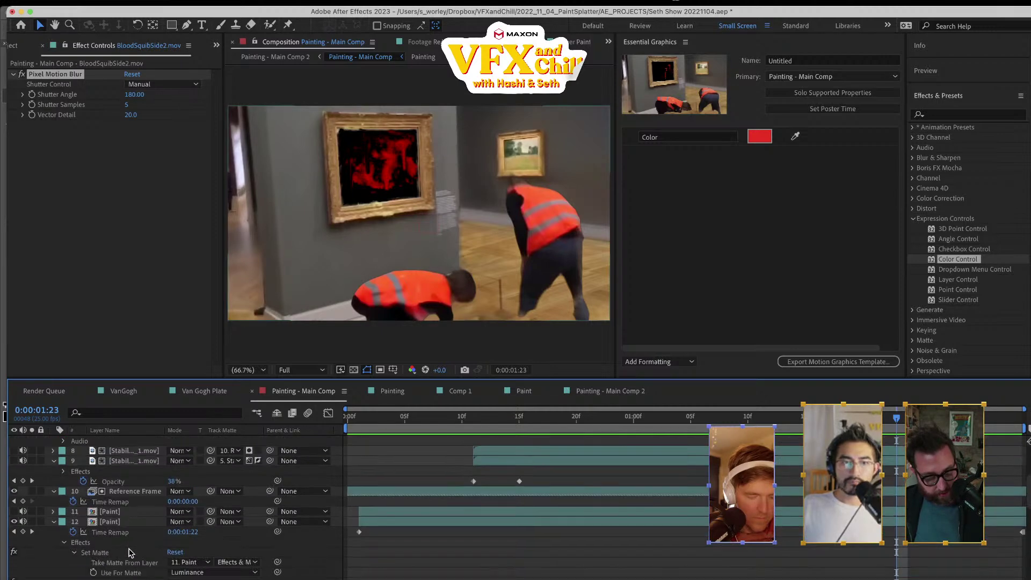
pyautogui.scroll(-6, 129, 553)
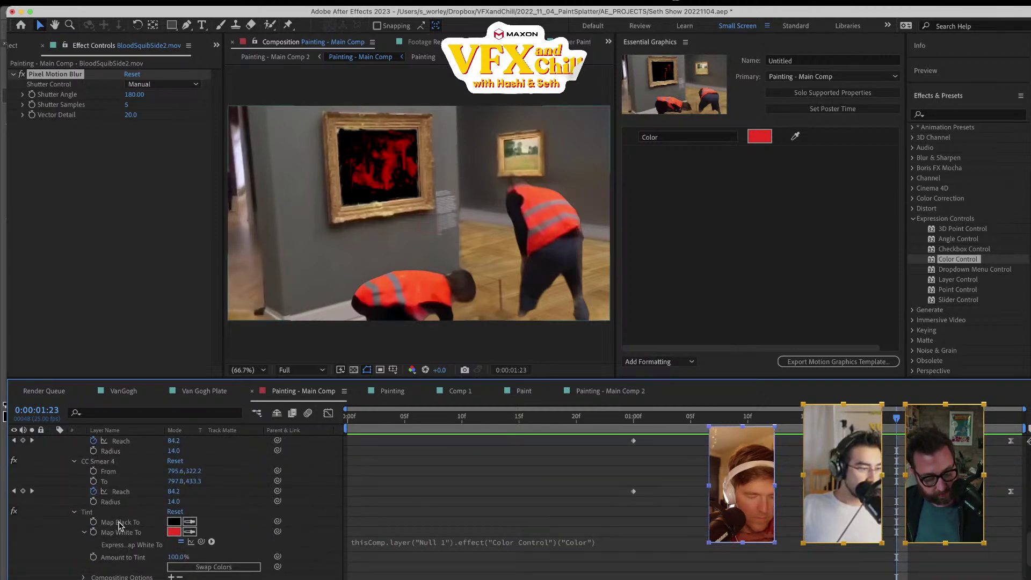
pyautogui.click(90, 513)
pyautogui.scroll(10, 135, 524)
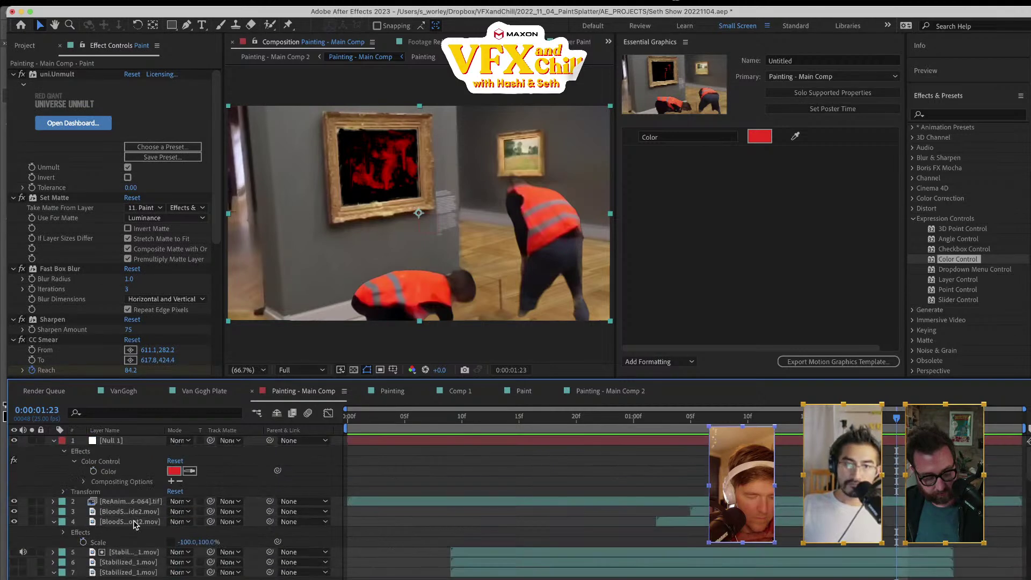
pyautogui.click(125, 522)
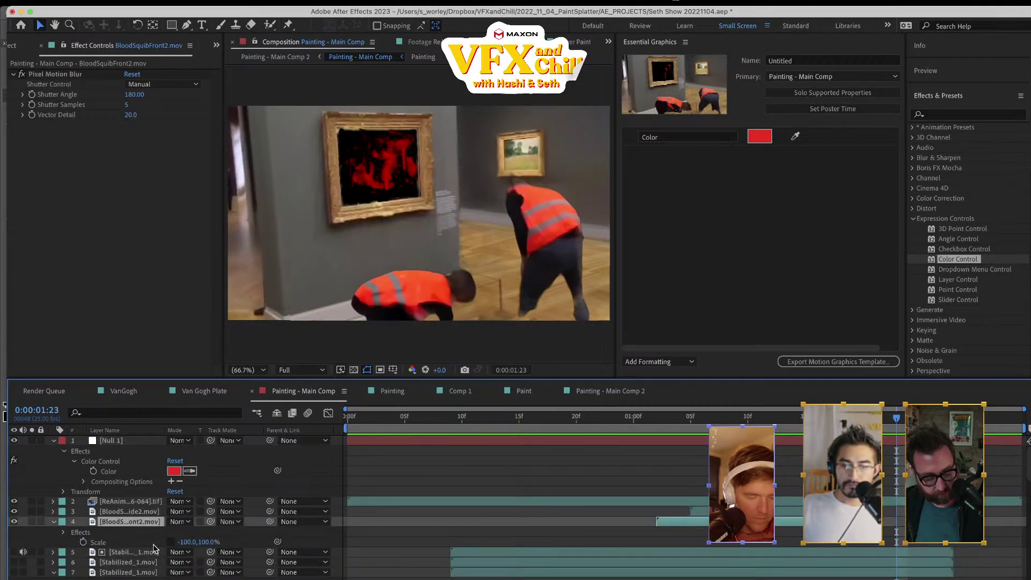
# - Paste the Tint effect onto the BloodSquibSide2.mov layer and place it above Pixel Motion Blur, viewing the frame at 0:00:01:07
pyautogui.click(135, 552)
pyautogui.click(124, 513)
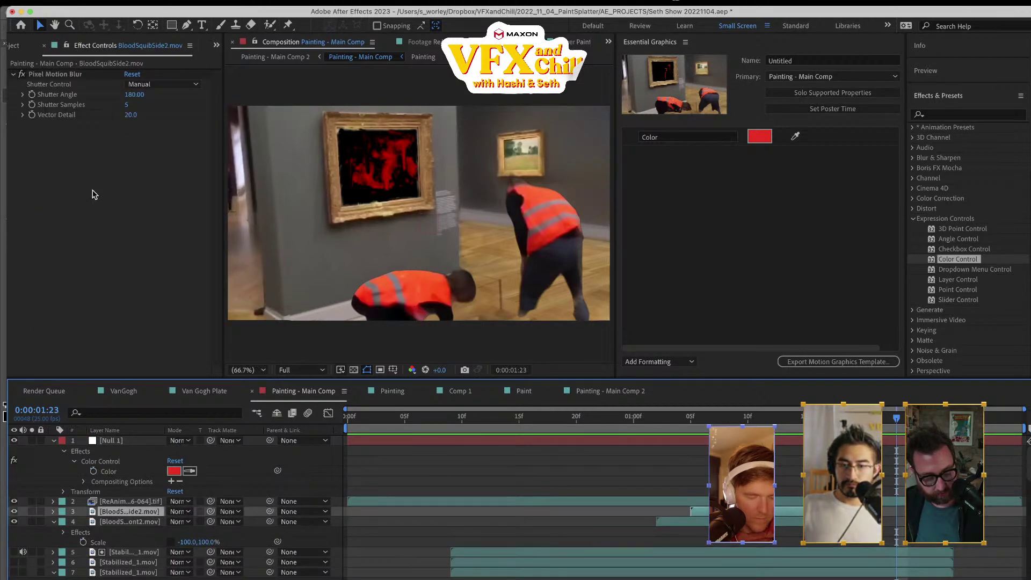
pyautogui.press('super+v')
pyautogui.moveTo(896, 417); pyautogui.dragTo(713, 417)
pyautogui.moveTo(47, 124); pyautogui.dragTo(70, 76)
# - Swap the Tint colors on BloodSquibSide2.mov so that Map Black To becomes red, and check the splatter a few frames further on
pyautogui.click(160, 115)
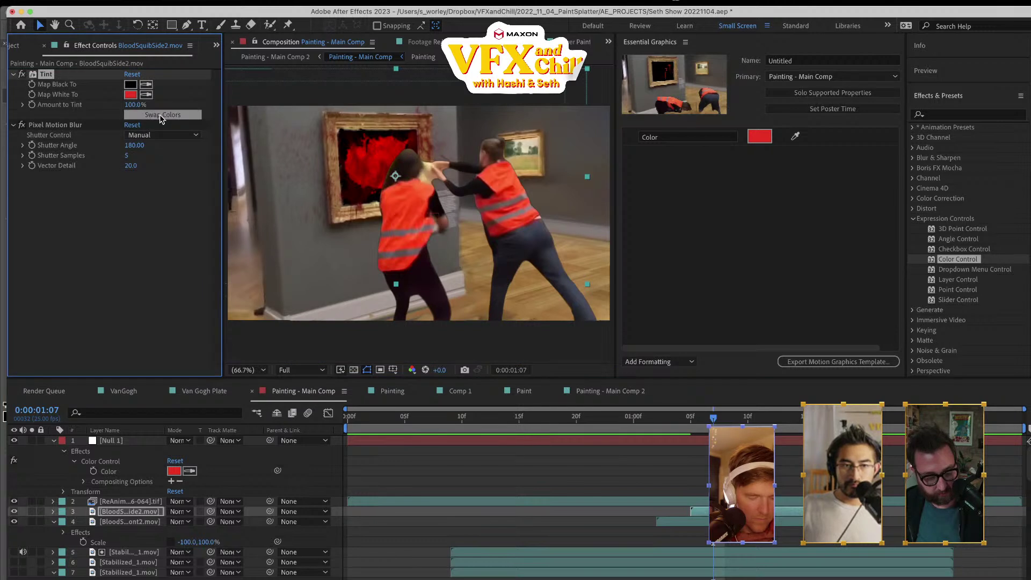
pyautogui.click(130, 95)
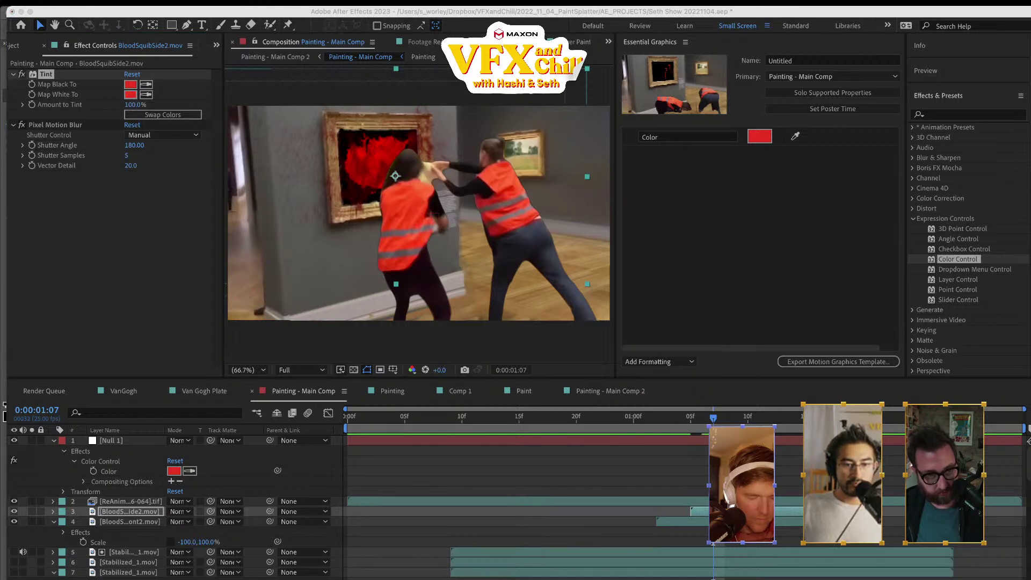
pyautogui.press('Return')
pyautogui.press('pagedown')
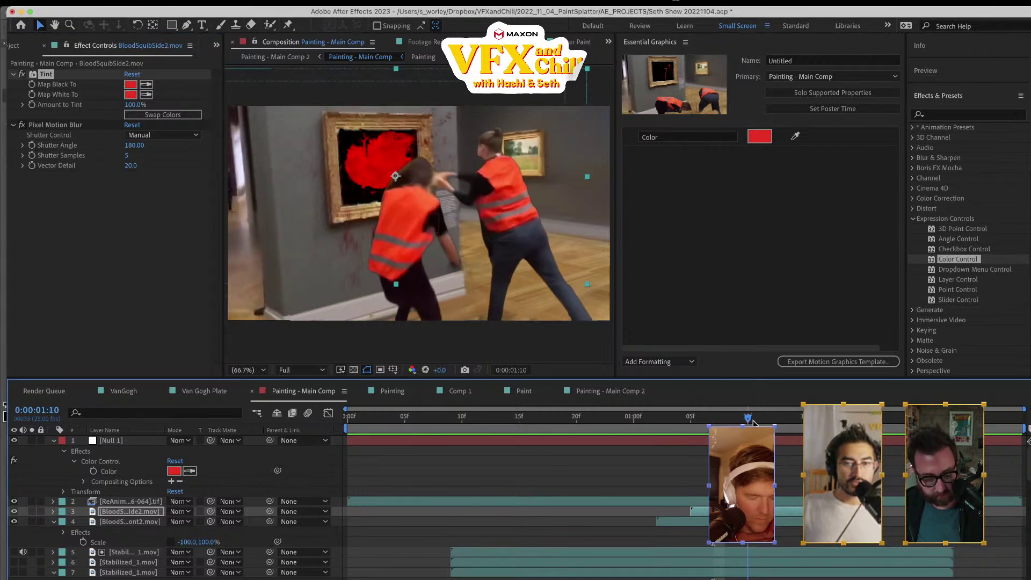
pyautogui.press('pagedown')
# - Copy the Tint effect to BloodSquibFront2.mov and move the Tint on BloodSquibSide2.mov below Pixel Motion Blur
pyautogui.click(46, 74)
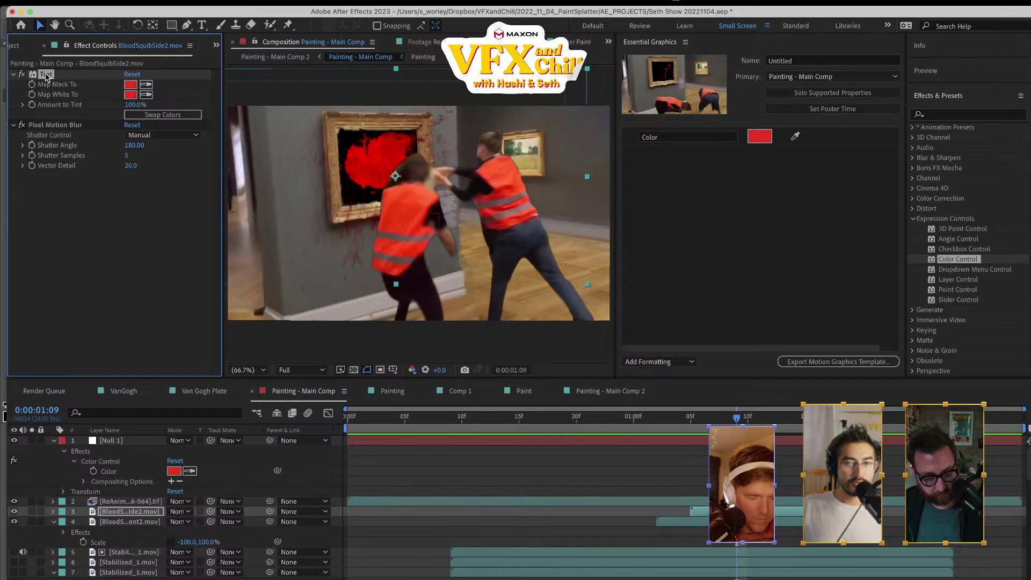
pyautogui.click(142, 521)
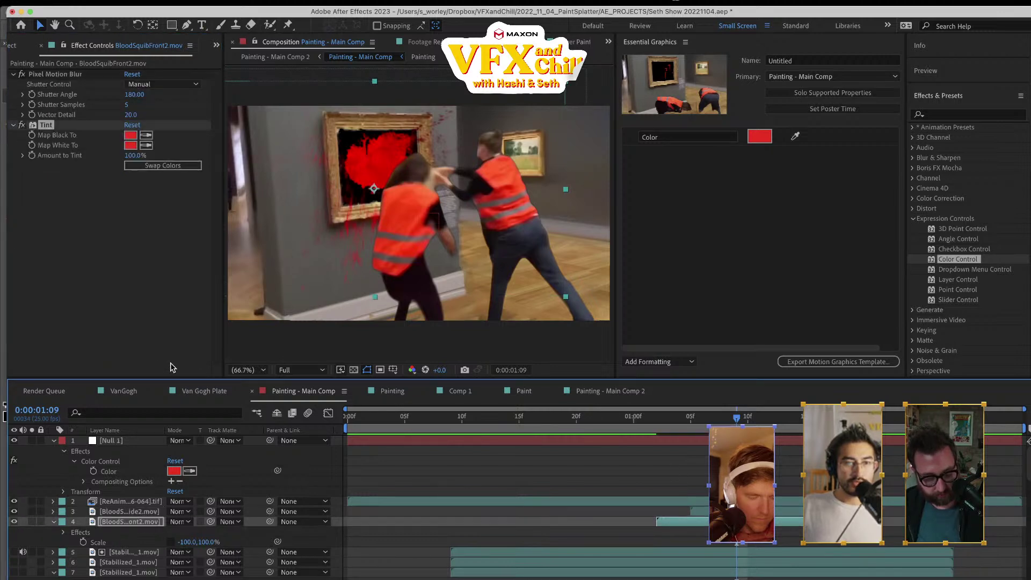
pyautogui.click(126, 512)
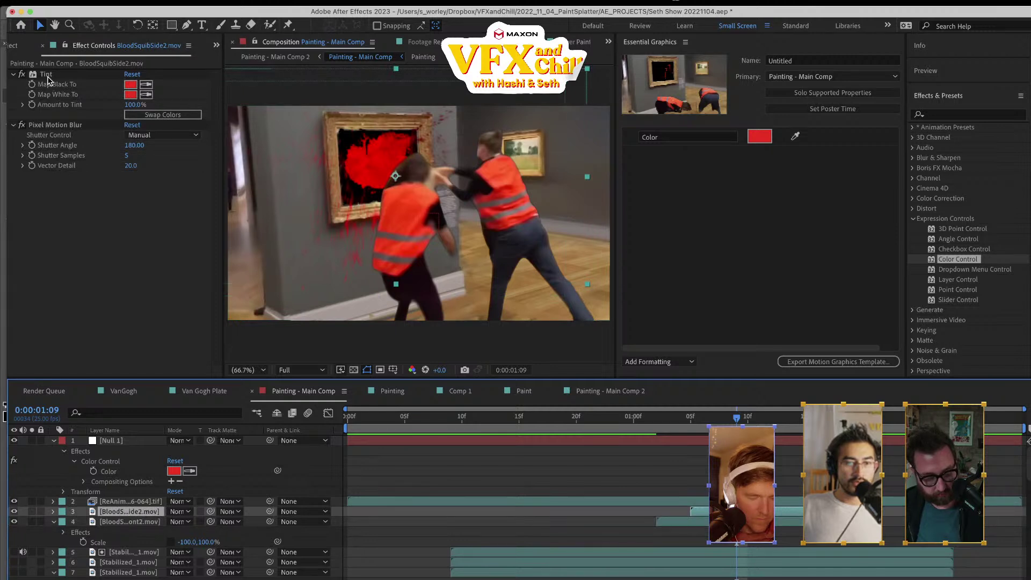
pyautogui.moveTo(47, 79); pyautogui.dragTo(69, 178)
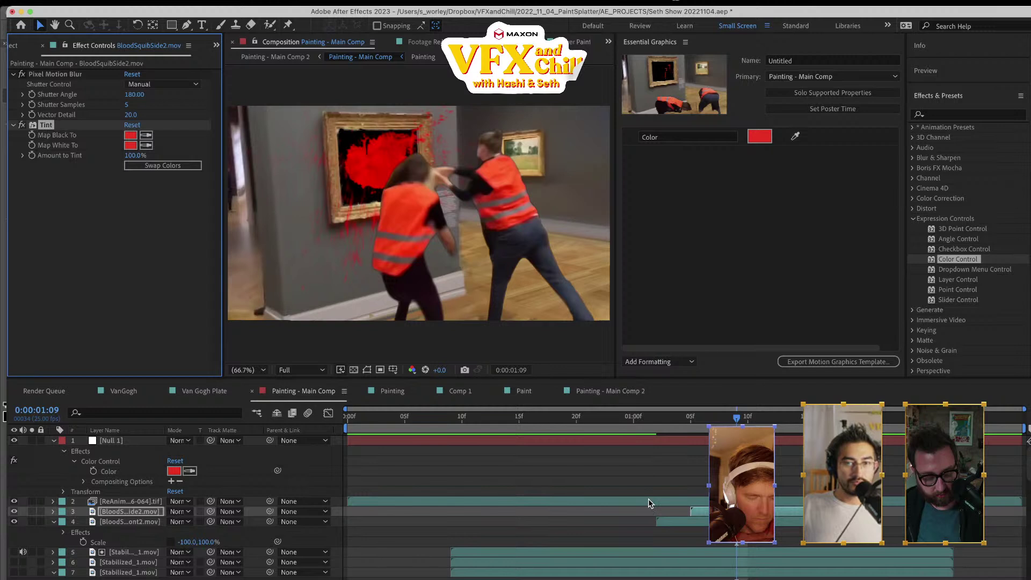
# - Play back Painting - Main Comp to check the red tinted blood splatter
pyautogui.press('space')
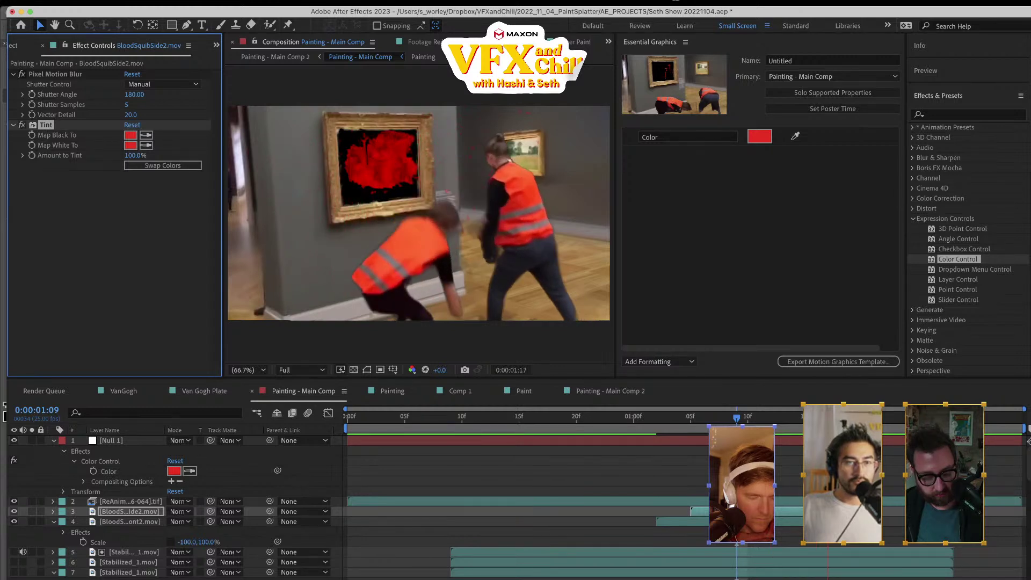
pyautogui.click(681, 420)
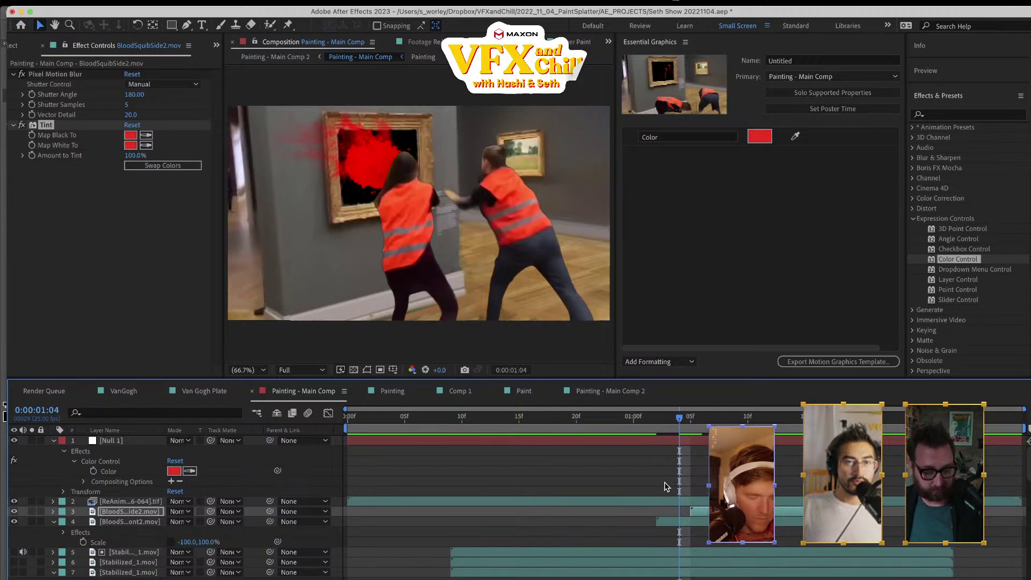
pyautogui.press('space')
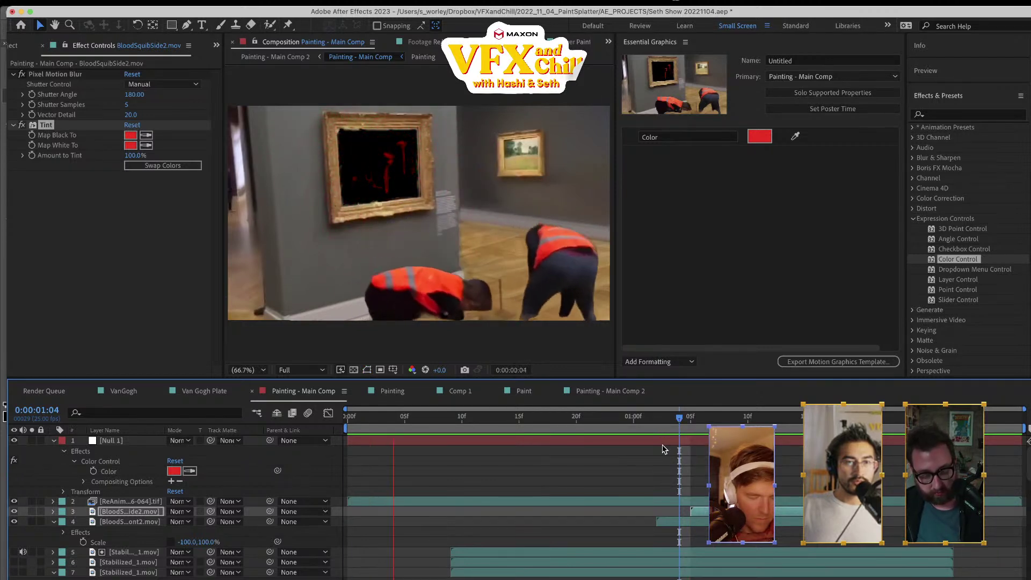
pyautogui.press('space')
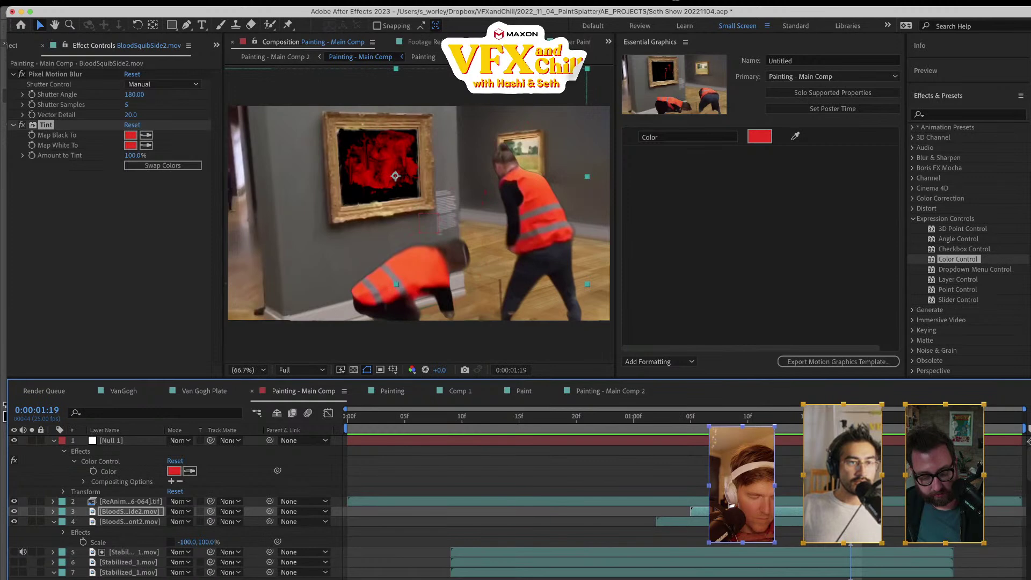
# - In Painting - Main Comp 2, set the nested comp's Color essential property to cyan (00FFFB) and check the splatter on several frames
pyautogui.click(583, 396)
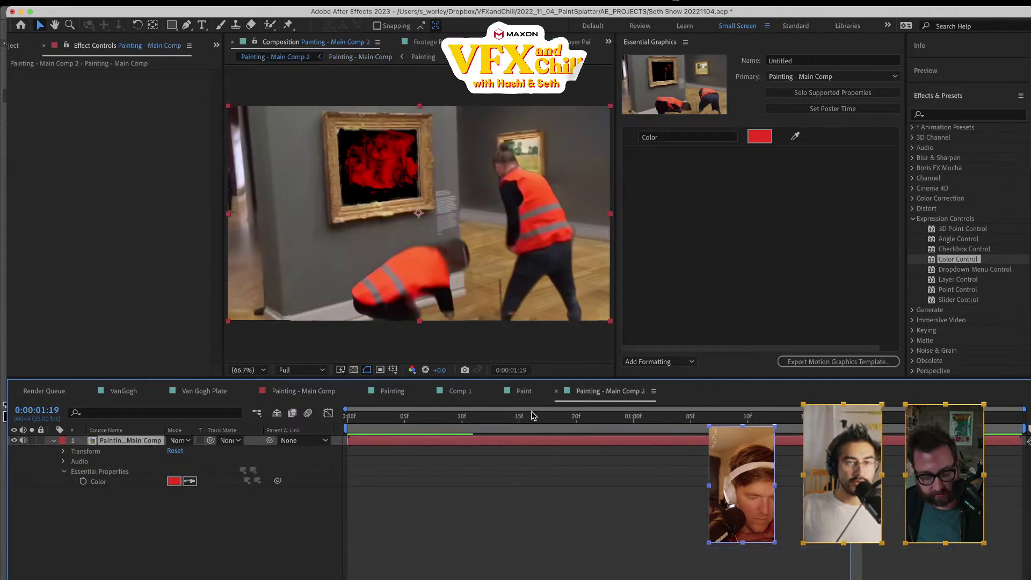
pyautogui.press('space')
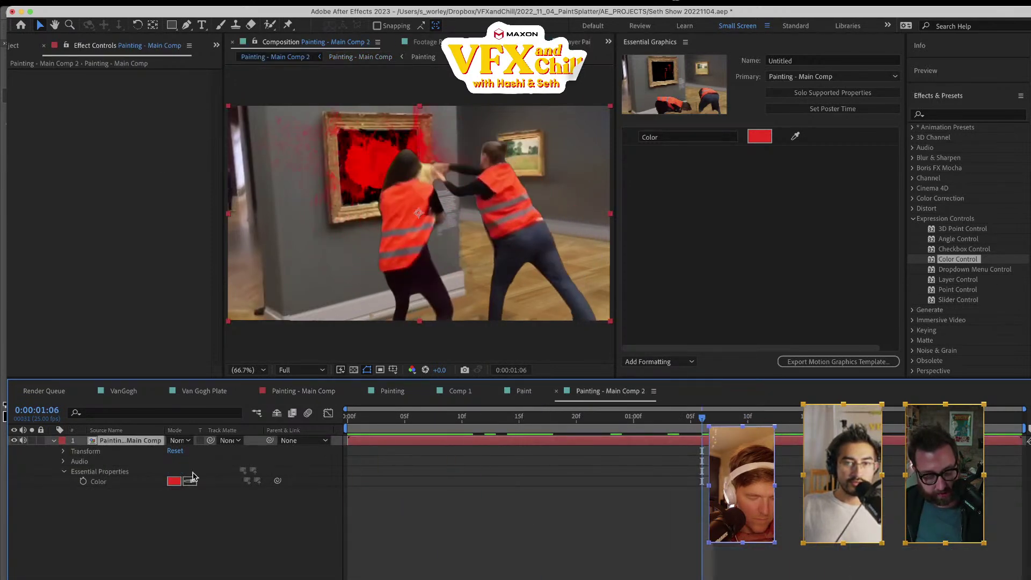
pyautogui.click(143, 539)
pyautogui.click(123, 443)
pyautogui.click(173, 482)
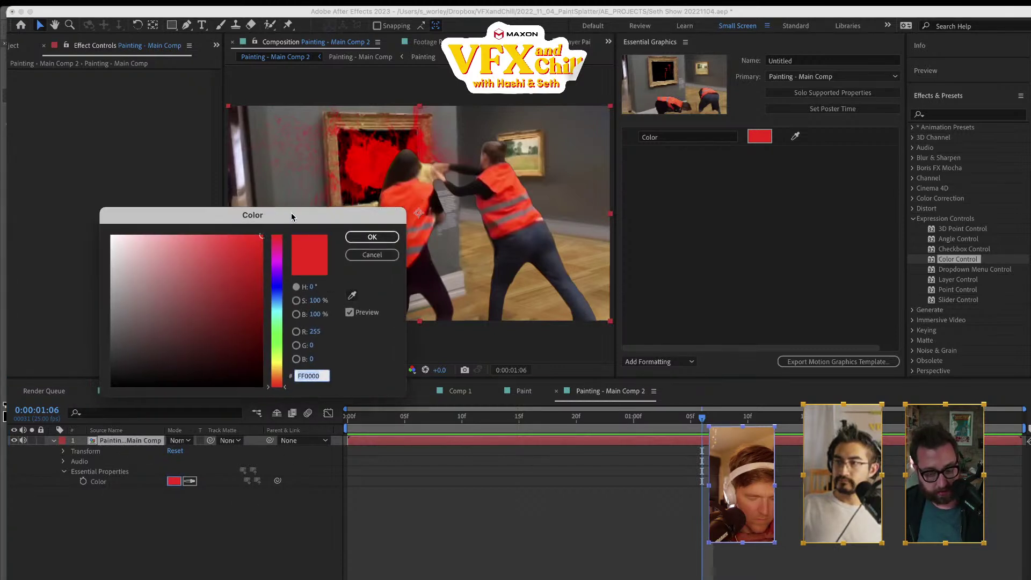
pyautogui.click(287, 318)
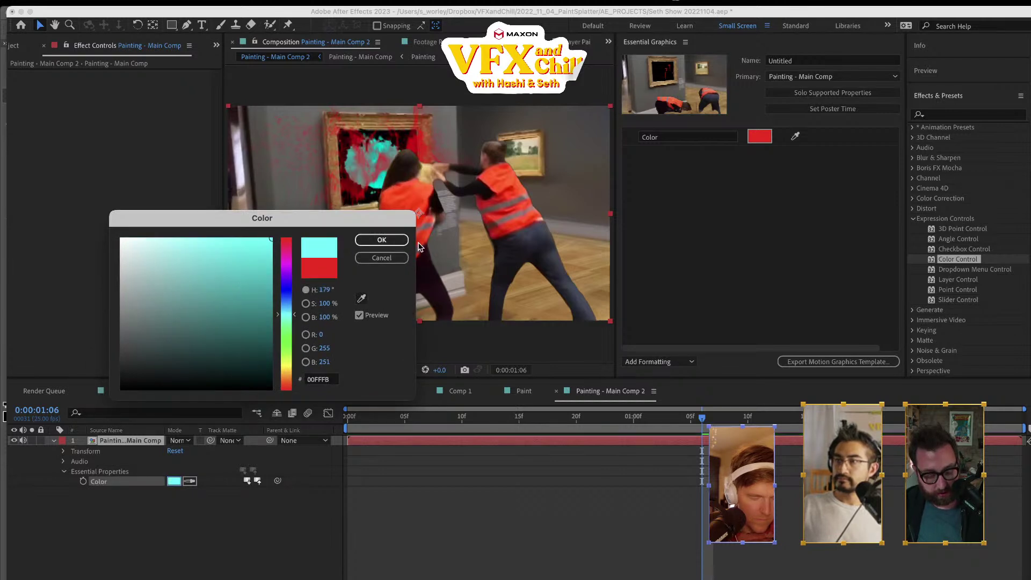
pyautogui.click(381, 240)
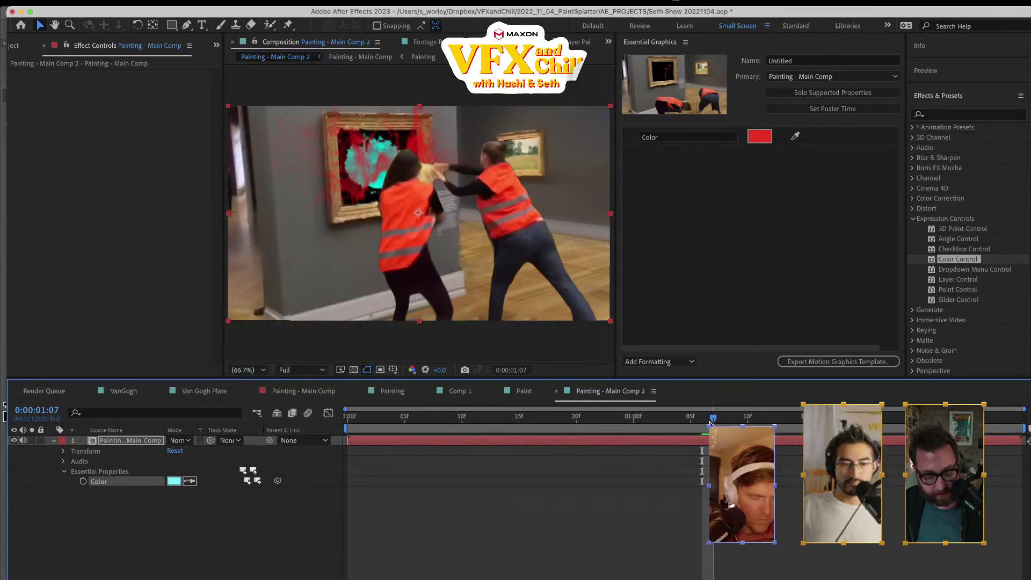
pyautogui.click(763, 421)
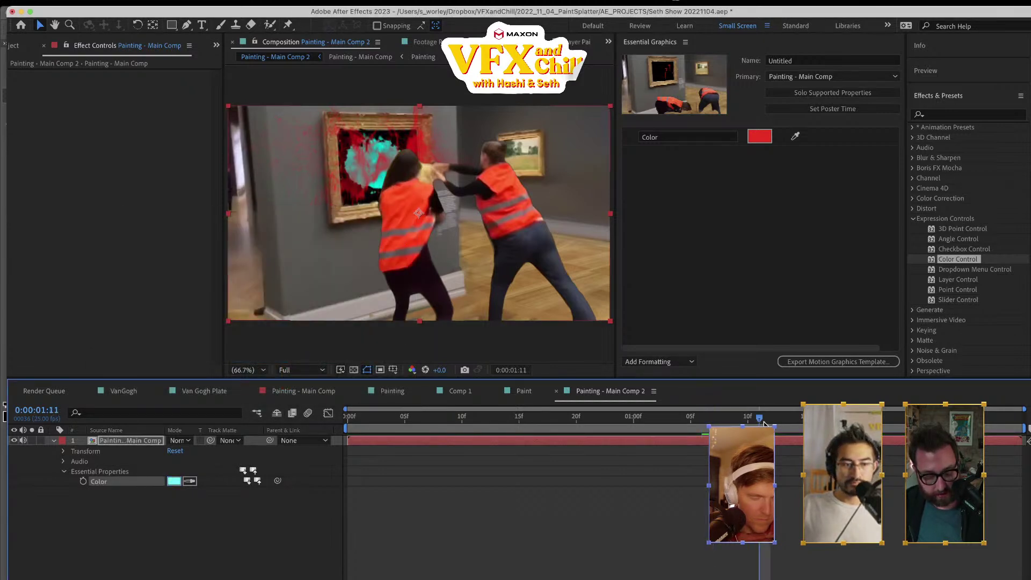
pyautogui.click(690, 420)
# - In Painting - Main Comp, copy the Map White To expression to Map Black To in BloodSquibSide2.mov's Tint, then select the BloodSquibFront2.mov layer
pyautogui.click(303, 391)
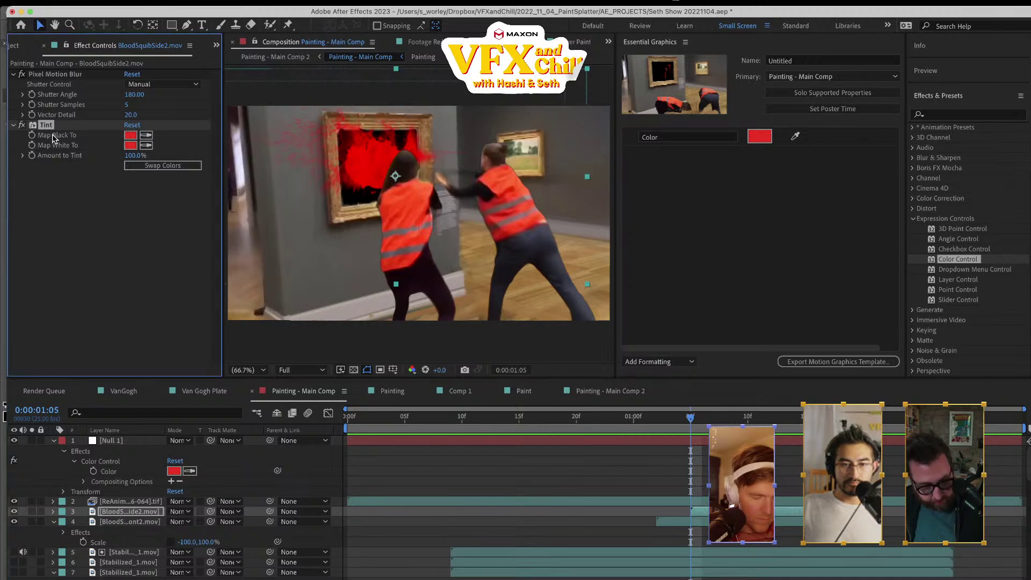
pyautogui.press('e')
pyautogui.click(84, 563)
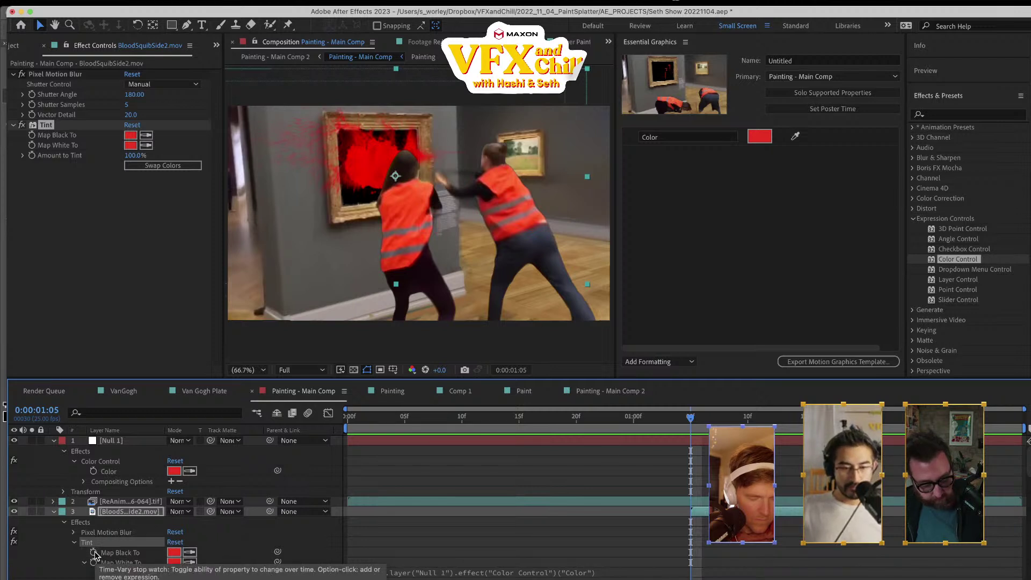
pyautogui.click(390, 570)
pyautogui.hotkey('ctrl', 'c')
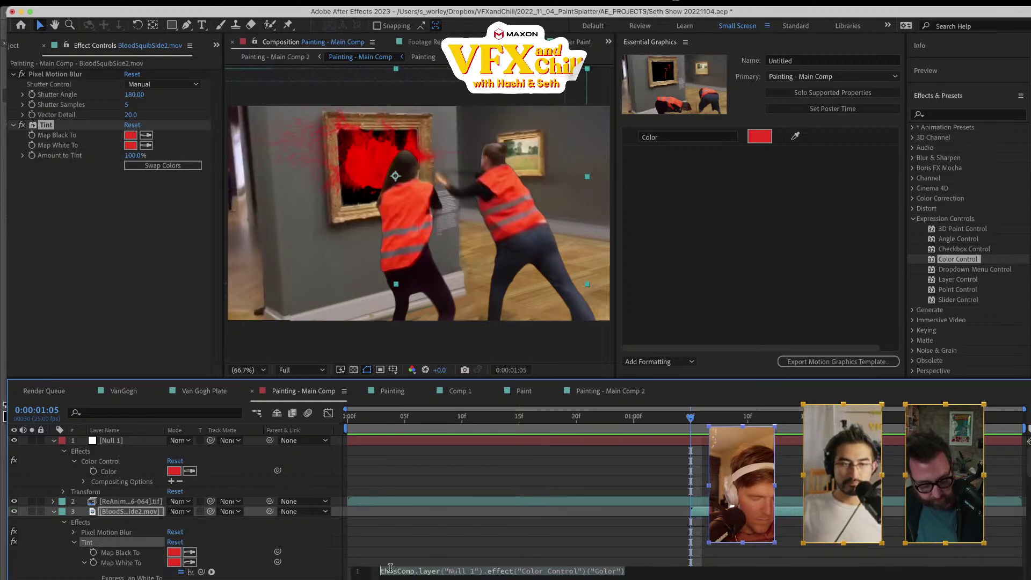
pyautogui.keyDown('alt'); pyautogui.click(94, 554); pyautogui.keyUp('alt')
pyautogui.hotkey('ctrl', 'v')
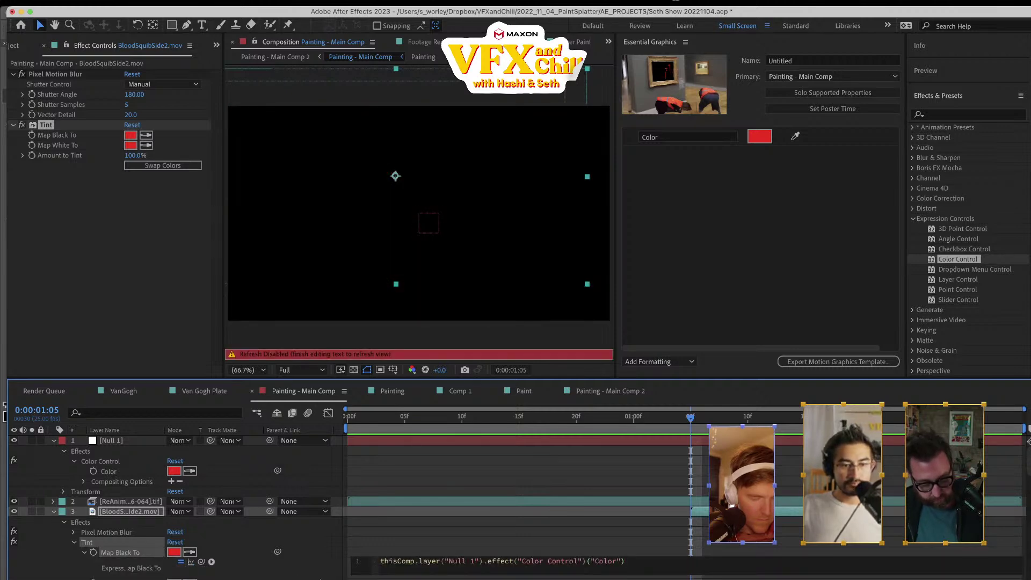
pyautogui.press('KP_Enter')
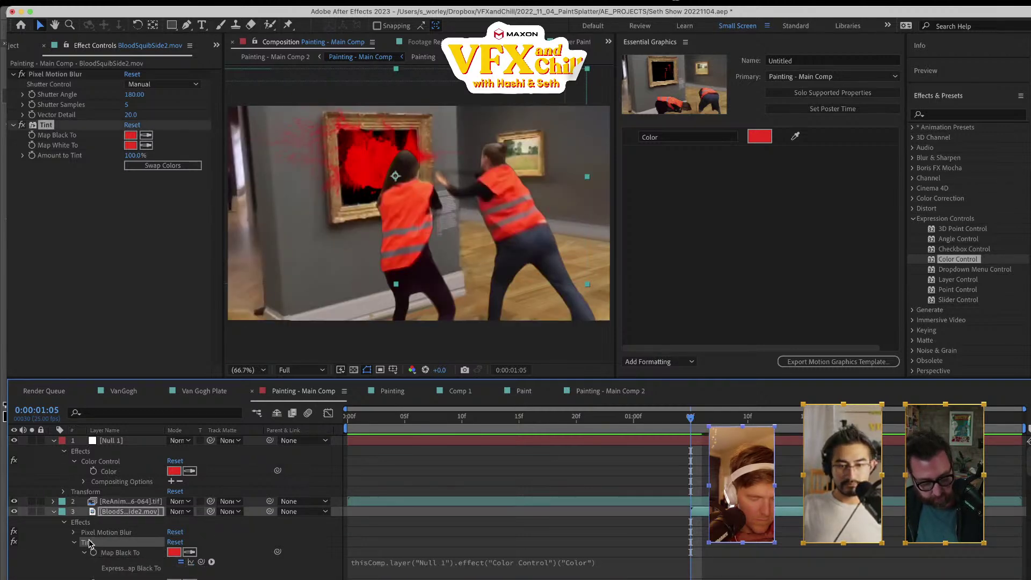
pyautogui.scroll(-5, 89, 543)
pyautogui.click(127, 514)
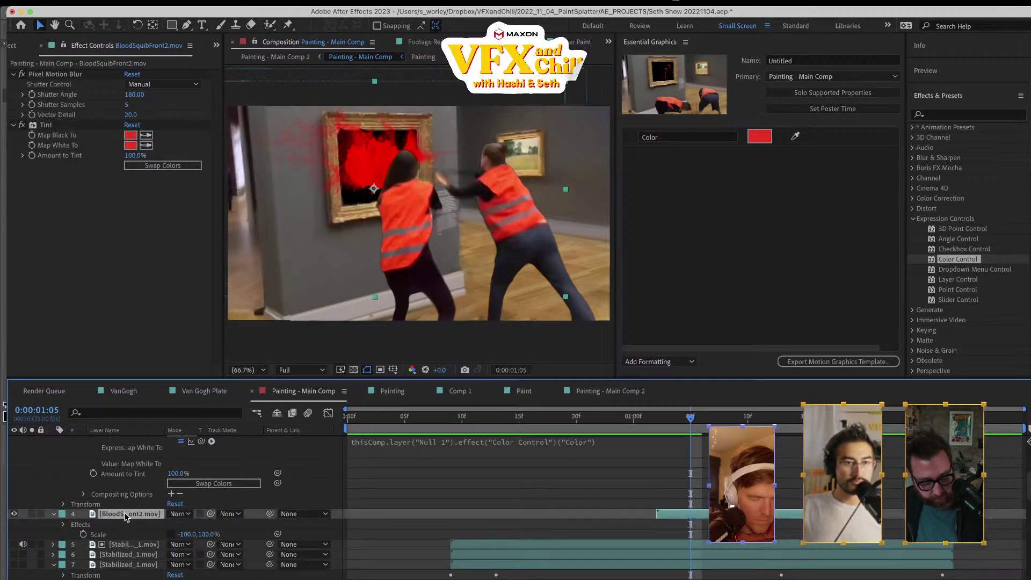
# - Play back Painting - Main Comp 2 and check the cyan splatter at several points in time
pyautogui.click(609, 392)
pyautogui.click(514, 411)
pyautogui.press('space')
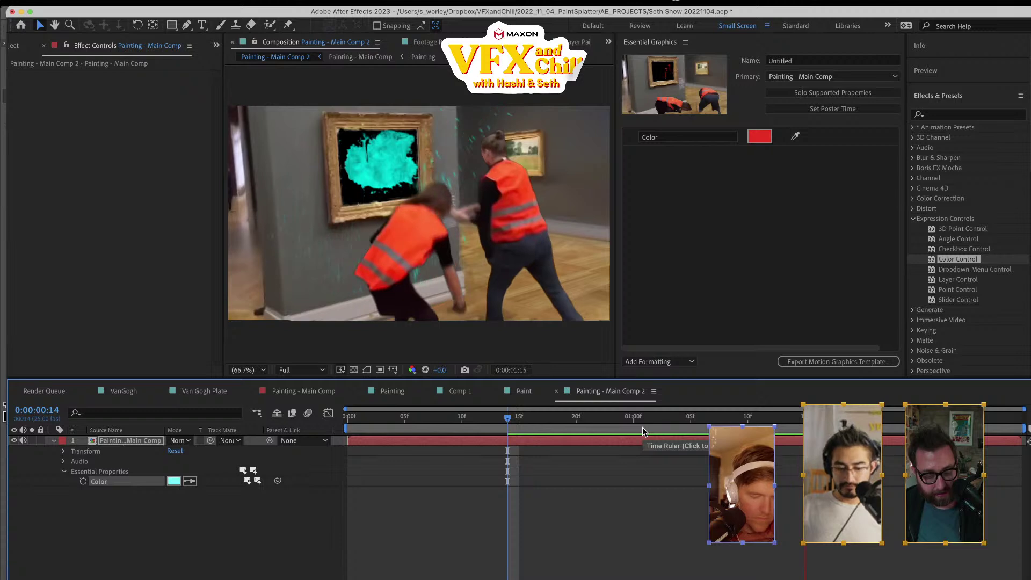
pyautogui.click(622, 418)
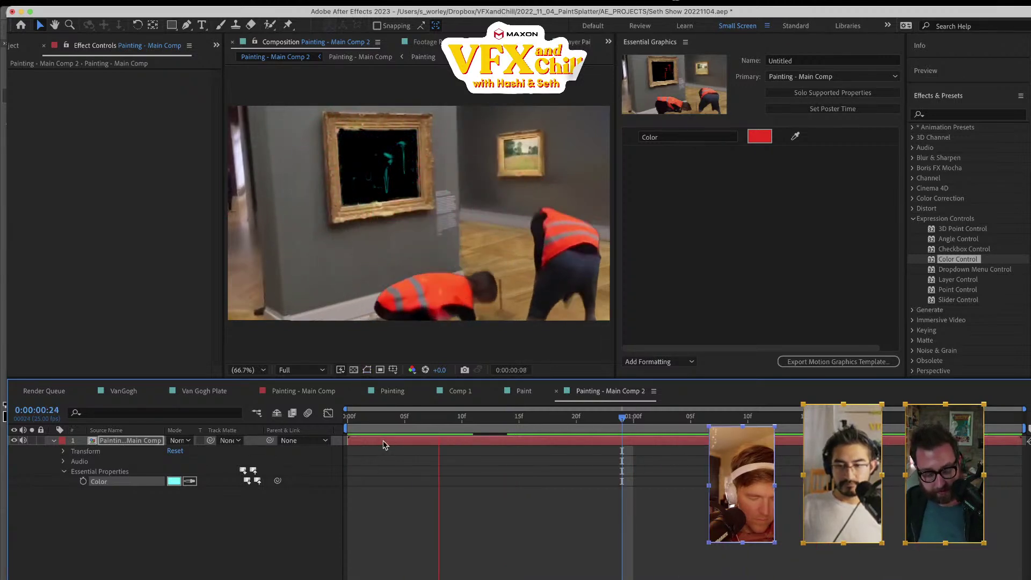
pyautogui.click(543, 419)
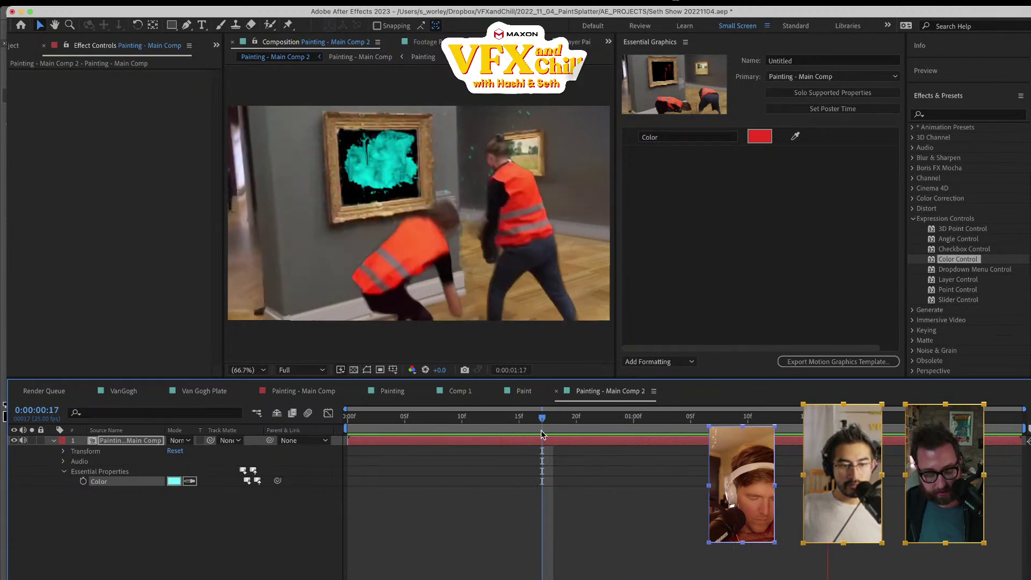
pyautogui.click(1011, 418)
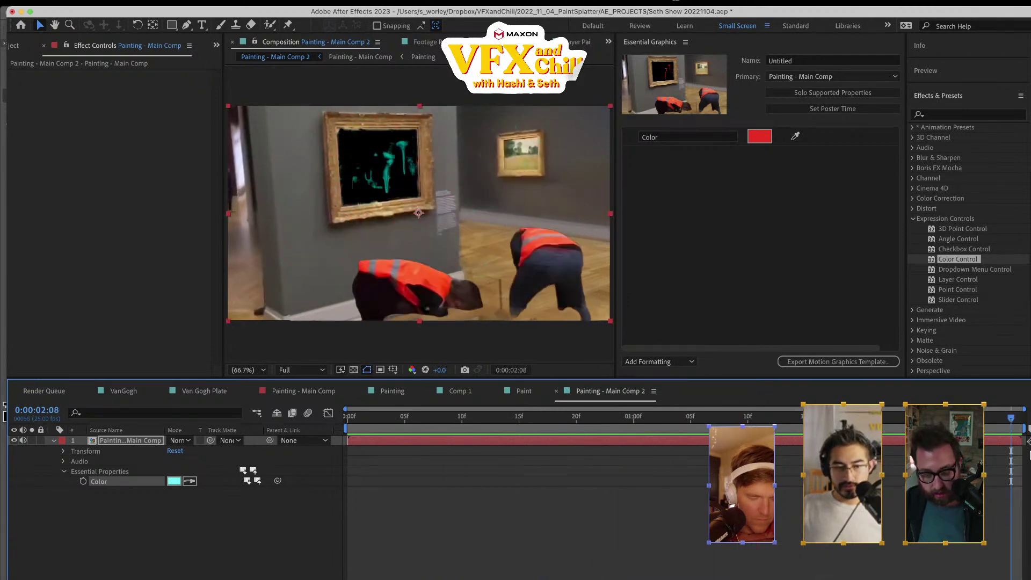
# - Switch the project's time display from timecode to frames and review the composition settings of Painting - Main Comp 2
pyautogui.click(96, 3)
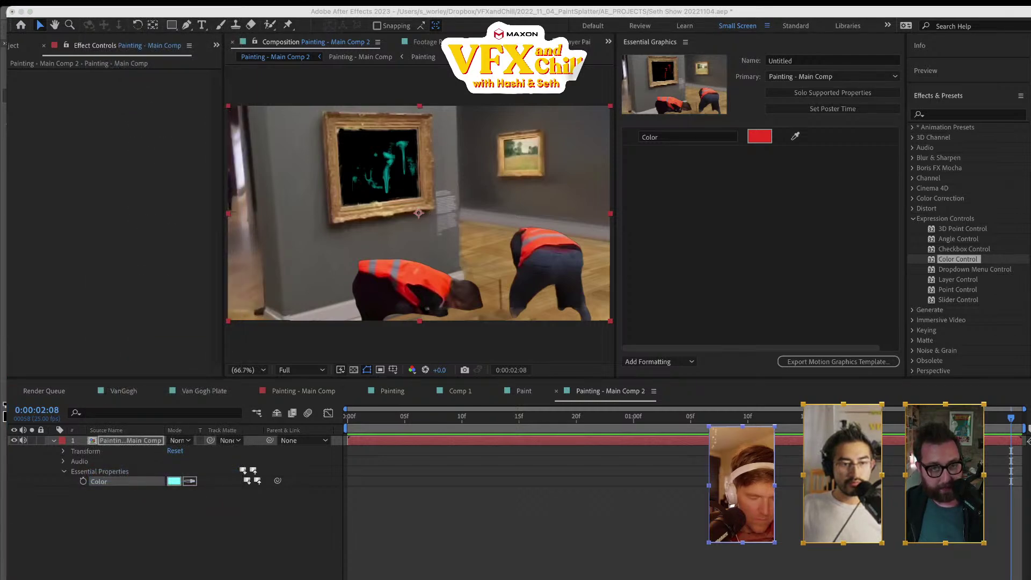
pyautogui.press('Return')
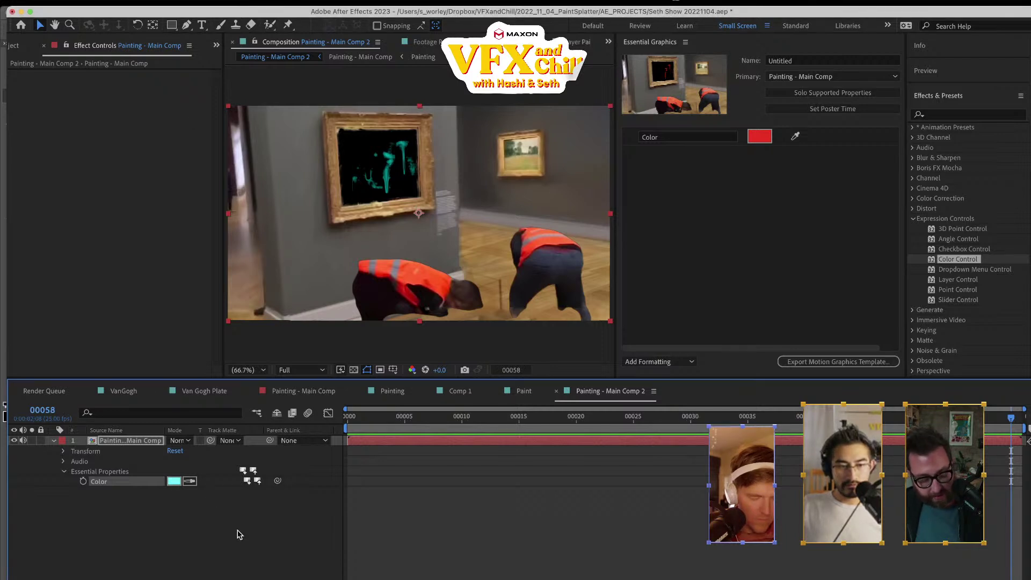
pyautogui.press('super+k')
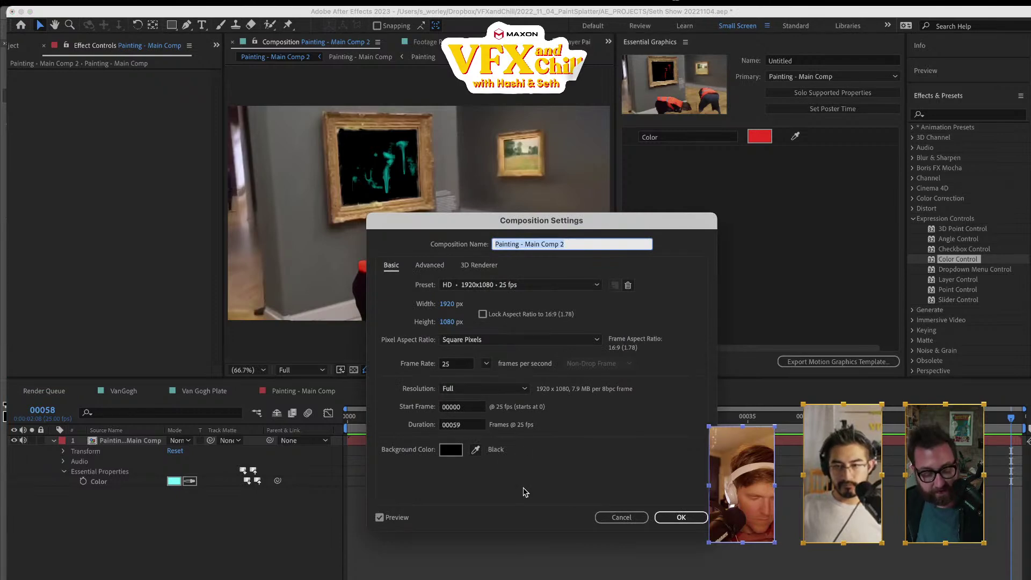
pyautogui.click(681, 519)
# - Play Painting - Main Comp 2 from its start, inspect the splatter in an enlarged viewer, and scrub to frame 31
pyautogui.press('space')
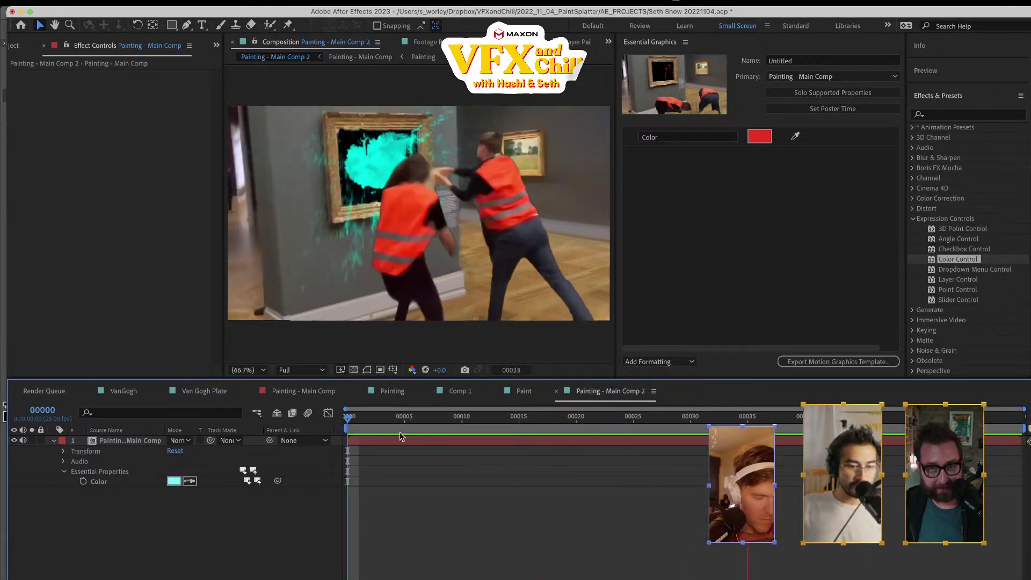
pyautogui.press('`')
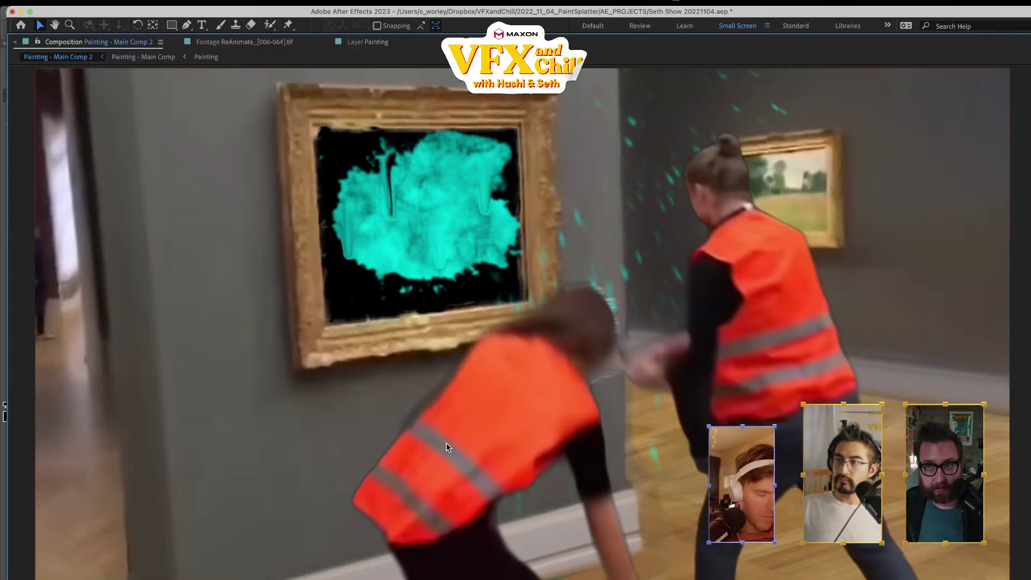
pyautogui.press('`')
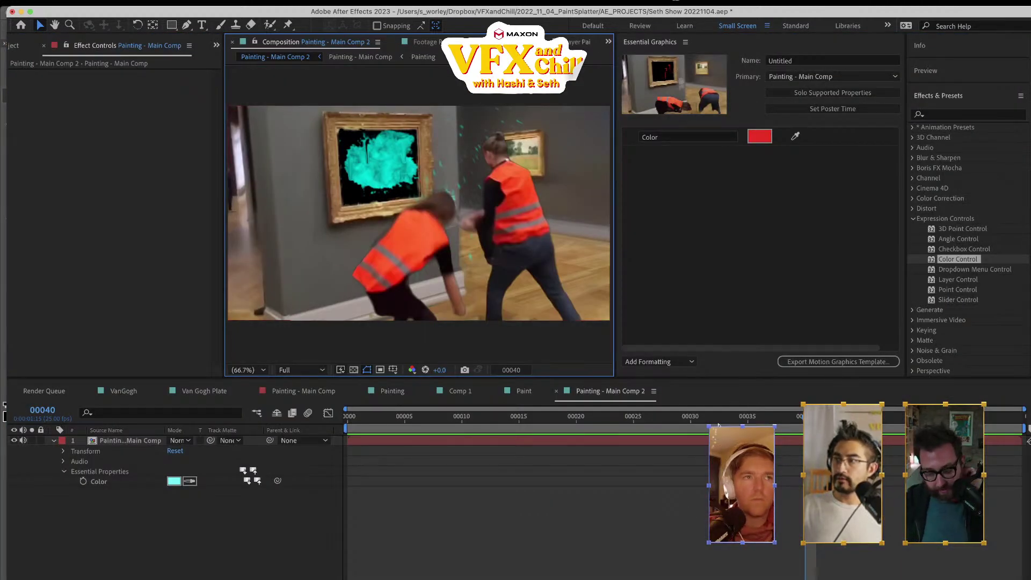
pyautogui.moveTo(617, 418); pyautogui.dragTo(707, 430)
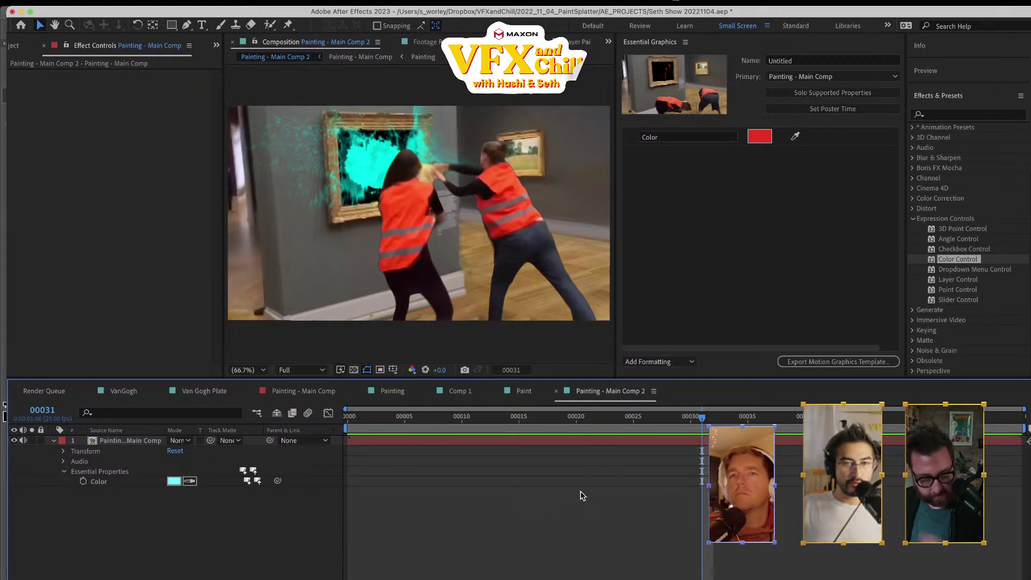
# - Save the project, return to Painting - Main Comp, and close the Painting, Comp 1 and Paint timelines
pyautogui.press('super+s')
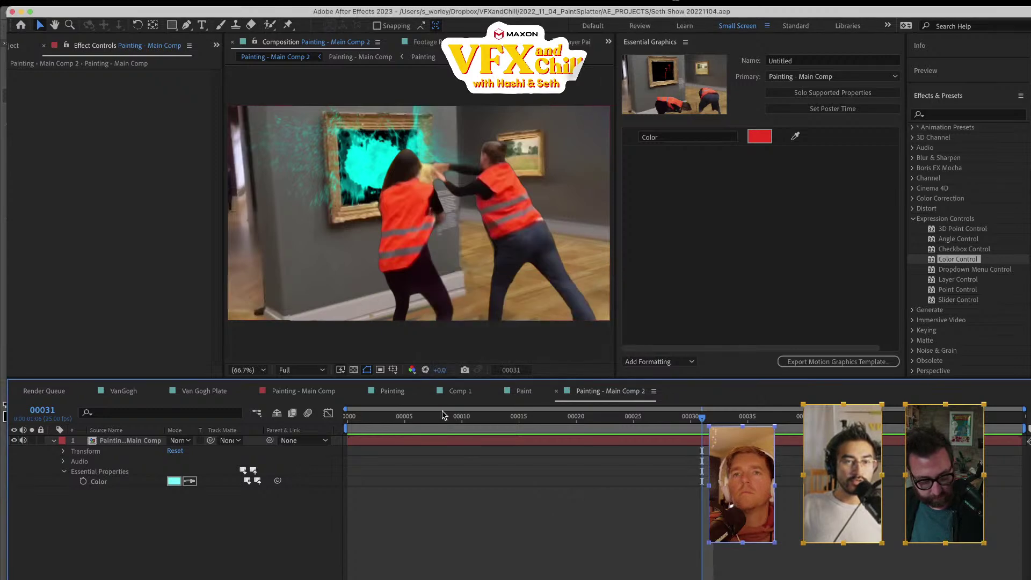
pyautogui.click(302, 391)
pyautogui.click(362, 392)
pyautogui.click(362, 391)
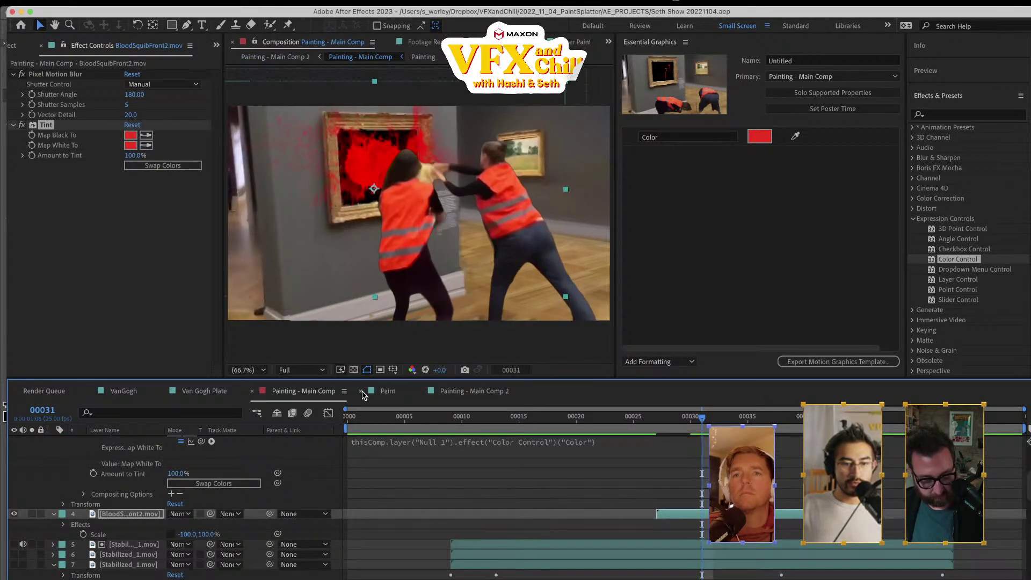
# - Disable the Map Black To expression in BloodSquibFront2.mov's Tint and set that color to black
pyautogui.click(133, 517)
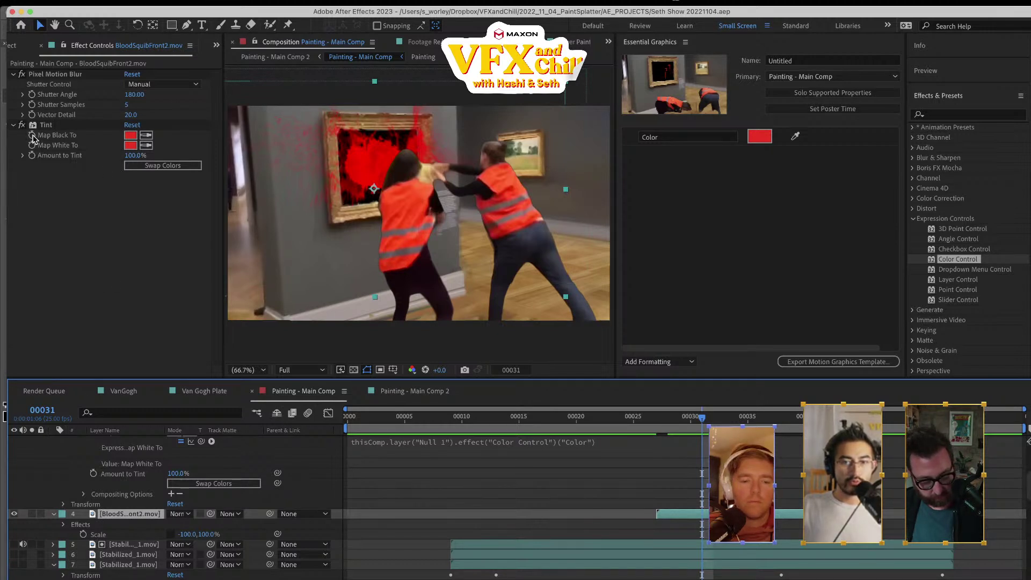
pyautogui.click(65, 524)
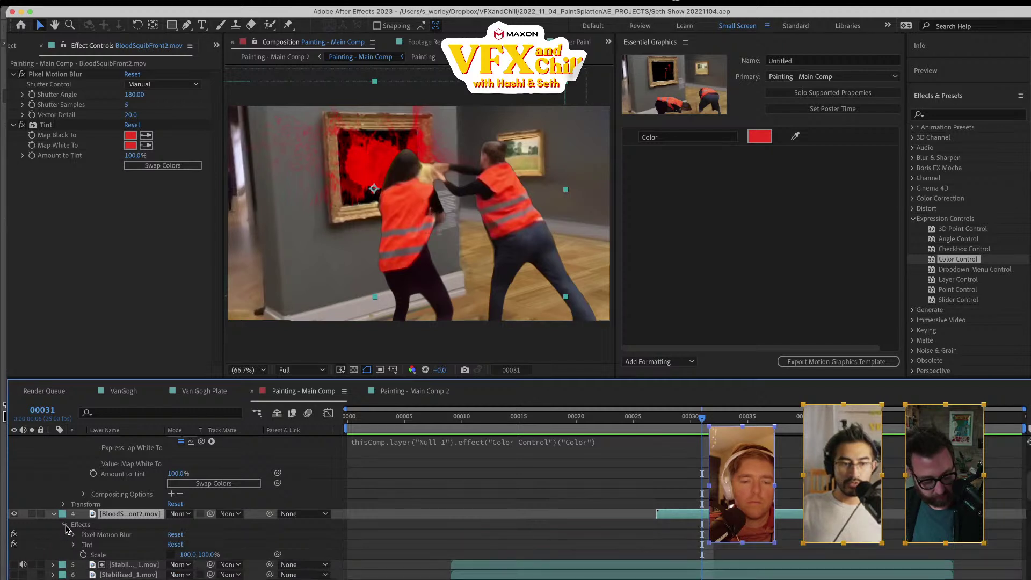
pyautogui.click(75, 545)
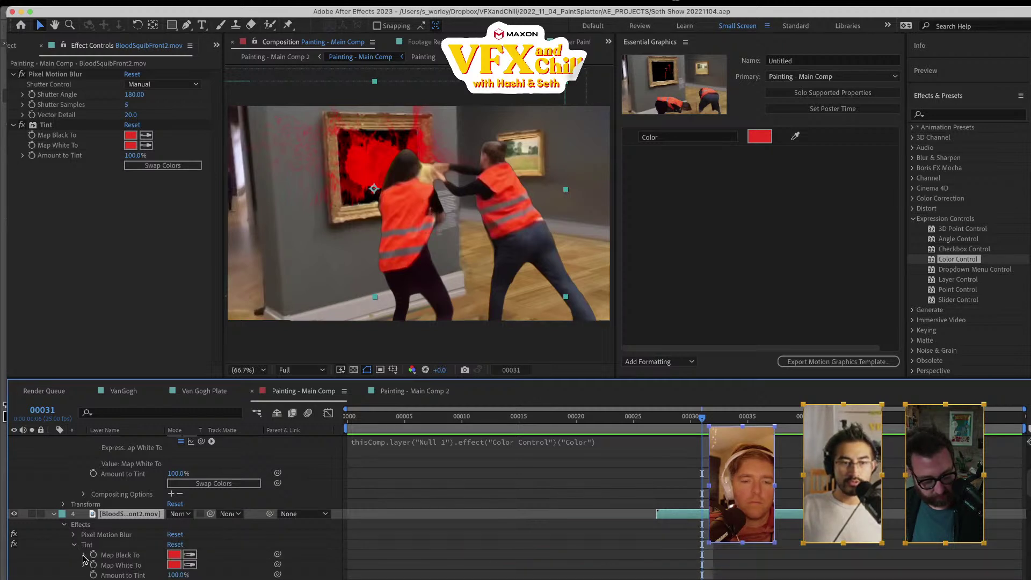
pyautogui.click(84, 555)
pyautogui.click(181, 565)
pyautogui.click(173, 555)
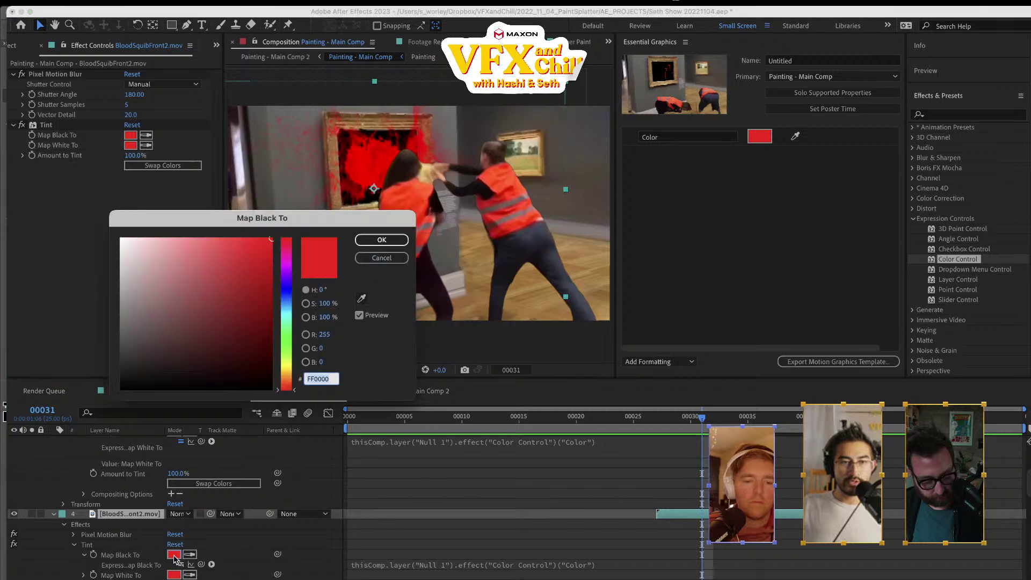
pyautogui.click(381, 240)
pyautogui.click(115, 516)
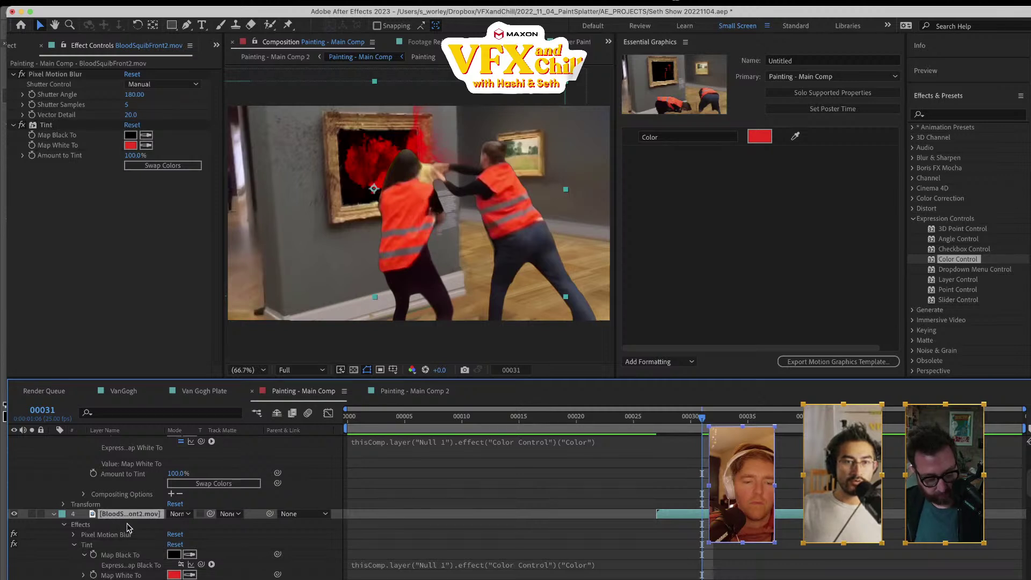
pyautogui.click(304, 542)
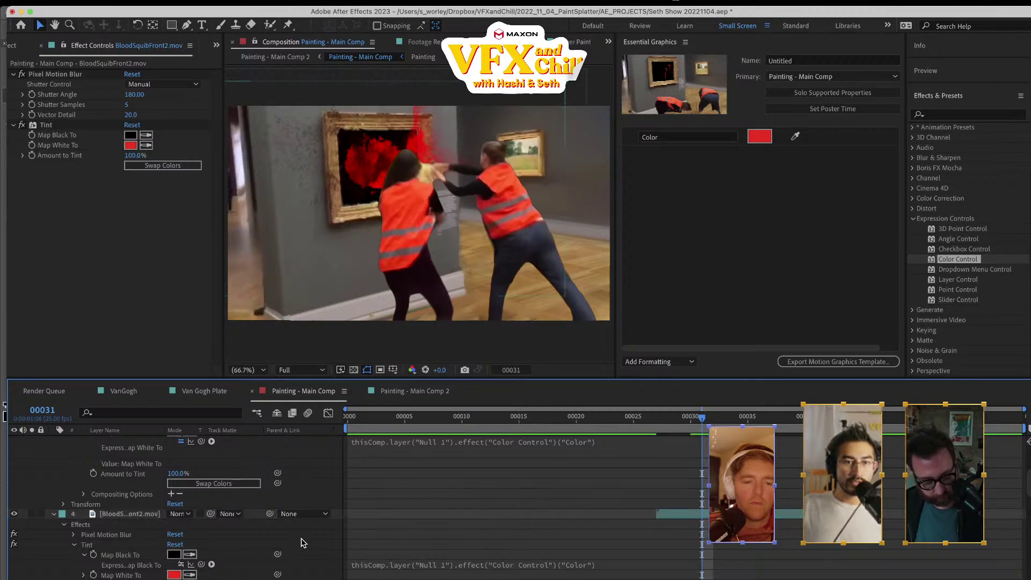
pyautogui.scroll(3, 161, 510)
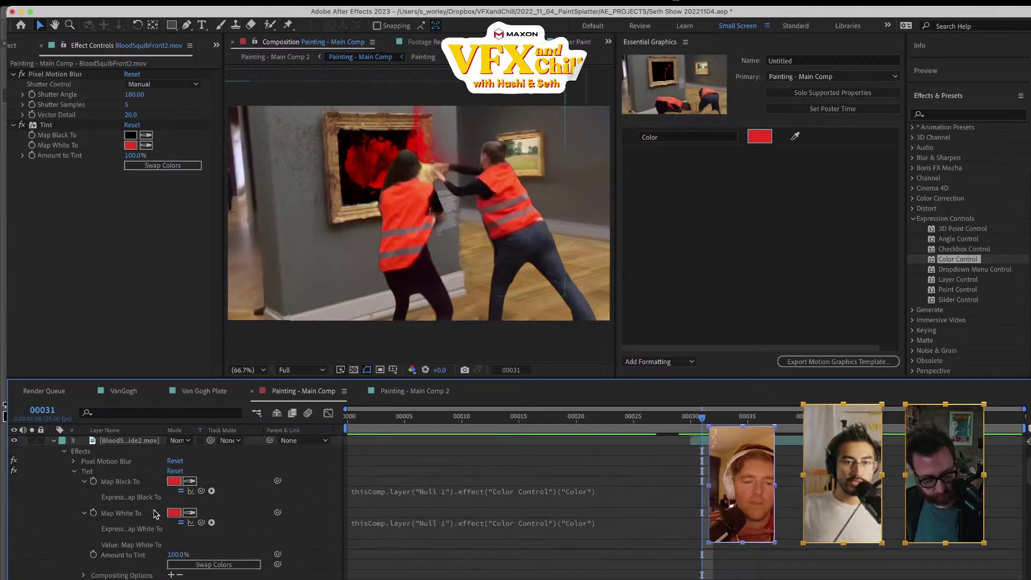
pyautogui.click(174, 481)
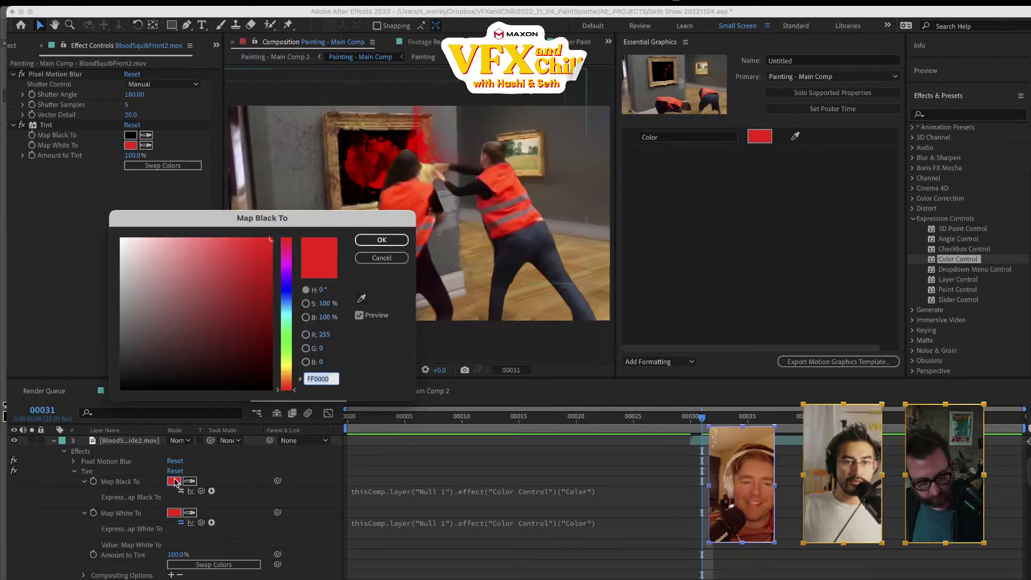
pyautogui.click(121, 389)
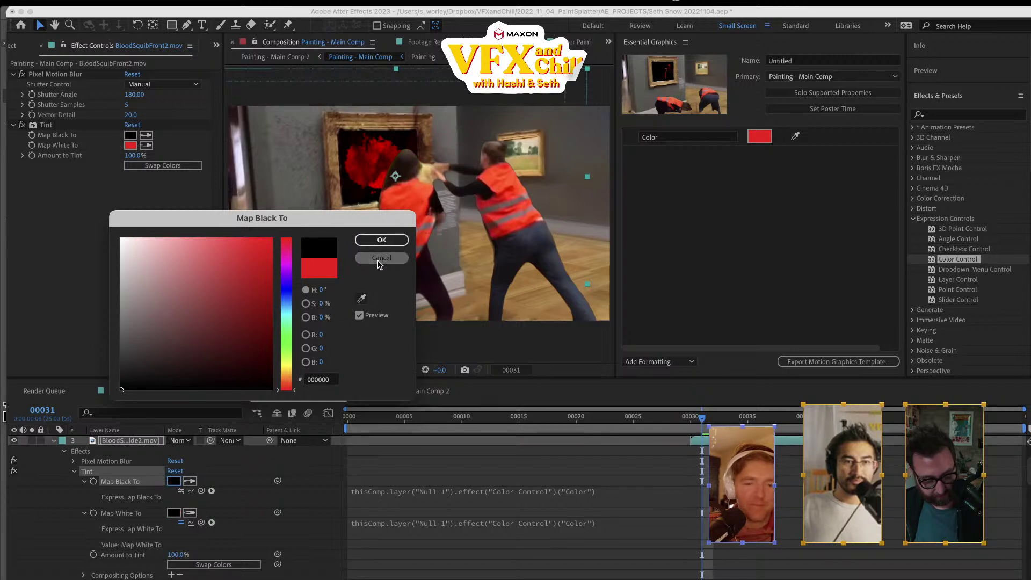
pyautogui.click(378, 240)
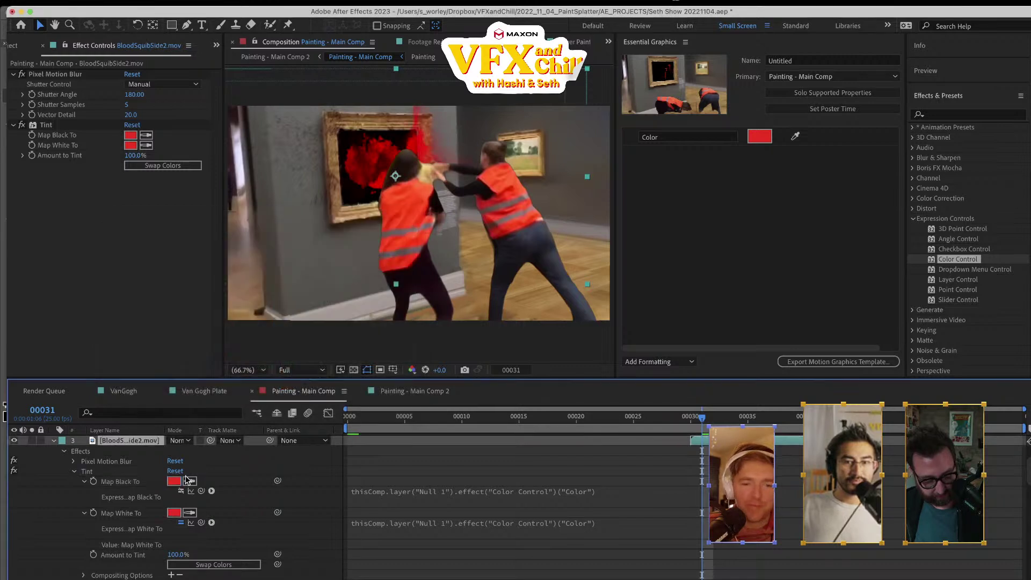
# - Remove the Map Black To expression from BloodSquibSide2.mov's Tint and set that color to black (000000)
pyautogui.click(397, 492)
pyautogui.press('Delete')
pyautogui.click(317, 492)
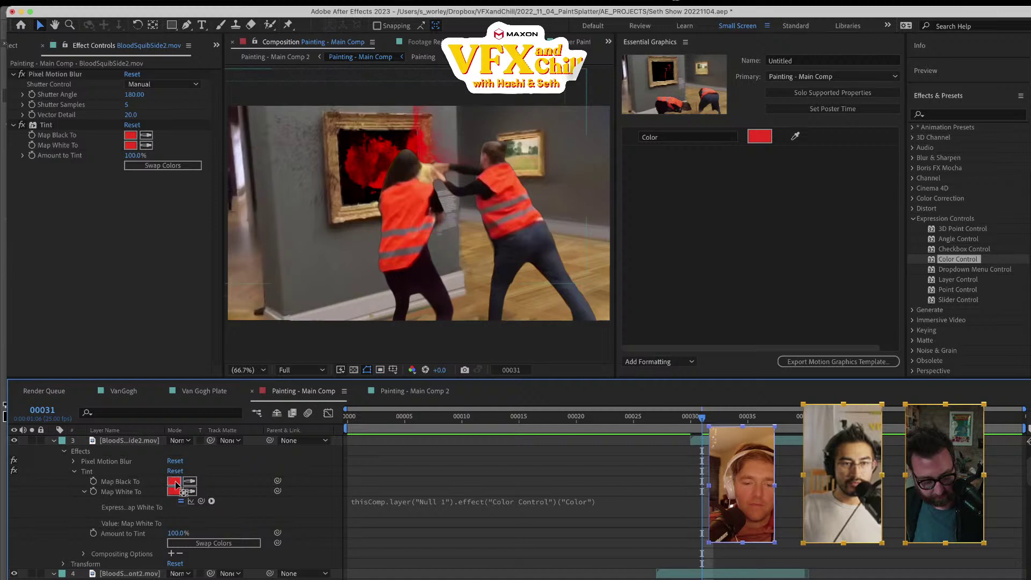
pyautogui.click(174, 482)
pyautogui.click(122, 390)
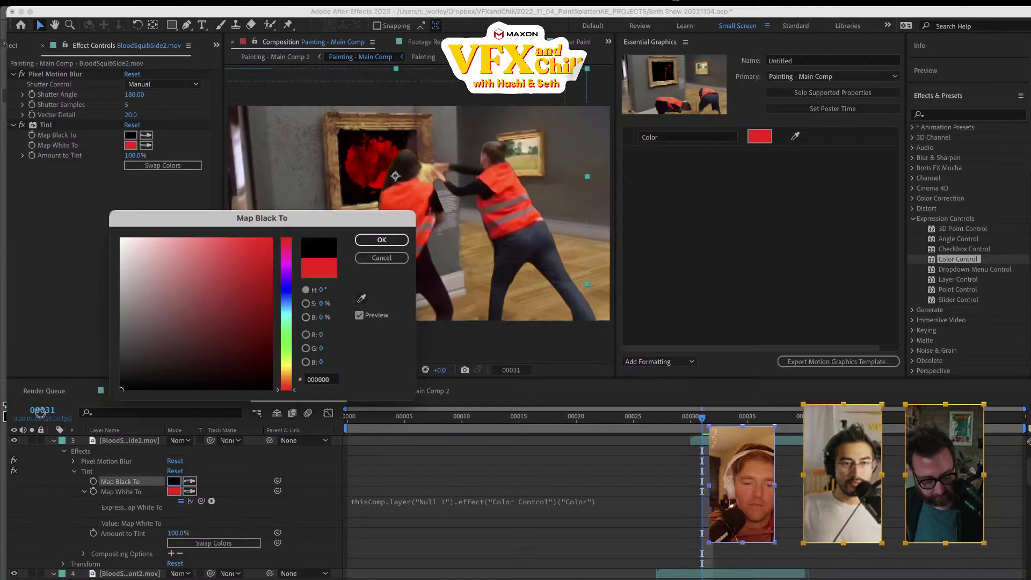
pyautogui.click(381, 240)
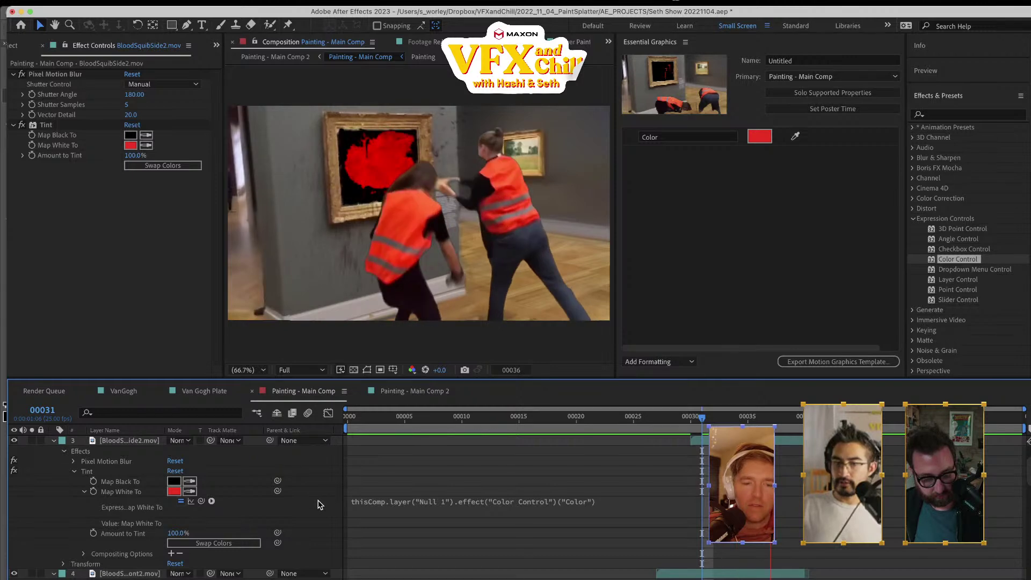
# - At frame 33 of Painting - Main Comp, add a Levels effect to BloodSquibSide2.mov and place it above Tint
pyautogui.click(416, 391)
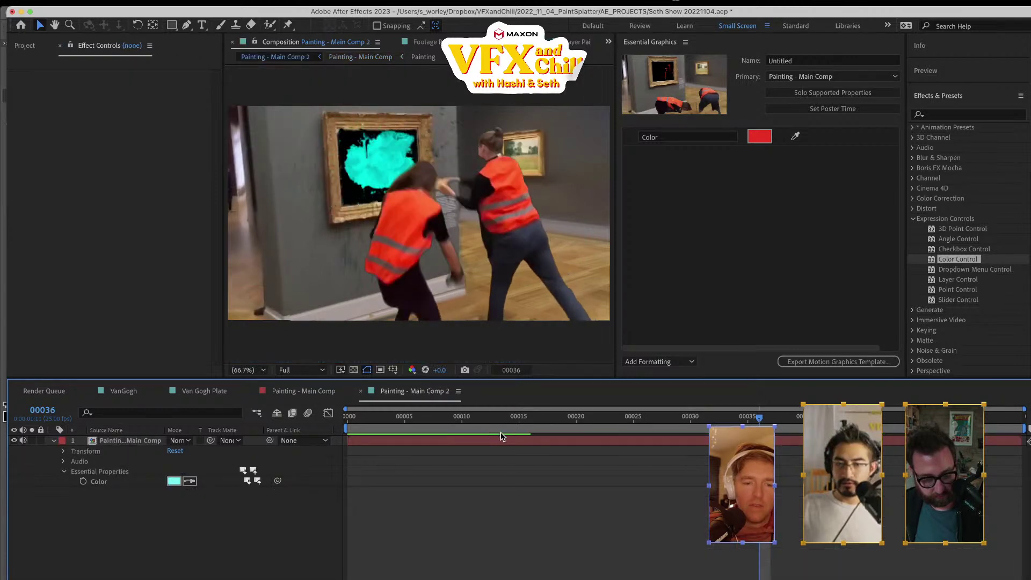
pyautogui.click(317, 392)
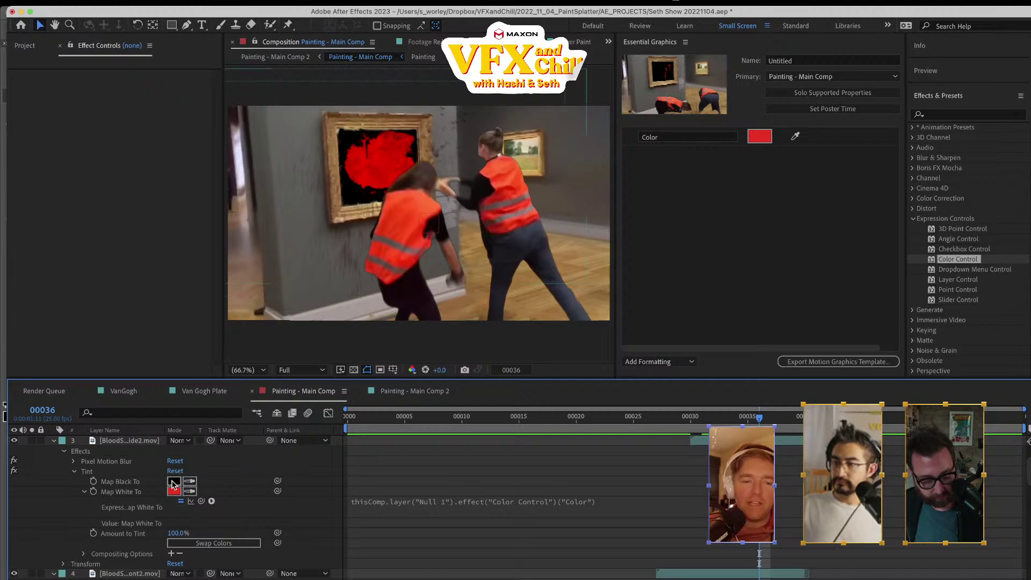
pyautogui.moveTo(759, 417); pyautogui.dragTo(722, 424)
pyautogui.click(125, 444)
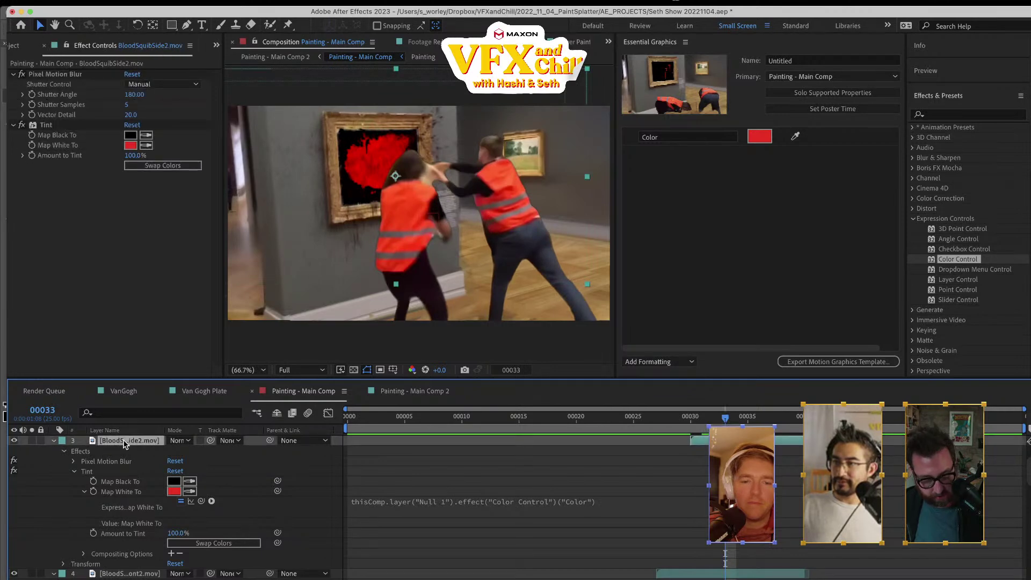
pyautogui.hotkey('ctrl', 'space')
pyautogui.write('leve')
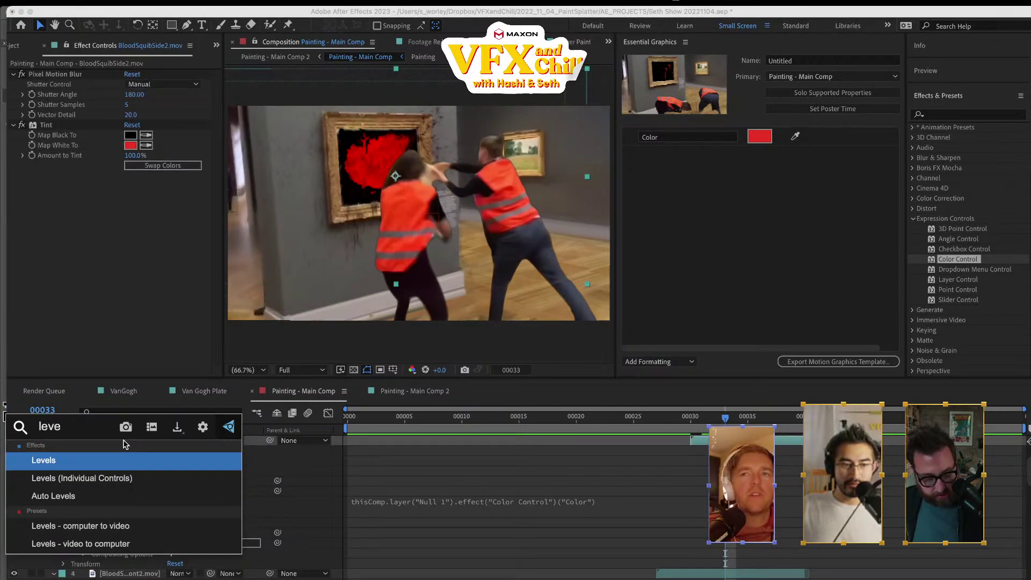
pyautogui.press('Return')
pyautogui.moveTo(50, 174); pyautogui.dragTo(51, 124)
# - Try brightening BloodSquibSide2.mov with a Levels gamma of 2.16 and input white of 126, checking the layer soloed and at nearby frames
pyautogui.moveTo(119, 197); pyautogui.dragTo(75, 197)
pyautogui.click(31, 441)
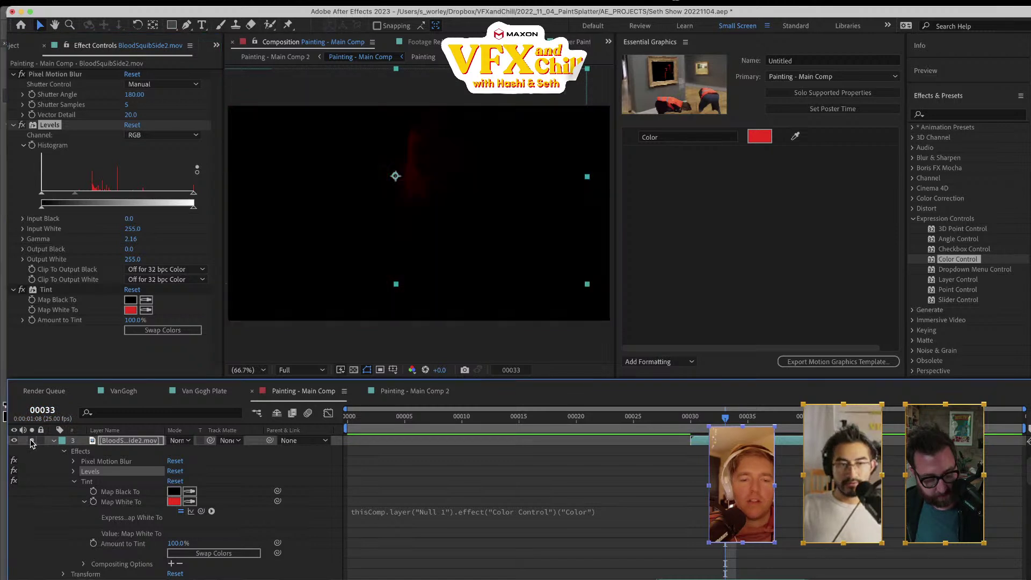
pyautogui.click(31, 441)
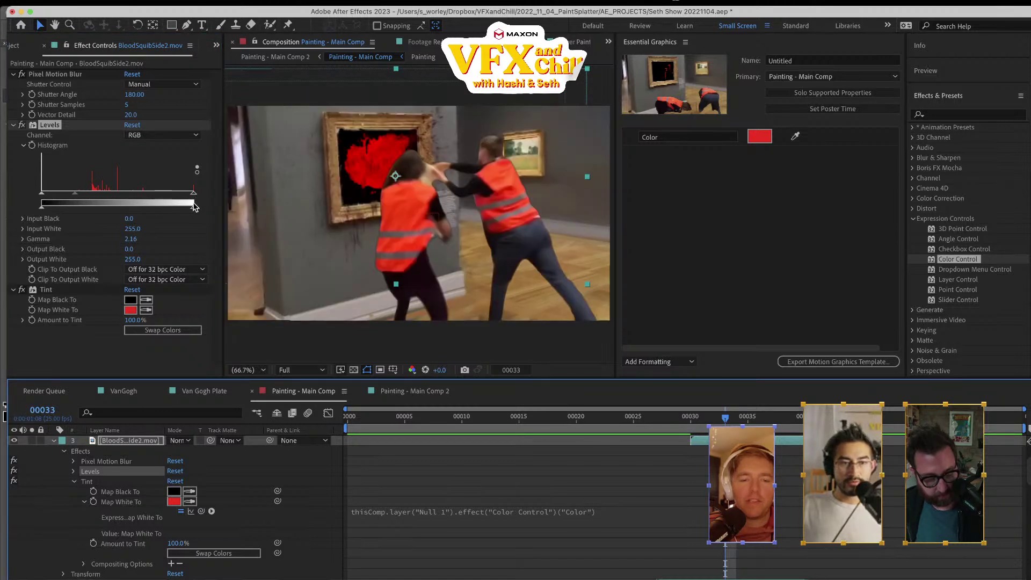
pyautogui.moveTo(195, 193); pyautogui.dragTo(118, 195)
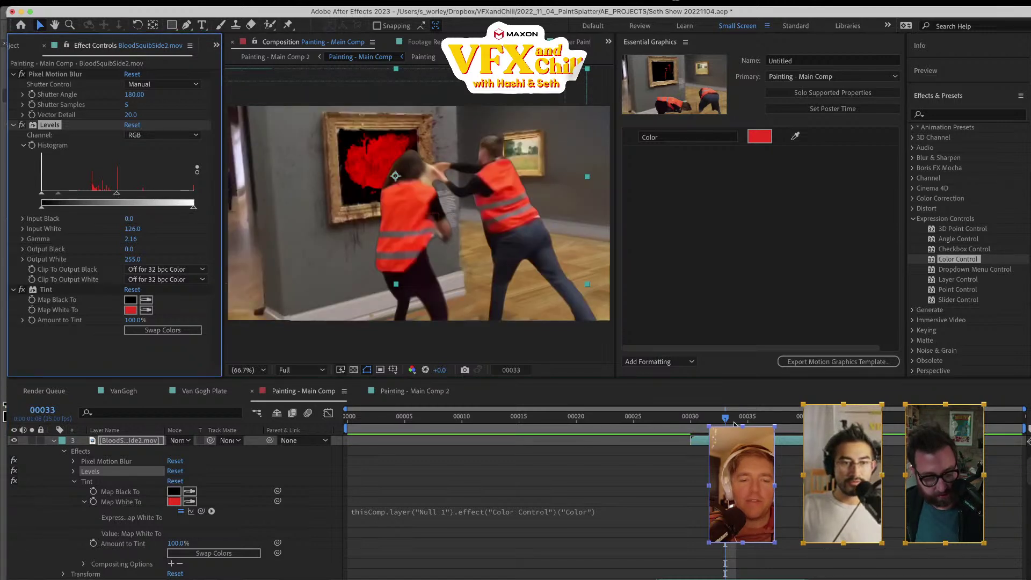
pyautogui.click(761, 420)
pyautogui.moveTo(758, 420); pyautogui.dragTo(725, 419)
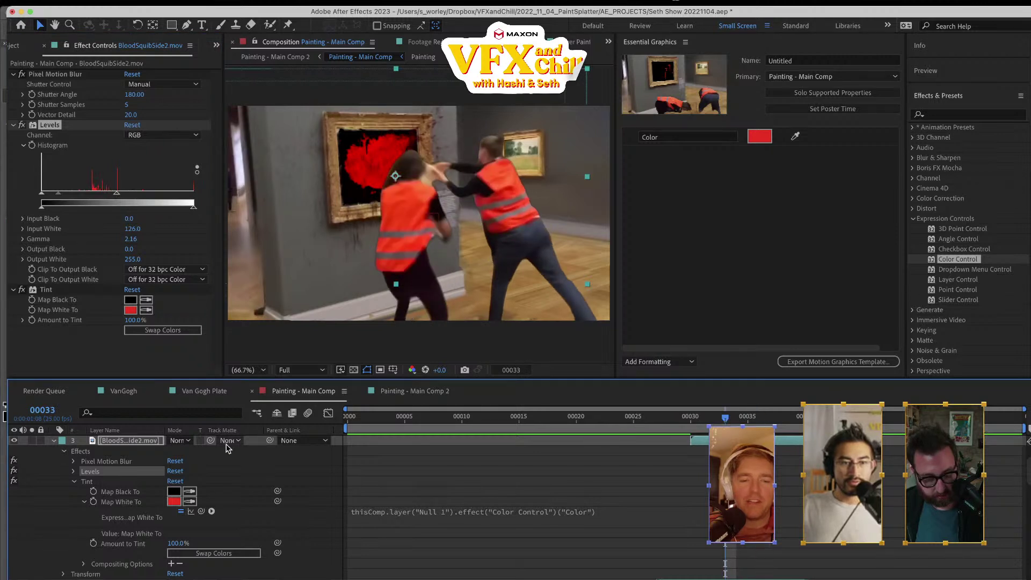
# - Reset BloodSquibSide2.mov's Levels, then set Input White to 133 and Output Black to 110
pyautogui.click(49, 128)
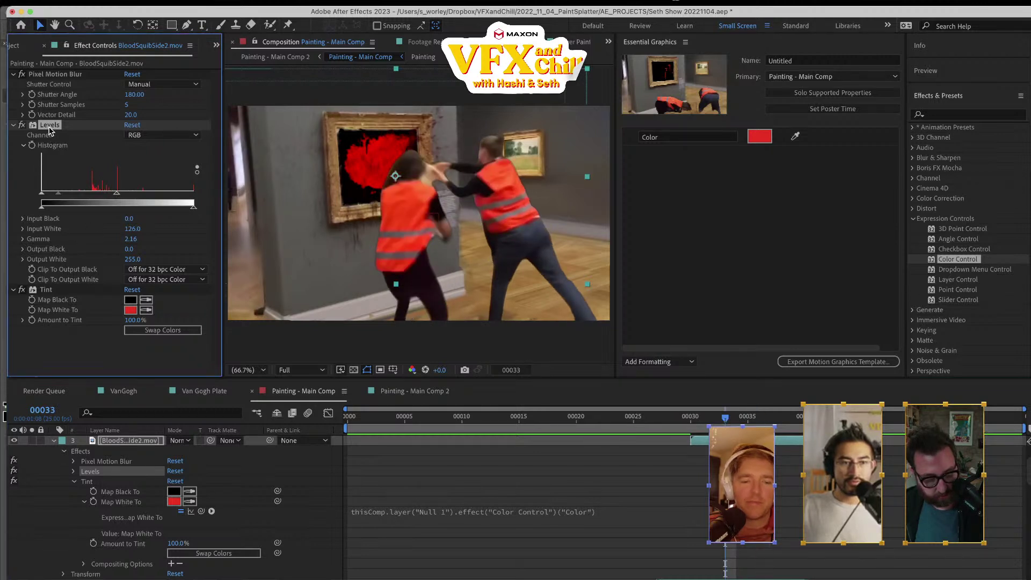
pyautogui.click(132, 124)
pyautogui.moveTo(193, 192); pyautogui.dragTo(106, 208)
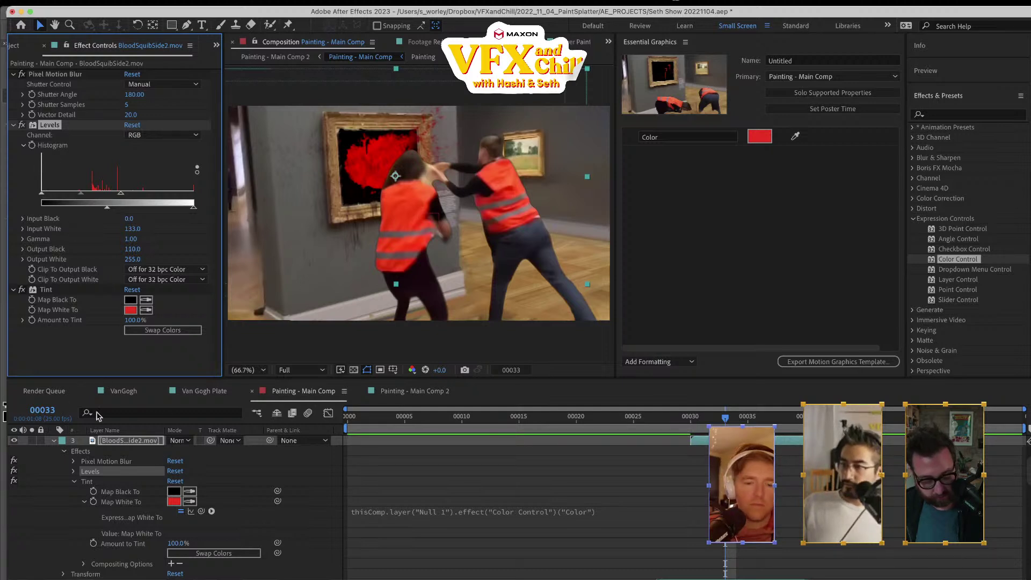
# - Copy BloodSquibSide2.mov's Levels effect to BloodSquibFront2.mov and place it above Tint
pyautogui.scroll(-3, 107, 499)
pyautogui.click(108, 543)
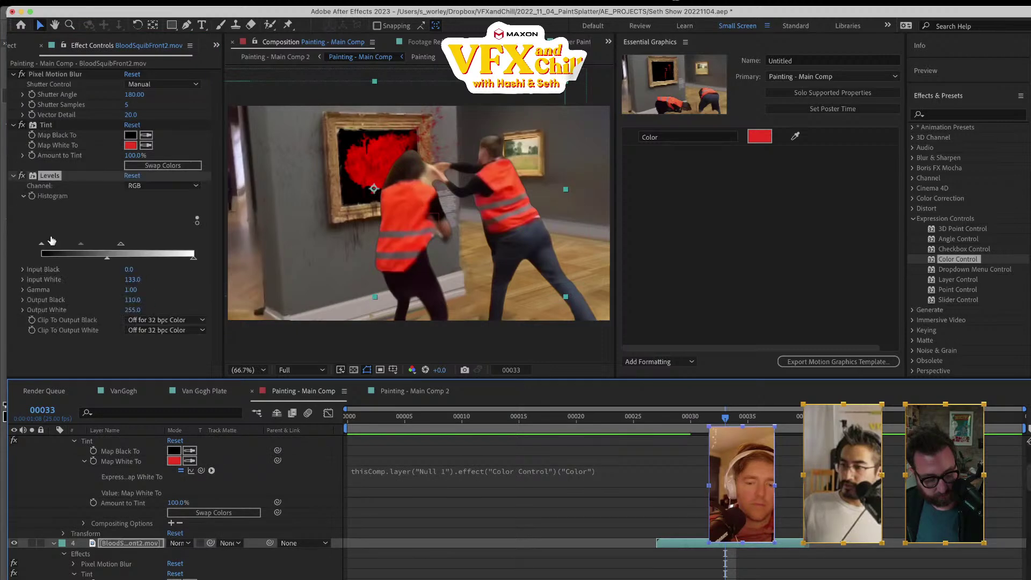
pyautogui.moveTo(51, 177); pyautogui.dragTo(54, 121)
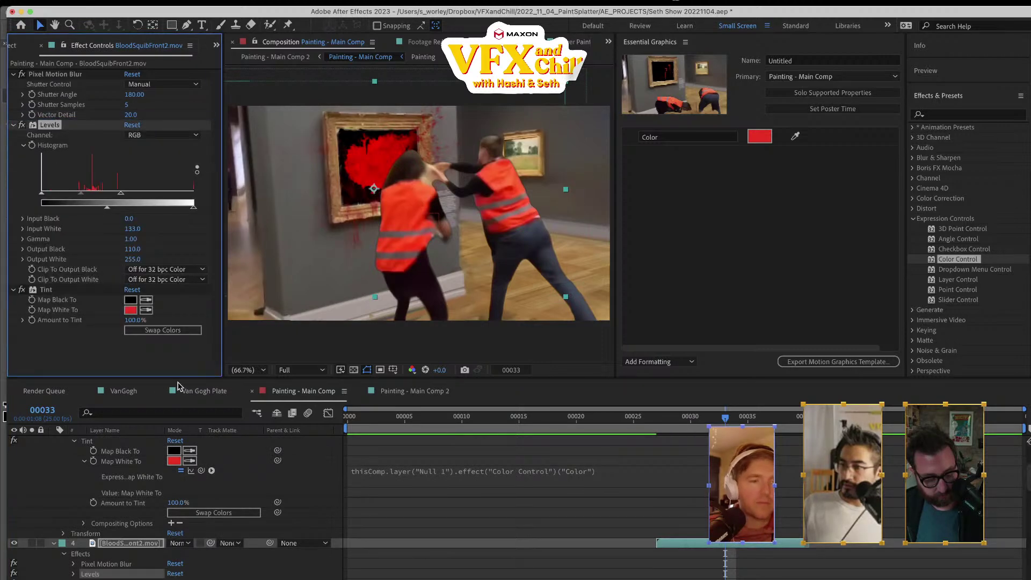
# - Play back Painting - Main Comp 2 from frame 24 to check the cyan splatter
pyautogui.click(394, 392)
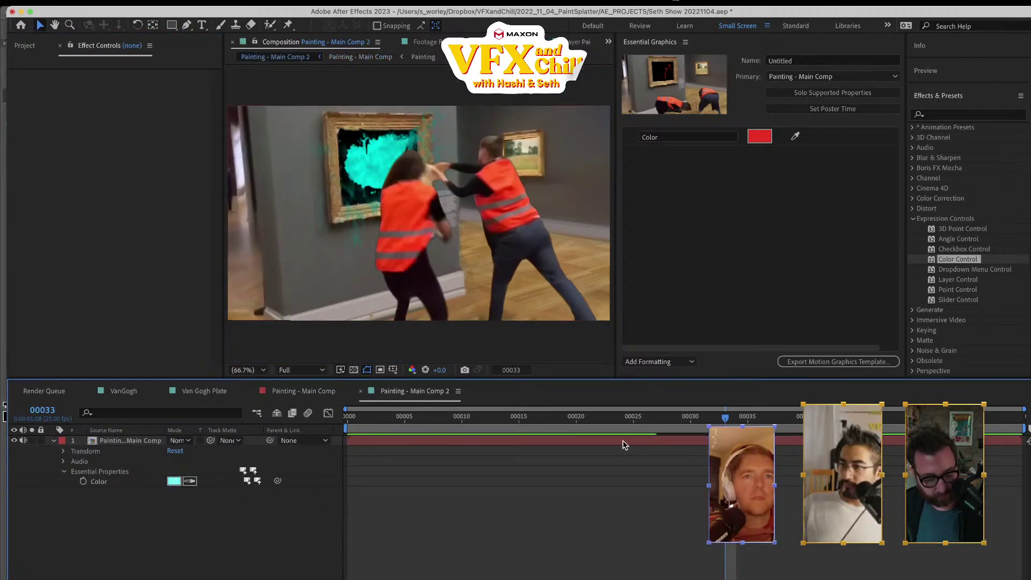
pyautogui.click(623, 445)
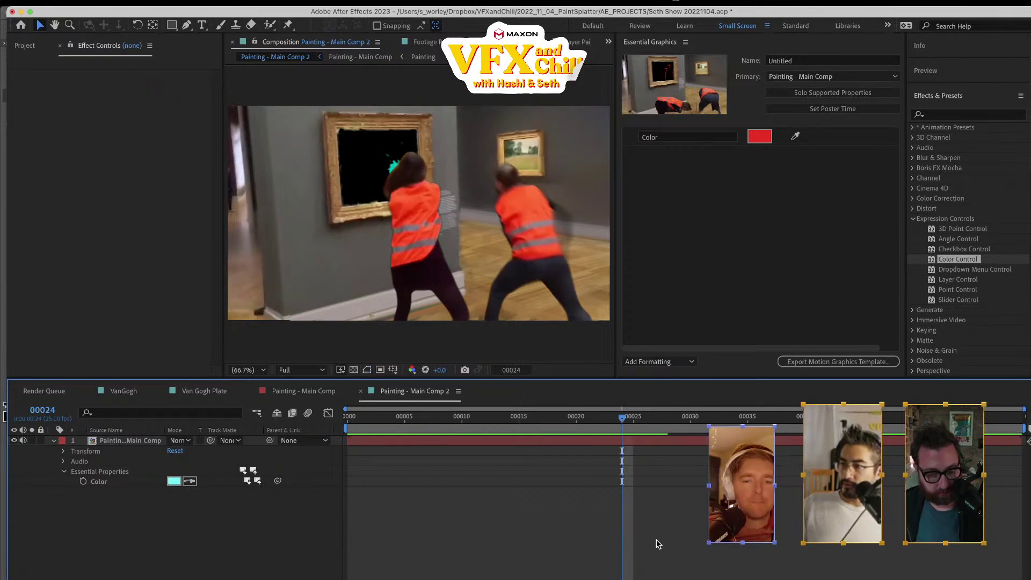
pyautogui.press('space')
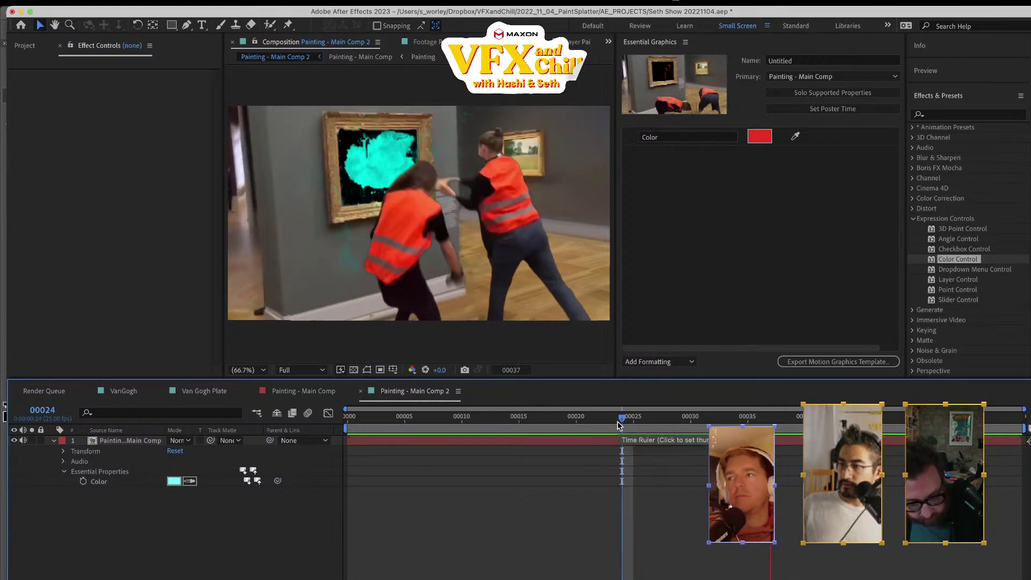
# - In Painting - Main Comp, disable the Levels effects on BloodSquibFront2.mov and BloodSquibSide2.mov
pyautogui.click(304, 391)
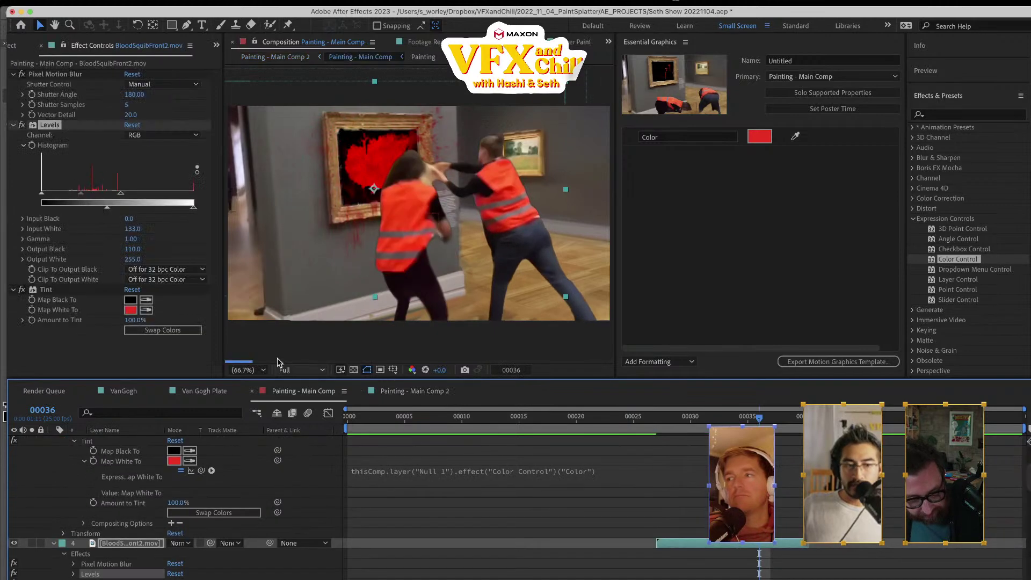
pyautogui.click(22, 129)
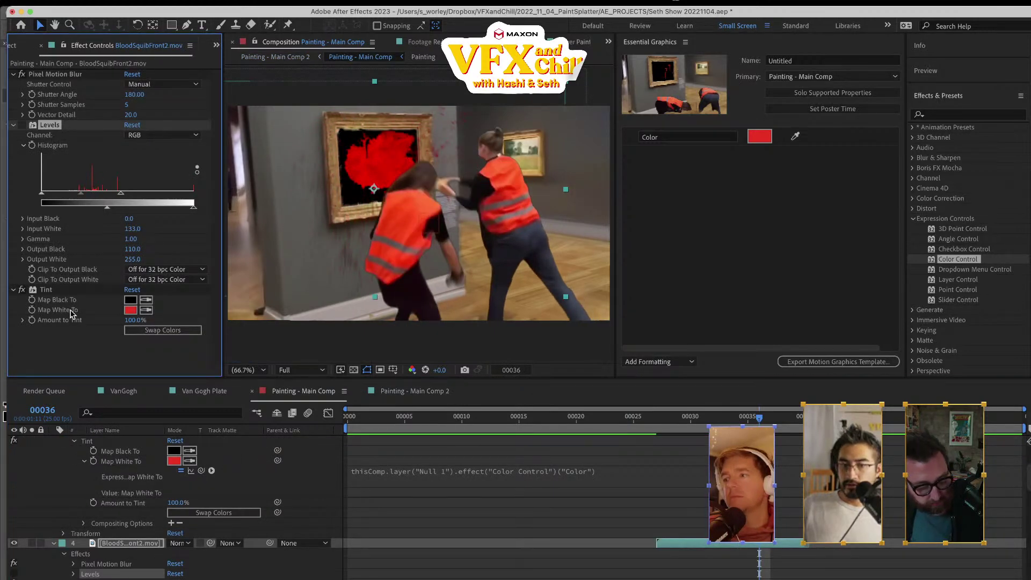
pyautogui.scroll(3, 82, 492)
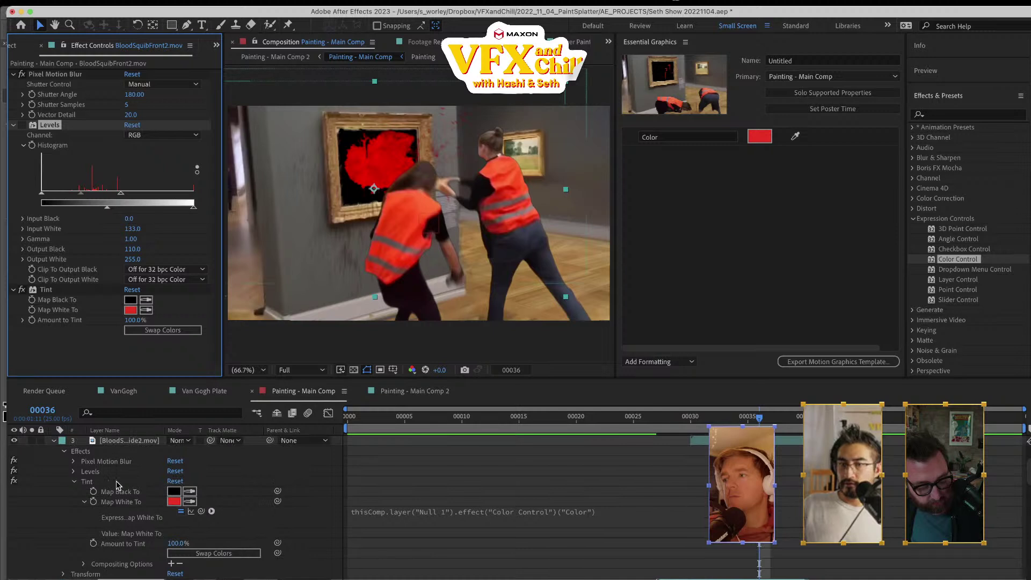
pyautogui.click(120, 447)
pyautogui.click(22, 129)
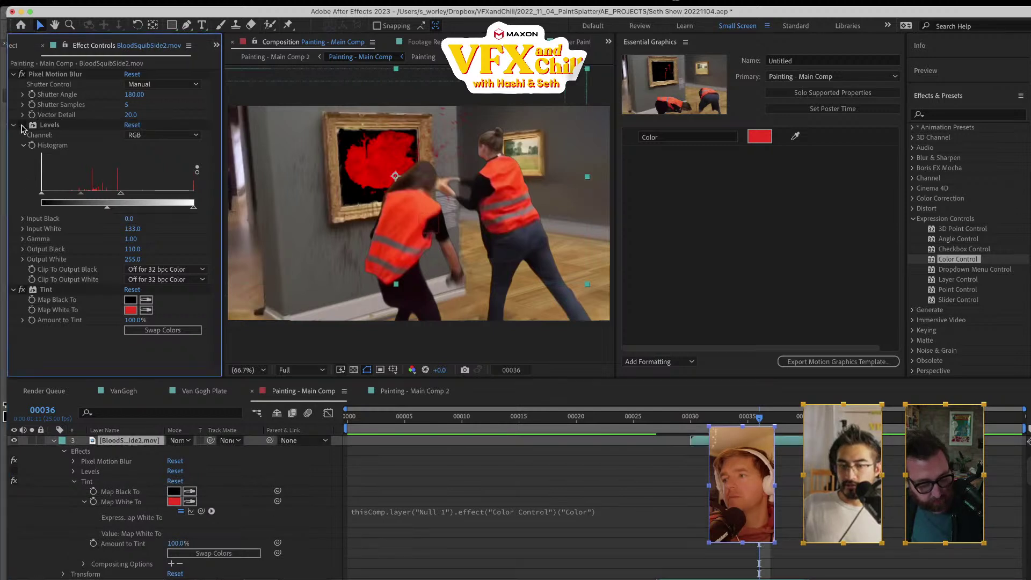
# - Add an Invert effect to BloodSquibSide2.mov and place it between Levels and Tint
pyautogui.hotkey('ctrl', 'space')
pyautogui.write('inv')
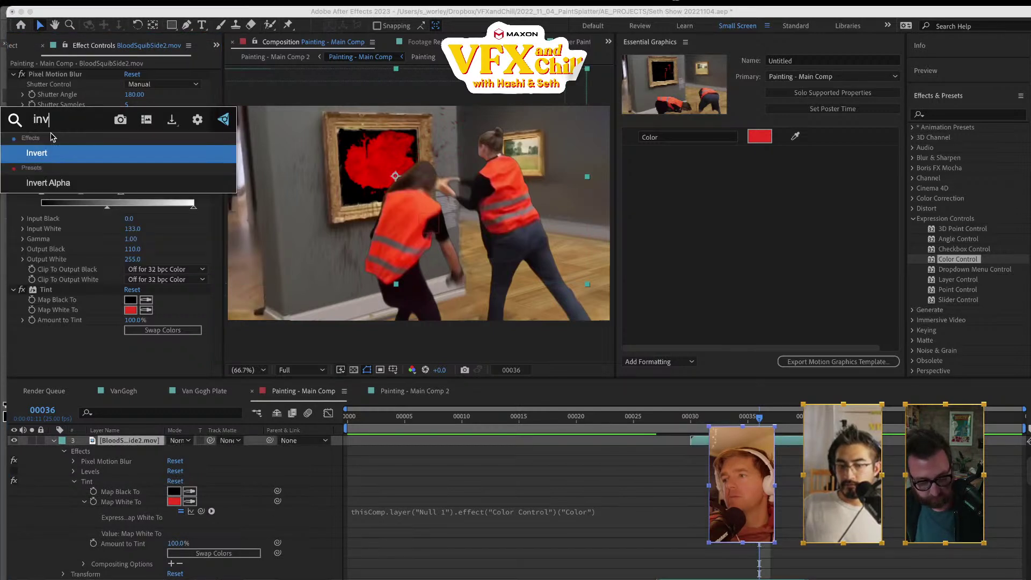
pyautogui.press('Return')
pyautogui.moveTo(46, 342); pyautogui.dragTo(54, 290)
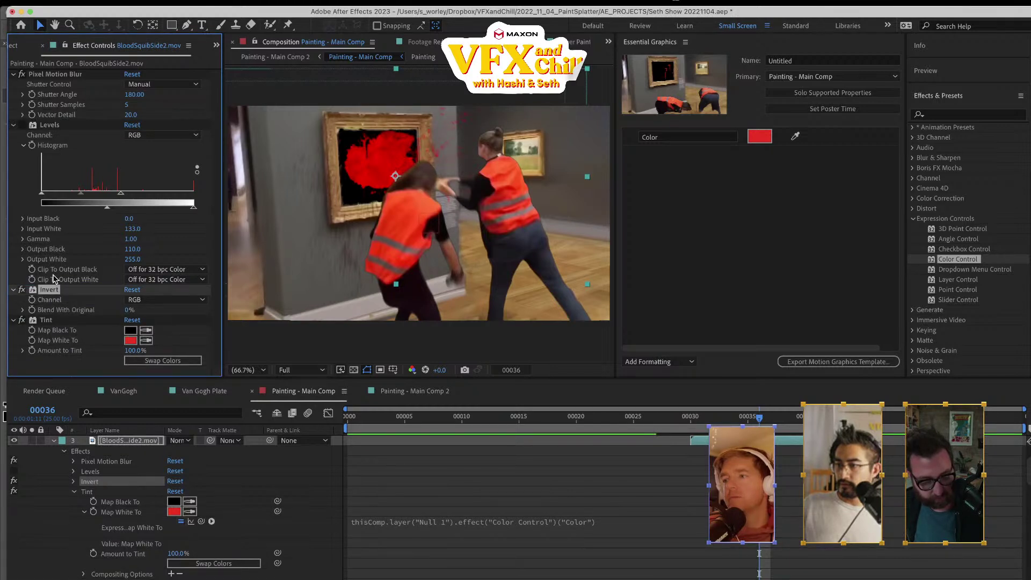
# - Add the Invert effect above Tint on BloodSquibFront2.mov as well, and check the splatter in Painting - Main Comp 2
pyautogui.click(102, 579)
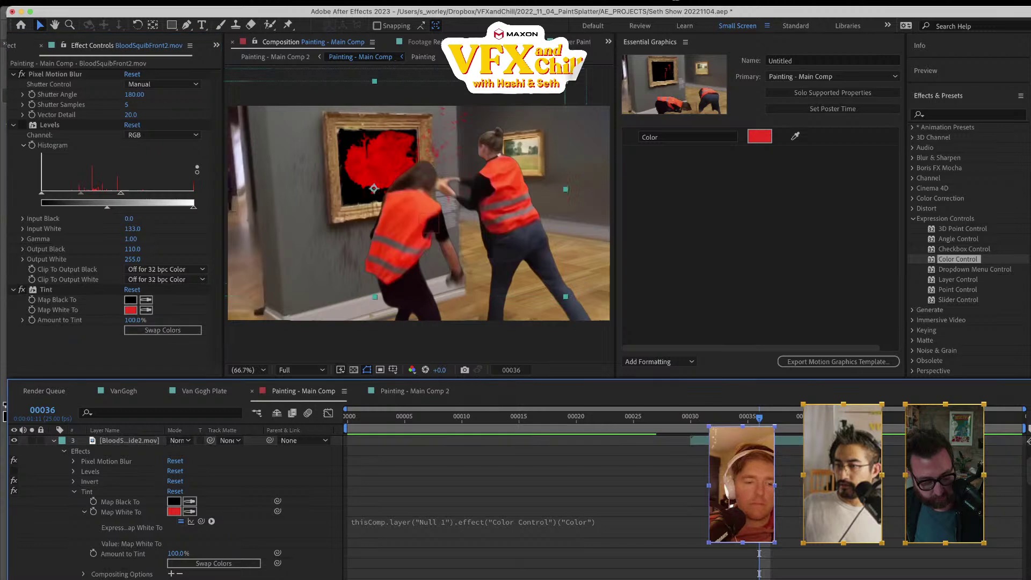
pyautogui.click(47, 290)
pyautogui.hotkey('ctrl', 'v')
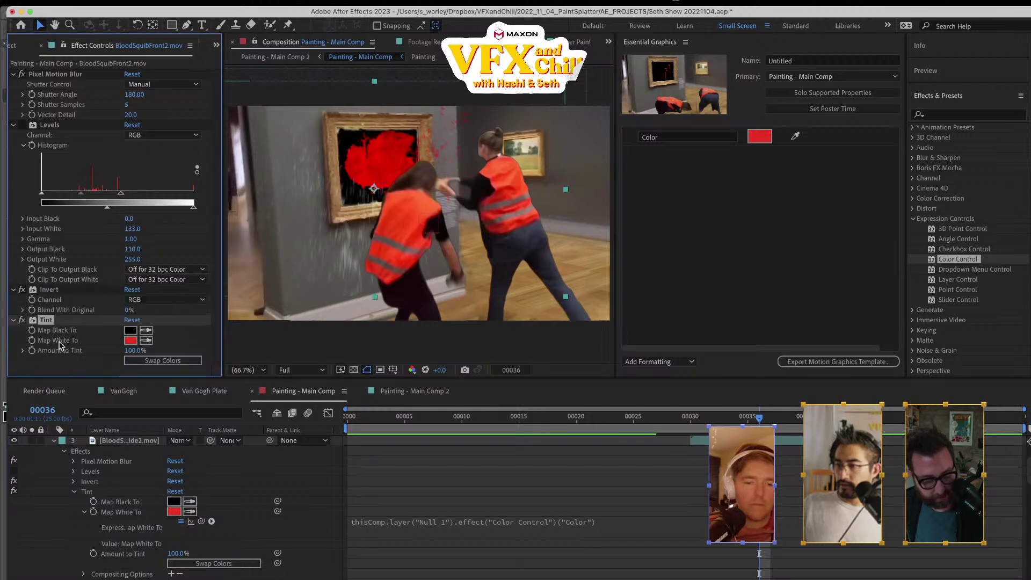
pyautogui.click(439, 391)
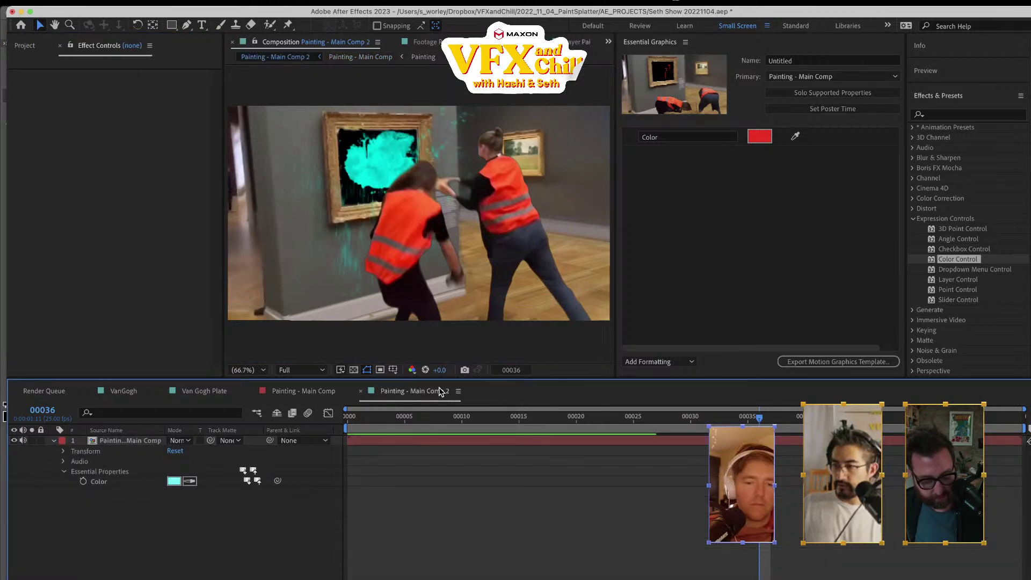
pyautogui.click(612, 423)
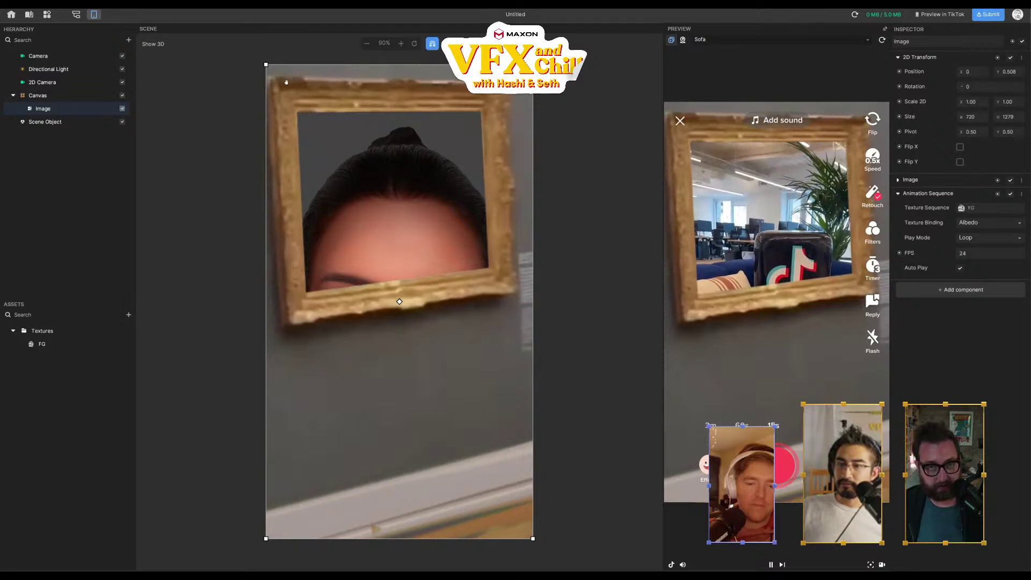
# - In TikTok Effect House, hide and re-show the Image object, and set its animation sequence's Play Mode to Once
pyautogui.click(123, 109)
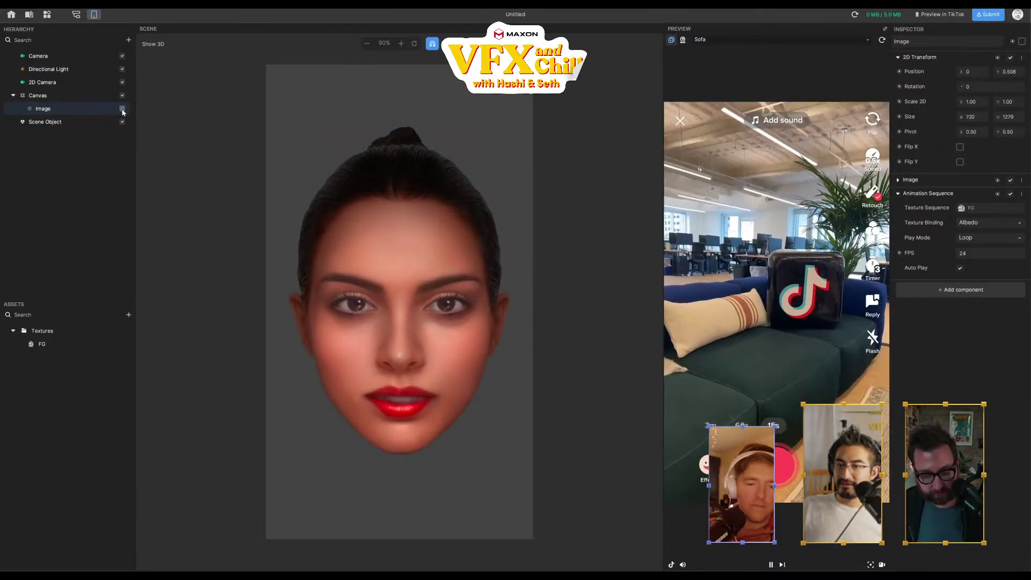
pyautogui.click(122, 109)
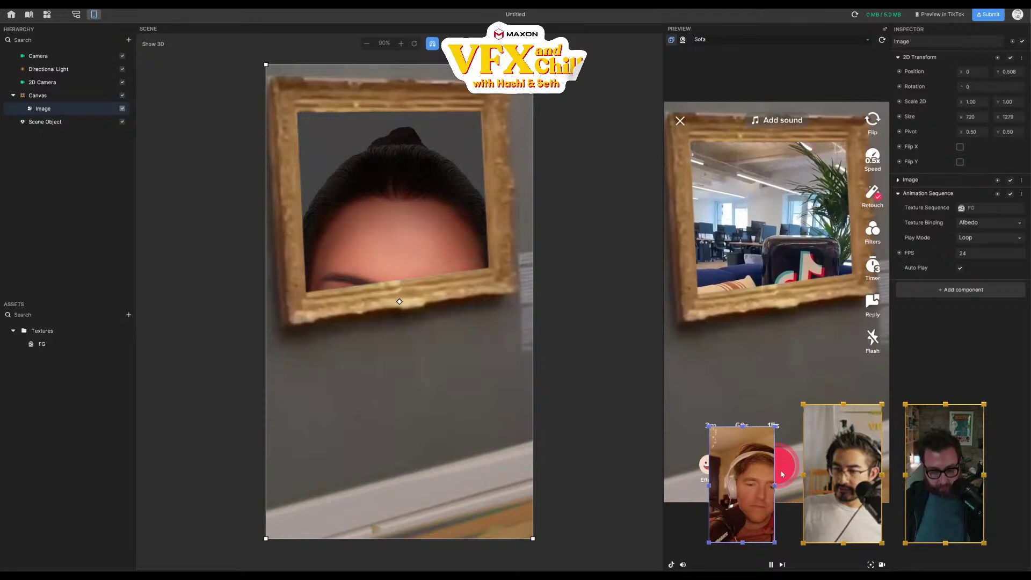
pyautogui.click(968, 239)
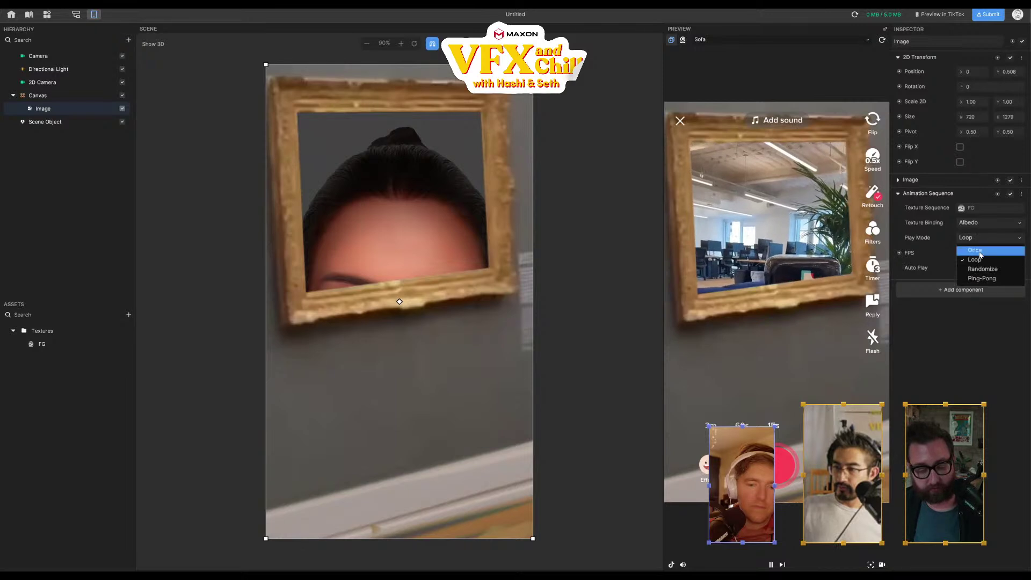
pyautogui.click(975, 259)
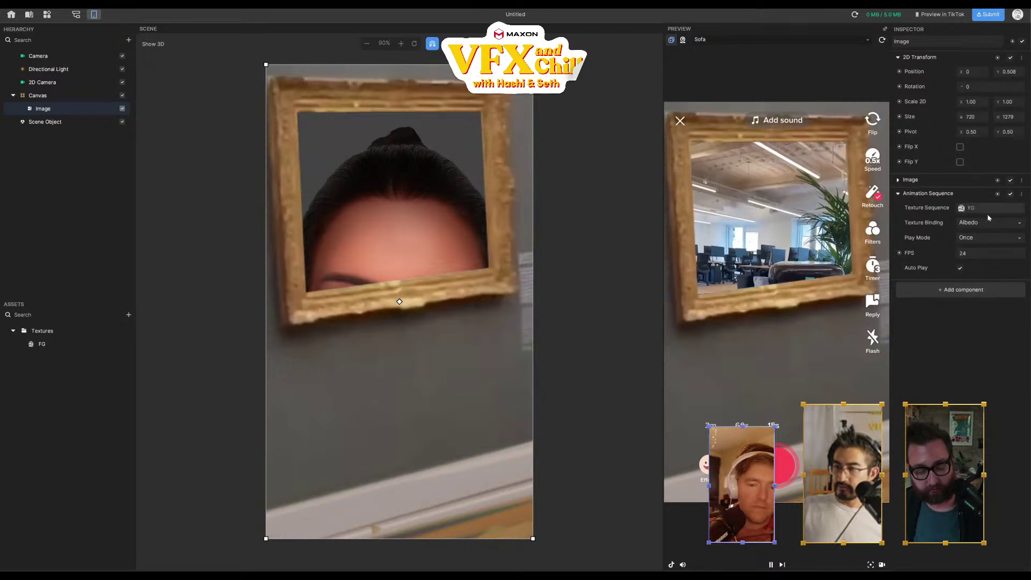
pyautogui.click(926, 225)
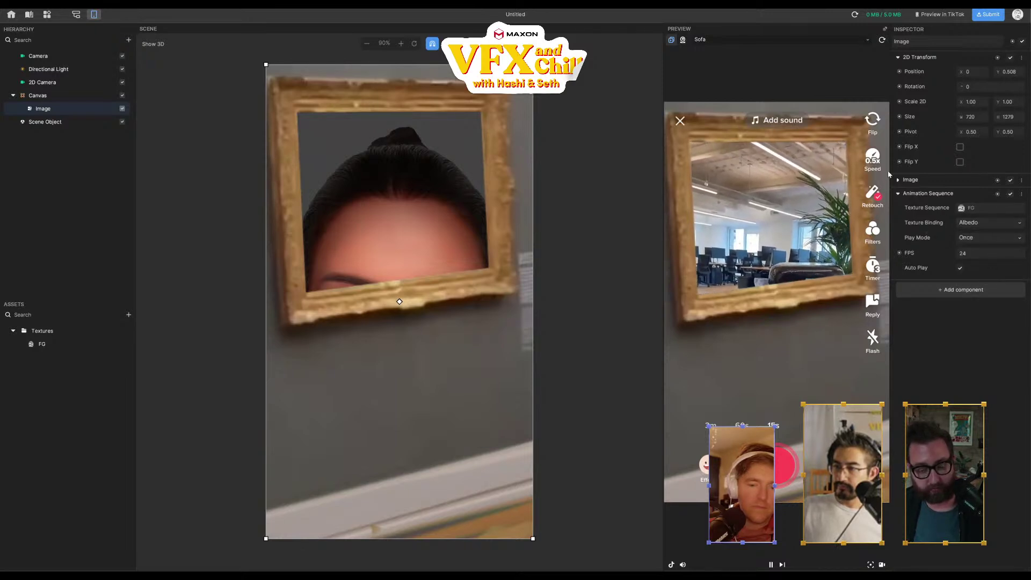
# - Expand the Image component's settings, and switch the component off and on to check its effect in the preview
pyautogui.moveTo(891, 175); pyautogui.dragTo(890, 176)
pyautogui.click(898, 180)
pyautogui.click(898, 181)
pyautogui.click(897, 181)
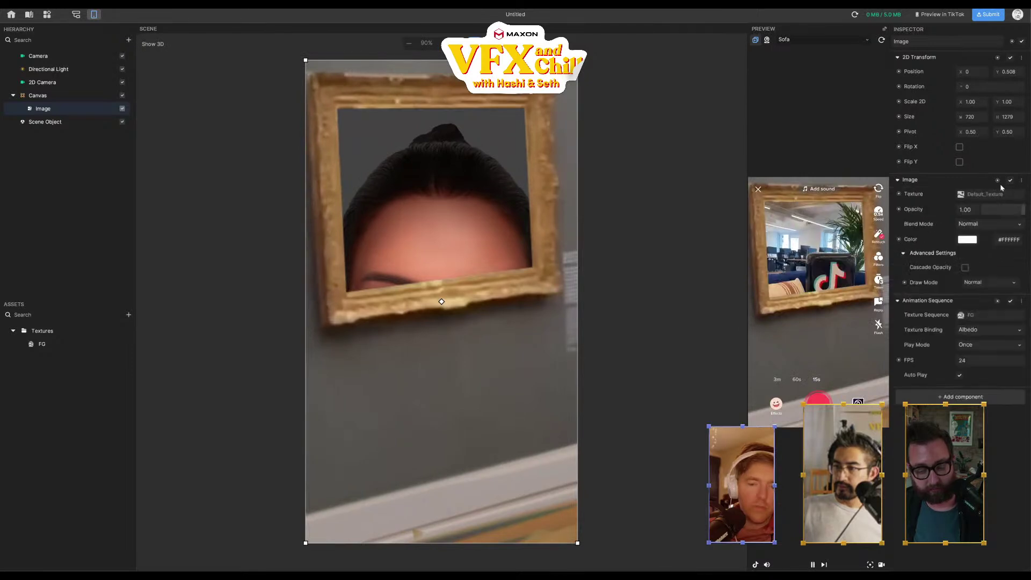
pyautogui.click(1009, 181)
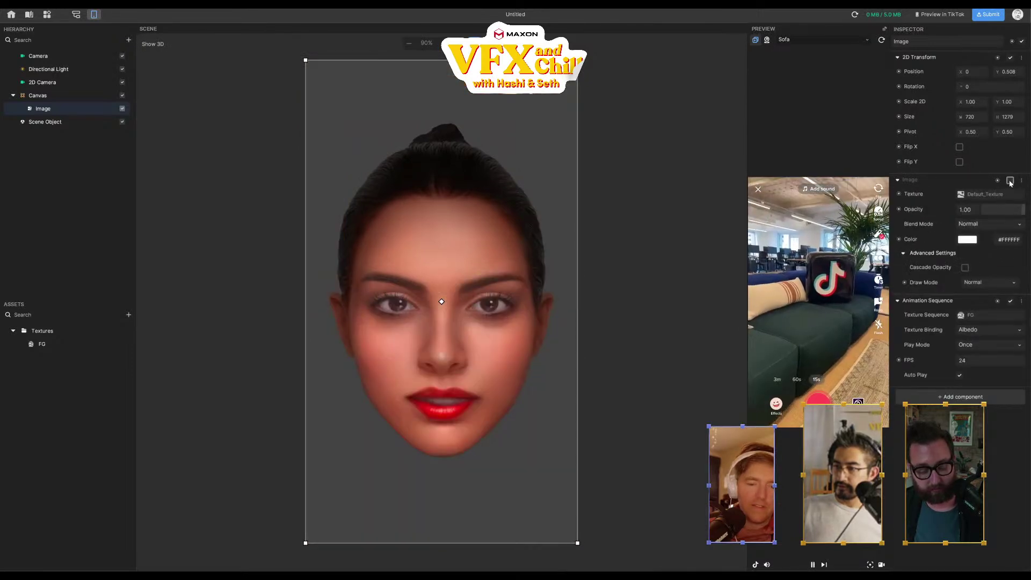
pyautogui.click(1009, 181)
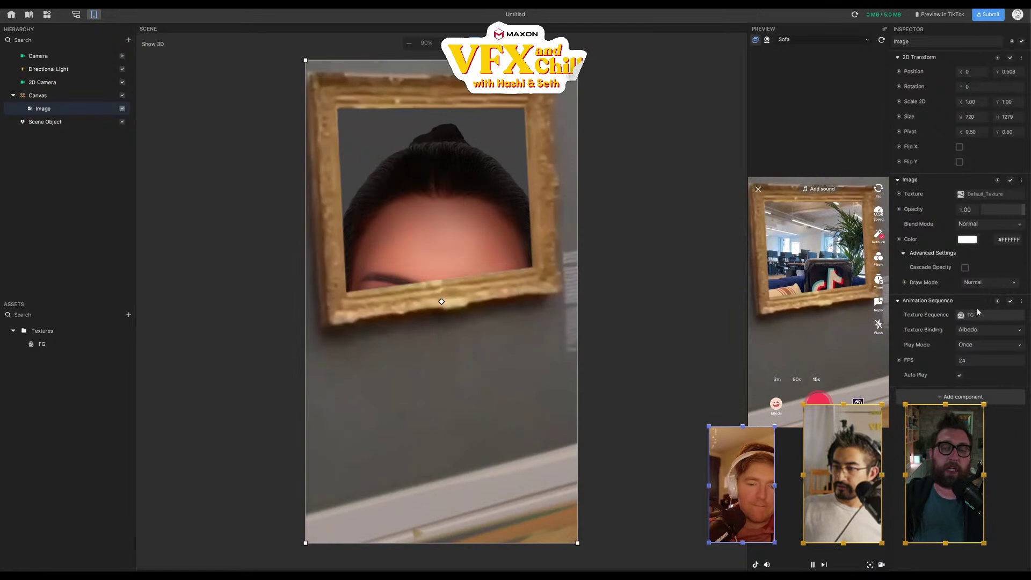
# - Set the Image's animation sequence Play Mode to Loop and inspect the FG texture sequence's properties
pyautogui.click(984, 344)
pyautogui.click(974, 366)
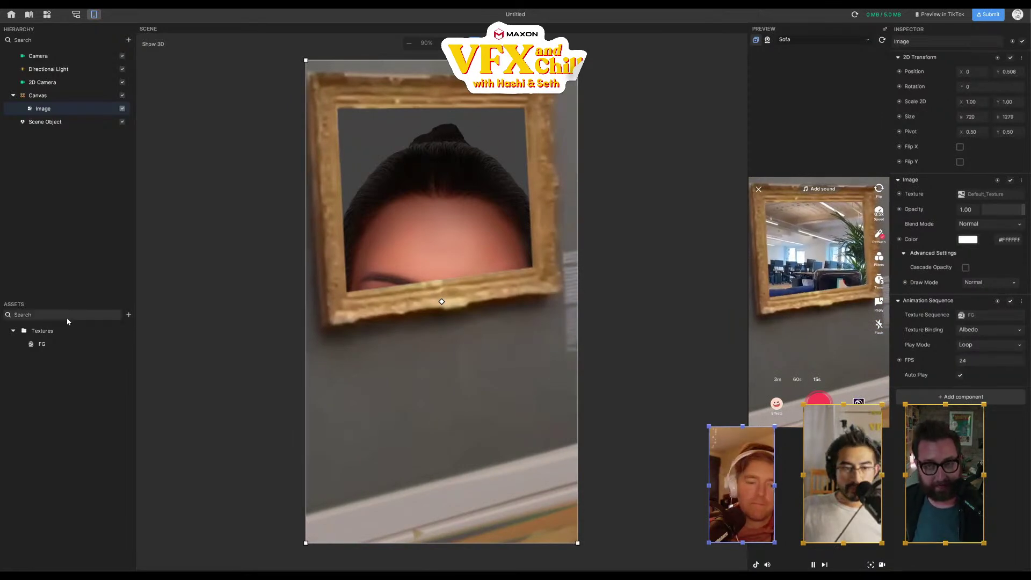
pyautogui.click(46, 348)
pyautogui.click(45, 347)
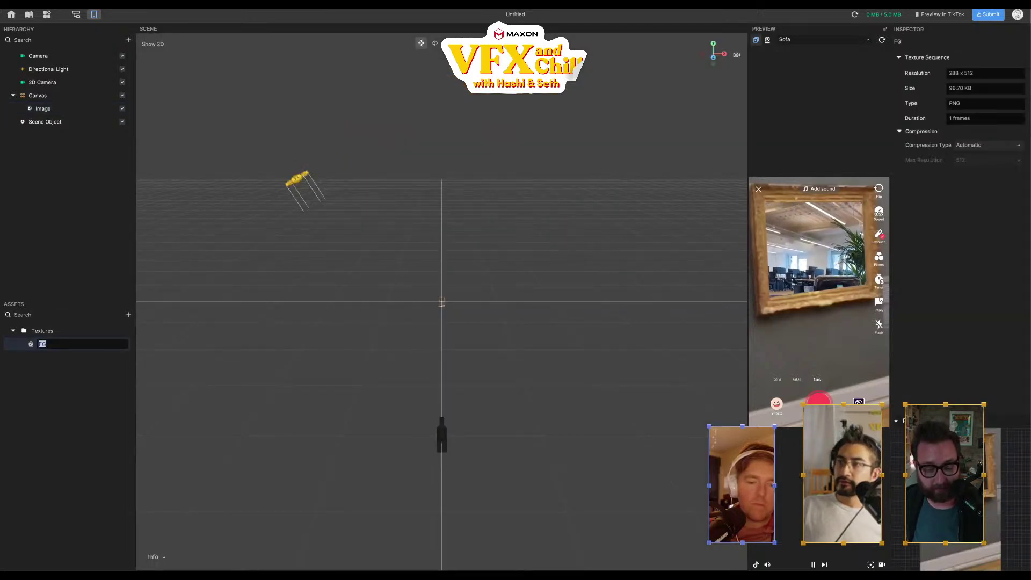
# - Switch to After Effects and play back the BackthatGroundUp 3 composition to check the splatter animation
pyautogui.hotkey('alt', 'Tab')
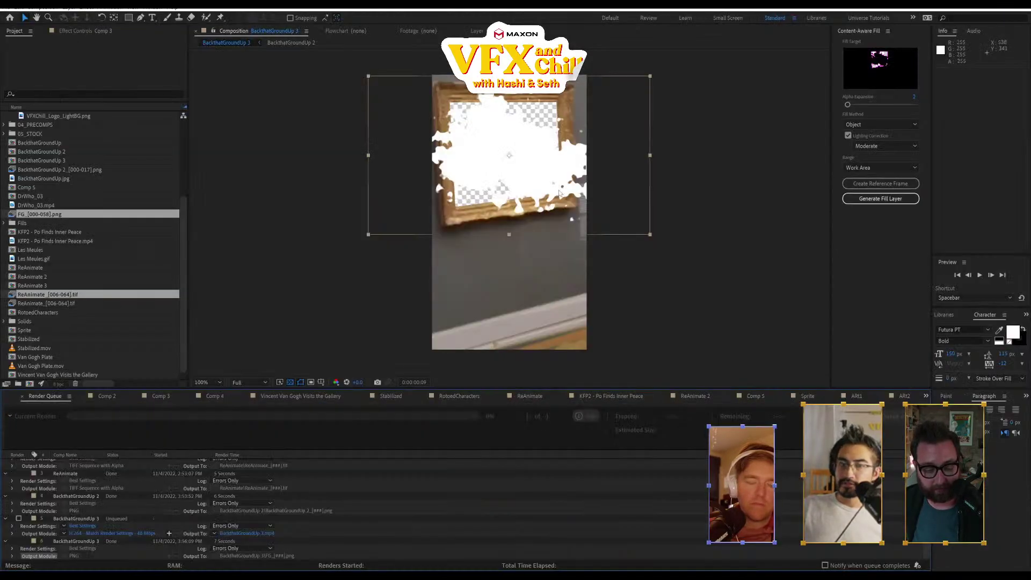
pyautogui.doubleClick(70, 541)
pyautogui.press('space')
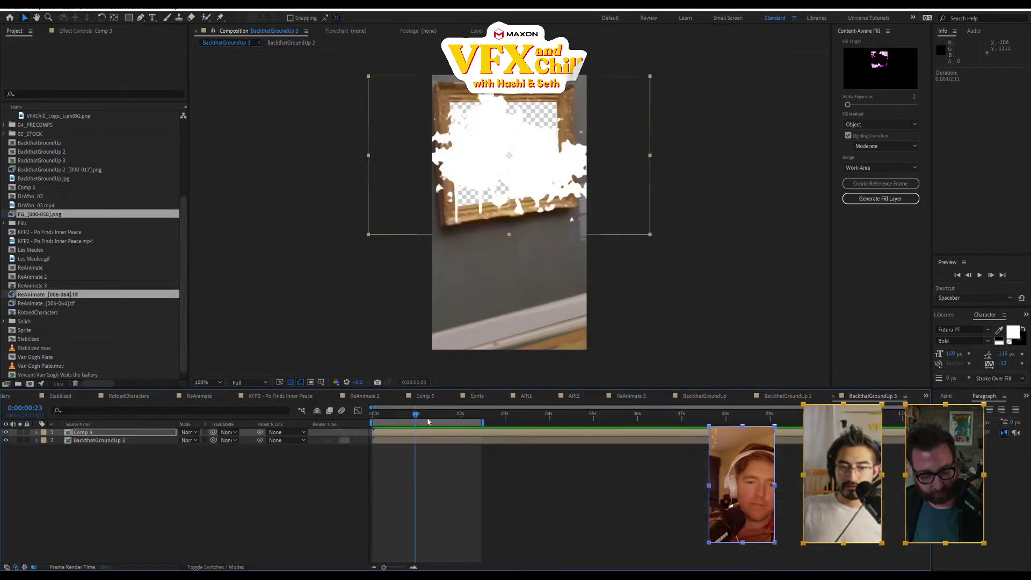
pyautogui.press('space')
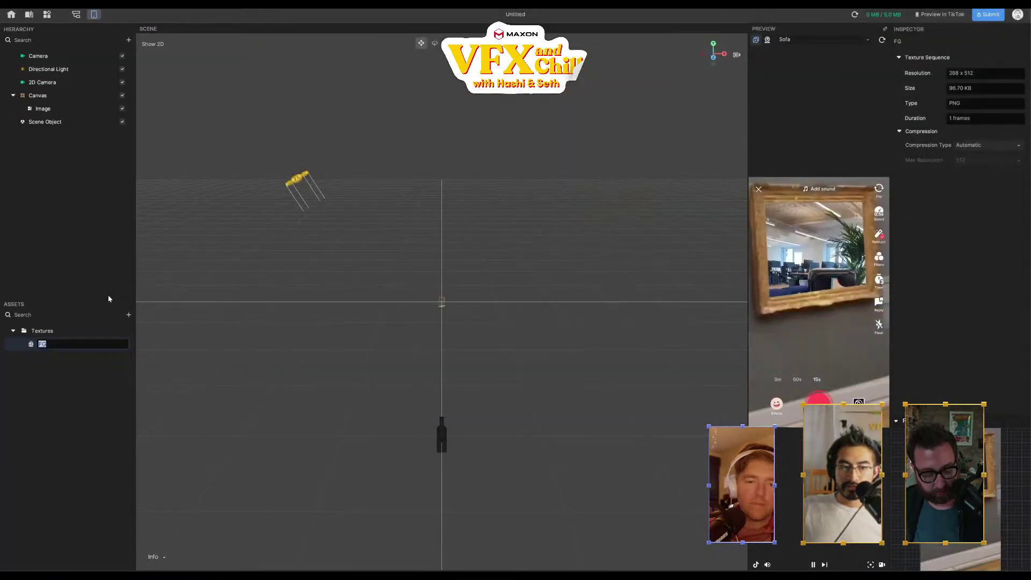
# - Back in TikTok Effect House, delete the FG texture sequence from the Textures folder
pyautogui.click(51, 362)
pyautogui.click(29, 346)
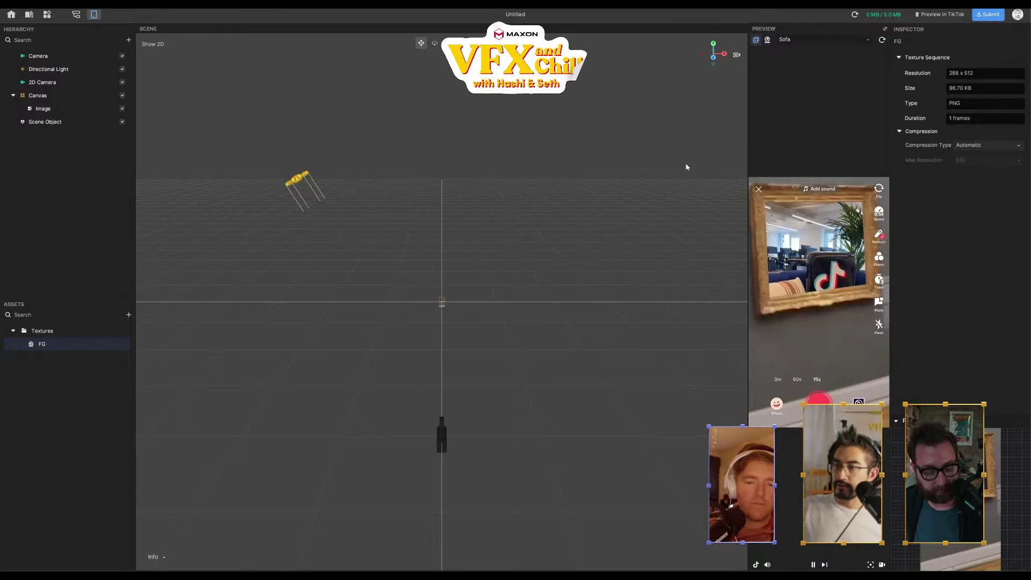
pyautogui.press('Delete')
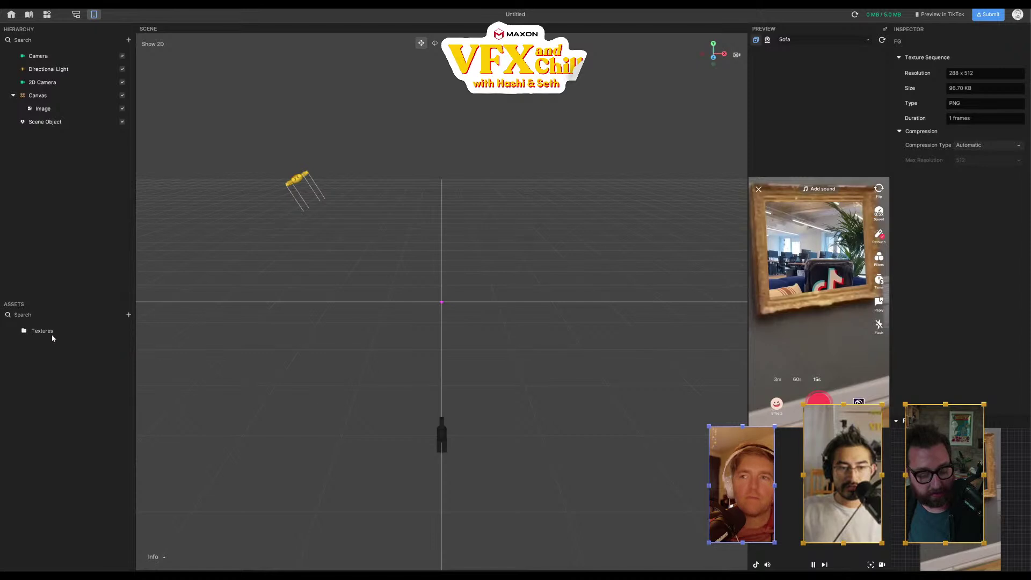
pyautogui.rightClick(52, 335)
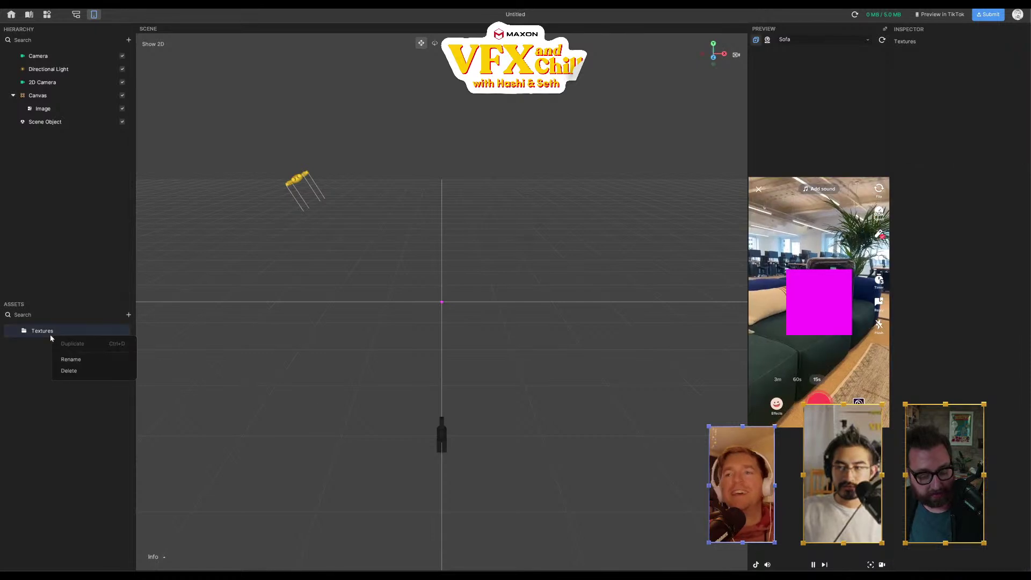
pyautogui.click(33, 358)
# - Import FG_000.png through FG_058.png from the BackthatGroundUp 3 renders folder as a texture sequence
pyautogui.click(127, 315)
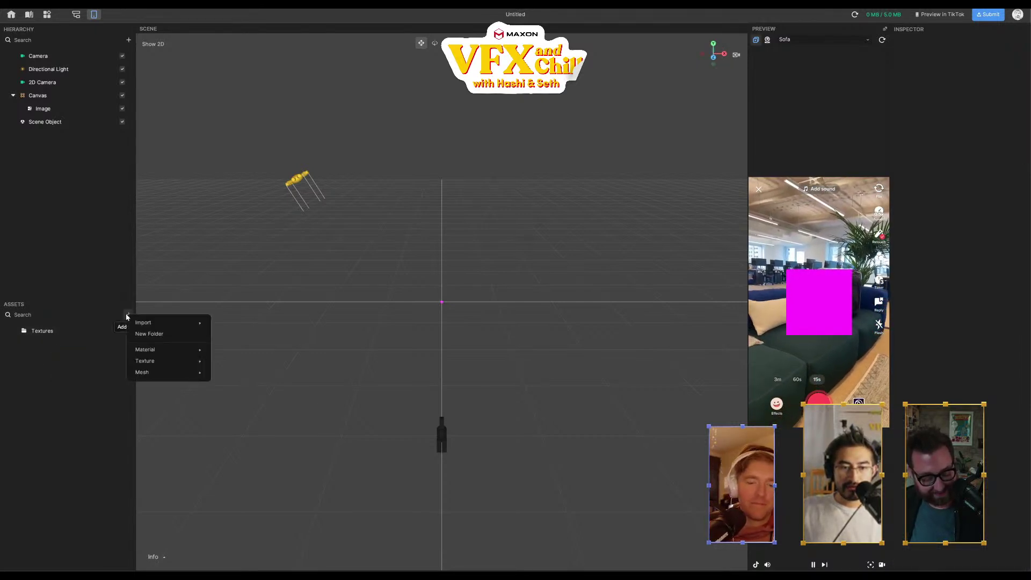
pyautogui.moveTo(178, 322)
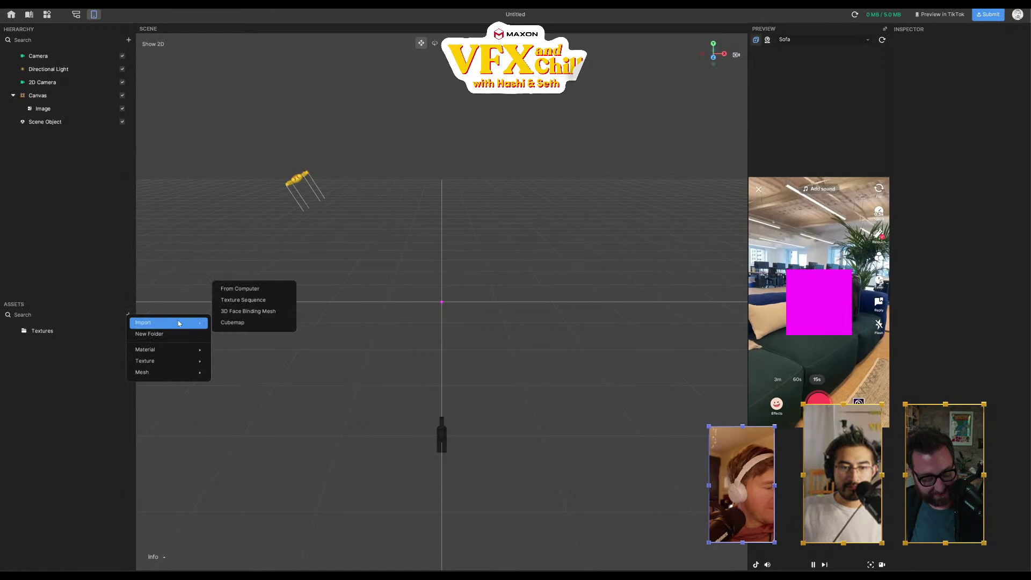
pyautogui.click(269, 306)
pyautogui.click(146, 64)
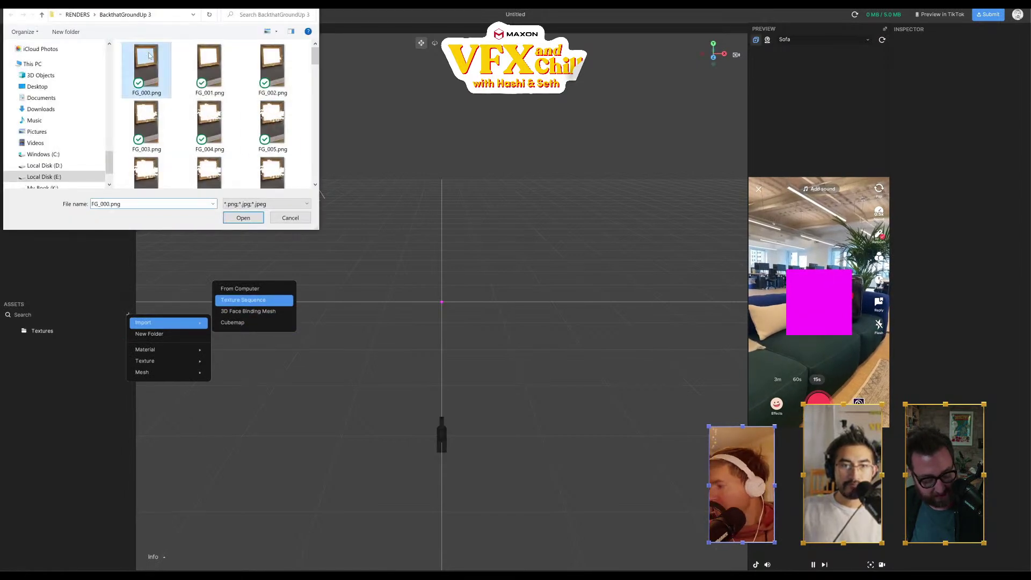
pyautogui.scroll(-10, 273, 123)
pyautogui.scroll(-3, 241, 155)
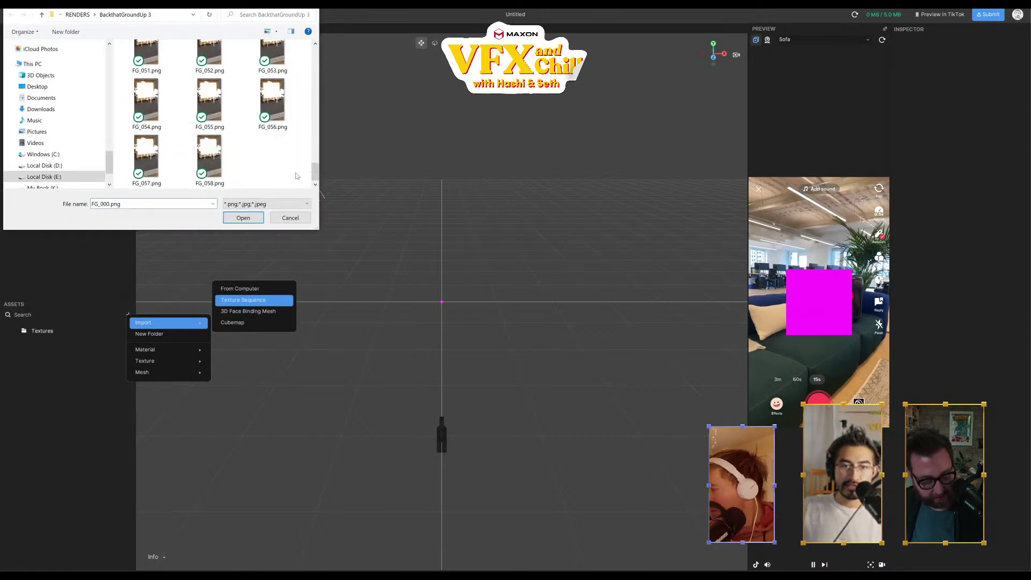
pyautogui.keyDown('shift'); pyautogui.click(223, 166); pyautogui.keyUp('shift')
pyautogui.click(259, 218)
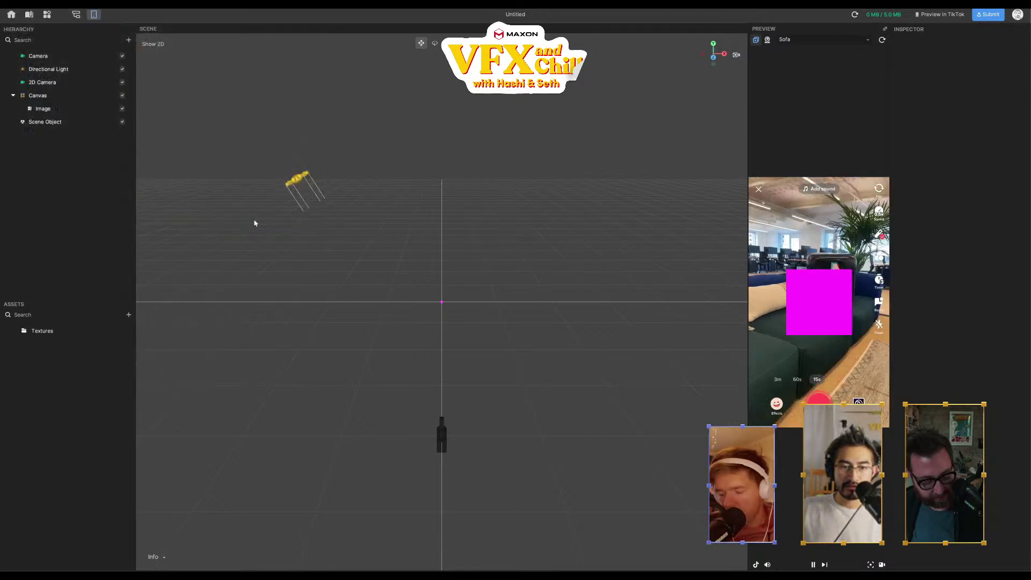
pyautogui.click(76, 348)
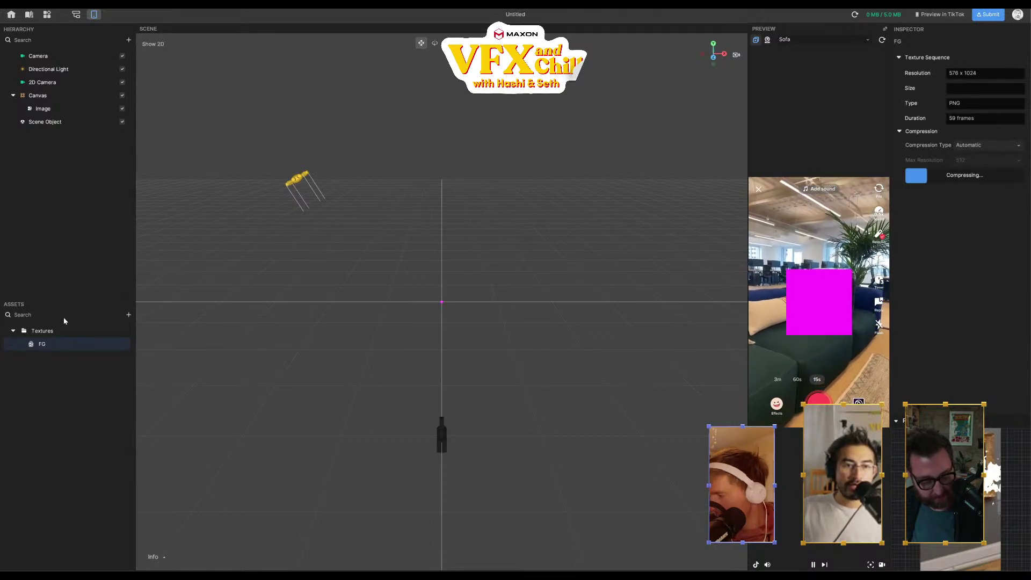
# - Assign the new FG texture sequence to the Image object's Animation Sequence component
pyautogui.click(42, 109)
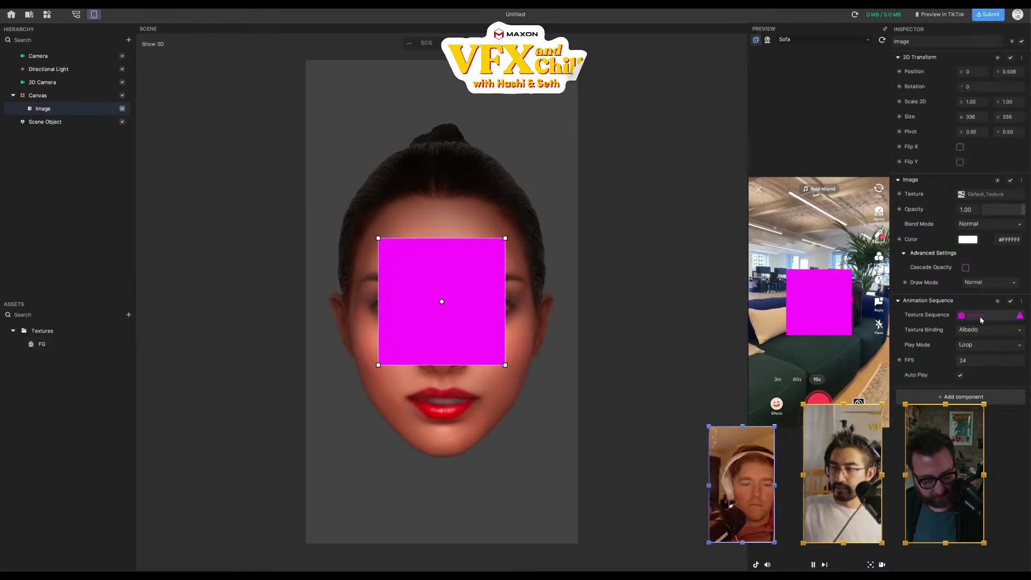
pyautogui.click(32, 346)
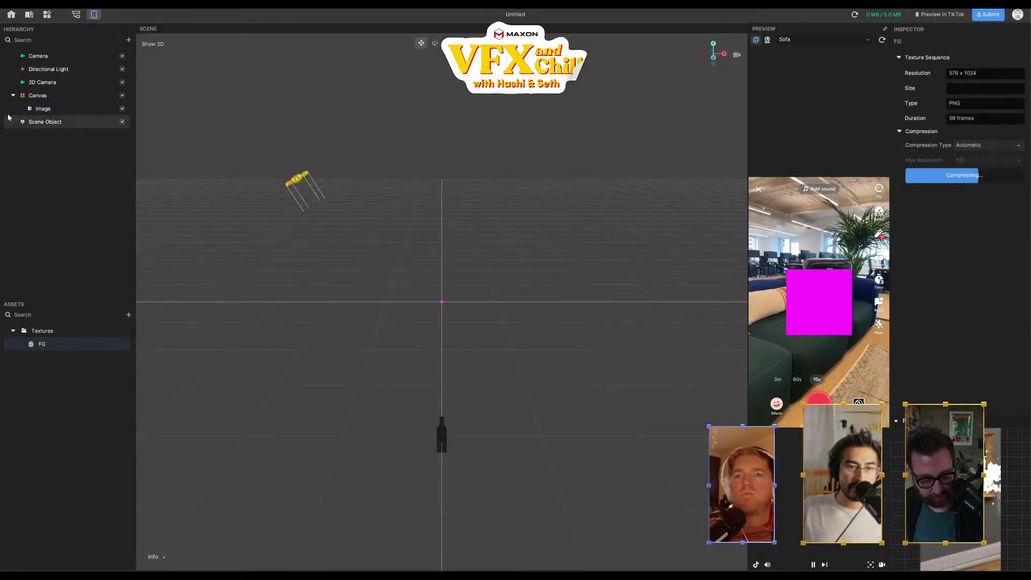
pyautogui.click(61, 110)
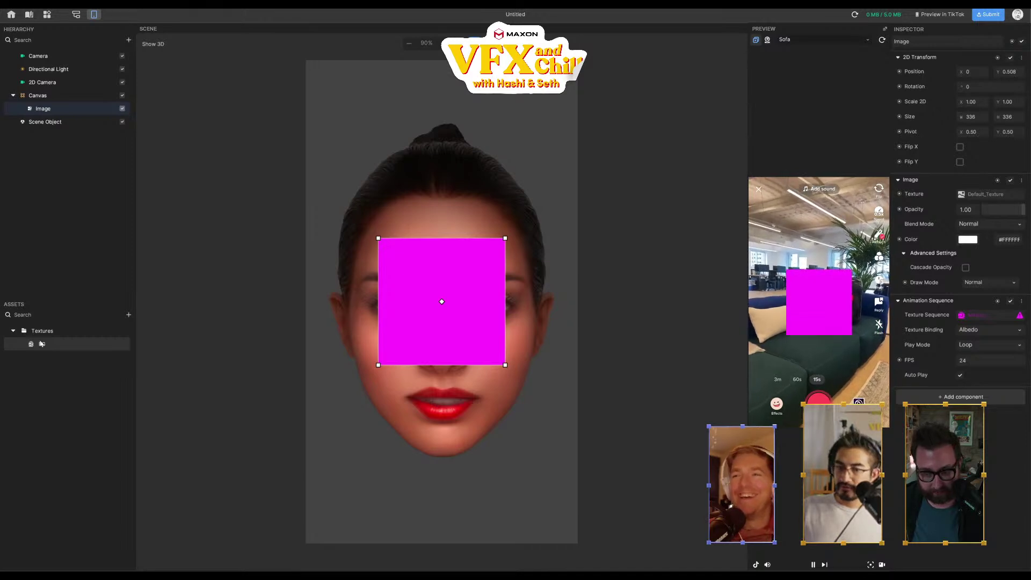
pyautogui.moveTo(41, 344); pyautogui.dragTo(969, 318)
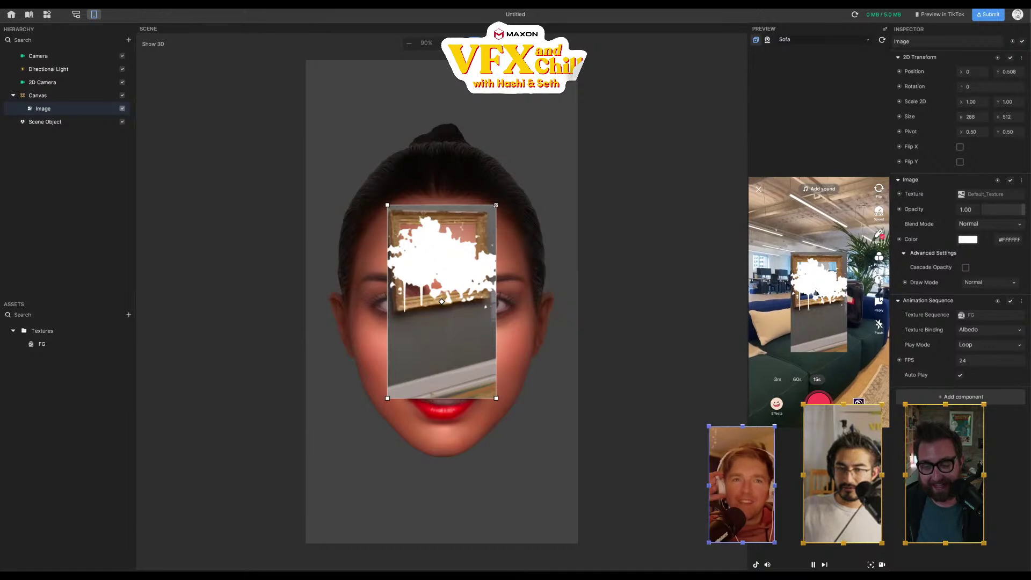
# - Enlarge the framed splatter image on the canvas from two opposite corners so it fills the portrait frame
pyautogui.moveTo(496, 205); pyautogui.dragTo(582, 62)
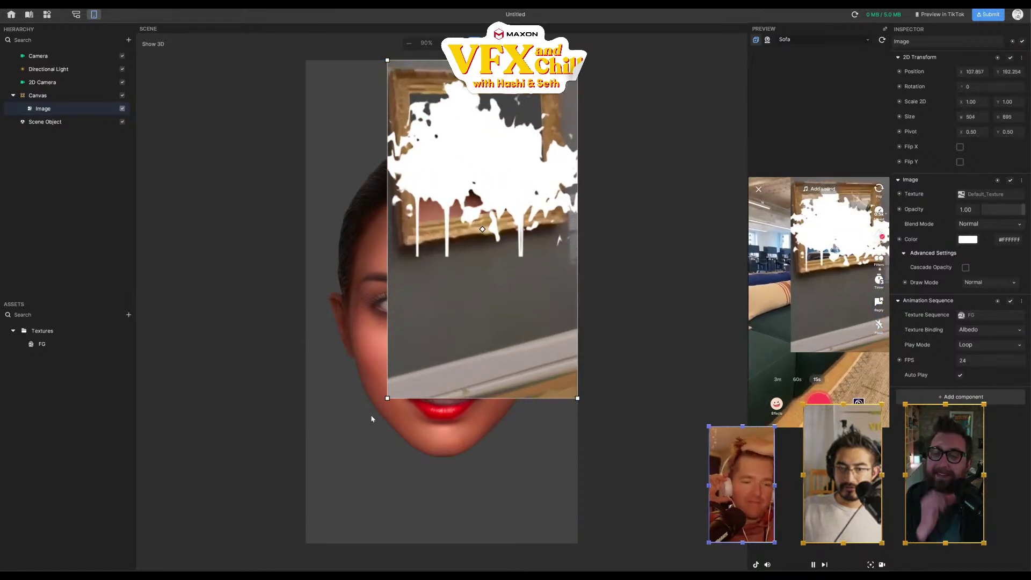
pyautogui.moveTo(388, 398); pyautogui.dragTo(288, 542)
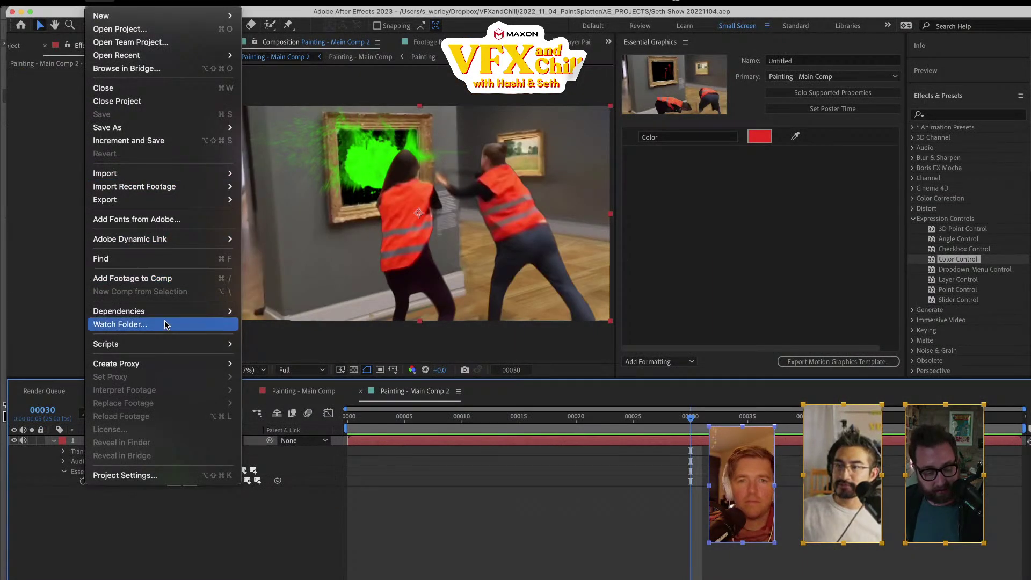
# - Try reducing the project without first selecting the main composition, and undo the reduction
pyautogui.moveTo(163, 312)
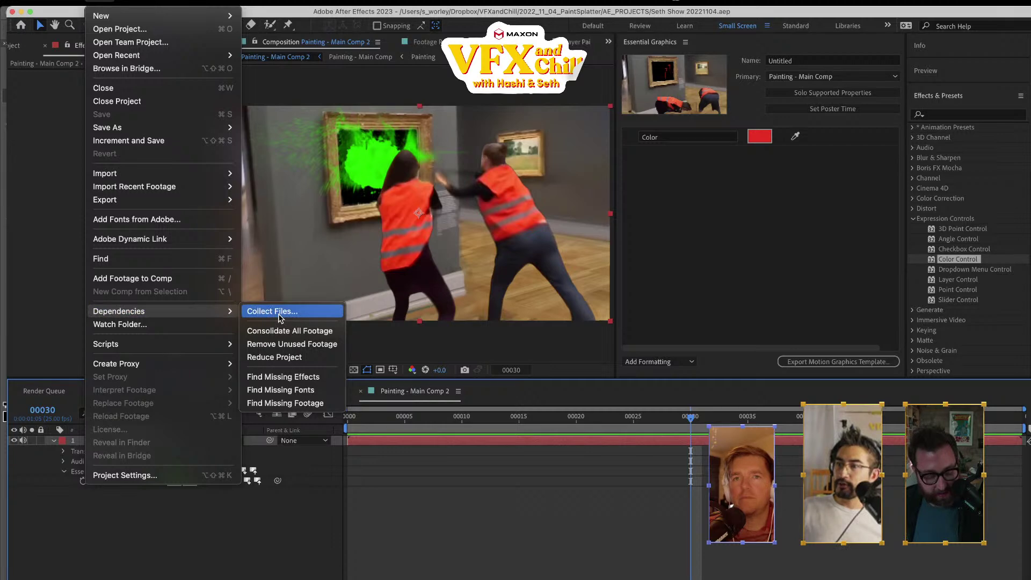
pyautogui.click(314, 358)
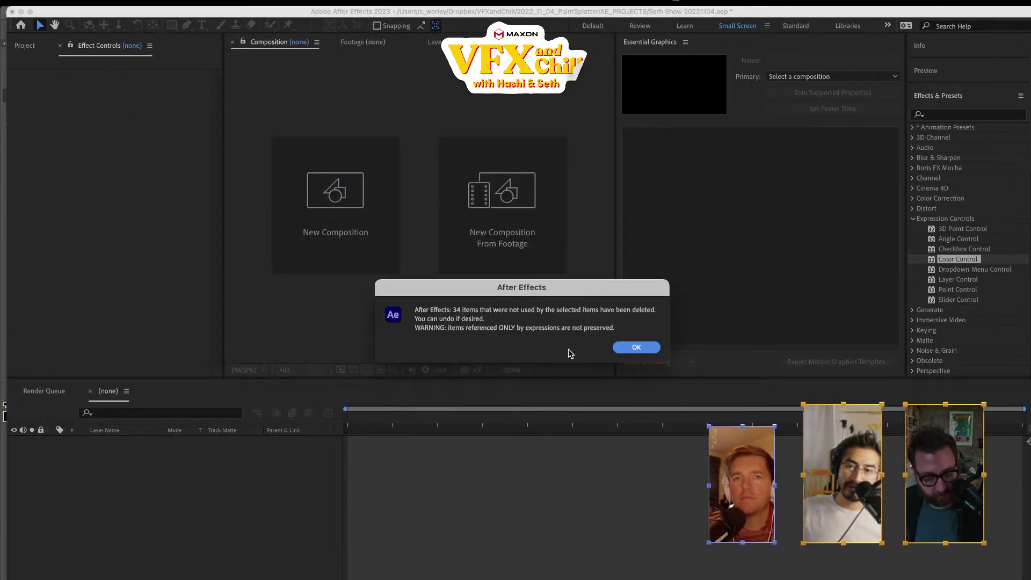
pyautogui.click(632, 346)
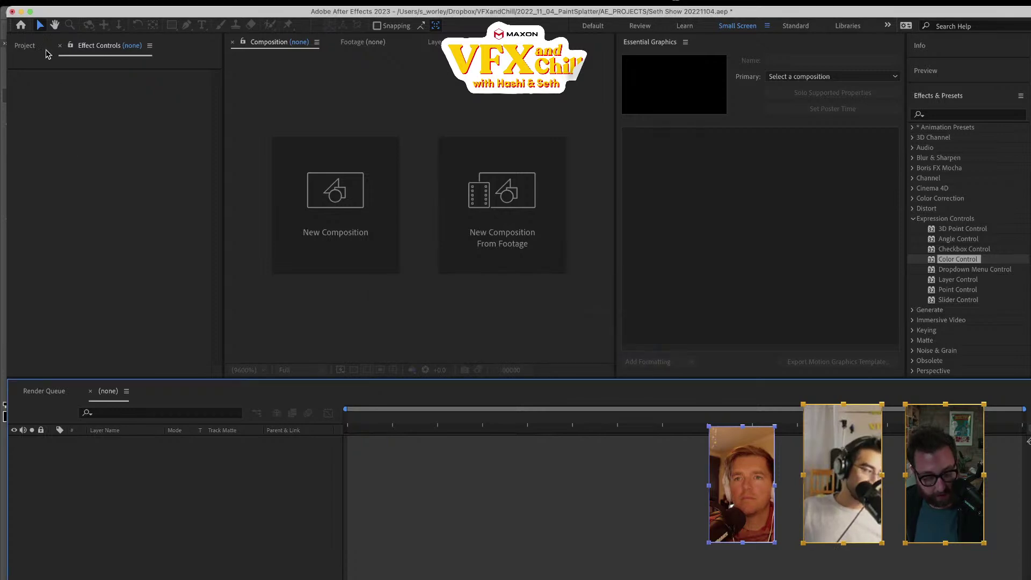
pyautogui.click(30, 48)
pyautogui.press('super+z')
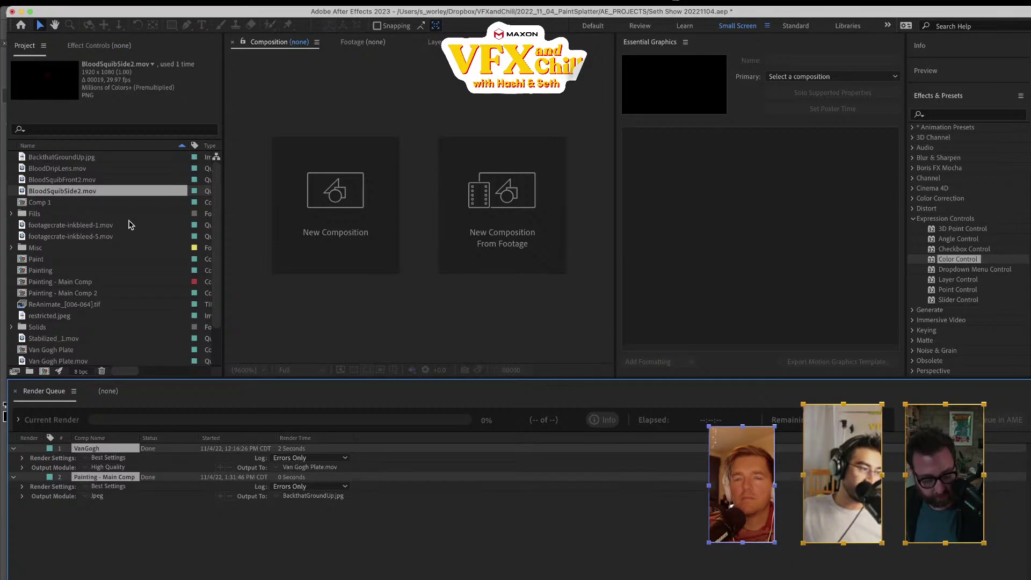
# - Reduce the project to only the items used by the Painting - Main Comp composition
pyautogui.click(60, 281)
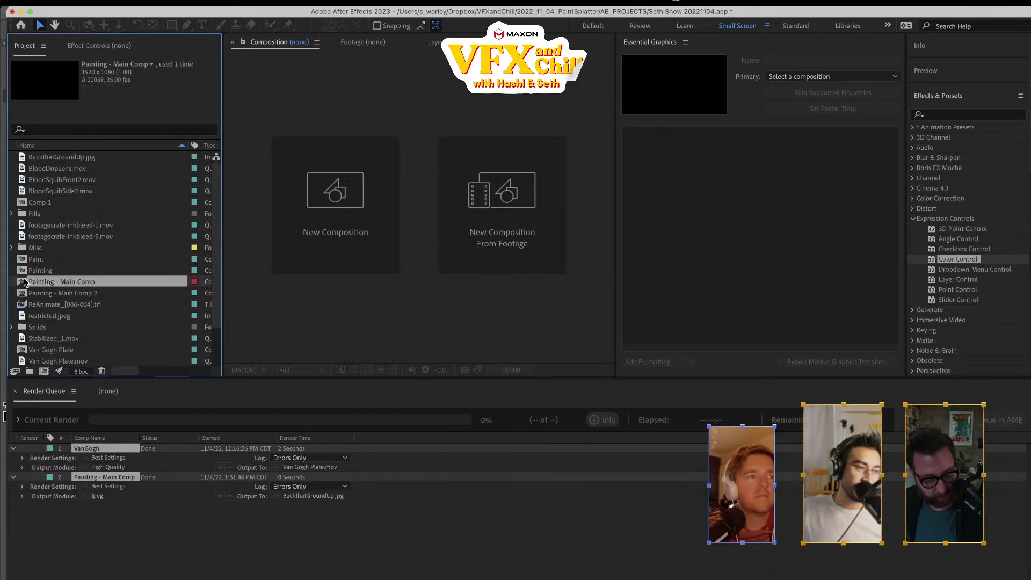
pyautogui.click(99, 1)
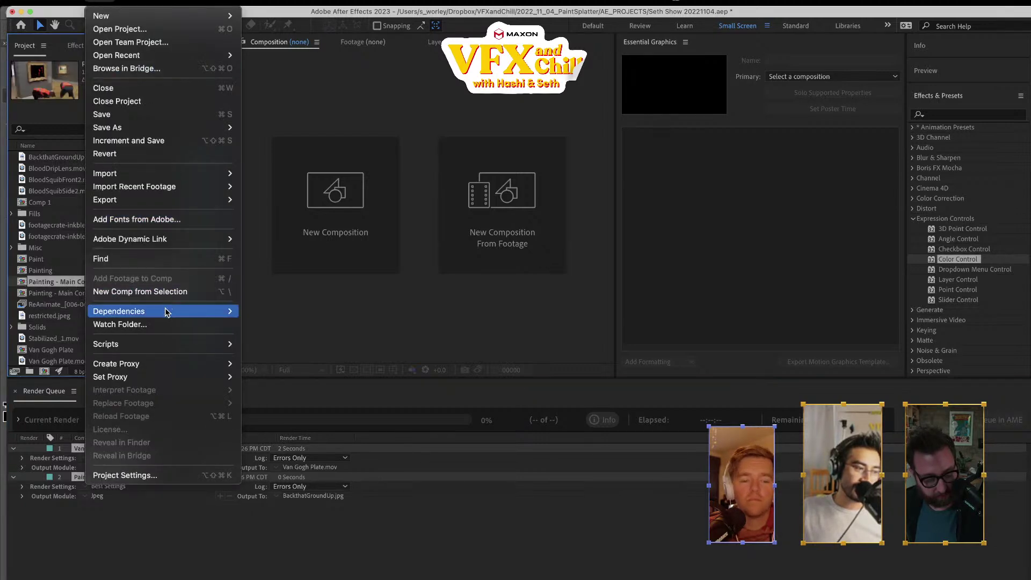
pyautogui.moveTo(204, 311)
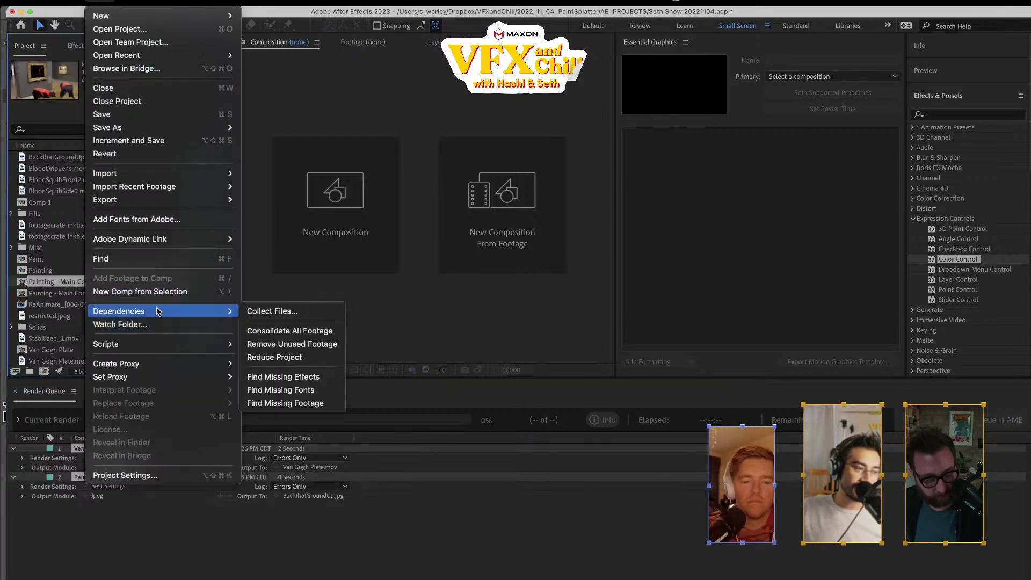
pyautogui.click(290, 358)
pyautogui.click(619, 350)
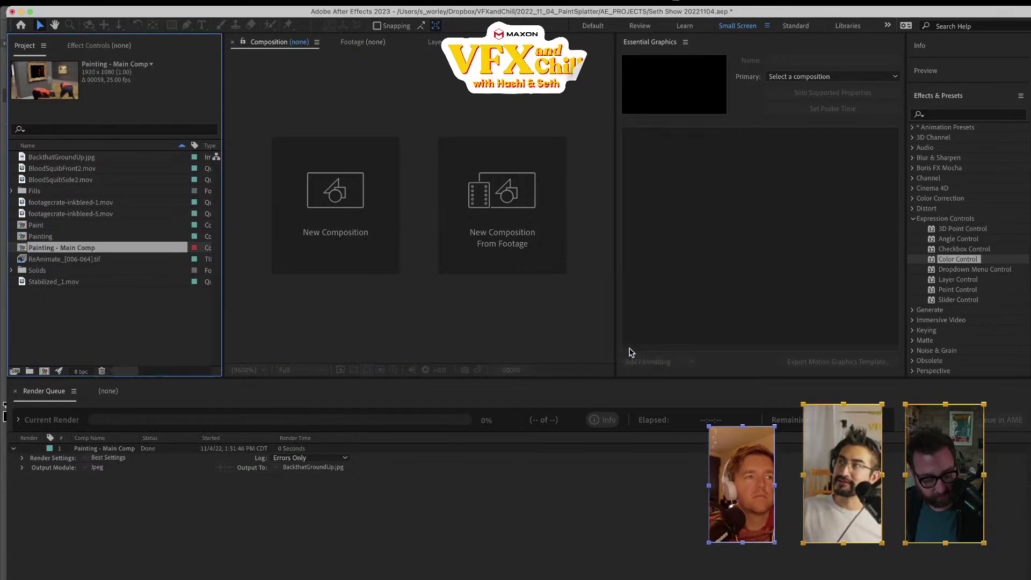
# - Open Painting - Main Comp and preview it from frame 2 to check the splatter after the reduction
pyautogui.doubleClick(24, 249)
pyautogui.click(373, 418)
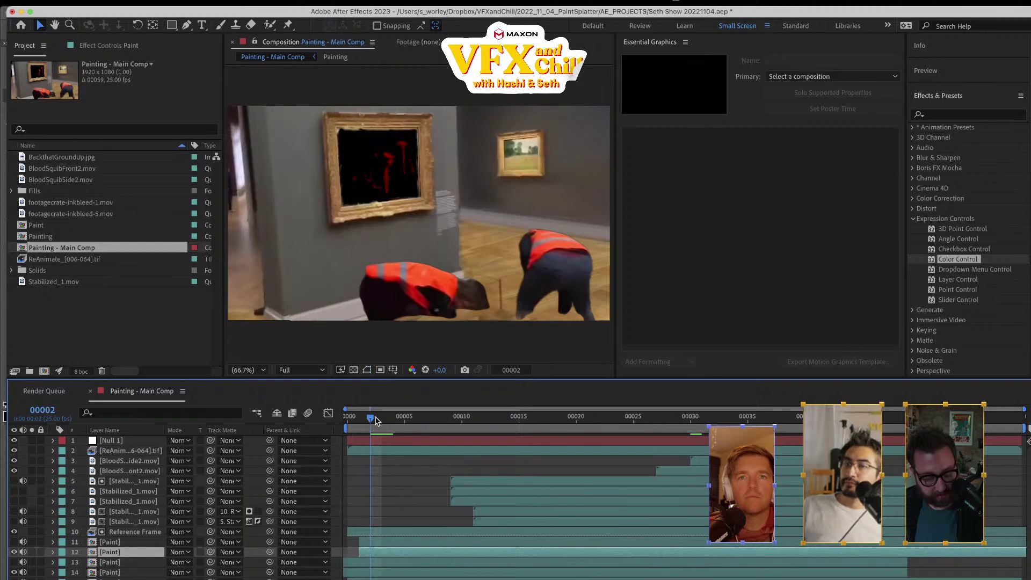
pyautogui.press('space')
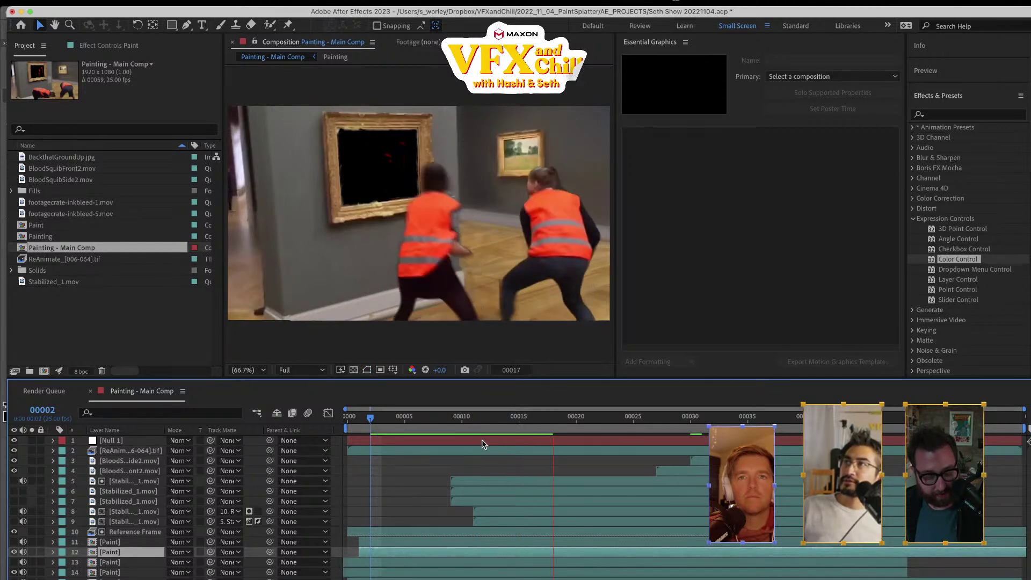
pyautogui.press('space')
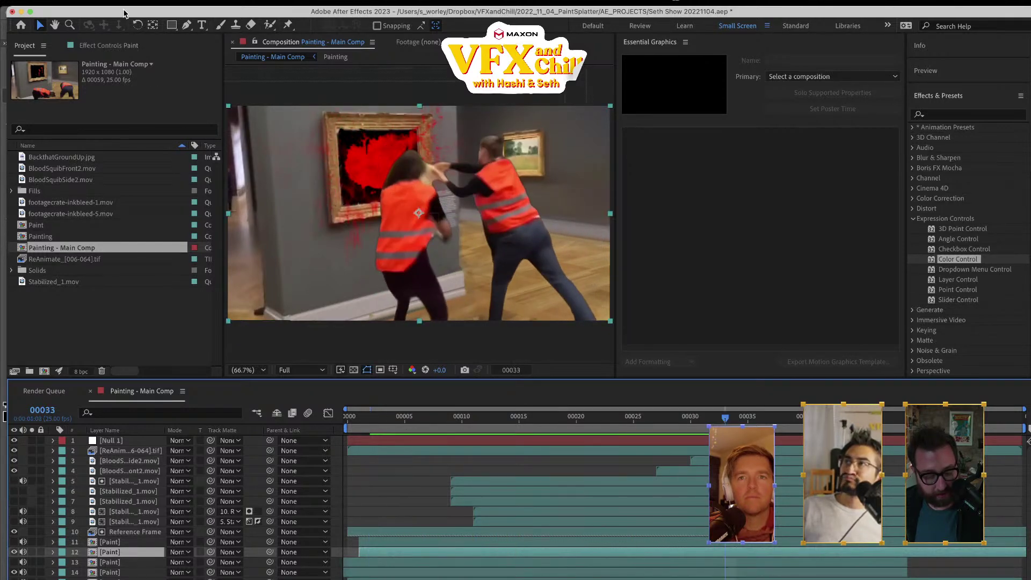
# - Start collecting the project's files and save the reduced project first
pyautogui.click(126, 2)
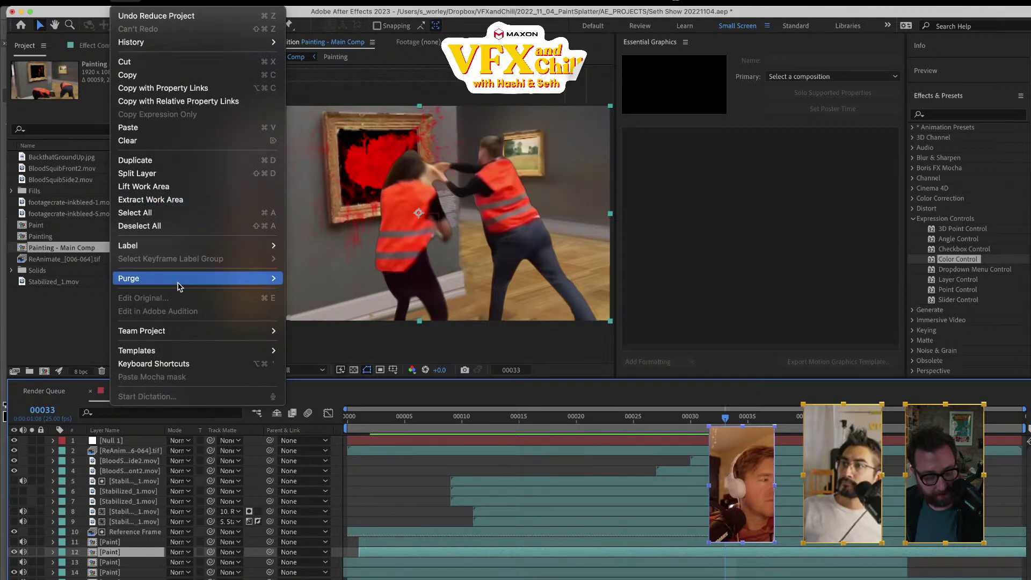
pyautogui.moveTo(100, 2)
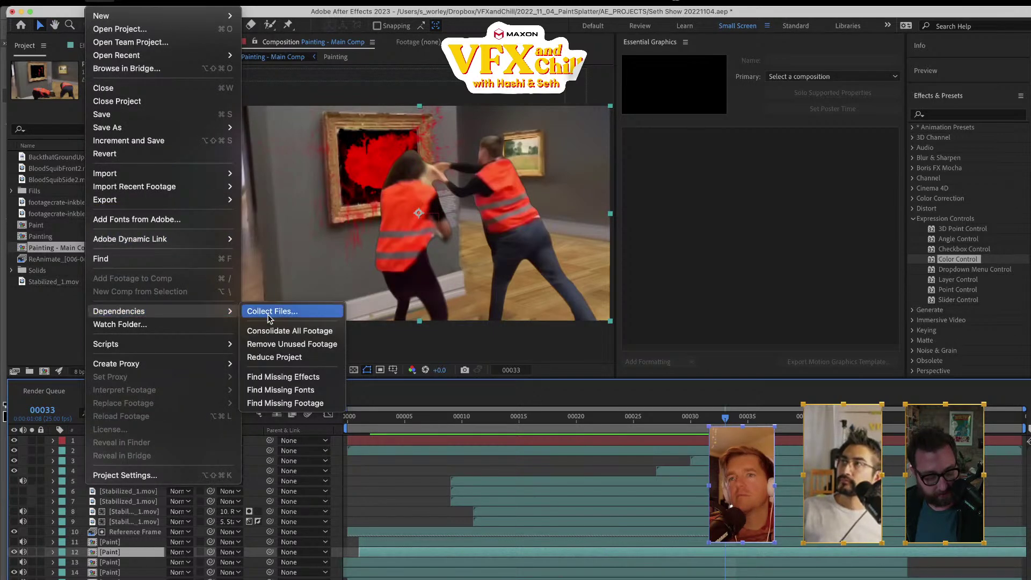
pyautogui.click(270, 311)
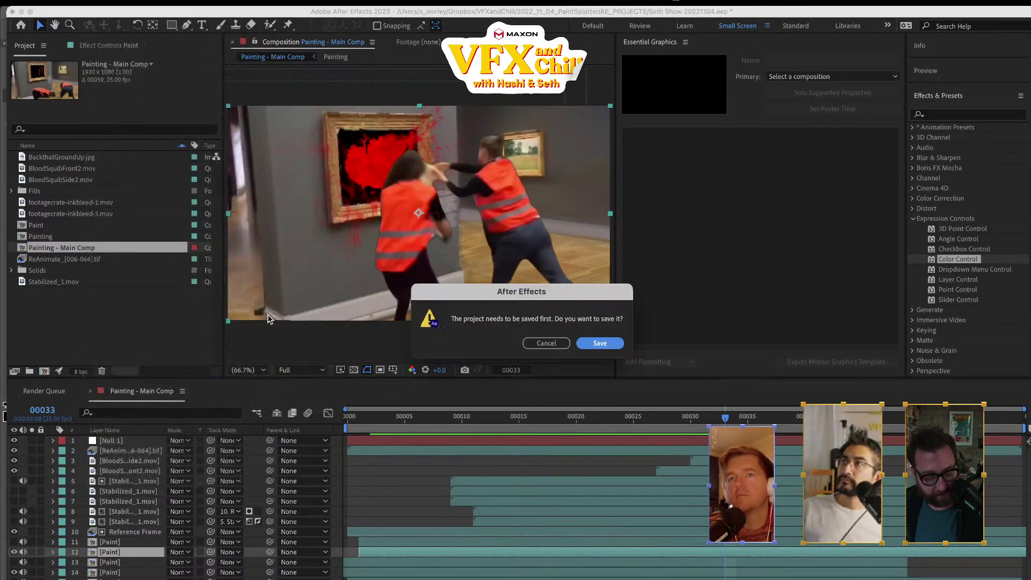
pyautogui.click(601, 343)
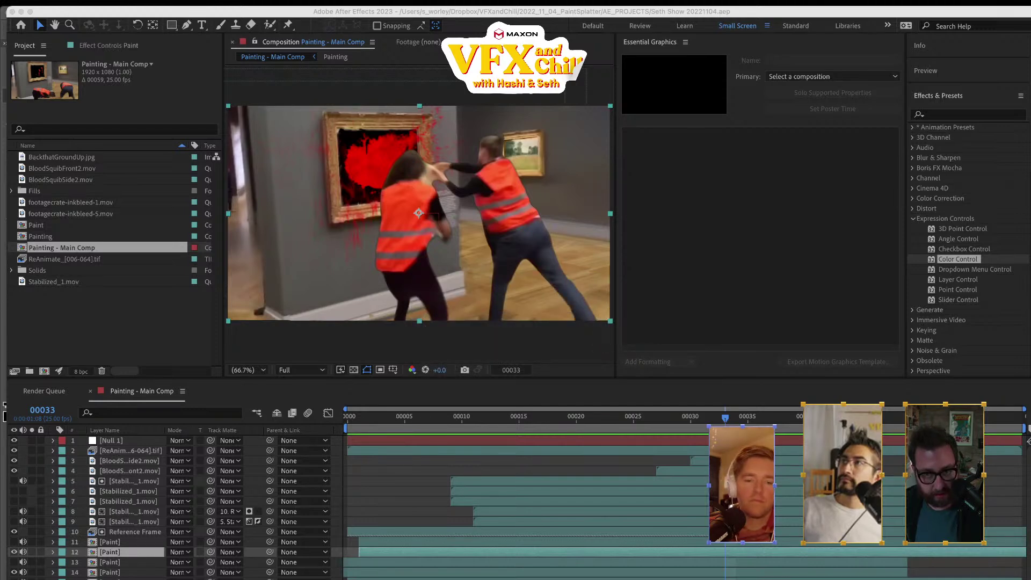
# - Try to collect the source files for selected comps with Reduce Project enabled, browsing to the 2022_11_04_PaintSplatter folder, and cancel the collection
pyautogui.click(406, 311)
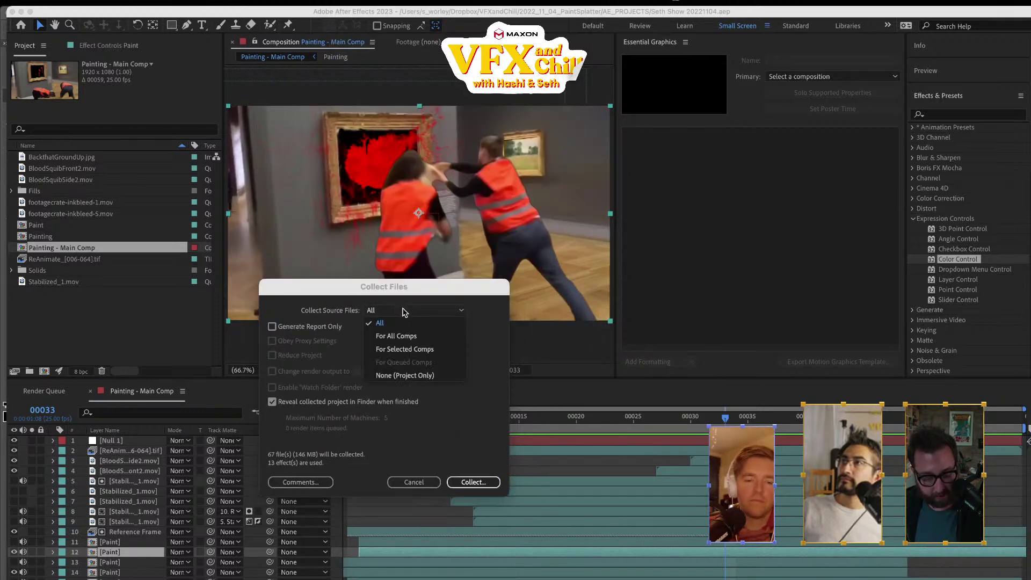
pyautogui.click(421, 349)
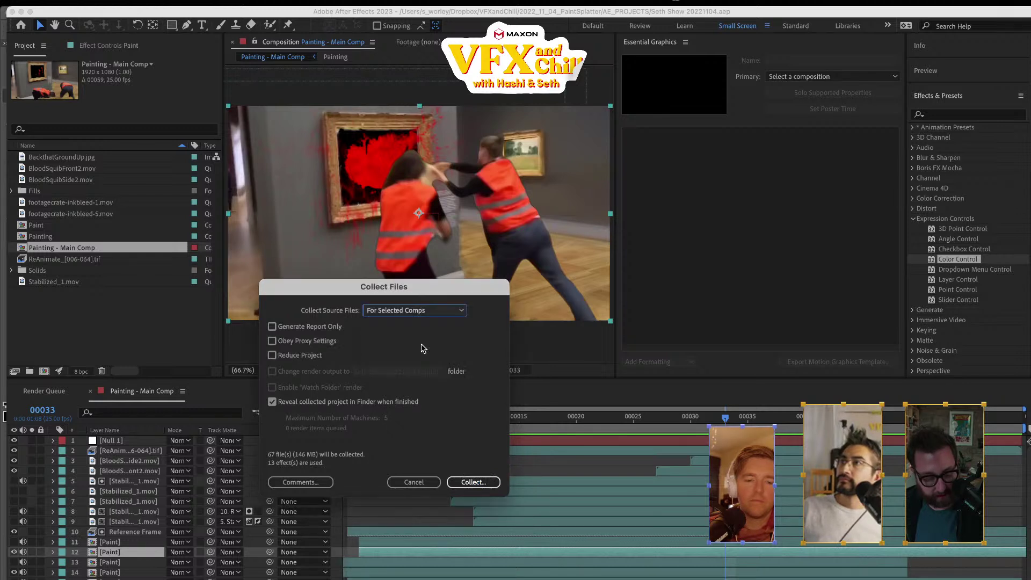
pyautogui.click(273, 356)
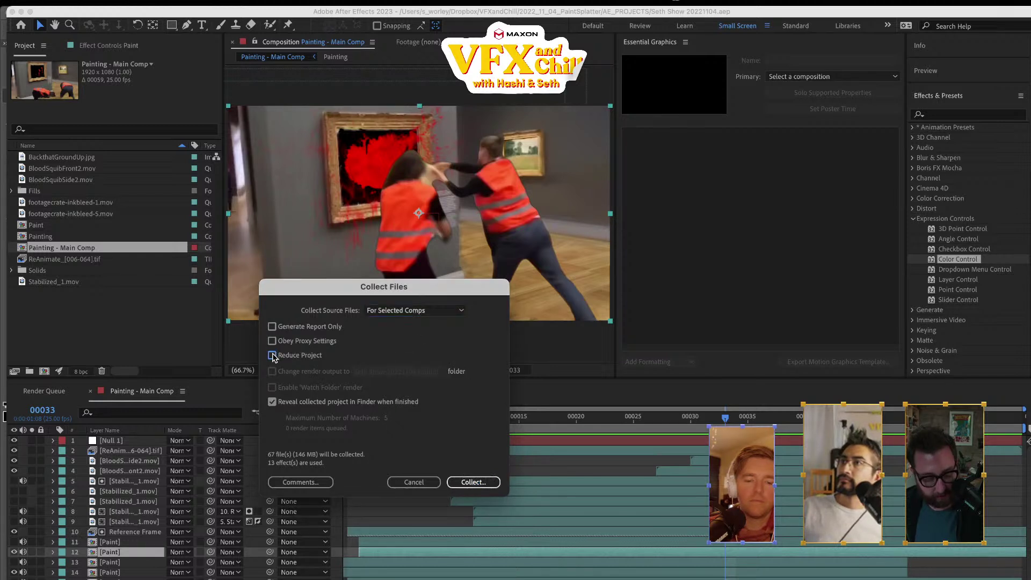
pyautogui.click(472, 483)
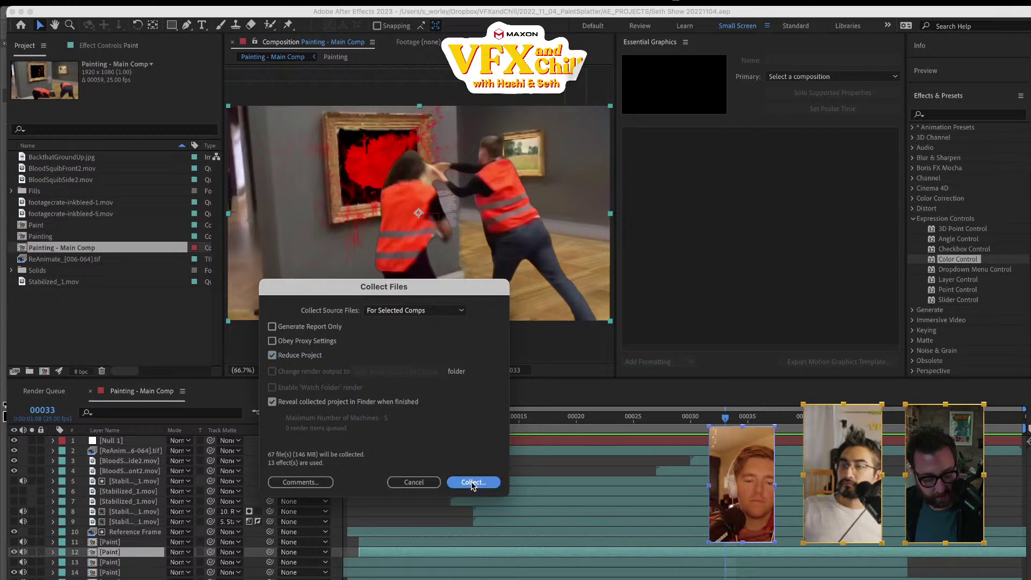
pyautogui.click(325, 229)
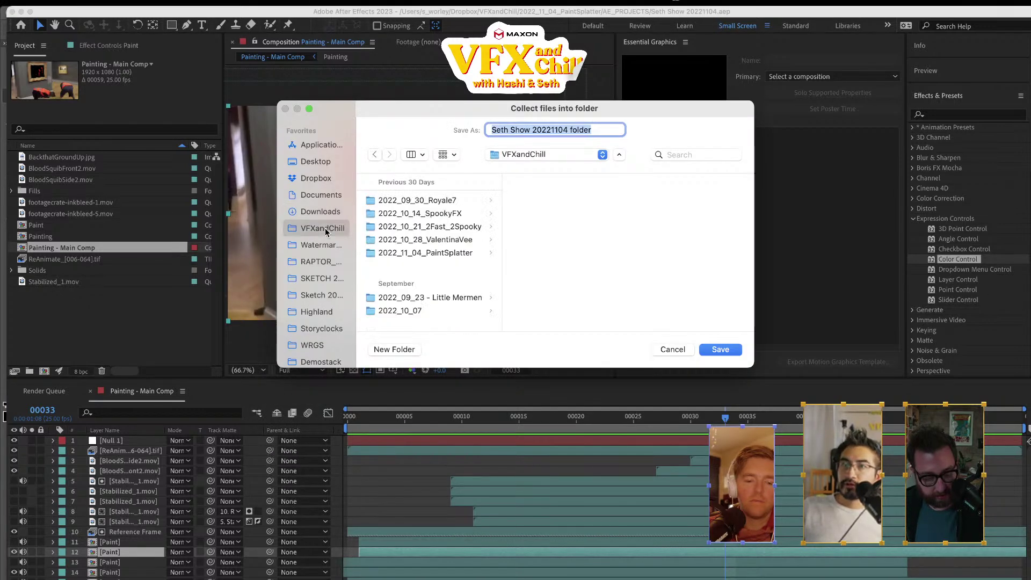
pyautogui.click(436, 252)
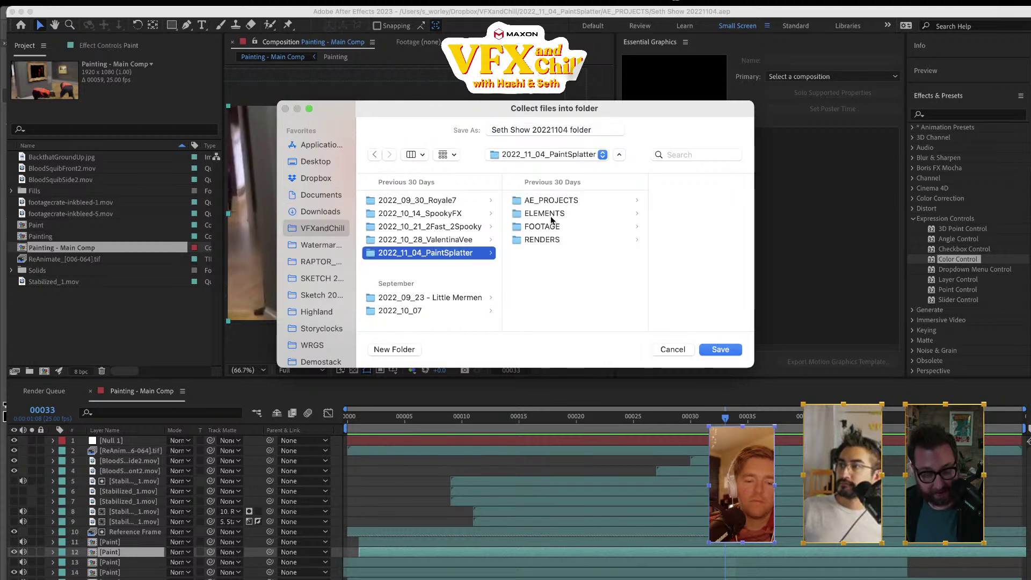
pyautogui.click(672, 349)
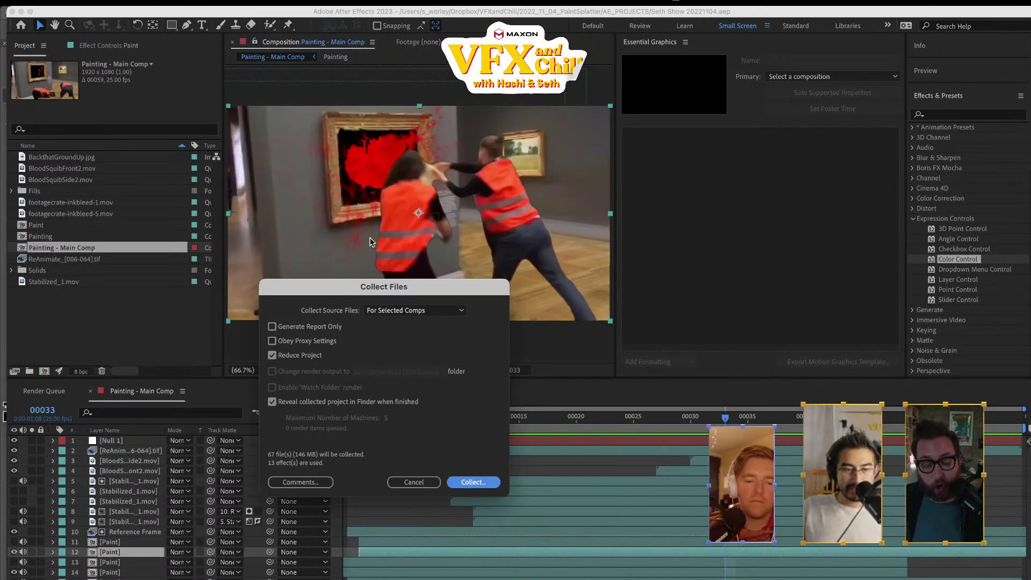
pyautogui.click(413, 482)
# - Create a new composition that contains Painting - Main Comp as its only layer
pyautogui.moveTo(416, 422); pyautogui.dragTo(565, 421)
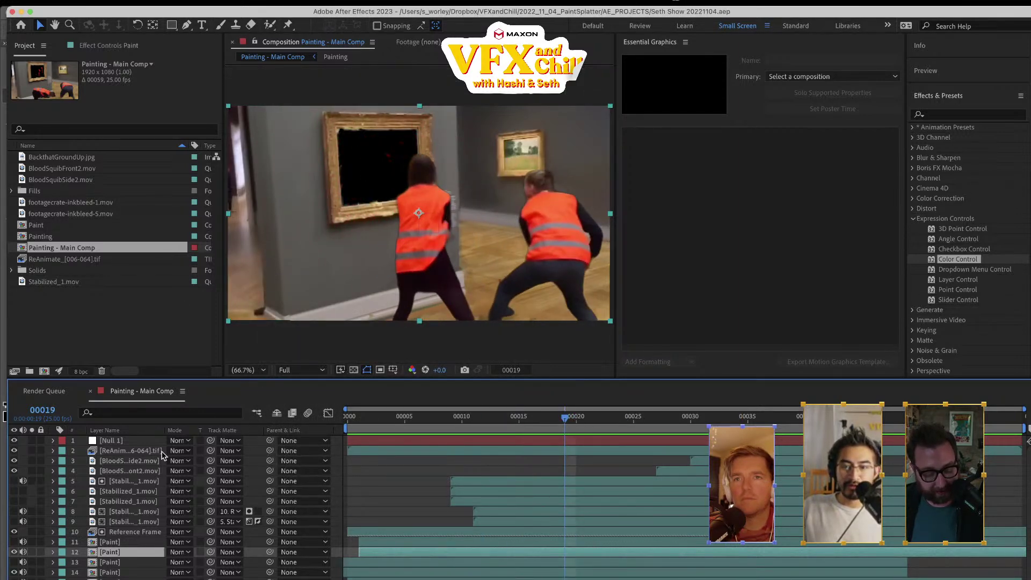
pyautogui.doubleClick(20, 247)
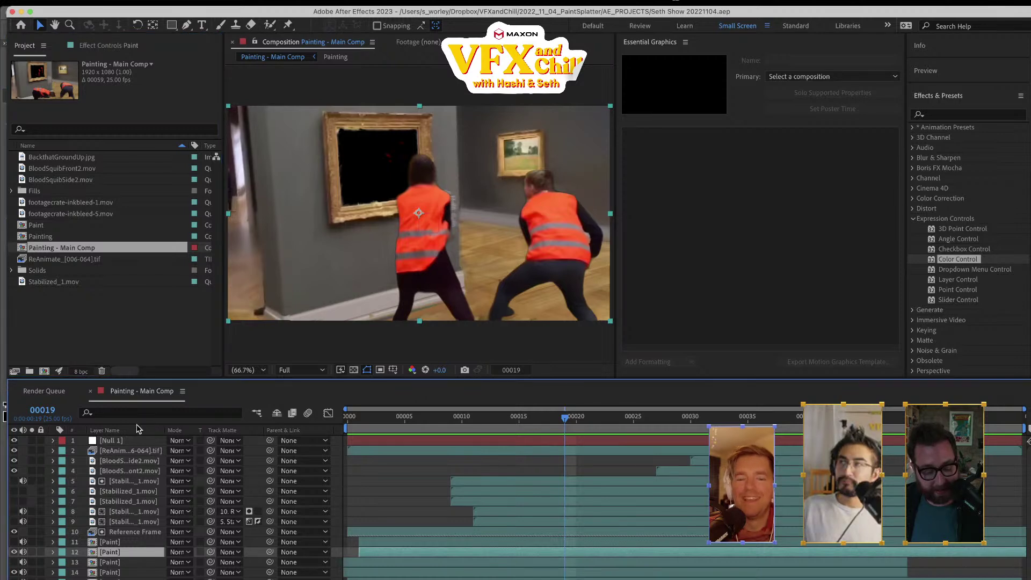
pyautogui.moveTo(21, 247); pyautogui.dragTo(44, 371)
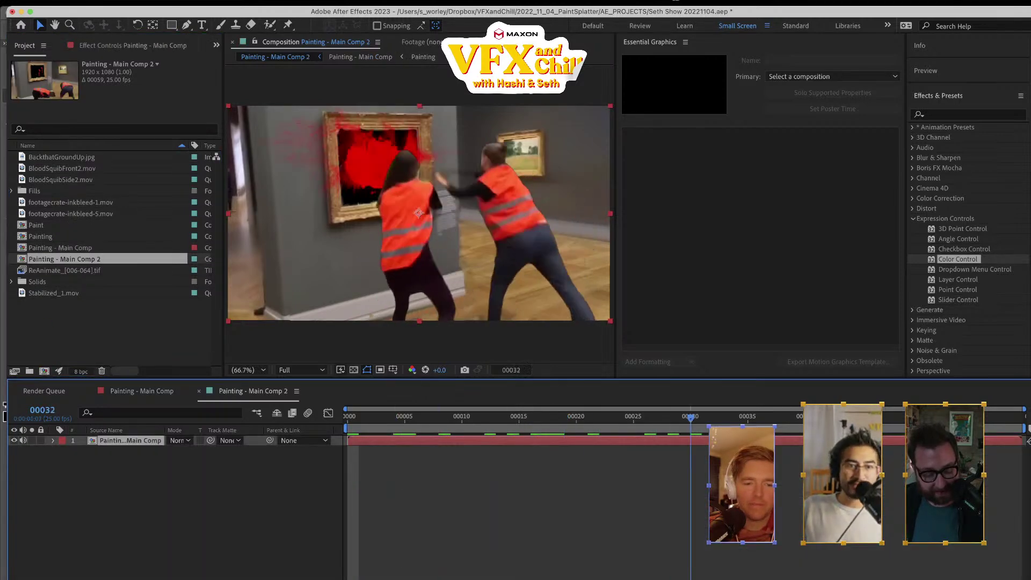
# - Set the nested Painting - Main Comp layer's Color essential property to yellow-orange FFB300
pyautogui.click(54, 441)
pyautogui.click(63, 472)
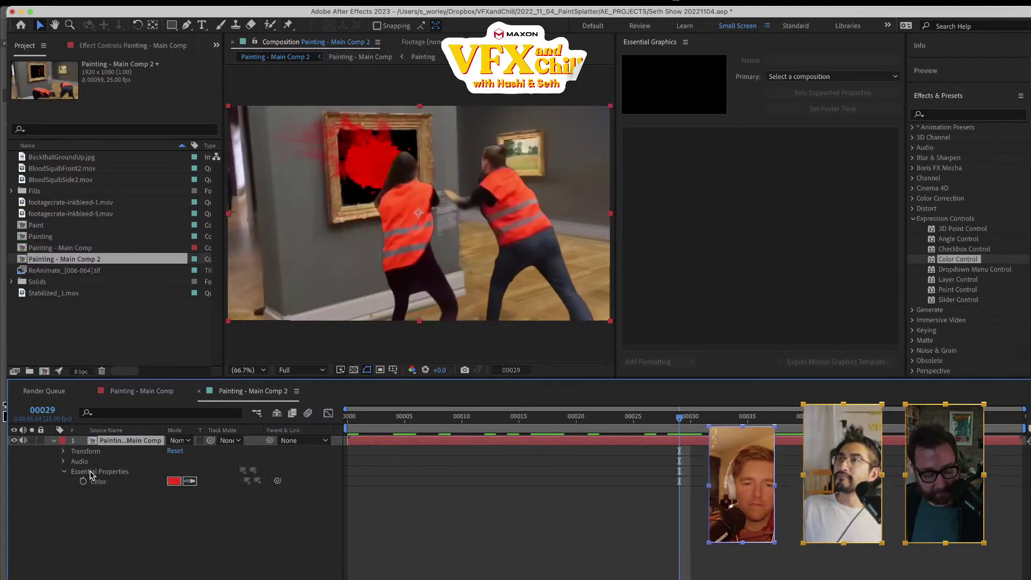
pyautogui.click(171, 482)
pyautogui.click(288, 371)
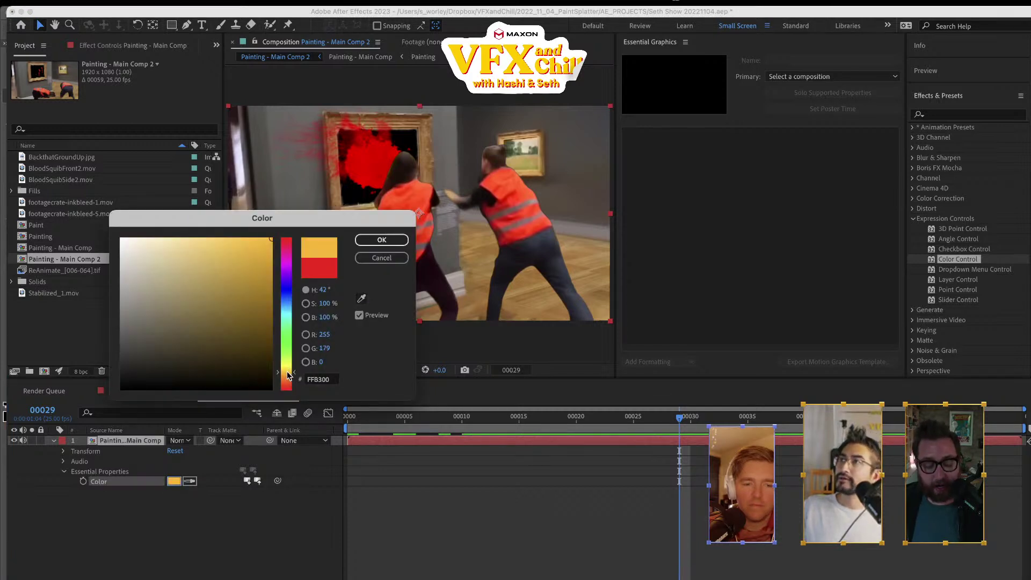
pyautogui.click(384, 241)
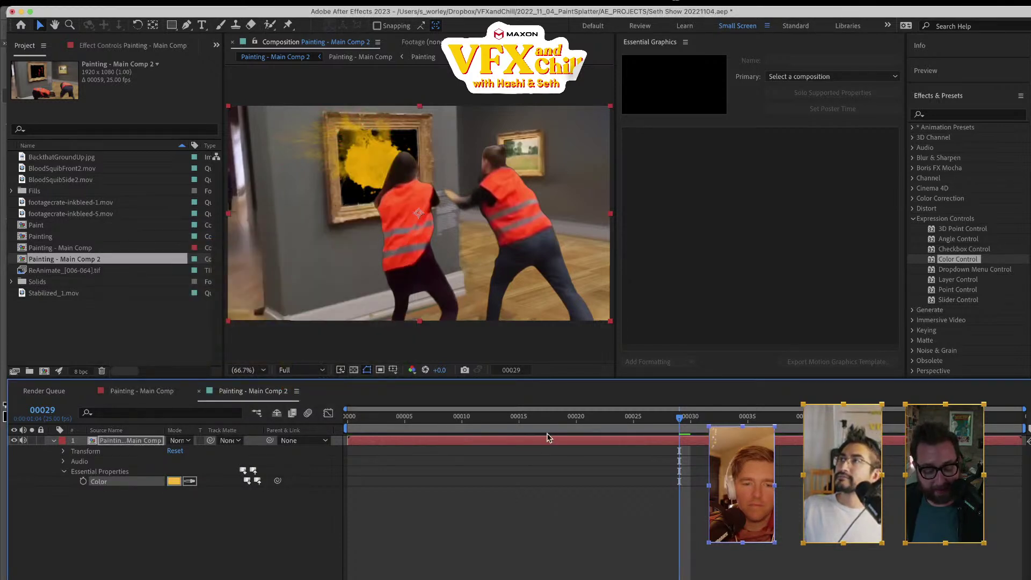
# - Preview the recolored splatter in Painting - Main Comp 2 starting at frame 15
pyautogui.click(519, 418)
pyautogui.press('space')
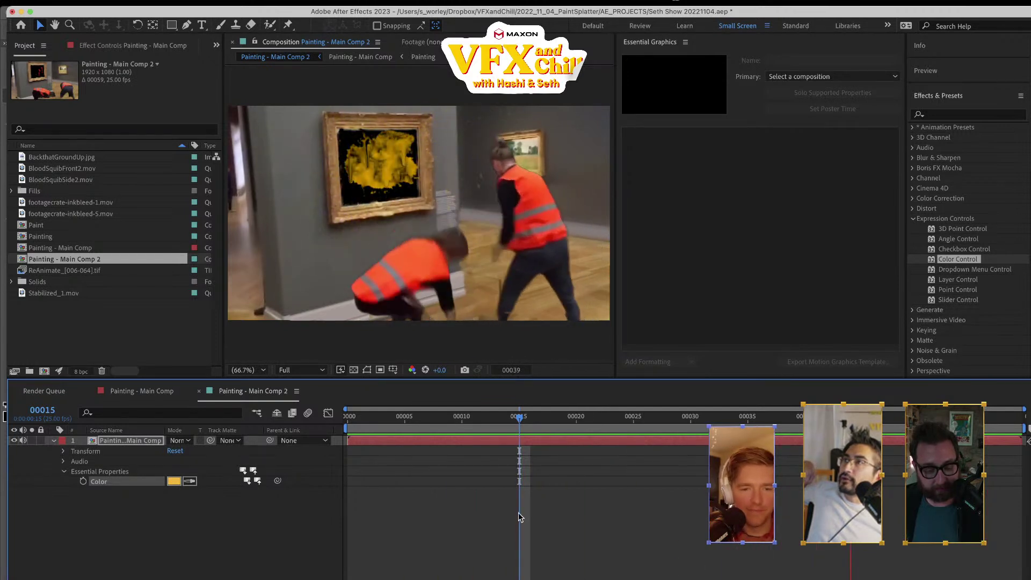
pyautogui.click(273, 486)
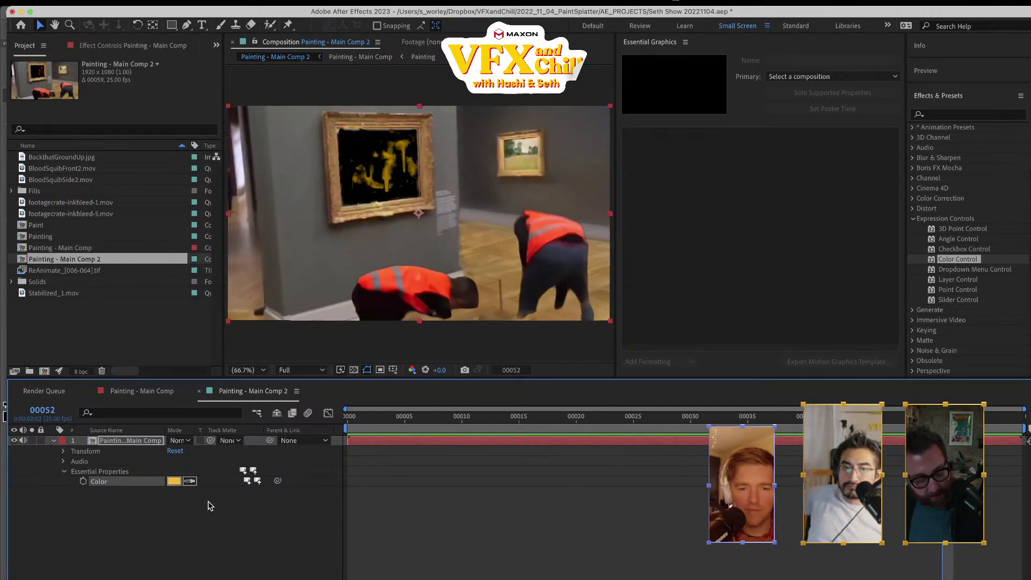
# - Add Painting - Main Comp 2 to the render queue and set its output module to ProRes Alpha
pyautogui.press('super+m')
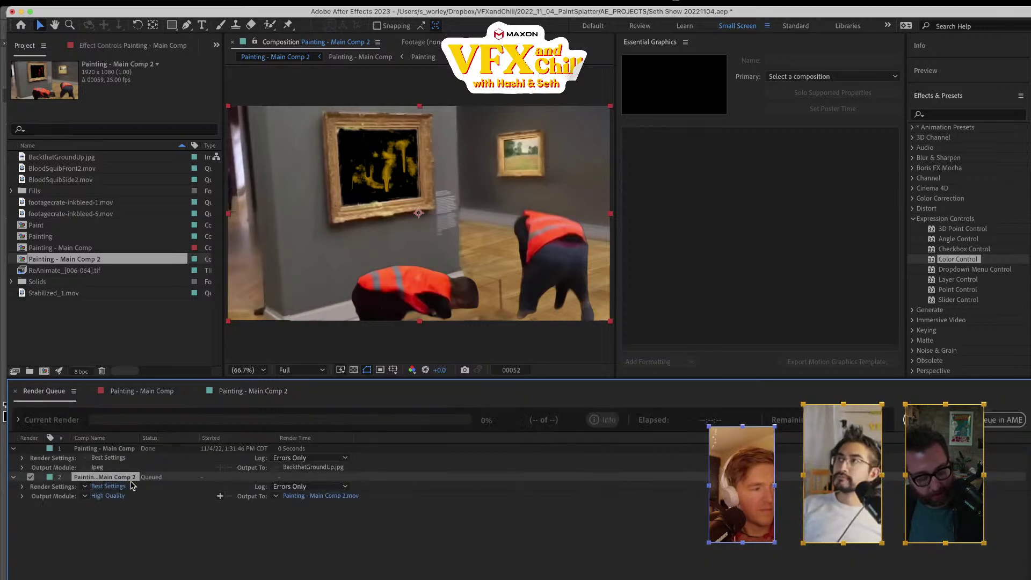
pyautogui.click(90, 499)
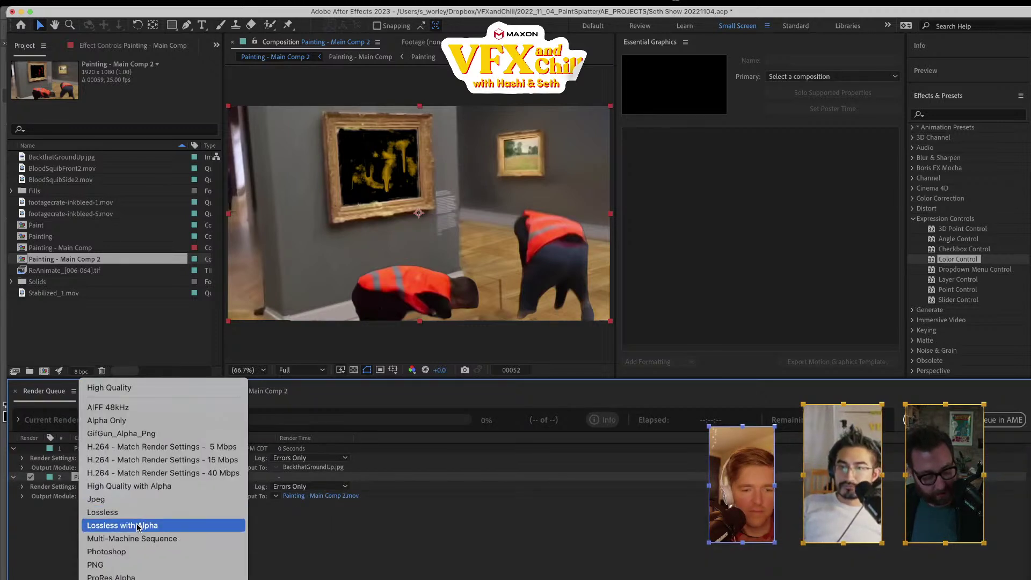
pyautogui.click(111, 575)
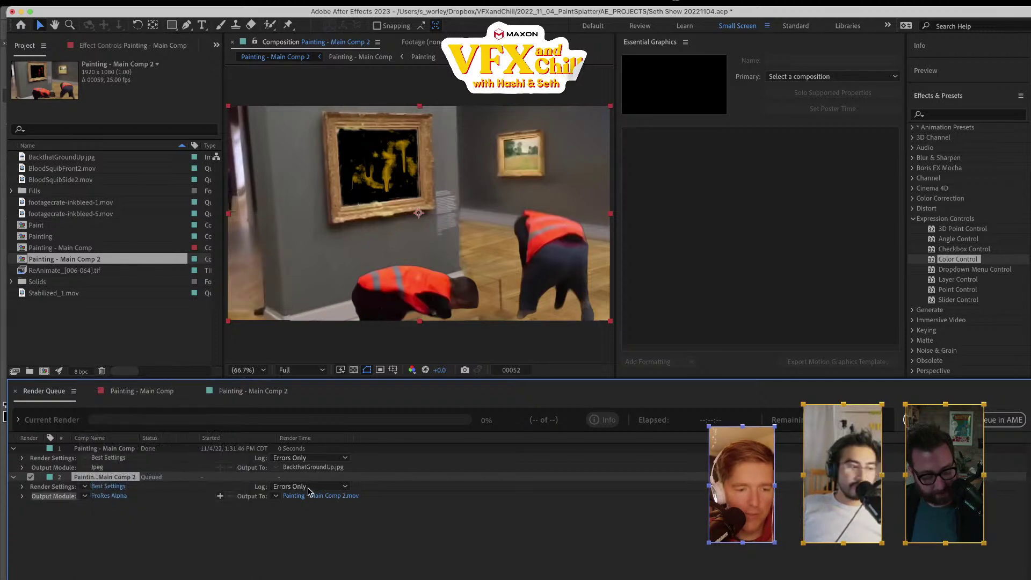
# - Set the render output of Painting - Main Comp 2 to Painters.mov in the RENDERS folder
pyautogui.click(296, 497)
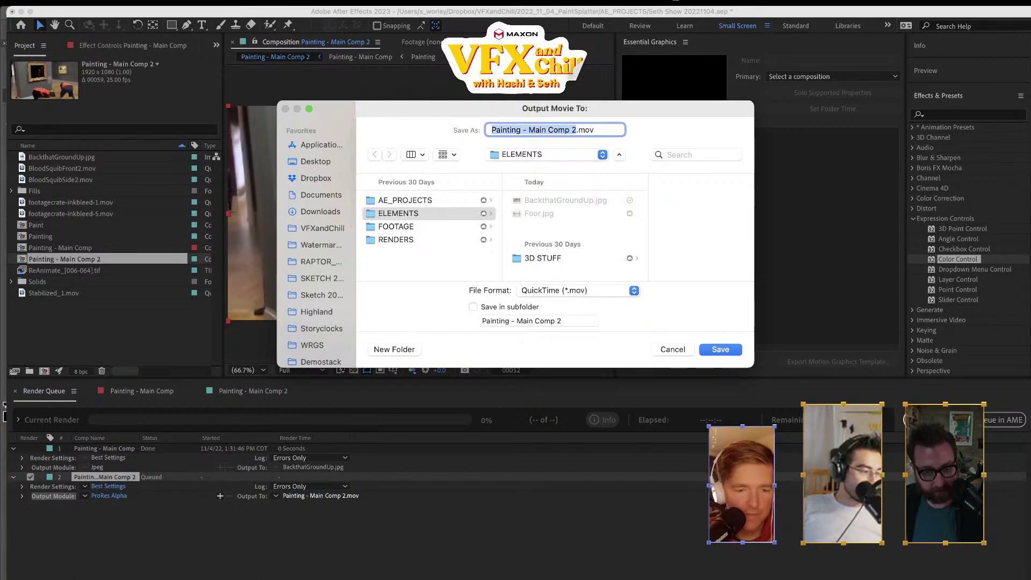
pyautogui.click(429, 217)
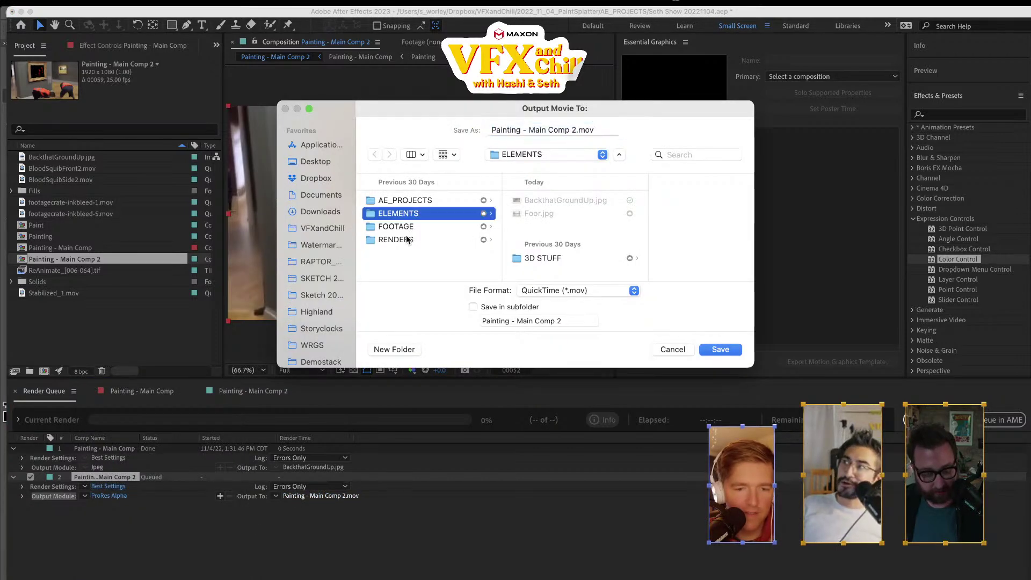
pyautogui.click(408, 239)
pyautogui.click(575, 131)
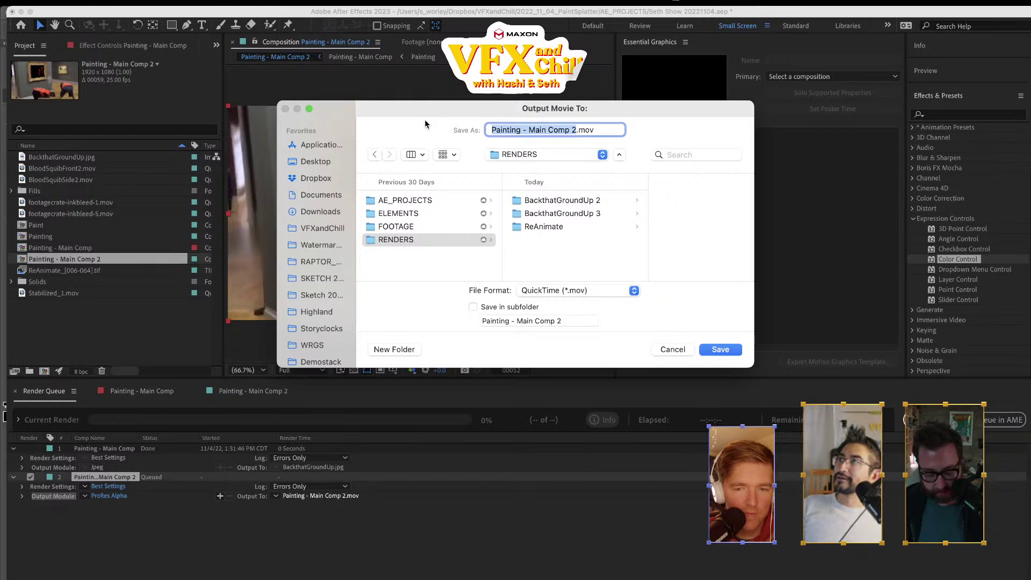
pyautogui.write('Pai')
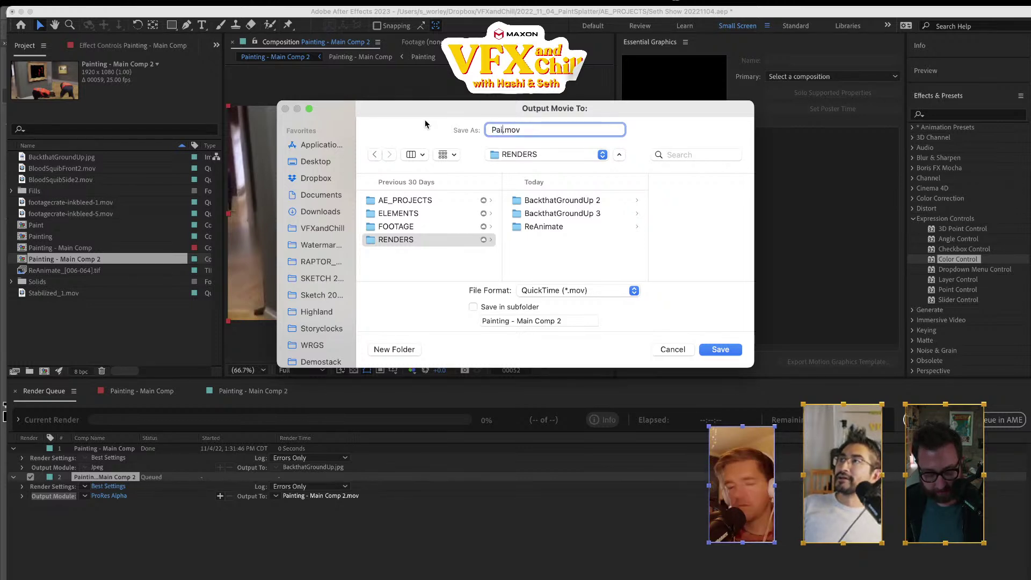
pyautogui.write('nters')
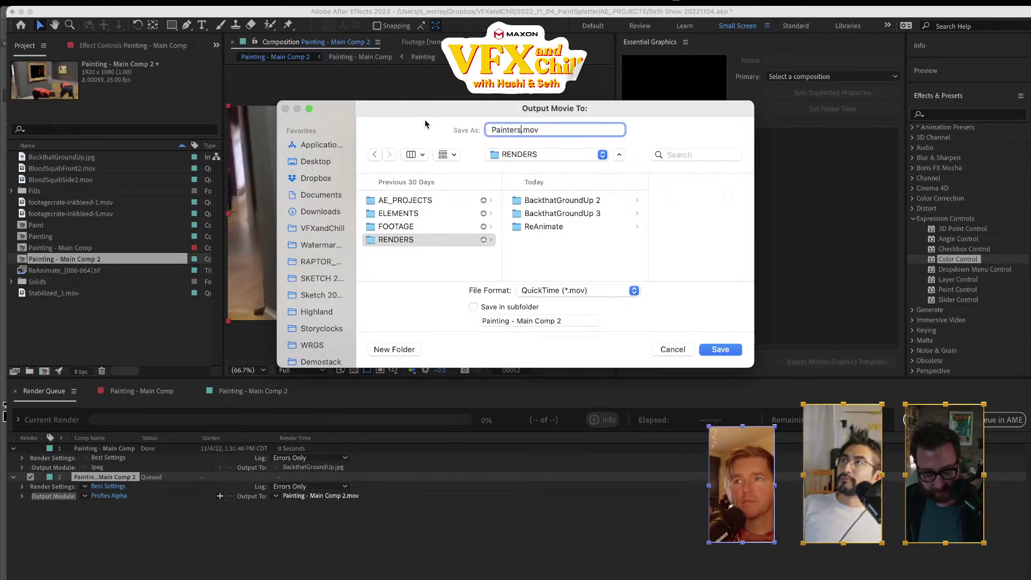
pyautogui.press('BackSpace')
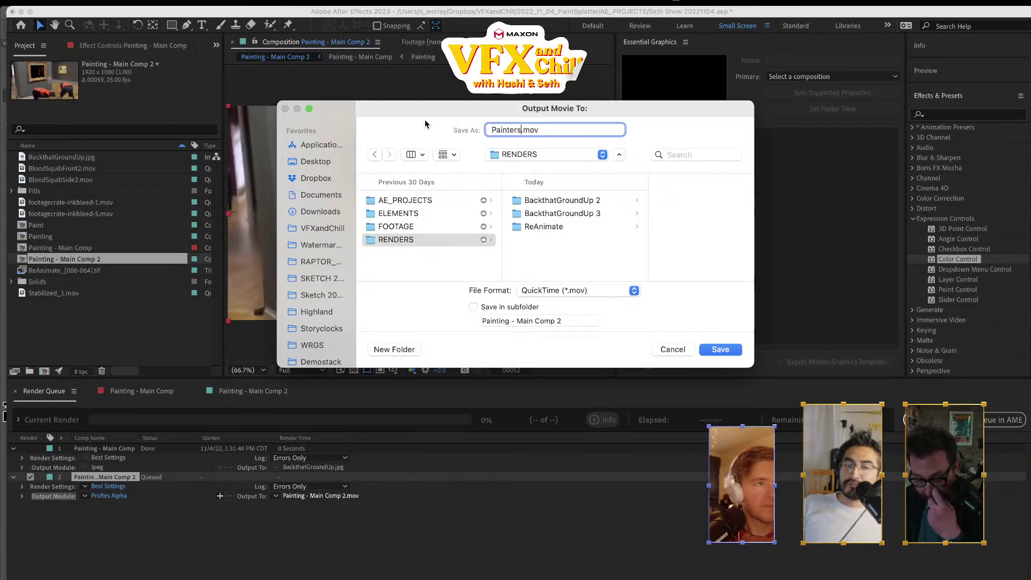
pyautogui.press('Return')
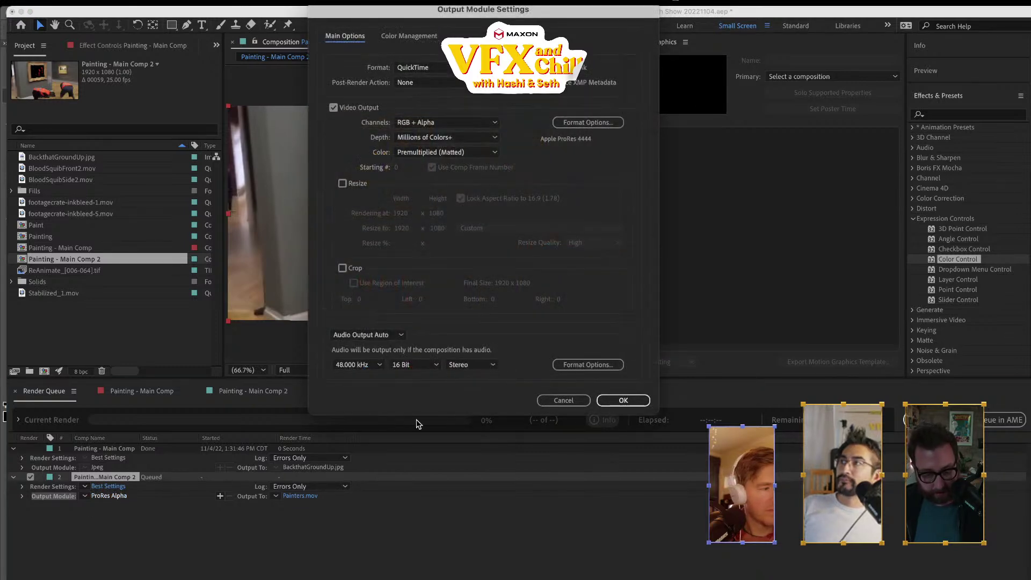
# - Turn the audio output off in the output module settings of the queued Painters.mov render
pyautogui.click(373, 337)
pyautogui.click(366, 370)
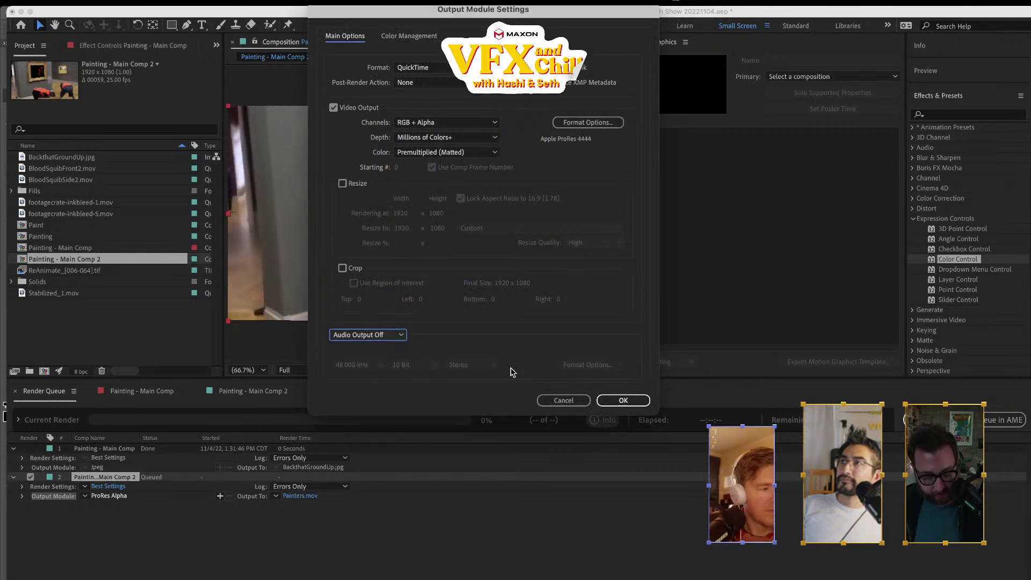
pyautogui.click(624, 400)
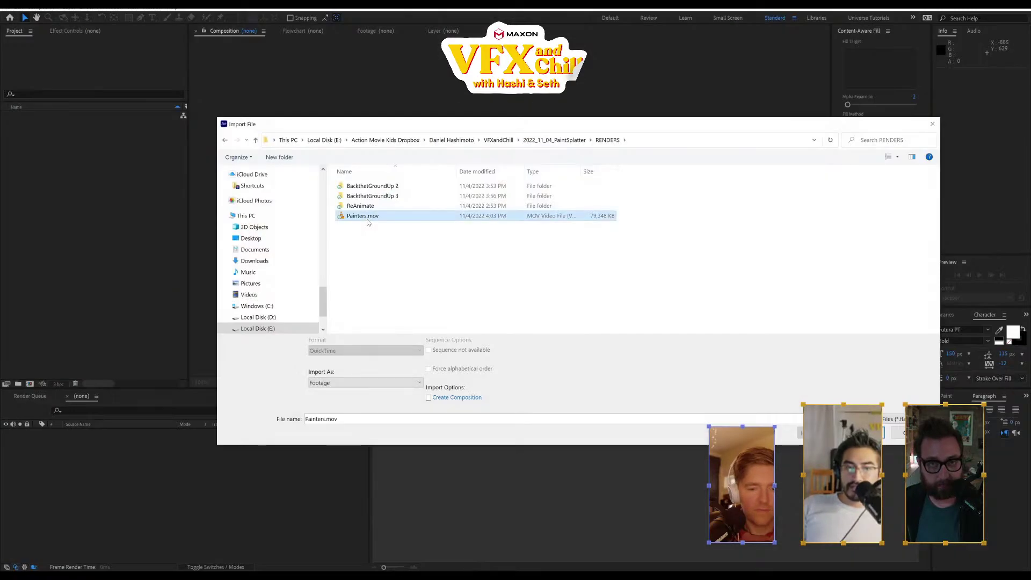
# - Import Painters.mov from the RENDERS folder as footage and create a new 576 x 1024 composition
pyautogui.doubleClick(367, 216)
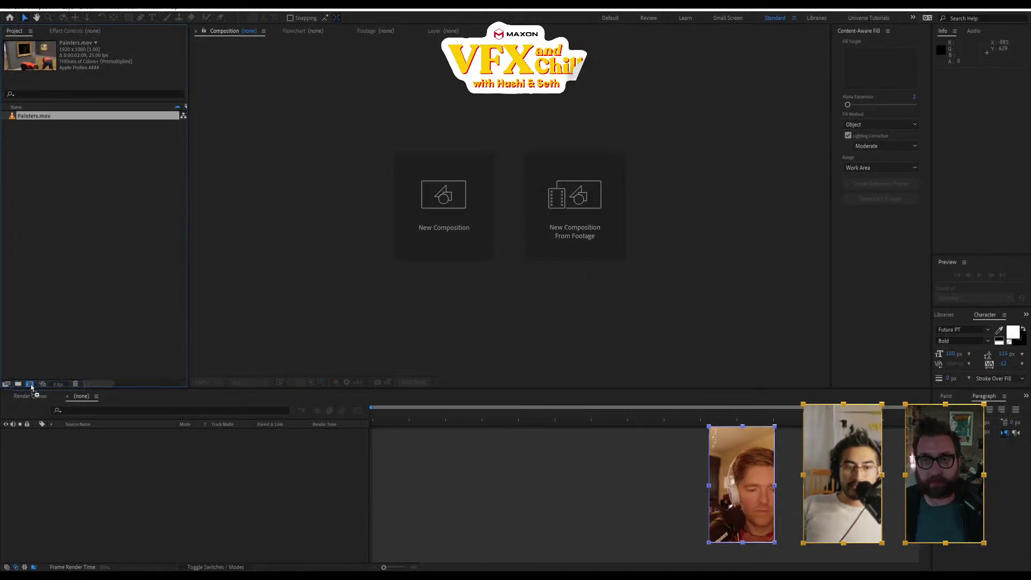
pyautogui.click(45, 8)
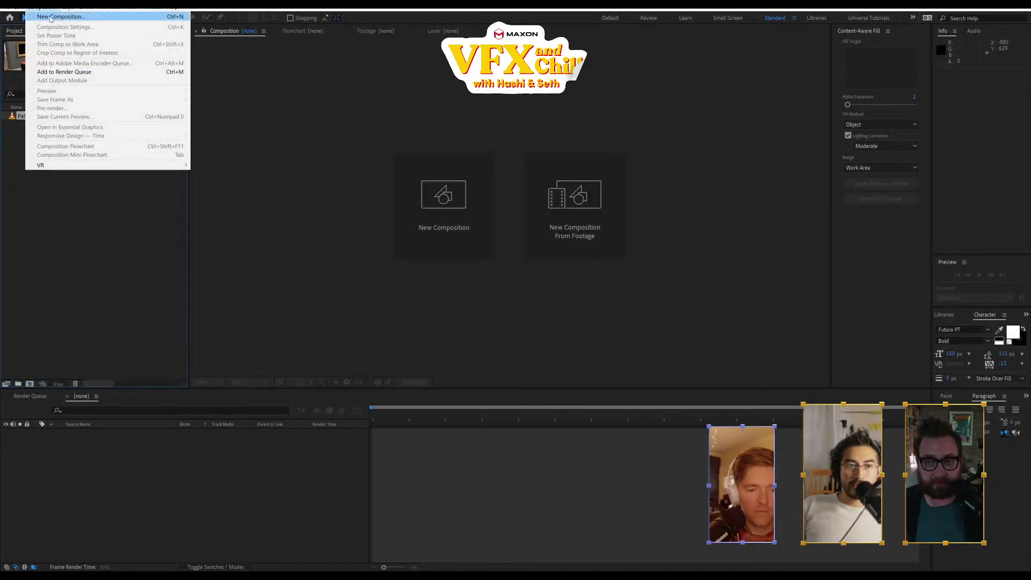
pyautogui.click(54, 17)
pyautogui.click(425, 324)
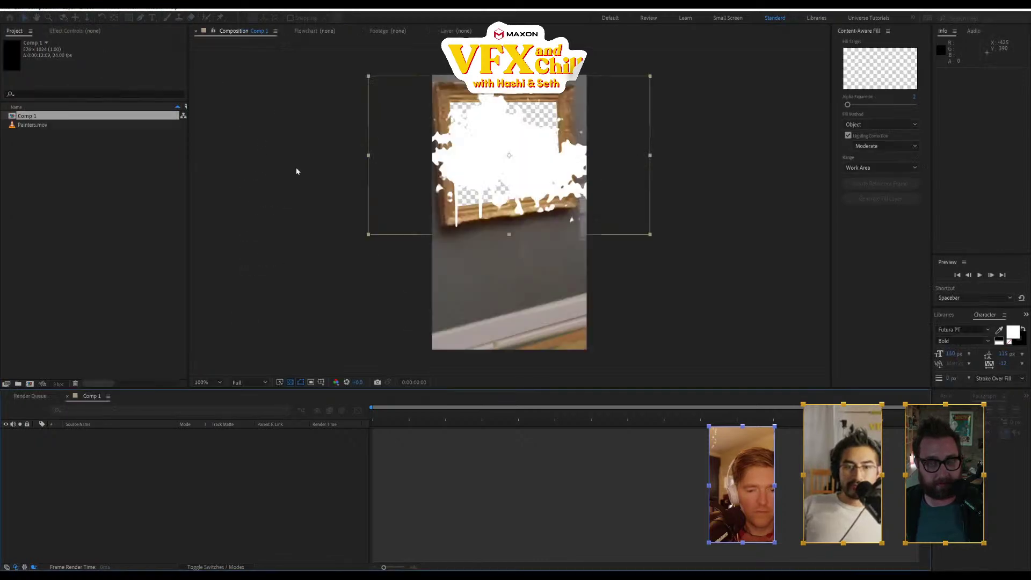
# - Add Painters.mov to the vertical composition and scale the layer to fit the composition's height
pyautogui.moveTo(42, 126); pyautogui.dragTo(172, 517)
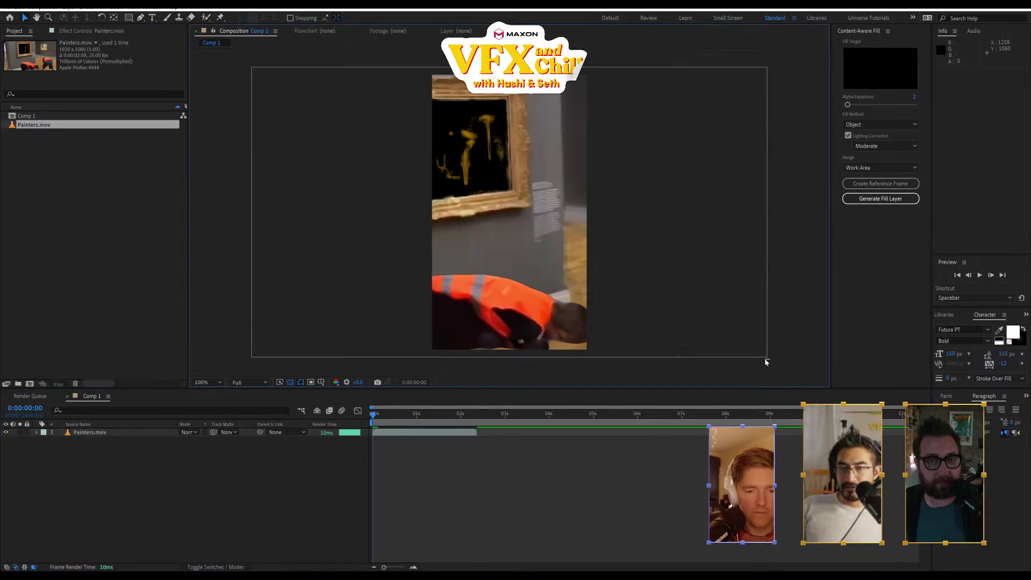
pyautogui.moveTo(767, 359); pyautogui.dragTo(740, 354)
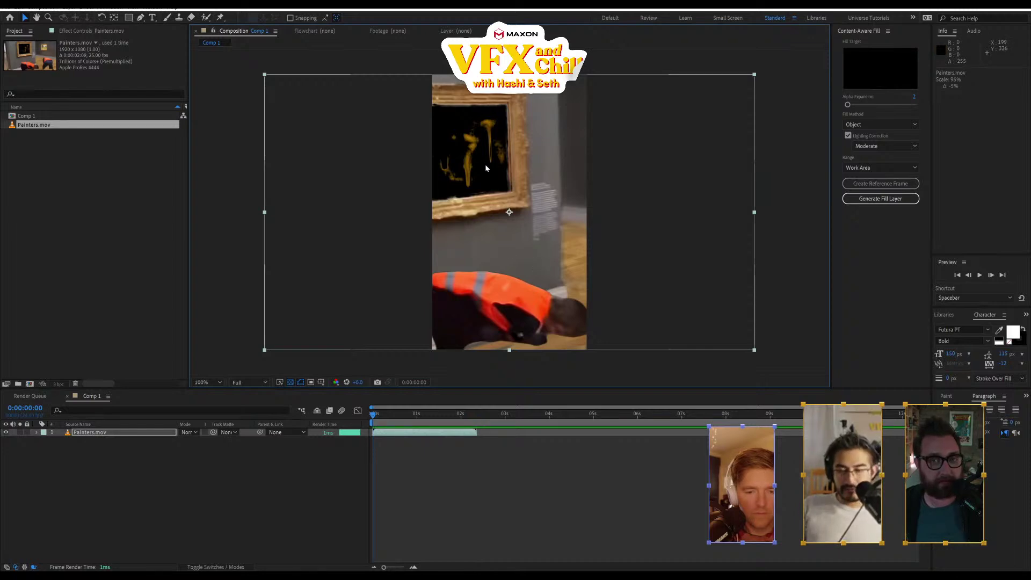
pyautogui.hotkey('ctrl', 'alt', 'shift', 'h')
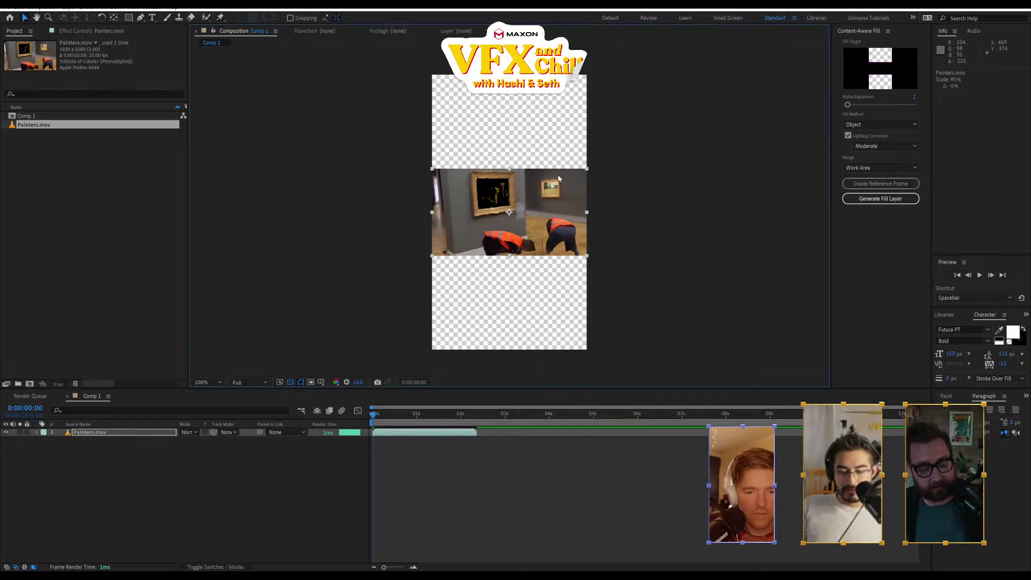
pyautogui.hotkey('ctrl', 'alt', 'shift', 'g')
# - Frame the painting by moving the Painters.mov layer right and enlarging it slightly, ending at position about 494, 556
pyautogui.moveTo(536, 228); pyautogui.dragTo(577, 230)
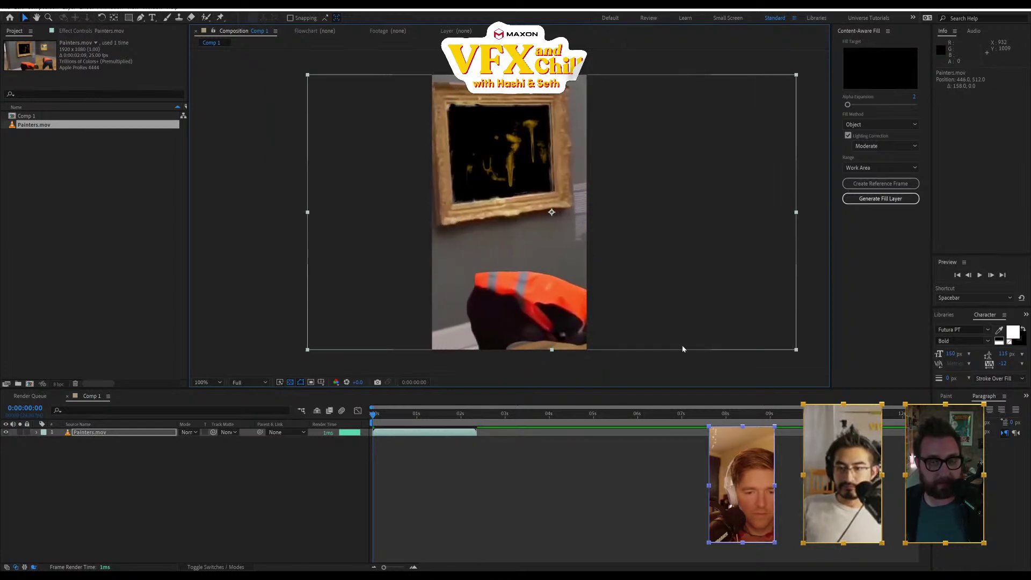
pyautogui.moveTo(799, 353); pyautogui.dragTo(830, 372)
pyautogui.moveTo(705, 298); pyautogui.dragTo(708, 303)
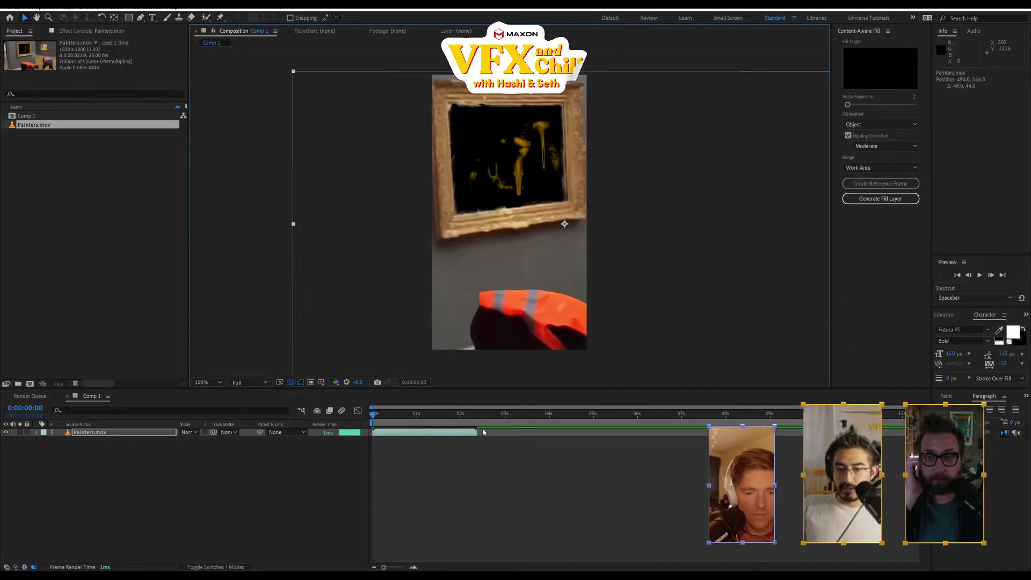
# - Trim the work area to the Painters.mov layer's duration and preview the vertical composition from the first frame
pyautogui.hotkey('ctrl', 'alt', 'b')
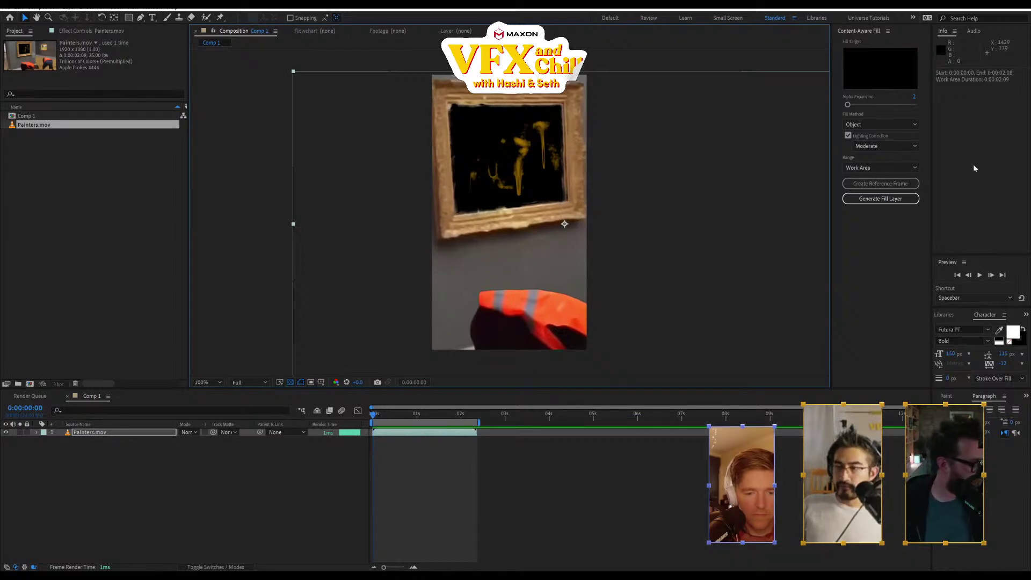
pyautogui.click(980, 275)
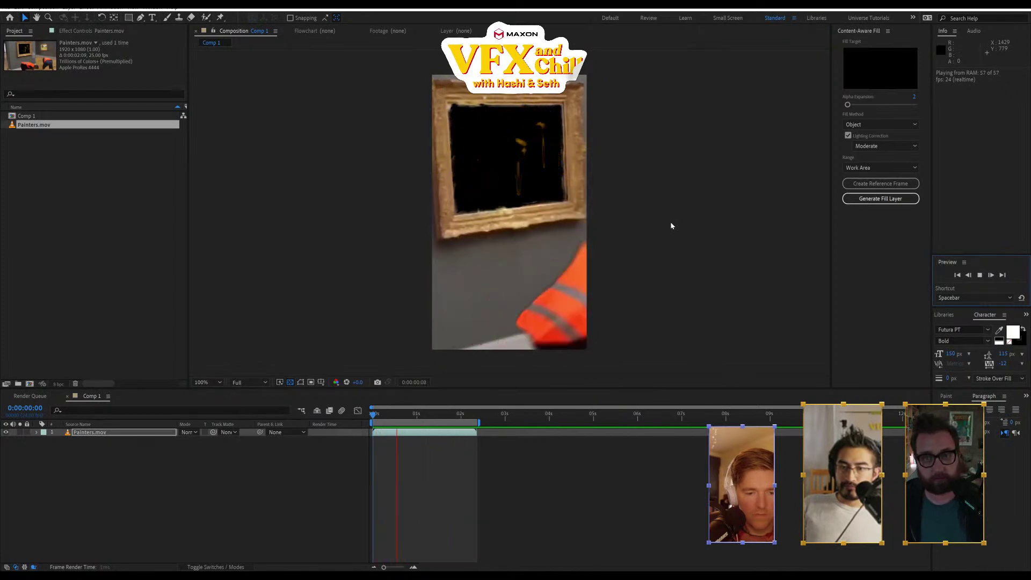
pyautogui.moveTo(375, 416)
pyautogui.mouseDown()
pyautogui.moveTo(478, 423)
pyautogui.moveTo(359, 437)
pyautogui.moveTo(417, 447)
pyautogui.moveTo(329, 455)
pyautogui.mouseUp()
pyautogui.press('space')
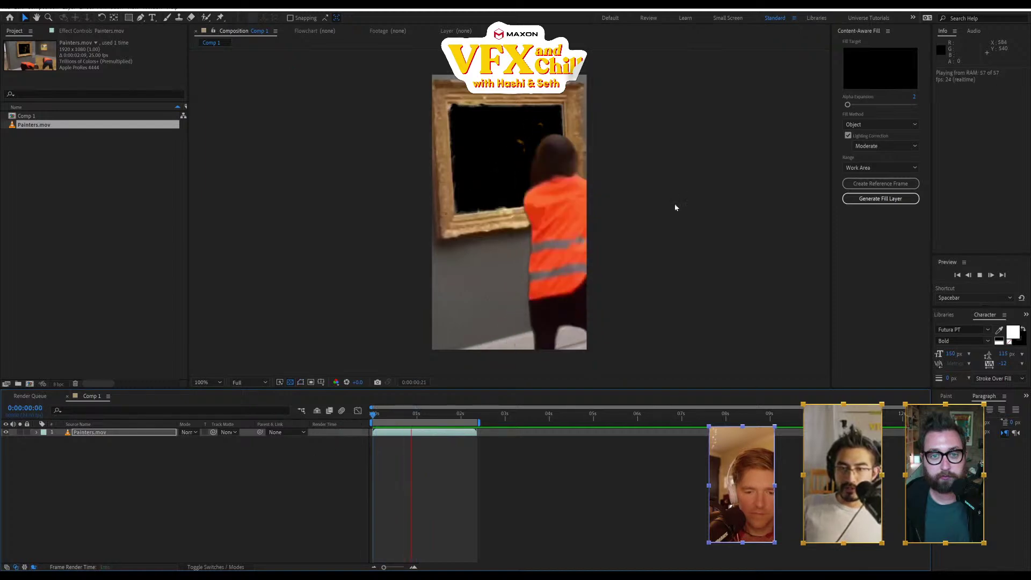
# - Shift the Painters.mov layer right to position about 526, 556, replay the composition and go to 0:00:01:04
pyautogui.moveTo(571, 269)
pyautogui.mouseDown()
pyautogui.moveTo(467, 282)
pyautogui.moveTo(556, 283)
pyautogui.mouseUp()
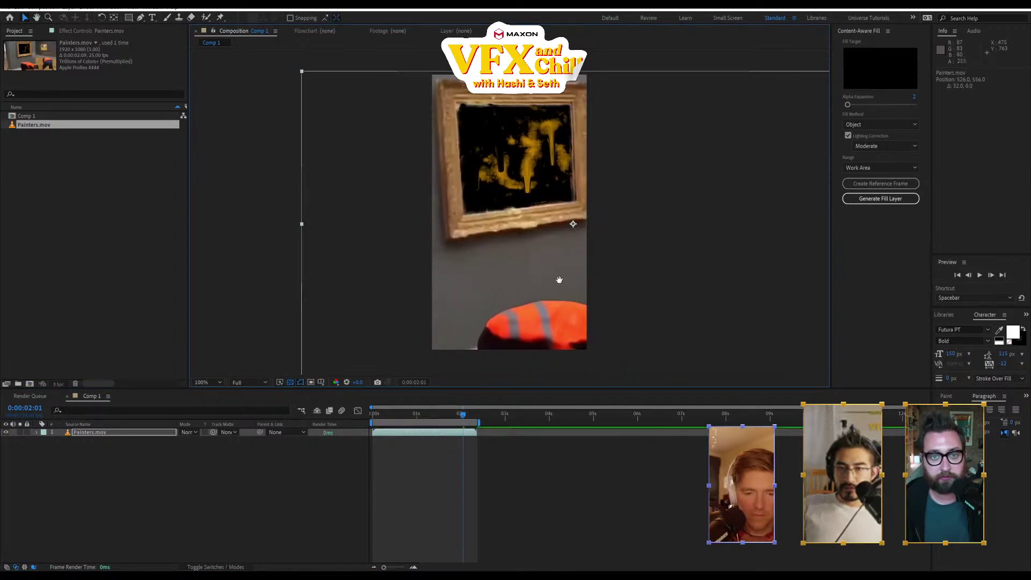
pyautogui.press('space')
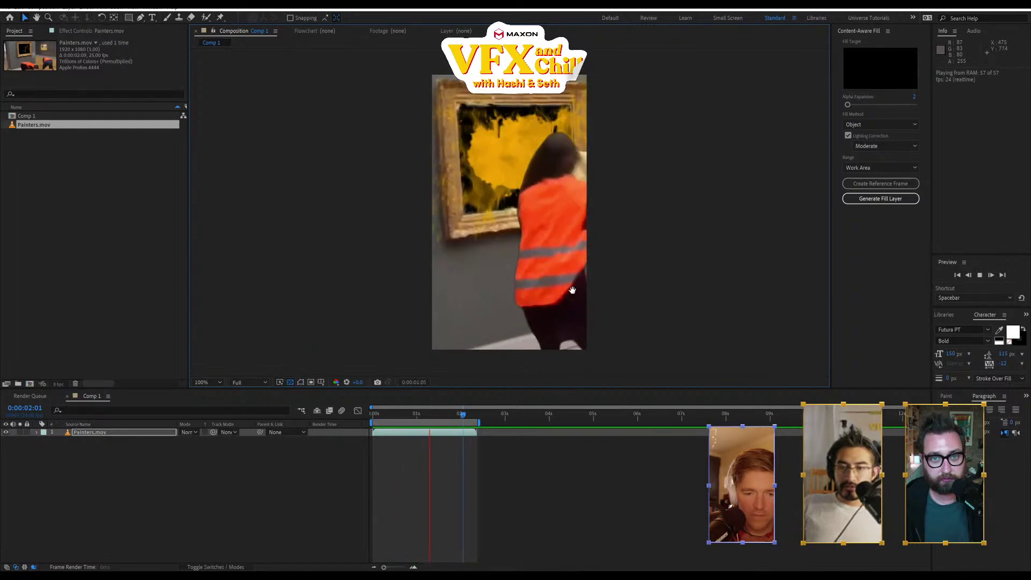
pyautogui.press('space')
pyautogui.press('space')
pyautogui.press('space')
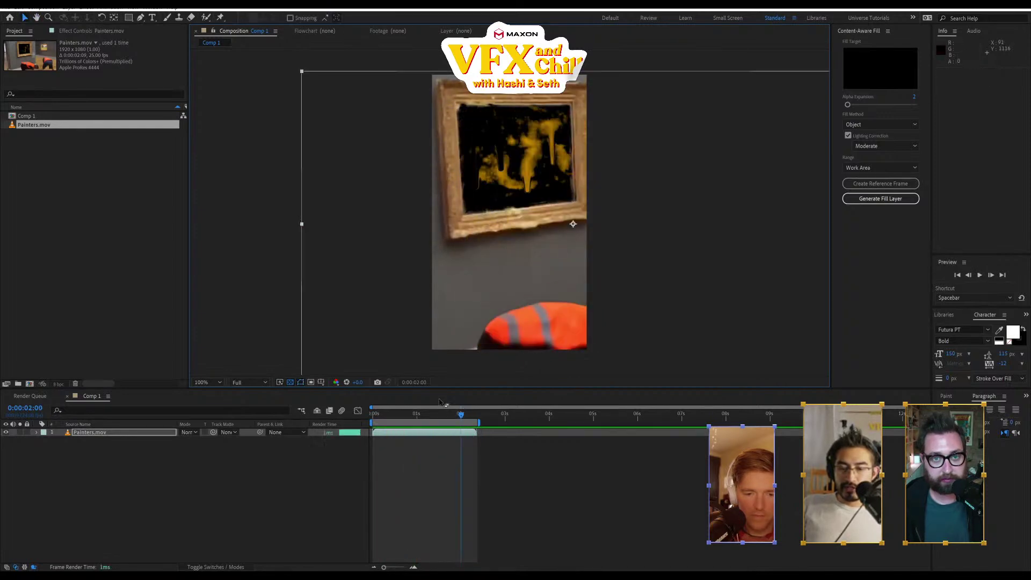
pyautogui.moveTo(428, 419)
pyautogui.mouseDown()
pyautogui.moveTo(395, 424)
pyautogui.moveTo(425, 434)
pyautogui.mouseUp()
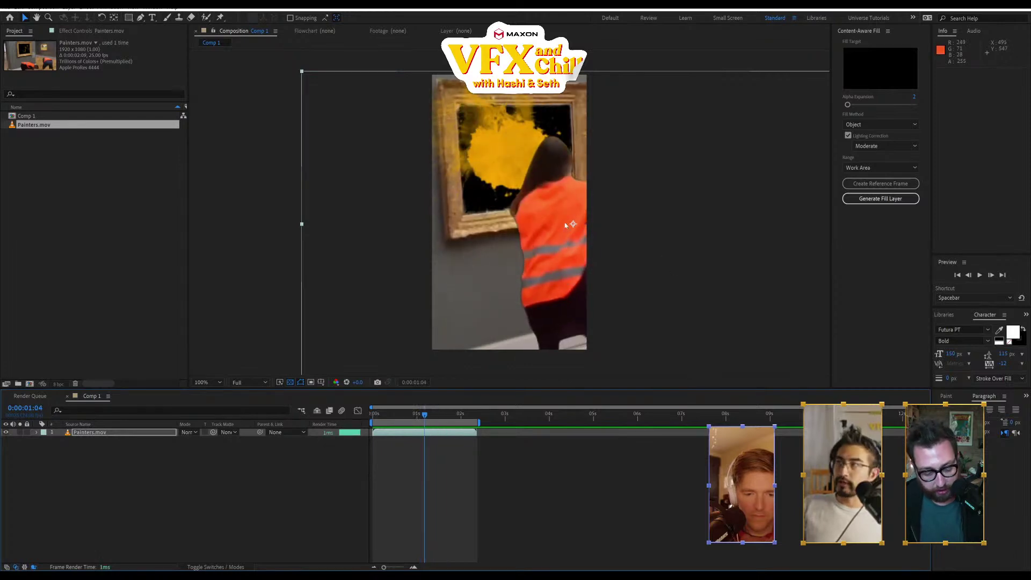
pyautogui.click(97, 198)
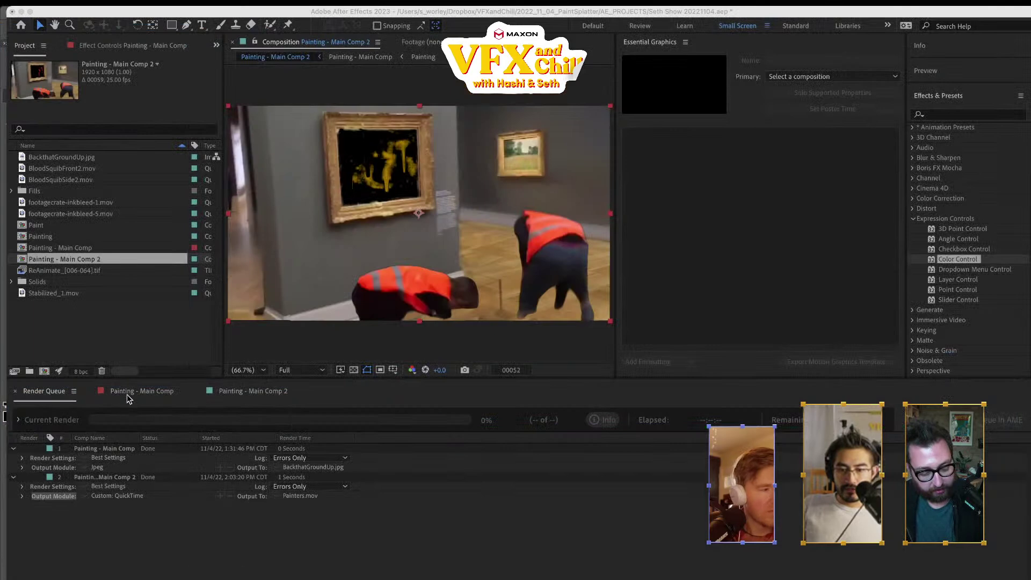
# - In Painting - Main Comp, move the ReAnimate_[006-064].tif layer left at frame 30 so the figures stand in front of the painting
pyautogui.click(143, 394)
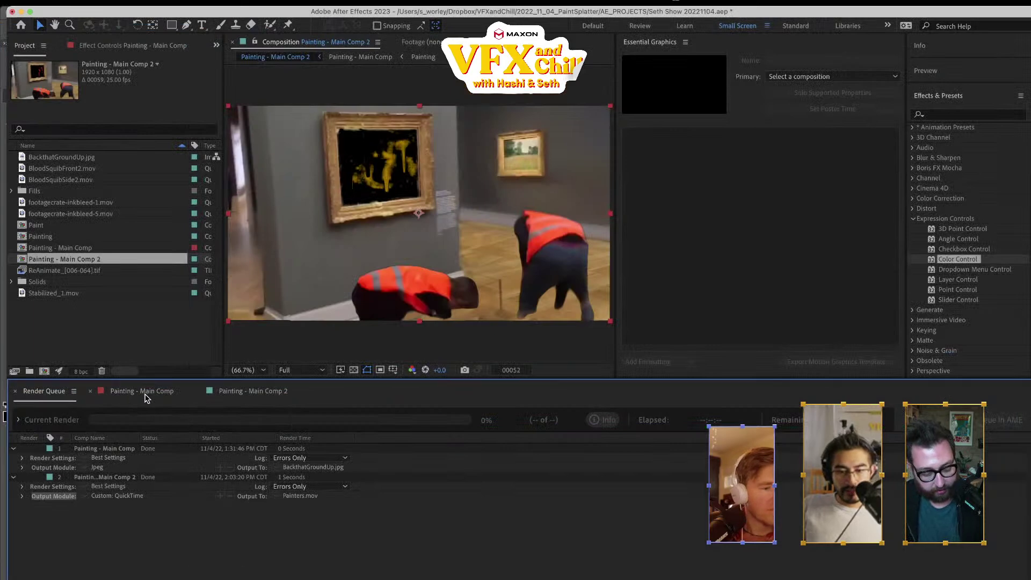
pyautogui.click(225, 394)
pyautogui.click(143, 392)
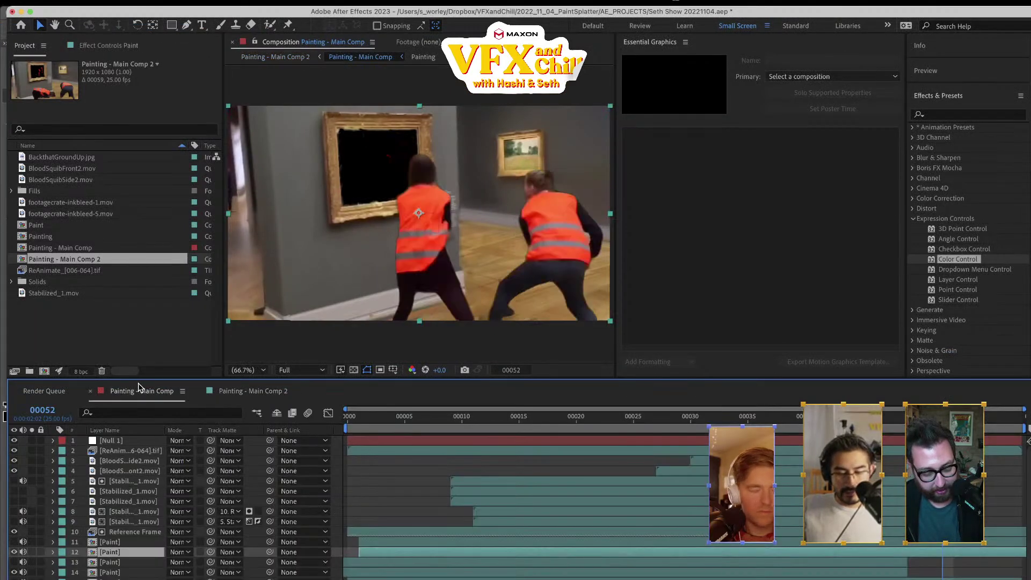
pyautogui.click(122, 453)
pyautogui.click(693, 417)
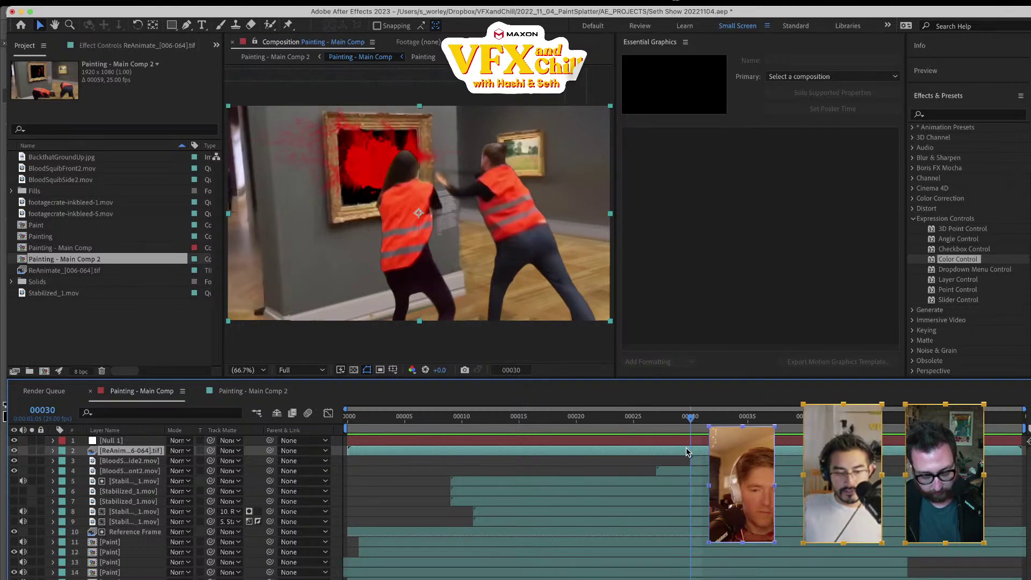
pyautogui.moveTo(405, 208); pyautogui.dragTo(342, 208)
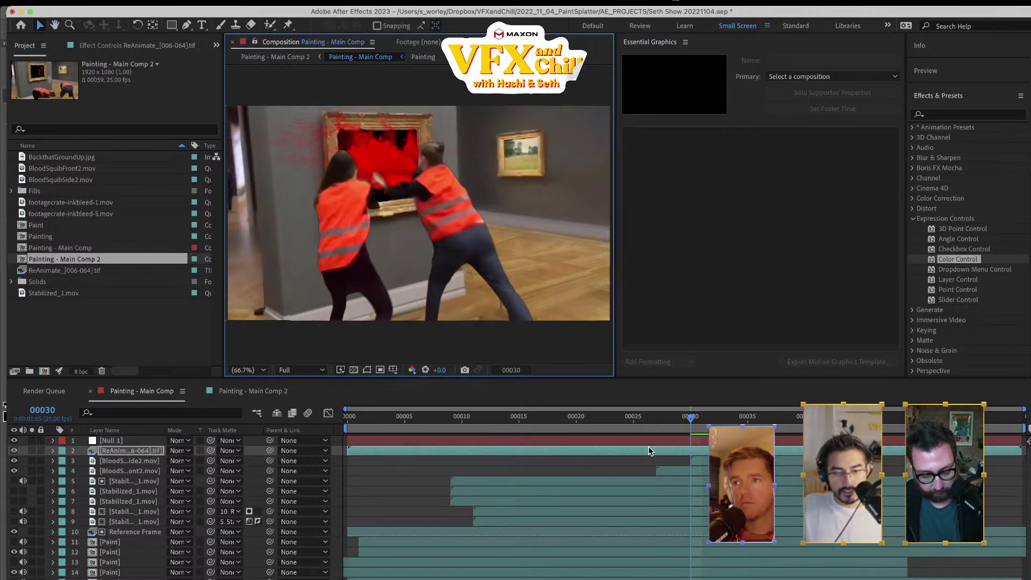
# - Preview Painting - Main Comp with the shifted figures, stopping at frame 32 and resuming playback
pyautogui.press('space')
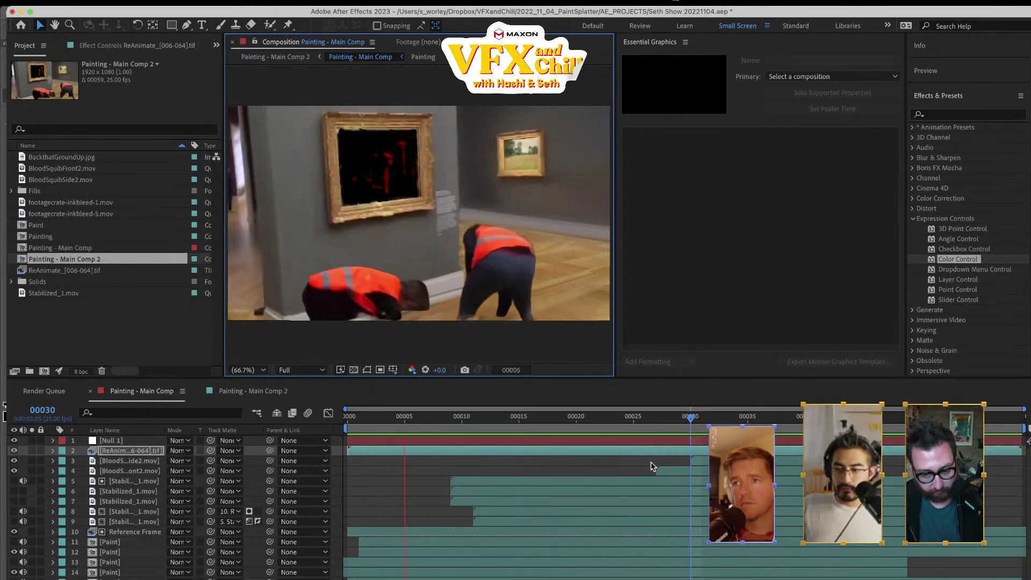
pyautogui.press('space')
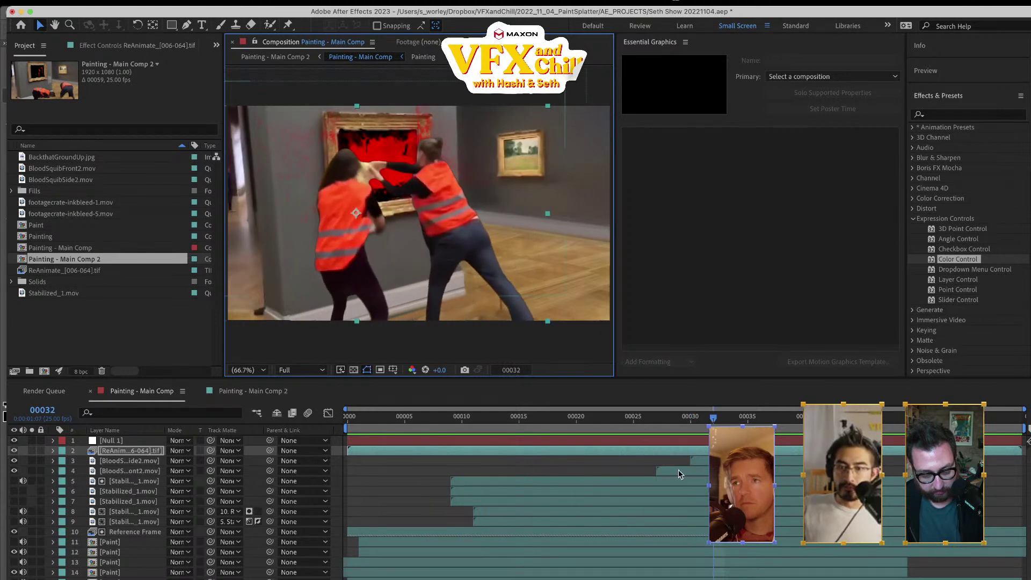
pyautogui.press('space')
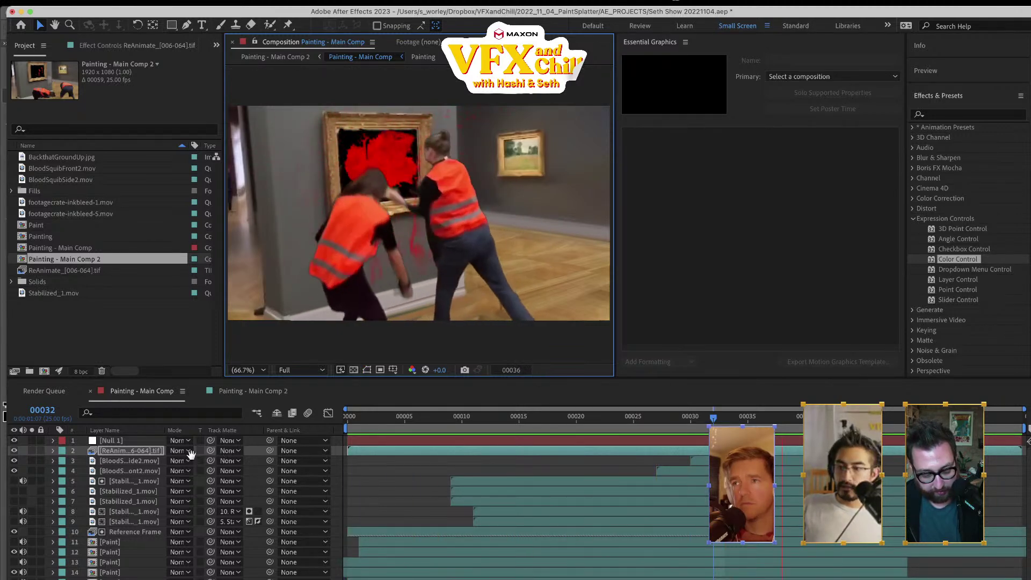
# - Stop playback and shift the layers from BloodSquibSide2.mov down through the Paint layers about three frames earlier in Painting - Main Comp
pyautogui.press('space')
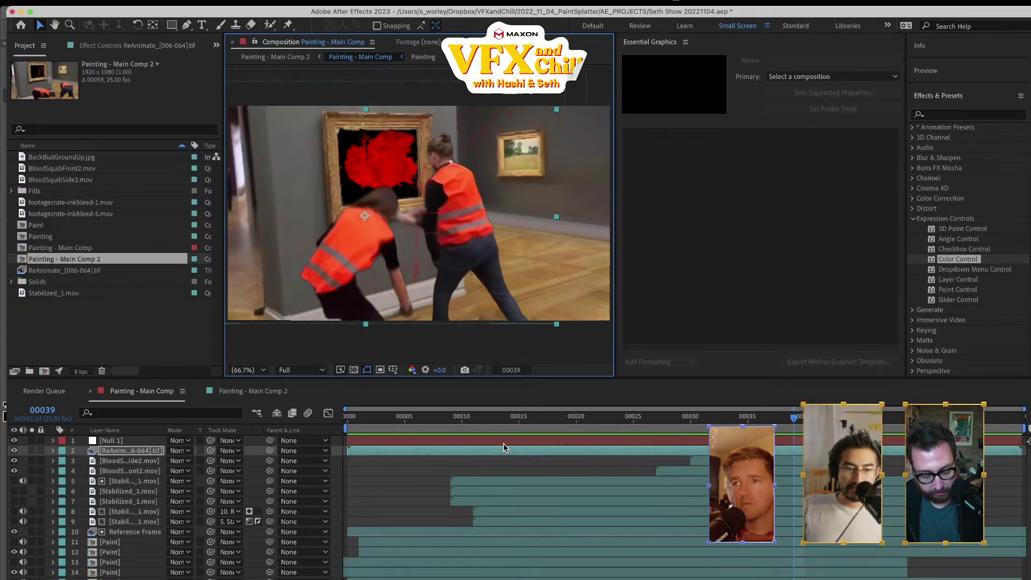
pyautogui.click(132, 464)
pyautogui.keyDown('shift'); pyautogui.click(131, 470); pyautogui.keyUp('shift')
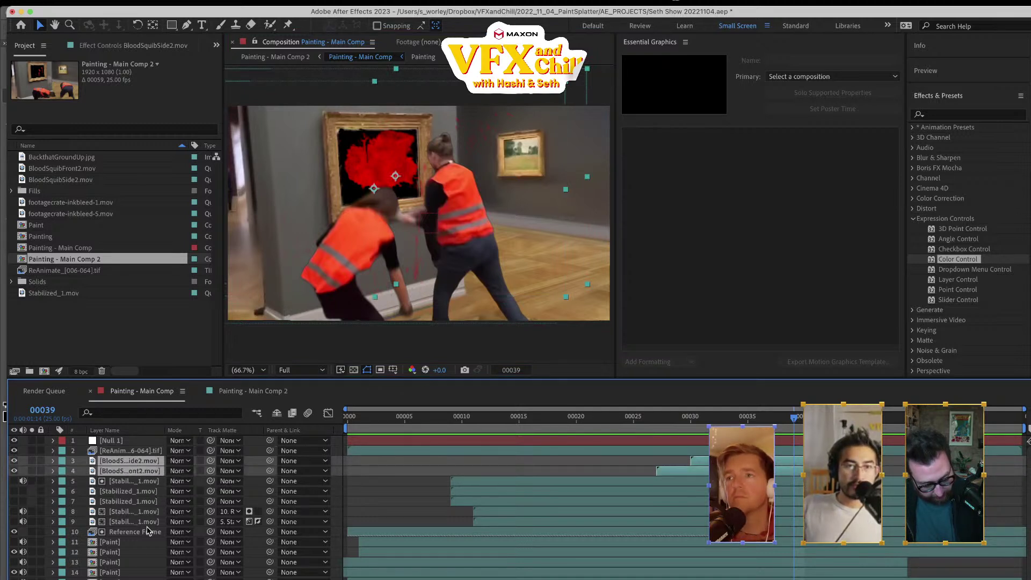
pyautogui.keyDown('shift'); pyautogui.click(128, 576); pyautogui.keyUp('shift')
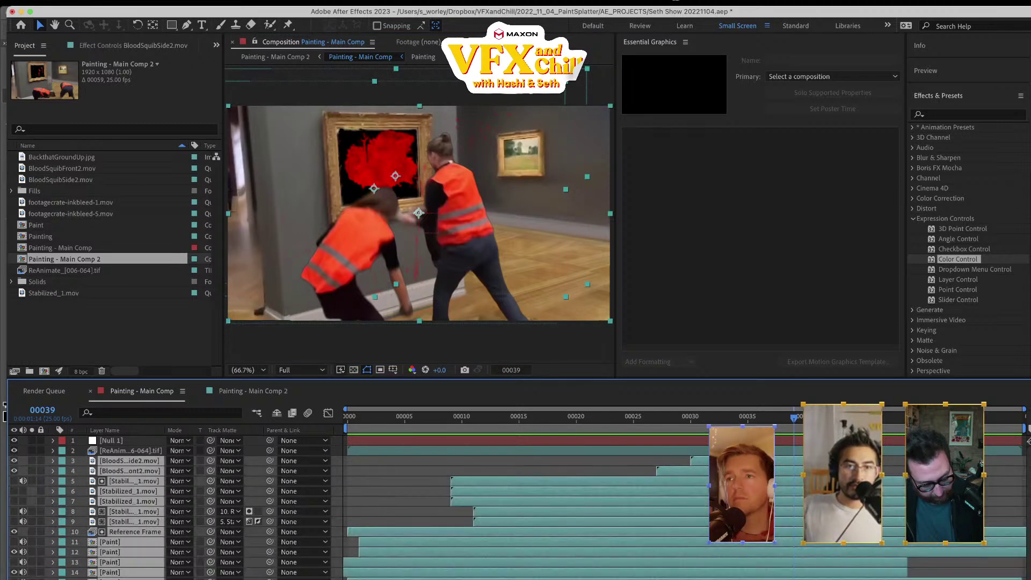
pyautogui.moveTo(439, 533); pyautogui.dragTo(409, 535)
# - Preview Painting - Main Comp from frame 3 and stop at frame 33 to check the new splatter timing
pyautogui.click(379, 422)
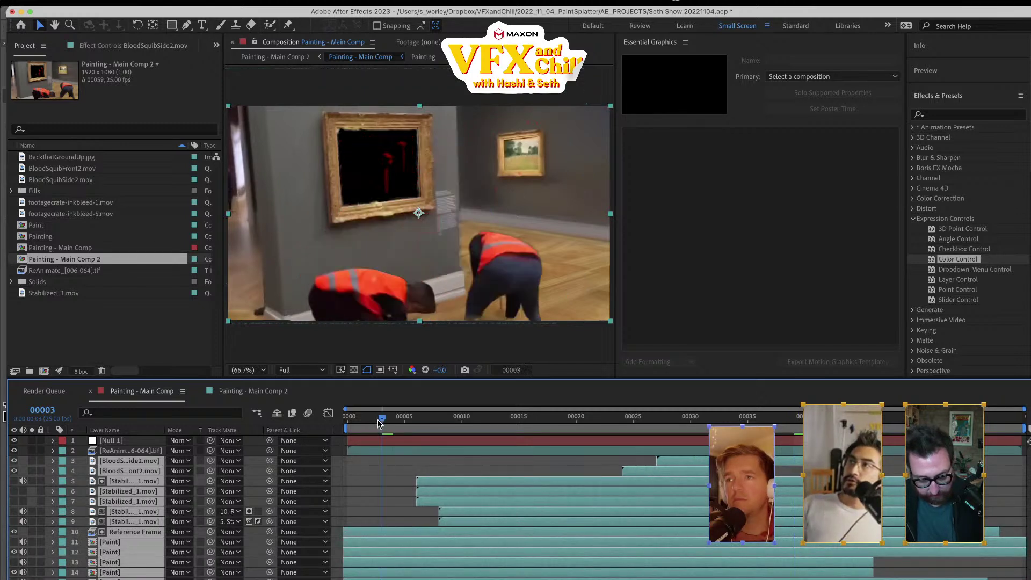
pyautogui.press('space')
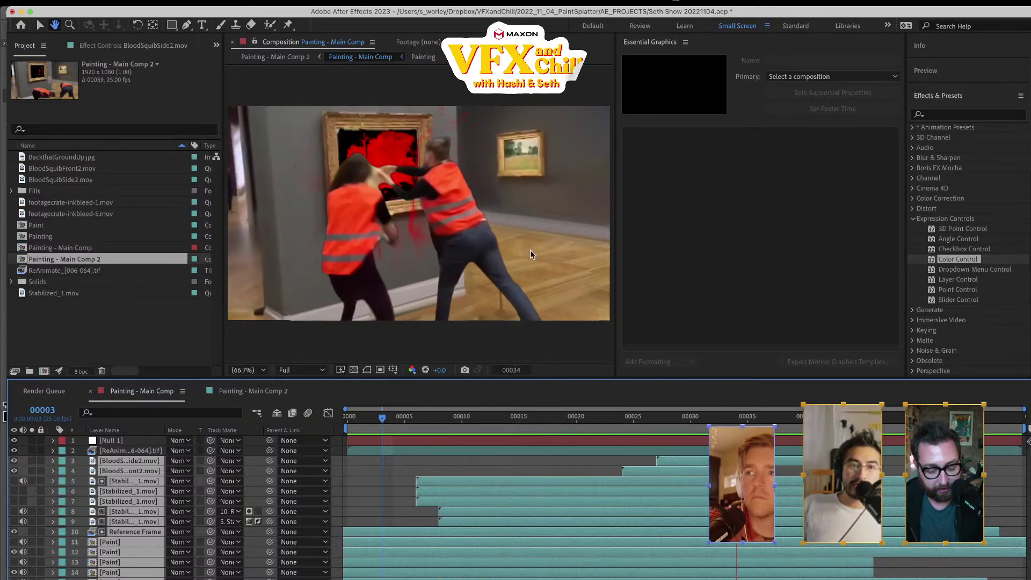
pyautogui.press('space')
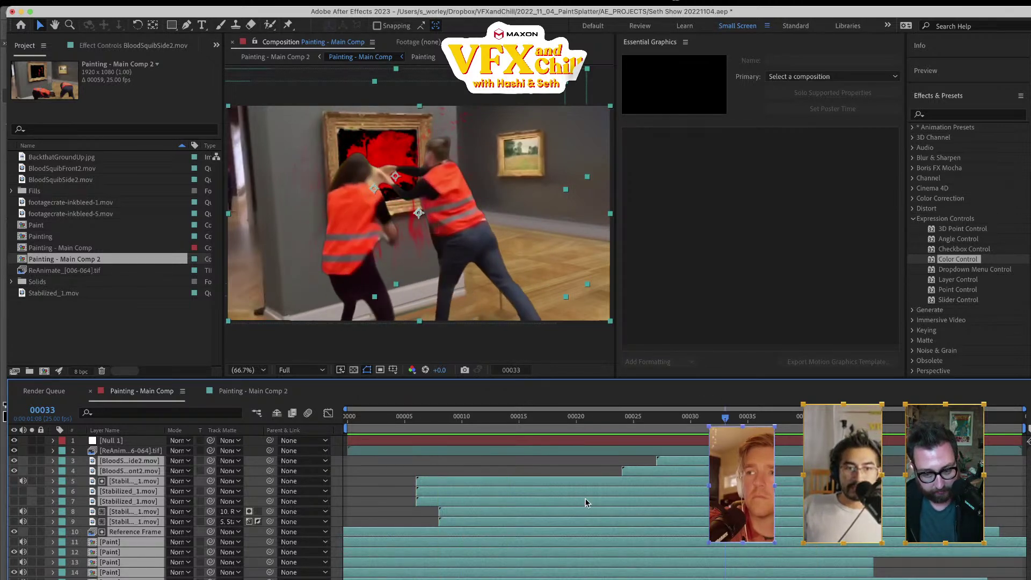
# - Undo the layer timing shift and the figures' repositioning, and replay Painting - Main Comp
pyautogui.click(145, 450)
pyautogui.press('space')
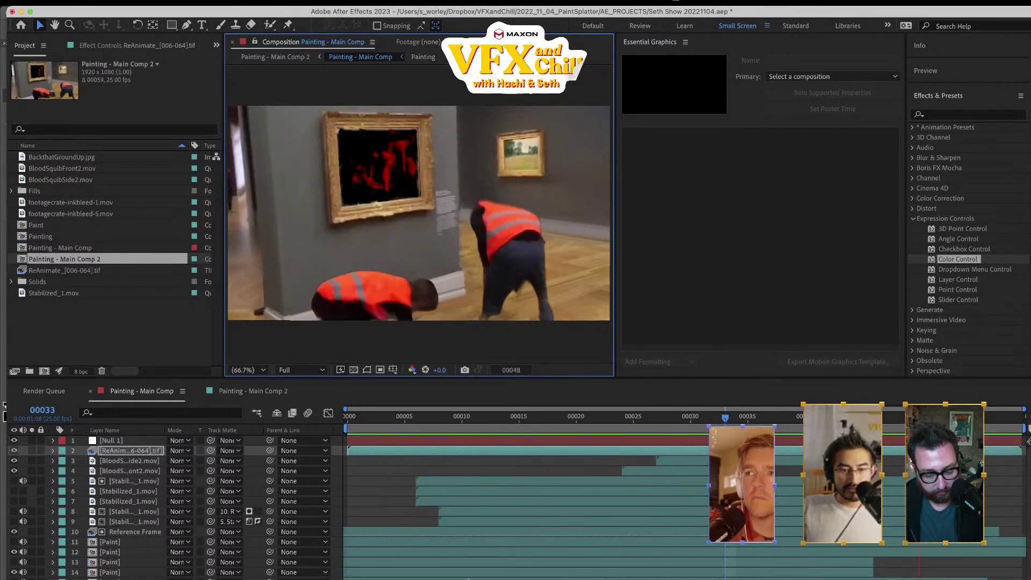
pyautogui.press('space')
pyautogui.press('space')
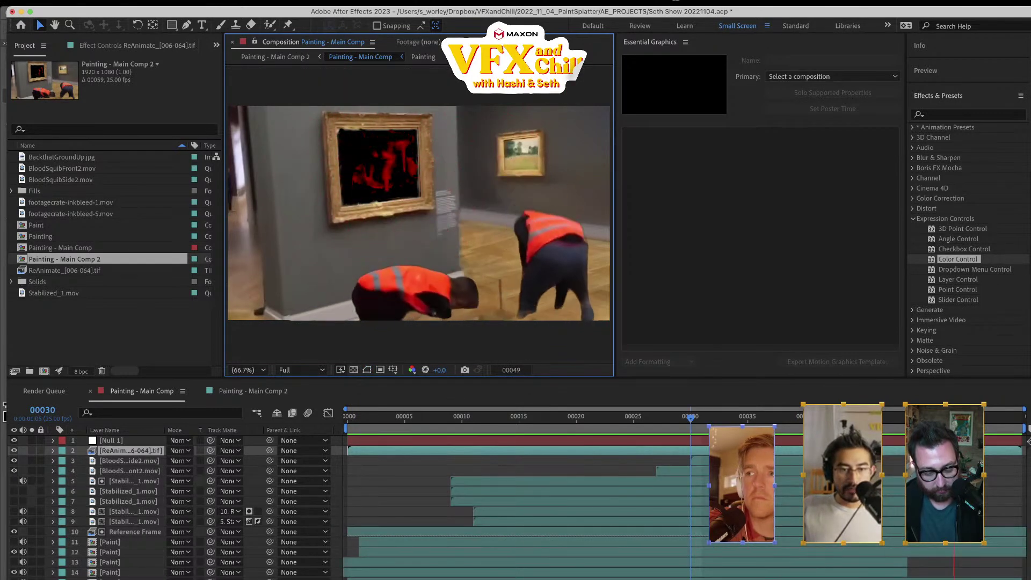
pyautogui.press('space')
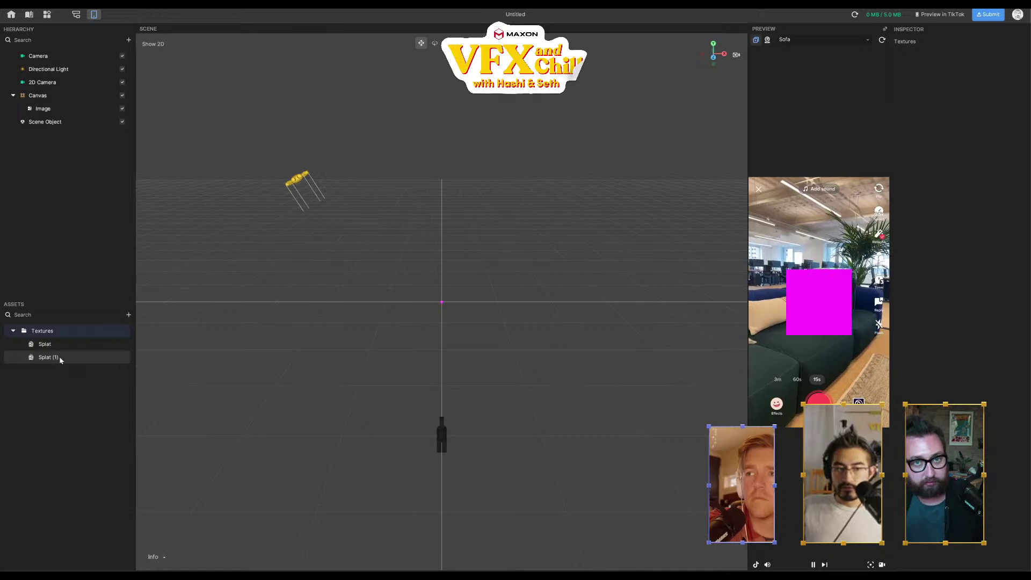
# - In TikTok Effect House, inspect the Splat (1) texture sequence and delete the old Splat texture
pyautogui.click(63, 358)
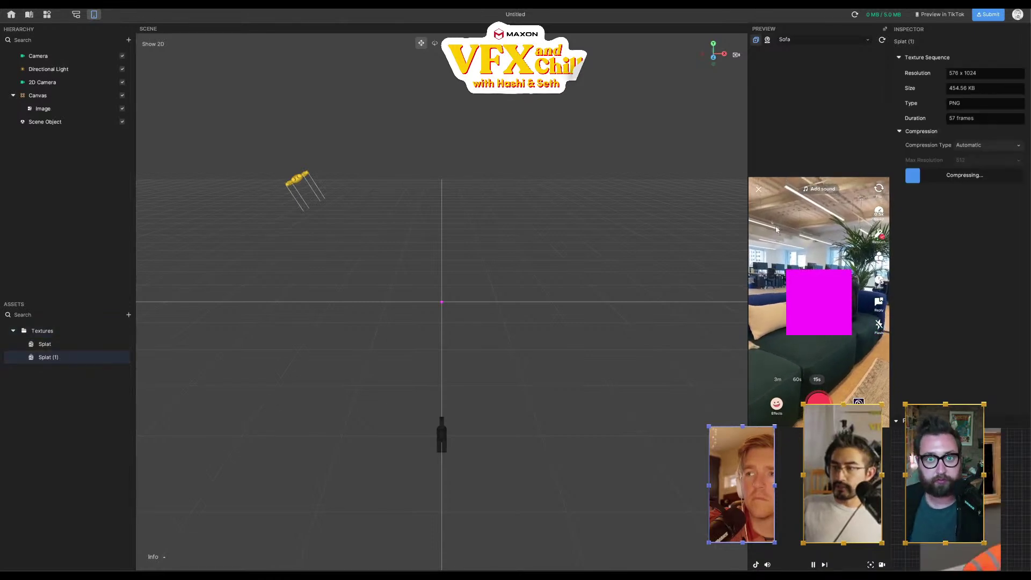
pyautogui.click(40, 343)
pyautogui.press('Delete')
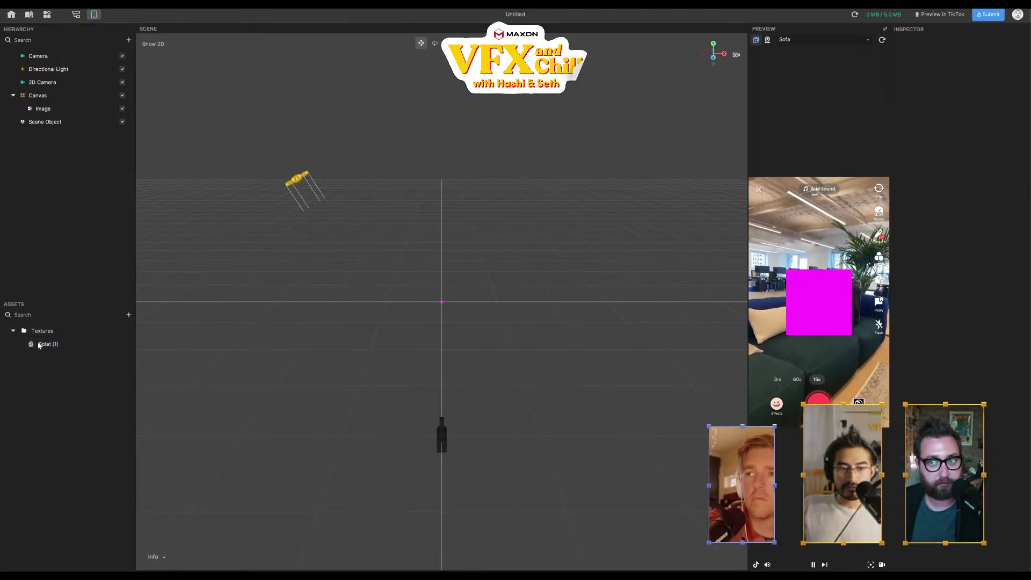
# - Assign the Splat (1) texture sequence to the Image object's Animation Sequence and enlarge the image toward the canvas corner
pyautogui.click(51, 108)
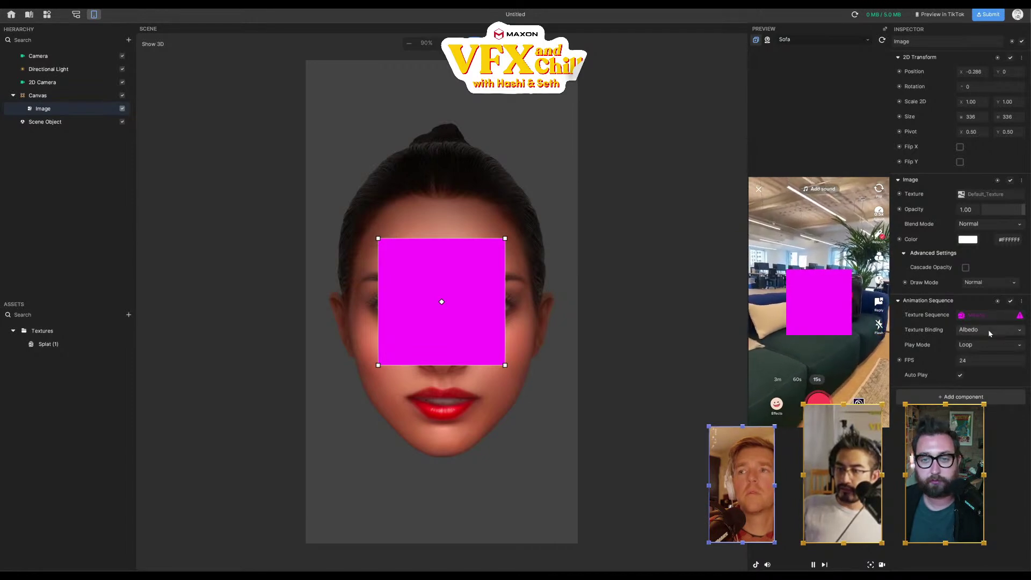
pyautogui.click(59, 344)
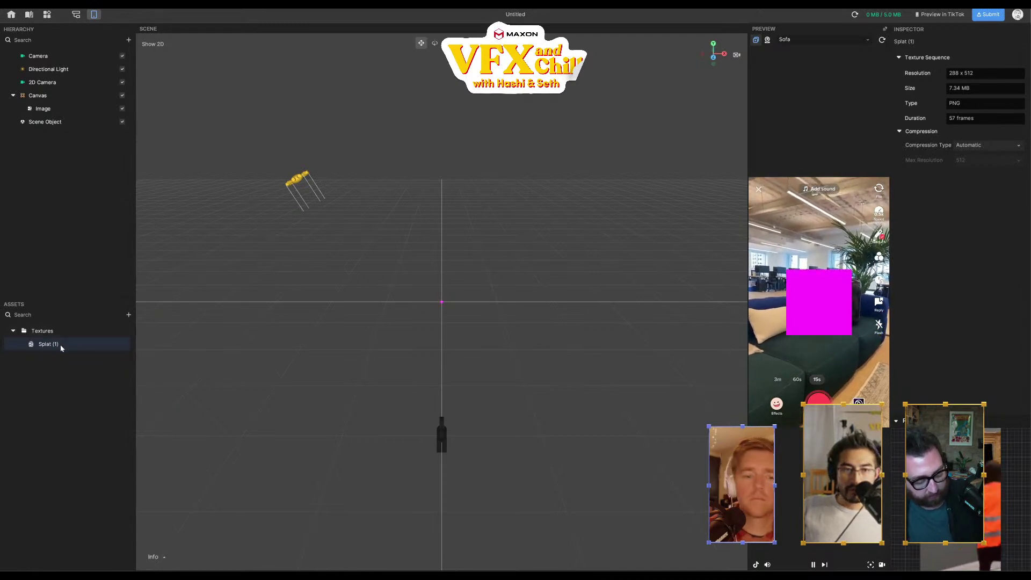
pyautogui.click(43, 108)
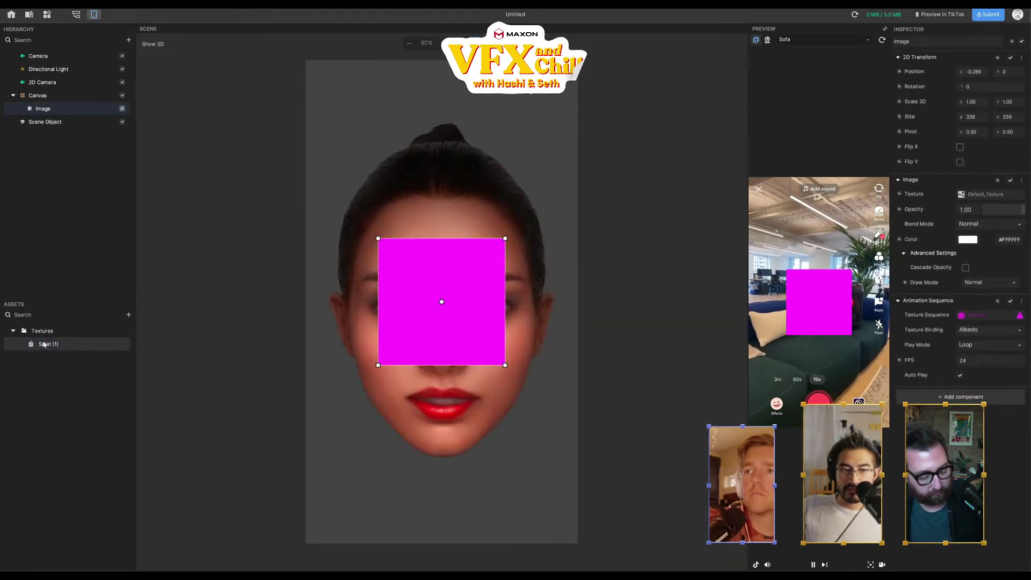
pyautogui.moveTo(824, 321); pyautogui.dragTo(993, 318)
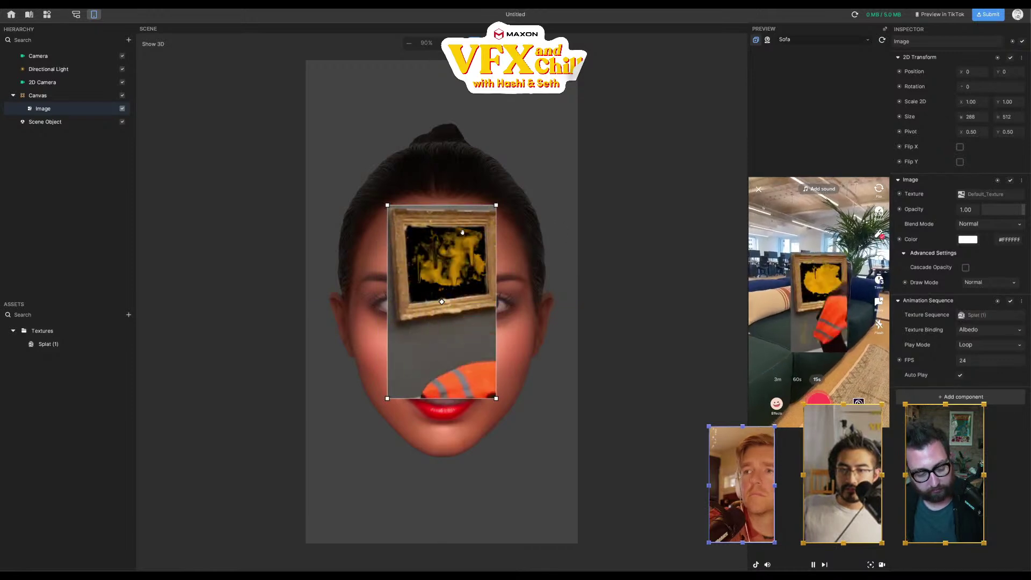
pyautogui.moveTo(496, 205); pyautogui.dragTo(578, 60)
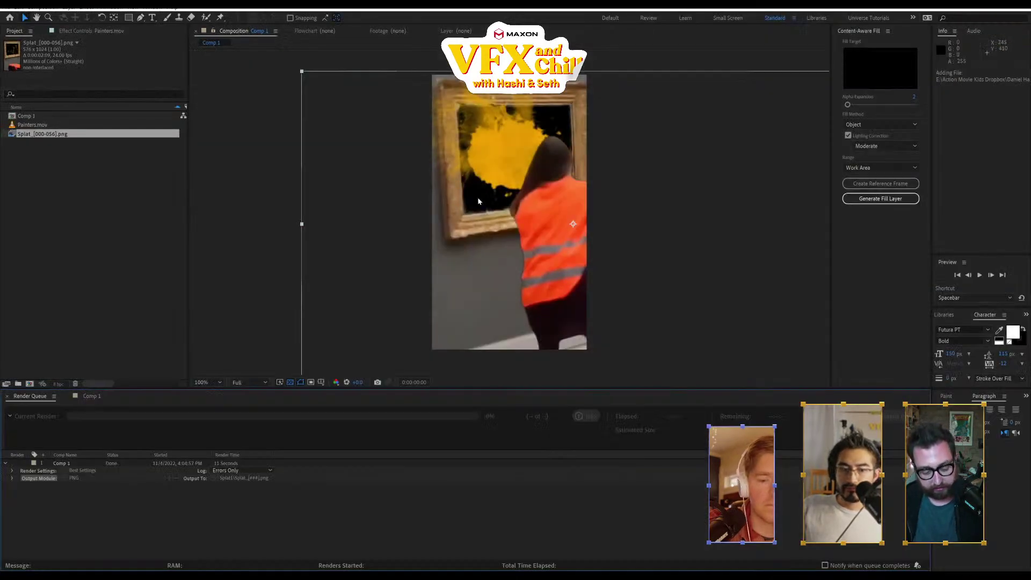
# - Switch to After Effects, show Comp 1's timeline and scrub to about 0:00:01:06 where the figure covers the painting
pyautogui.click(97, 398)
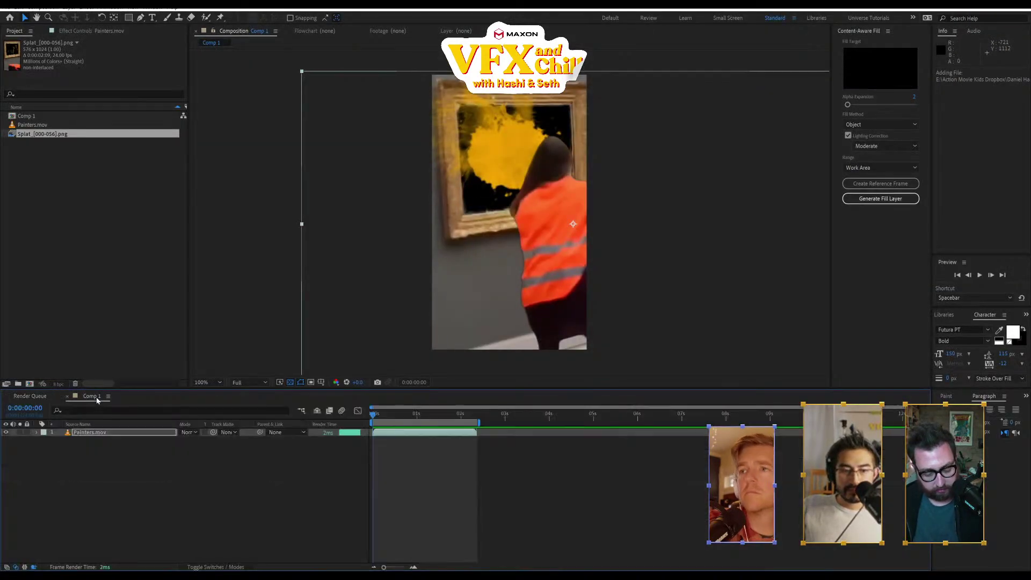
pyautogui.click(459, 456)
pyautogui.click(293, 384)
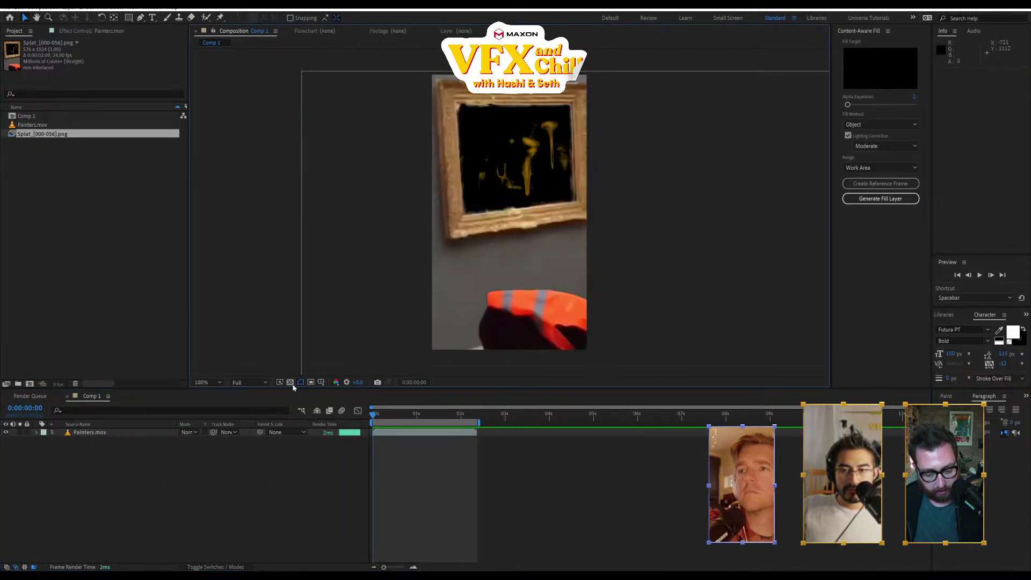
pyautogui.click(109, 180)
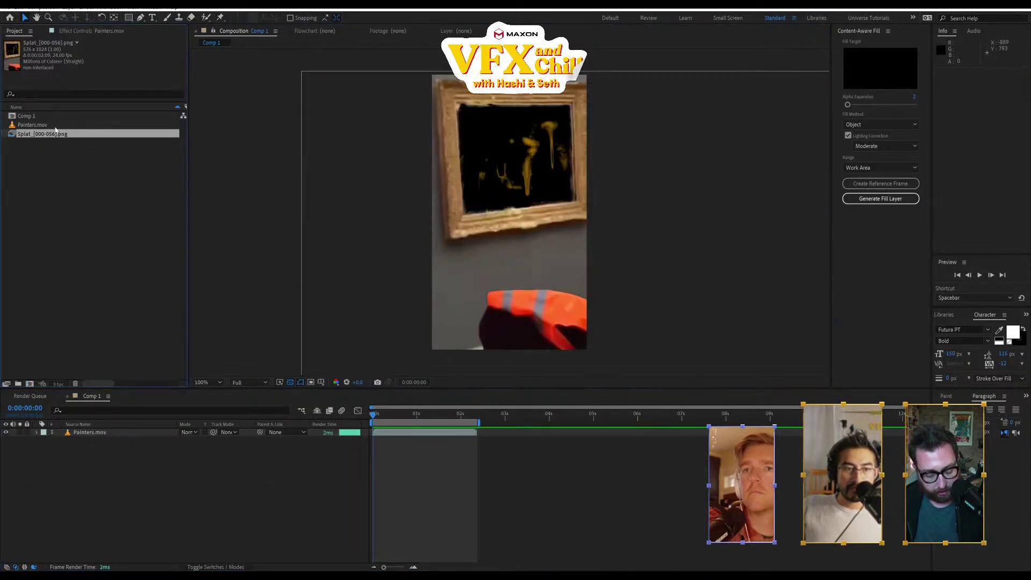
pyautogui.click(48, 135)
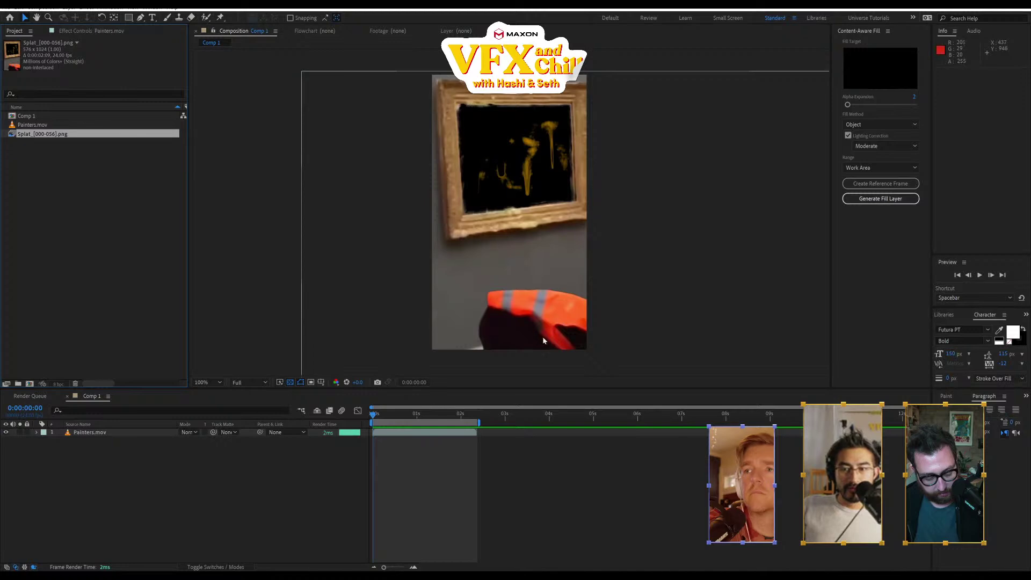
pyautogui.moveTo(376, 411)
pyautogui.mouseDown()
pyautogui.moveTo(445, 410)
pyautogui.moveTo(428, 411)
pyautogui.mouseUp()
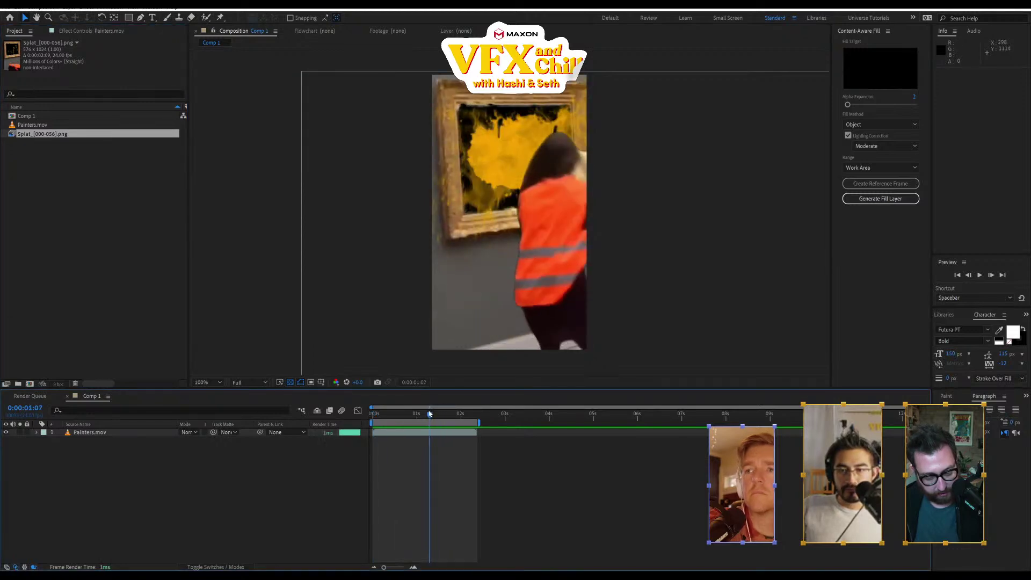
# - Add an adjustment layer above Painters.mov in Comp 1 and activate the shape mask tool
pyautogui.click(161, 432)
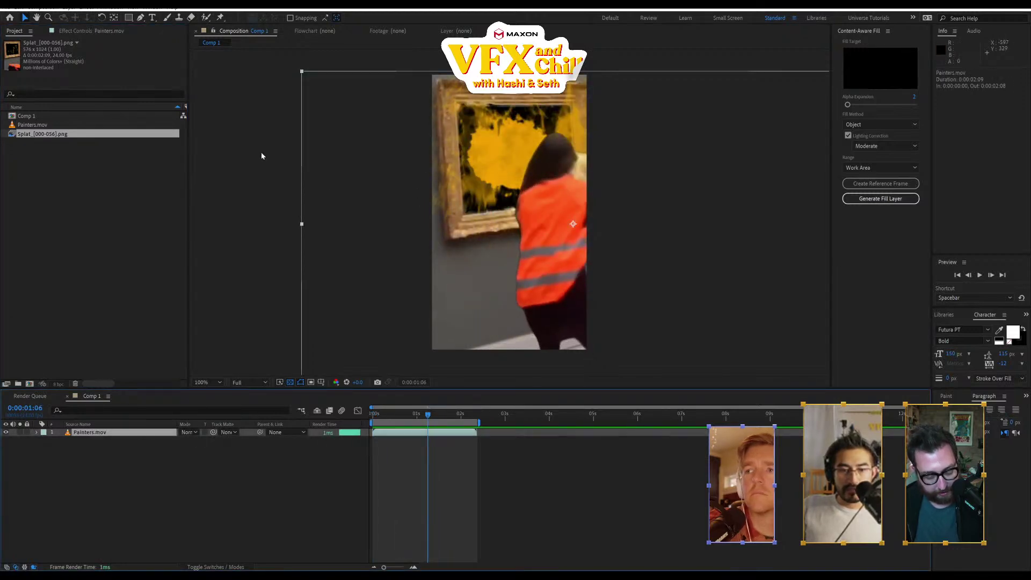
pyautogui.click(68, 7)
pyautogui.moveTo(81, 16)
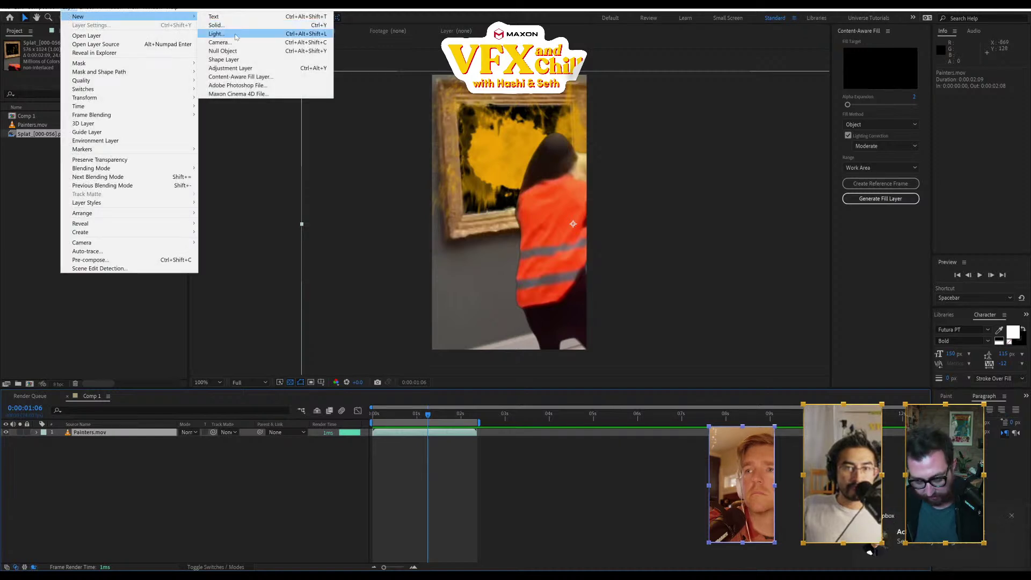
pyautogui.click(237, 69)
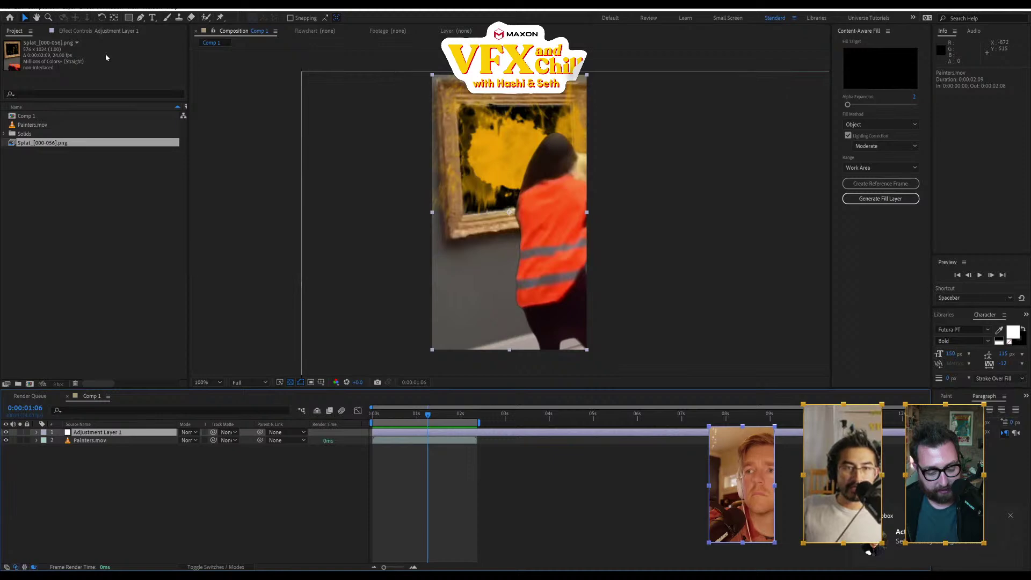
pyautogui.click(132, 18)
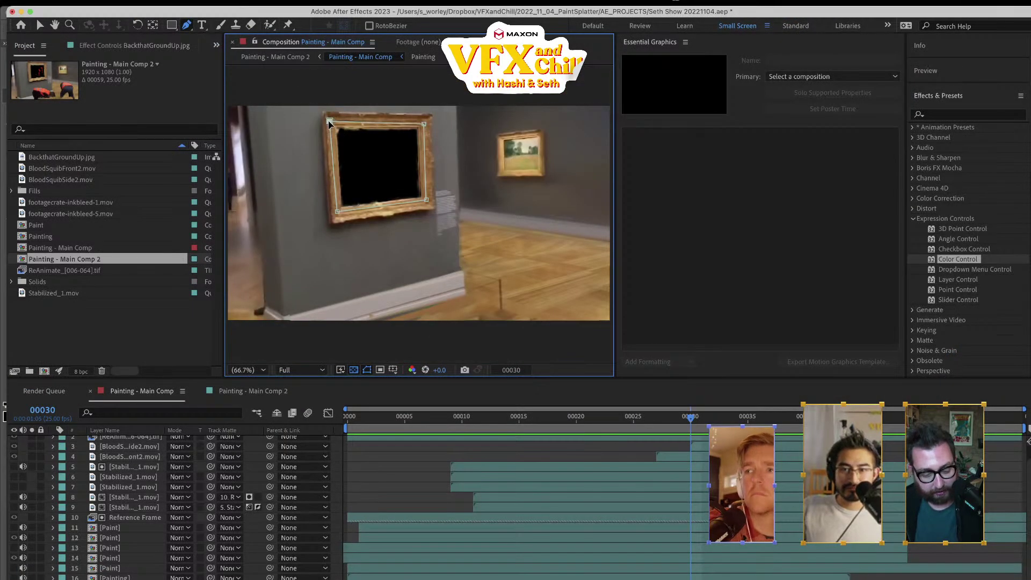
# - Close the mask around the picture frame on the BackthatGroundUp.jpg layer, set its mode to cut out the framed area, and preview
pyautogui.click(329, 121)
pyautogui.scroll(-2, 419, 505)
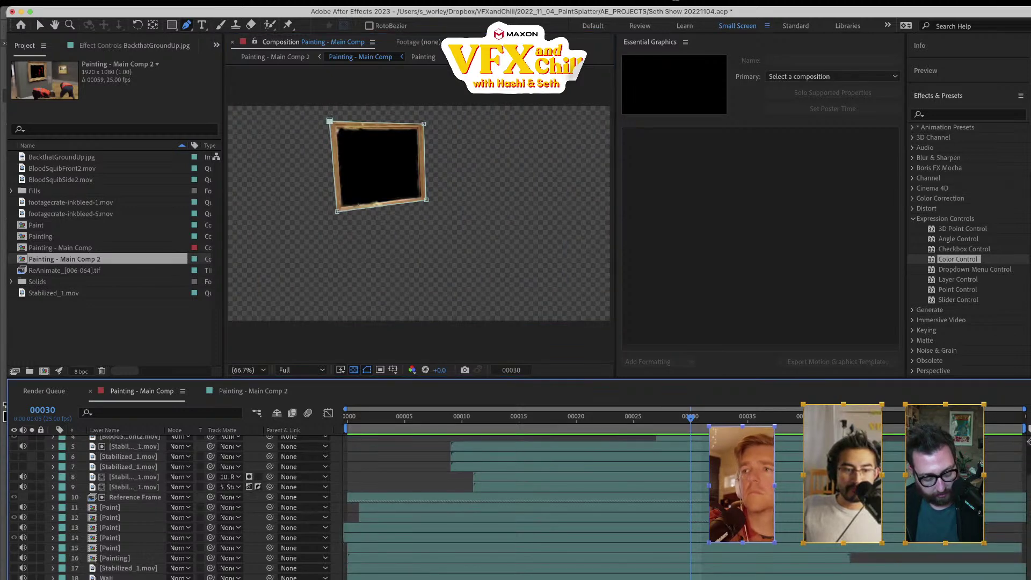
pyautogui.click(180, 558)
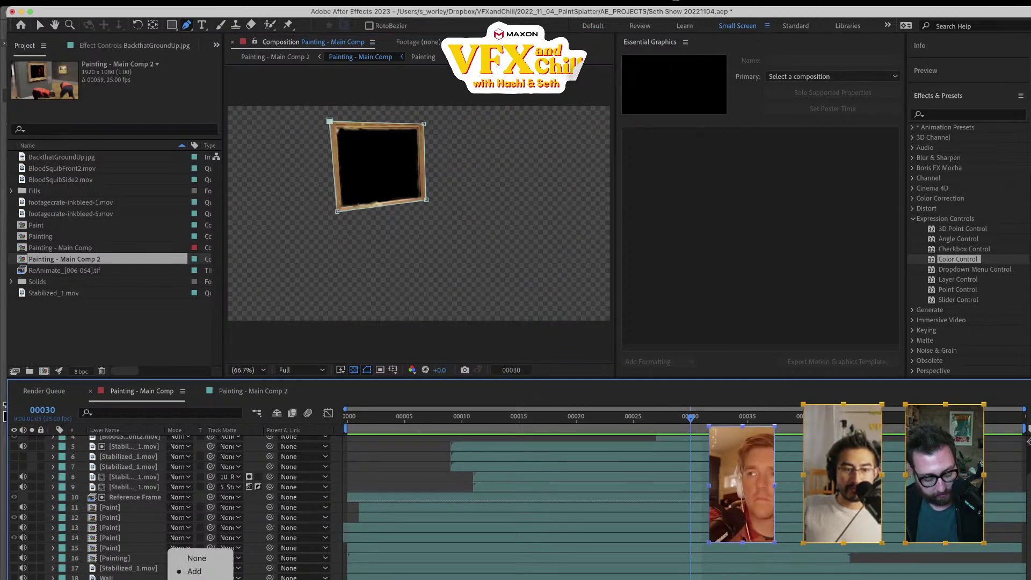
pyautogui.click(188, 569)
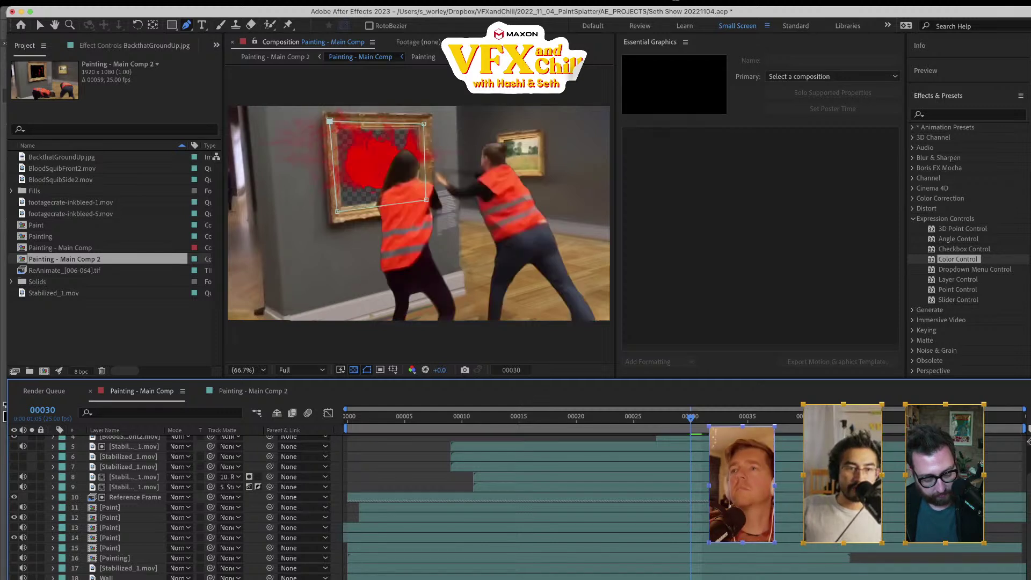
pyautogui.press('super+shift+a')
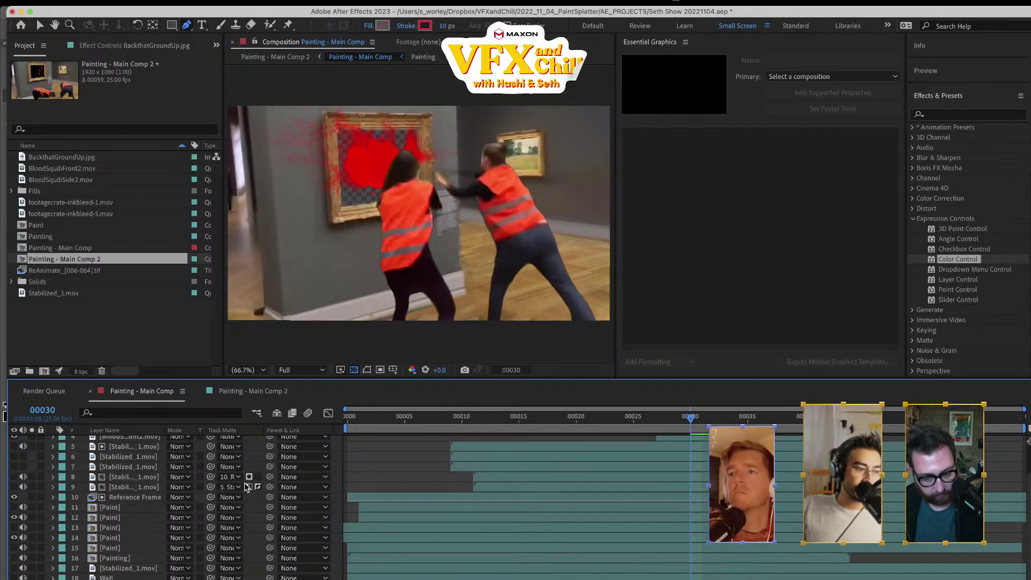
pyautogui.press('space')
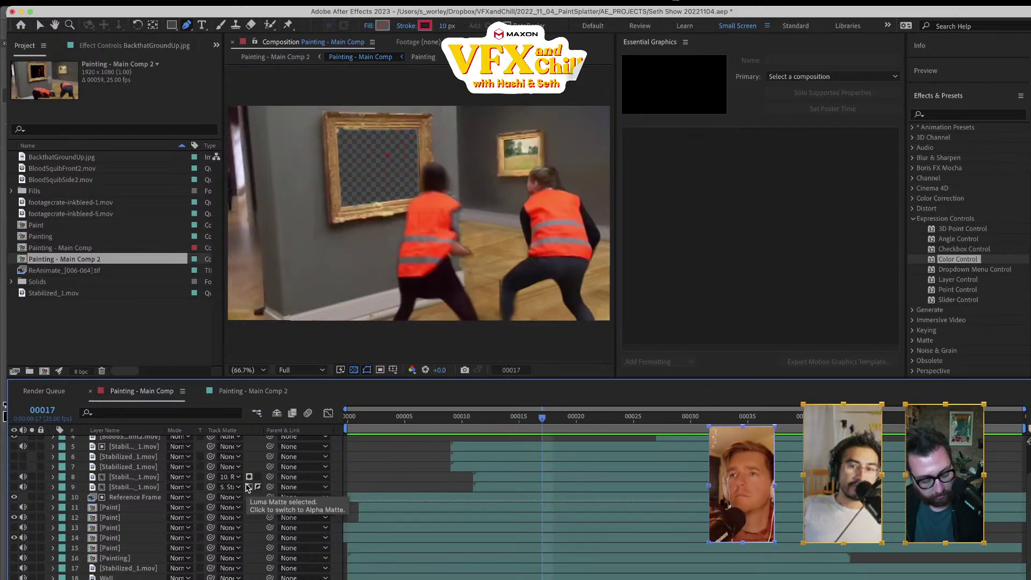
# - Add Painting - Main Comp to the render queue with the ProRes Alpha output module
pyautogui.press('ctrl+super+m')
pyautogui.click(92, 522)
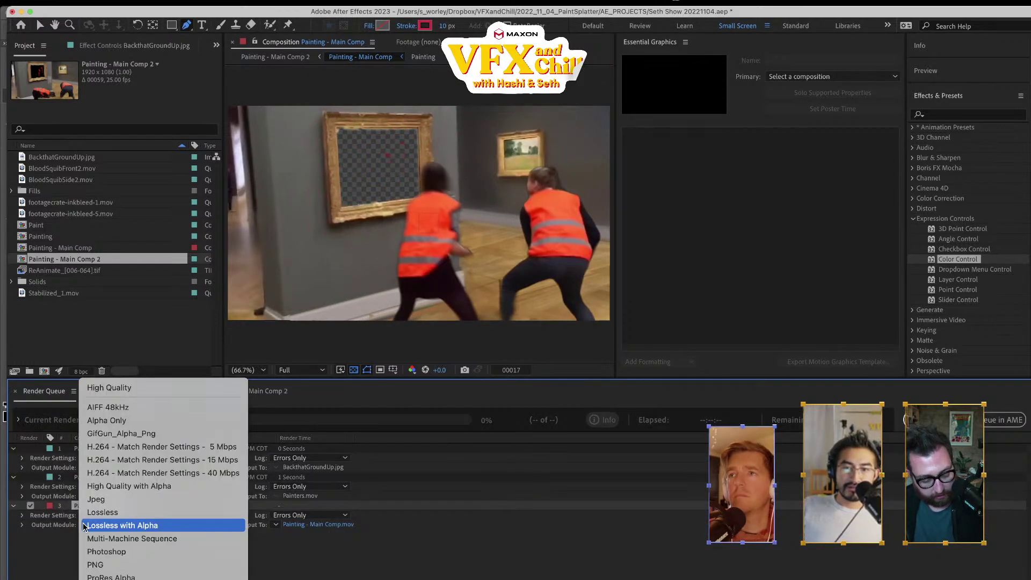
pyautogui.click(183, 575)
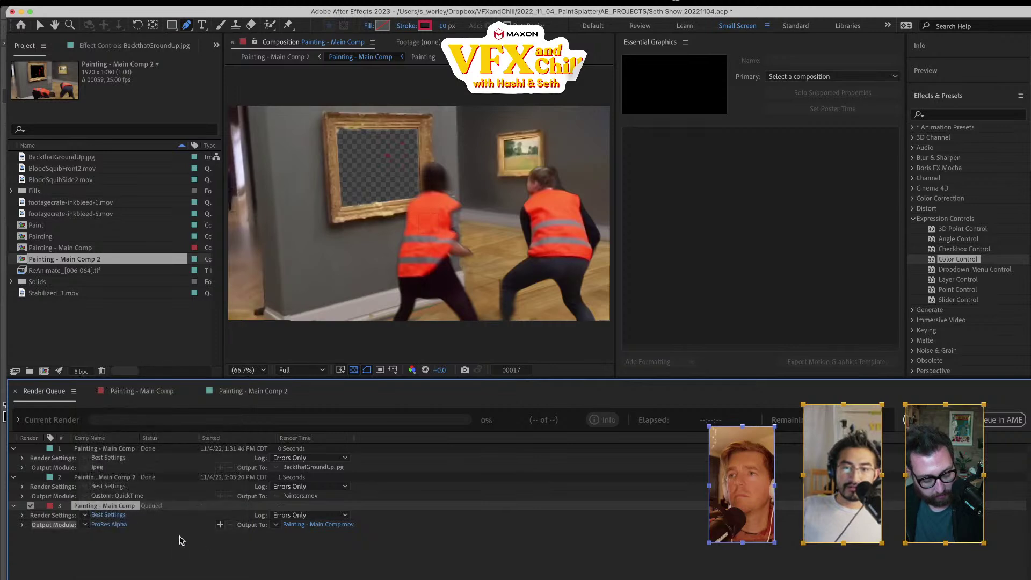
# - Set the audio output to Audio Output Off in the Painting - Main Comp output module settings
pyautogui.click(115, 525)
pyautogui.click(360, 339)
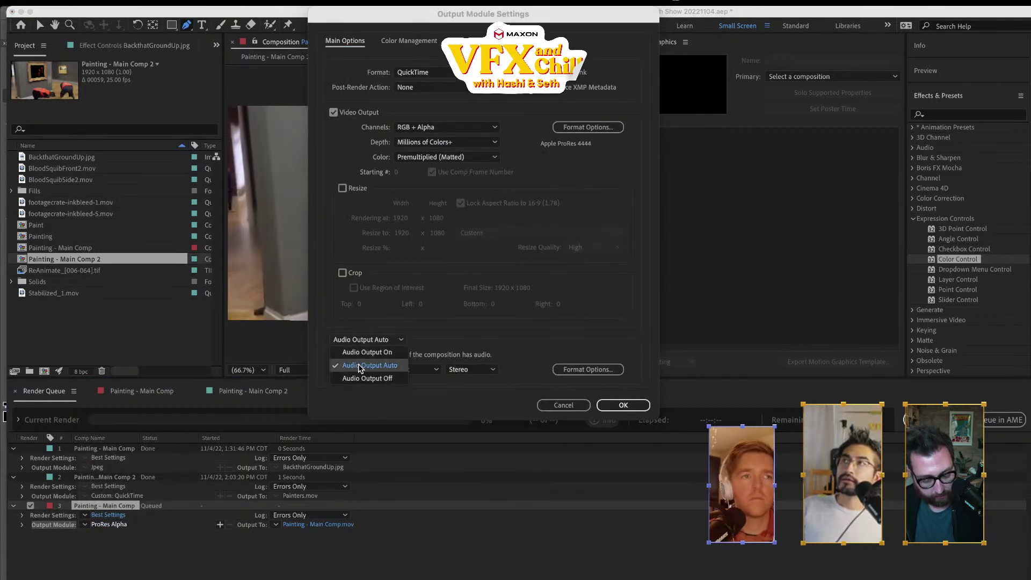
pyautogui.click(360, 363)
pyautogui.click(360, 343)
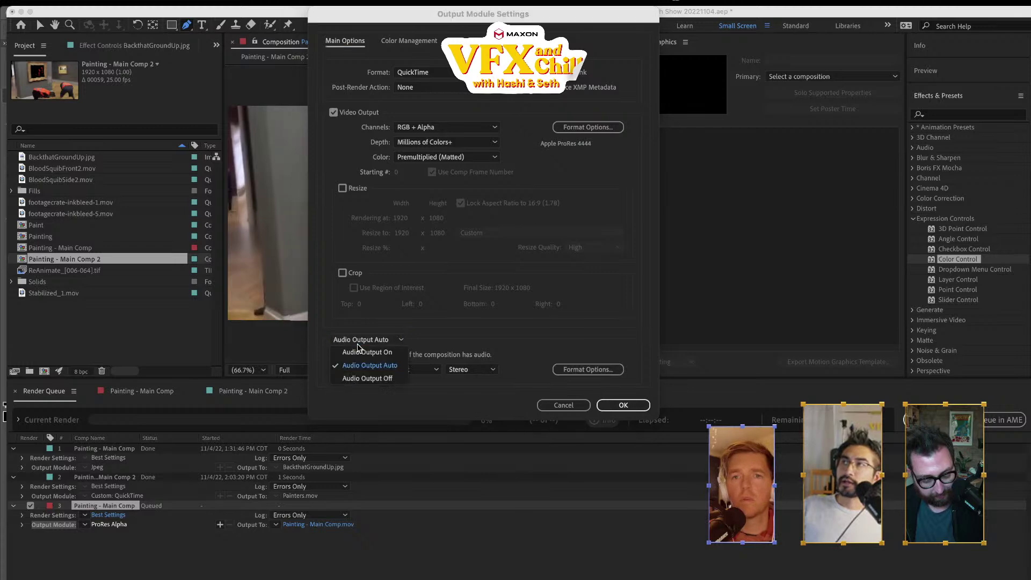
pyautogui.click(367, 378)
pyautogui.click(620, 405)
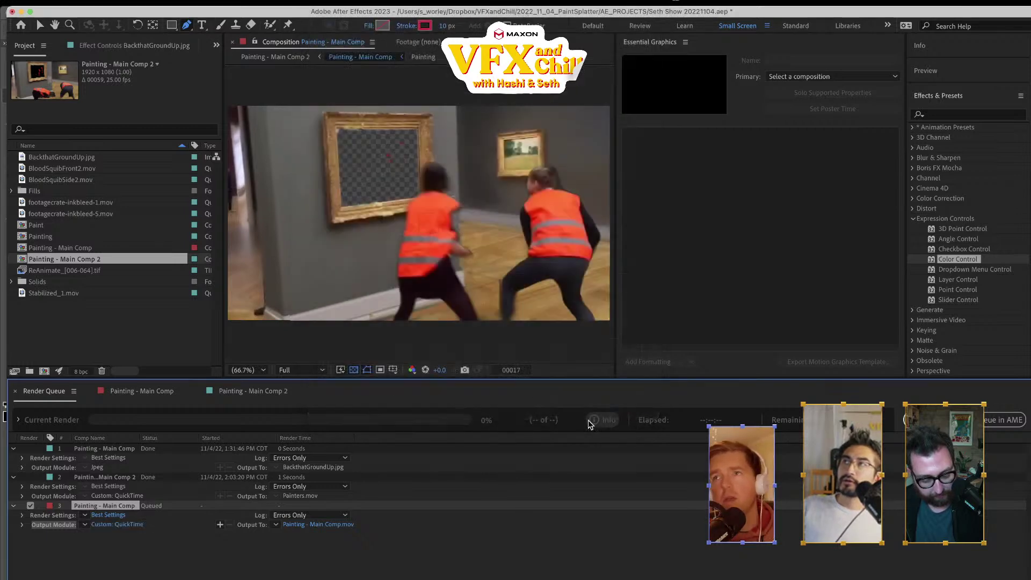
# - Name the queued Painting - Main Comp output Painters2.mov in the RENDERS folder and render it
pyautogui.click(316, 525)
pyautogui.click(408, 227)
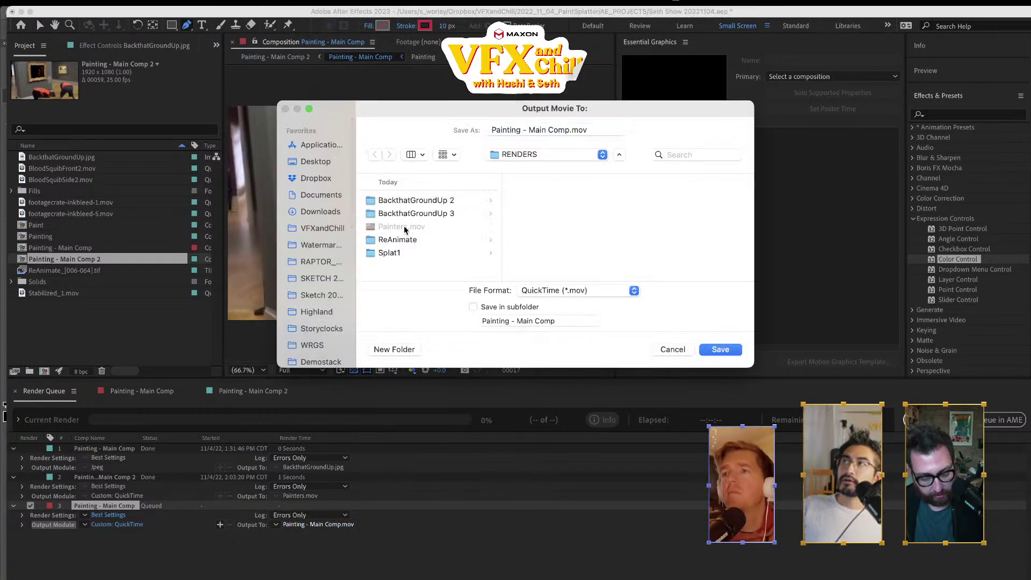
pyautogui.click(521, 129)
pyautogui.write('2')
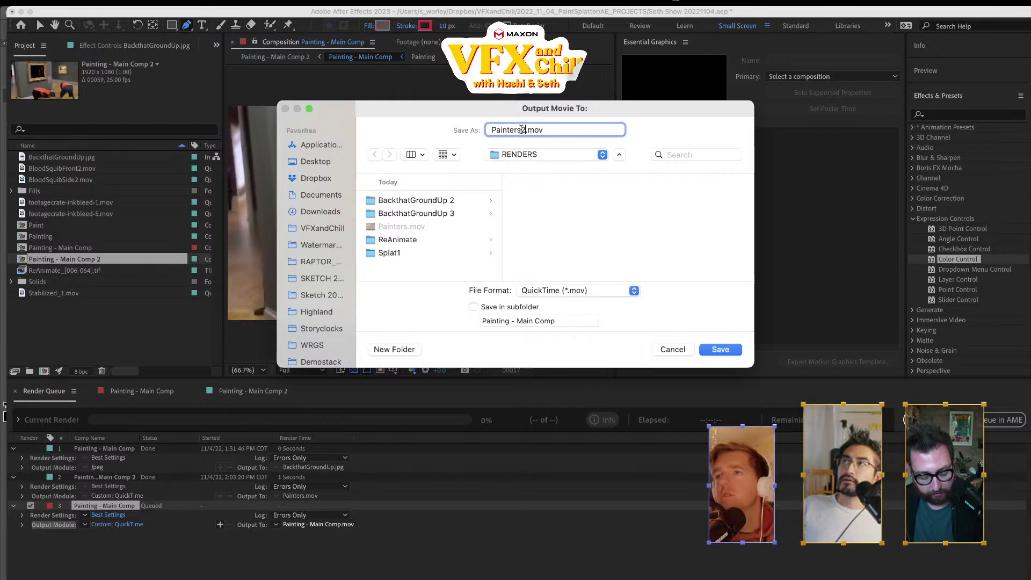
pyautogui.click(720, 350)
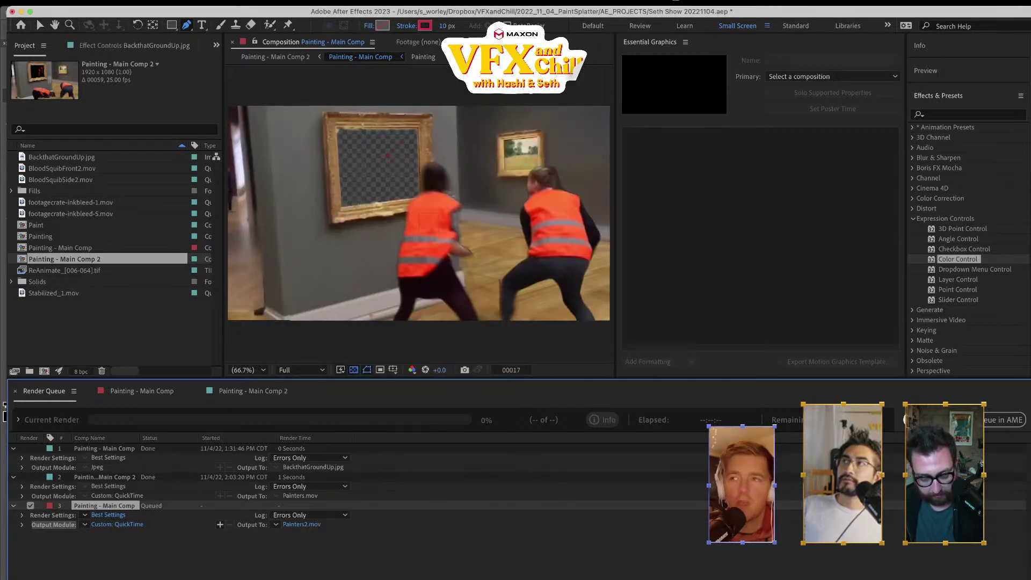
pyautogui.click(927, 420)
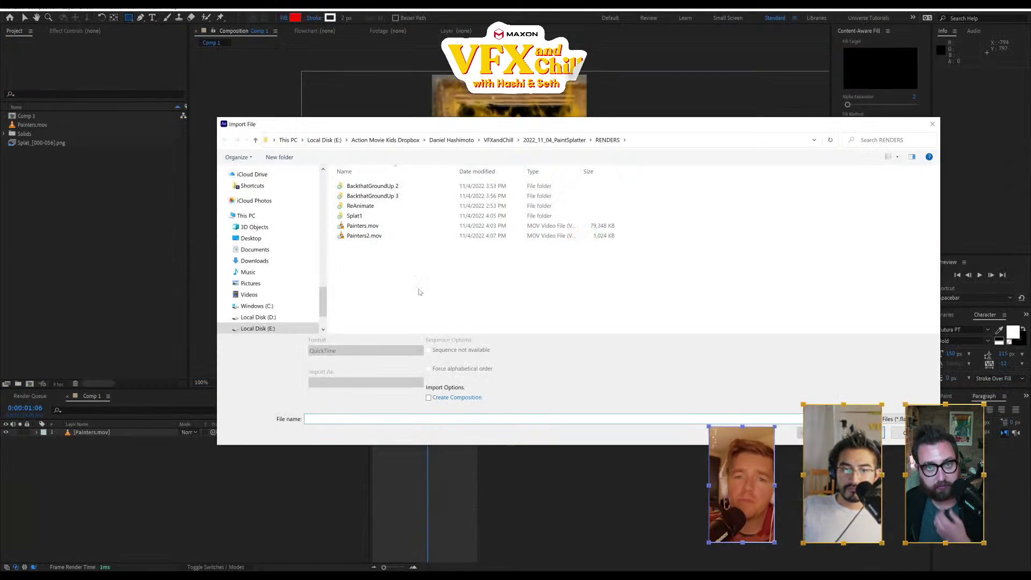
# - Refresh the RENDERS folder listing and try to import Painters2.mov
pyautogui.rightClick(422, 290)
pyautogui.press('Escape')
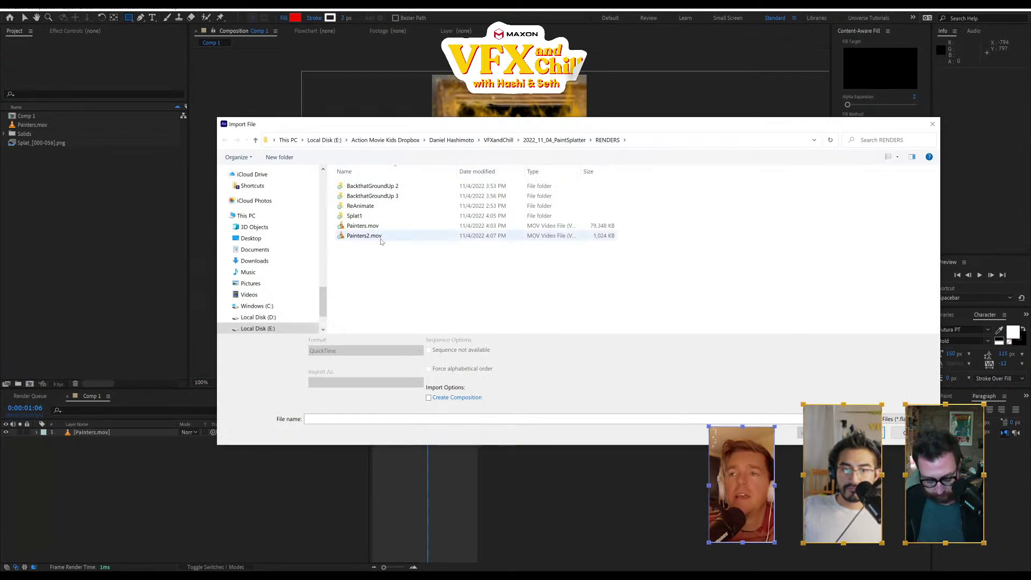
pyautogui.rightClick(397, 280)
pyautogui.click(354, 323)
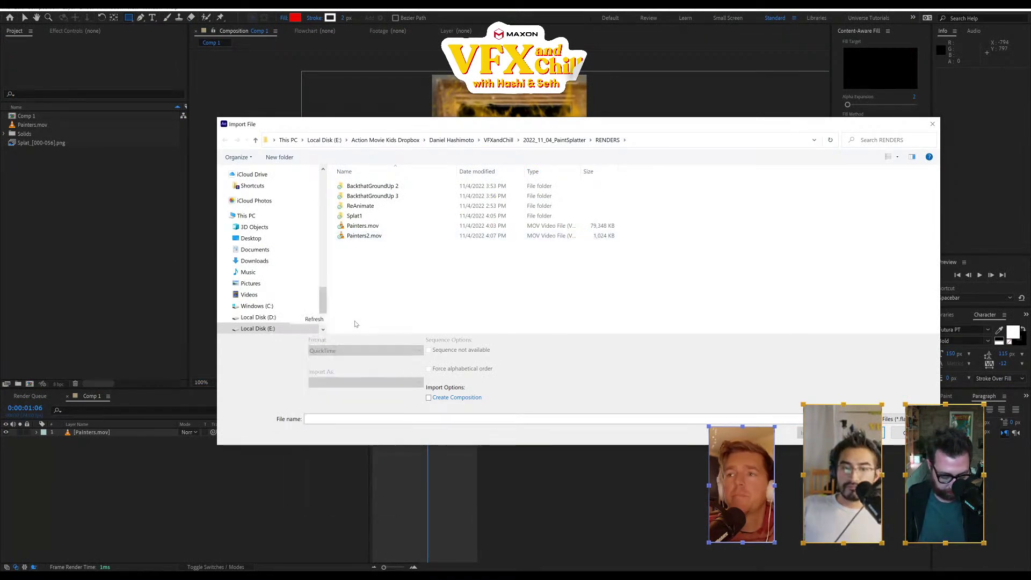
pyautogui.rightClick(391, 287)
pyautogui.click(365, 327)
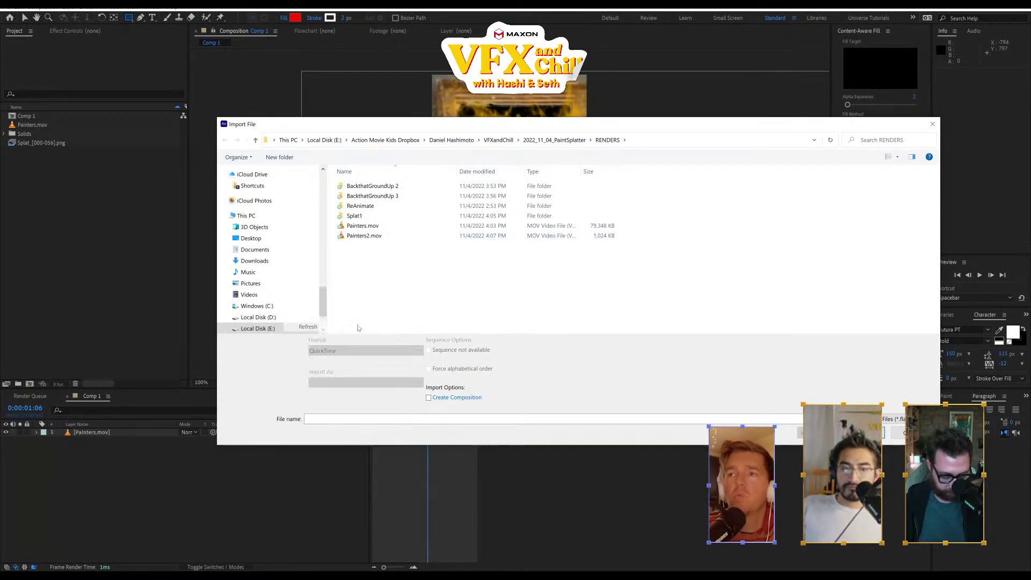
pyautogui.doubleClick(390, 237)
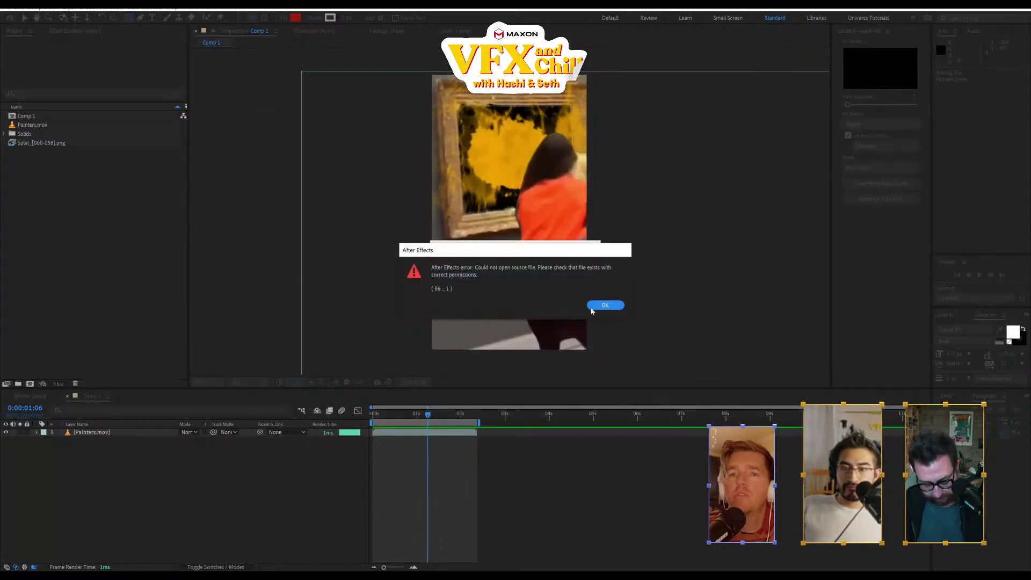
pyautogui.click(605, 305)
pyautogui.click(605, 303)
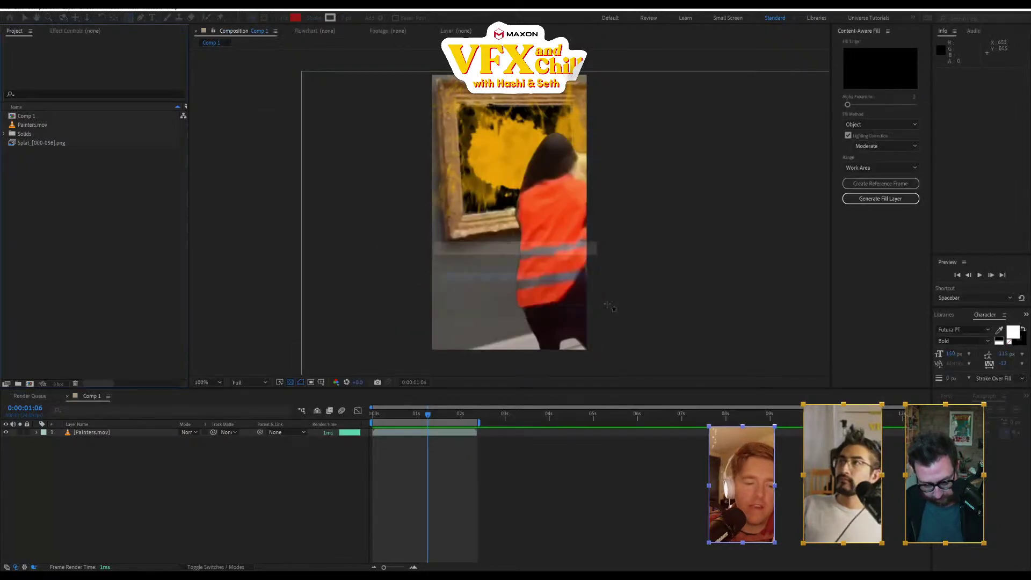
# - Import Painters2.mov from the RENDERS folder into the project
pyautogui.rightClick(109, 187)
pyautogui.click(88, 193)
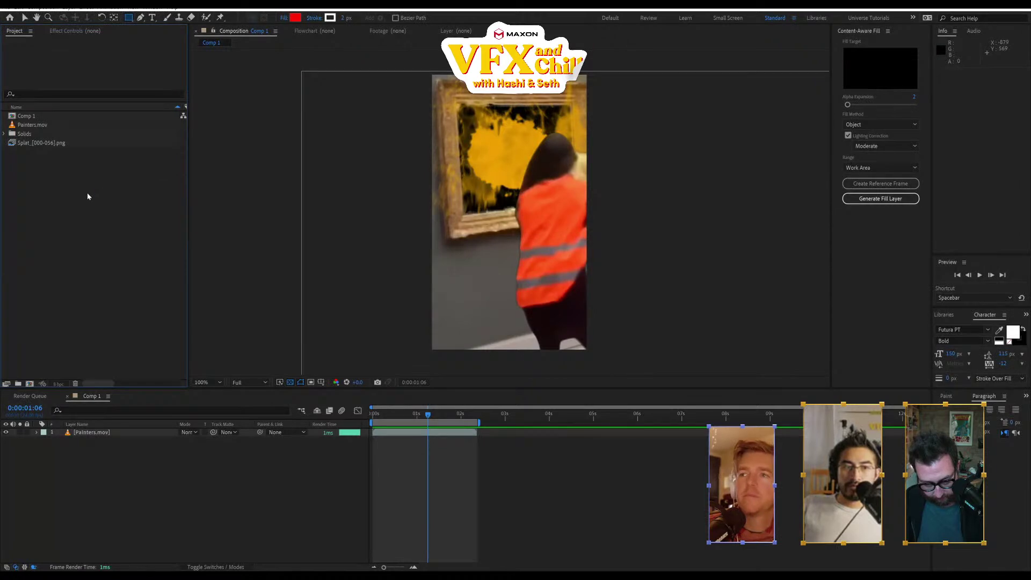
pyautogui.doubleClick(87, 193)
pyautogui.doubleClick(391, 235)
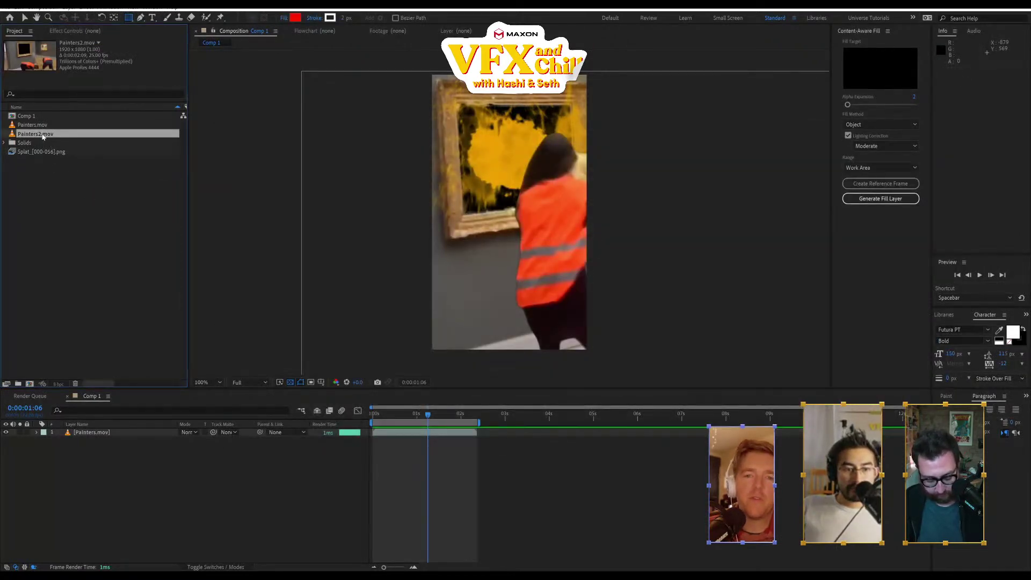
# - Replace the Painters.mov layer in Comp 1 with Painters2.mov and preview the result
pyautogui.click(115, 431)
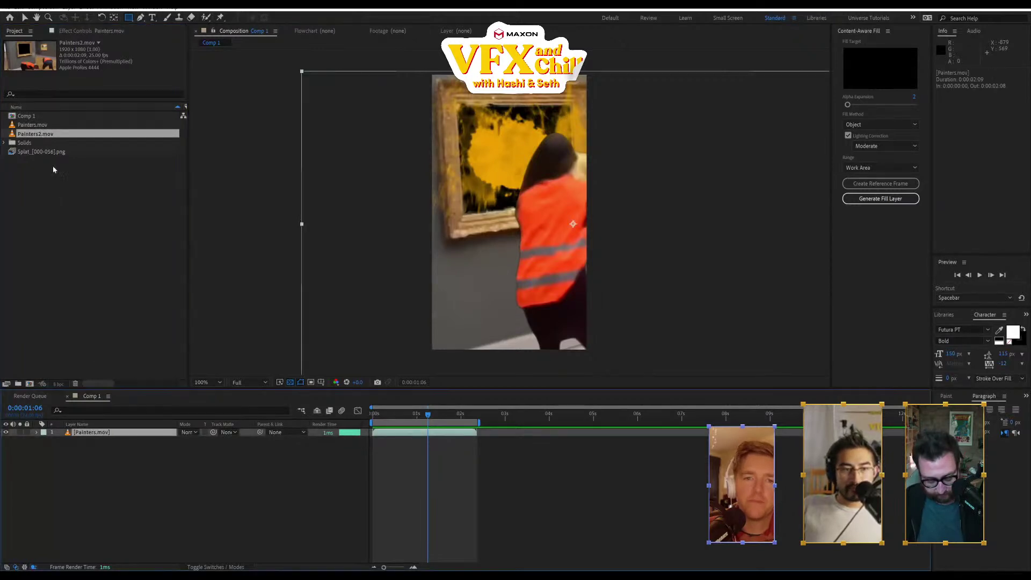
pyautogui.moveTo(55, 134); pyautogui.dragTo(129, 437)
pyautogui.press('space')
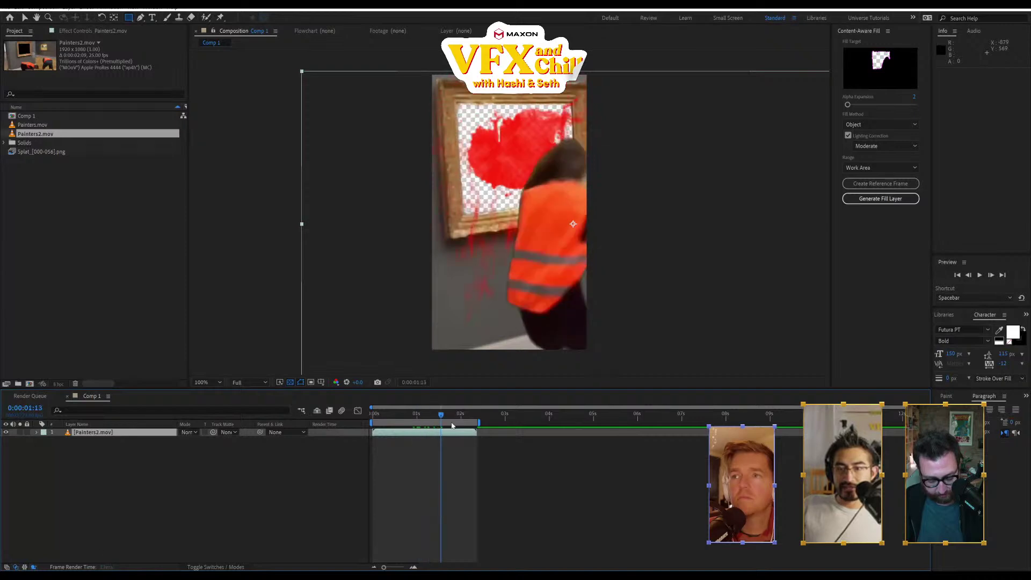
# - Remove the newly queued H.264 render of Comp 1 and duplicate the finished PNG render item instead
pyautogui.hotkey('ctrl', 'm')
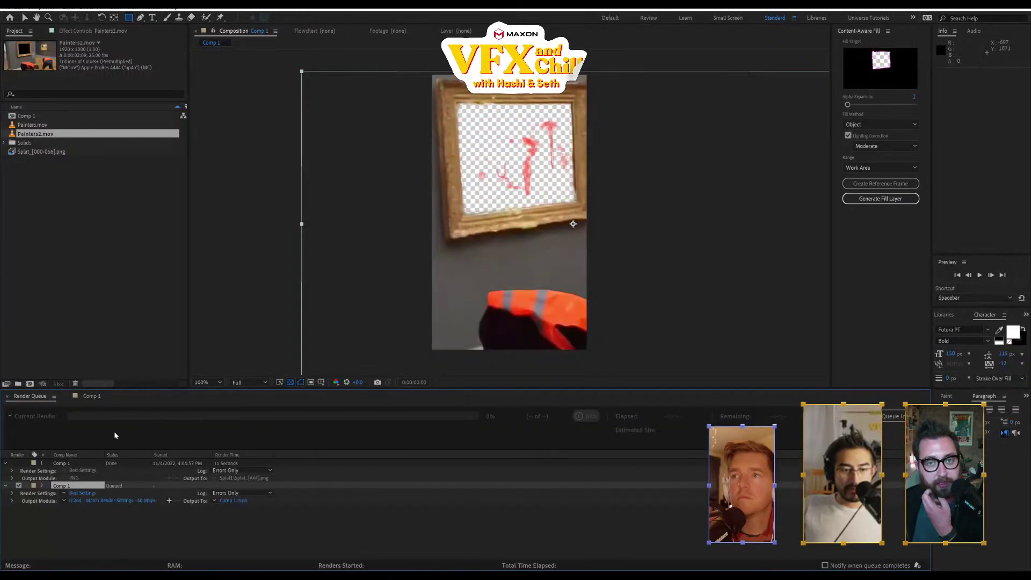
pyautogui.press('Delete')
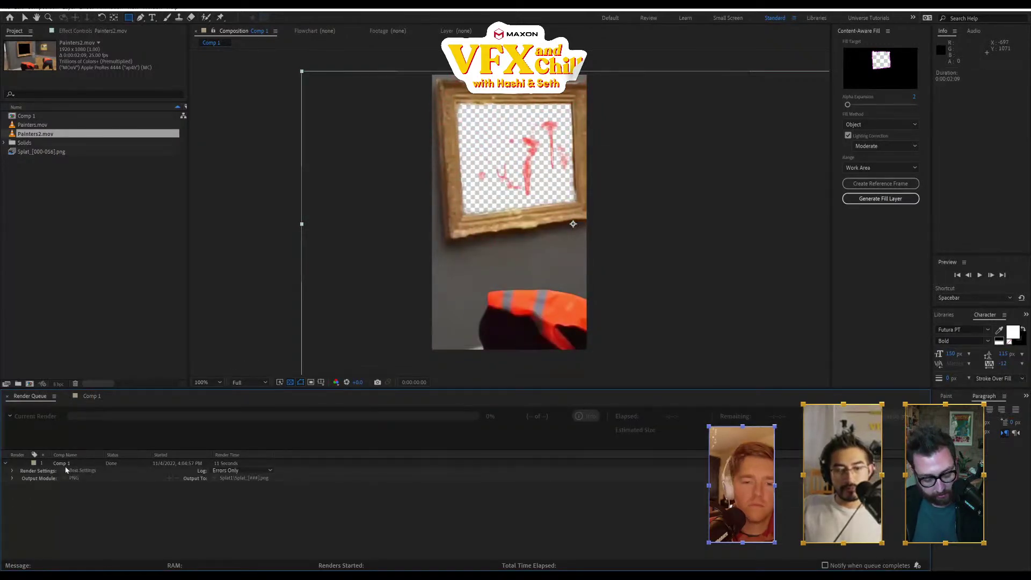
pyautogui.click(65, 463)
pyautogui.hotkey('ctrl', 'd')
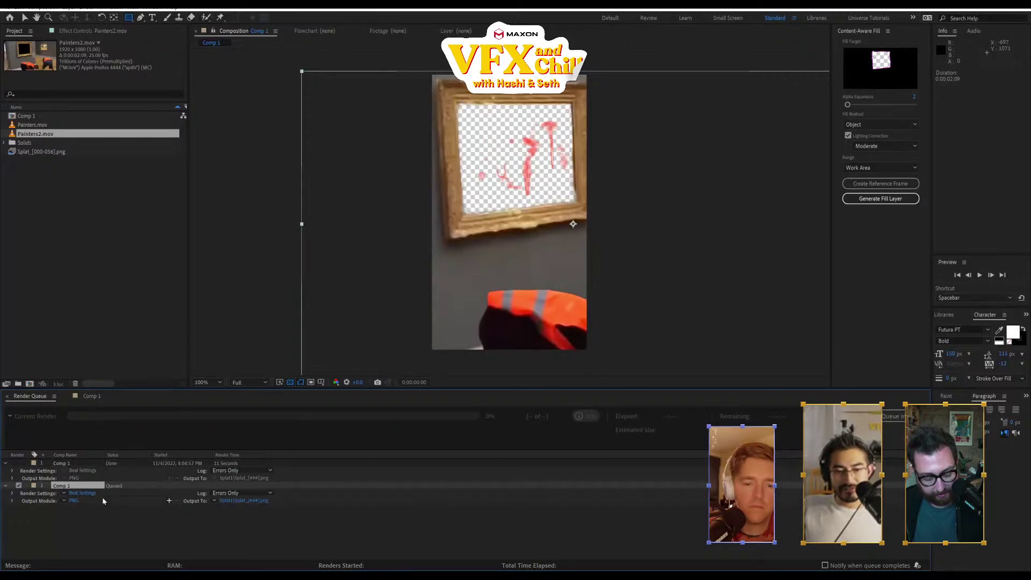
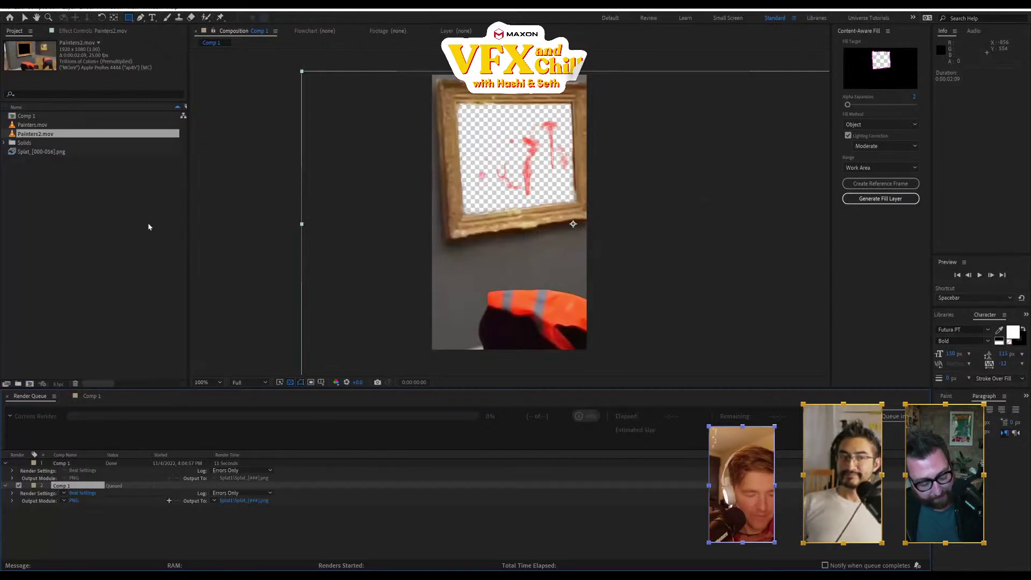
# - Import Painters3.mov from the RENDERS folder and replace the Painters2.mov layer in Comp 1 with it
pyautogui.doubleClick(66, 205)
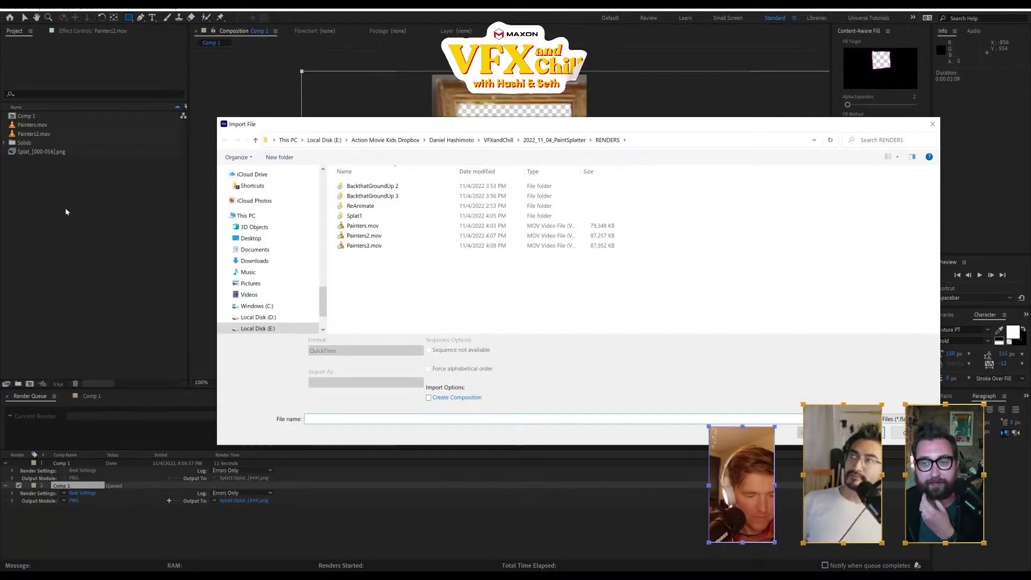
pyautogui.doubleClick(371, 250)
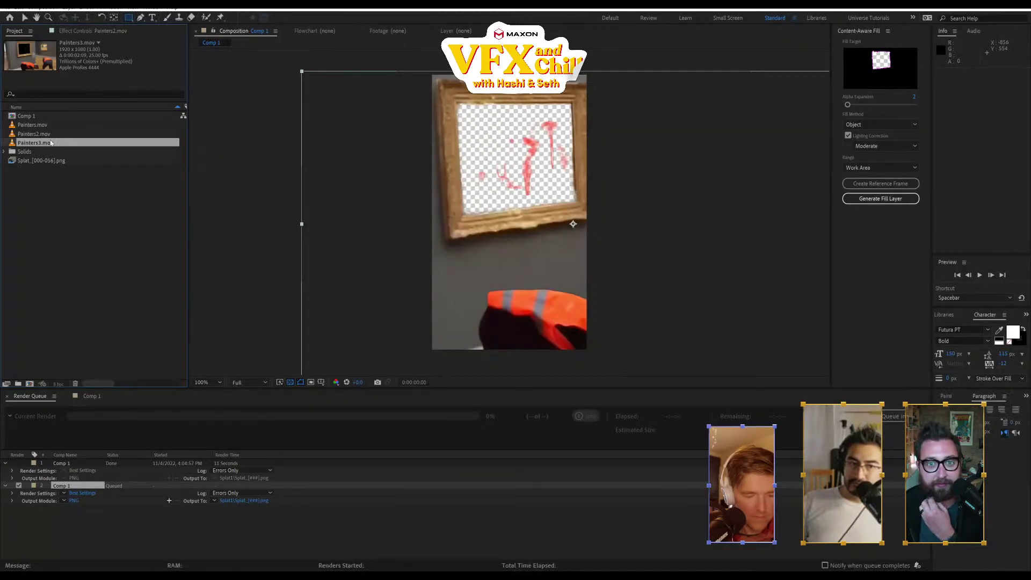
pyautogui.click(86, 397)
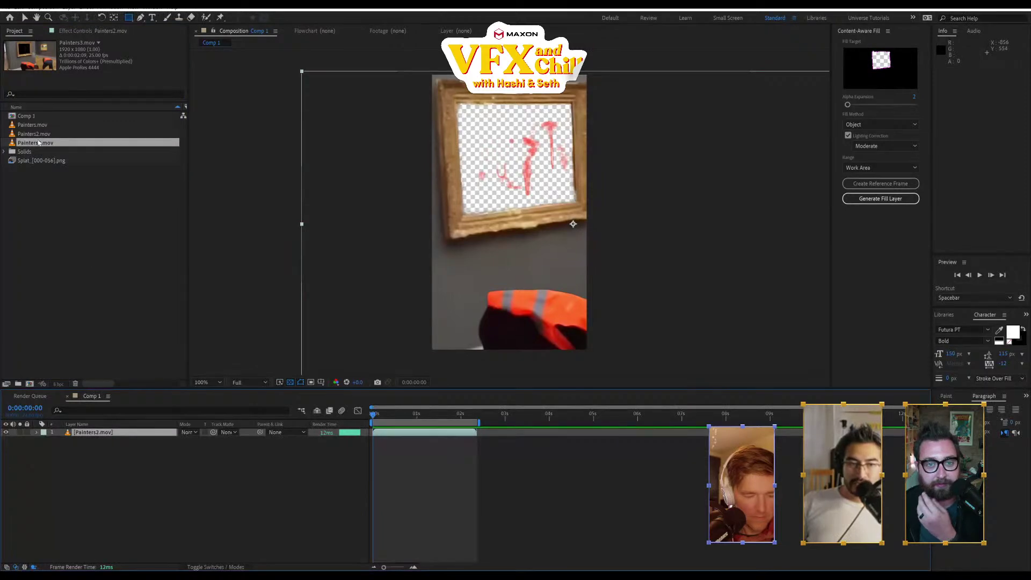
pyautogui.moveTo(38, 143)
pyautogui.mouseDown()
pyautogui.moveTo(76, 297)
pyautogui.moveTo(86, 432)
pyautogui.mouseUp()
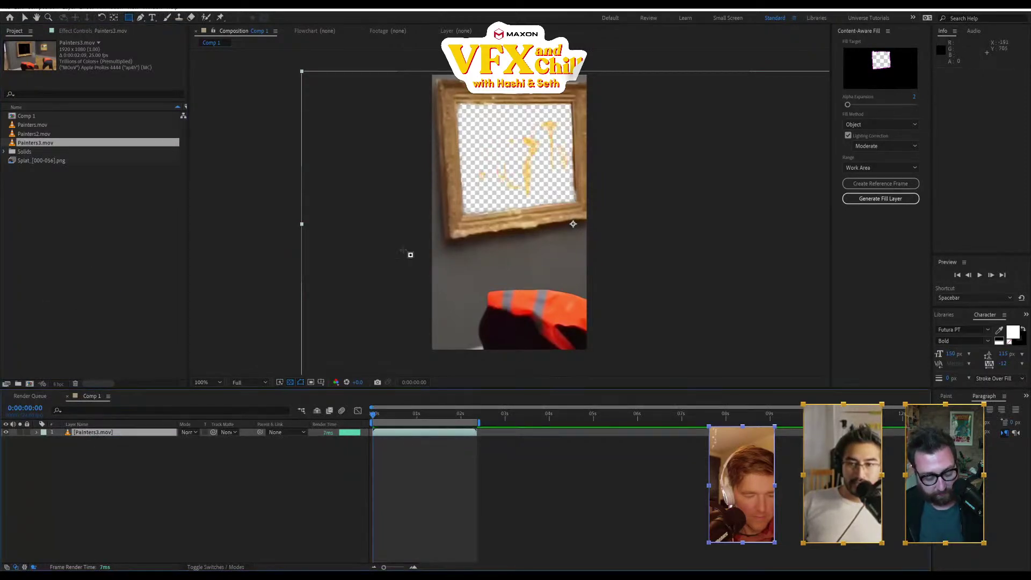
# - Set the queued Comp 1 PNG output to overwrite the existing Splat_[000-056].png sequence
pyautogui.click(42, 395)
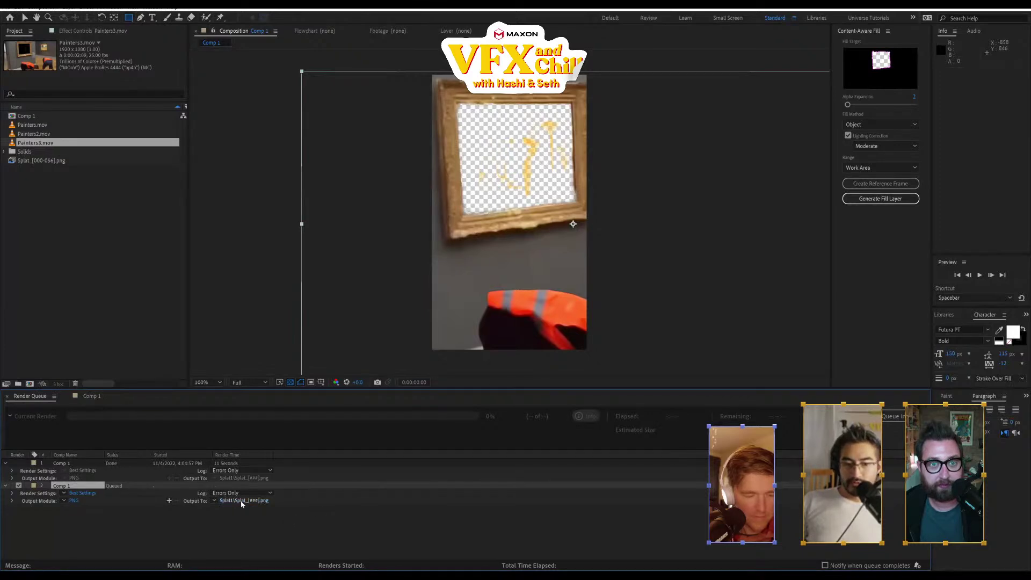
pyautogui.moveTo(241, 503); pyautogui.dragTo(41, 160)
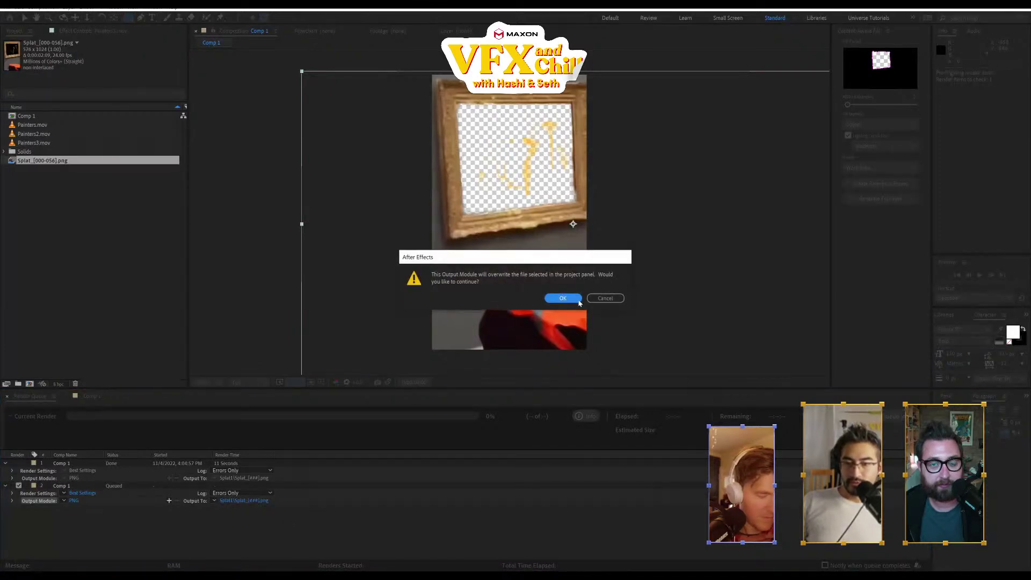
pyautogui.click(563, 298)
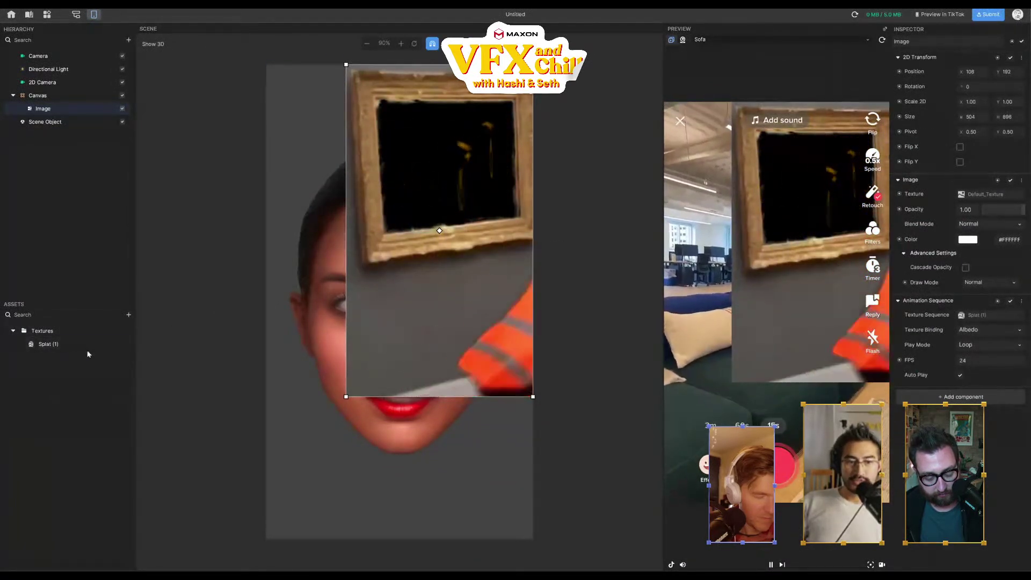
# - Switch to TikTok Effect House and import all Splat PNG frames from the Splat1 folder as a texture sequence
pyautogui.click(72, 344)
pyautogui.click(129, 315)
pyautogui.moveTo(145, 323)
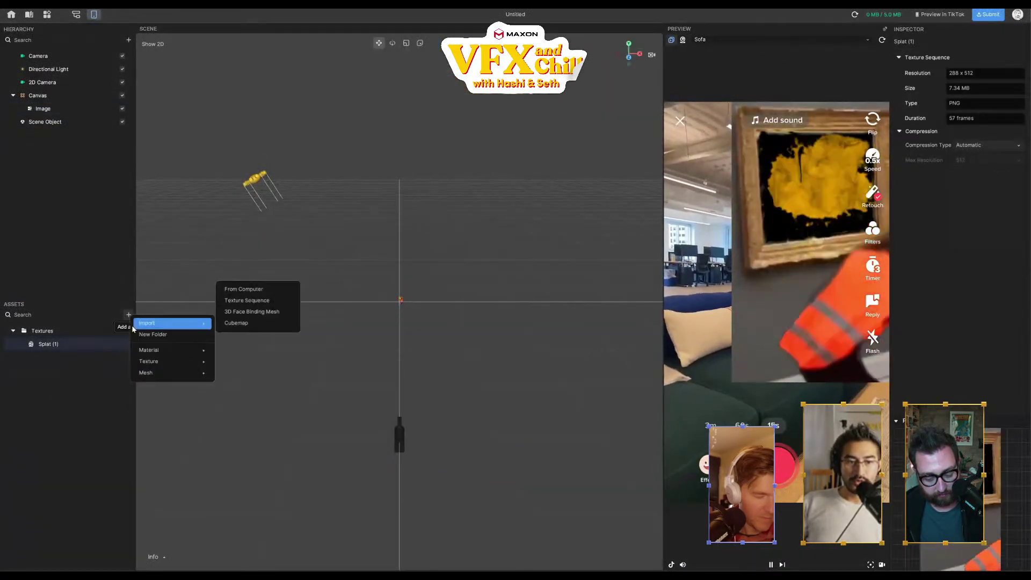
pyautogui.click(252, 300)
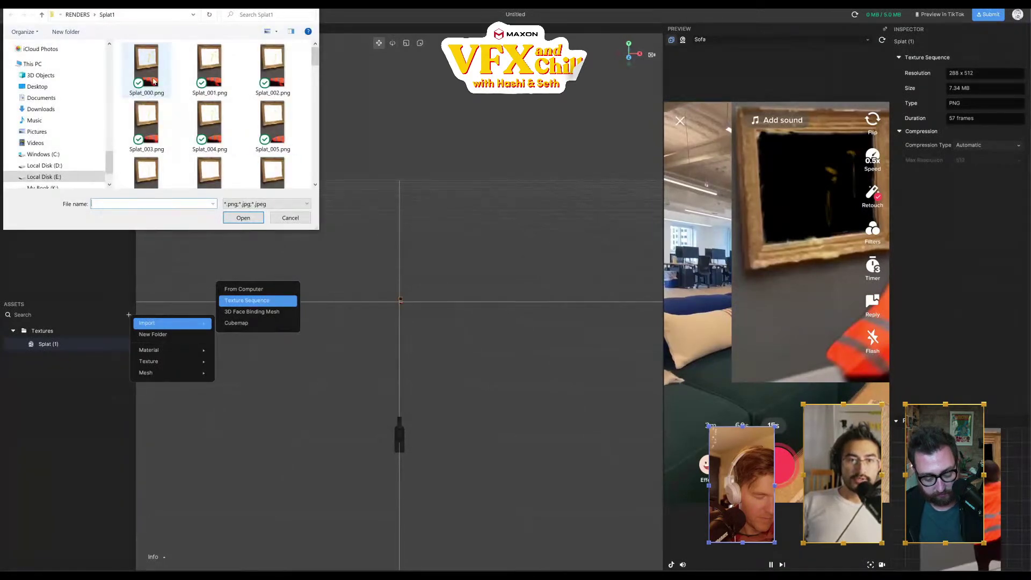
pyautogui.click(154, 81)
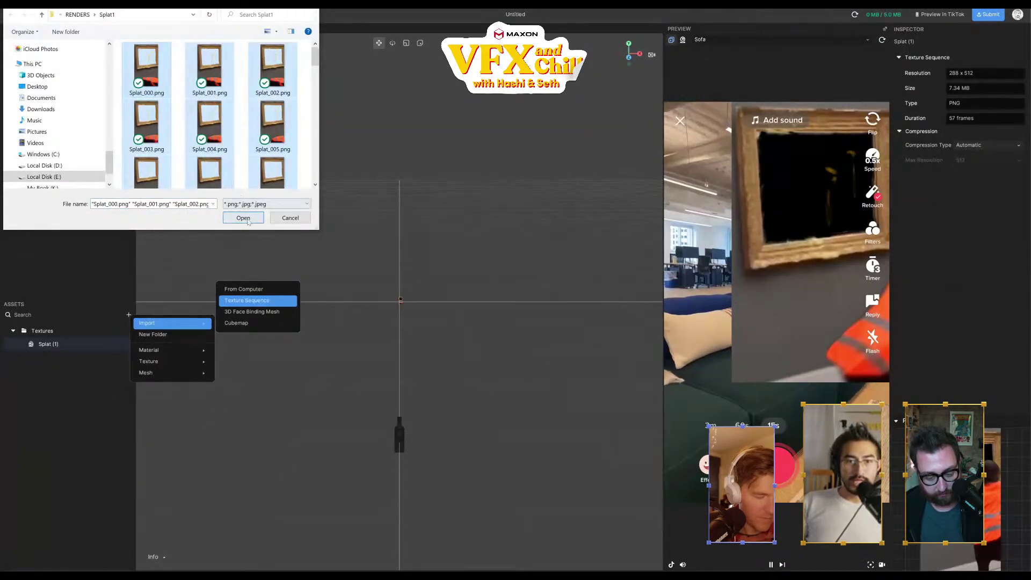
pyautogui.click(243, 218)
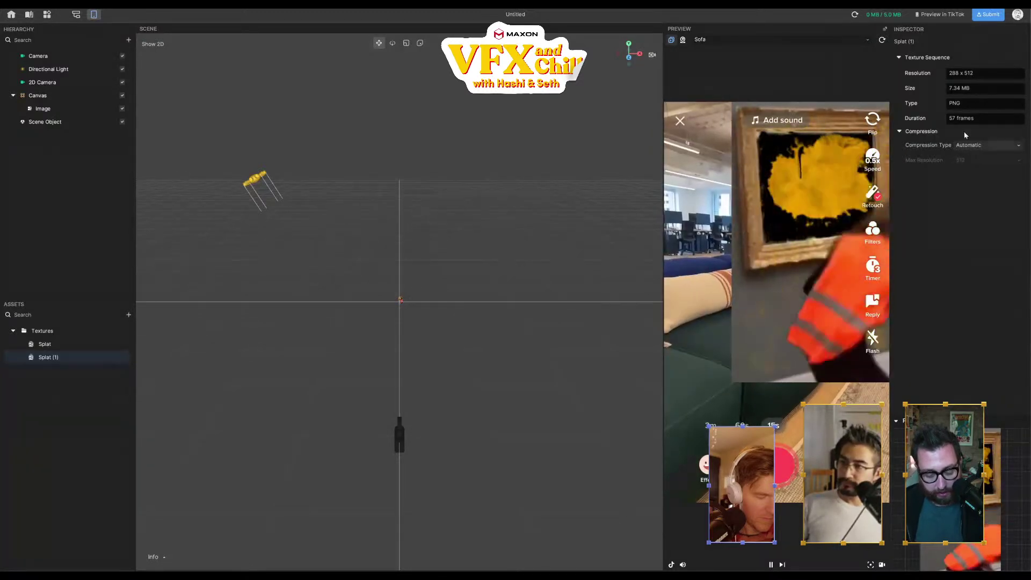
# - Delete the old Splat (1) texture sequence from the assets and select the newly imported Splat sequence
pyautogui.click(41, 346)
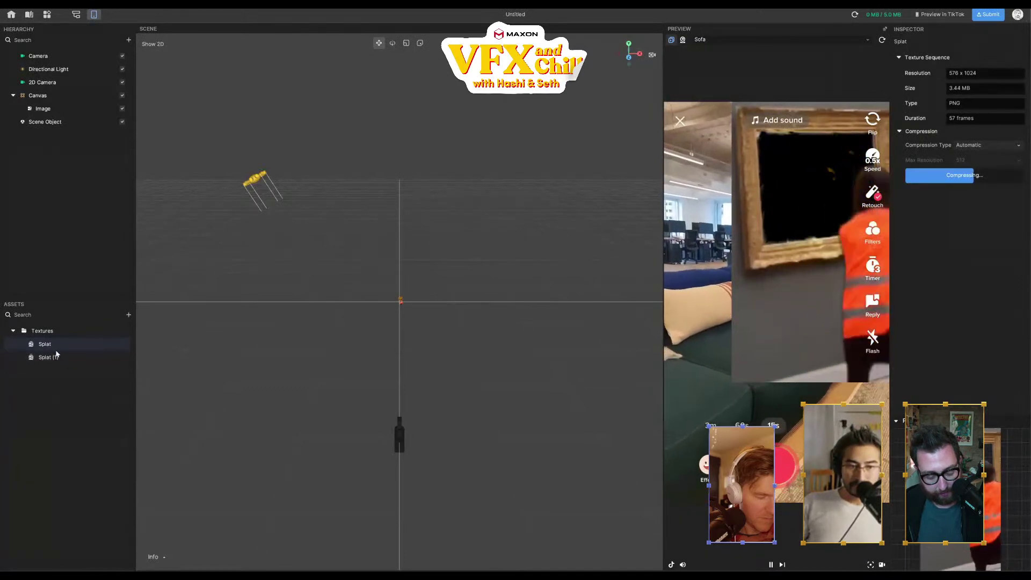
pyautogui.click(57, 357)
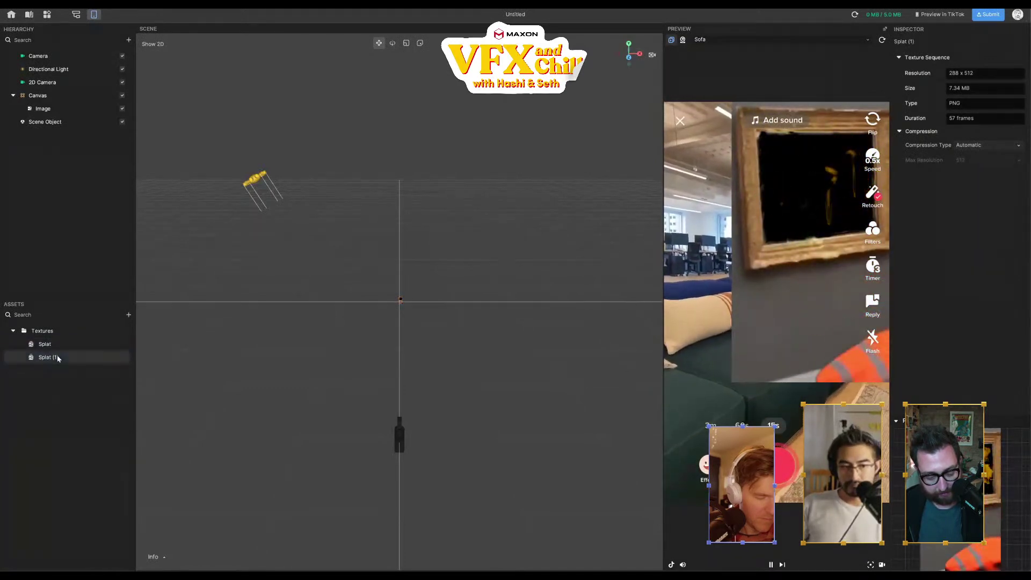
pyautogui.press('Delete')
pyautogui.click(53, 345)
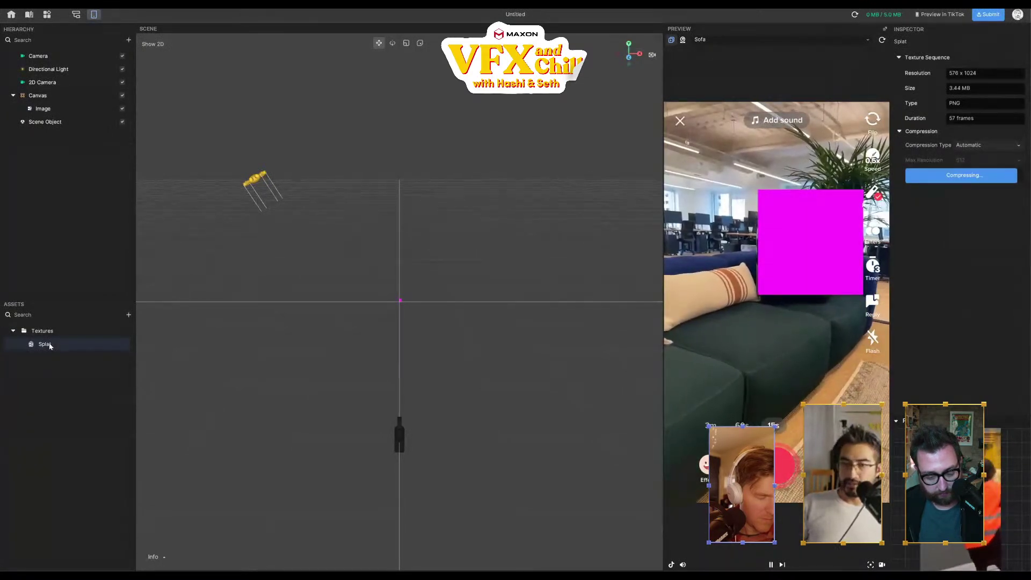
# - Assign the Splat texture sequence to the Animation Sequence component of the Image object
pyautogui.click(44, 113)
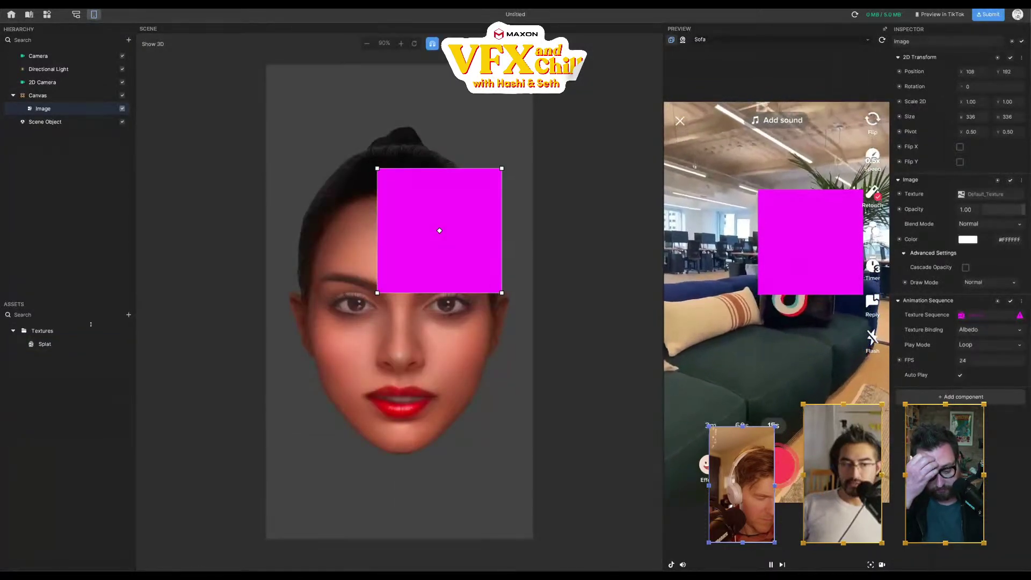
pyautogui.moveTo(975, 174); pyautogui.dragTo(982, 315)
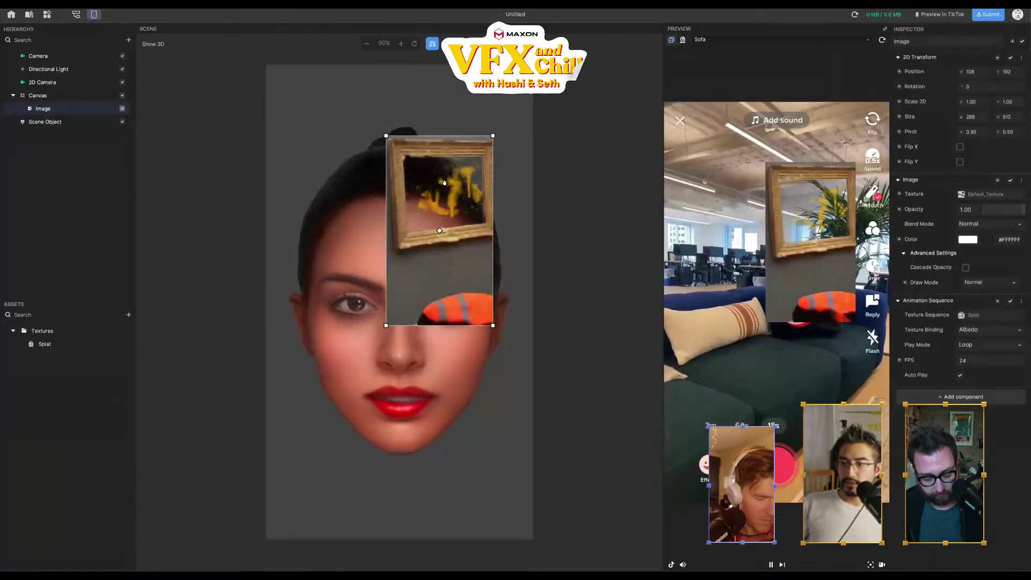
pyautogui.moveTo(444, 182); pyautogui.dragTo(443, 182)
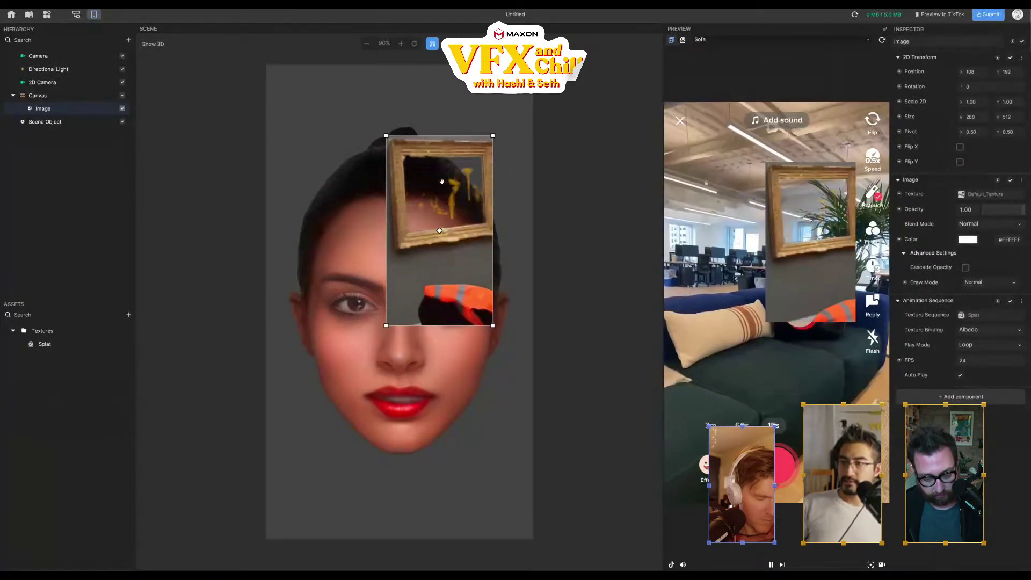
# - Move the Image overlay to the canvas corner and enlarge it to 720 x 1280 so it fills the whole frame
pyautogui.click(1022, 57)
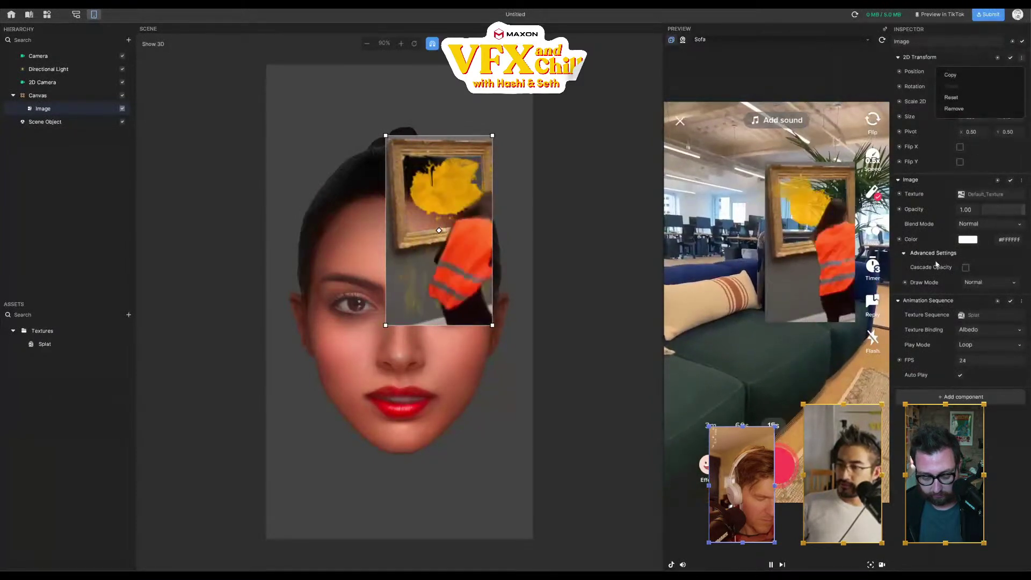
pyautogui.click(460, 267)
pyautogui.moveTo(460, 267); pyautogui.dragTo(332, 205)
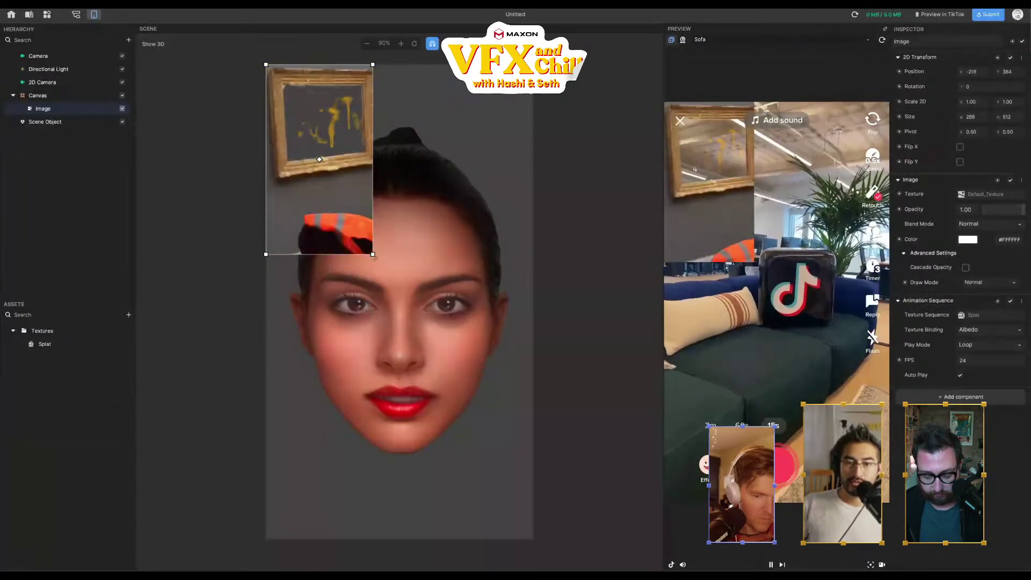
pyautogui.moveTo(374, 258); pyautogui.dragTo(550, 538)
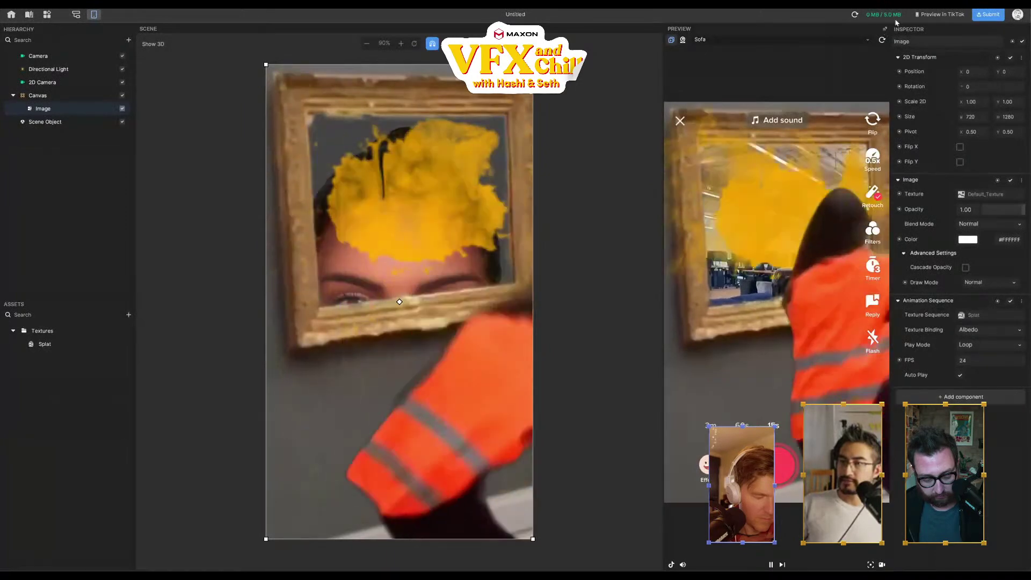
# - Check the resolution, file size and frame count of the Splat texture sequence in the assets
pyautogui.click(935, 17)
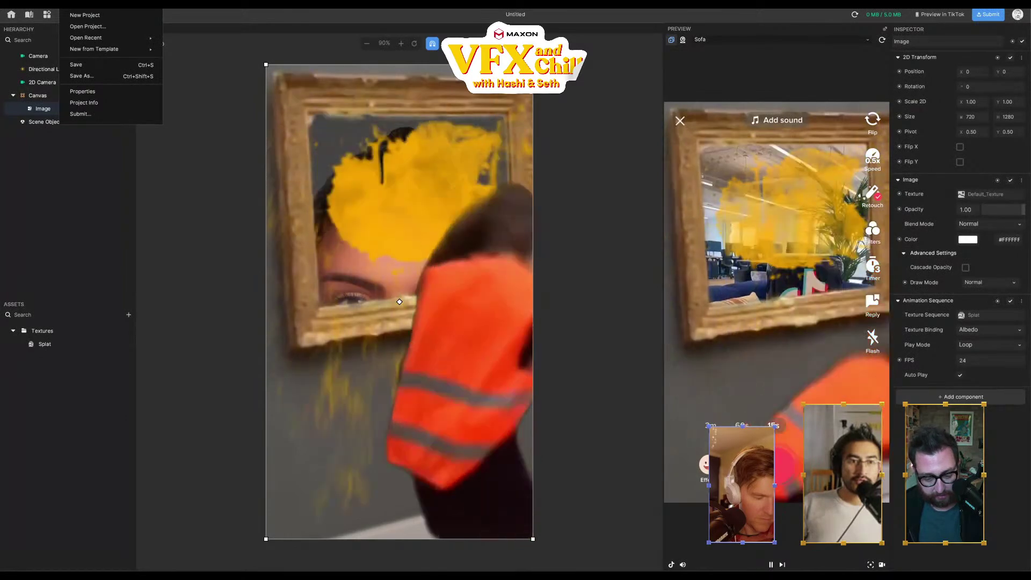
pyautogui.click(27, 224)
pyautogui.click(54, 344)
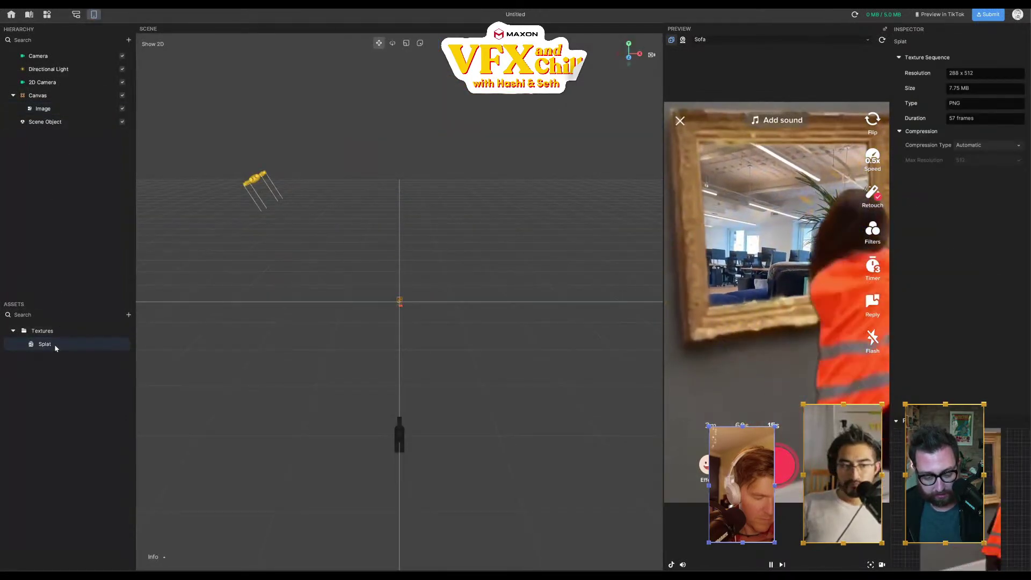
pyautogui.rightClick(56, 347)
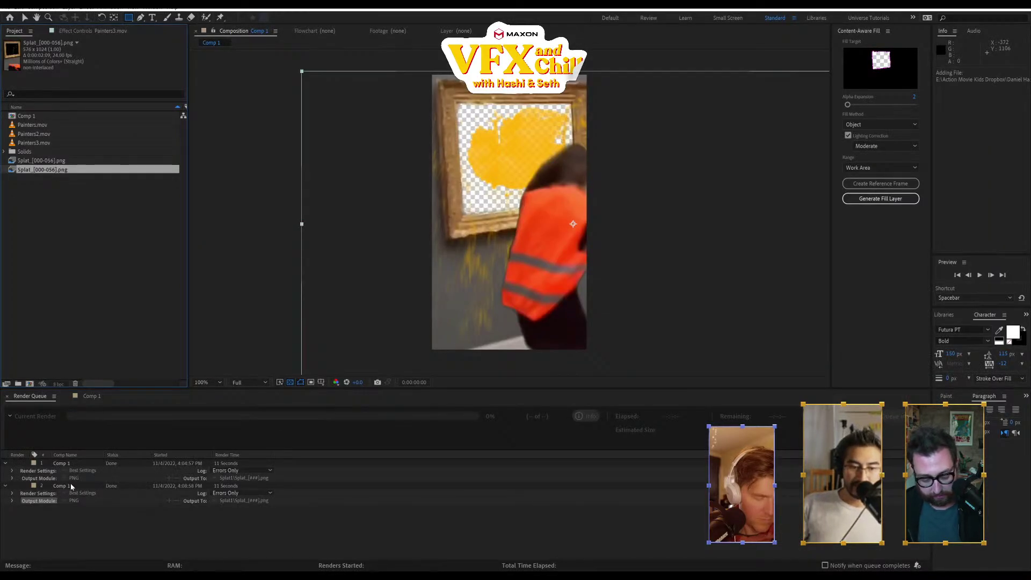
# - Set the frame rate of Comp 1 to 18 frames per second in its composition settings
pyautogui.click(101, 398)
pyautogui.click(430, 480)
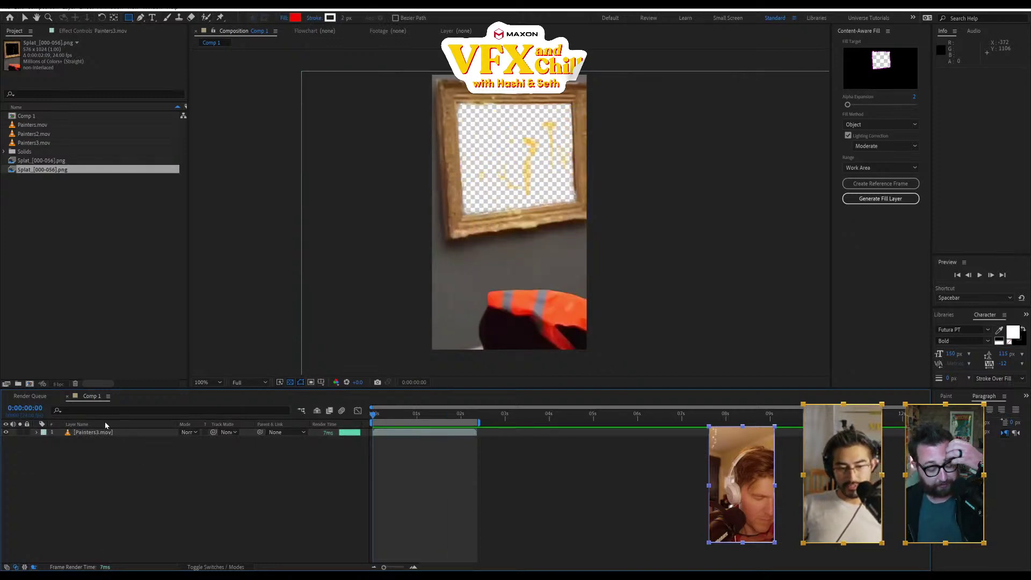
pyautogui.hotkey('ctrl', 'k')
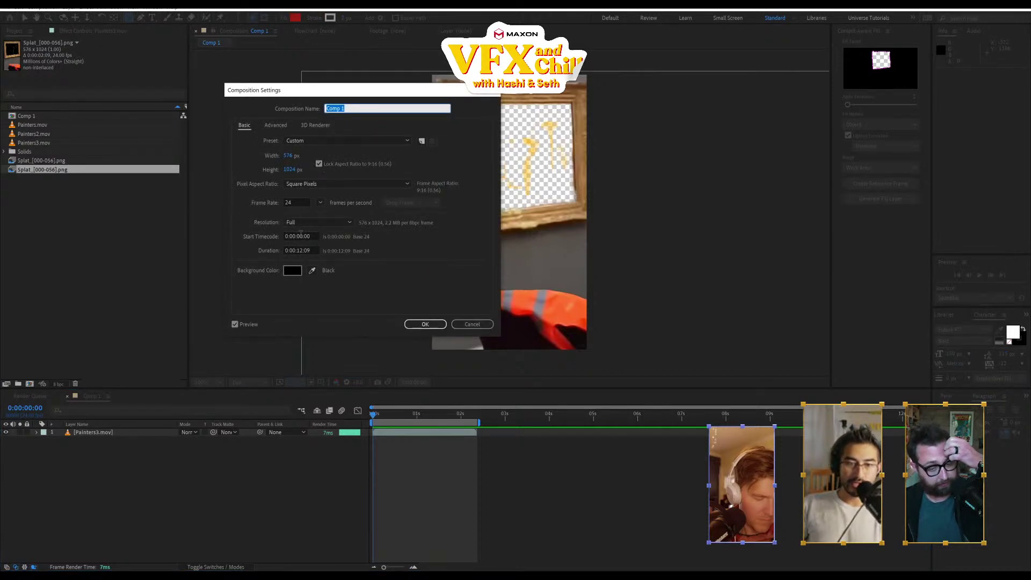
pyautogui.click(299, 202)
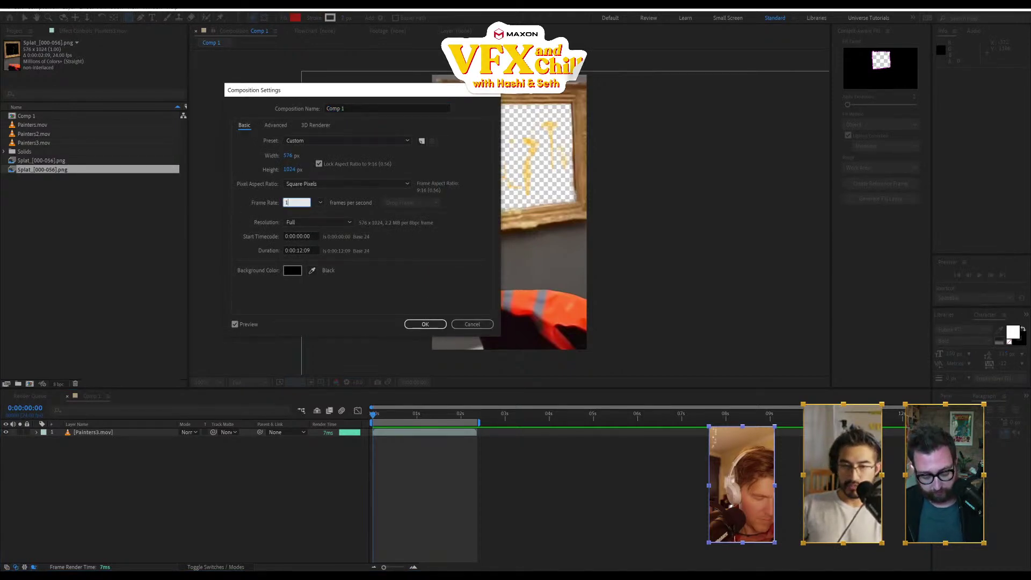
pyautogui.write('18')
pyautogui.click(424, 324)
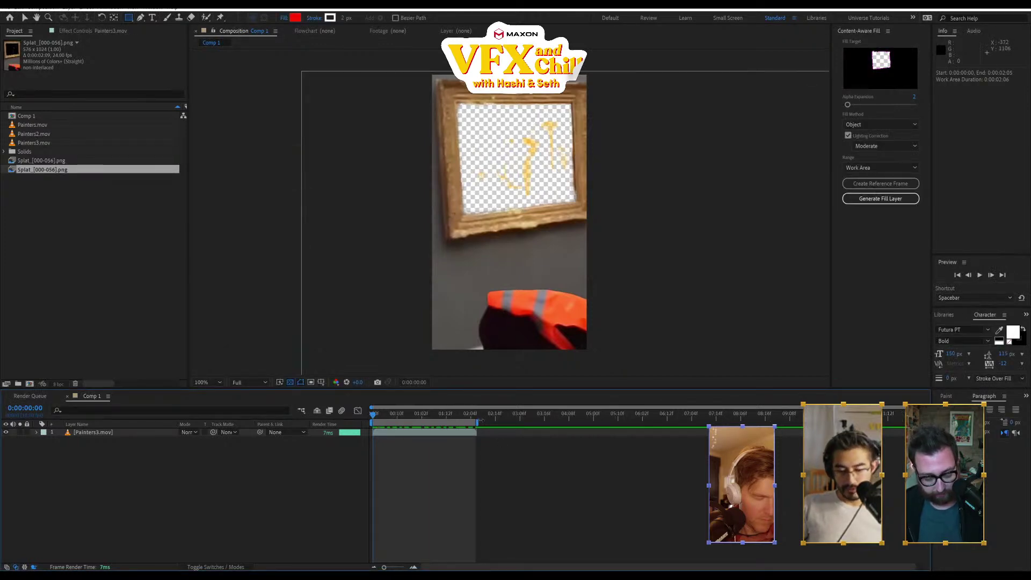
# - Queue Comp 1 again with PNG sequence output to a new Splat18 subfolder and render it
pyautogui.hotkey('ctrl', 'm')
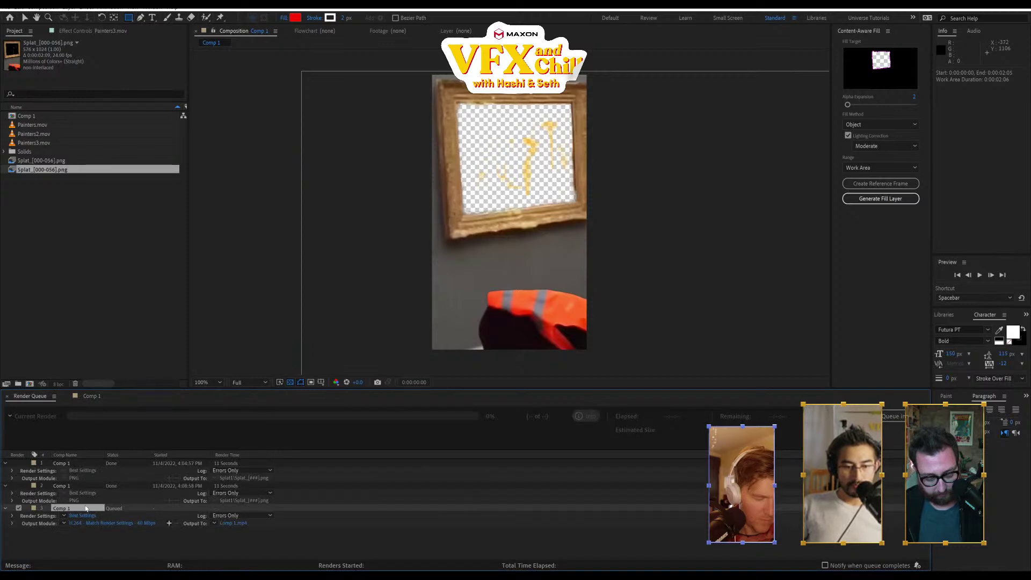
pyautogui.click(69, 487)
pyautogui.click(217, 506)
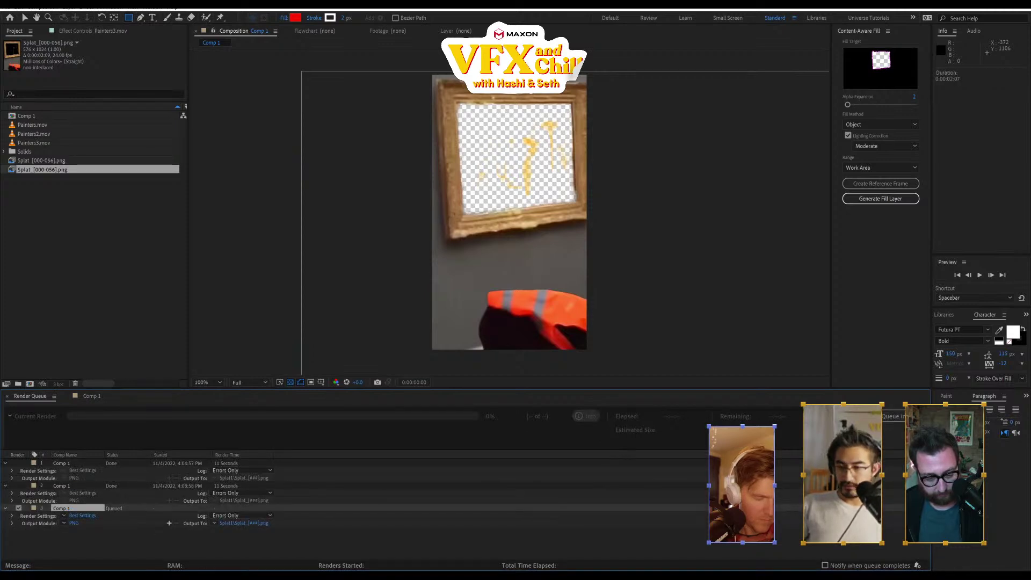
pyautogui.click(237, 524)
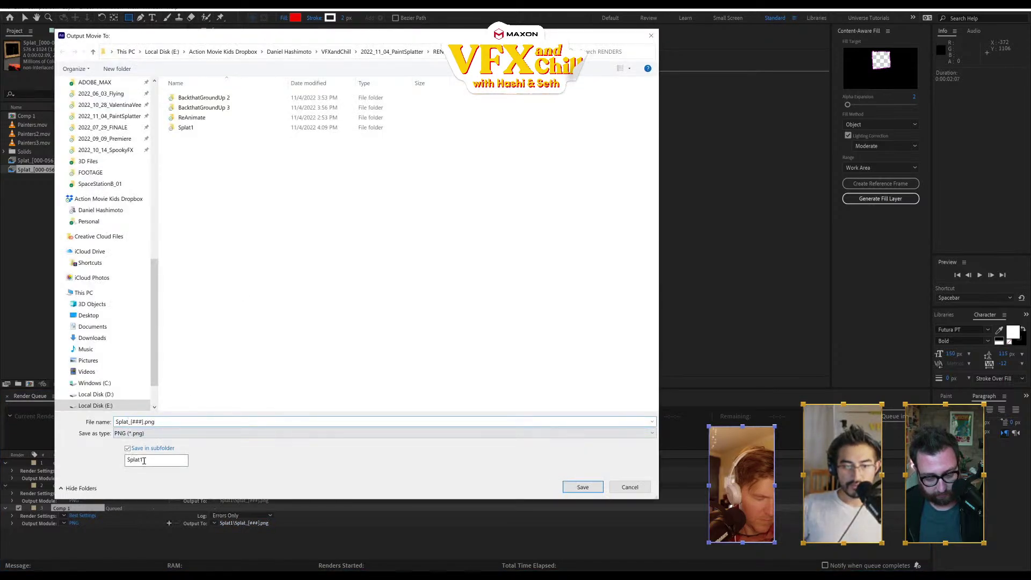
pyautogui.press('Return')
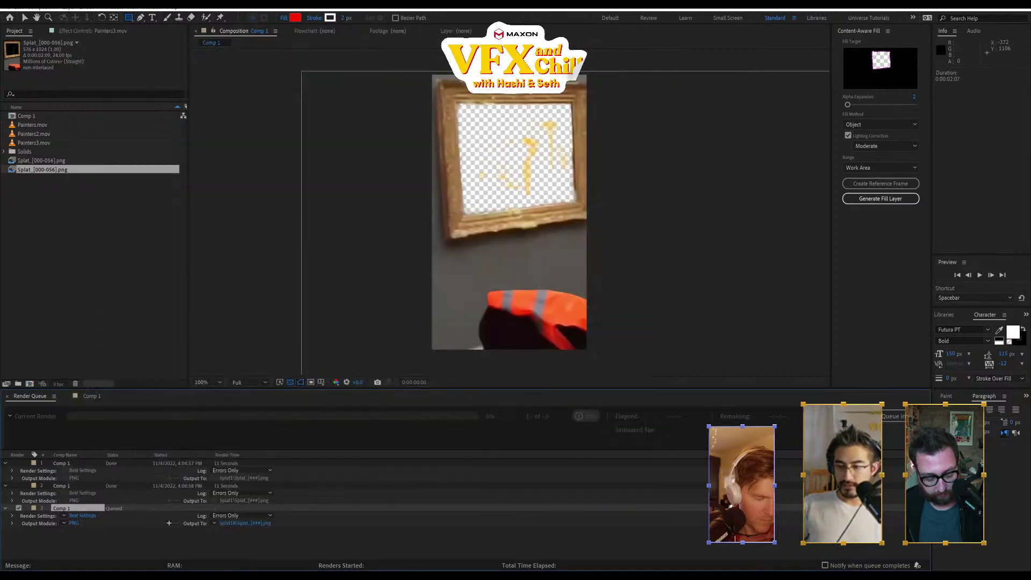
pyautogui.click(918, 416)
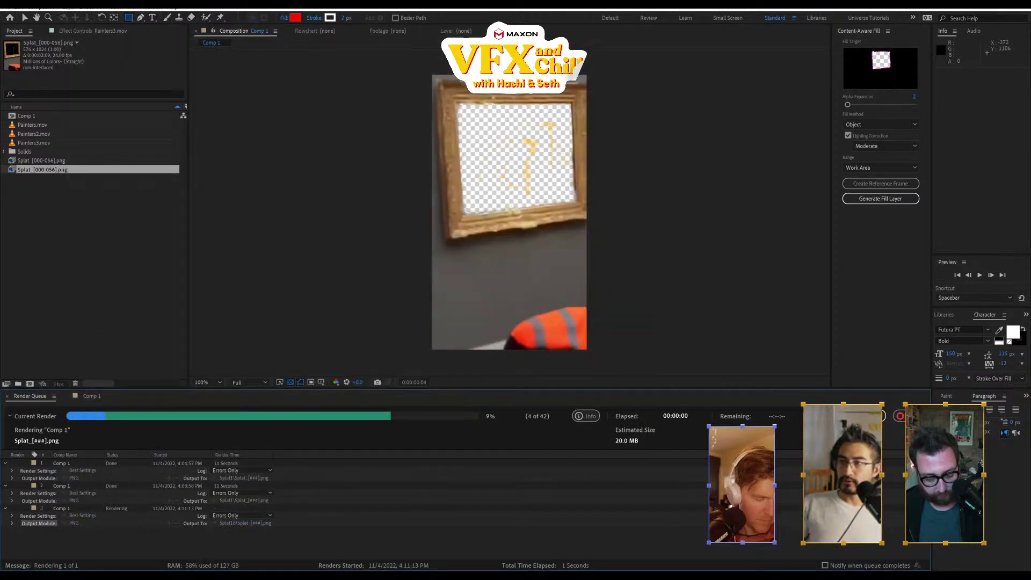
# - Switch to TikTok Effect House and check the options available for the existing Splat texture sequence
pyautogui.hotkey('alt', 'Tab')
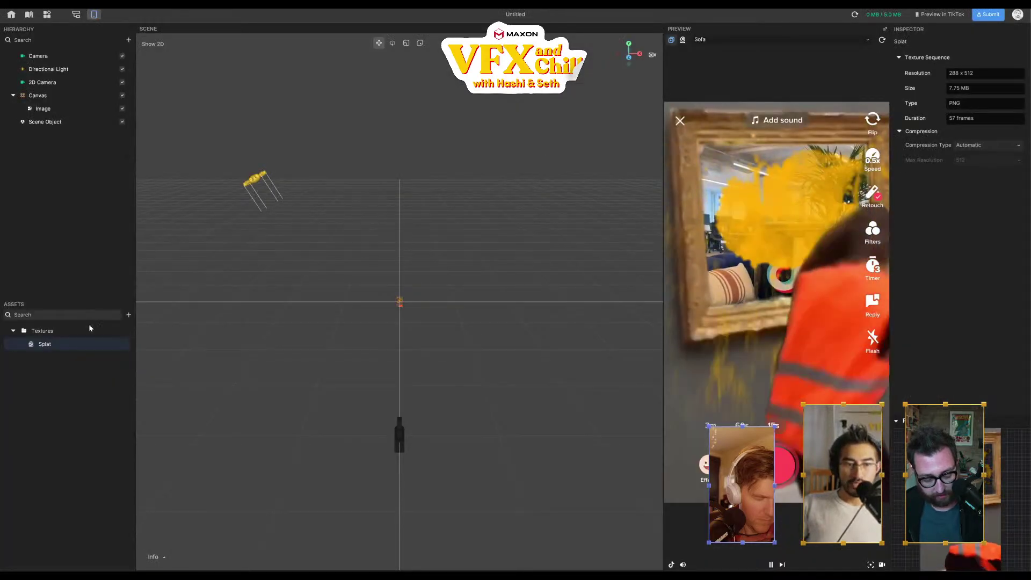
pyautogui.rightClick(82, 343)
pyautogui.click(41, 344)
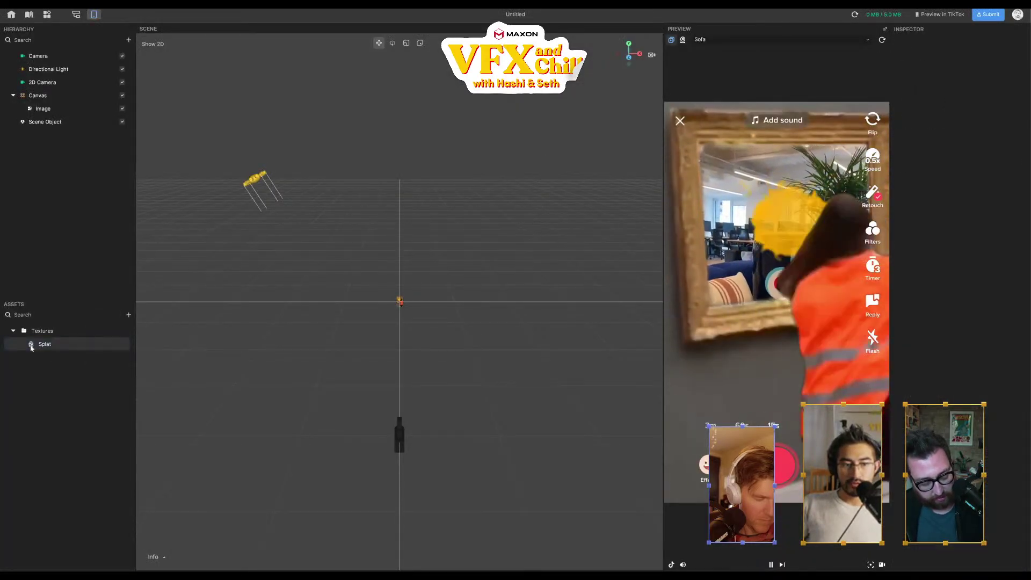
pyautogui.rightClick(31, 347)
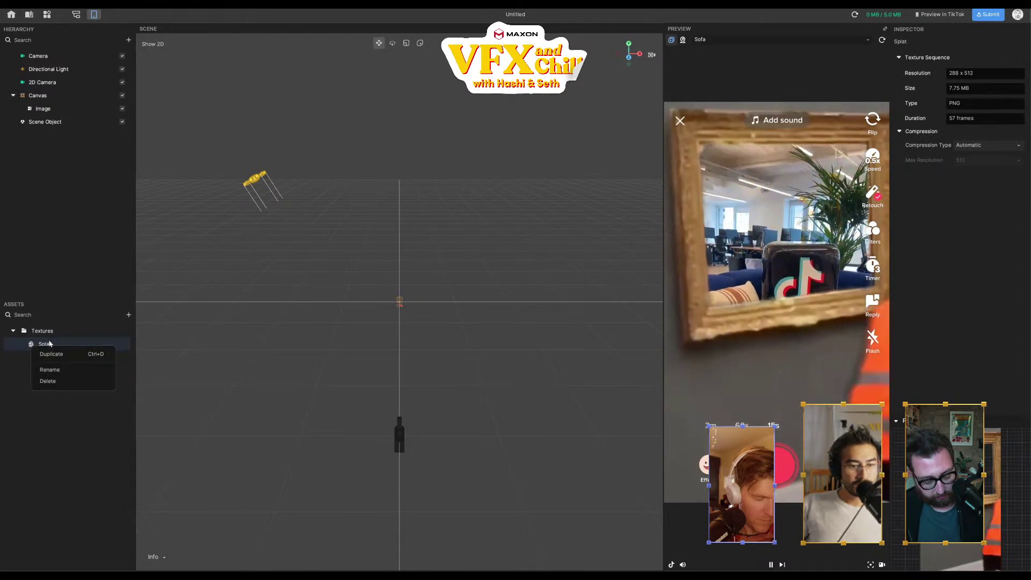
pyautogui.click(77, 339)
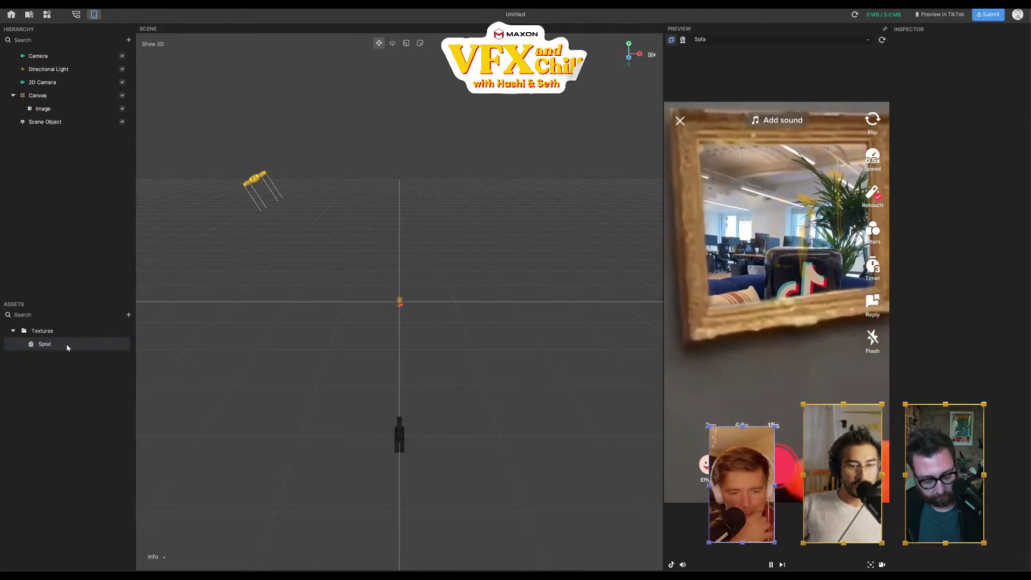
pyautogui.rightClick(74, 346)
# - Import all Splat PNG frames from the Splat18 render folder as a texture sequence and select the new sequence
pyautogui.click(128, 314)
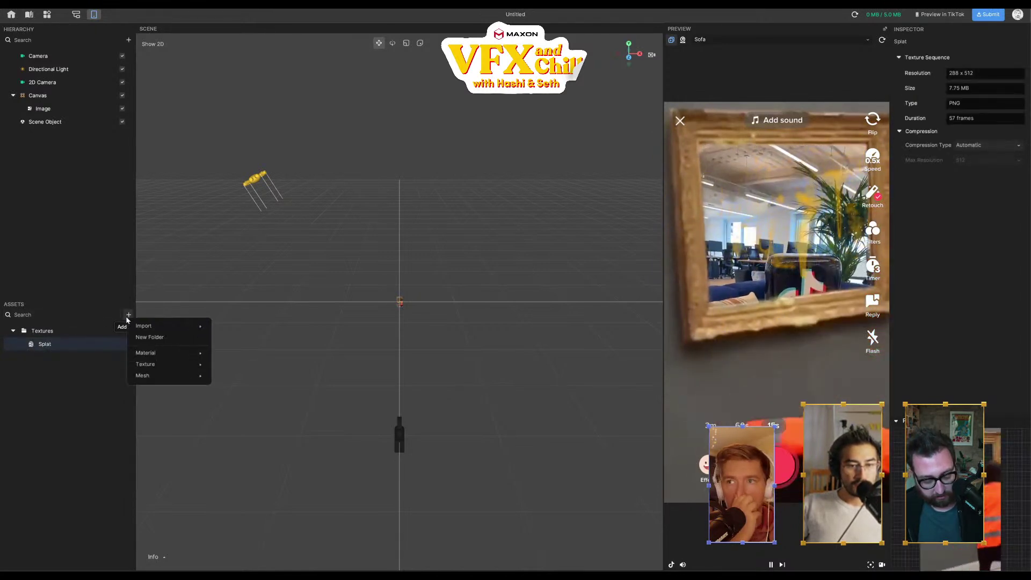
pyautogui.moveTo(161, 327)
pyautogui.click(260, 303)
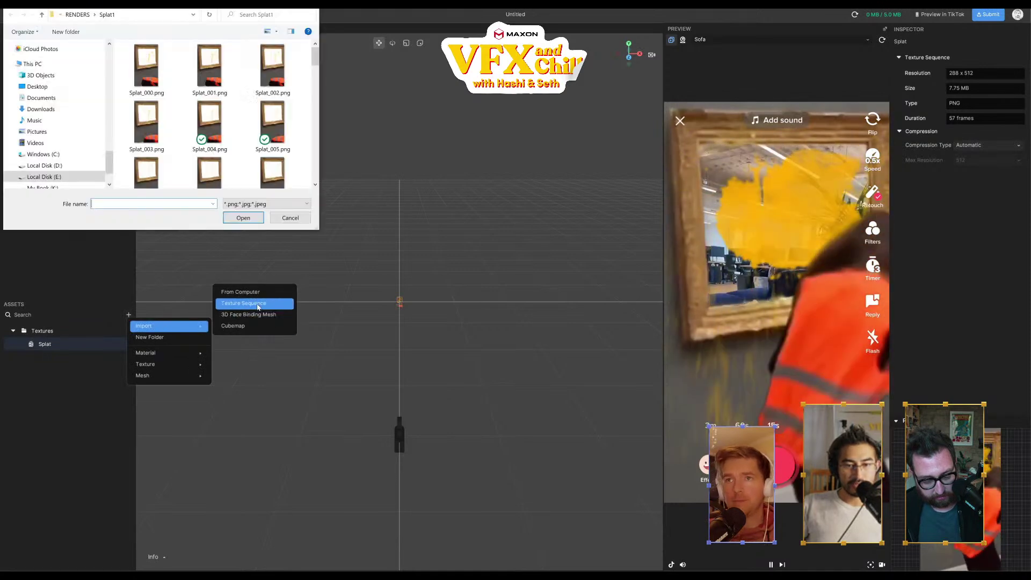
pyautogui.click(168, 68)
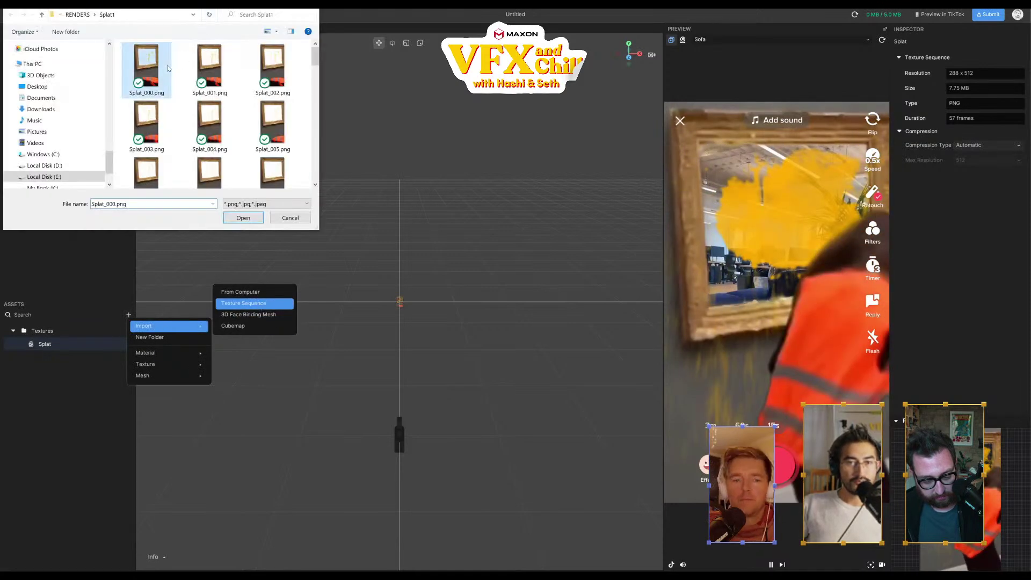
pyautogui.click(77, 15)
pyautogui.doubleClick(159, 97)
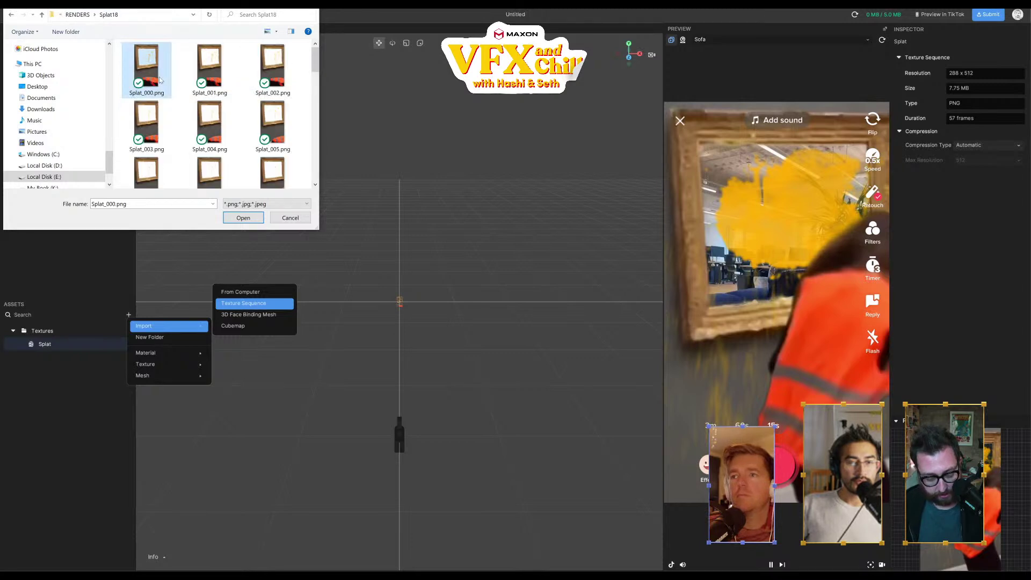
pyautogui.hotkey('ctrl', 'a')
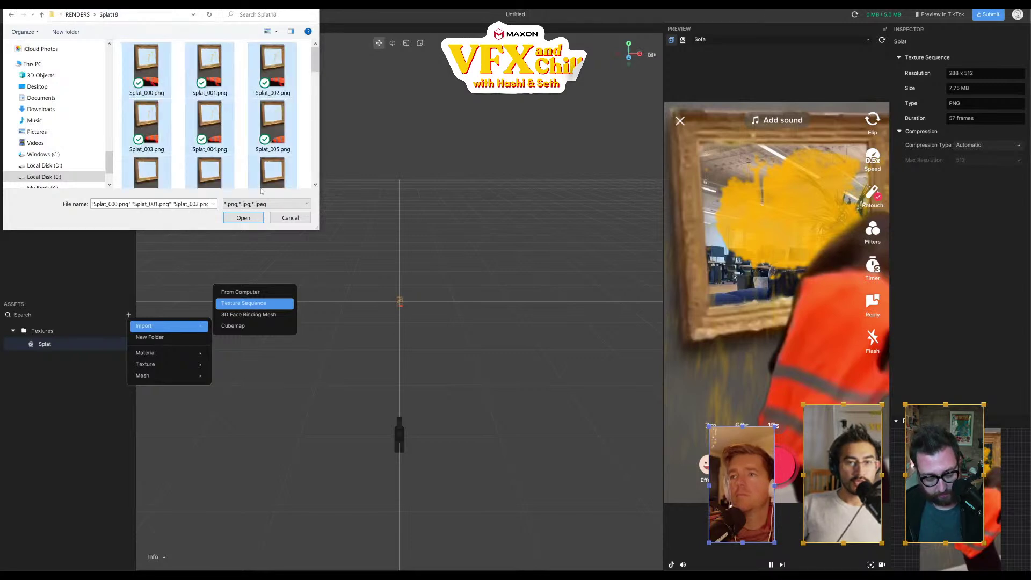
pyautogui.click(250, 220)
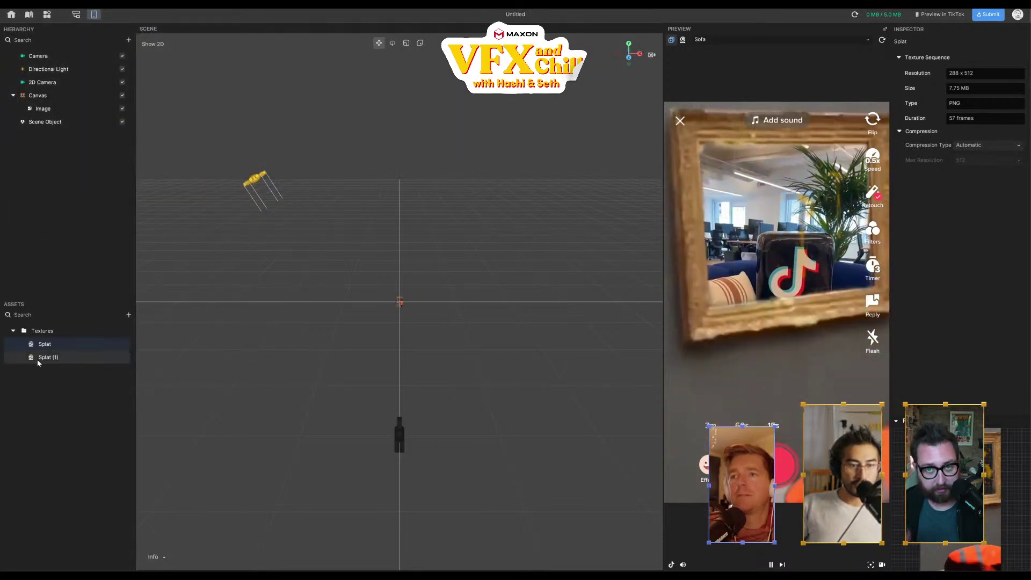
pyautogui.click(49, 357)
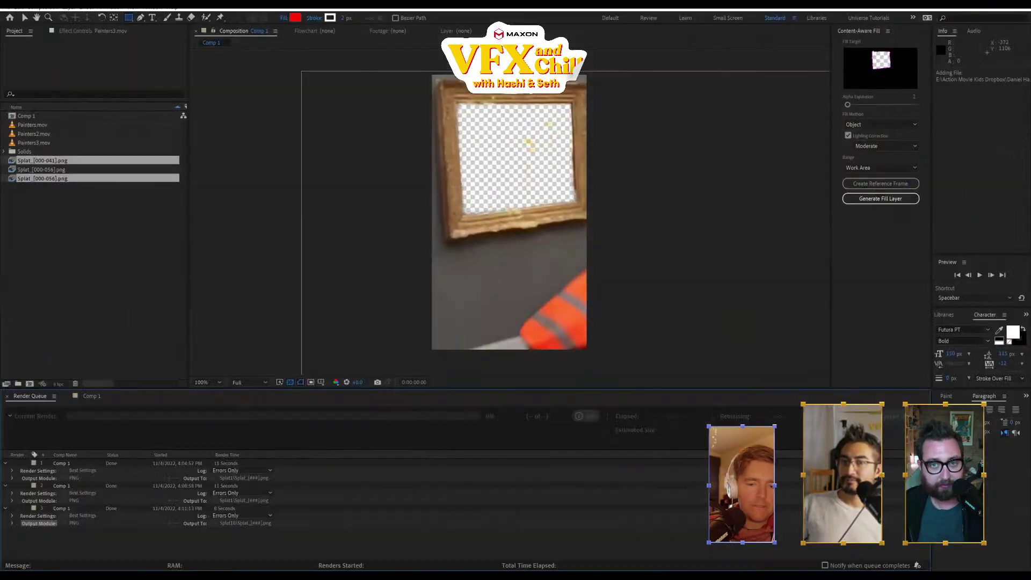
# - Refresh the RENDERS folder listing while importing footage, and import Painters4.mov into the project
pyautogui.rightClick(62, 198)
pyautogui.click(45, 247)
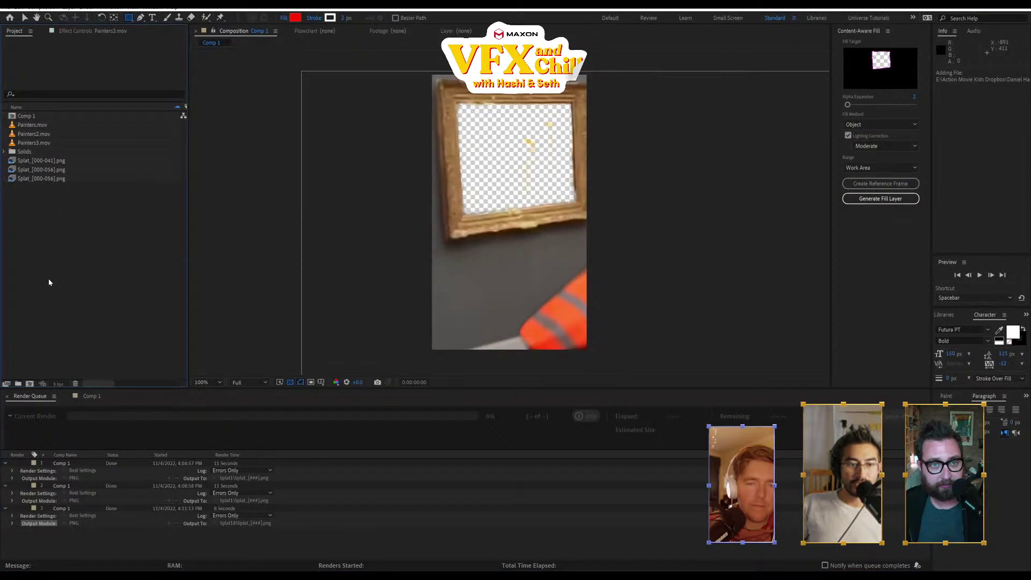
pyautogui.doubleClick(49, 282)
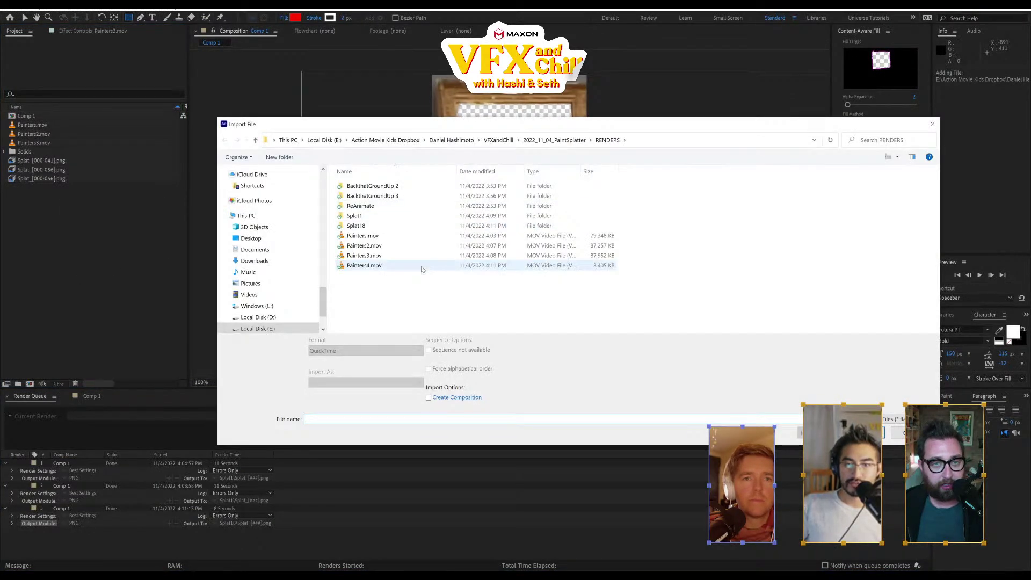
pyautogui.rightClick(413, 294)
pyautogui.click(369, 332)
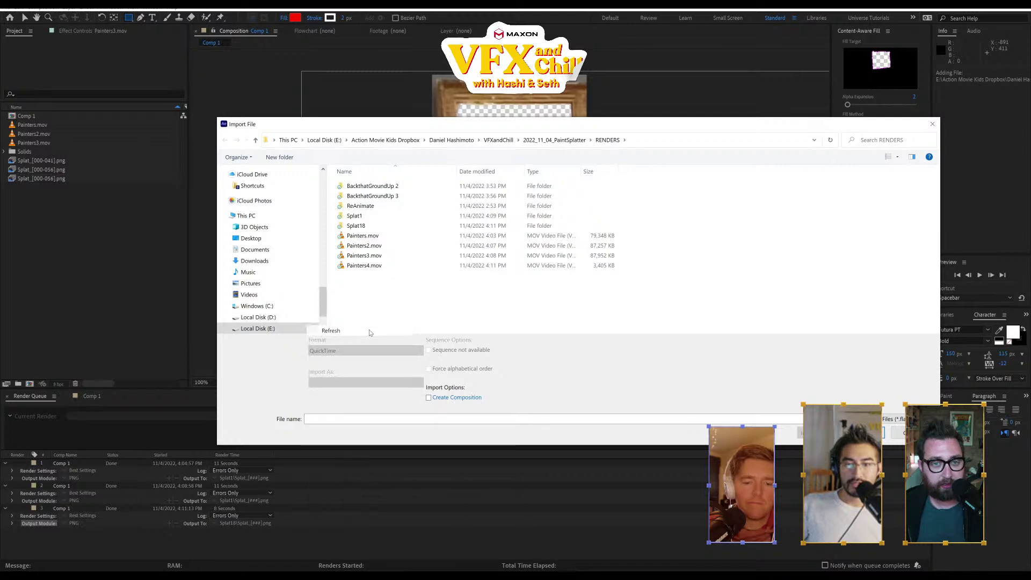
pyautogui.rightClick(499, 305)
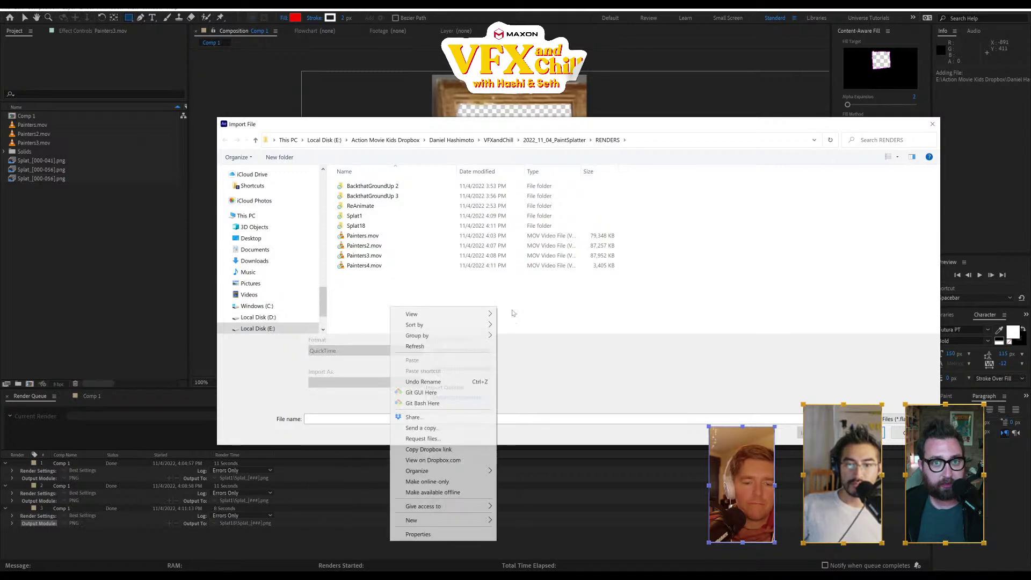
pyautogui.click(485, 346)
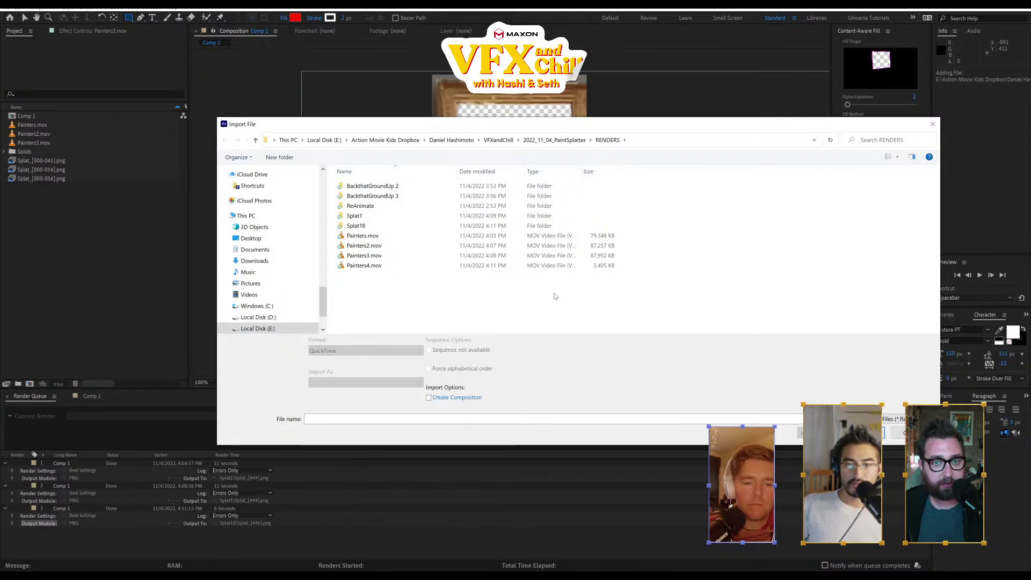
pyautogui.rightClick(390, 290)
pyautogui.click(352, 333)
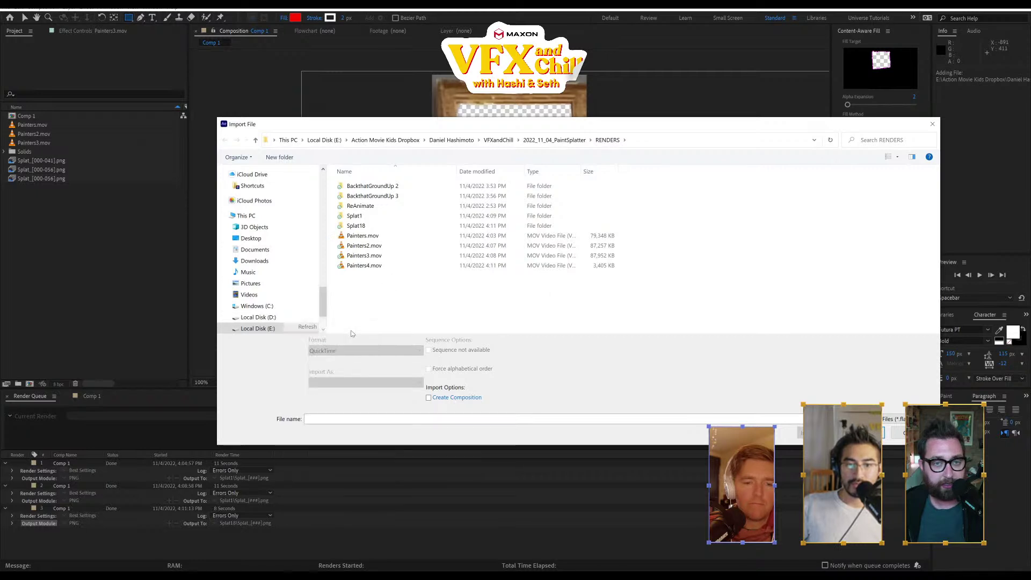
pyautogui.rightClick(397, 314)
pyautogui.click(355, 350)
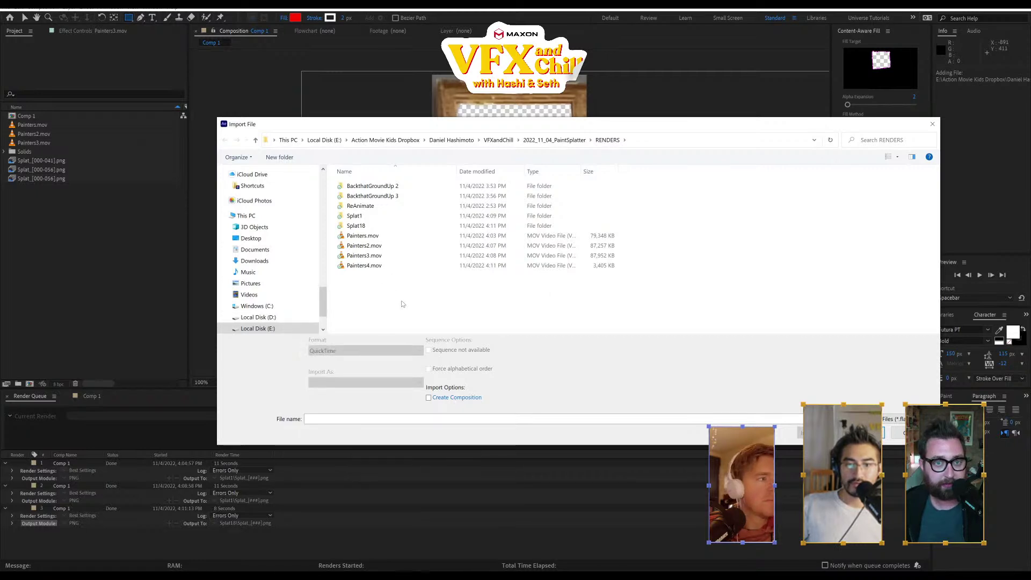
pyautogui.doubleClick(364, 265)
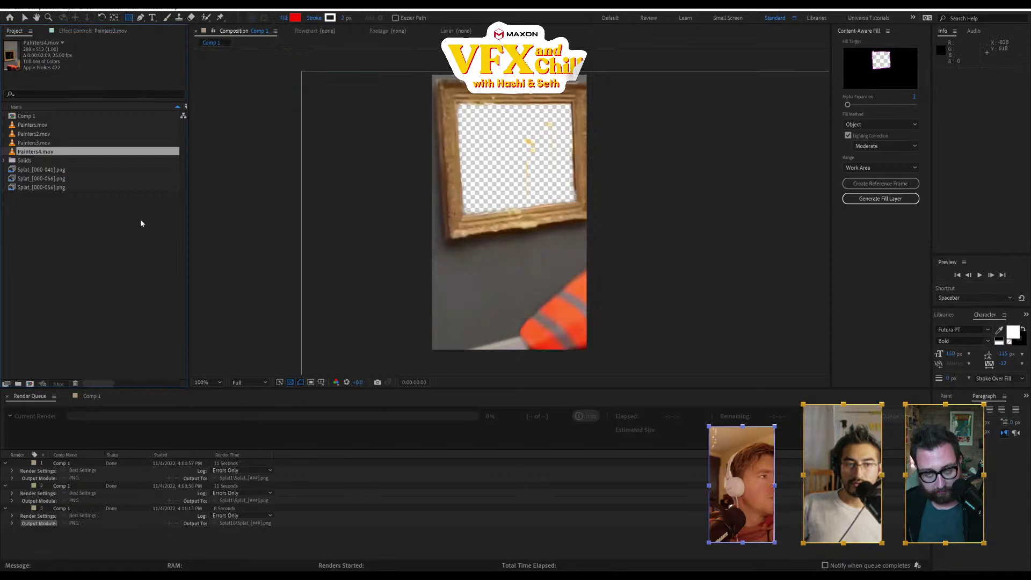
pyautogui.click(51, 154)
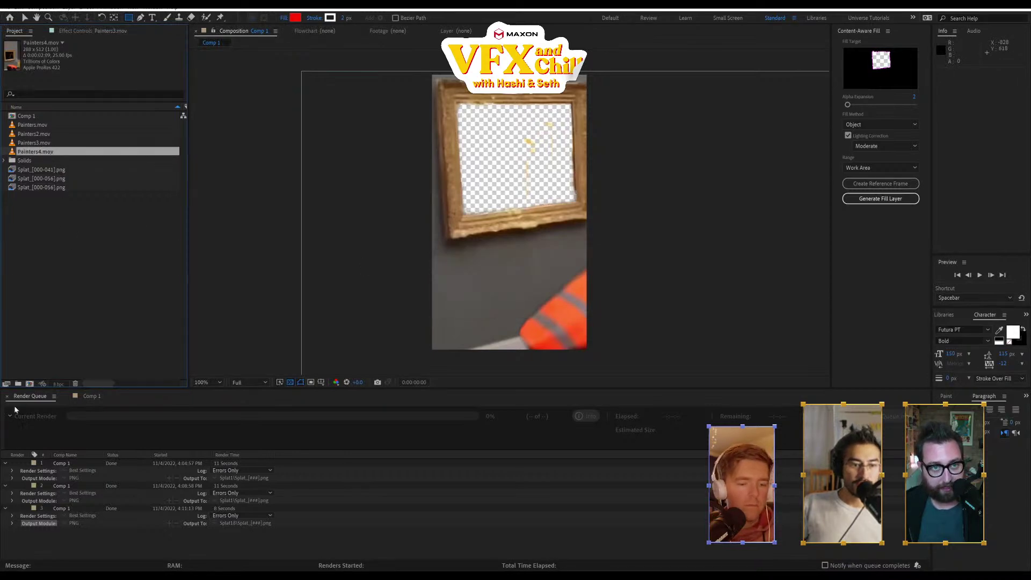
# - Create a new composition from the Painters4.mov footage and preview its timeline
pyautogui.click(90, 396)
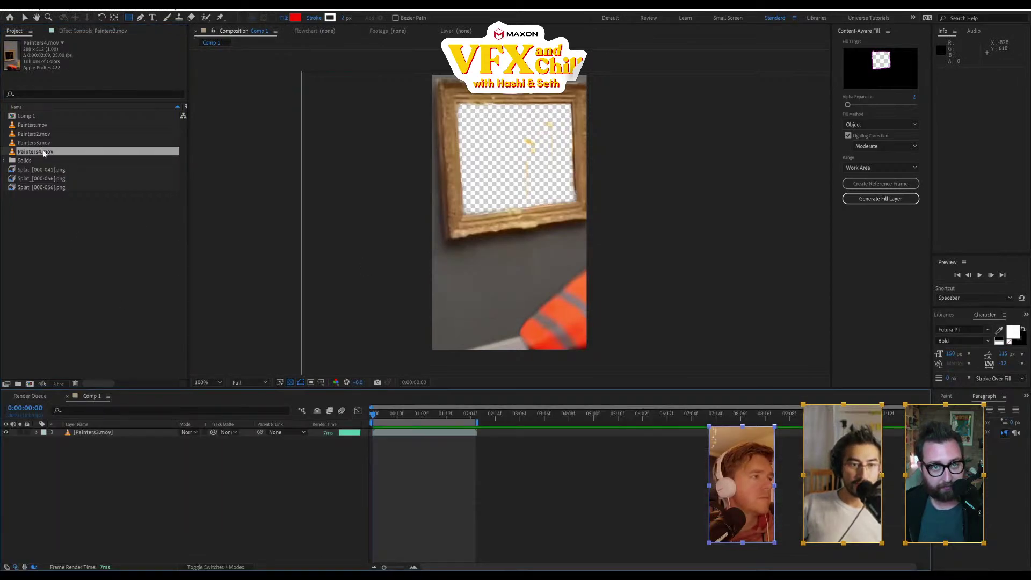
pyautogui.moveTo(44, 154)
pyautogui.mouseDown()
pyautogui.moveTo(53, 338)
pyautogui.moveTo(30, 386)
pyautogui.mouseUp()
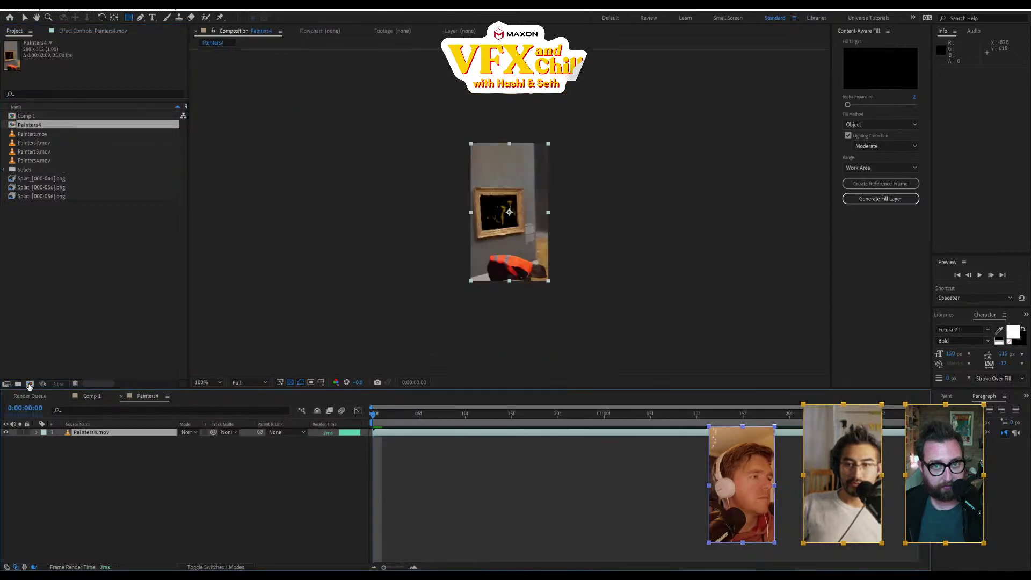
pyautogui.press('space')
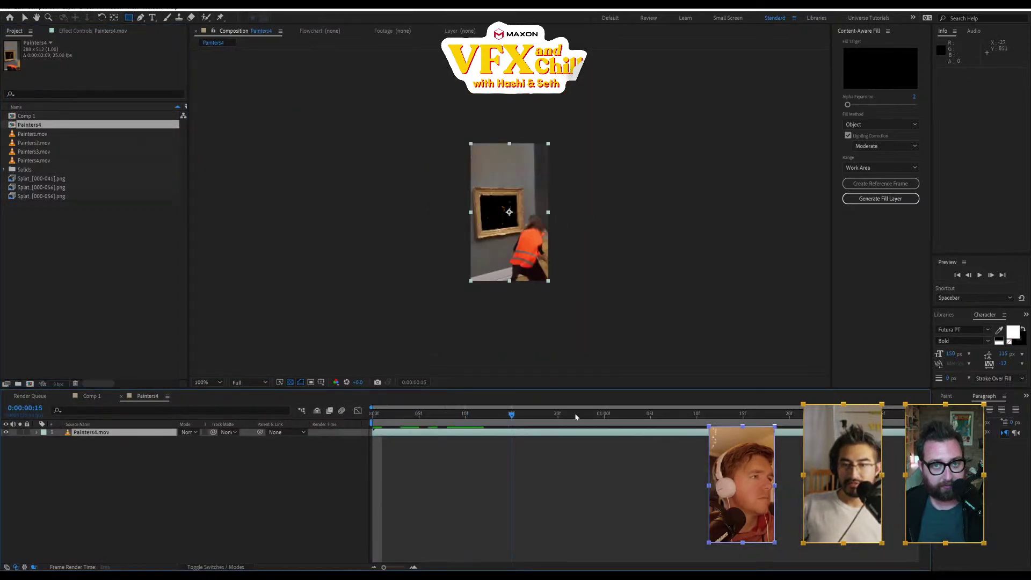
pyautogui.moveTo(486, 418); pyautogui.dragTo(885, 422)
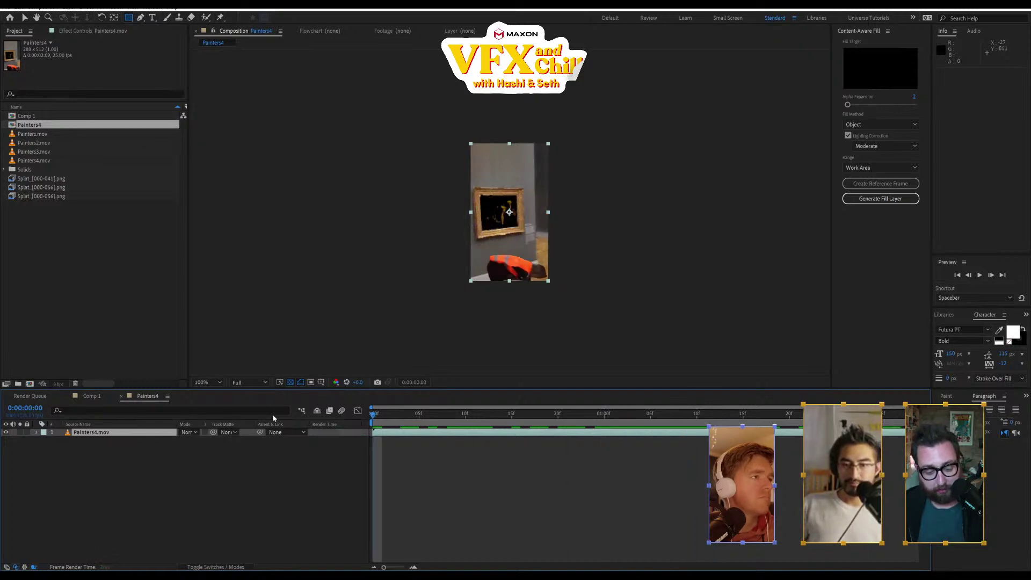
# - Add the Painters4 composition to the render queue with the PNG output module
pyautogui.hotkey('ctrl', 'm')
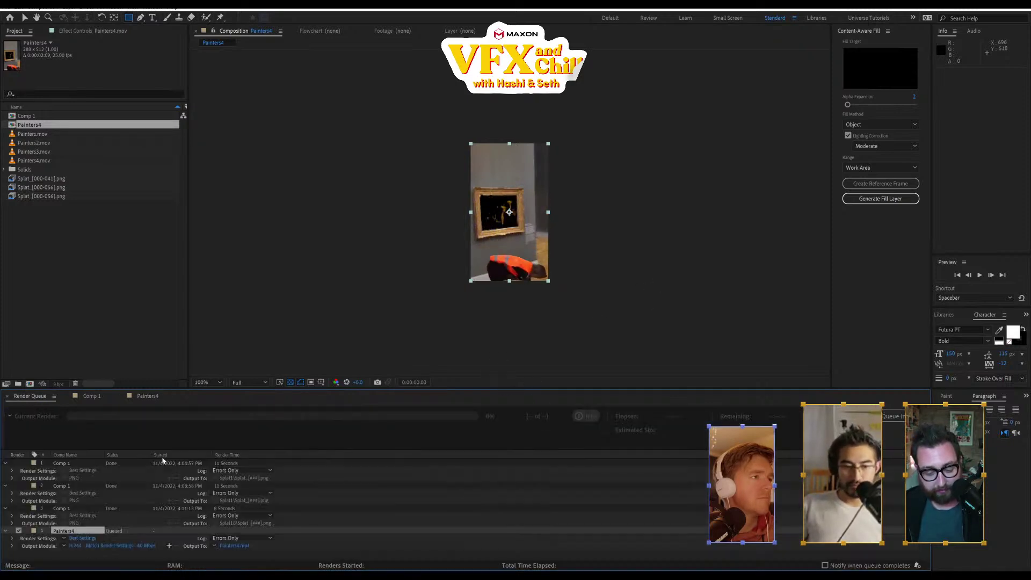
pyautogui.click(69, 546)
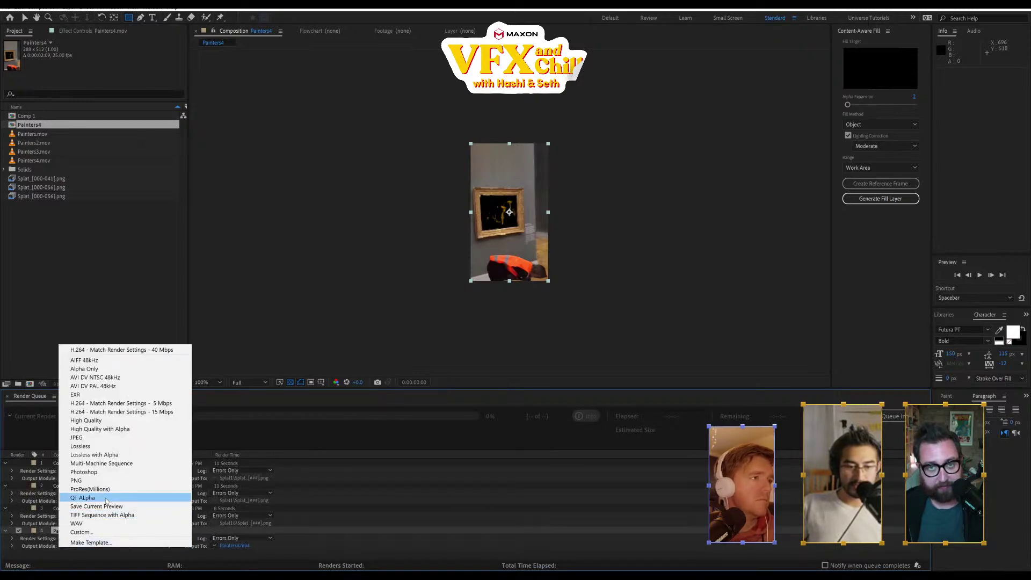
pyautogui.click(134, 473)
pyautogui.click(63, 545)
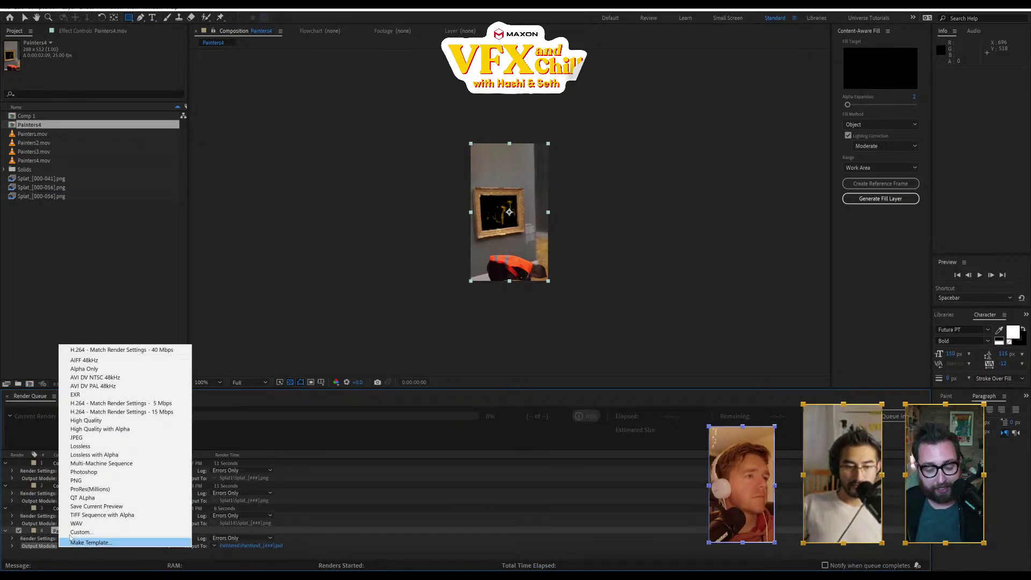
pyautogui.click(135, 482)
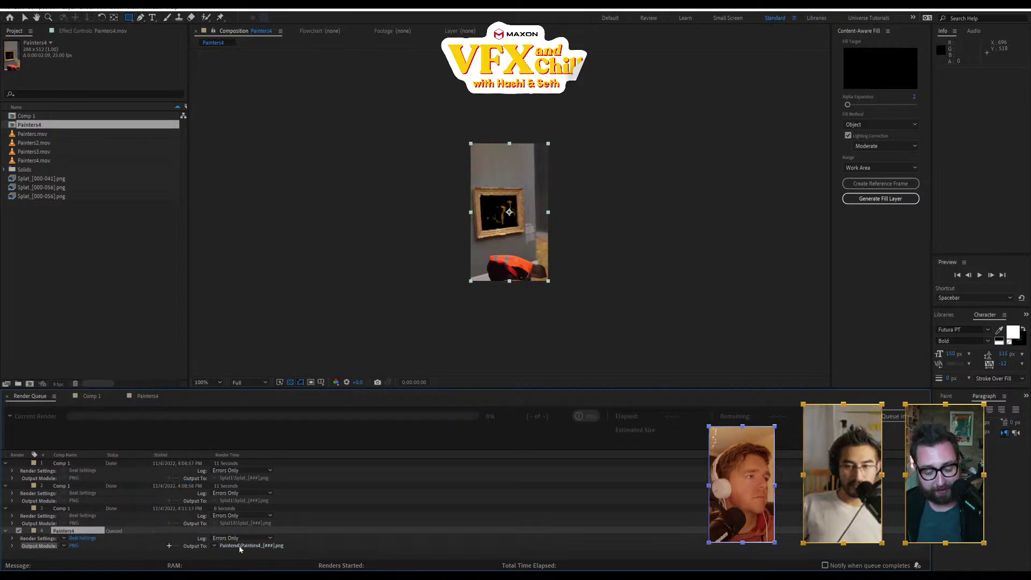
# - Save the Painters4 PNG sequence output to a Painters4 subfolder in the RENDERS folder and render it
pyautogui.click(240, 547)
pyautogui.click(629, 487)
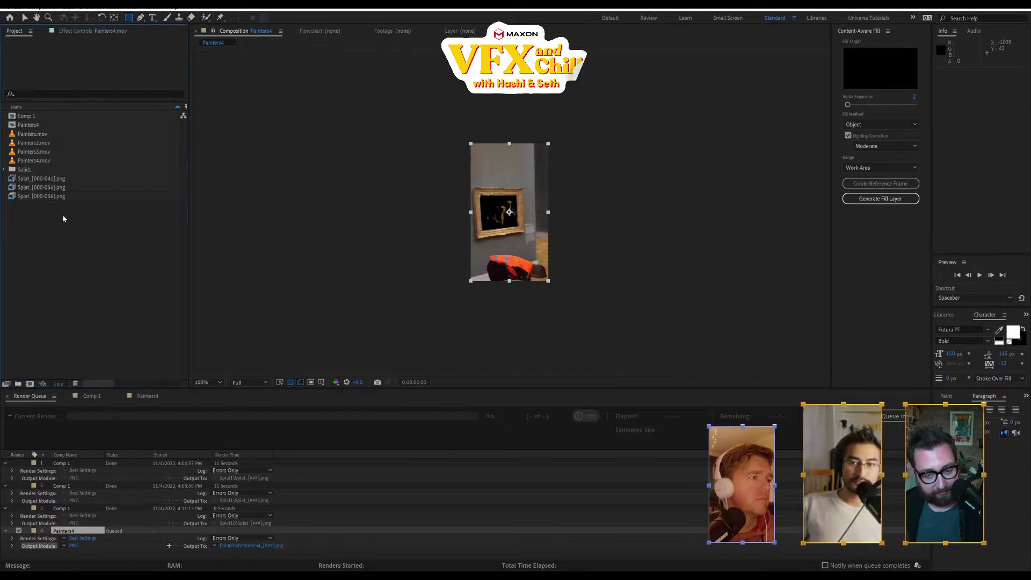
pyautogui.click(48, 196)
pyautogui.click(104, 264)
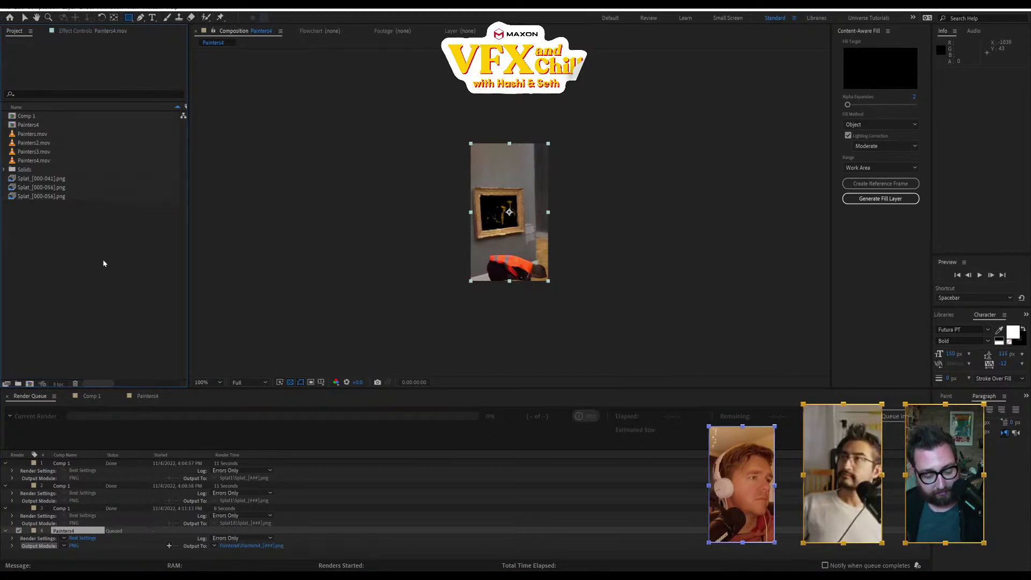
pyautogui.press('.')
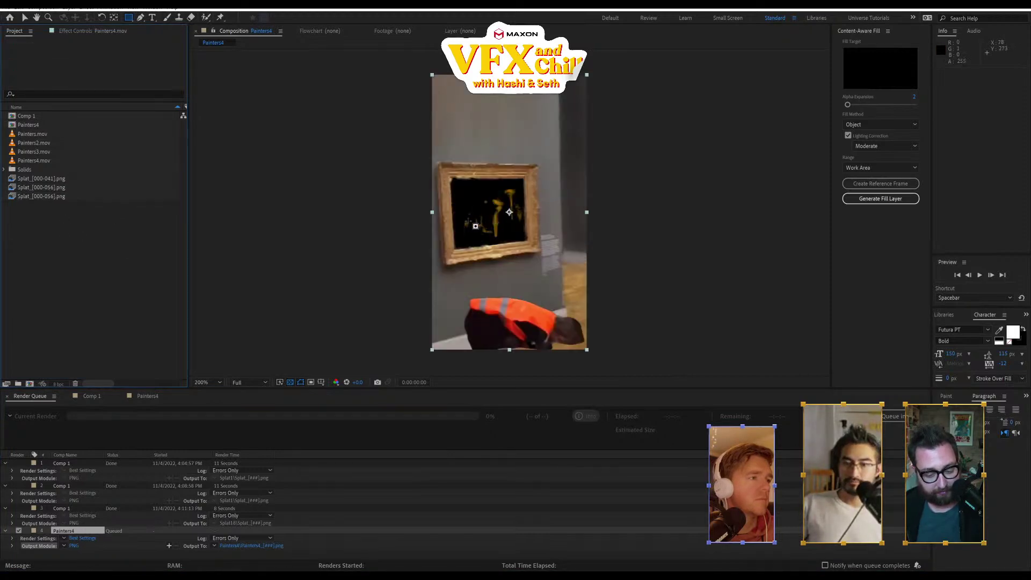
pyautogui.click(237, 546)
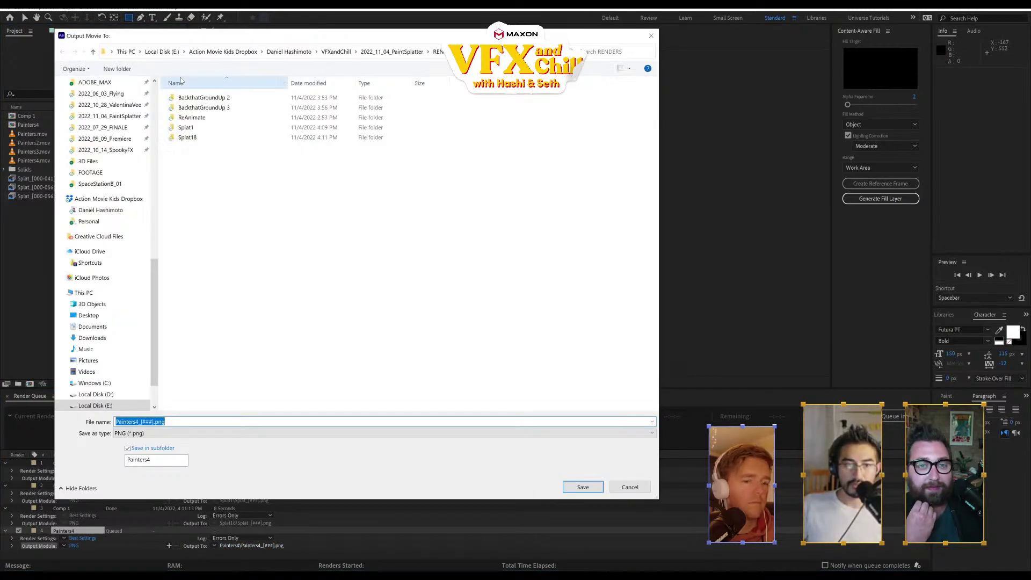
pyautogui.click(583, 487)
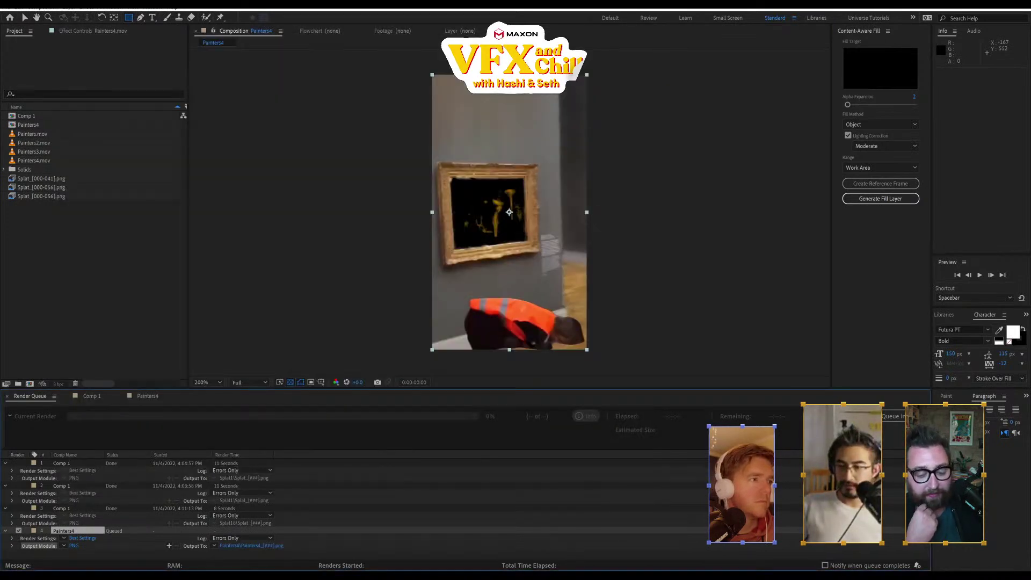
pyautogui.click(916, 416)
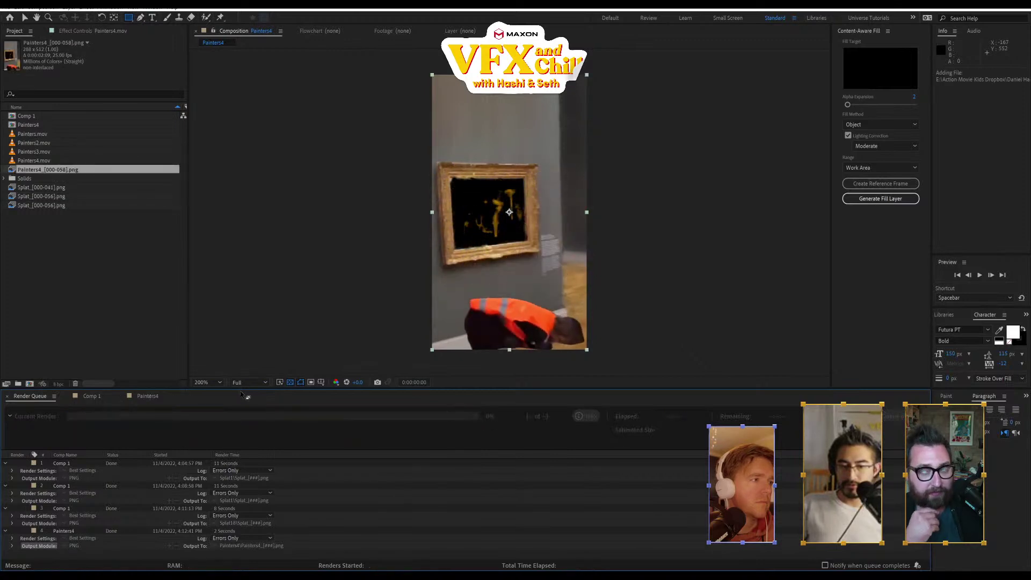
# - Check the picture opening for transparency in the Painters4 composition by playing it back and toggling the footage layer's visibility
pyautogui.click(146, 396)
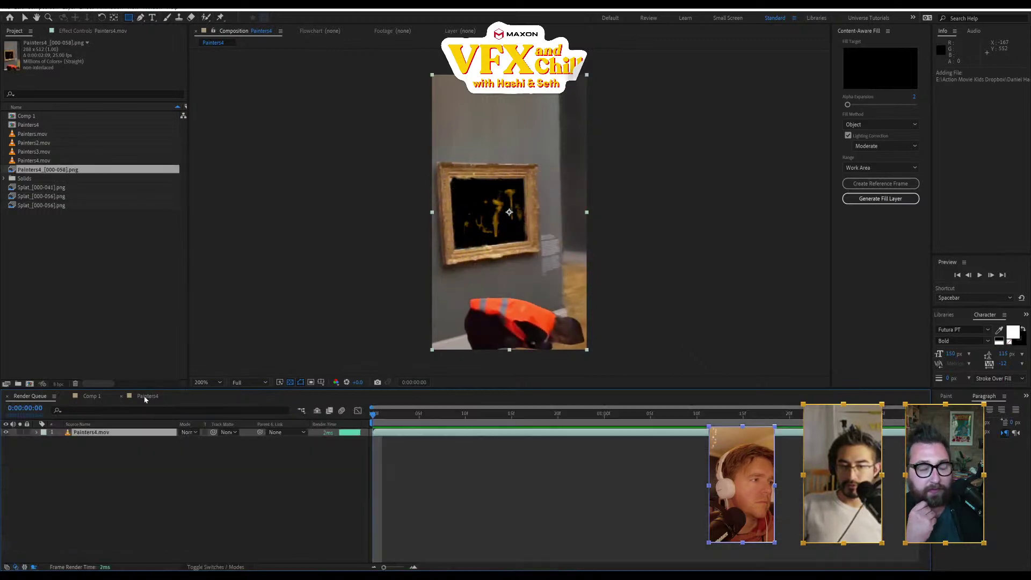
pyautogui.click(281, 449)
pyautogui.press('space')
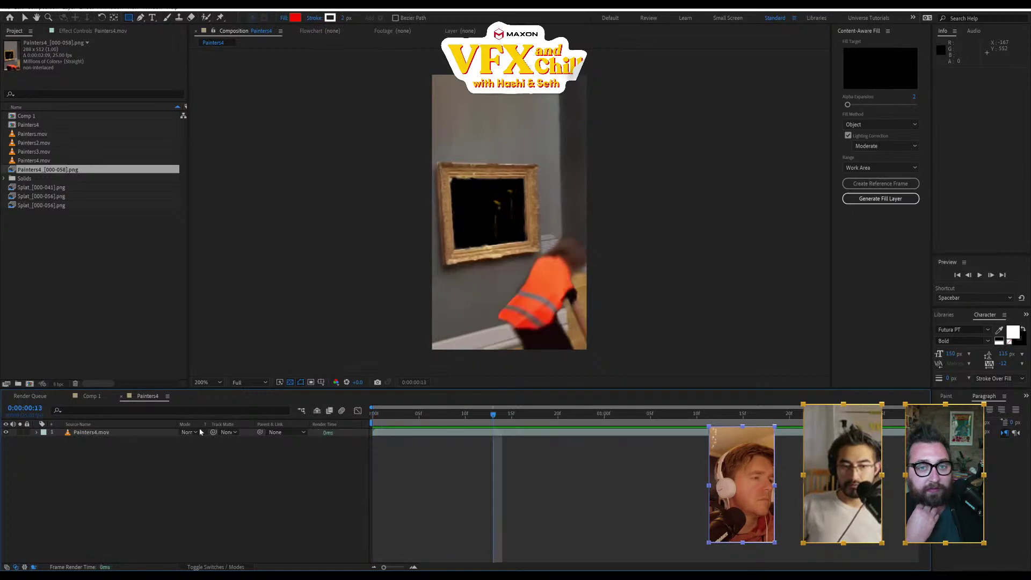
pyautogui.click(200, 432)
pyautogui.click(6, 433)
pyautogui.click(6, 433)
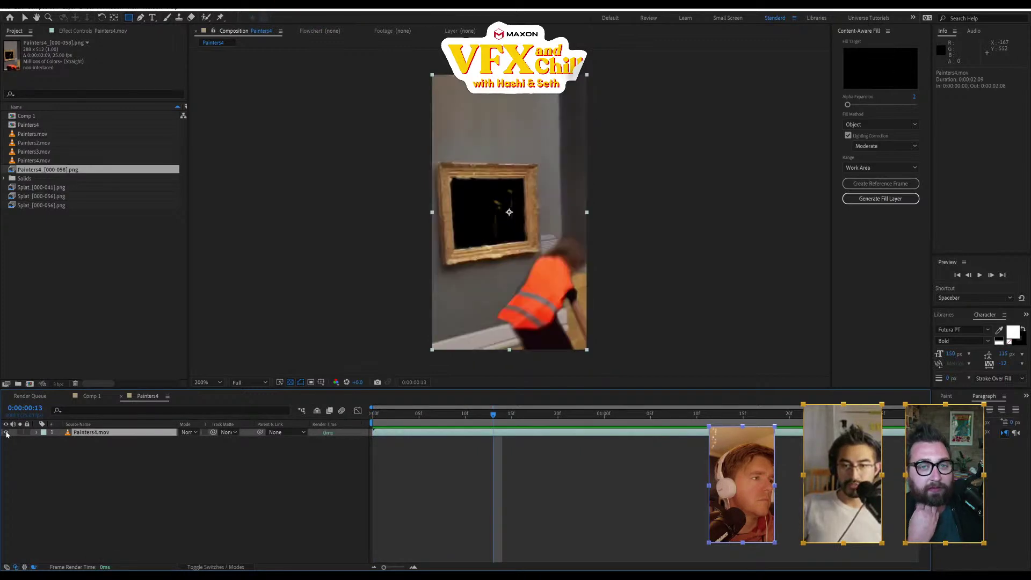
pyautogui.press('space')
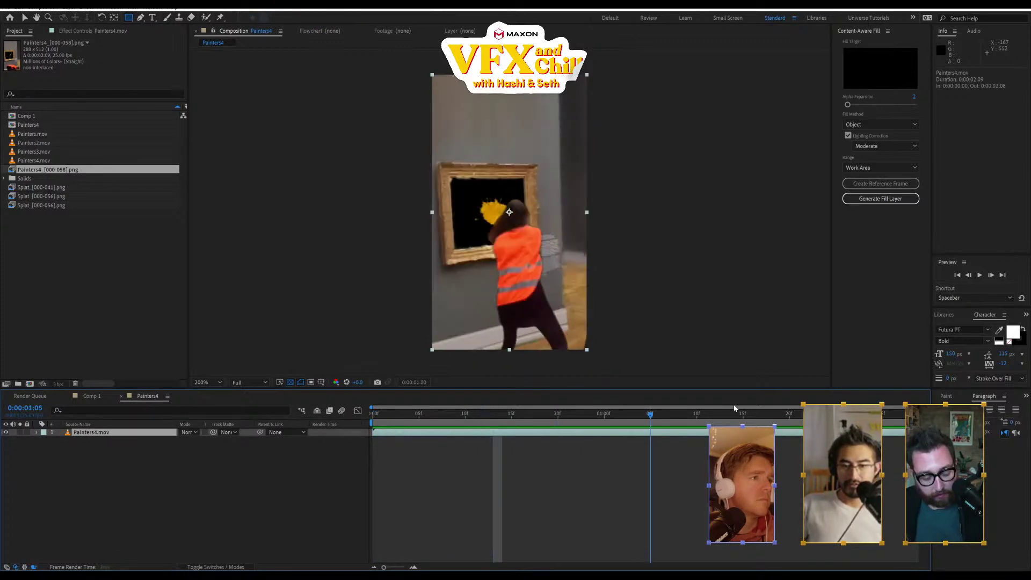
pyautogui.press('space')
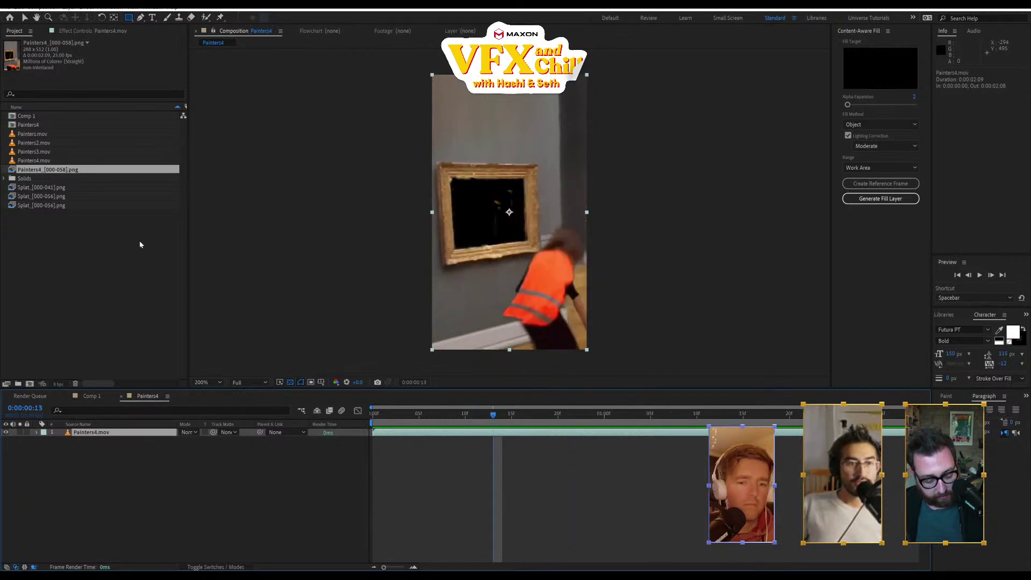
# - Compare the format details of the Painters4.mov and Painters3.mov footage in the project
pyautogui.click(33, 180)
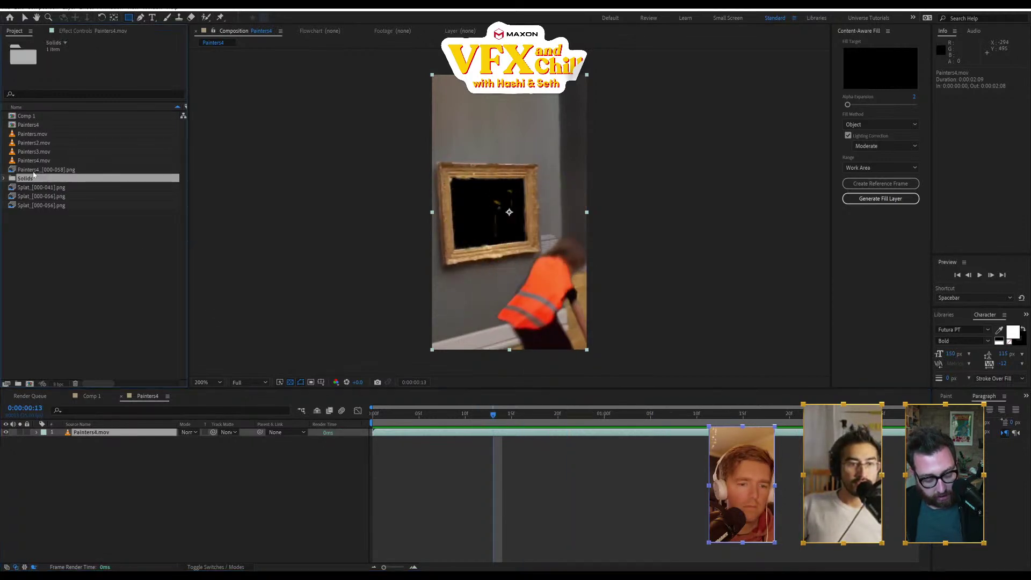
pyautogui.click(29, 161)
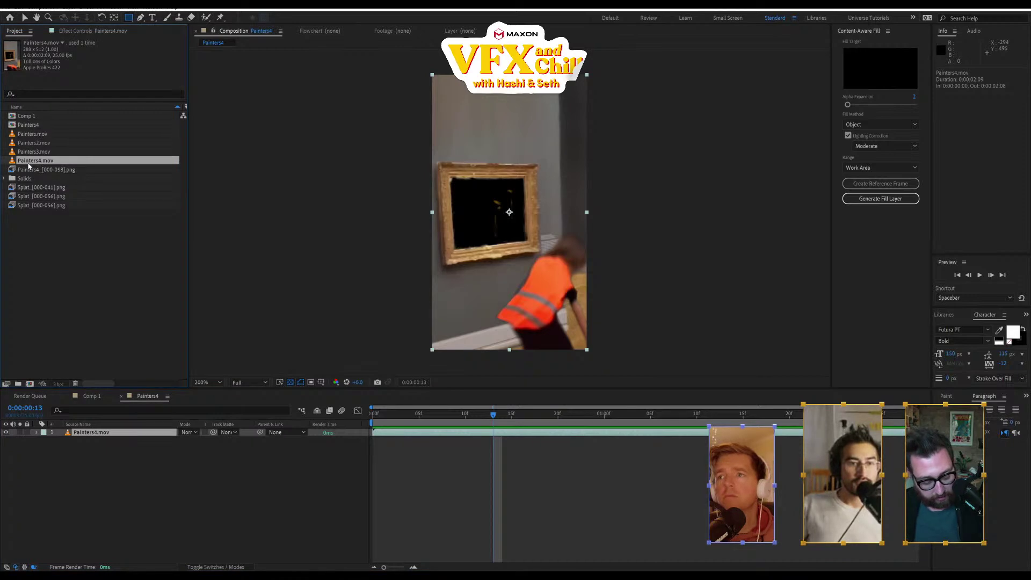
pyautogui.rightClick(29, 157)
pyautogui.click(31, 165)
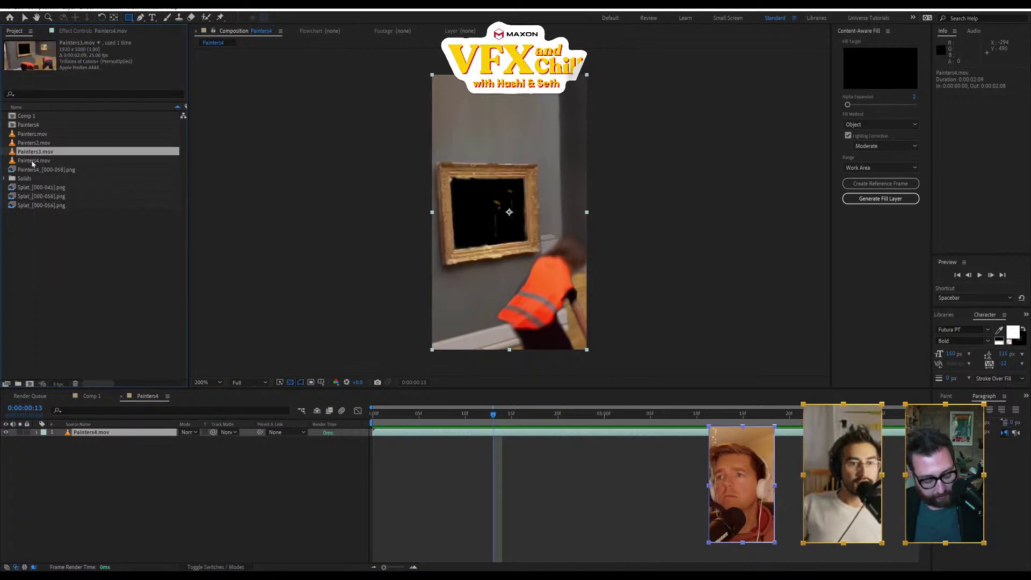
pyautogui.click(98, 279)
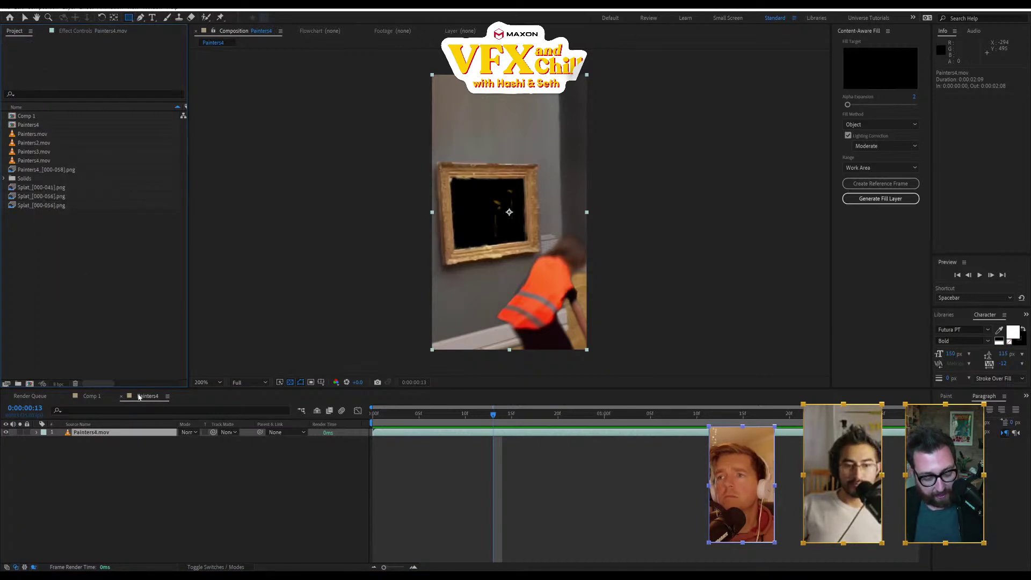
# - Refresh the RENDERS folder listing while importing footage, and import Painters5.mov into the project
pyautogui.doubleClick(94, 290)
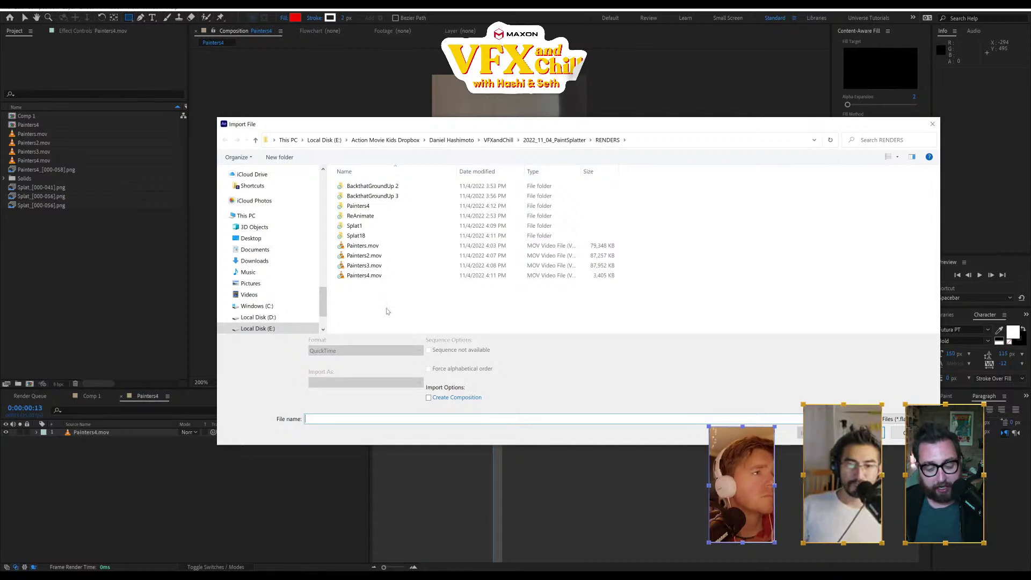
pyautogui.rightClick(386, 308)
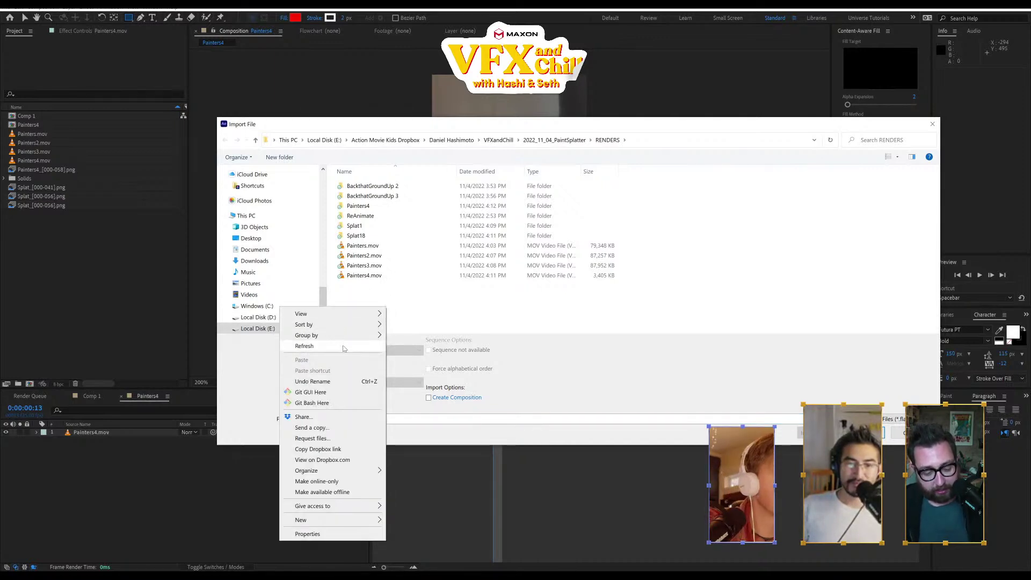
pyautogui.rightClick(403, 316)
pyautogui.rightClick(400, 314)
pyautogui.click(359, 358)
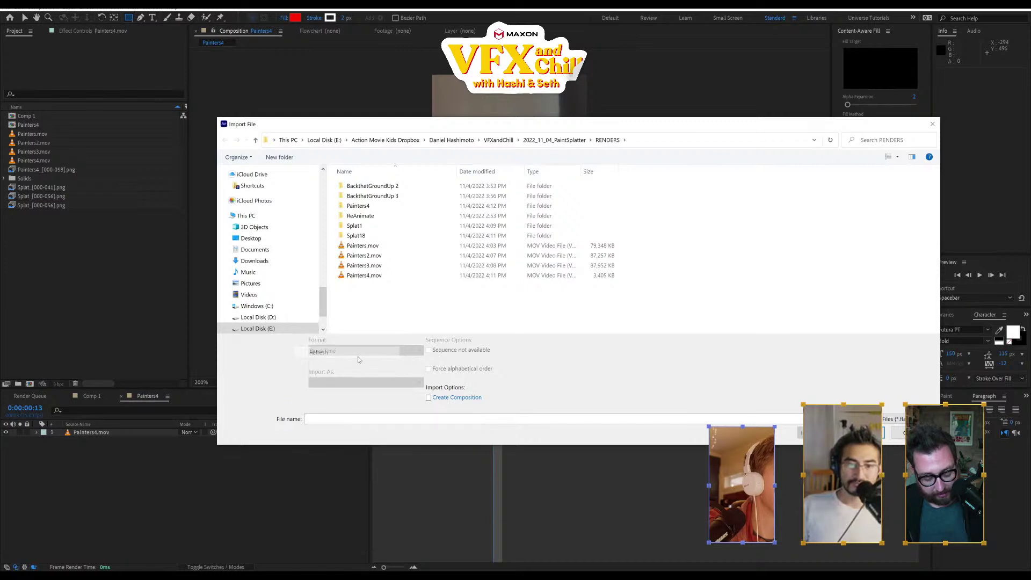
pyautogui.rightClick(398, 310)
pyautogui.click(357, 349)
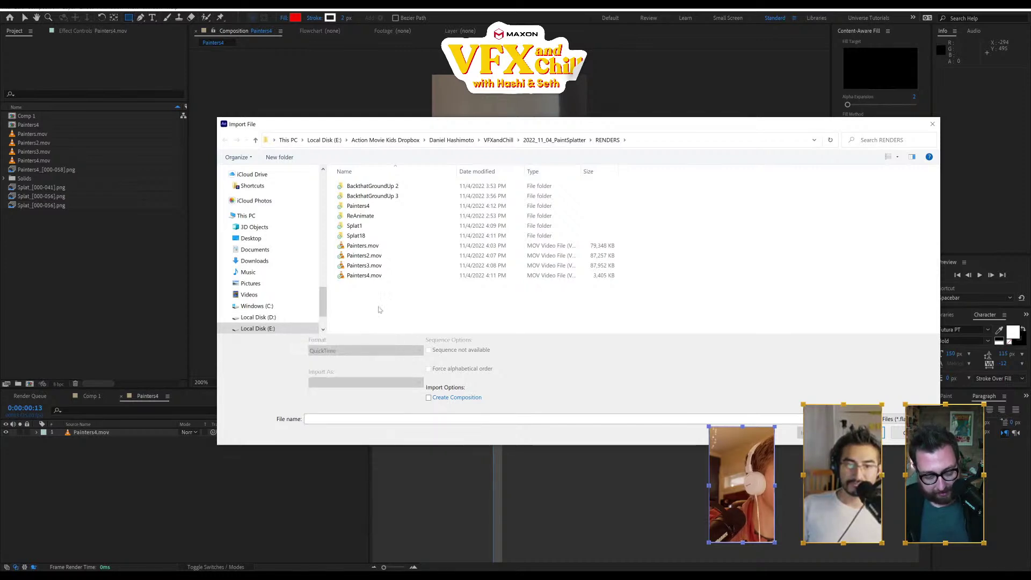
pyautogui.rightClick(379, 309)
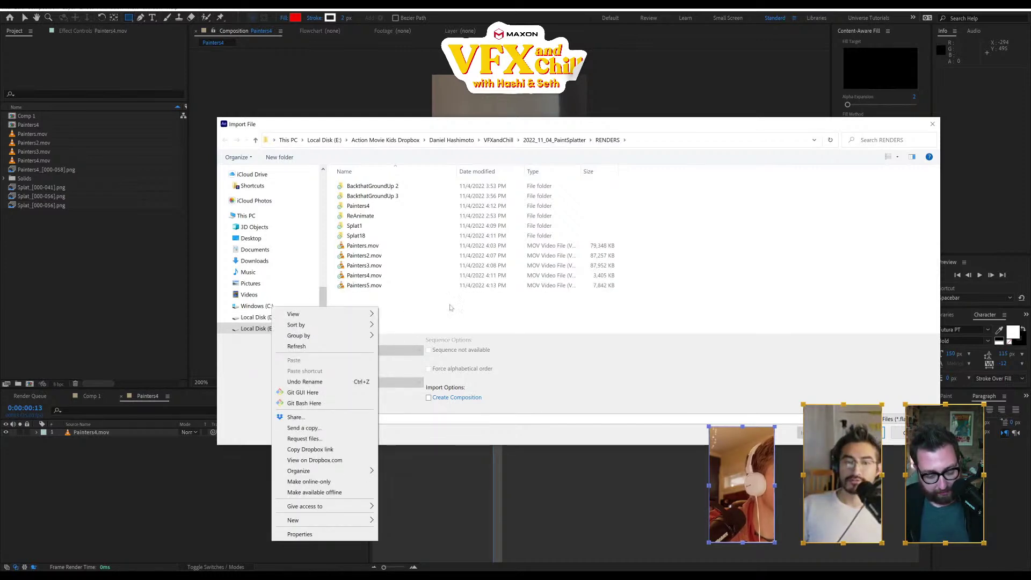
pyautogui.click(392, 302)
pyautogui.click(400, 285)
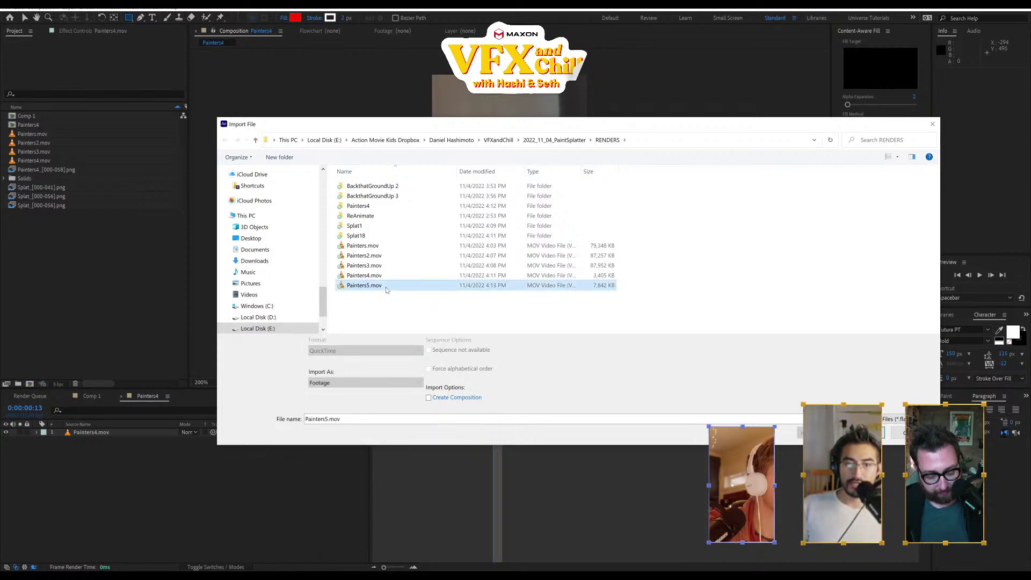
pyautogui.doubleClick(400, 285)
# - Create a new composition from the Painters5.mov footage and add it to the render queue
pyautogui.moveTo(49, 369); pyautogui.dragTo(31, 385)
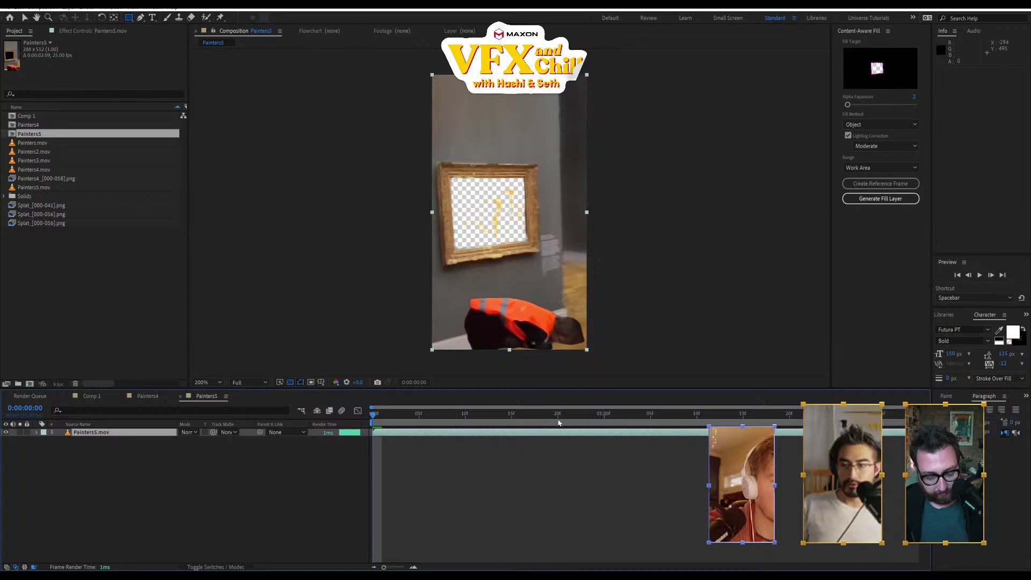
pyautogui.hotkey('ctrl', 'm')
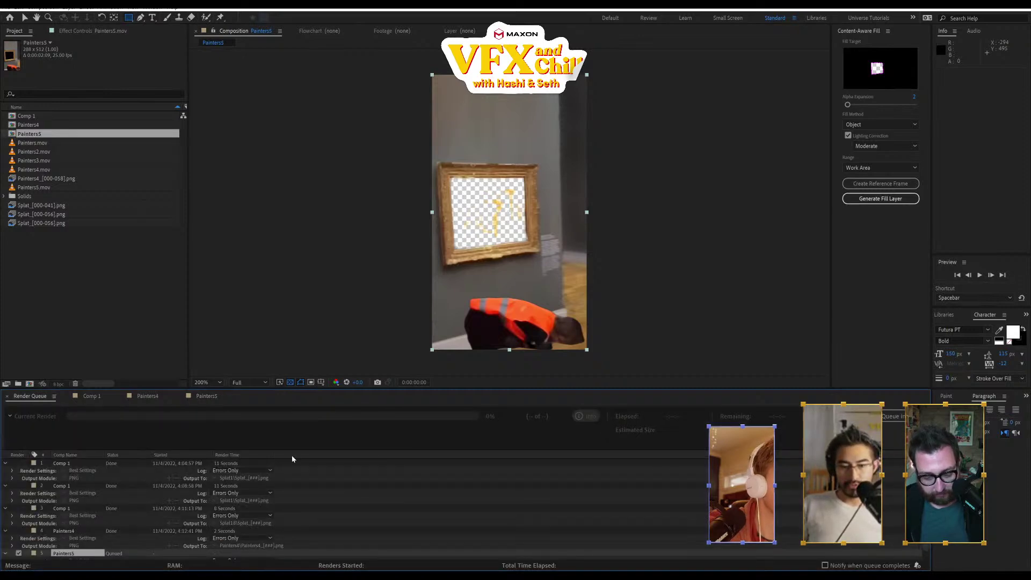
# - Play back the Painters5 composition and set its frame rate to 18 frames per second
pyautogui.click(207, 396)
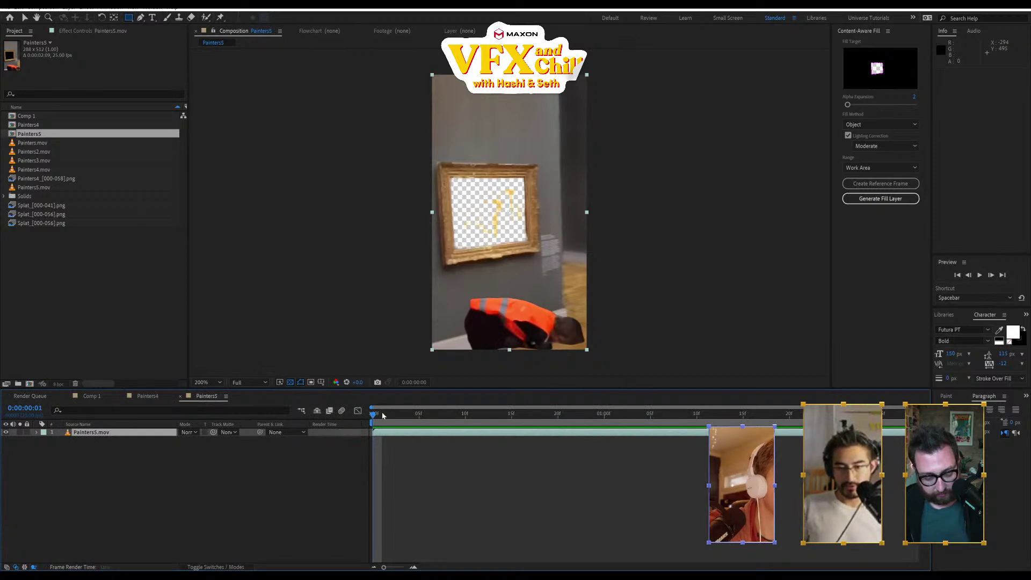
pyautogui.press('space')
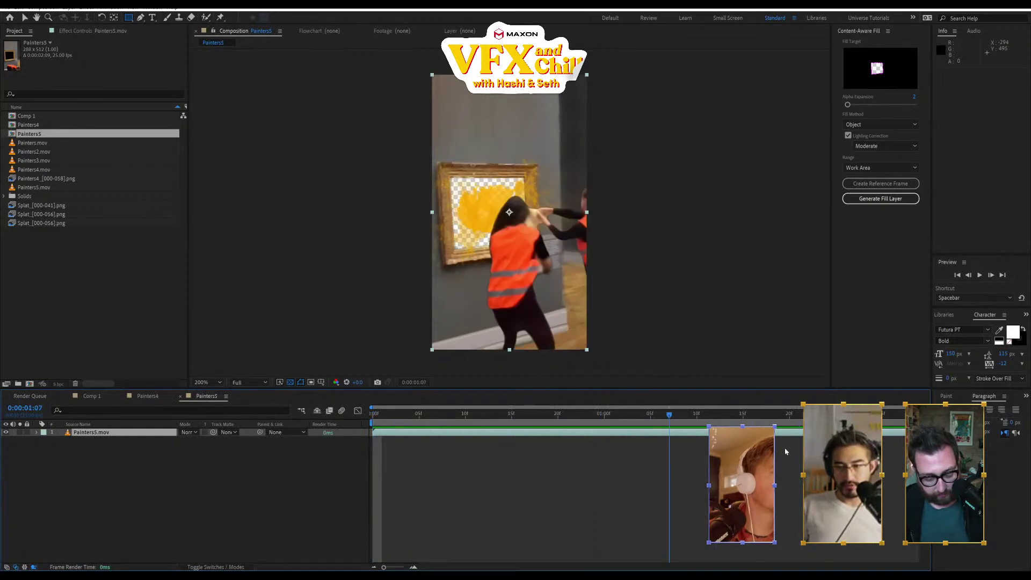
pyautogui.hotkey('ctrl', 'k')
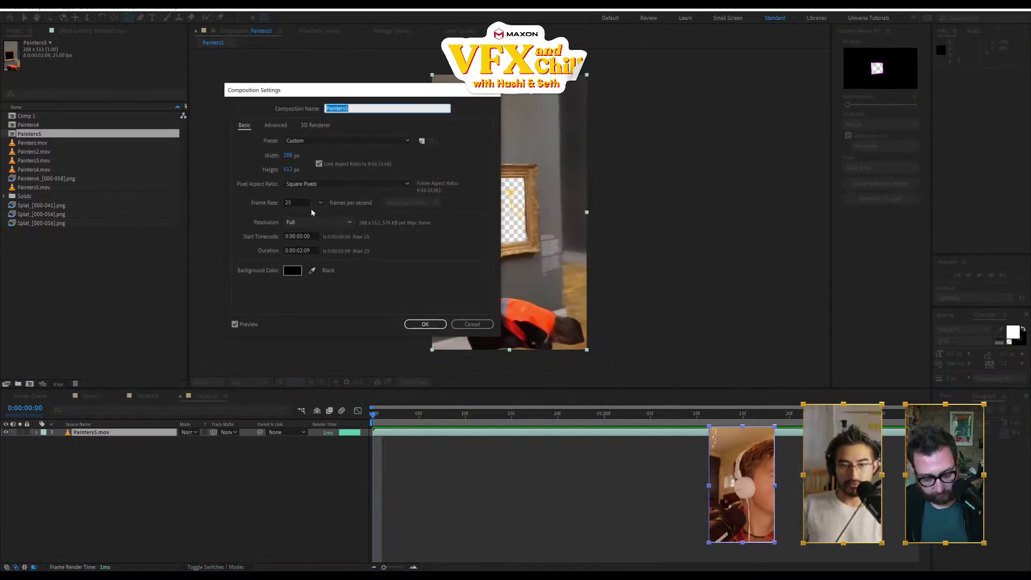
pyautogui.click(305, 202)
pyautogui.write('18')
pyautogui.press('Return')
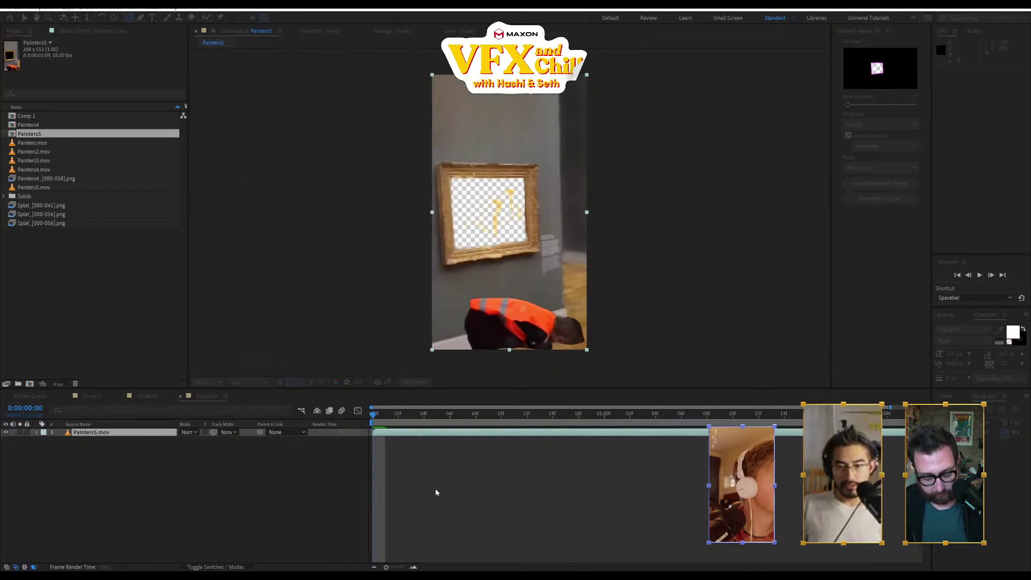
# - Queue the Painters5 composition as a PNG sequence, save it in a Painters5 subfolder of RENDERS, and render it
pyautogui.hotkey('ctrl', 'm')
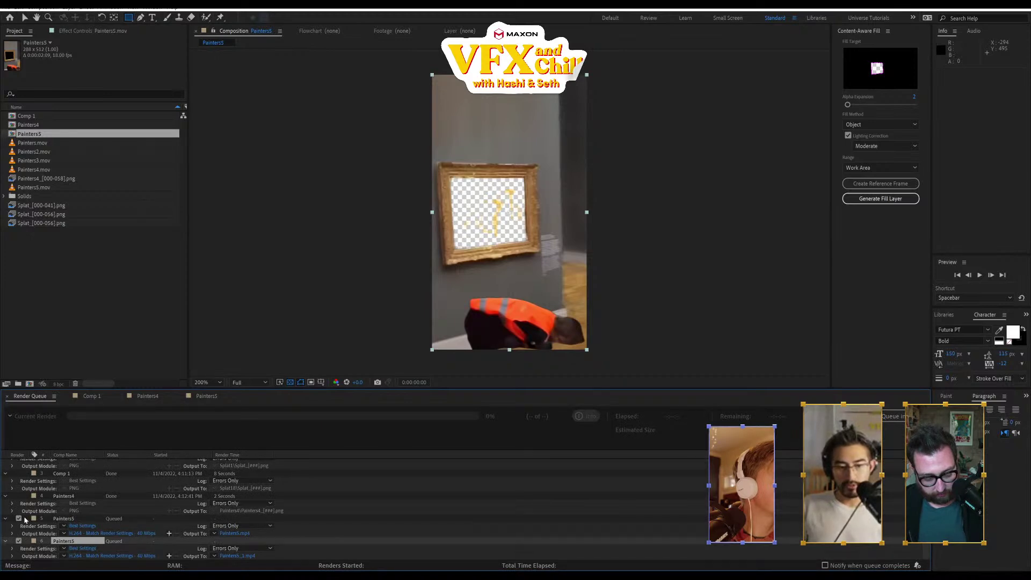
pyautogui.click(69, 558)
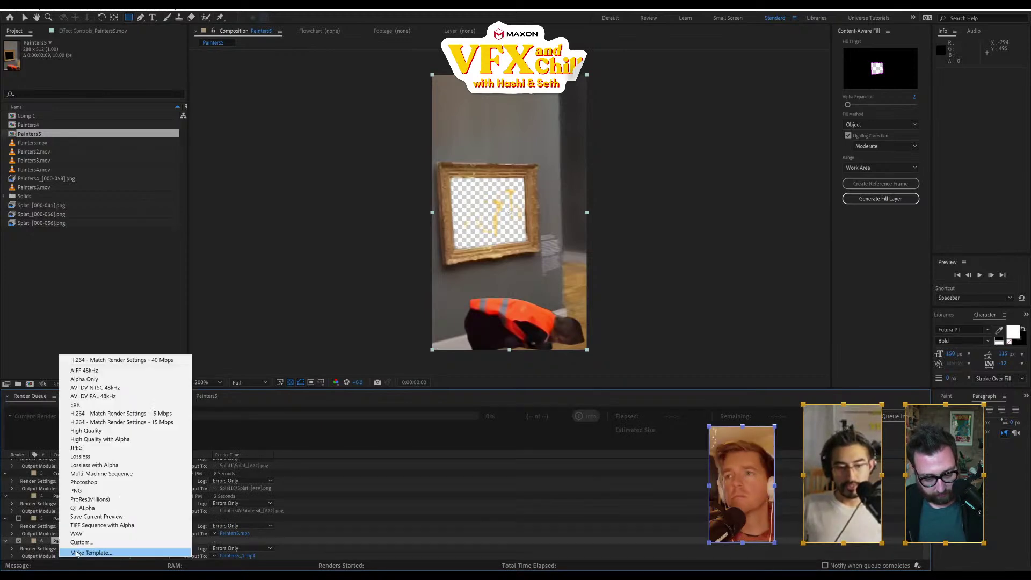
pyautogui.click(108, 490)
pyautogui.click(232, 557)
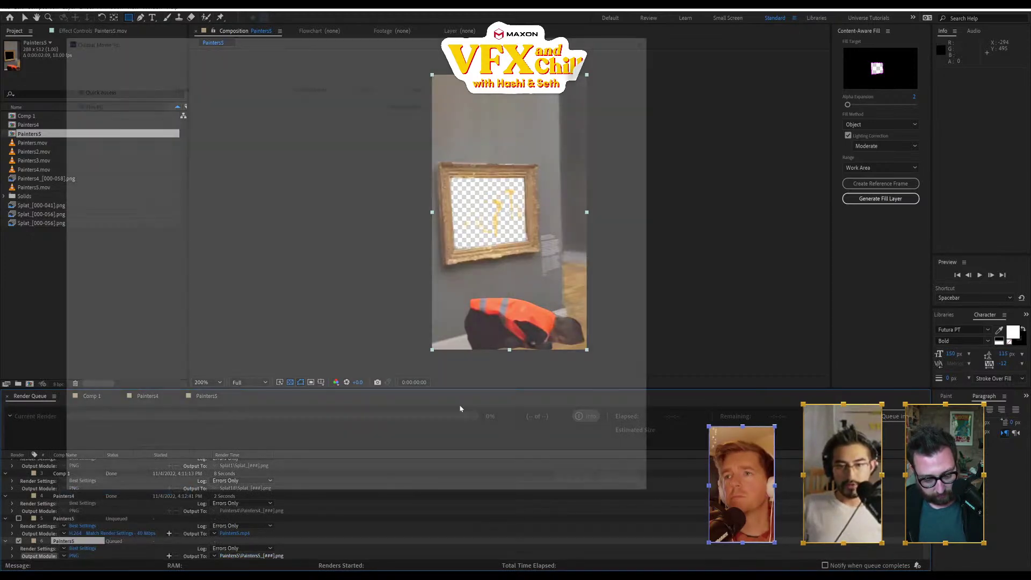
pyautogui.click(583, 488)
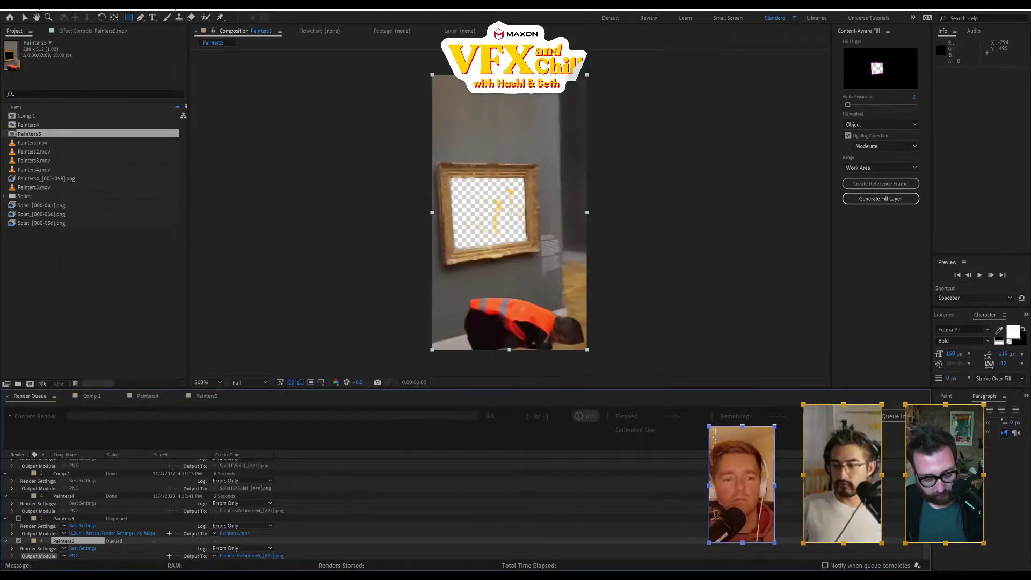
pyautogui.click(915, 416)
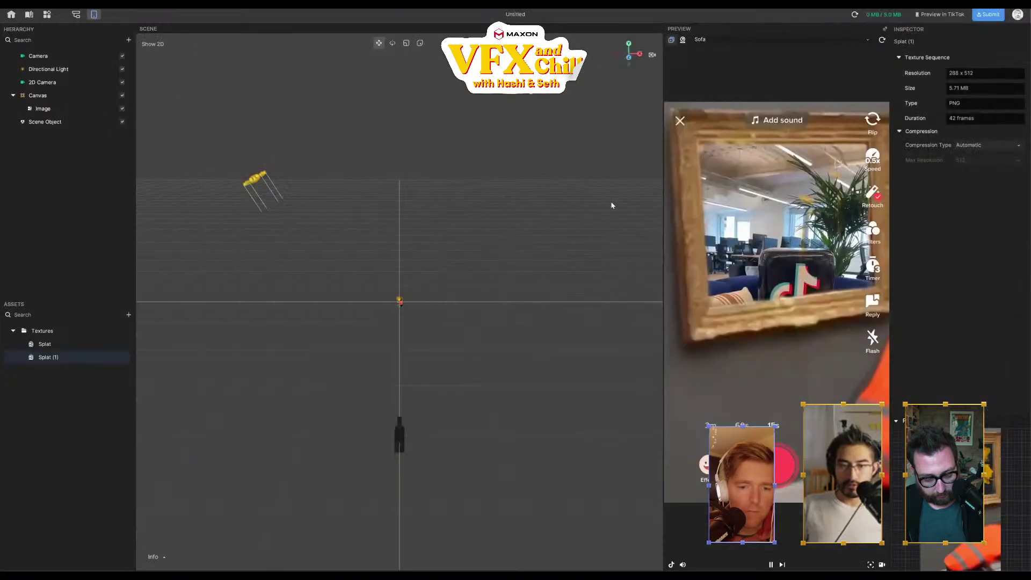
# - In TikTok Effect House, delete the Splat (1) and Splat texture sequences from the assets
pyautogui.press('Delete')
pyautogui.click(57, 344)
pyautogui.press('Delete')
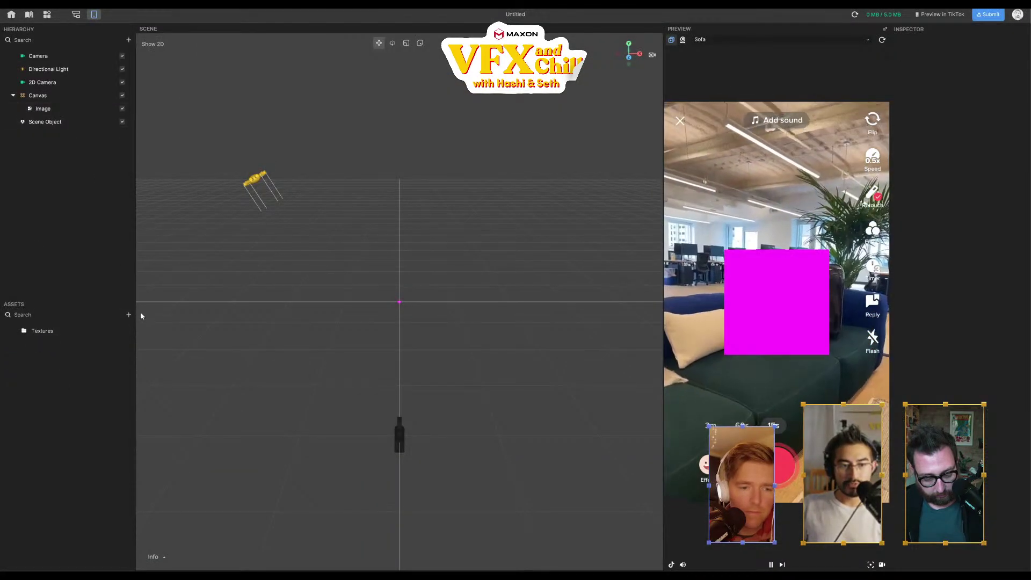
# - Import all PNG frames from the RENDERS Painters5 folder as a texture sequence and inspect its details
pyautogui.click(129, 315)
pyautogui.moveTo(161, 321)
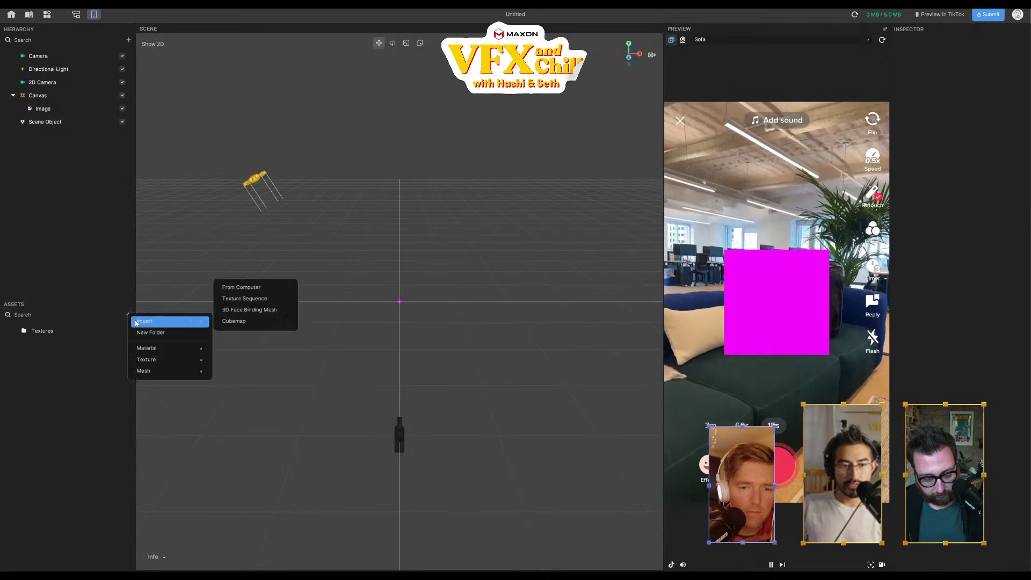
pyautogui.click(278, 299)
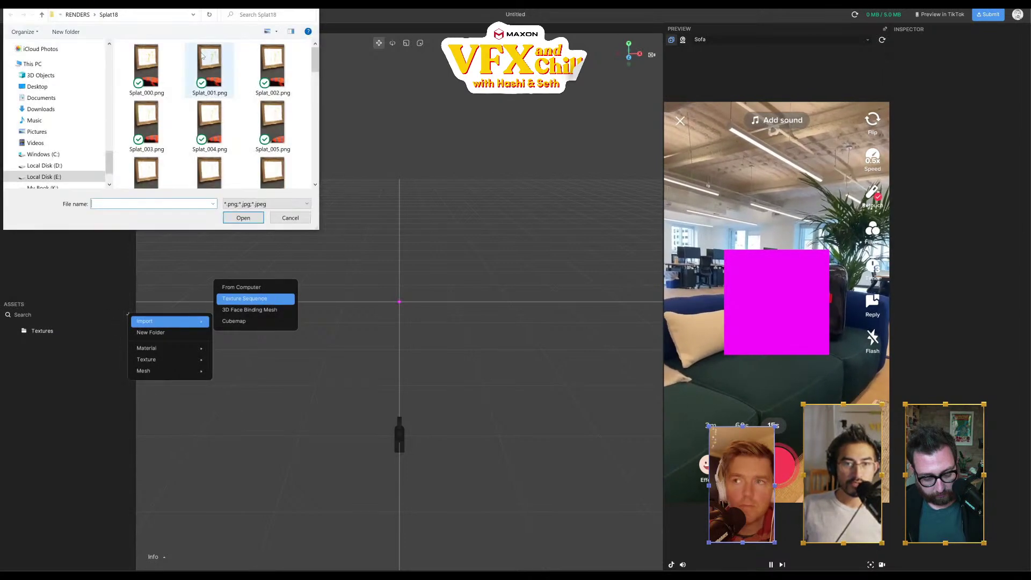
pyautogui.click(78, 15)
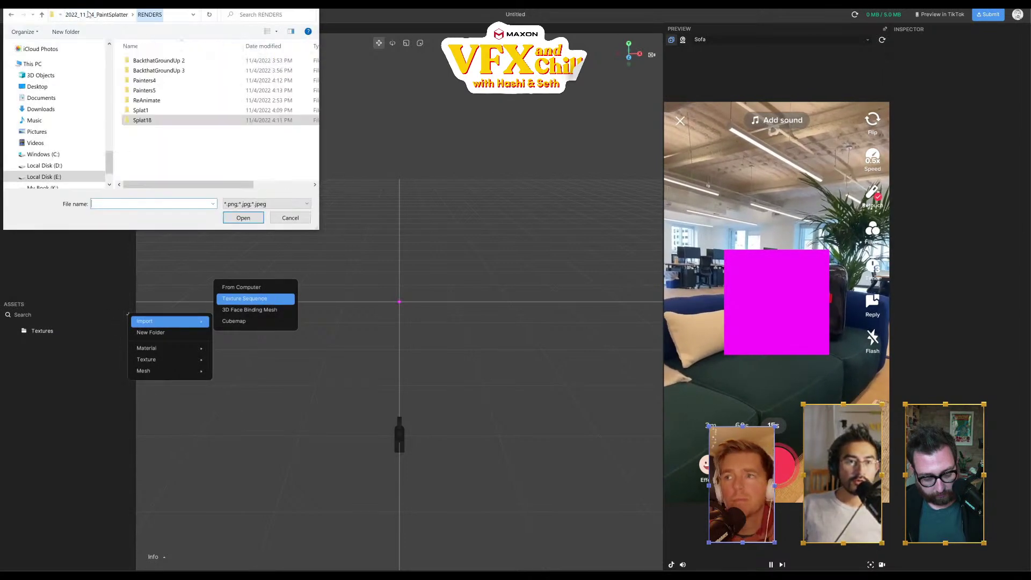
pyautogui.doubleClick(167, 92)
pyautogui.click(146, 70)
pyautogui.hotkey('ctrl', 'a')
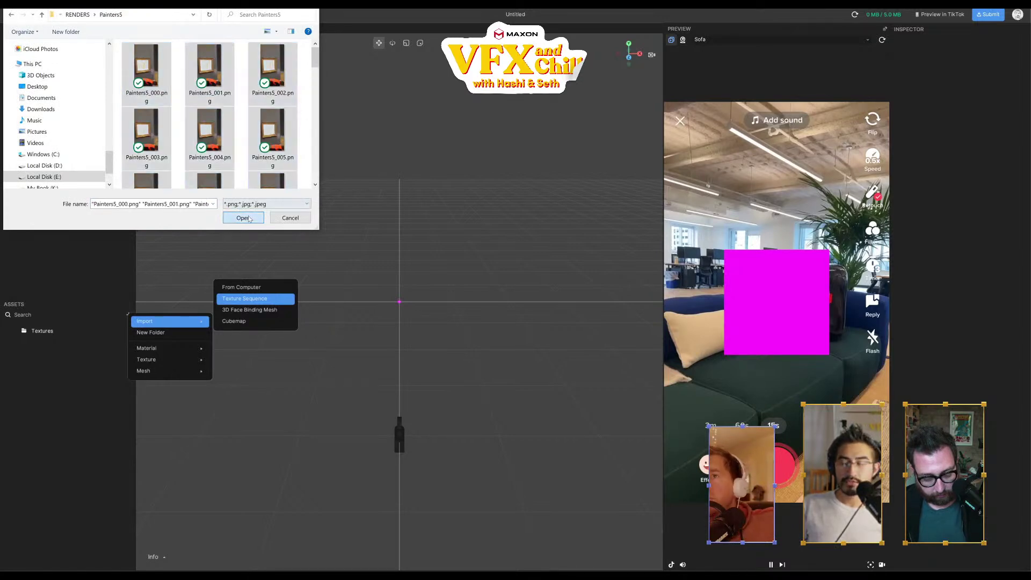
pyautogui.click(243, 218)
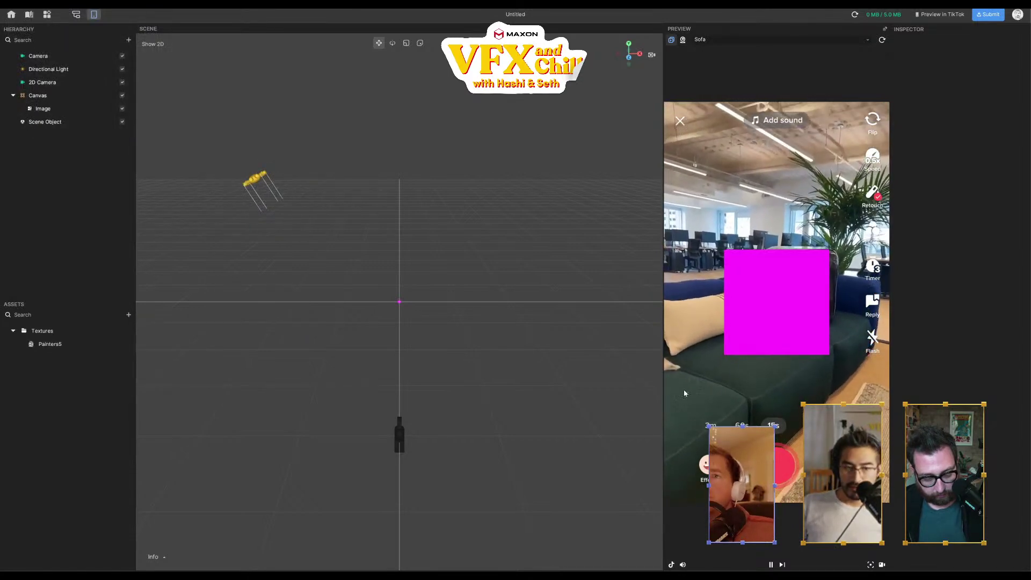
pyautogui.click(70, 344)
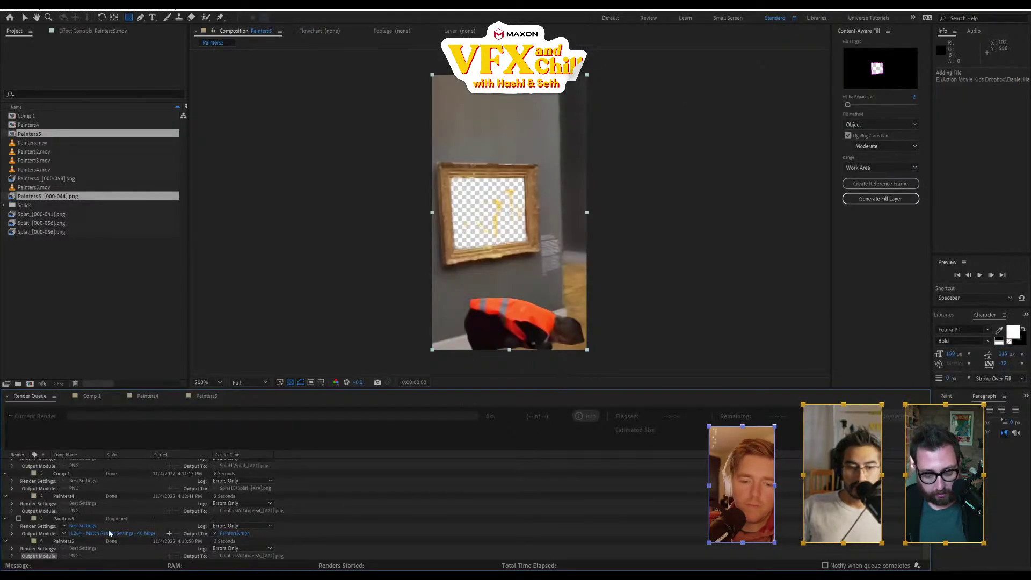
# - In After Effects, play back the Painters5 composition and trim its work area to end at 0:00:02:05
pyautogui.doubleClick(64, 542)
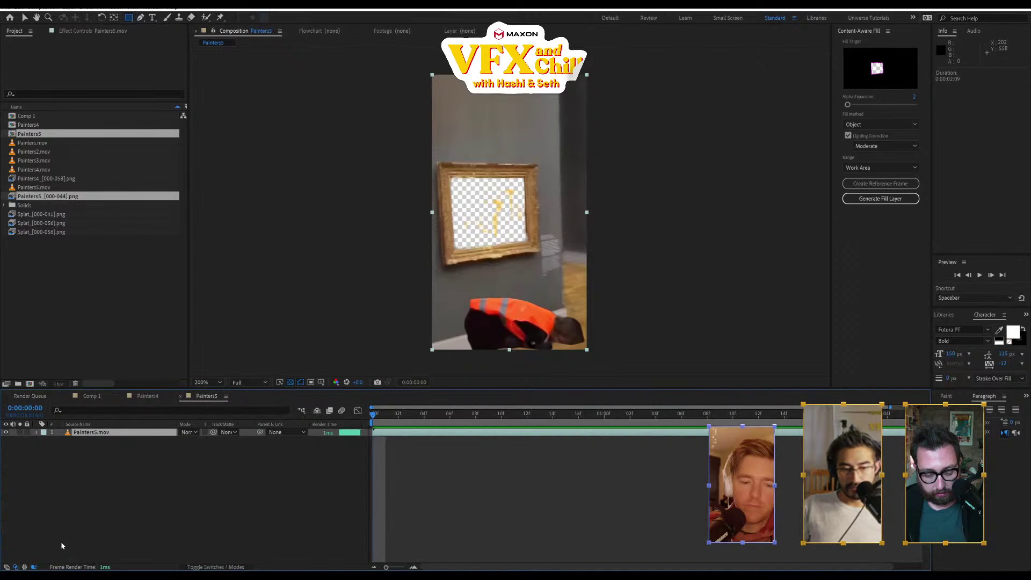
pyautogui.press('space')
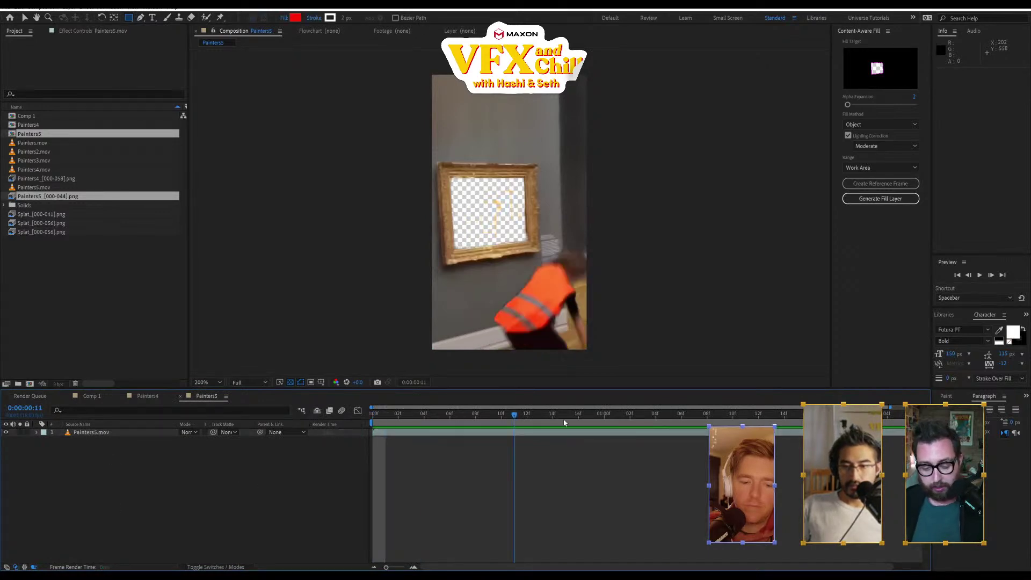
pyautogui.moveTo(888, 425); pyautogui.dragTo(867, 424)
pyautogui.press('n')
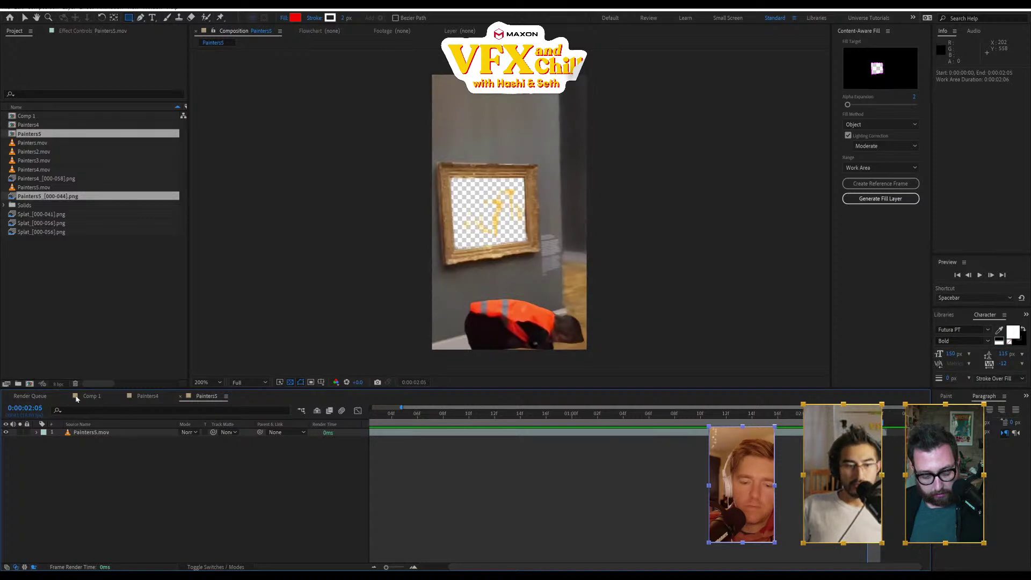
# - Lower the frame rate of the Painters5 composition in its composition settings
pyautogui.hotkey('ctrl', 'k')
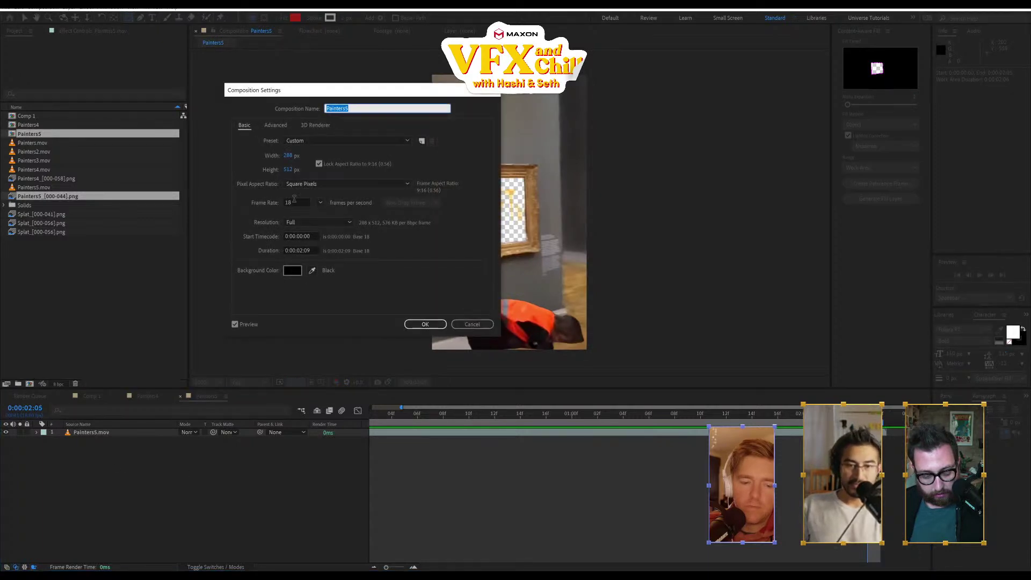
pyautogui.doubleClick(293, 202)
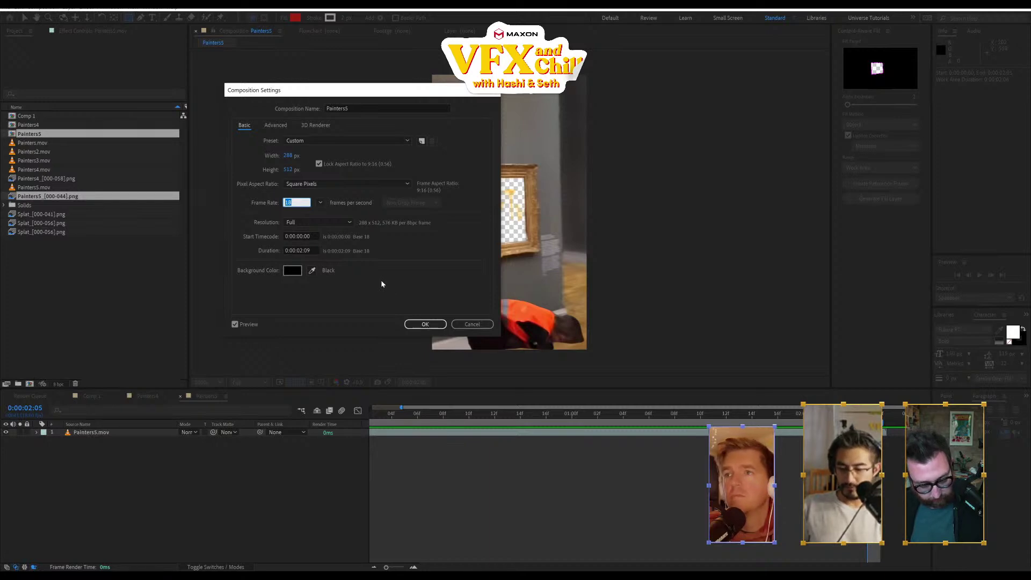
pyautogui.press('Return')
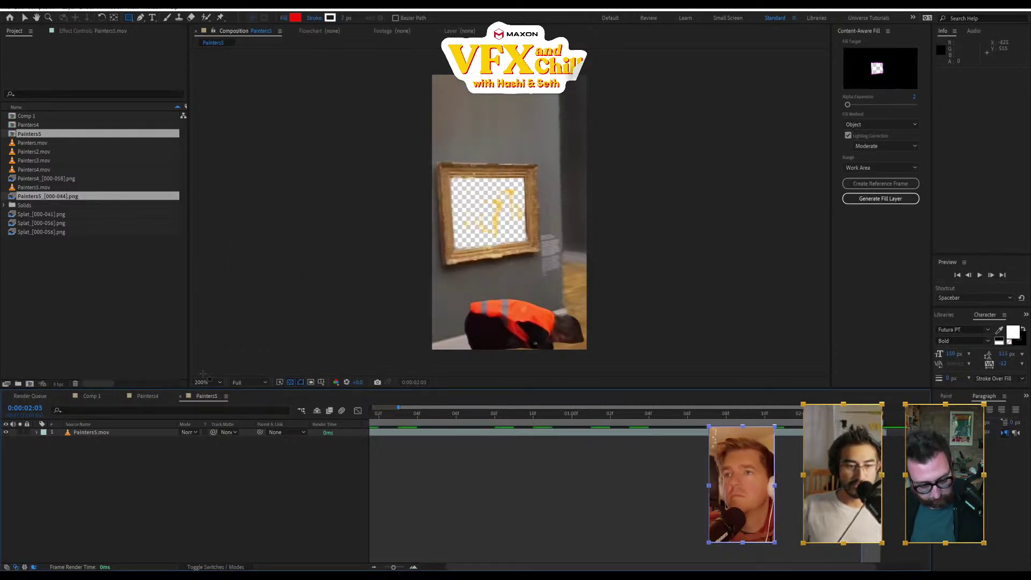
# - Add the trimmed Painters5 composition to the render queue again with the PNG output module
pyautogui.hotkey('ctrl', 'm')
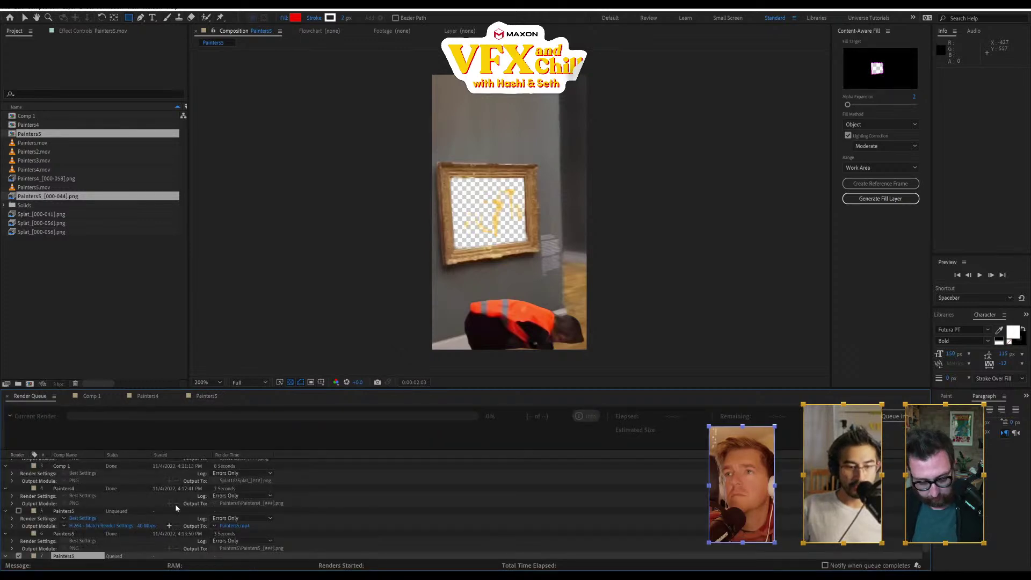
pyautogui.scroll(-1, 176, 507)
pyautogui.click(64, 556)
pyautogui.click(99, 492)
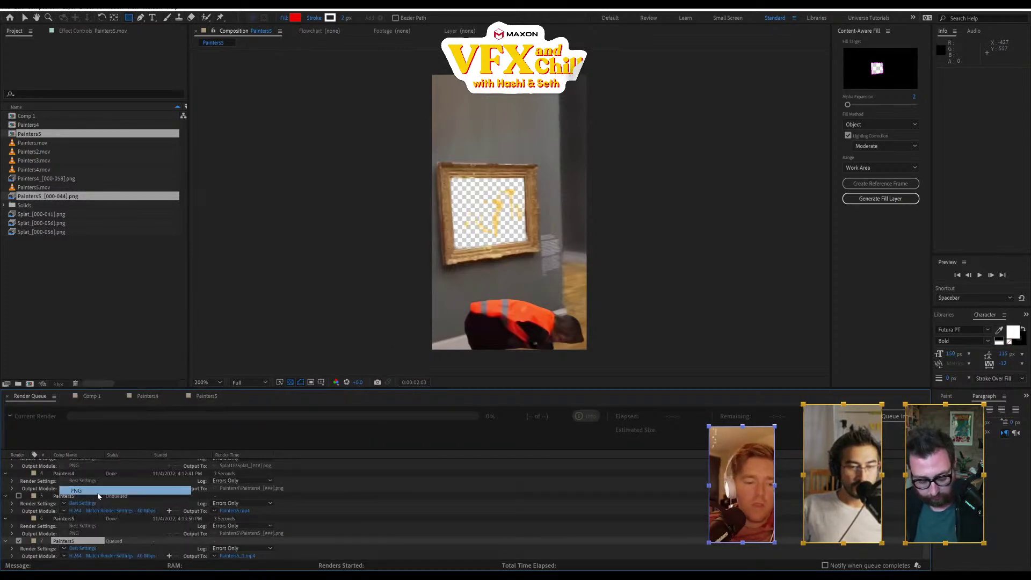
# - Name the output Painters6_[###].png in a Painters6 subfolder of RENDERS and render the sequence
pyautogui.click(250, 556)
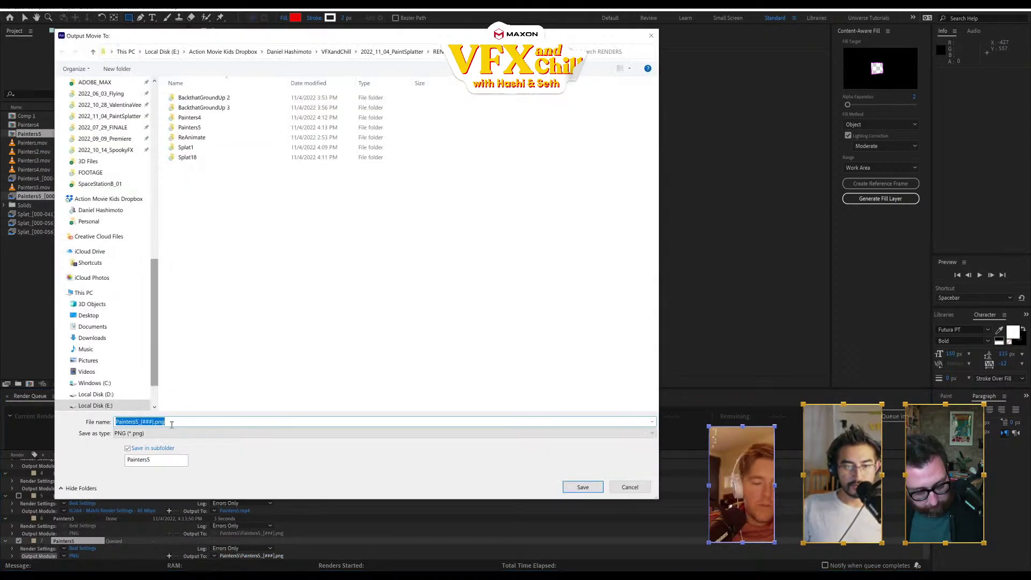
pyautogui.click(138, 422)
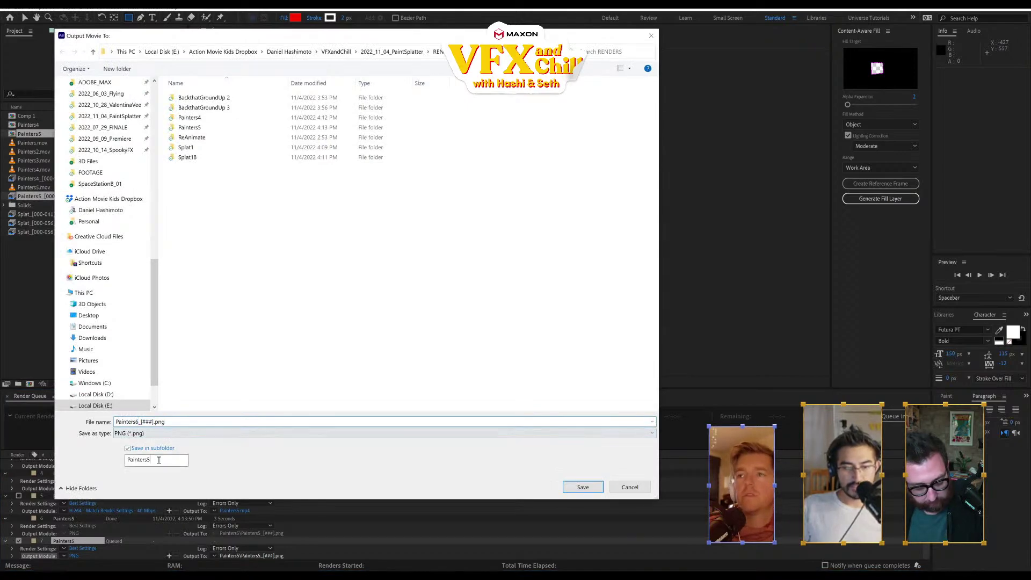
pyautogui.write('6')
pyautogui.click(591, 489)
pyautogui.click(854, 417)
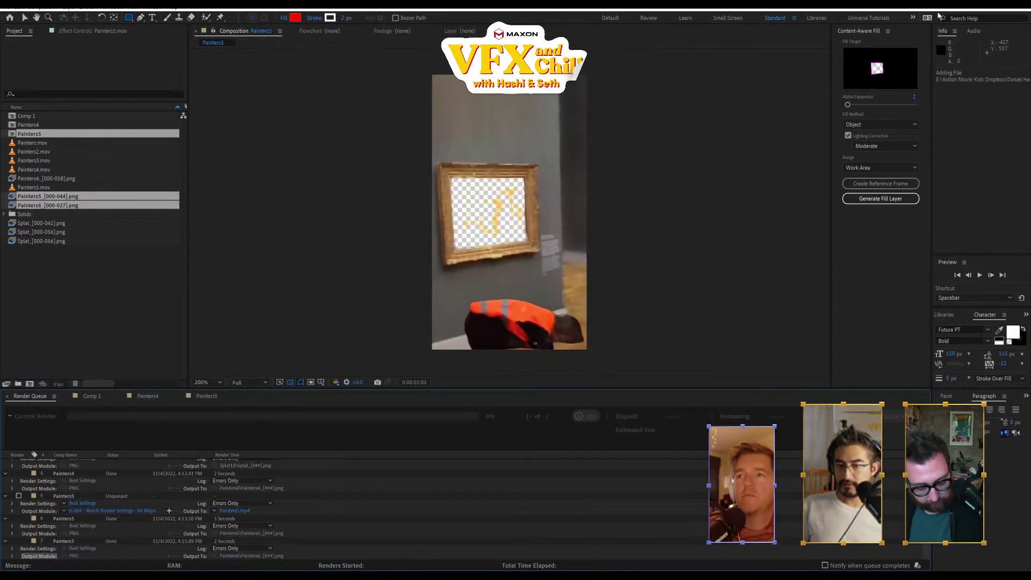
# - Switch back to TikTok Effect House and delete the Painters5 texture sequence from the assets
pyautogui.hotkey('alt', 'Tab')
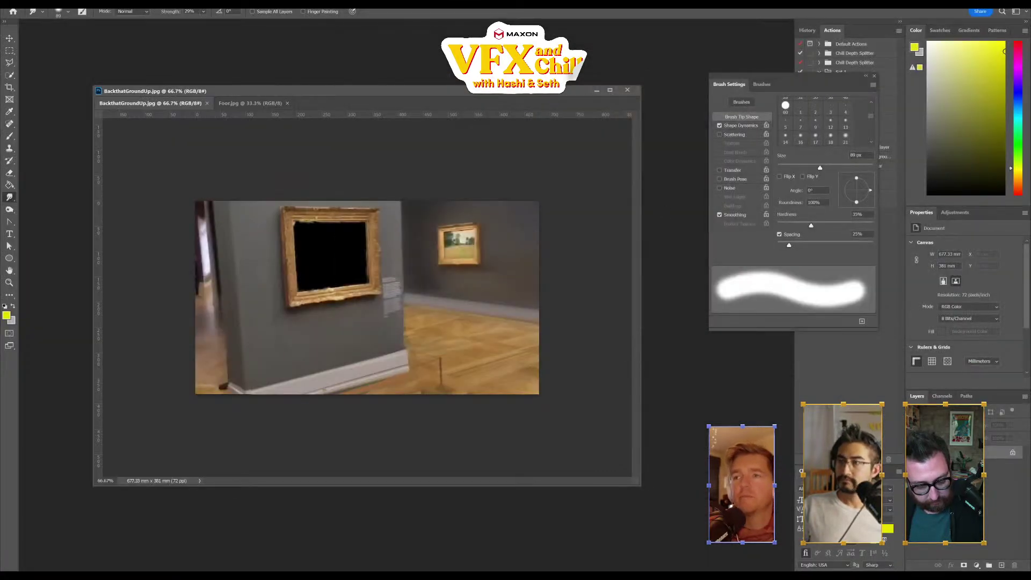
pyautogui.hotkey('alt', 'Tab')
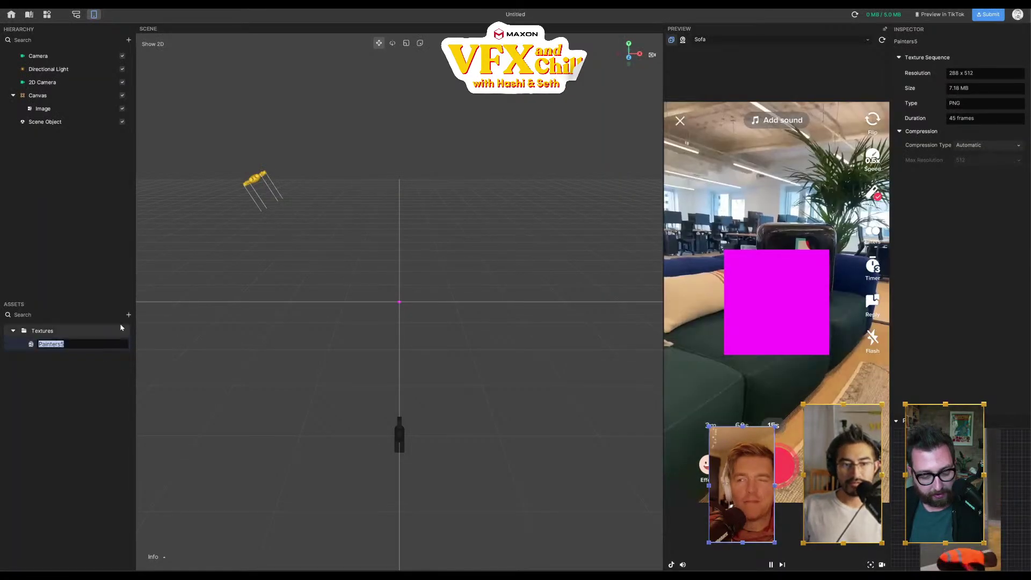
pyautogui.press('Delete')
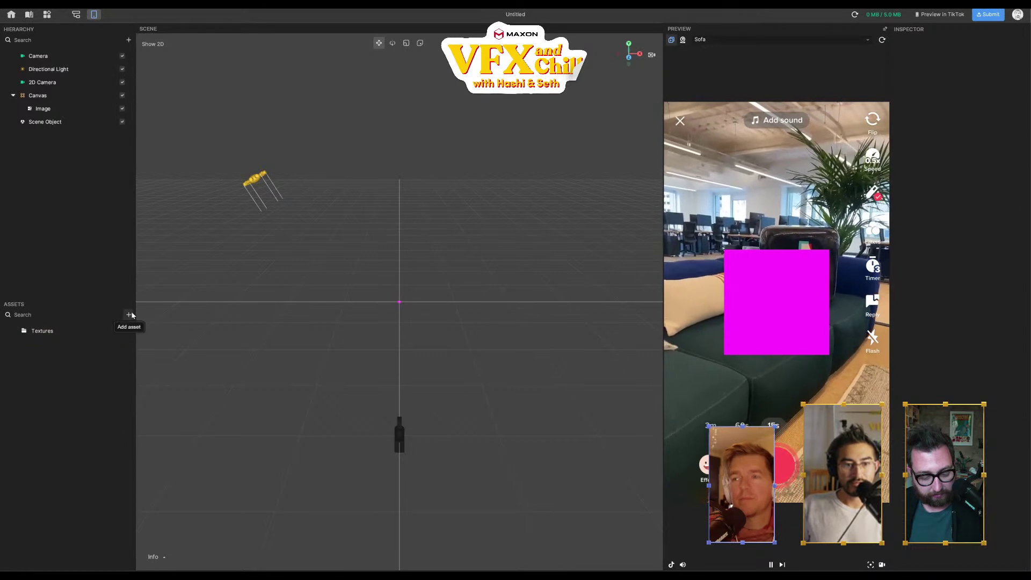
# - Import Painters6_000.png through Painters6_027.png from the Painters6 folder as a texture sequence and check its details
pyautogui.click(128, 314)
pyautogui.moveTo(194, 320)
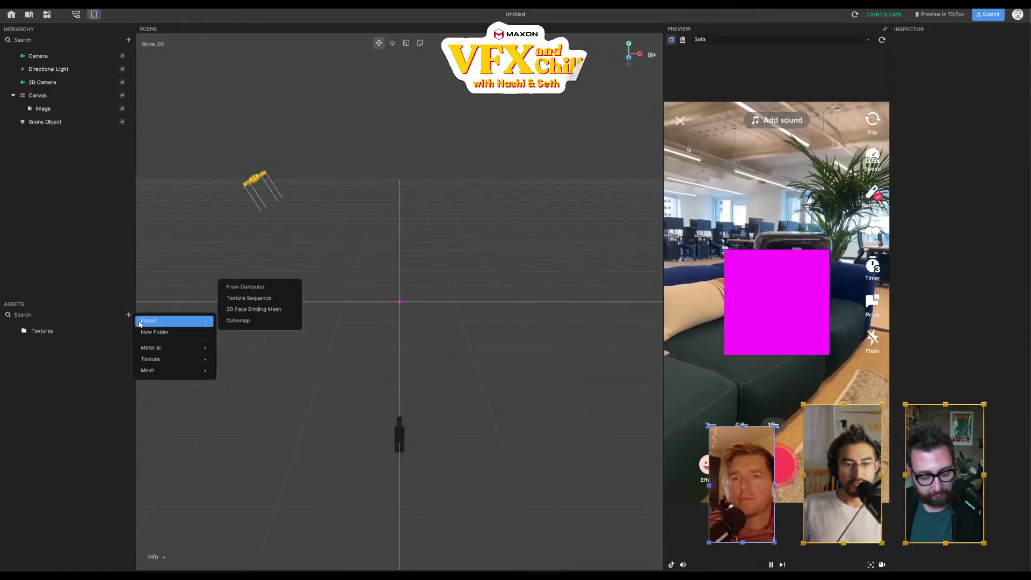
pyautogui.click(263, 298)
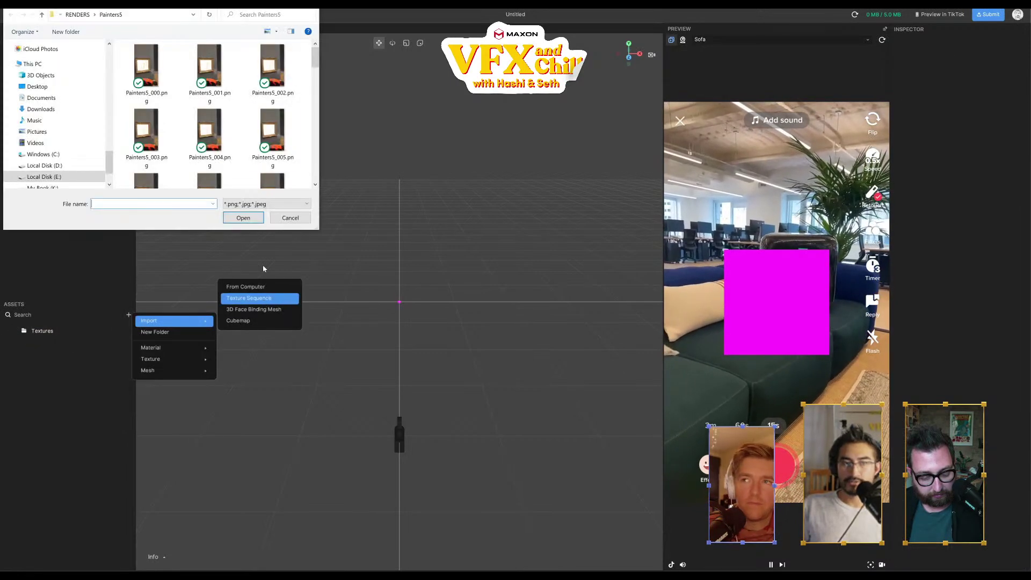
pyautogui.click(77, 15)
pyautogui.doubleClick(145, 76)
pyautogui.click(145, 77)
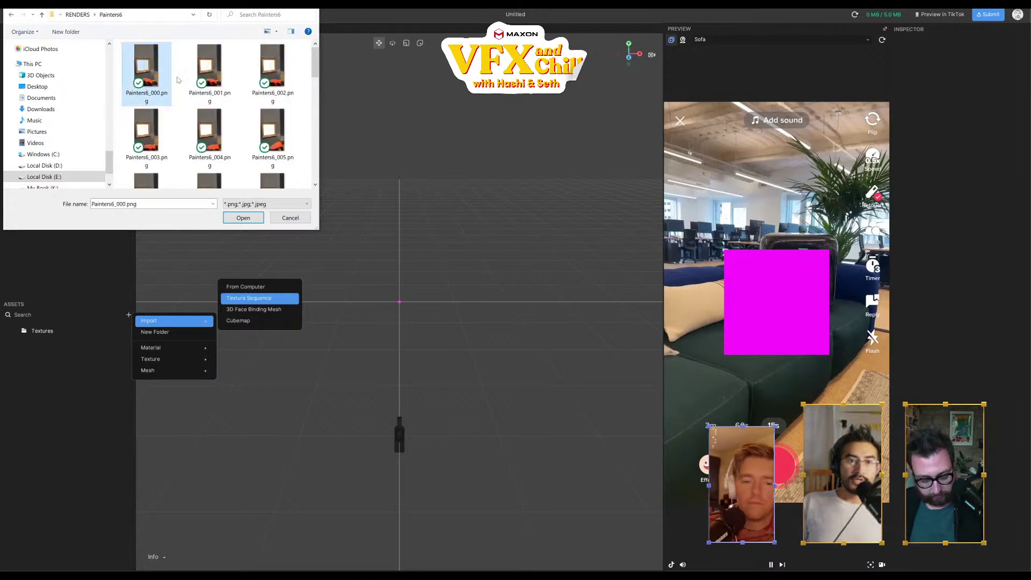
pyautogui.scroll(-8, 226, 118)
pyautogui.keyDown('shift'); pyautogui.click(167, 143); pyautogui.keyUp('shift')
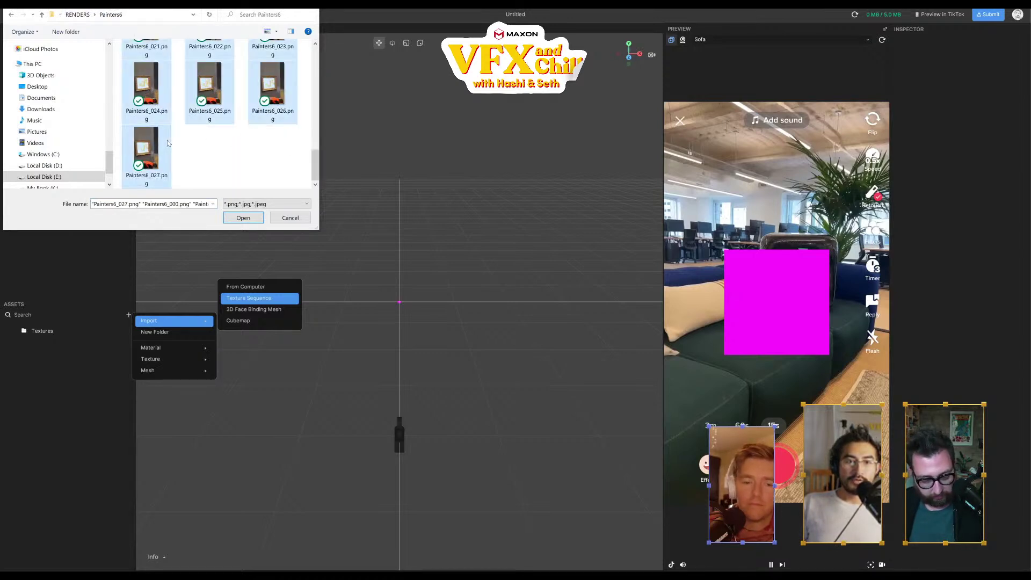
pyautogui.scroll(8, 247, 140)
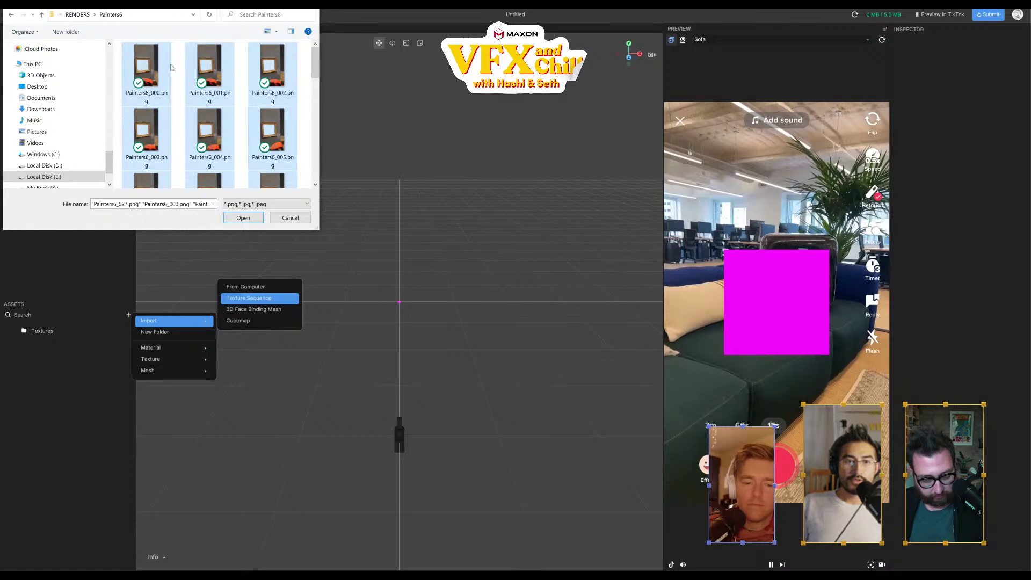
pyautogui.click(246, 220)
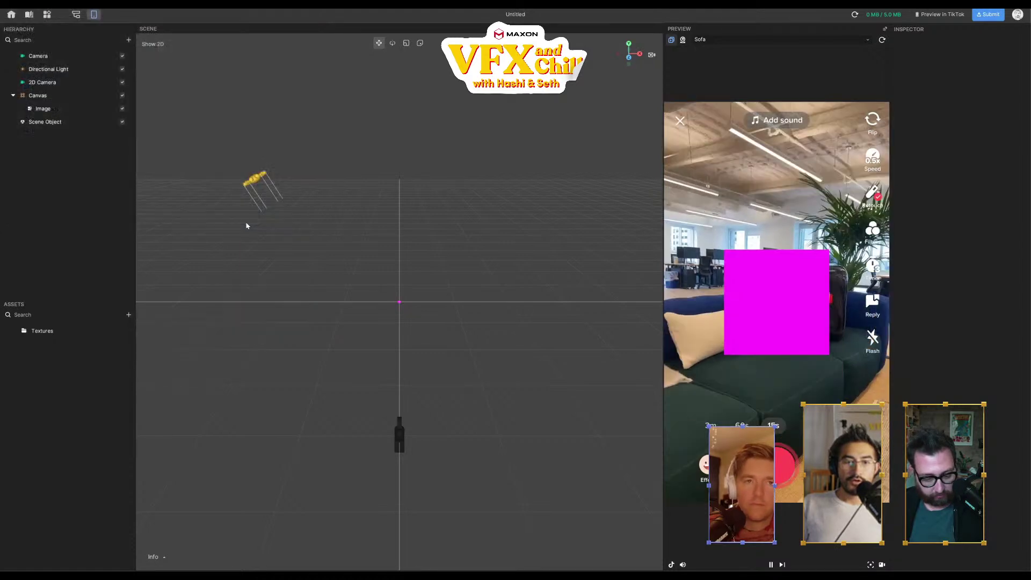
pyautogui.click(78, 348)
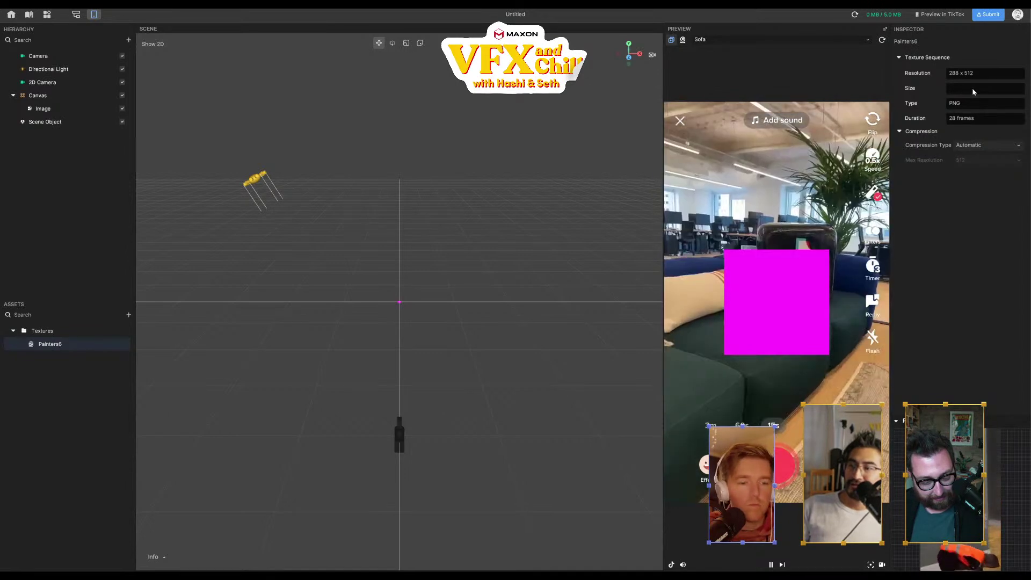
# - Assign the Painters6 texture sequence to the Animation Sequence component of the Image under Canvas
pyautogui.click(32, 122)
pyautogui.click(42, 108)
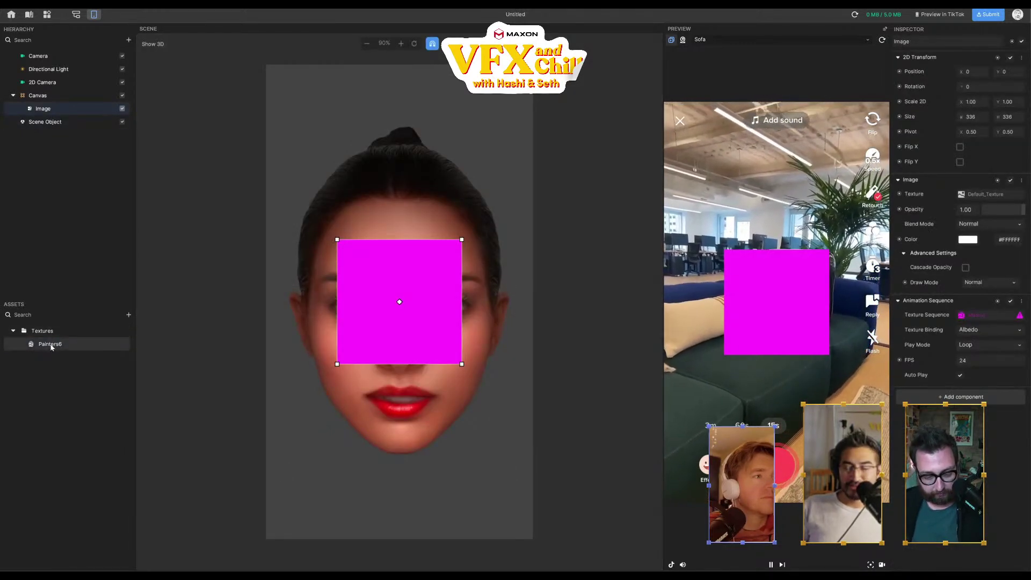
pyautogui.moveTo(50, 344); pyautogui.dragTo(978, 316)
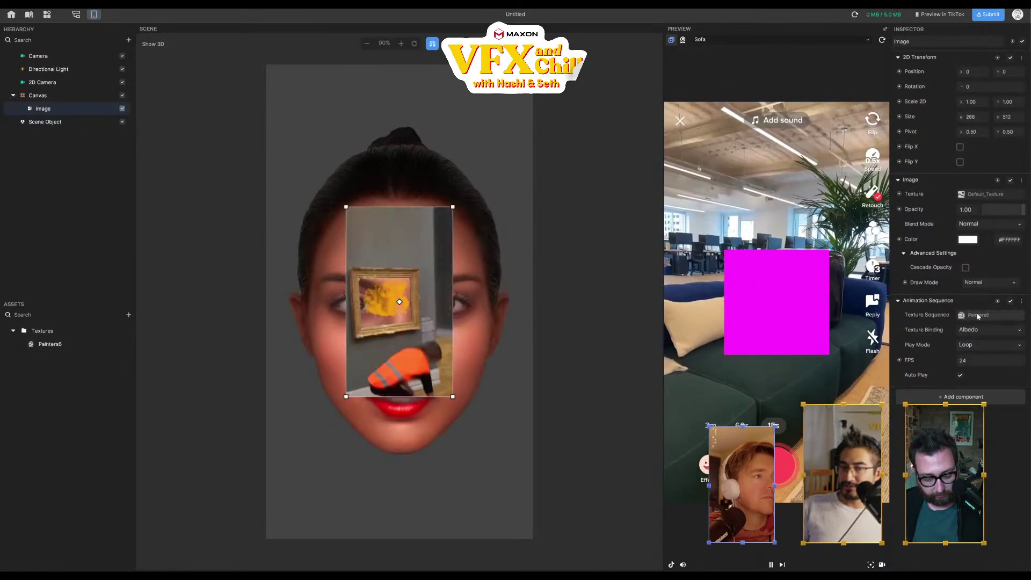
# - Enlarge the overlay Image to fill the whole 720 × 1280 canvas and bring up the QR code for previewing in TikTok
pyautogui.moveTo(489, 136); pyautogui.dragTo(532, 65)
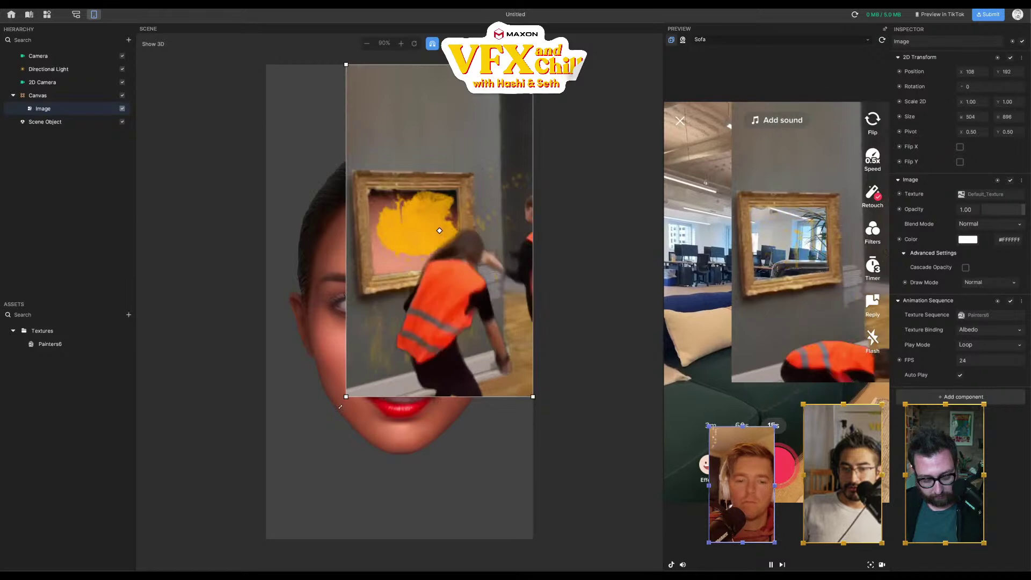
pyautogui.moveTo(345, 396); pyautogui.dragTo(265, 539)
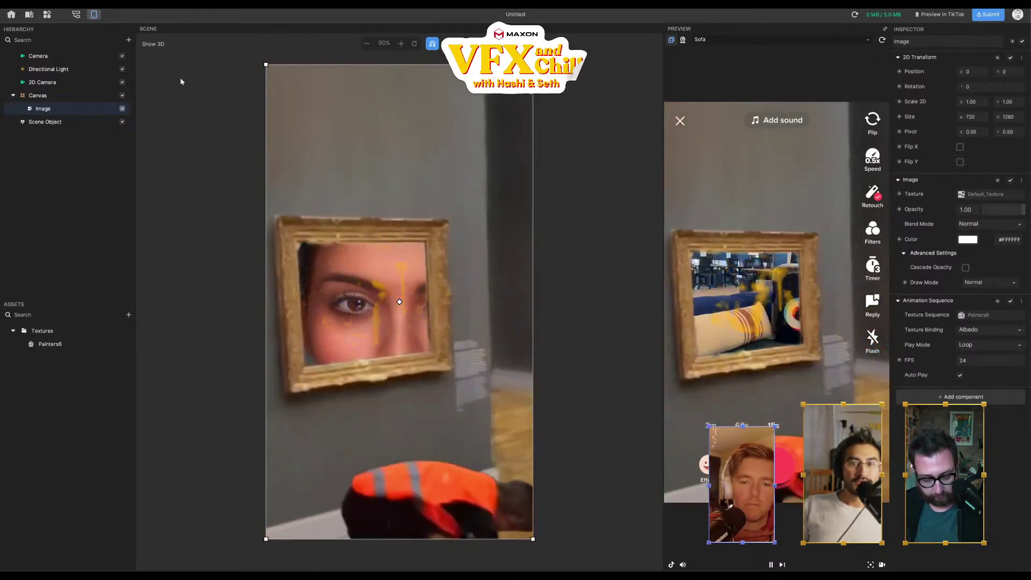
pyautogui.click(927, 15)
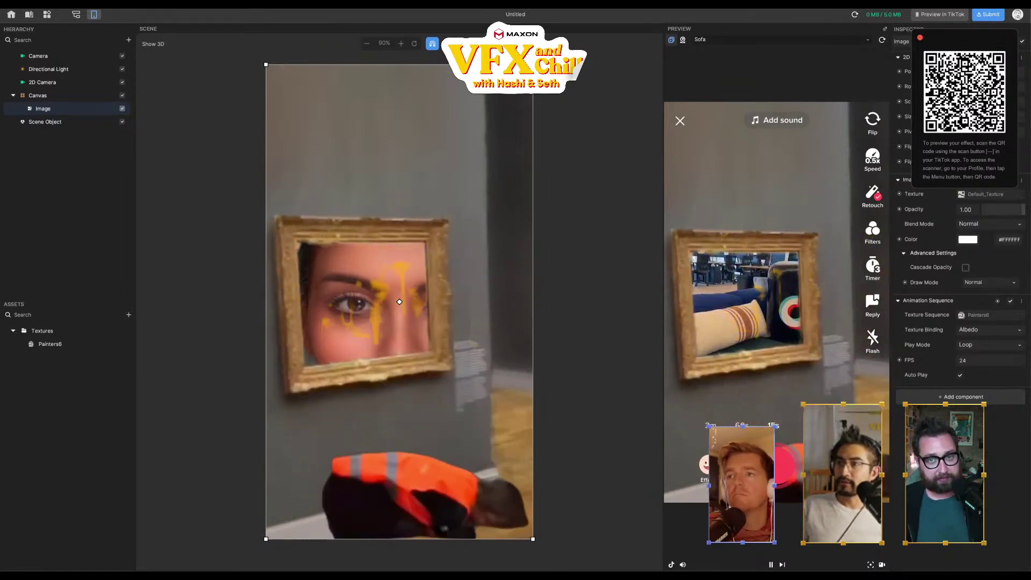
# - Switch to Photoshop and paste the captured screenshot into a new document of matching size
pyautogui.hotkey('alt', 'Tab')
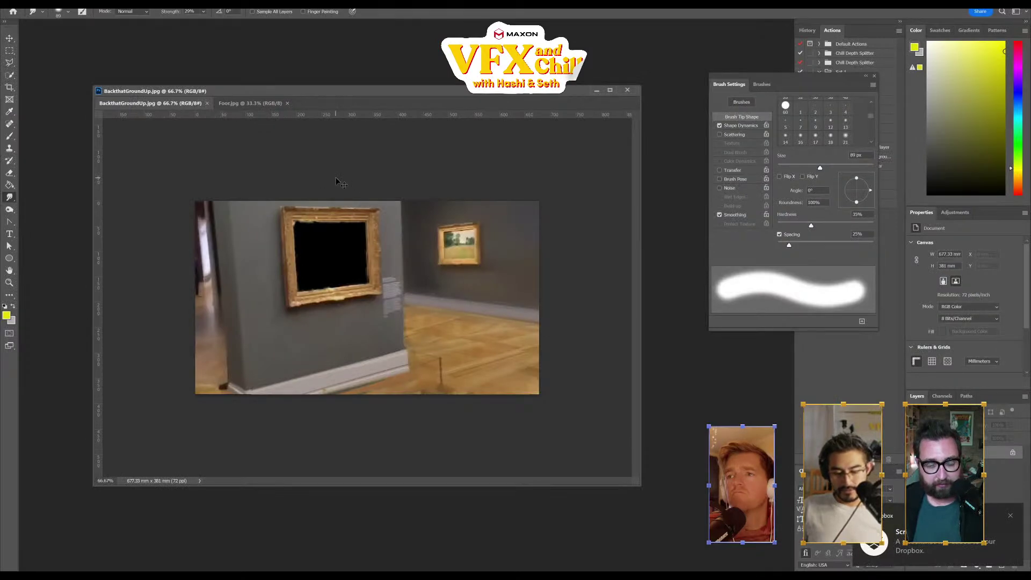
pyautogui.hotkey('ctrl', 'n')
pyautogui.press('Return')
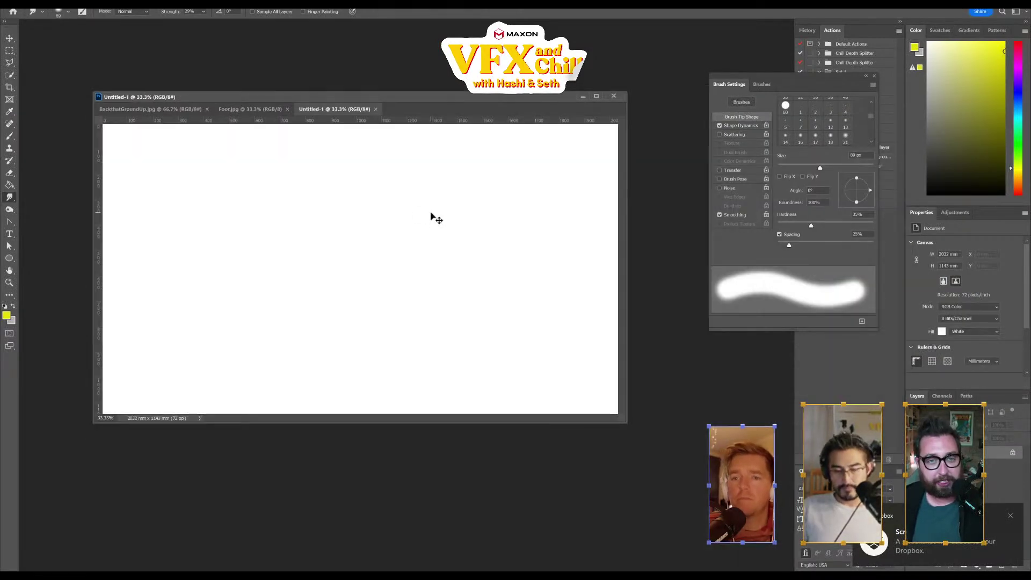
pyautogui.hotkey('ctrl', 'v')
# - Crop the pasted screenshot to a tight rectangular selection around the QR code and display it at 400%
pyautogui.click(10, 281)
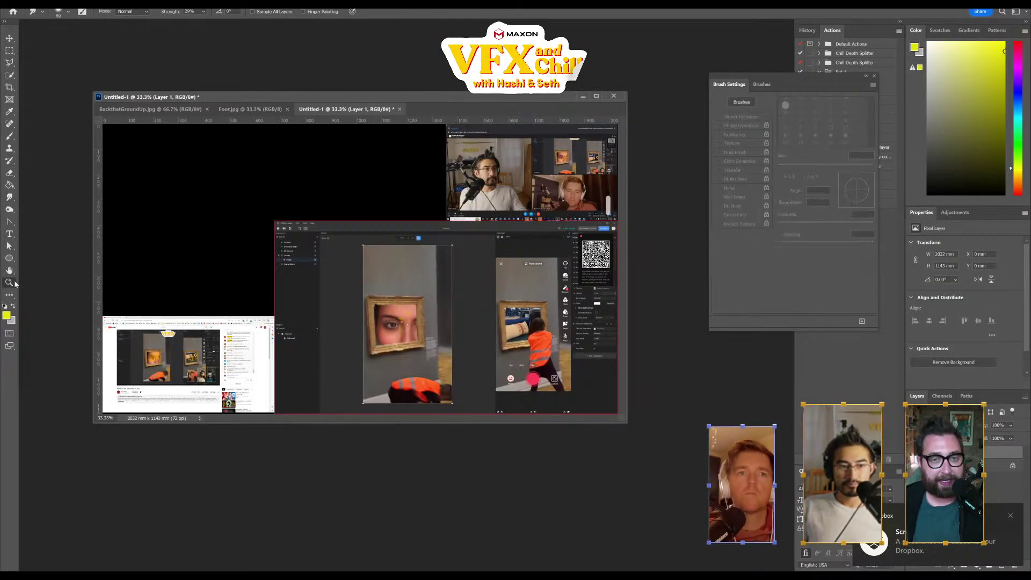
pyautogui.click(593, 257)
pyautogui.click(593, 256)
pyautogui.click(575, 256)
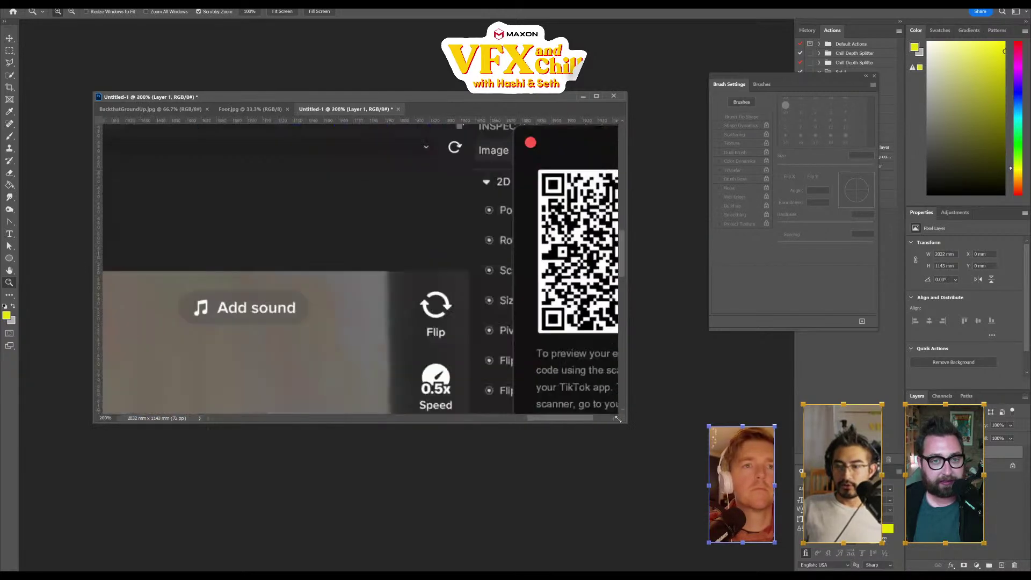
pyautogui.moveTo(626, 424); pyautogui.dragTo(705, 468)
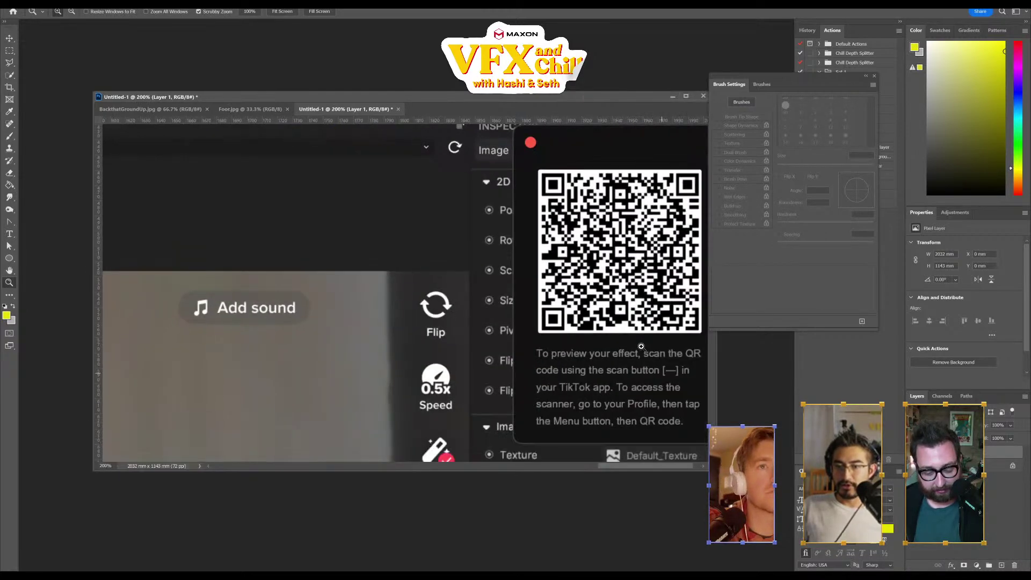
pyautogui.moveTo(138, 141); pyautogui.dragTo(92, 160)
pyautogui.click(9, 50)
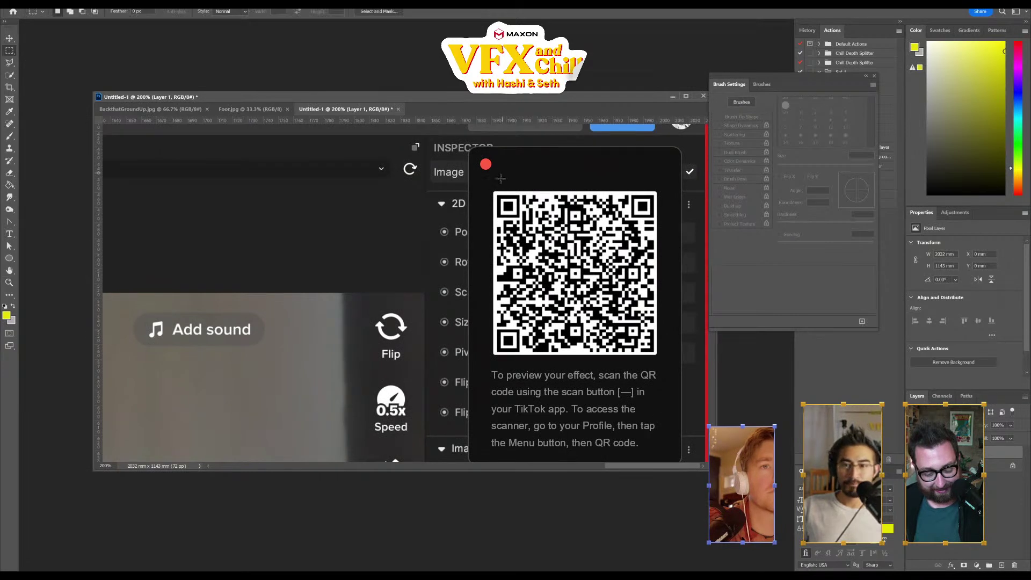
pyautogui.moveTo(488, 189); pyautogui.dragTo(664, 360)
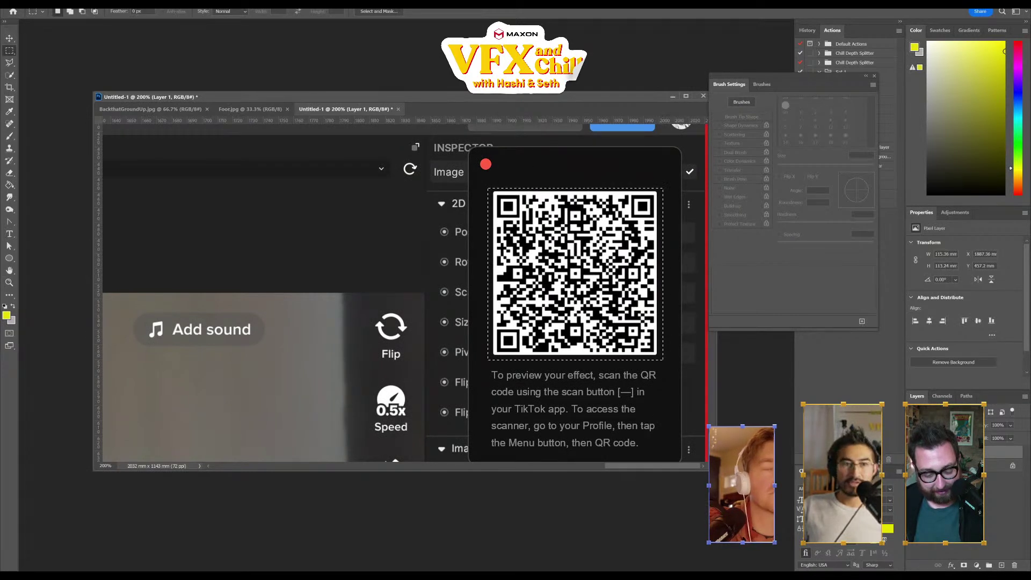
pyautogui.click(59, 2)
pyautogui.click(69, 86)
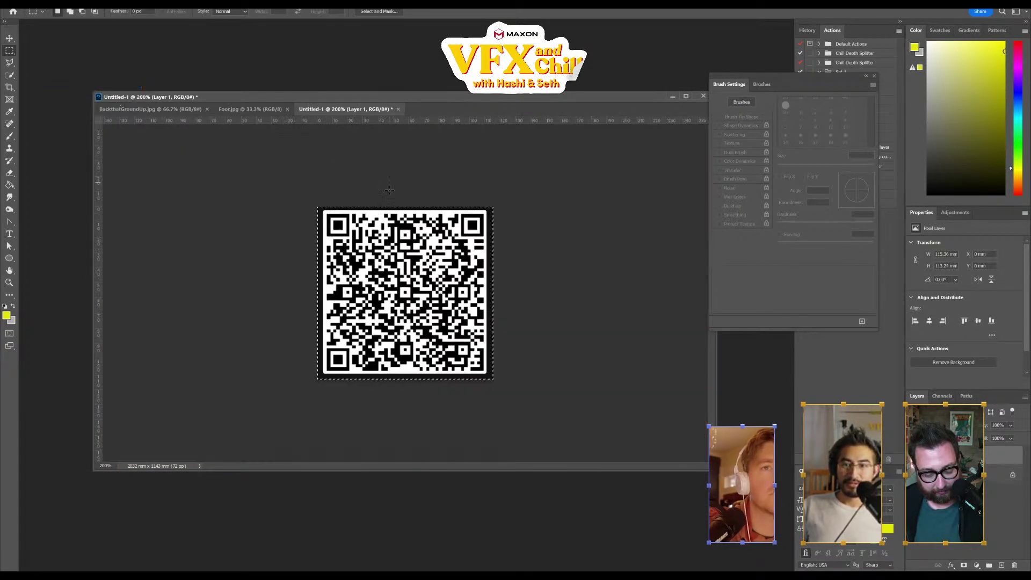
pyautogui.hotkey('ctrl', '+')
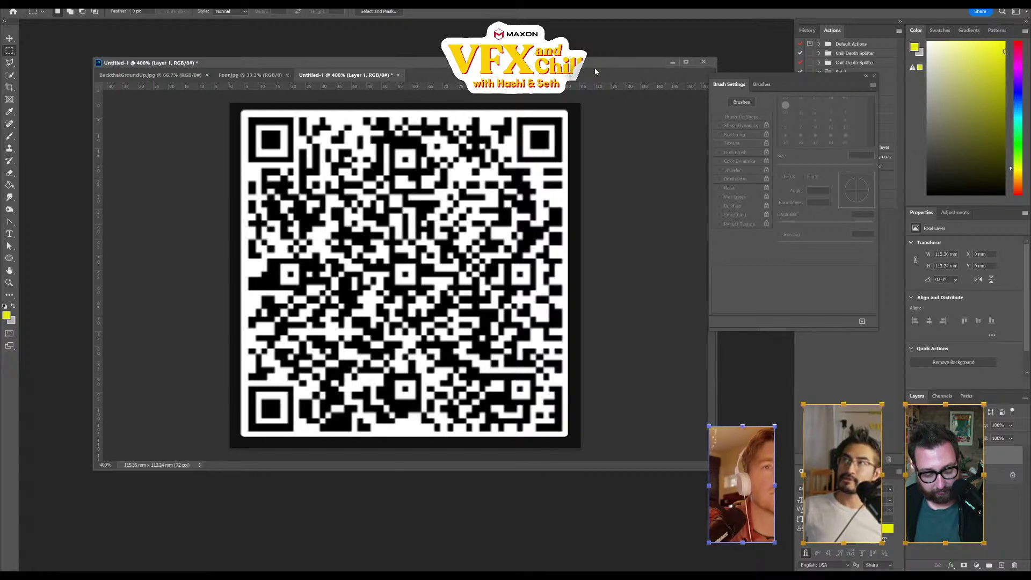
pyautogui.moveTo(595, 67); pyautogui.dragTo(609, 72)
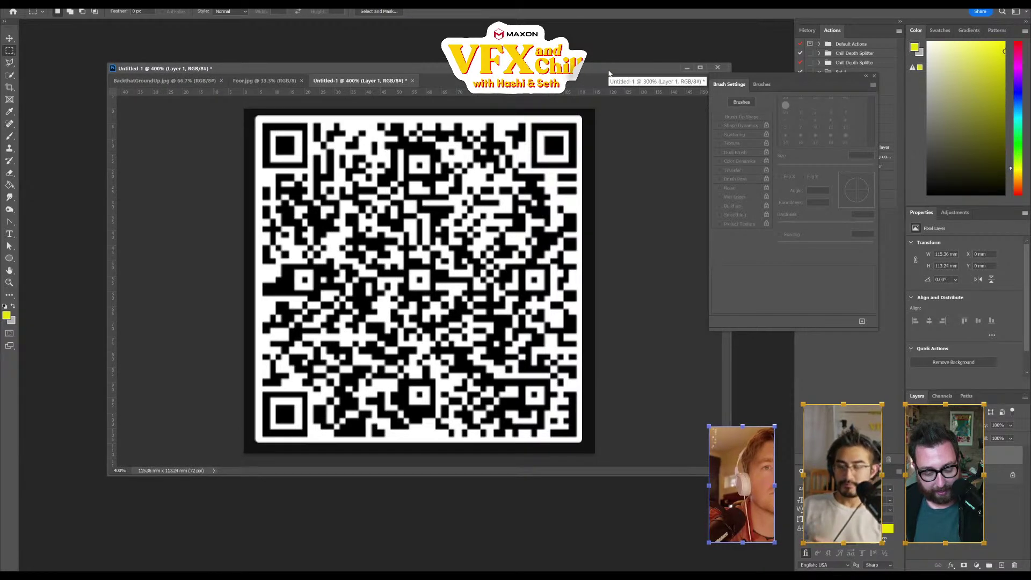